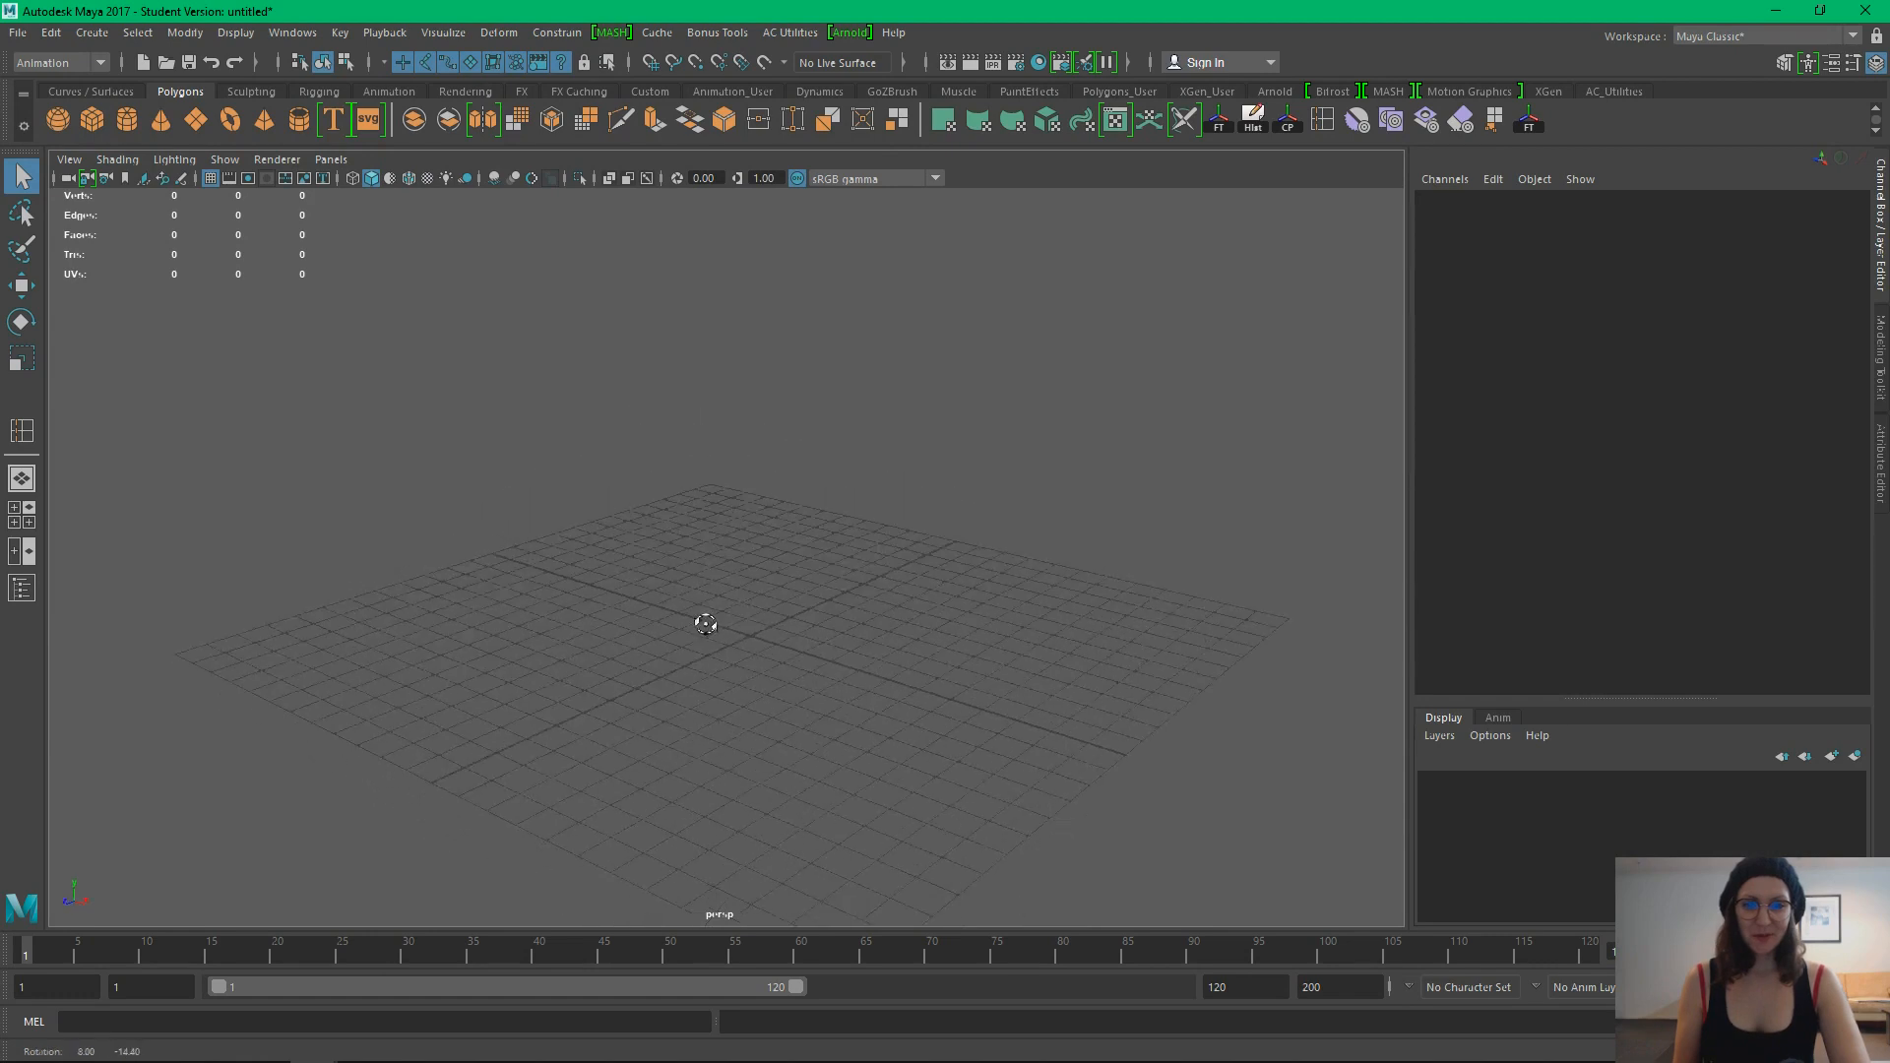
scroll(705, 649, down, 3)
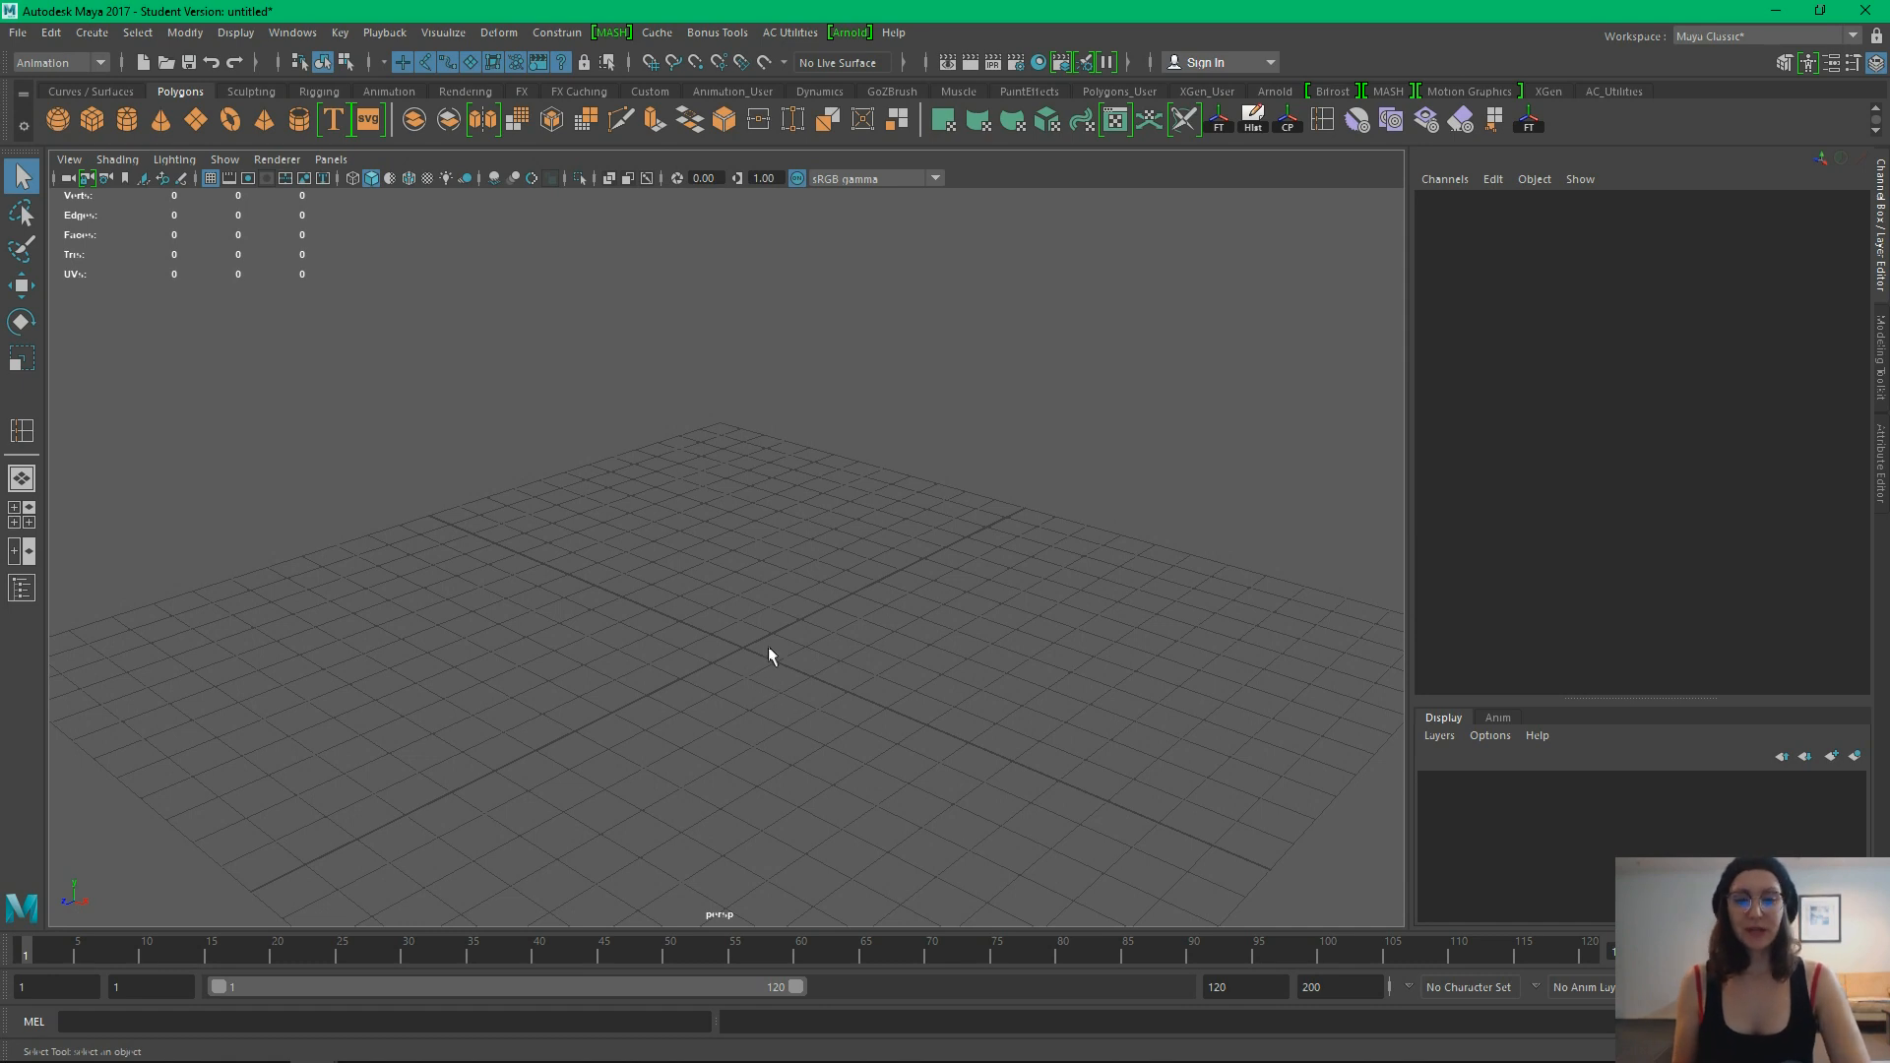
alt+drag(778, 653, 790, 661)
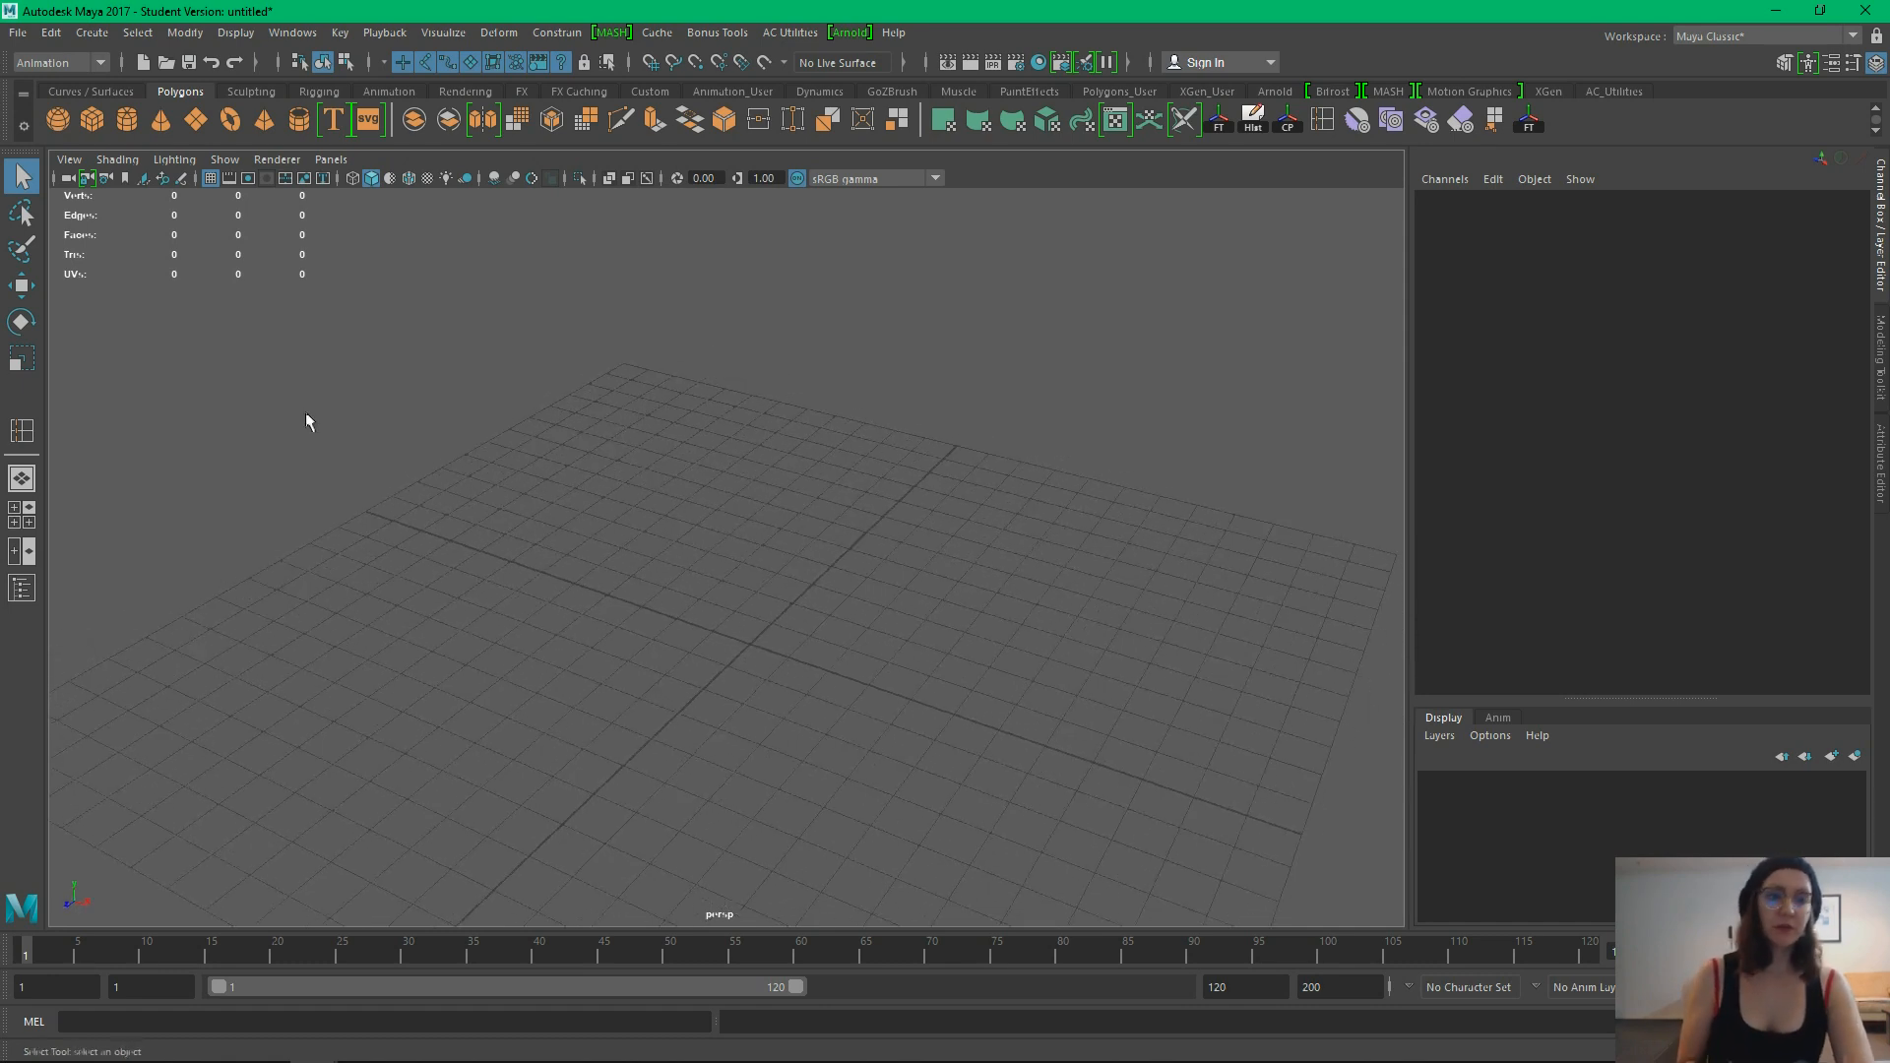
click(92, 122)
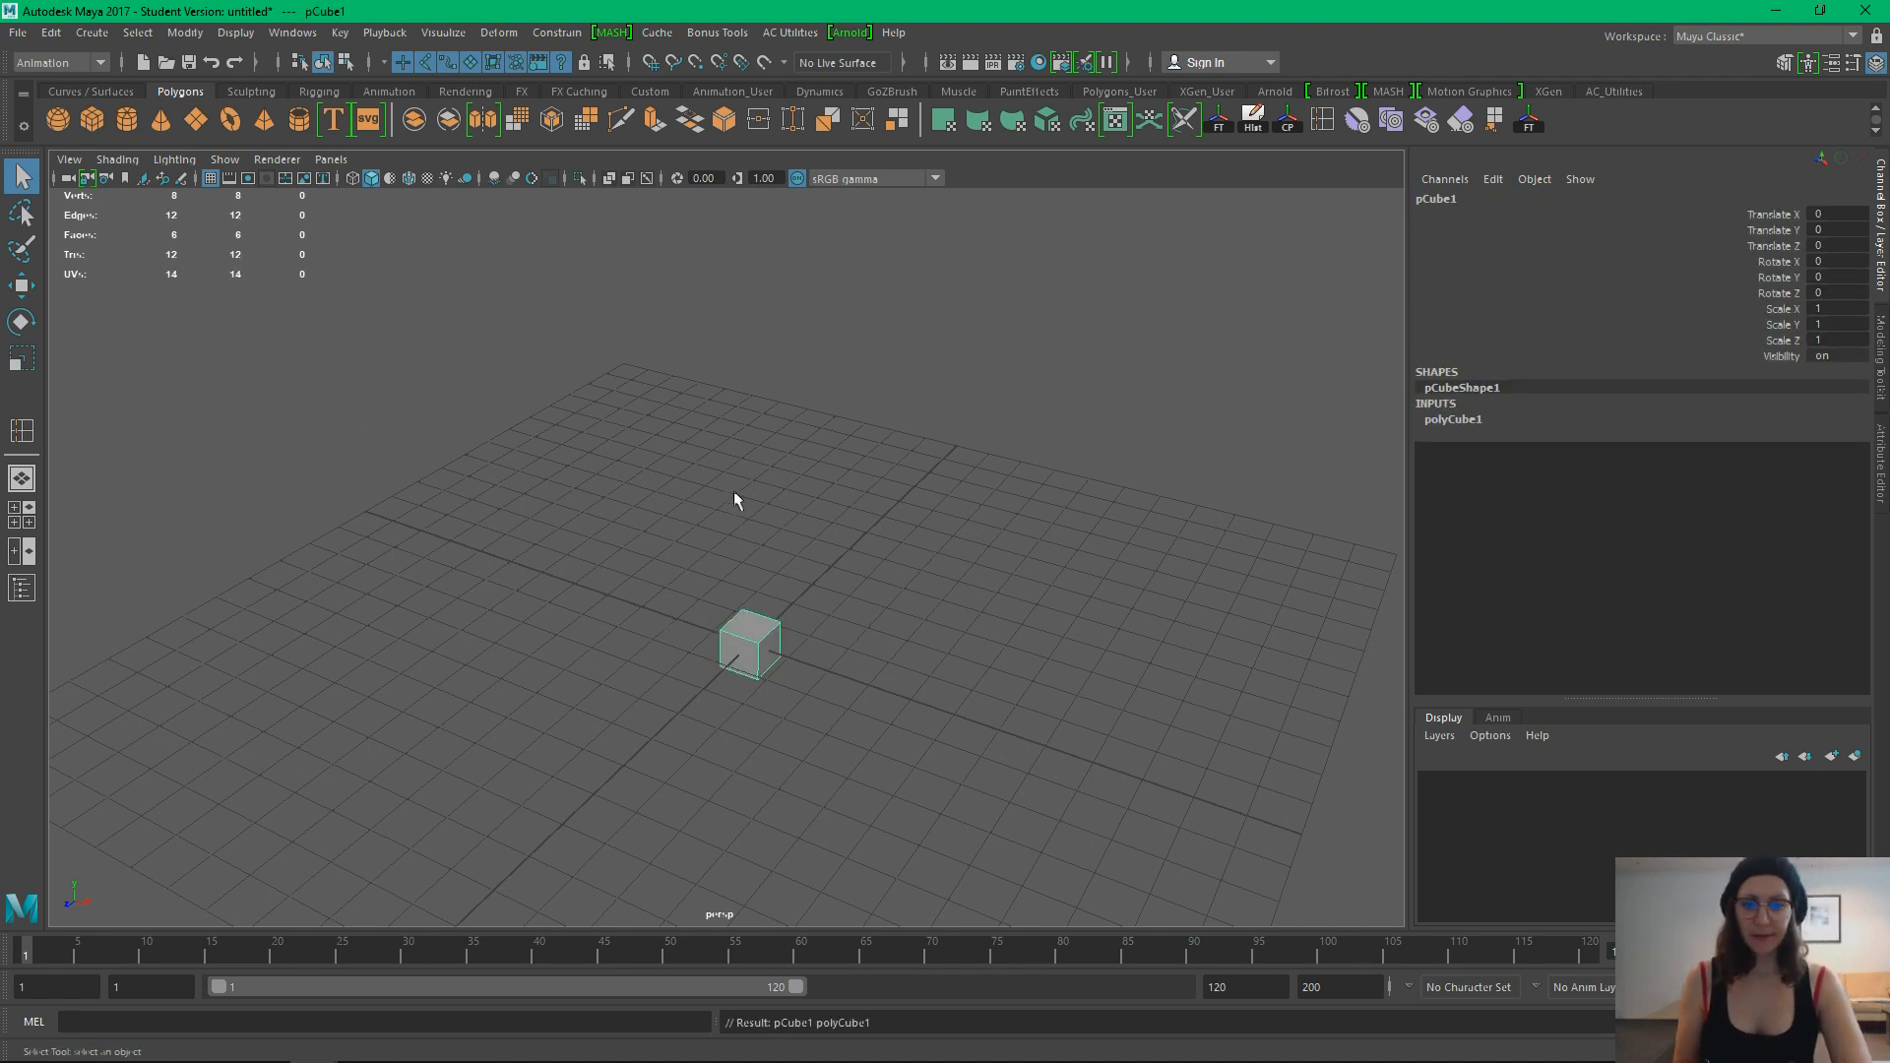
mouse_move(784, 620)
alt+mouse_down()
mouse_move(810, 561)
mouse_move(793, 596)
alt+mouse_up()
key(w)
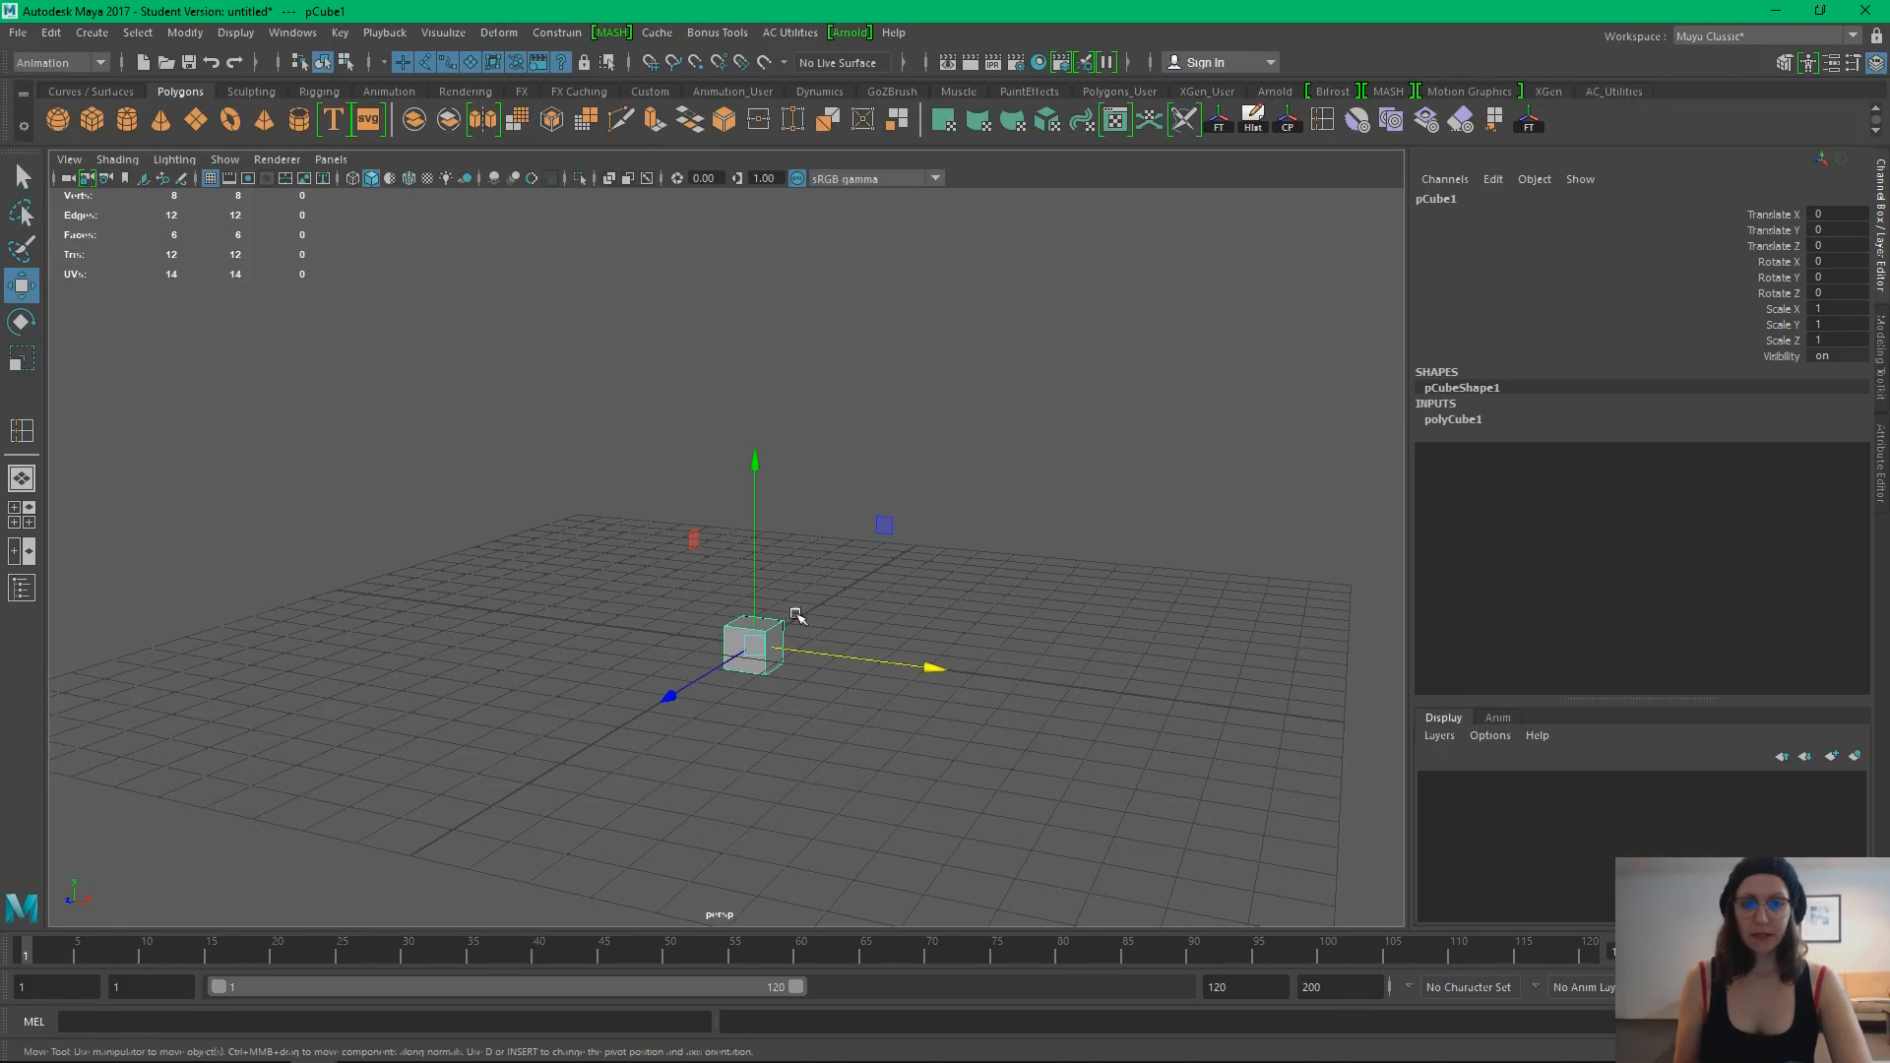
key(r)
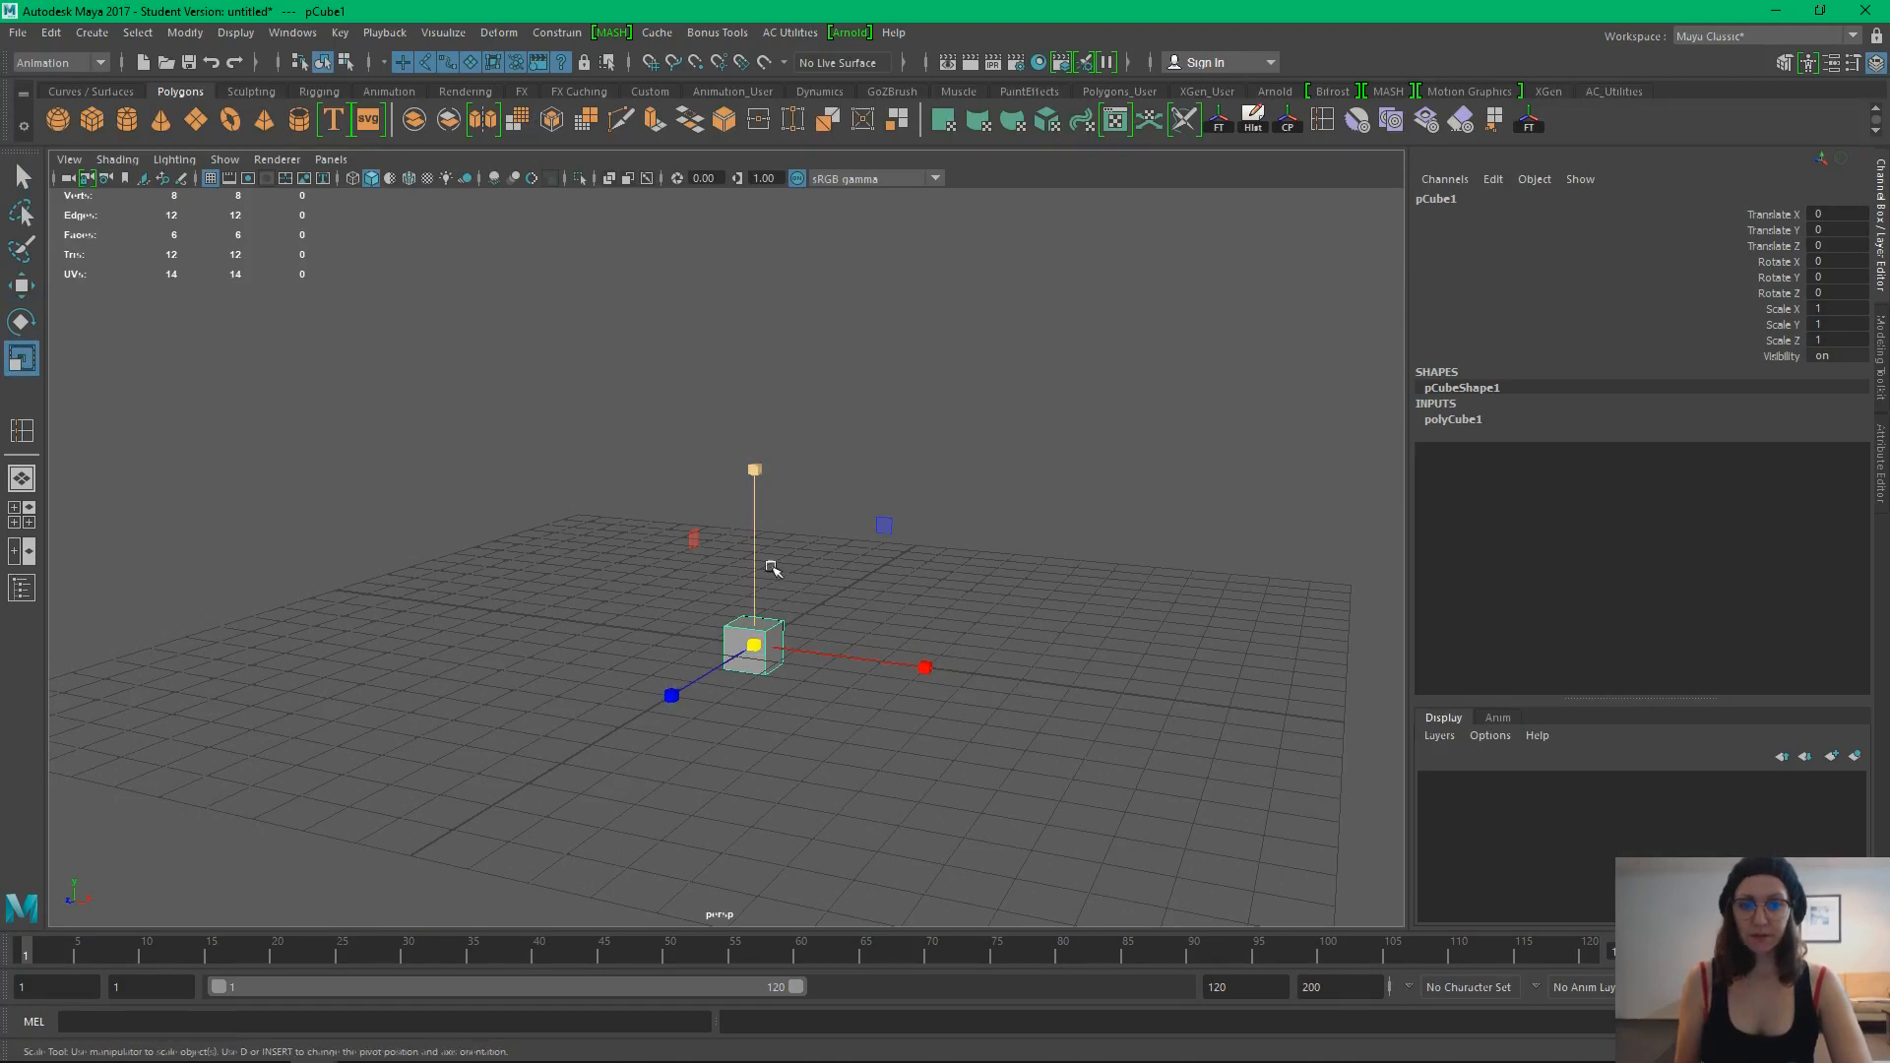
drag(769, 656, 725, 645)
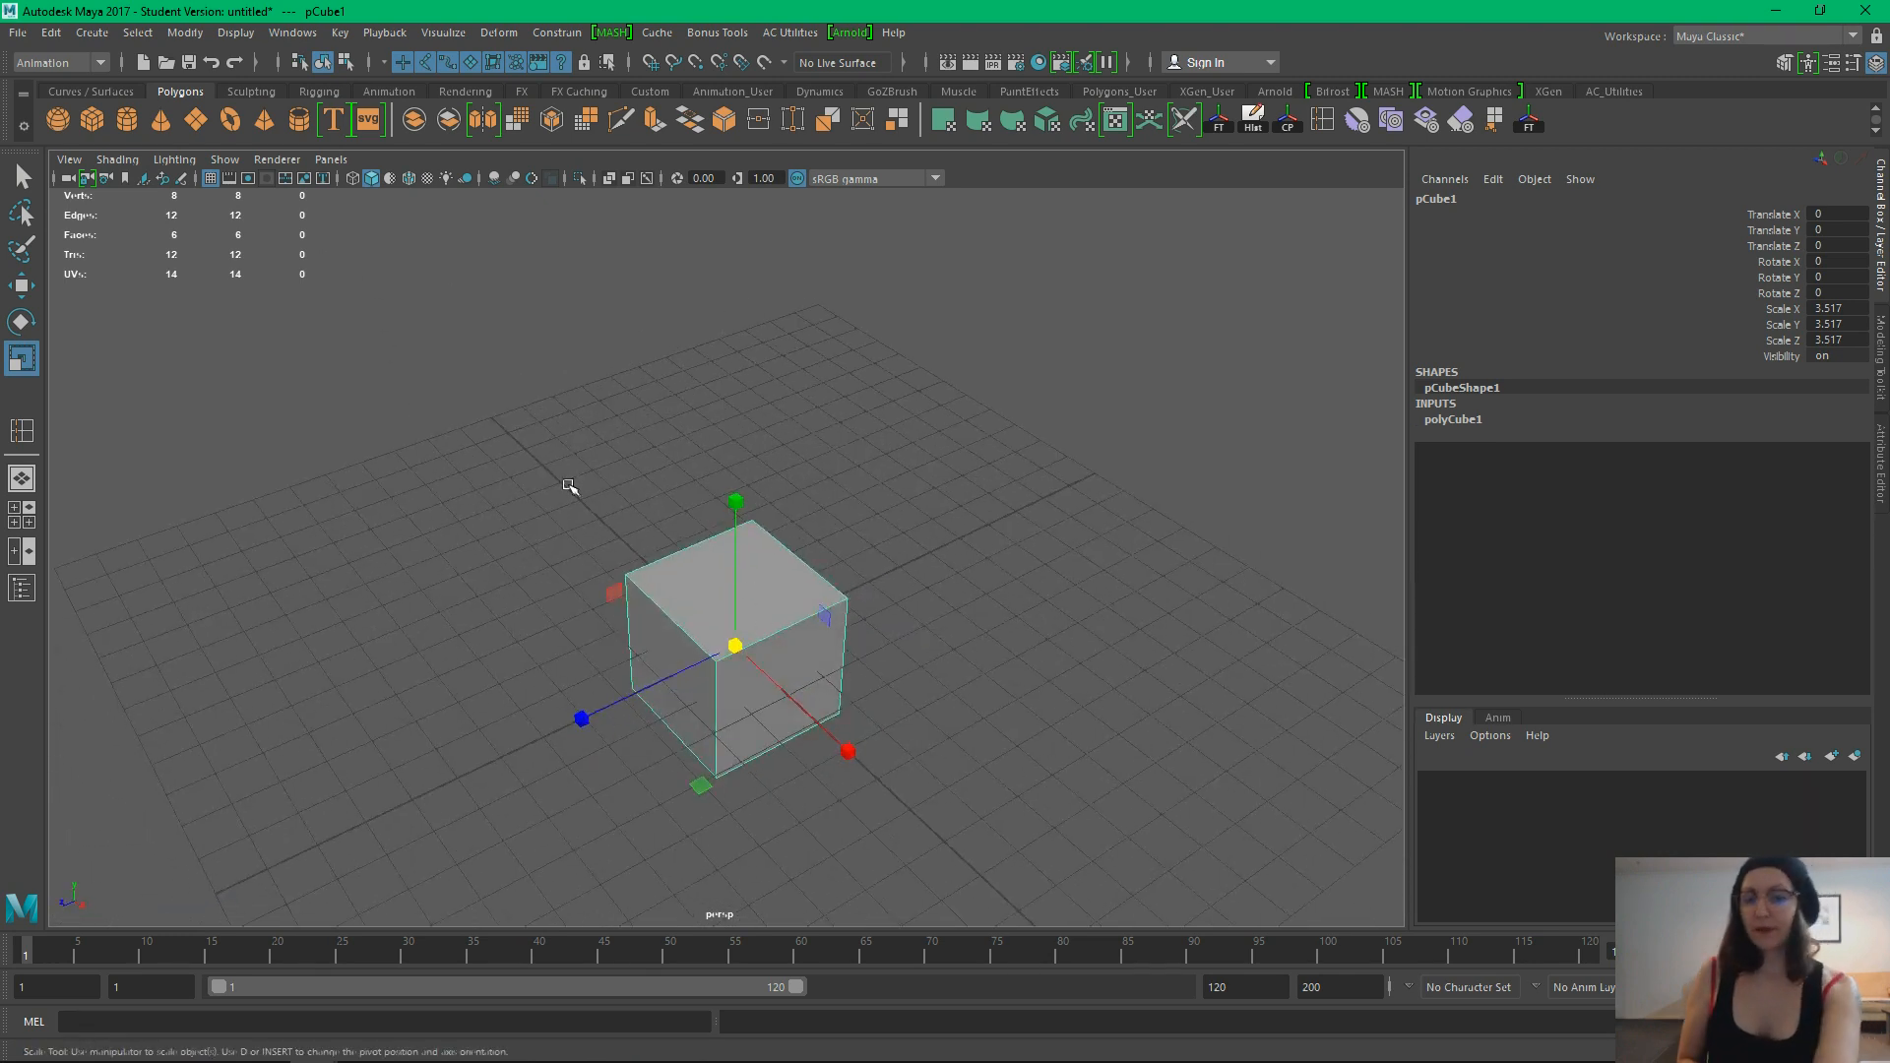
key(Delete)
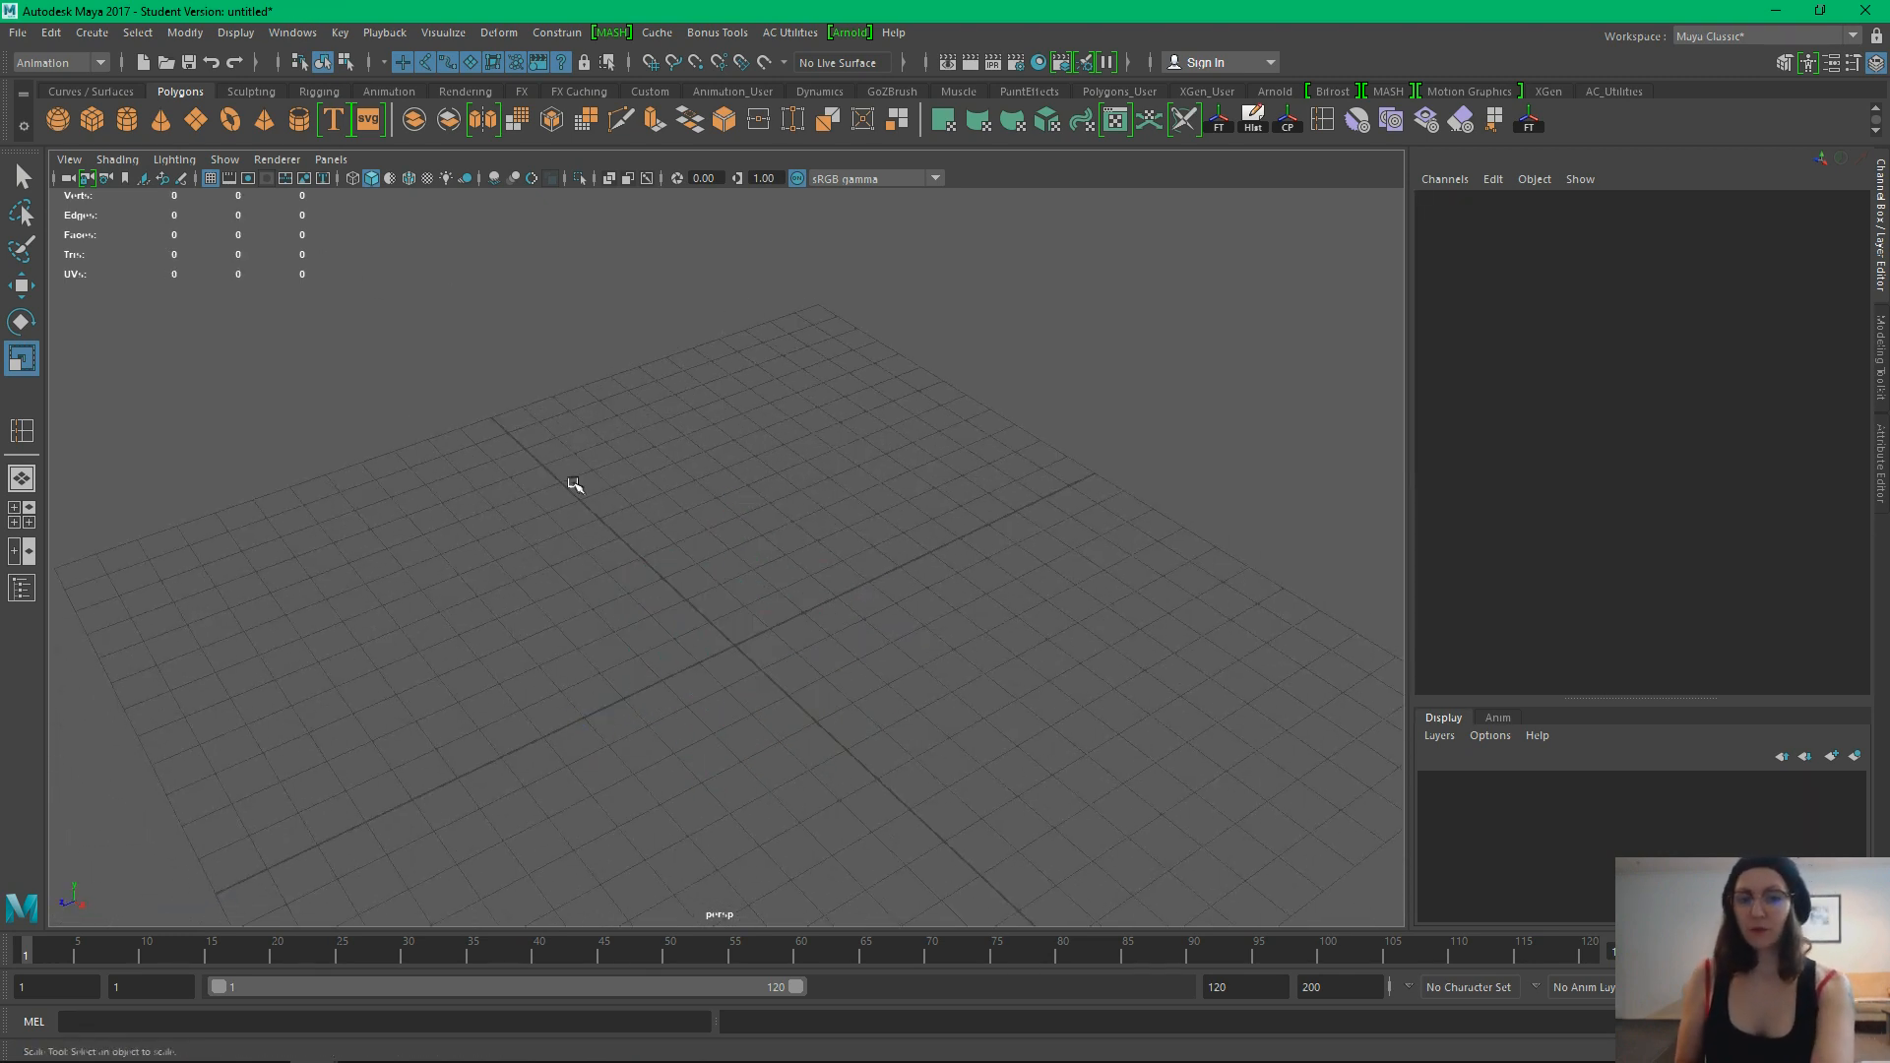
Set the linear working unit to meter in the preferences and save the change
click(284, 35)
mouse_move(415, 221)
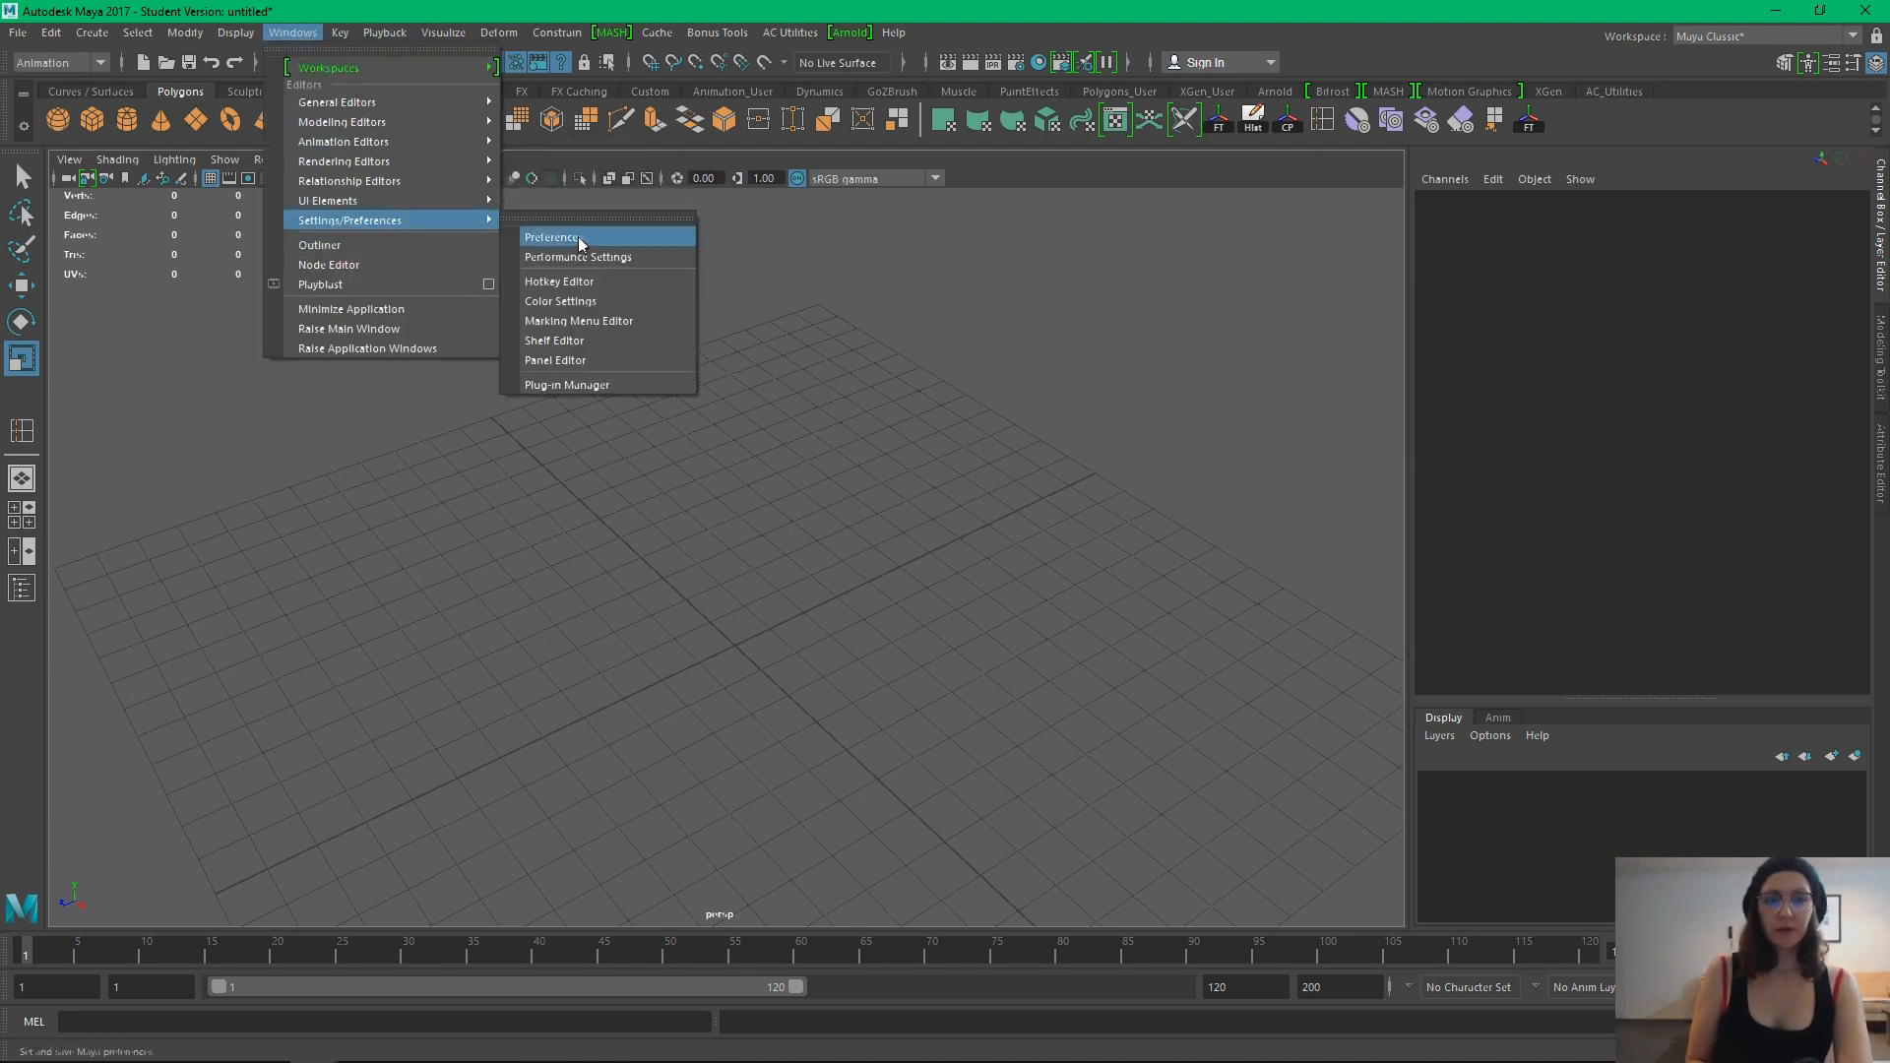
click(610, 239)
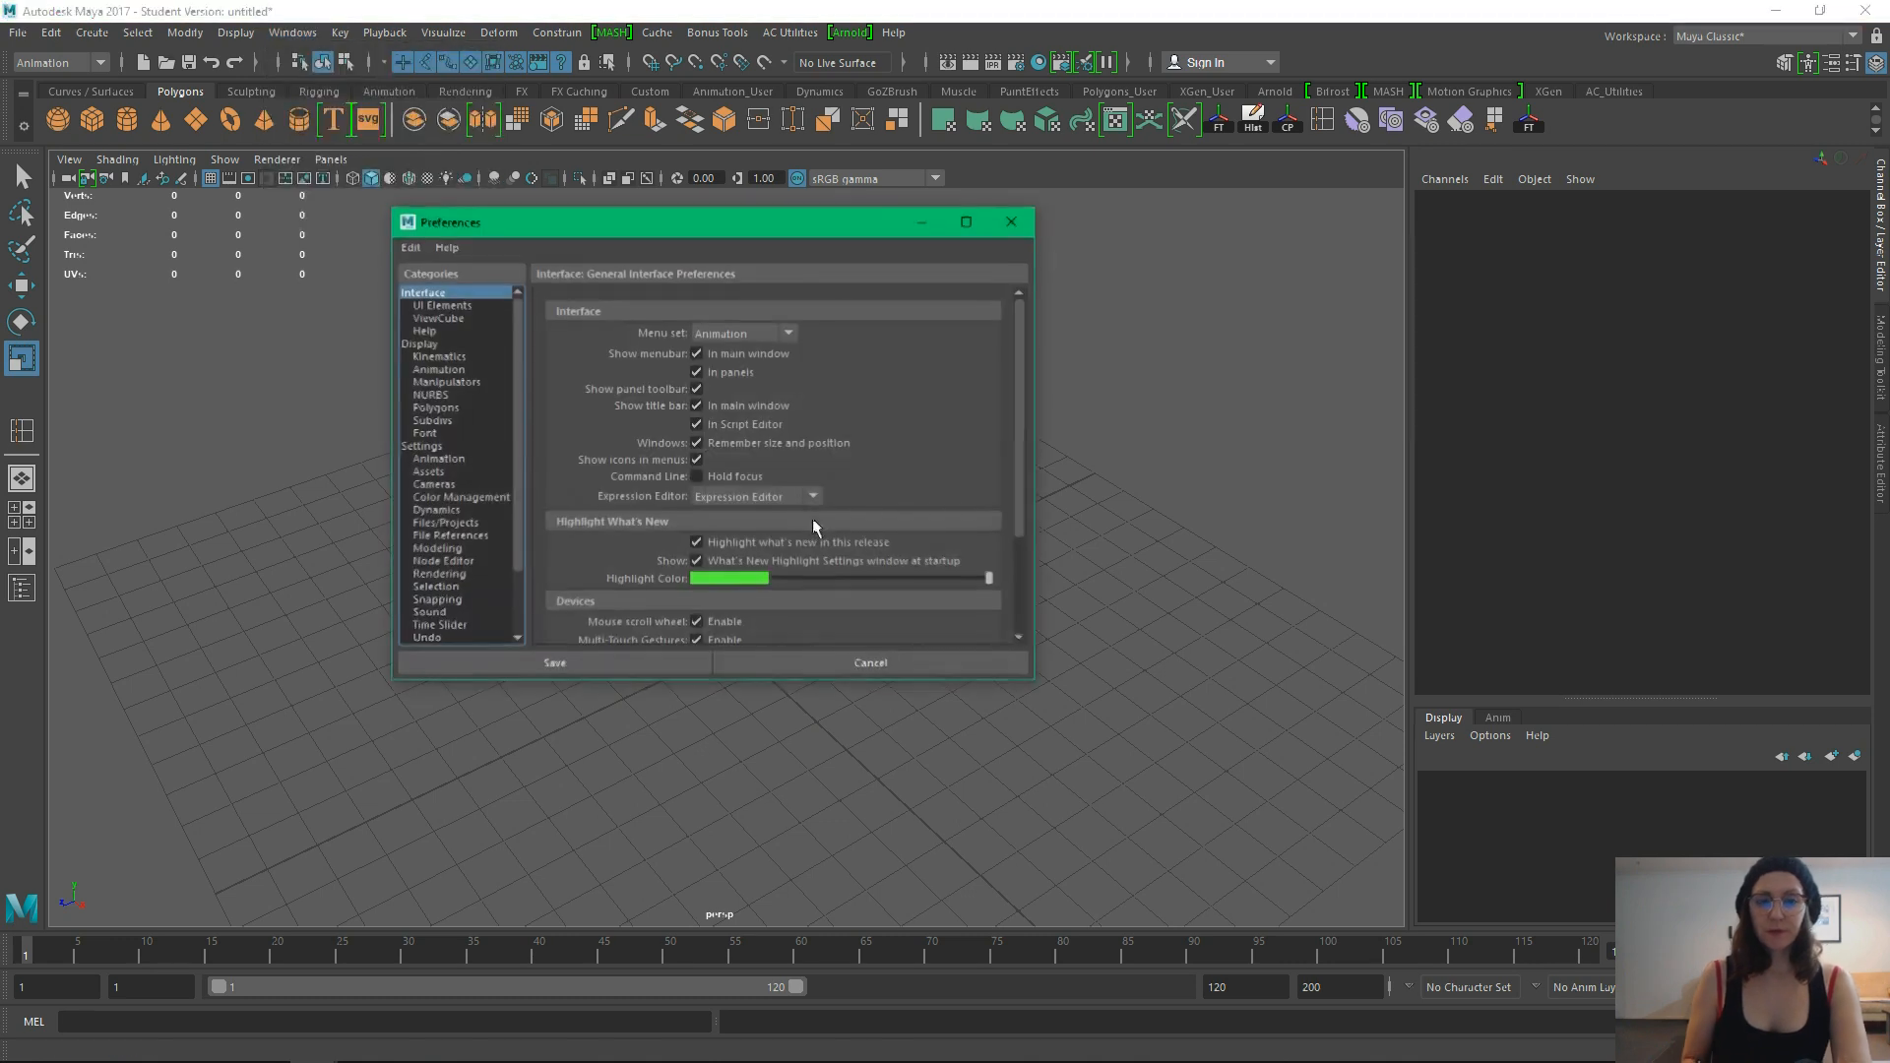
click(463, 447)
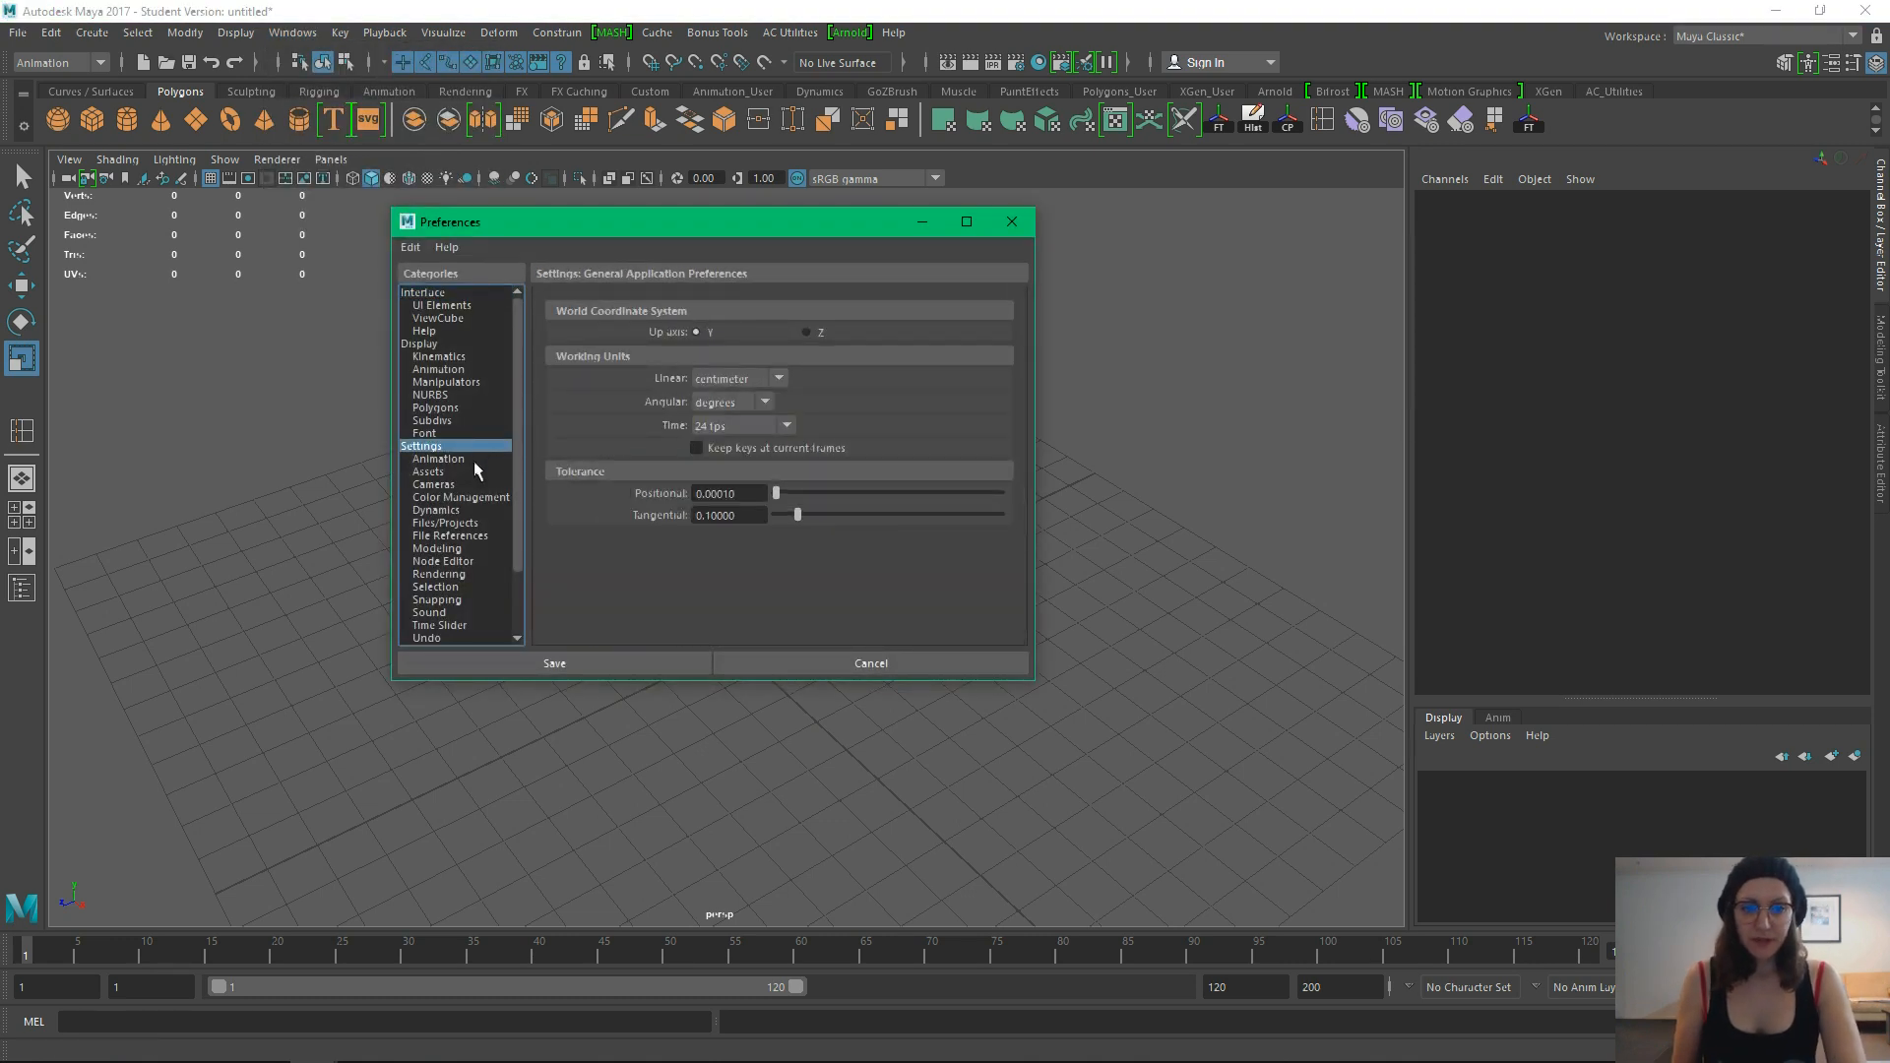
click(777, 380)
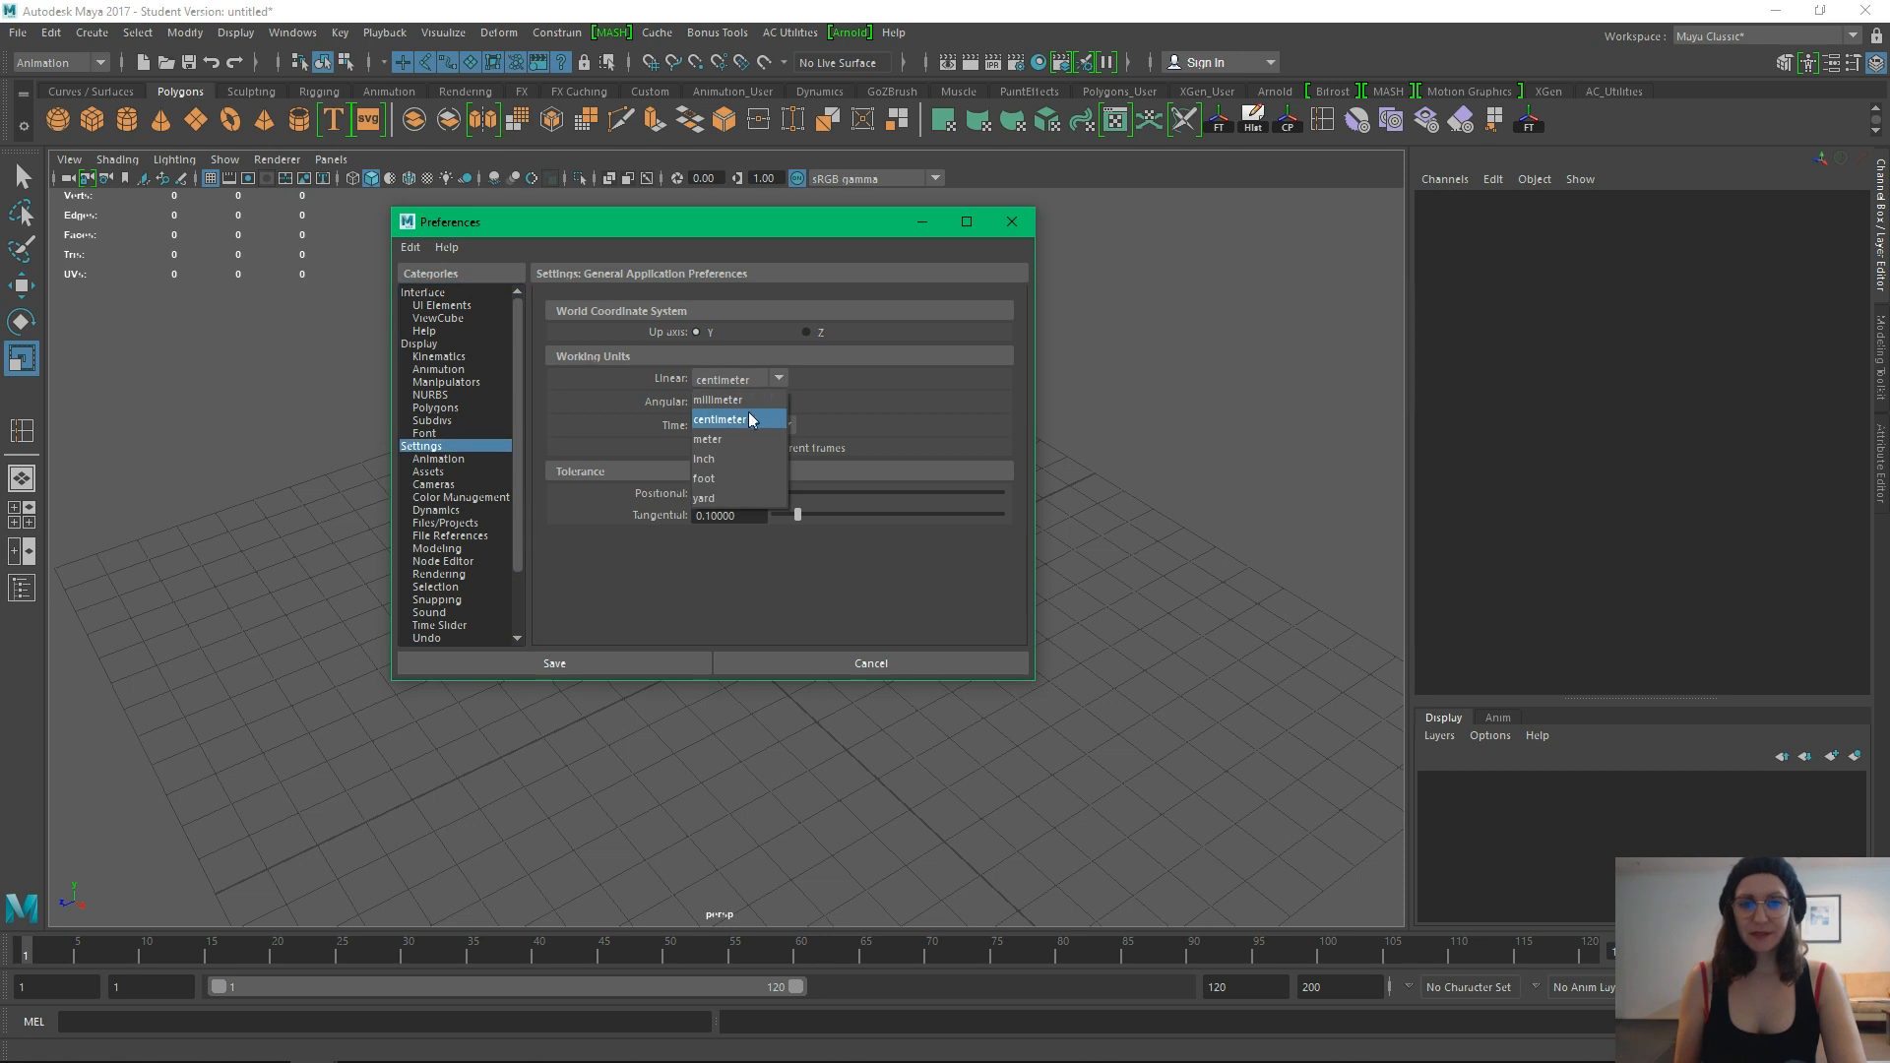
click(730, 439)
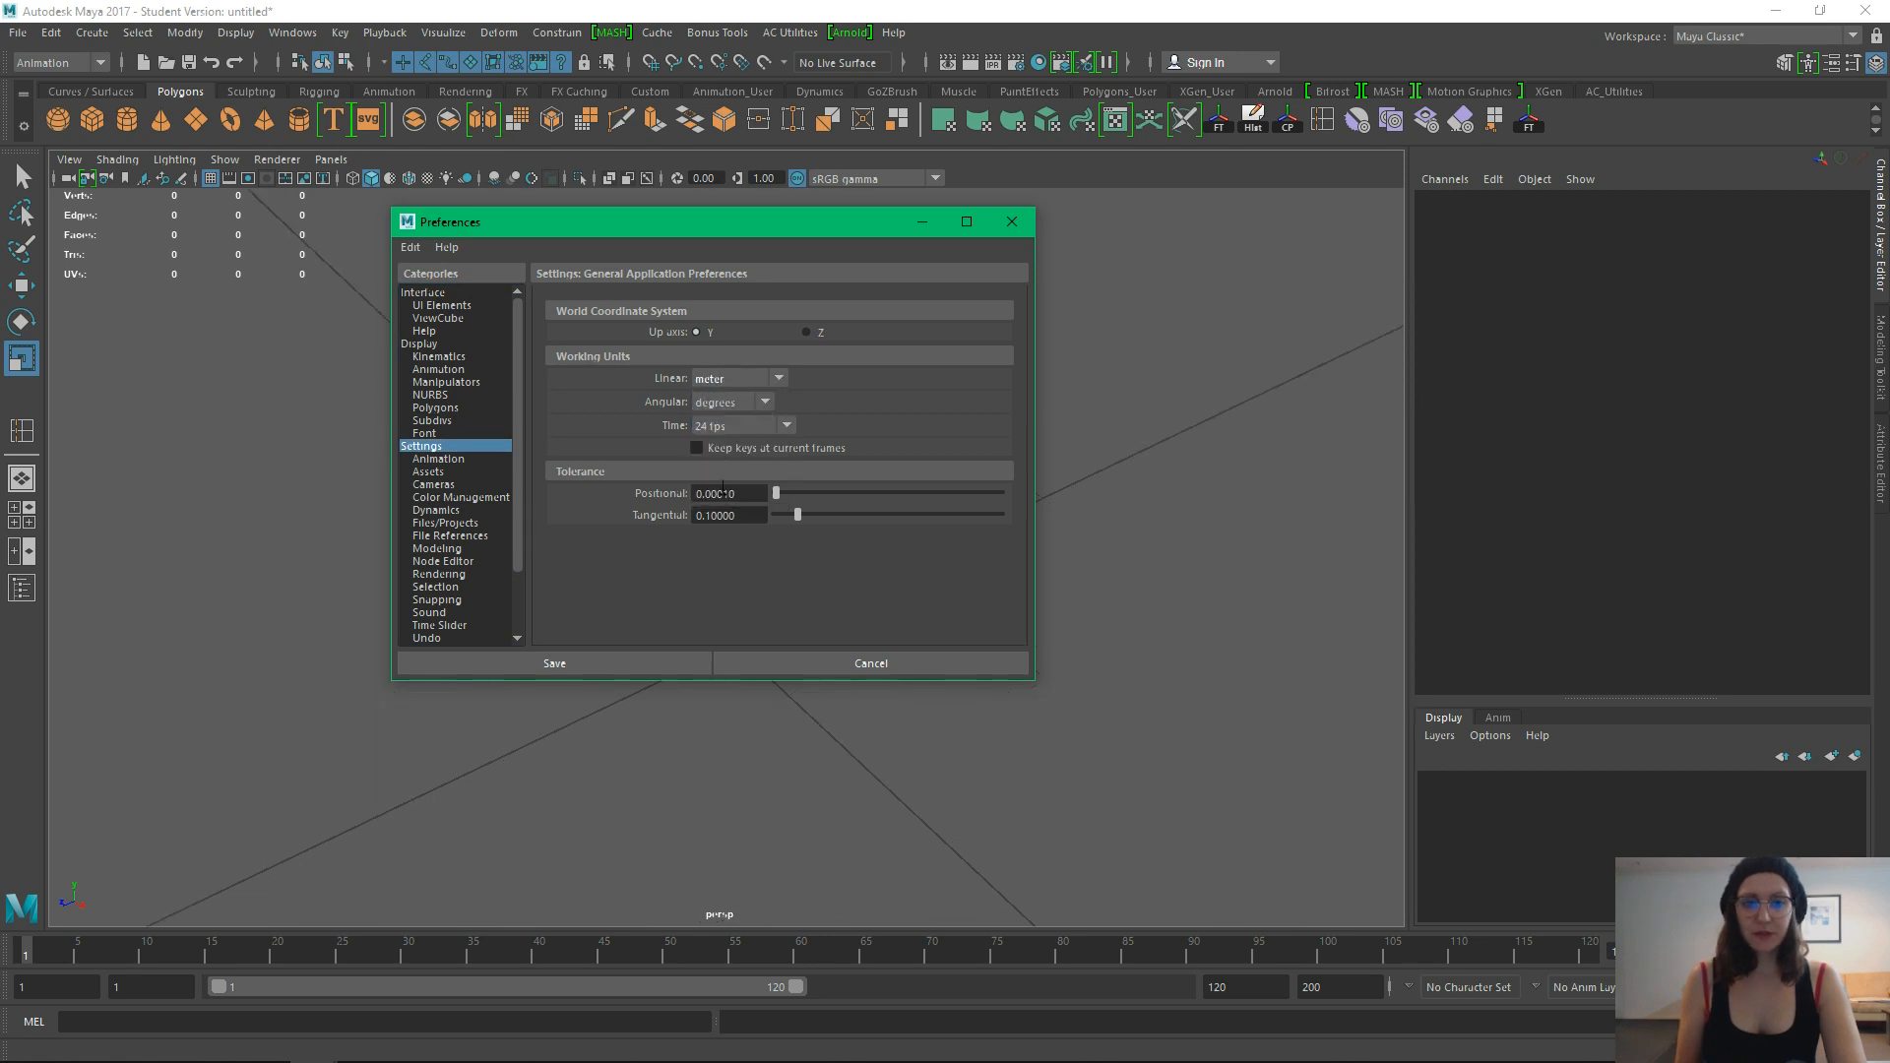
click(643, 663)
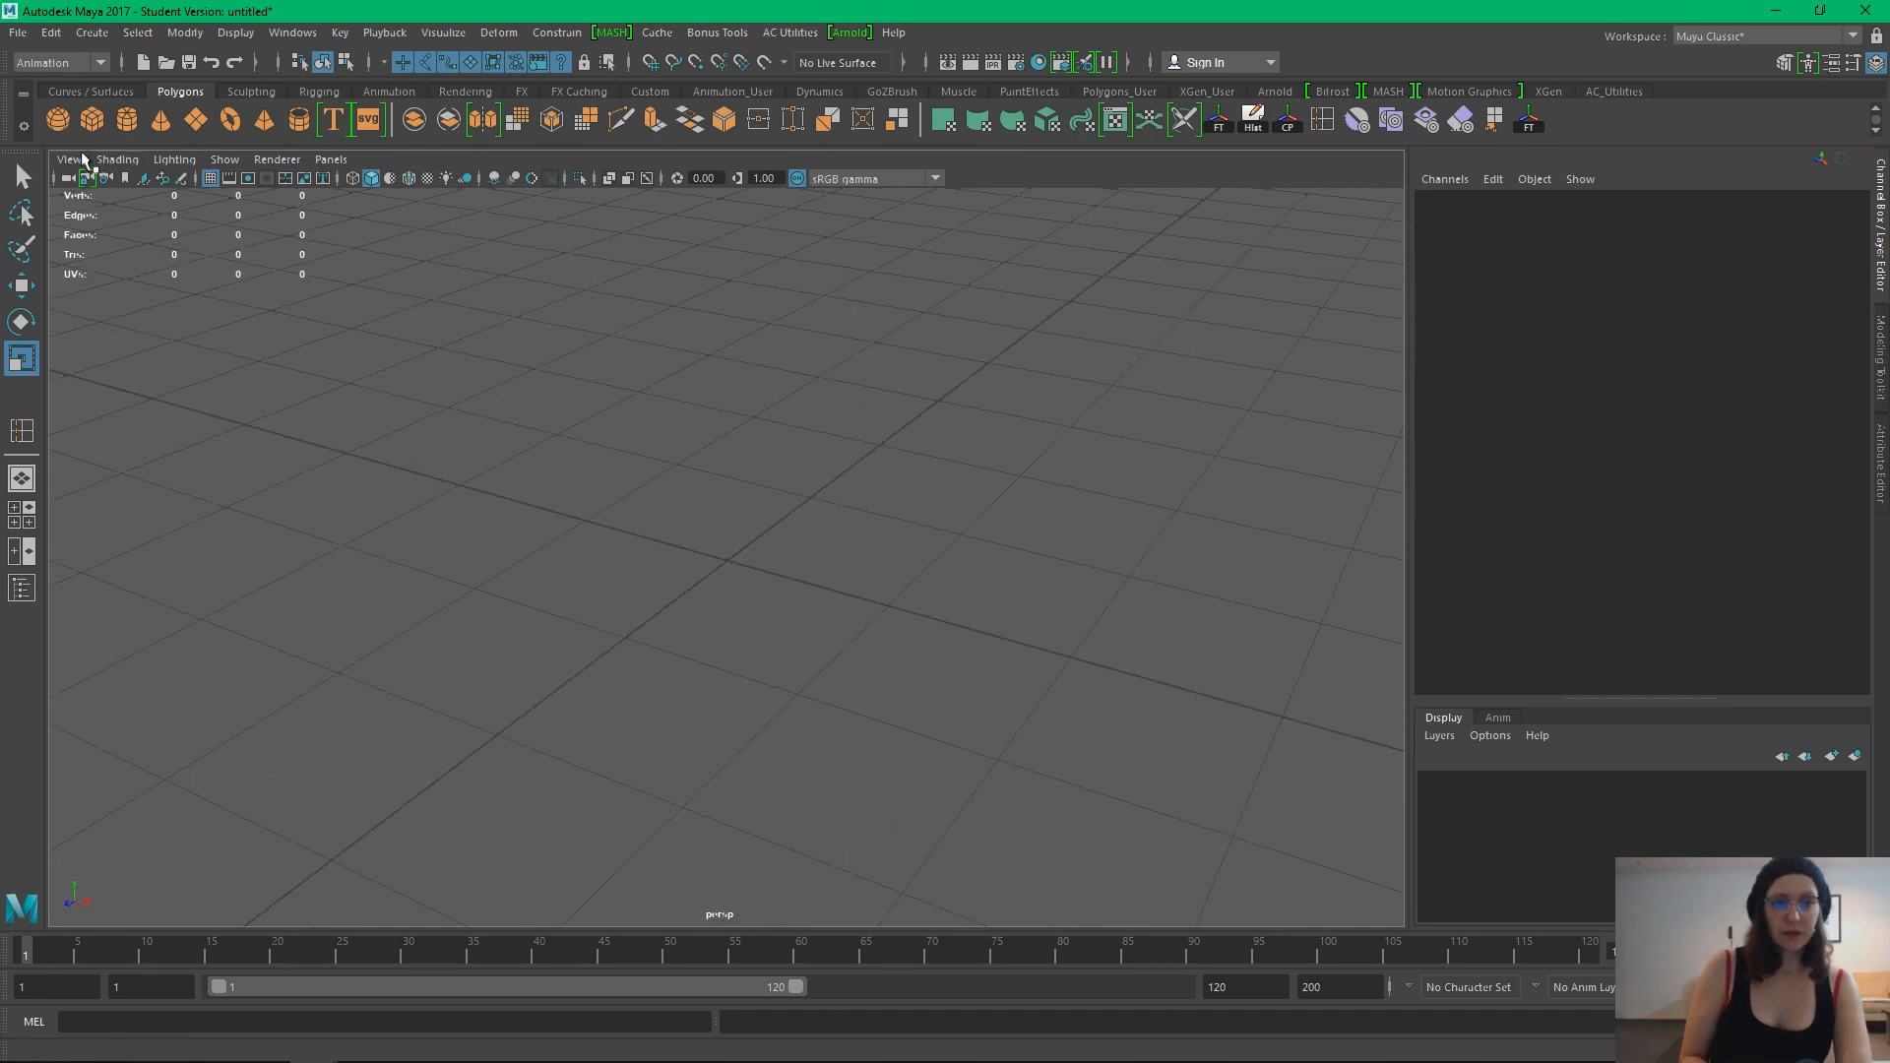
Create a new polygon cube at the origin and raise it to about 0.75 m in Y
click(91, 120)
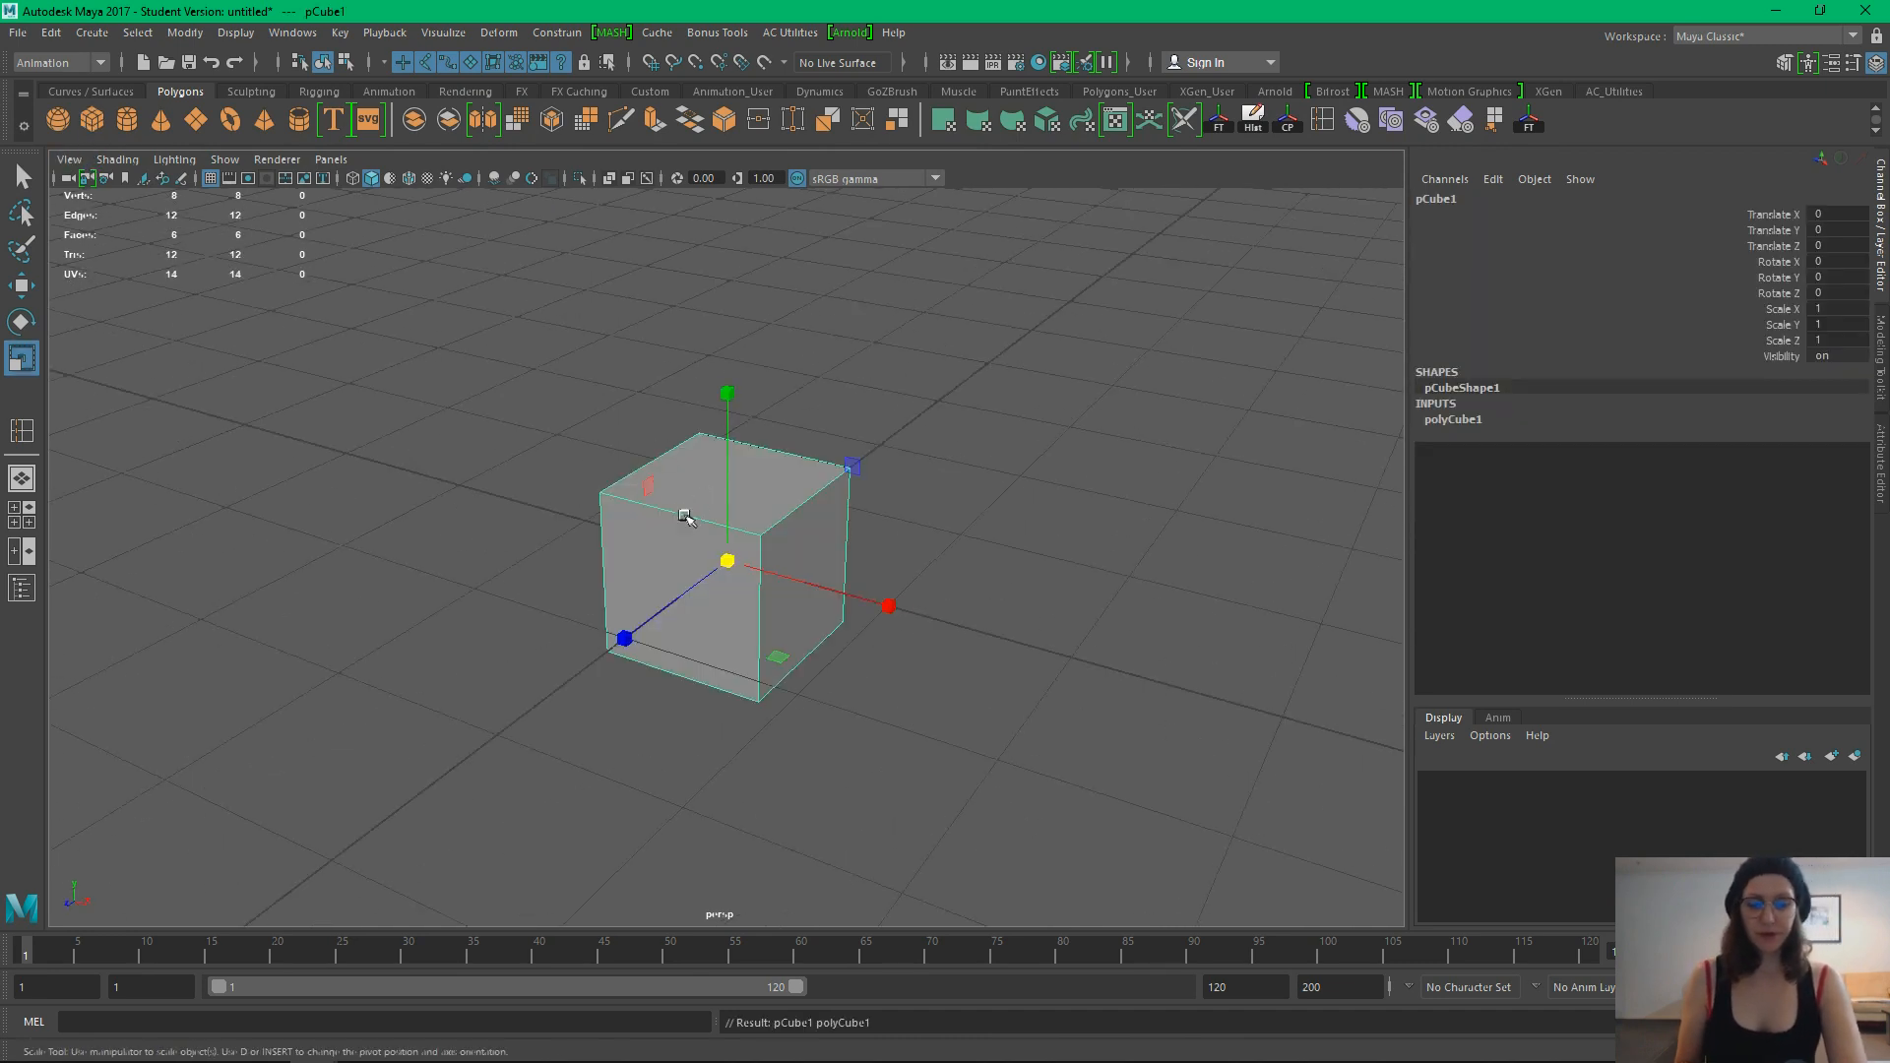
key(w)
drag(725, 464, 753, 404)
In the front view, lower the cube to about 0.51 m in Y so its base nearly meets the ground line
key(space)
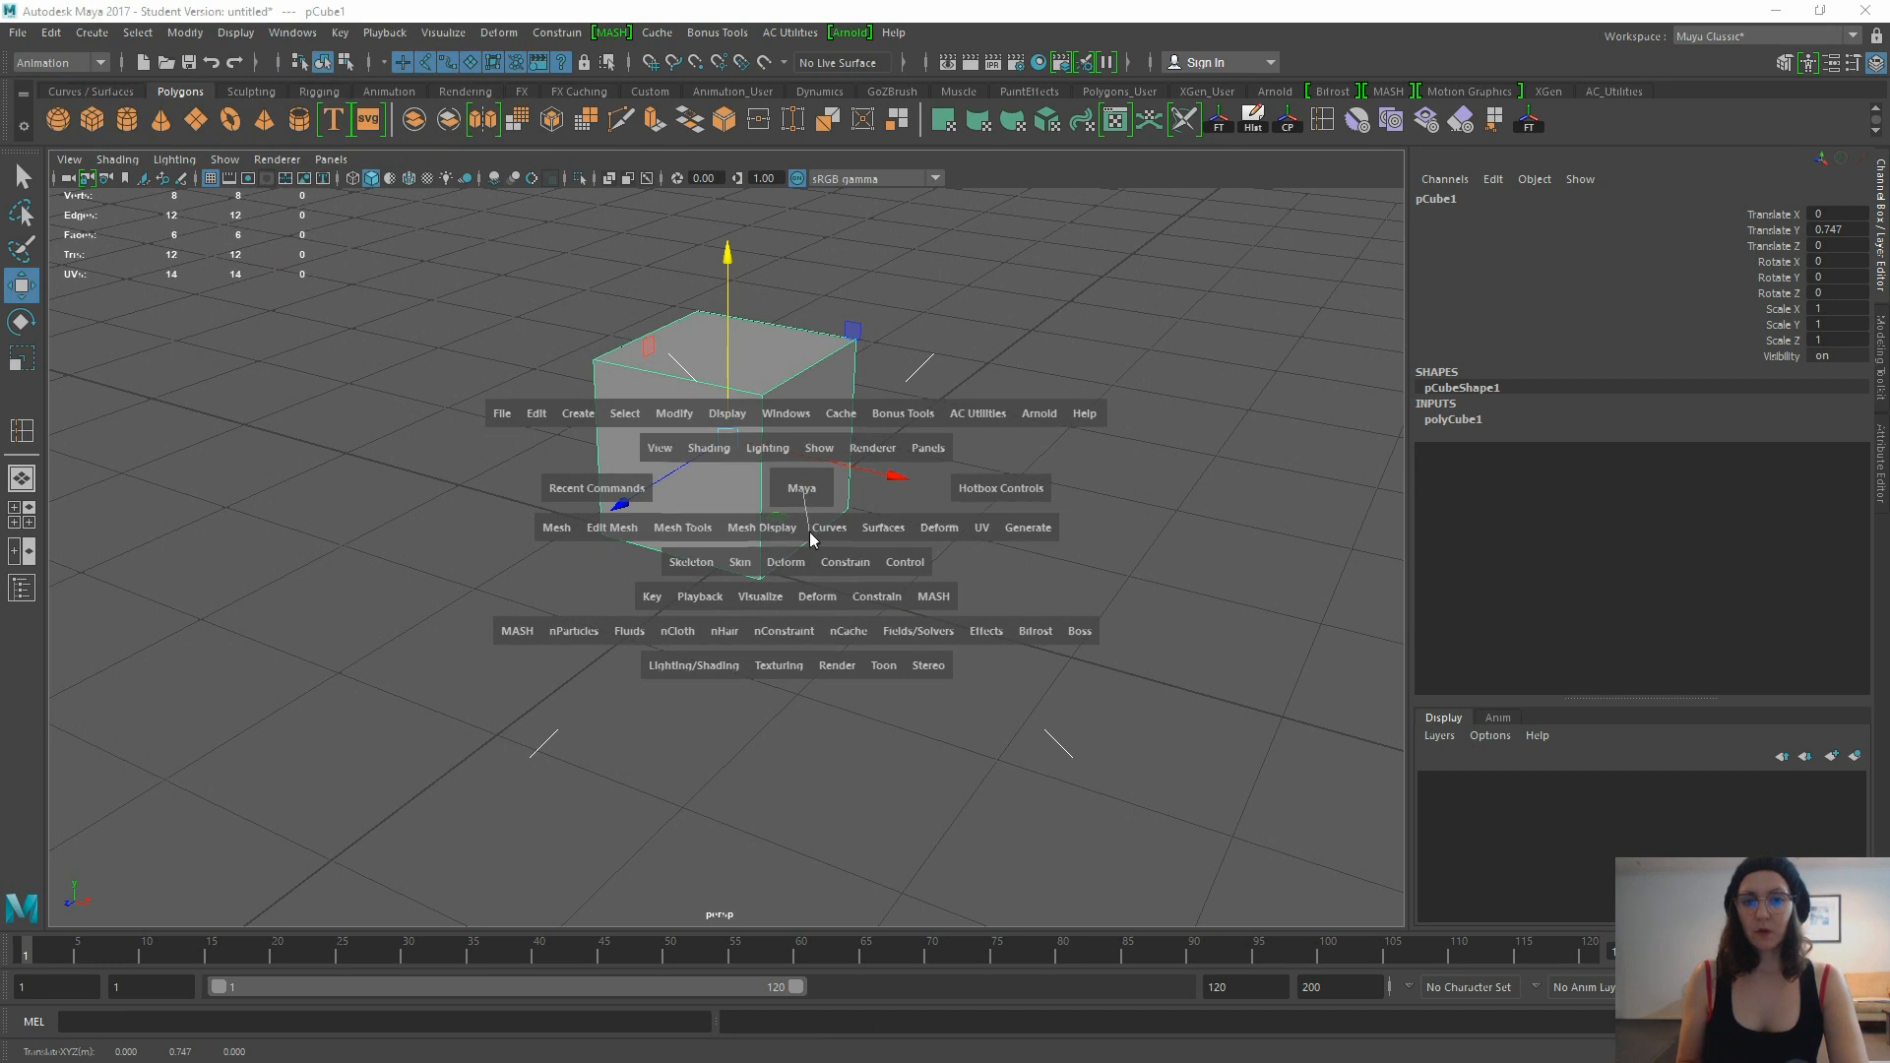
key(space)
key(space)
alt+right_drag(940, 616, 371, 518)
alt+right_drag(764, 585, 556, 584)
alt+right_drag(831, 670, 748, 670)
alt+middle_drag(555, 587, 532, 723)
alt+middle_drag(641, 607, 654, 491)
drag(715, 396, 722, 447)
alt+right_drag(652, 597, 950, 689)
alt+middle_drag(950, 689, 986, 538)
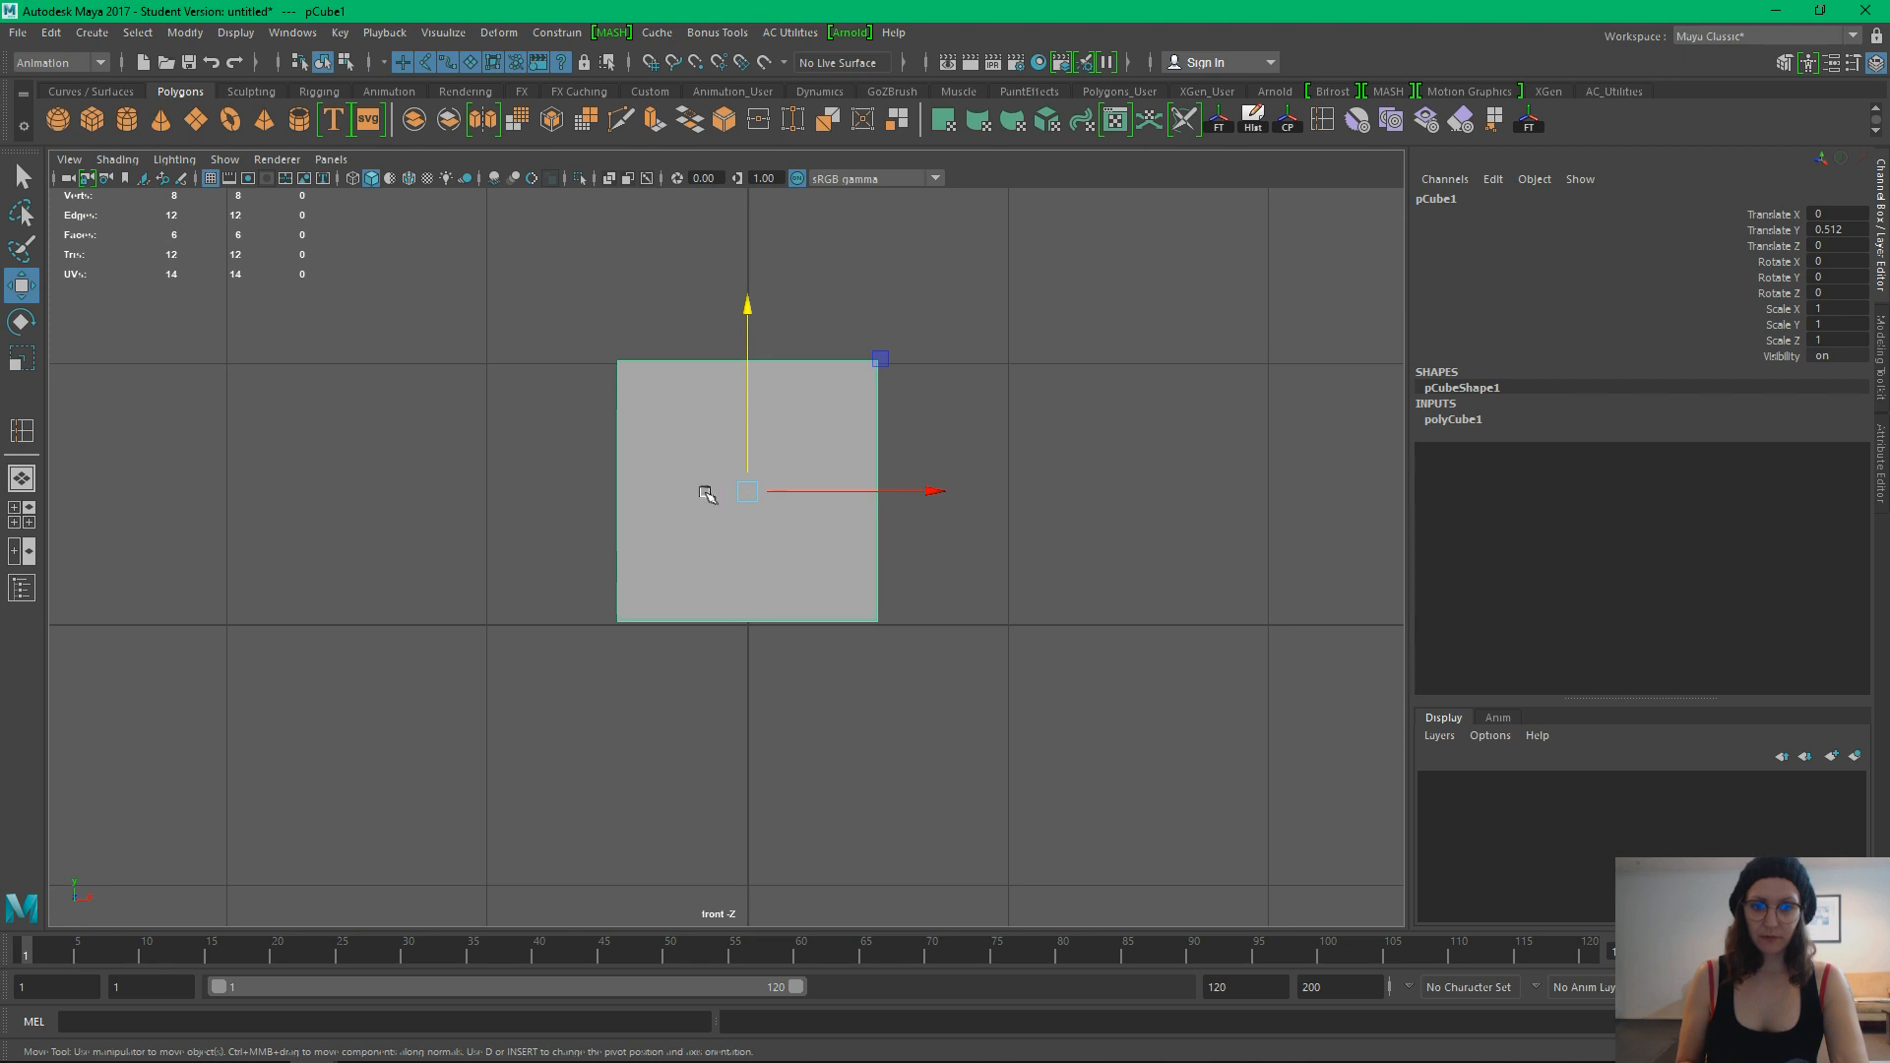
Move the cube's pivot down to its base and snap the cube onto the ground line at Y 0.5 m
key(d)
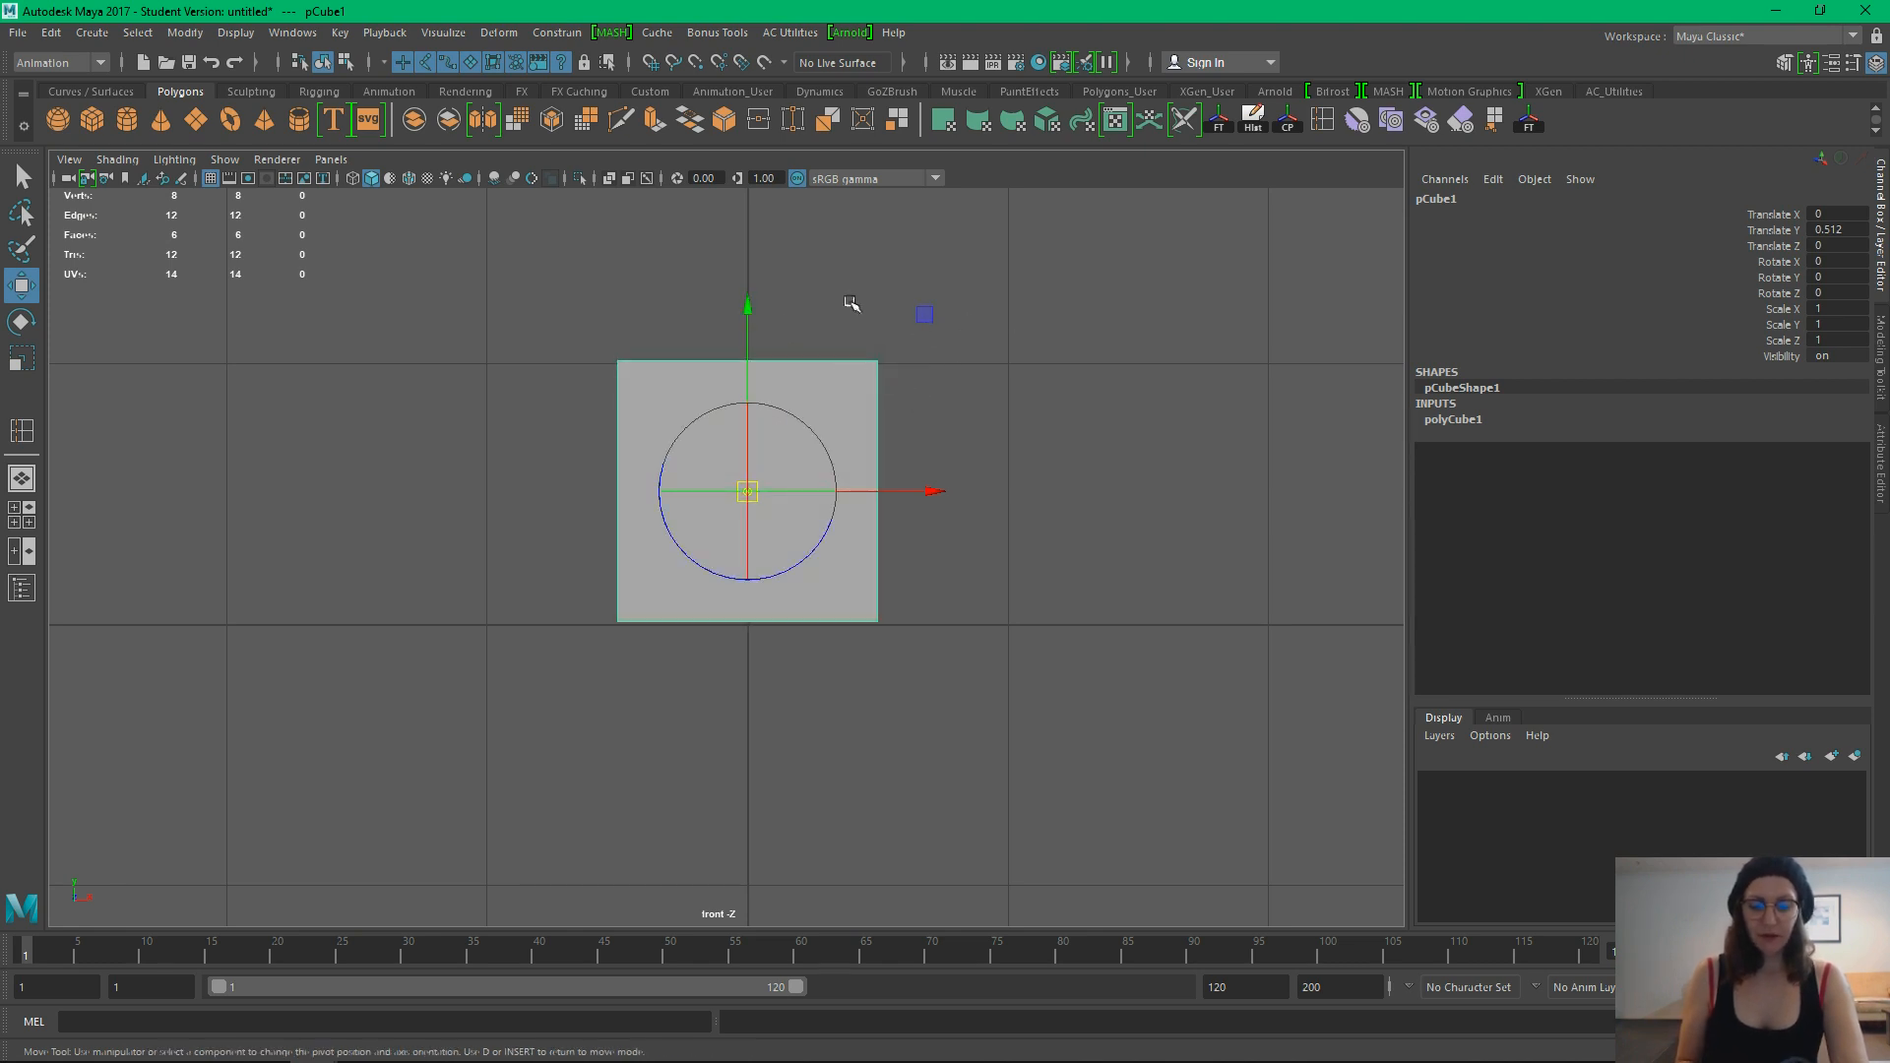
drag(748, 310, 760, 684)
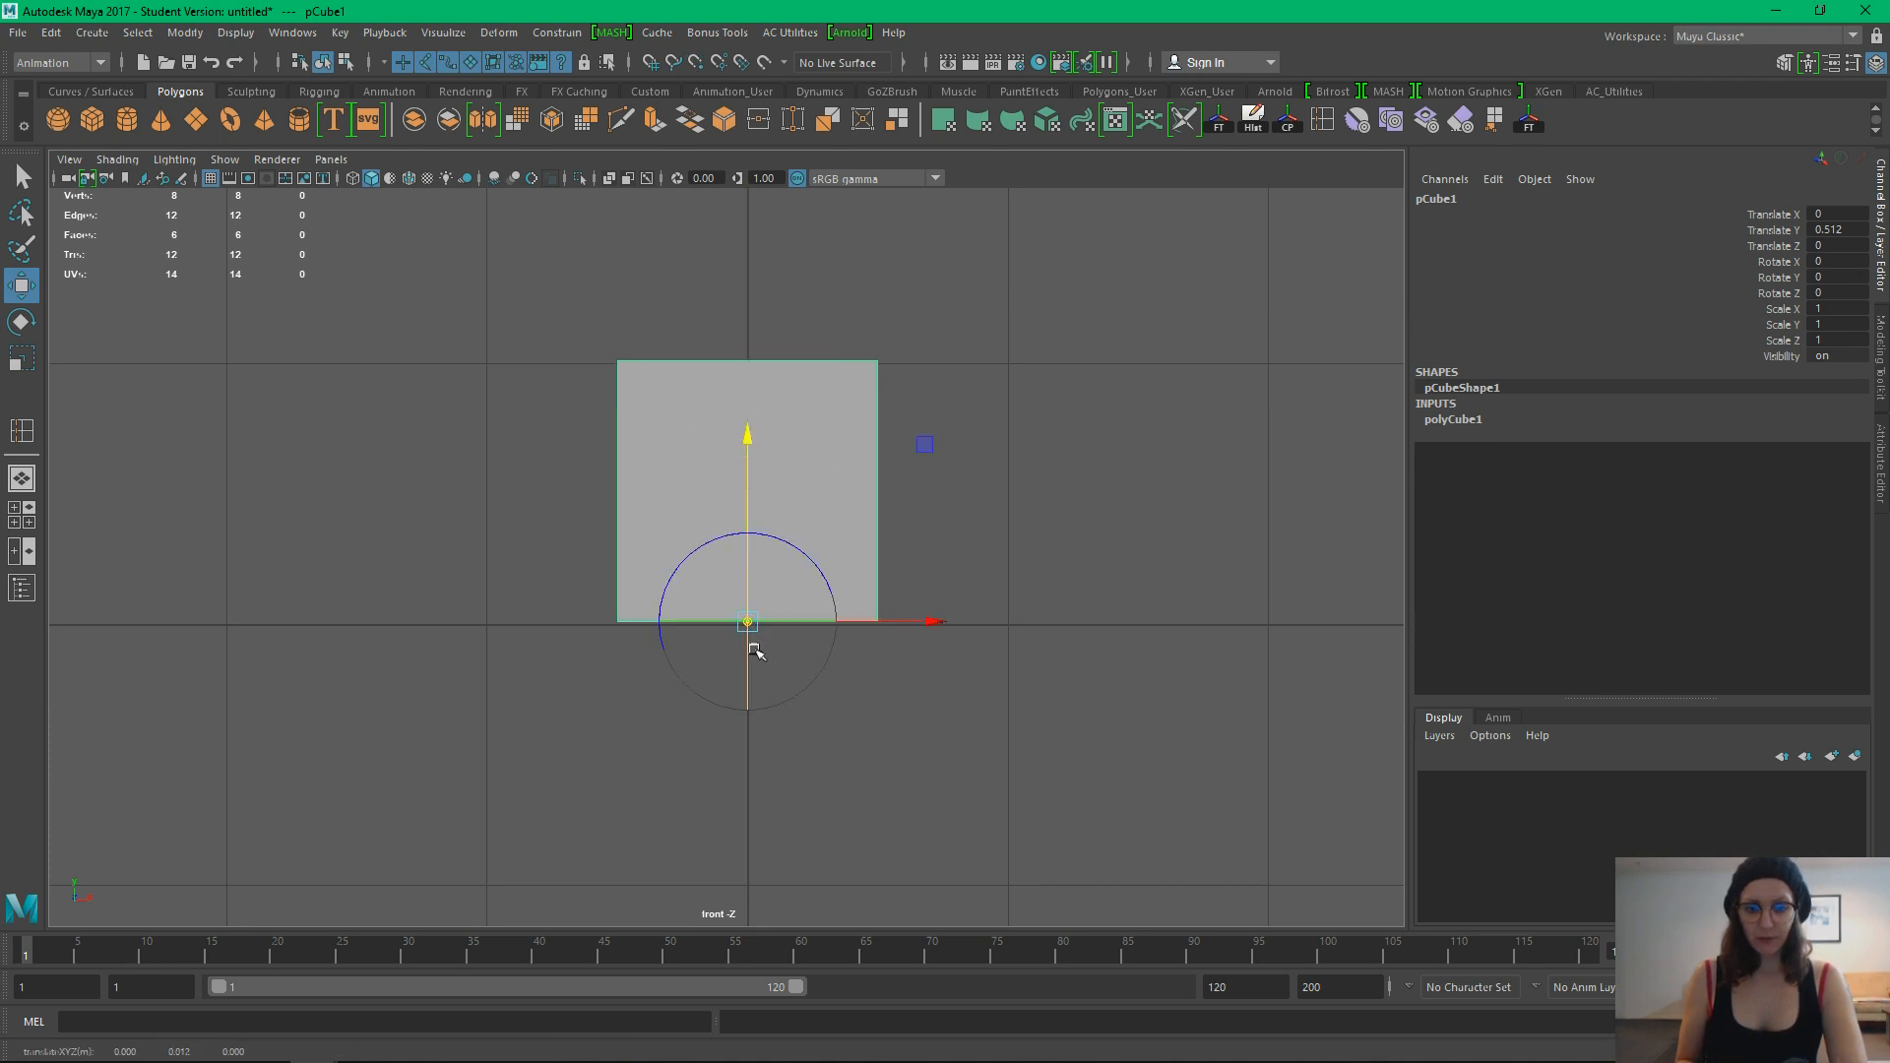
key(d)
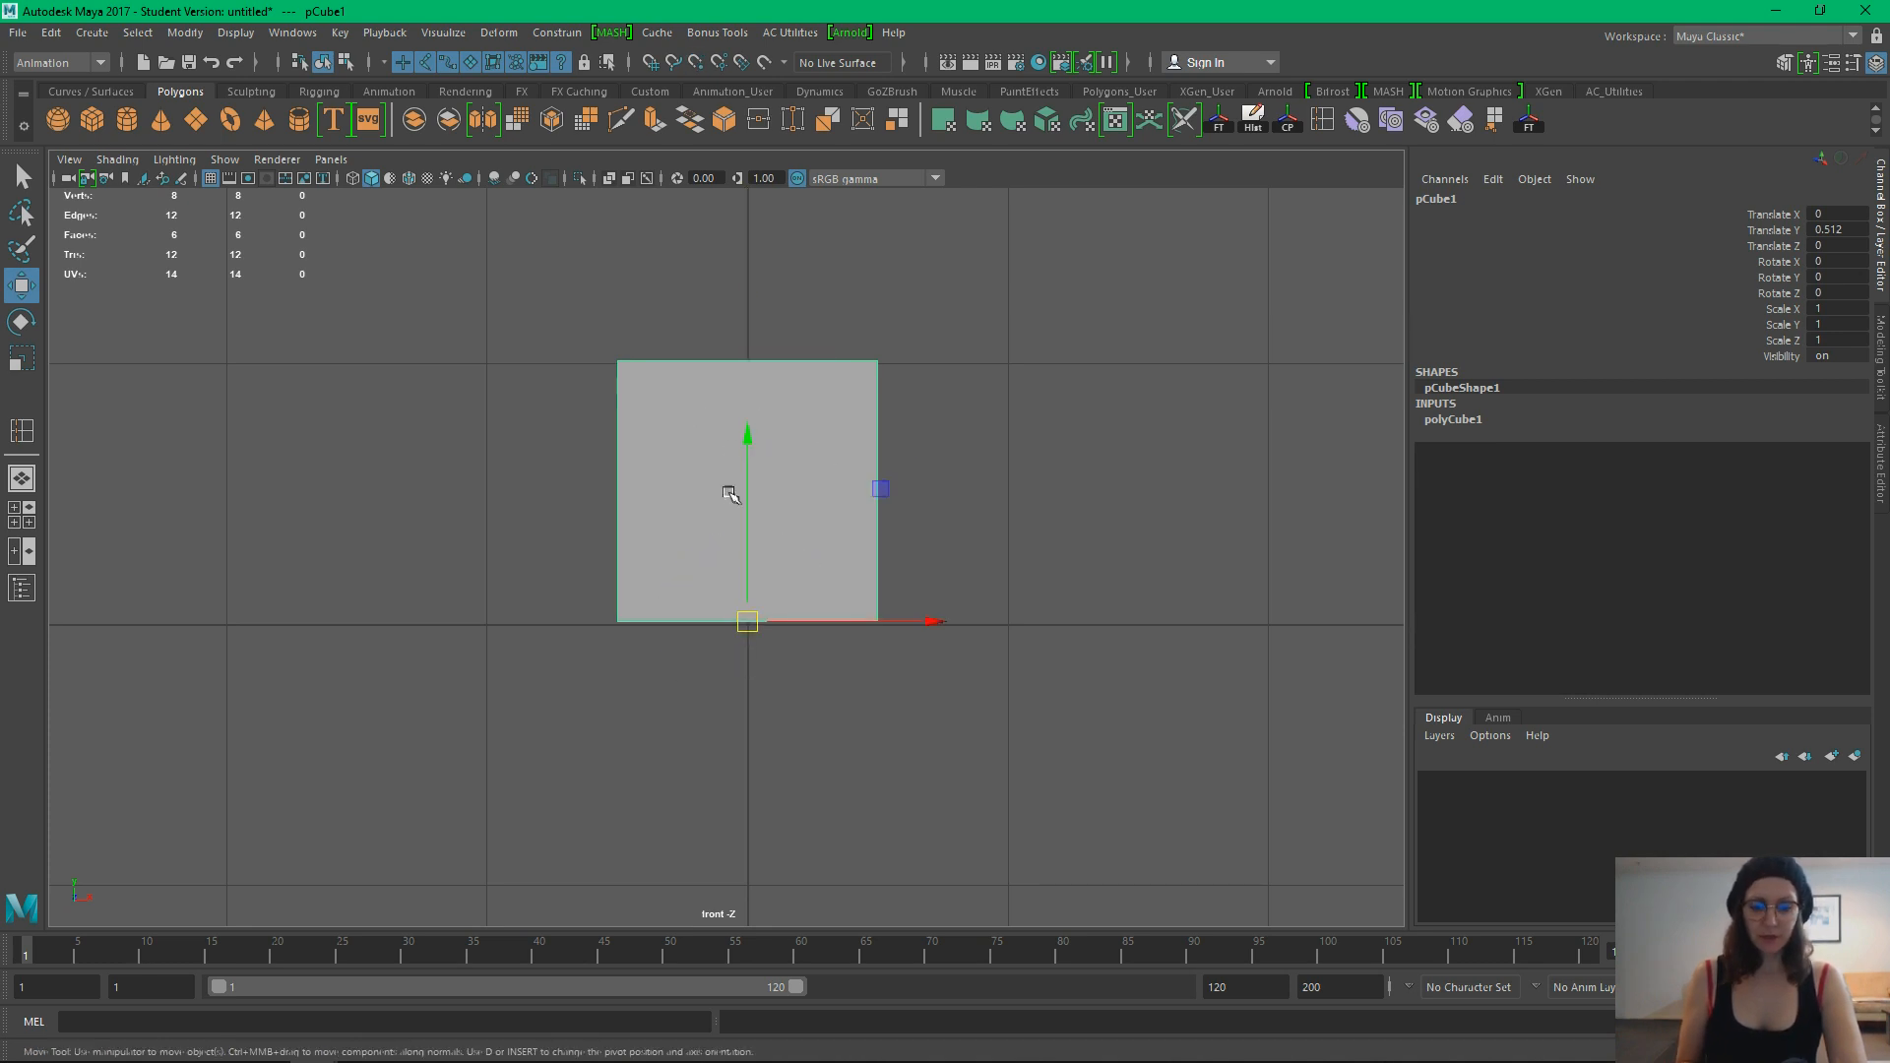
drag(742, 459, 753, 548)
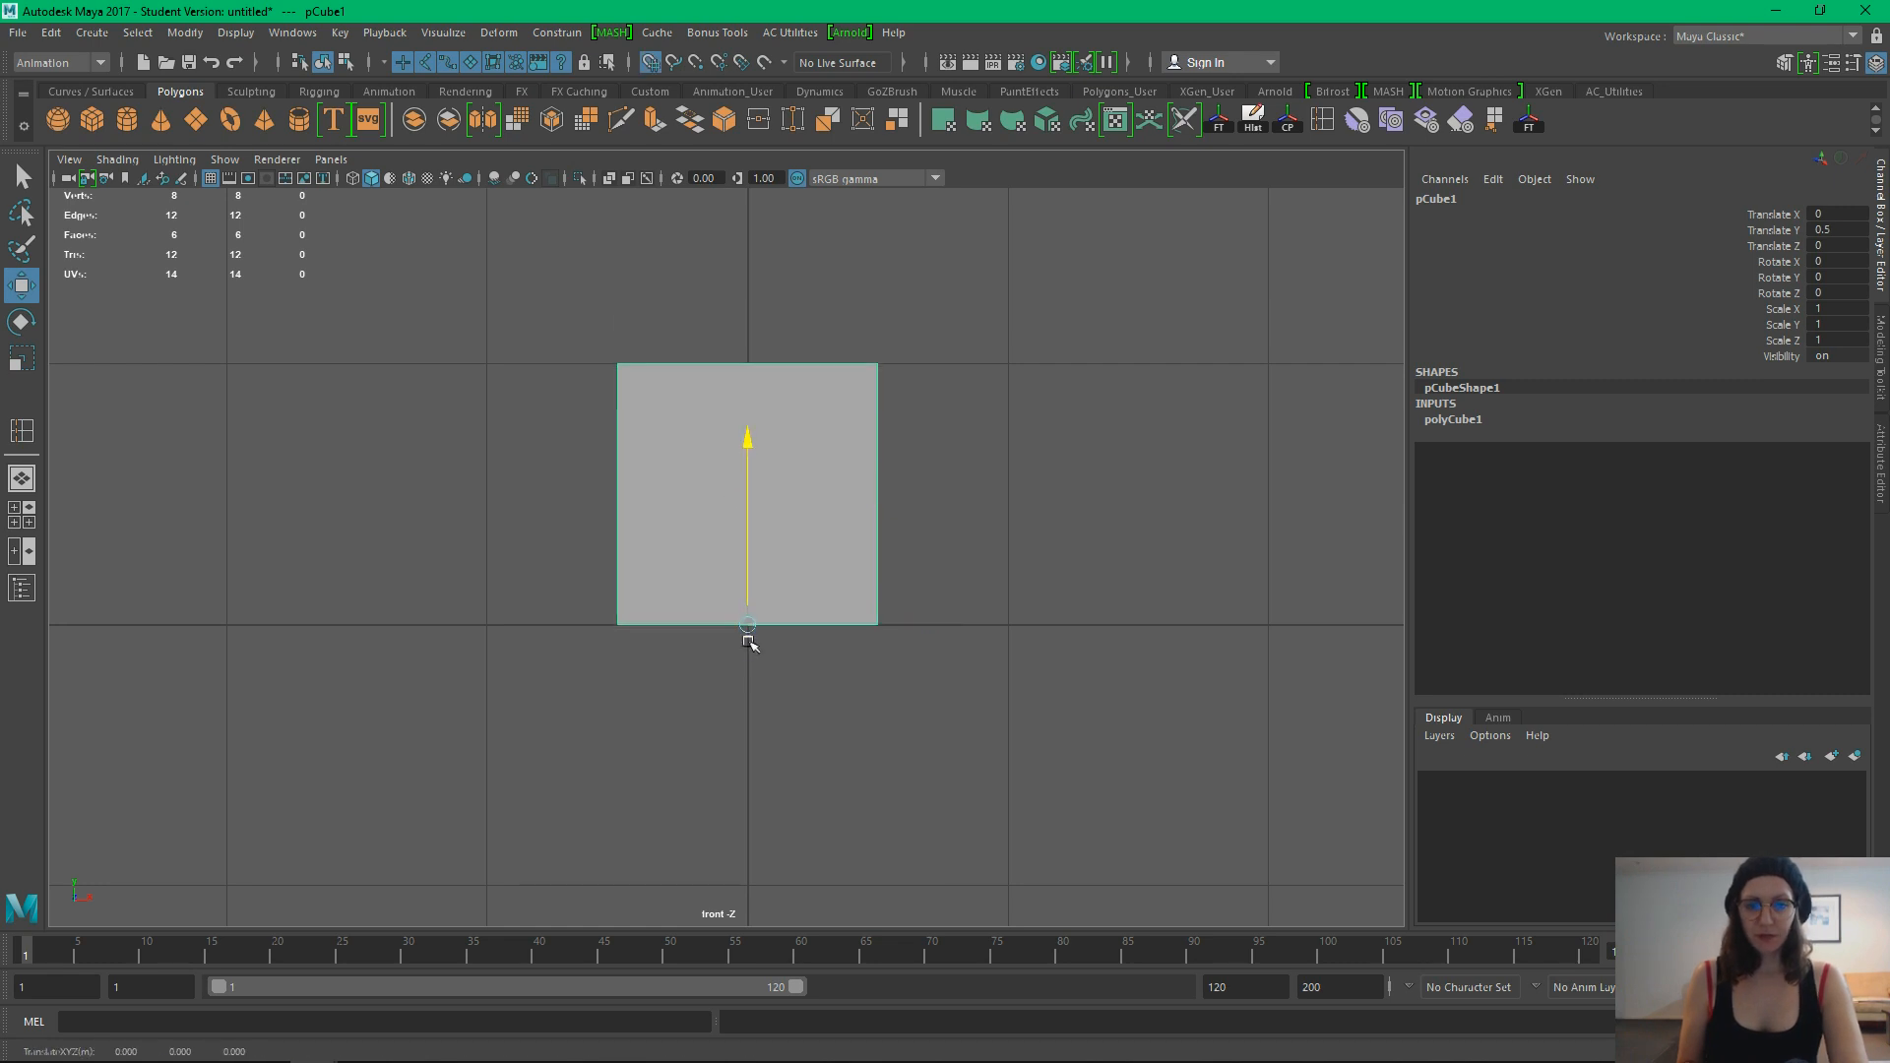
In the perspective view, select the cube's four top vertices and pull them up to form a tall box
key(space)
drag(823, 673, 865, 486)
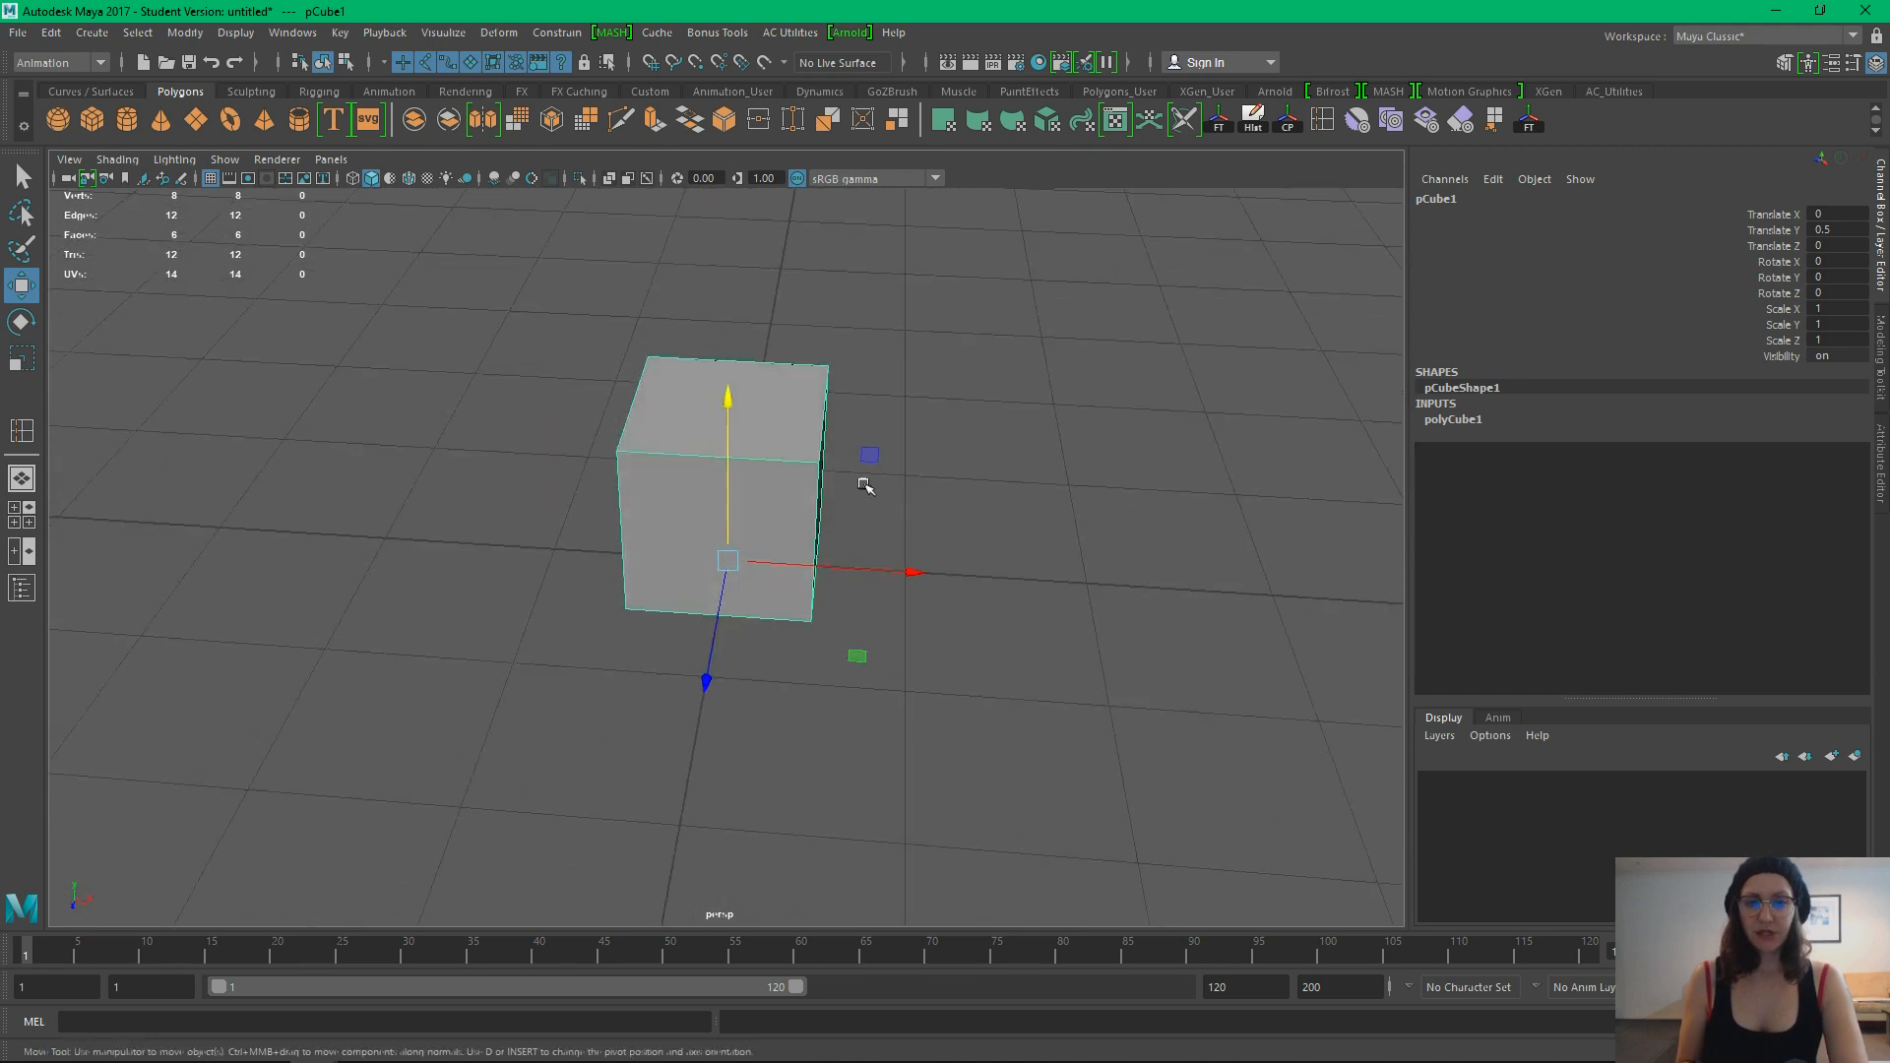
alt+drag(776, 437, 772, 549)
right_drag(767, 476, 669, 475)
alt+drag(663, 472, 906, 582)
drag(743, 436, 845, 482)
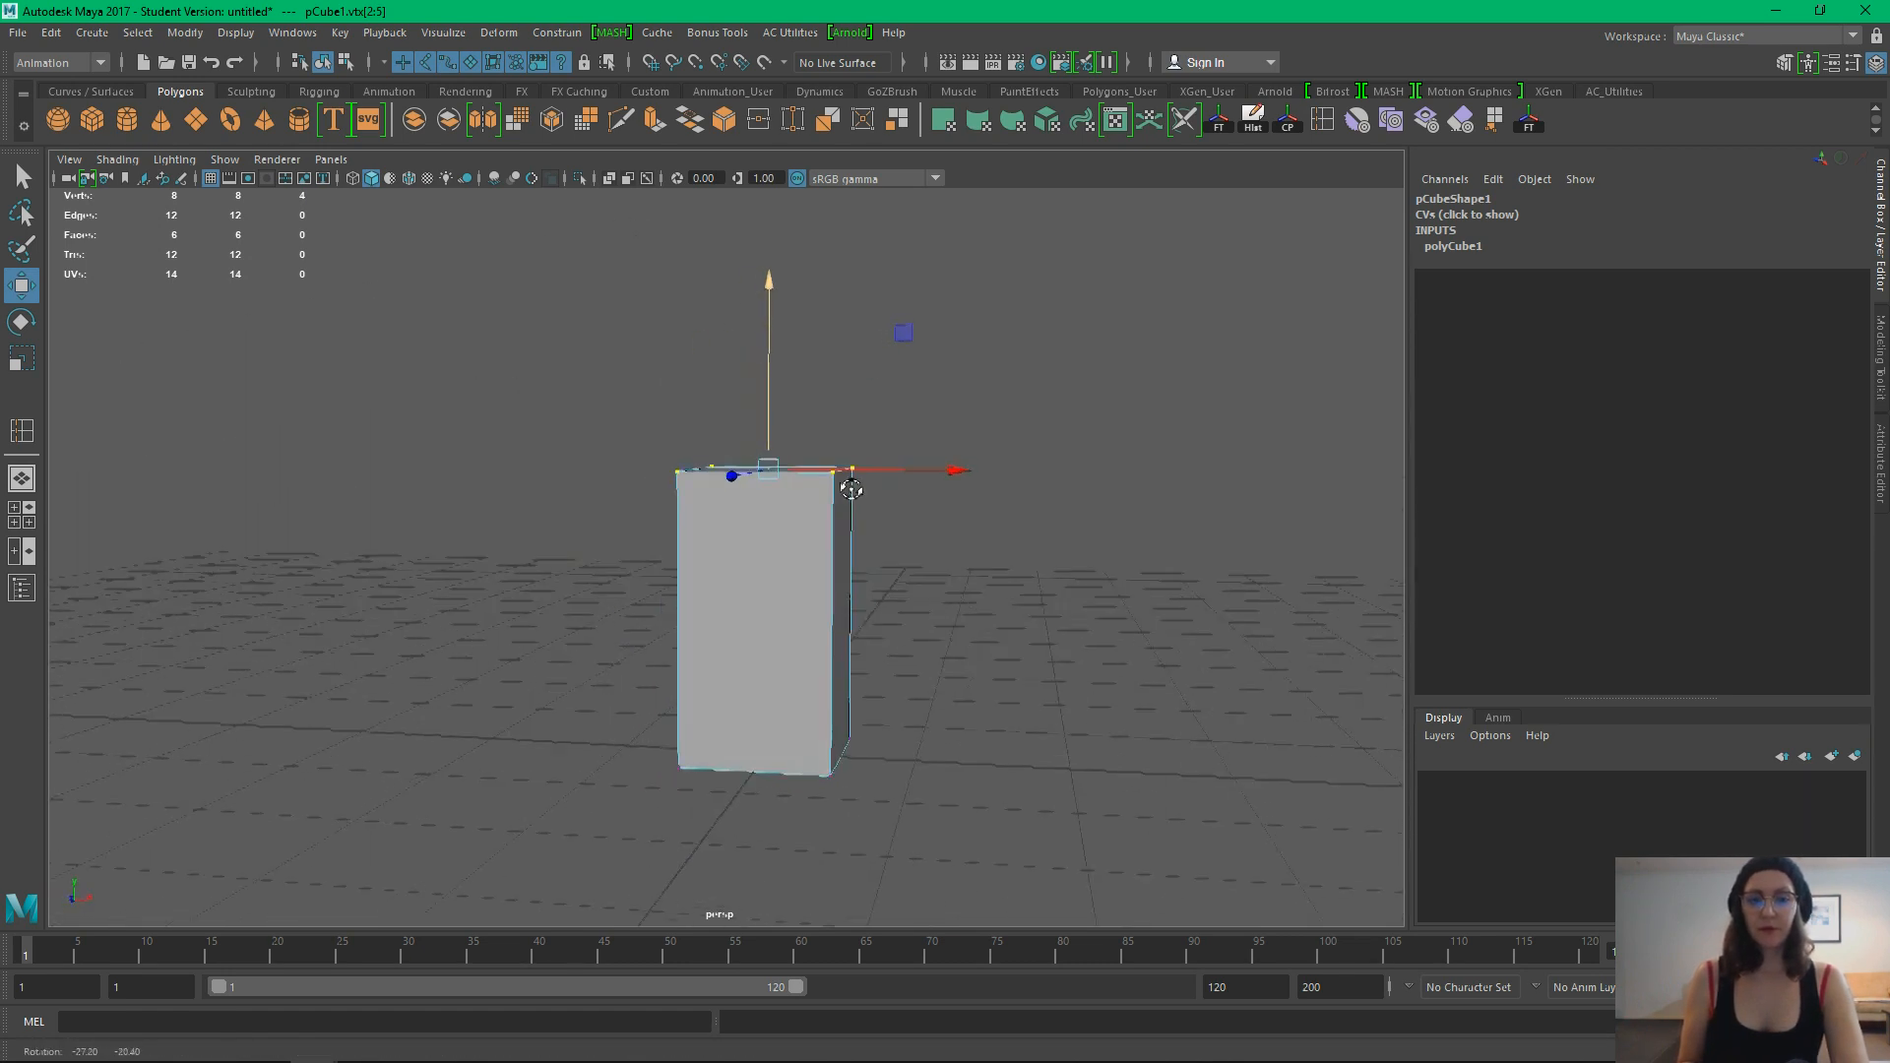
Deselect the vertices, switch to face selection and select the box's top face
click(936, 565)
right_drag(815, 477, 817, 530)
click(818, 532)
alt+drag(1004, 580, 908, 700)
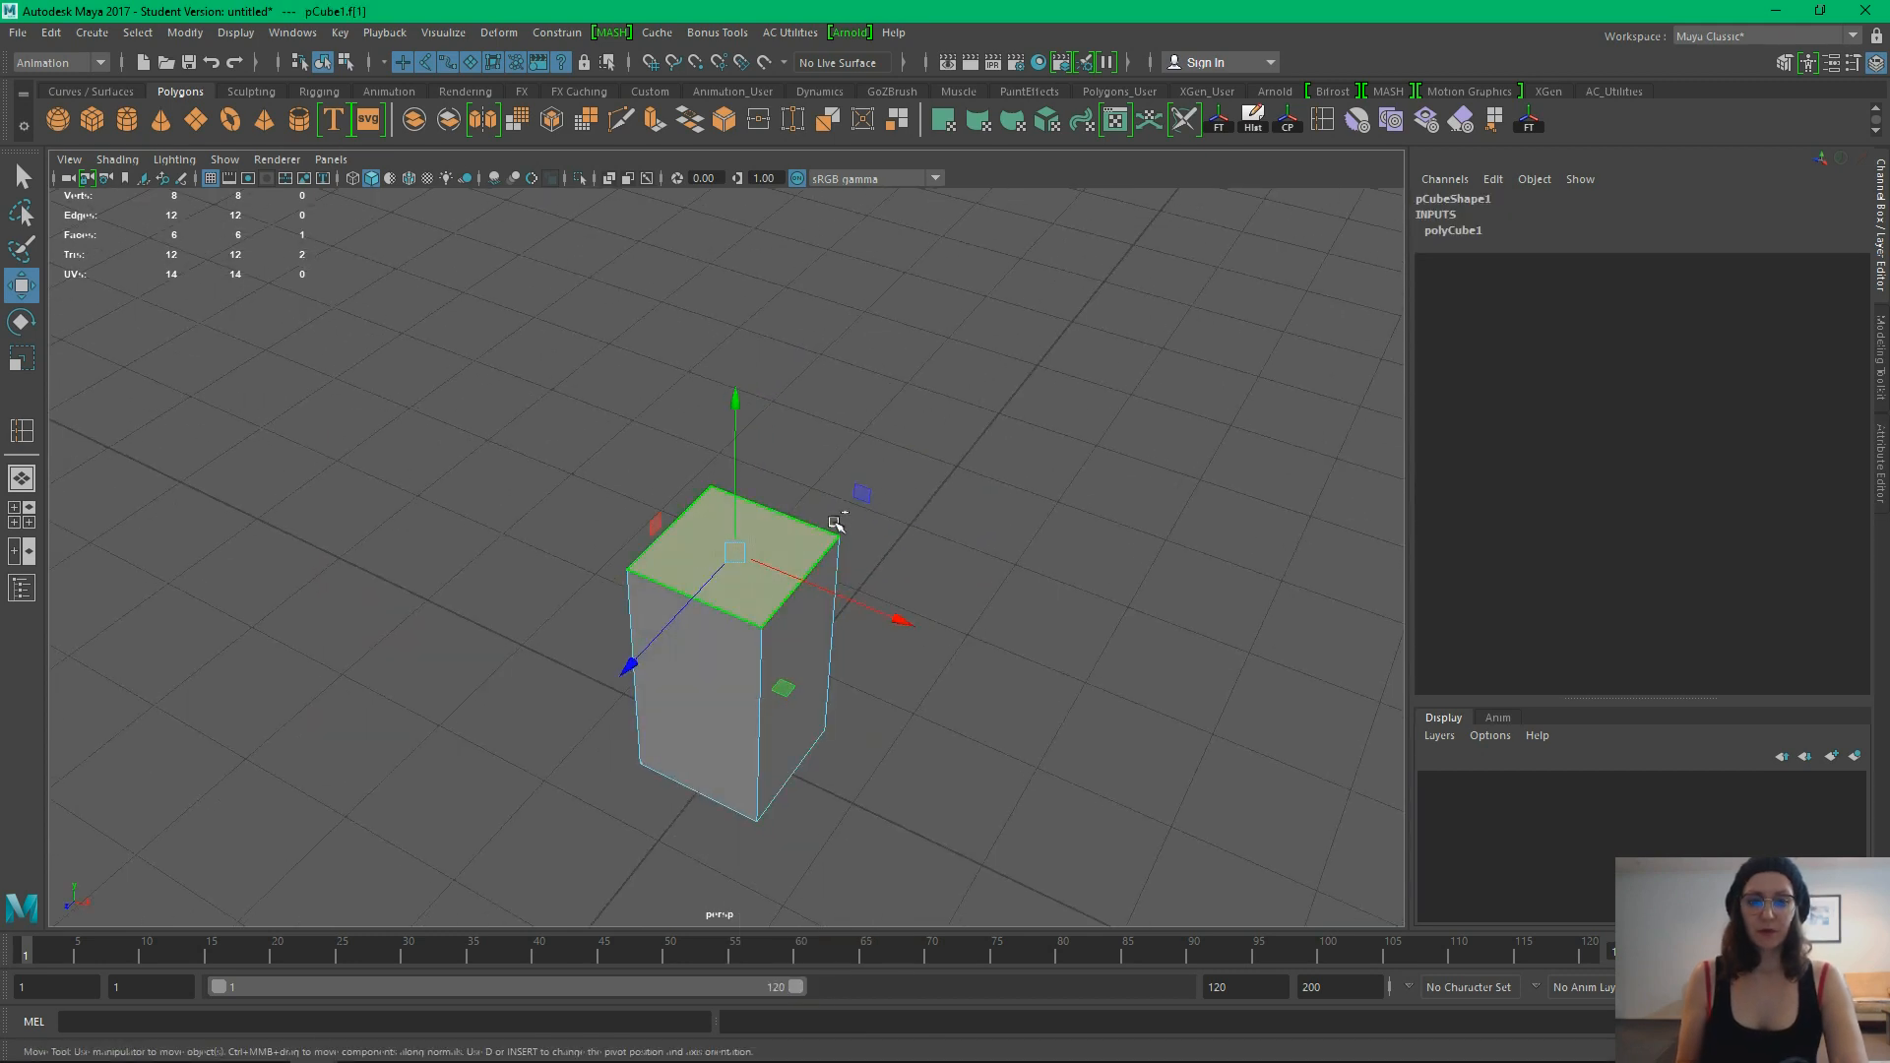
Try raising the box's top face and check its height in the front view
drag(733, 492, 737, 414)
key(space)
mouse_move(865, 550)
mouse_down()
mouse_move(874, 571)
mouse_move(853, 573)
mouse_up()
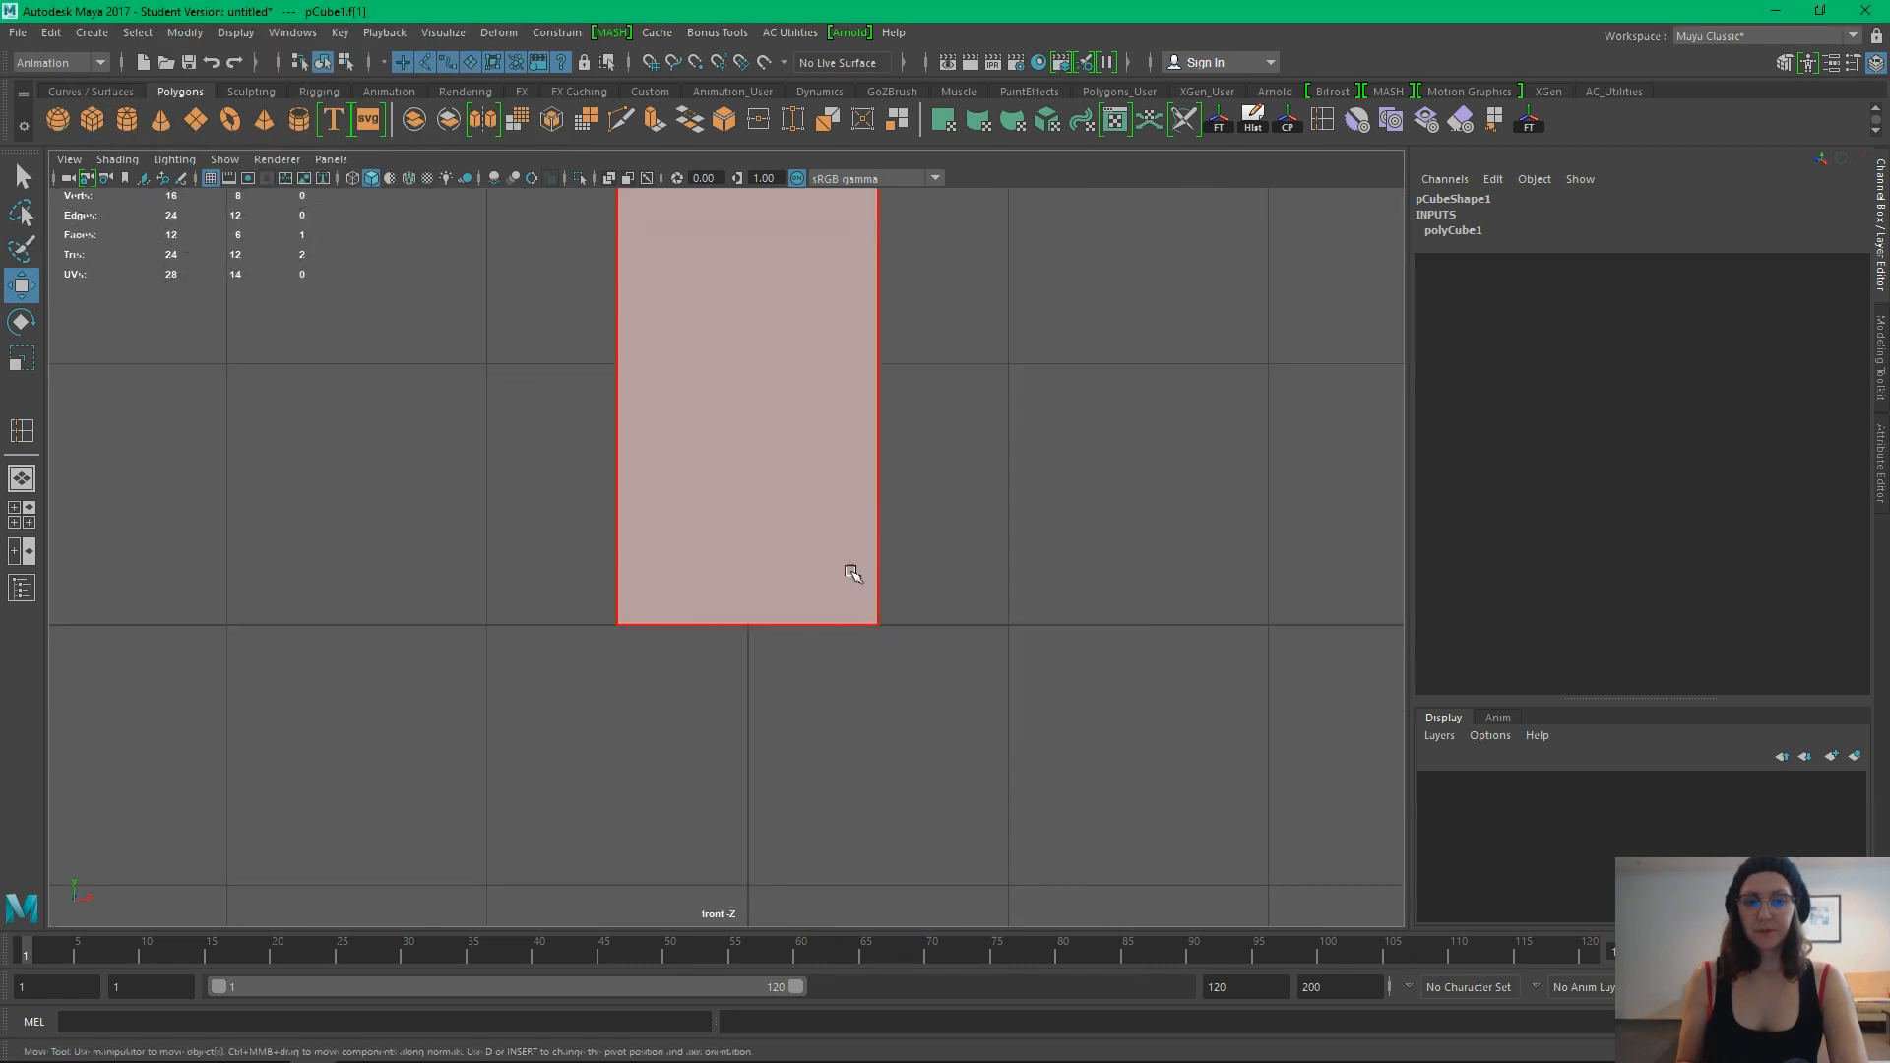
alt+middle_drag(792, 360, 802, 764)
key(f)
scroll(860, 480, down, 3)
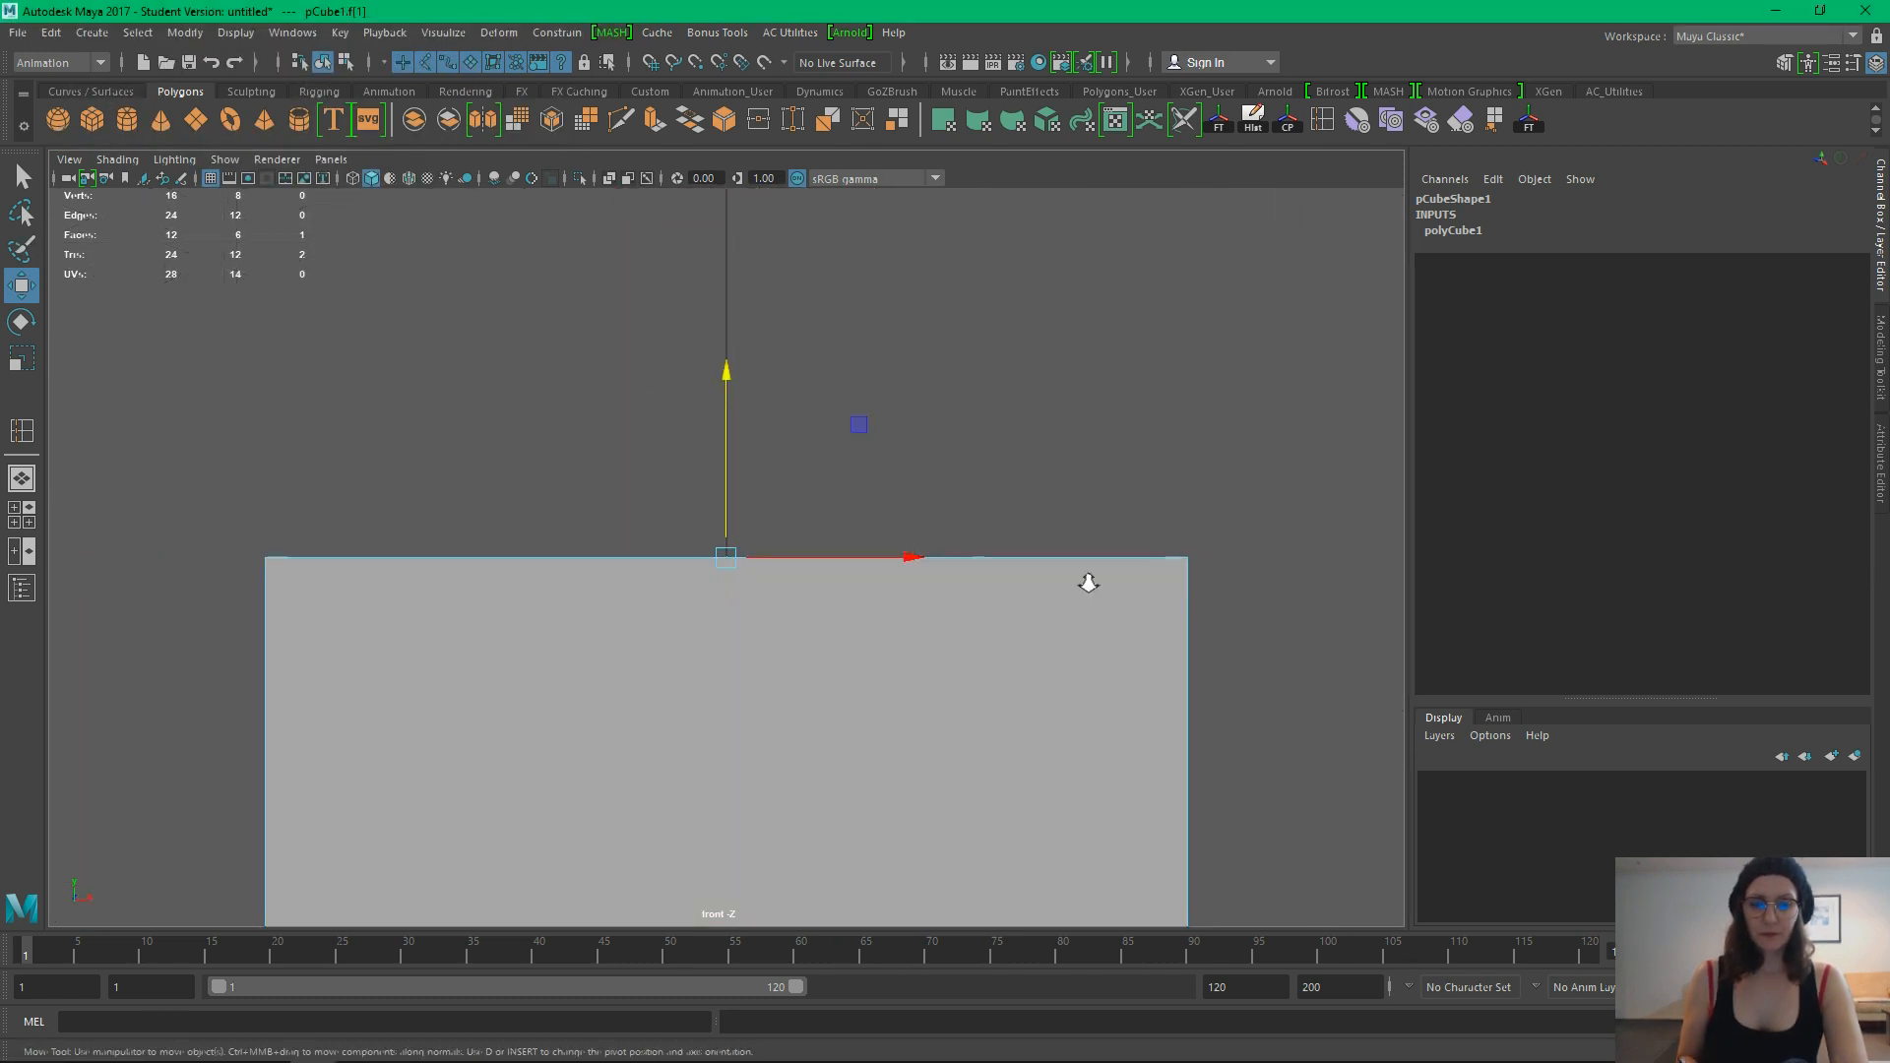
scroll(1088, 583, down, 6)
alt+middle_drag(708, 633, 698, 370)
scroll(729, 490, down, 3)
alt+middle_drag(773, 497, 785, 595)
key(space)
drag(877, 548, 754, 533)
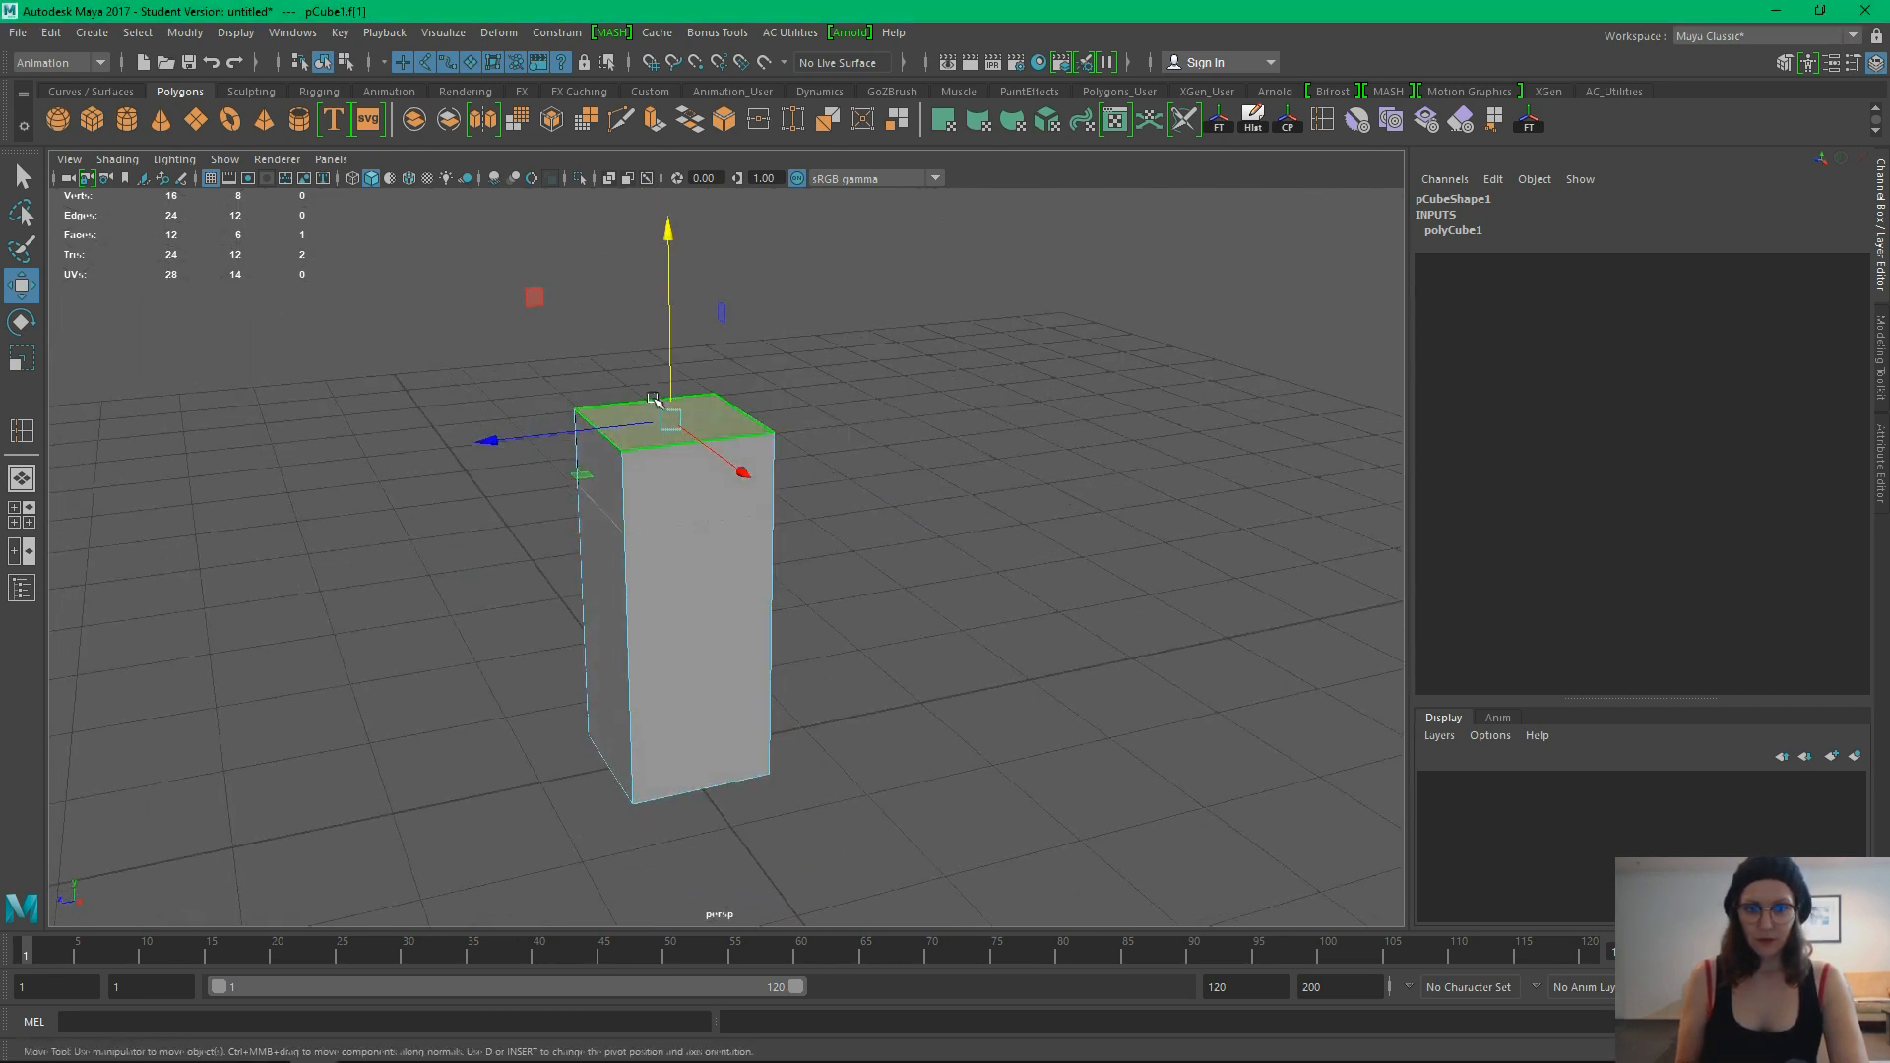
Try enlarging and further raising the top face, and undo these edits along with the previous raise
key(r)
drag(666, 425, 884, 478)
key(ctrl+z)
key(w)
drag(783, 388, 805, 323)
alt+drag(812, 492, 891, 600)
key(ctrl+z)
key(ctrl+z)
key(ctrl+z)
key(ctrl+z)
Adjust the height of the box's top face and extrude it upward about 0.86 m
click(811, 498)
drag(815, 475, 819, 462)
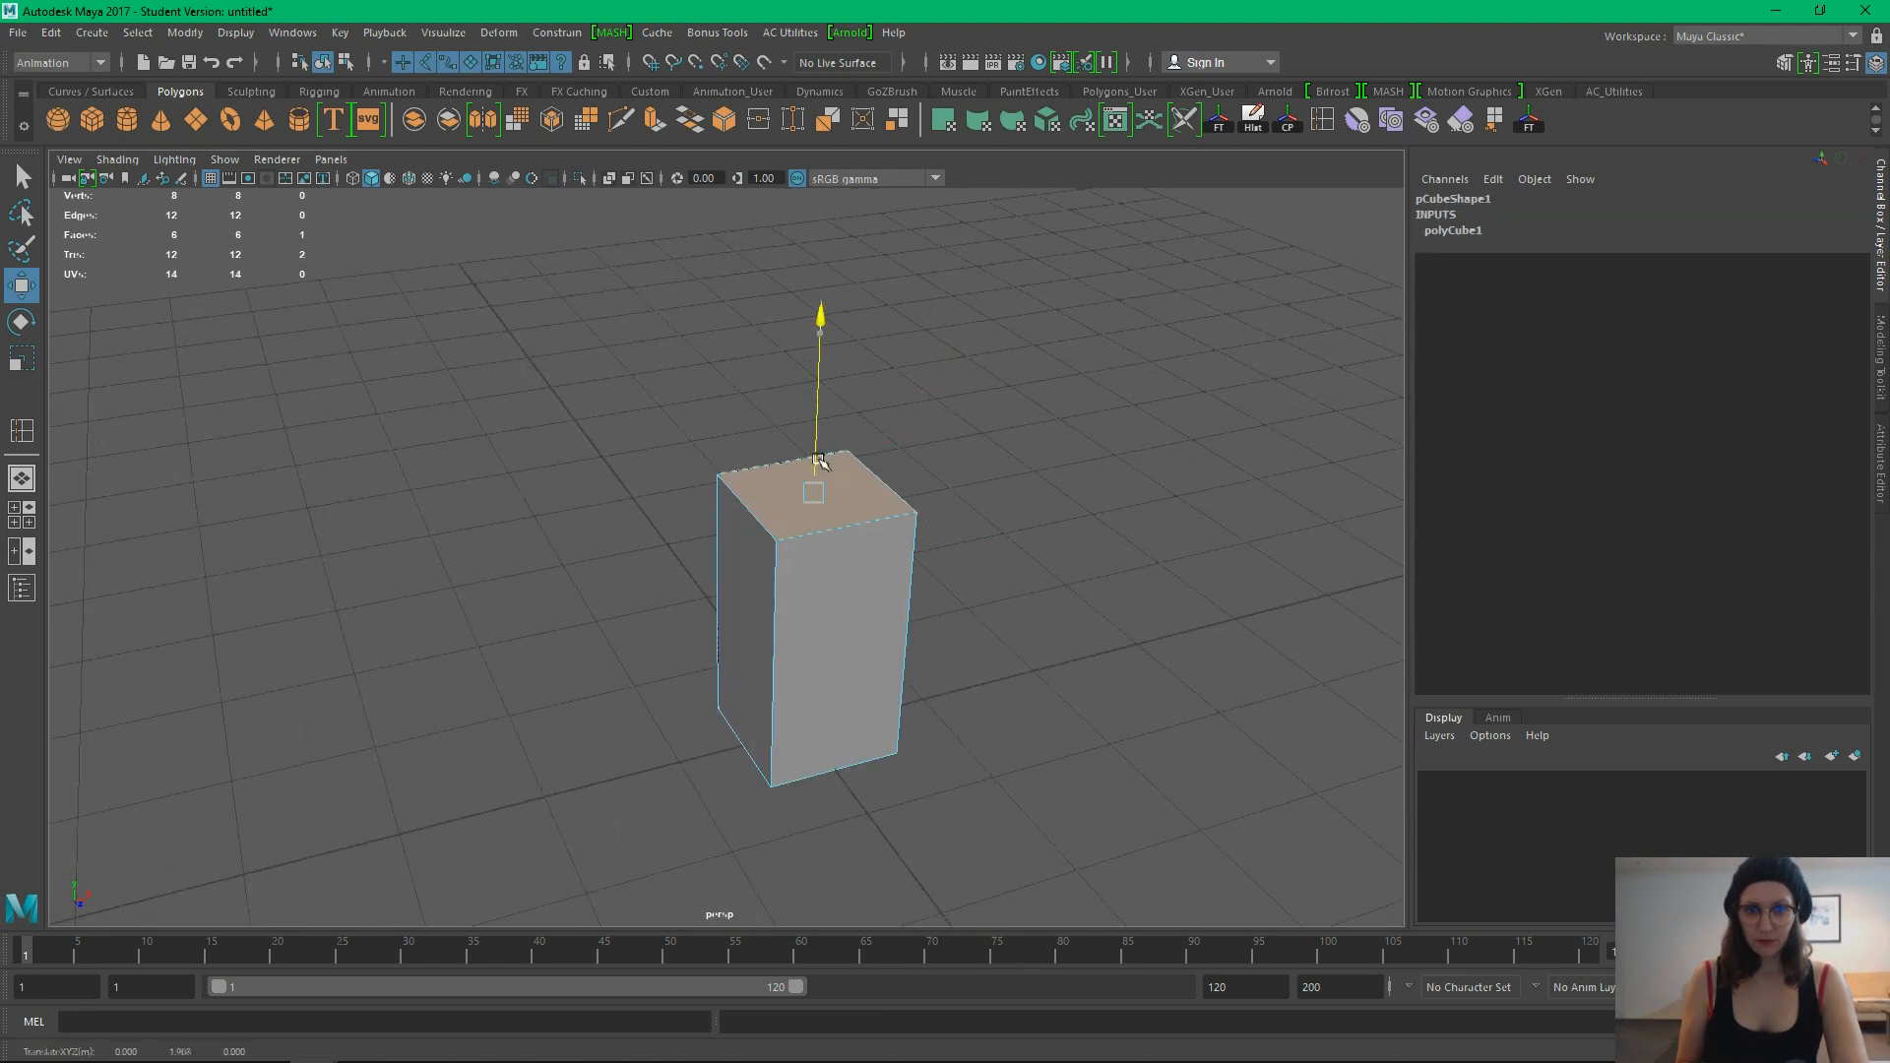
alt+drag(937, 596, 810, 624)
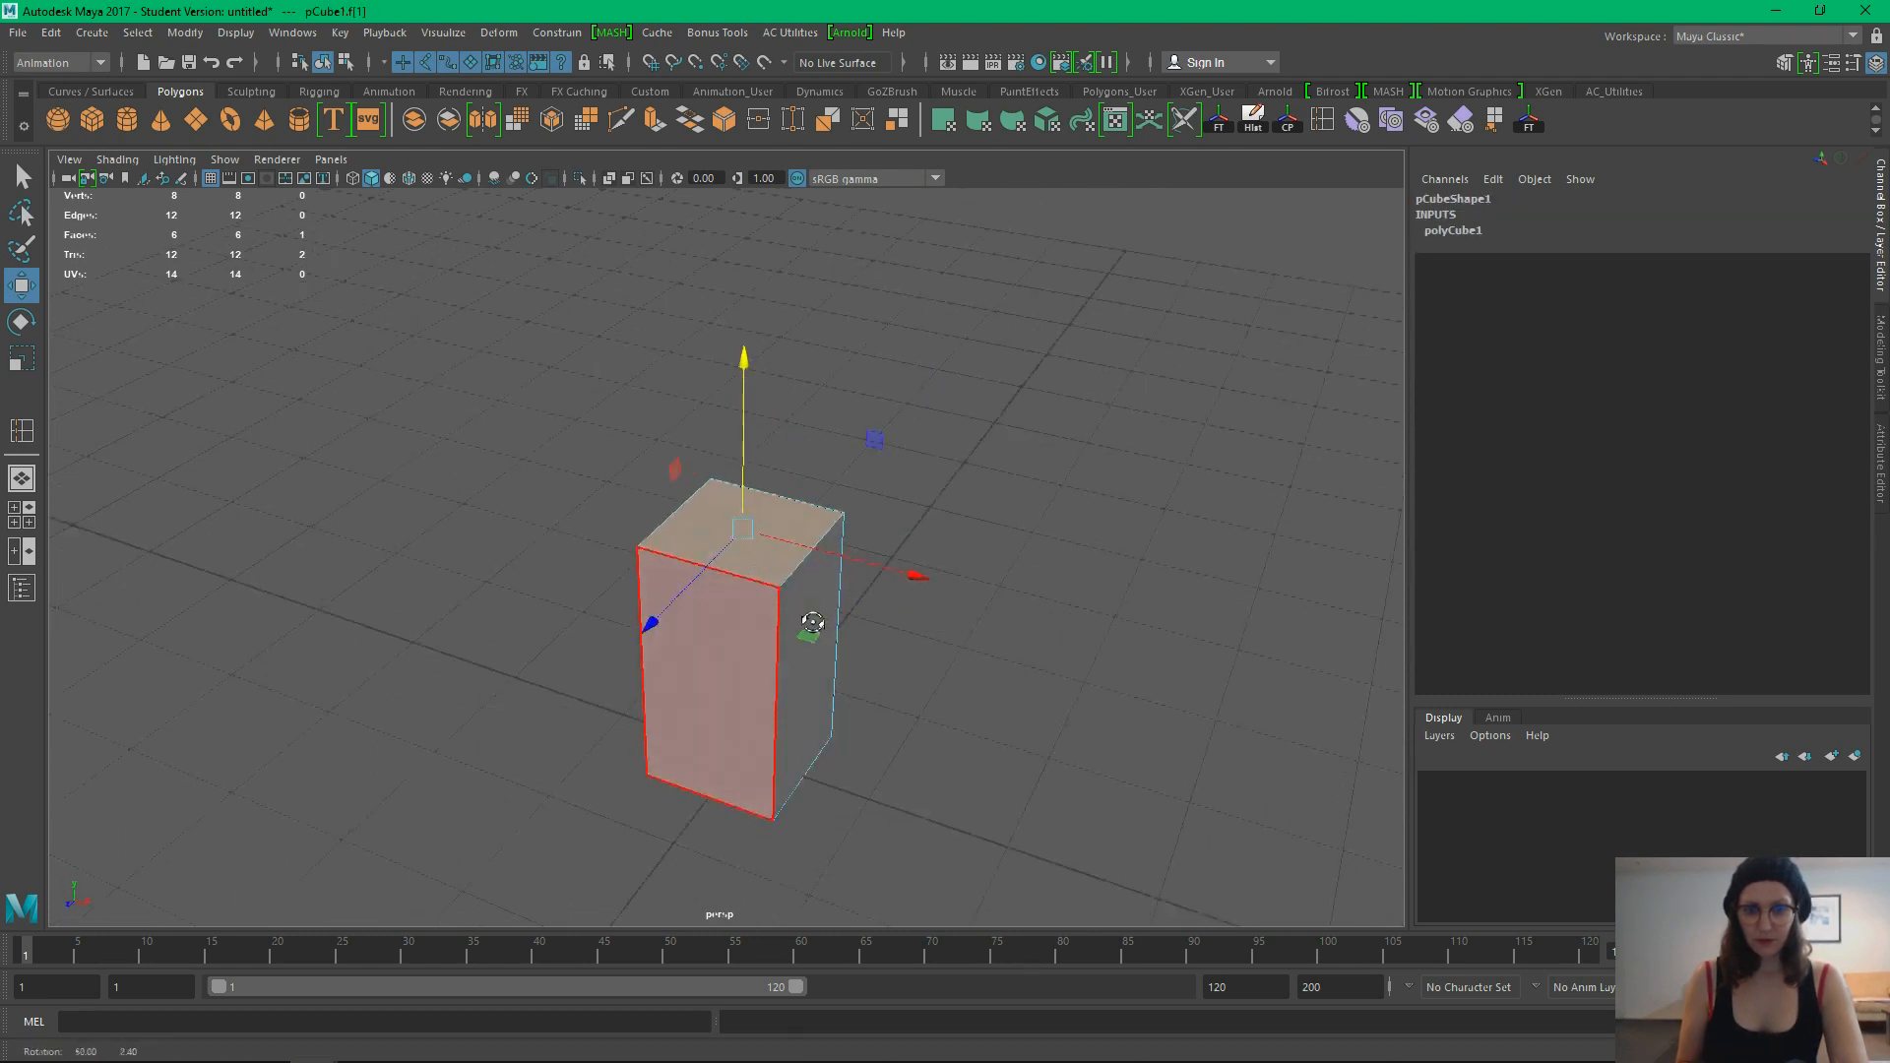
key(ctrl+e)
drag(752, 445, 750, 323)
alt+drag(780, 497, 903, 500)
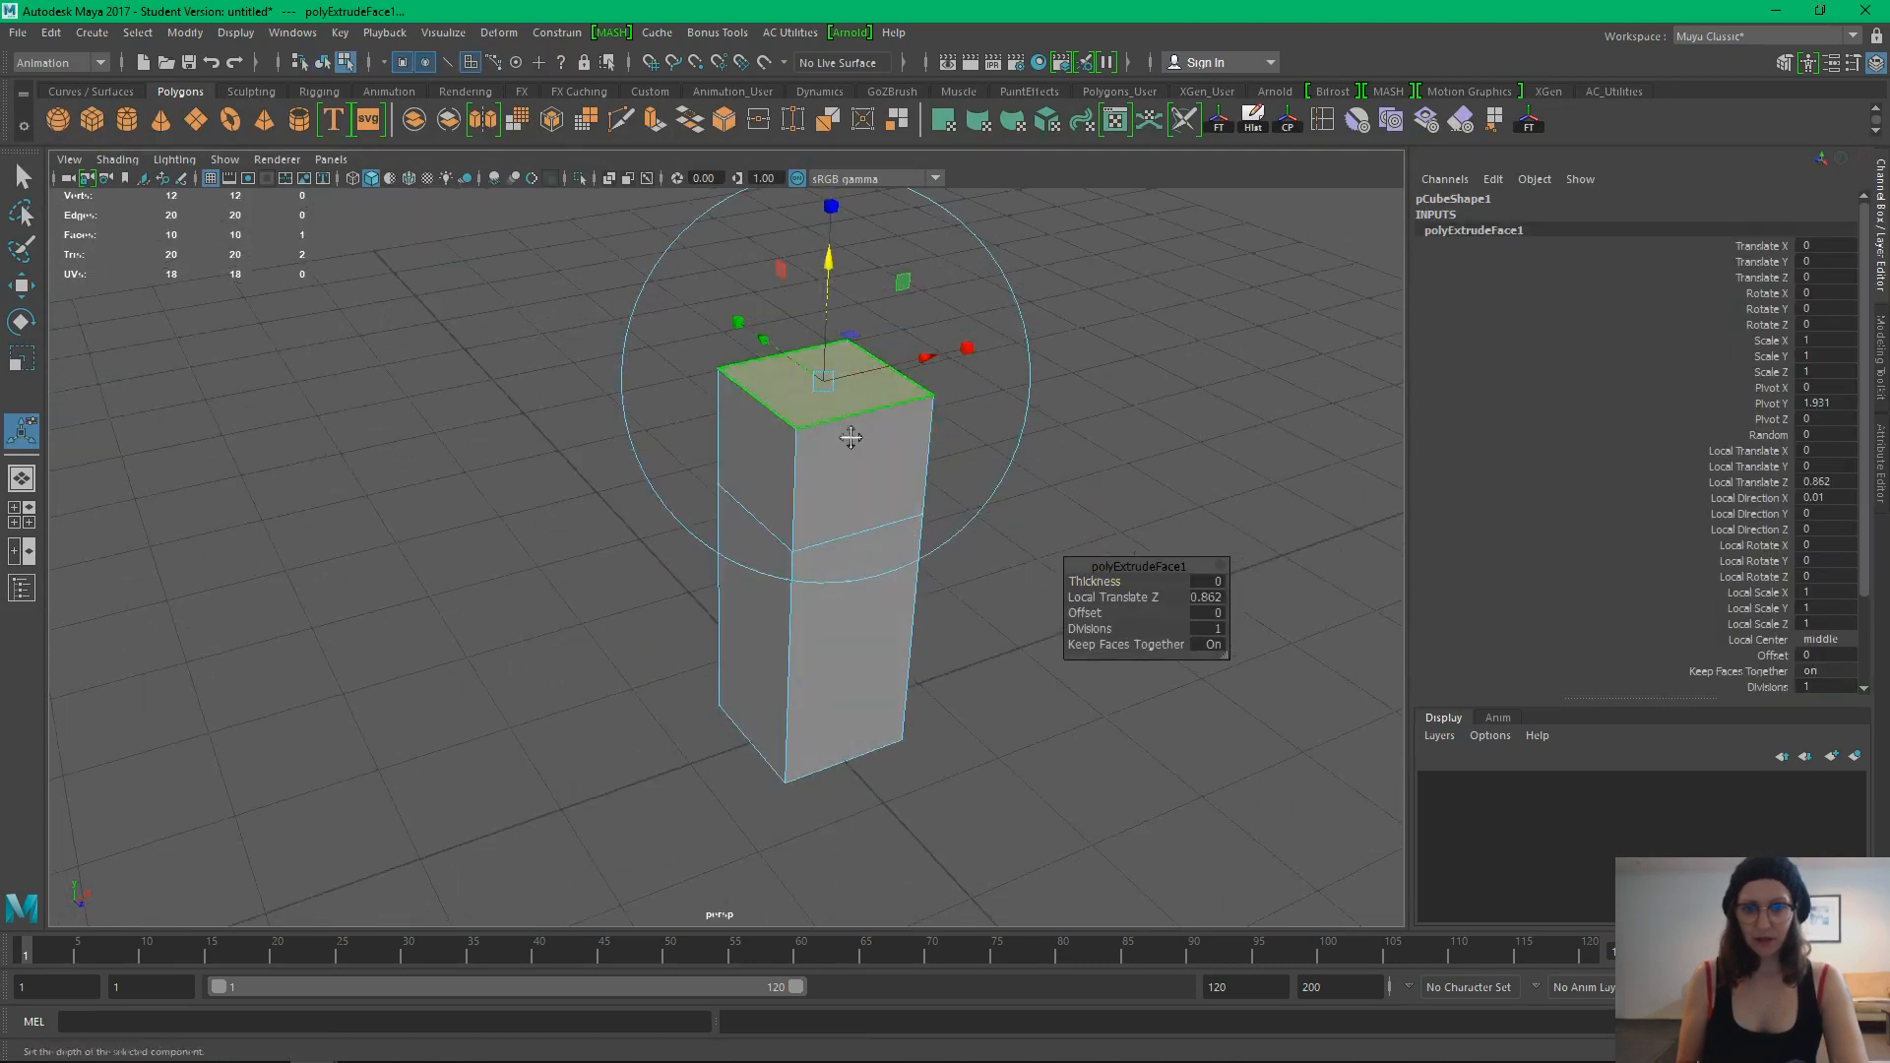
alt+middle_drag(851, 437, 823, 582)
Scale the extruded top face outward and lower it to about 2.41 m high, forming a flared cap
key(r)
drag(805, 524, 867, 550)
alt+drag(843, 628, 793, 460)
key(w)
drag(768, 371, 835, 575)
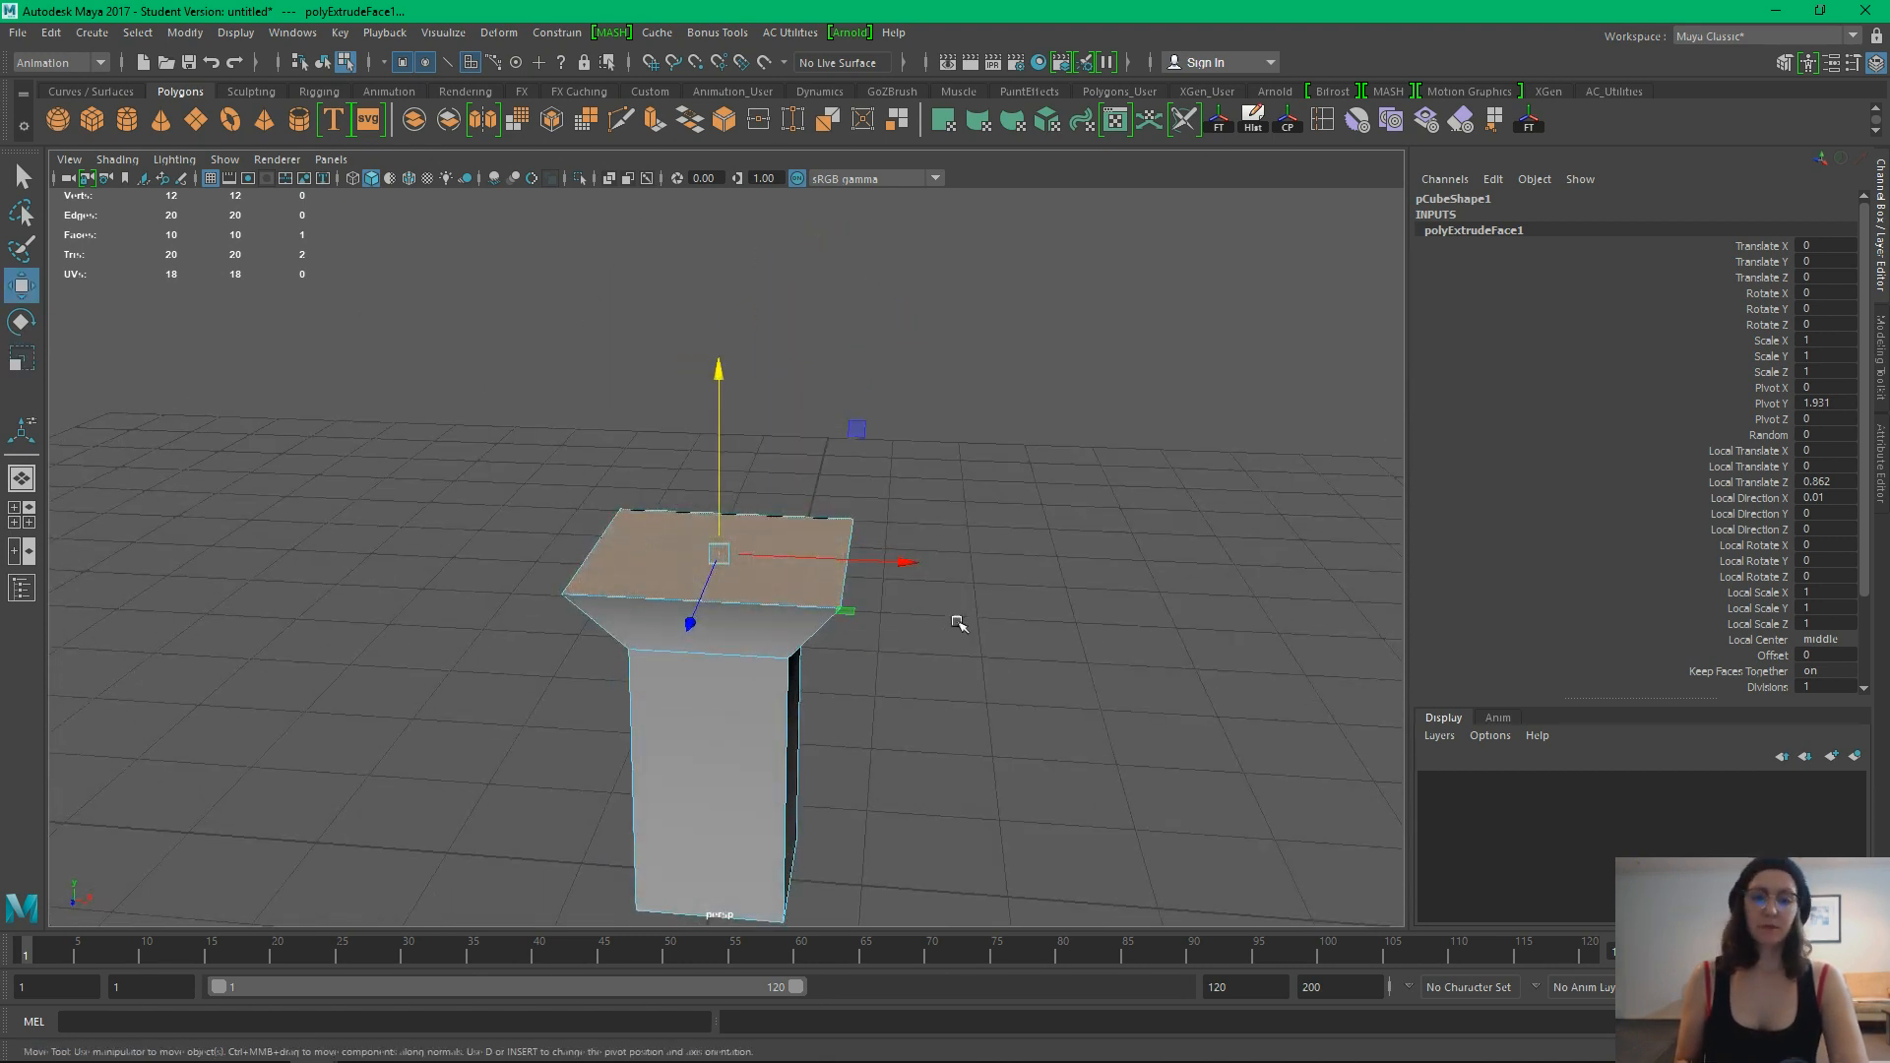
alt+drag(959, 623, 1059, 582)
click(1107, 594)
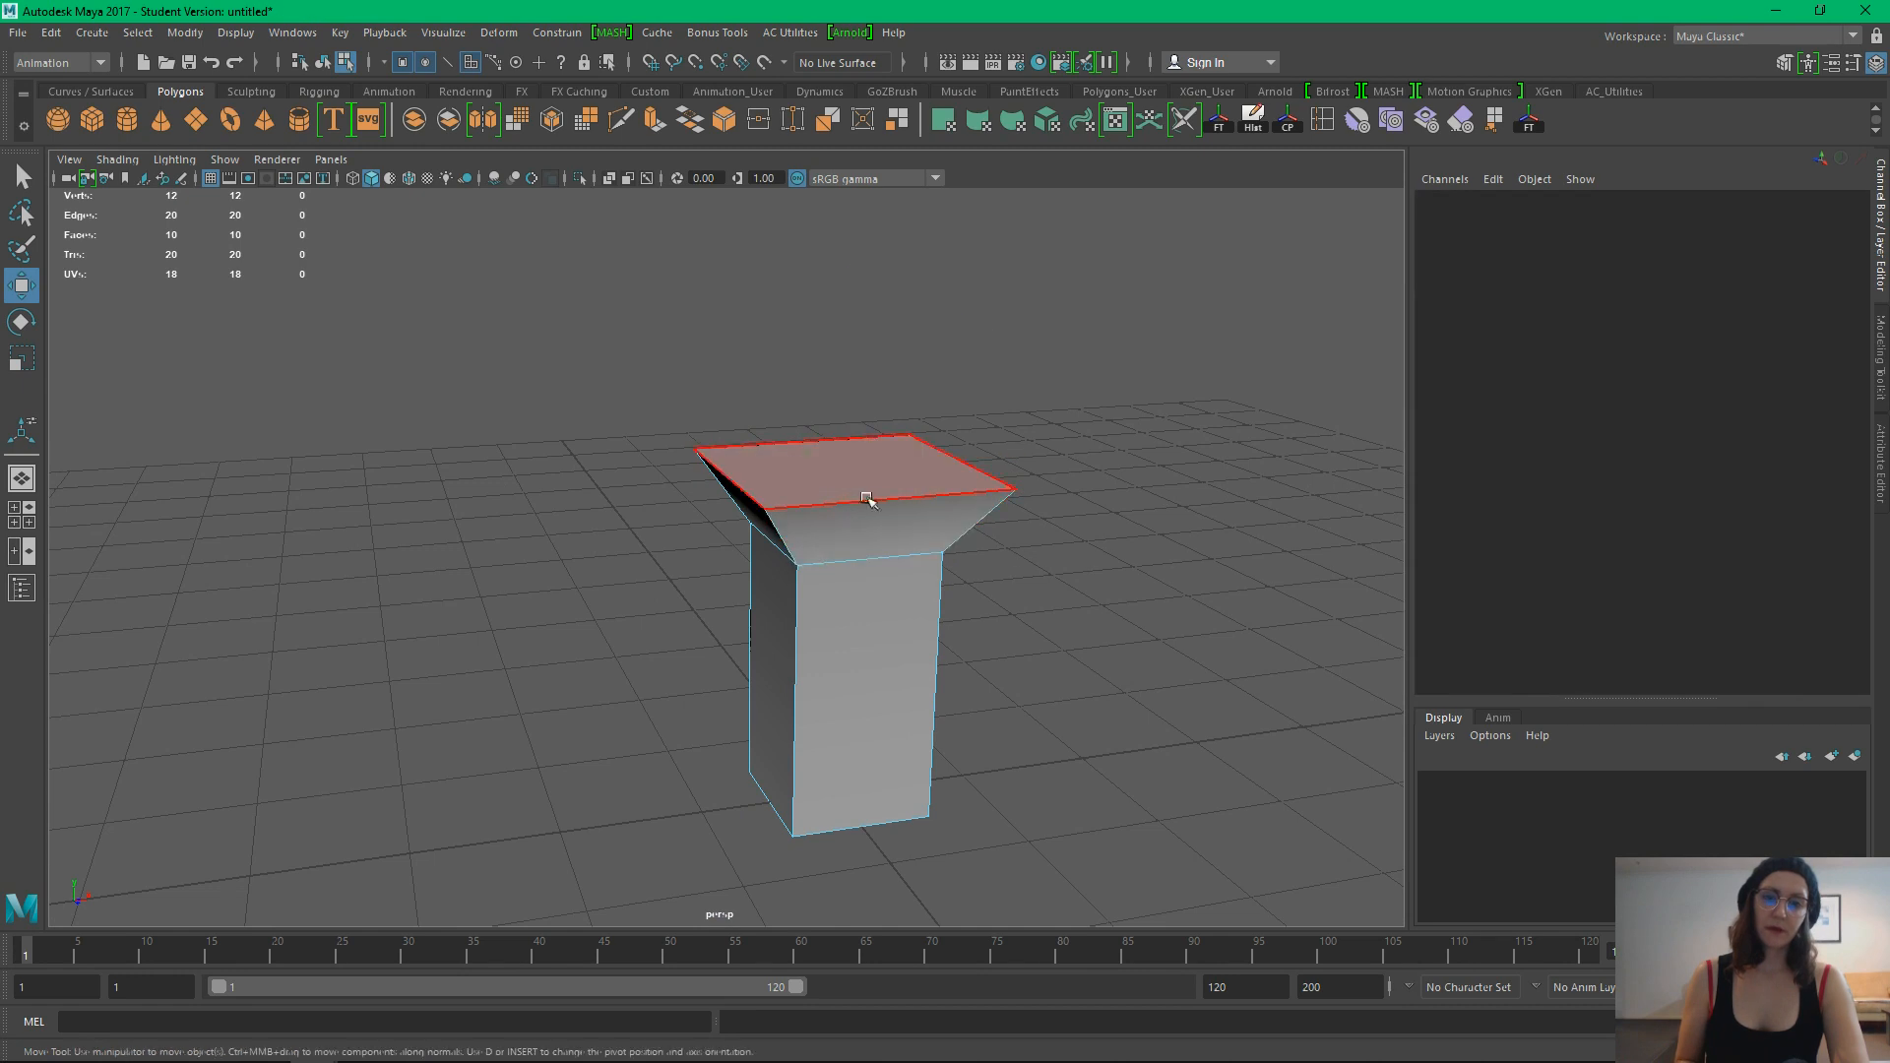
Extrude the flared cap's top face inward with an offset of 44 to create a smaller inner face
click(865, 497)
alt+drag(865, 497, 930, 623)
key(ctrl+e)
drag(1083, 612, 1347, 628)
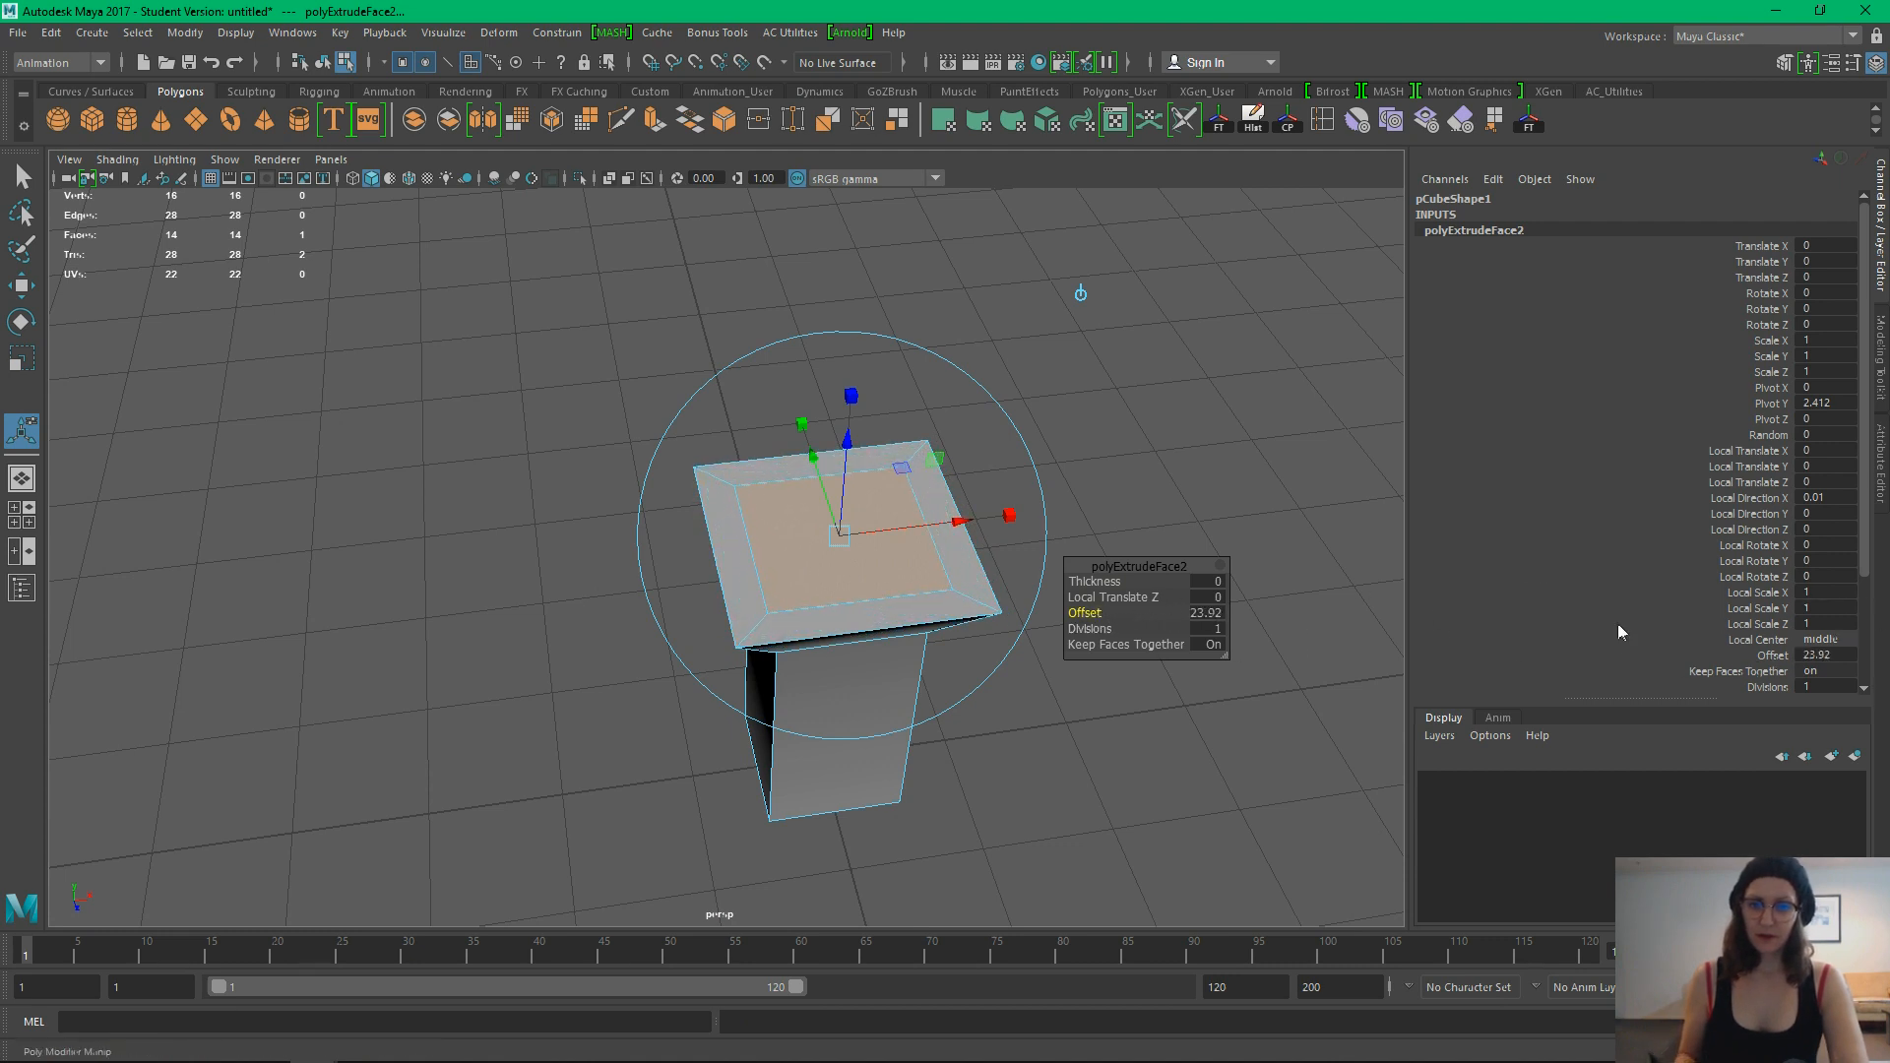
middle_drag(1100, 618, 1539, 590)
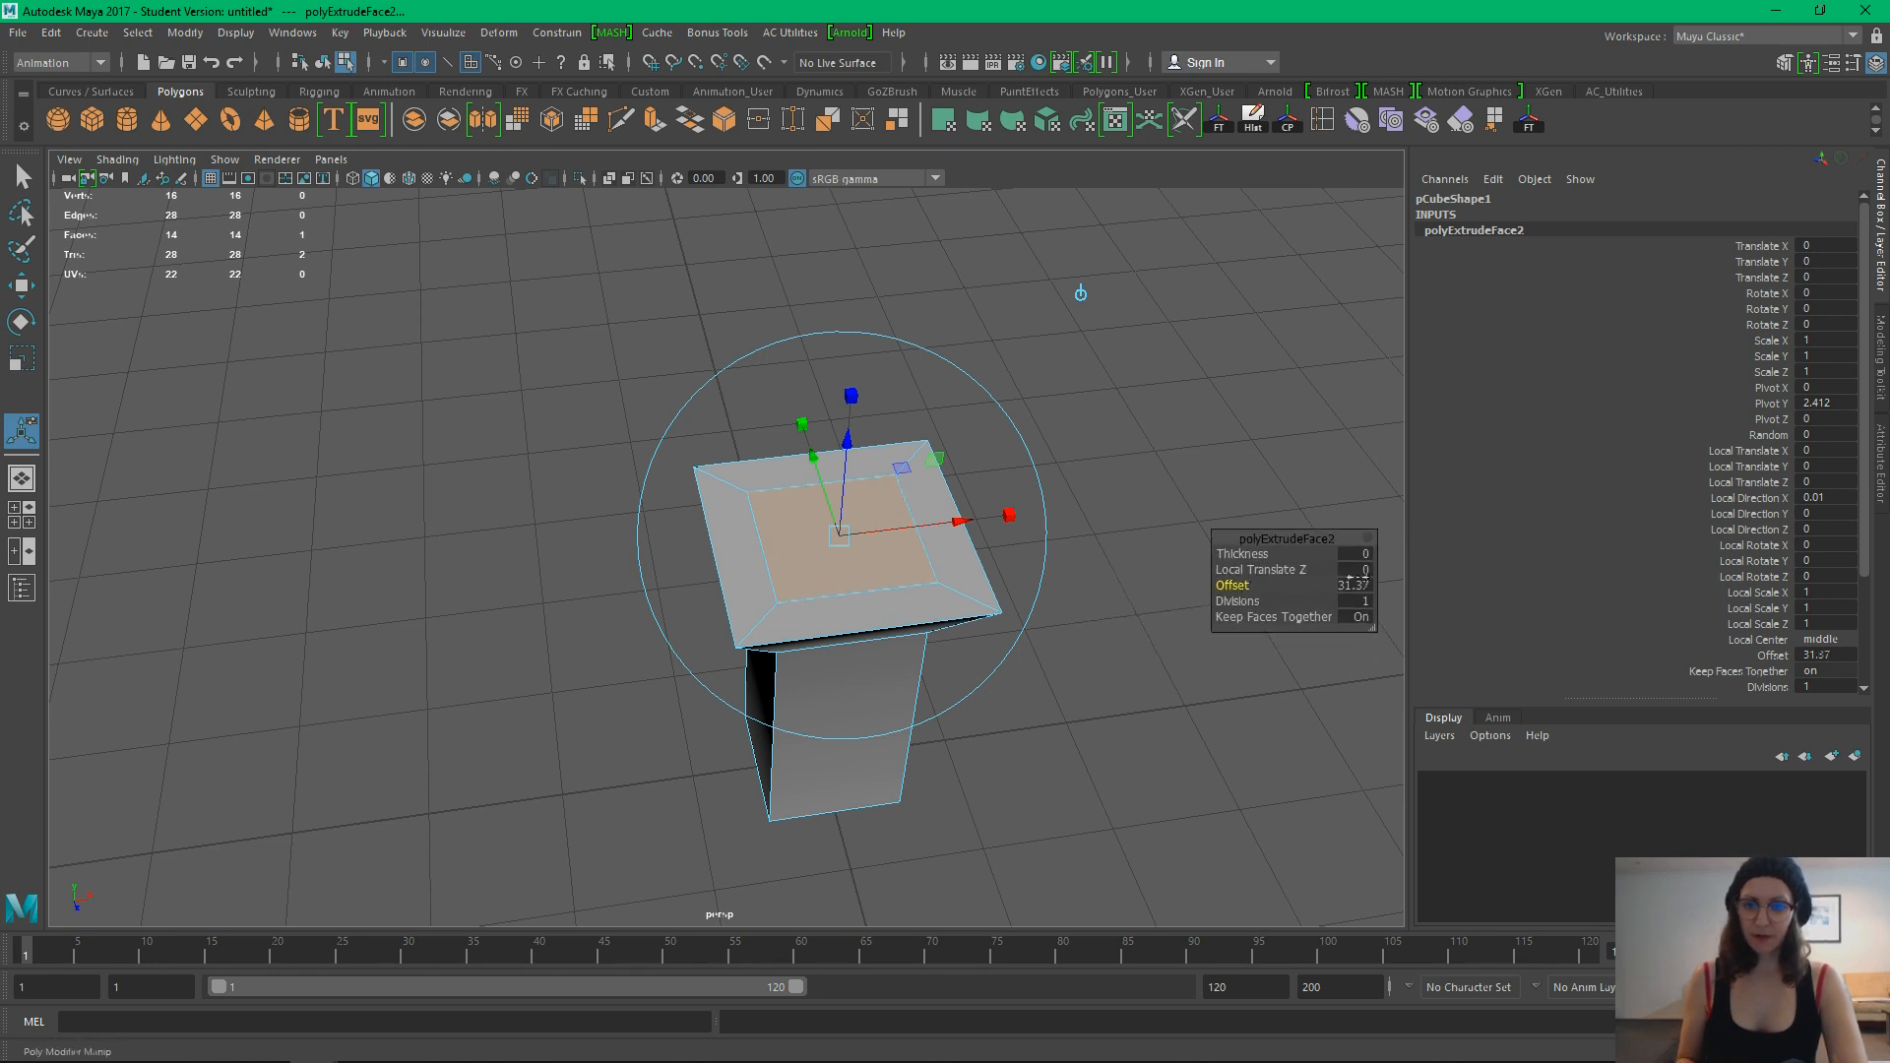
drag(1267, 596, 1406, 580)
Extrude the inner top face and raise it to about 3.3 m high in the front view, forming a narrower block
alt+drag(1131, 707, 1083, 719)
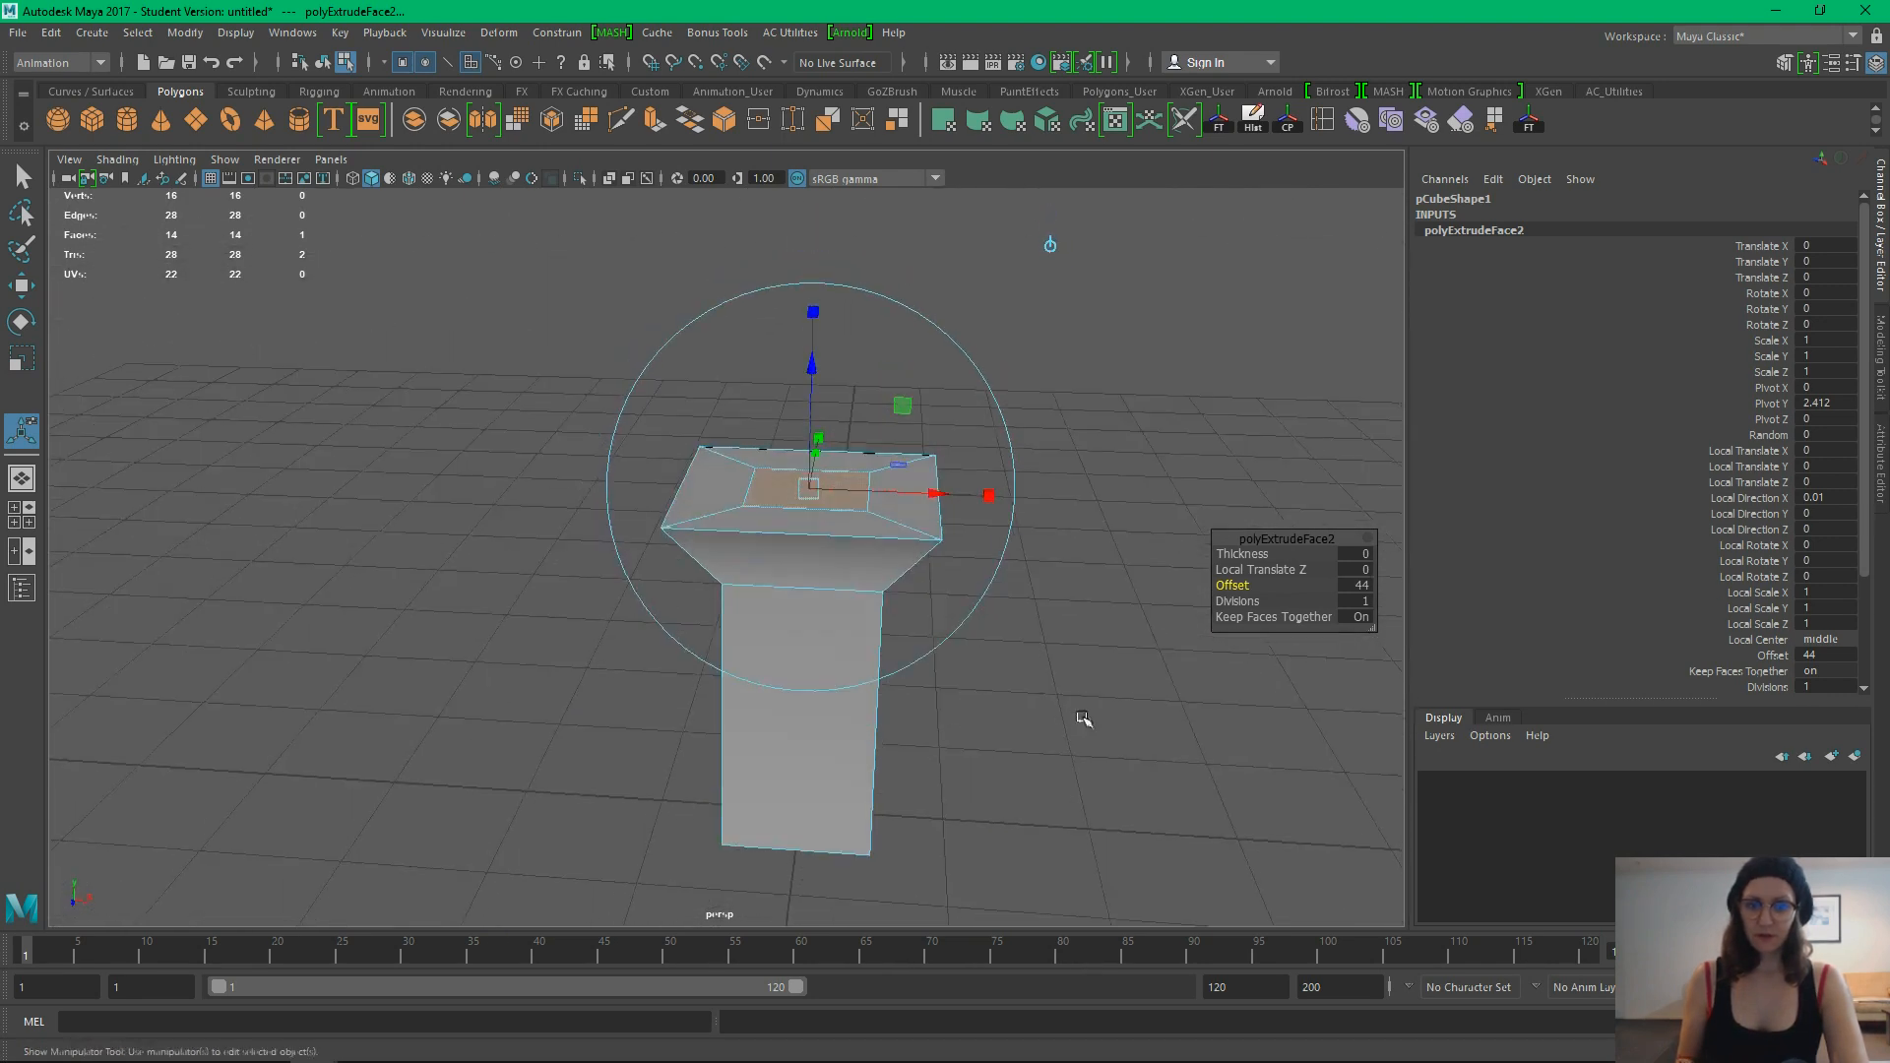
key(w)
key(ctrl+e)
key(w)
middle_drag(992, 566, 1009, 486)
key(space)
drag(1023, 493, 1030, 541)
alt+middle_drag(937, 465, 1086, 715)
drag(815, 447, 819, 419)
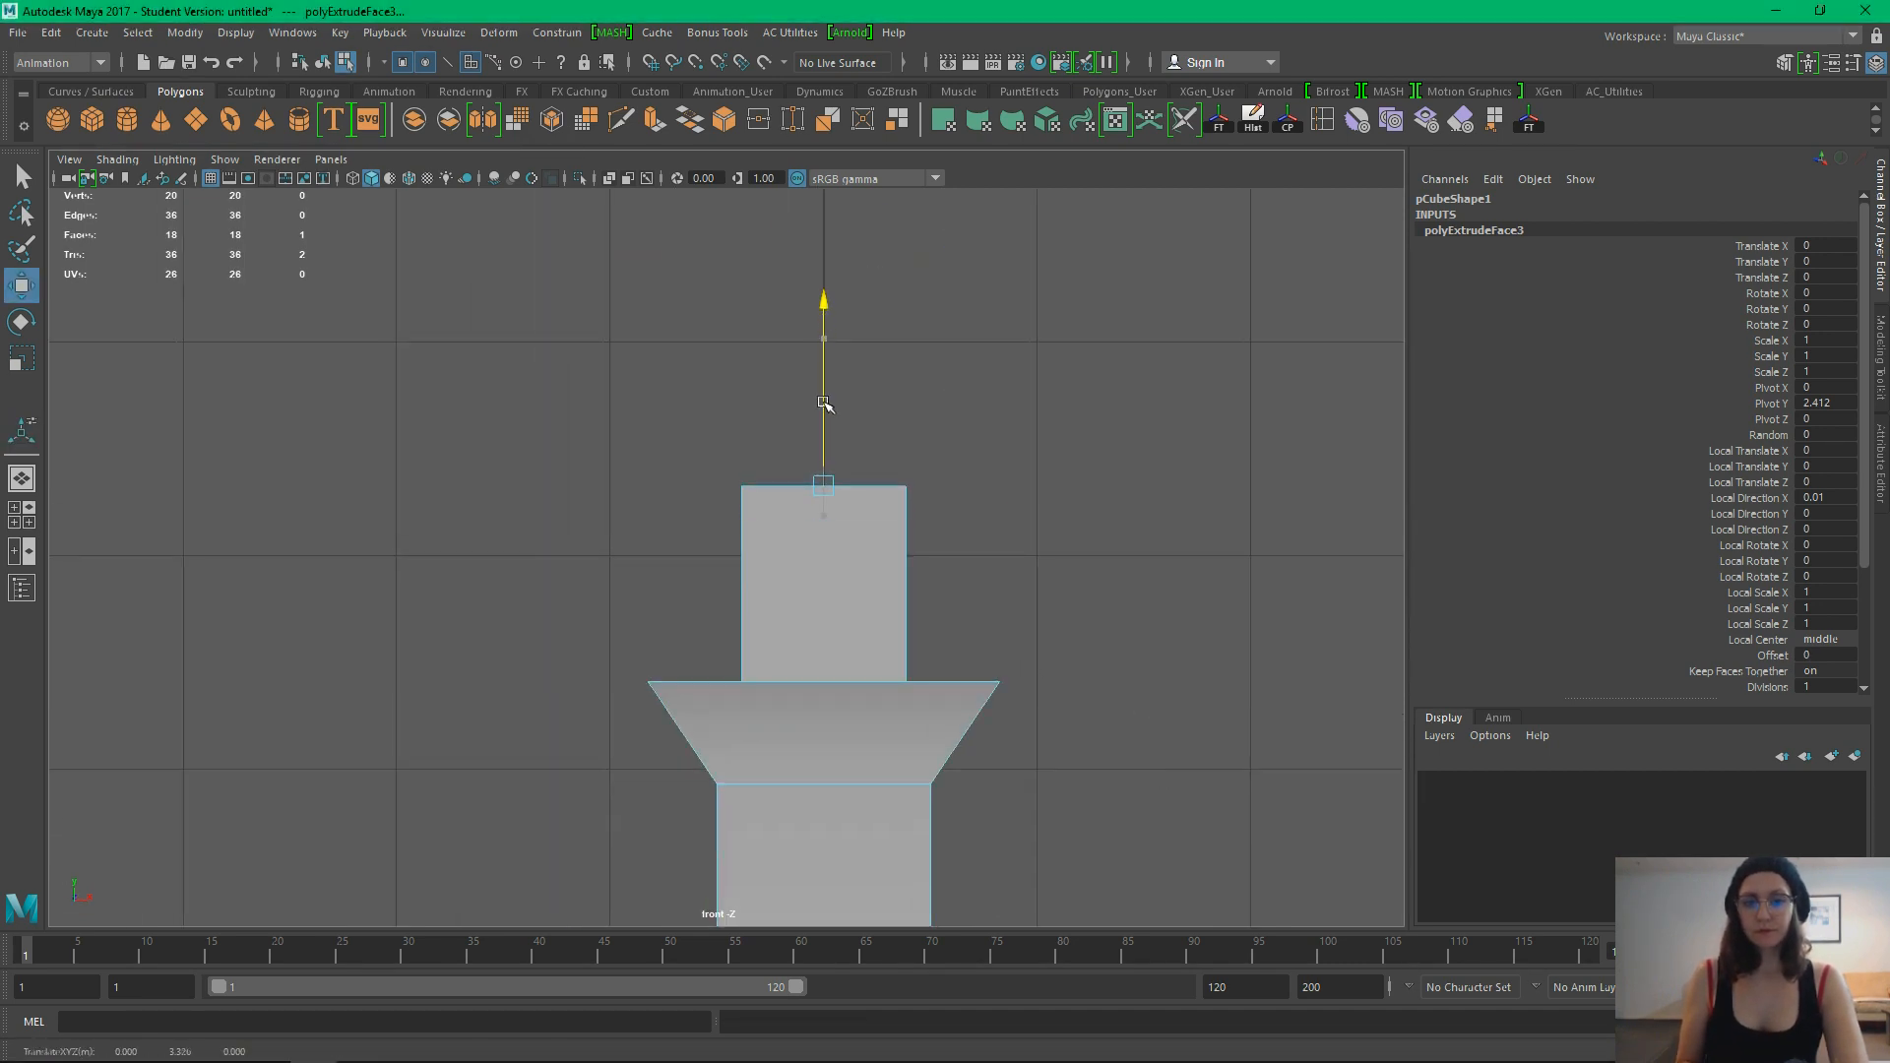
Select the four outer corner vertices of the flared cap and lower them slightly so the cap's top slopes outward
right_drag(878, 476, 769, 481)
key(space)
drag(793, 589, 793, 532)
click(661, 570)
shift+click(939, 473)
key(q)
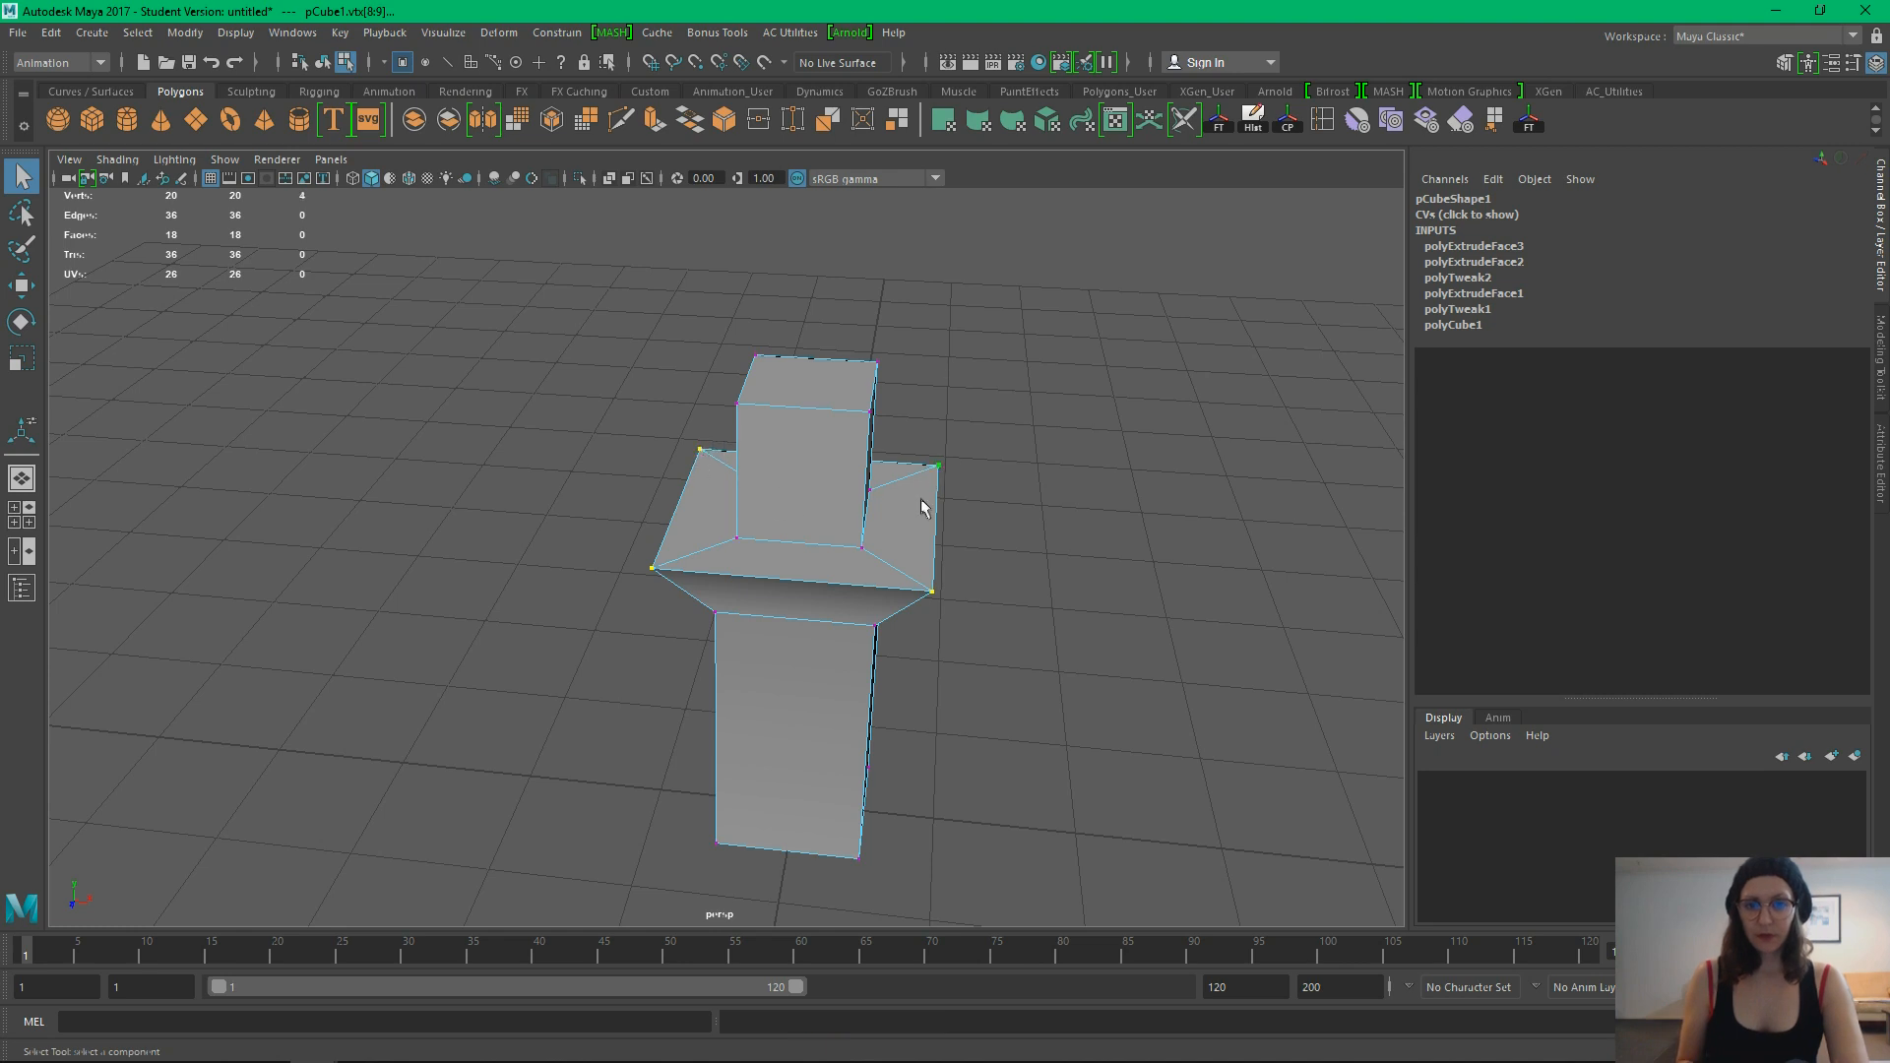
key(w)
drag(811, 407, 812, 415)
Compare the smoothed preview of the tower with its unsmoothed mesh from several angles
alt+drag(844, 478, 975, 517)
key(3)
key(1)
key(3)
key(1)
key(3)
key(1)
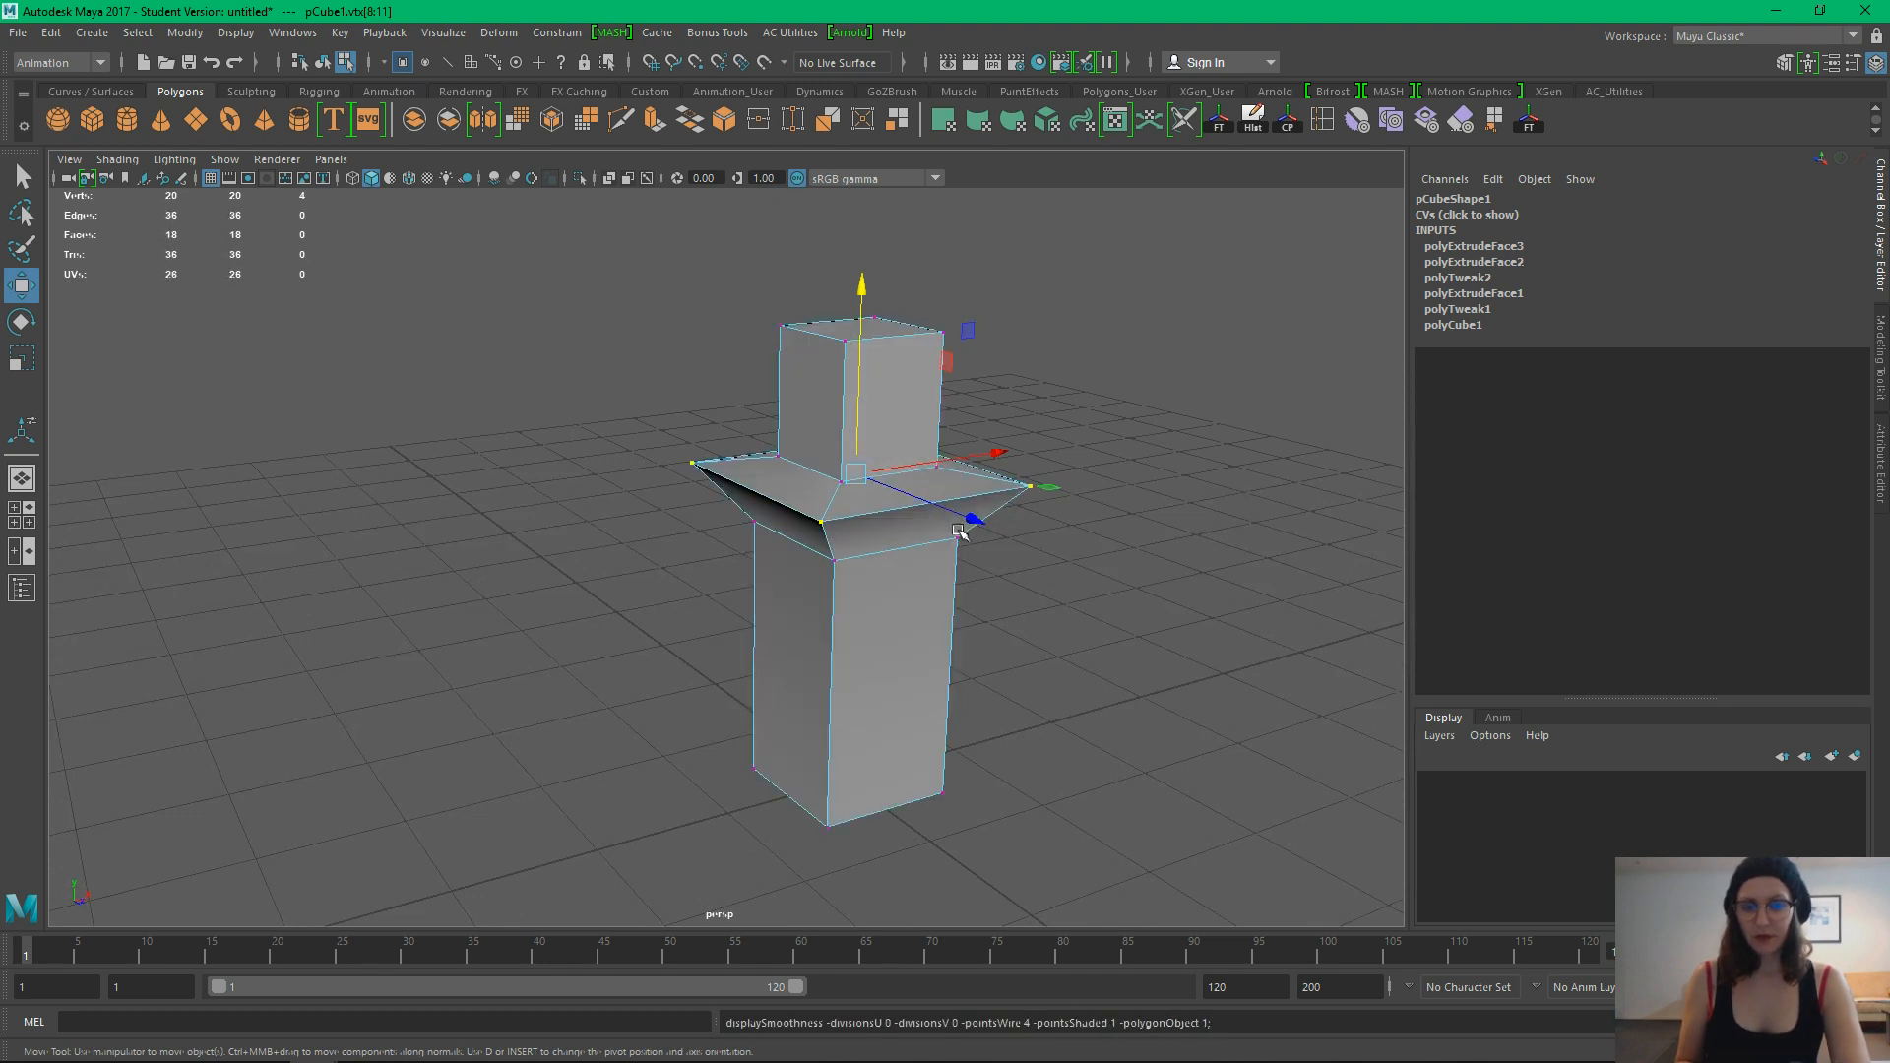
alt+drag(967, 584, 876, 578)
key(3)
key(1)
click(1060, 611)
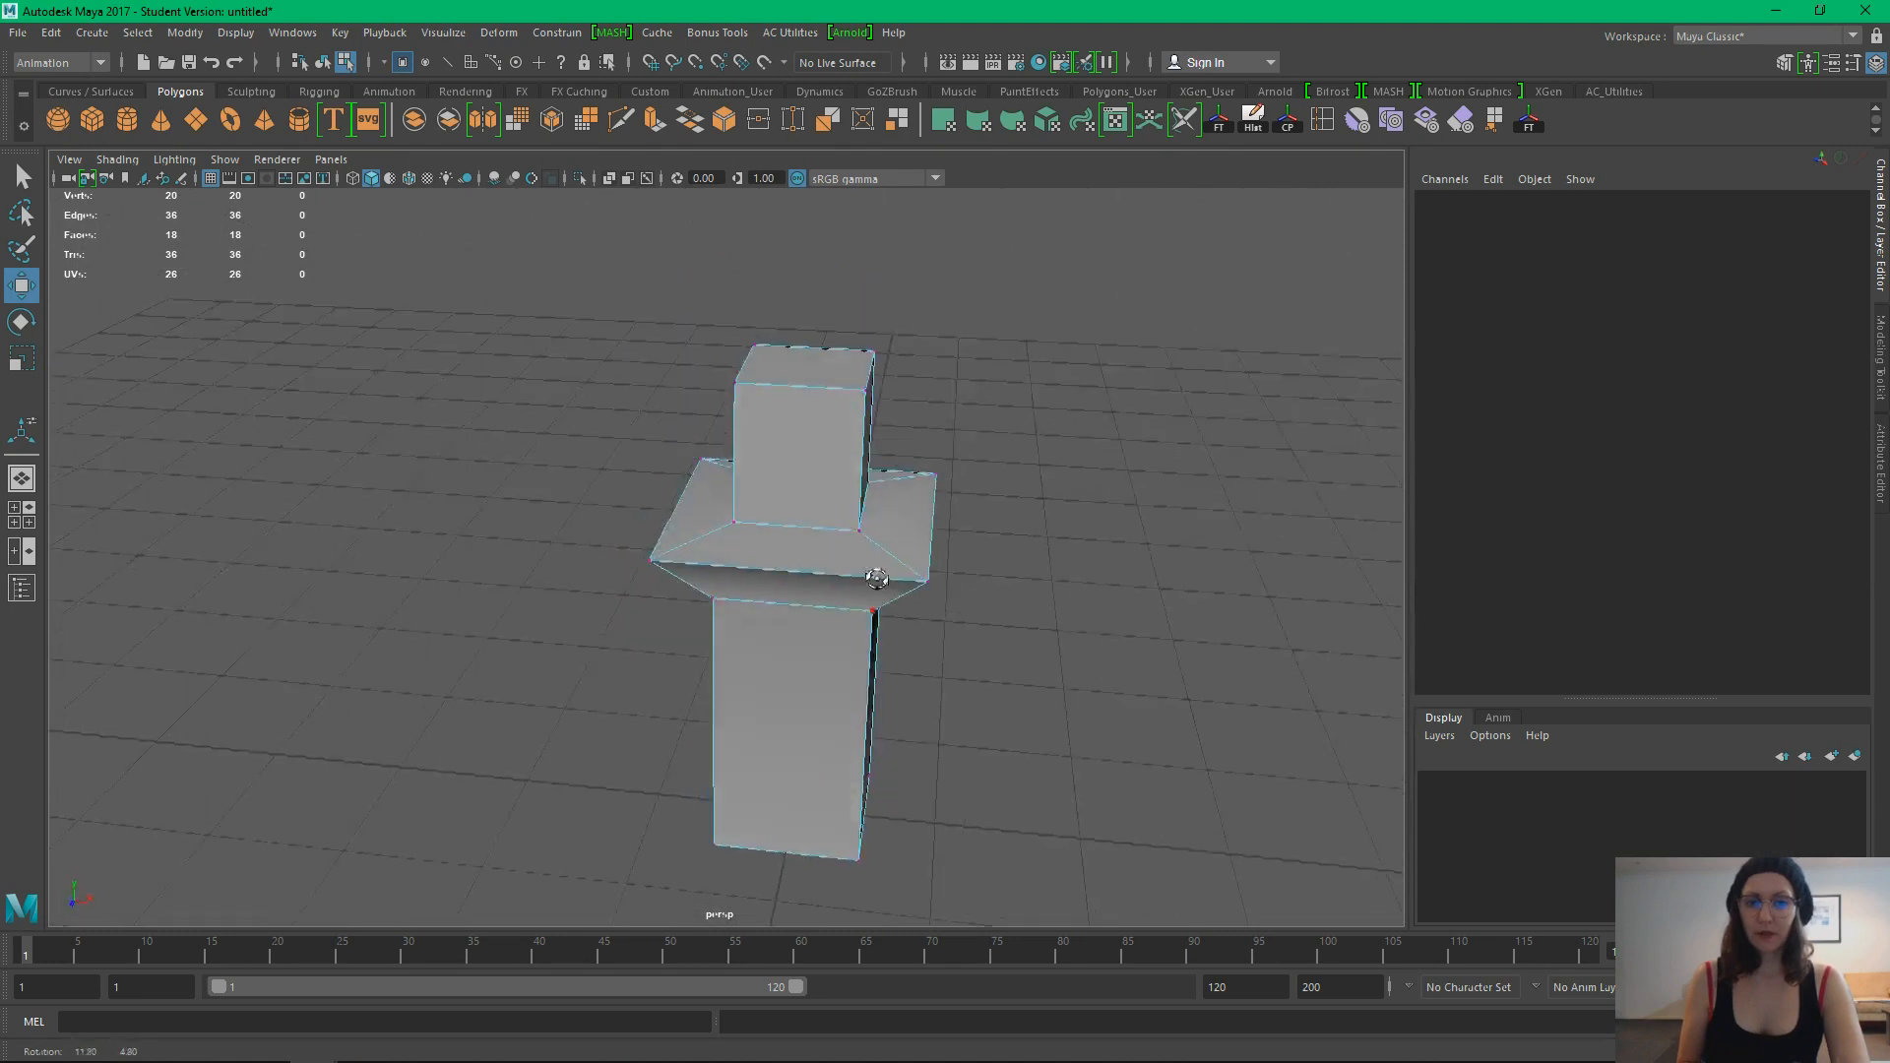
Extrude the upper block's top face in the front view, scale it outward about 2.14 times and raise it to about 3.44 m
alt+middle_drag(860, 541, 826, 626)
right_drag(801, 472, 802, 529)
alt+drag(832, 533, 856, 493)
click(832, 441)
key(space)
drag(1046, 521, 1037, 553)
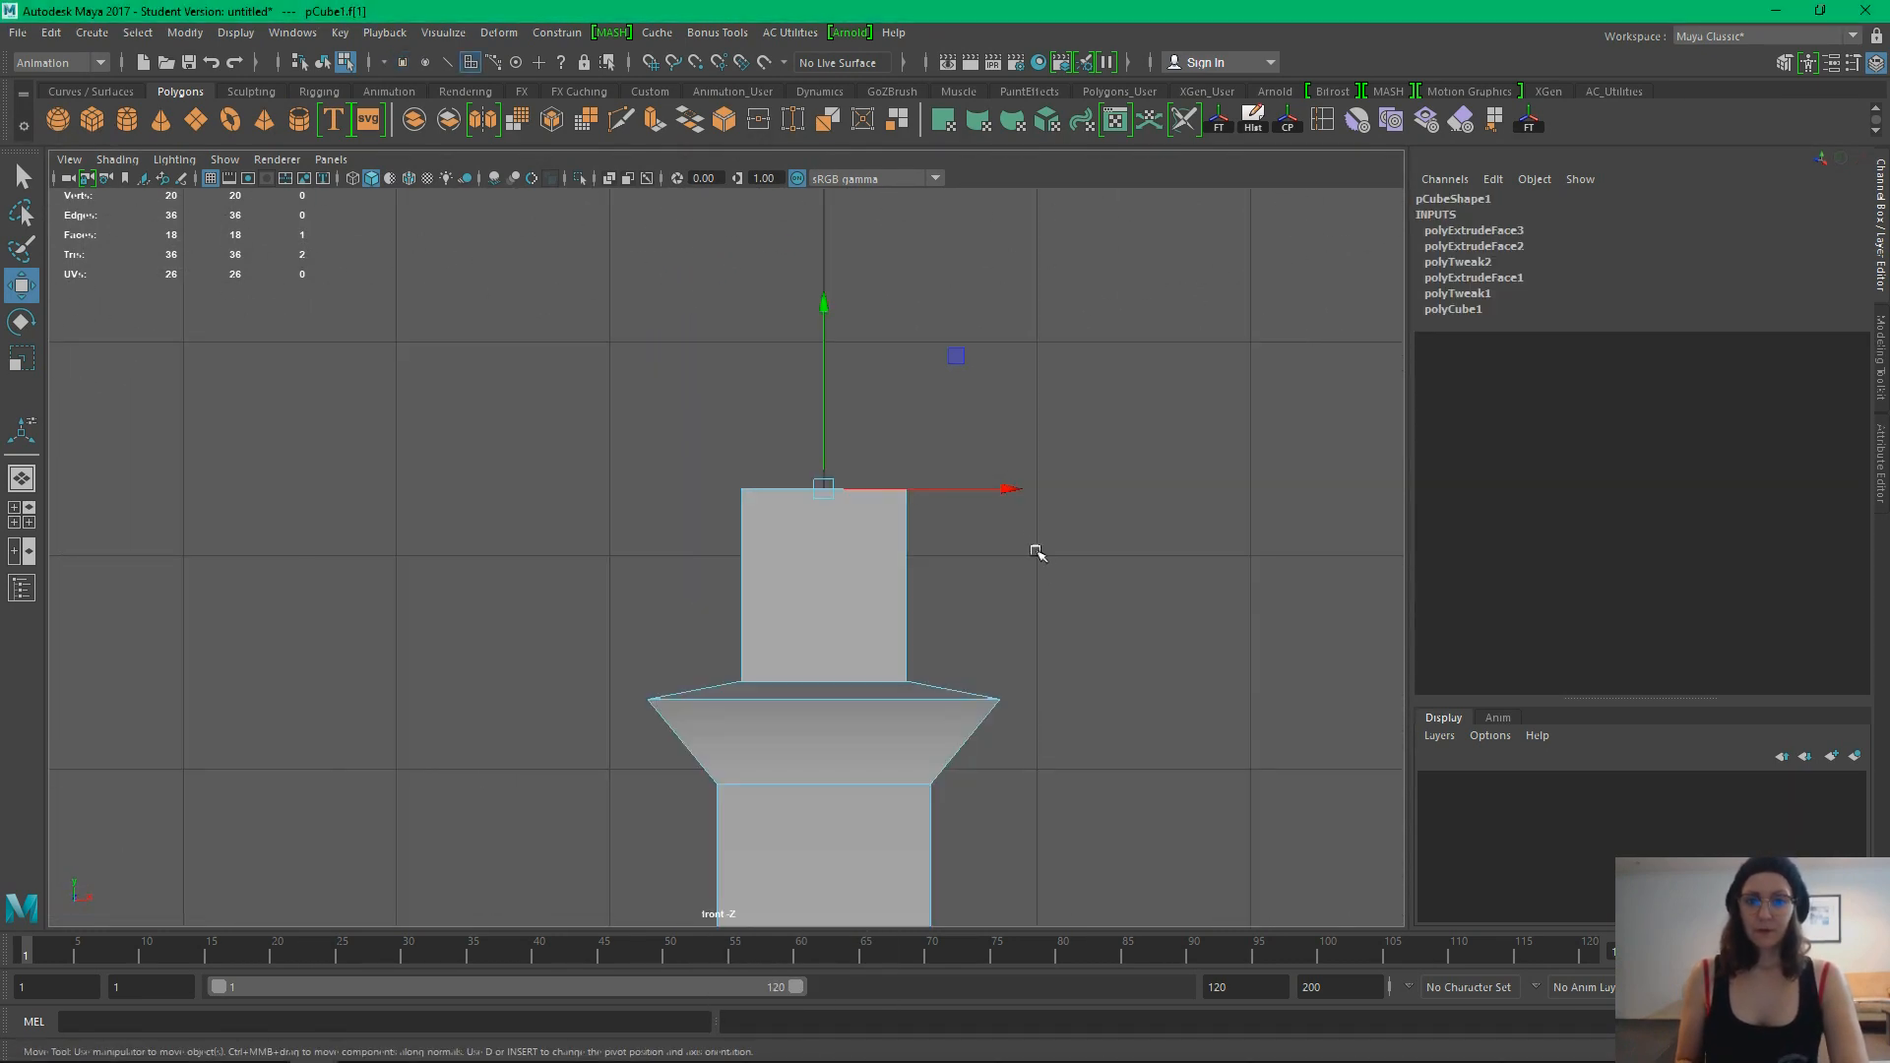
alt+middle_drag(1037, 553, 1014, 551)
key(ctrl+e)
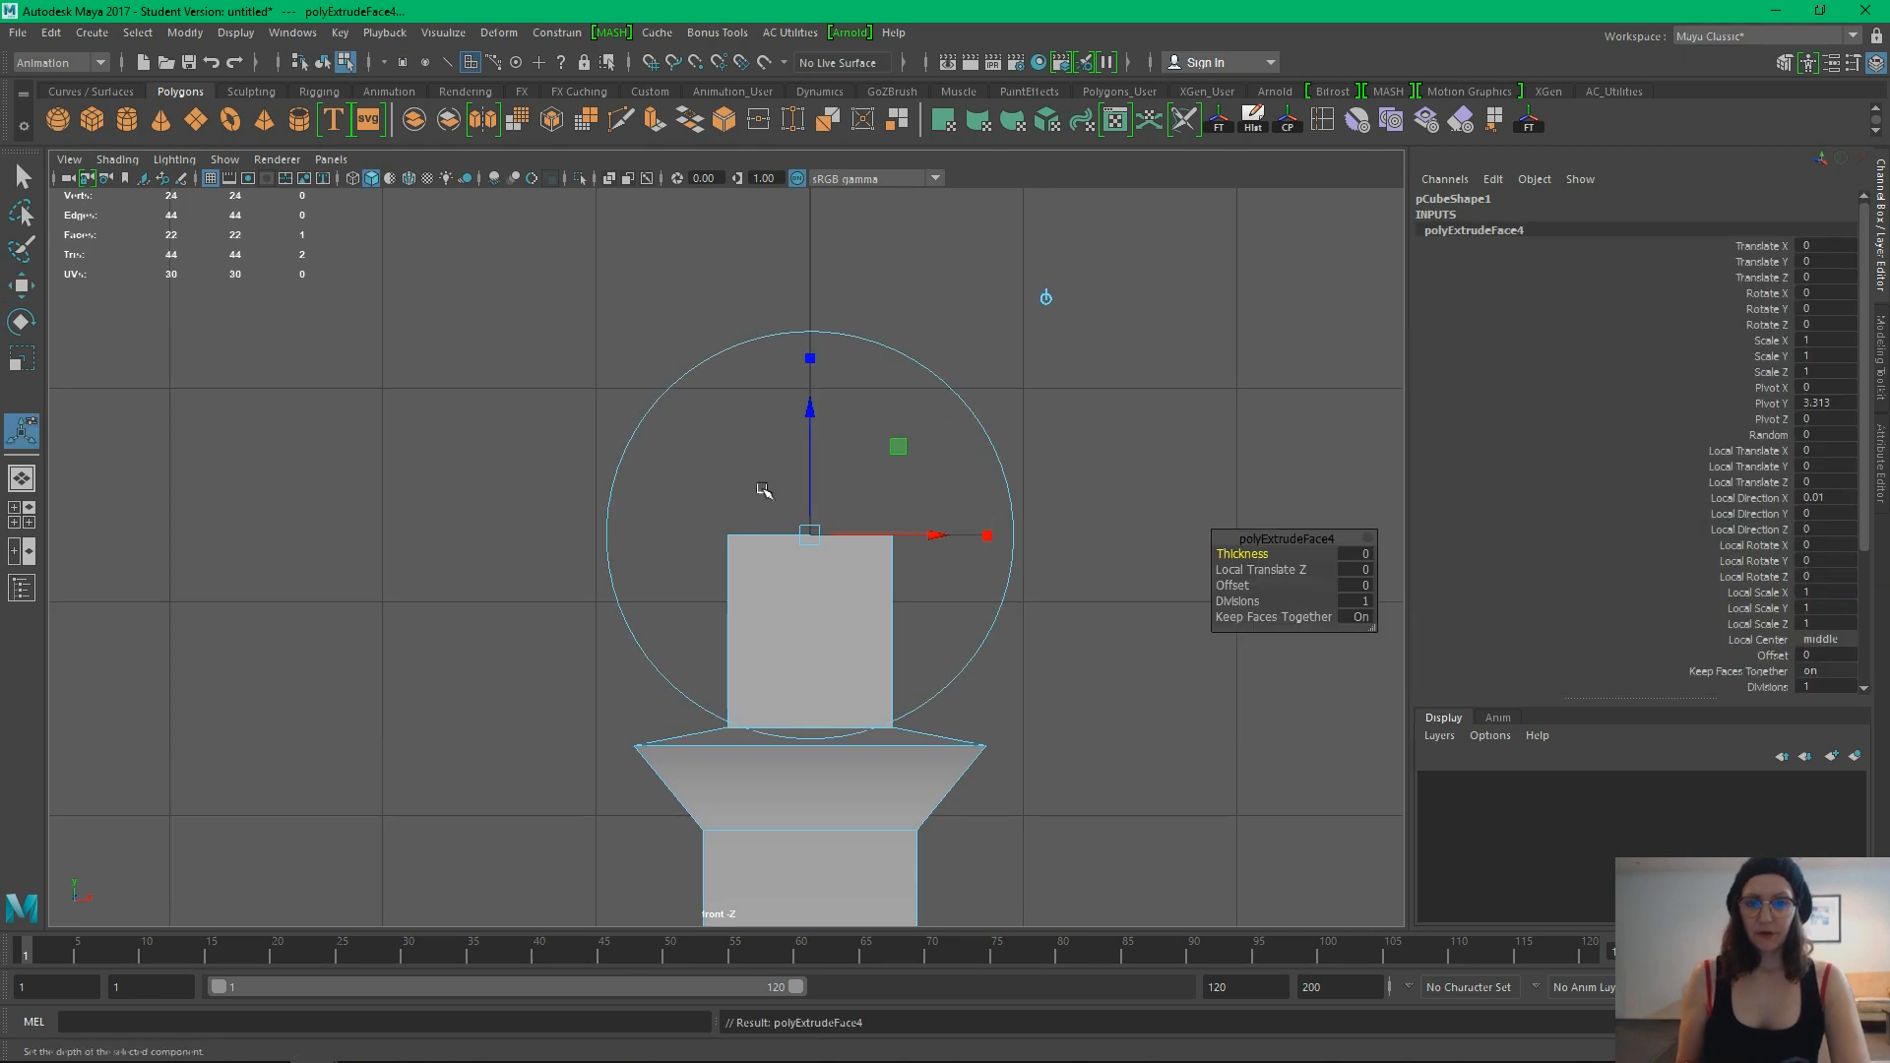
key(r)
drag(809, 536, 1028, 510)
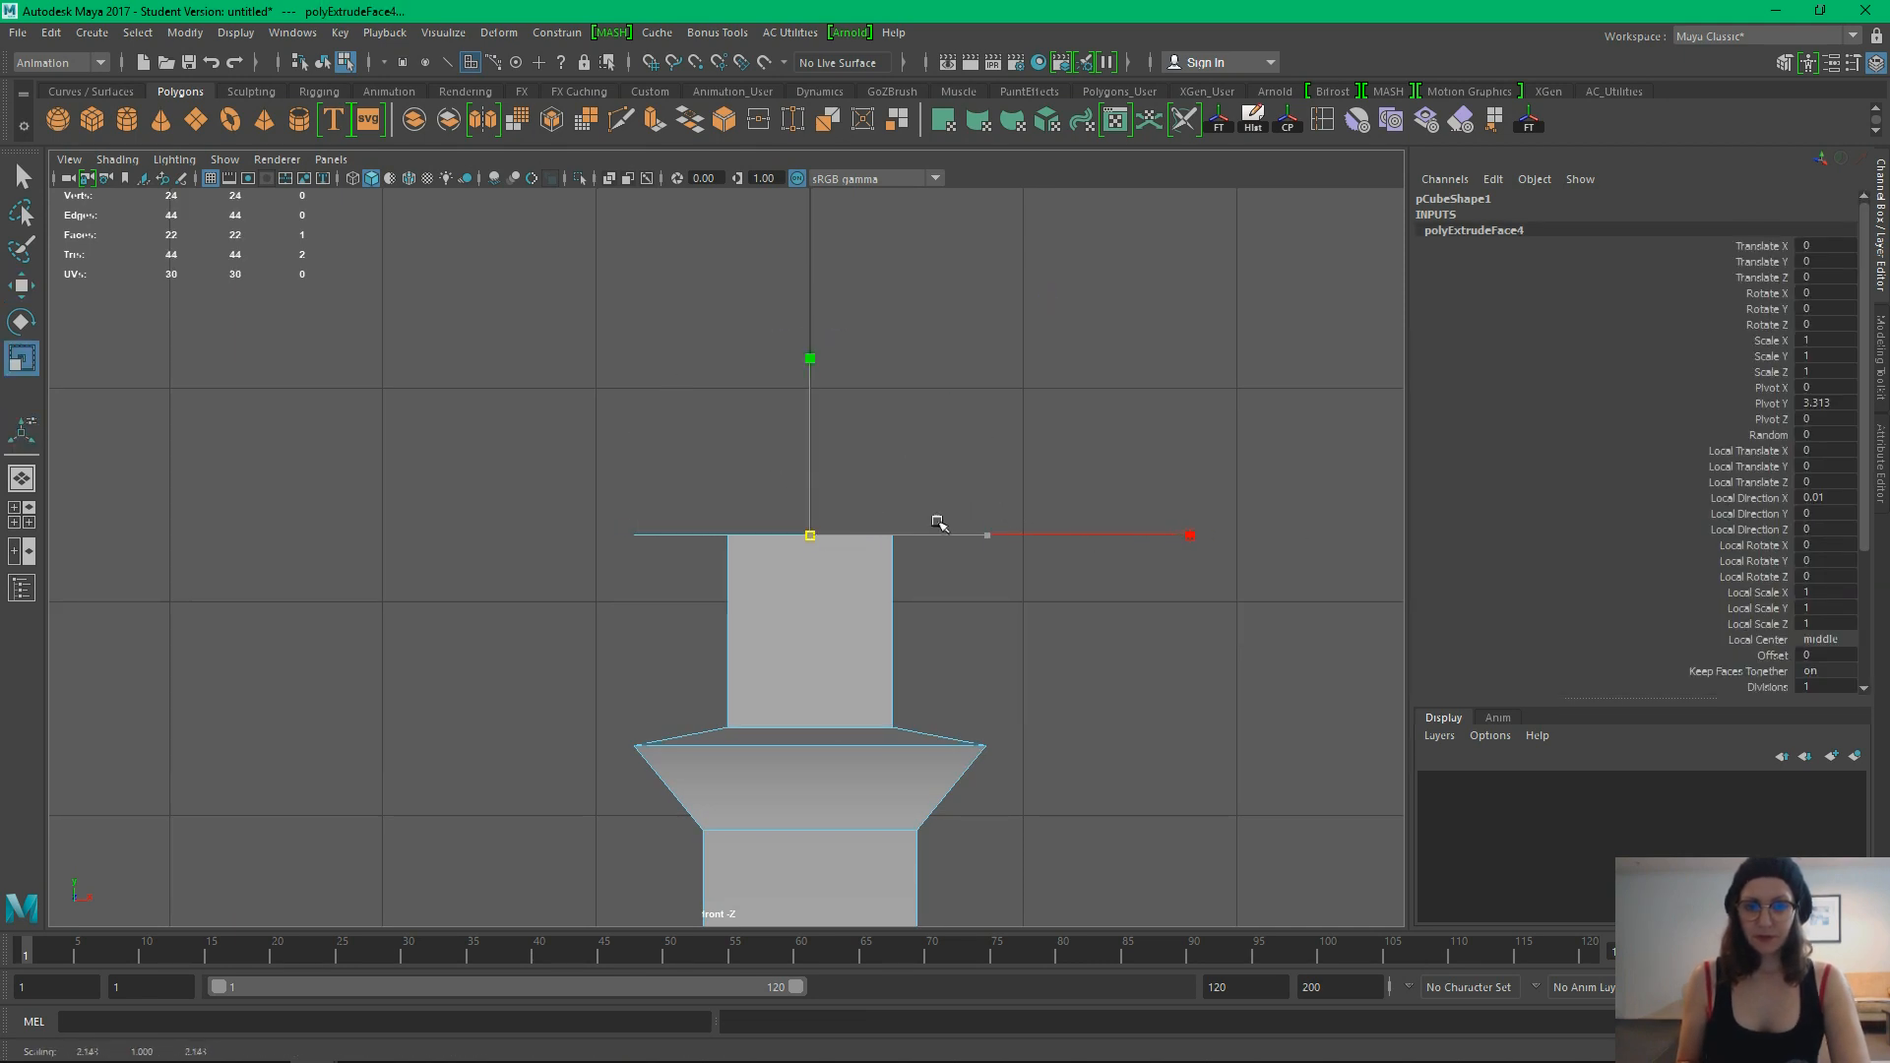
key(w)
drag(815, 460, 810, 444)
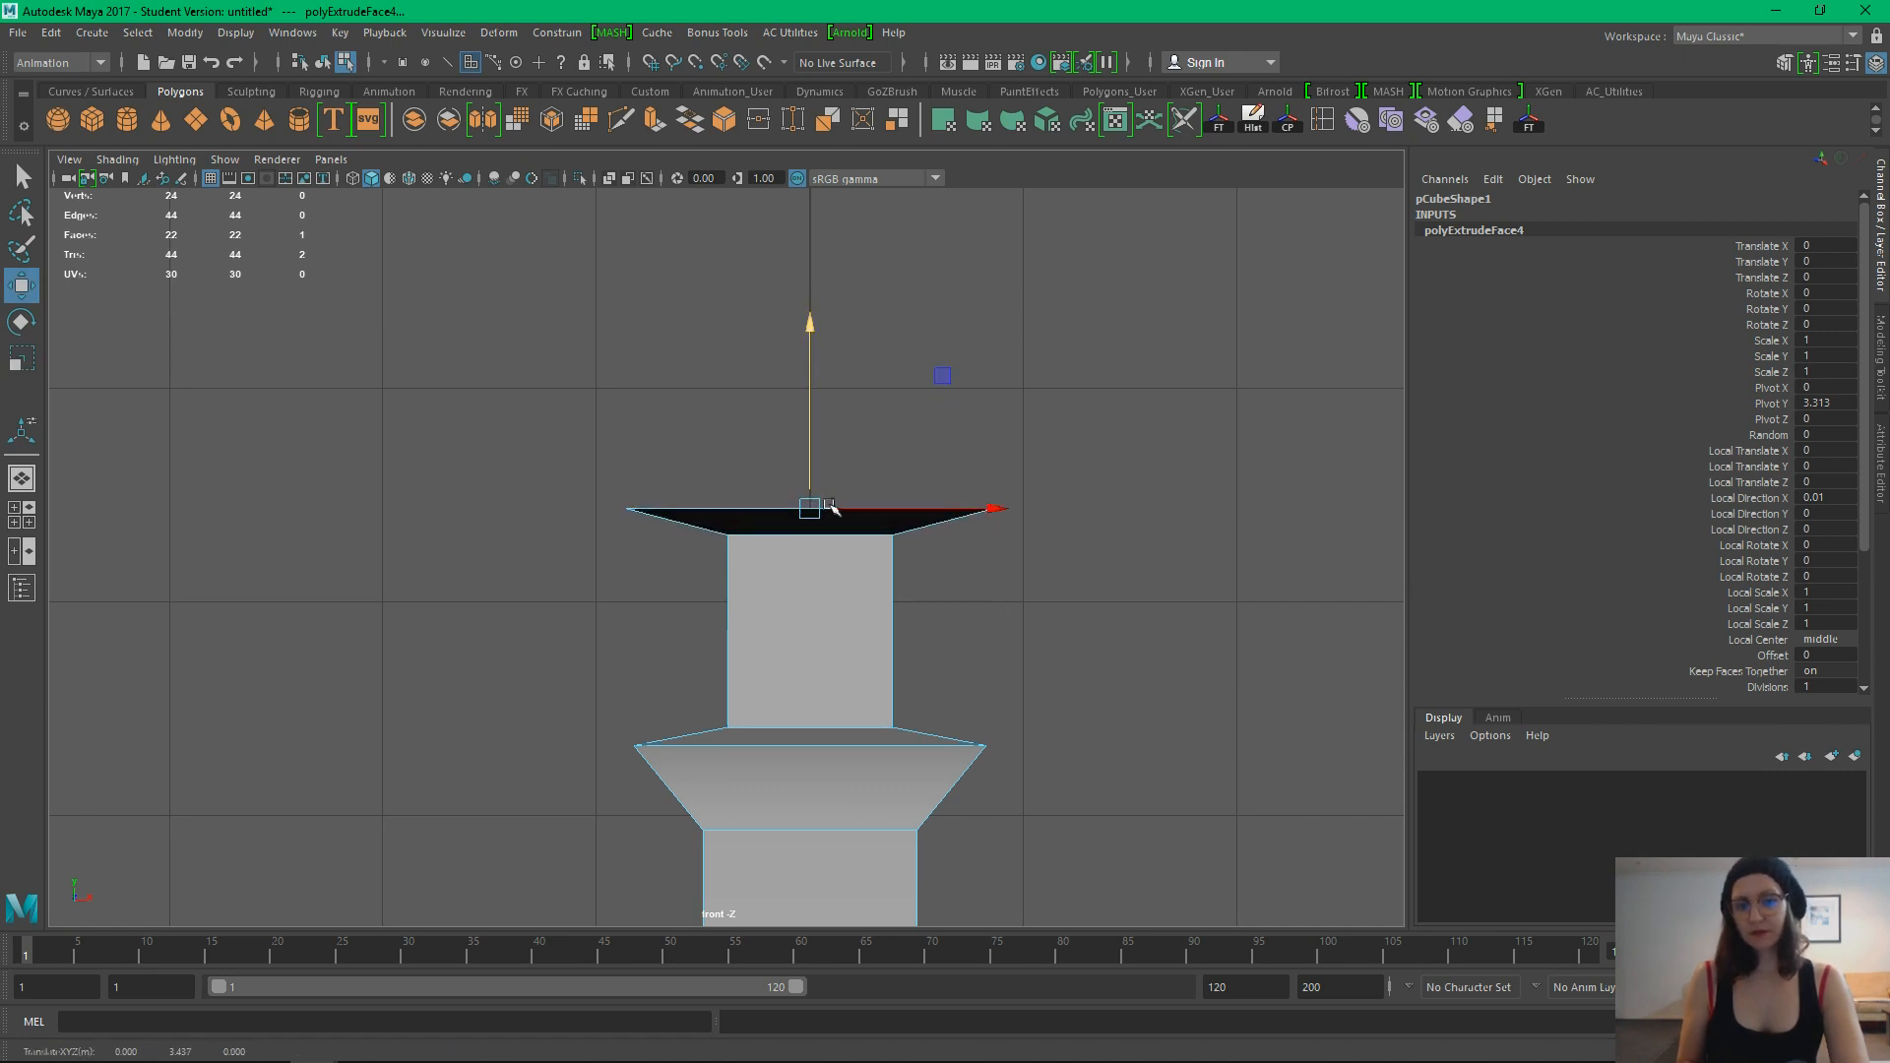
Extrude the widened top face upward to about 4.55 m high, forming a wide block
scroll(1025, 540, down, 1)
alt+middle_drag(978, 523, 1017, 633)
key(ctrl+e)
key(w)
middle_drag(959, 554, 1079, 532)
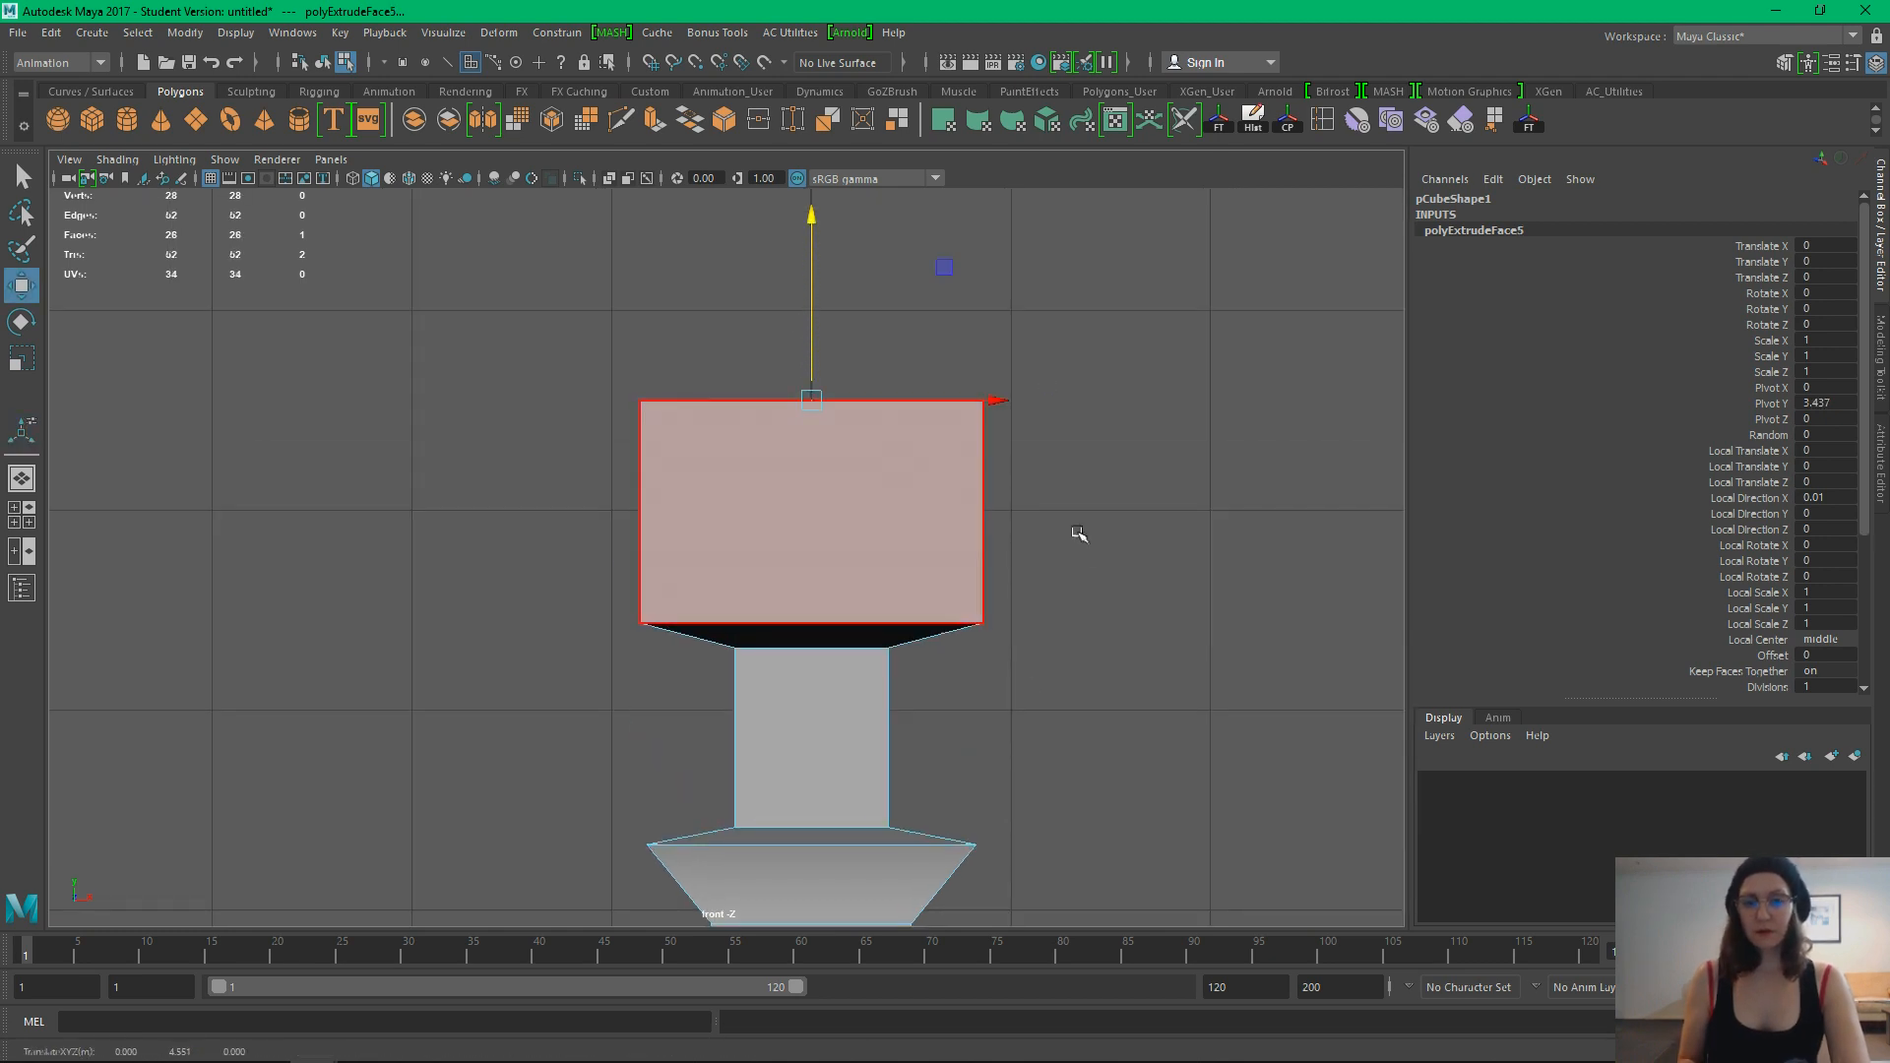
Scale the wide block's top face inward so the block tapers toward its top
scroll(730, 519, down, 2)
alt+middle_drag(729, 519, 1004, 511)
scroll(822, 415, up, 1)
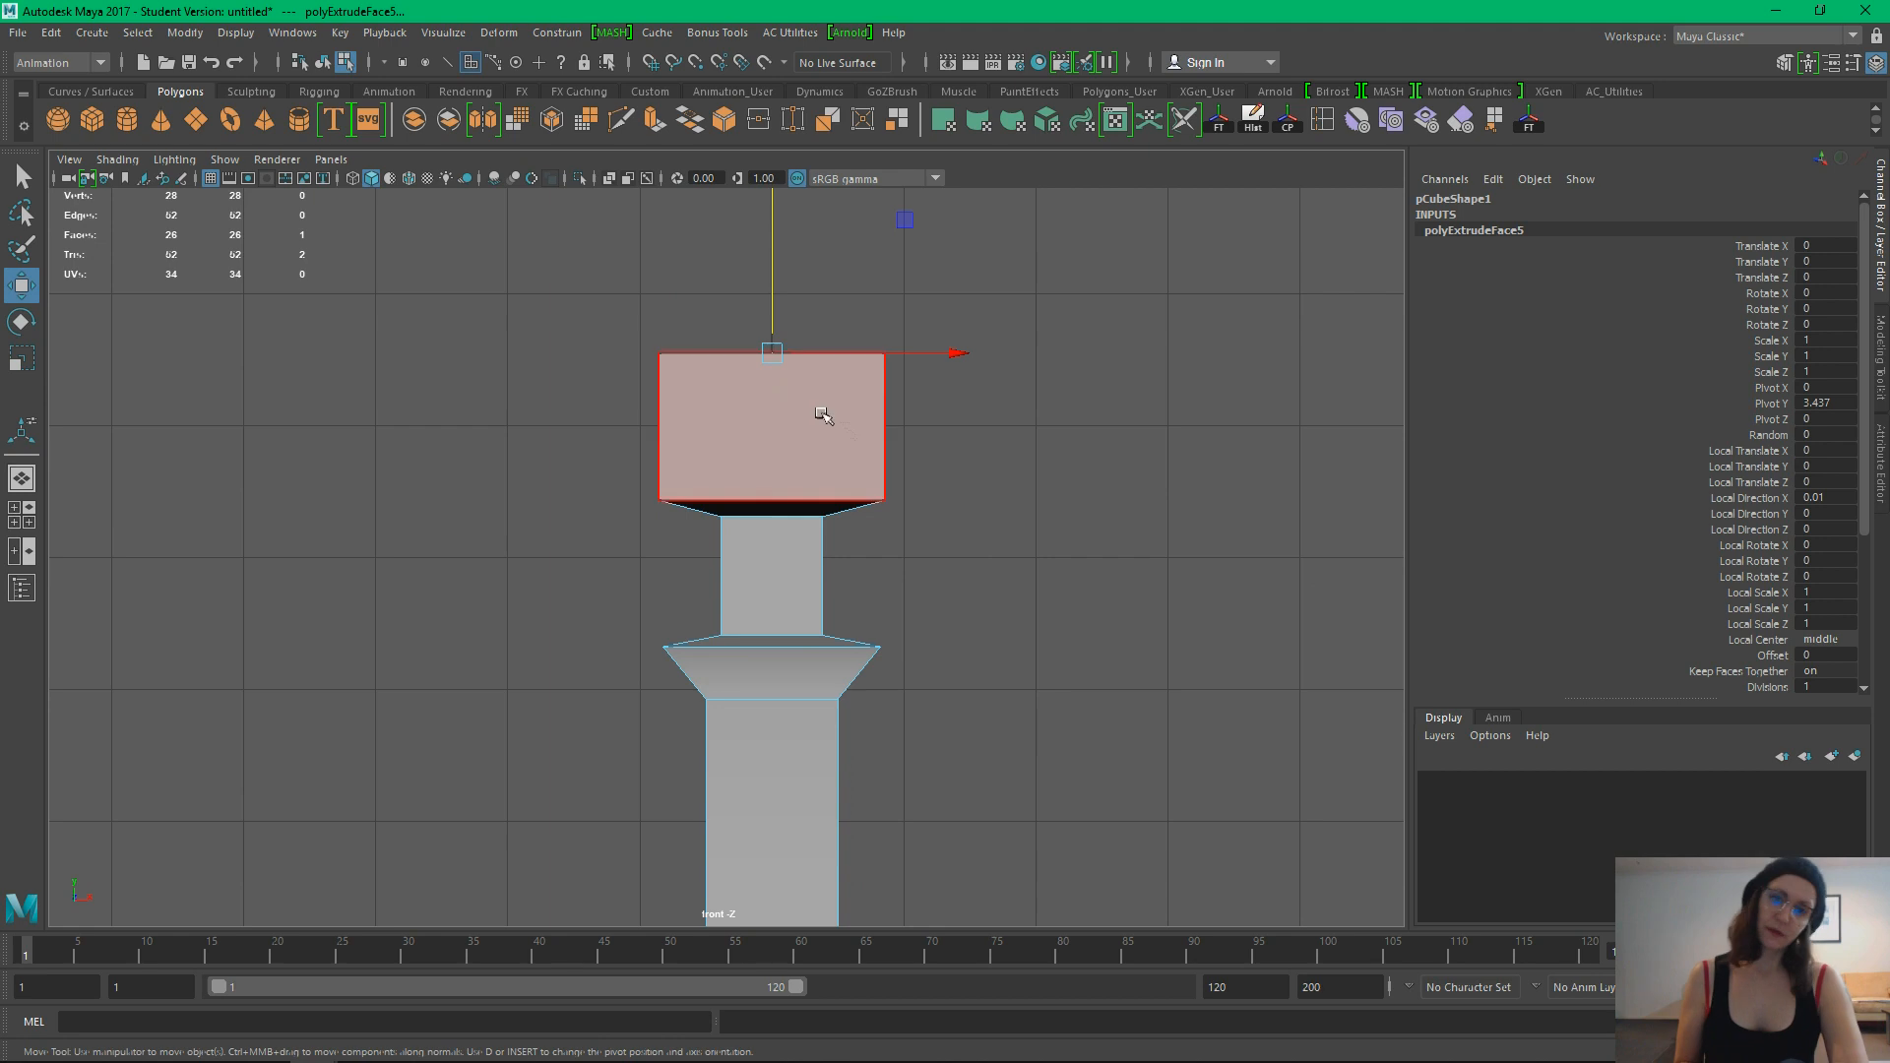
alt+middle_drag(991, 439, 993, 526)
key(r)
drag(779, 444, 750, 446)
key(space)
drag(985, 579, 787, 591)
alt+drag(792, 469, 1041, 645)
alt+drag(972, 494, 1118, 523)
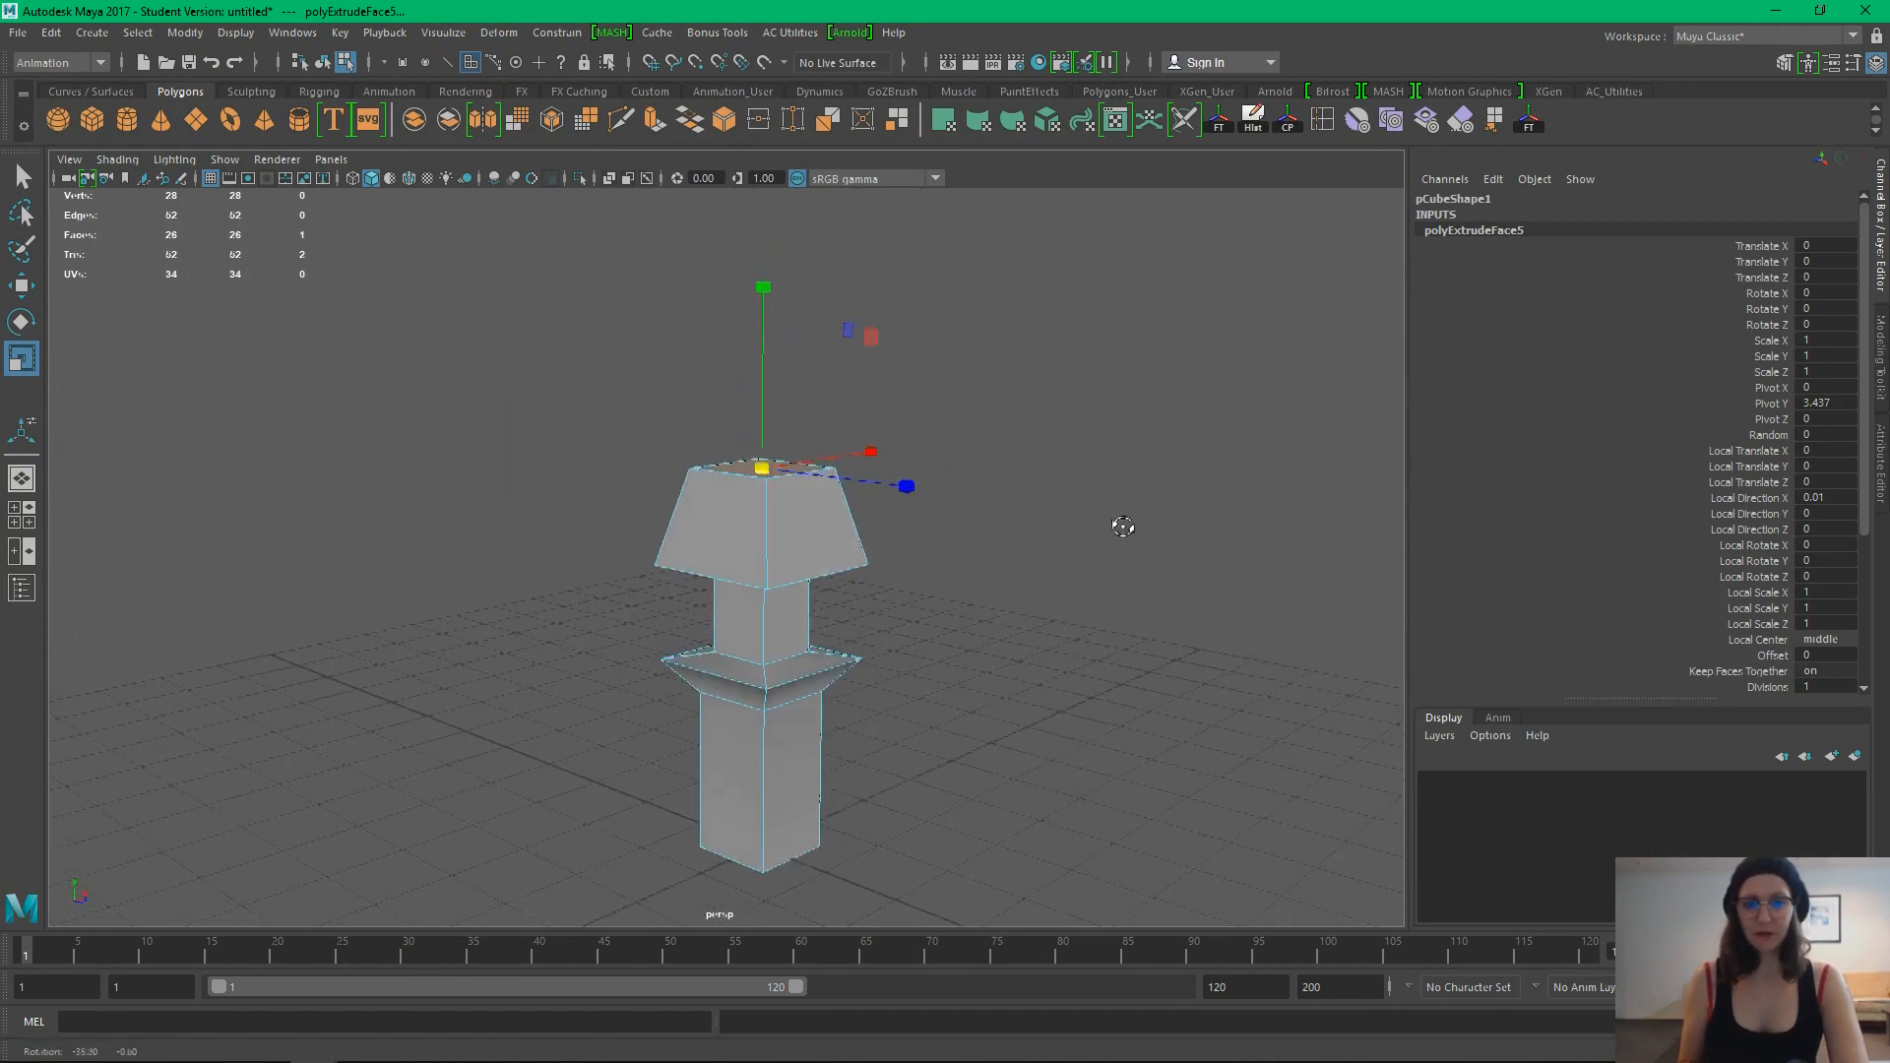
Extrude the tapered block's top face into a tall block, then widen its top along X and narrow it along Z
key(ctrl+e)
key(w)
drag(765, 411, 765, 215)
alt+drag(760, 554, 792, 482)
key(r)
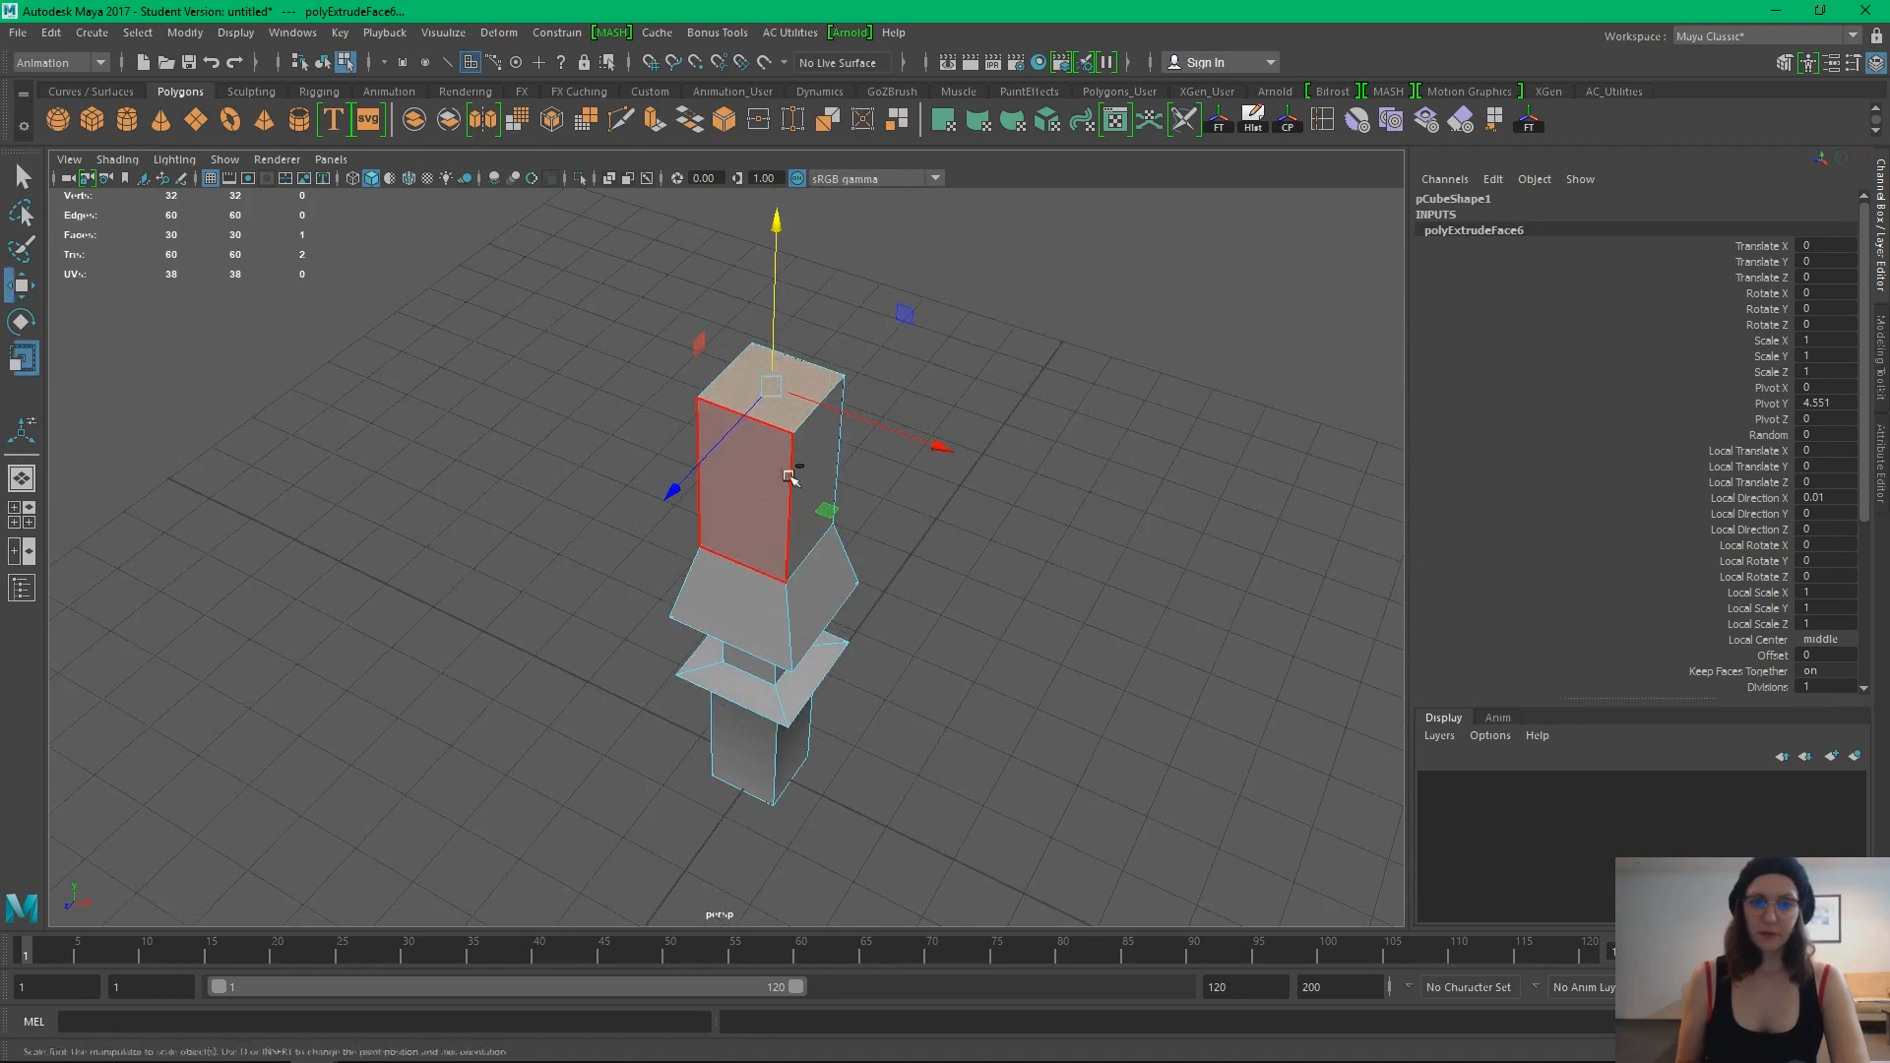
drag(930, 445, 1004, 470)
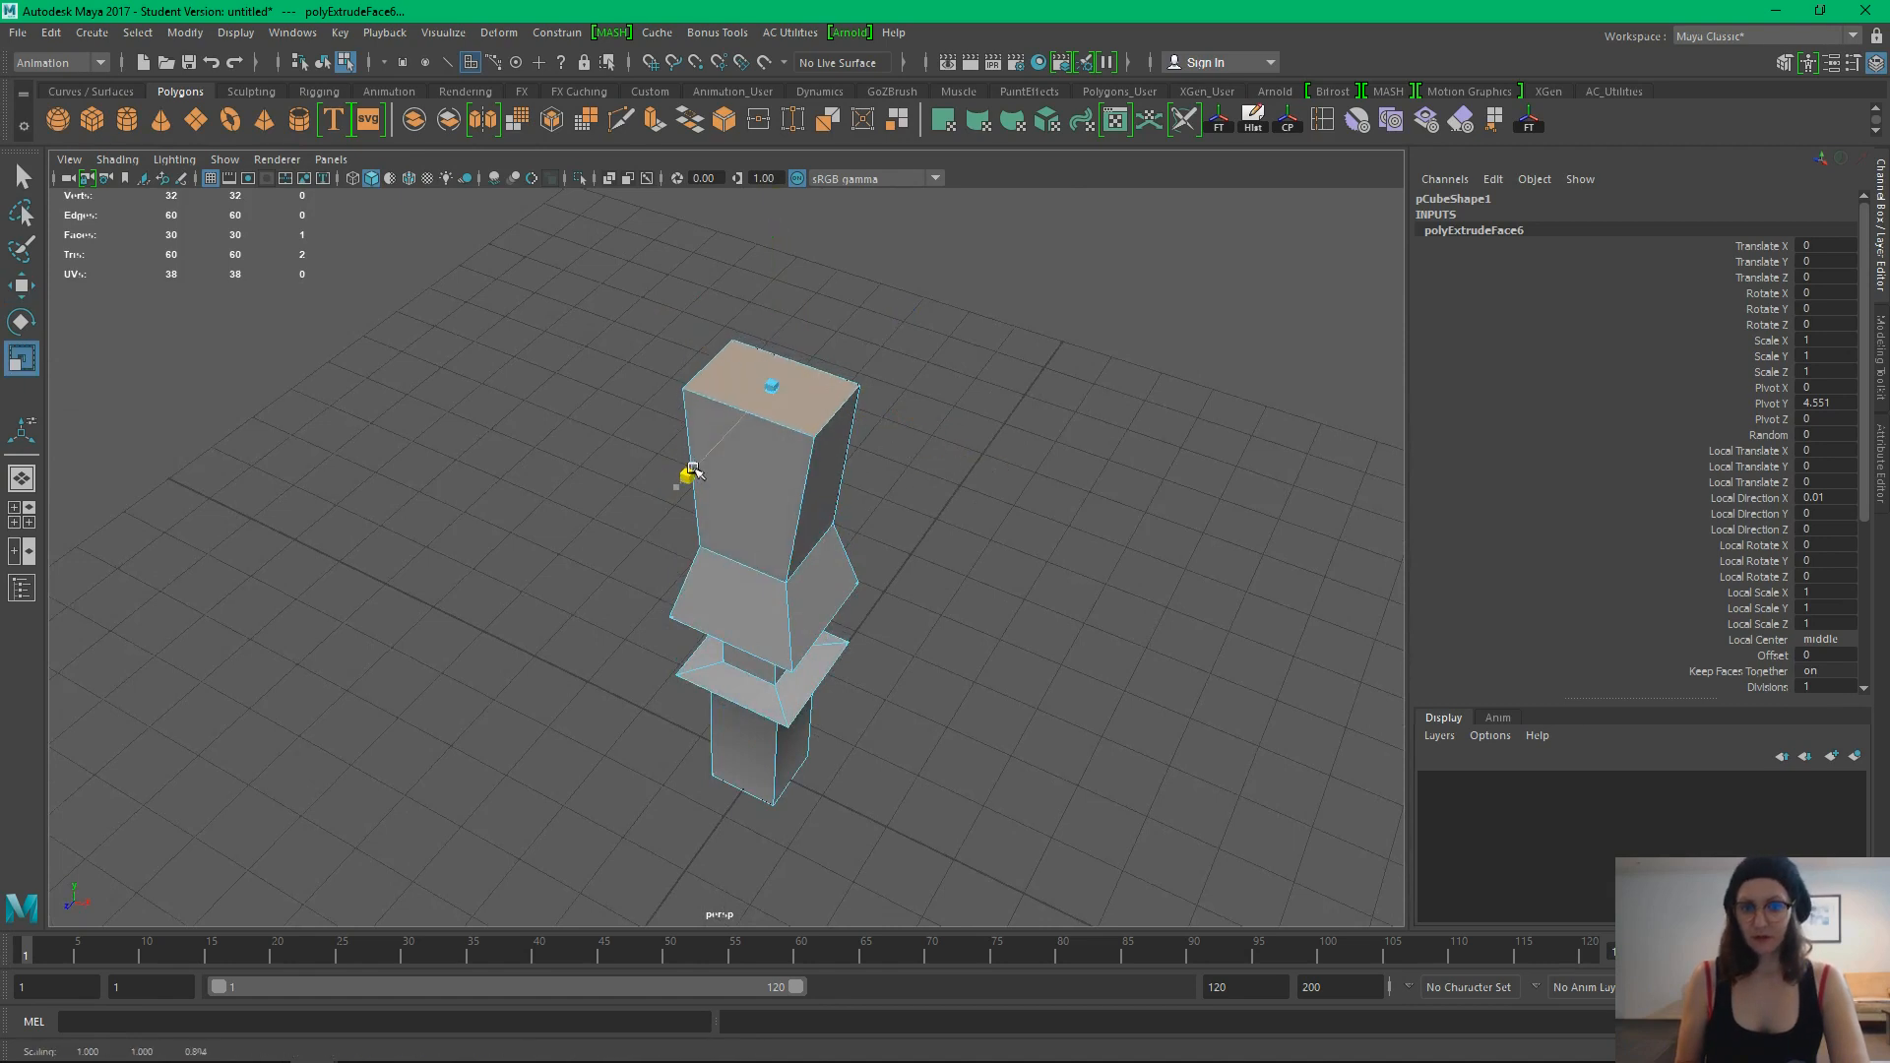
alt+drag(692, 472, 823, 541)
click(1012, 578)
Examine the proportions of the stacked blocks from several angles
alt+drag(1013, 577, 831, 434)
click(826, 659)
alt+drag(1057, 675, 874, 596)
alt+drag(817, 732, 662, 755)
alt+middle_drag(770, 651, 690, 836)
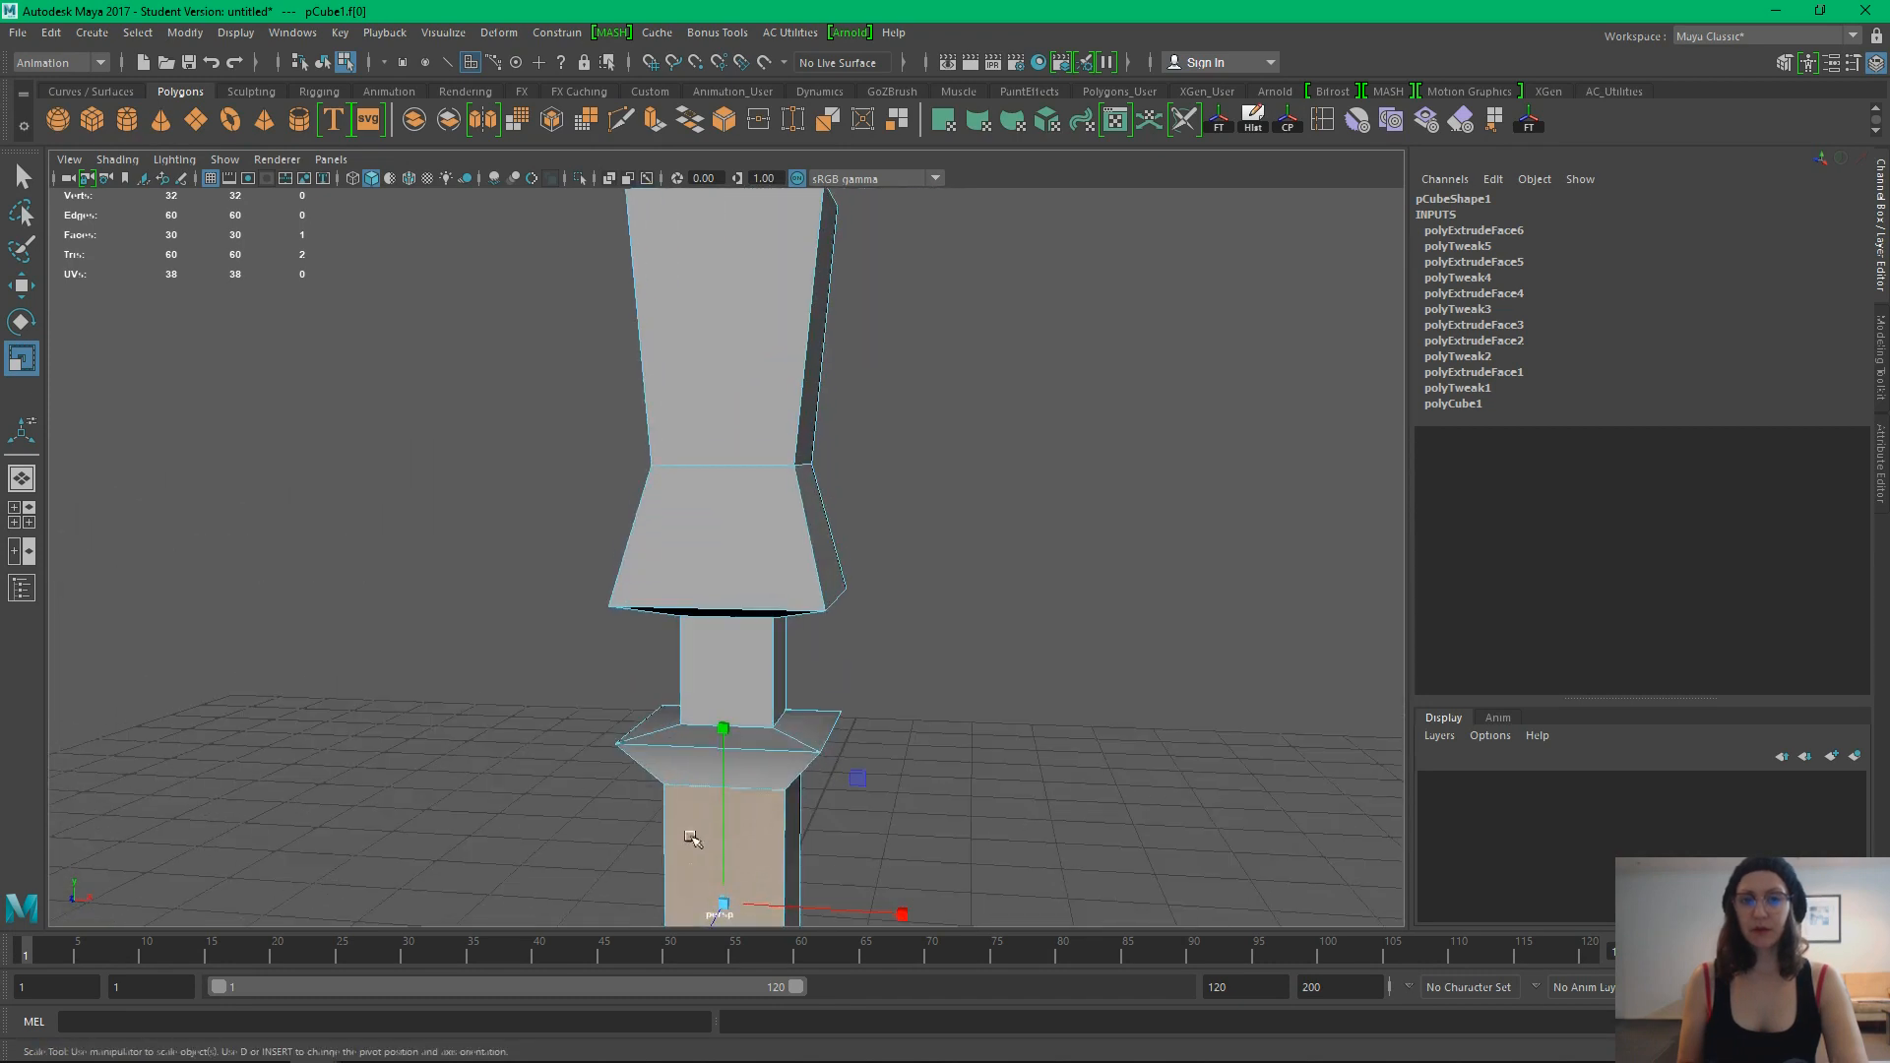
alt+middle_drag(742, 713, 725, 886)
alt+drag(725, 620, 806, 565)
click(861, 568)
alt+drag(963, 641, 932, 553)
Insert two horizontal edge loops around the tall top block, dividing it into three bands
click(1322, 120)
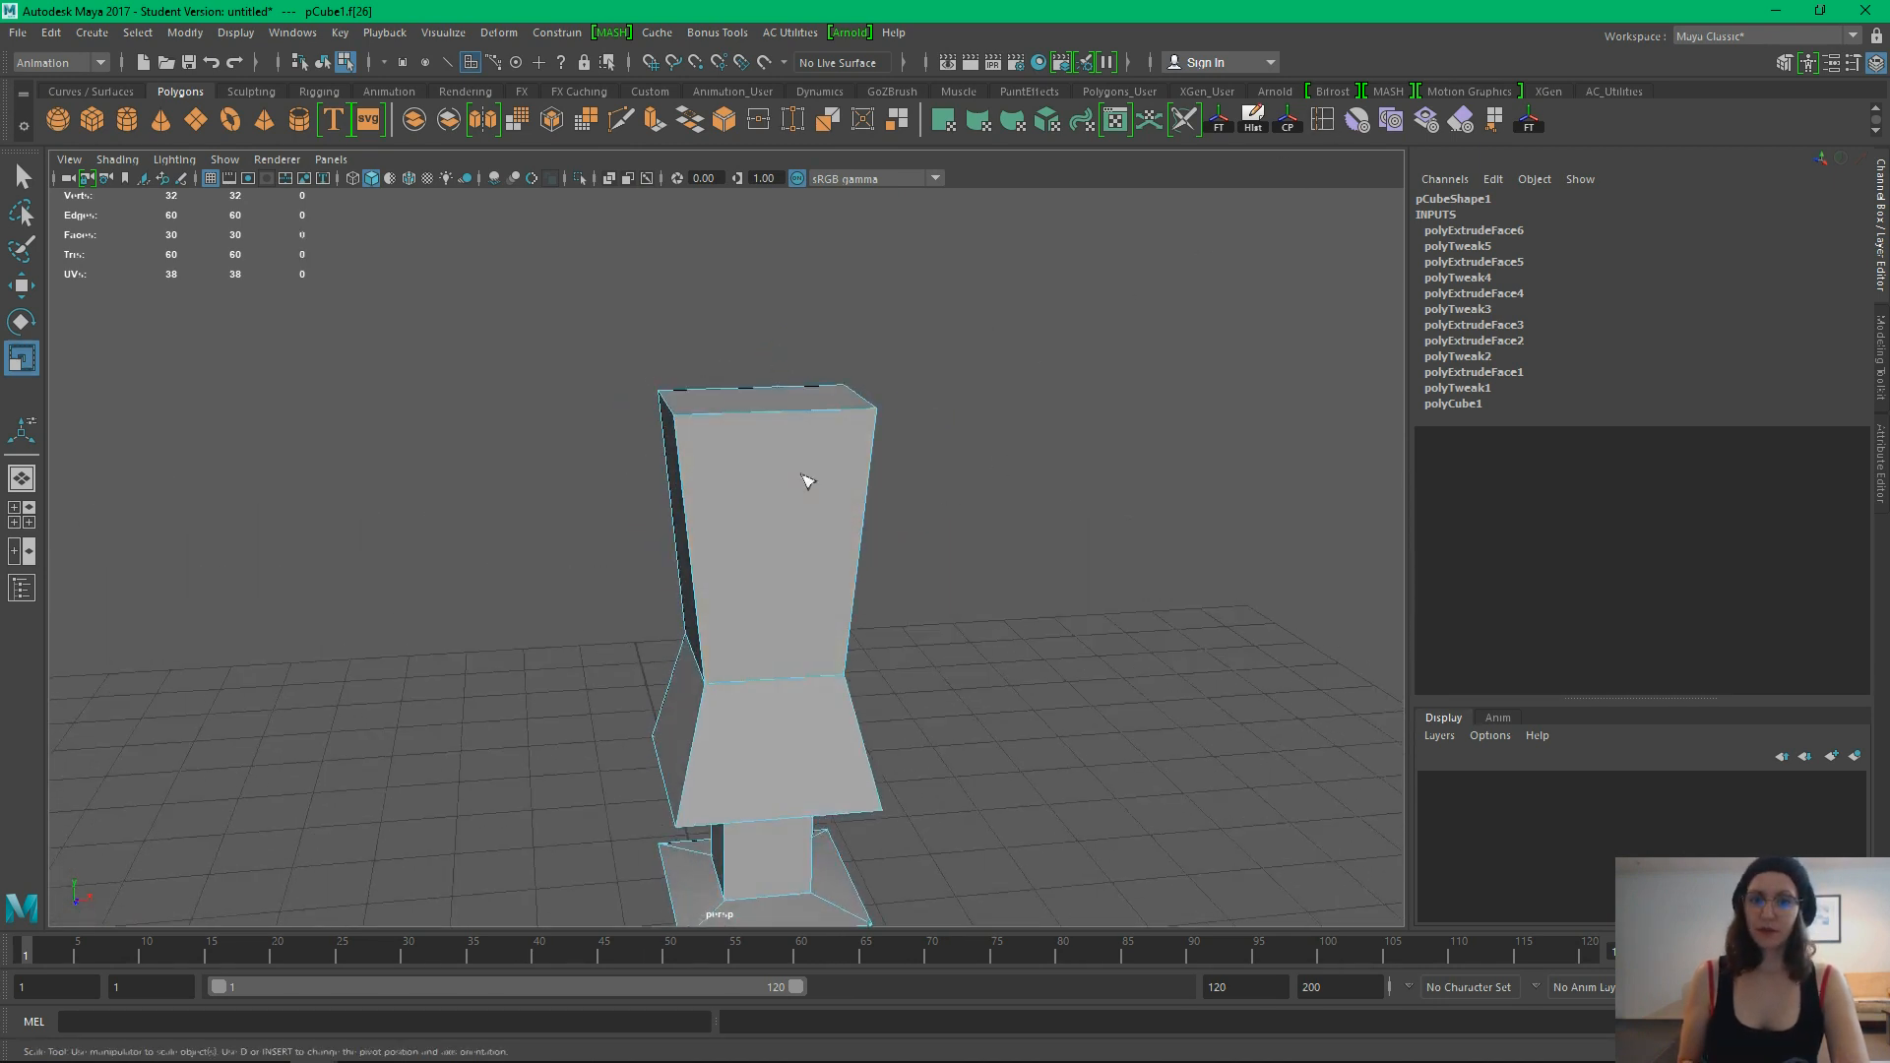
click(686, 498)
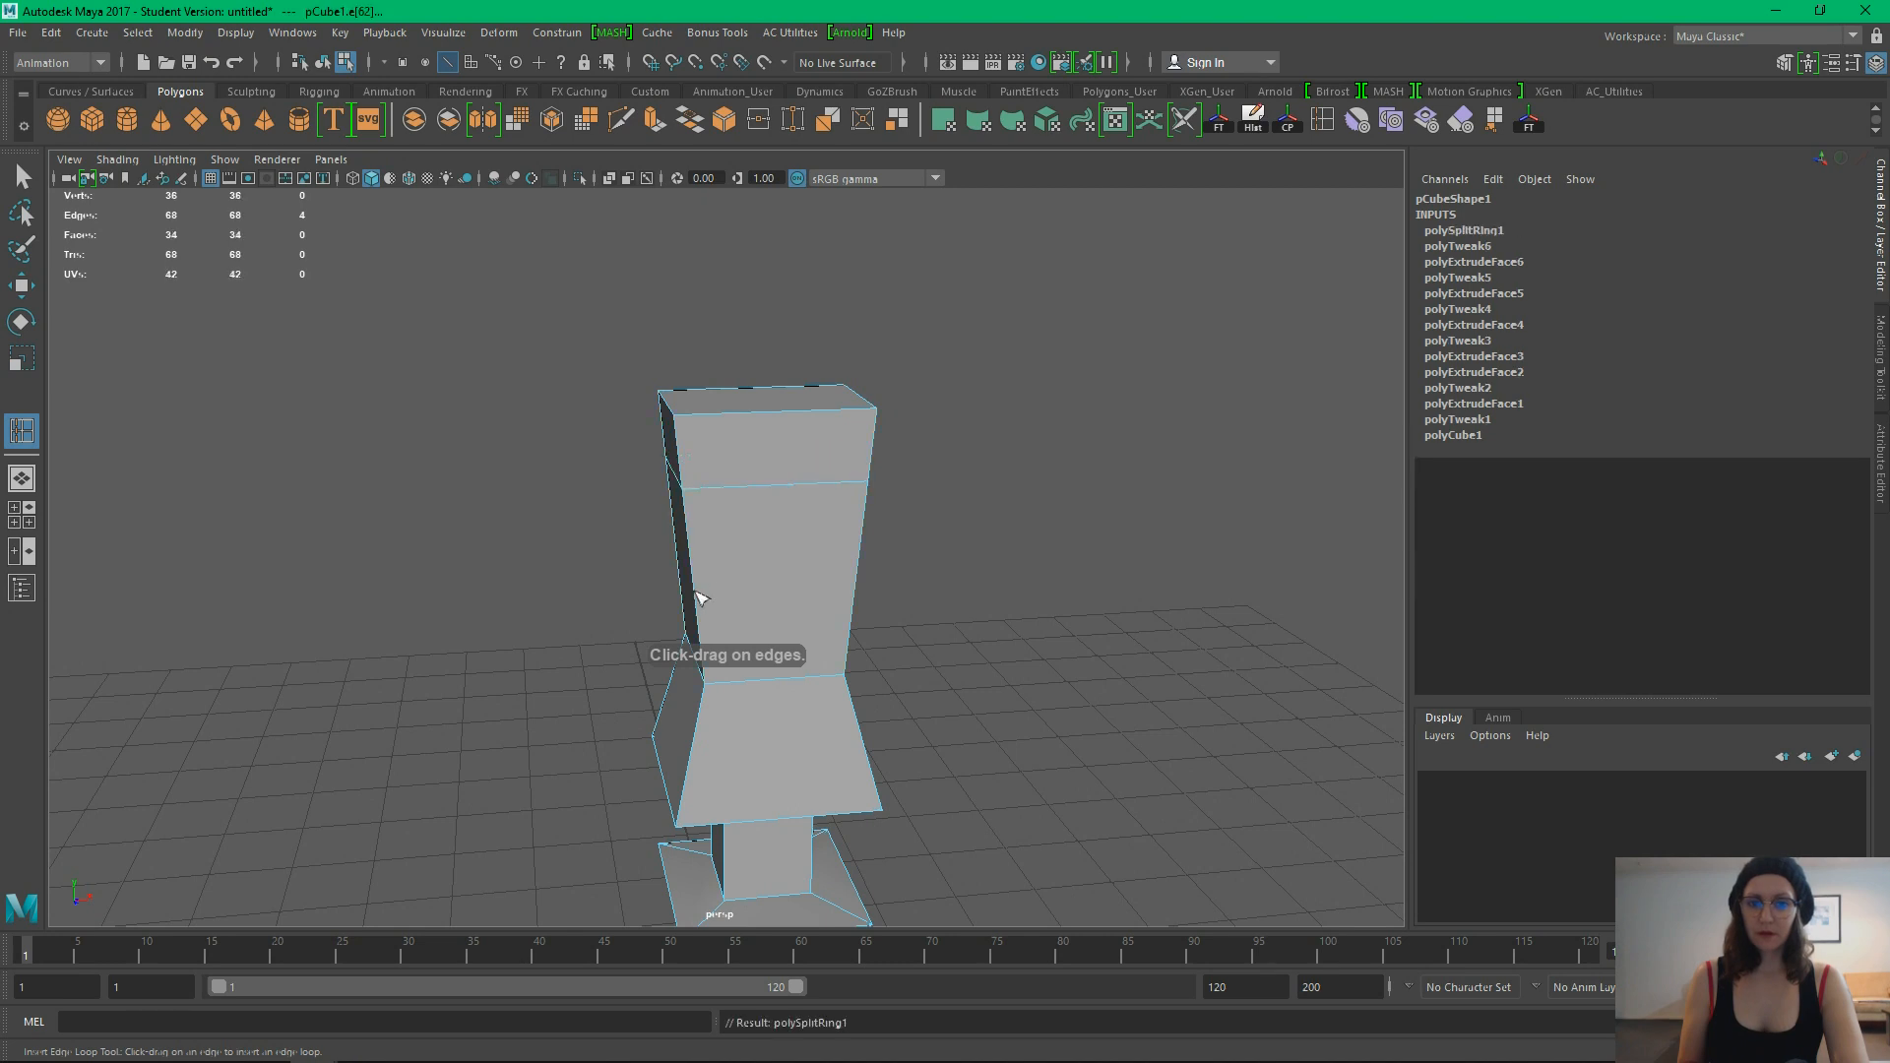
click(695, 597)
key(q)
Extrude the middle band's front face with an offset of 5.3 and scale it to about 0.33 in local X
mouse_move(769, 523)
alt+mouse_down()
mouse_move(784, 534)
mouse_move(760, 512)
alt+mouse_up()
right_drag(760, 506, 758, 569)
click(757, 526)
key(ctrl+e)
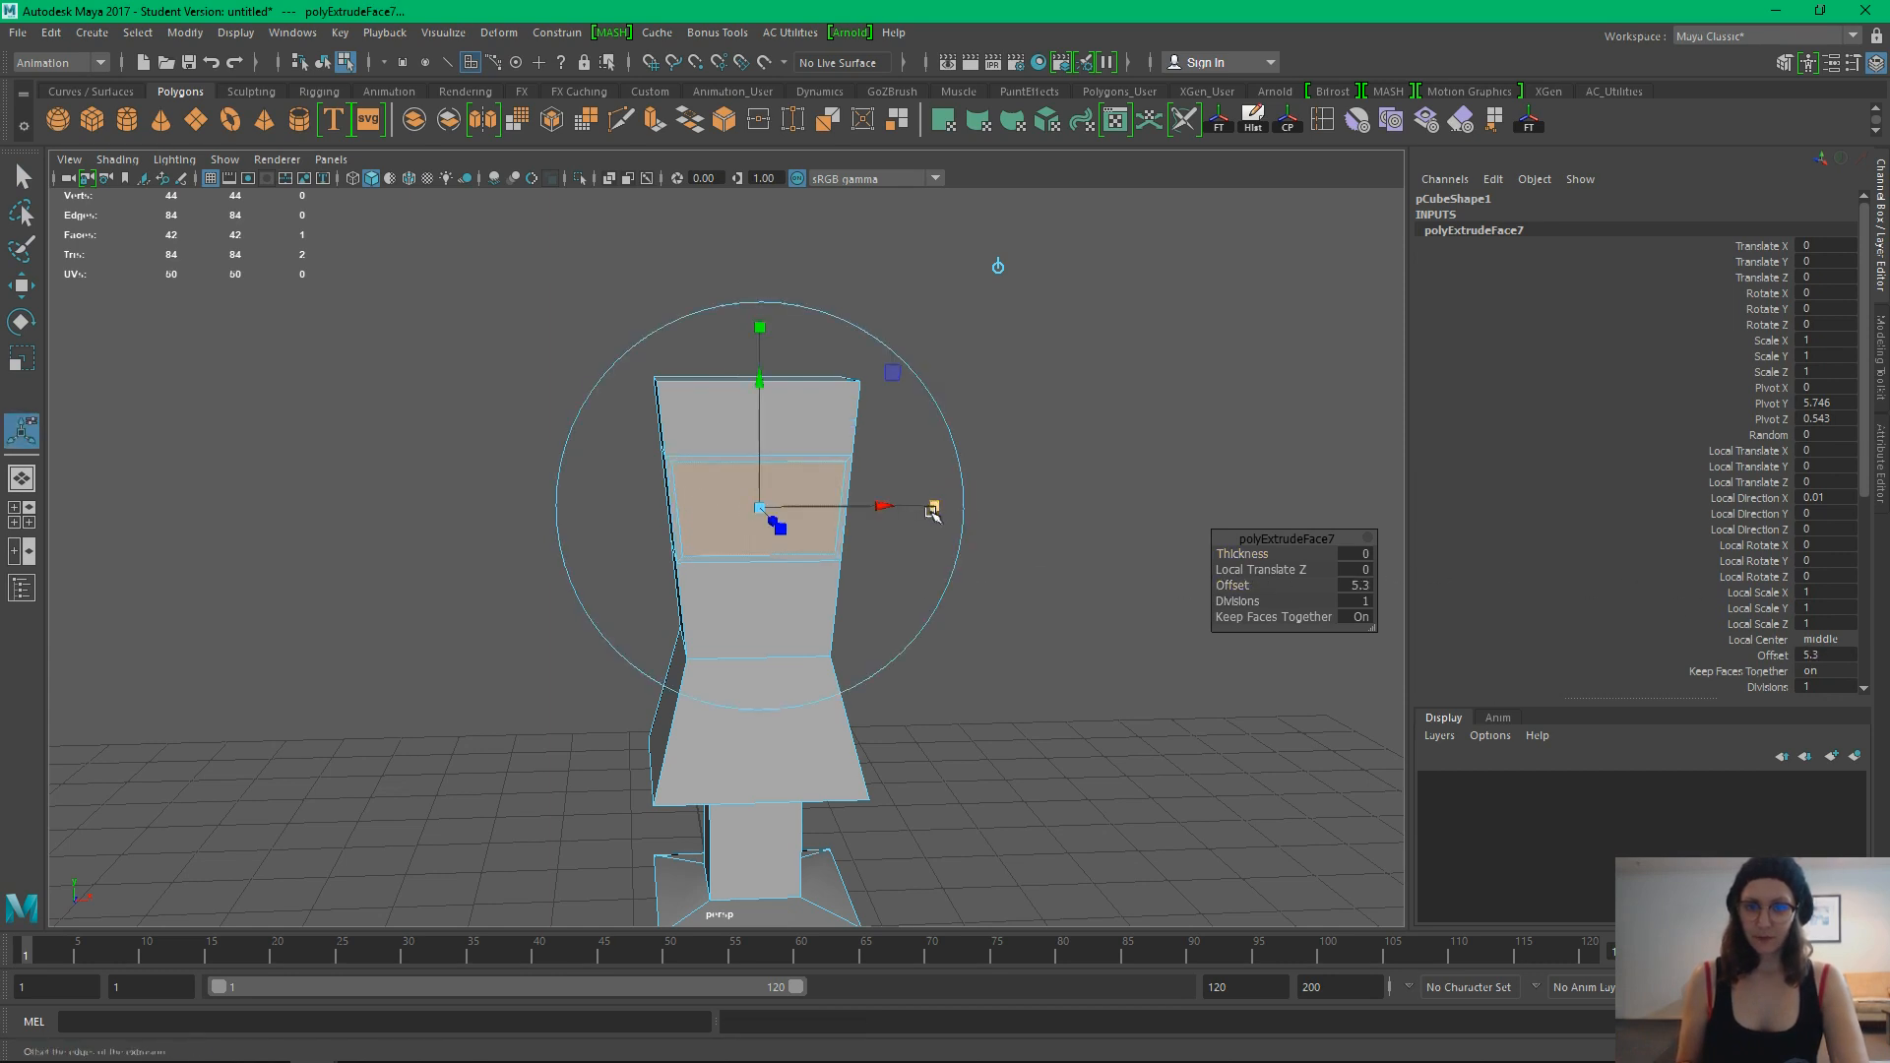
drag(938, 509, 817, 520)
alt+drag(836, 622, 919, 641)
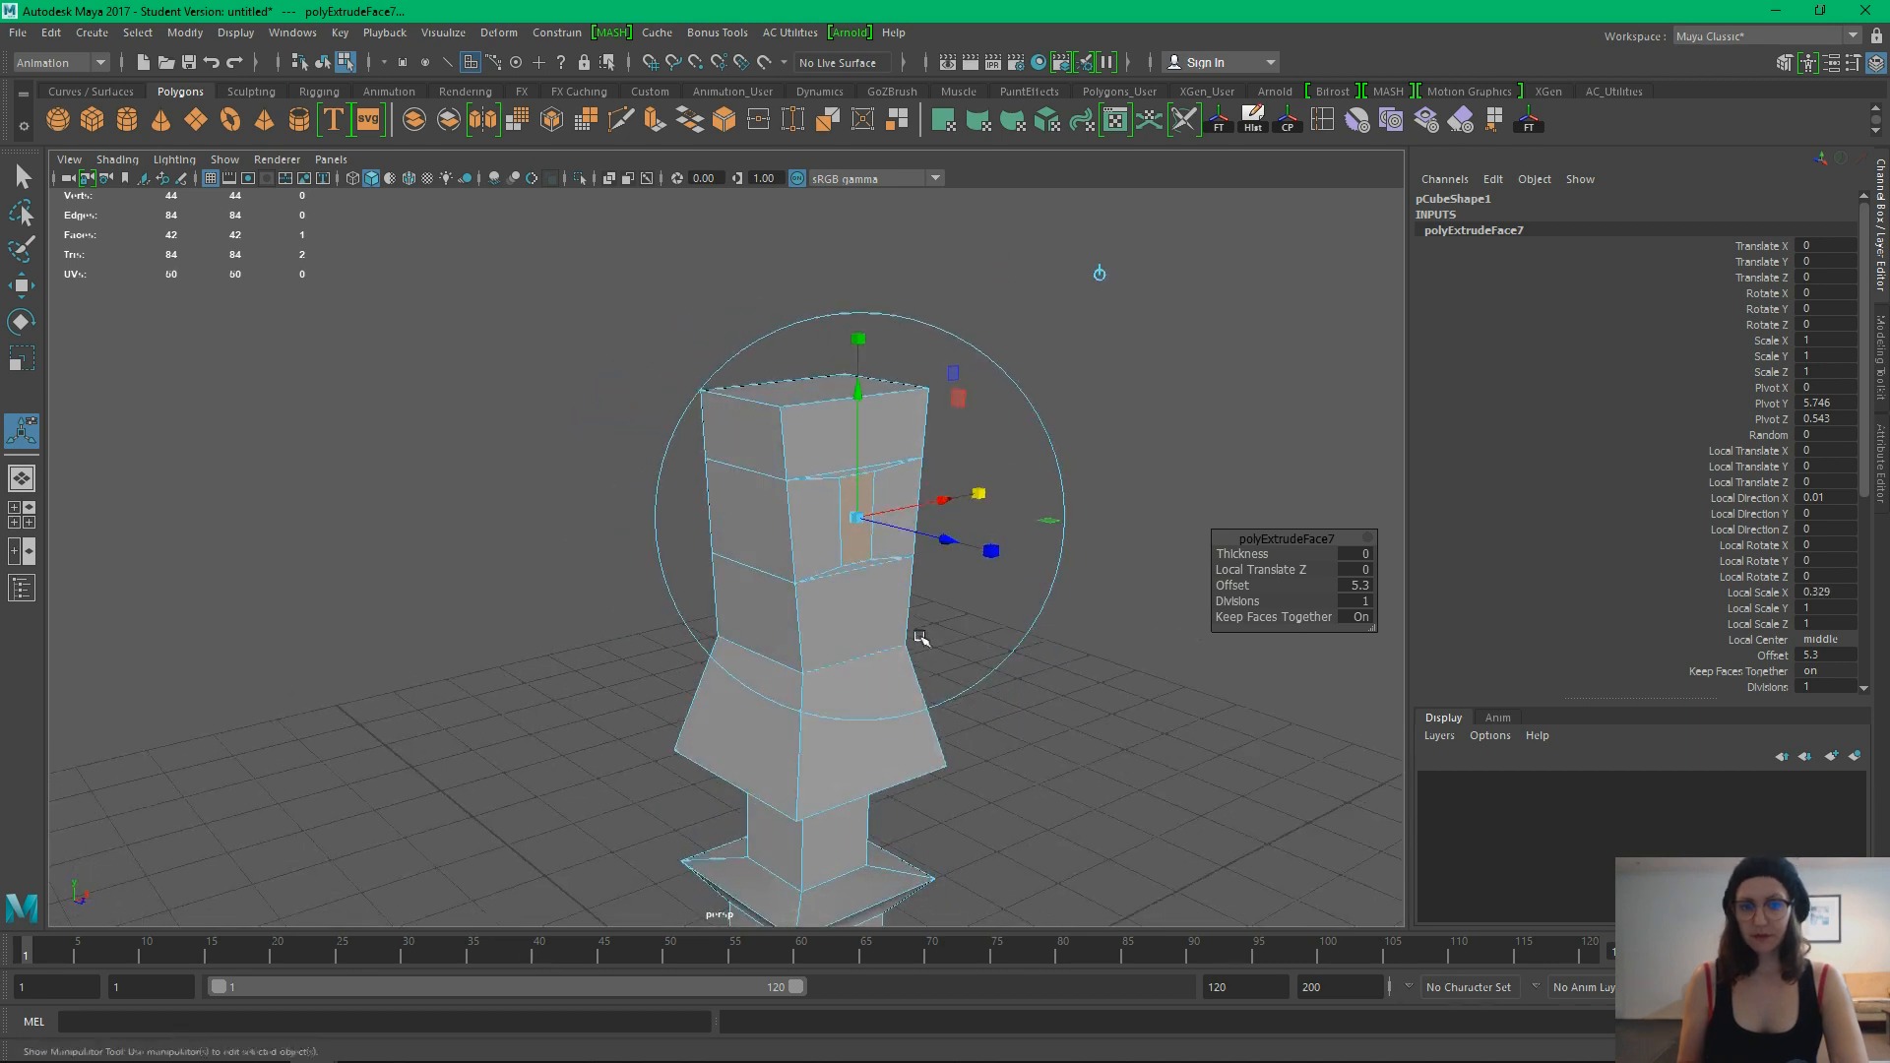
alt+middle_drag(819, 581, 762, 592)
alt+right_drag(762, 592, 807, 716)
alt+drag(788, 596, 818, 629)
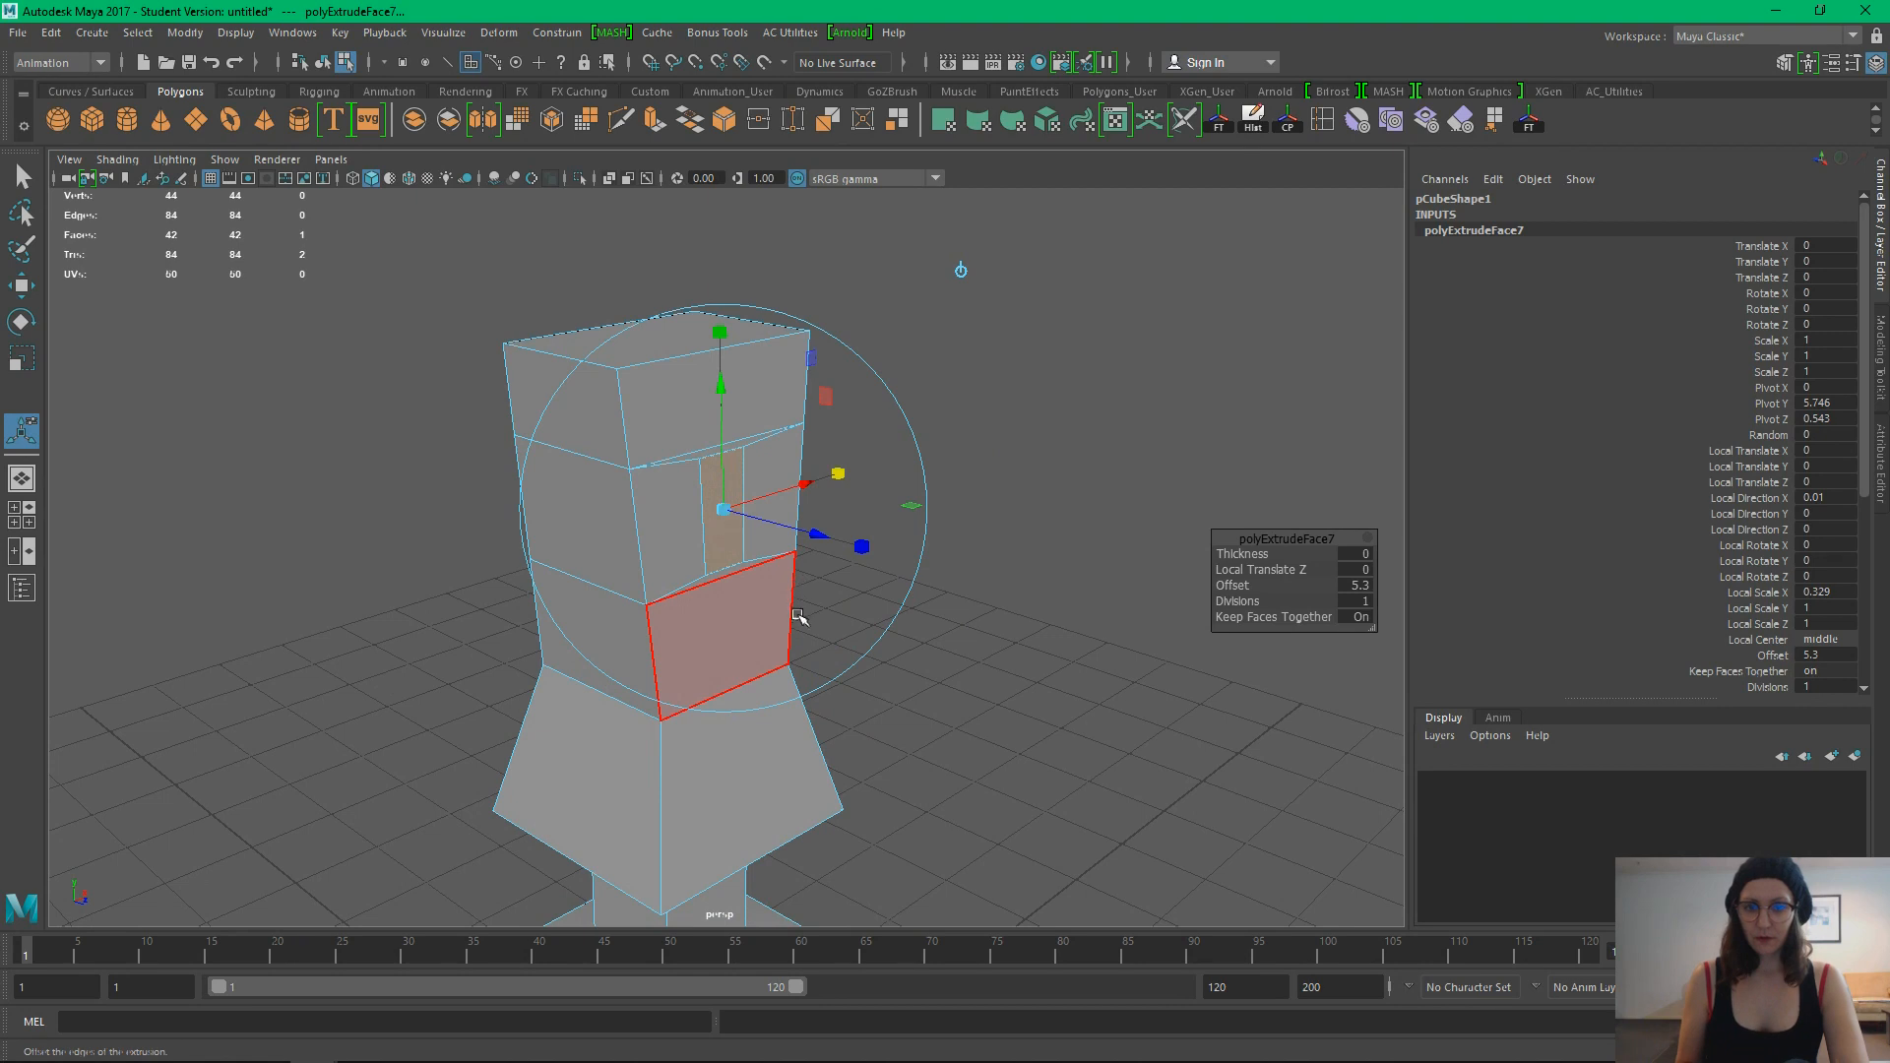
alt+drag(794, 618, 837, 594)
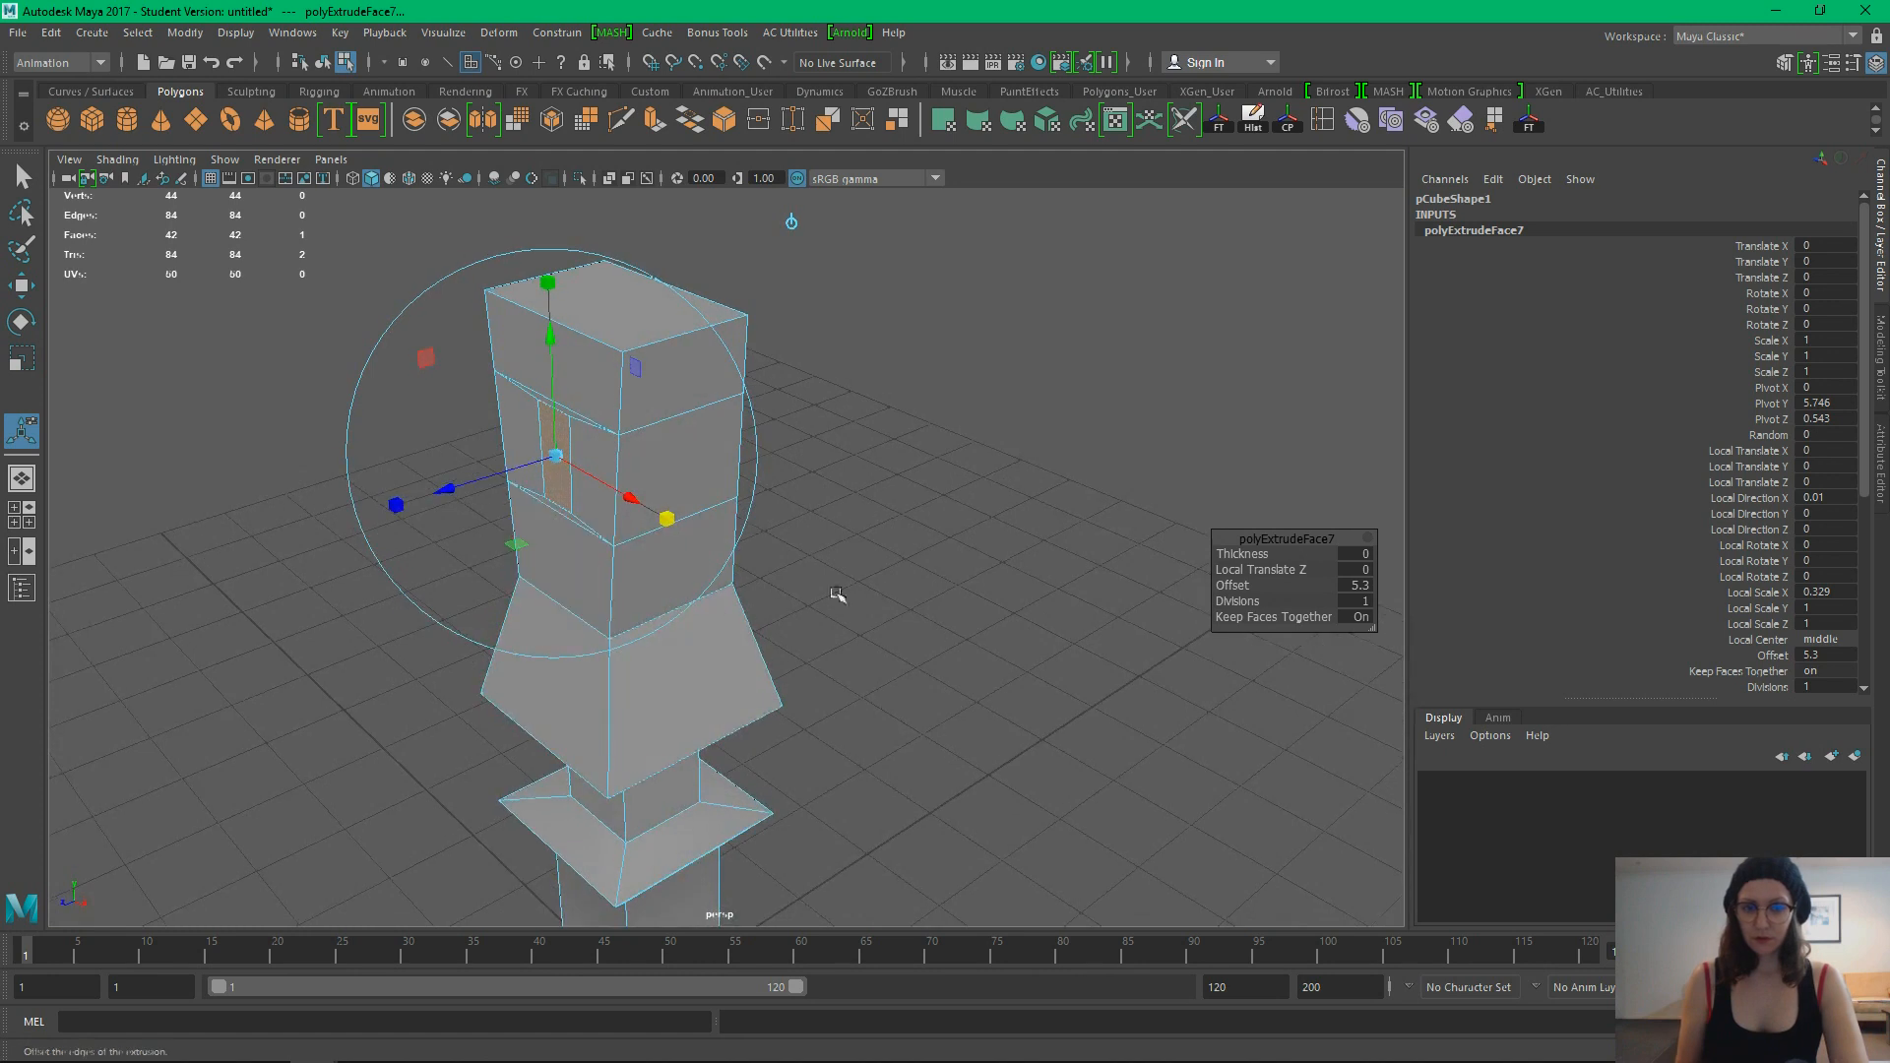
Extrude the narrow central front face outward to form a protruding nose block
click(905, 573)
alt+middle_drag(906, 573, 937, 587)
click(768, 627)
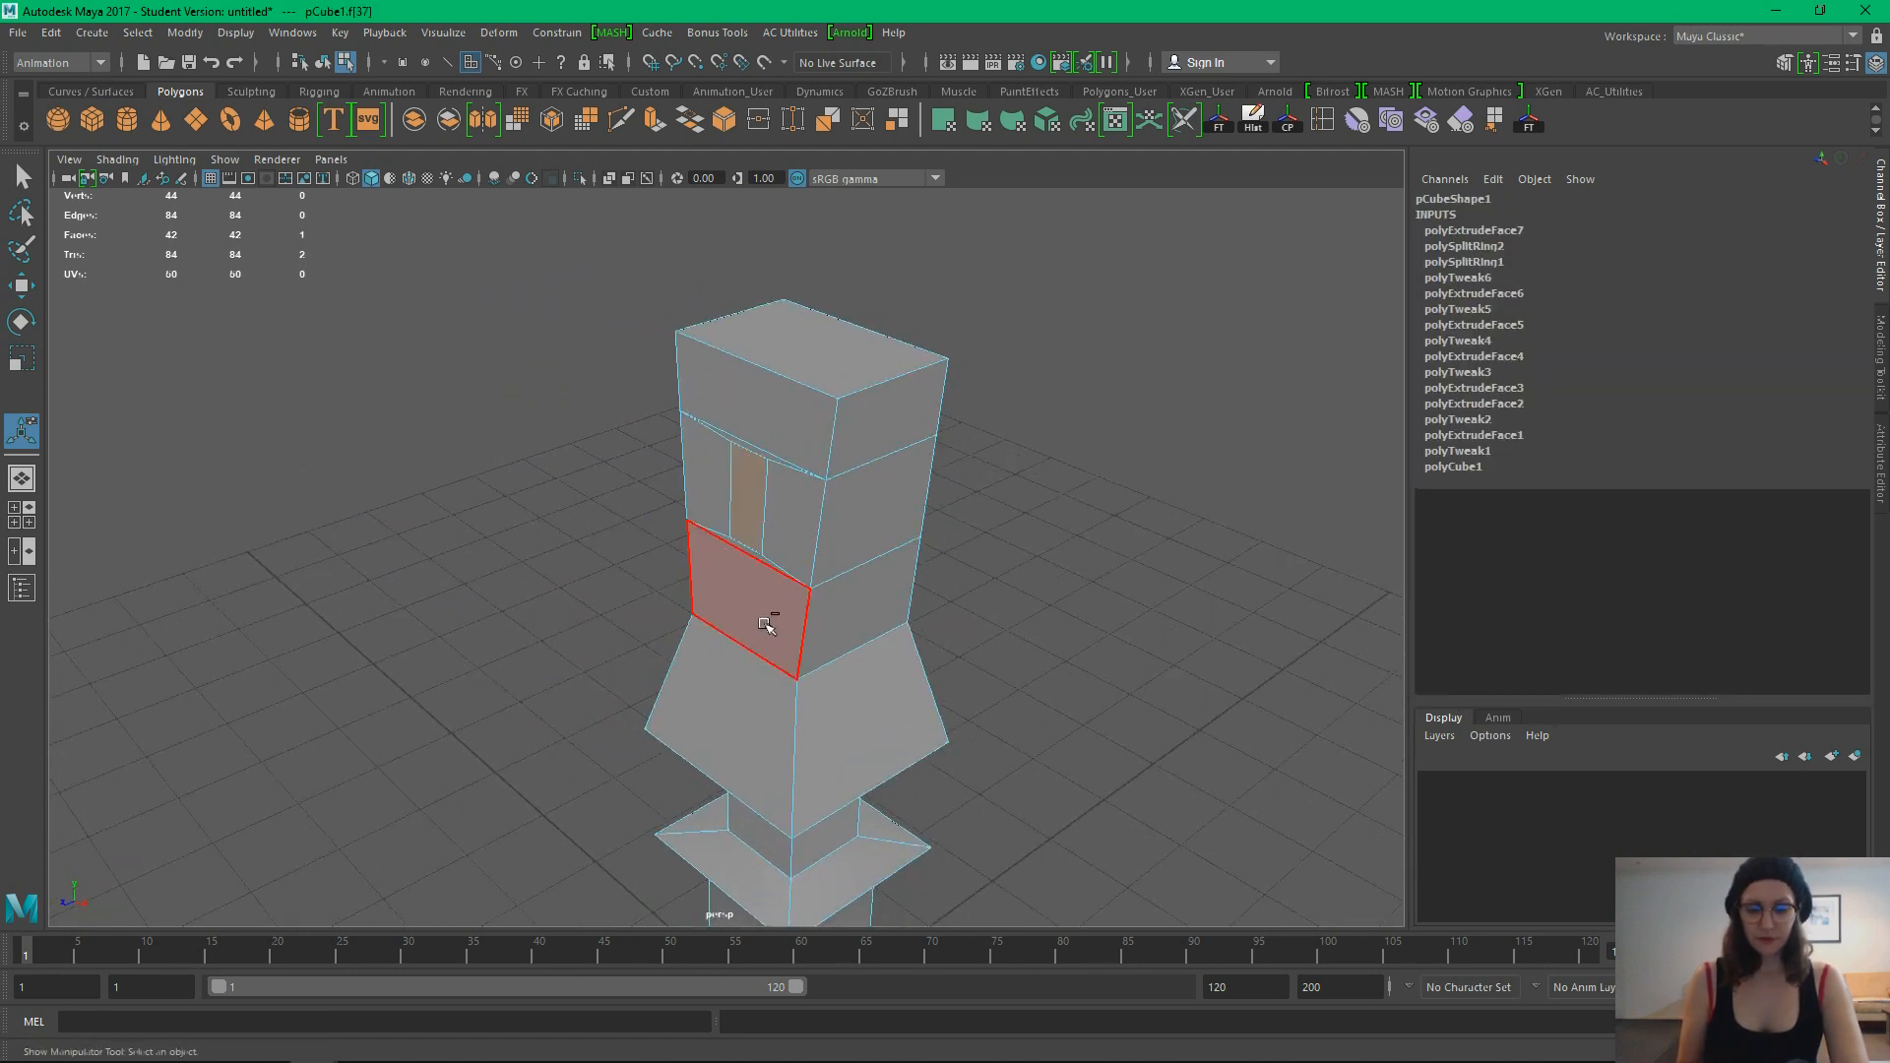
key(ctrl+e)
drag(649, 535, 579, 561)
alt+drag(692, 646, 519, 683)
click(1023, 659)
Merge the nose block's two upper front vertices into the vertices behind them to make a wedge-shaped nose
alt+drag(638, 500, 548, 547)
right_drag(726, 448, 651, 443)
click(789, 121)
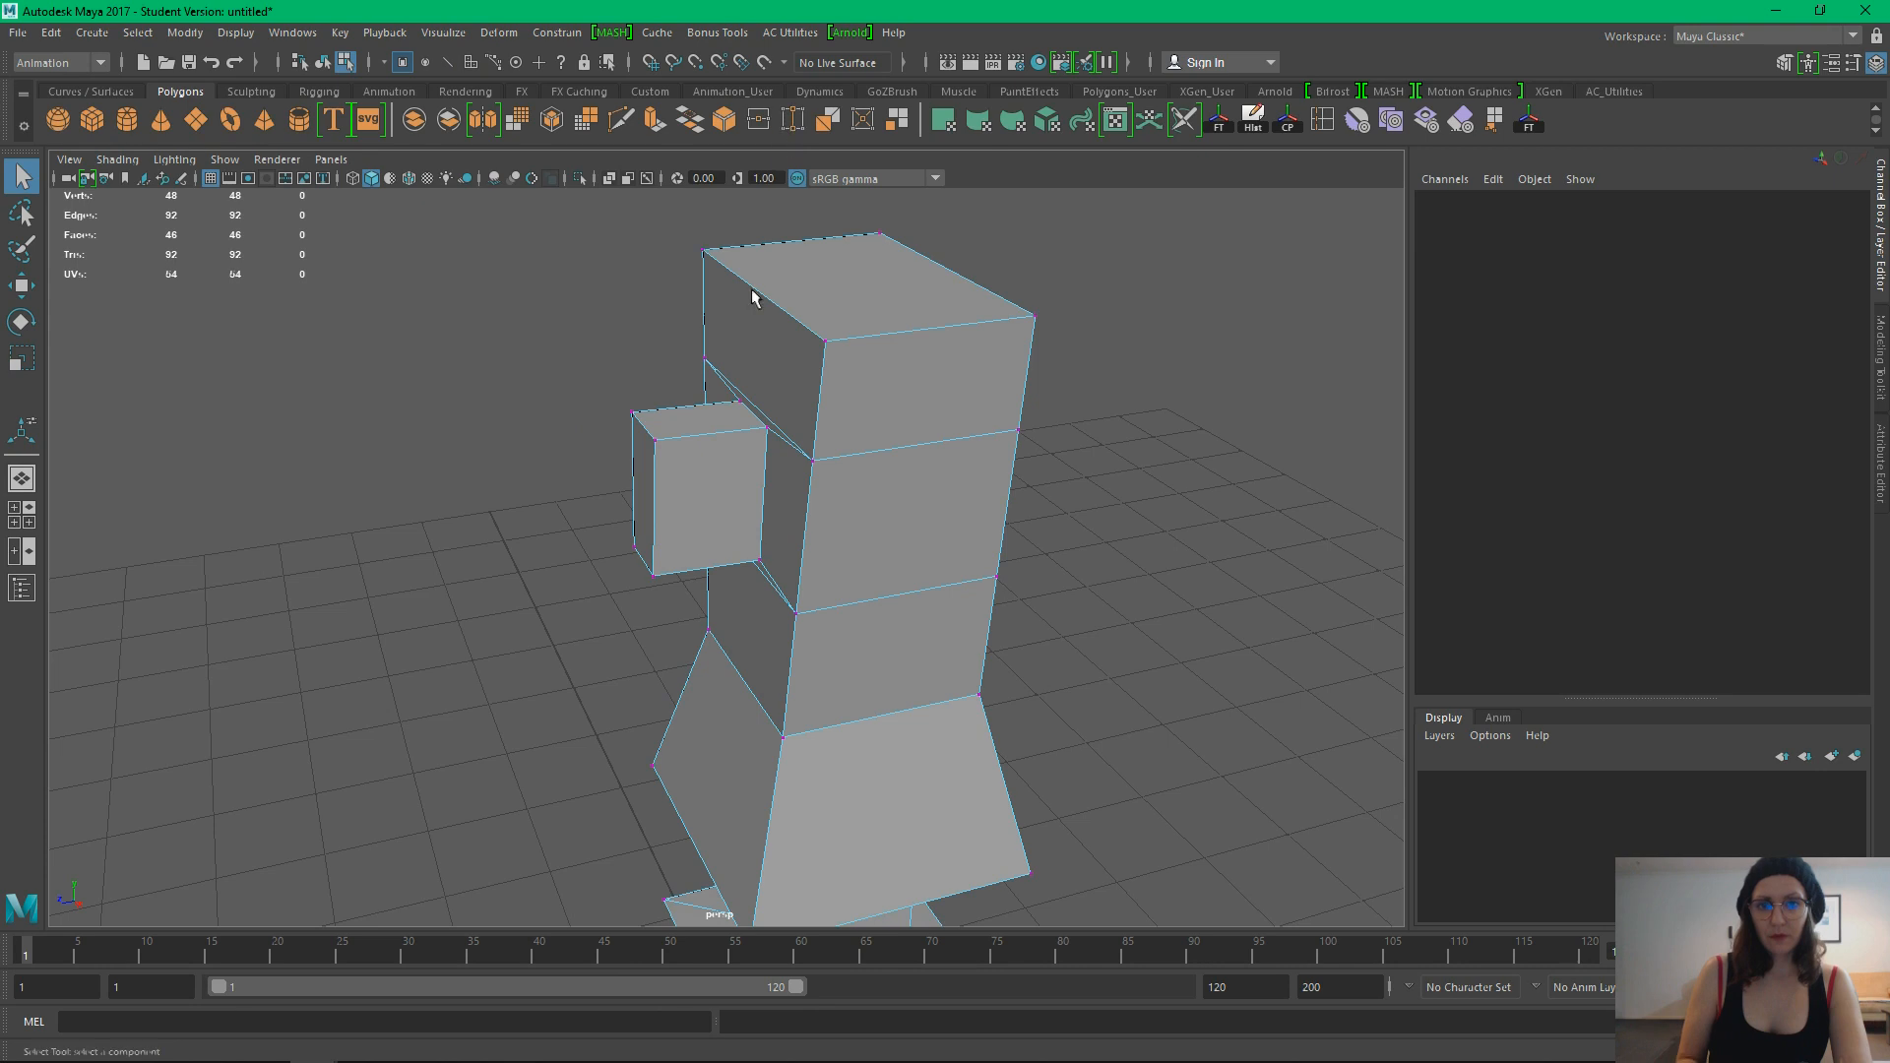
drag(654, 439, 849, 519)
right_drag(747, 426, 679, 428)
key(q)
Scale the nose's two top vertices closer together and spread its two lower back vertices wider apart
click(709, 398)
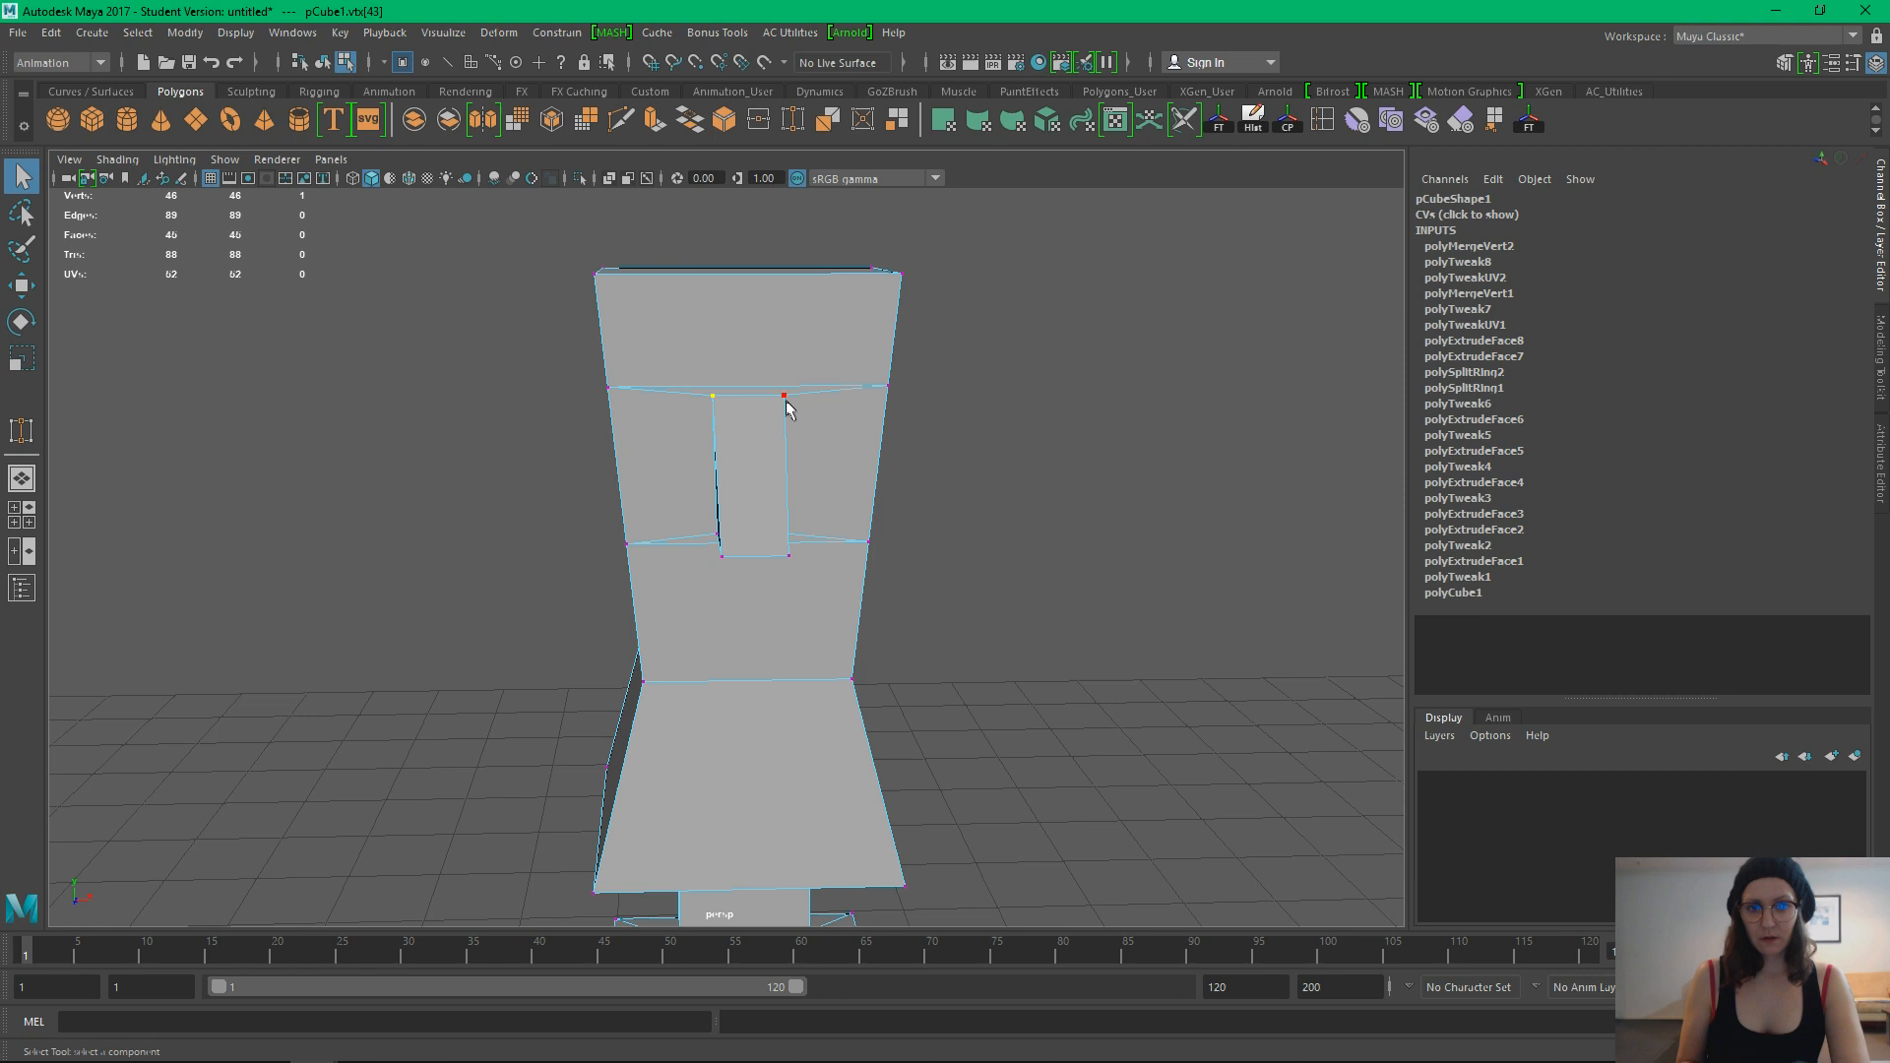
key(e)
key(r)
drag(918, 392, 903, 486)
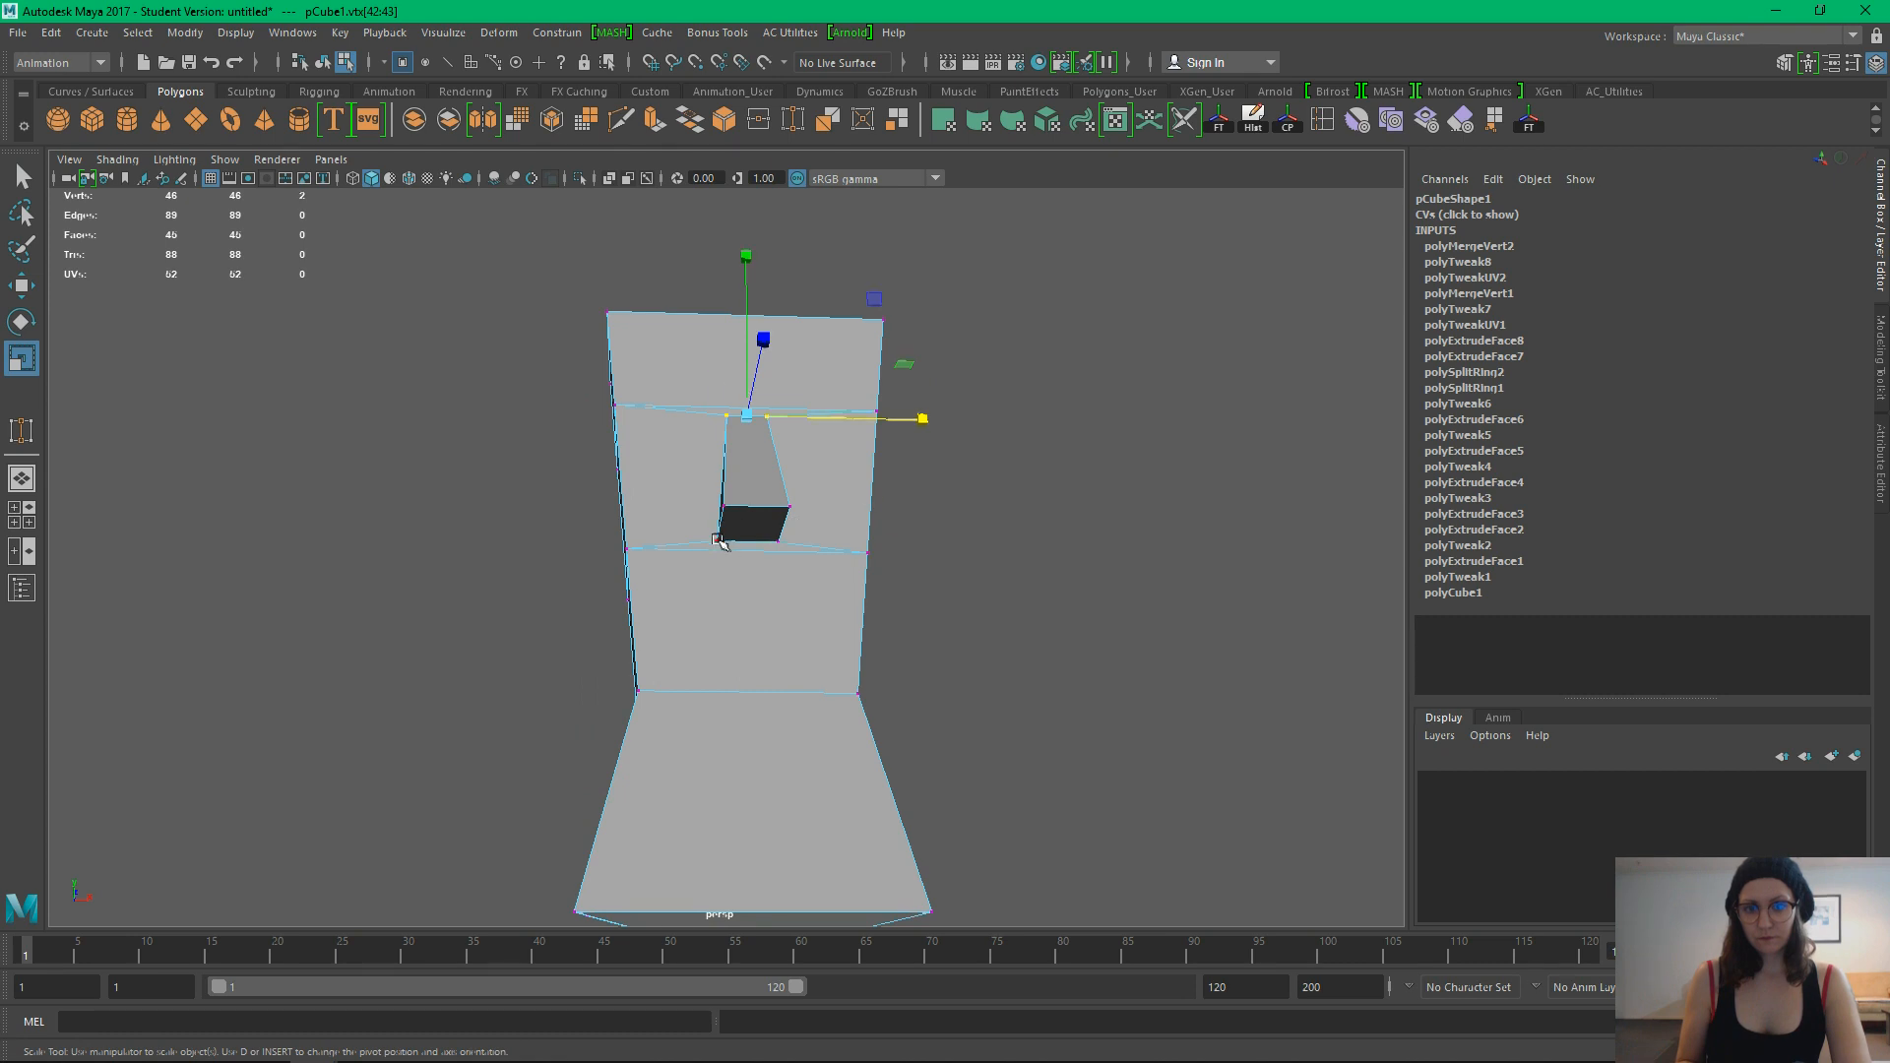
key(q)
key(r)
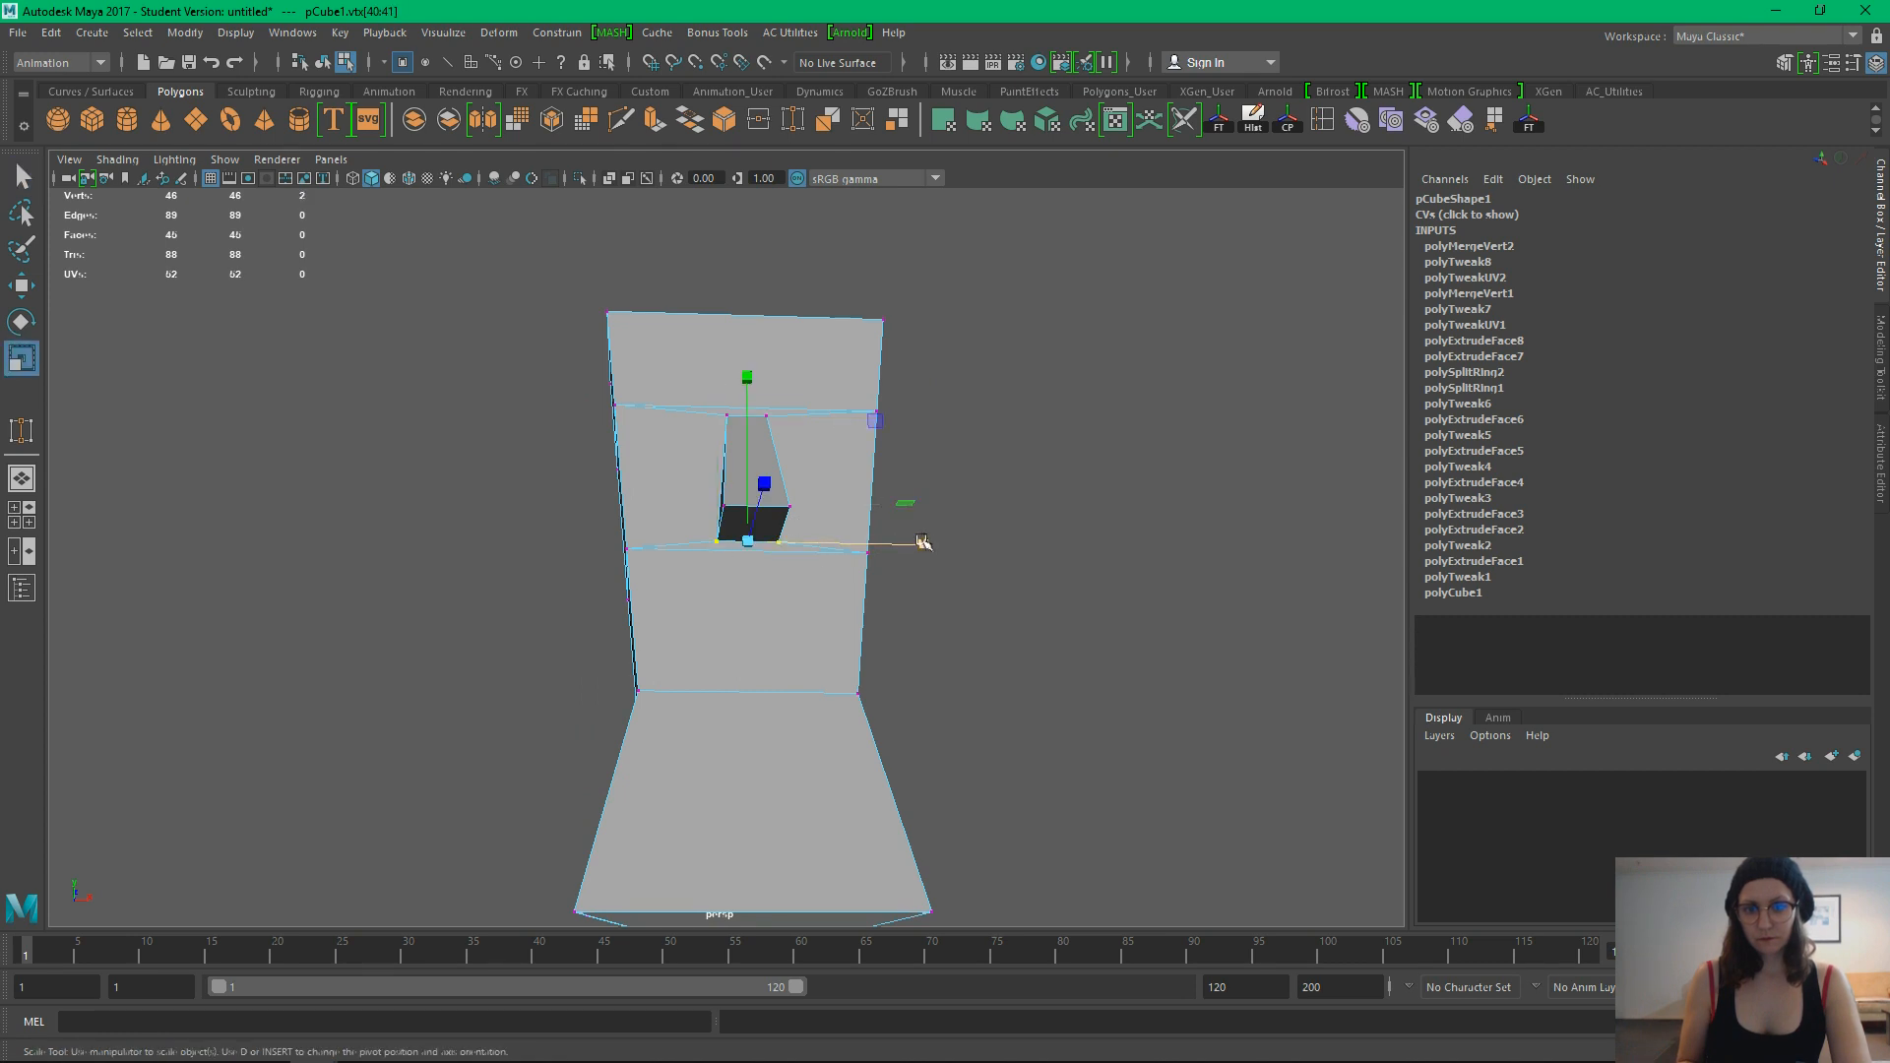
alt+drag(954, 548, 1043, 604)
click(1063, 594)
Reposition the two front vertices of the nose tip at a height of about 5.5 m
key(w)
drag(784, 504, 823, 443)
drag(901, 506, 748, 553)
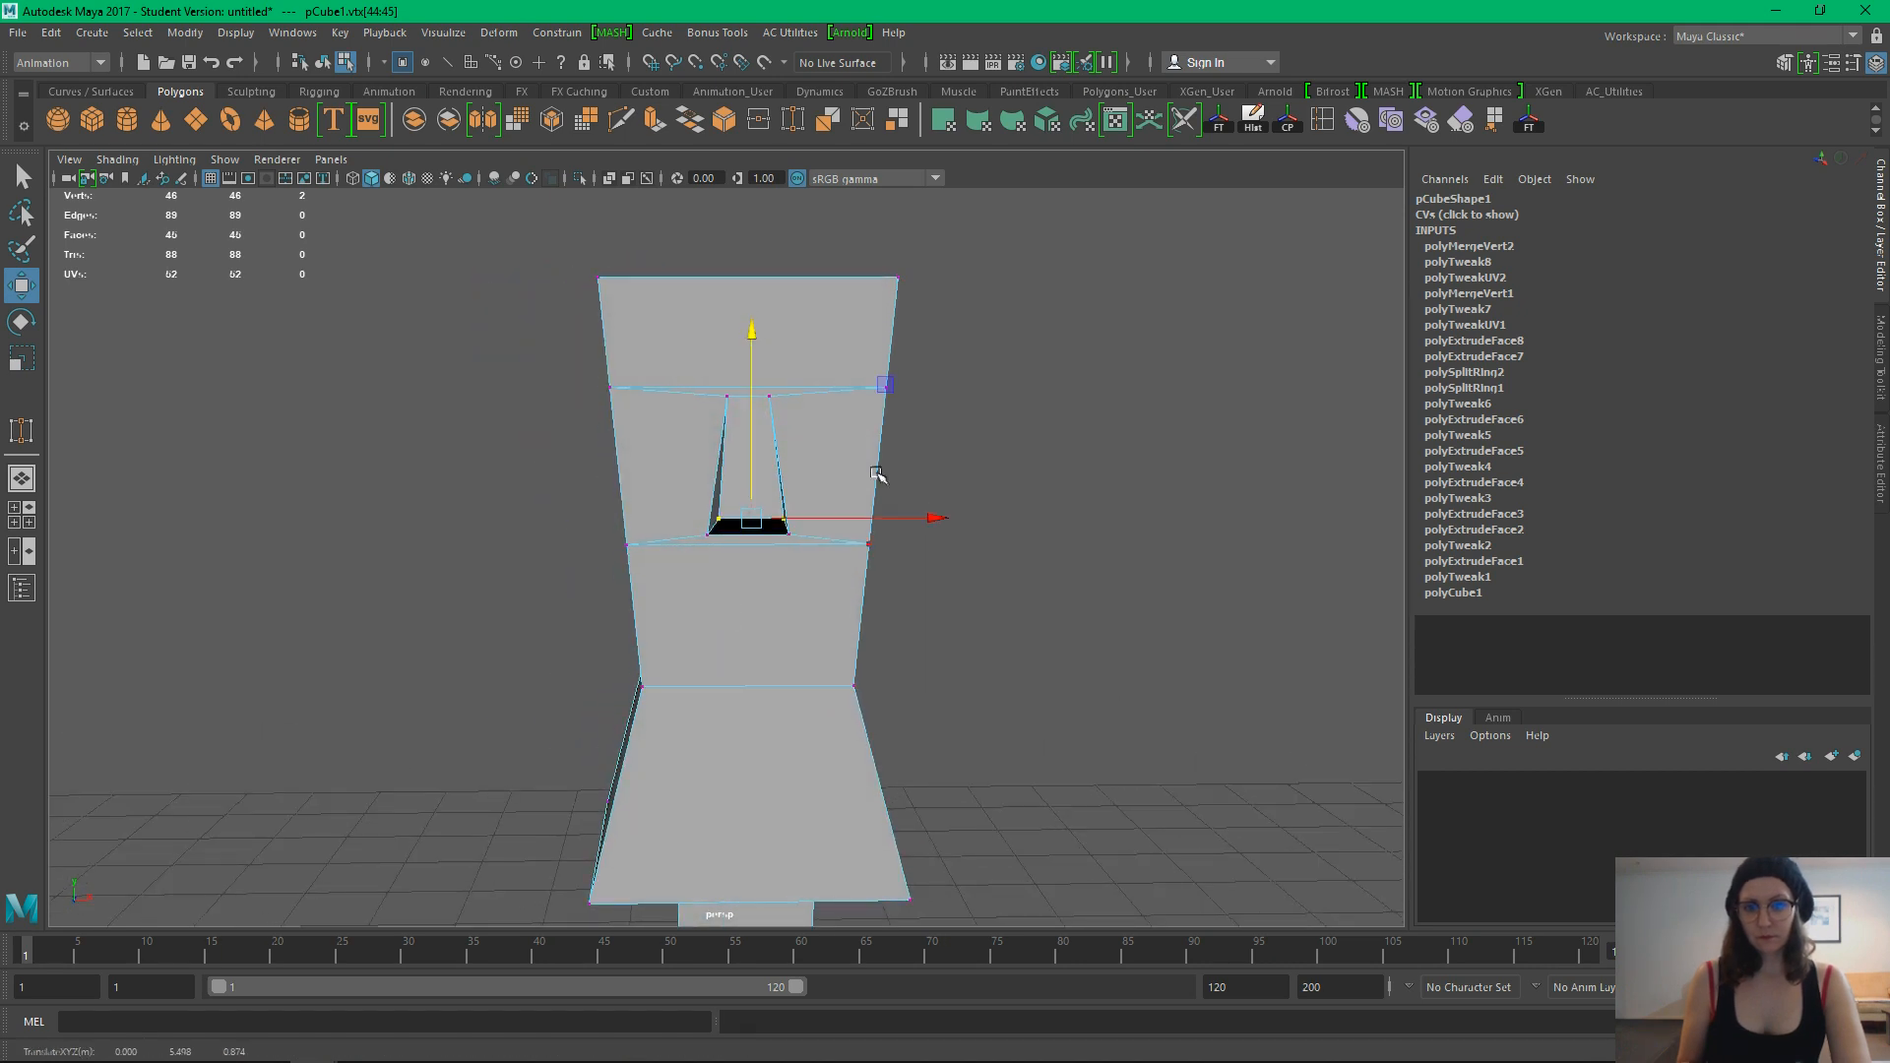
click(1045, 480)
alt+drag(1034, 485, 935, 491)
Narrow the top of the nose by scaling its two top vertices to about 0.93 in X
click(729, 395)
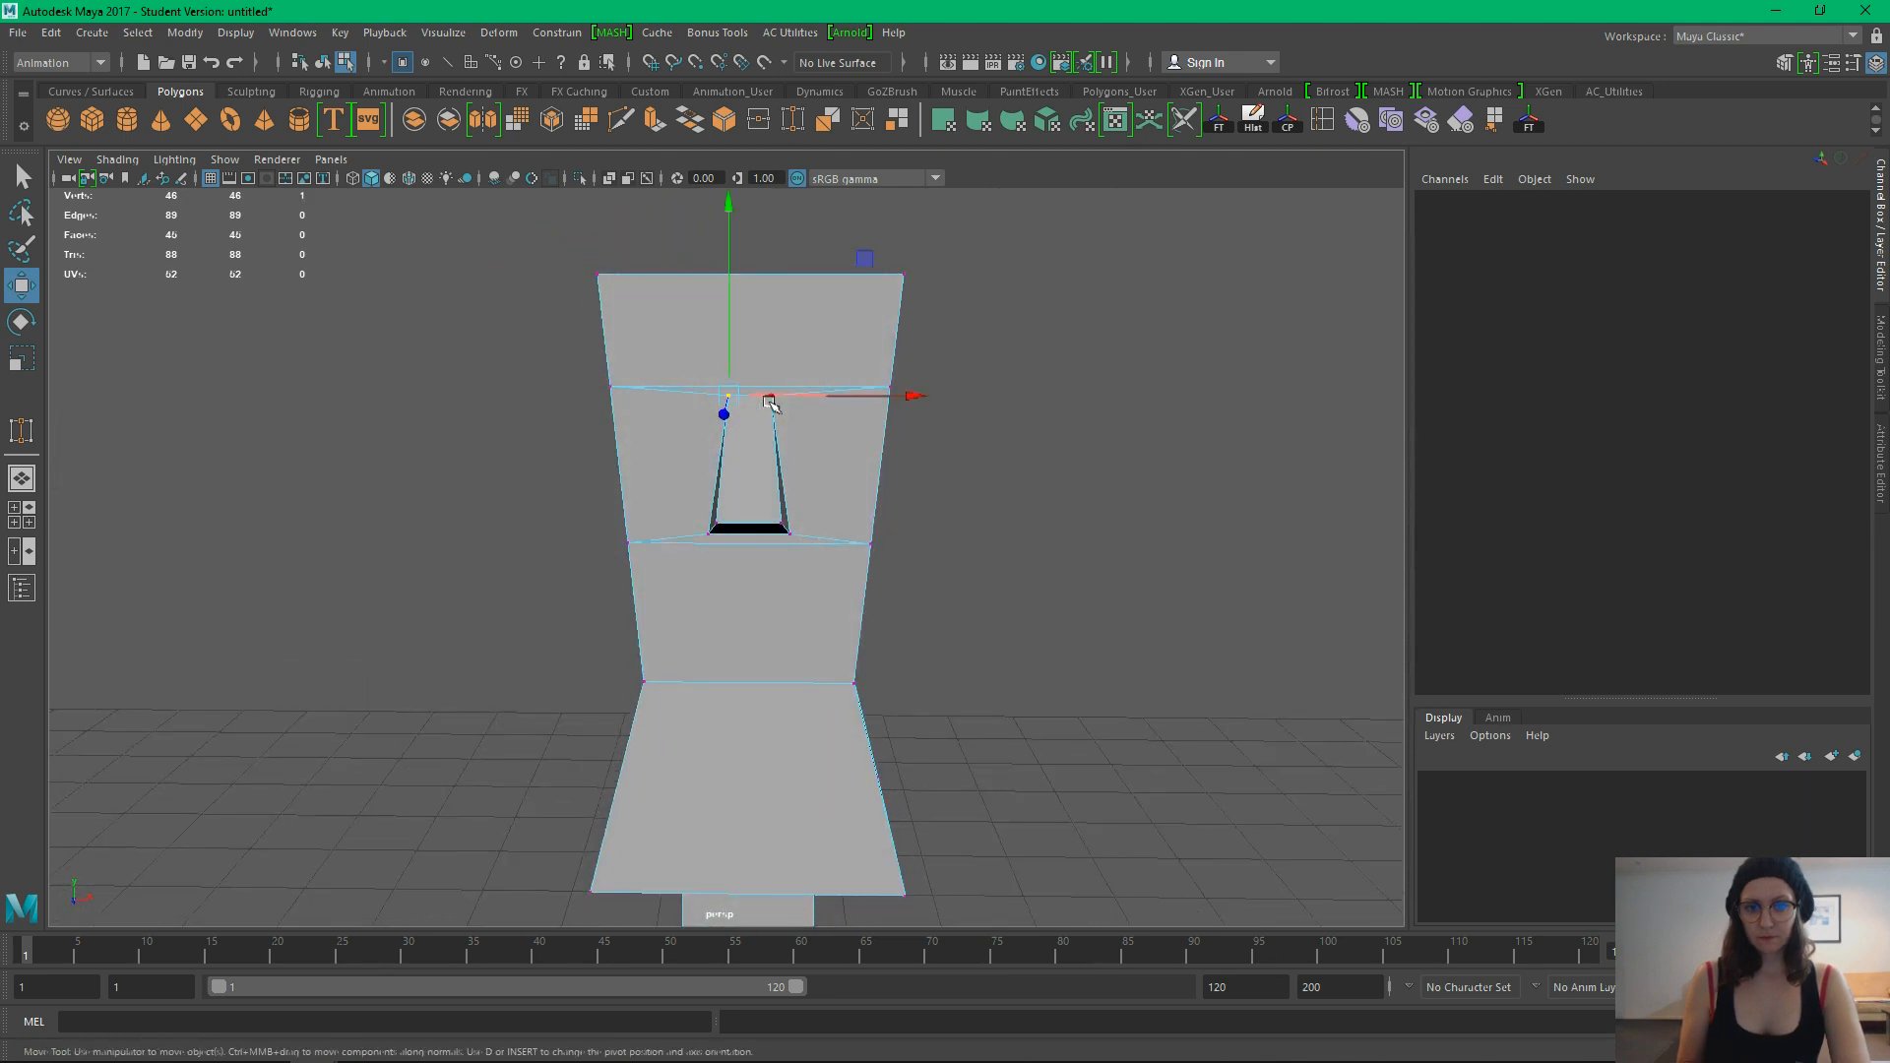
shift+click(770, 397)
key(q)
shift+click(772, 399)
key(r)
drag(927, 396, 916, 397)
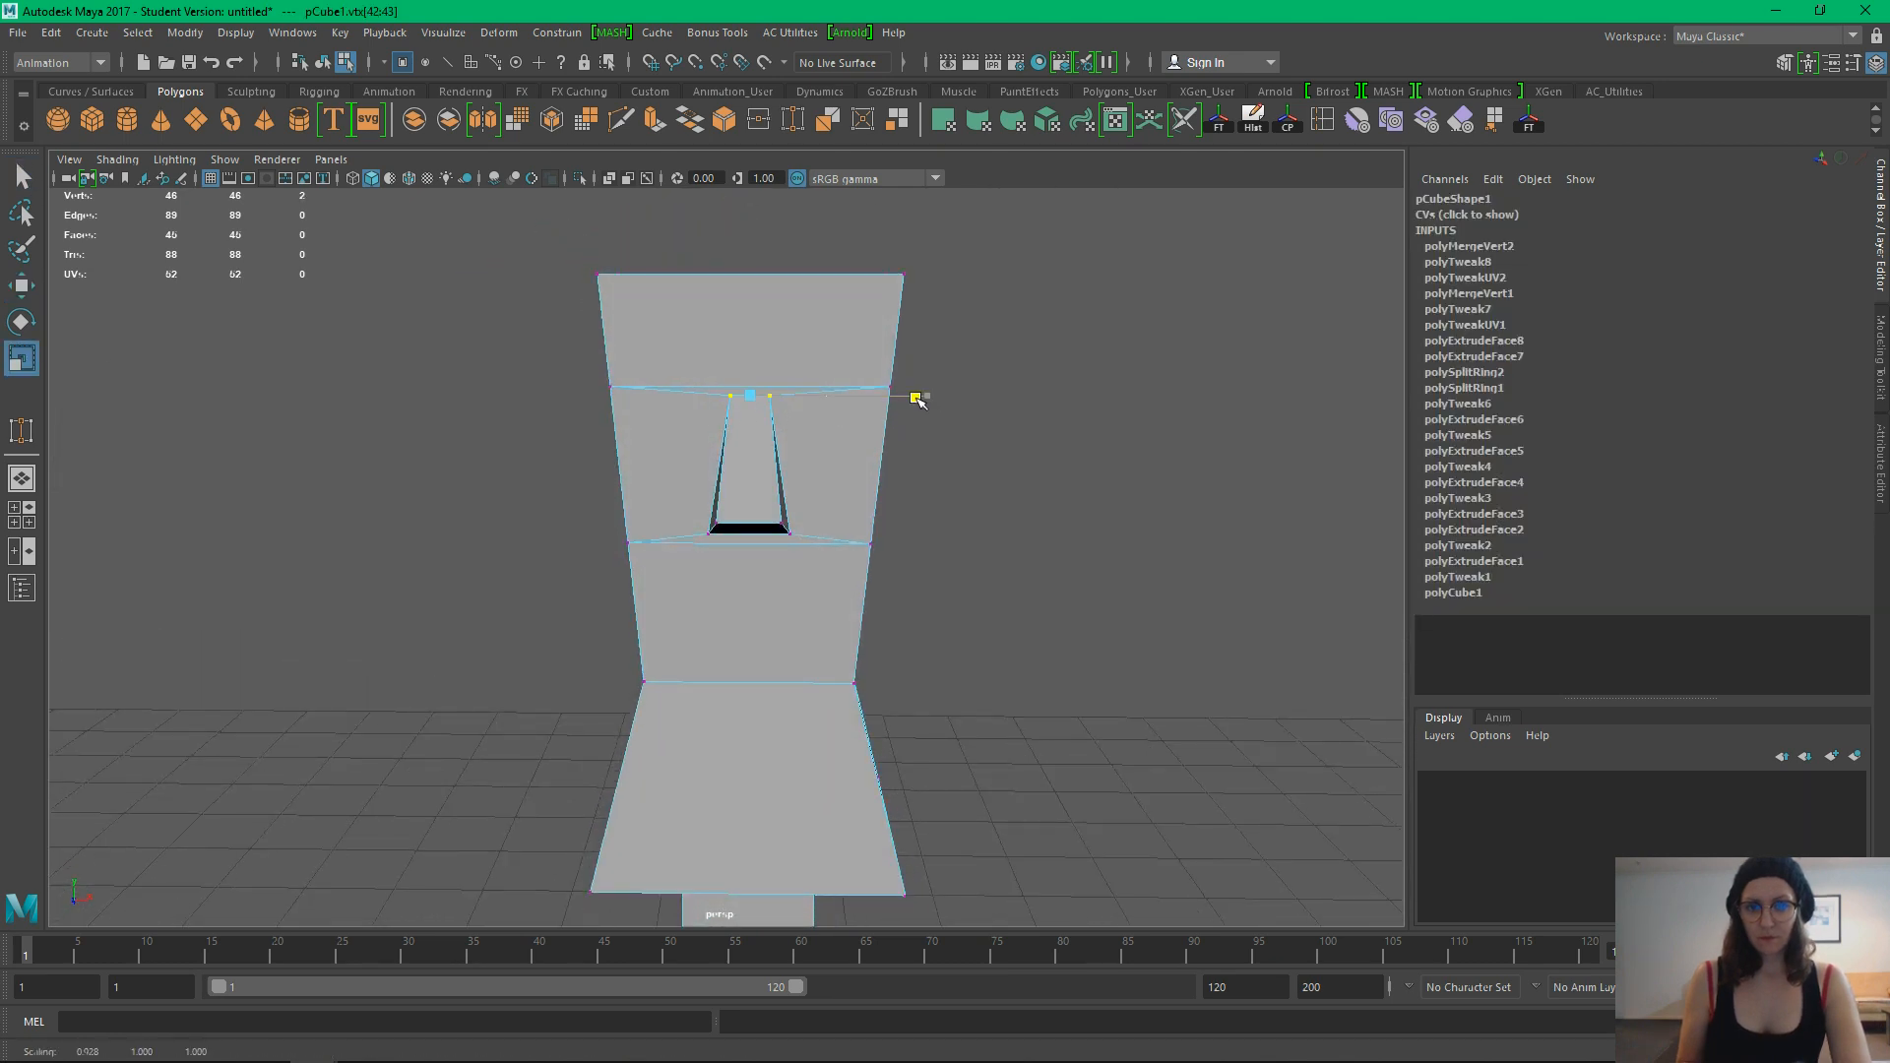
click(996, 505)
Extrude the two front faces beside the nose inward with an offset of 16.67 to create eye faces
alt+middle_drag(921, 502, 949, 341)
alt+drag(884, 440, 856, 478)
right_drag(874, 477, 877, 529)
alt+middle_drag(1006, 504, 991, 487)
click(855, 489)
shift+click(689, 455)
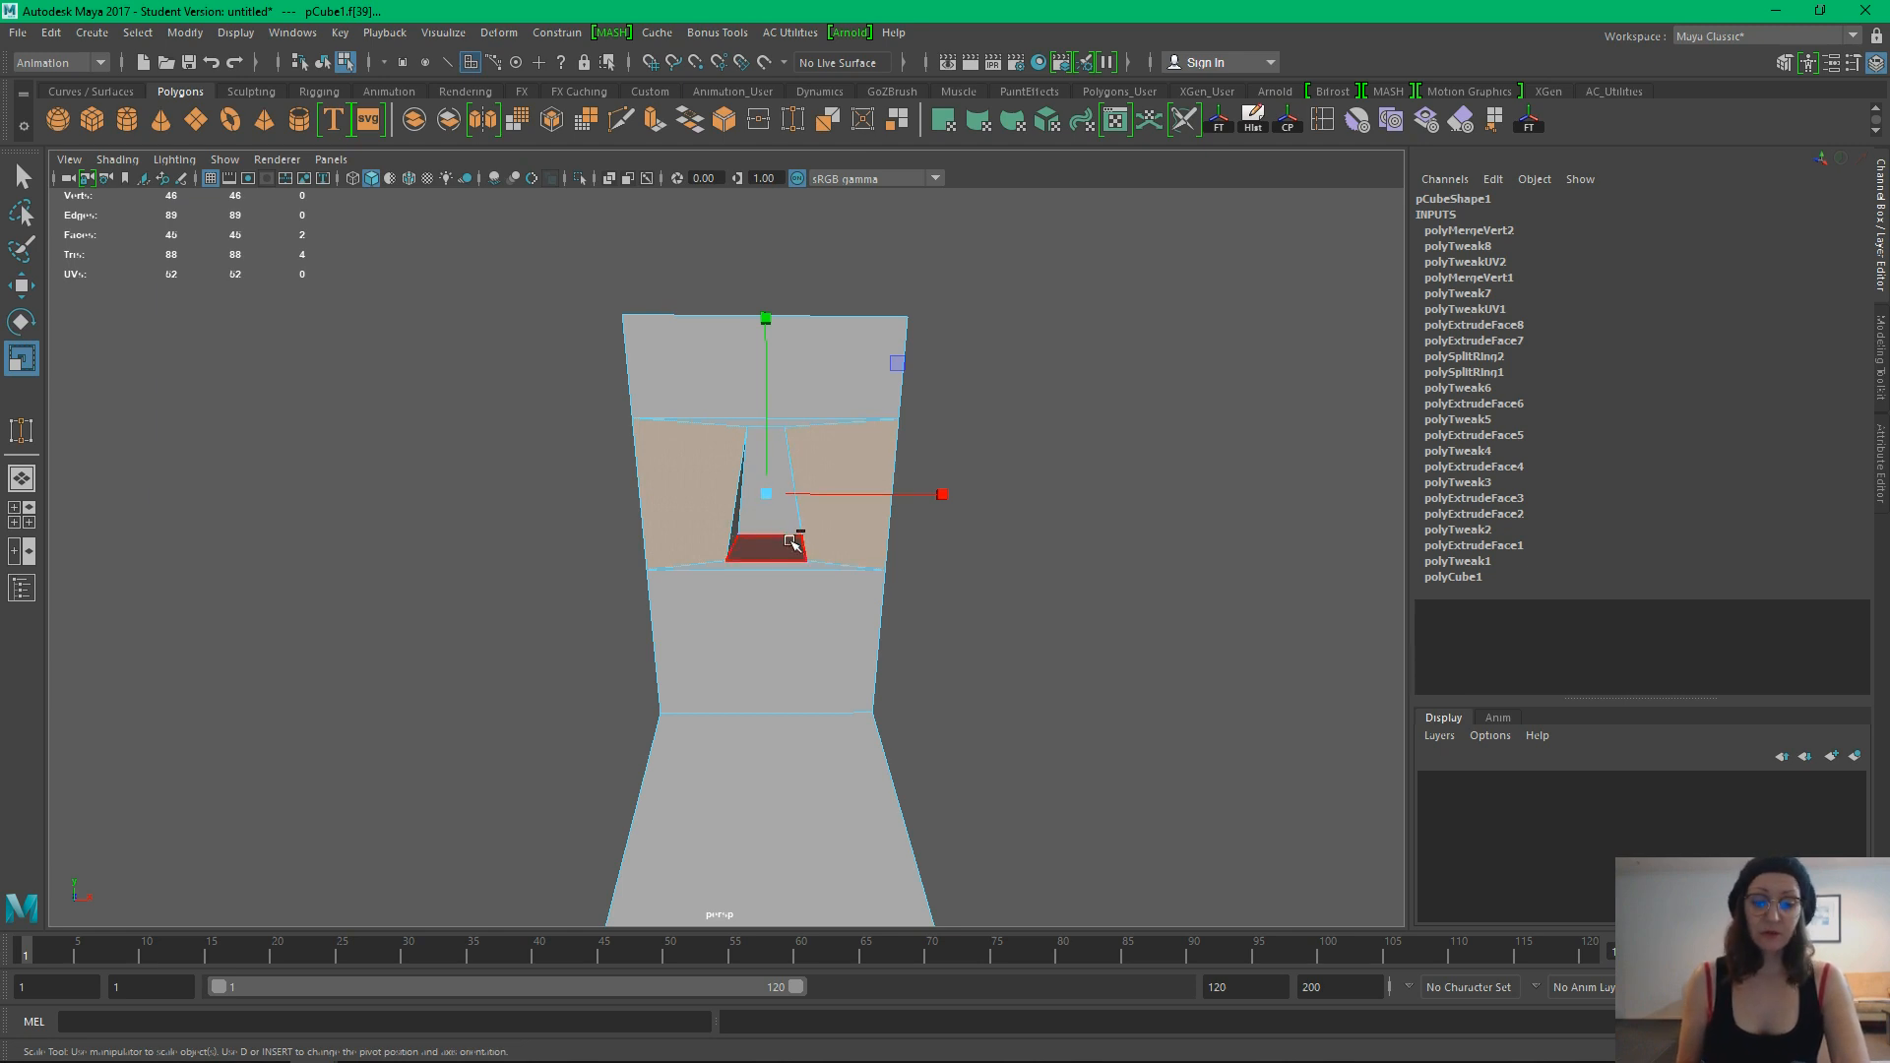
key(ctrl+e)
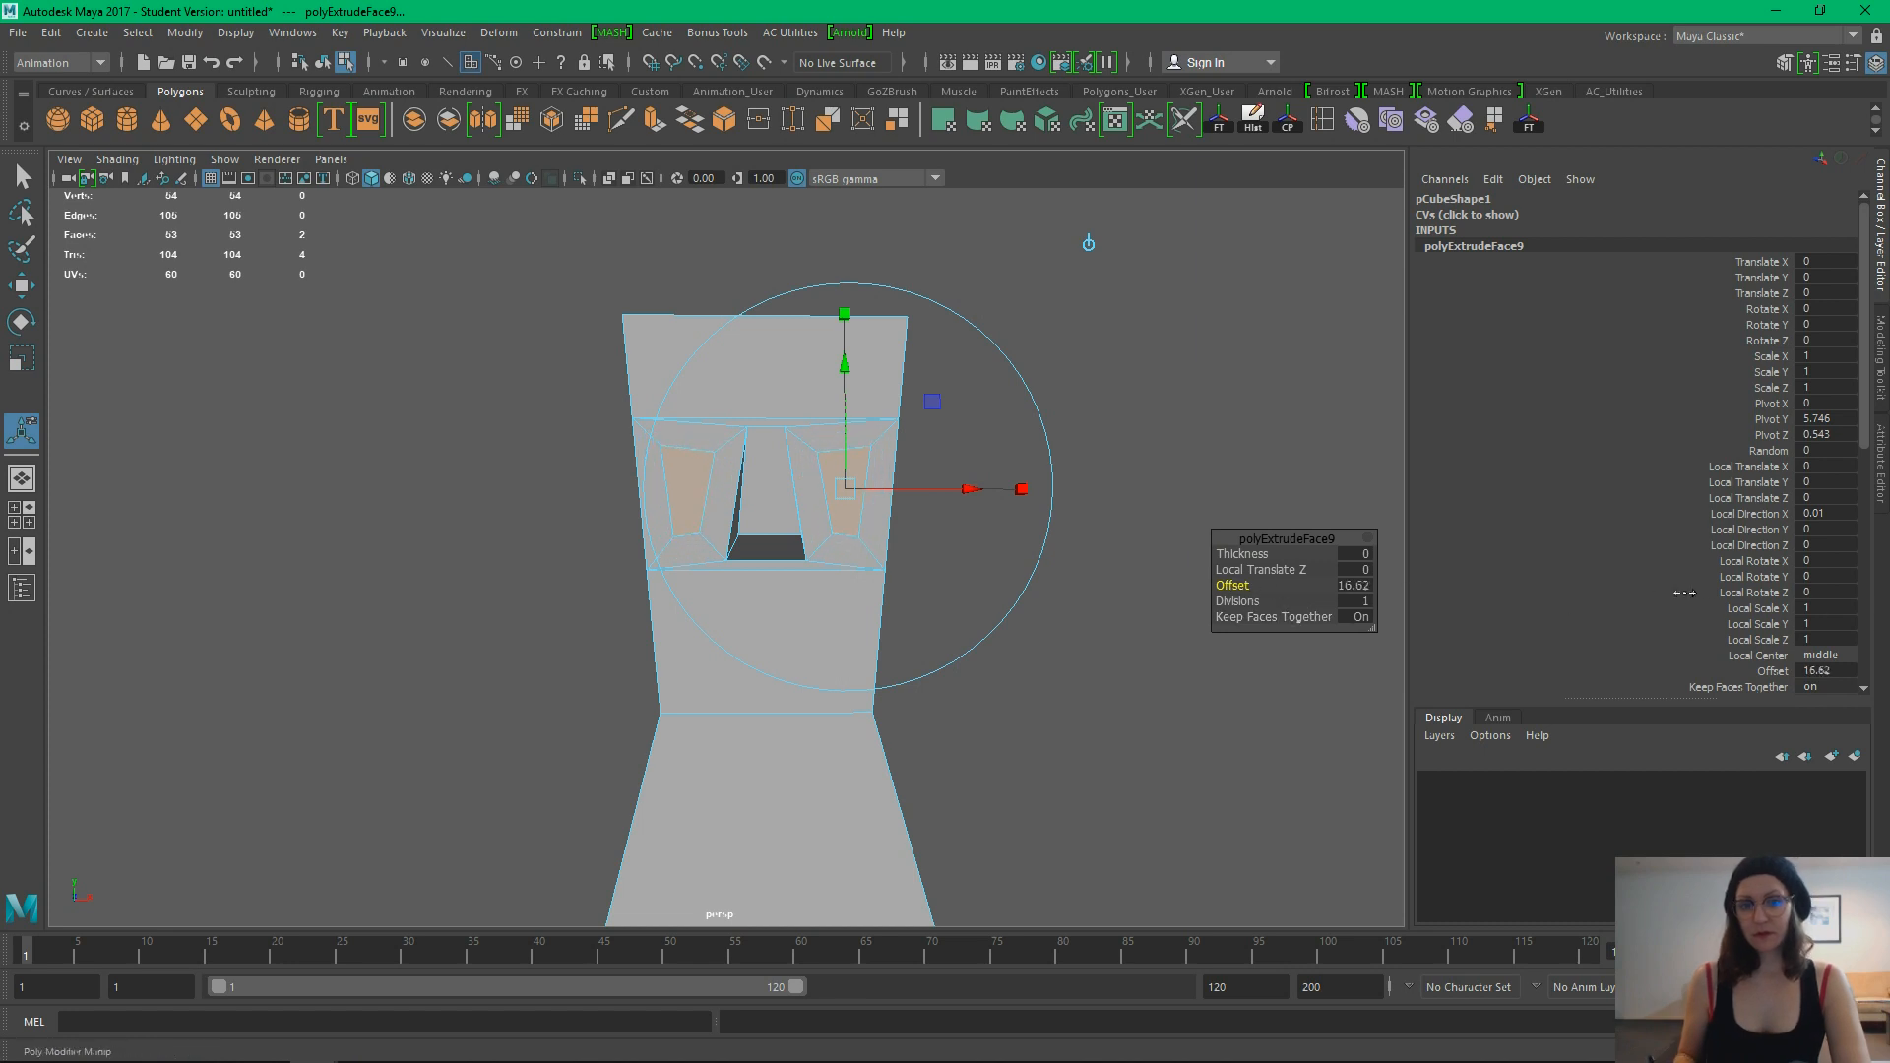
Raise the inset eye faces about 0.137 in local Y and flatten them to a local Y scale of about 0.57
alt+drag(1146, 529, 1000, 590)
drag(865, 315, 1025, 419)
drag(782, 360, 923, 453)
drag(844, 268, 844, 240)
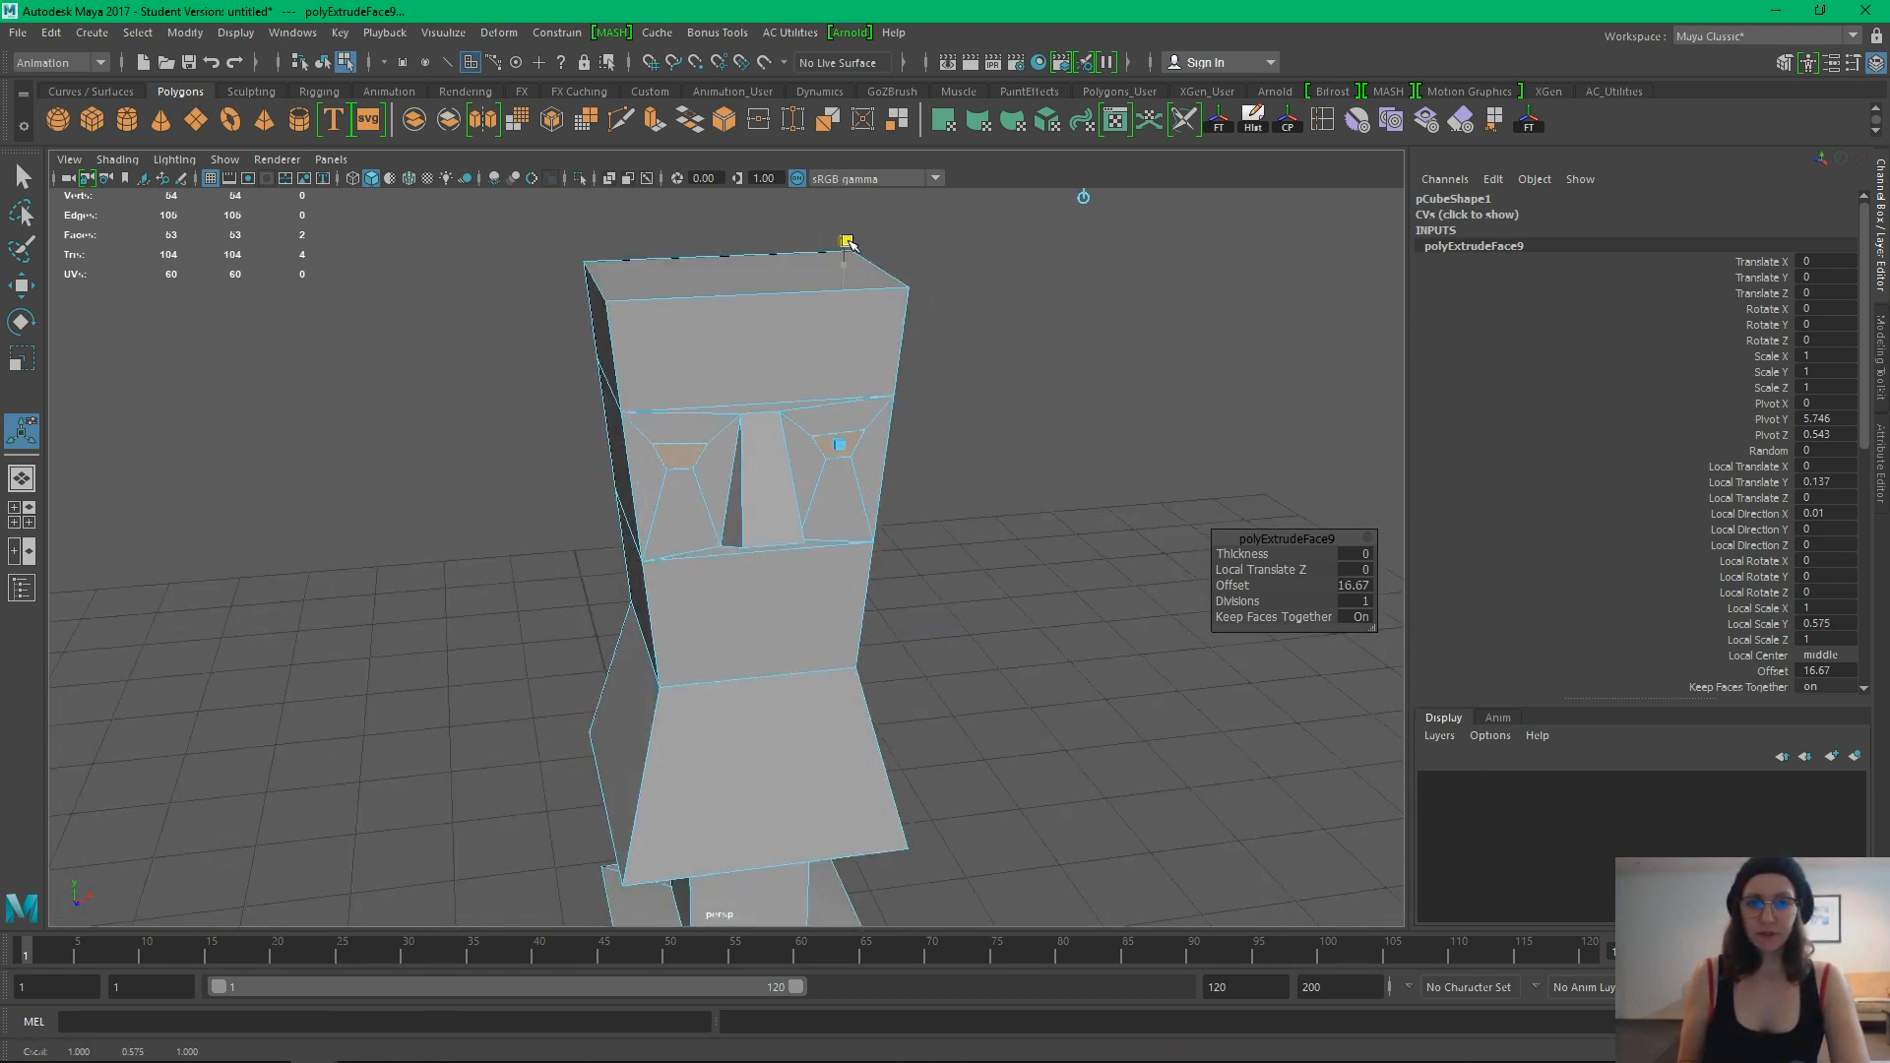
alt+drag(949, 498, 940, 557)
Level the two inner upper eye vertices with the outer eye corners in the front view, at about 5.98 m high
key(space)
alt+middle_drag(913, 443, 952, 735)
alt+right_drag(1004, 650, 1242, 612)
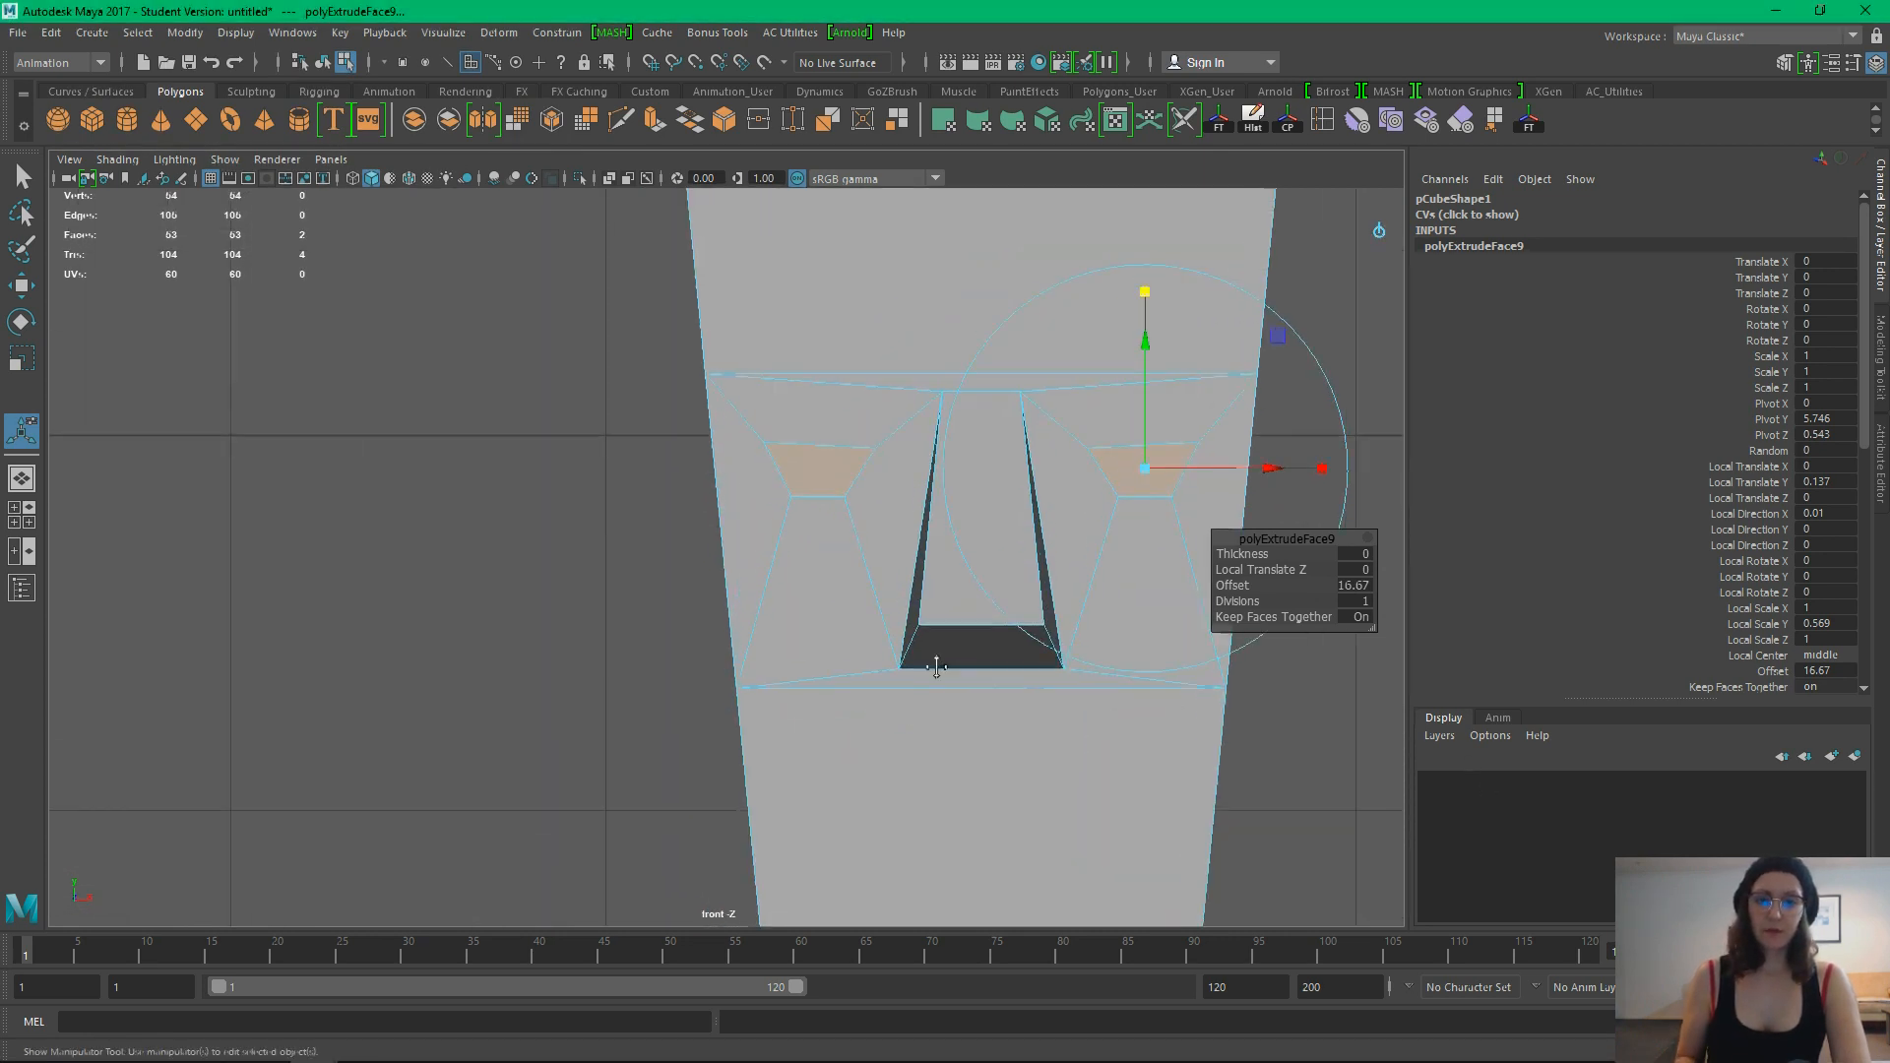
alt+middle_drag(936, 667, 671, 650)
key(q)
click(1150, 430)
right_drag(880, 435, 783, 435)
click(611, 433)
shift+click(813, 443)
key(w)
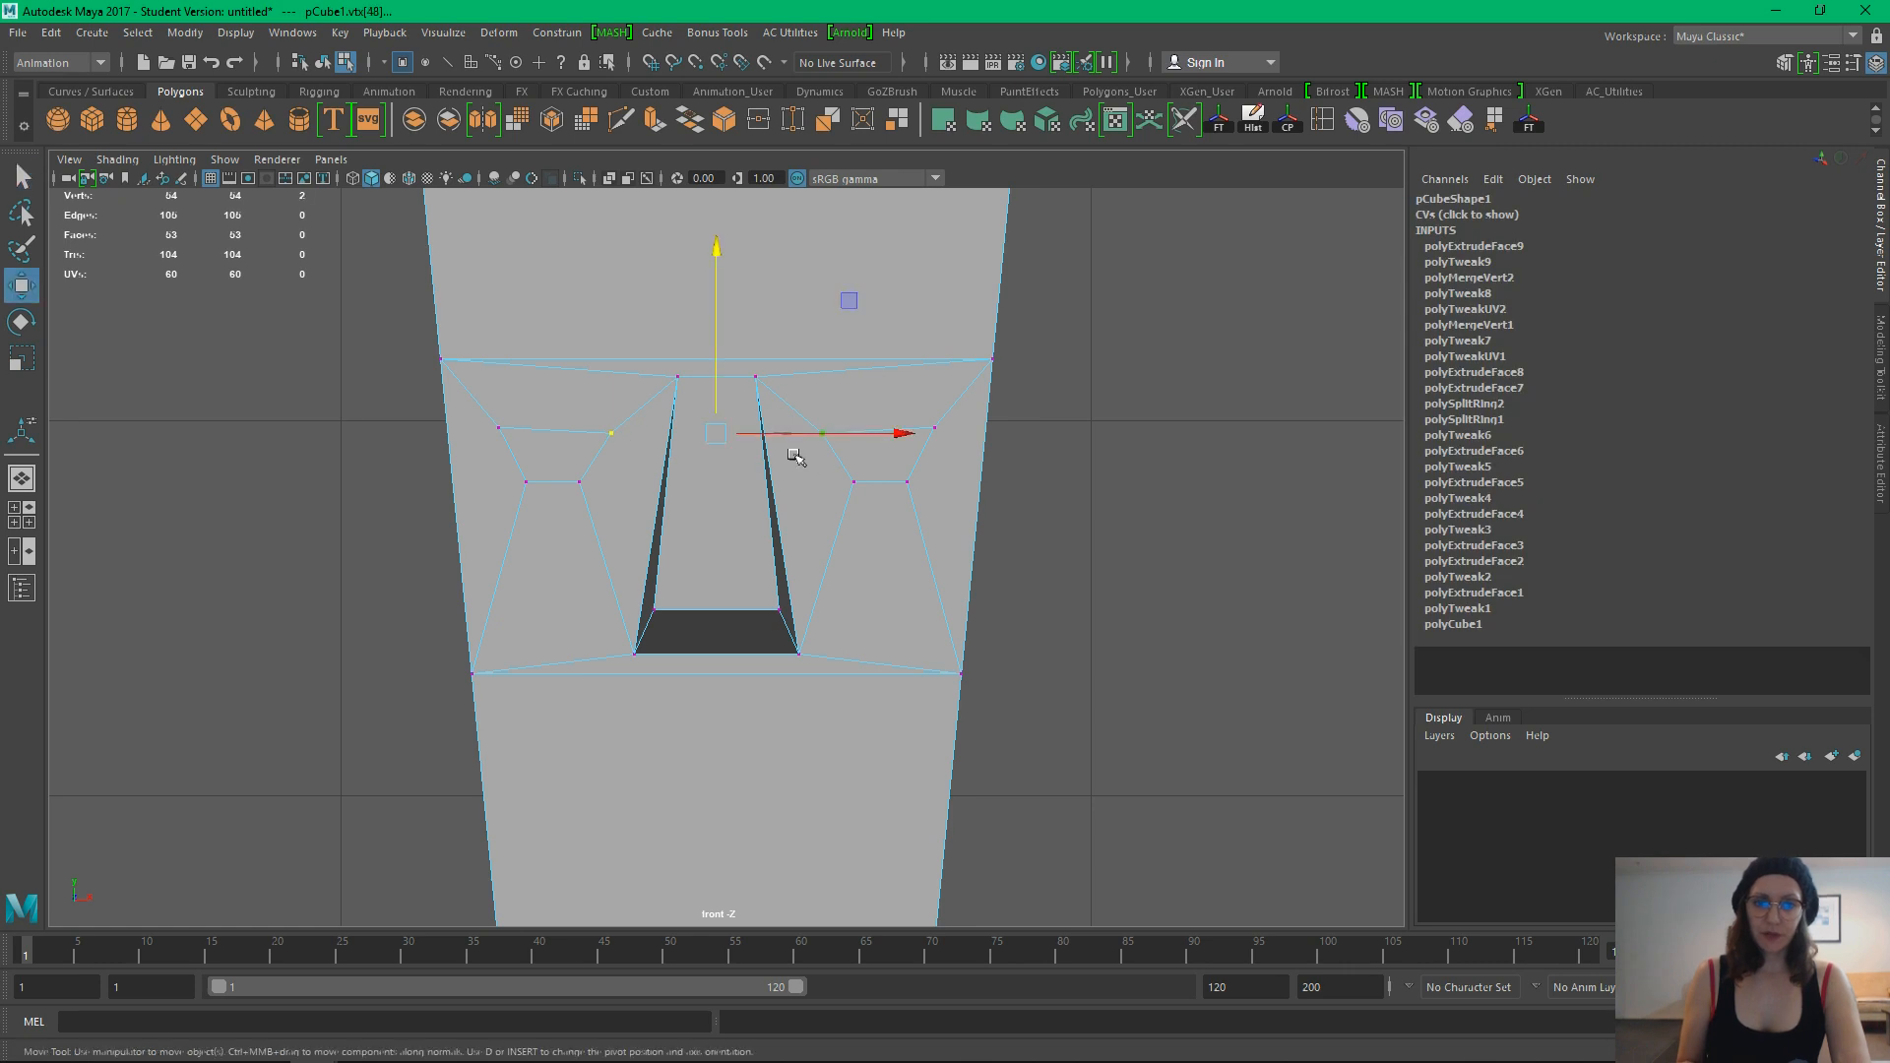
drag(714, 279, 714, 284)
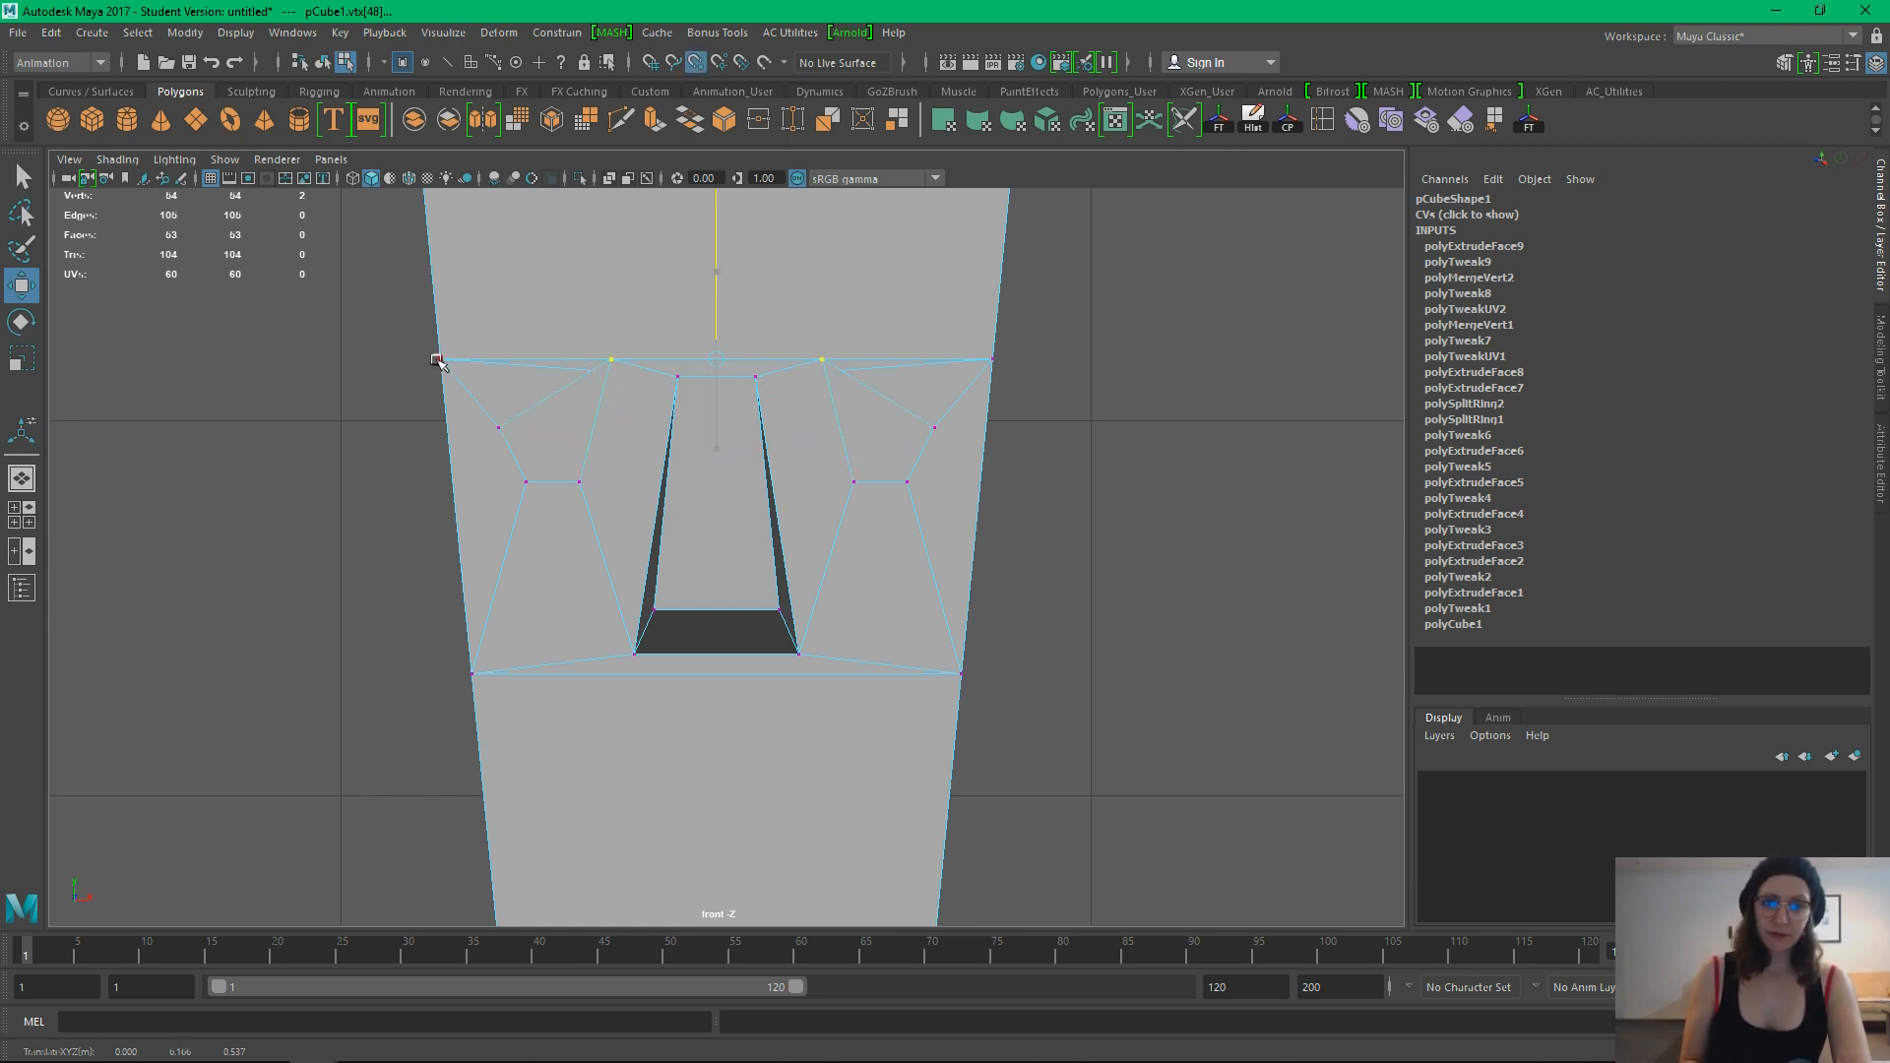
key(ctrl+z)
drag(717, 304, 718, 317)
middle_drag(524, 421, 495, 433)
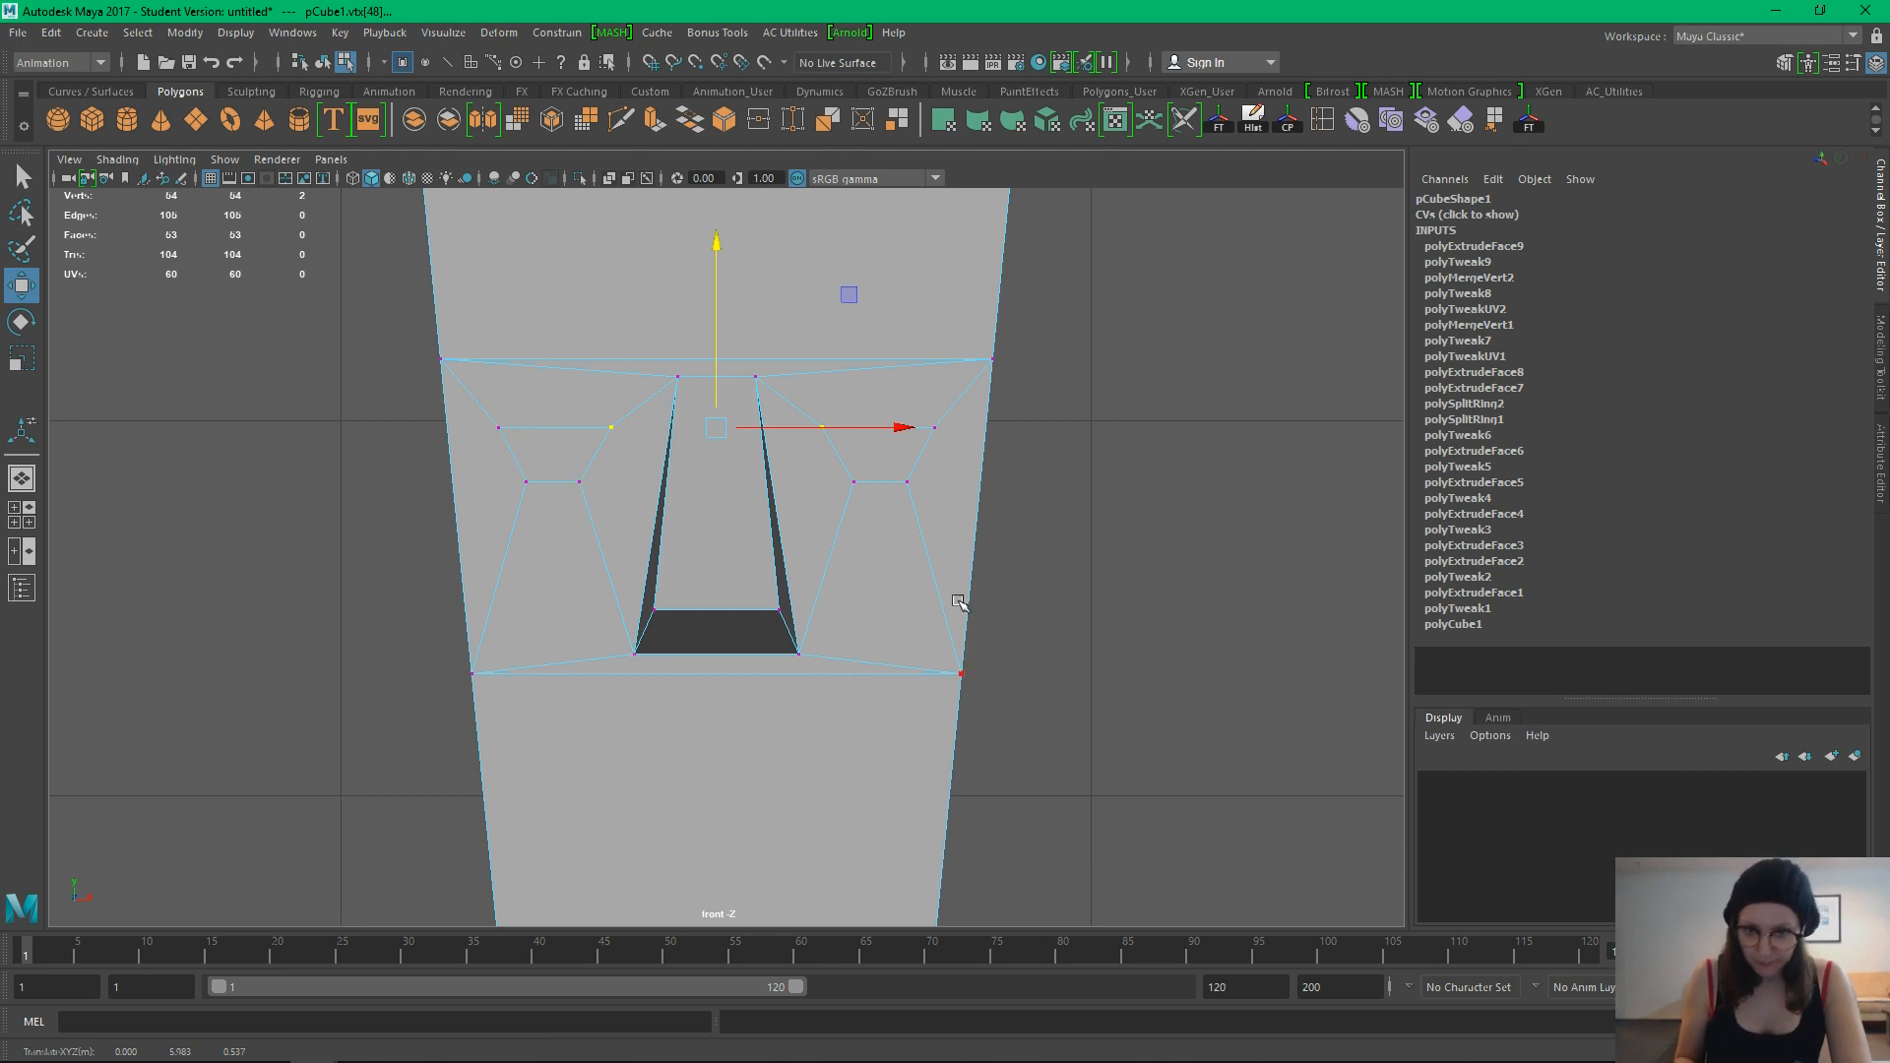
click(1051, 612)
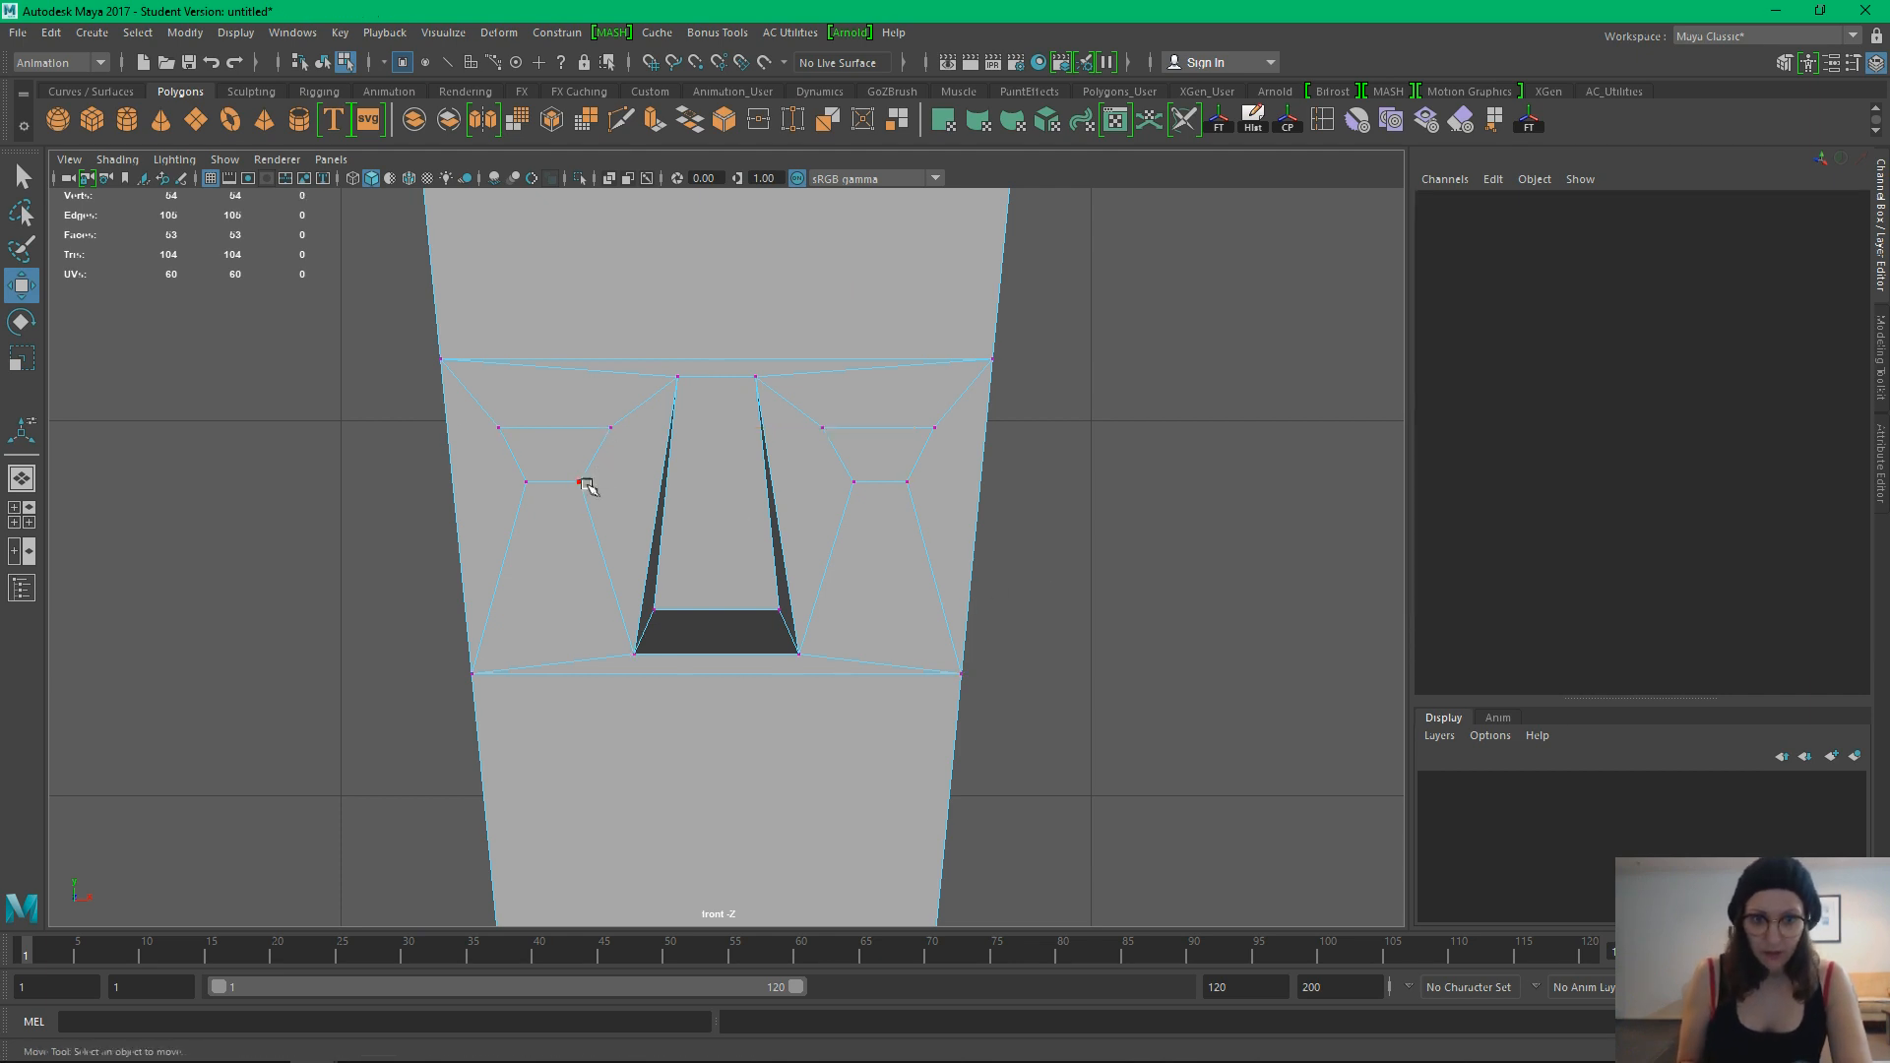
Widen the lower edges of both eyes by scaling their two inner lower vertices toward the nose to about 0.9 in X
click(581, 482)
shift+click(859, 482)
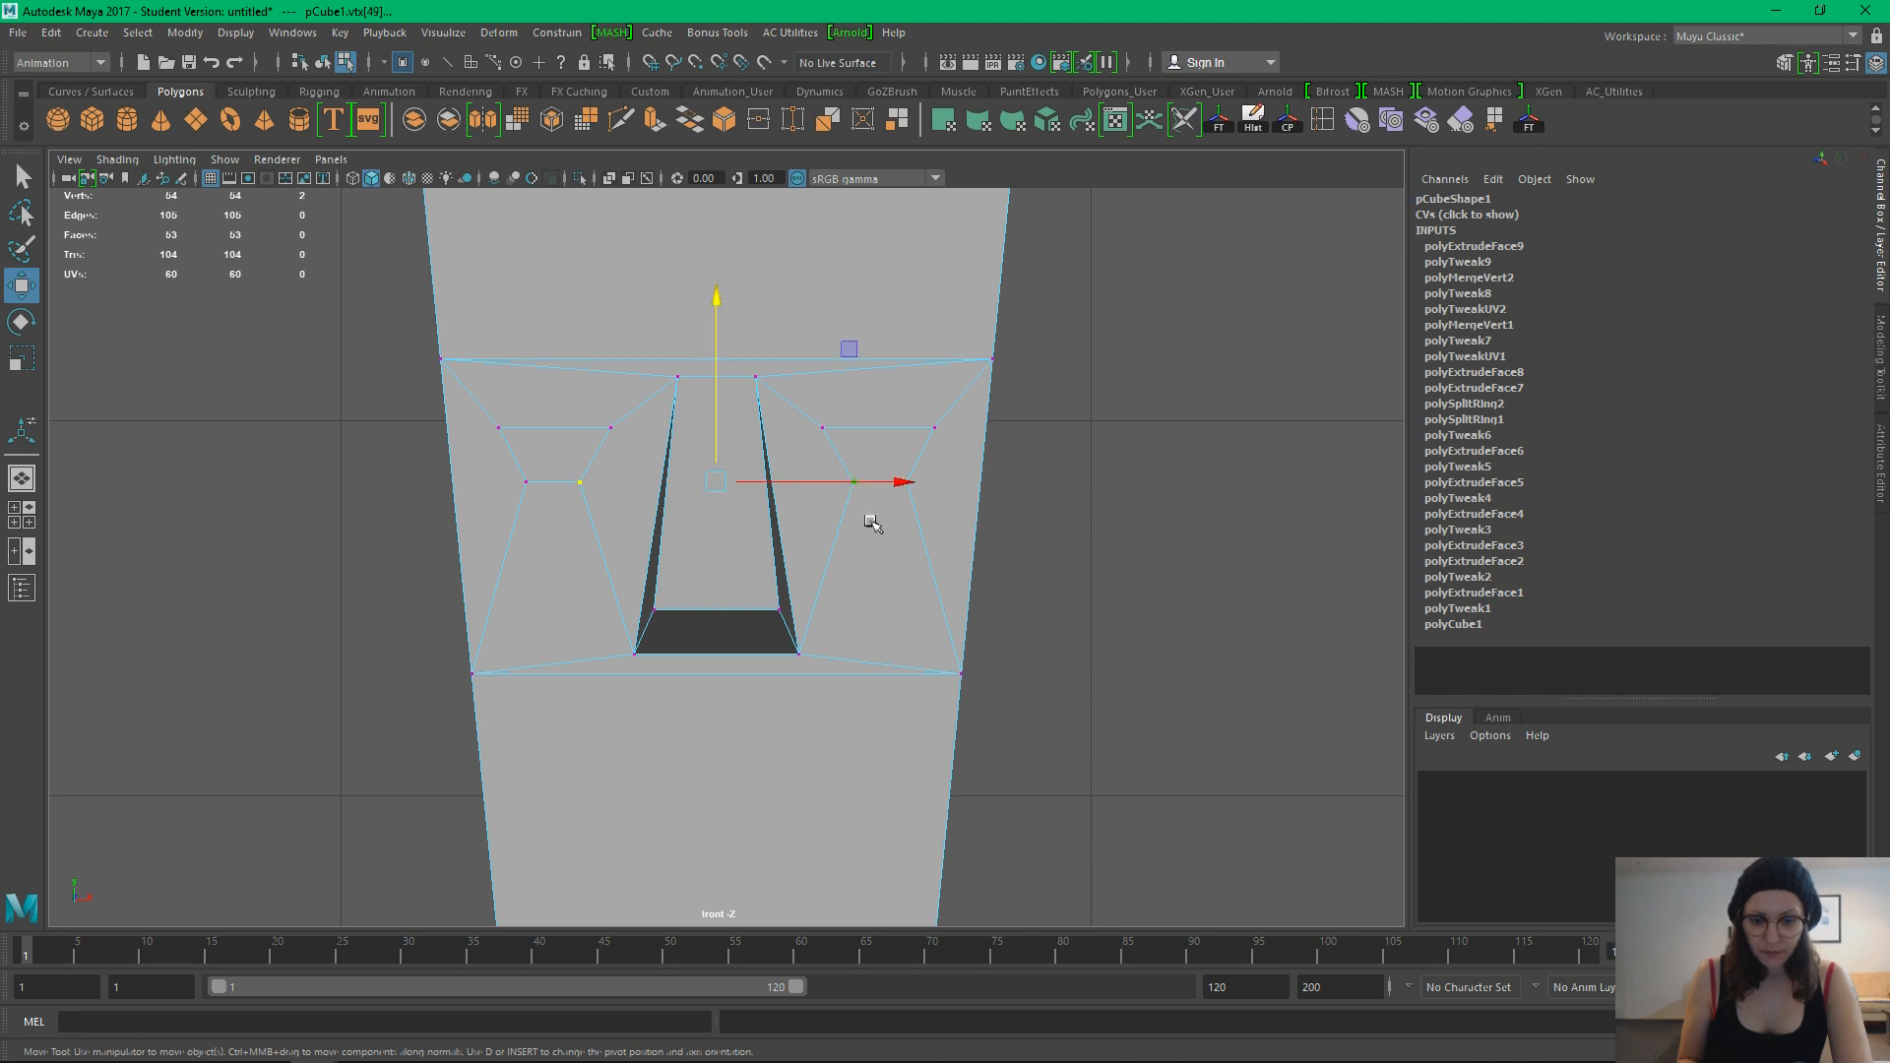
key(r)
drag(902, 484, 891, 485)
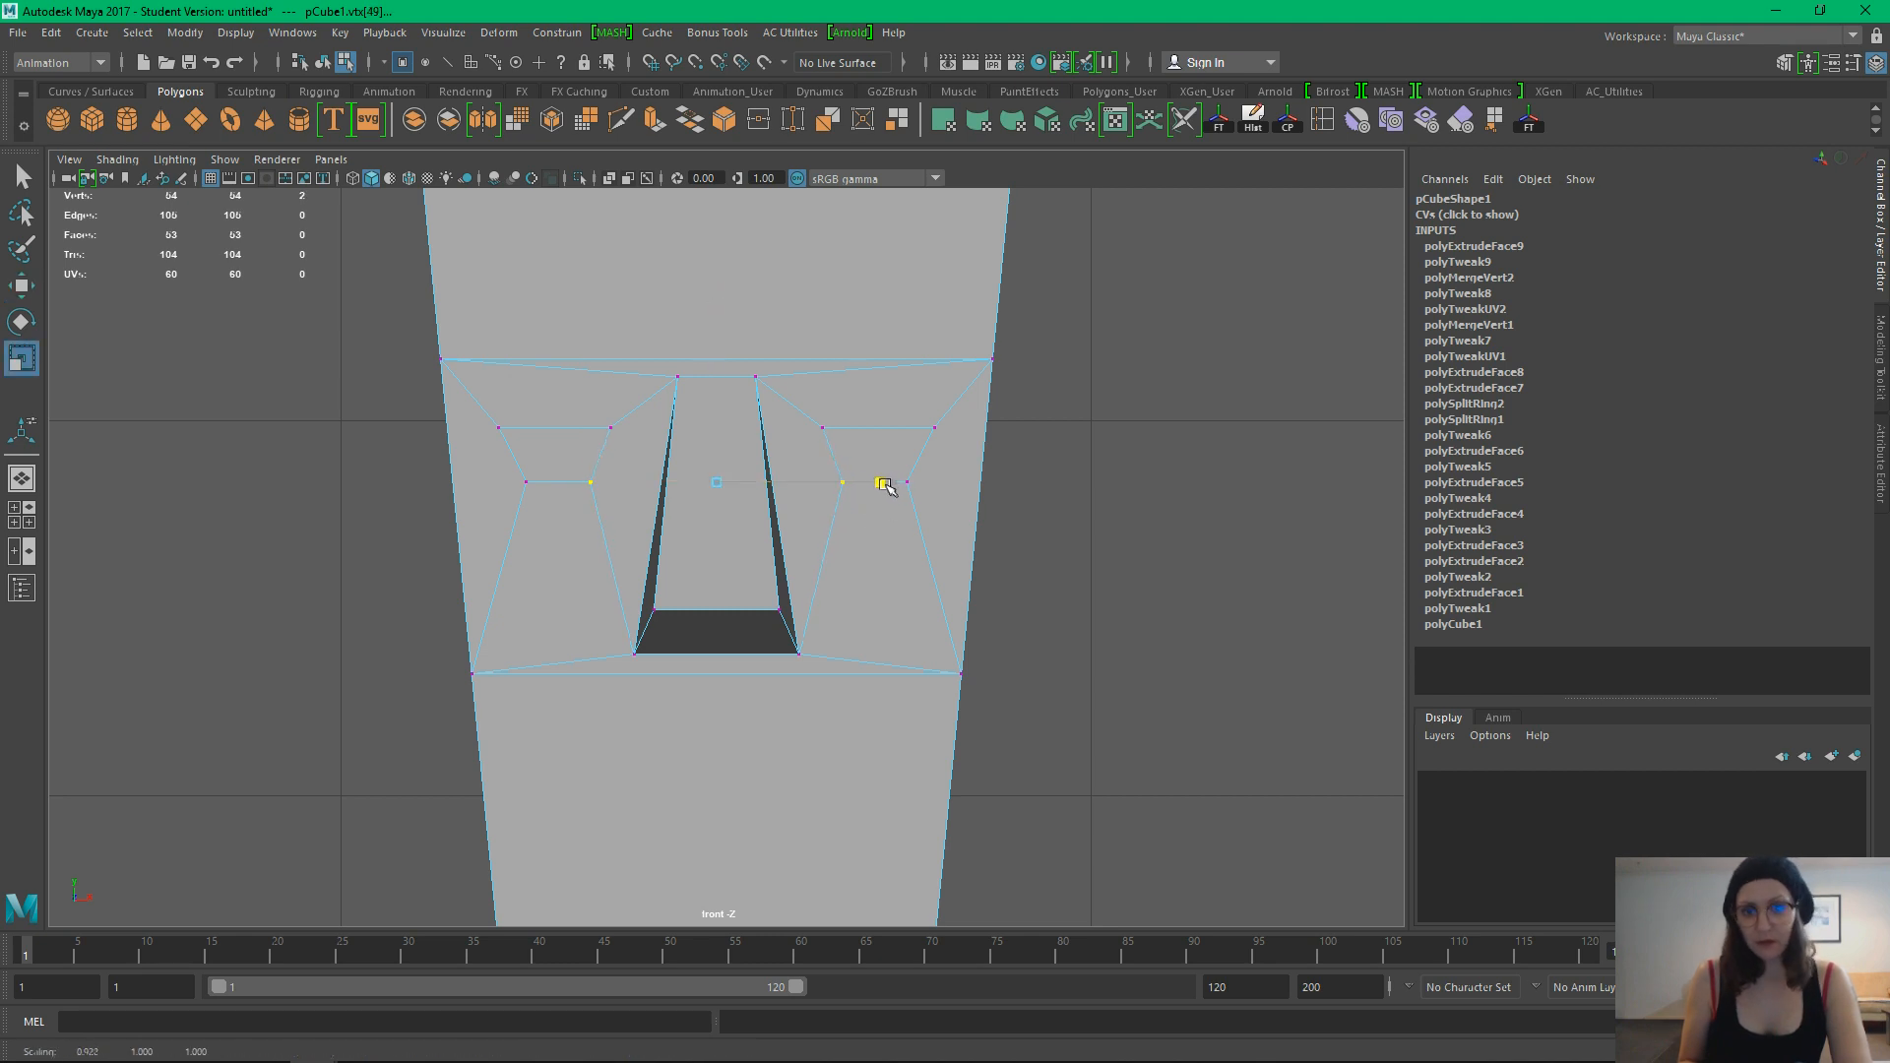
click(1084, 603)
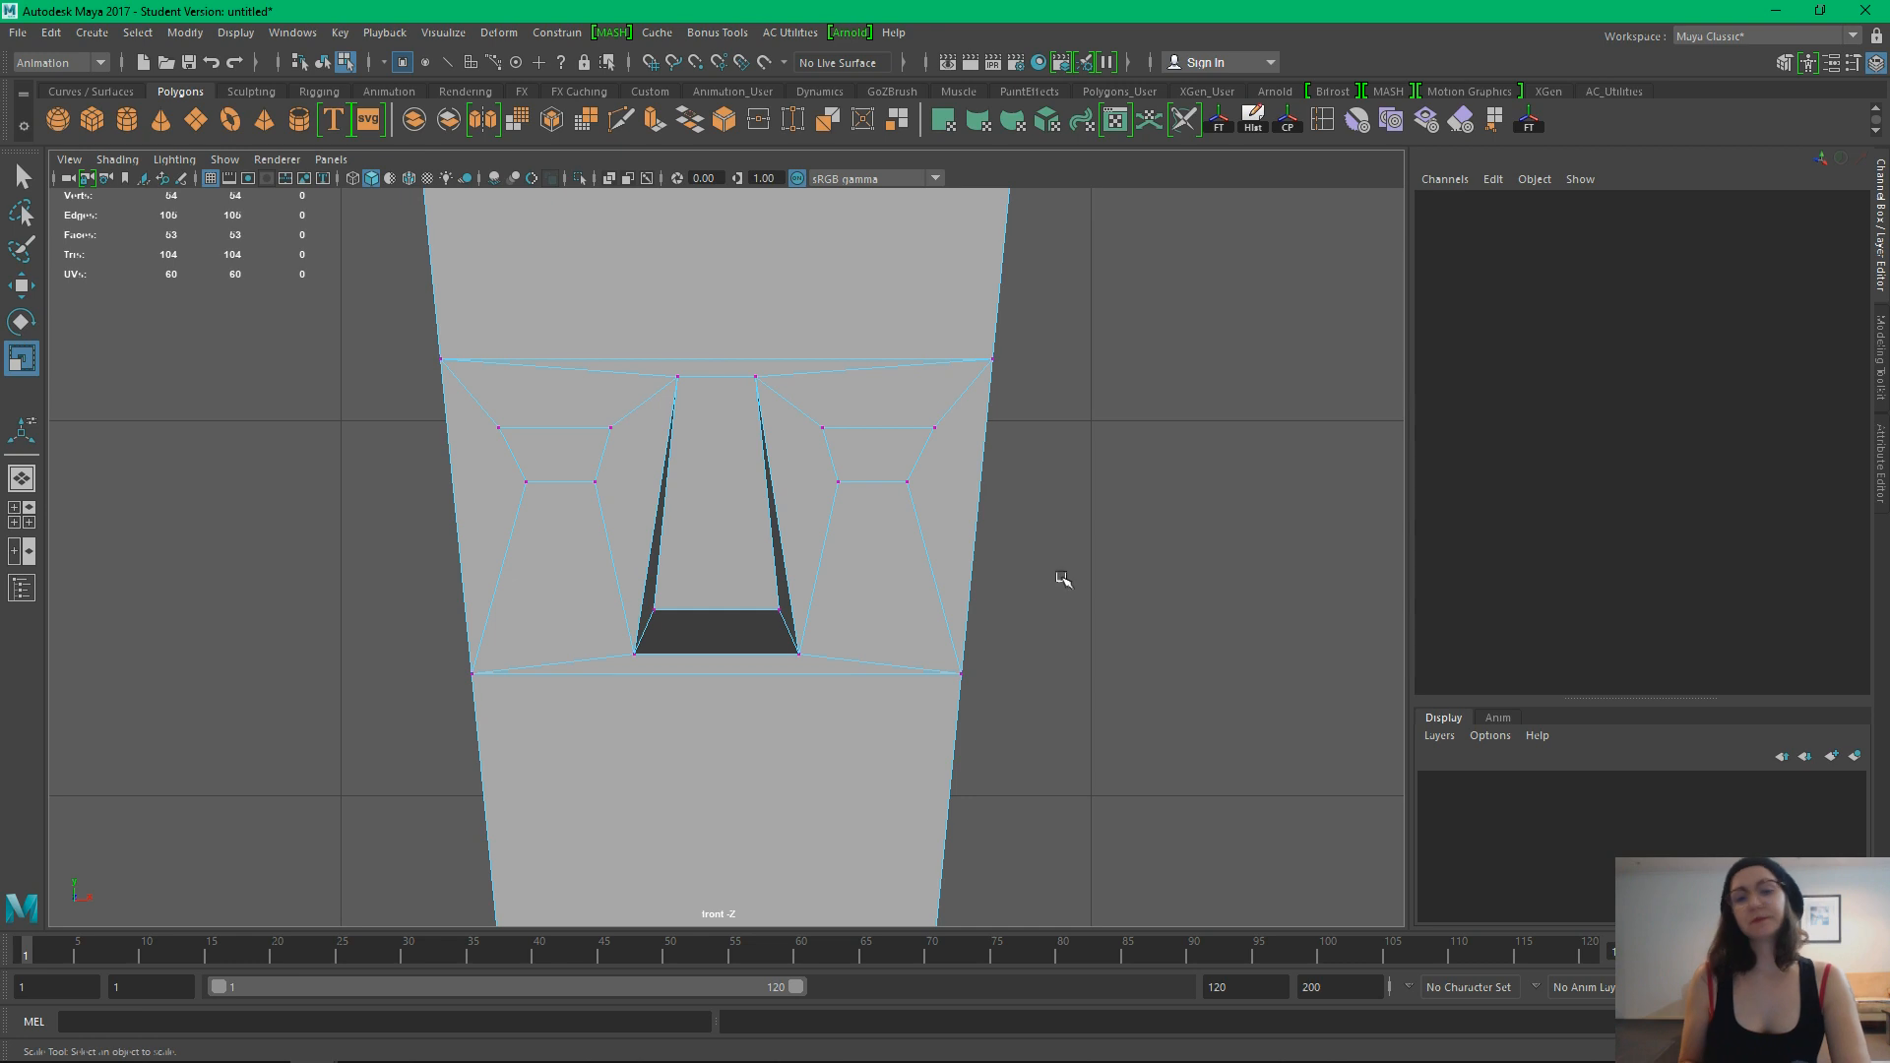
Try lowering the two outer upper eye vertices to about 5.87 in Y, and undo the move
click(501, 432)
shift+click(922, 434)
key(w)
drag(722, 355, 722, 366)
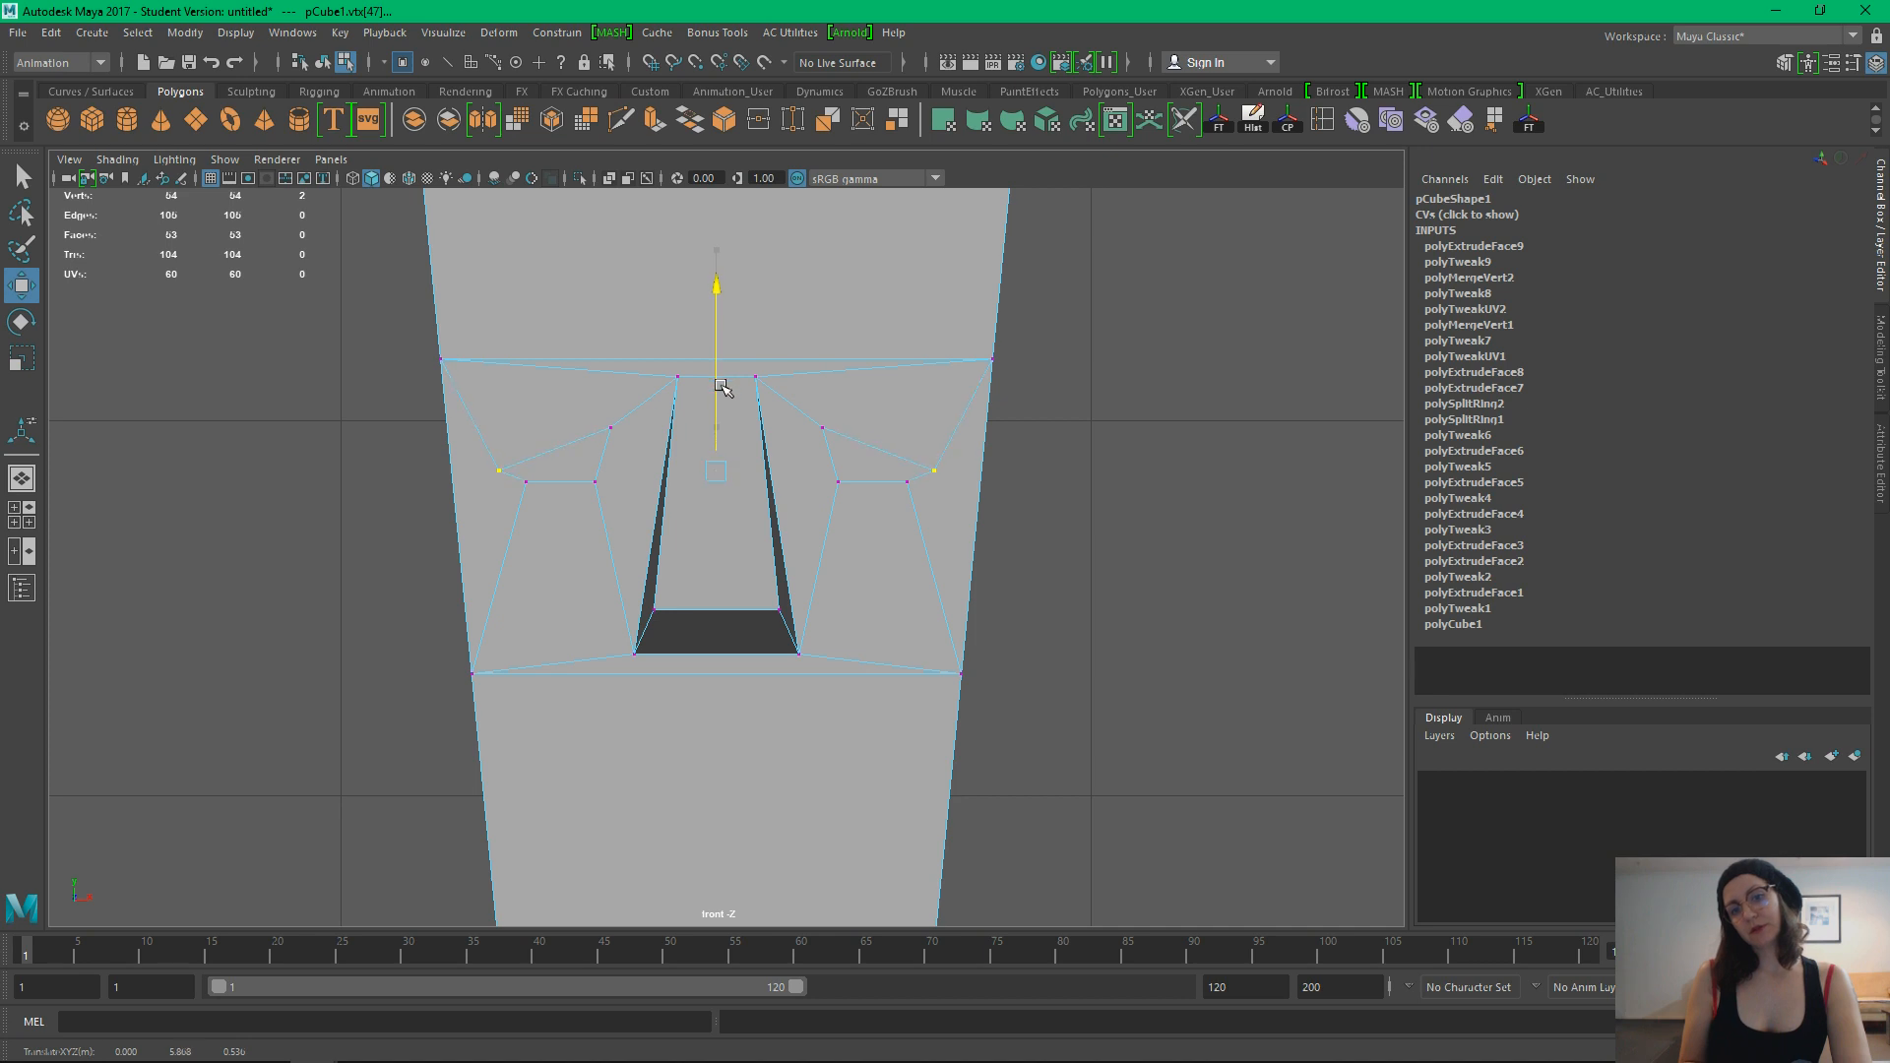
key(ctrl+z)
click(1171, 522)
Extrude both eye faces into the head with a local Z translation of about -0.068 in the perspective view
alt+middle_drag(628, 474, 596, 530)
key(space)
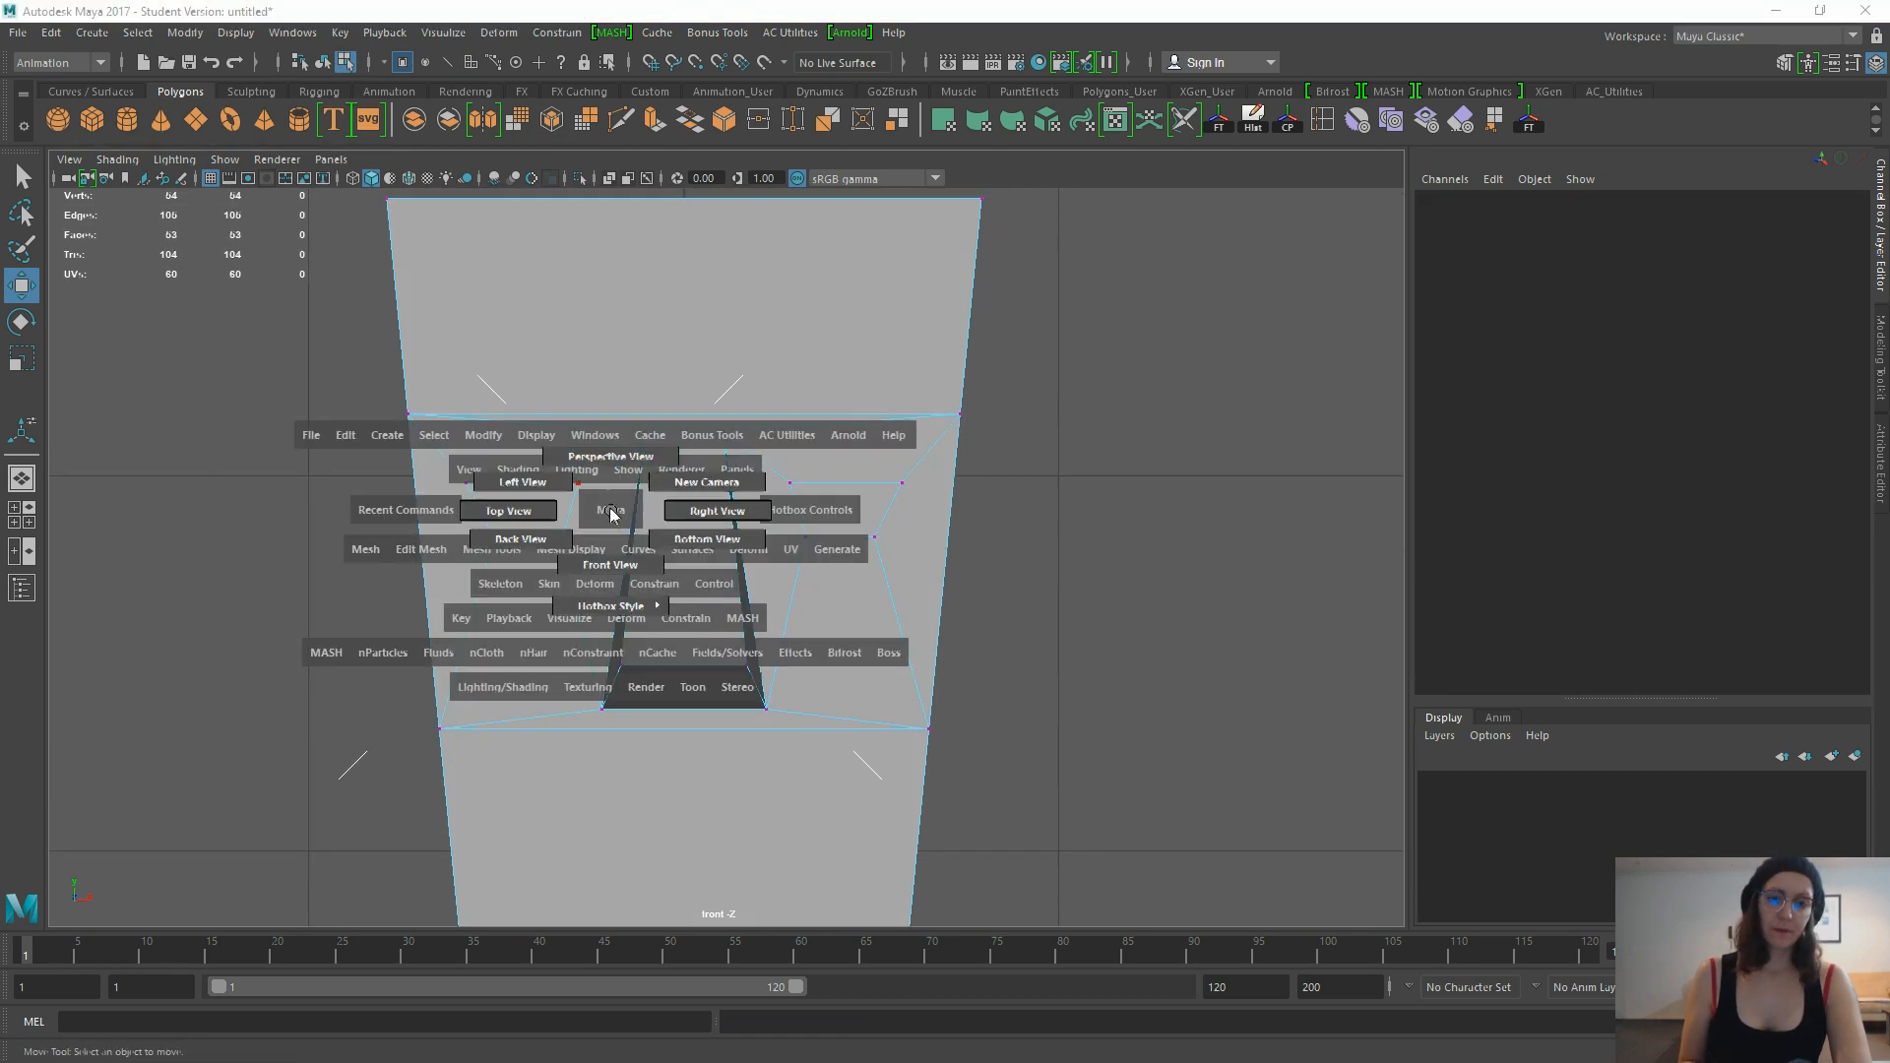
click(611, 498)
alt+drag(620, 527, 900, 540)
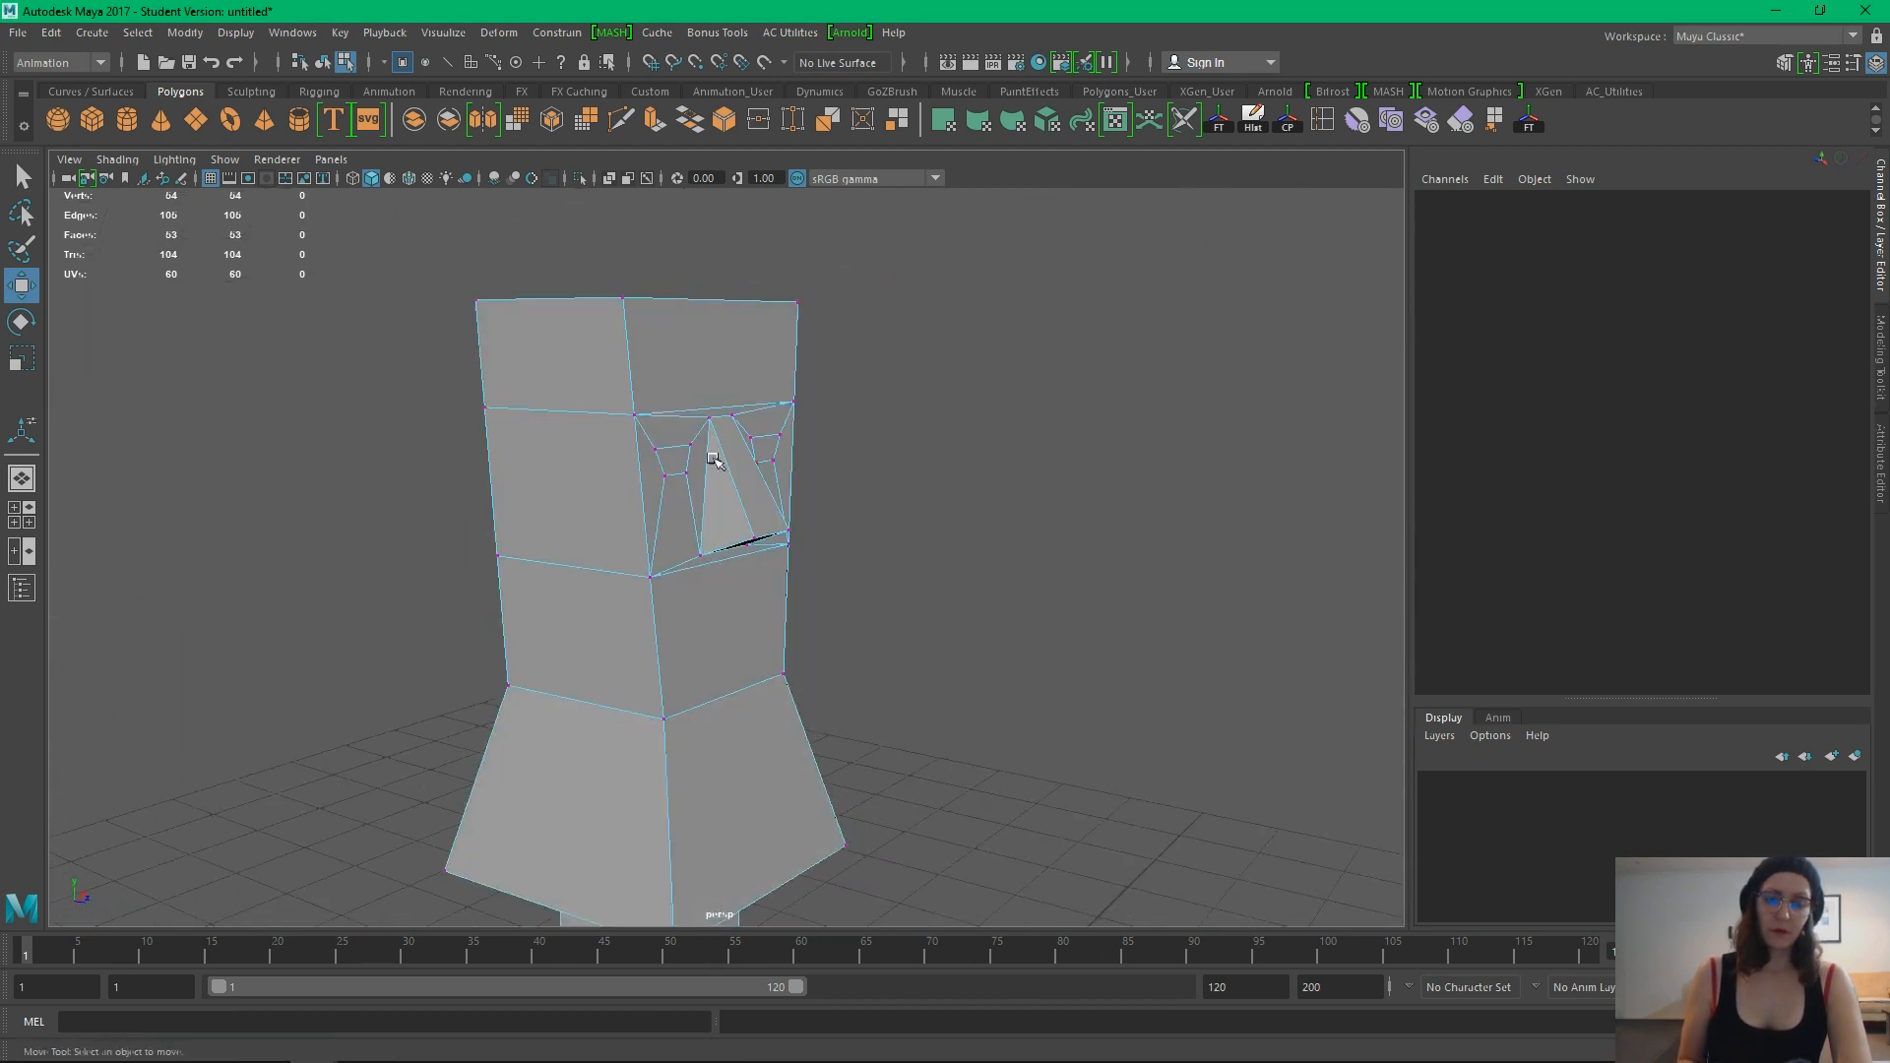
alt+right_drag(714, 460, 861, 557)
right_drag(603, 423, 604, 492)
click(641, 418)
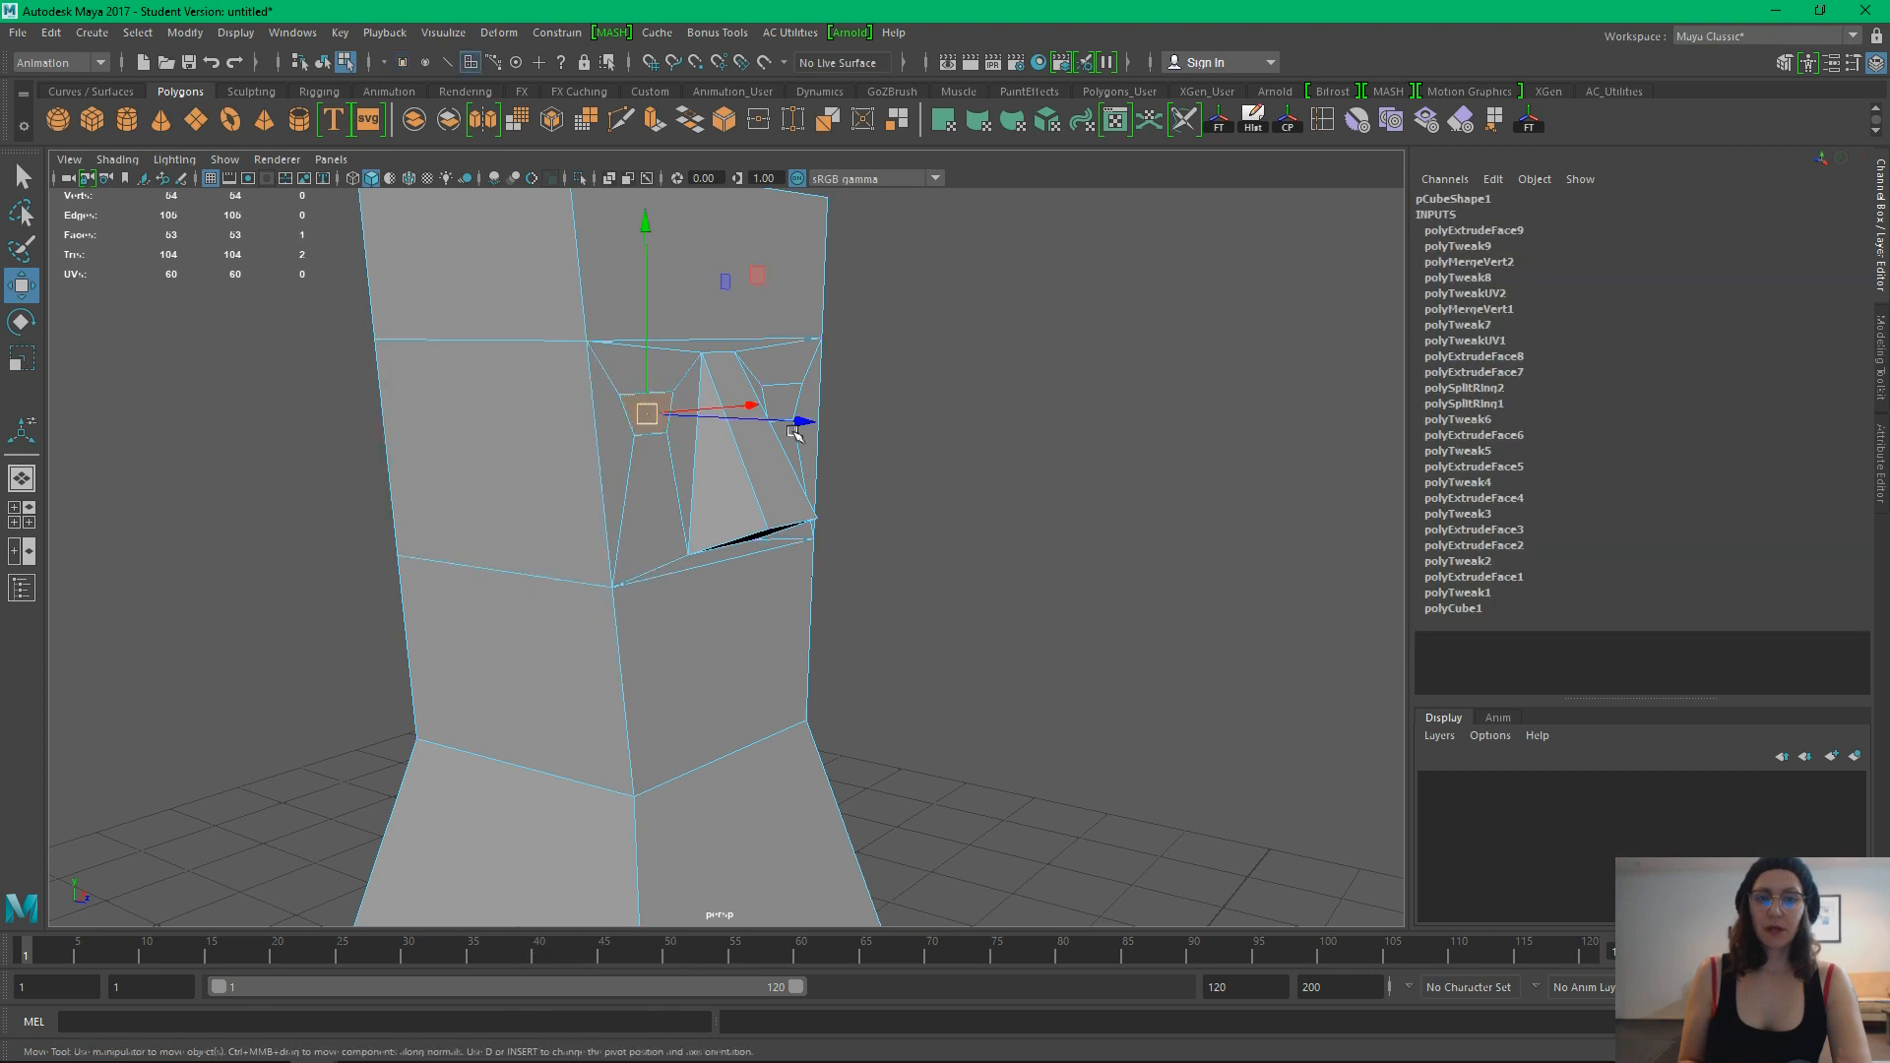
key(q)
key(ctrl+e)
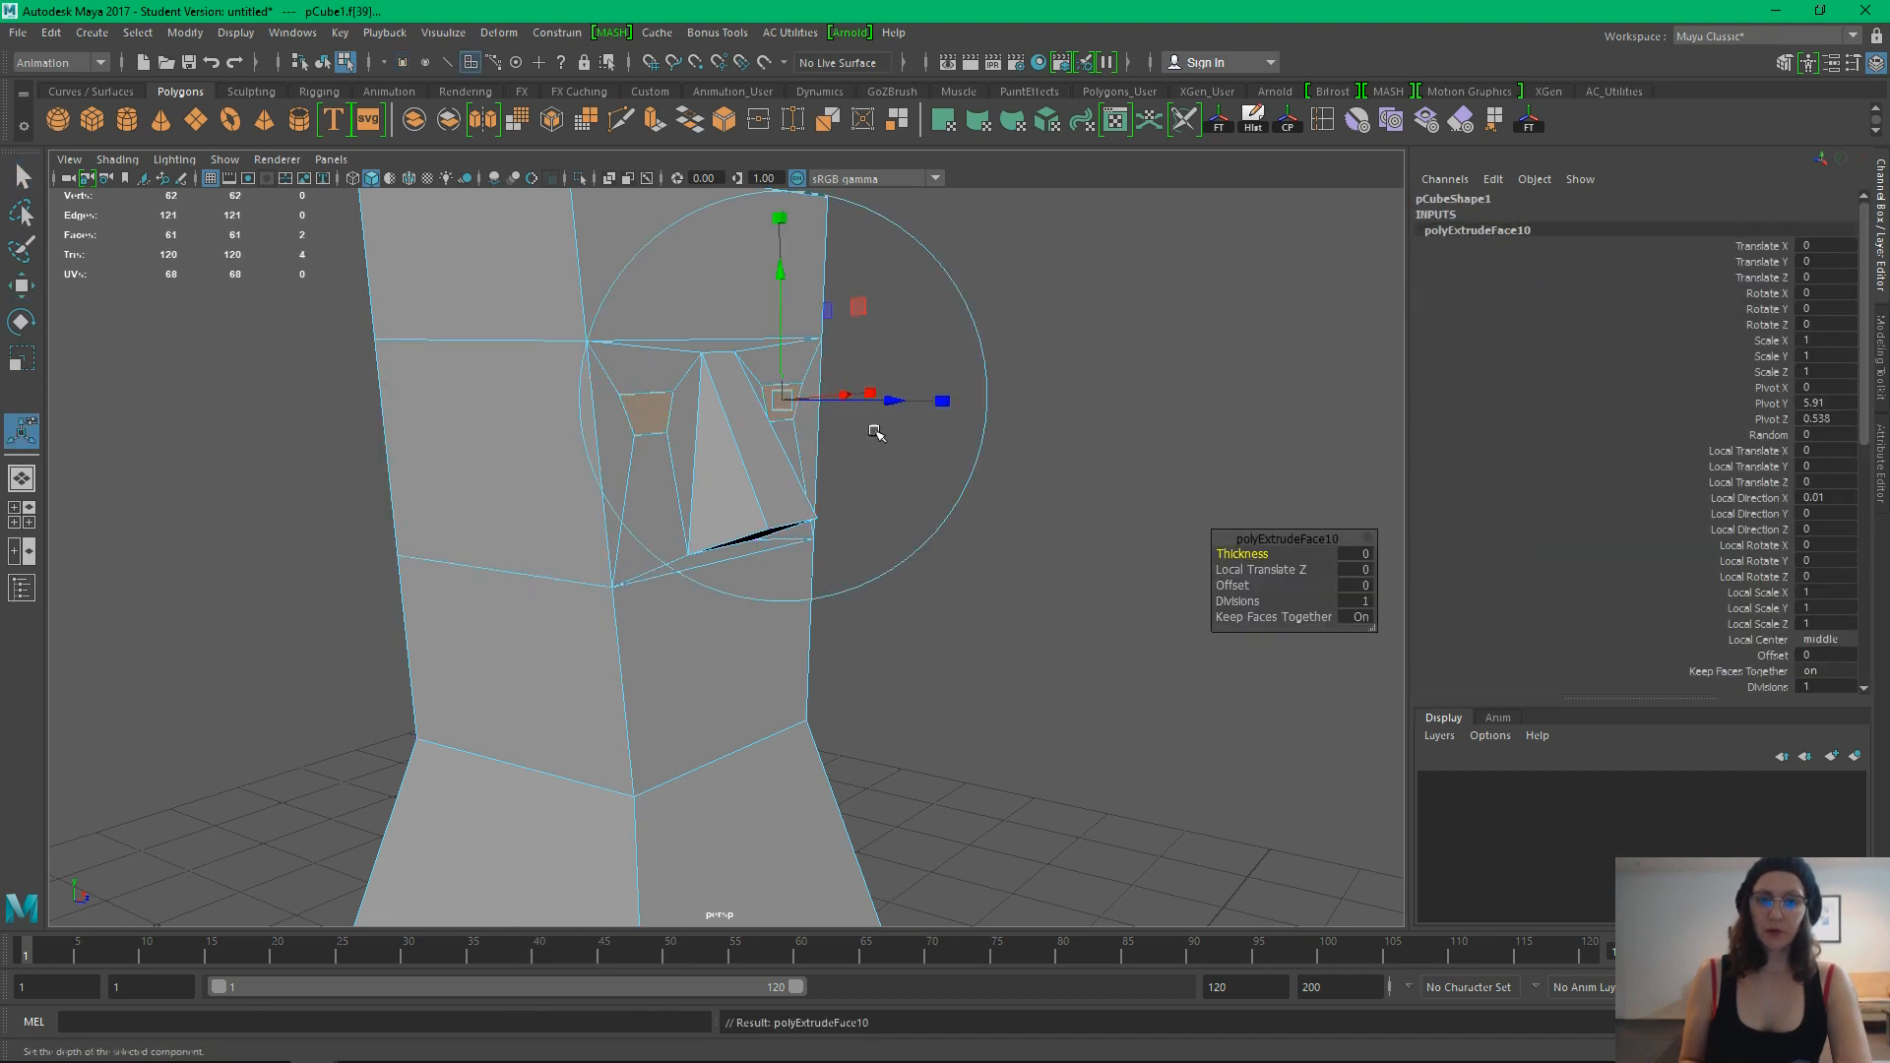
drag(896, 403, 840, 548)
alt+right_drag(840, 549, 978, 540)
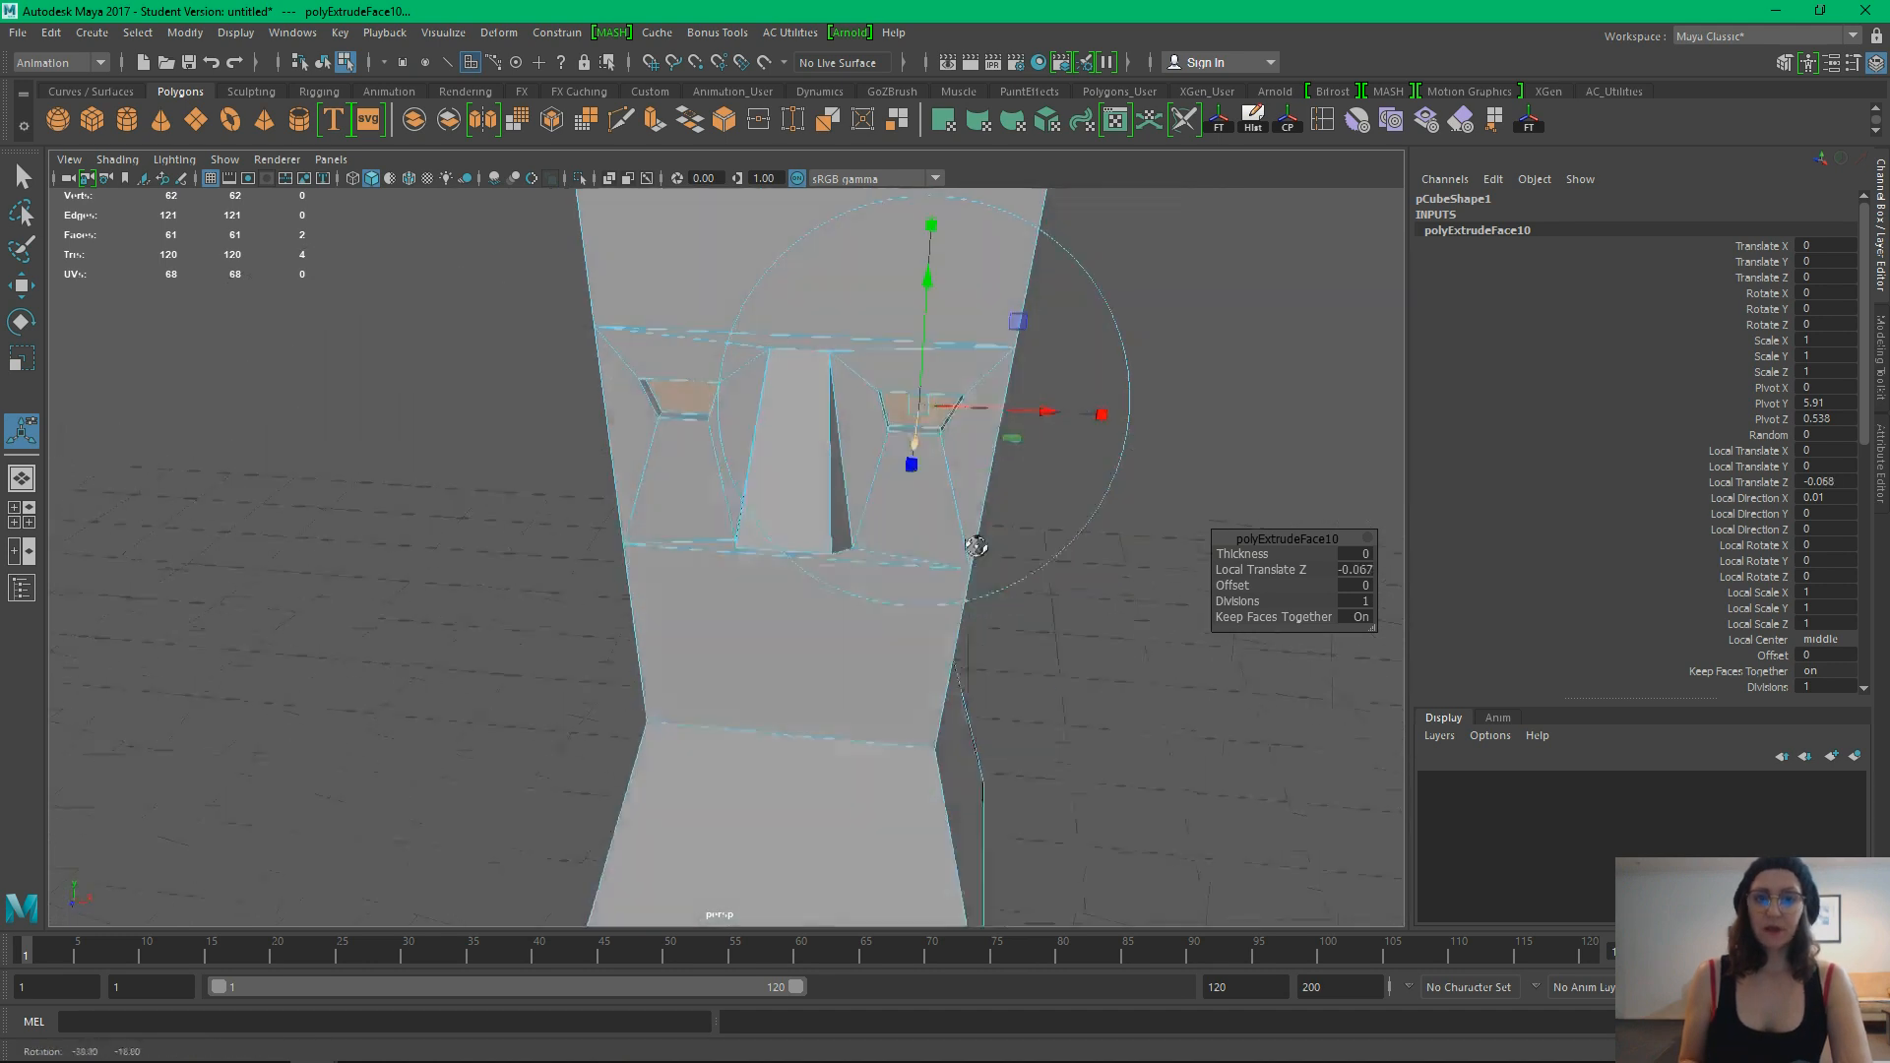
Scale down the recessed eye faces to give the sockets sloped walls, and check them in the front view
drag(936, 422, 981, 397)
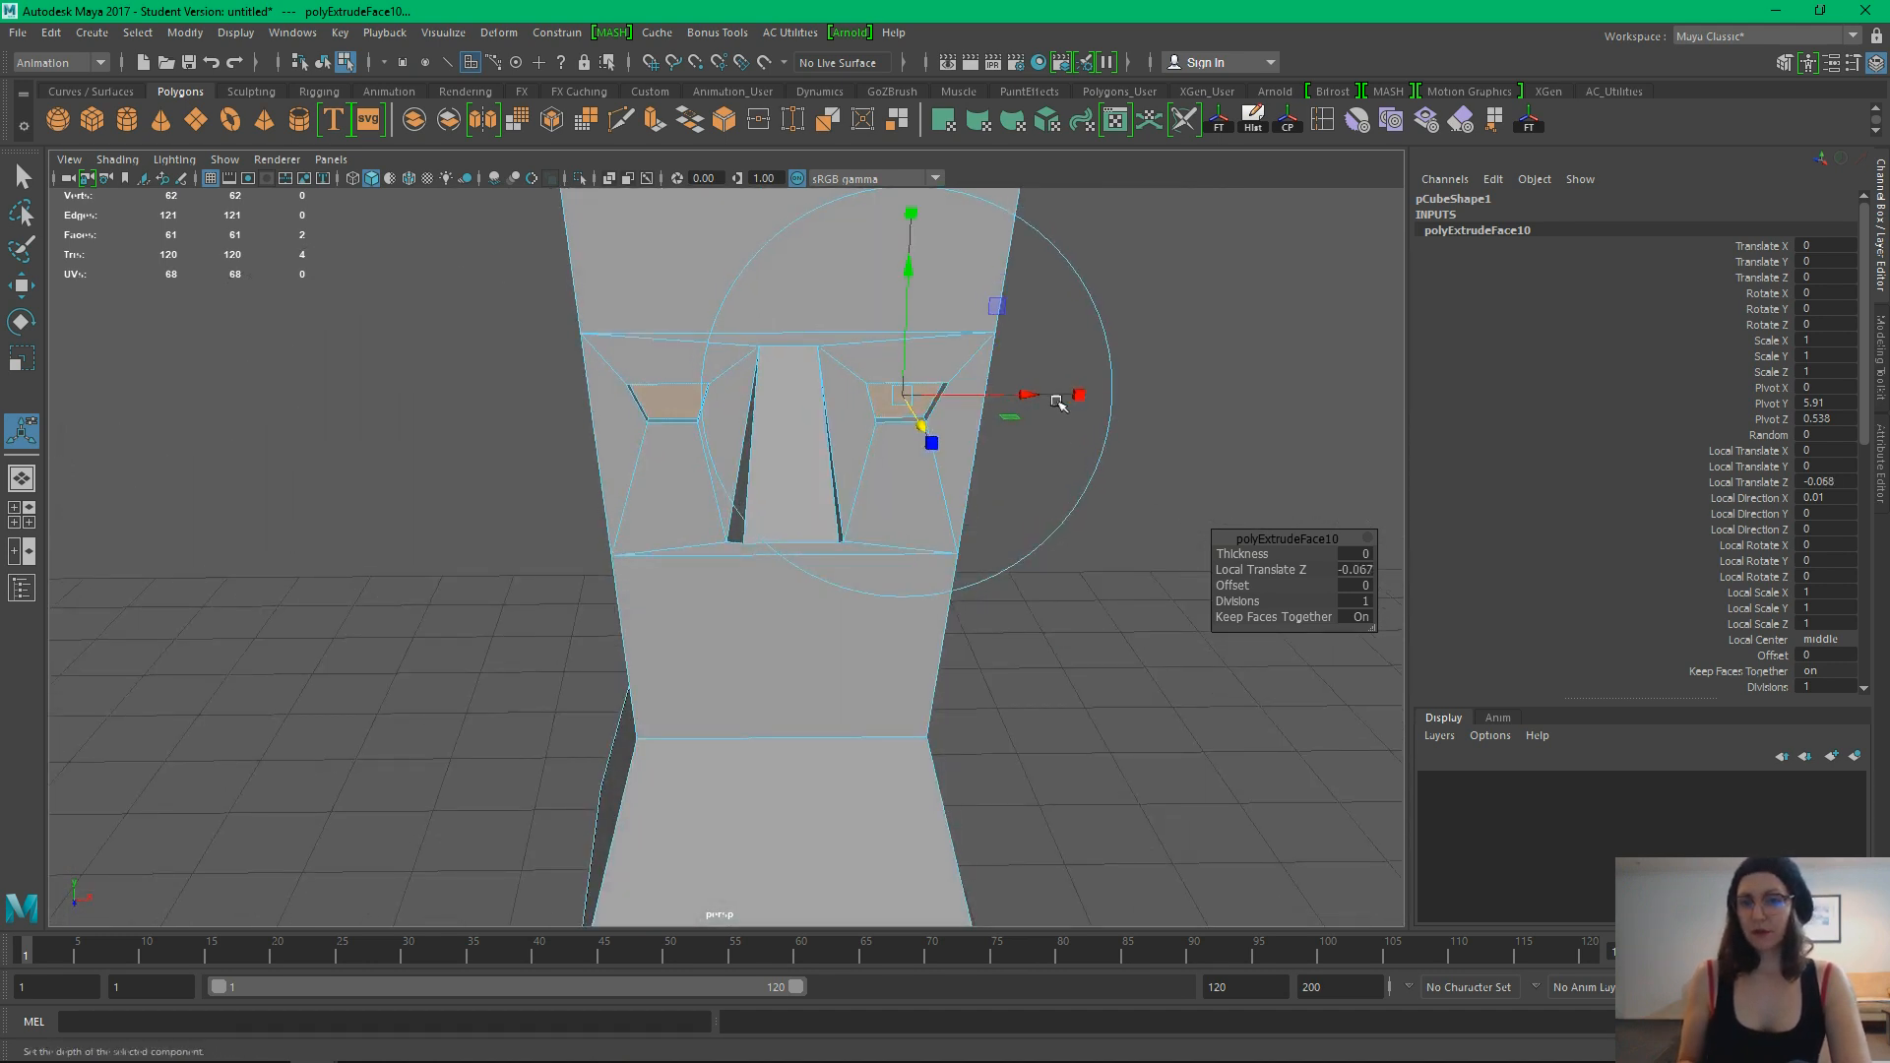
drag(903, 393, 880, 476)
click(1059, 623)
alt+drag(1059, 620, 835, 466)
key(space)
drag(959, 481, 947, 524)
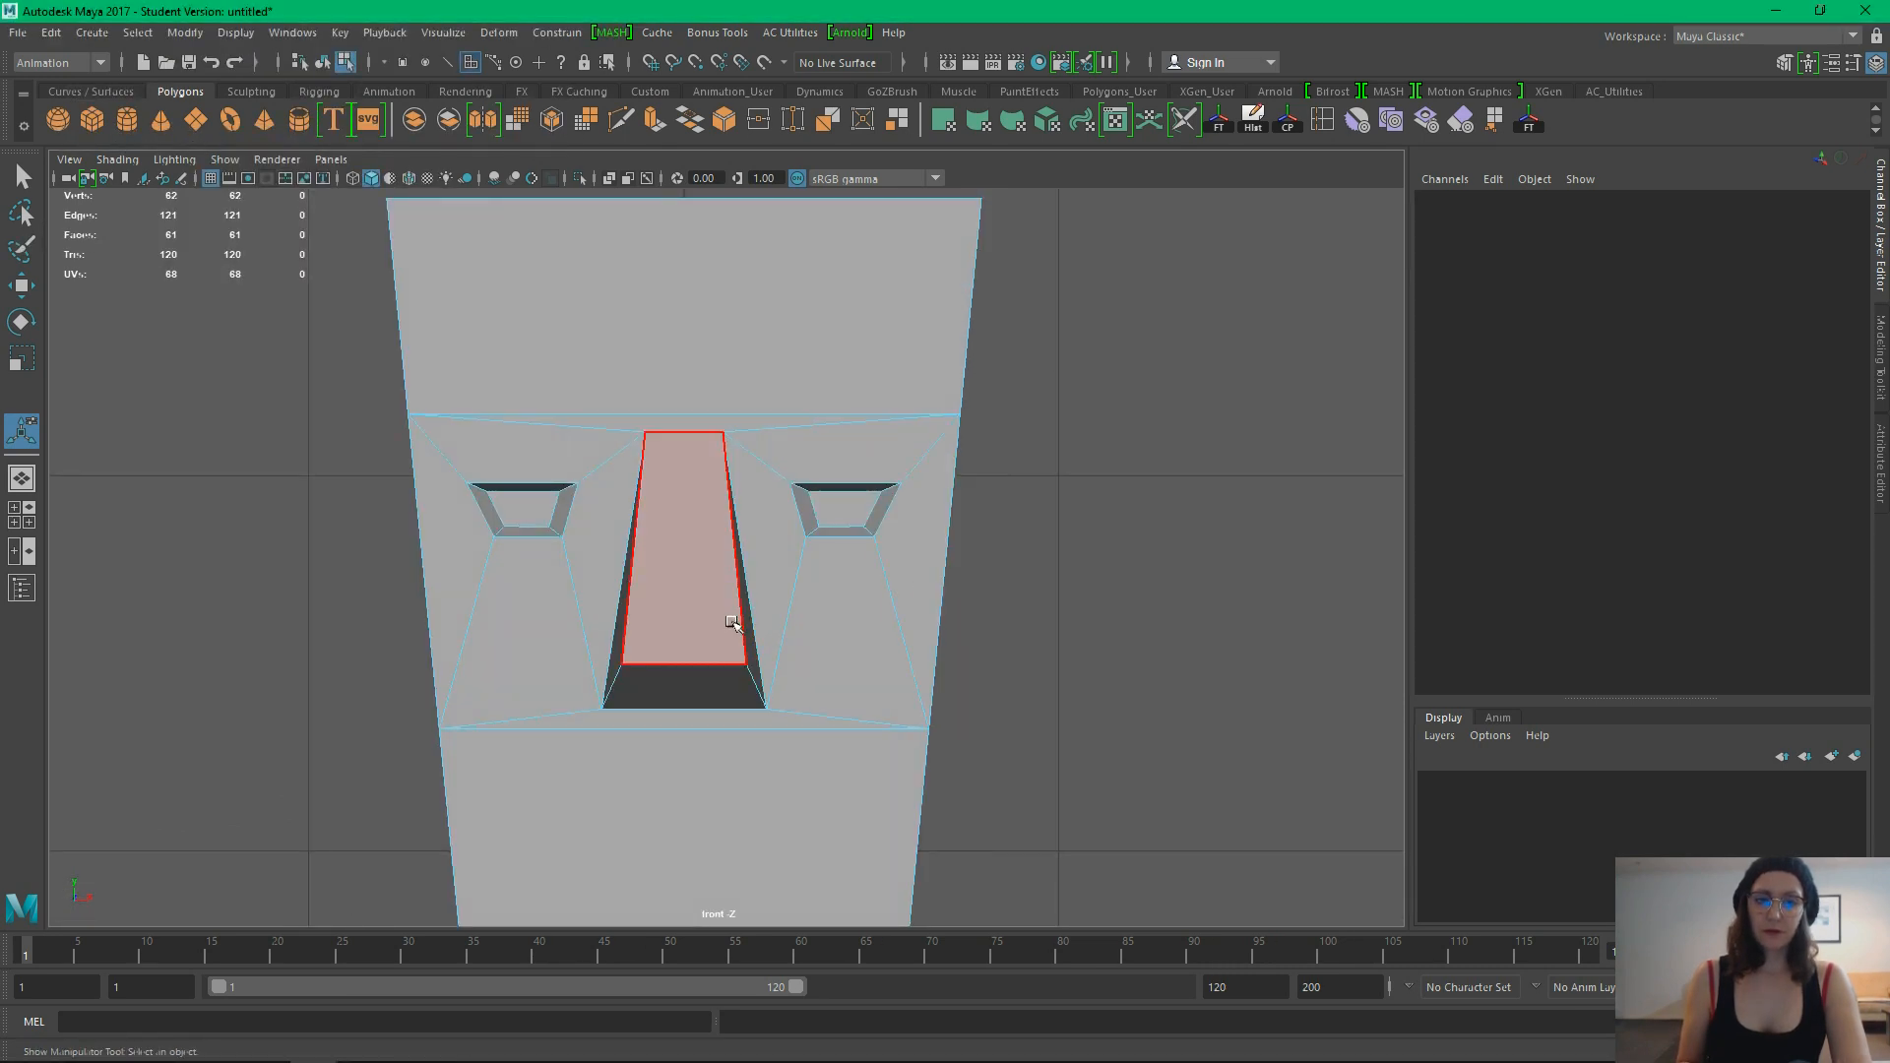
Extrude the front face below the nose with an offset of 5.44 to start the mouth
key(space)
drag(831, 537, 789, 548)
click(874, 533)
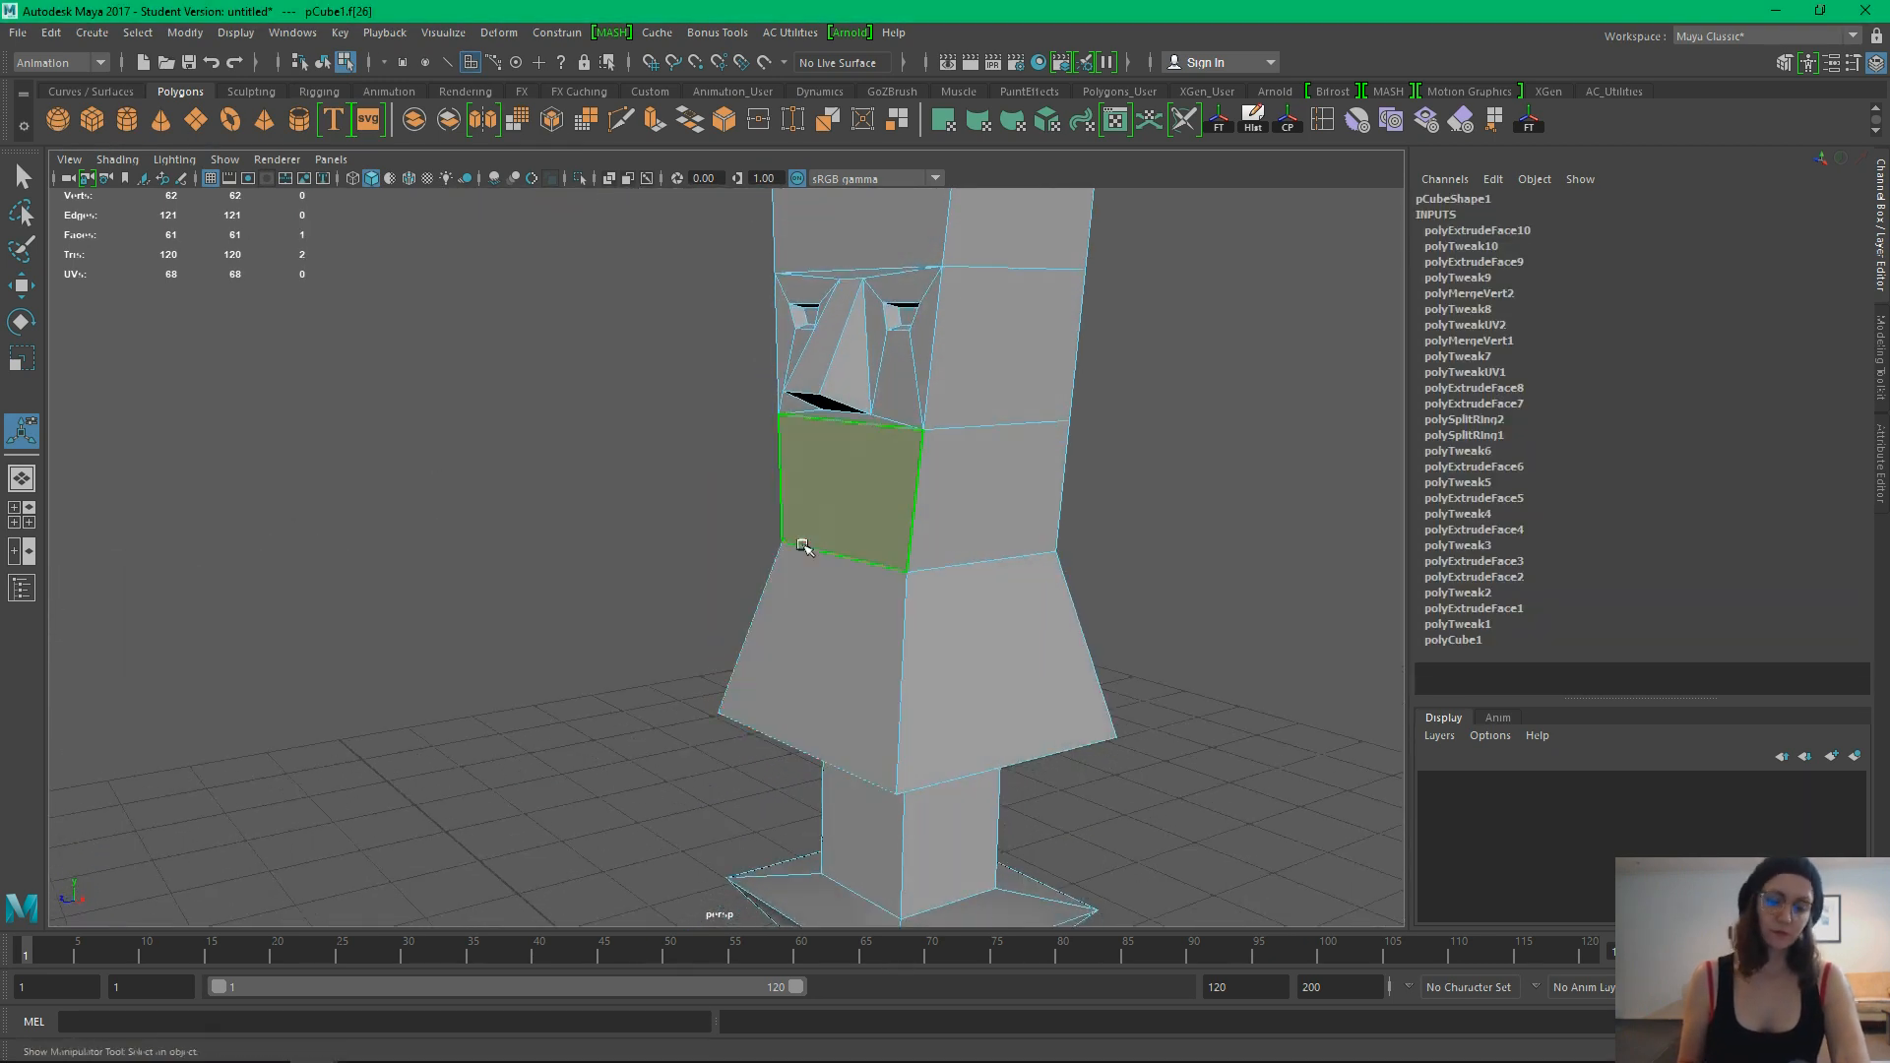
alt+drag(1103, 576, 1165, 587)
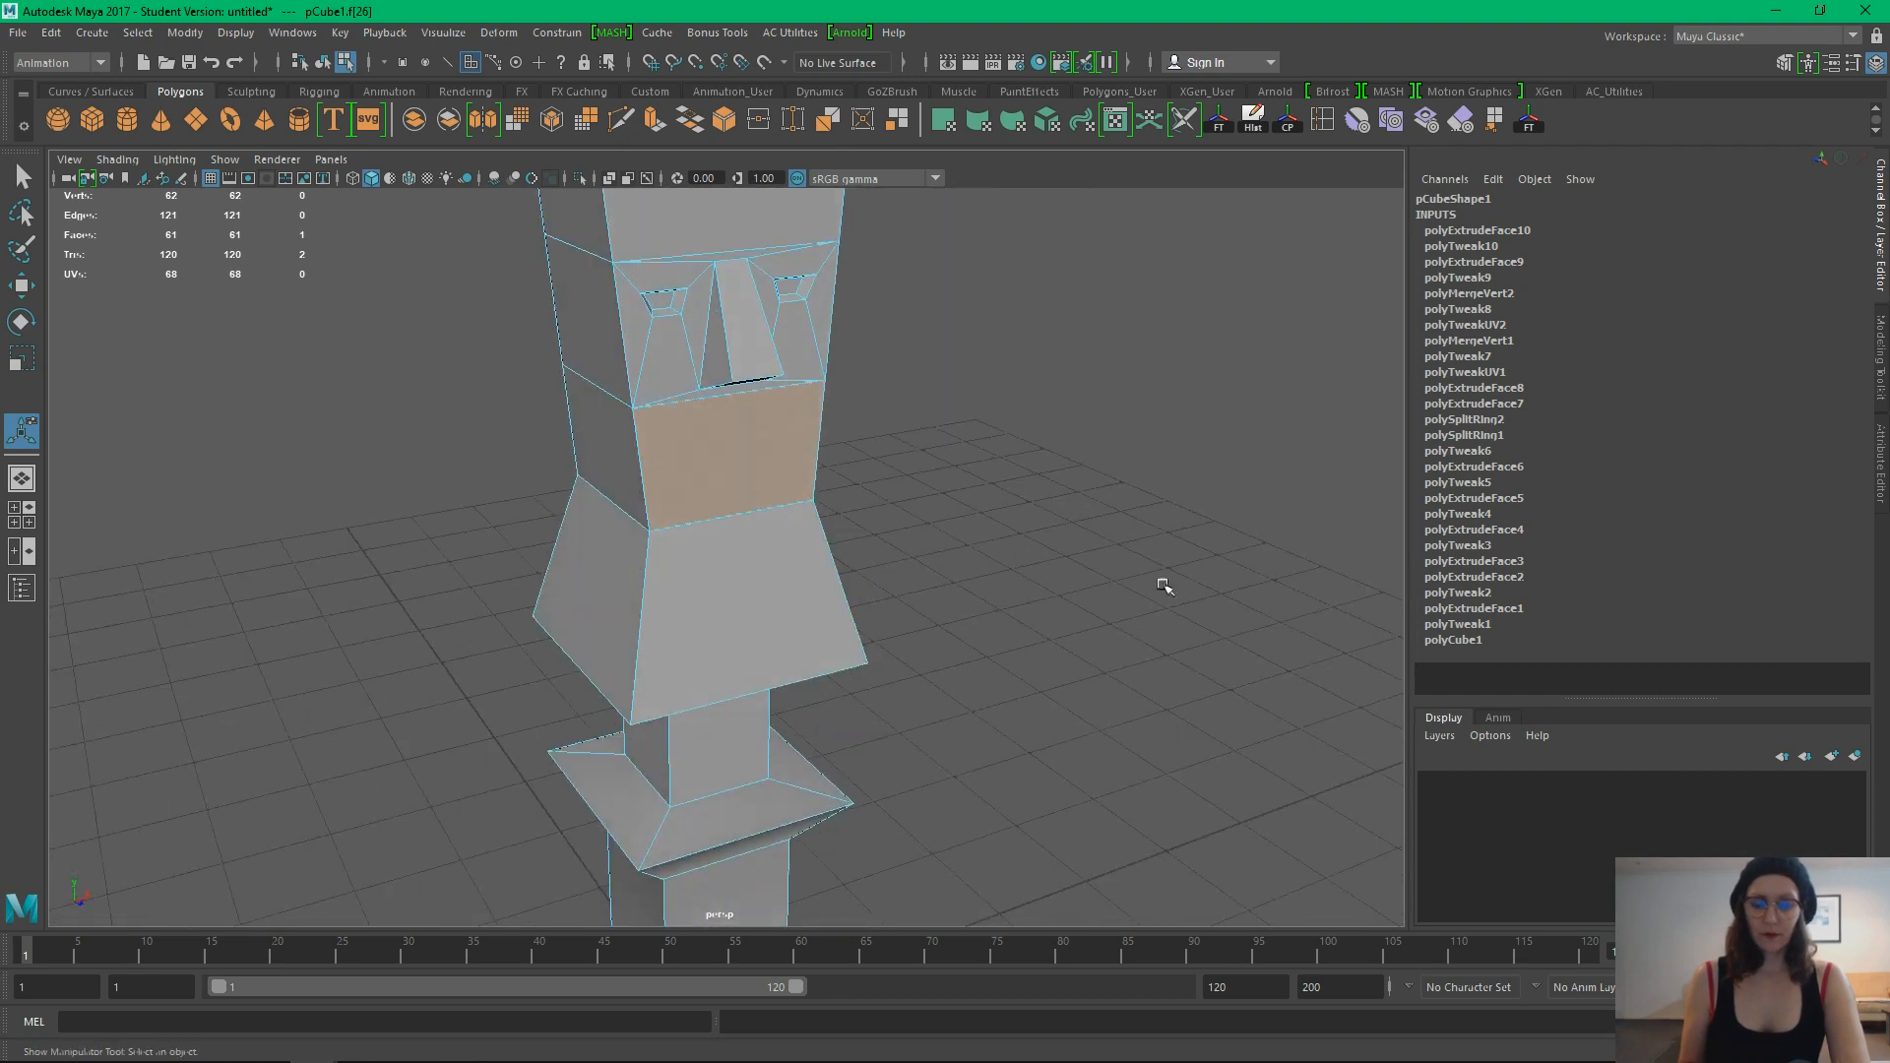
key(ctrl+e)
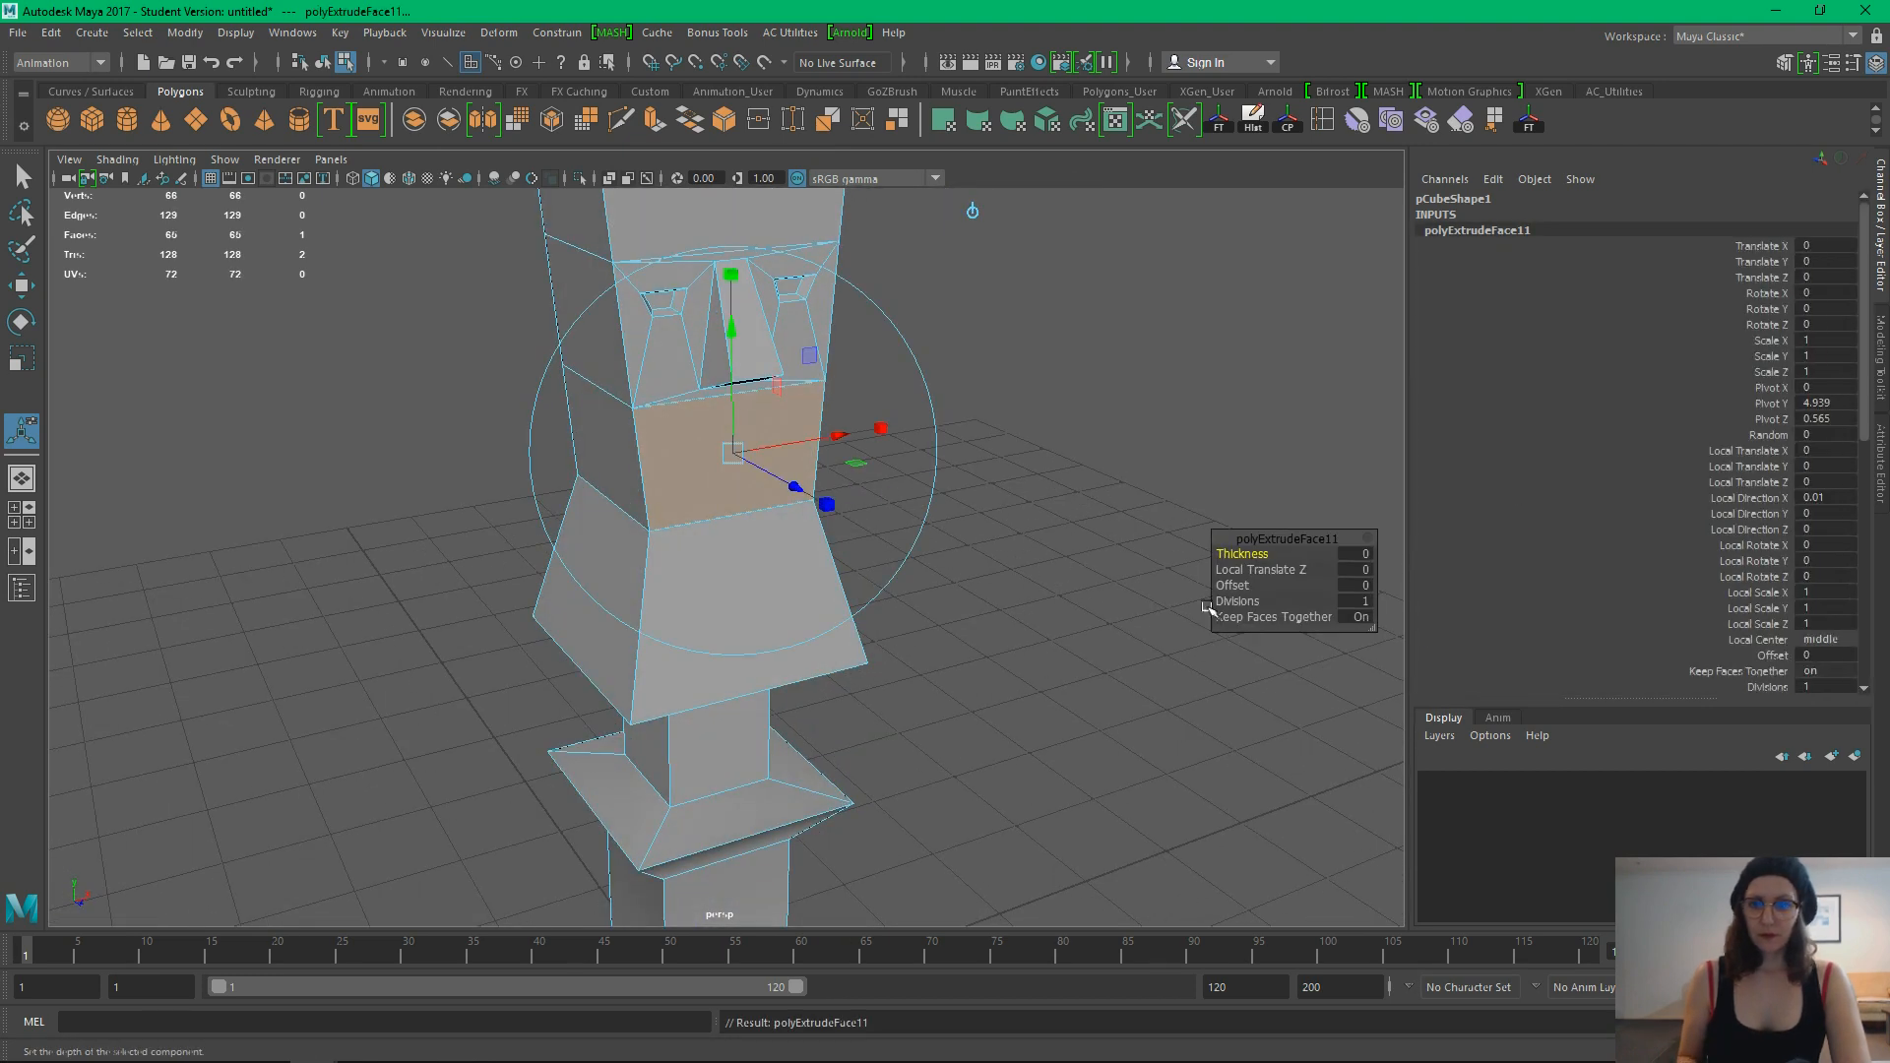
drag(1232, 585, 1178, 585)
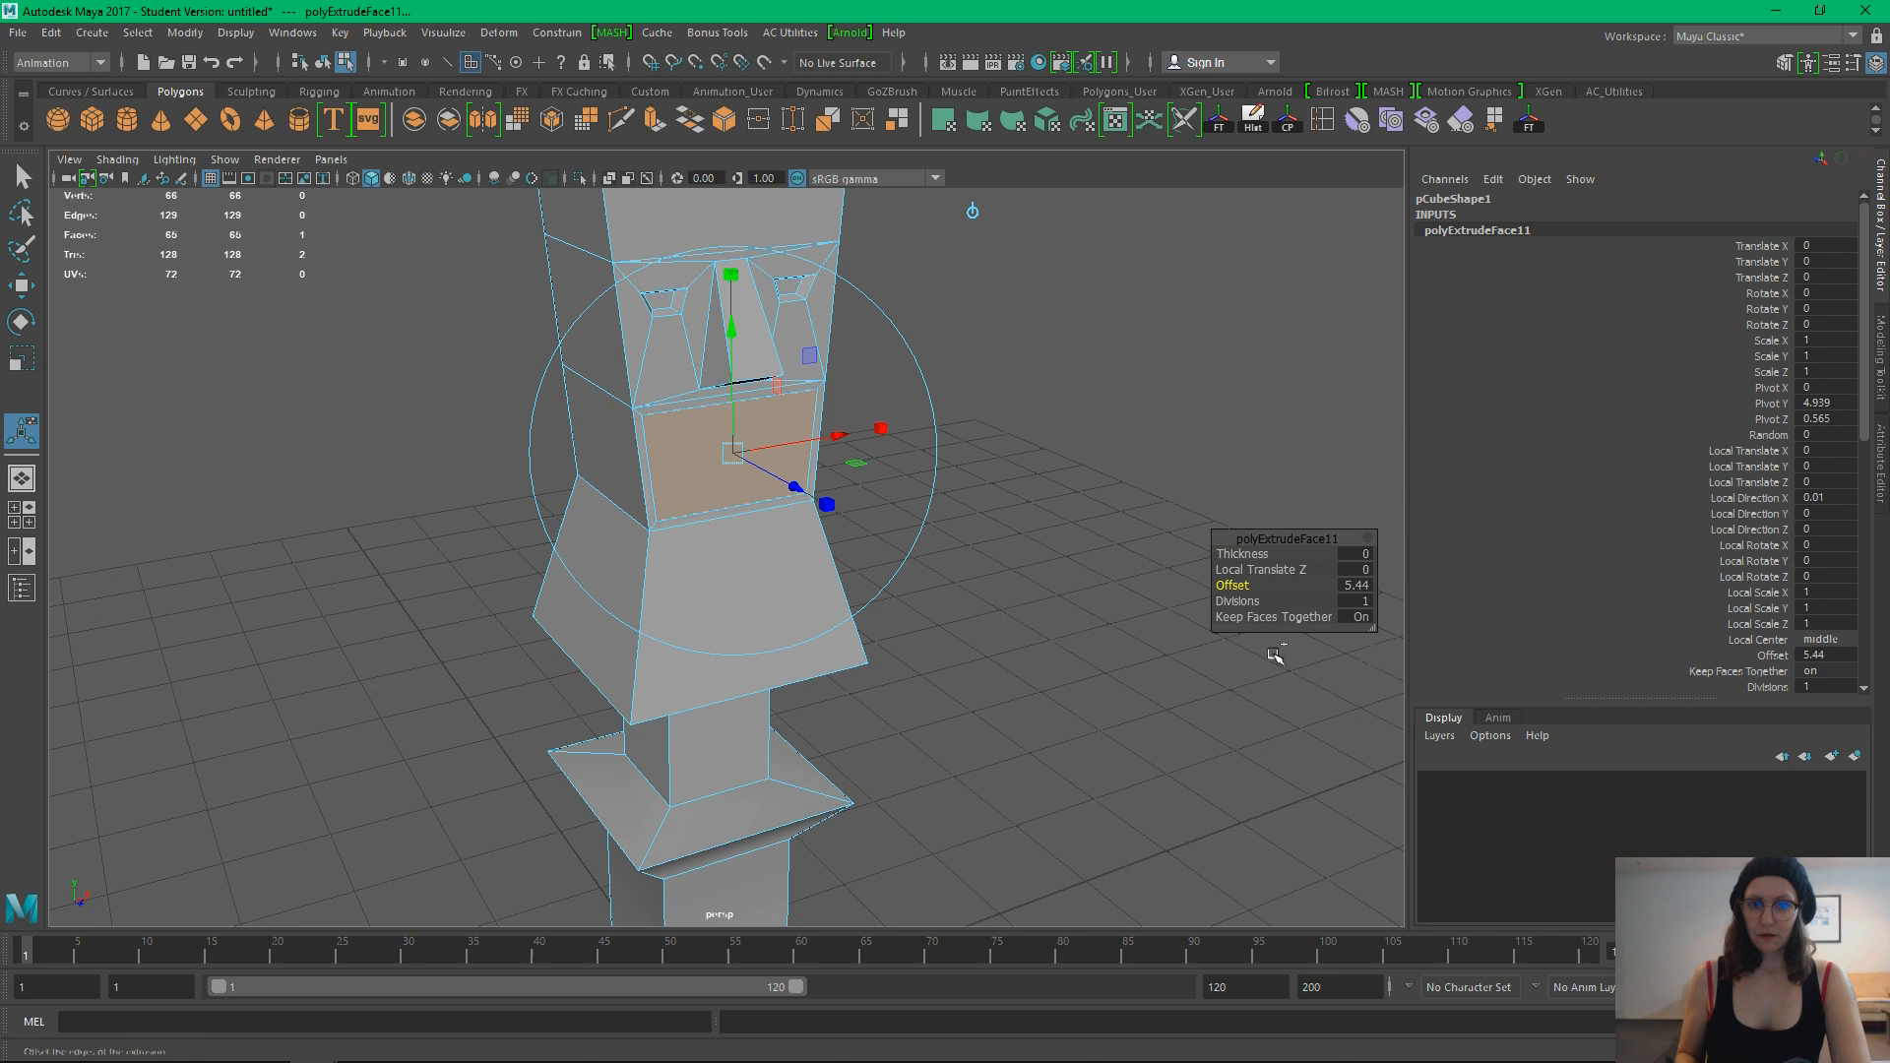
Shrink the inset mouth face to a local scale of 0.624 in X and 0.542 in Y, and raise it 0.105 in local Y
drag(731, 276, 679, 470)
drag(992, 494, 925, 484)
alt+drag(881, 514, 871, 444)
drag(746, 365, 701, 462)
drag(838, 387, 842, 322)
alt+drag(860, 421, 1033, 419)
drag(734, 254, 748, 334)
drag(727, 239, 725, 183)
alt+drag(748, 325, 1004, 559)
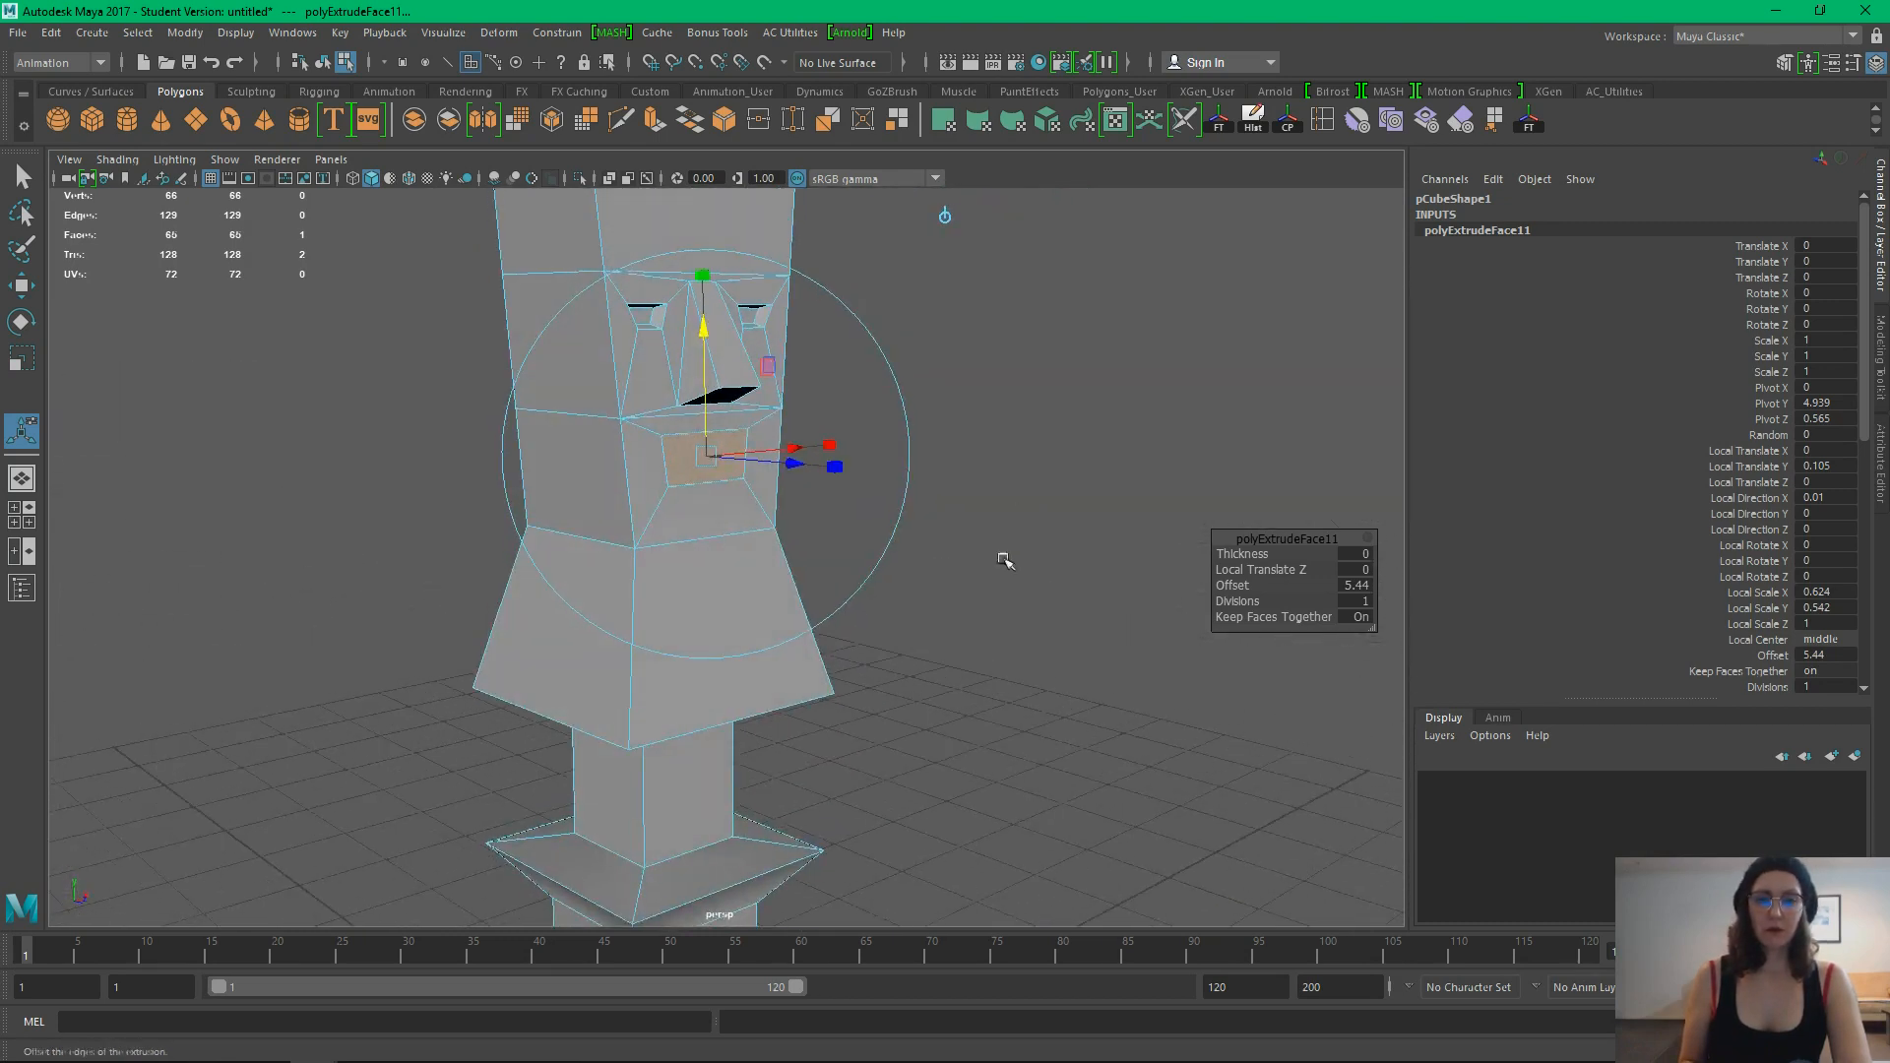
Extrude the mouth face into the head and scale it down slightly to form a recessed mouth
key(ctrl+e)
drag(816, 468, 961, 481)
alt+drag(768, 506, 770, 576)
drag(759, 455, 778, 460)
click(879, 553)
Examine the face and the top of the head from several angles, with the upper front edge selected
alt+drag(879, 553, 781, 603)
alt+right_drag(781, 603, 833, 707)
alt+drag(832, 708, 829, 581)
click(694, 460)
click(1052, 508)
alt+drag(963, 498, 898, 452)
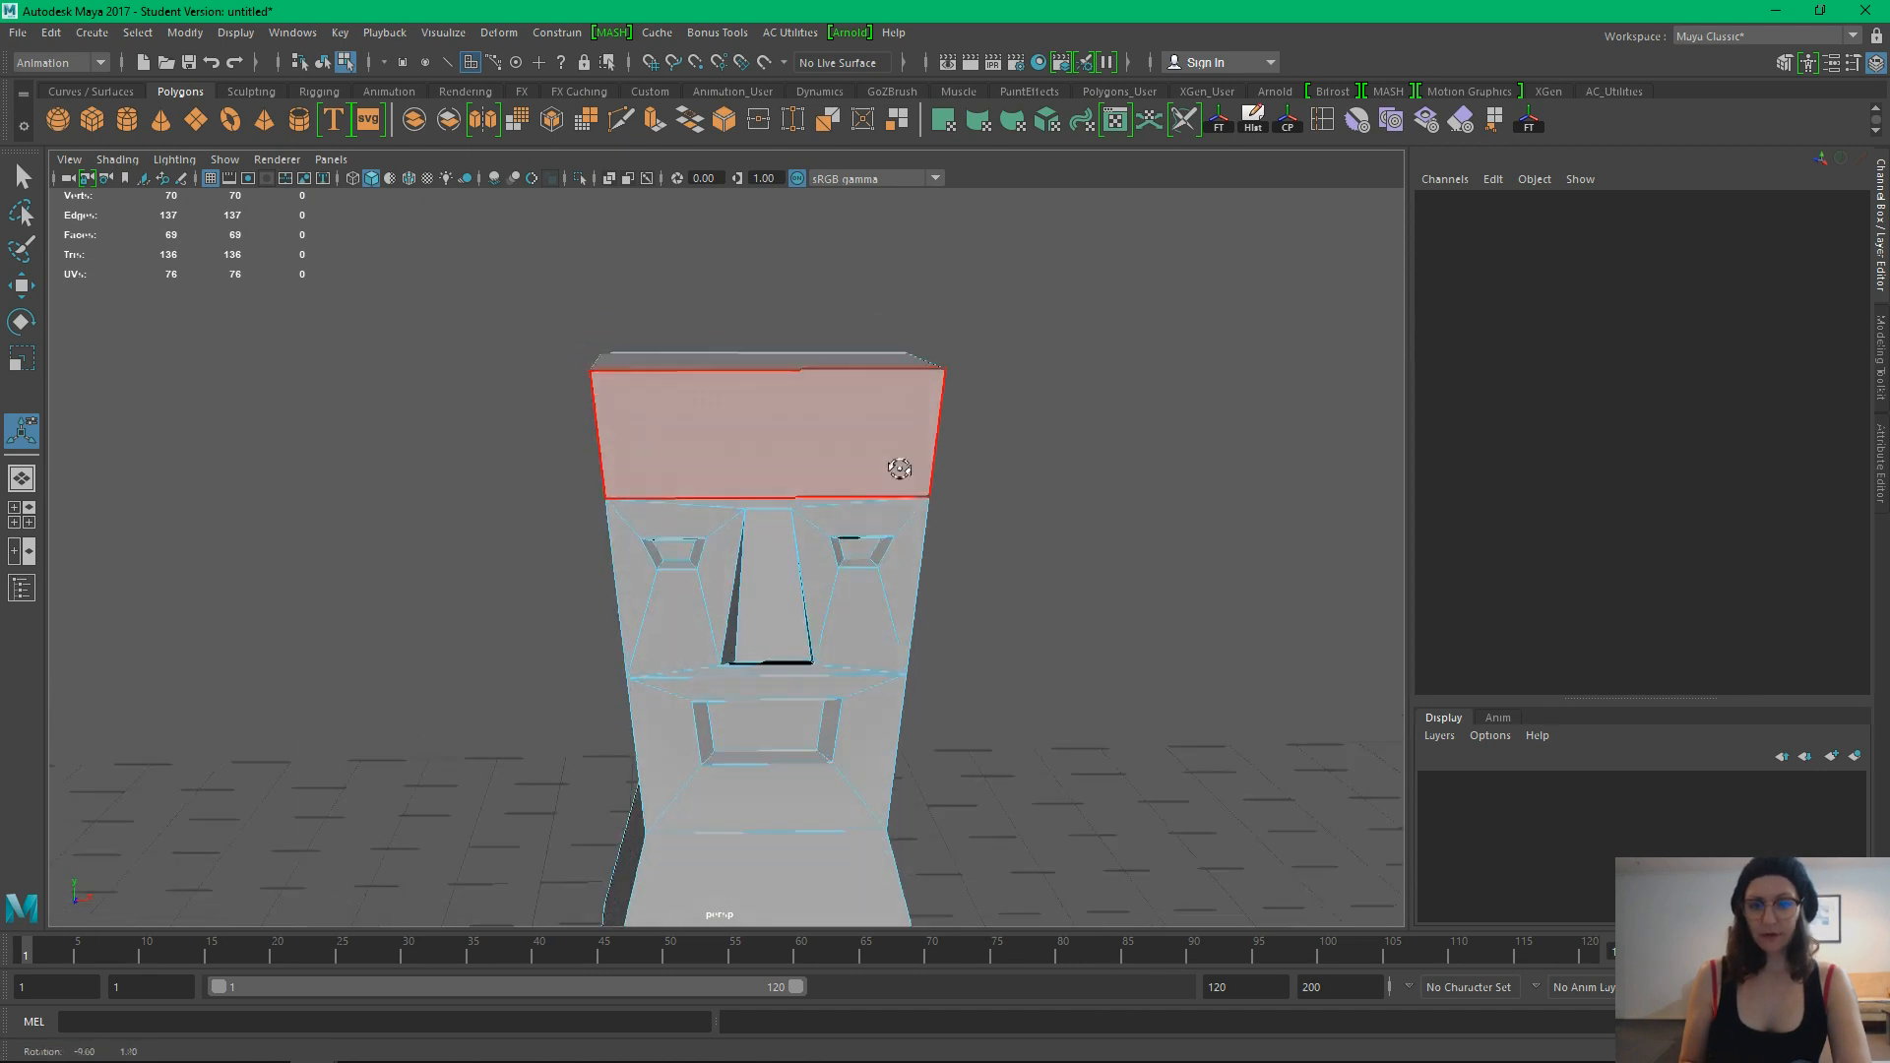
key(F10)
alt+right_drag(744, 469, 839, 548)
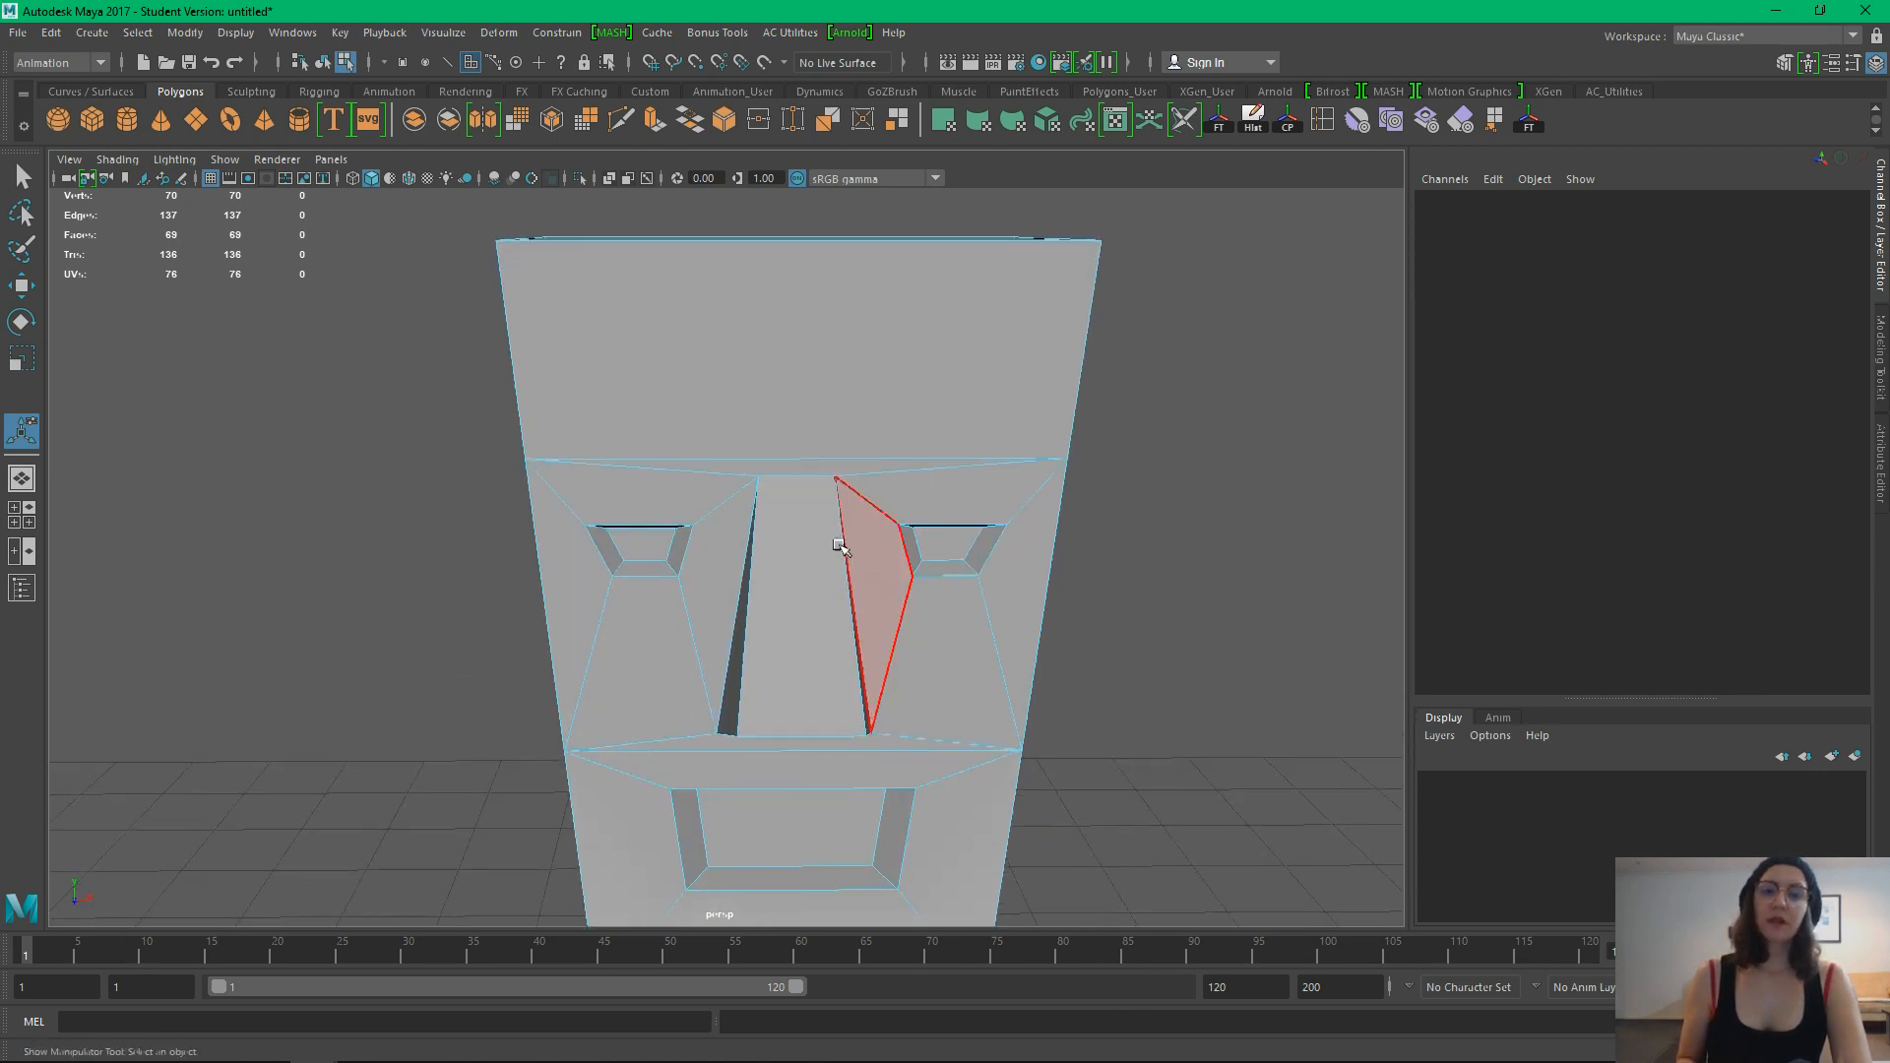
alt+drag(790, 509, 827, 555)
right_drag(774, 448, 774, 402)
click(799, 478)
alt+drag(815, 492, 817, 472)
alt+right_drag(768, 377, 677, 368)
alt+drag(758, 379, 774, 455)
alt+drag(1086, 467, 1150, 421)
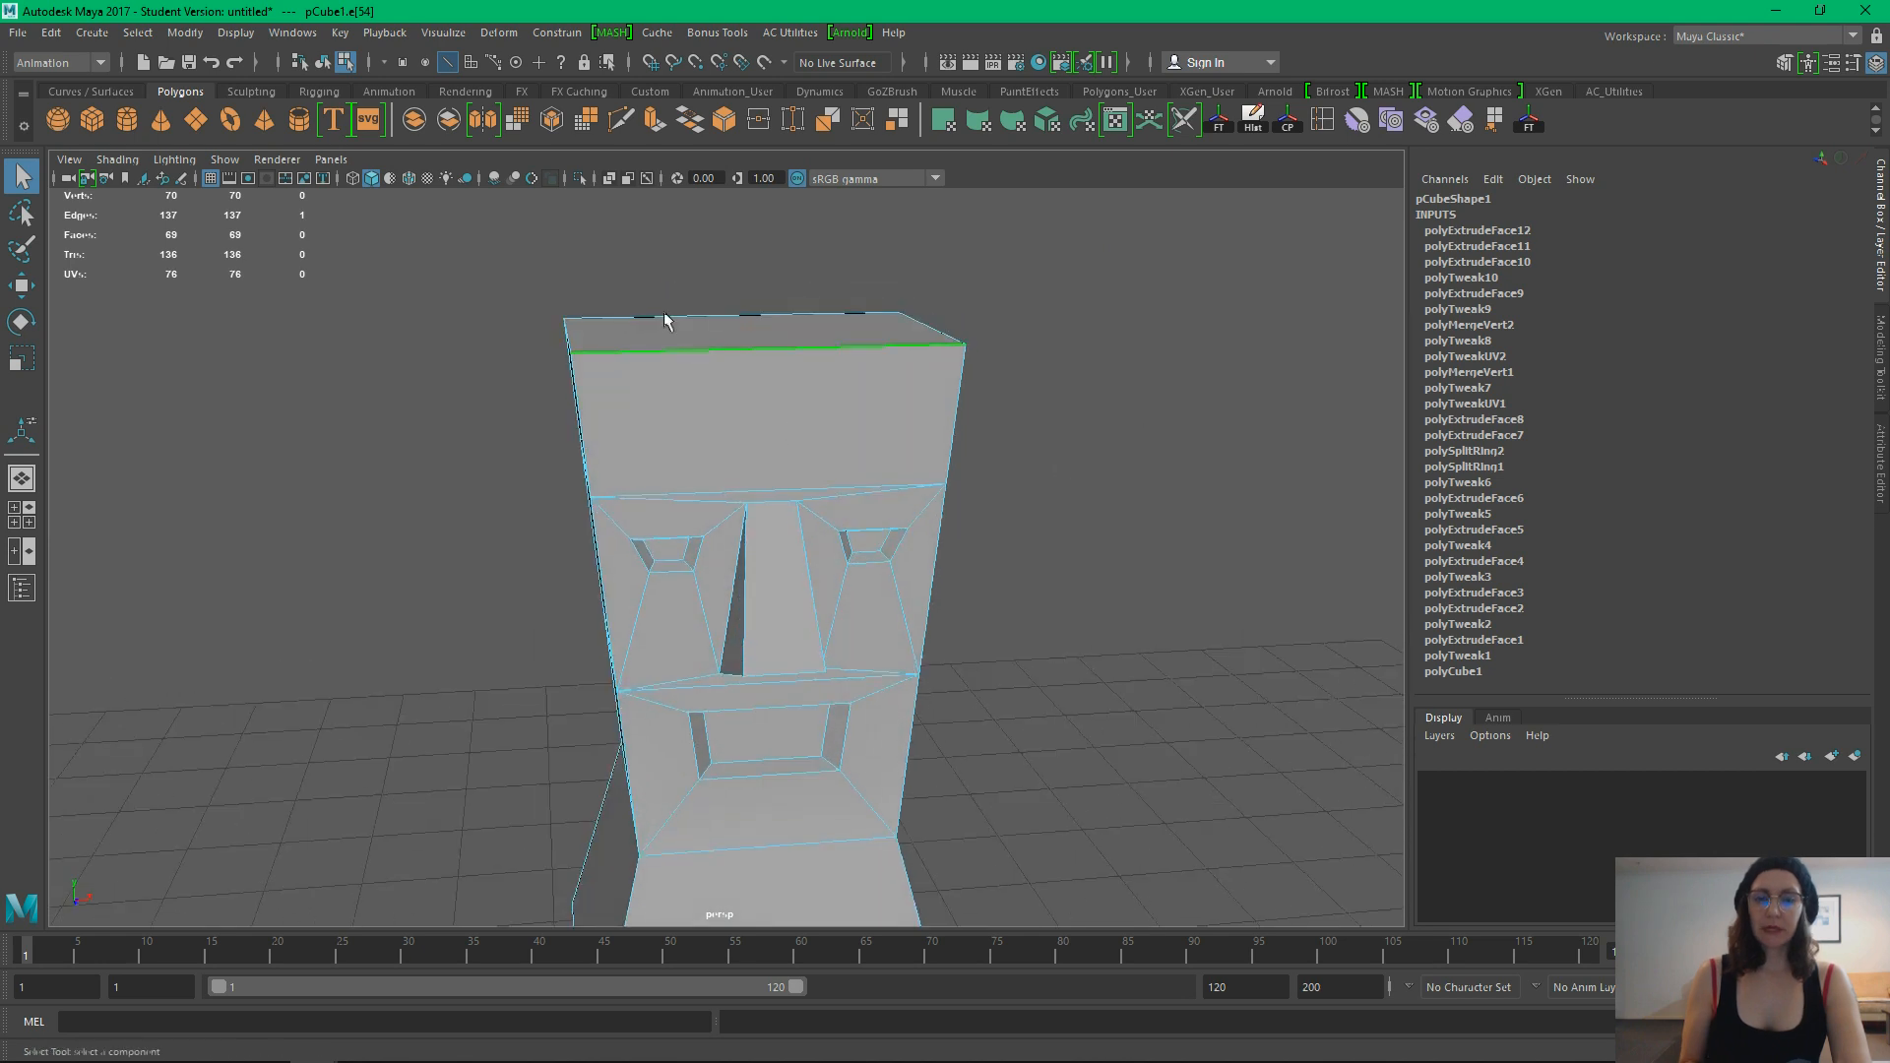
alt+drag(836, 562, 780, 752)
alt+middle_drag(774, 630, 780, 857)
alt+right_drag(718, 540, 810, 620)
alt+middle_drag(810, 620, 816, 715)
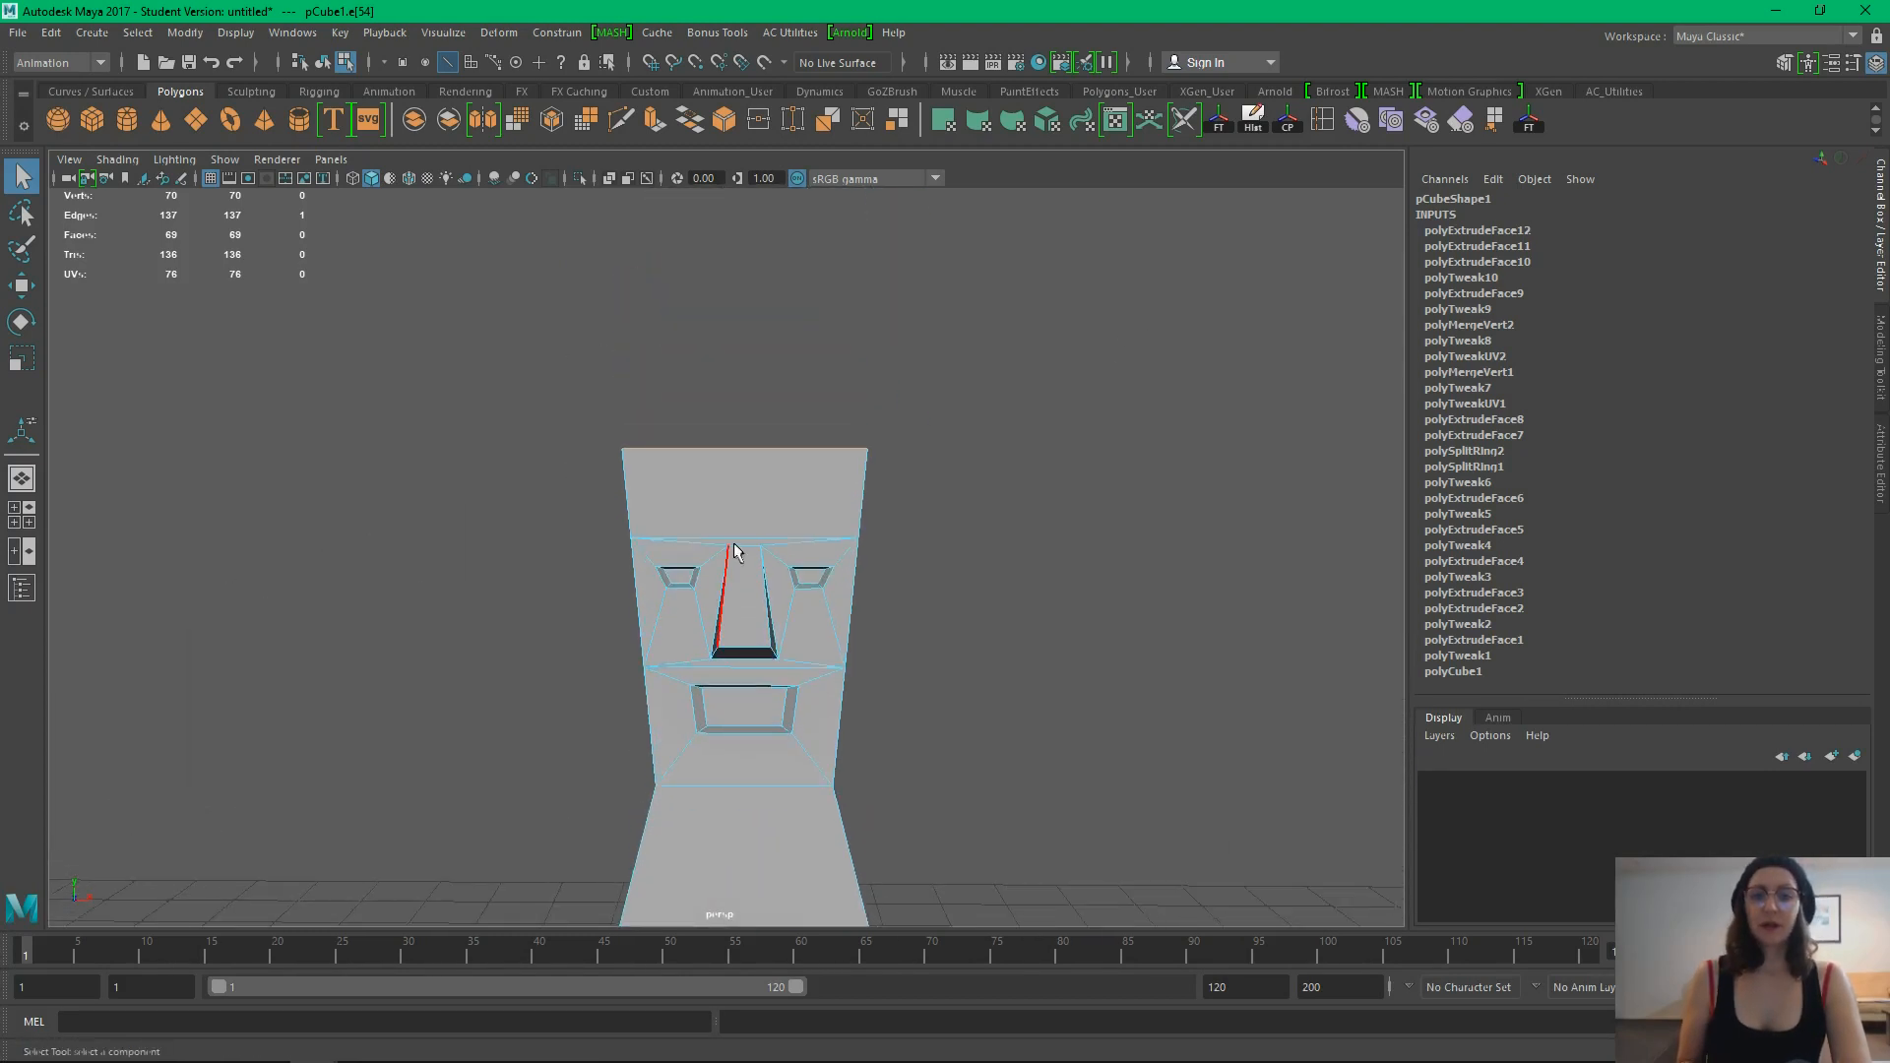
alt+drag(733, 551, 779, 452)
Try tapering the top of the head by scaling its four top vertices uniformly to about 0.8 and lowering them slightly
right_drag(779, 453, 829, 437)
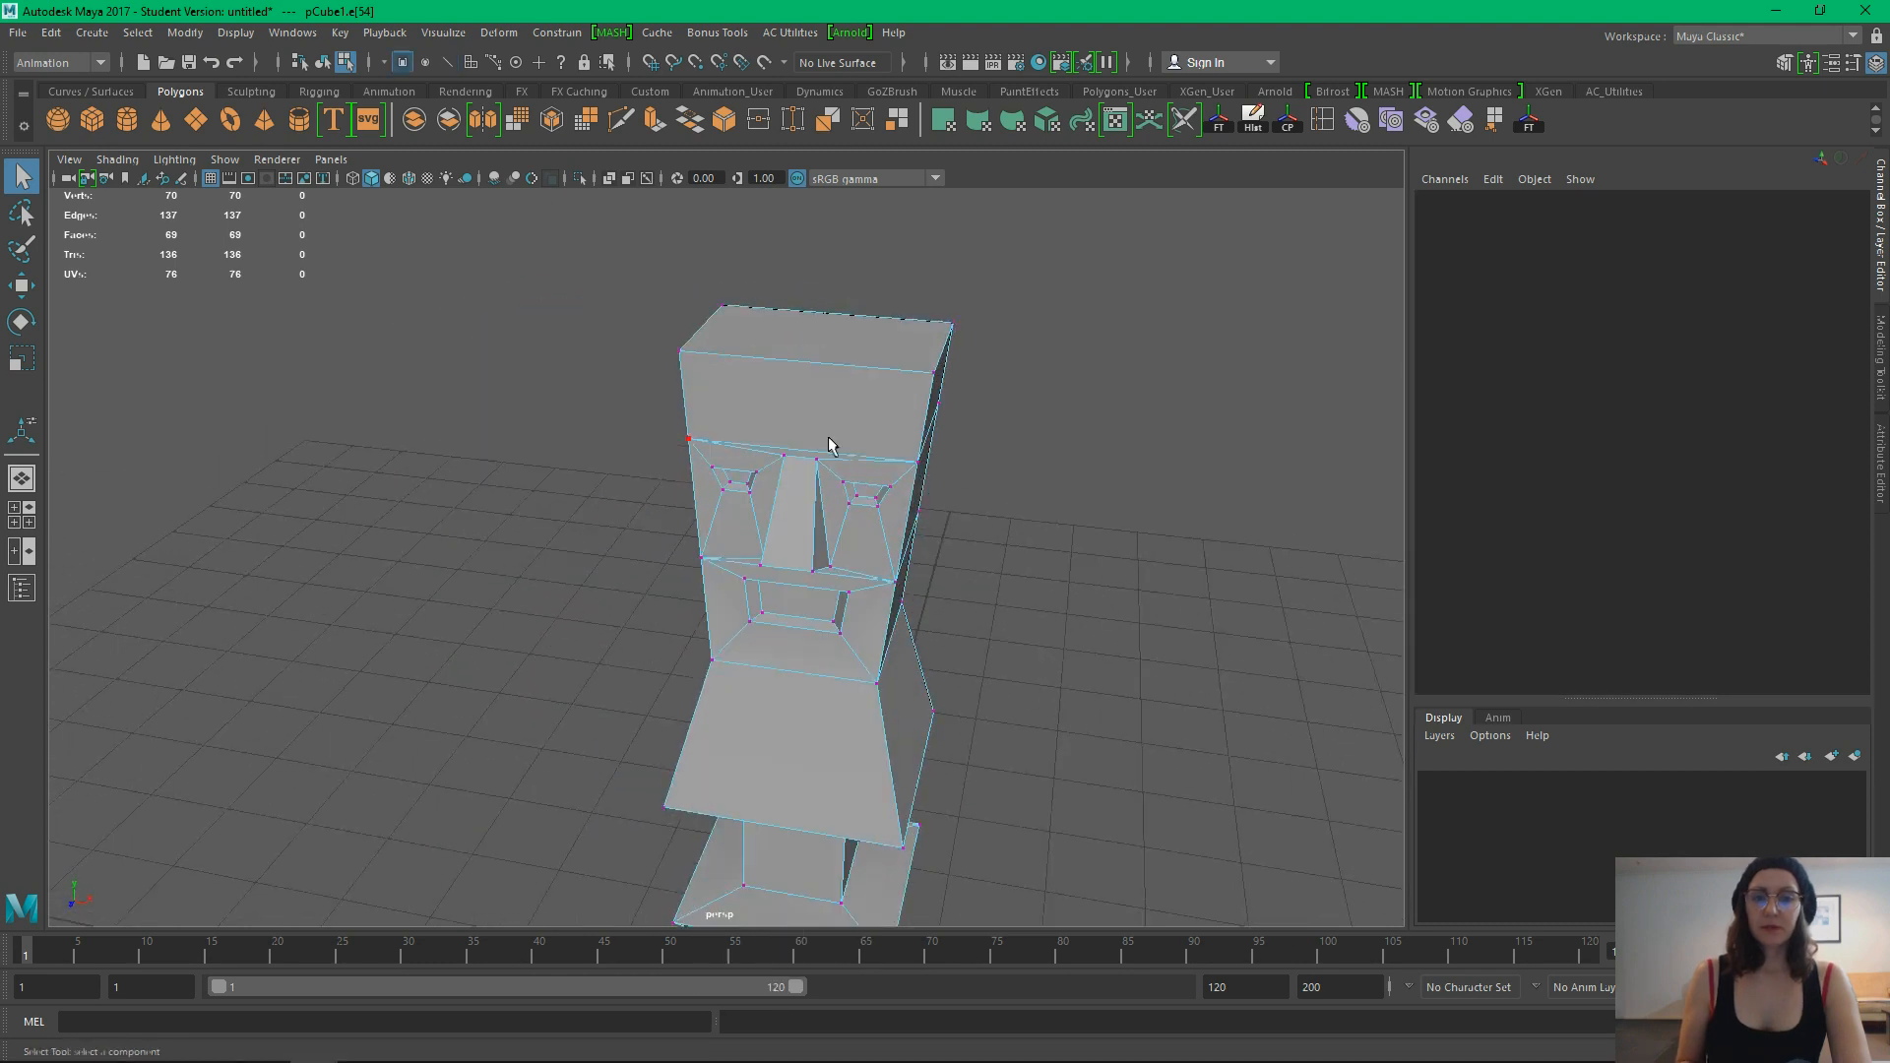
alt+drag(829, 445, 886, 393)
drag(982, 486, 616, 434)
key(r)
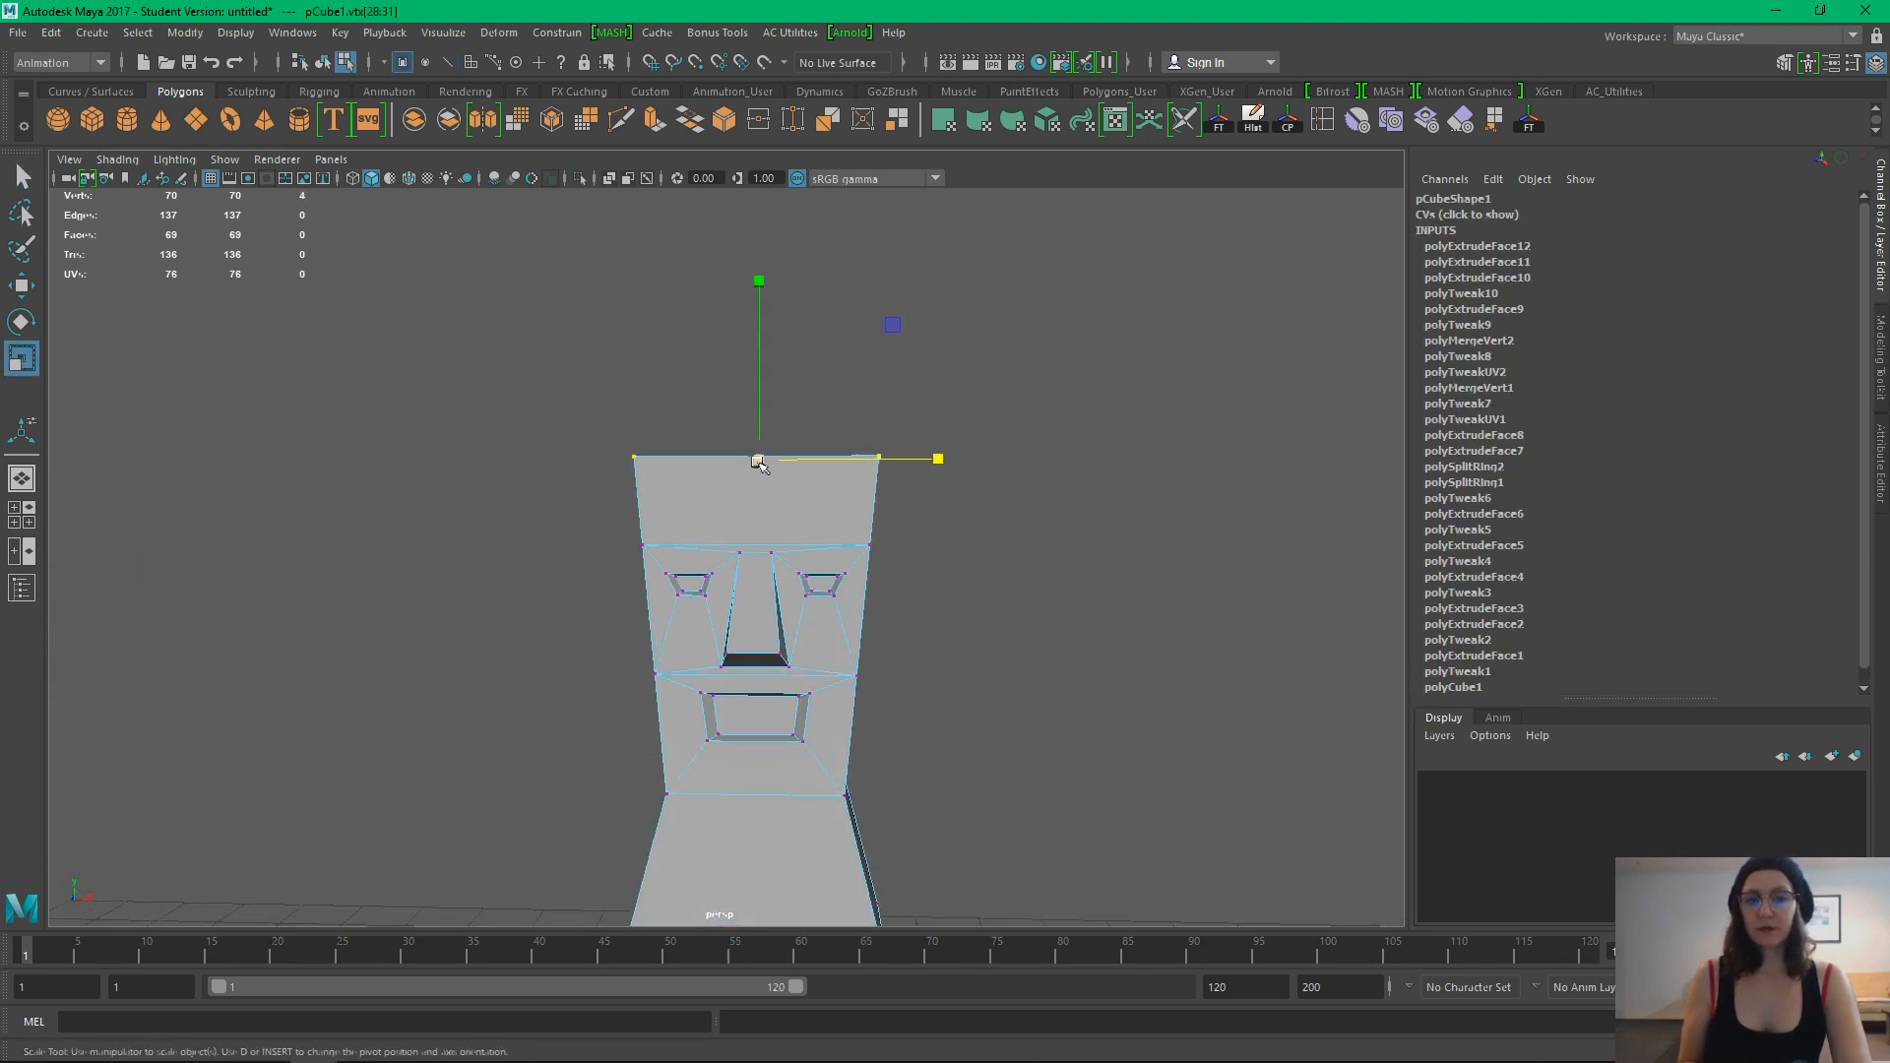
drag(759, 459, 733, 470)
key(w)
drag(758, 391, 759, 405)
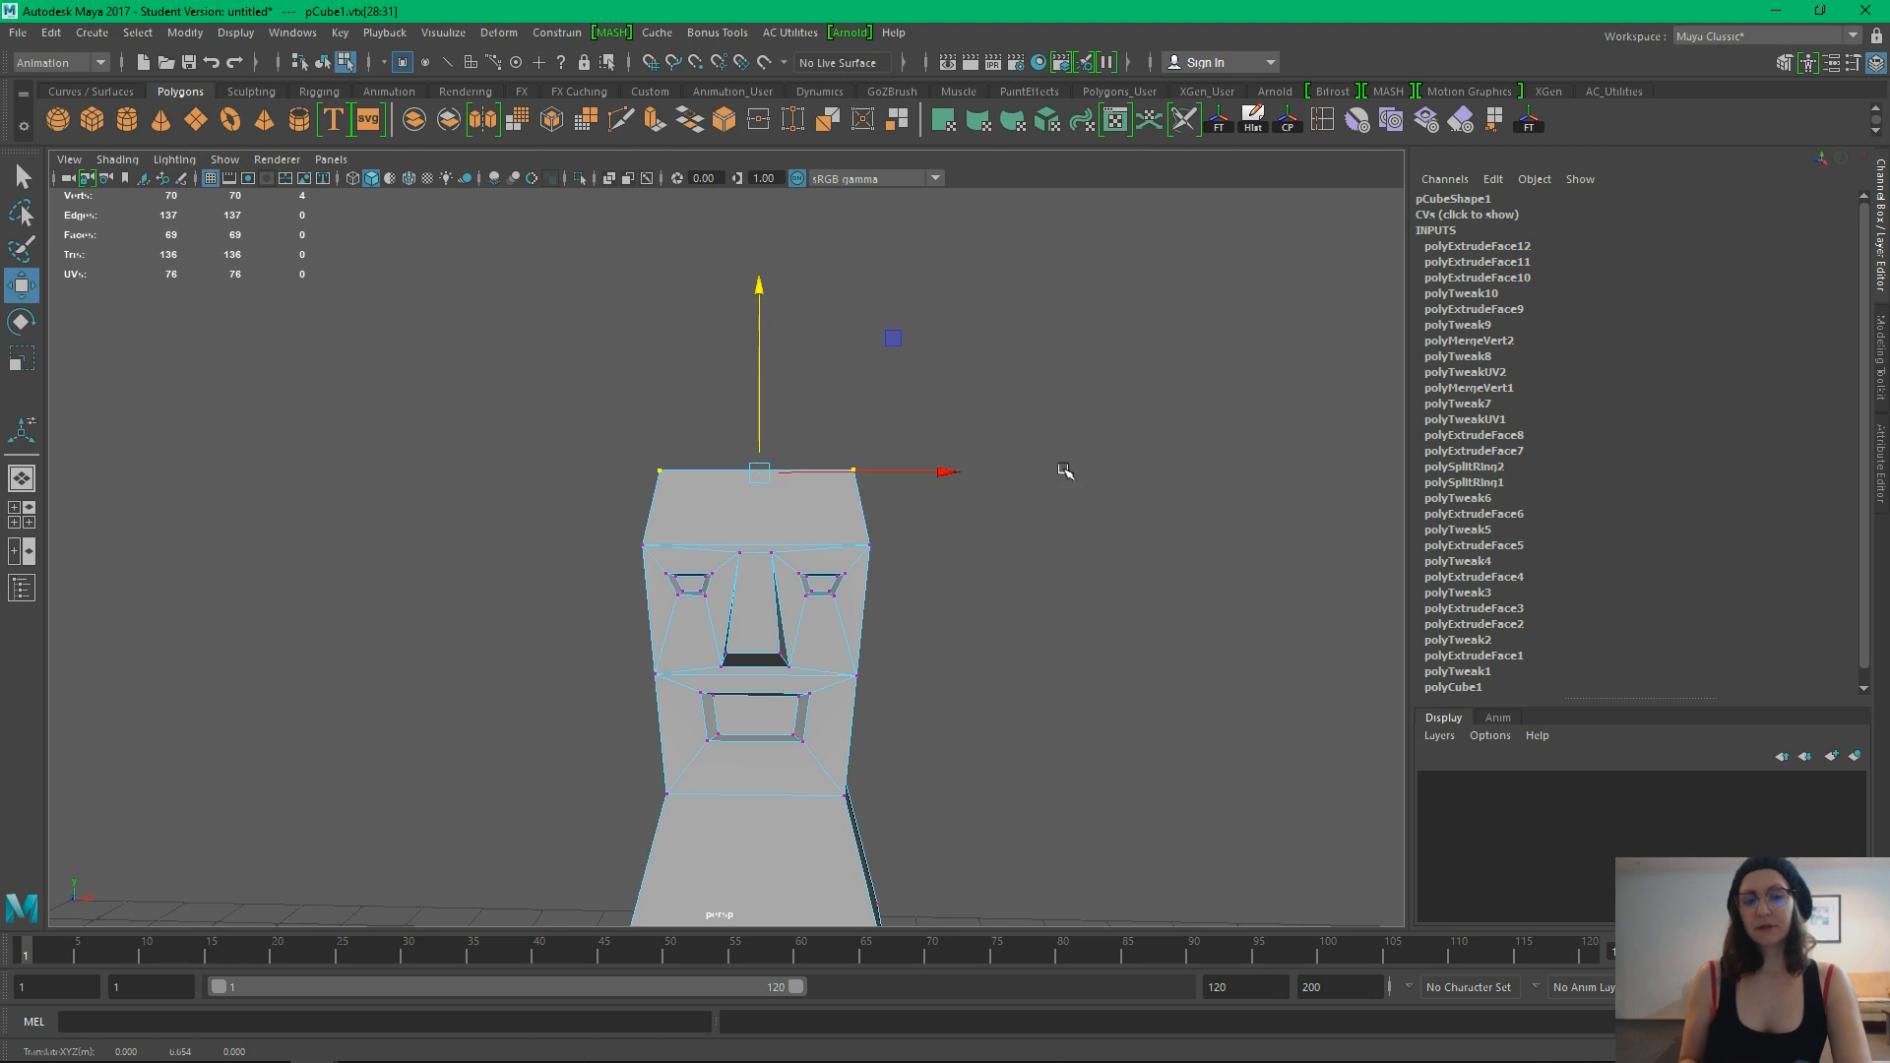
Undo the lowering and scaling of the four top head vertices
alt+right_drag(1063, 472, 794, 493)
alt+middle_drag(794, 493, 773, 384)
alt+drag(900, 449, 865, 493)
key(ctrl+z)
alt+drag(946, 552, 953, 541)
key(ctrl+z)
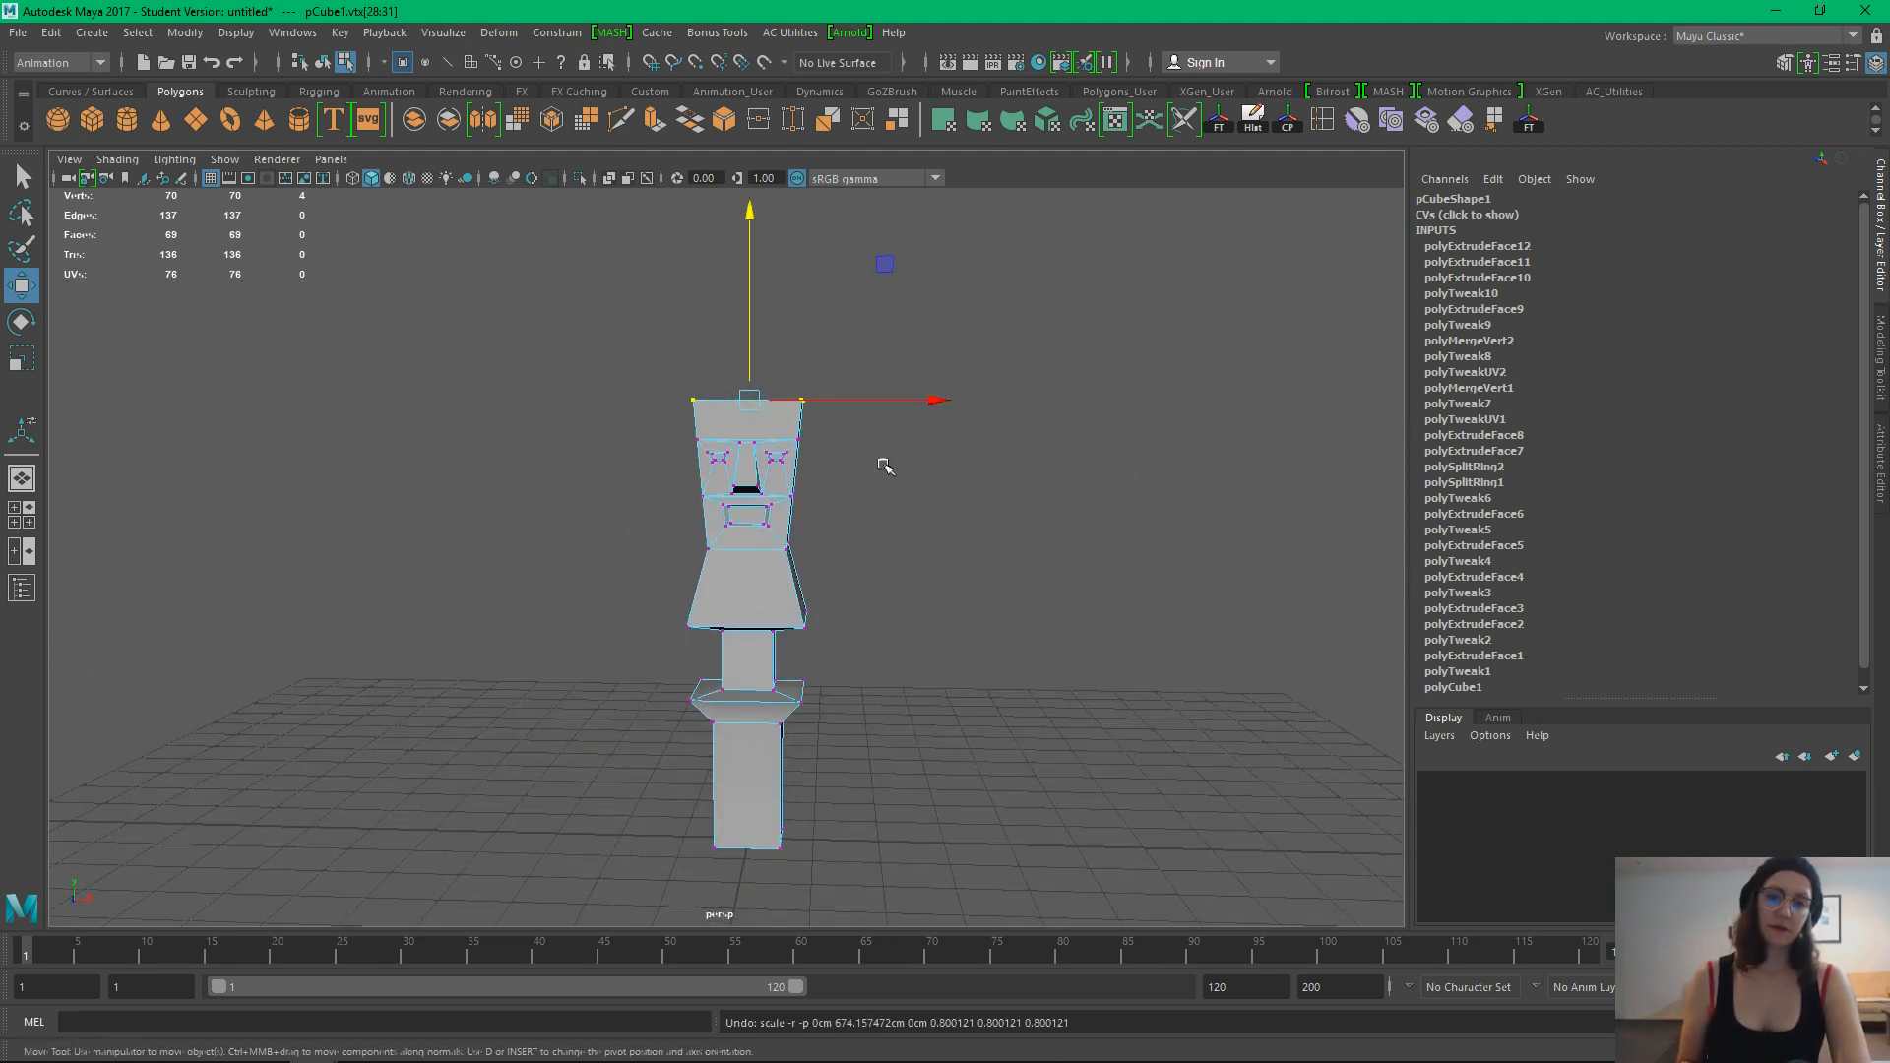
Split the edge ring from the head's upper front edge to add a vertical loop down the middle of the figure
alt+right_drag(884, 465, 1004, 456)
alt+middle_drag(1004, 456, 989, 624)
alt+drag(993, 565, 913, 523)
click(1021, 571)
alt+right_drag(794, 506, 1172, 738)
alt+middle_drag(975, 635, 849, 689)
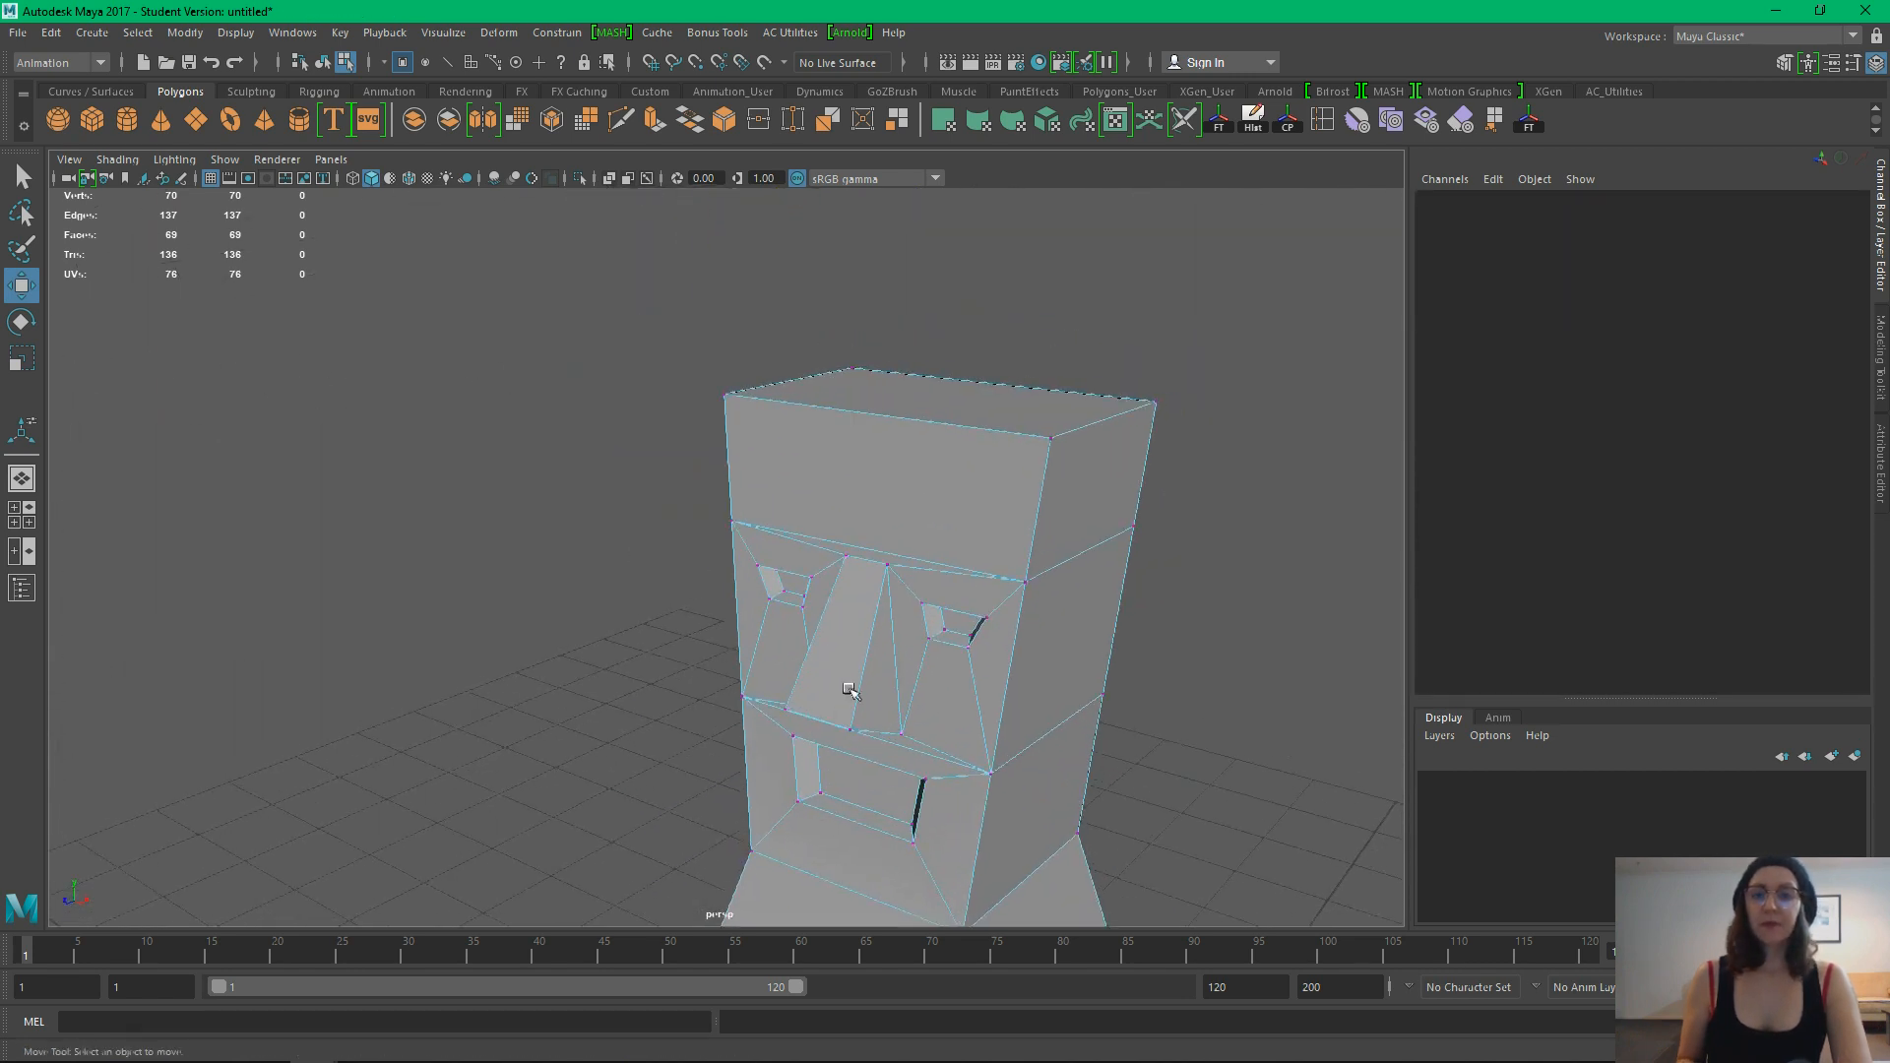
alt+drag(739, 433, 810, 447)
right_drag(810, 445, 814, 378)
click(785, 390)
click(901, 431)
click(855, 402)
ctrl+right_drag(841, 401, 853, 484)
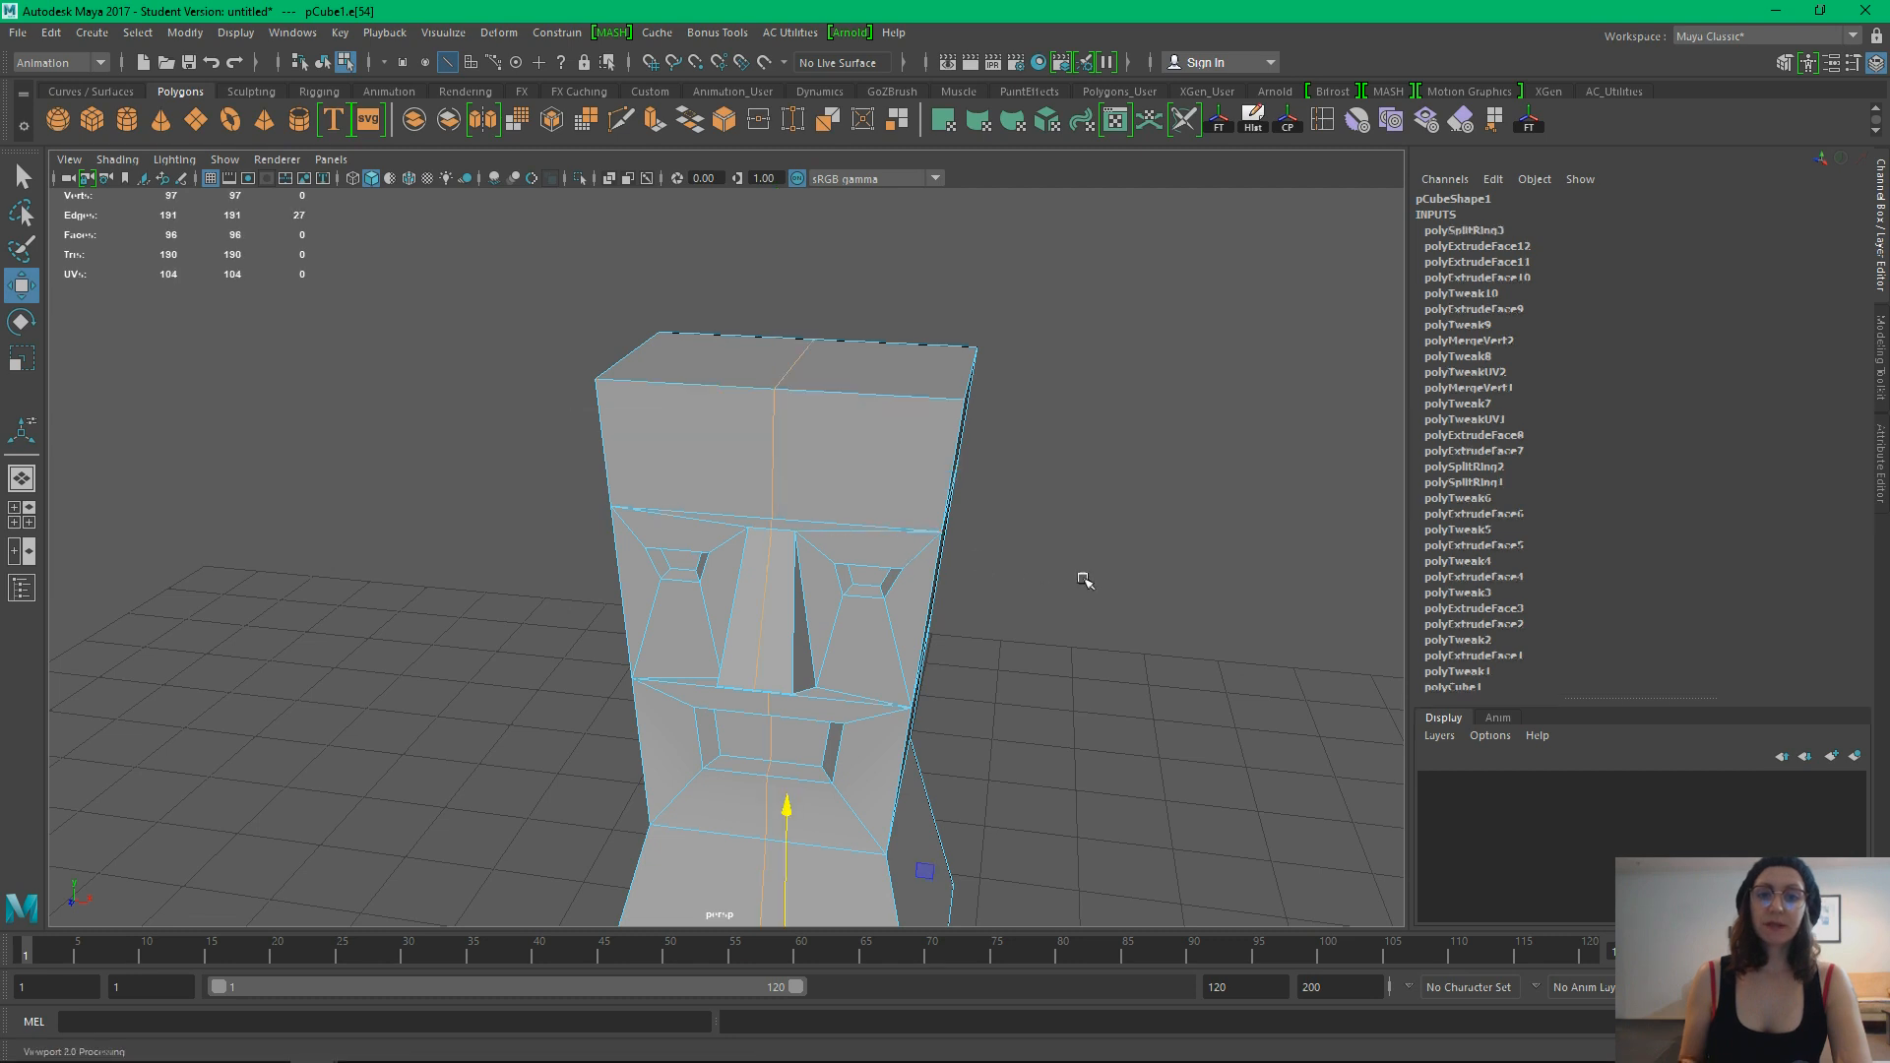
Set the split type of the new vertical edge loop to Multi to divide the figure with two loops
alt+drag(1083, 579, 1123, 575)
alt+middle_drag(1118, 576, 1081, 426)
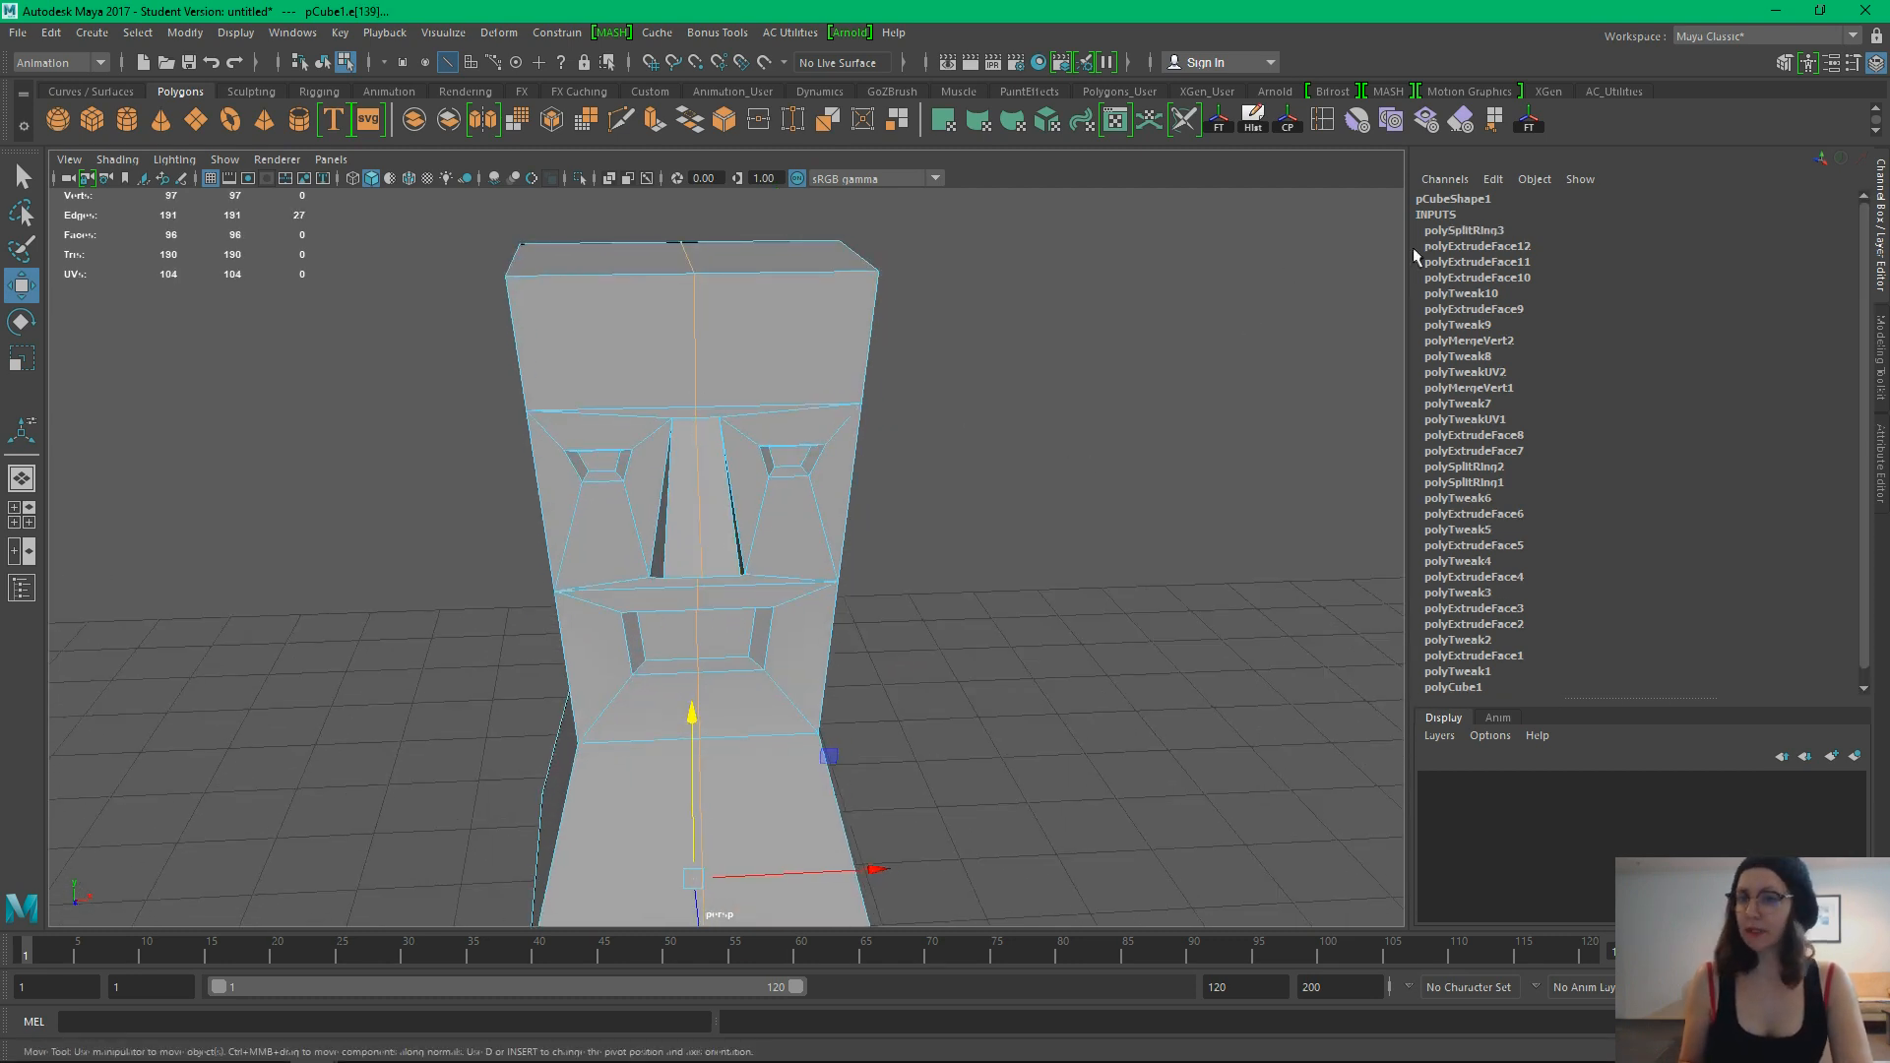
click(1455, 232)
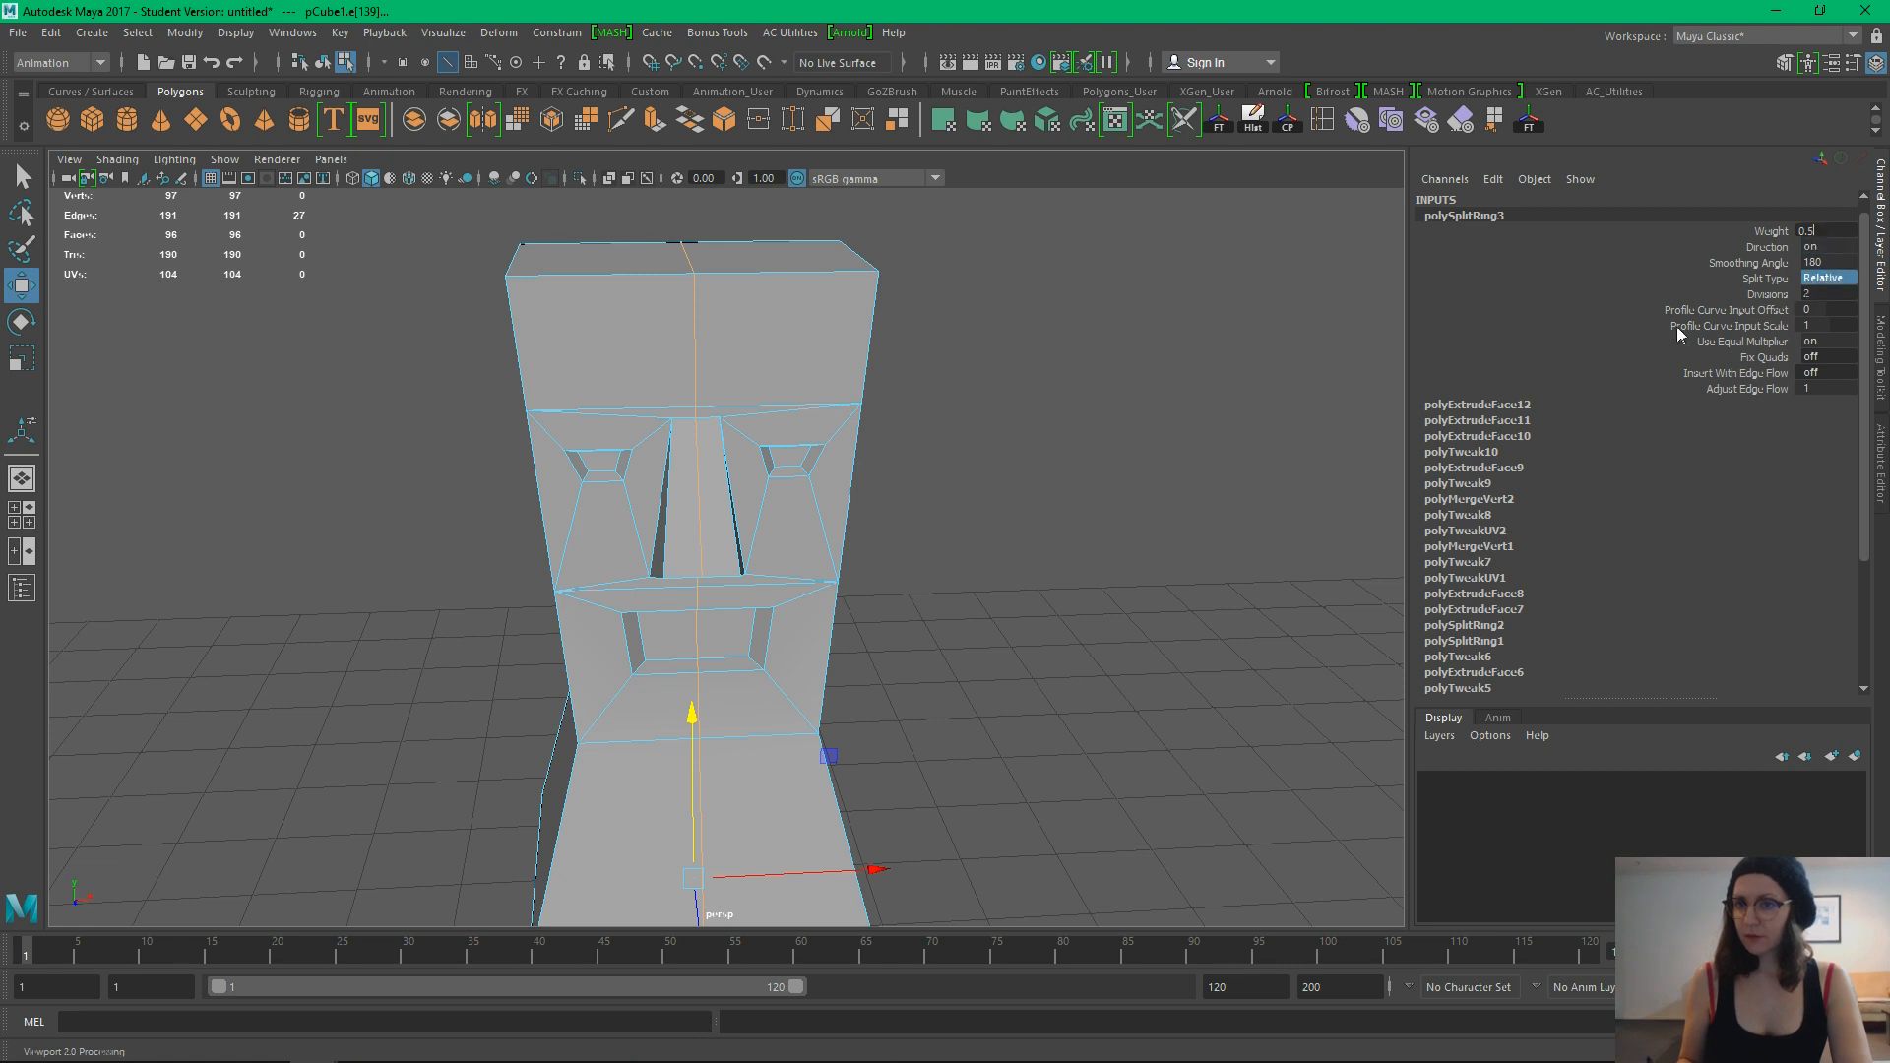
click(986, 469)
right_drag(829, 366, 842, 356)
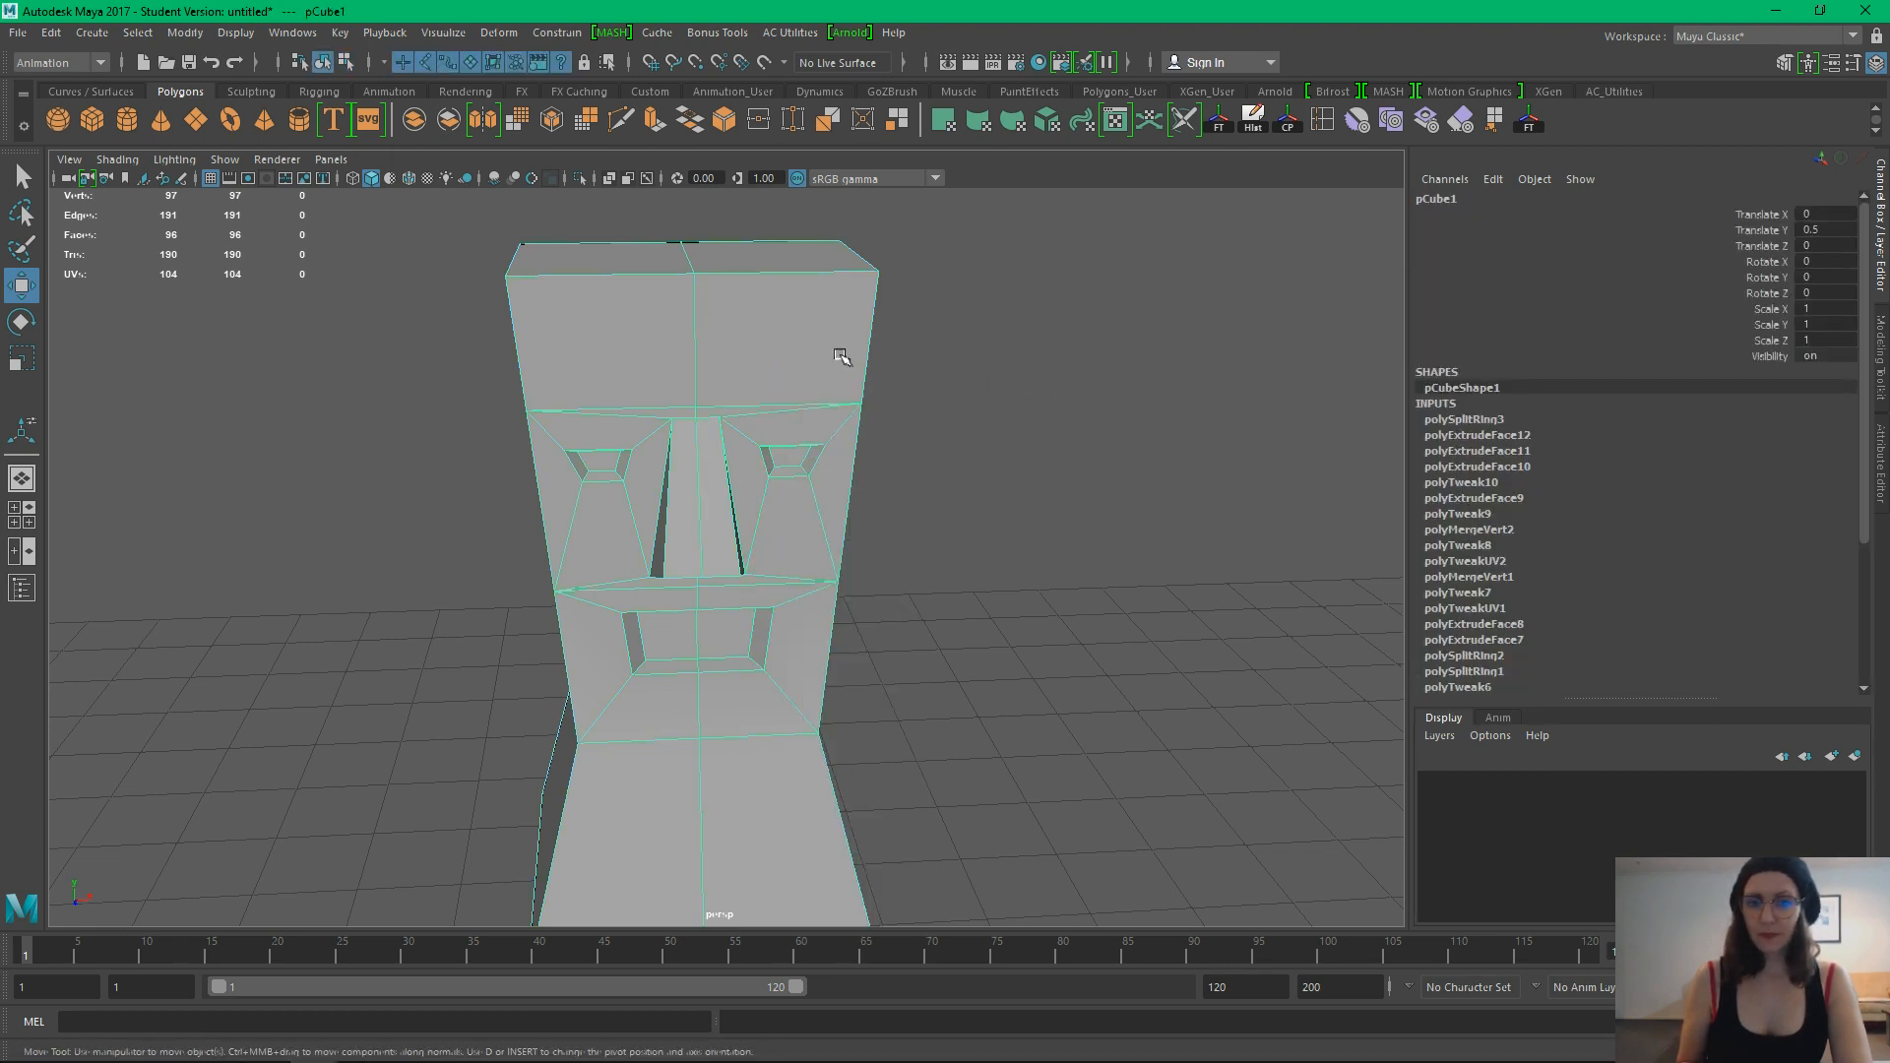
click(1482, 417)
click(1823, 279)
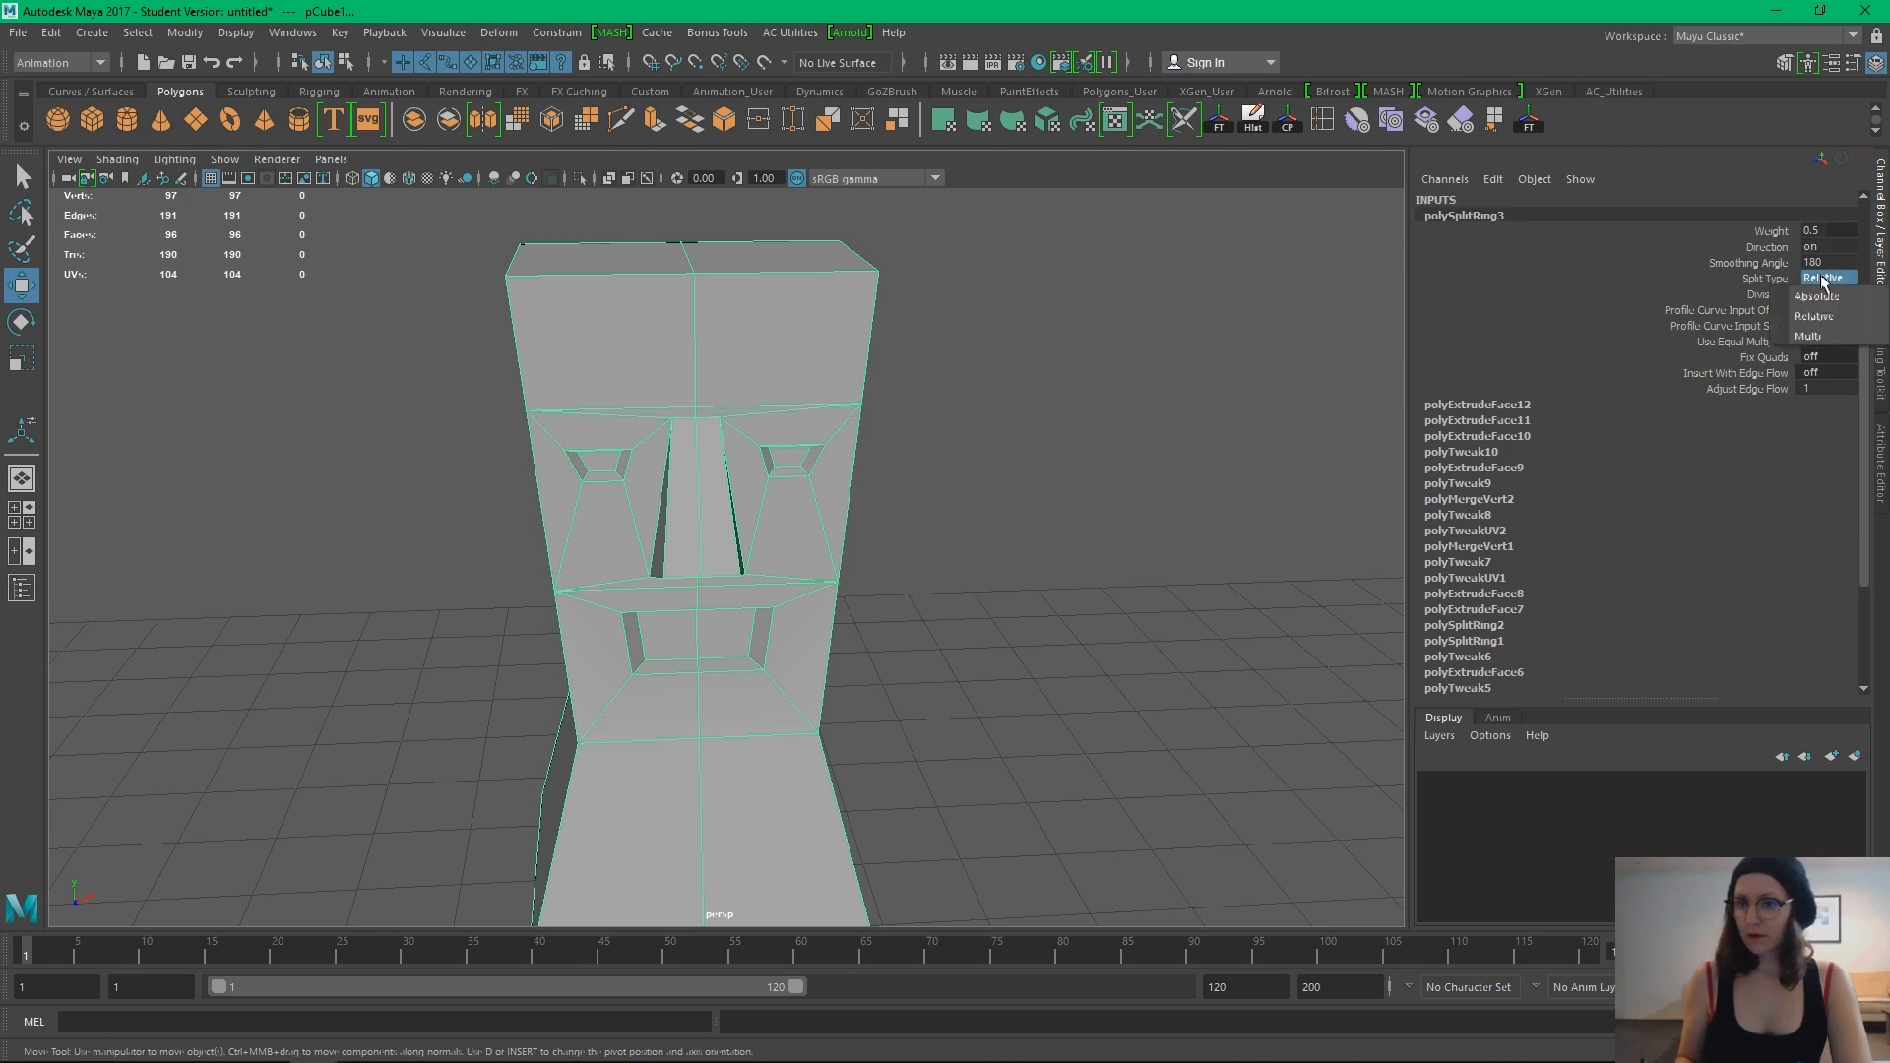
click(1814, 336)
Delete the two short edges connecting the top of the nose to the brow edge
mouse_move(1186, 492)
alt+mouse_down()
mouse_move(1181, 557)
mouse_move(1158, 480)
alt+mouse_up()
alt+right_drag(788, 435, 1169, 627)
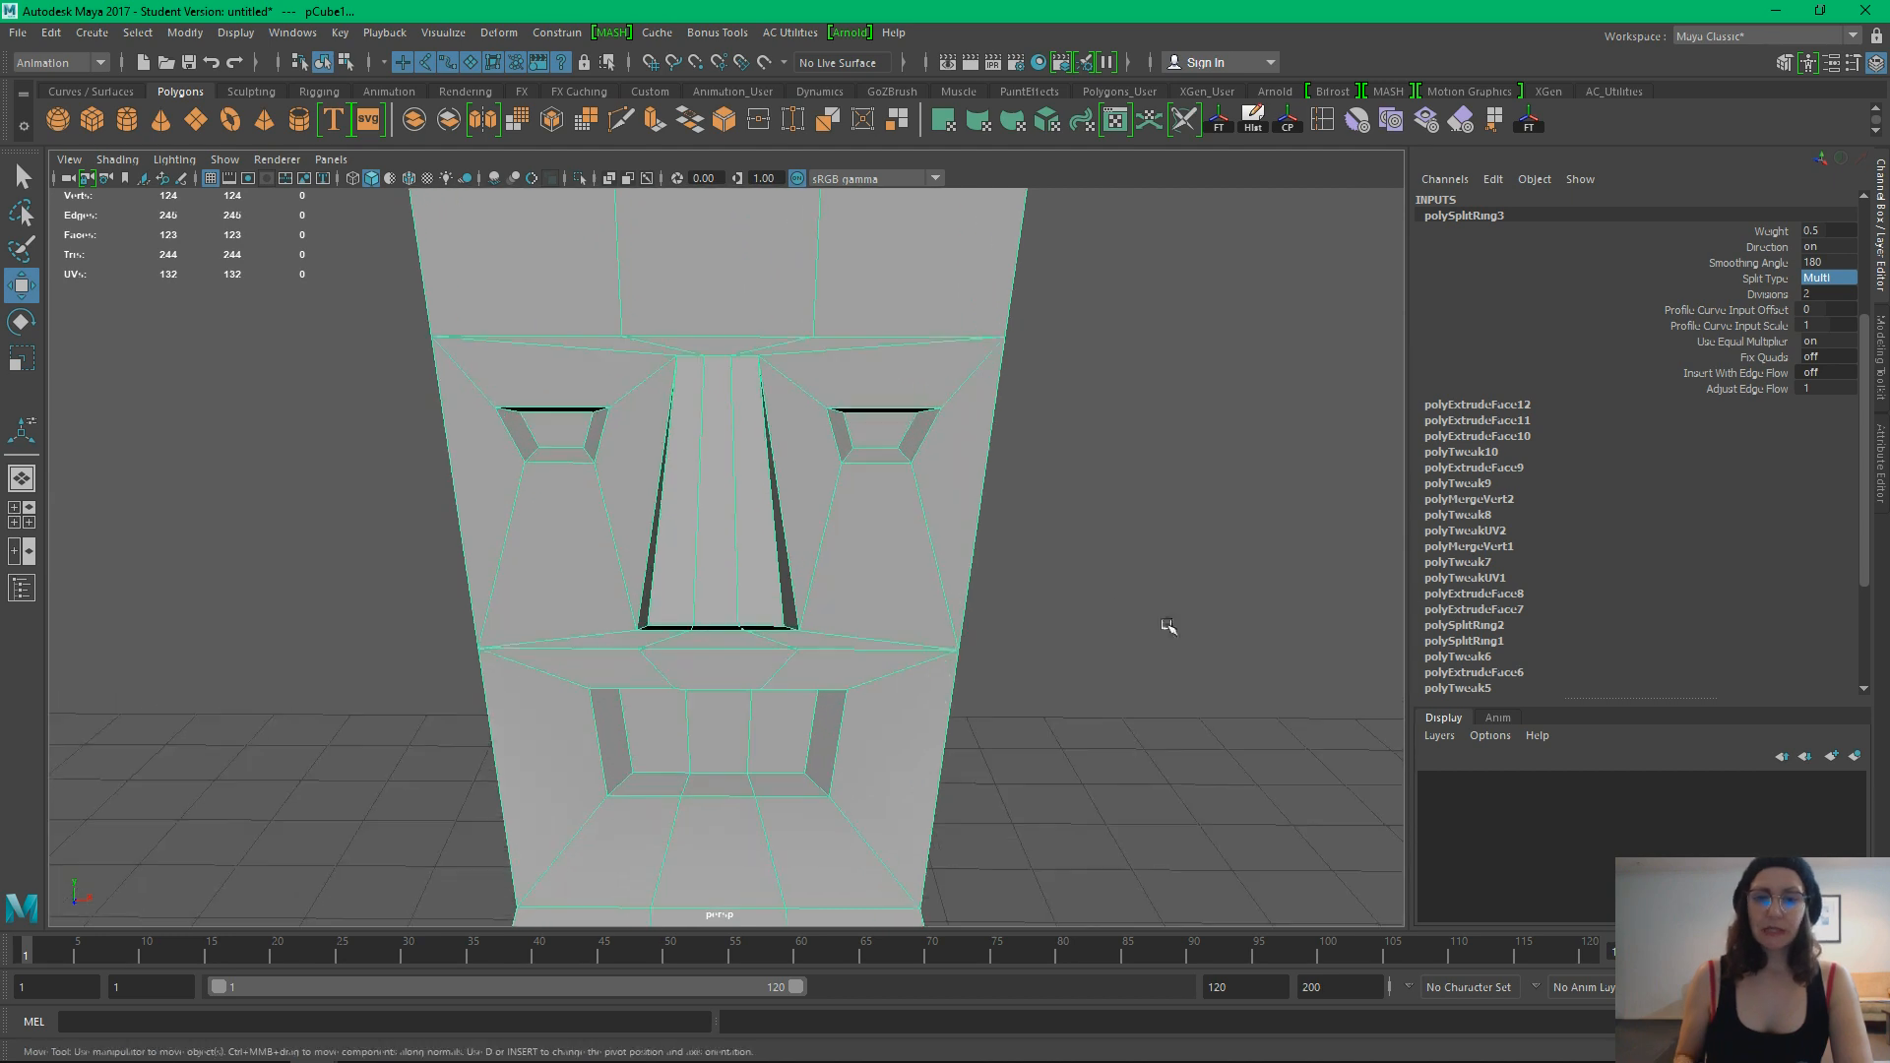
alt+middle_drag(925, 480, 1049, 633)
alt+right_drag(906, 474, 1231, 566)
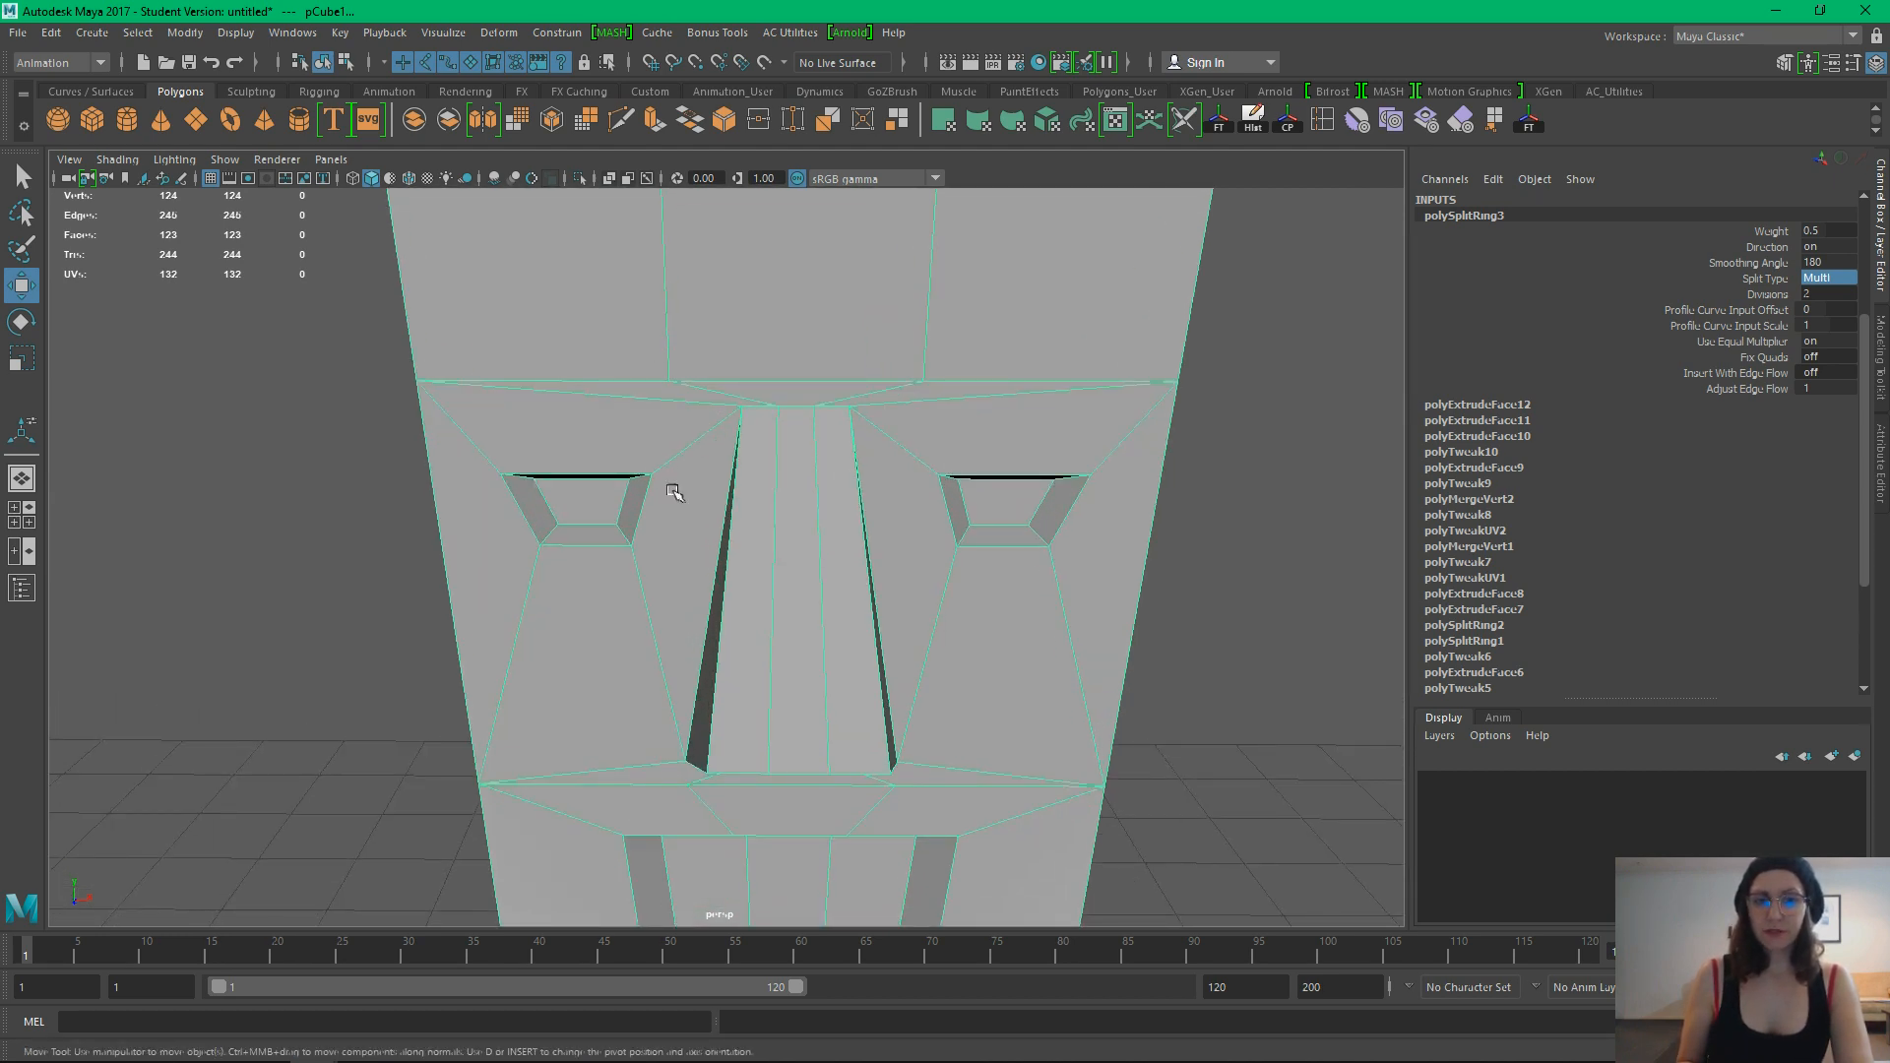
mouse_move(665, 468)
alt+mouse_down()
mouse_move(666, 498)
mouse_move(657, 460)
alt+mouse_up()
shift+right_drag(718, 485, 753, 524)
click(754, 544)
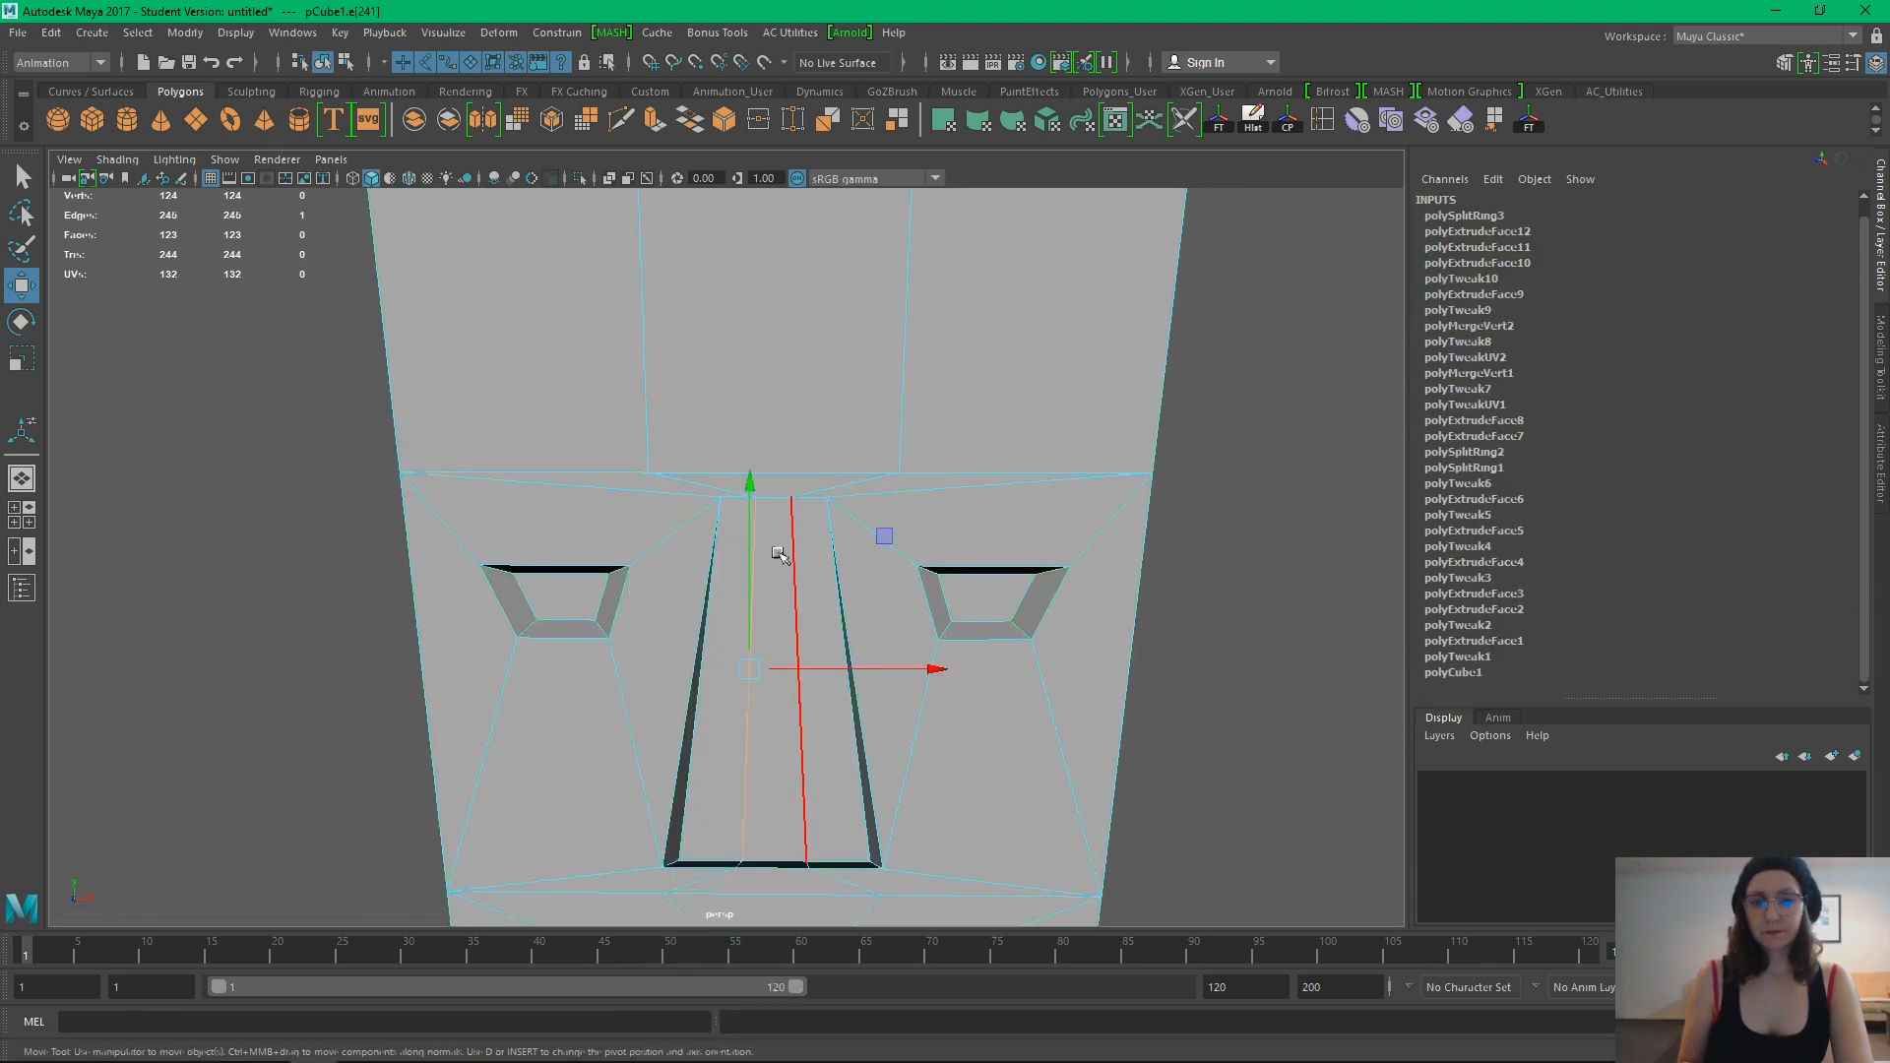
click(709, 488)
shift+right_drag(729, 497, 670, 532)
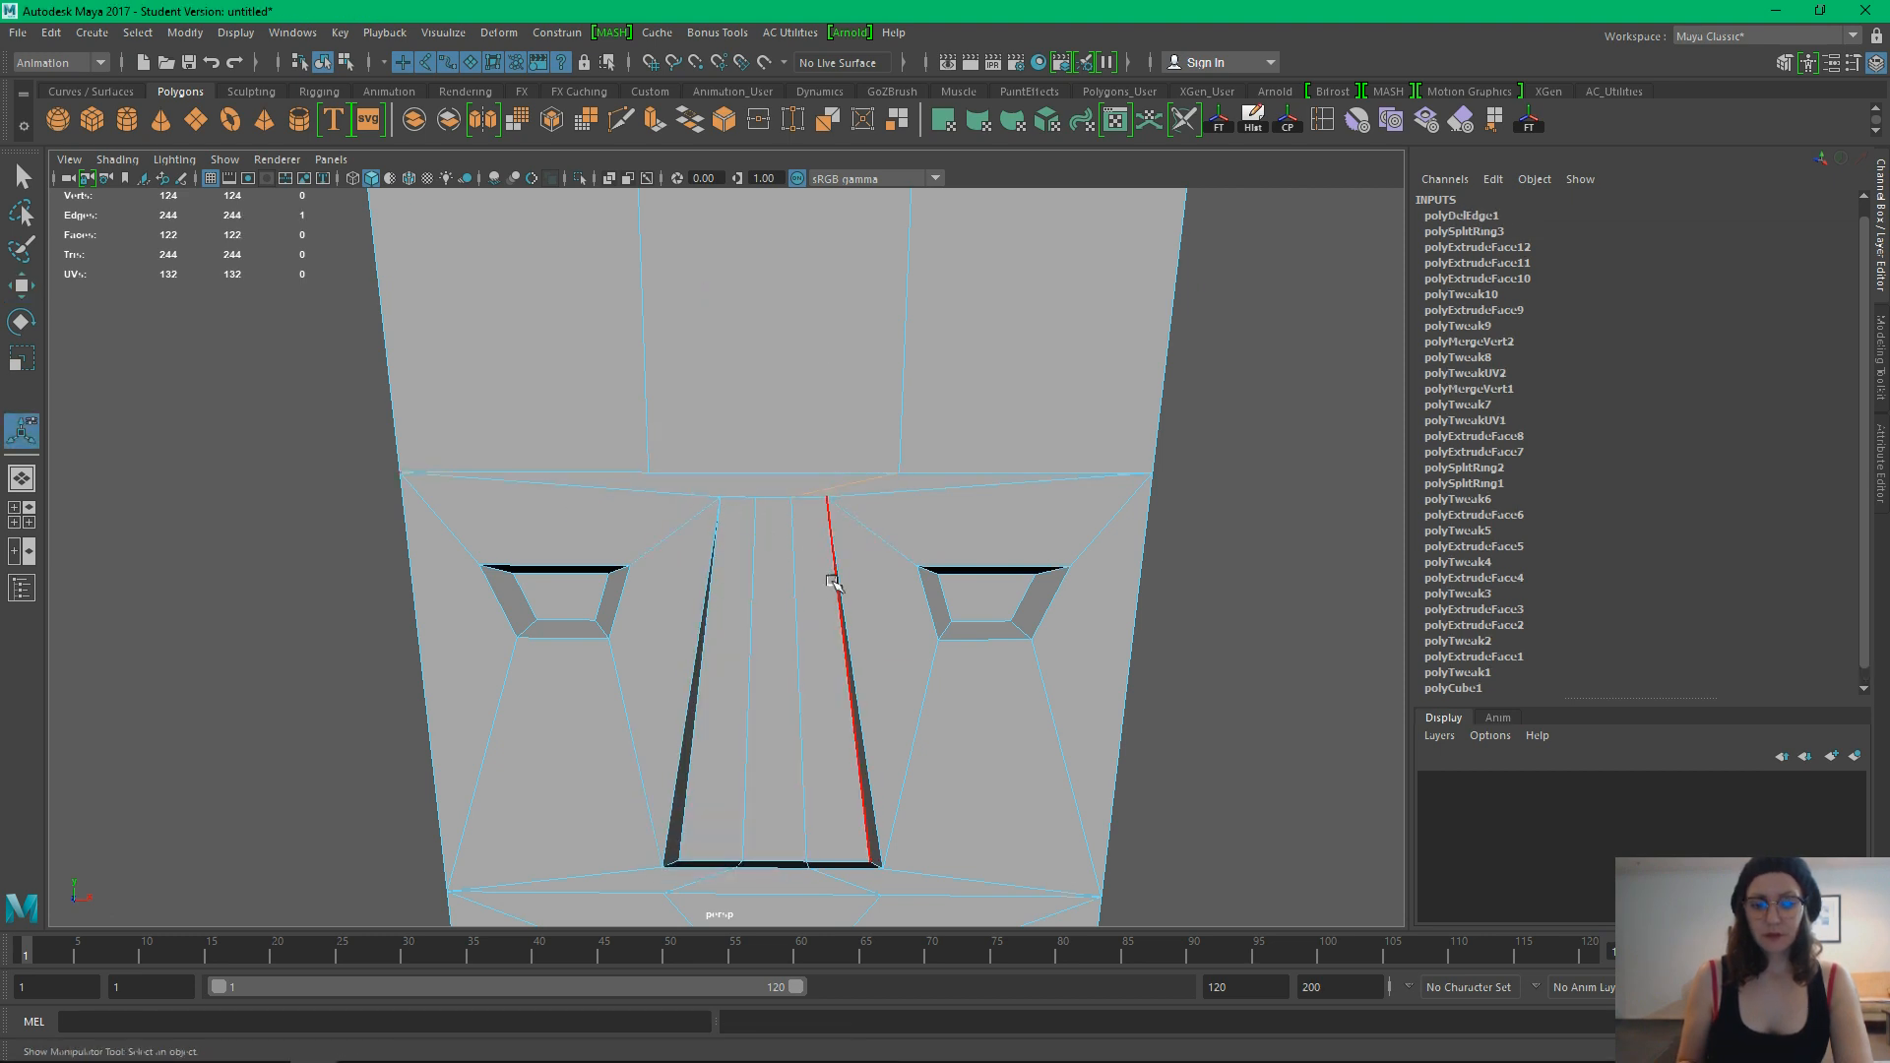
key(g)
alt+right_drag(1075, 633, 840, 718)
alt+middle_drag(768, 661, 822, 601)
alt+drag(822, 603, 776, 519)
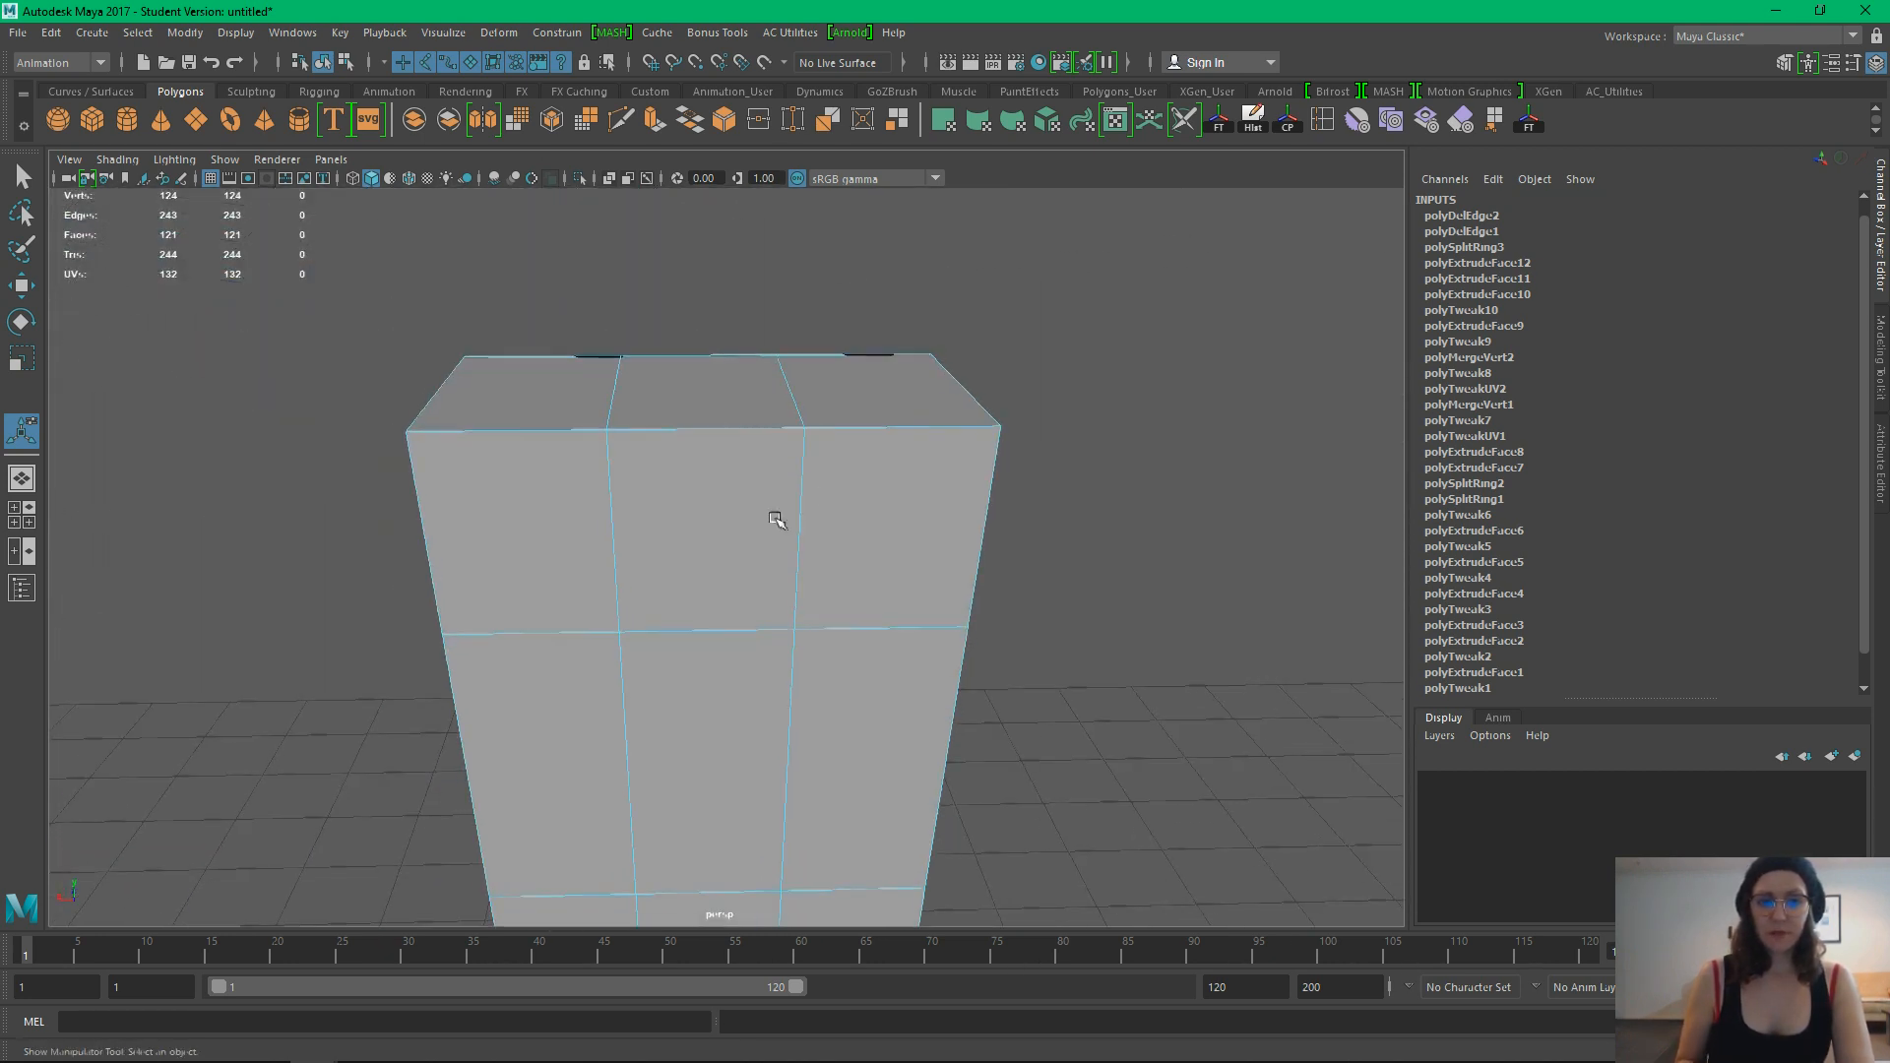
Delete the two vertical edge loops running down the back of the figure
click(615, 500)
shift+right_drag(810, 519, 689, 603)
alt+middle_drag(689, 604, 681, 386)
click(646, 510)
shift+right_drag(813, 504, 758, 596)
alt+drag(764, 528, 1273, 532)
alt+middle_drag(980, 528, 974, 741)
alt+right_drag(974, 740, 1055, 688)
alt+drag(1054, 688, 704, 527)
scroll(802, 666, up, 2)
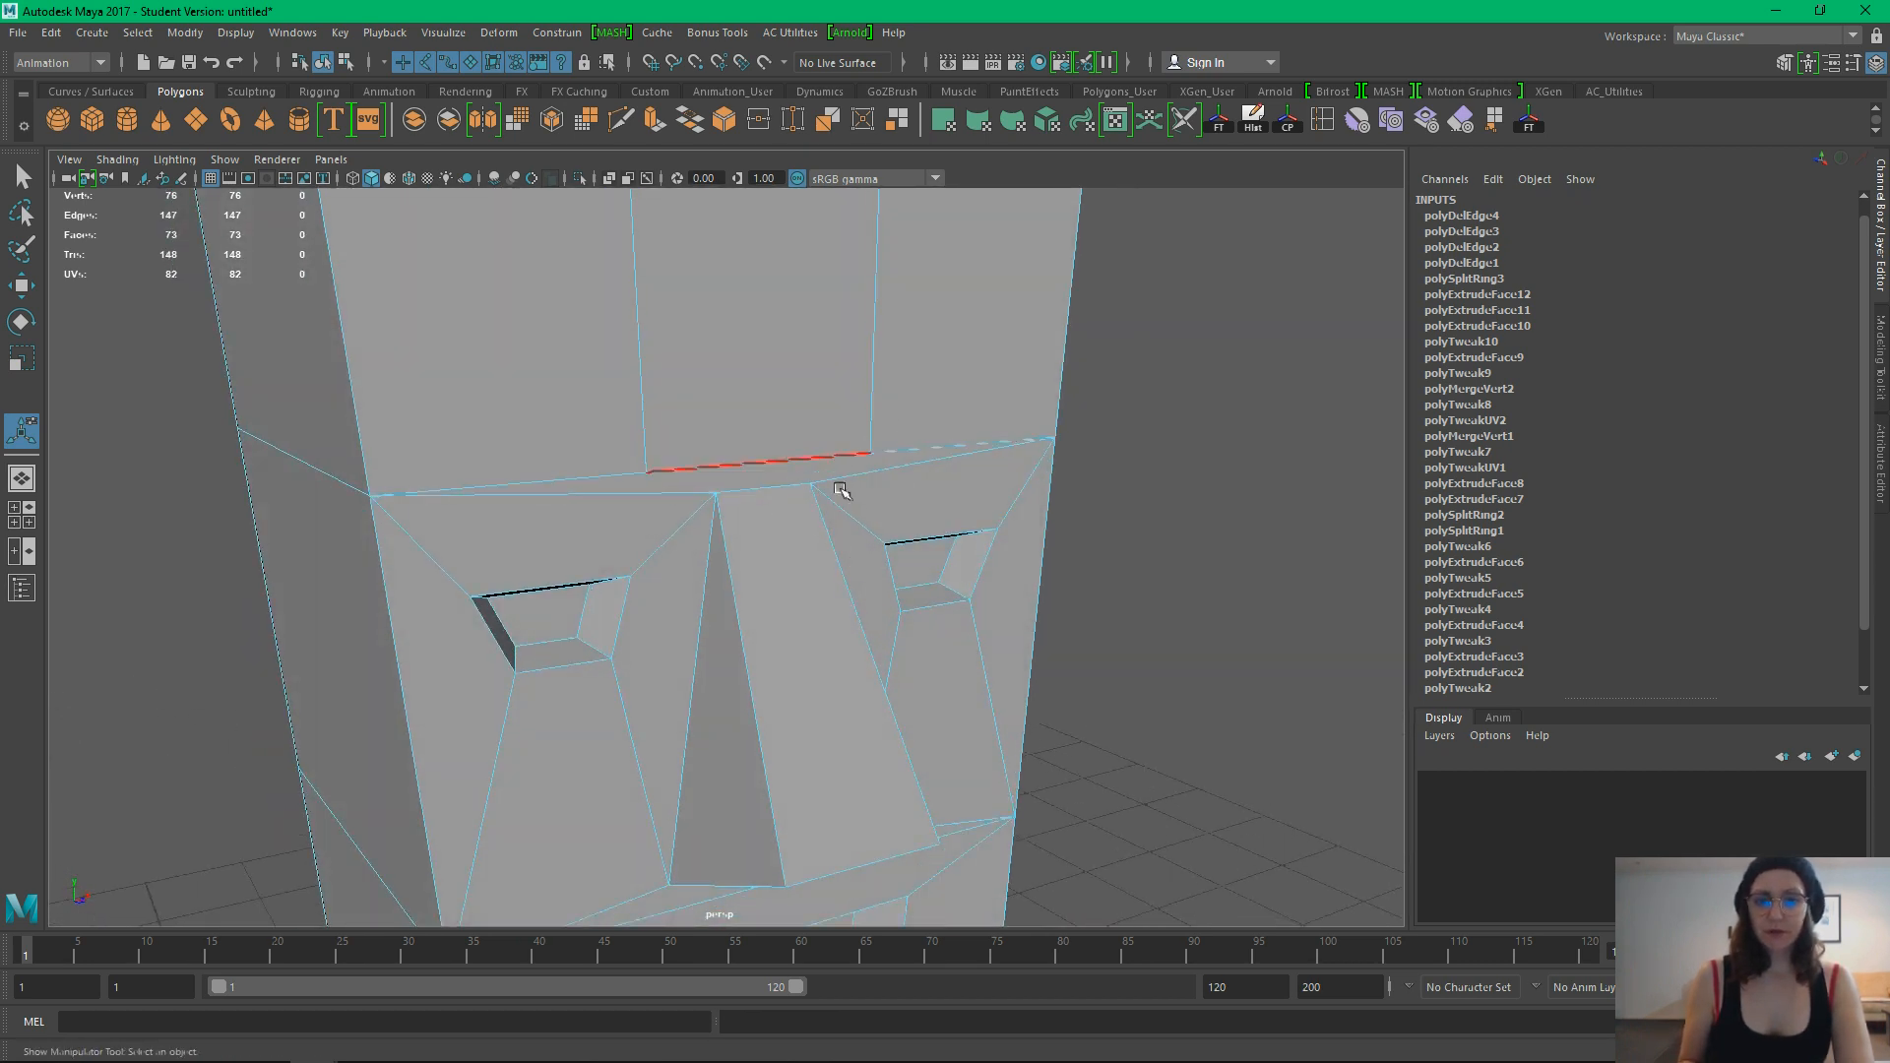
Target-weld the two lower vertices of the forehead's centre strip onto the top corners of the nose
alt+drag(842, 489, 978, 514)
right_drag(830, 229, 789, 146)
click(794, 120)
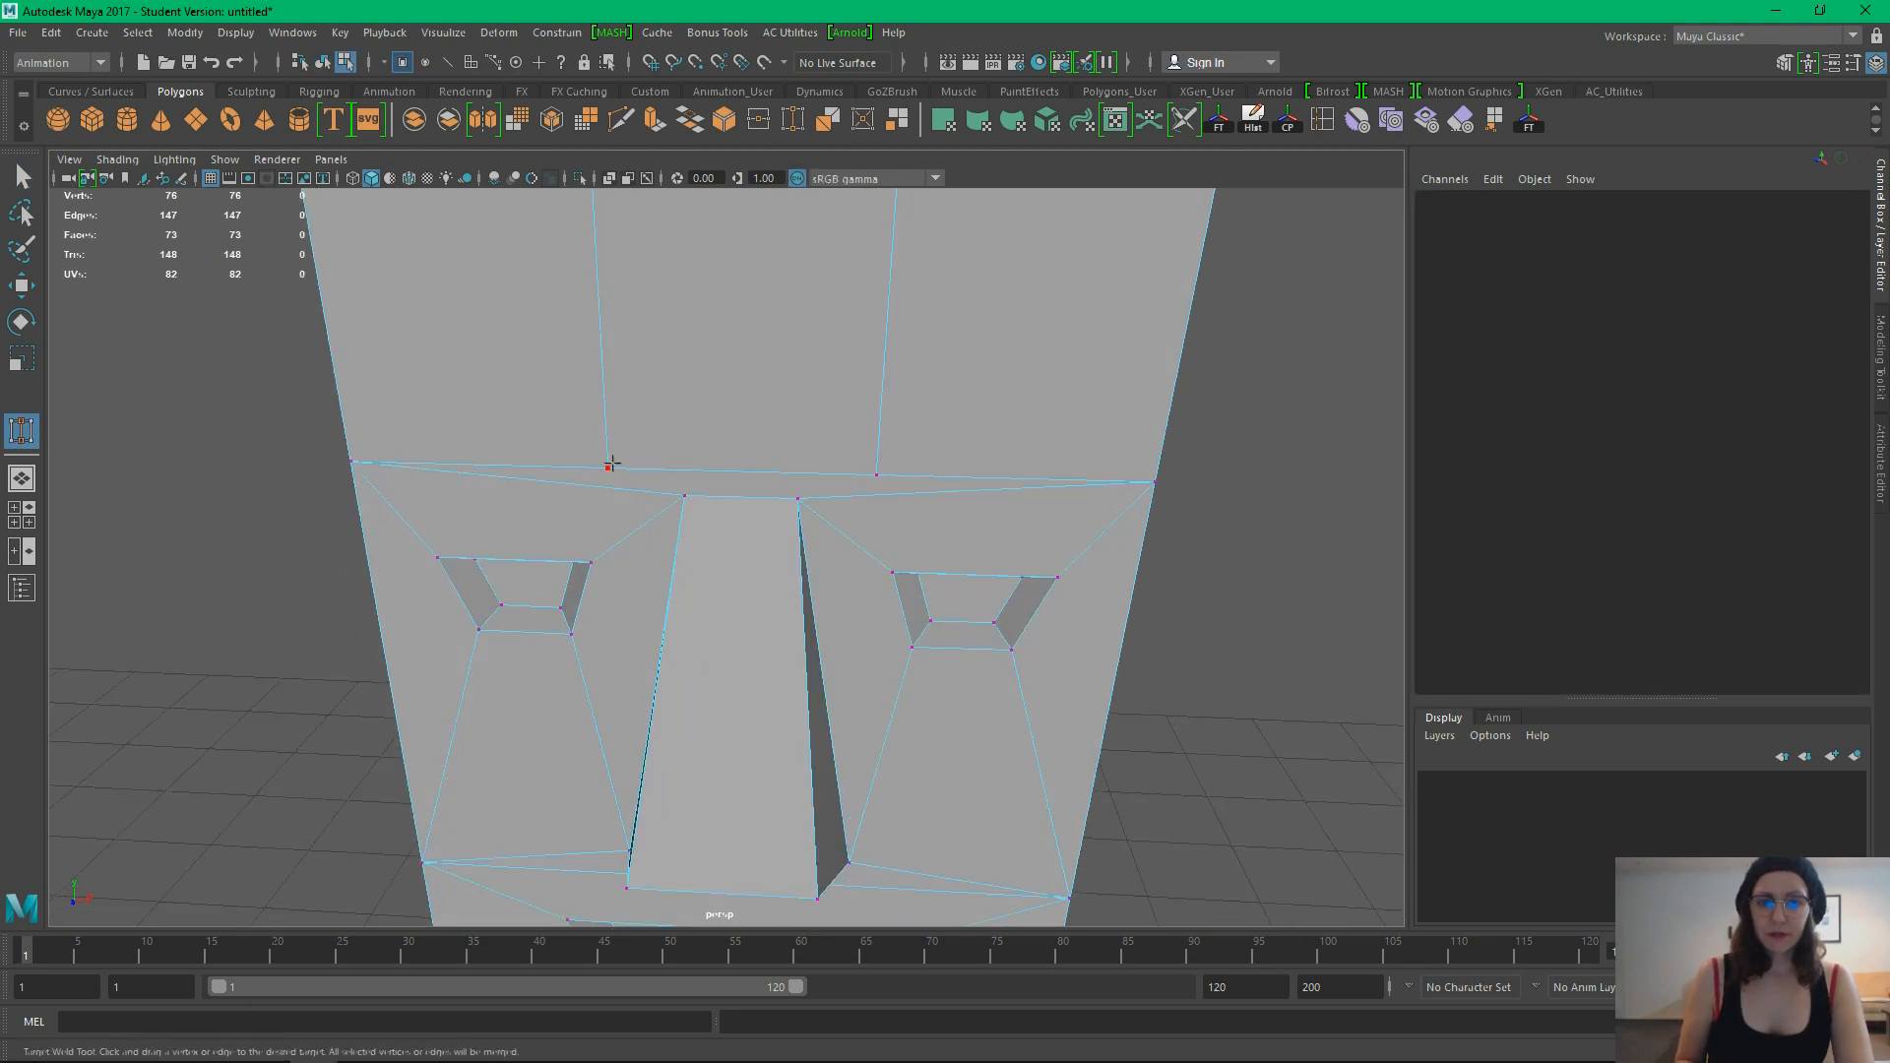
drag(837, 482, 798, 498)
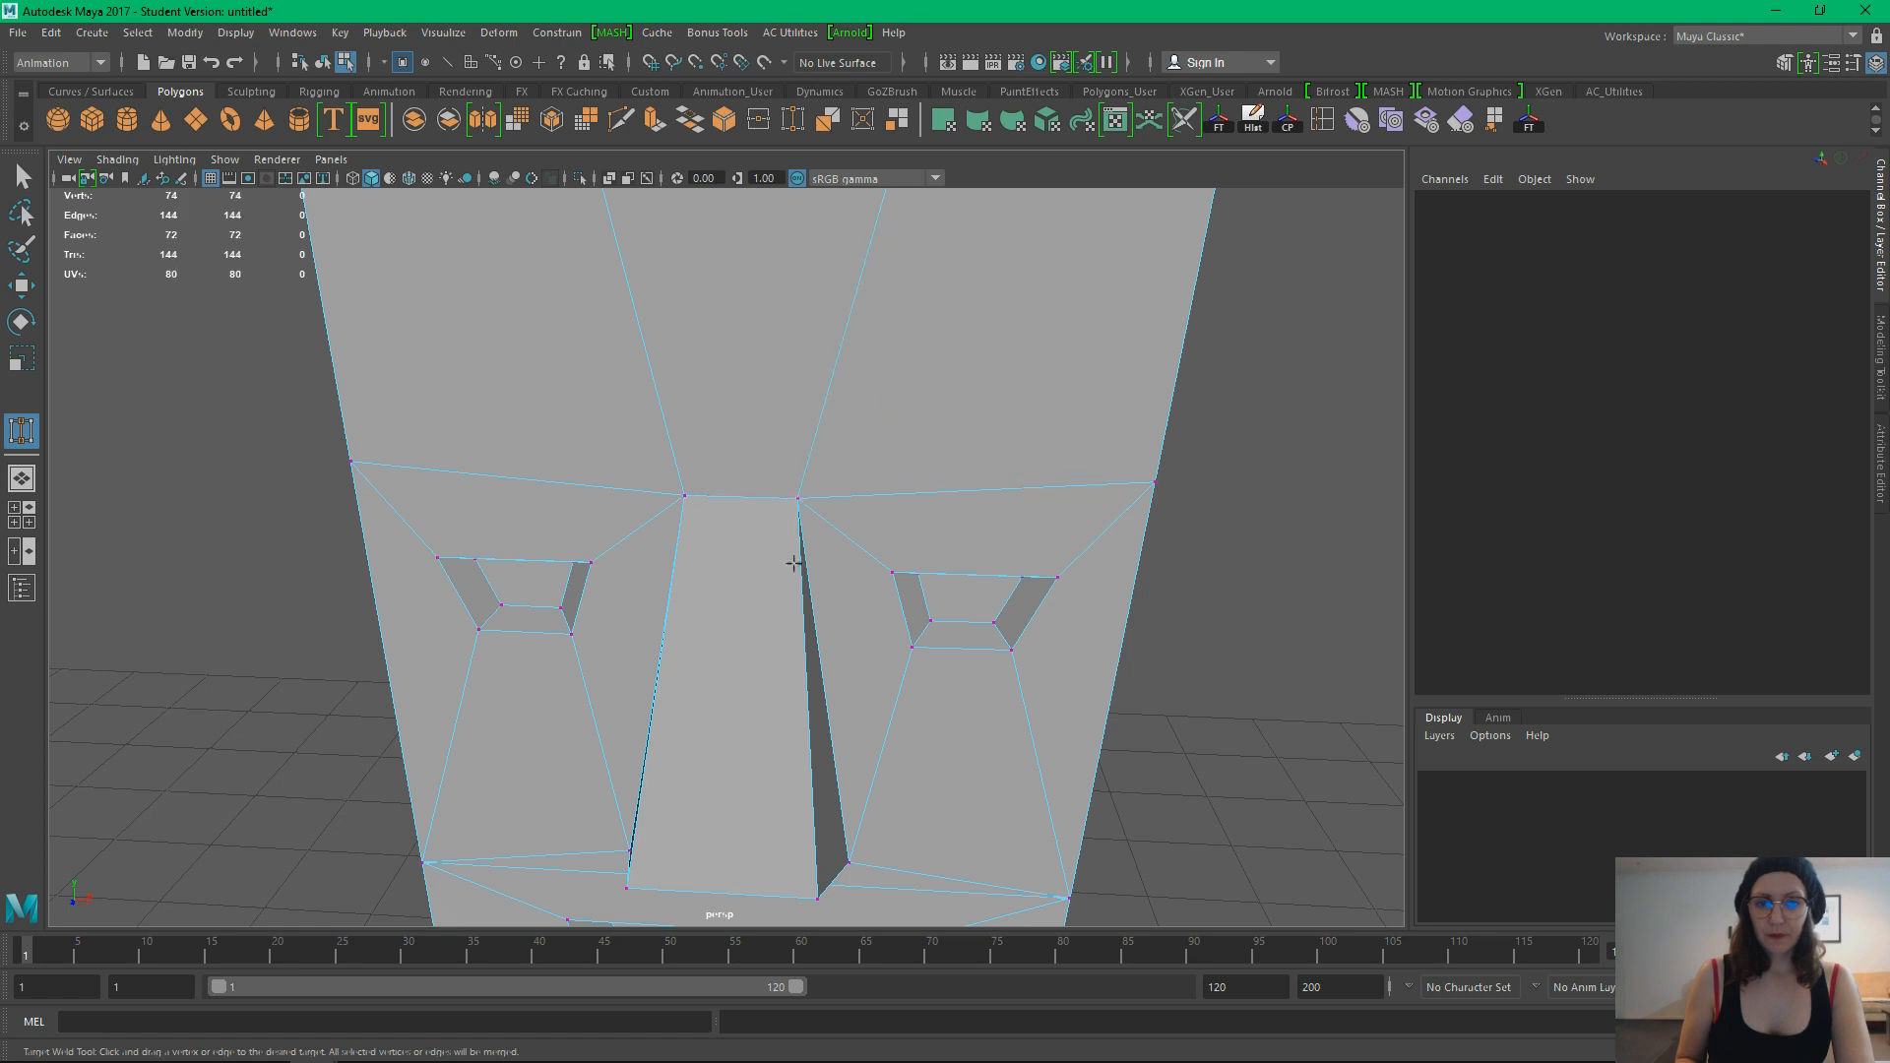
Extrude the two forehead faces beside the centre strip with an offset of 5.26
alt+right_drag(1172, 607, 783, 504)
alt+drag(784, 506, 933, 496)
key(q)
right_drag(728, 433, 728, 507)
alt+drag(898, 514, 667, 472)
click(666, 472)
shift+click(827, 452)
alt+drag(1000, 476, 1000, 424)
key(ctrl+e)
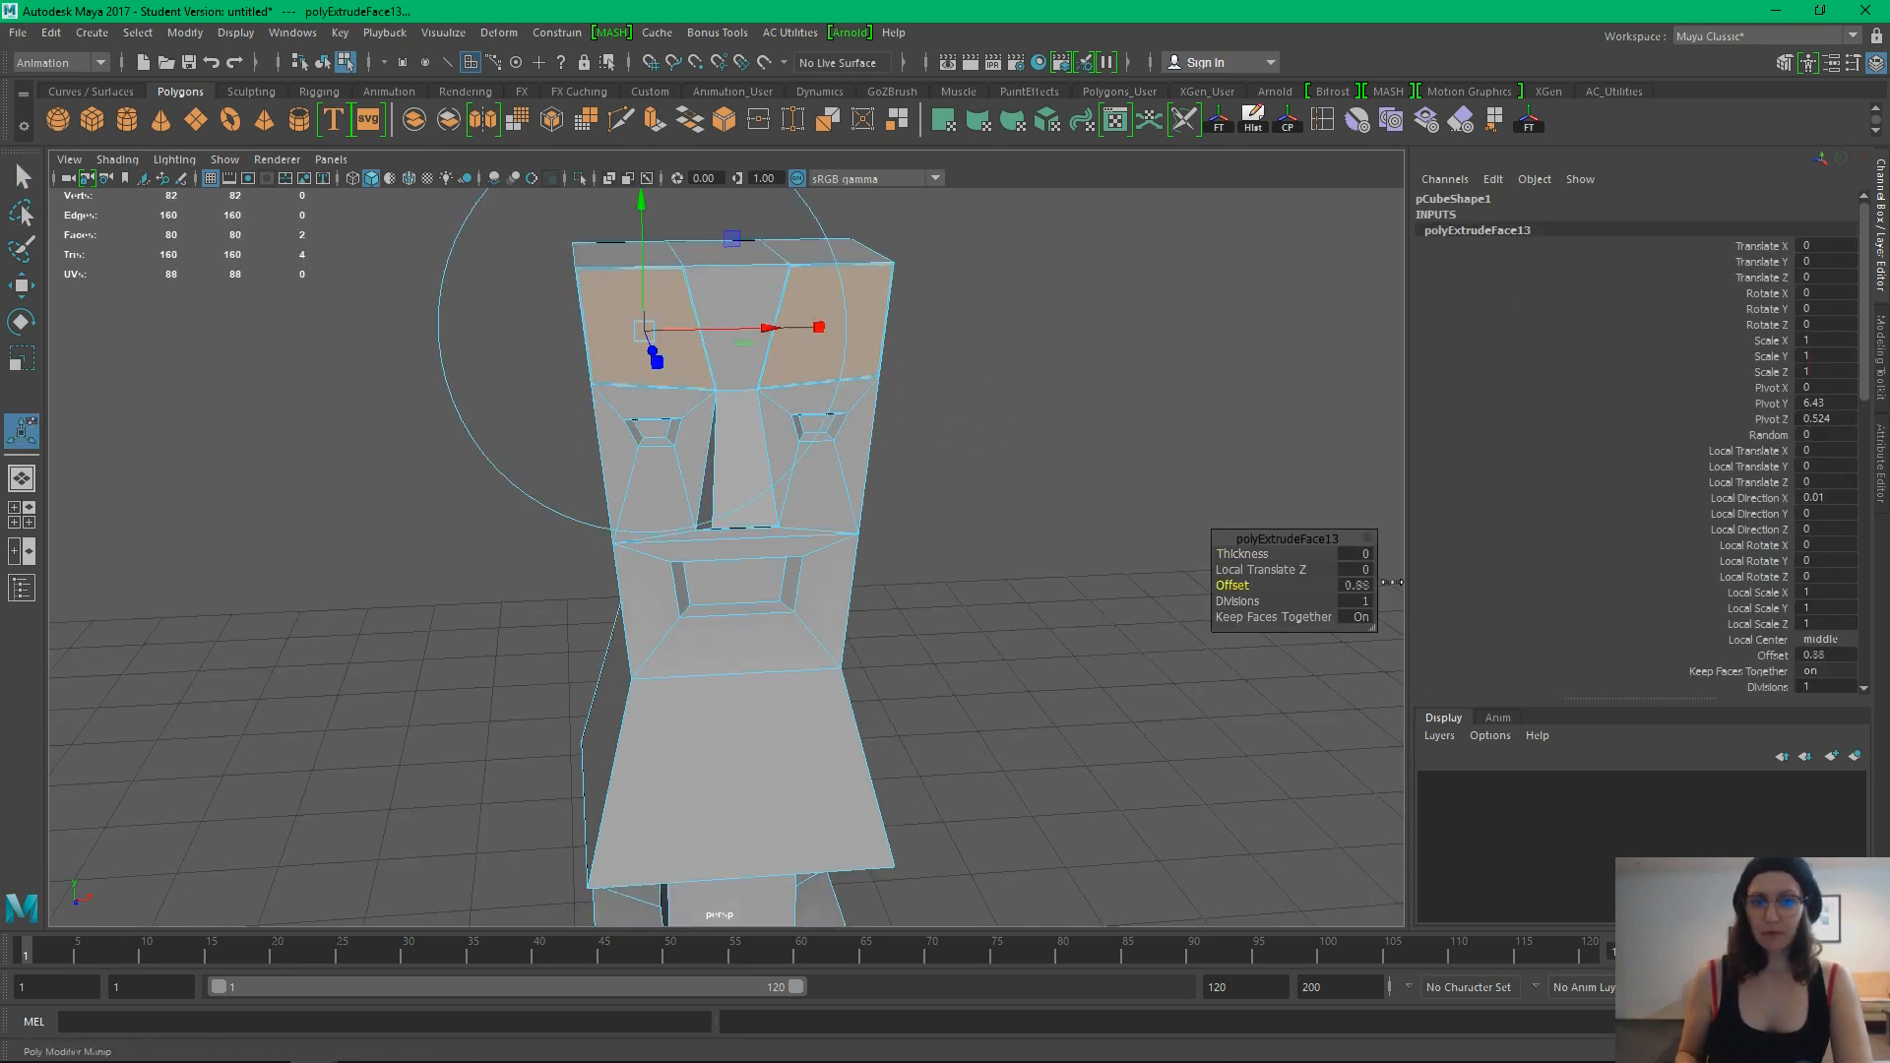
Lower the inset forehead faces by 0.154 in local Y and flatten them to a local Y scale of 0.512
alt+drag(986, 487, 984, 433)
drag(742, 293, 748, 516)
drag(727, 366, 843, 438)
alt+right_drag(844, 438, 1004, 687)
alt+drag(1004, 687, 882, 620)
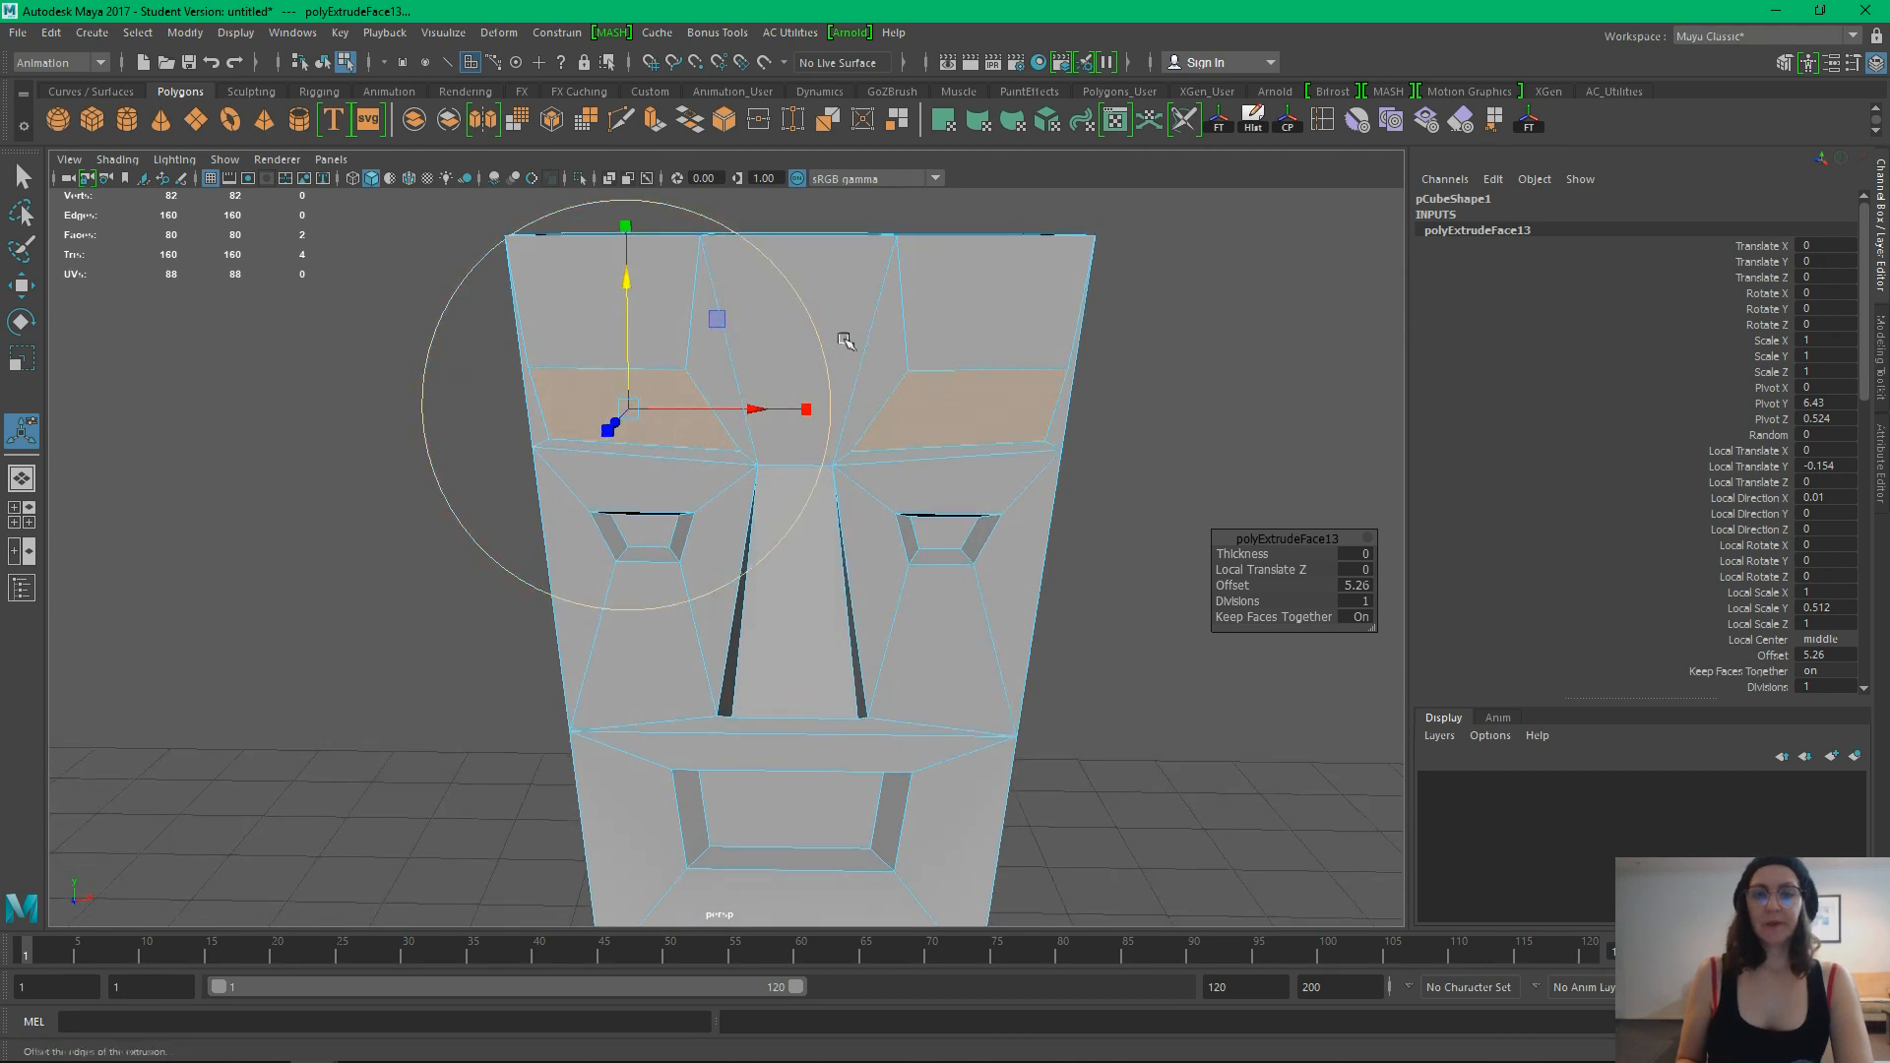
alt+drag(881, 347, 840, 380)
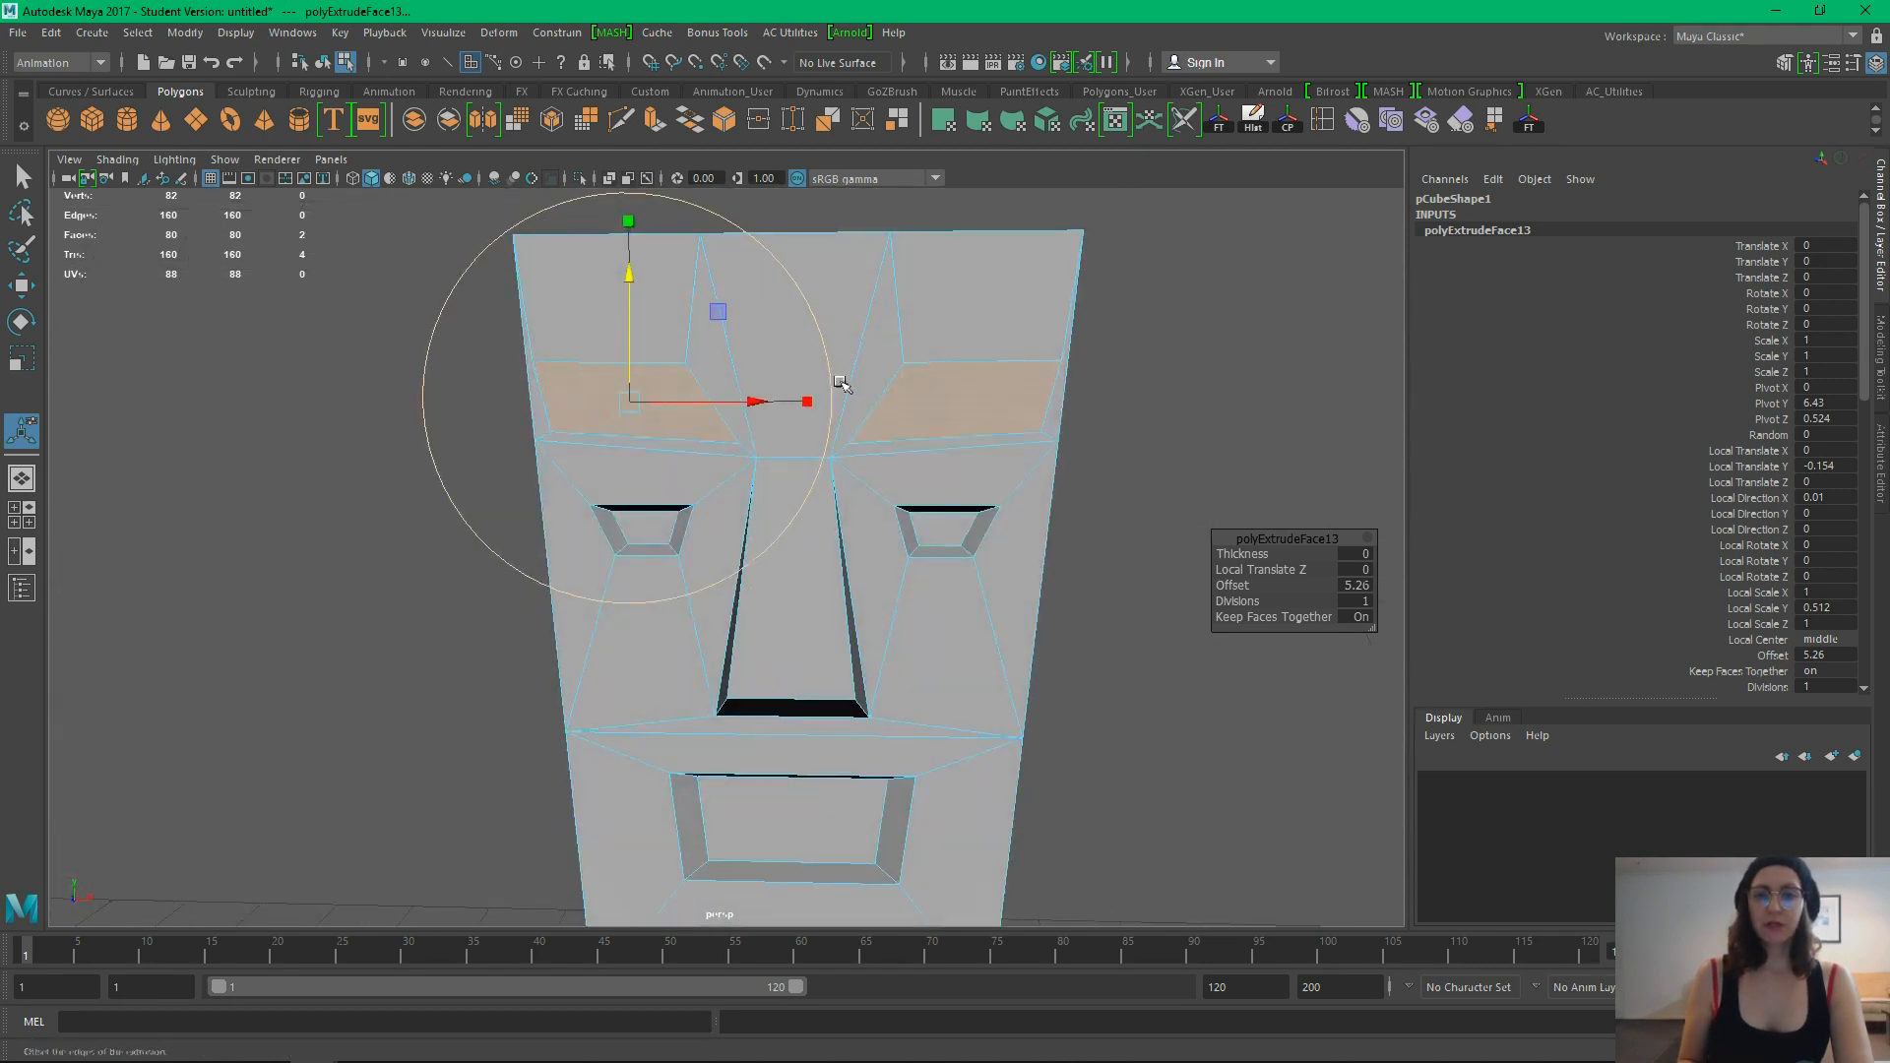
Scale the two middle vertices on the head's top front edge closer together to narrow the forehead's centre strip
key(q)
click(1108, 316)
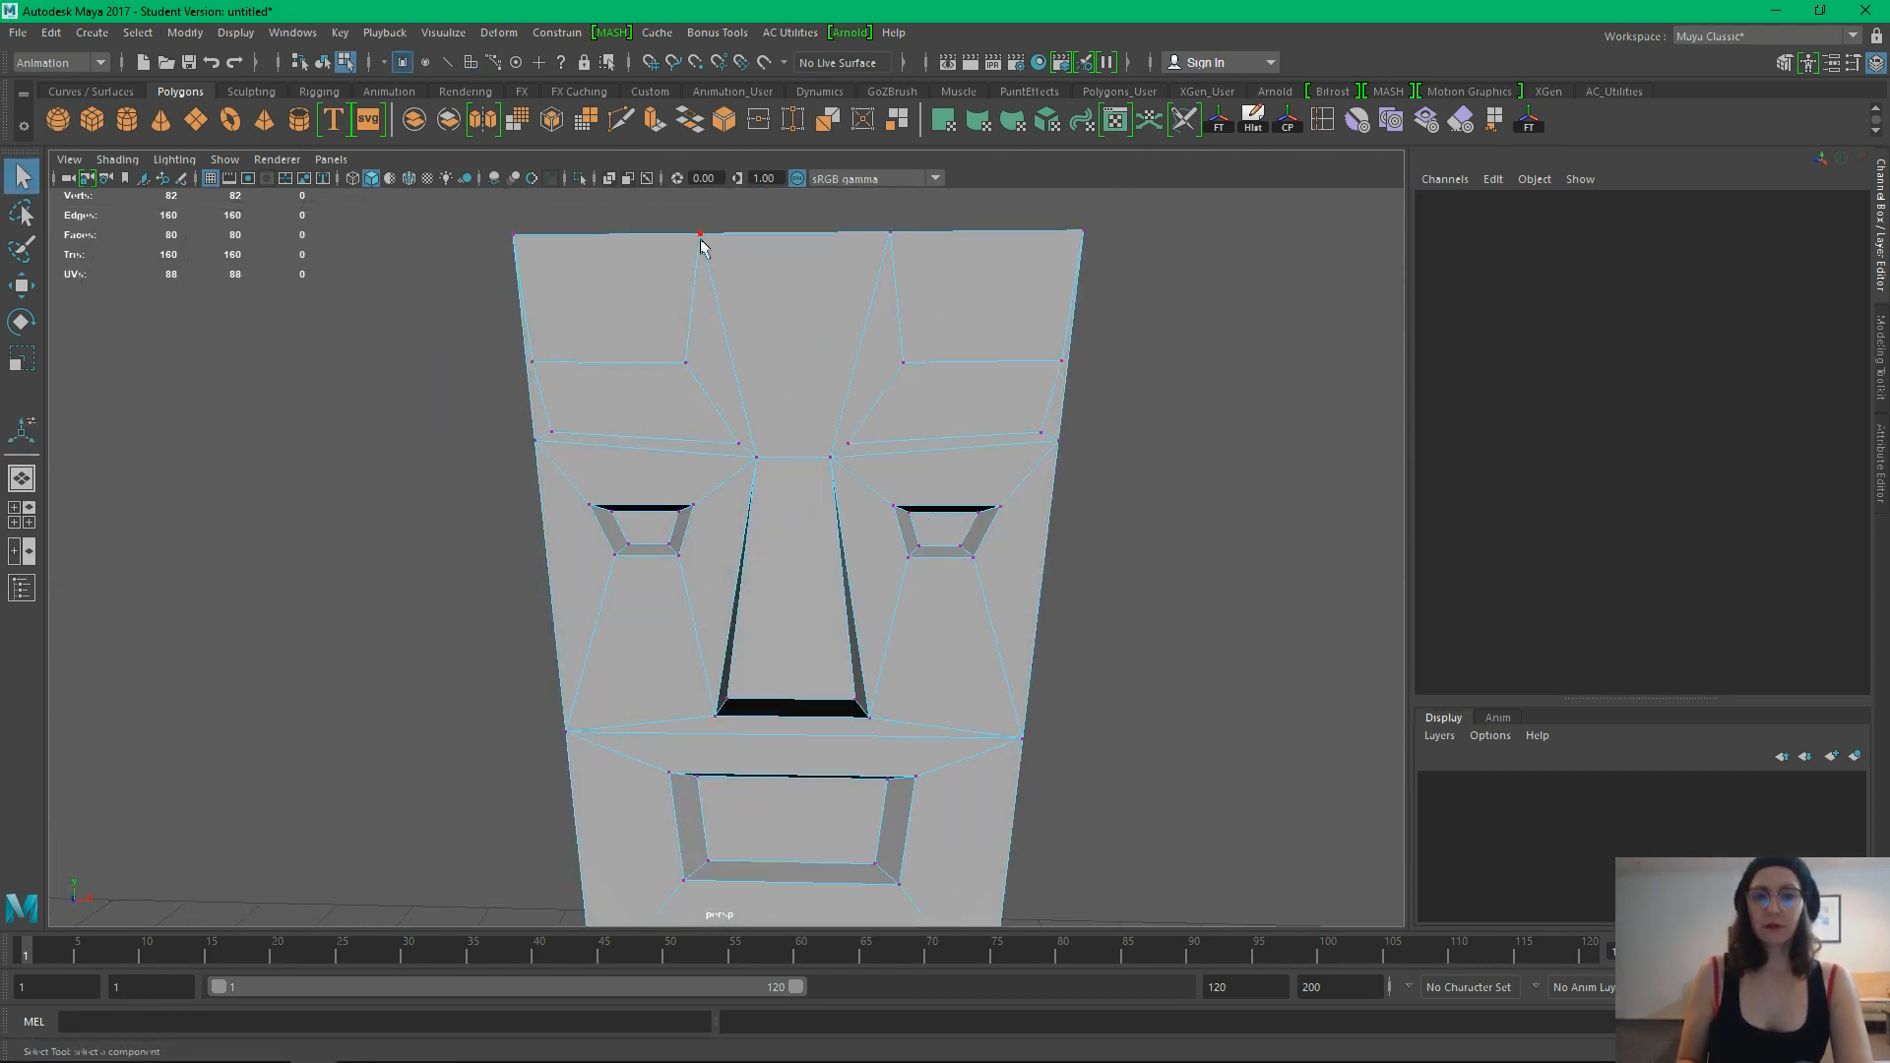
click(699, 235)
shift+click(891, 233)
key(r)
drag(977, 229, 903, 234)
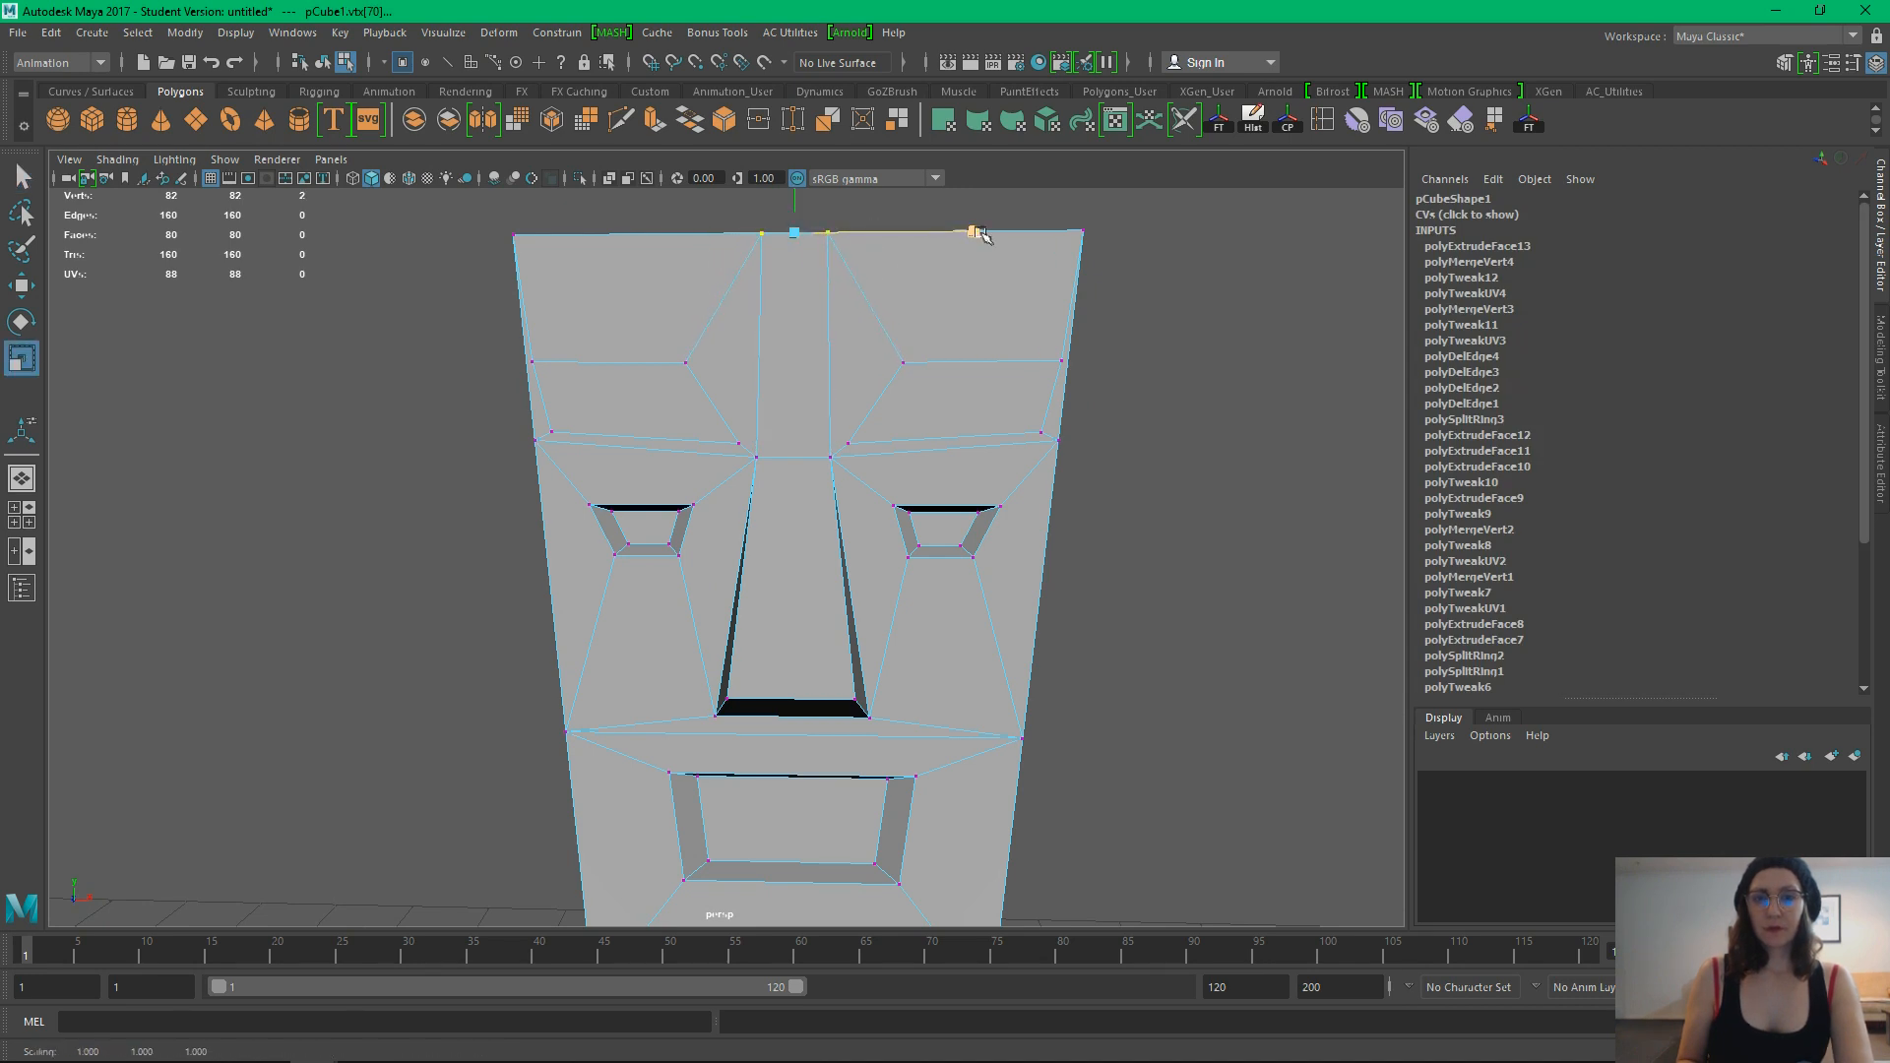
click(1176, 351)
Nudge each of the centre strip's two top vertices horizontally to align the strip with the top of the nose
alt+middle_drag(979, 373, 1004, 451)
click(852, 321)
key(w)
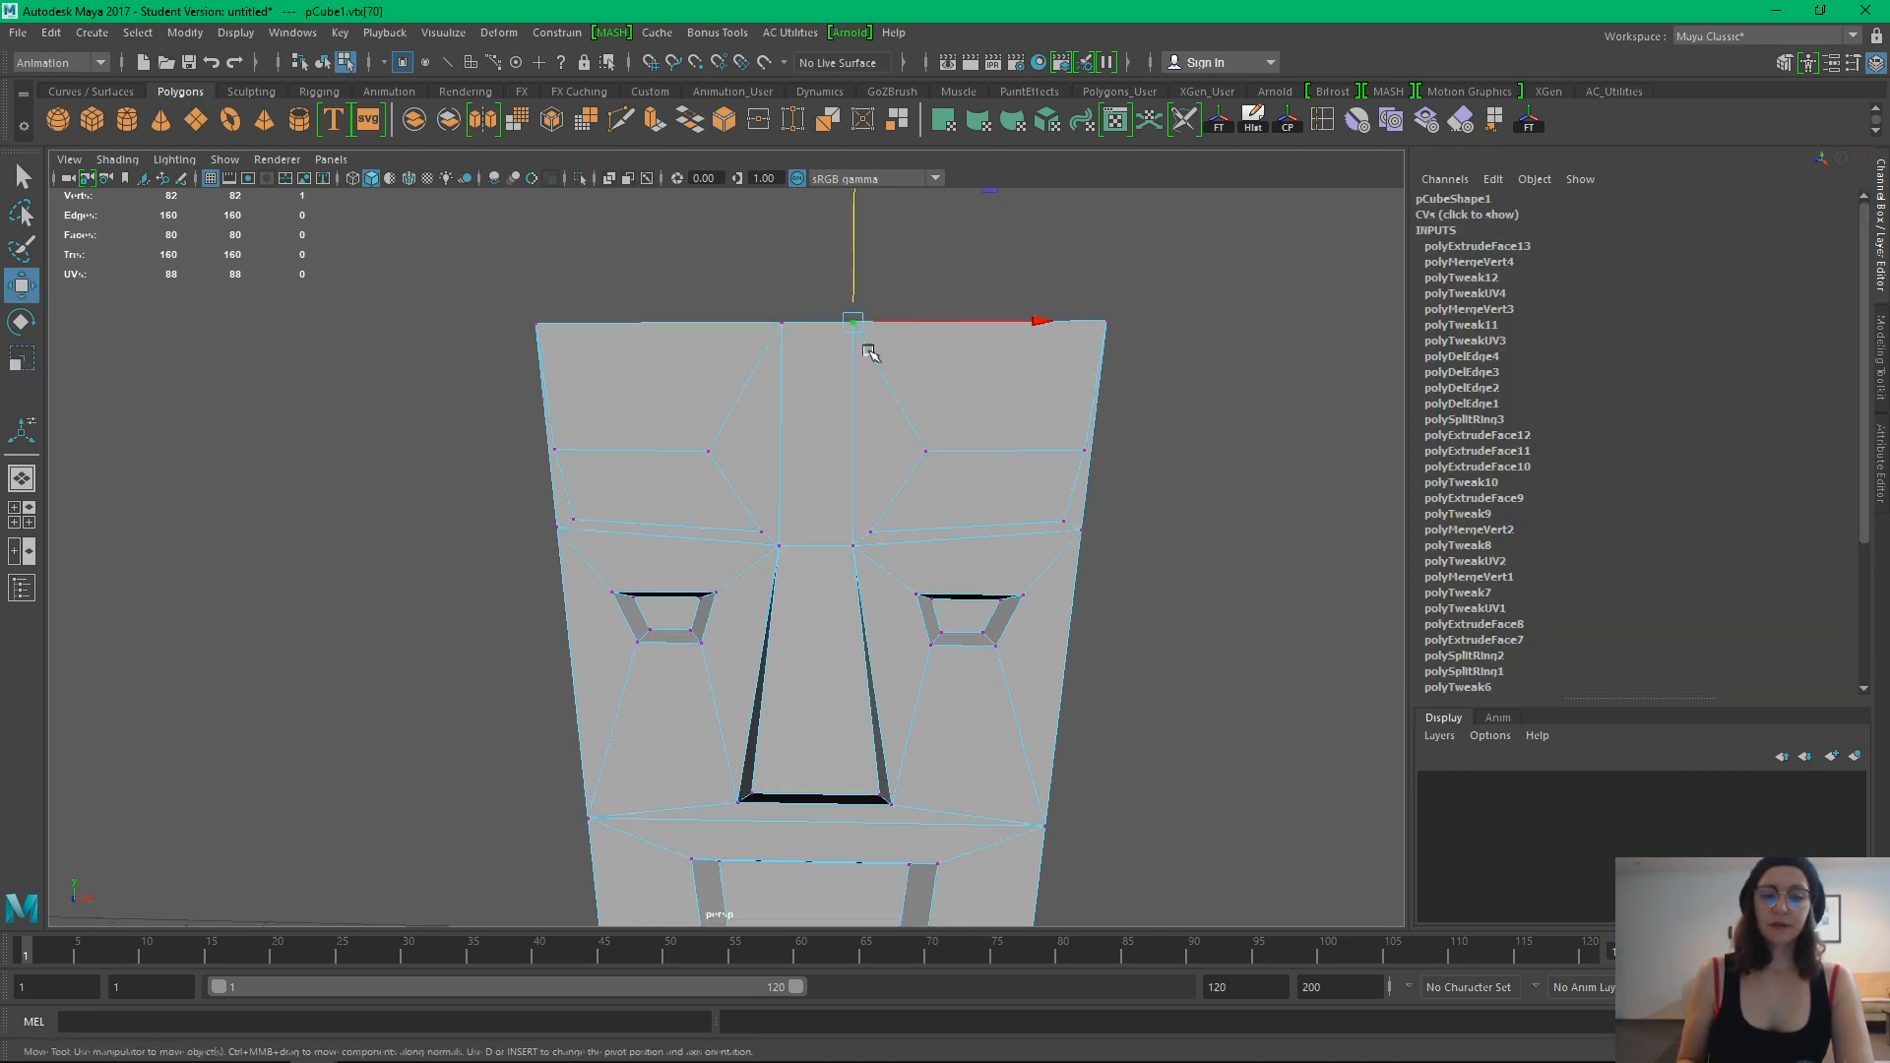
drag(933, 322, 953, 317)
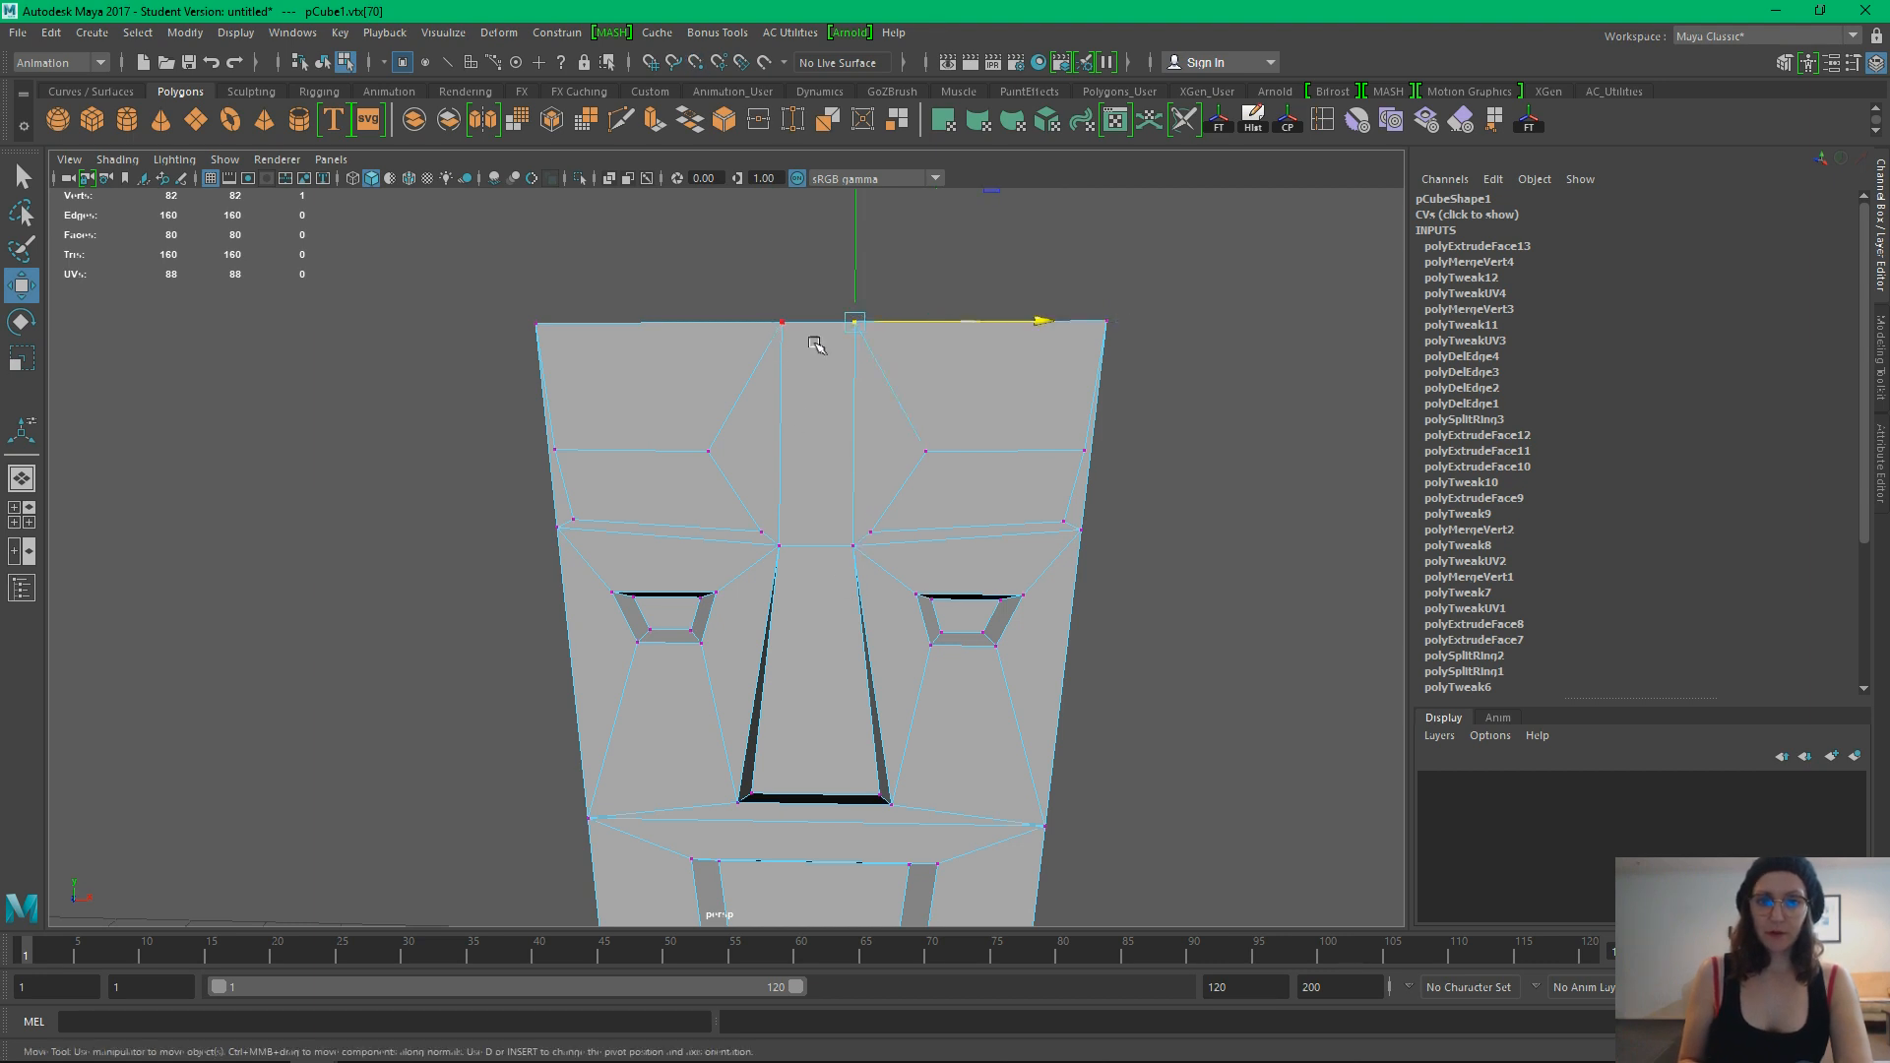
drag(891, 323, 787, 422)
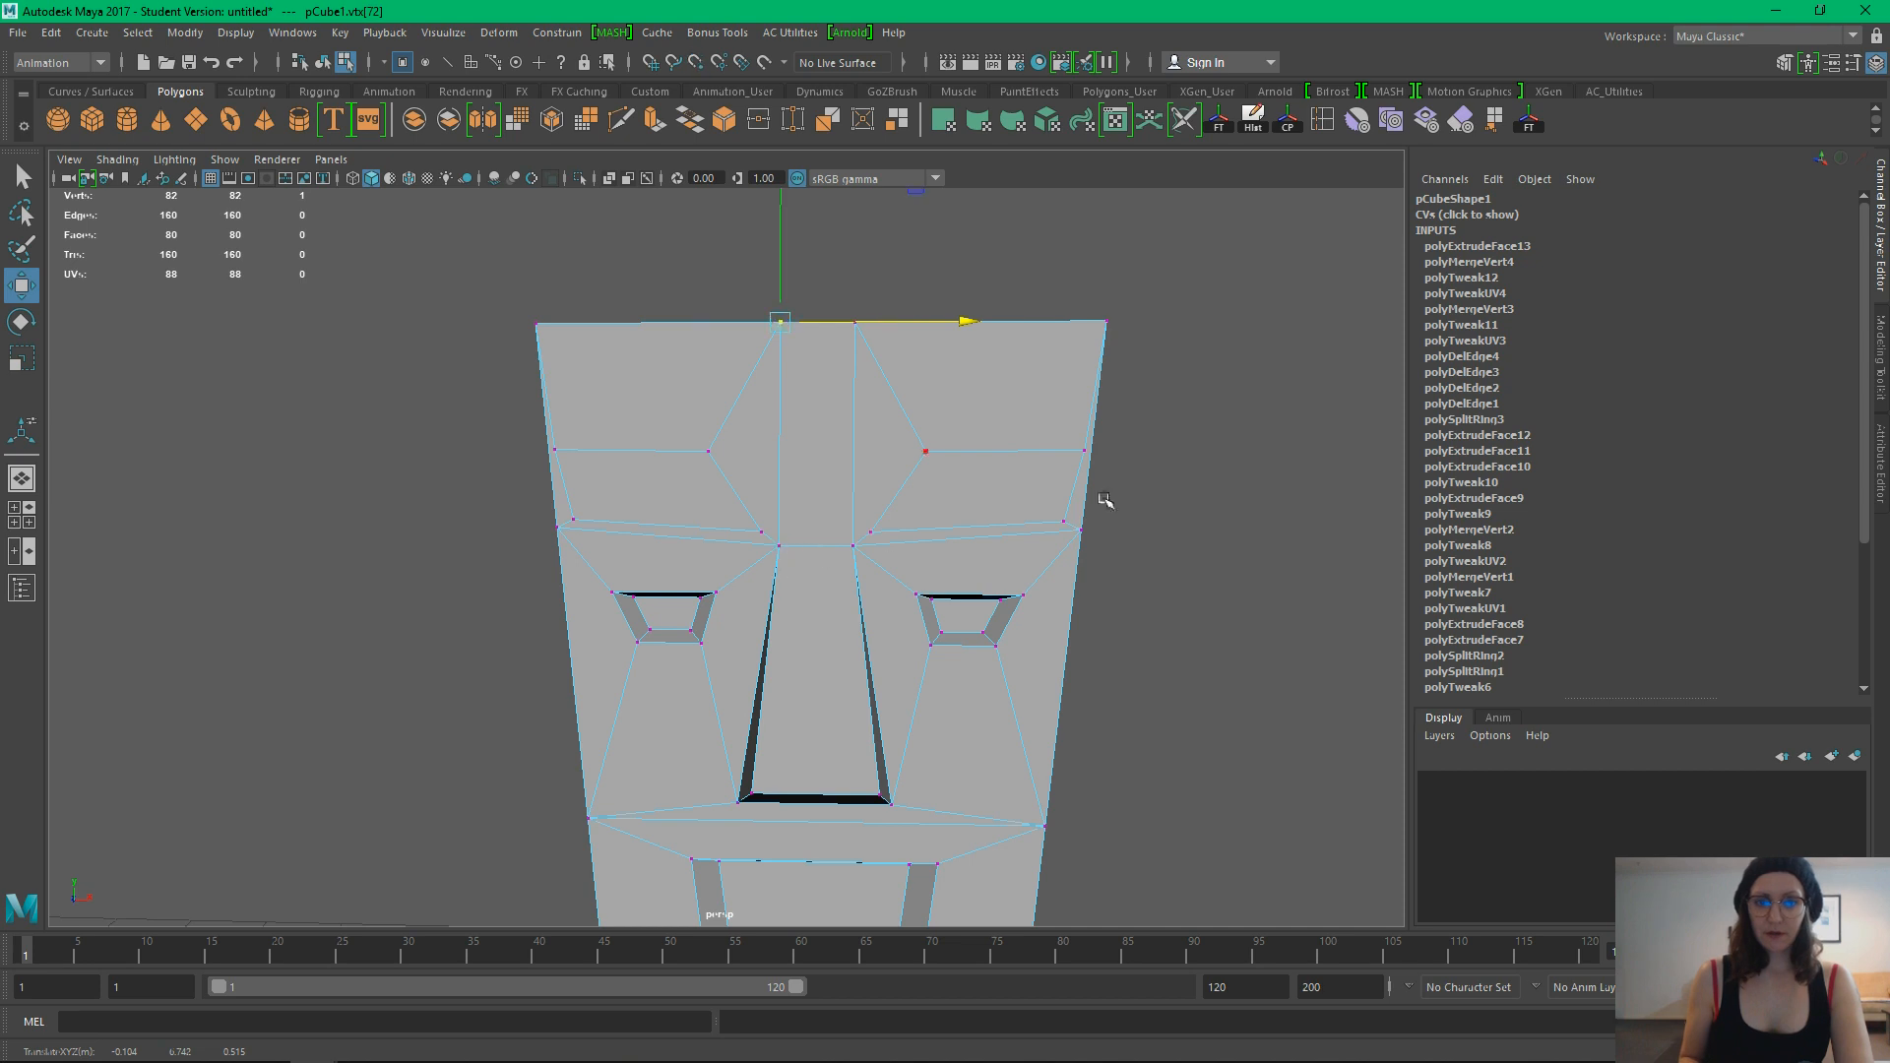
Lower the two inner bottom vertices of the brow insets slightly
click(698, 446)
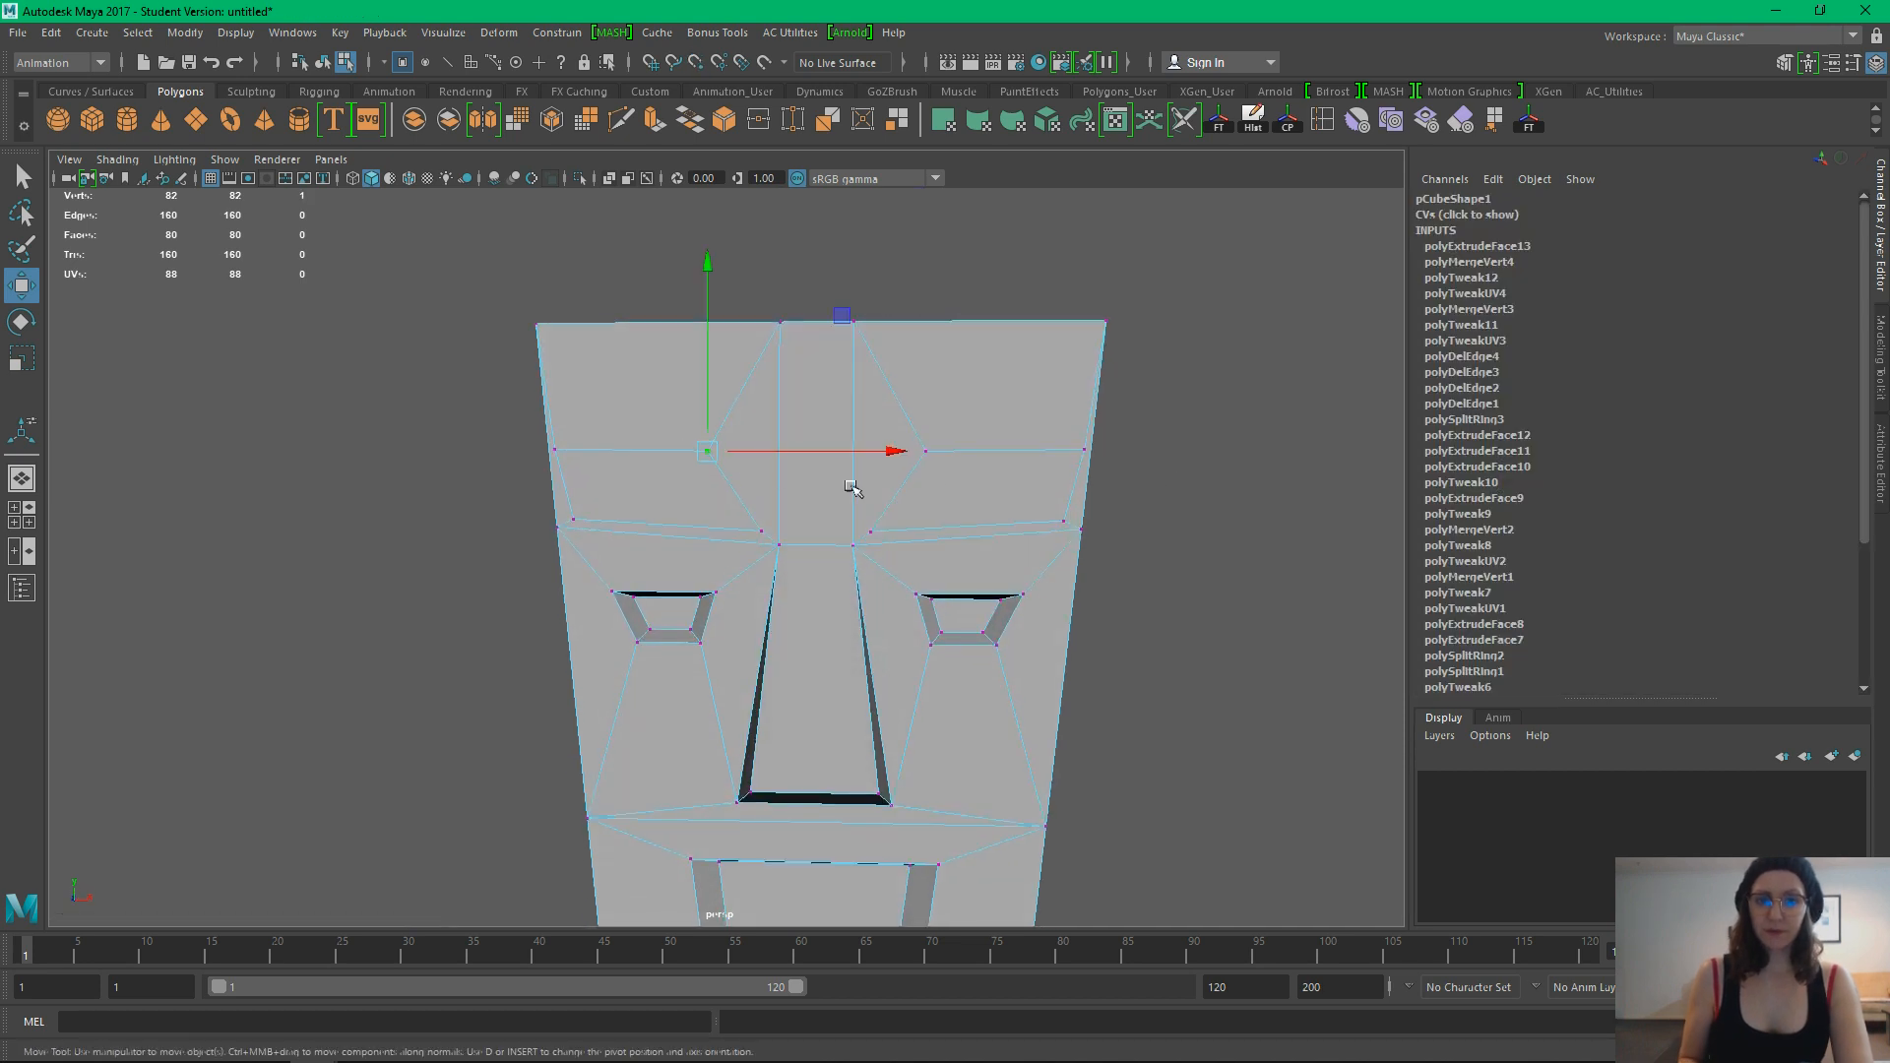
shift+click(940, 457)
click(821, 486)
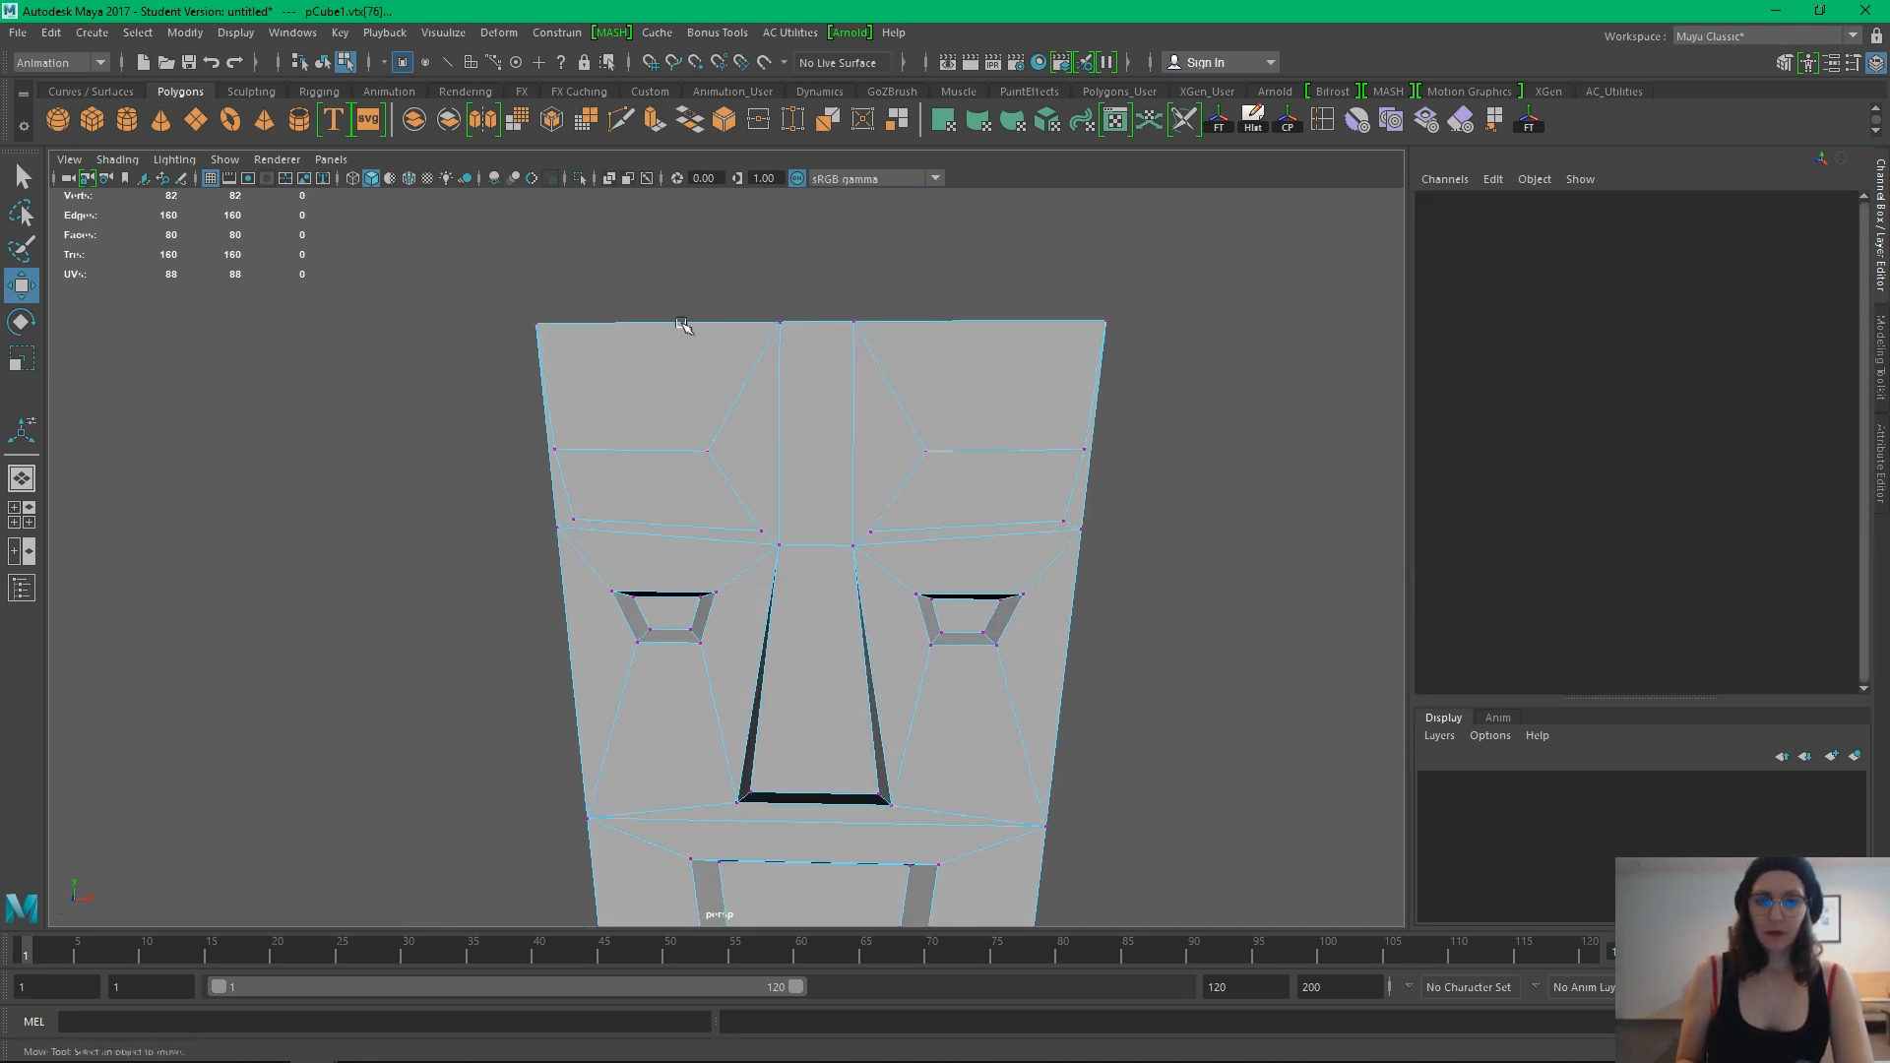
alt+right_drag(747, 519, 760, 516)
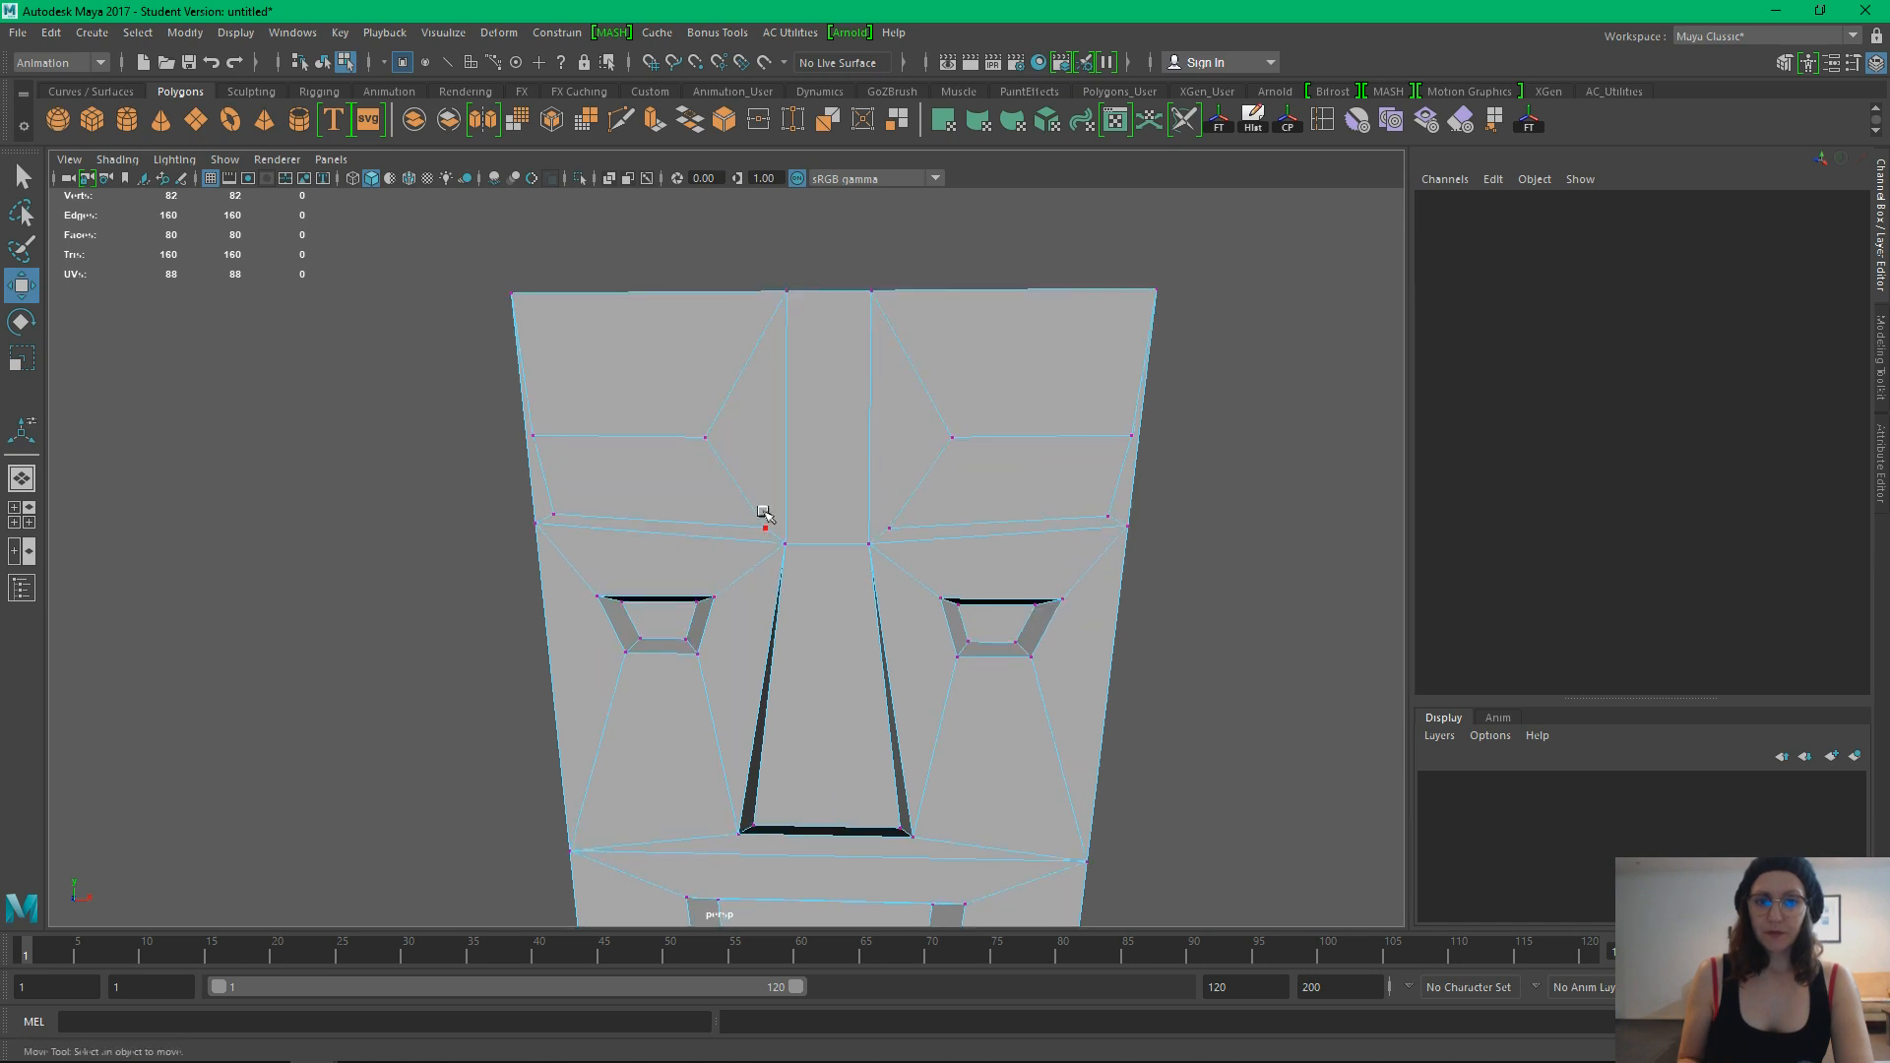
click(765, 527)
key(q)
key(w)
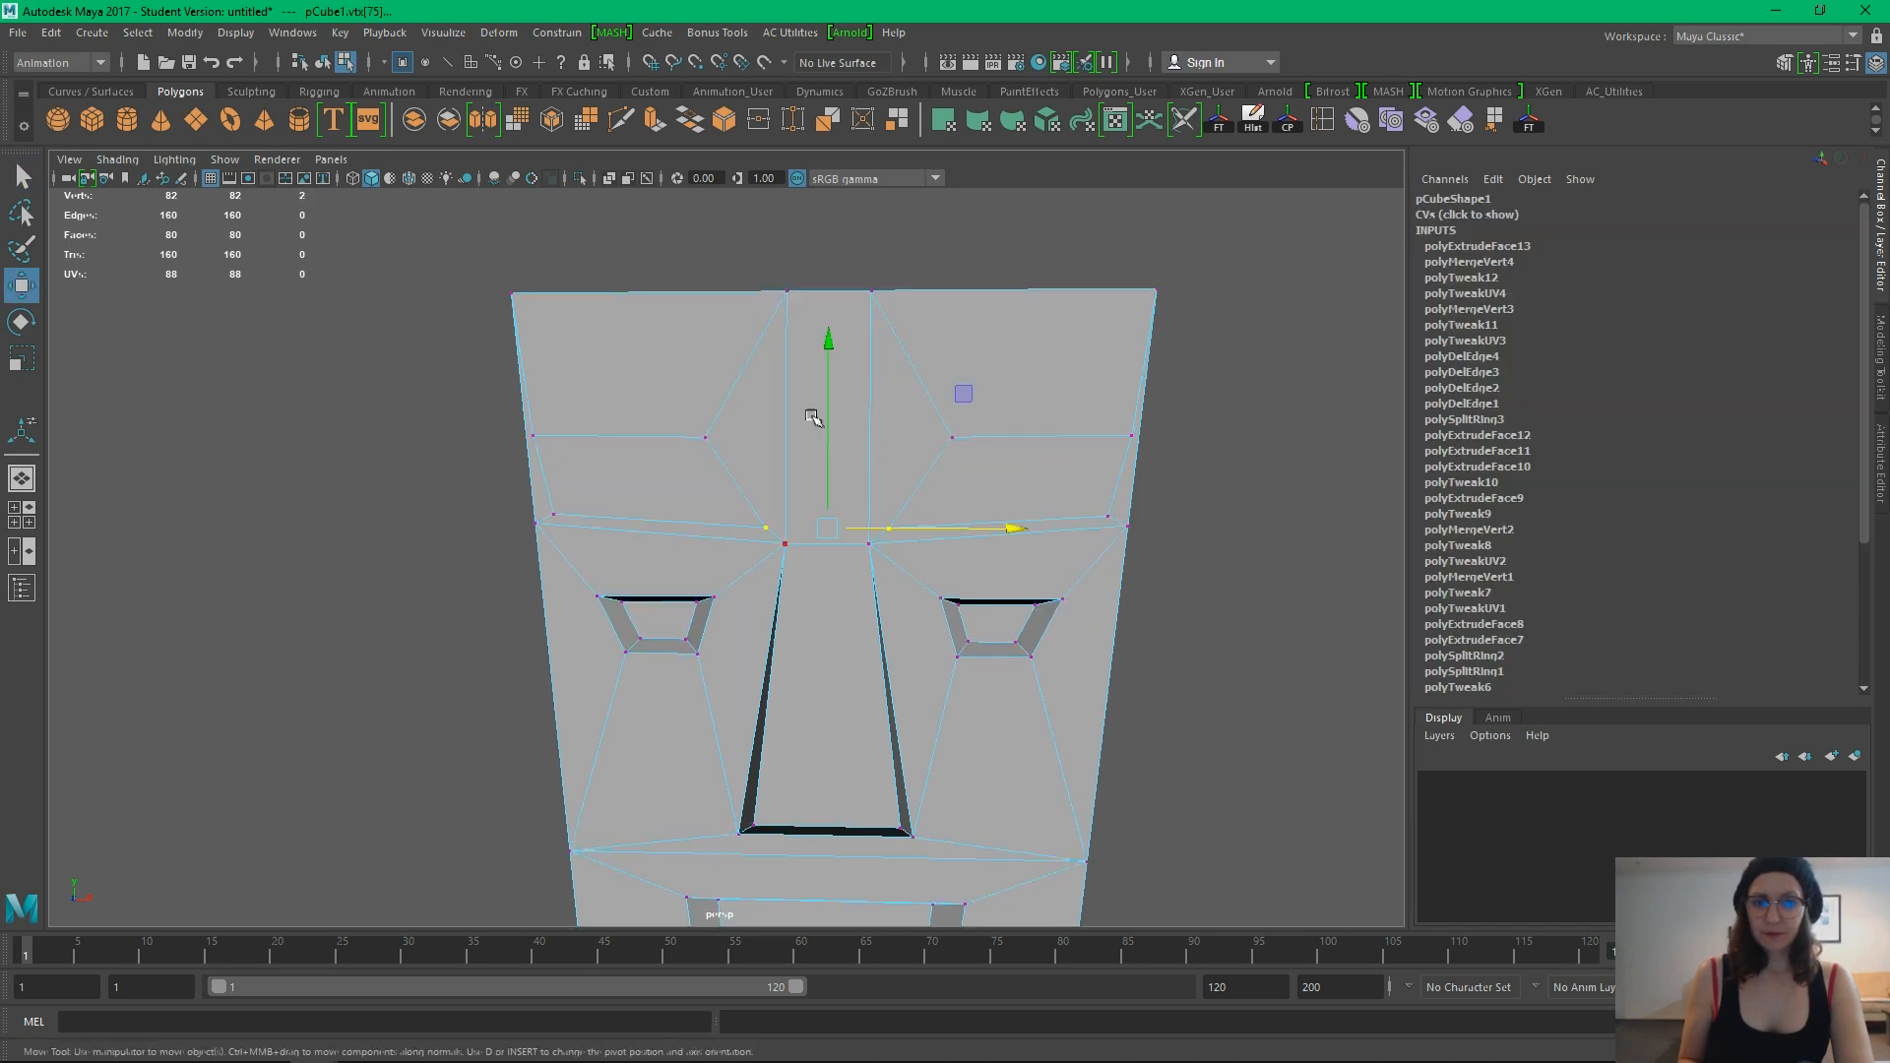
click(340, 605)
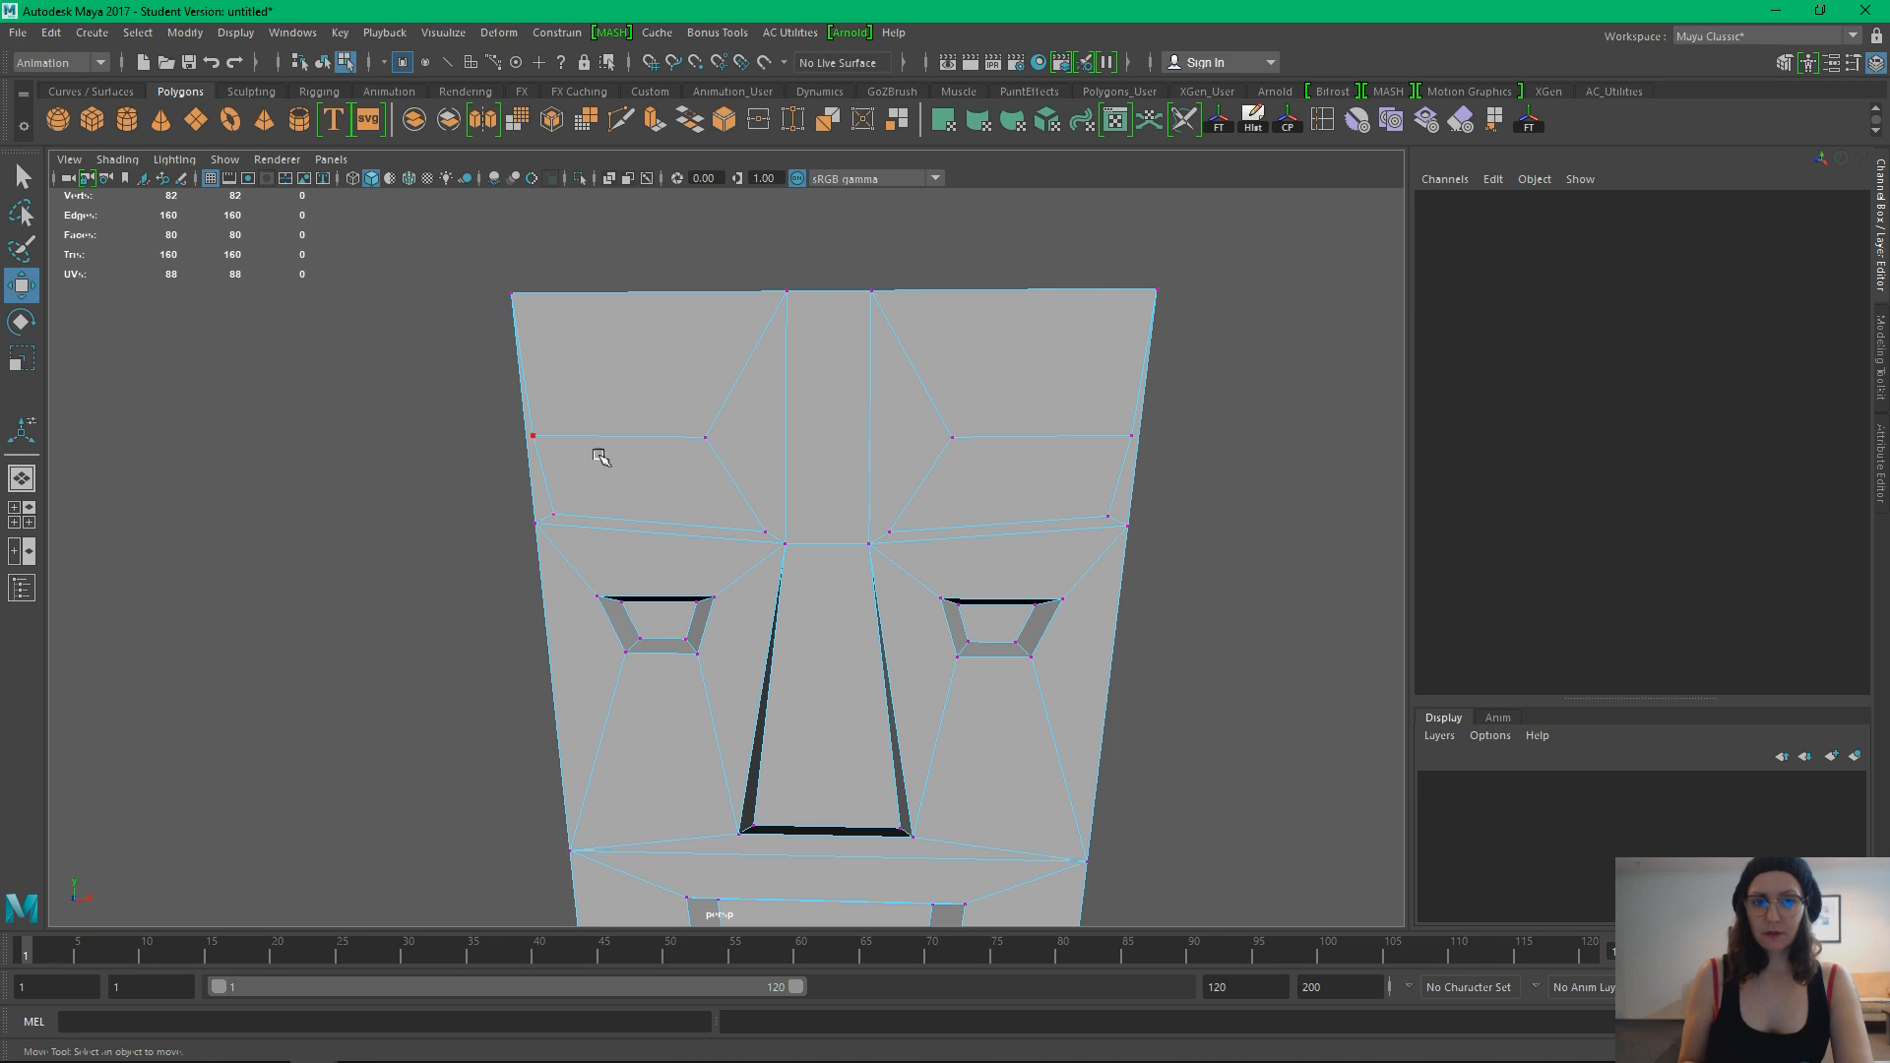
Scale the two inner upper brow vertices toward the centre until the brows' inner edges are nearly vertical
drag(708, 439, 926, 450)
key(r)
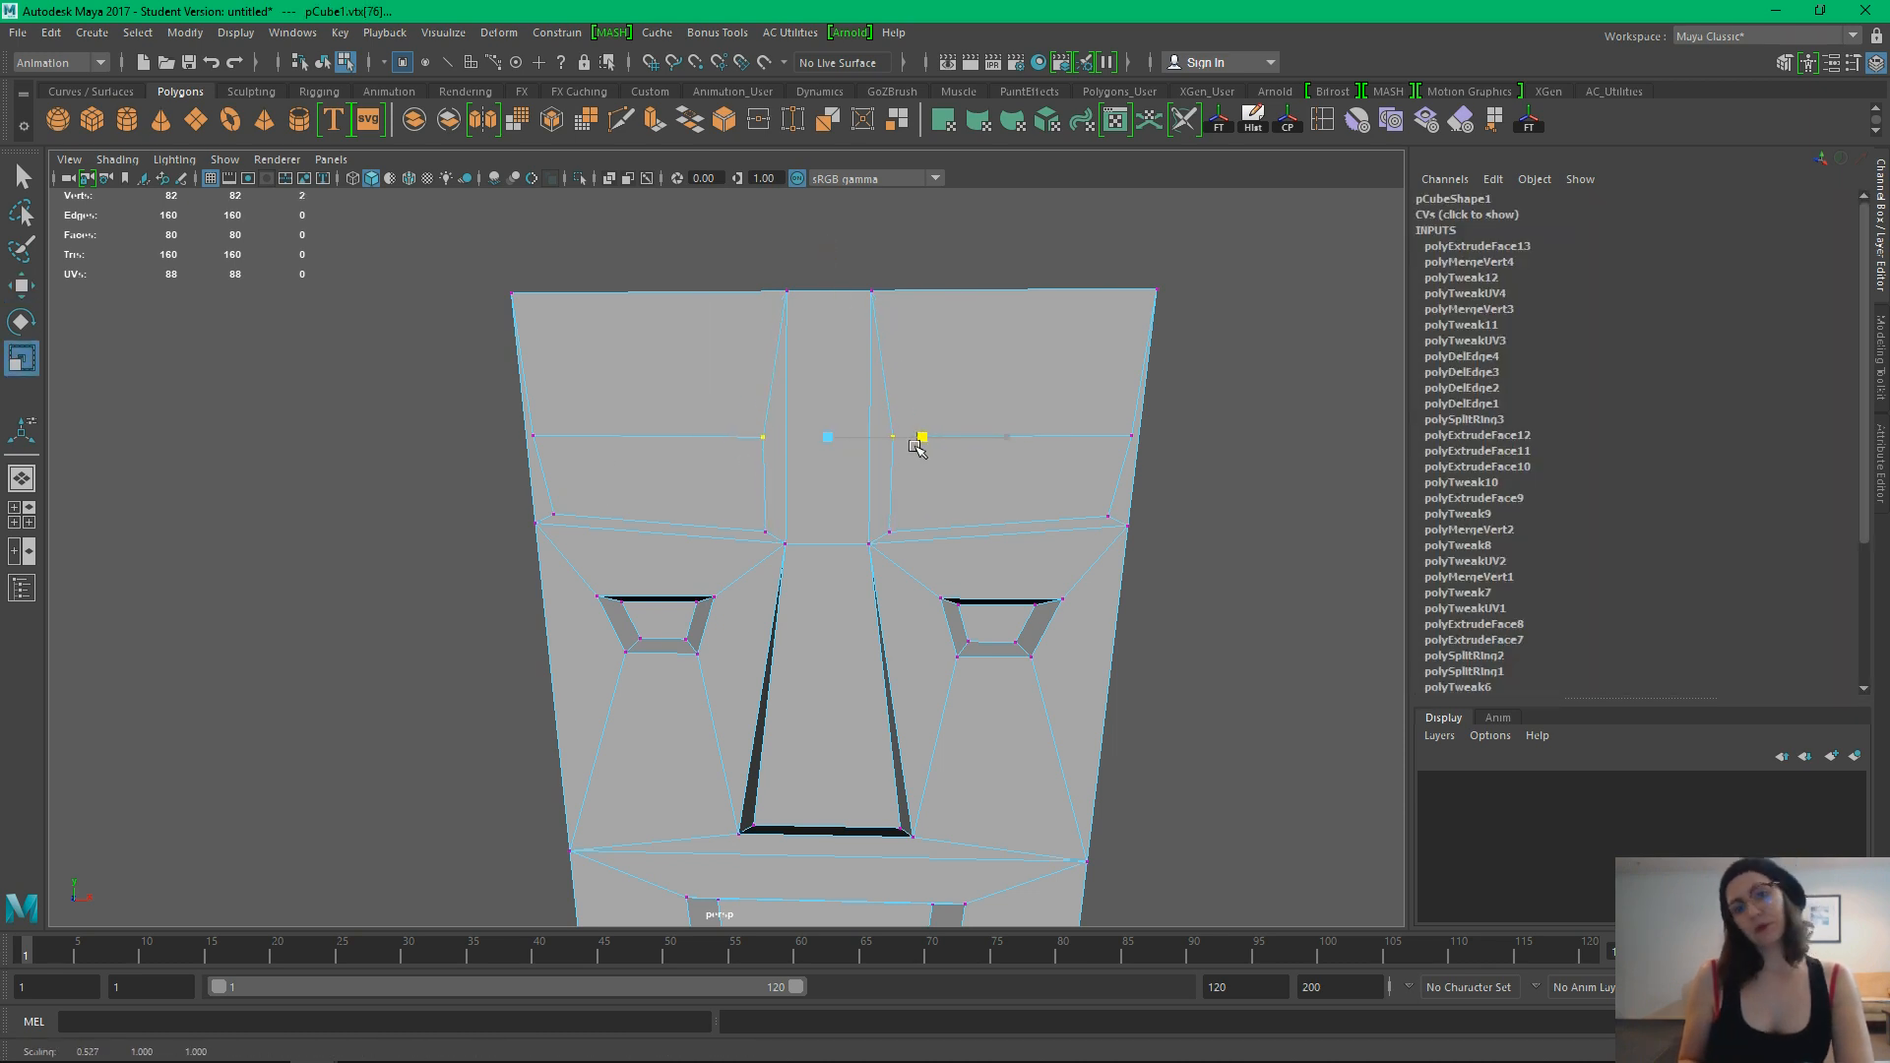
alt+right_drag(965, 497, 788, 476)
alt+drag(788, 477, 788, 441)
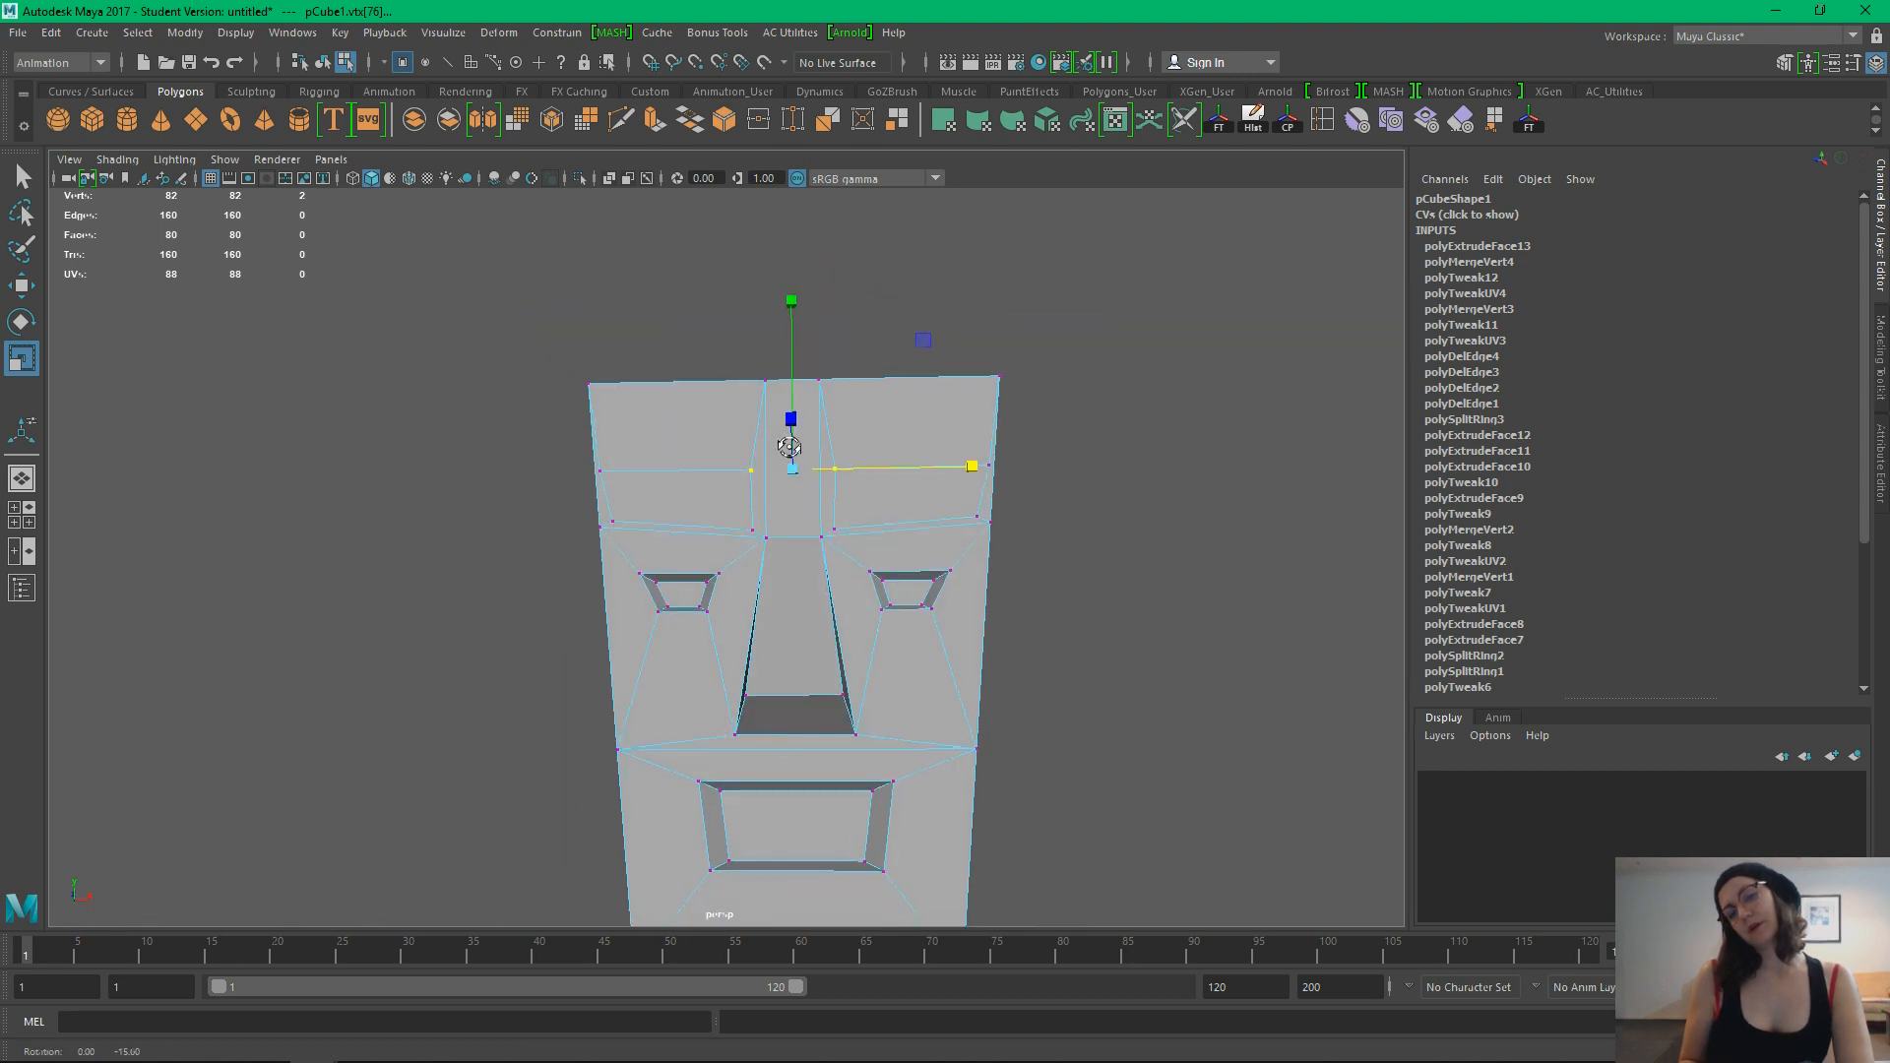
drag(967, 470, 964, 469)
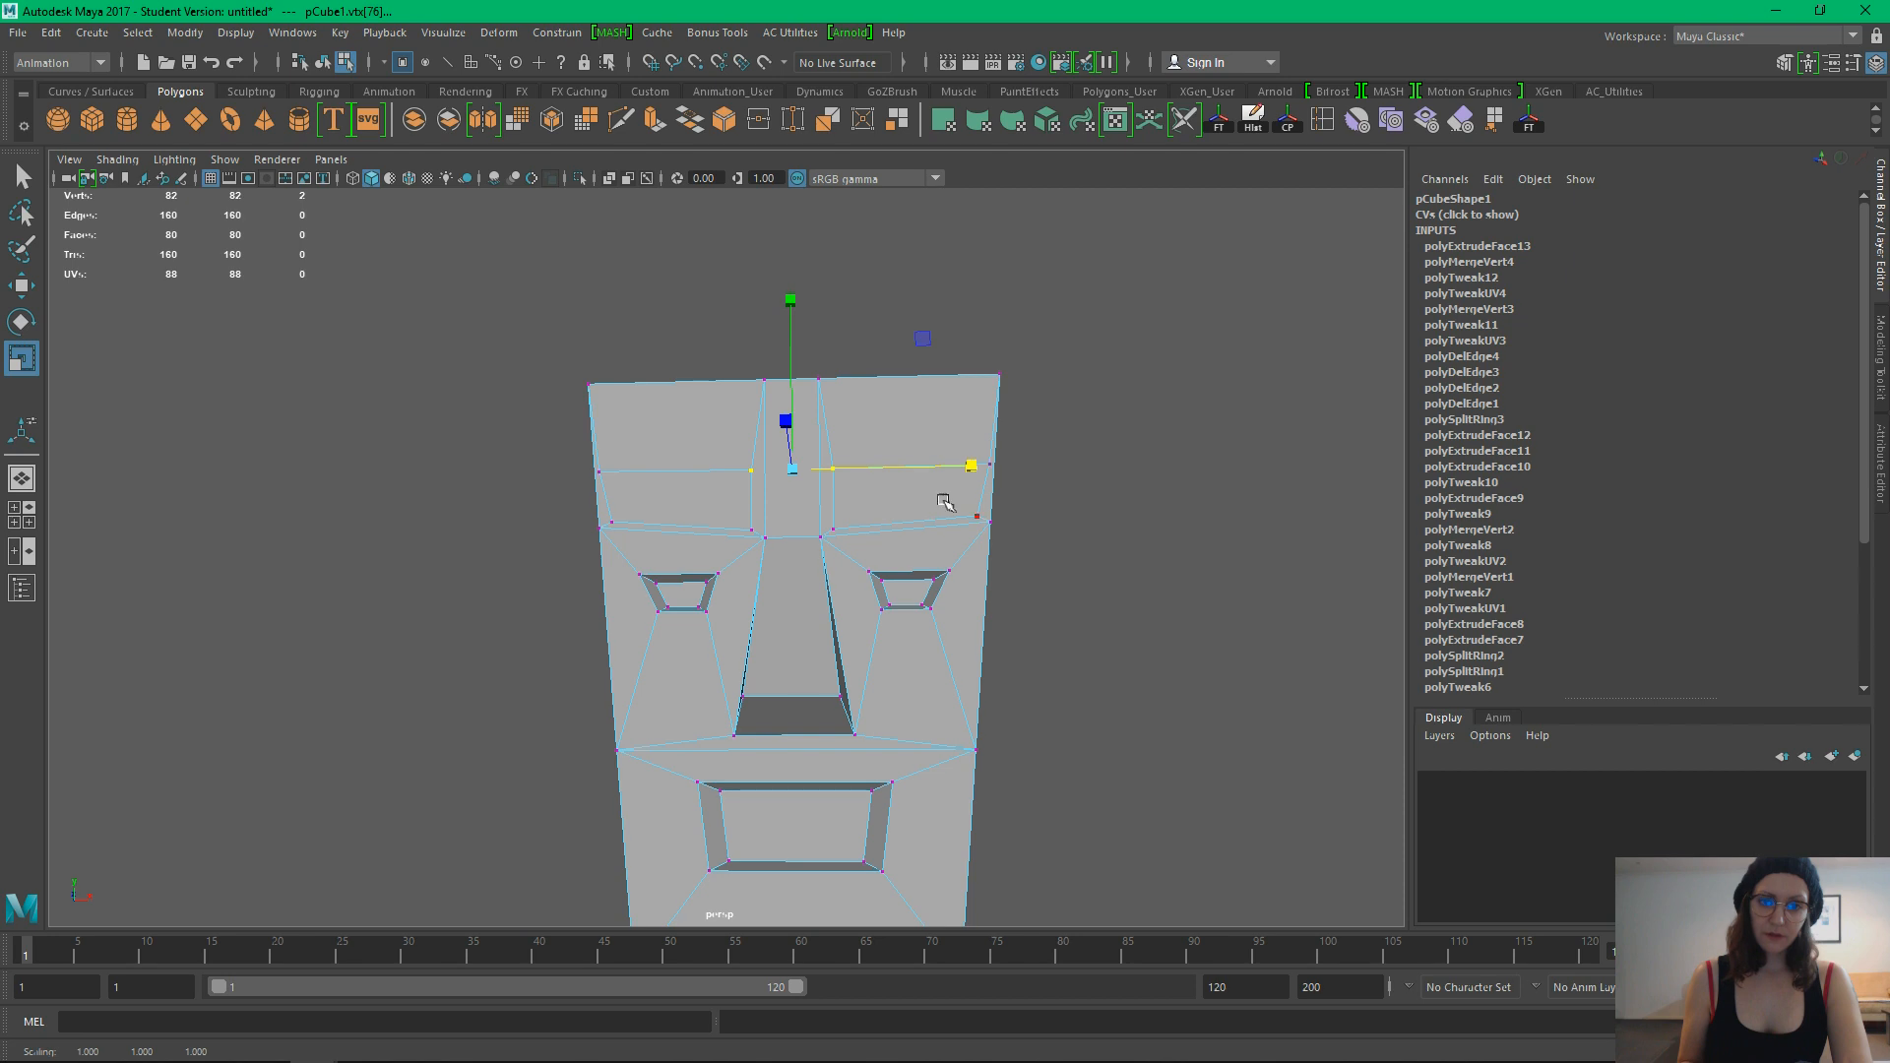
Scale the two outer upper brow vertices inward and lower them slightly so the eyebrows taper outward
click(612, 476)
shift+click(989, 469)
drag(972, 465, 919, 465)
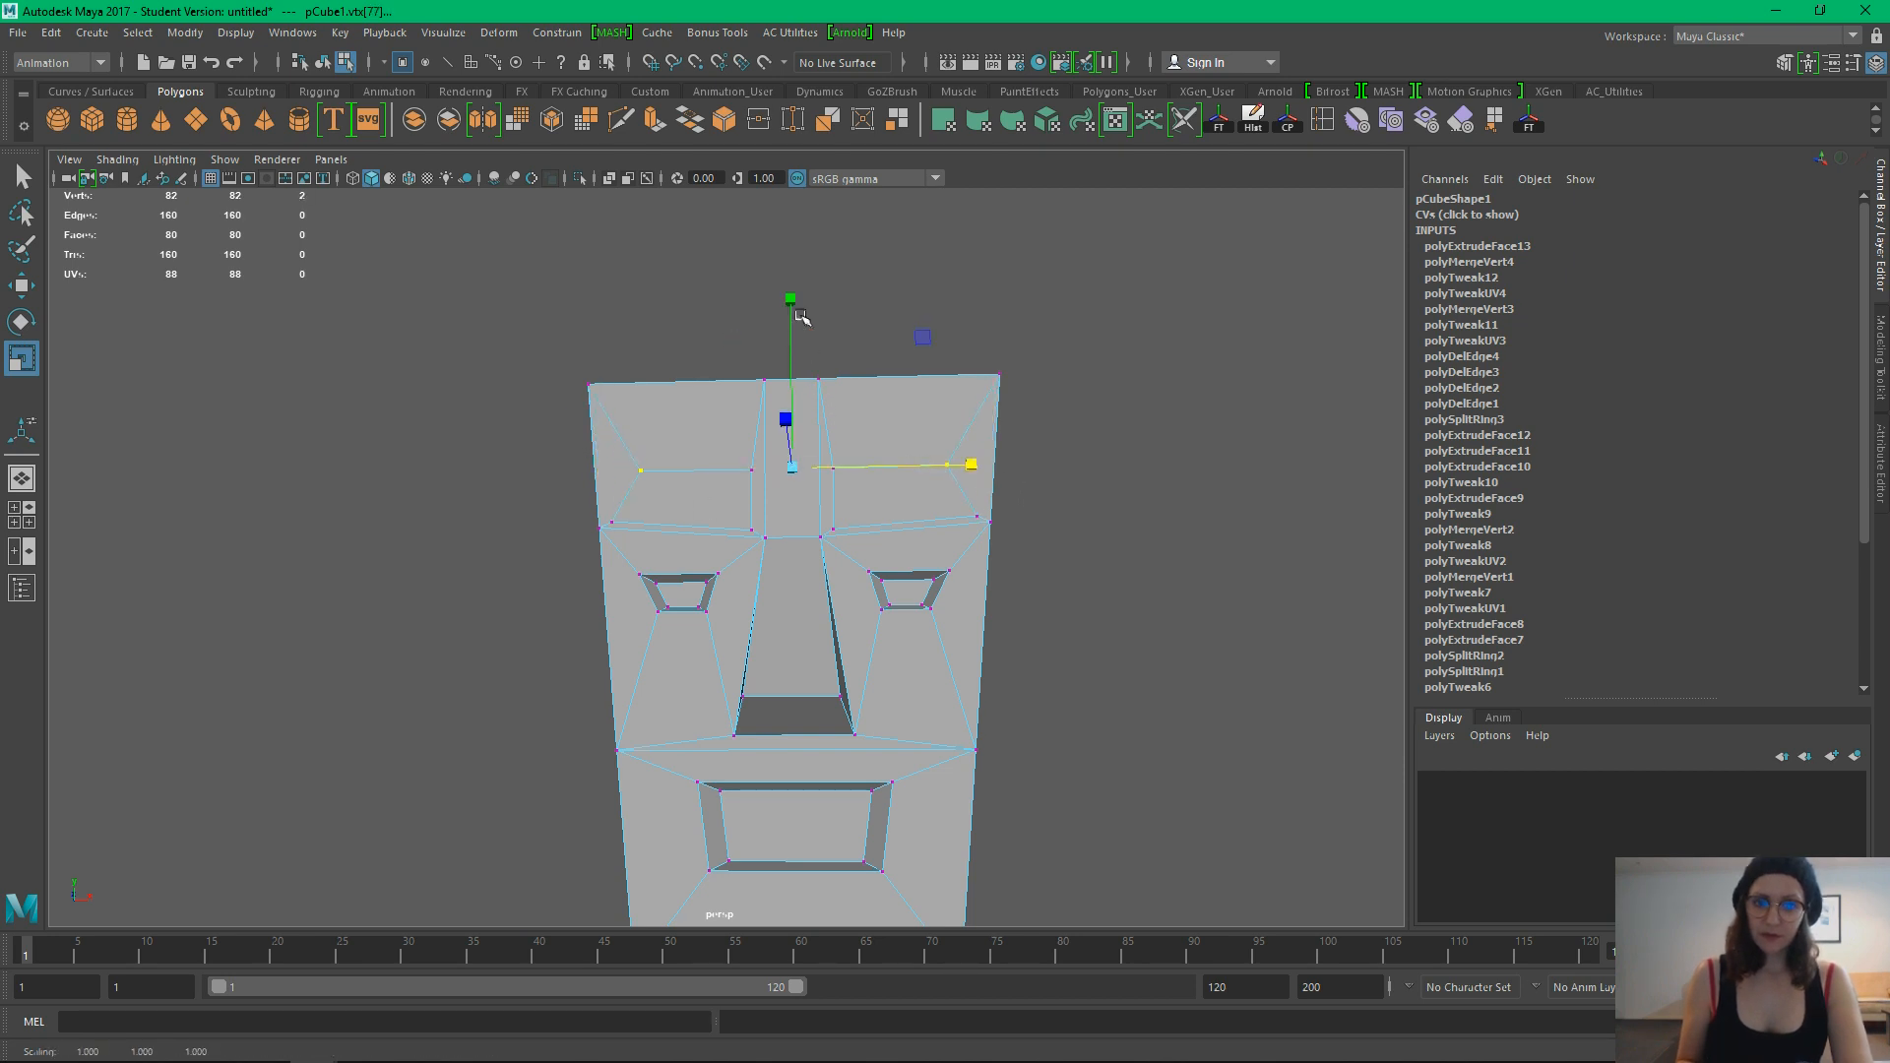
key(w)
drag(792, 317, 794, 335)
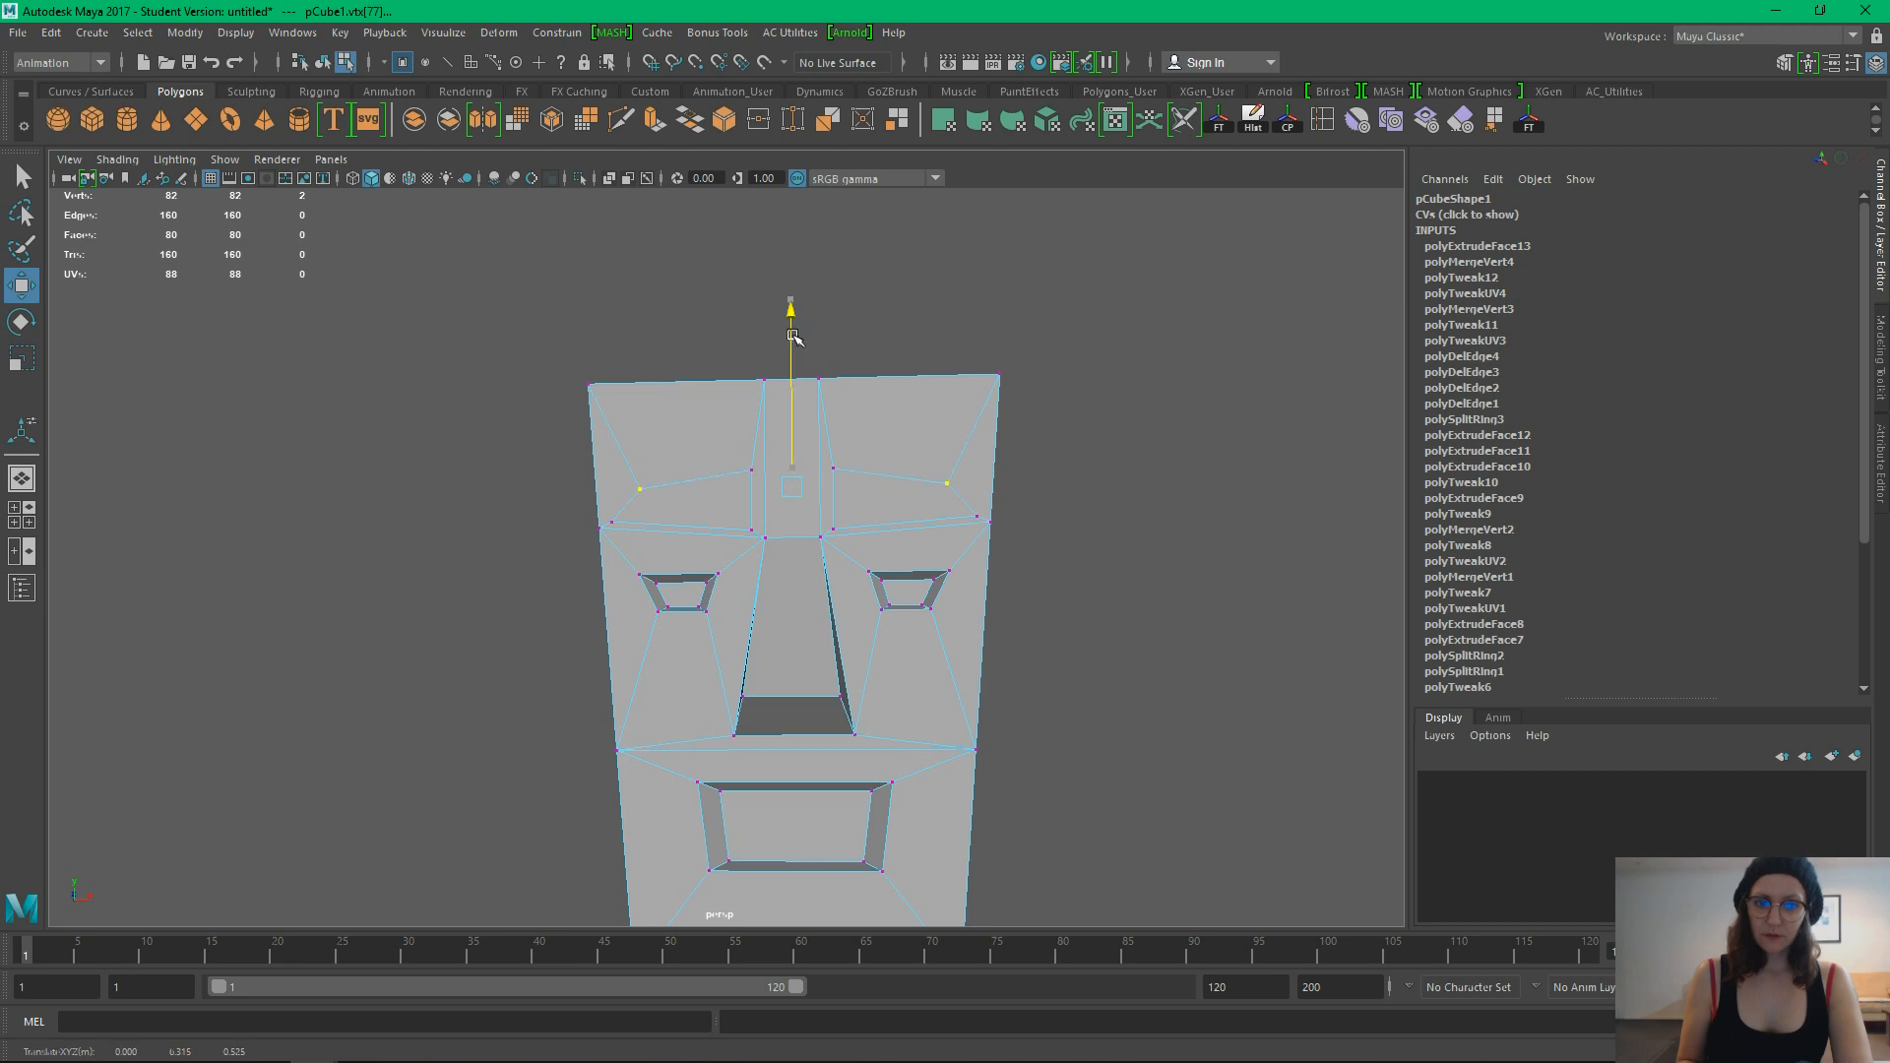
alt+drag(892, 566, 840, 556)
click(1042, 620)
alt+middle_drag(840, 556, 856, 483)
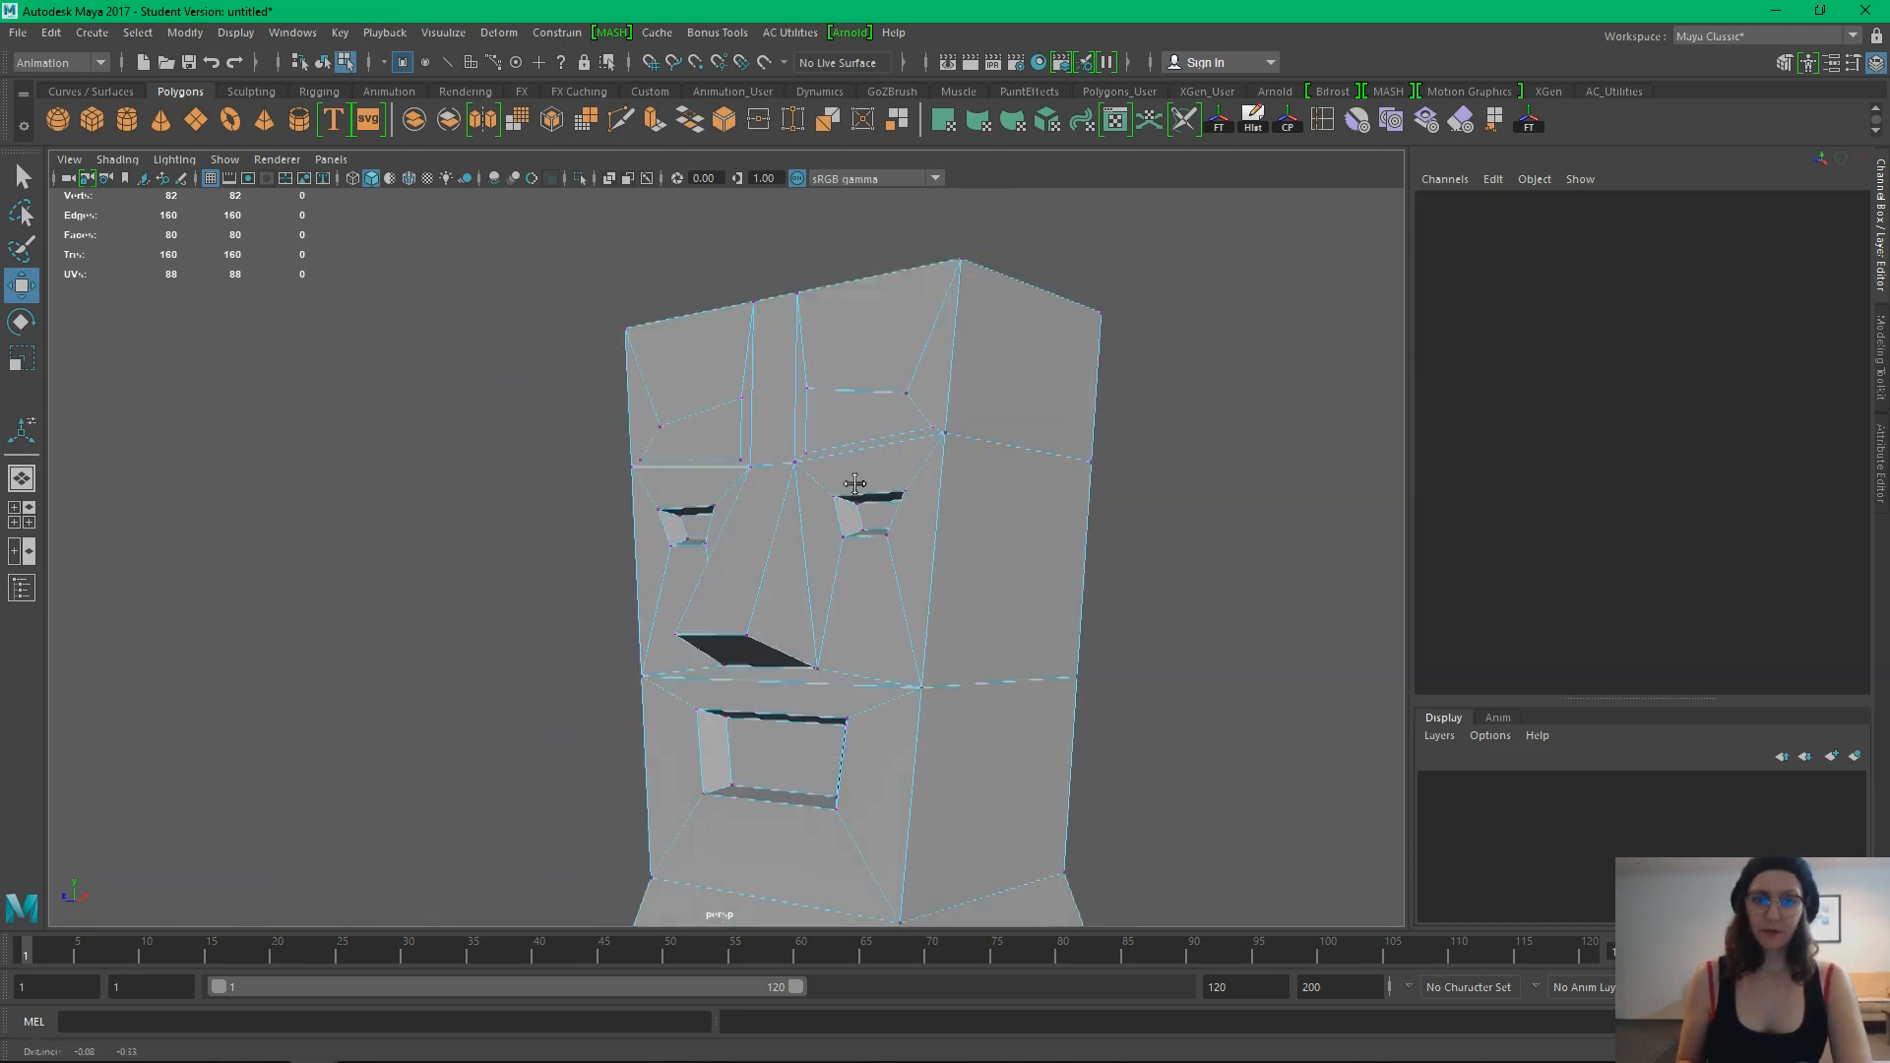
Extrude both eyebrow faces outward with a Local Translate Z of 0.127
scroll(971, 540, down, 5)
alt+drag(971, 540, 745, 438)
right_click(745, 436)
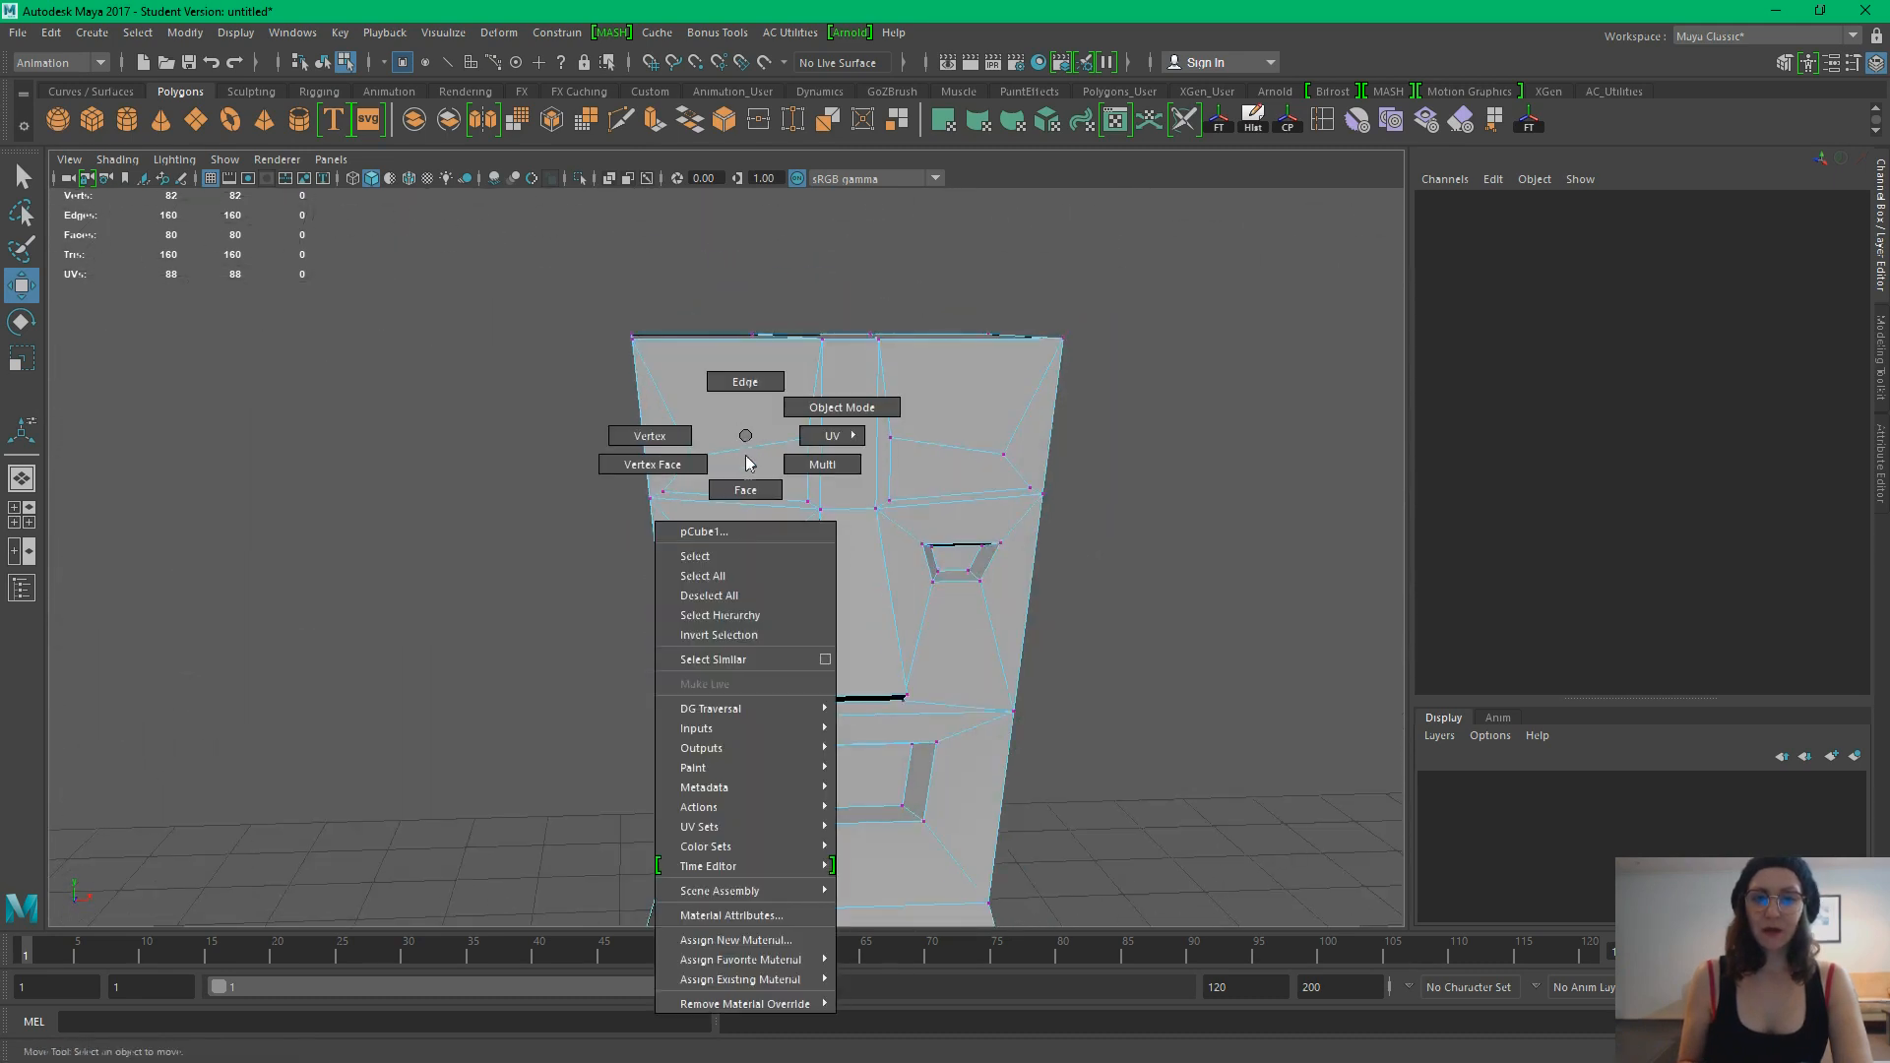
right_drag(745, 462, 745, 489)
click(749, 471)
key(q)
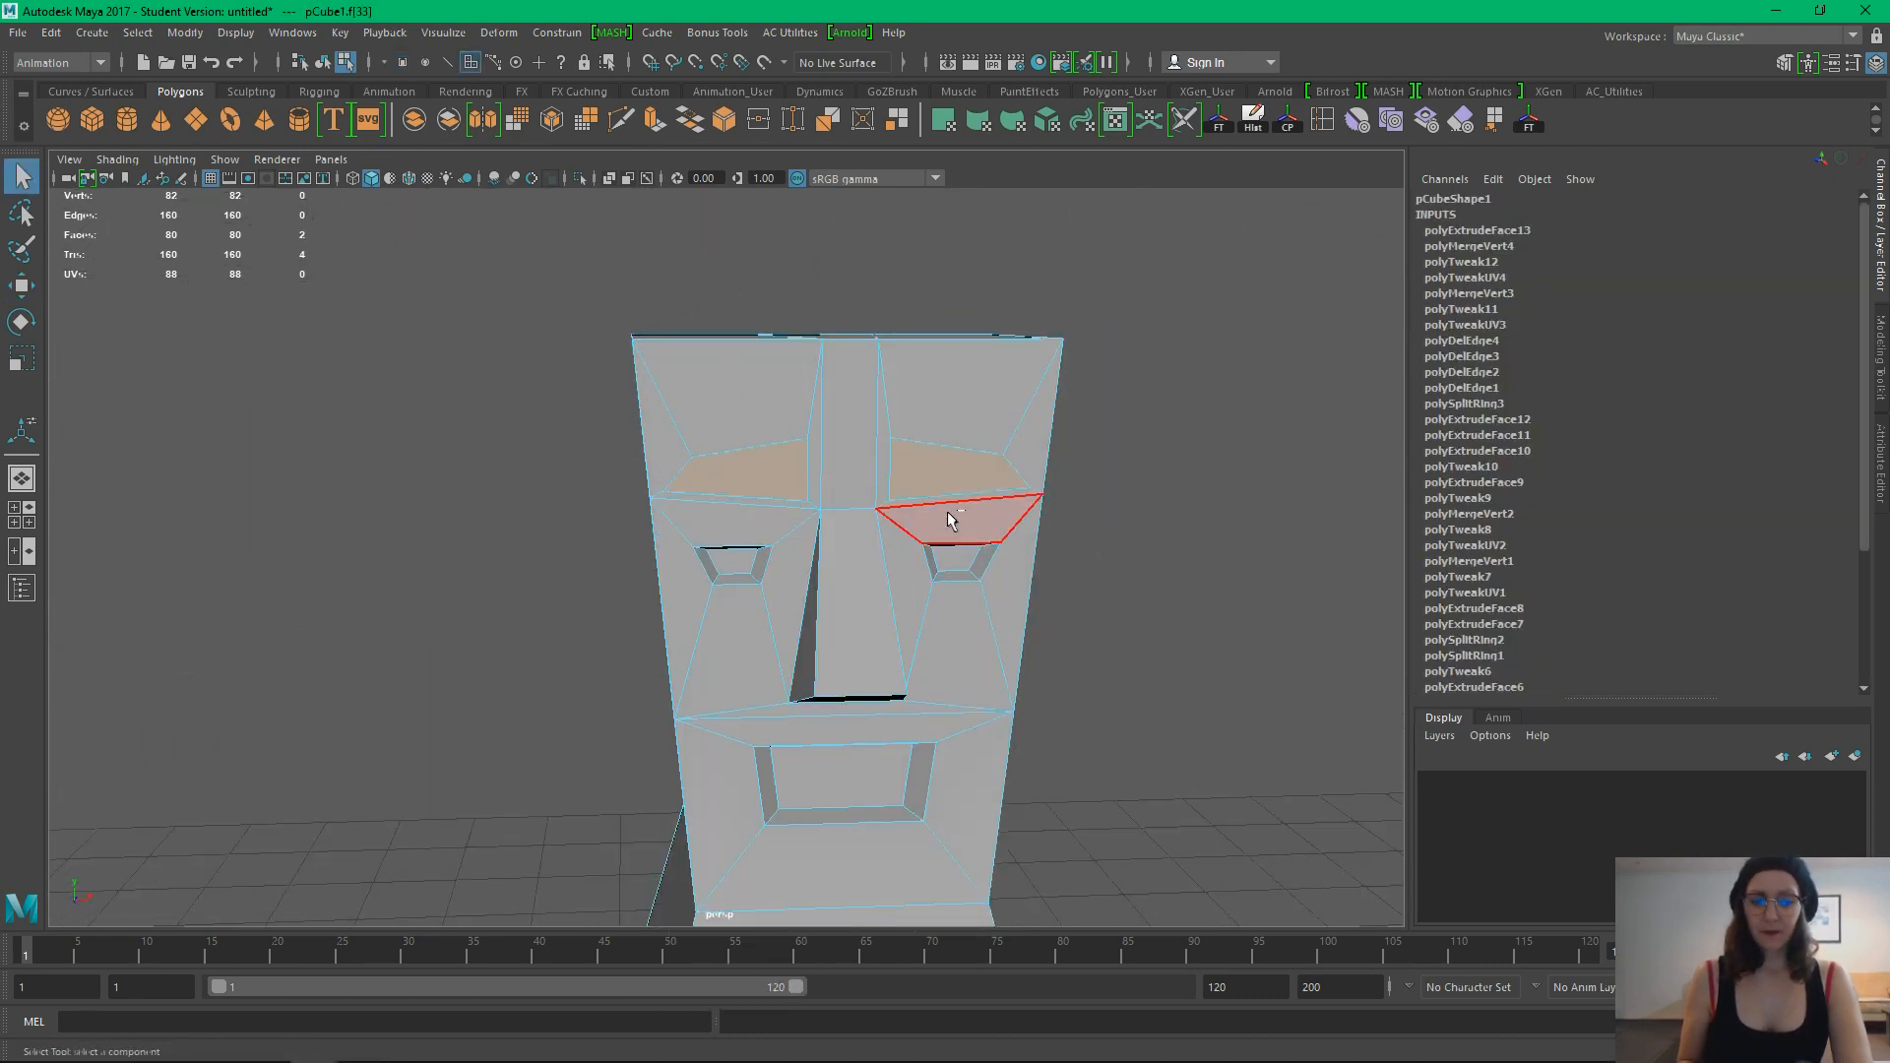
key(ctrl+e)
alt+drag(947, 519, 919, 422)
click(1033, 718)
alt+drag(1034, 717, 858, 534)
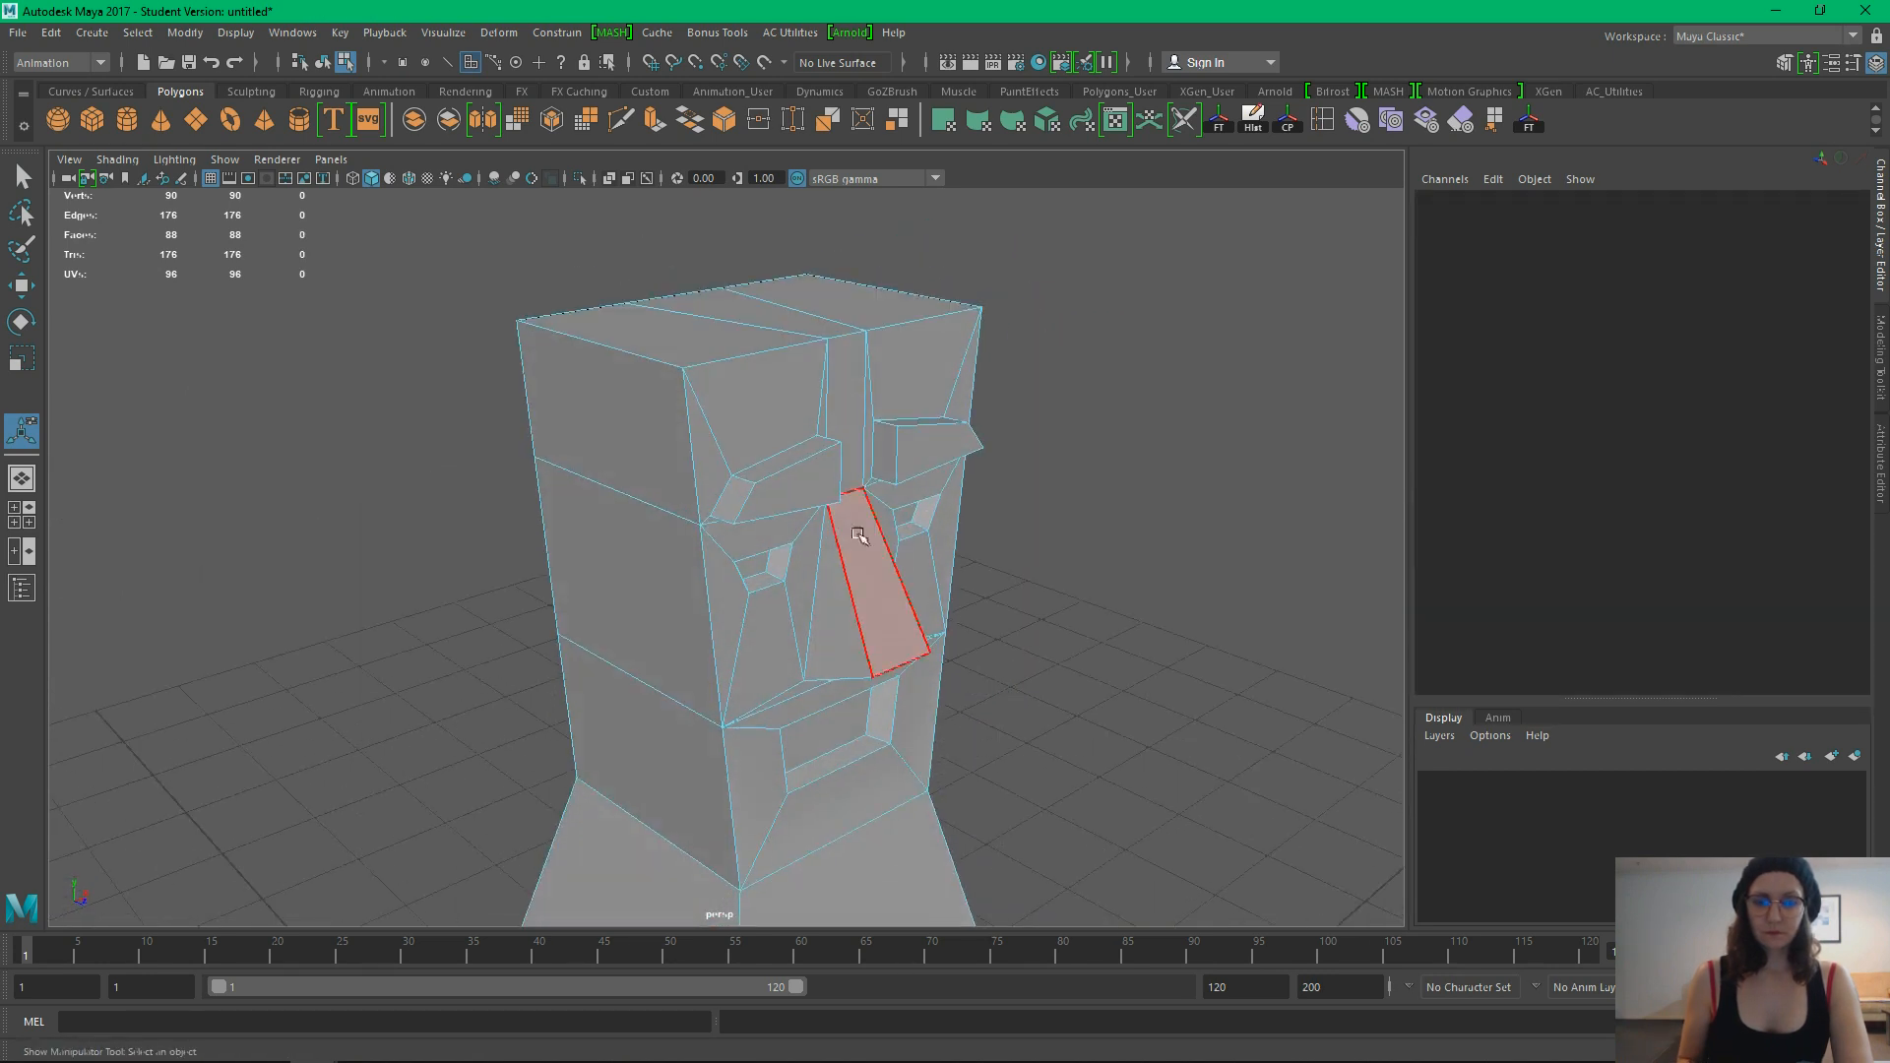
Scale the extruded eyebrow faces down uniformly to about 0.883
key(ctrl+z)
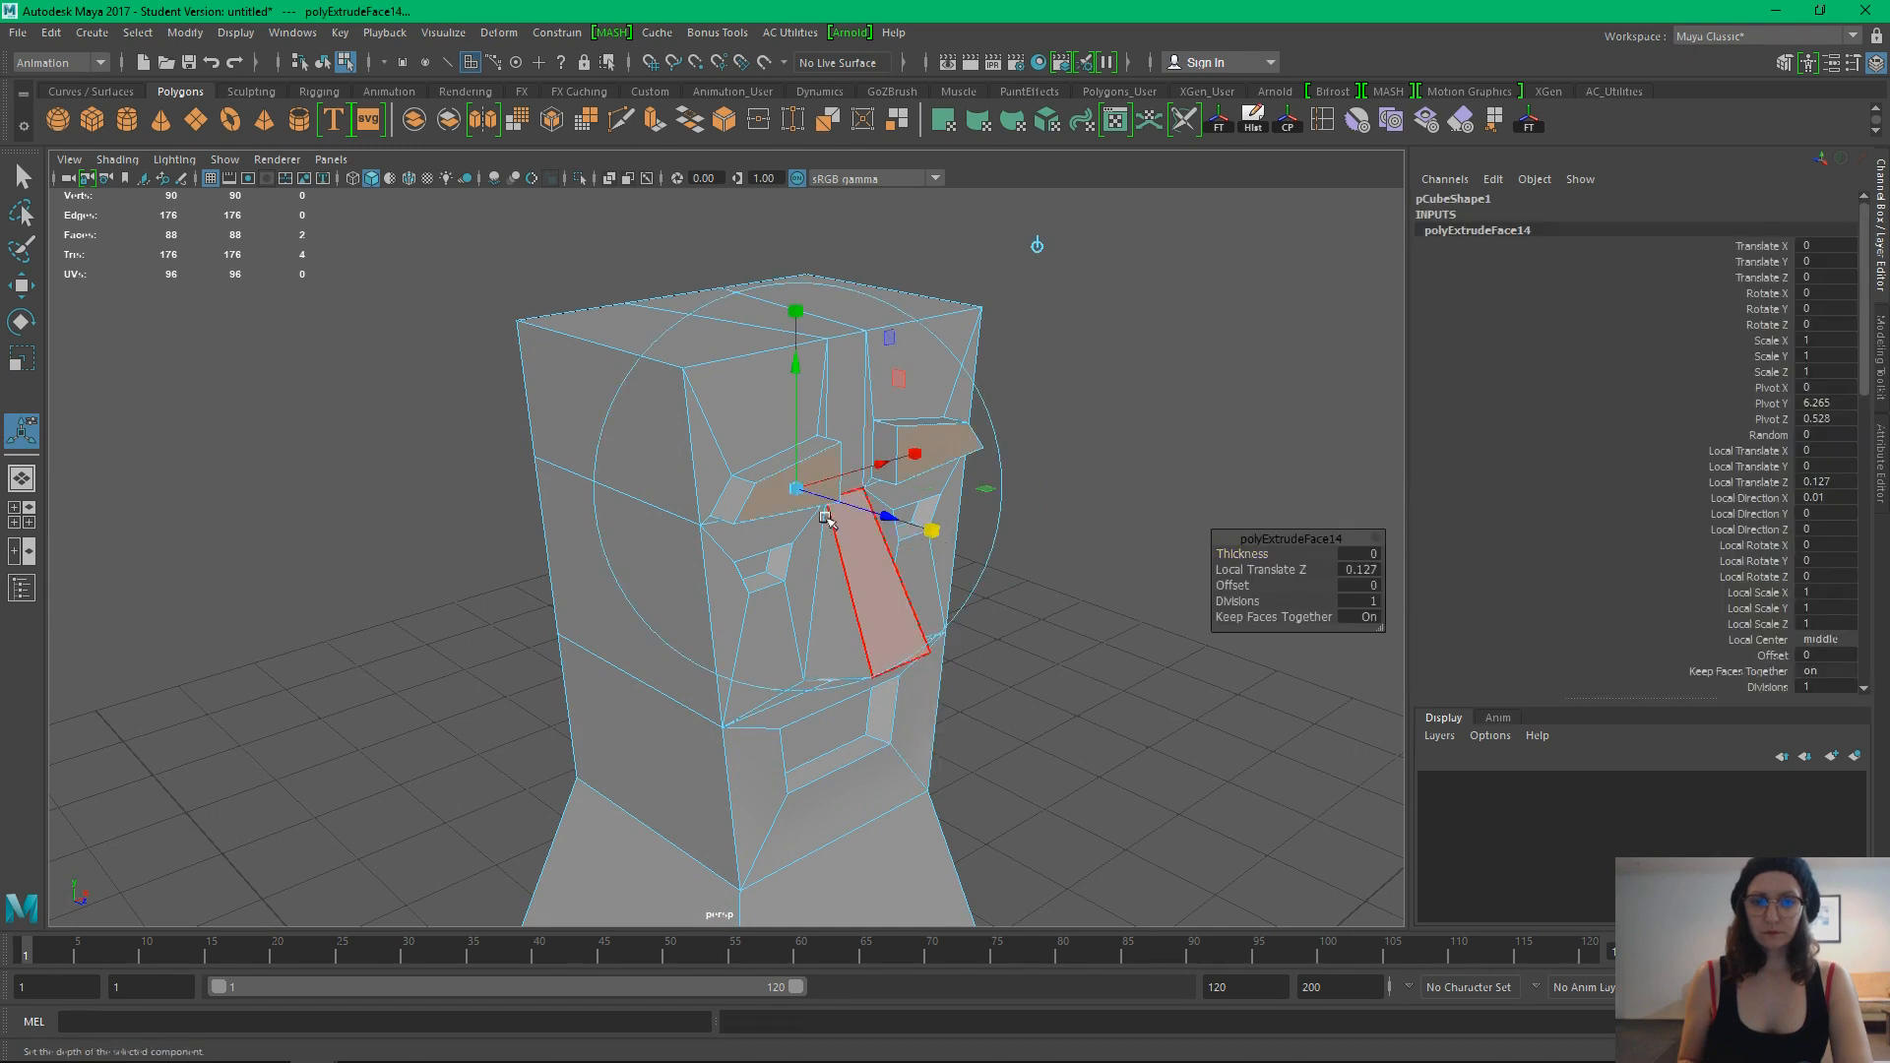
click(793, 491)
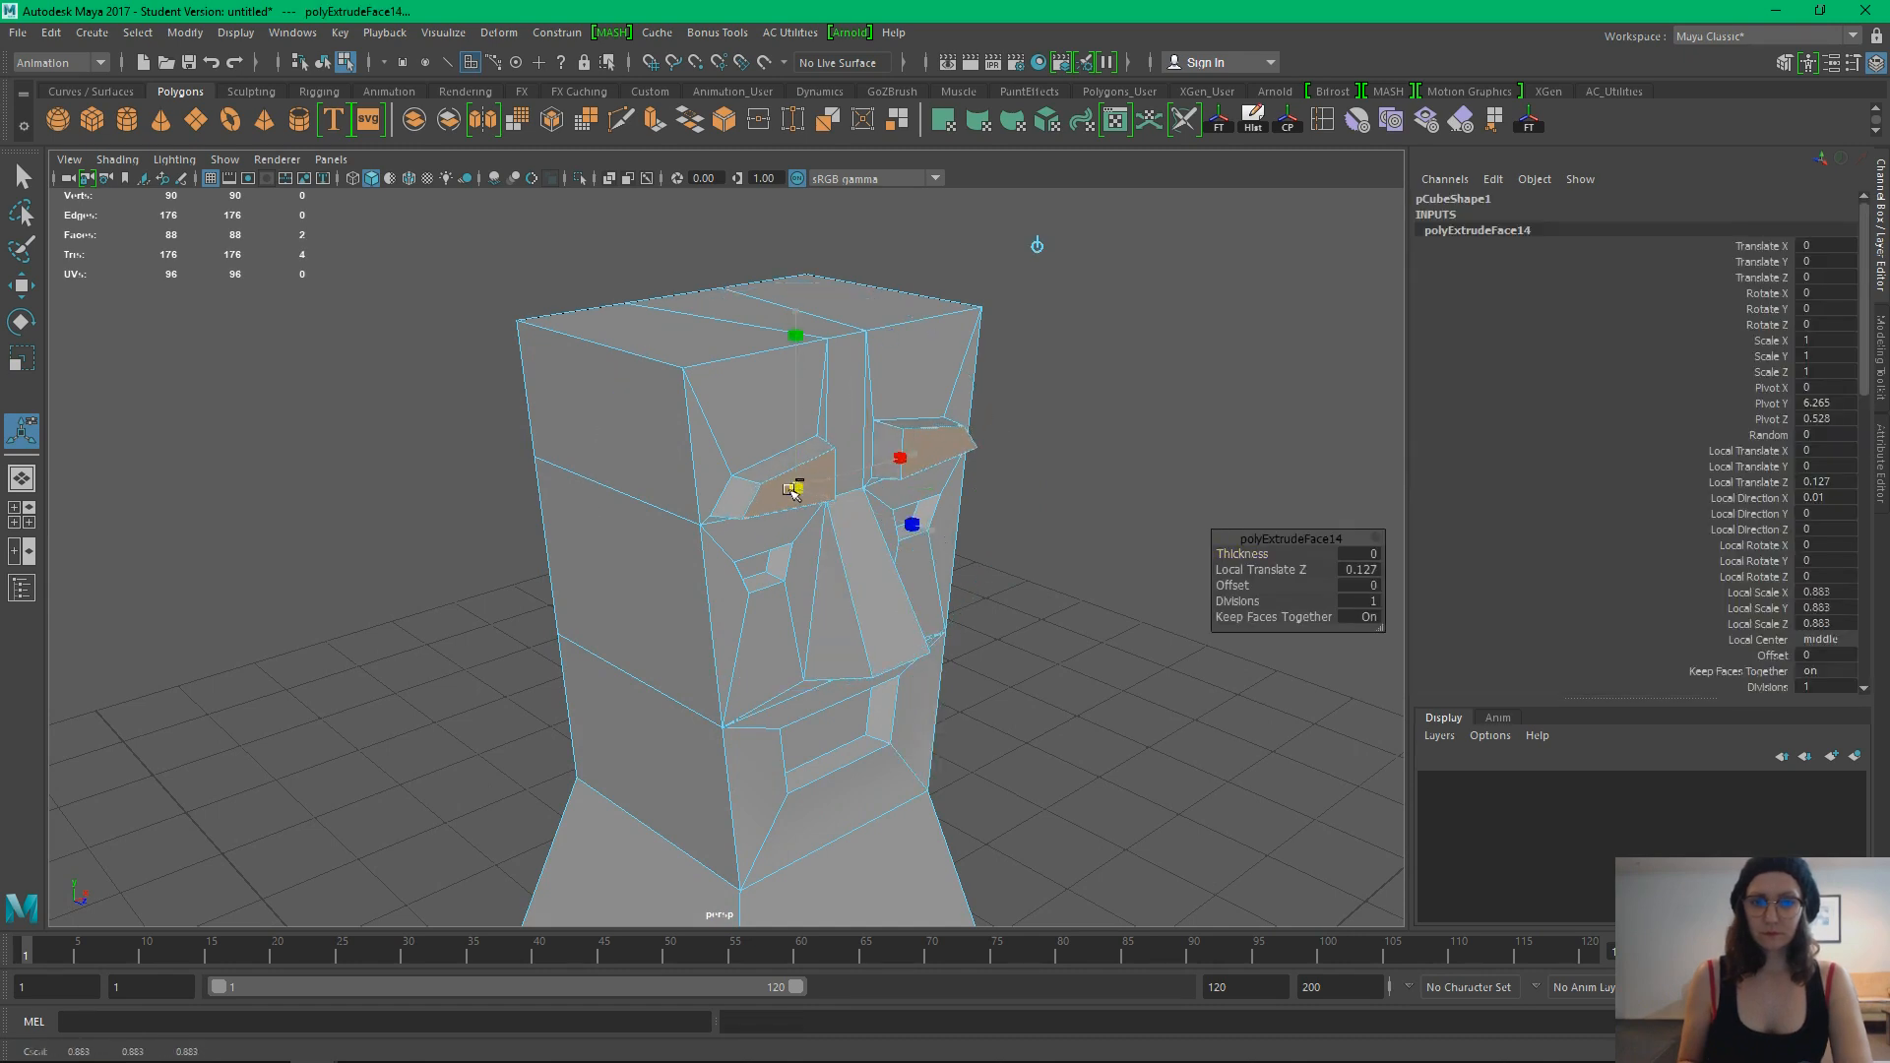
alt+drag(787, 489, 905, 582)
click(1065, 756)
alt+drag(1065, 755, 936, 673)
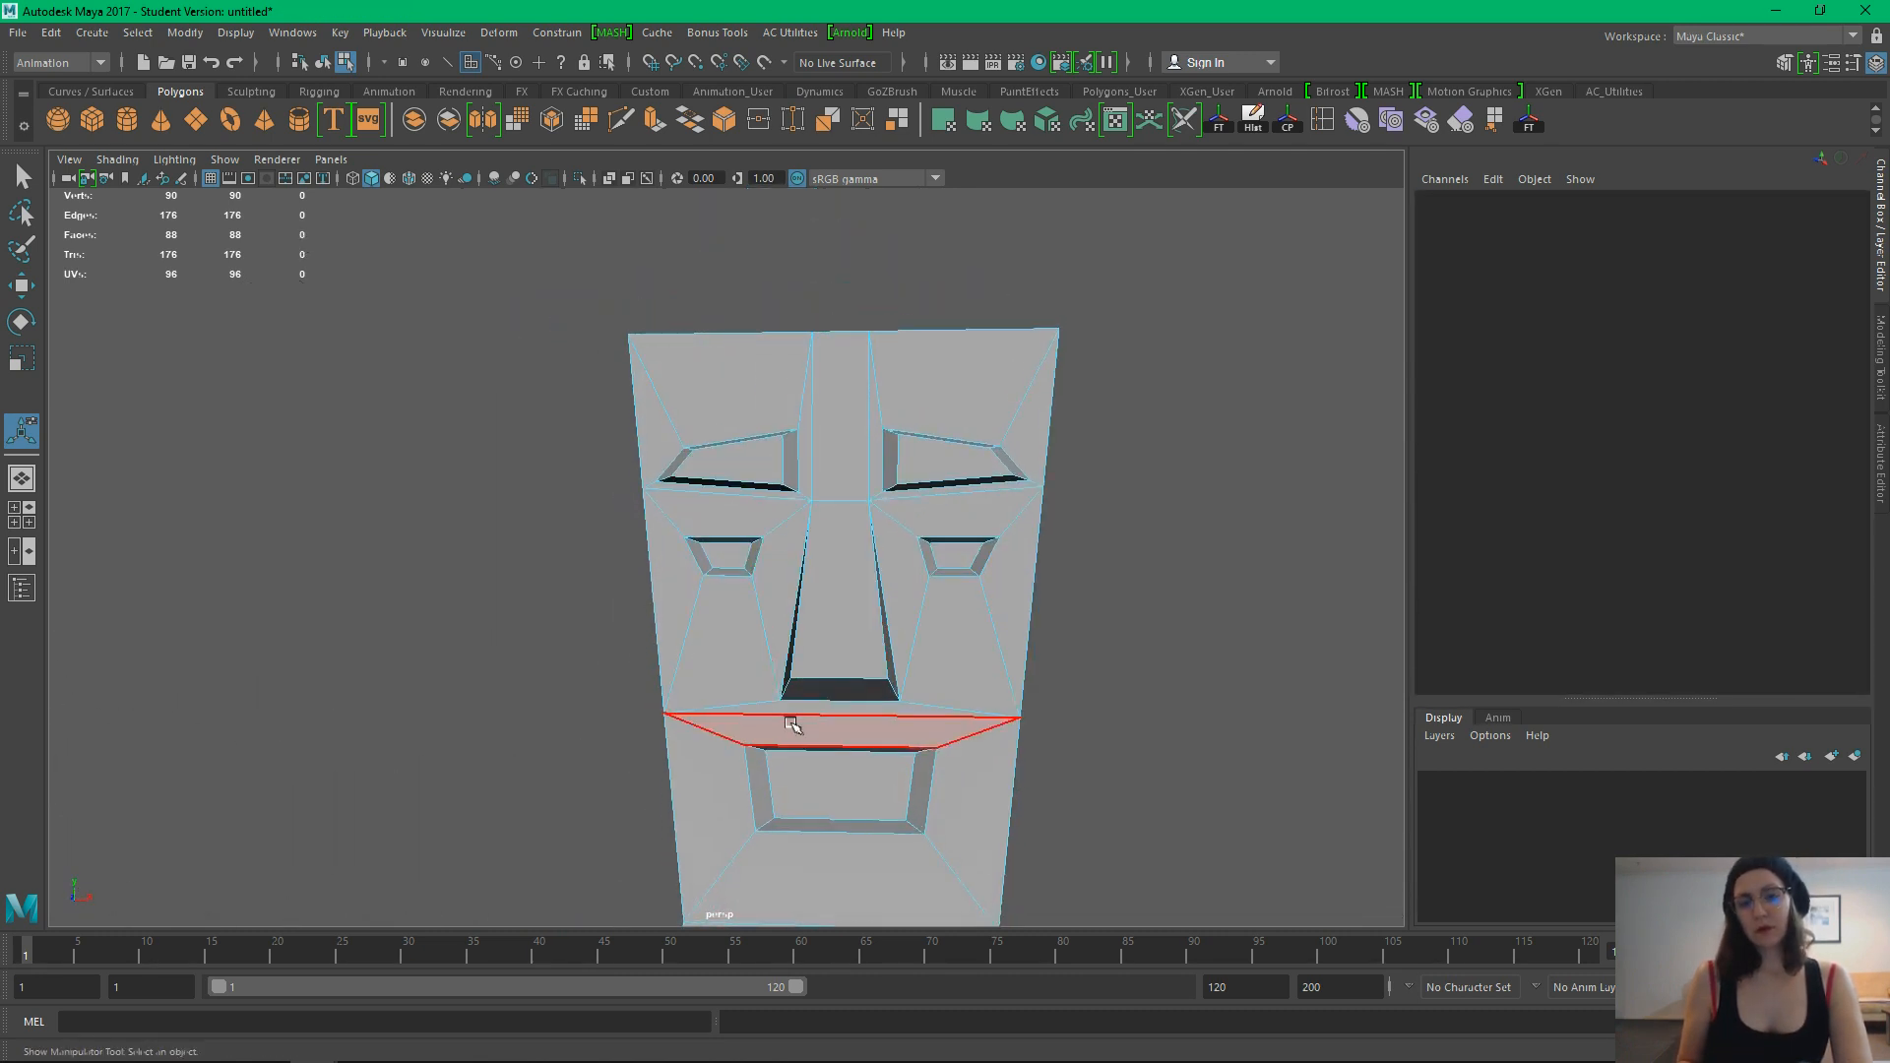
Raise the lower vertices of both eye sockets slightly to make the eyes narrower
alt+drag(978, 549, 865, 473)
right_drag(735, 476, 649, 502)
drag(987, 536, 1023, 463)
key(w)
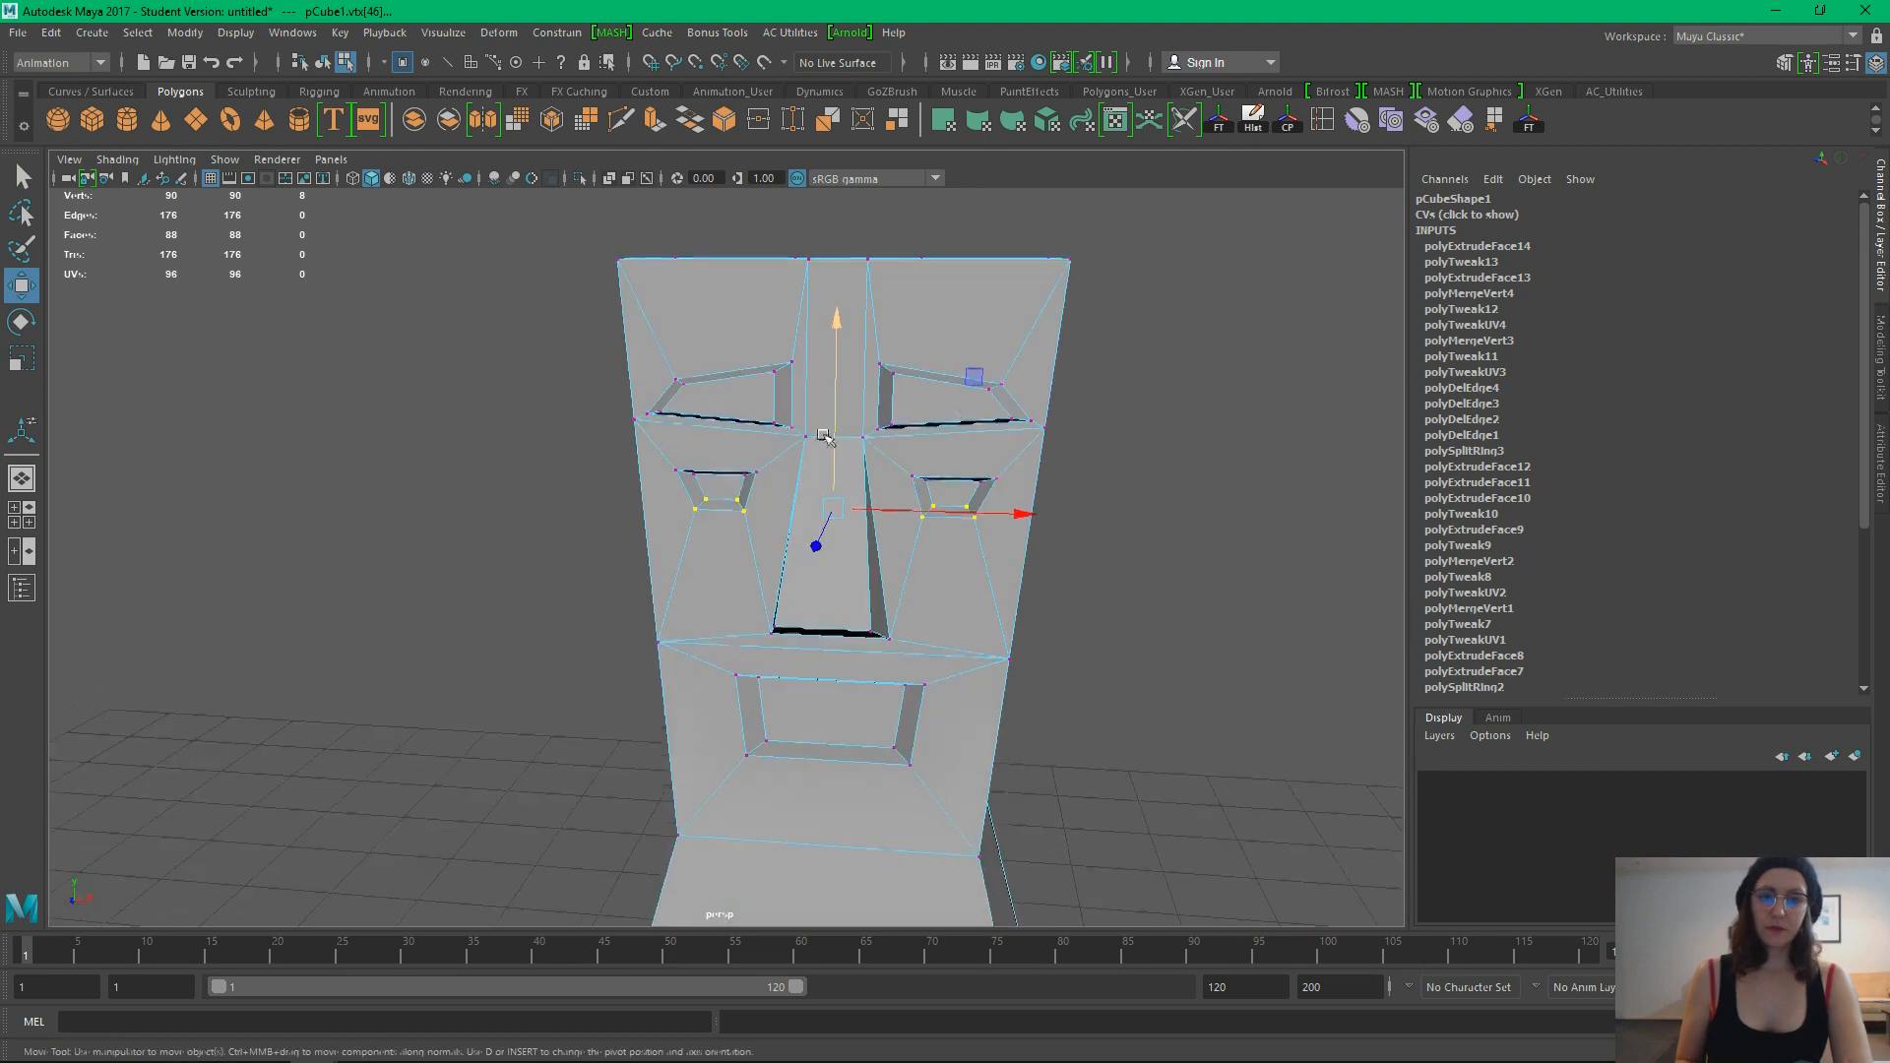
alt+drag(907, 472, 836, 386)
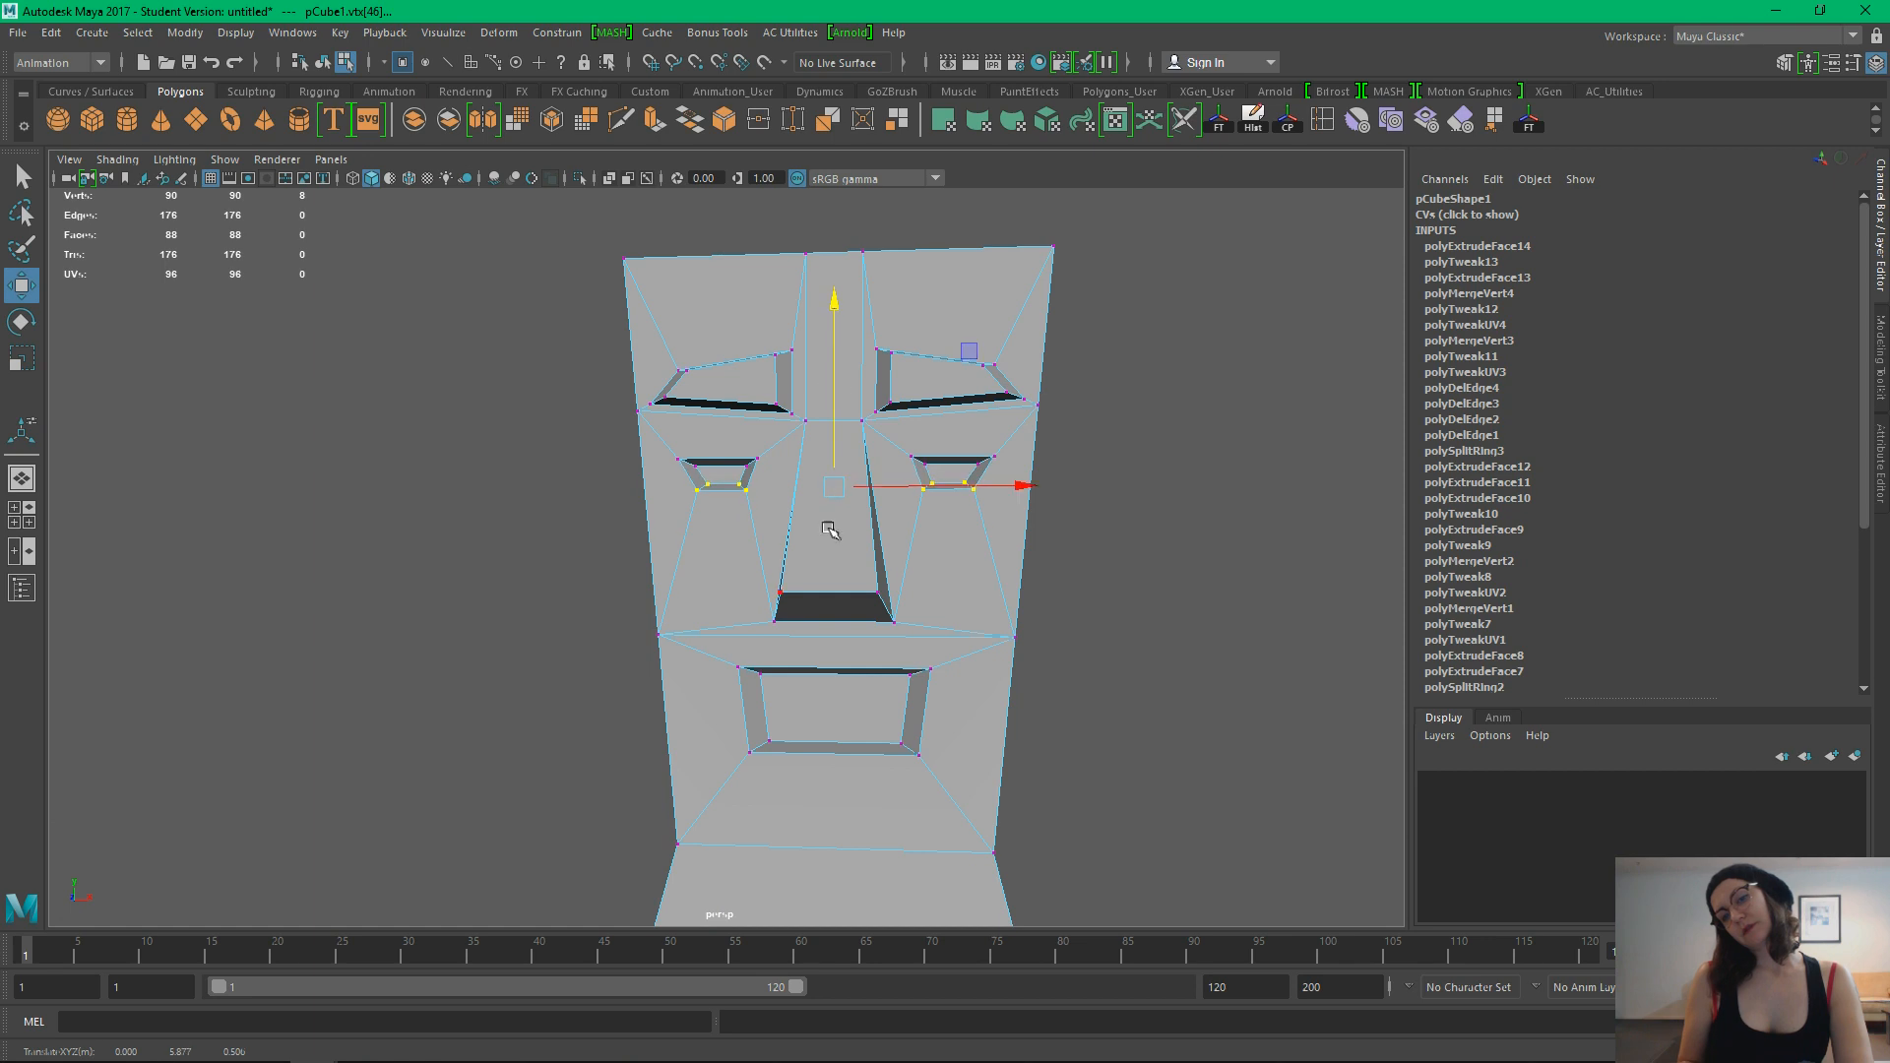
key(ctrl+z)
drag(830, 434, 833, 401)
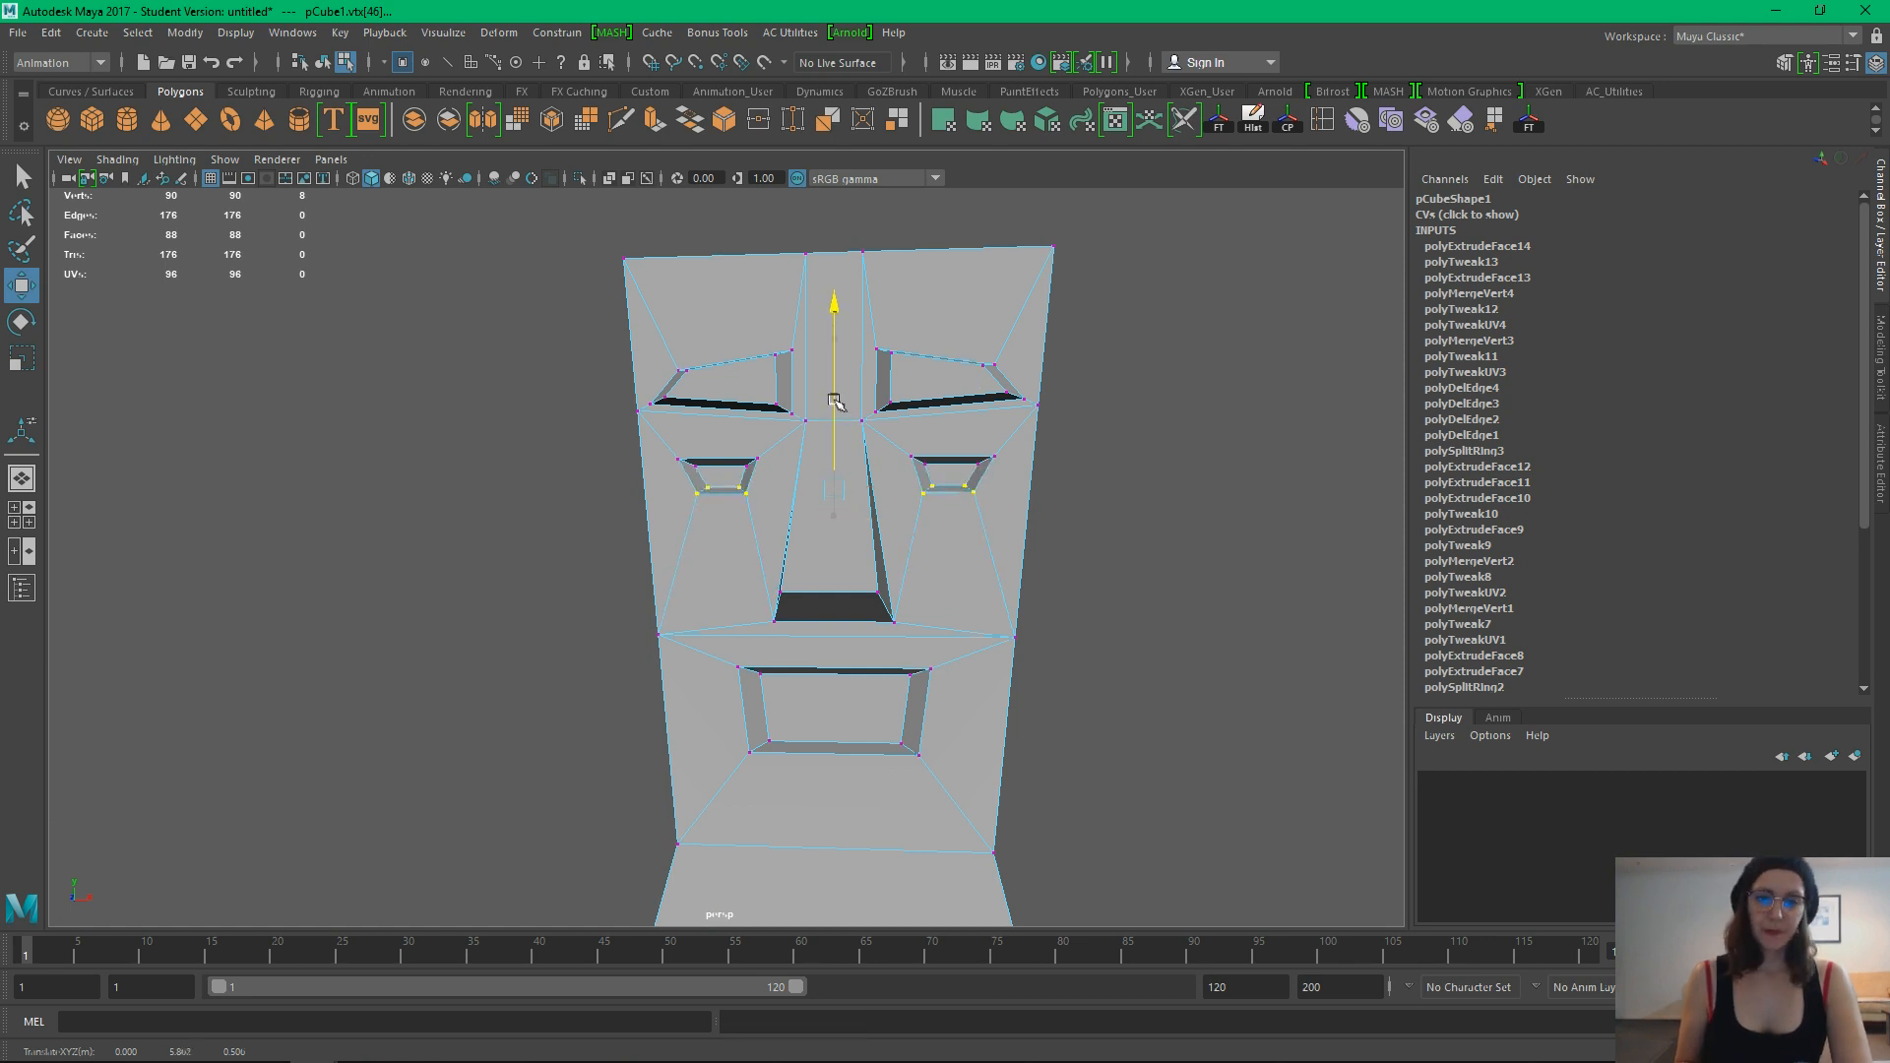
Raise the upper vertices of both eye sockets slightly
click(1129, 519)
drag(626, 455, 624, 453)
mouse_move(840, 361)
mouse_down()
mouse_move(842, 430)
mouse_move(845, 347)
mouse_up()
click(1194, 540)
Move the rear vertices of the brow-height edge so it runs level along the side of the head
alt+drag(1194, 540, 815, 526)
key(q)
alt+drag(997, 510, 960, 555)
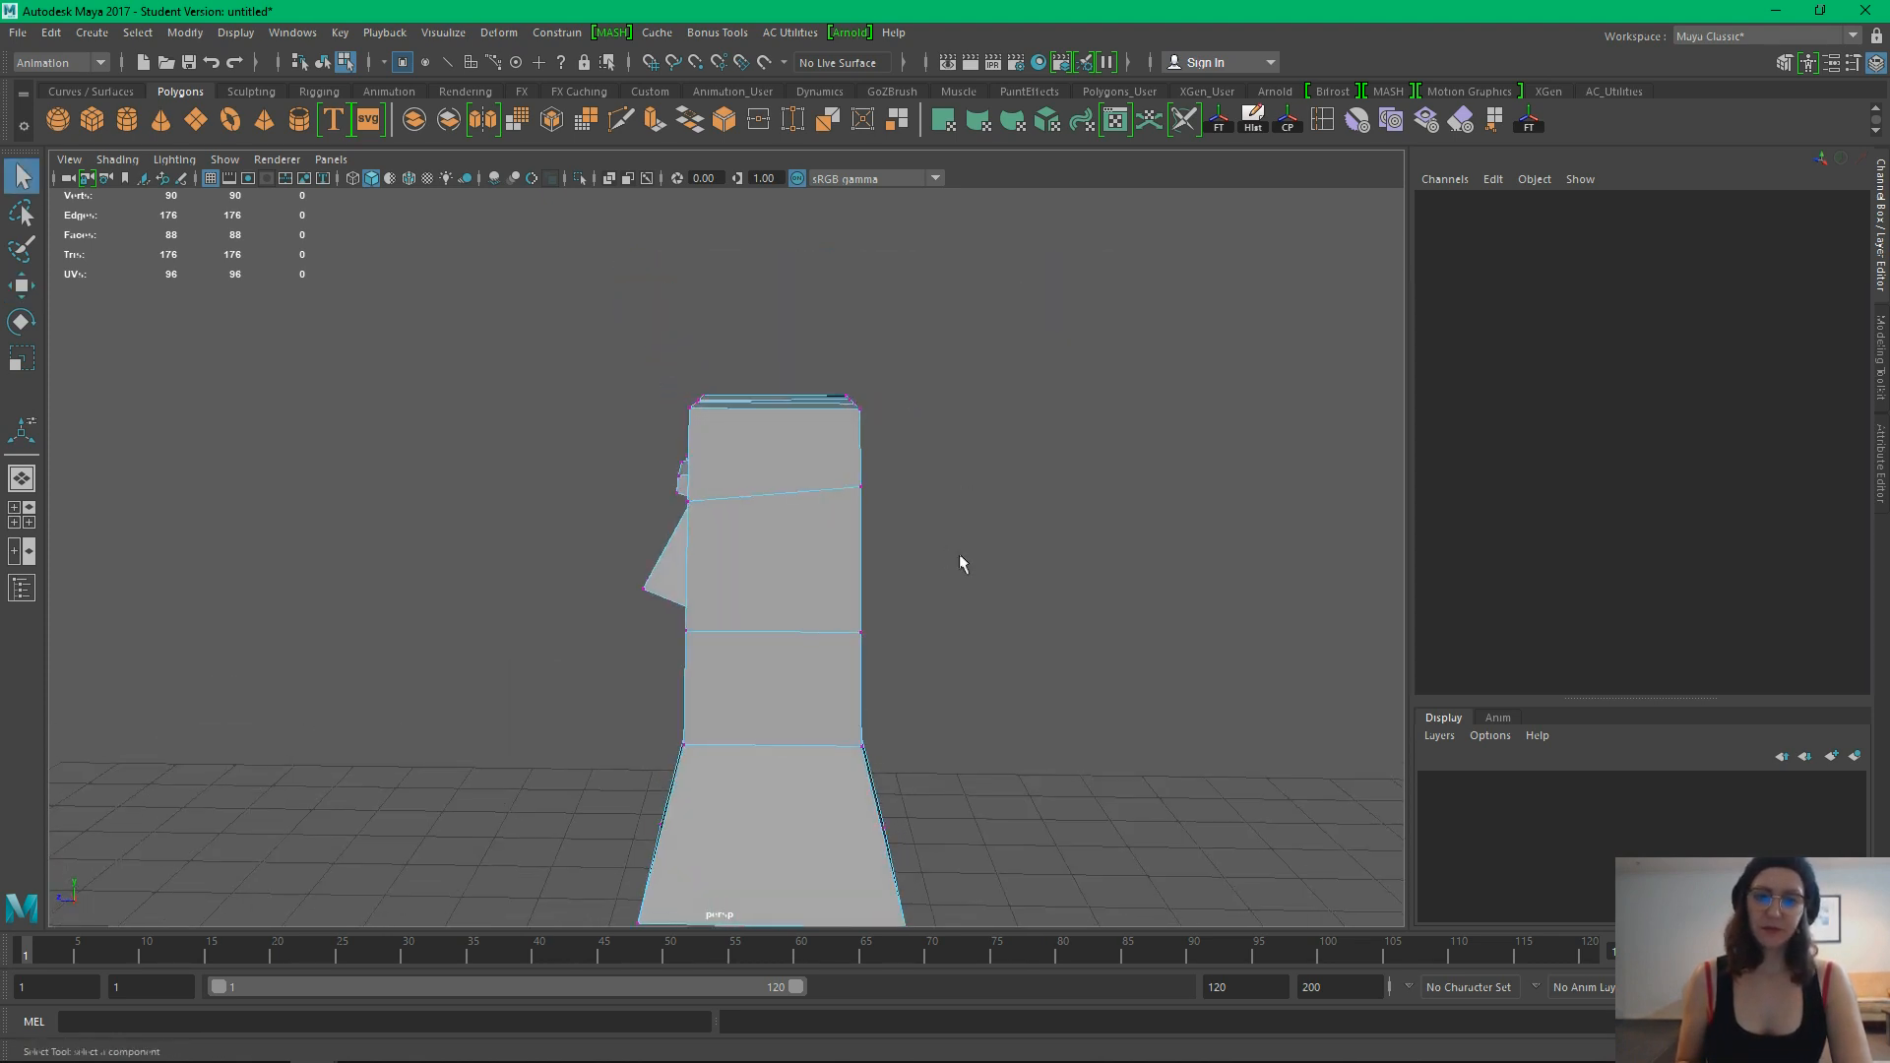
key(w)
drag(857, 412, 857, 397)
middle_drag(733, 507, 710, 495)
alt+drag(700, 535, 918, 585)
click(1080, 590)
alt+drag(1080, 591, 886, 561)
Extrude the eye-level faces on both sides of the head with an offset of 5.81
right_drag(843, 482, 844, 531)
click(844, 566)
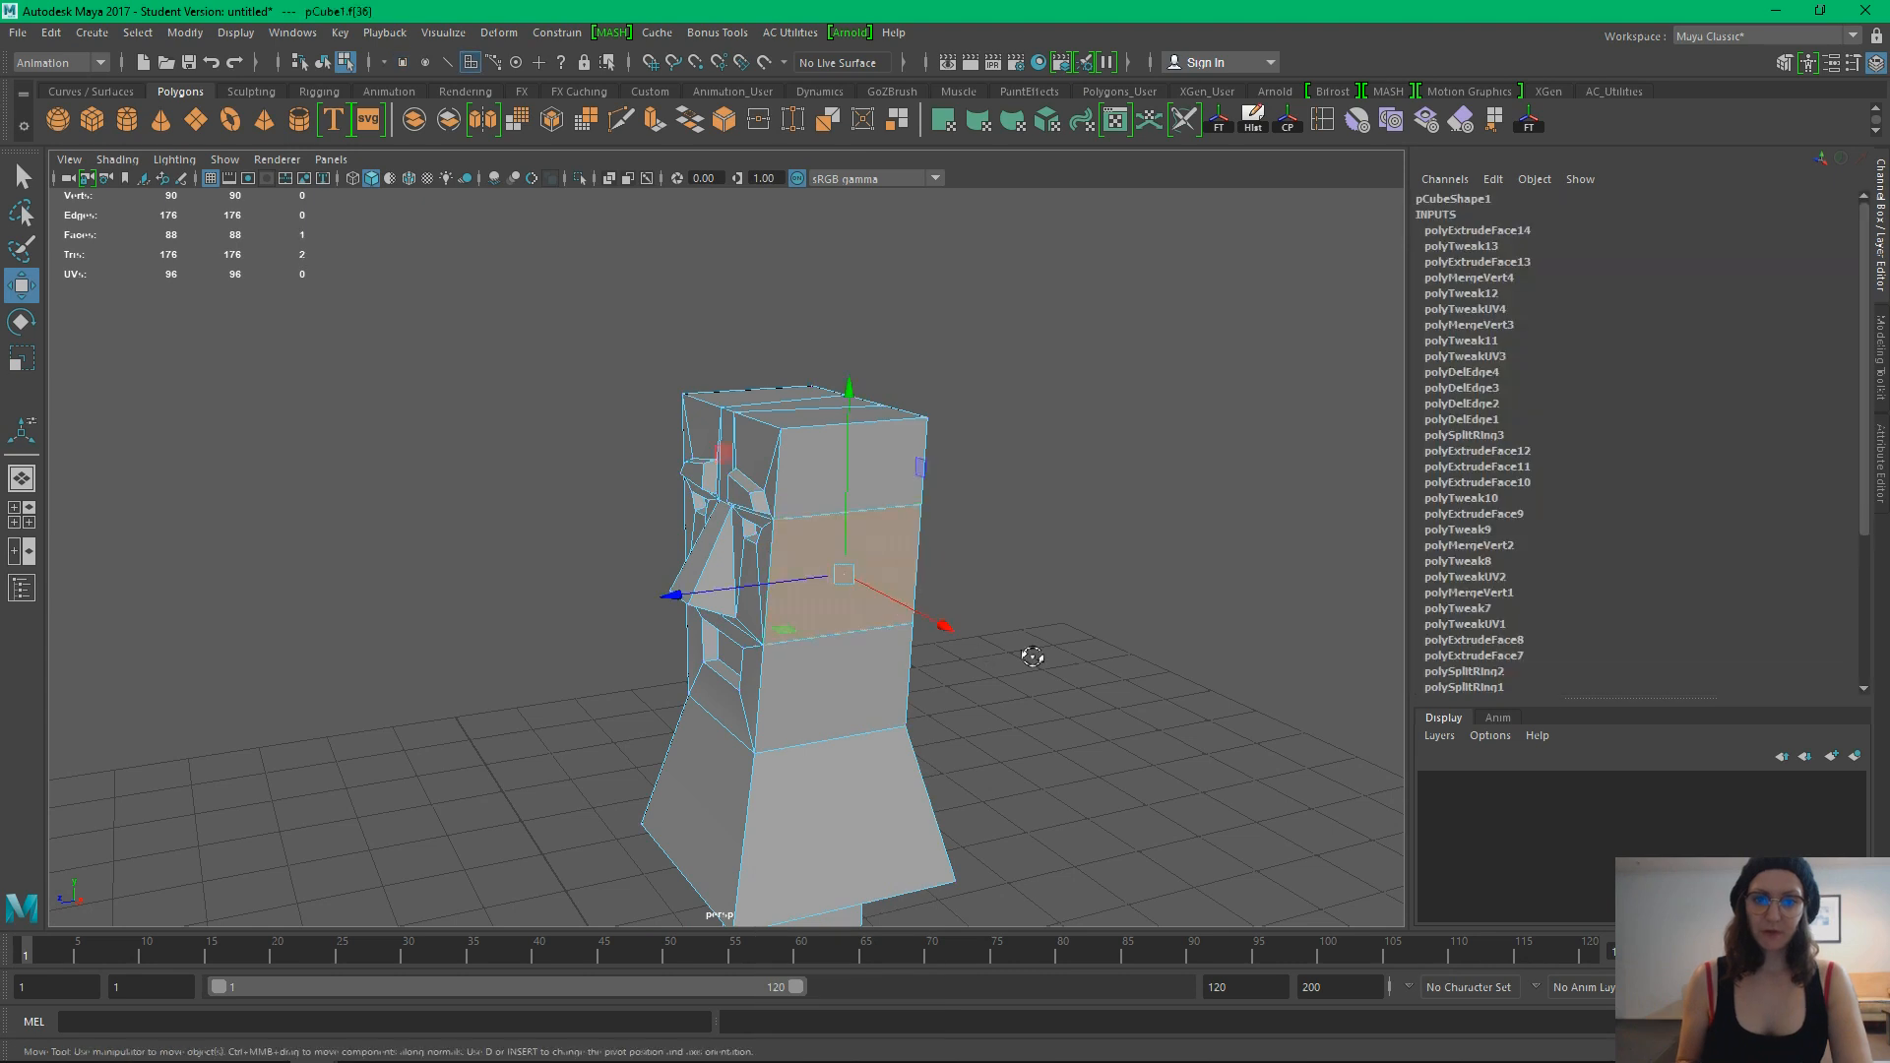
alt+drag(1031, 656, 743, 609)
shift+click(724, 583)
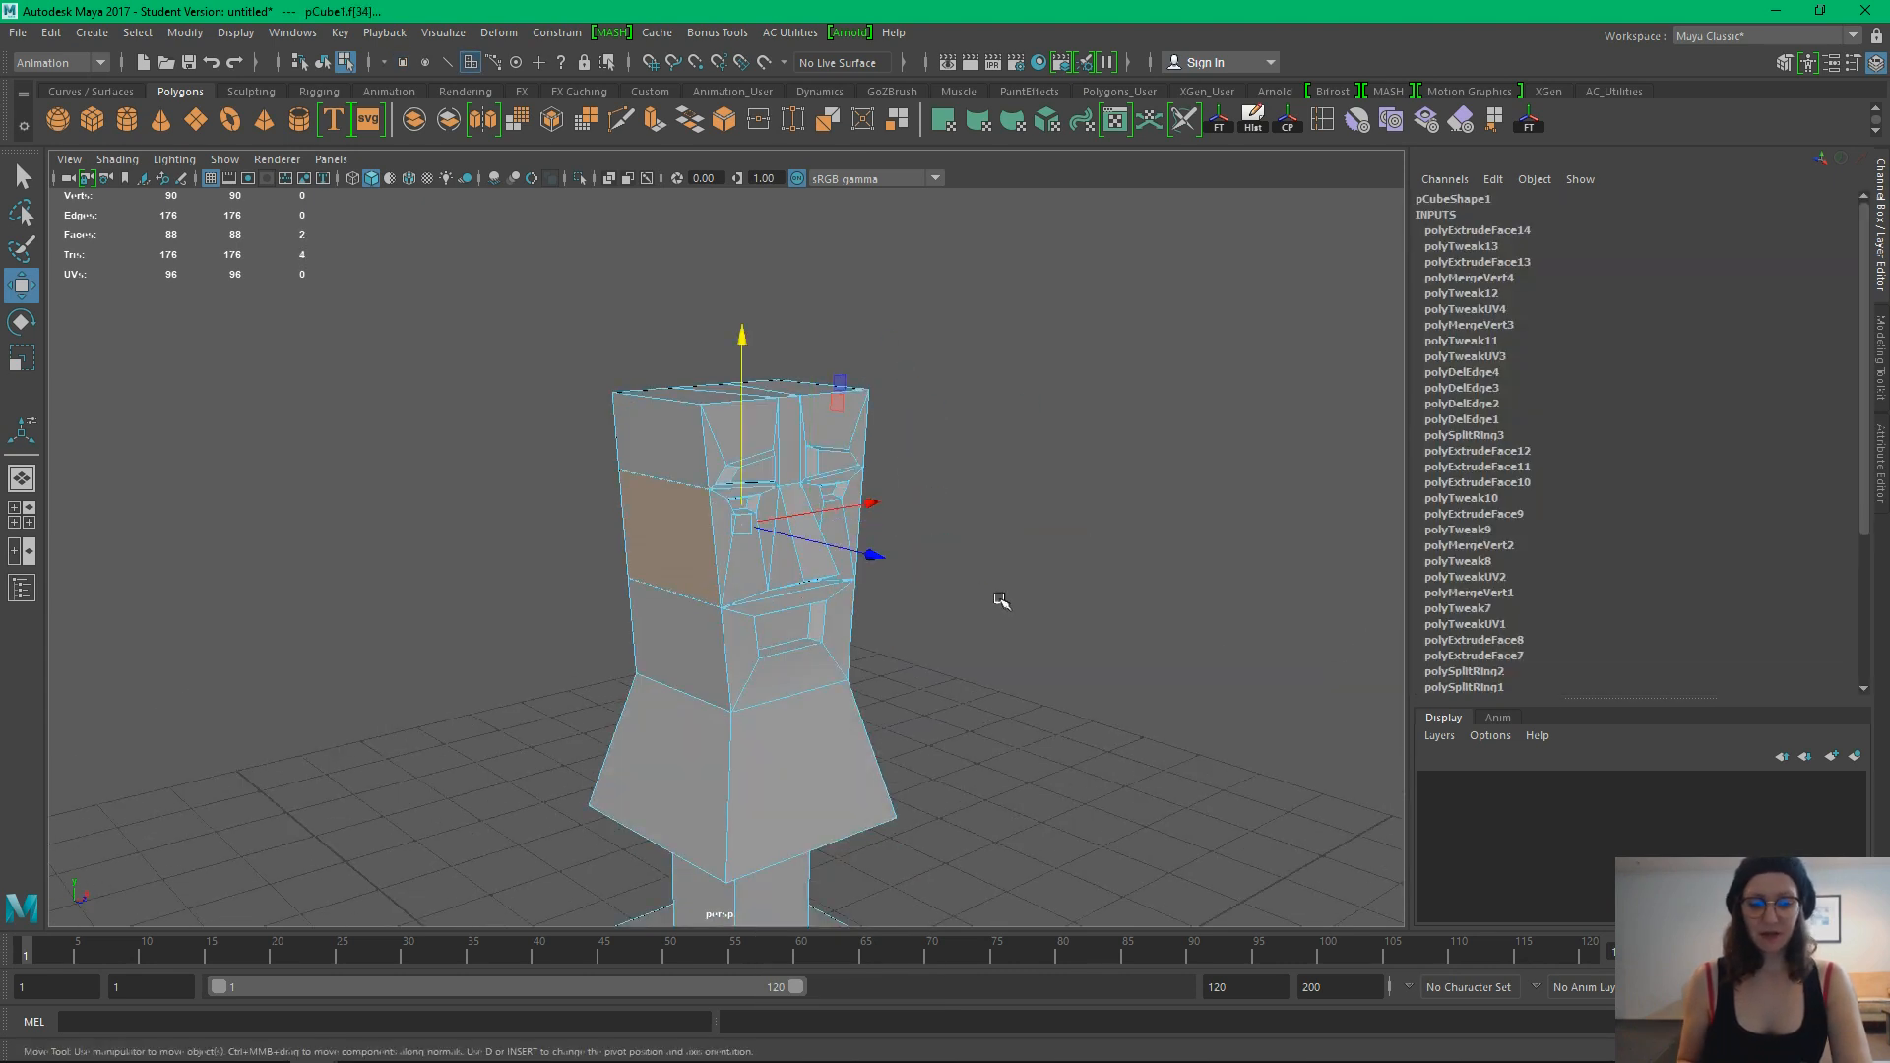
key(ctrl+e)
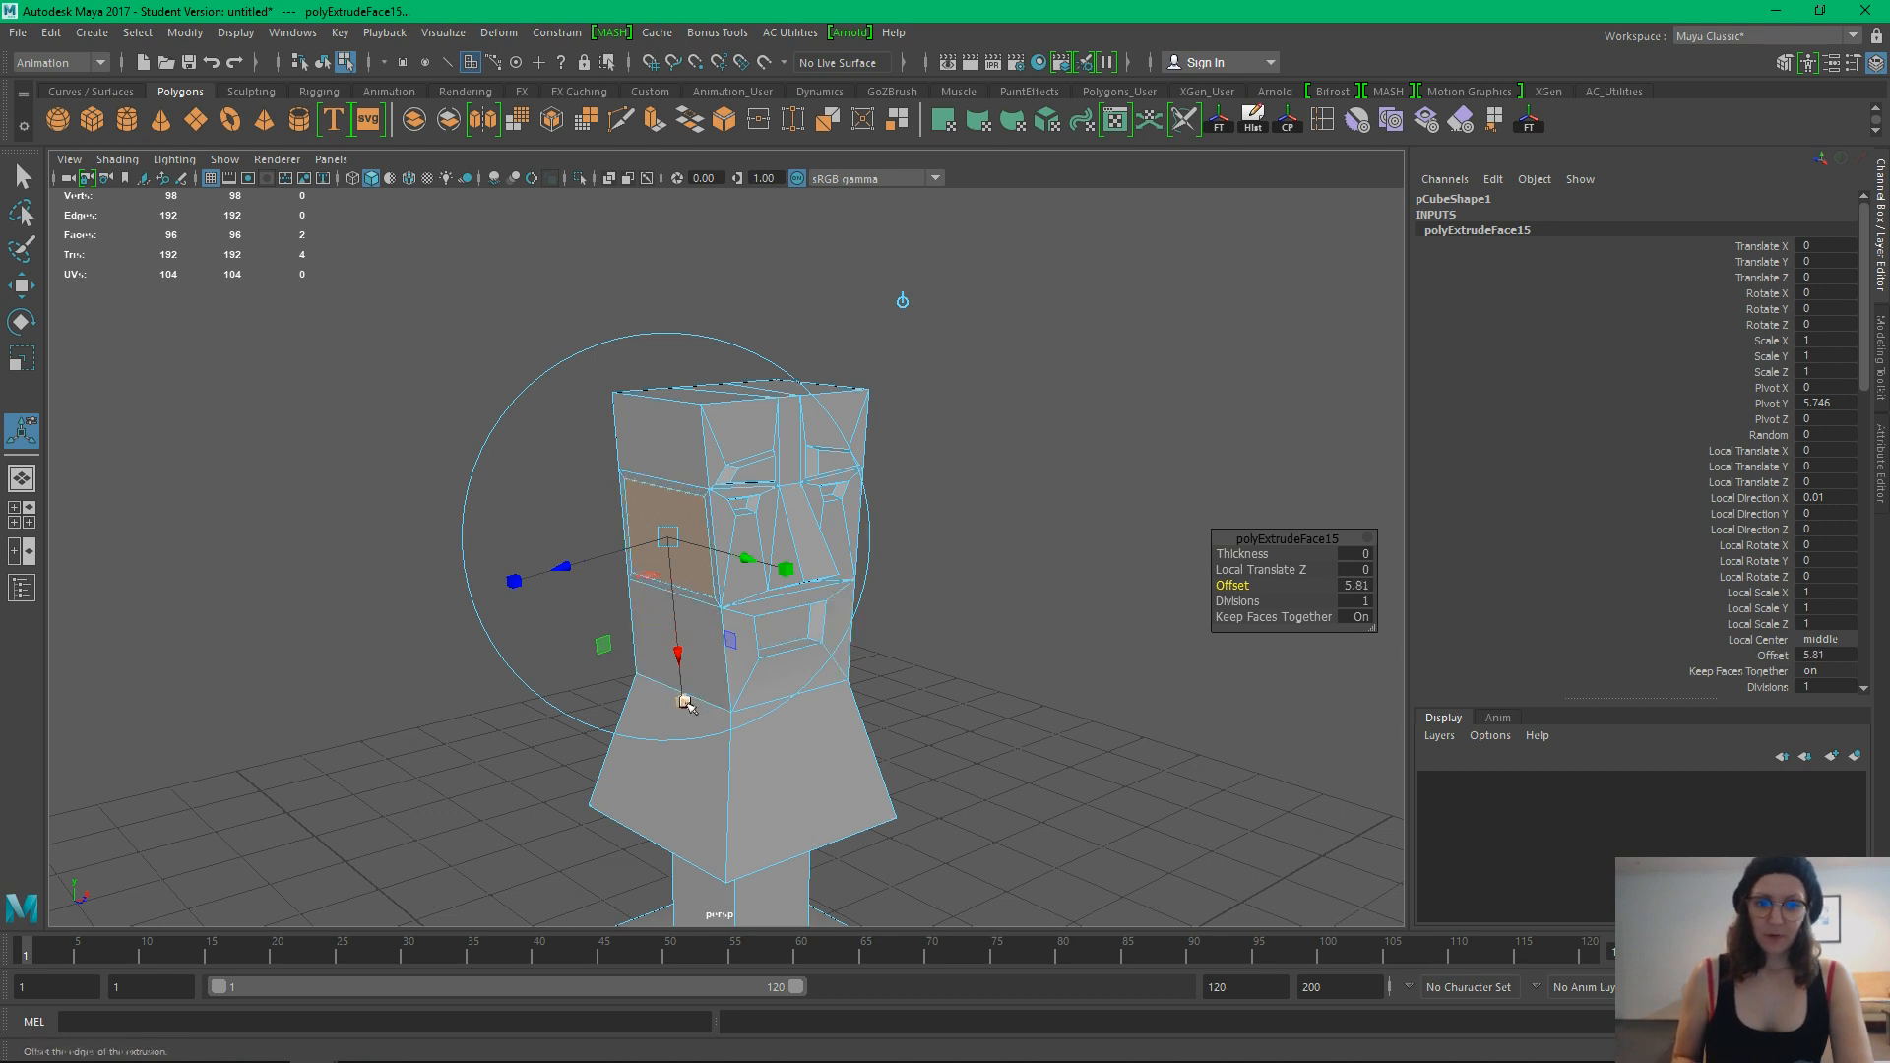
Scale the inset faces on both sides of the head into narrow upright rectangles
drag(669, 538, 644, 542)
drag(782, 566, 729, 602)
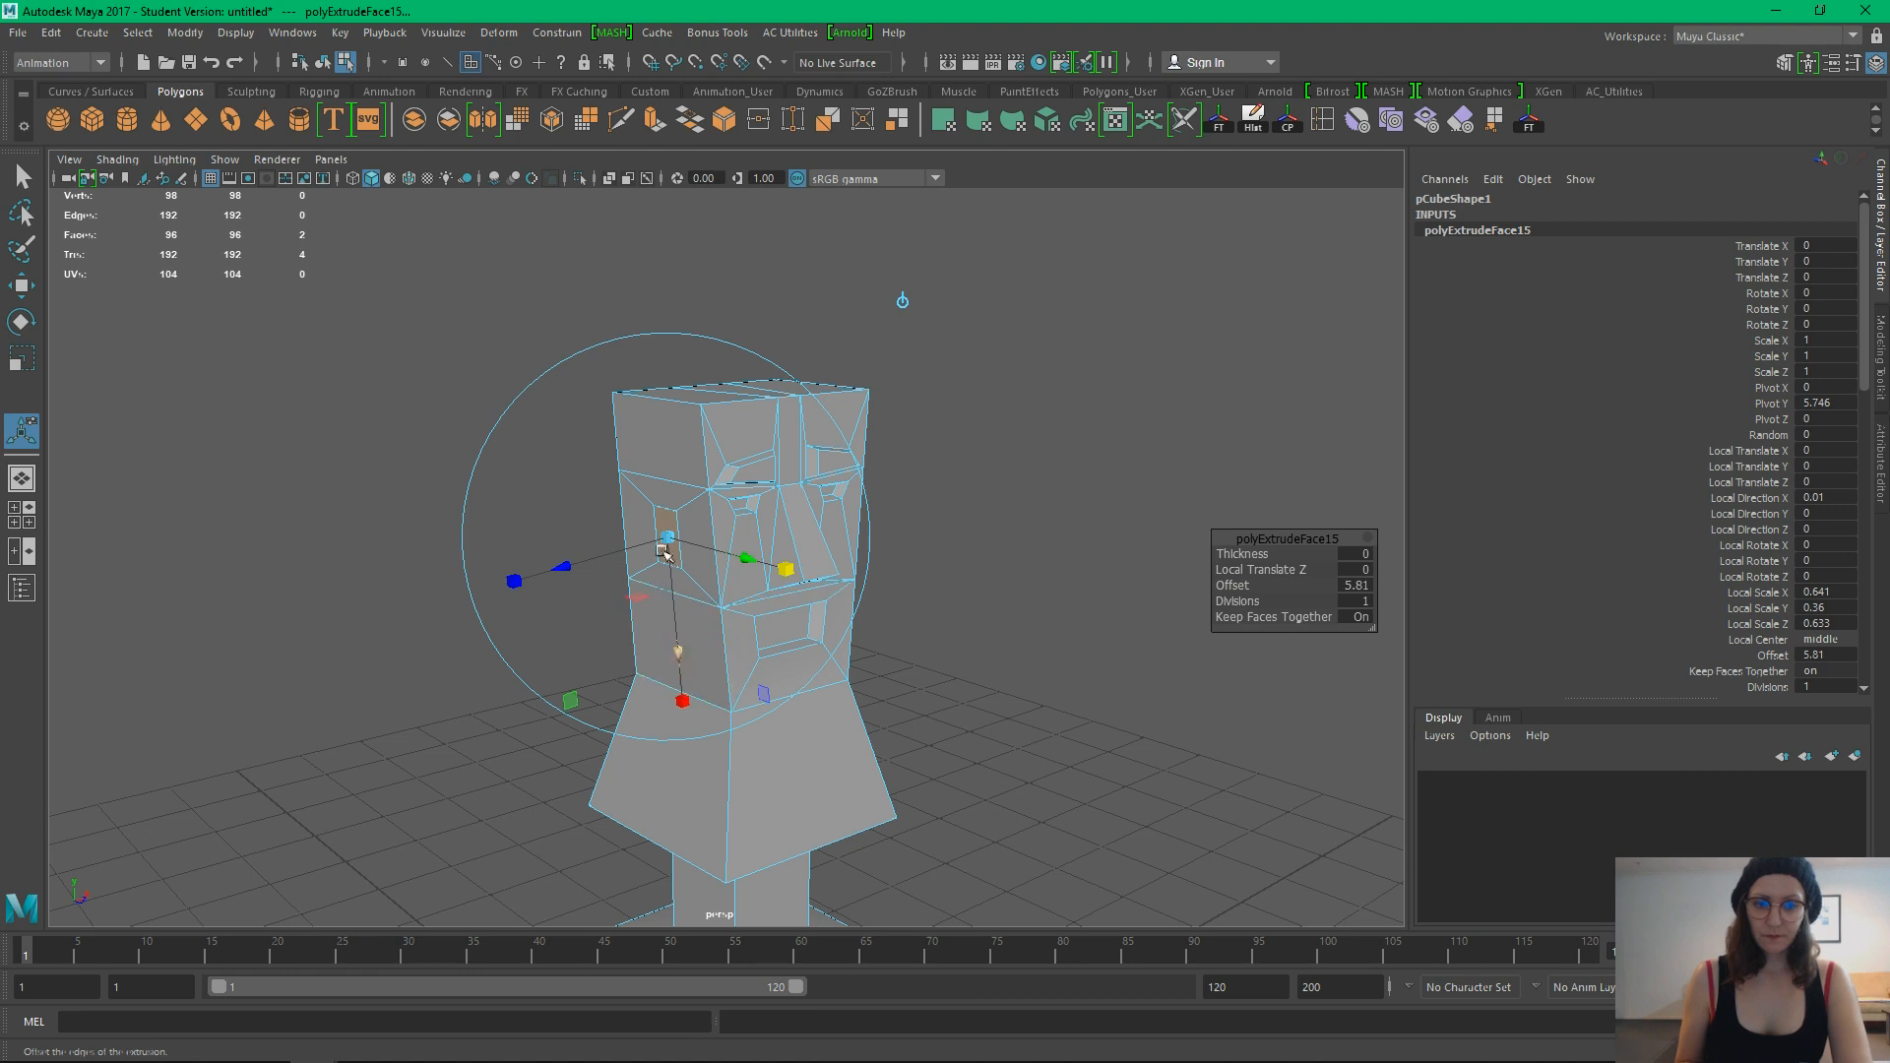
drag(688, 674, 686, 738)
drag(787, 569, 781, 572)
key(w)
Extrude the inset side faces outward by about 0.47 to form ears and taper their outer ends
key(ctrl+e)
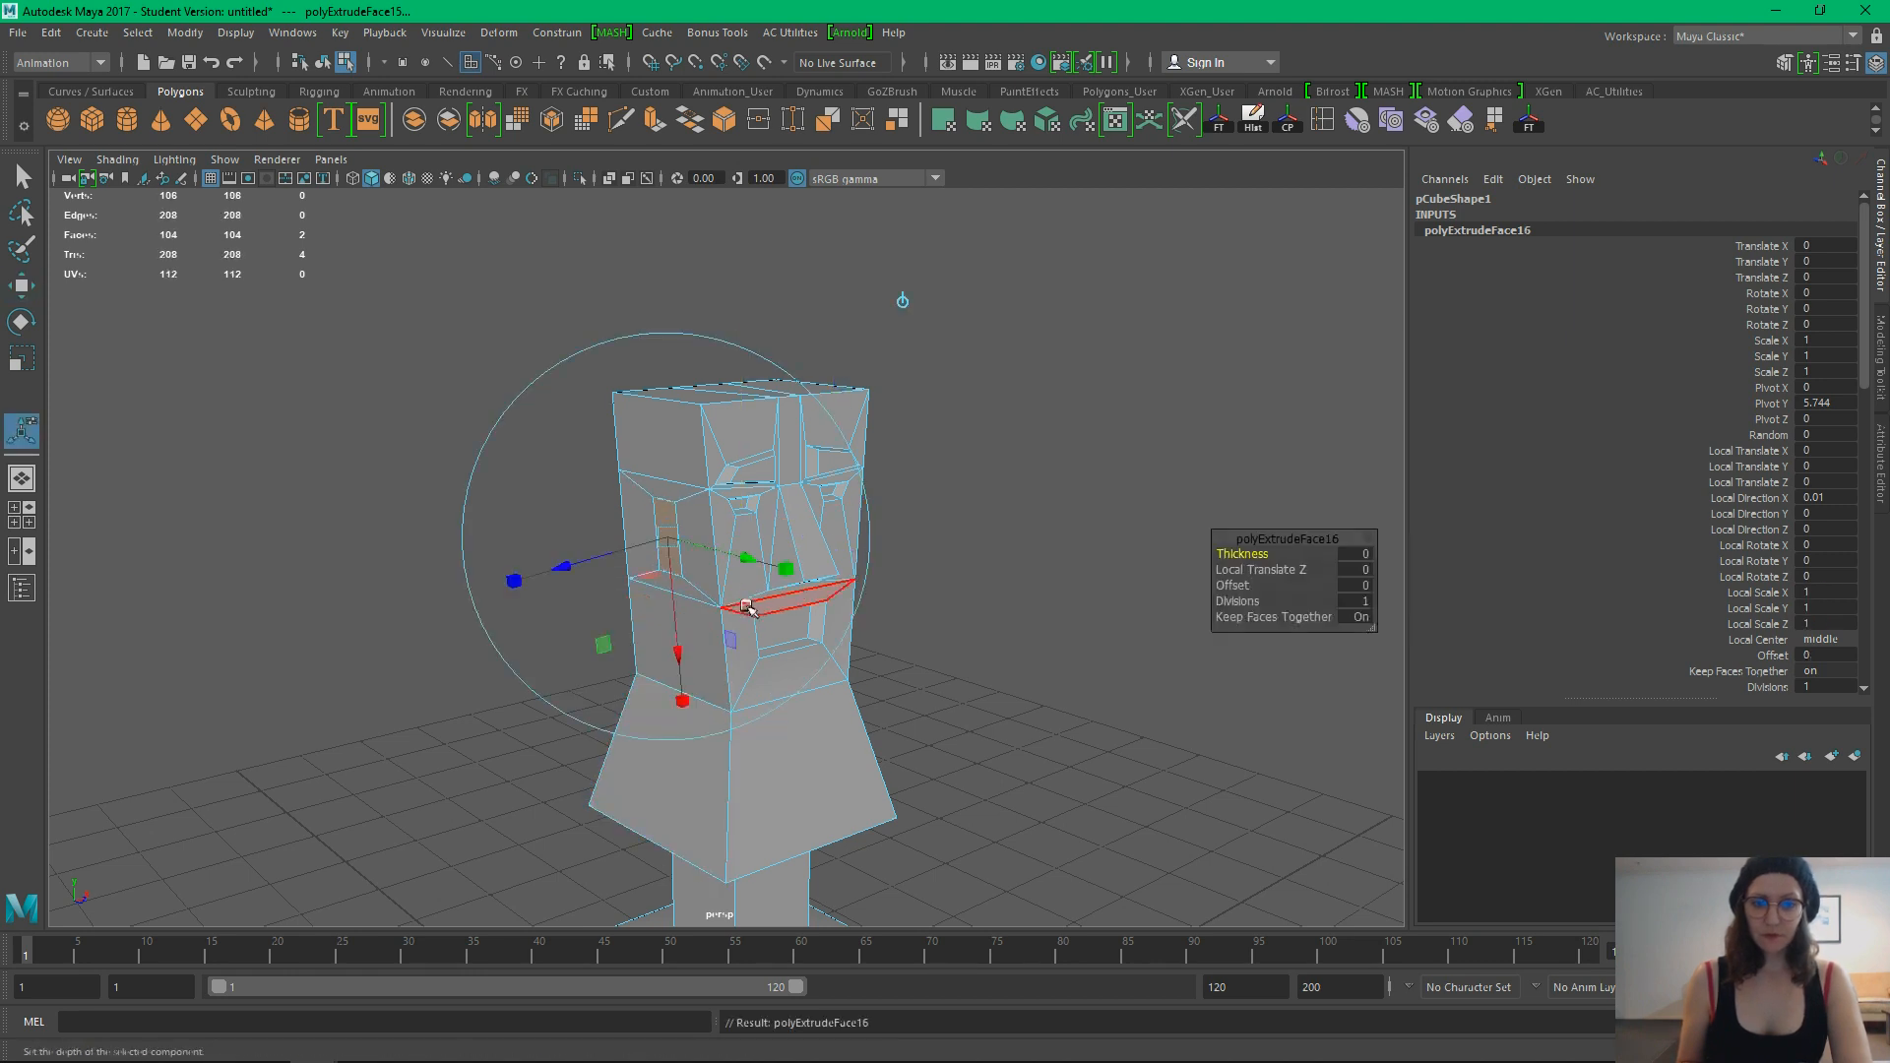
drag(569, 574, 502, 588)
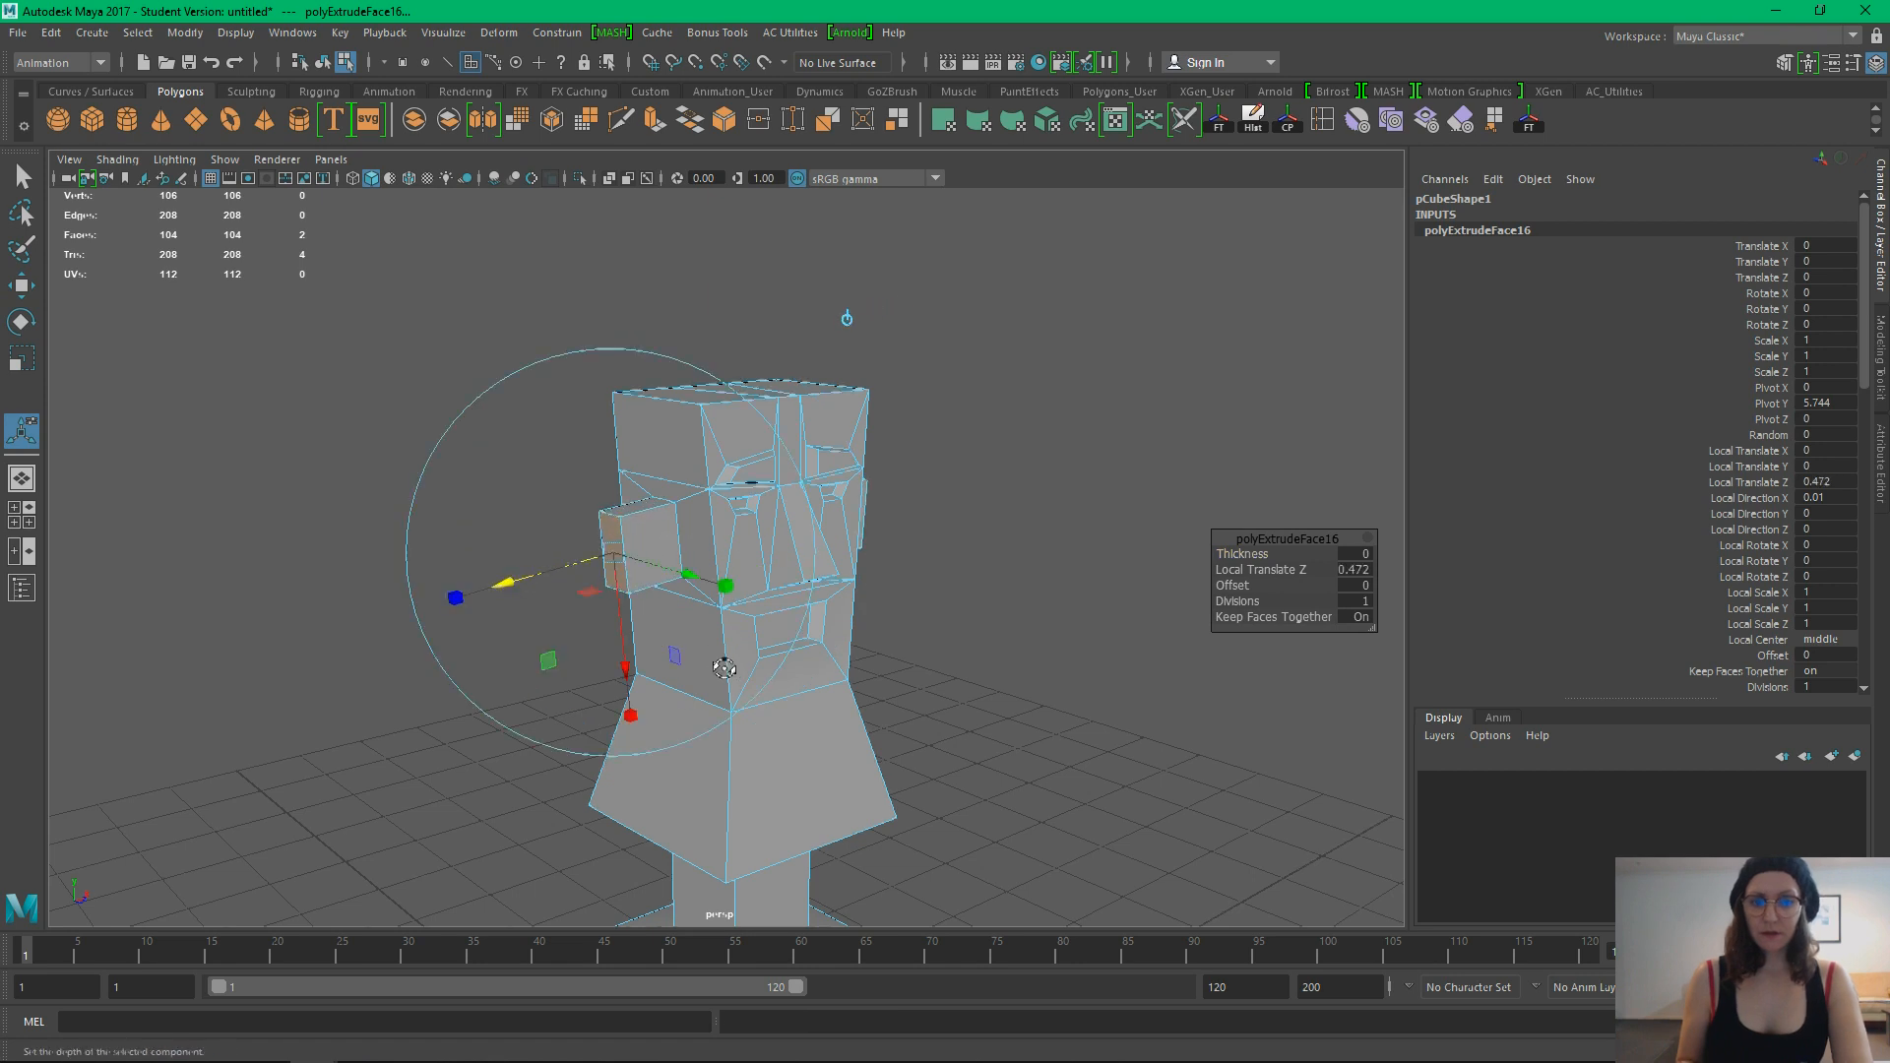
alt+drag(721, 660, 635, 643)
drag(641, 721, 626, 695)
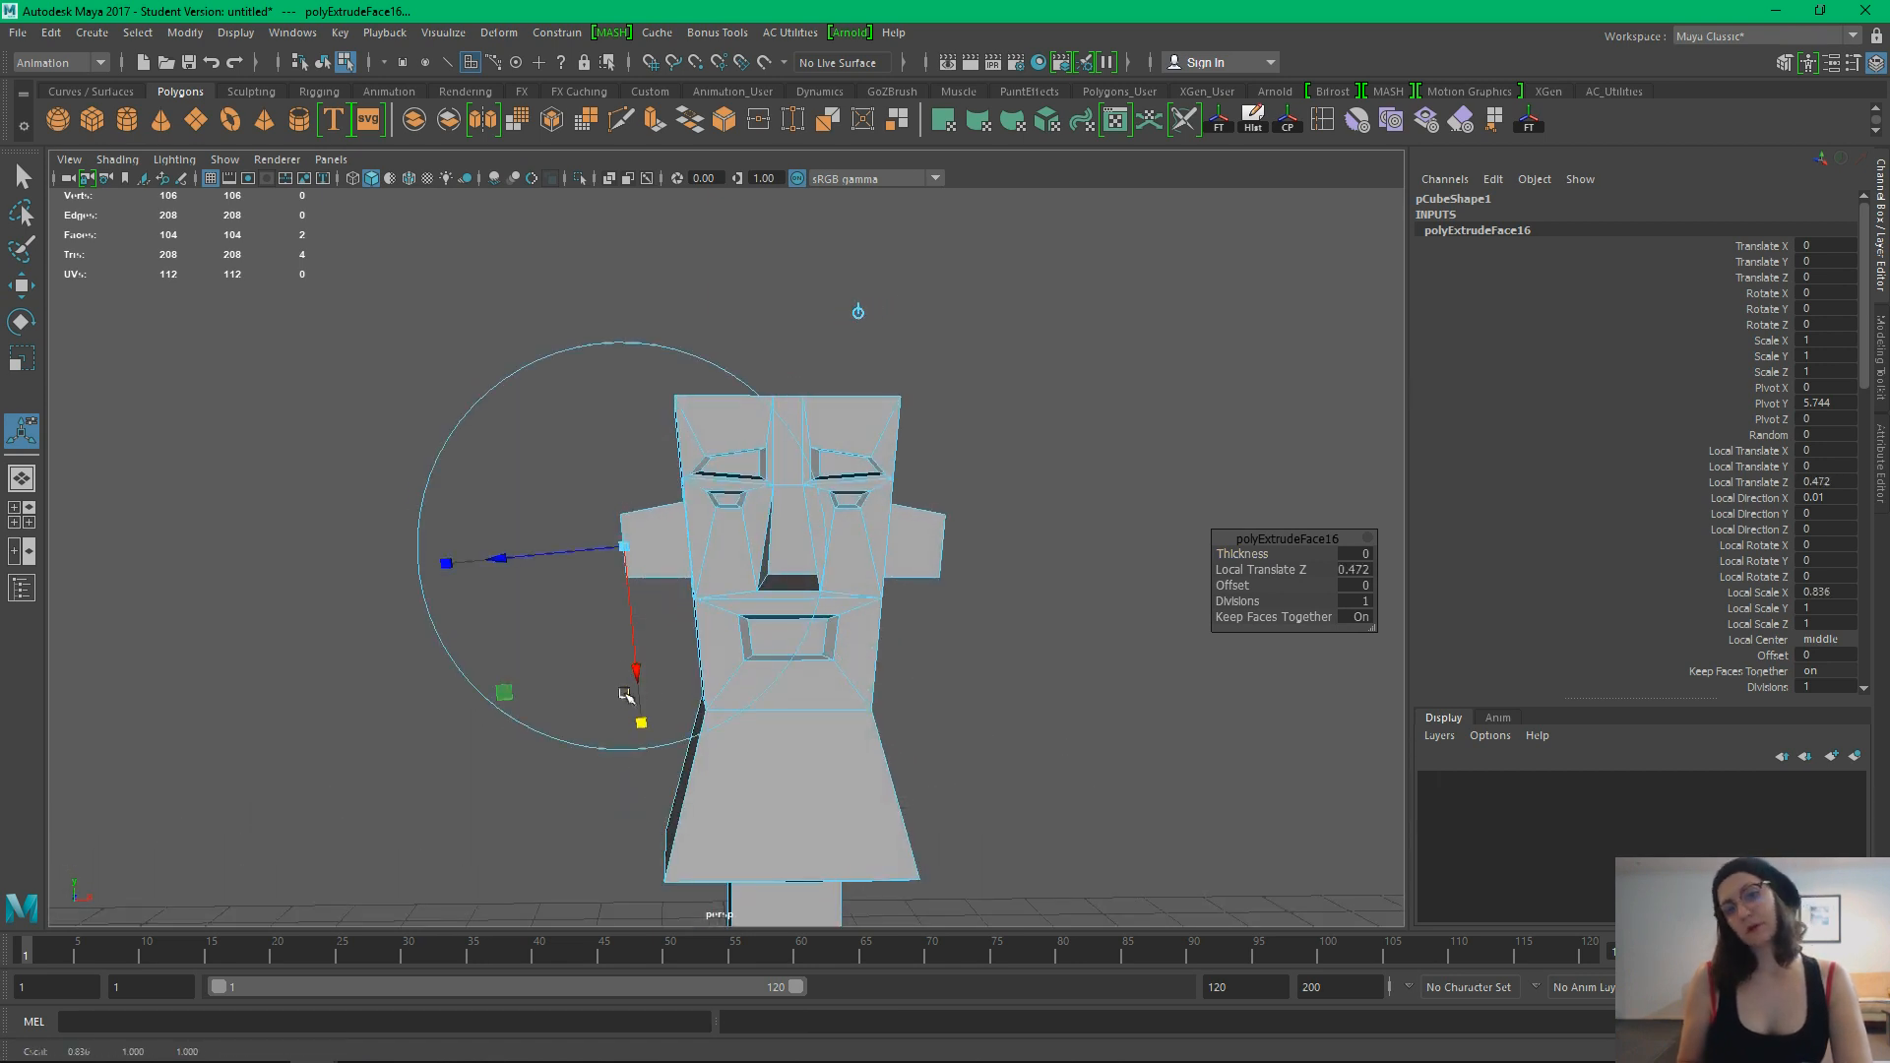
drag(482, 561, 510, 555)
alt+drag(552, 669, 883, 777)
drag(792, 665, 740, 639)
Extrude the front faces of both ears and scale them down into a smaller inset
click(1018, 803)
alt+drag(1019, 803, 914, 730)
click(662, 571)
alt+drag(662, 571, 907, 574)
key(ctrl+e)
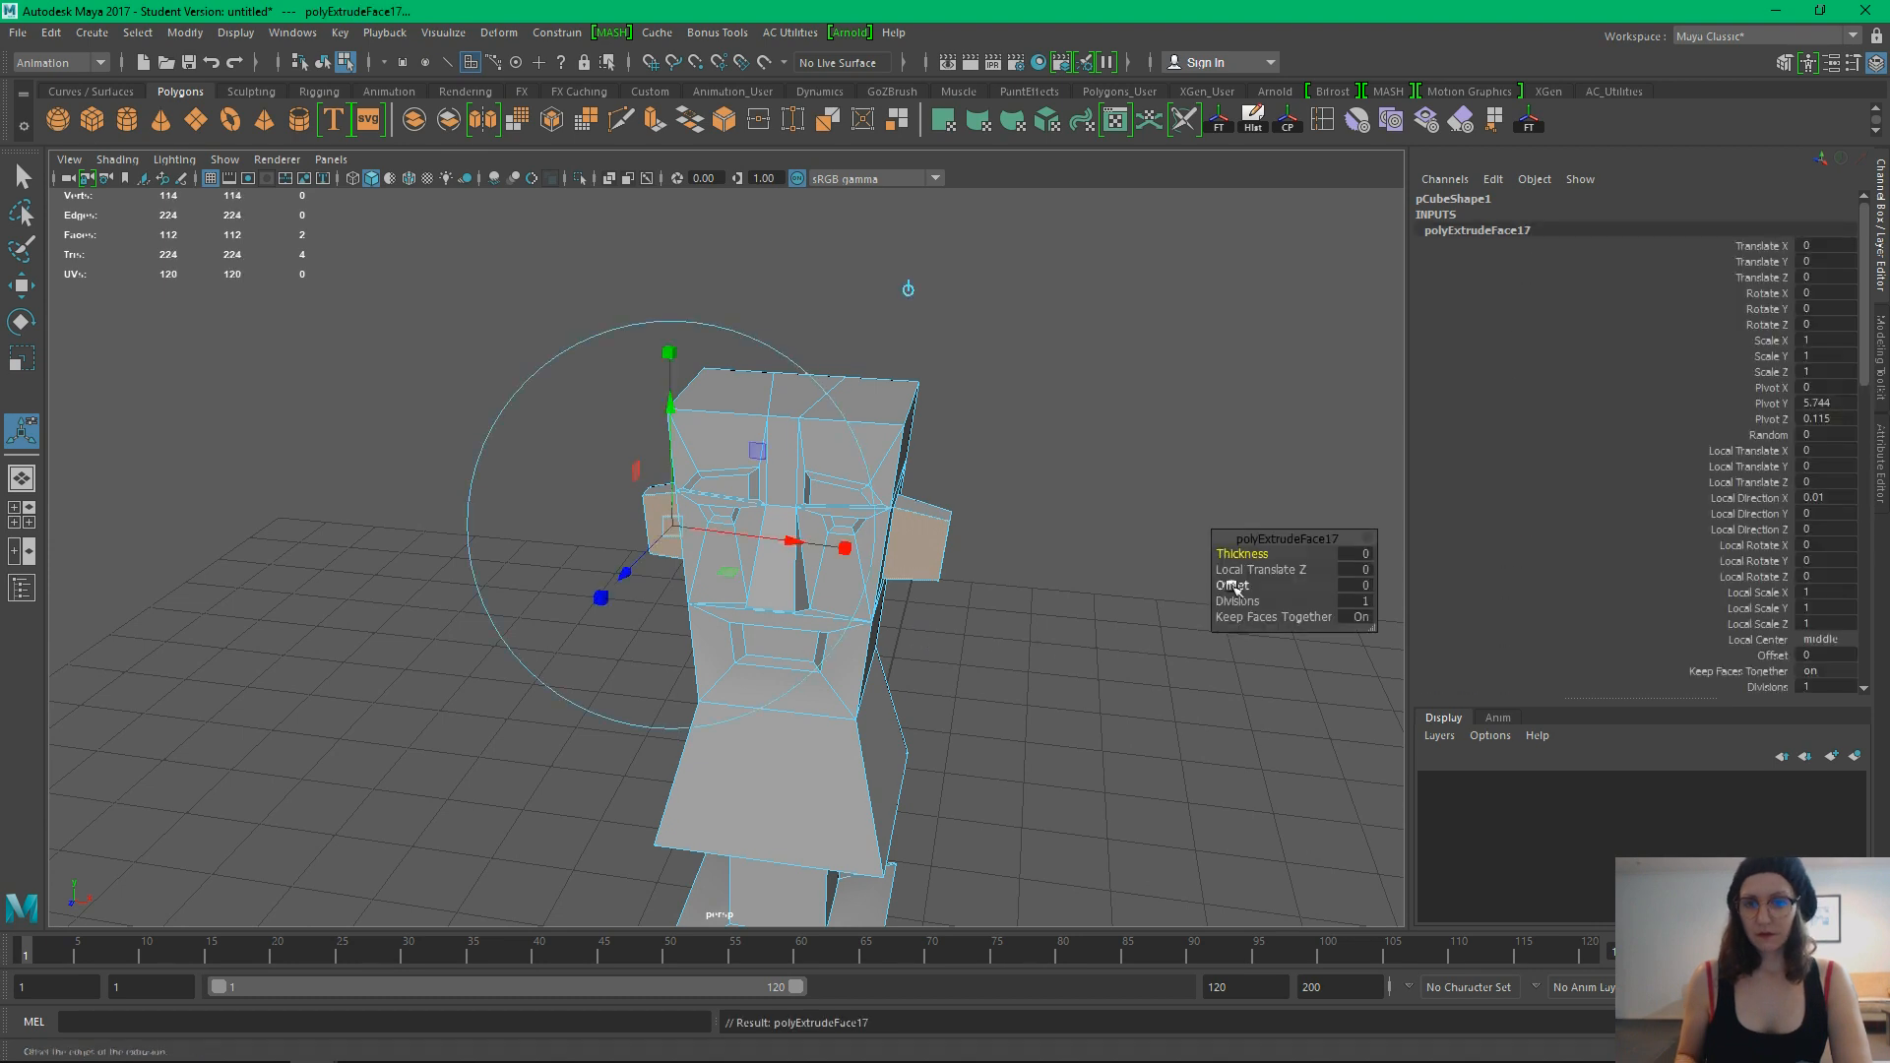
middle_drag(1613, 672, 921, 569)
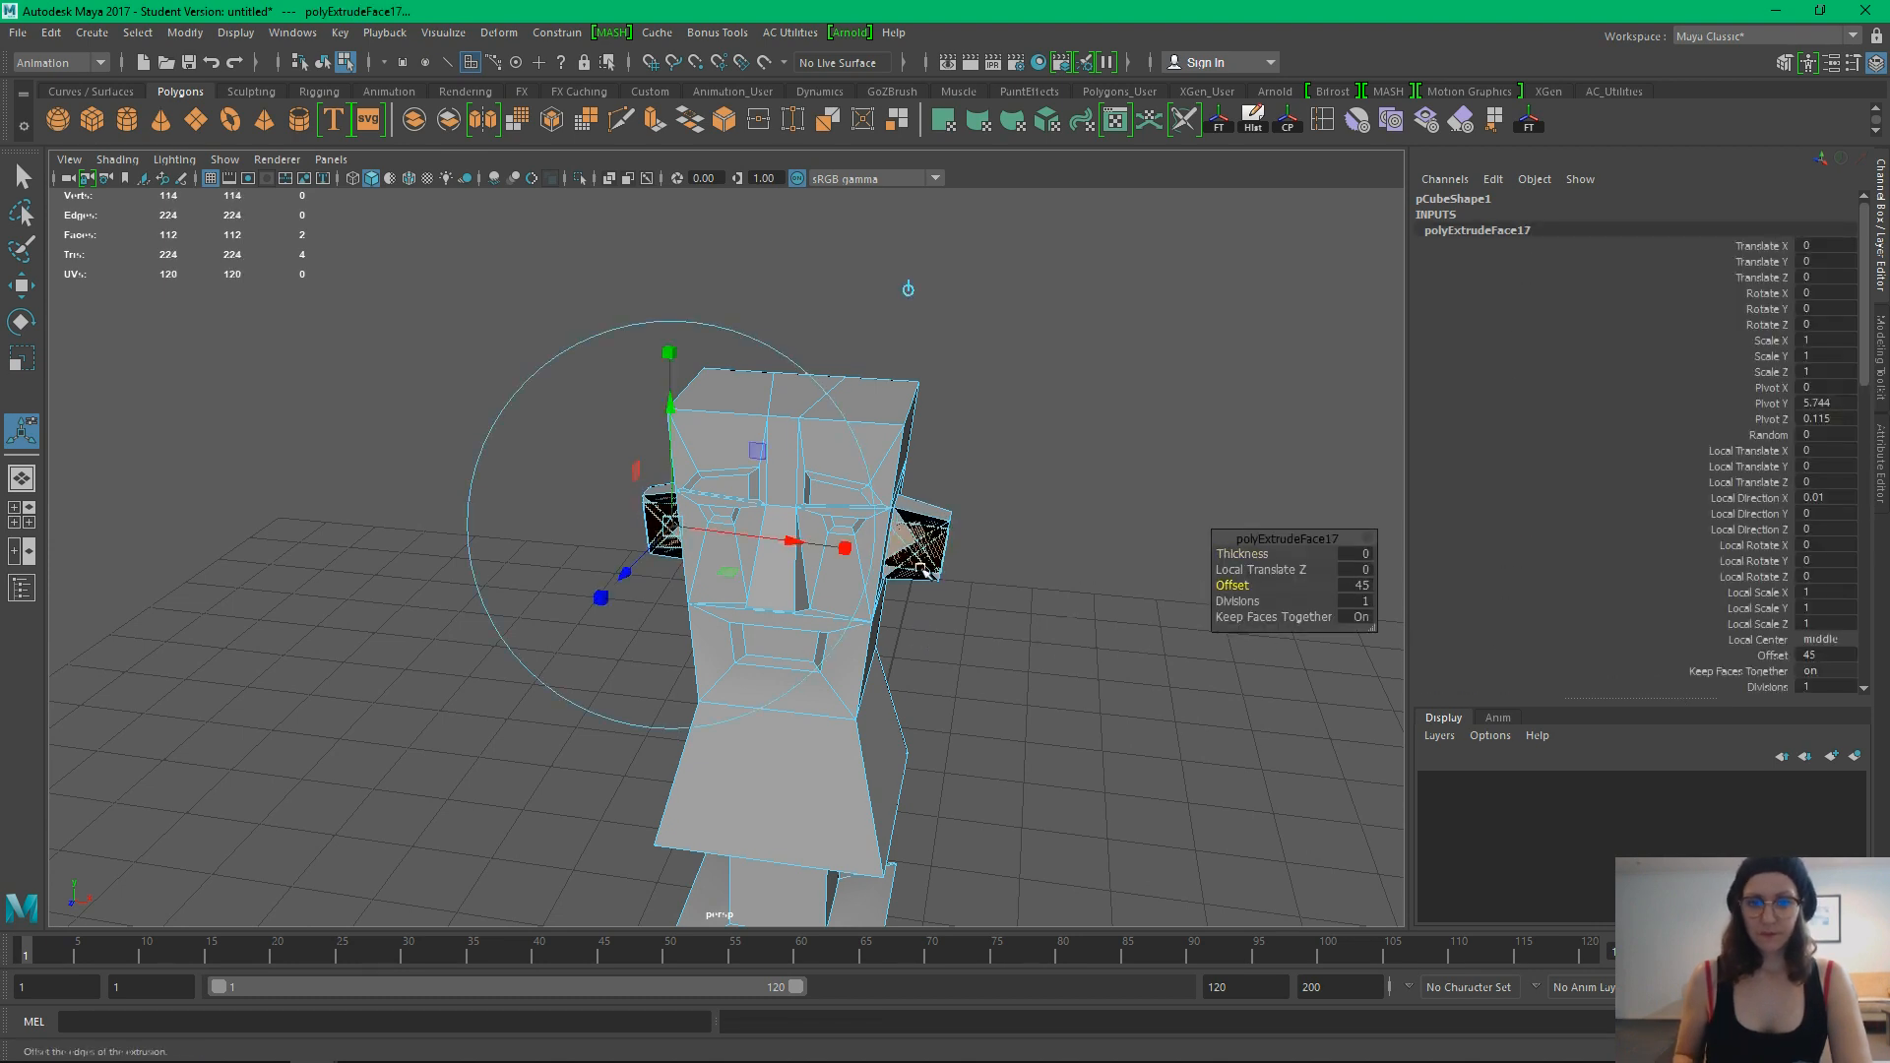
key(ctrl+z)
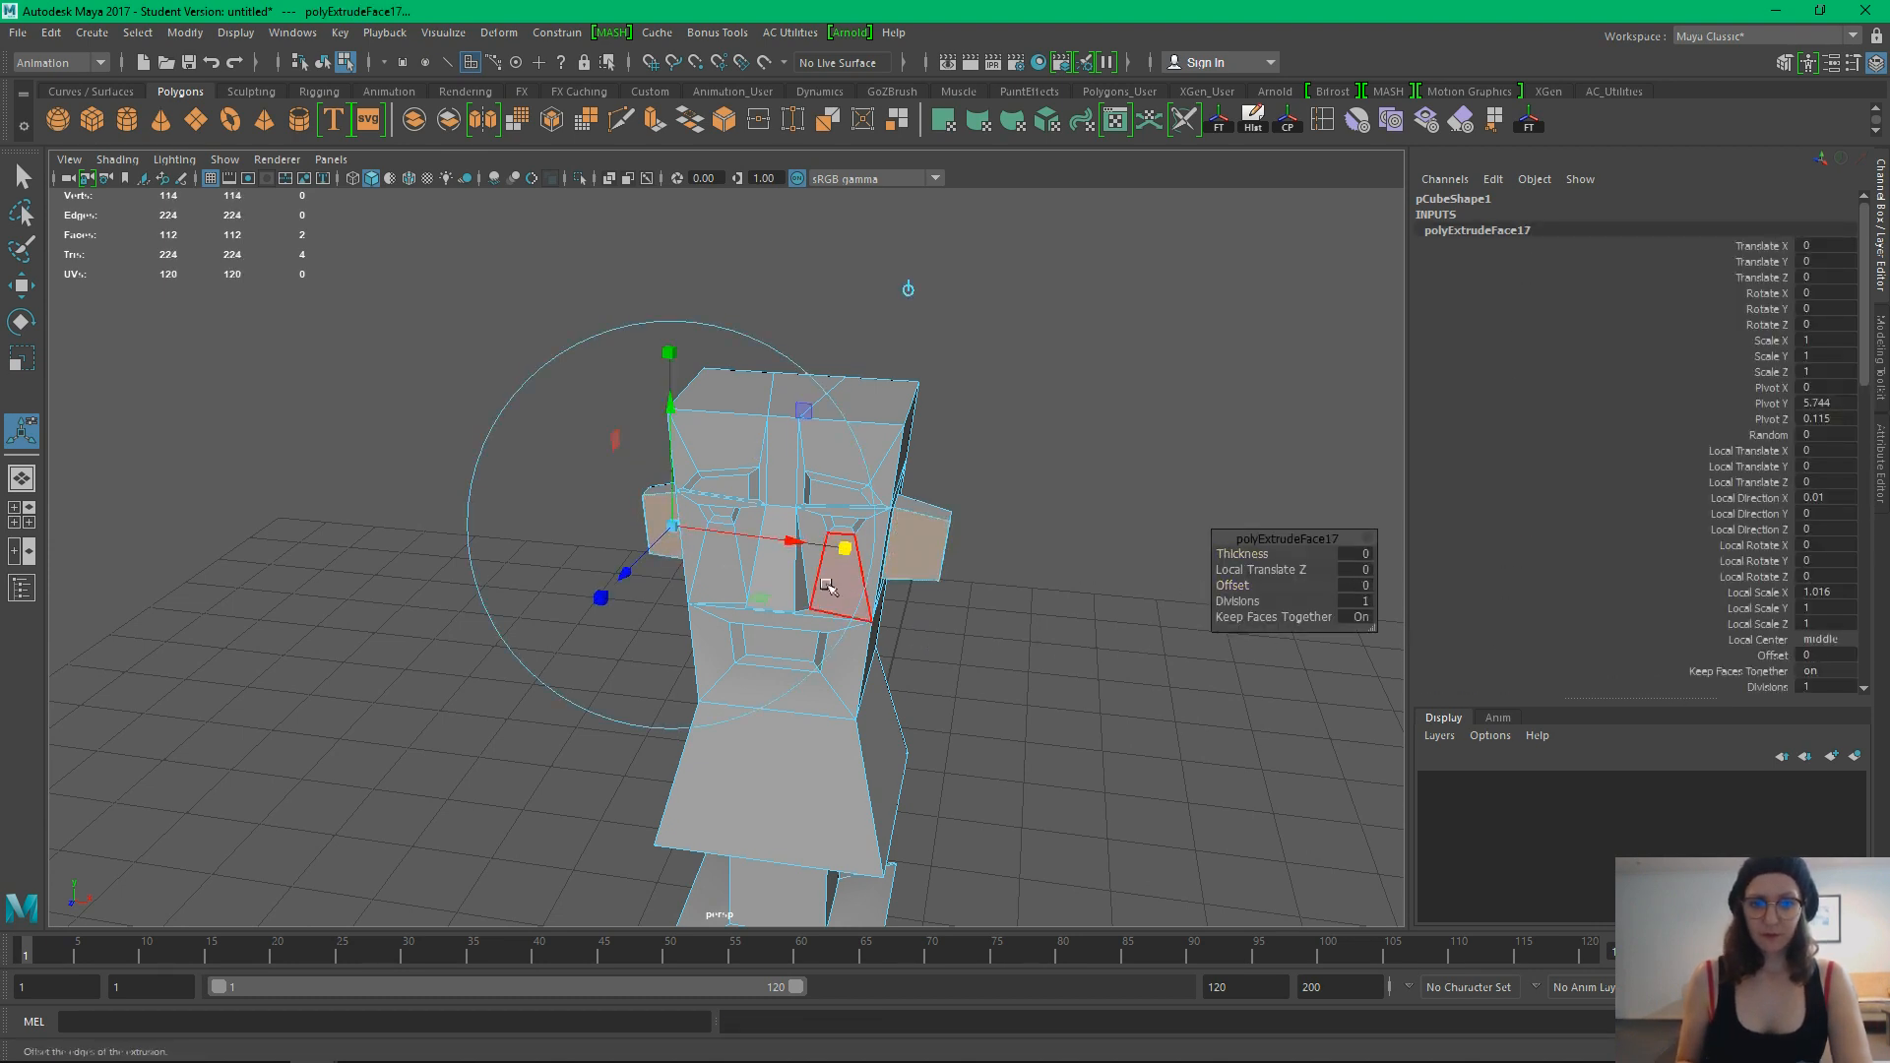
drag(670, 533, 645, 529)
Extrude the inset ear faces again and push them back to hollow out both ears
alt+drag(646, 528, 787, 673)
key(ctrl+e)
key(w)
drag(888, 573, 728, 673)
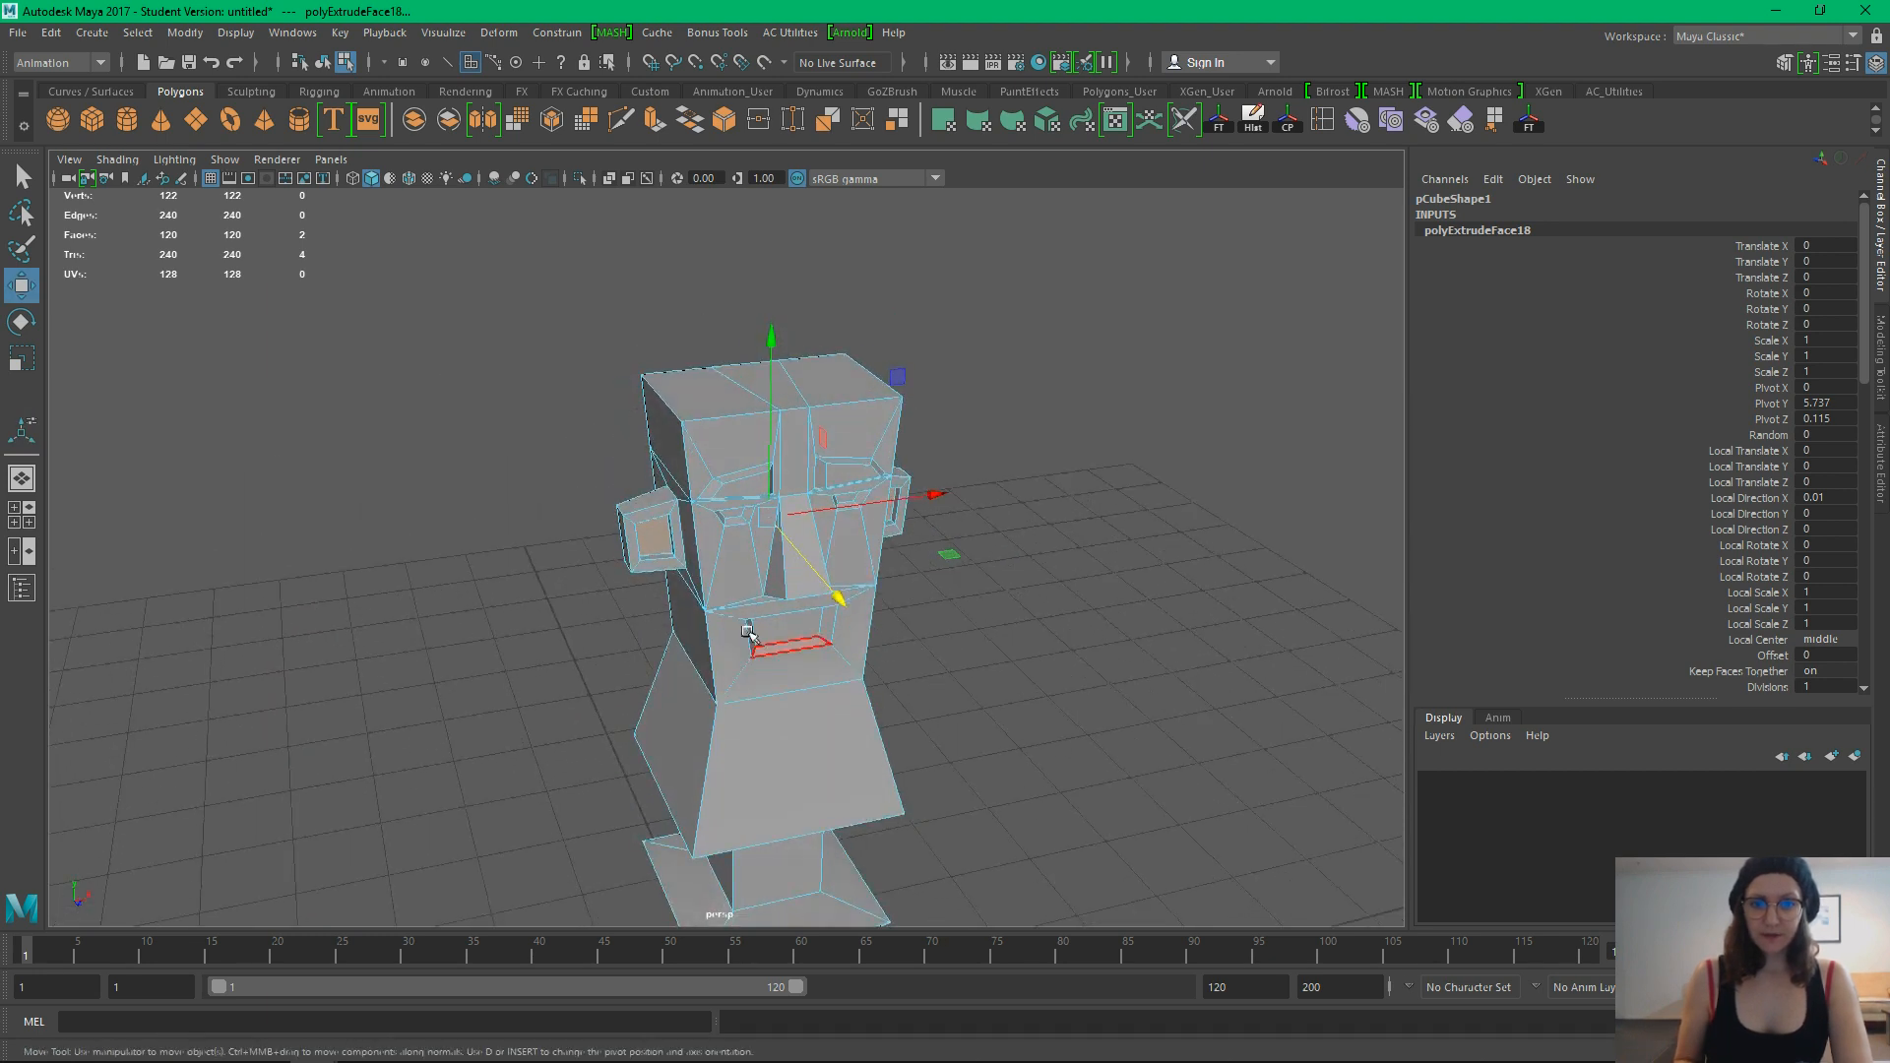
alt+drag(1108, 715, 1011, 573)
click(1113, 696)
alt+drag(842, 462, 1080, 645)
click(807, 592)
click(1087, 658)
alt+drag(1046, 547, 1012, 613)
alt+right_drag(983, 565, 1012, 641)
alt+drag(1012, 641, 989, 611)
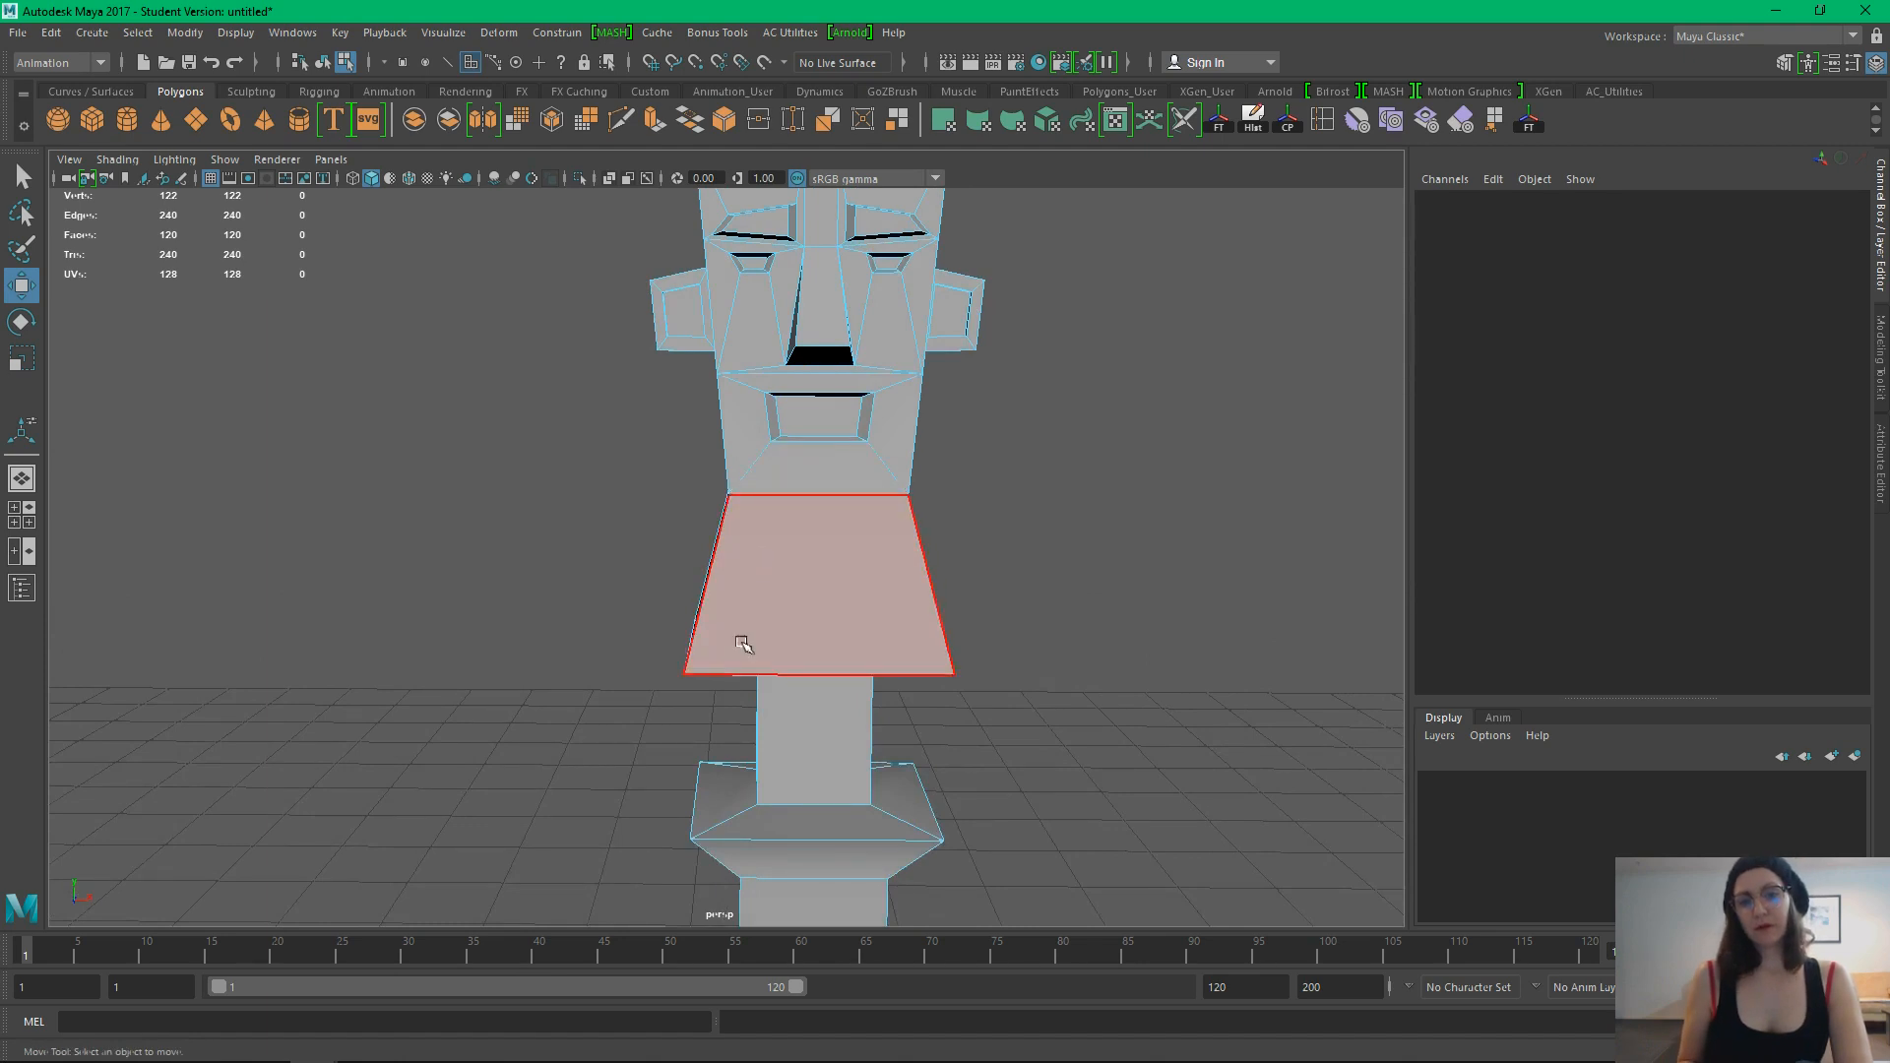
Extrude the face below the mouth together with the flared tier's front face, narrowed and pulled forward as a beard
alt+drag(881, 587, 827, 489)
alt+right_drag(826, 489, 868, 532)
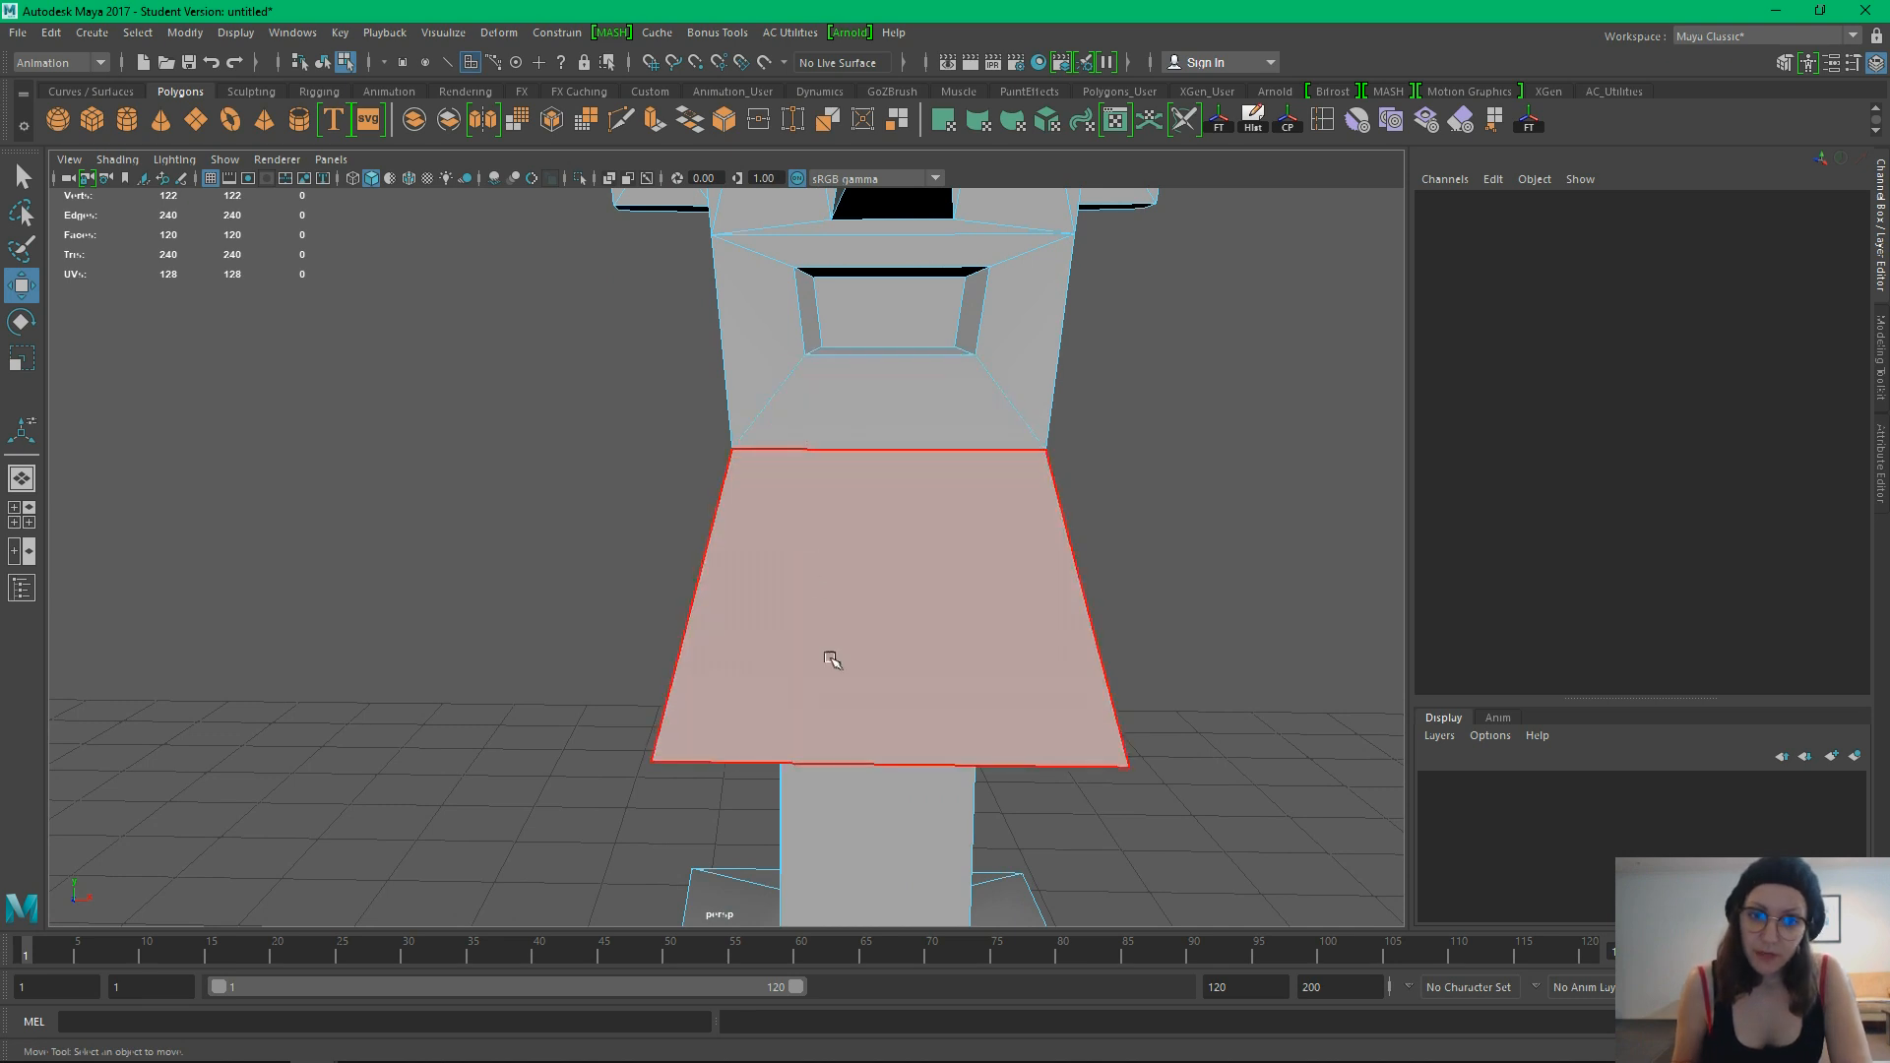
click(848, 472)
shift+click(814, 425)
alt+right_drag(894, 751, 857, 590)
alt+drag(856, 591, 897, 590)
key(ctrl+e)
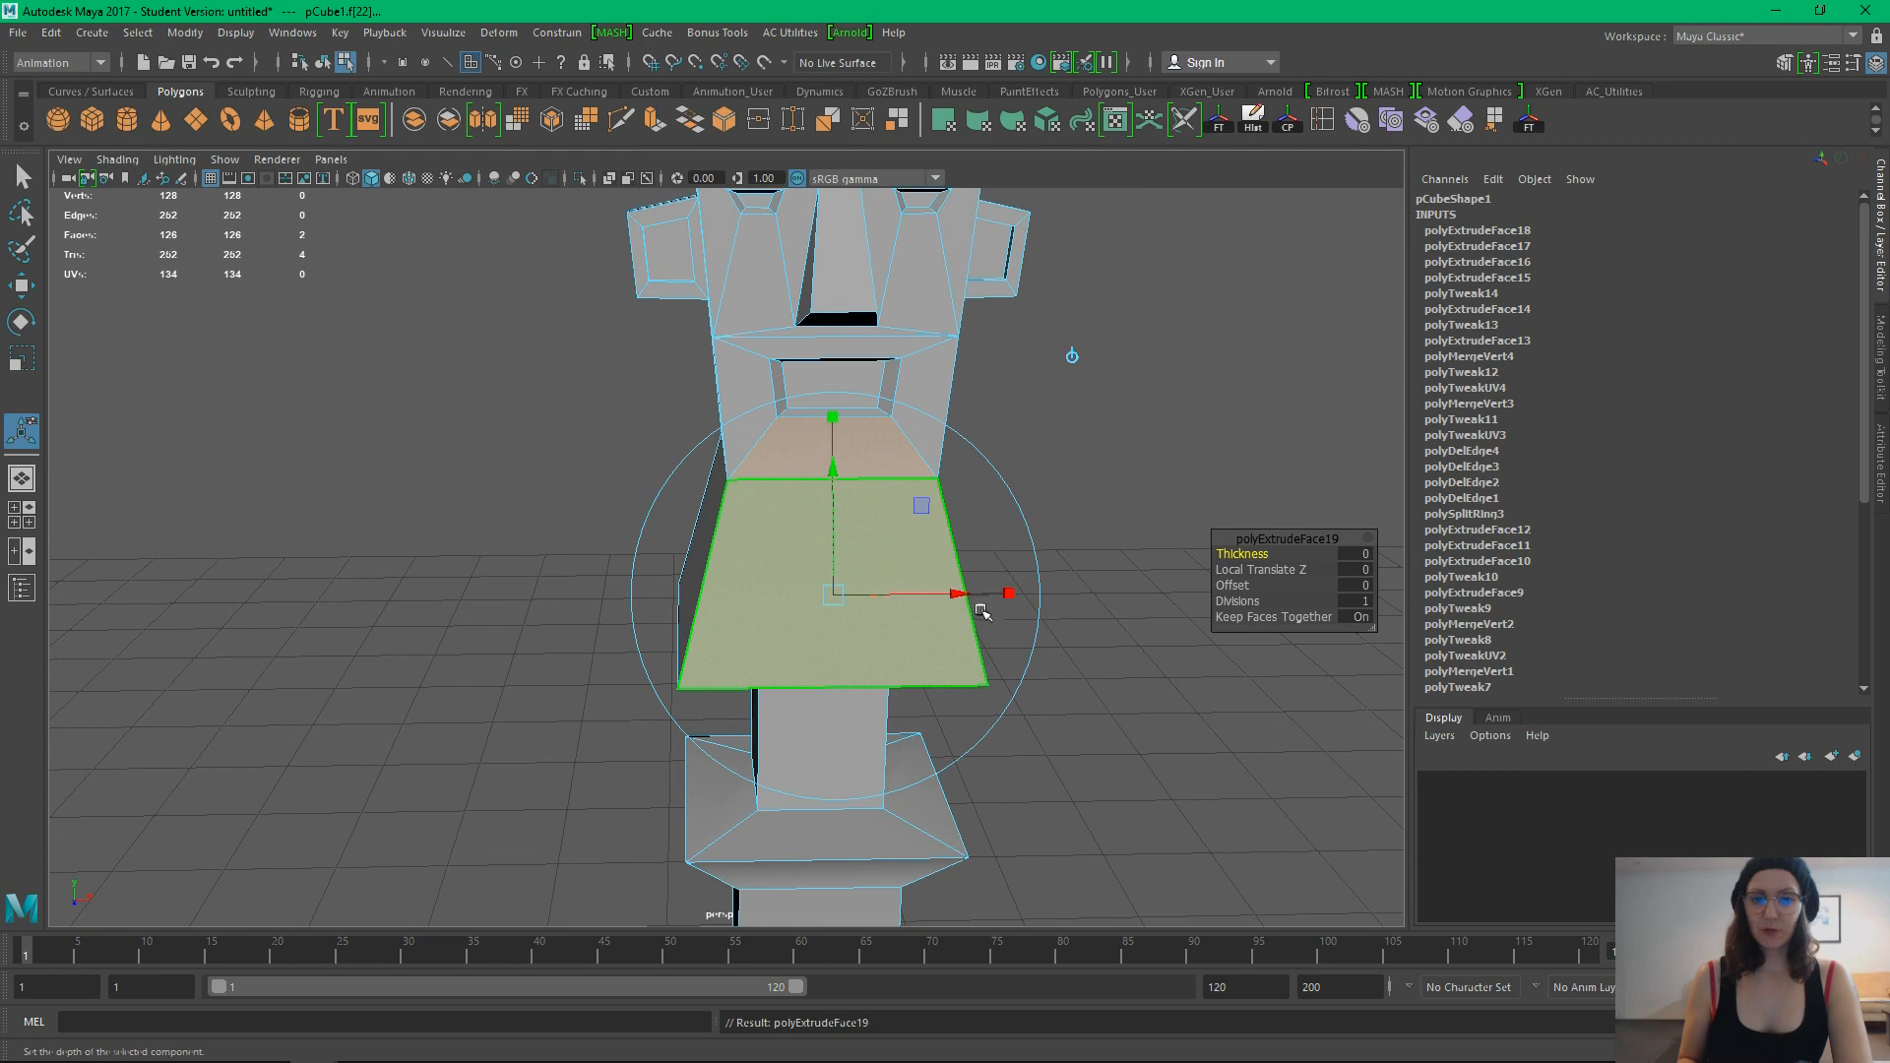
drag(1005, 604, 940, 615)
drag(879, 535, 898, 540)
alt+drag(970, 710, 1049, 716)
click(1140, 766)
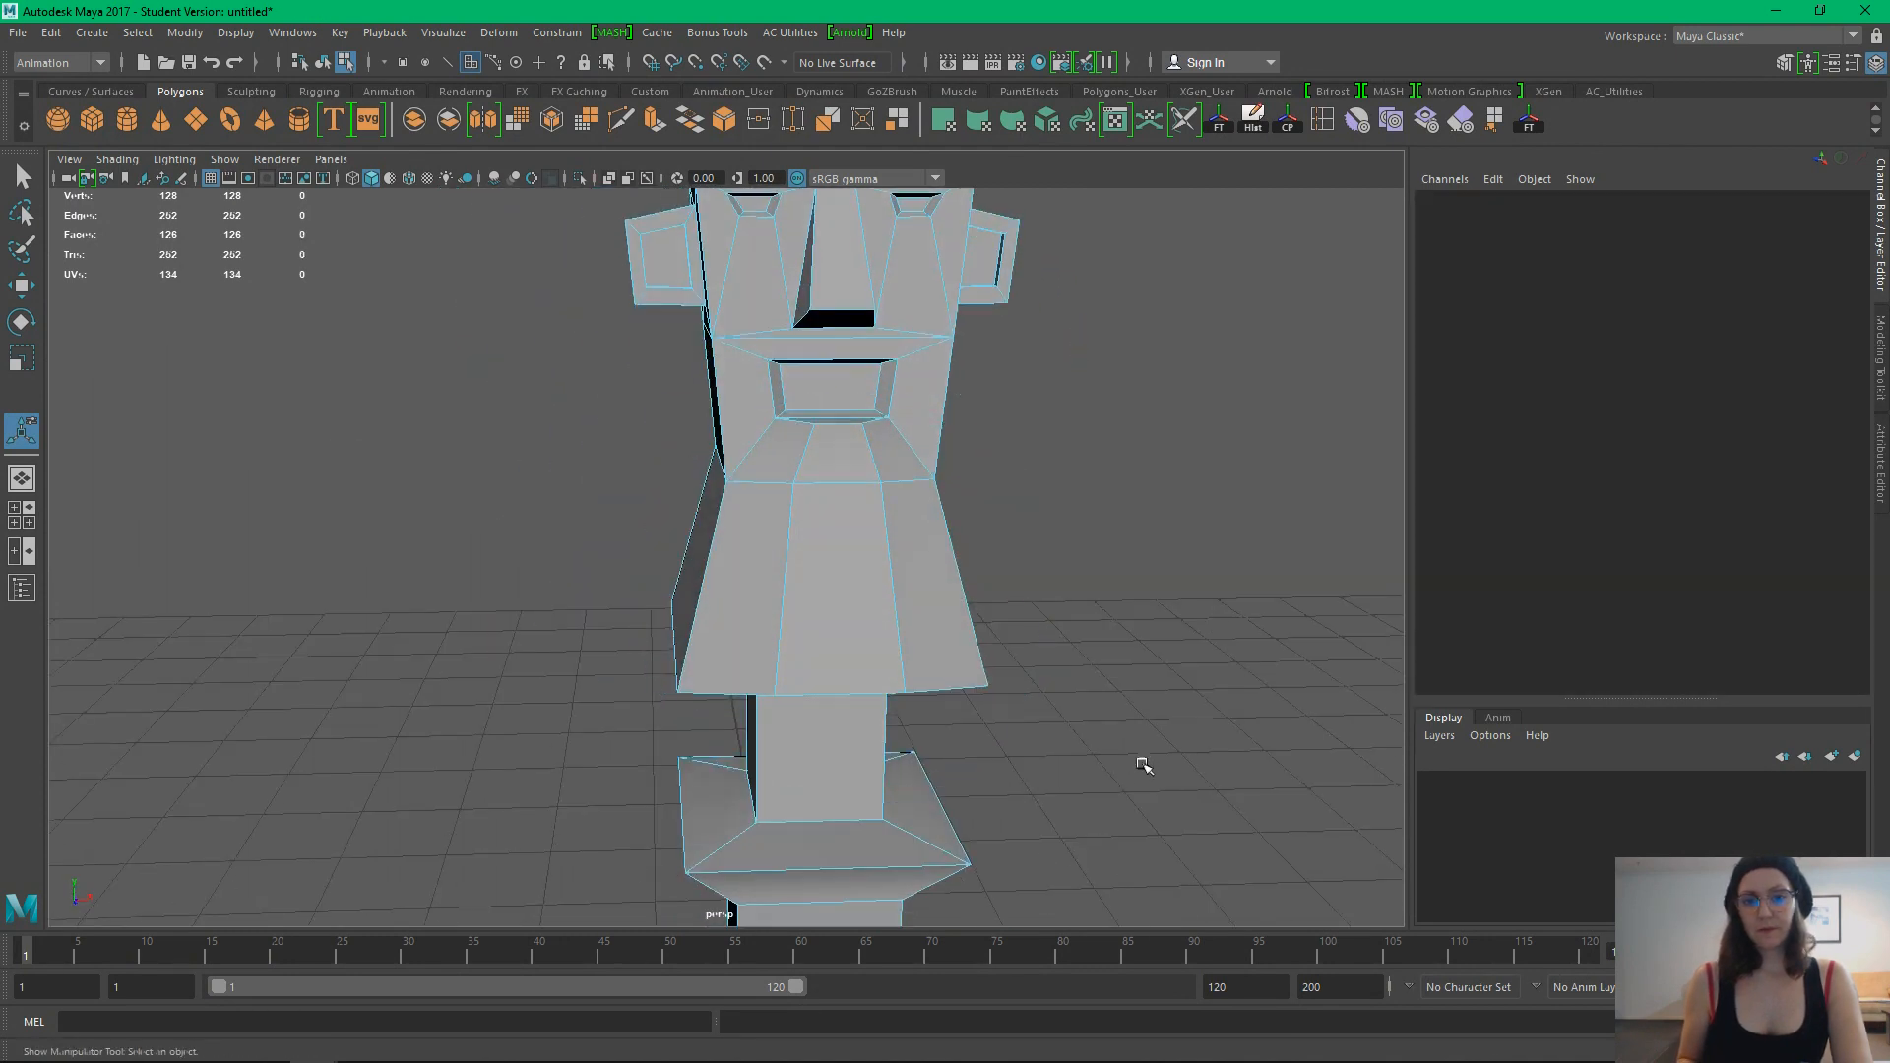
Move the beard's upper edge below the mouth slightly to adjust how far it protrudes
alt+right_drag(1116, 726, 860, 583)
alt+drag(860, 582, 696, 635)
right_drag(727, 476, 728, 421)
click(733, 532)
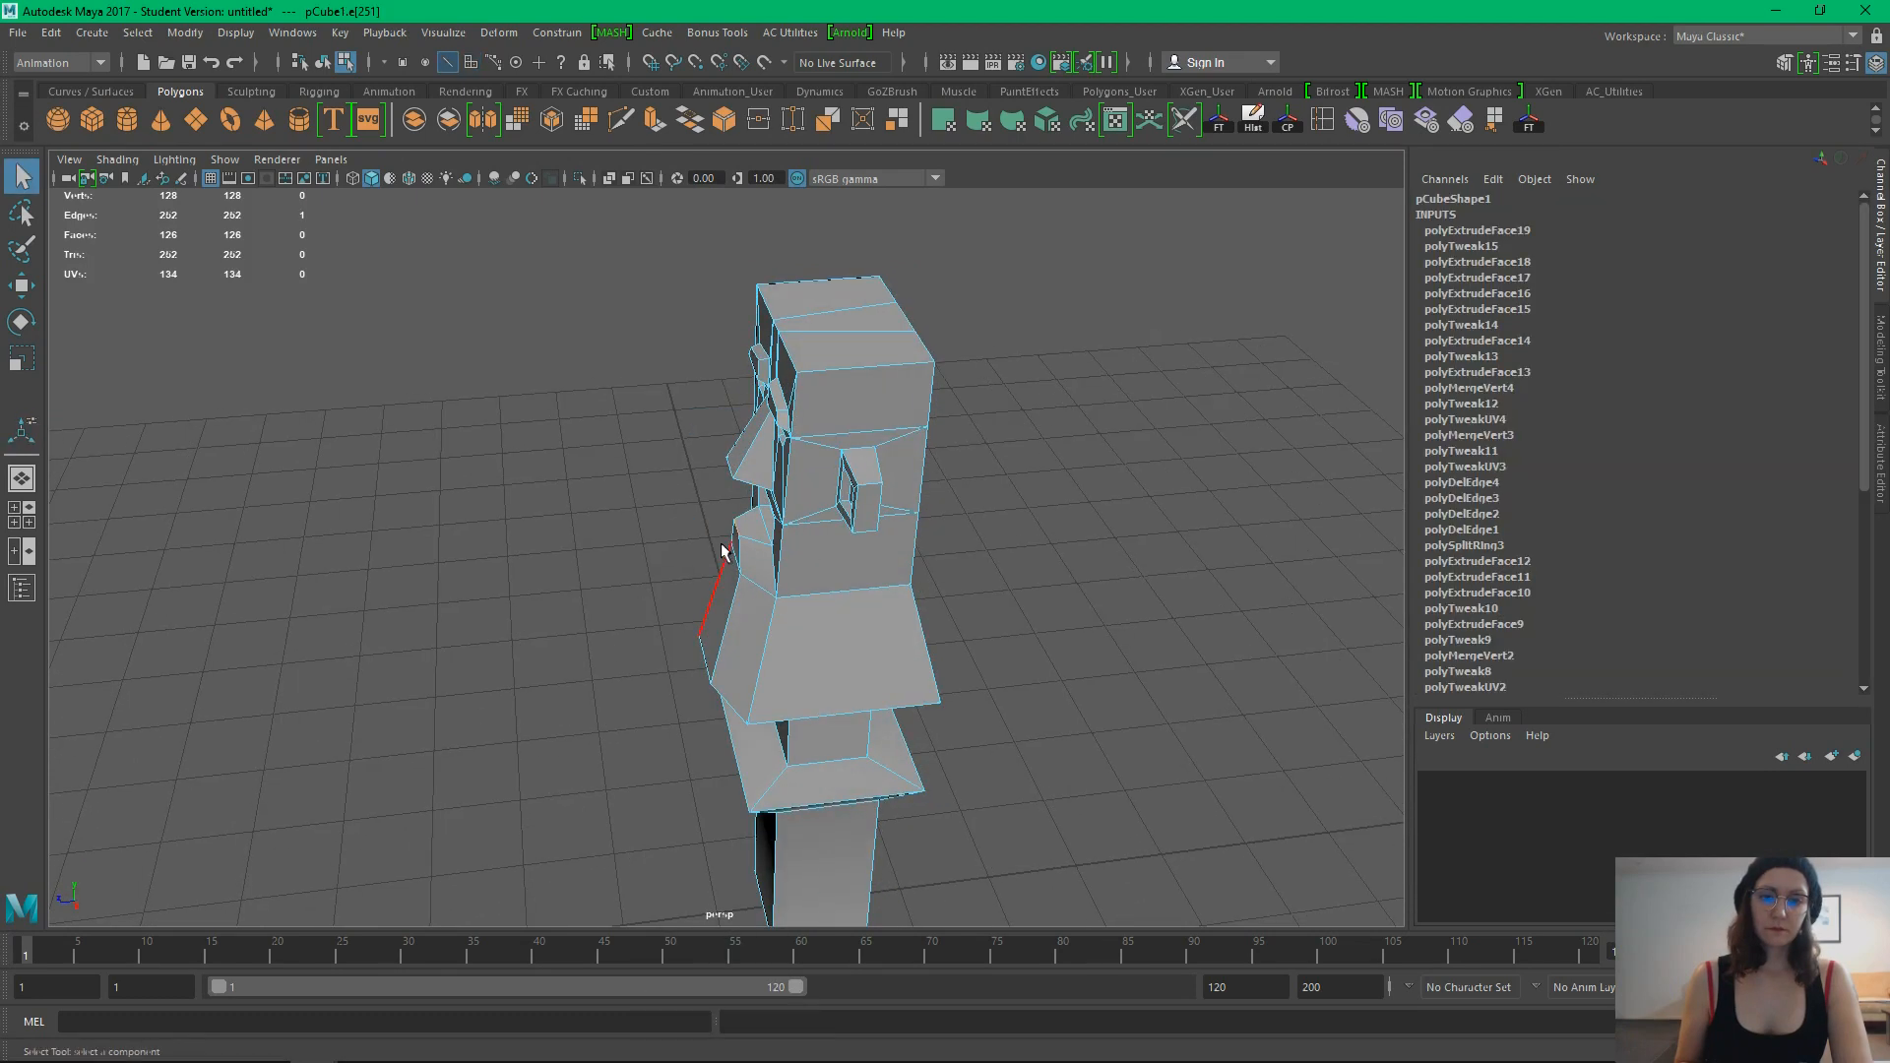
key(w)
drag(685, 548, 694, 534)
alt+drag(690, 601, 1054, 612)
alt+right_drag(865, 576, 1181, 813)
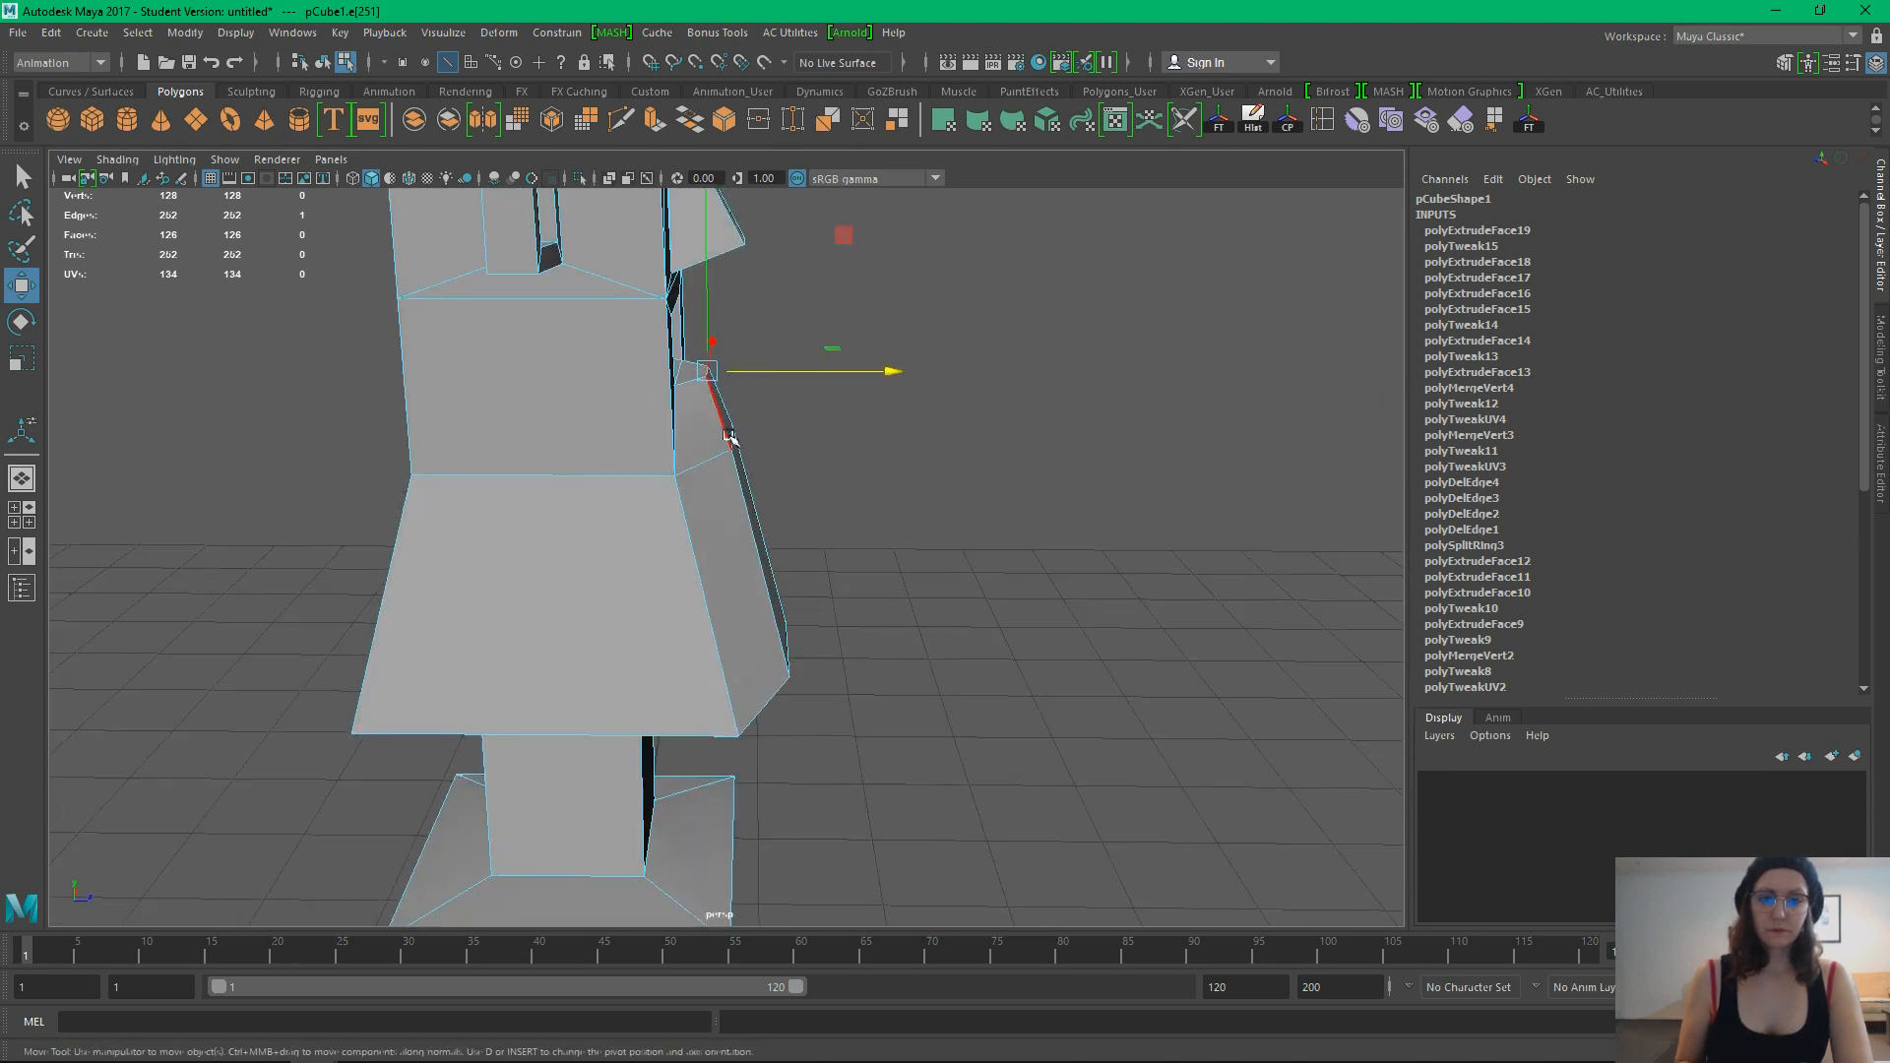
In the side view, shift the beard's two chin-level vertices in depth to straighten its front slope
key(space)
drag(797, 517, 832, 542)
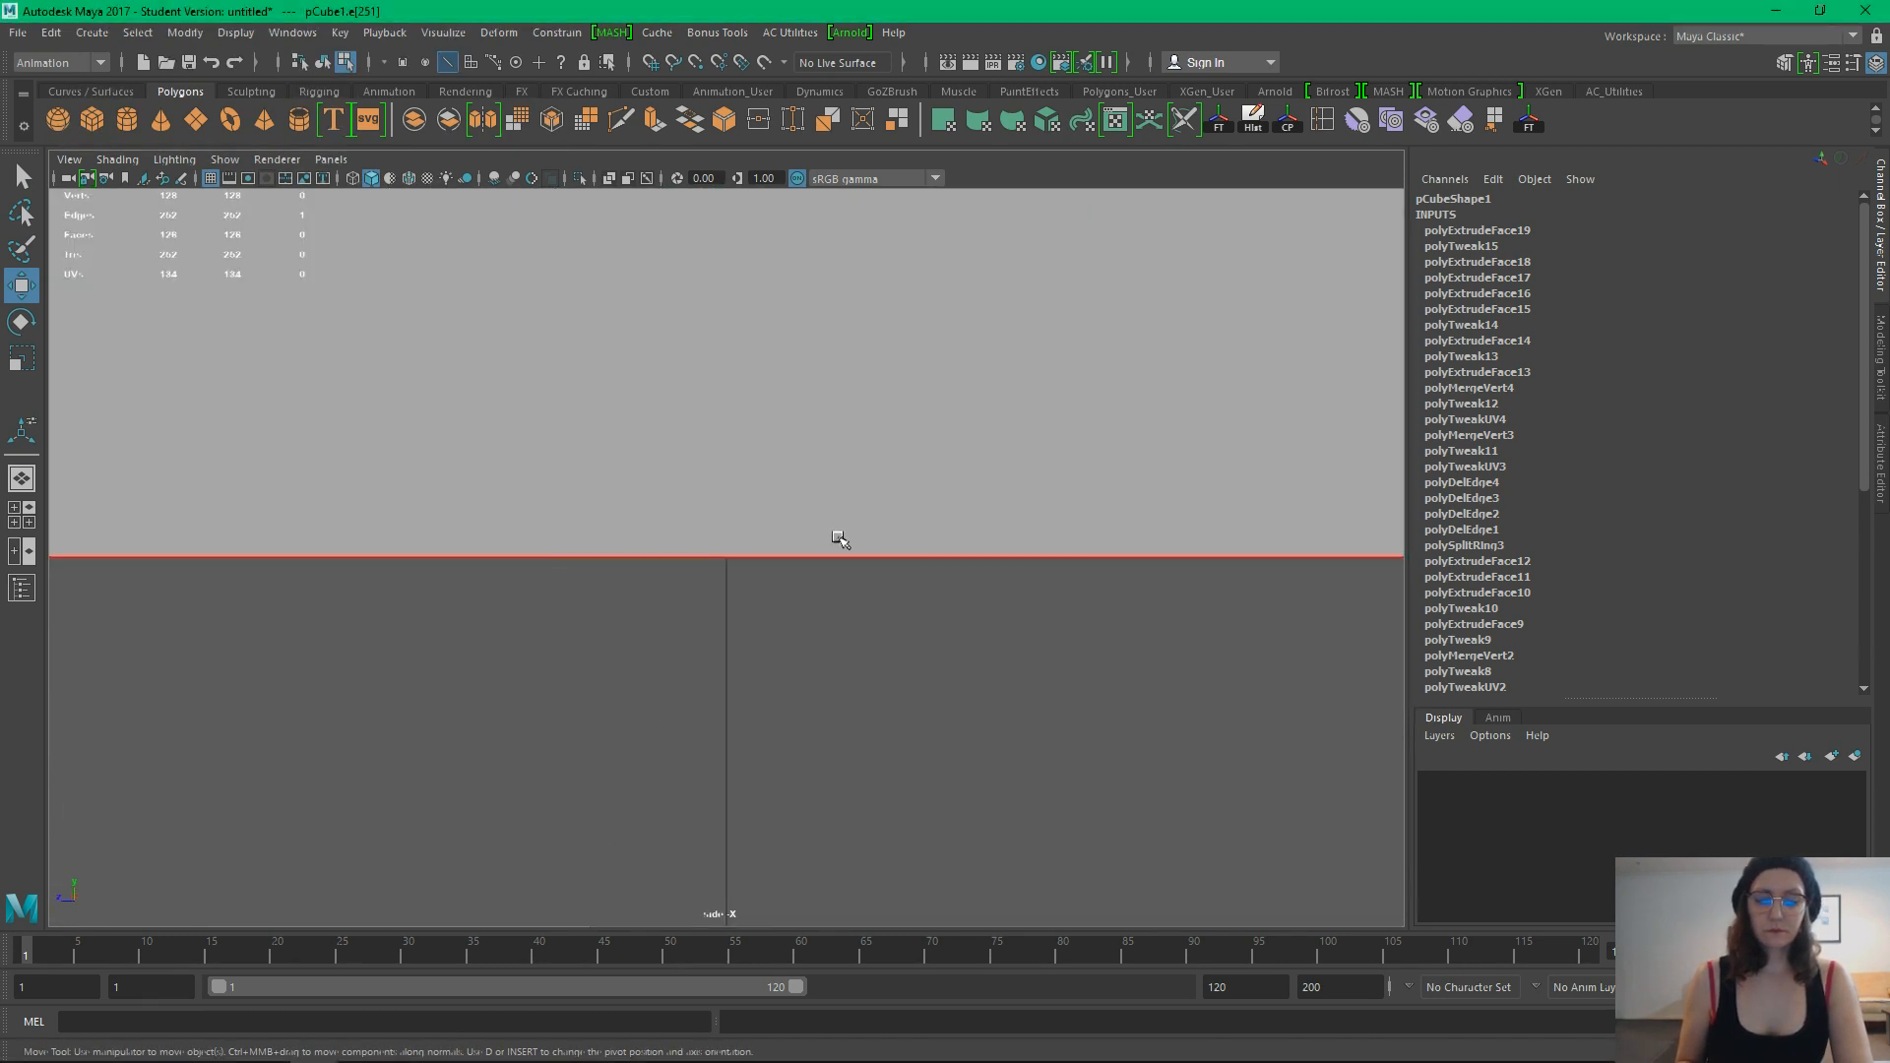
key(f)
alt+right_drag(474, 519, 431, 504)
alt+right_drag(781, 515, 660, 475)
drag(604, 464, 729, 548)
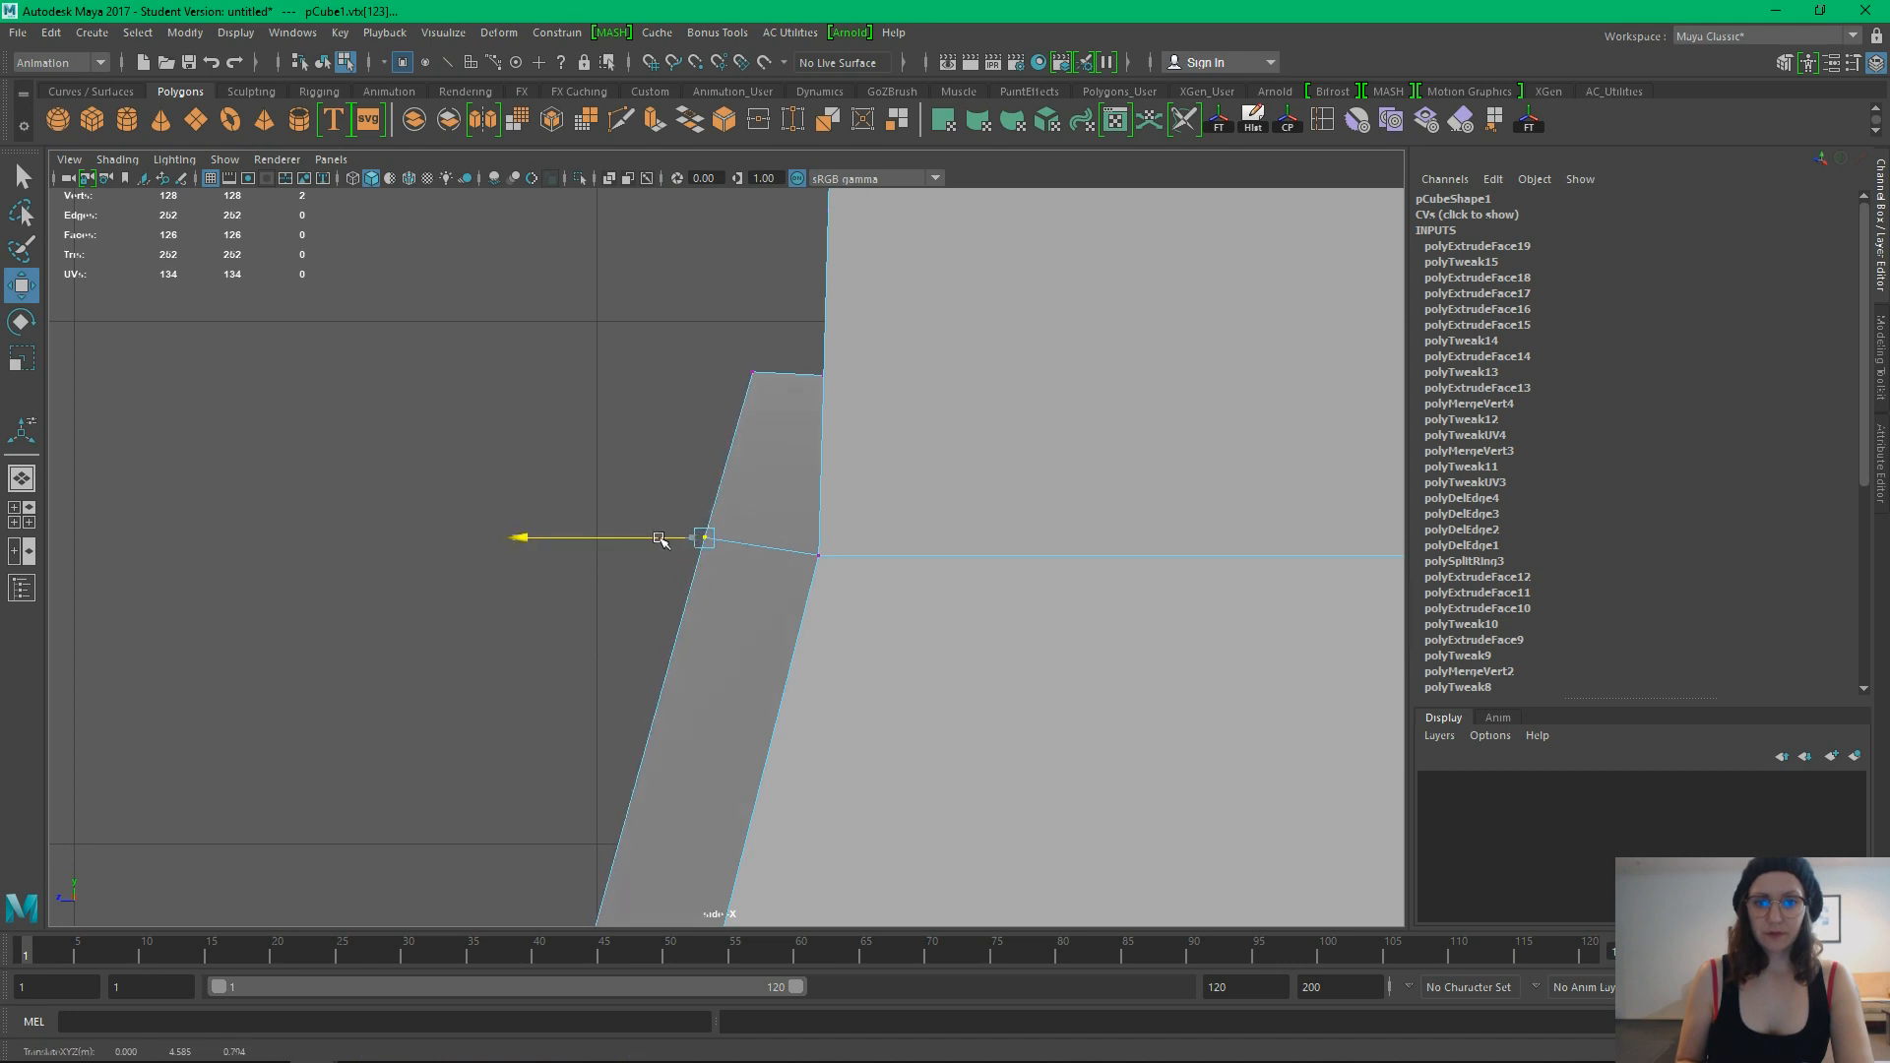
alt+right_drag(943, 648, 649, 535)
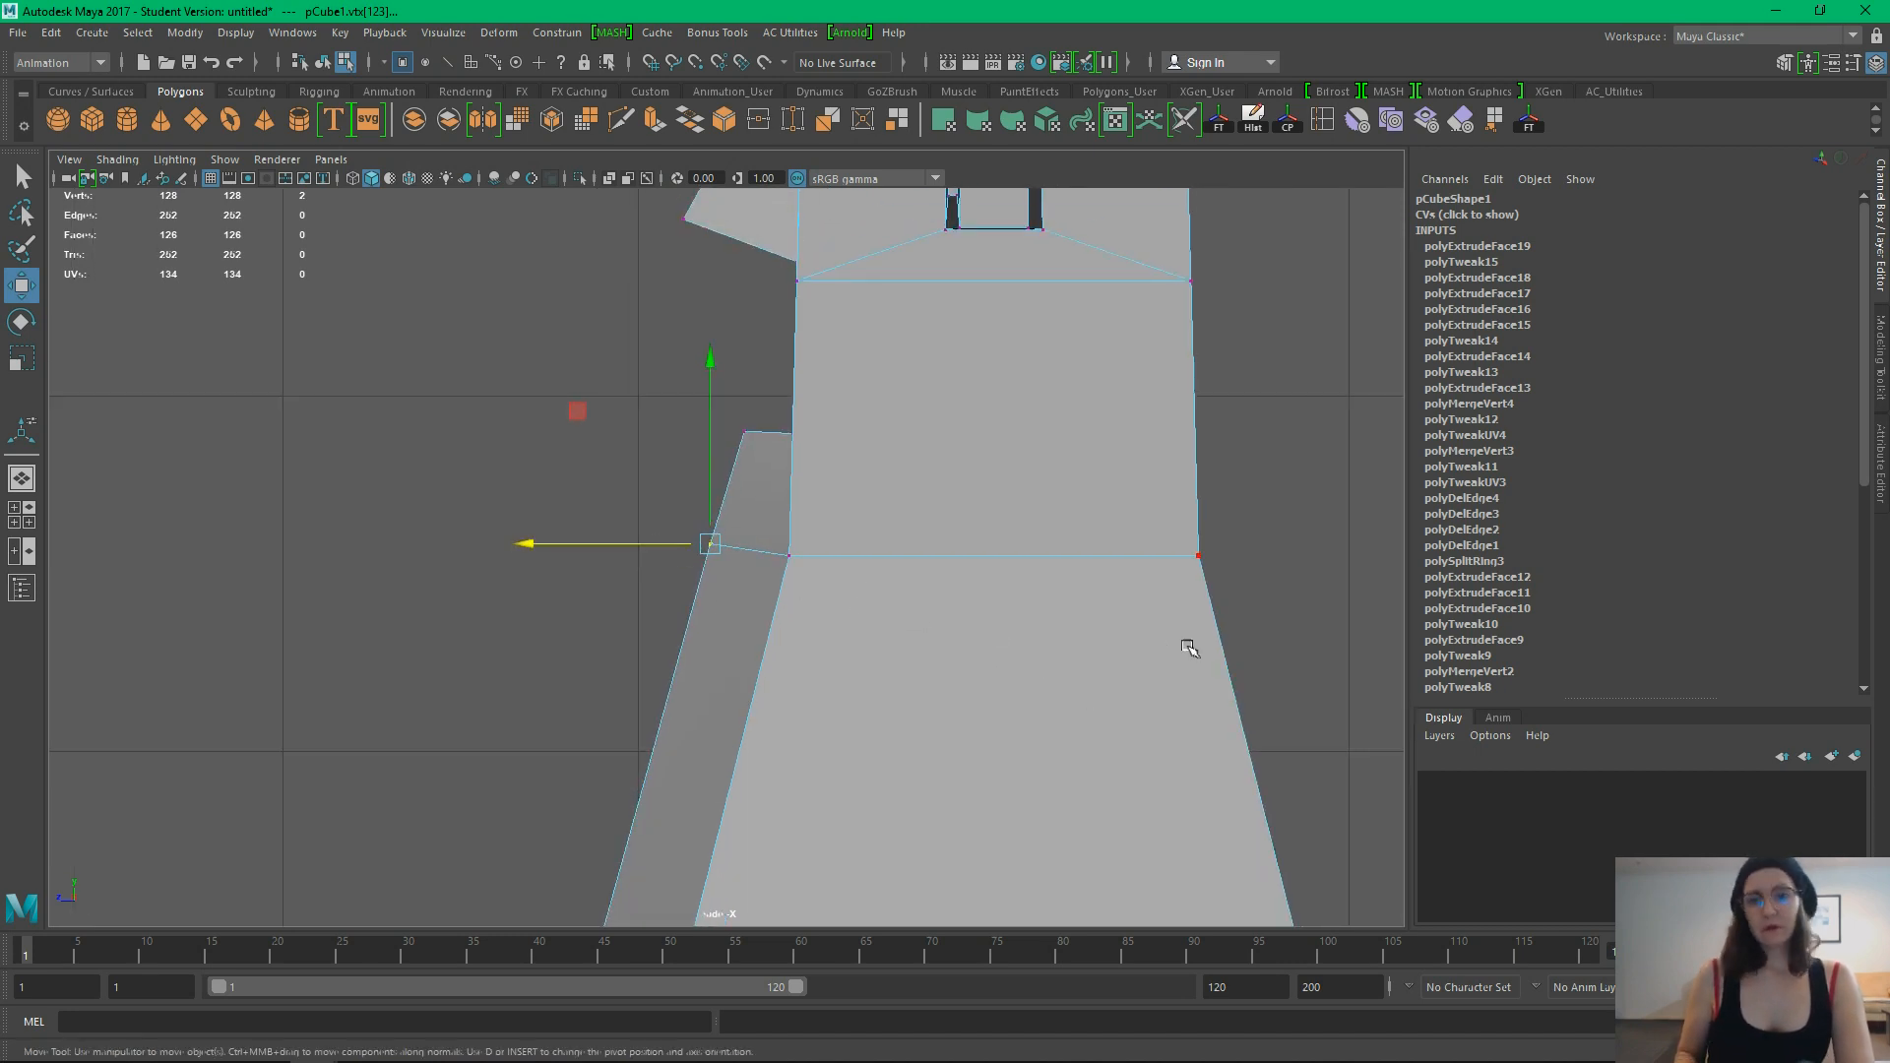
Scale the chin-level vertices of the beard and head vertically so they lie on one level line
shift+drag(891, 556, 778, 536)
key(r)
drag(954, 374, 959, 504)
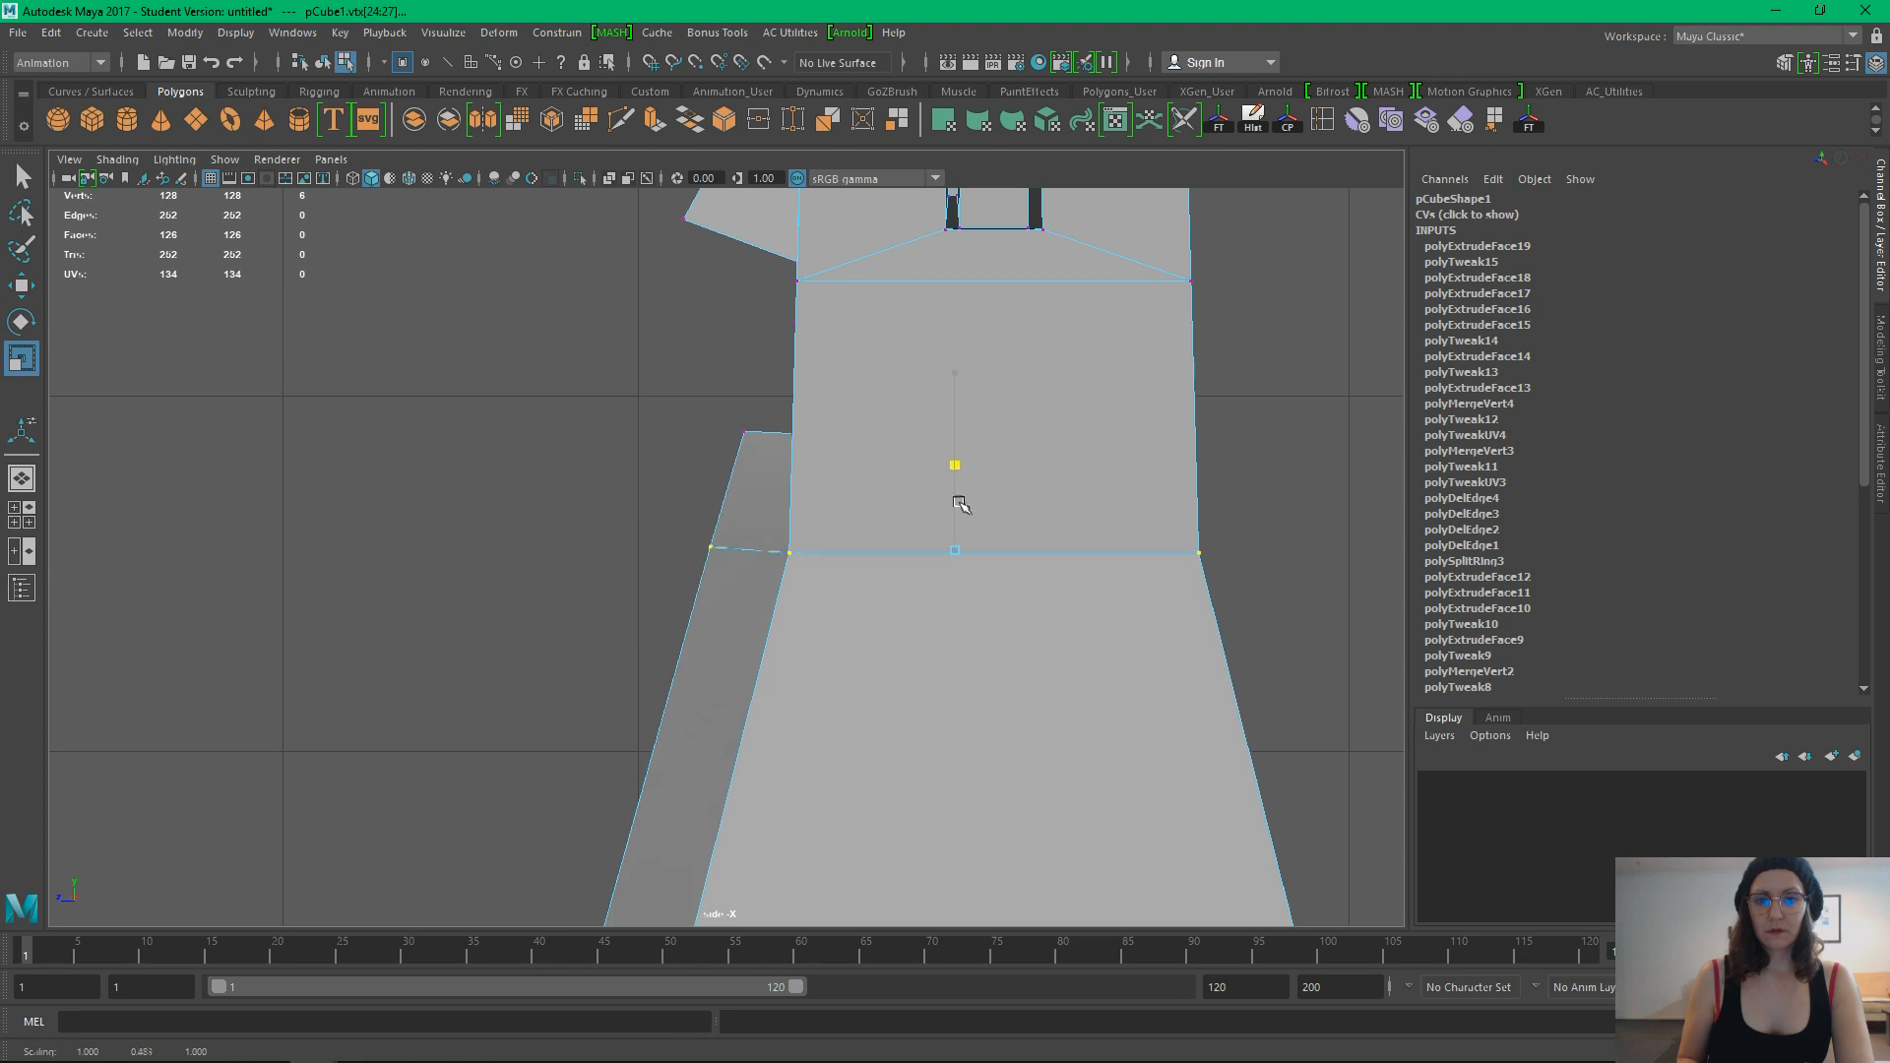
click(590, 655)
alt+right_drag(1004, 688, 430, 561)
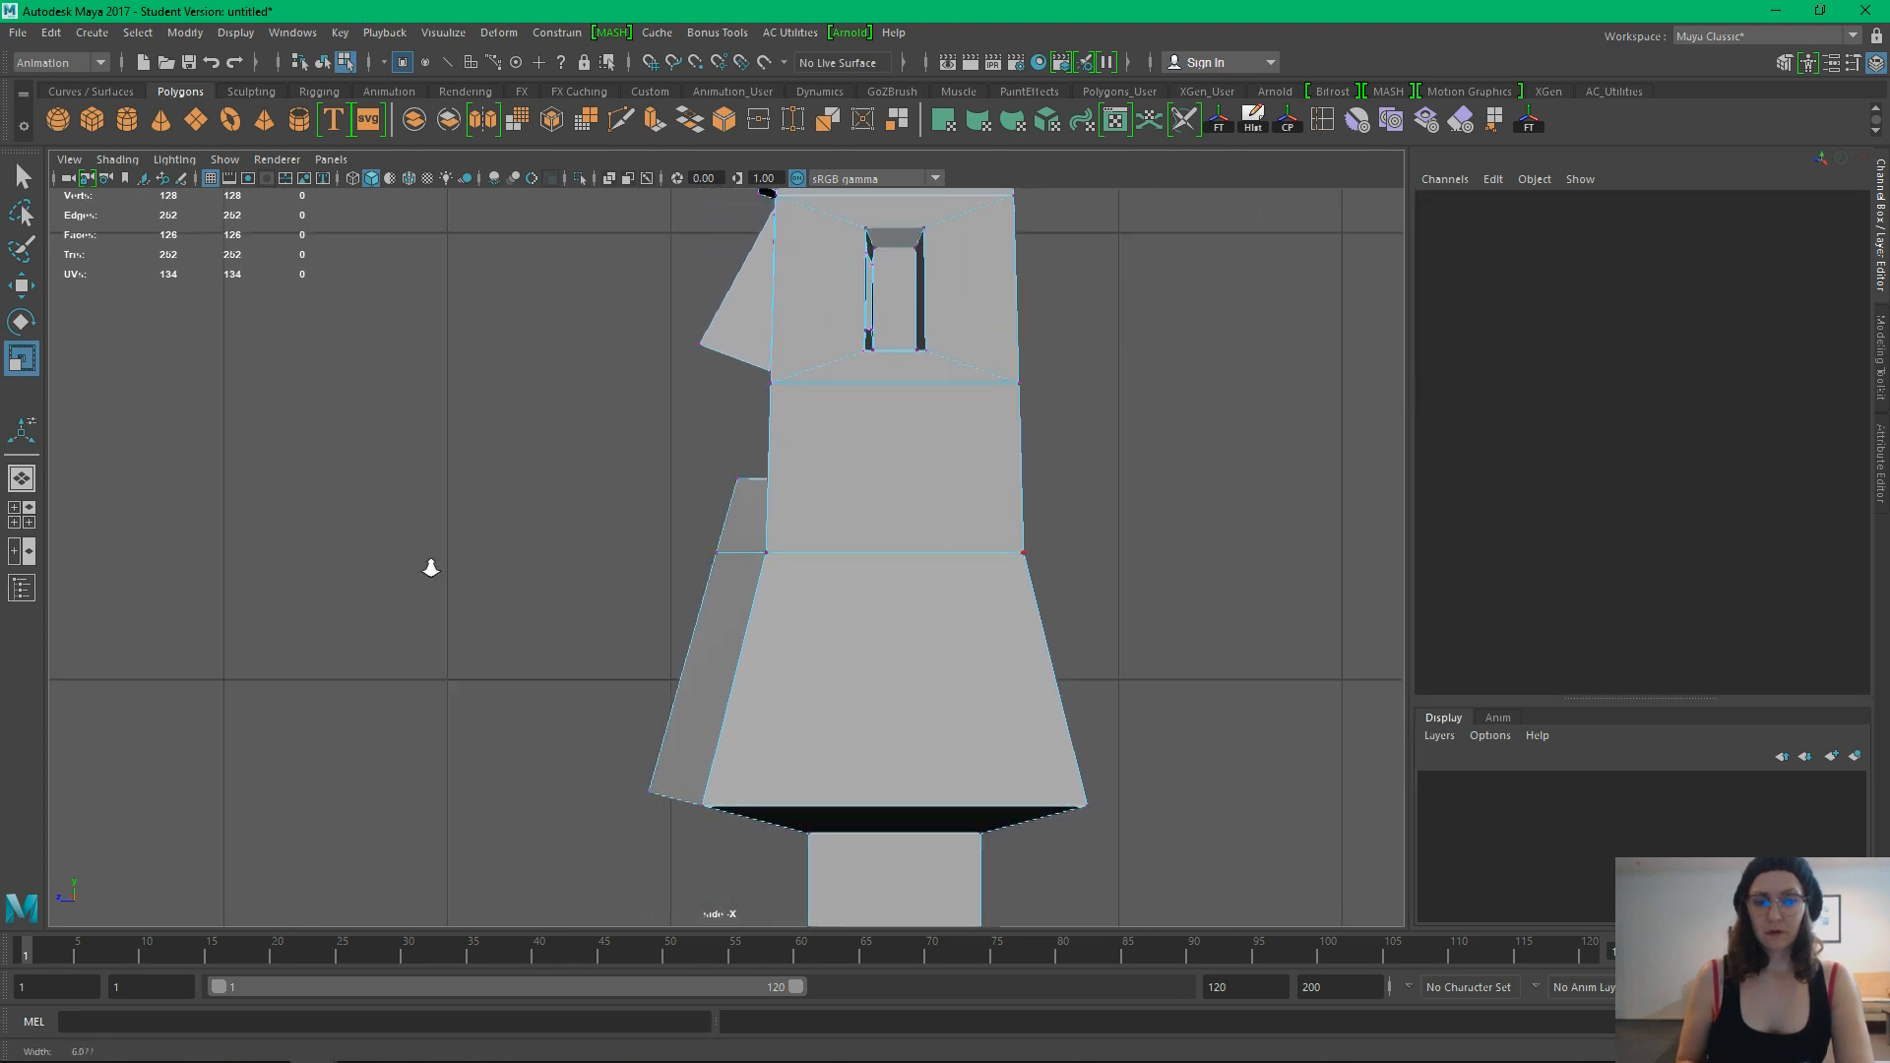
Return to the perspective view in object mode and examine the bearded head
key(space)
drag(799, 602, 698, 389)
right_drag(853, 475, 949, 434)
click(1202, 666)
alt+drag(1201, 666, 1000, 679)
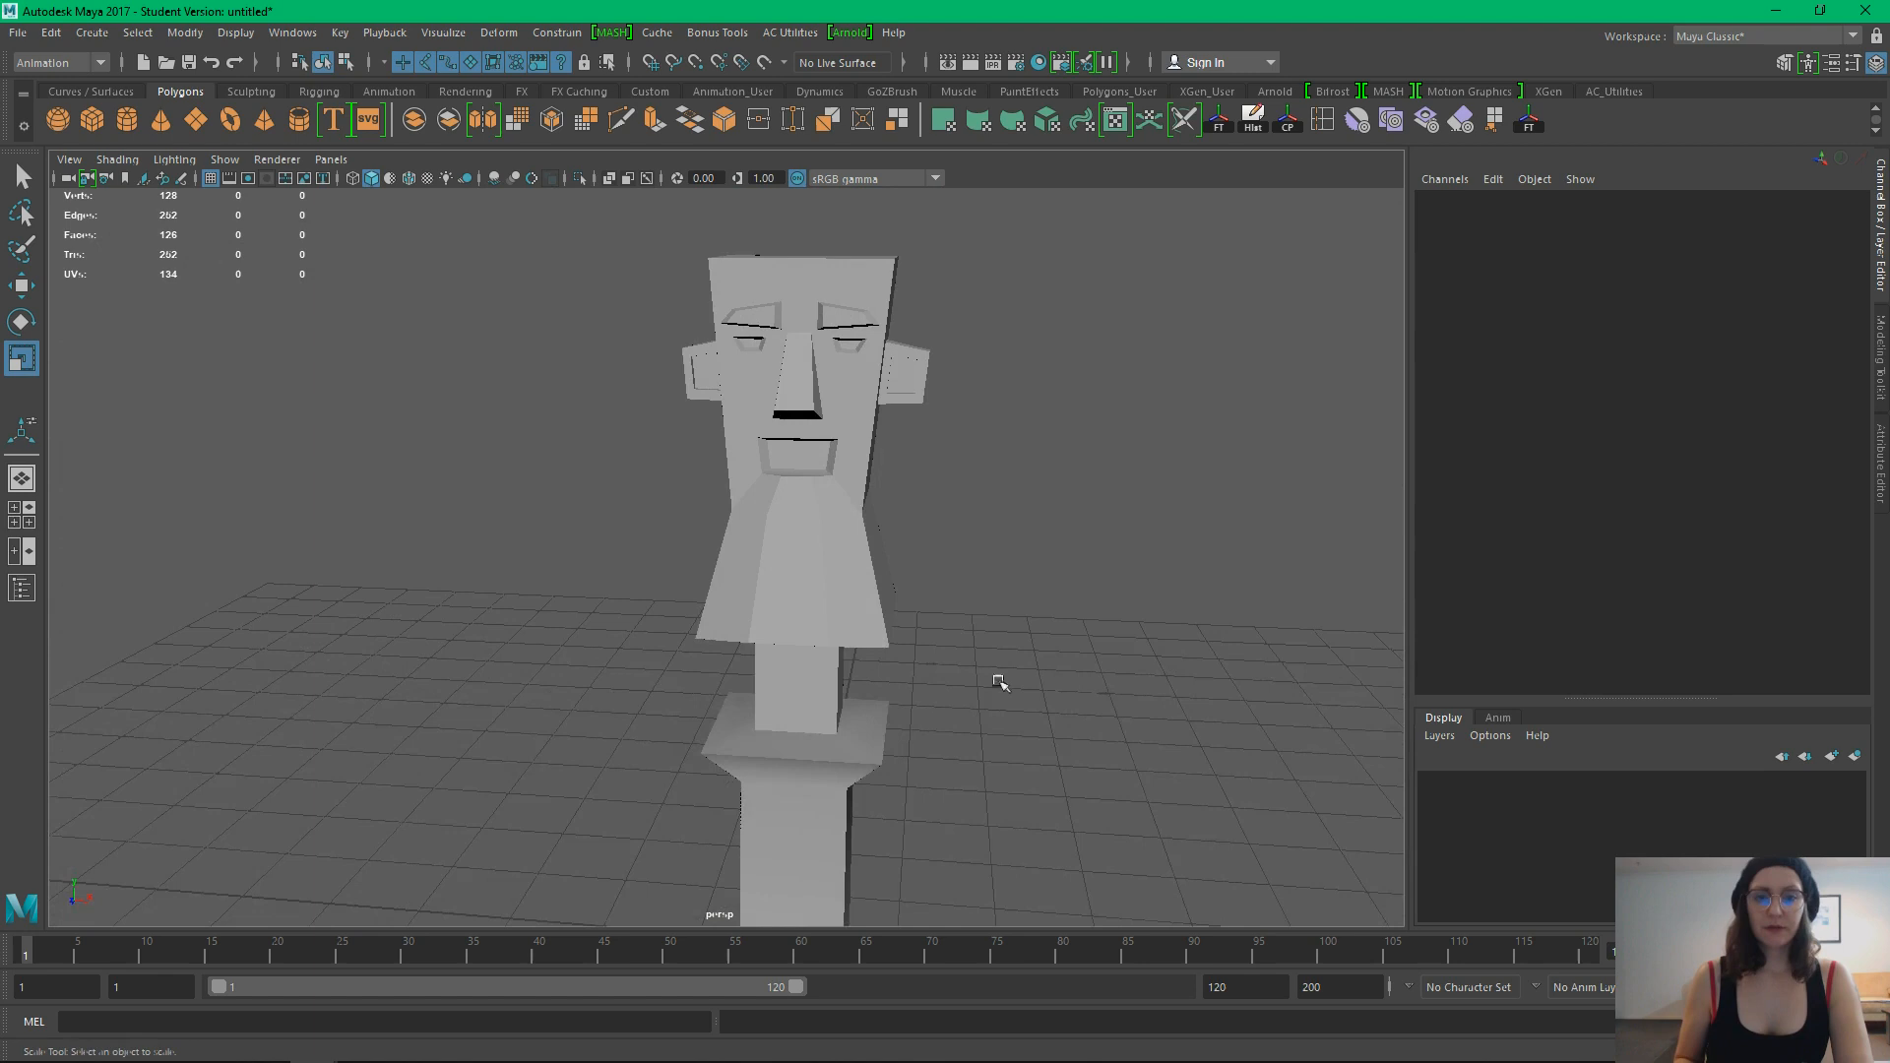
click(843, 611)
alt+drag(844, 611, 899, 527)
click(1080, 619)
In the side view, lower the bottom vertices of the beard tier to shorten the neck below it
click(773, 474)
key(space)
alt+right_drag(899, 526, 591, 410)
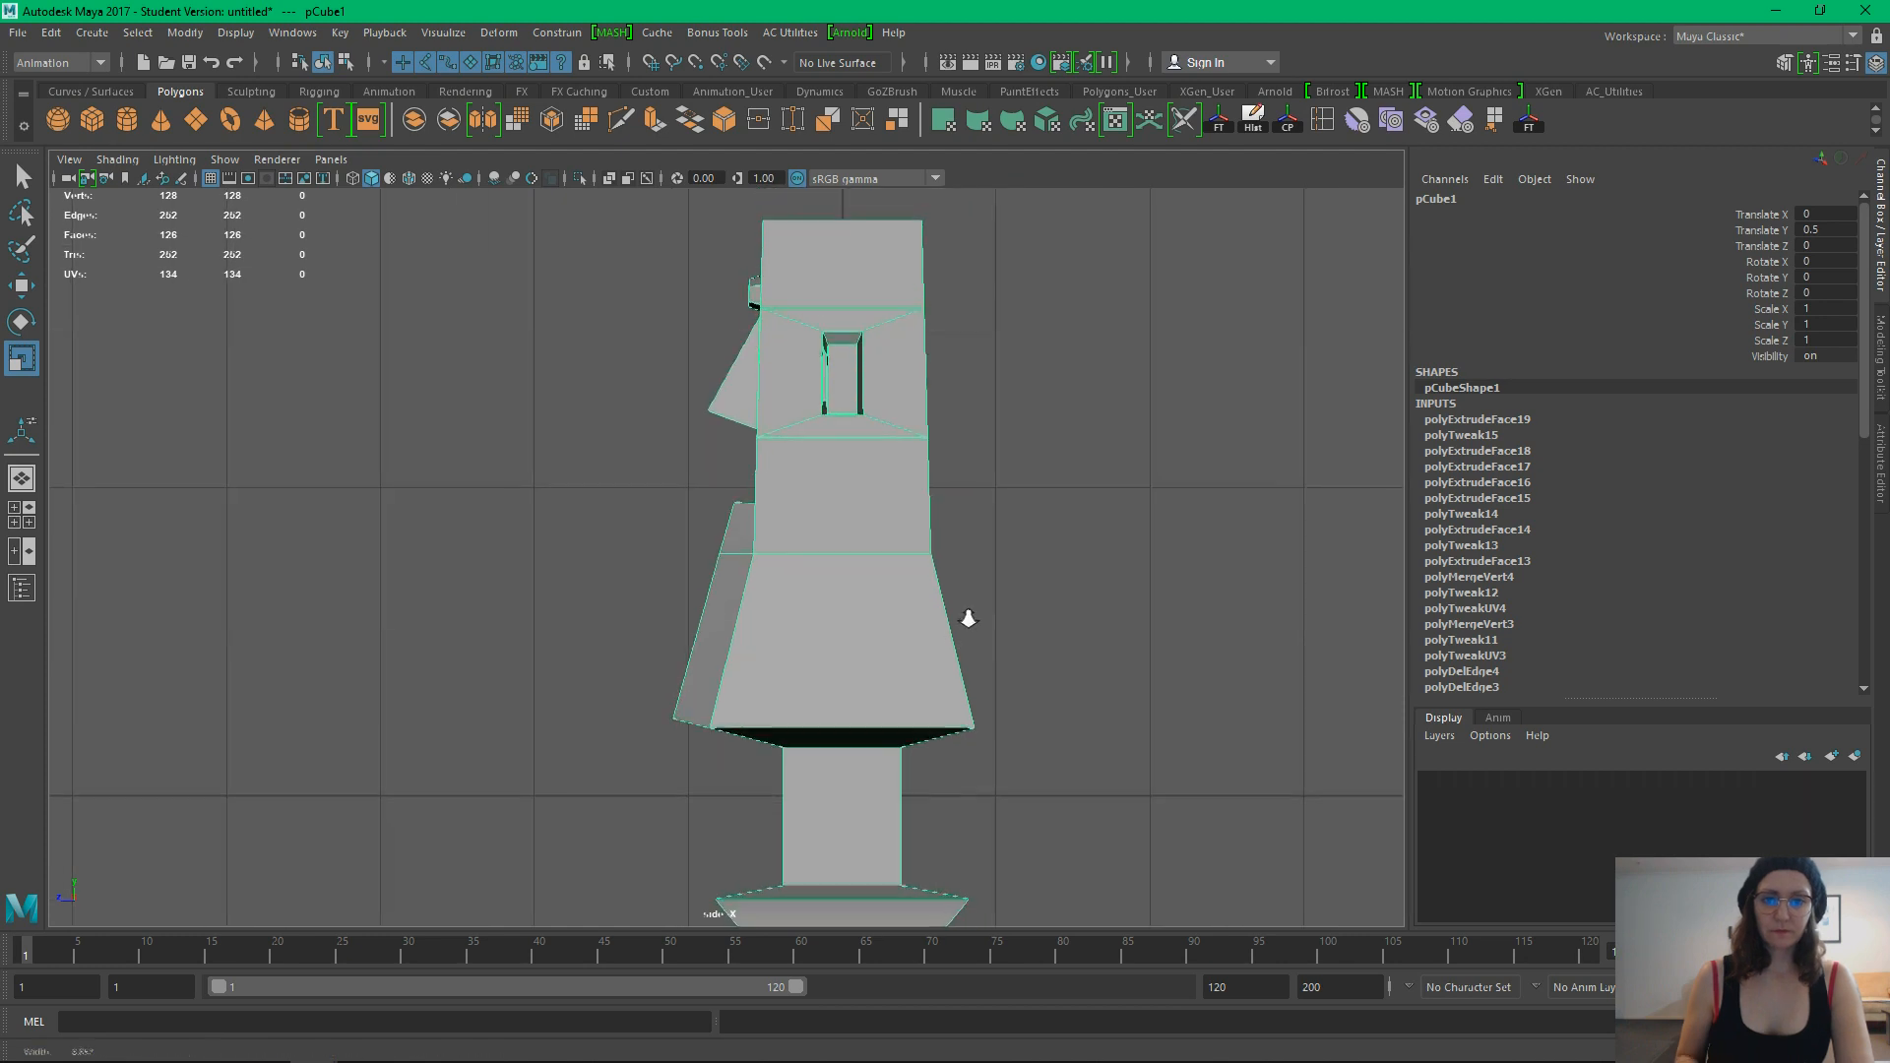
alt+right_drag(965, 620, 739, 452)
alt+middle_drag(738, 453, 772, 557)
right_drag(772, 557, 656, 479)
drag(656, 394, 804, 435)
key(e)
key(w)
drag(796, 351, 795, 370)
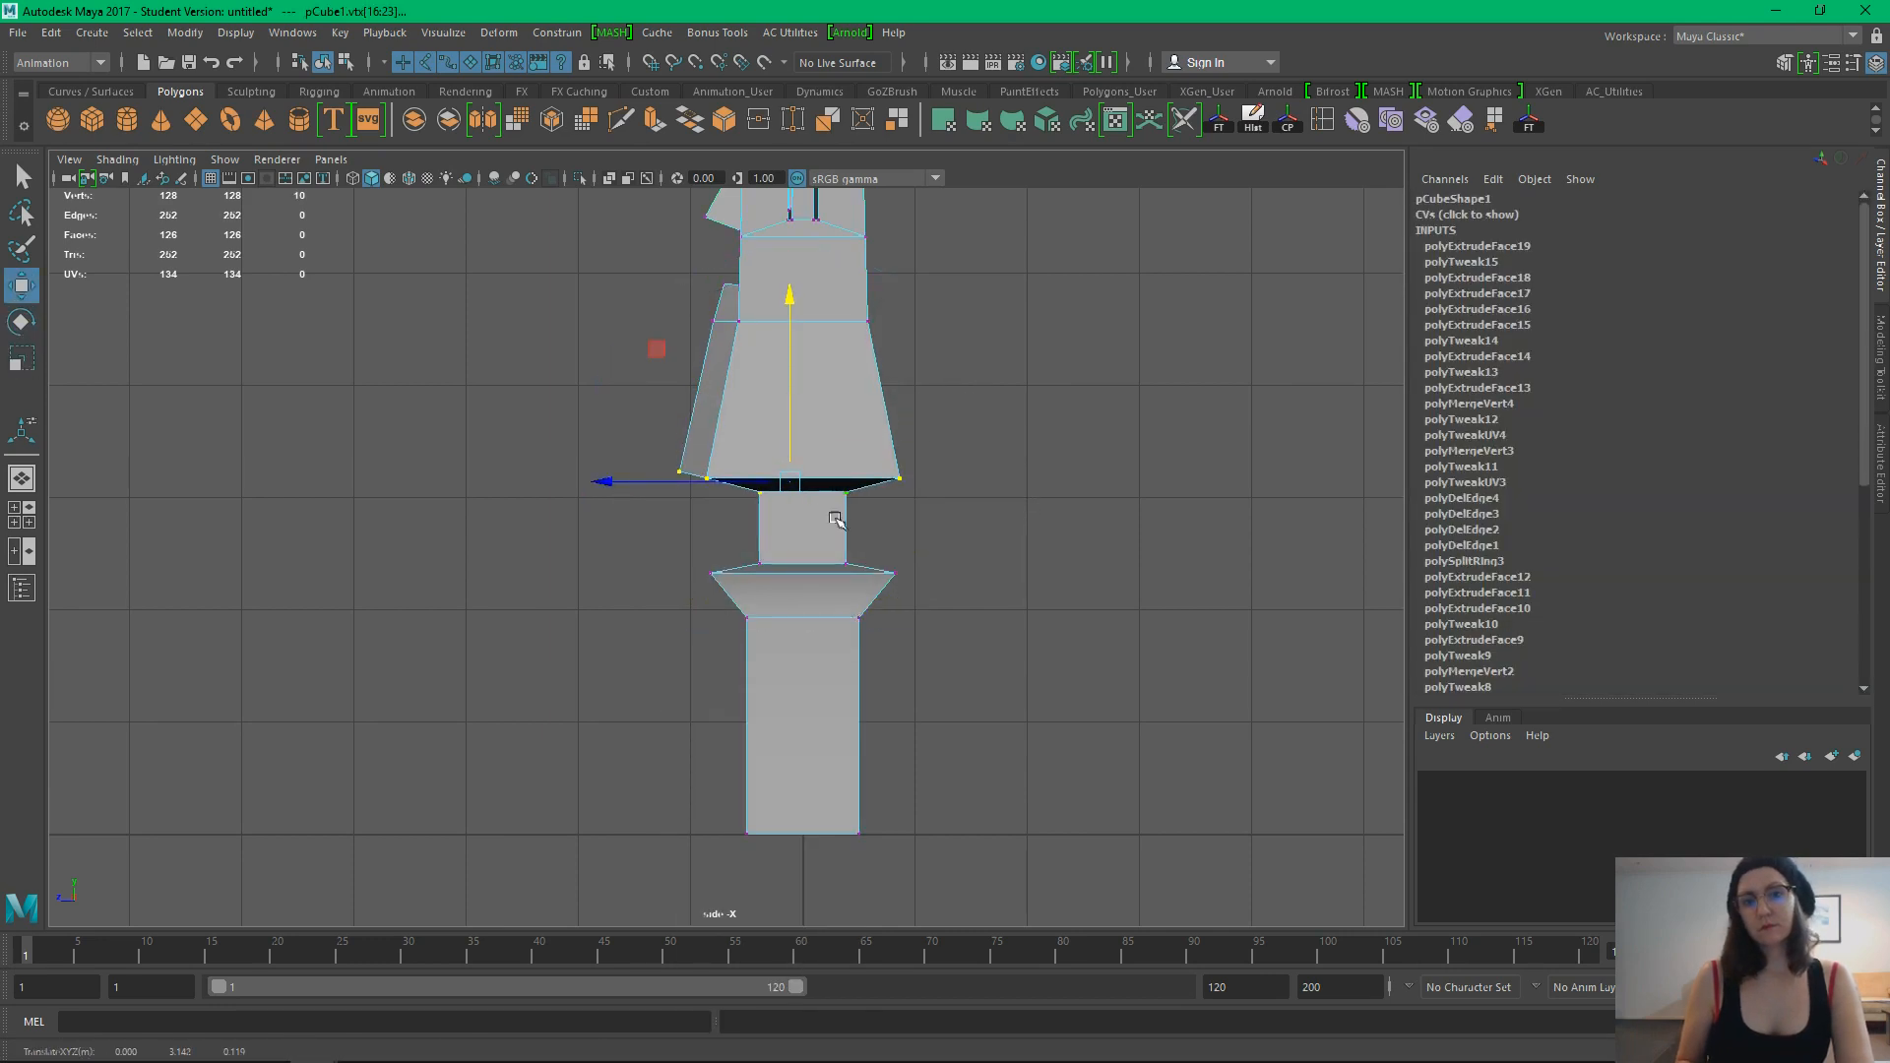
Raise the vertices of the lower flared collar slightly and return to object mode in the perspective view
alt+middle_drag(834, 520, 852, 471)
drag(942, 585, 704, 493)
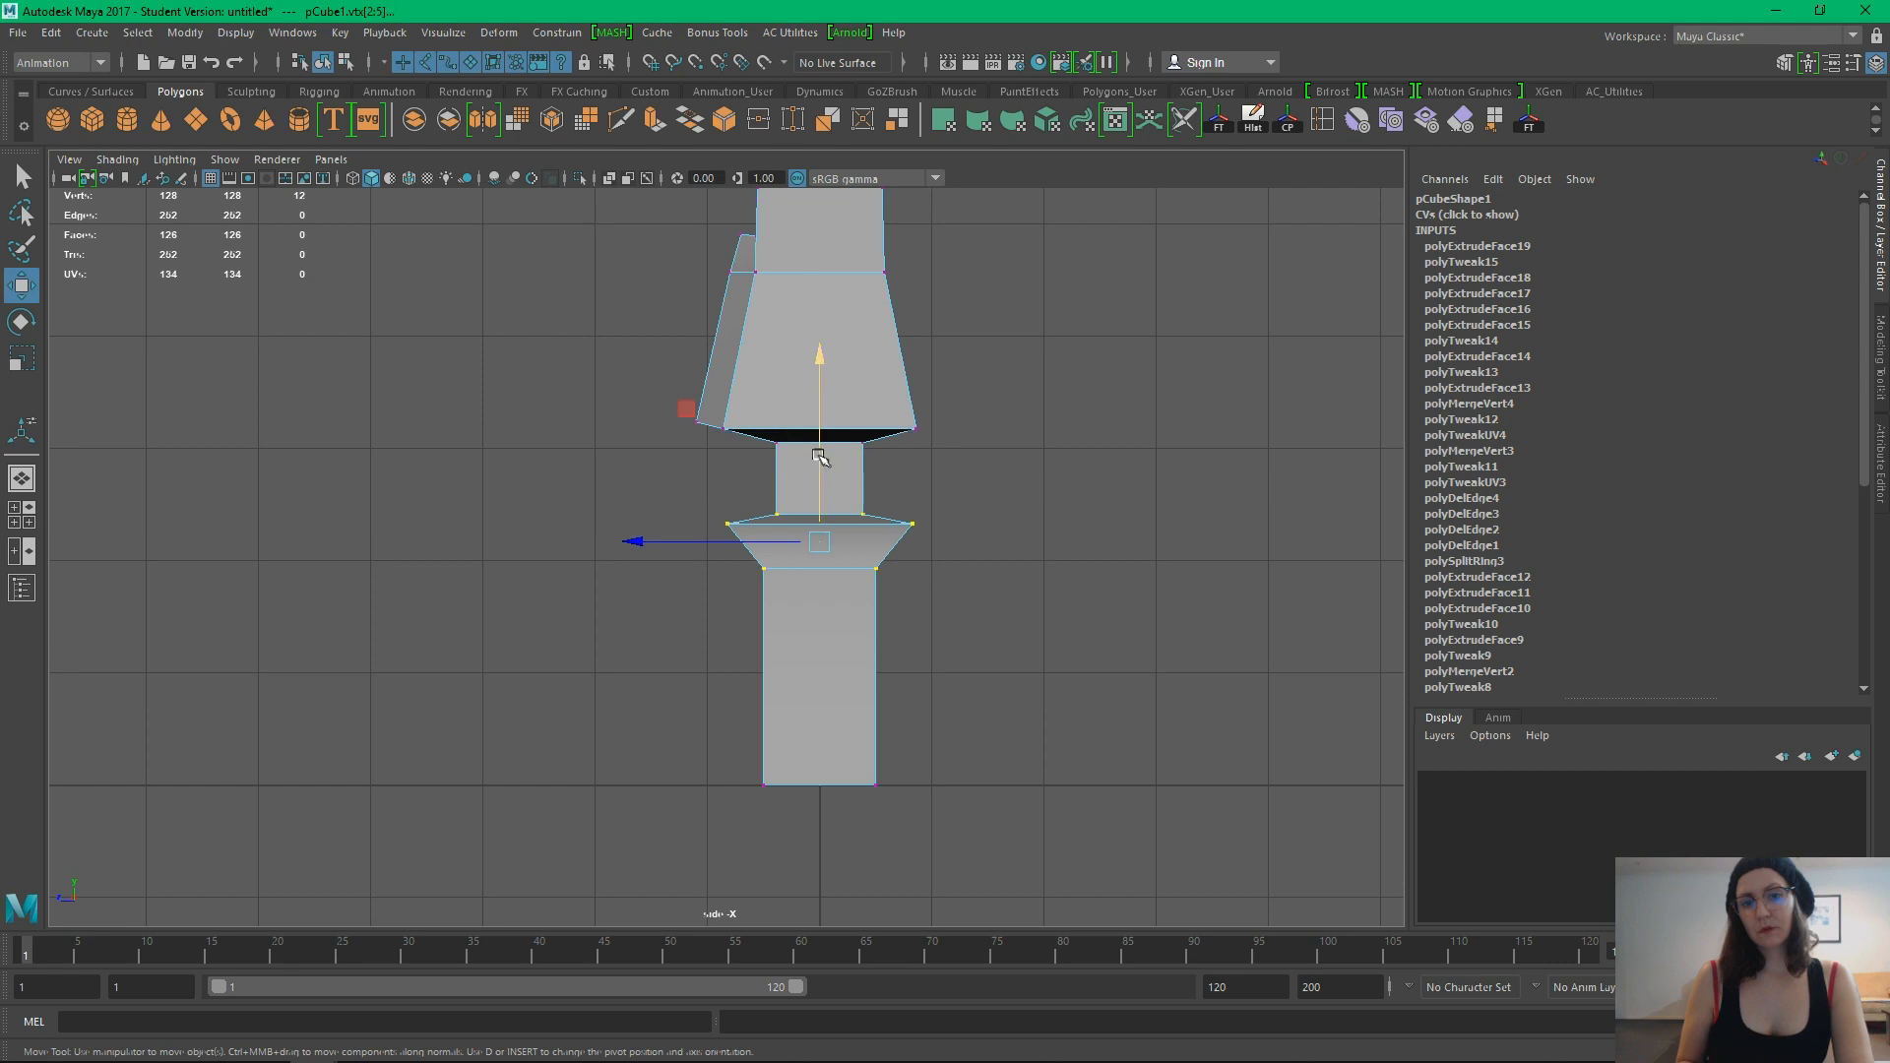
drag(819, 457, 824, 427)
click(978, 582)
key(space)
drag(978, 582, 984, 540)
alt+drag(985, 555, 811, 464)
right_click(745, 434)
right_drag(746, 434, 840, 405)
click(932, 456)
Extrude the middle face on top of the head upward to form a crest
scroll(860, 511, down, 4)
alt+drag(861, 511, 798, 664)
click(738, 519)
alt+drag(739, 469, 779, 441)
alt+middle_drag(779, 441, 782, 574)
right_drag(753, 474, 745, 504)
click(775, 454)
key(ctrl+e)
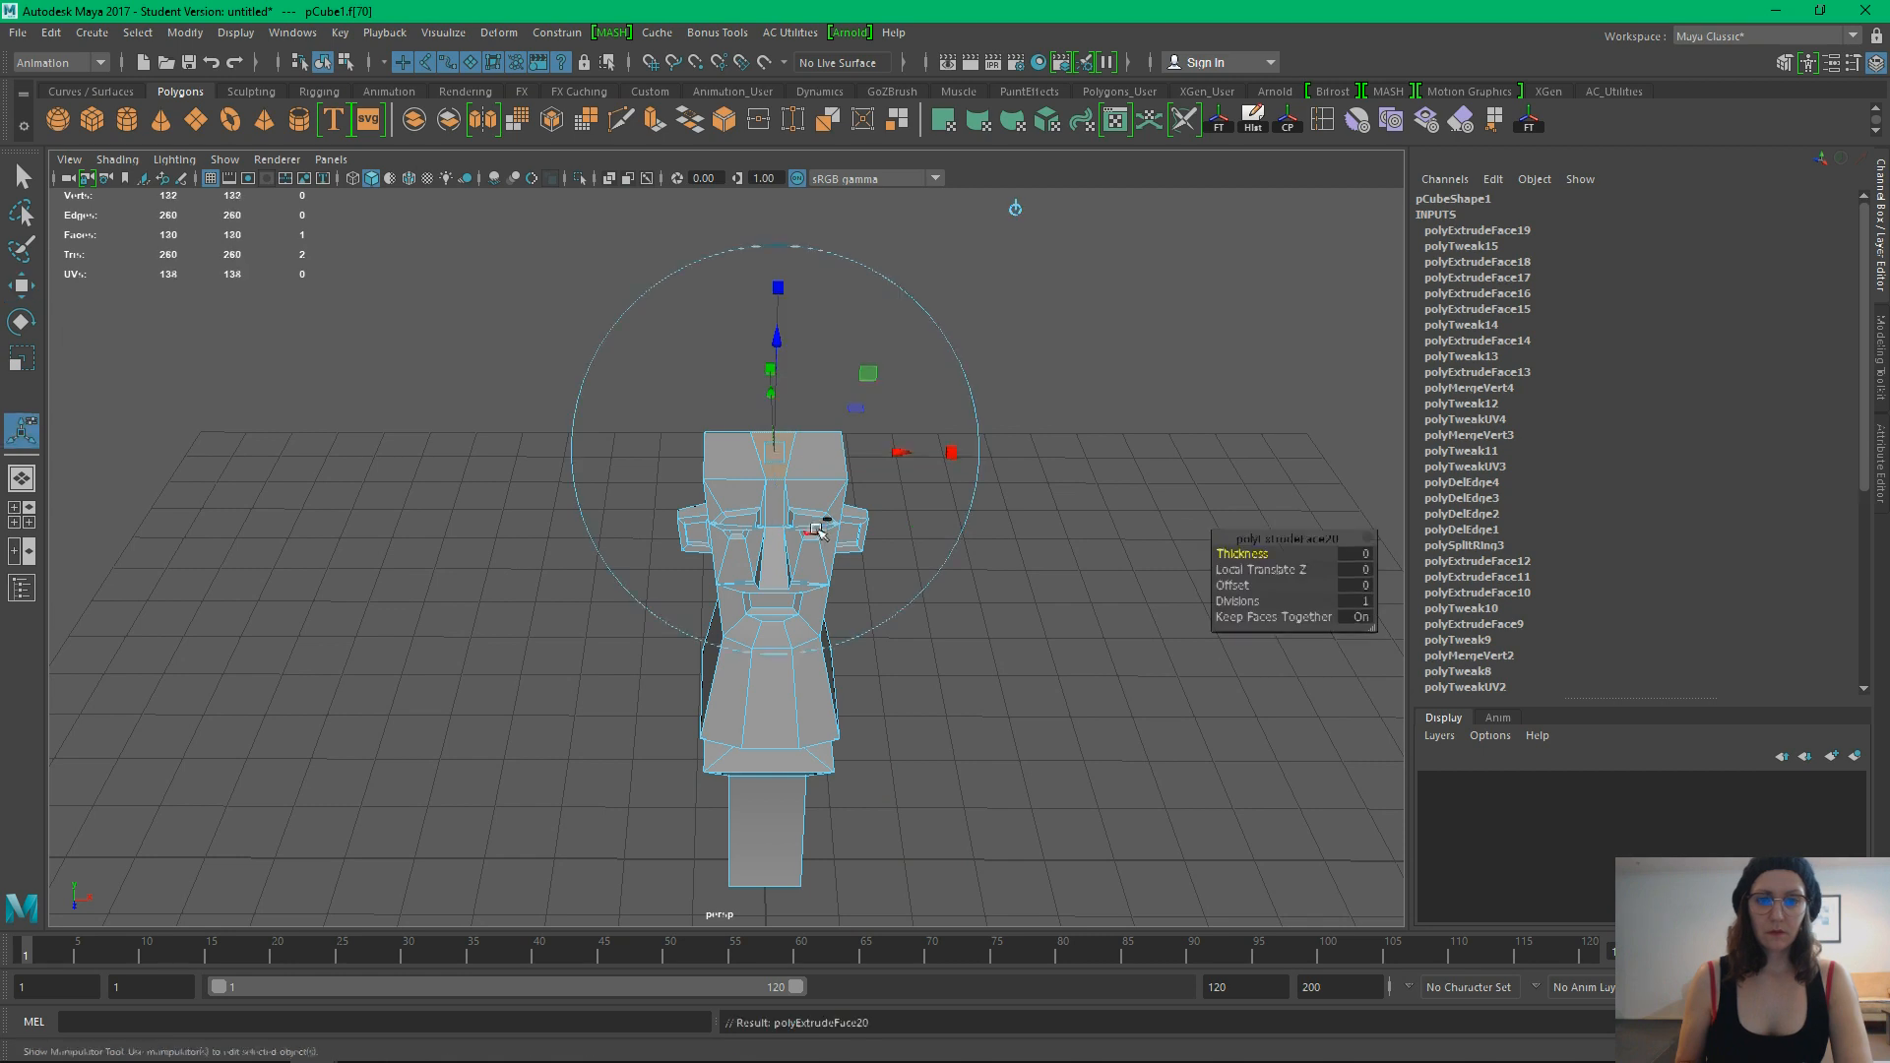
key(w)
alt+drag(936, 433, 990, 445)
Tilt the crest's top face so it rises toward the back of the head
key(e)
alt+drag(1006, 307, 873, 451)
click(991, 599)
Move the crest's rear face slightly toward the front of the head
alt+drag(1039, 505, 721, 522)
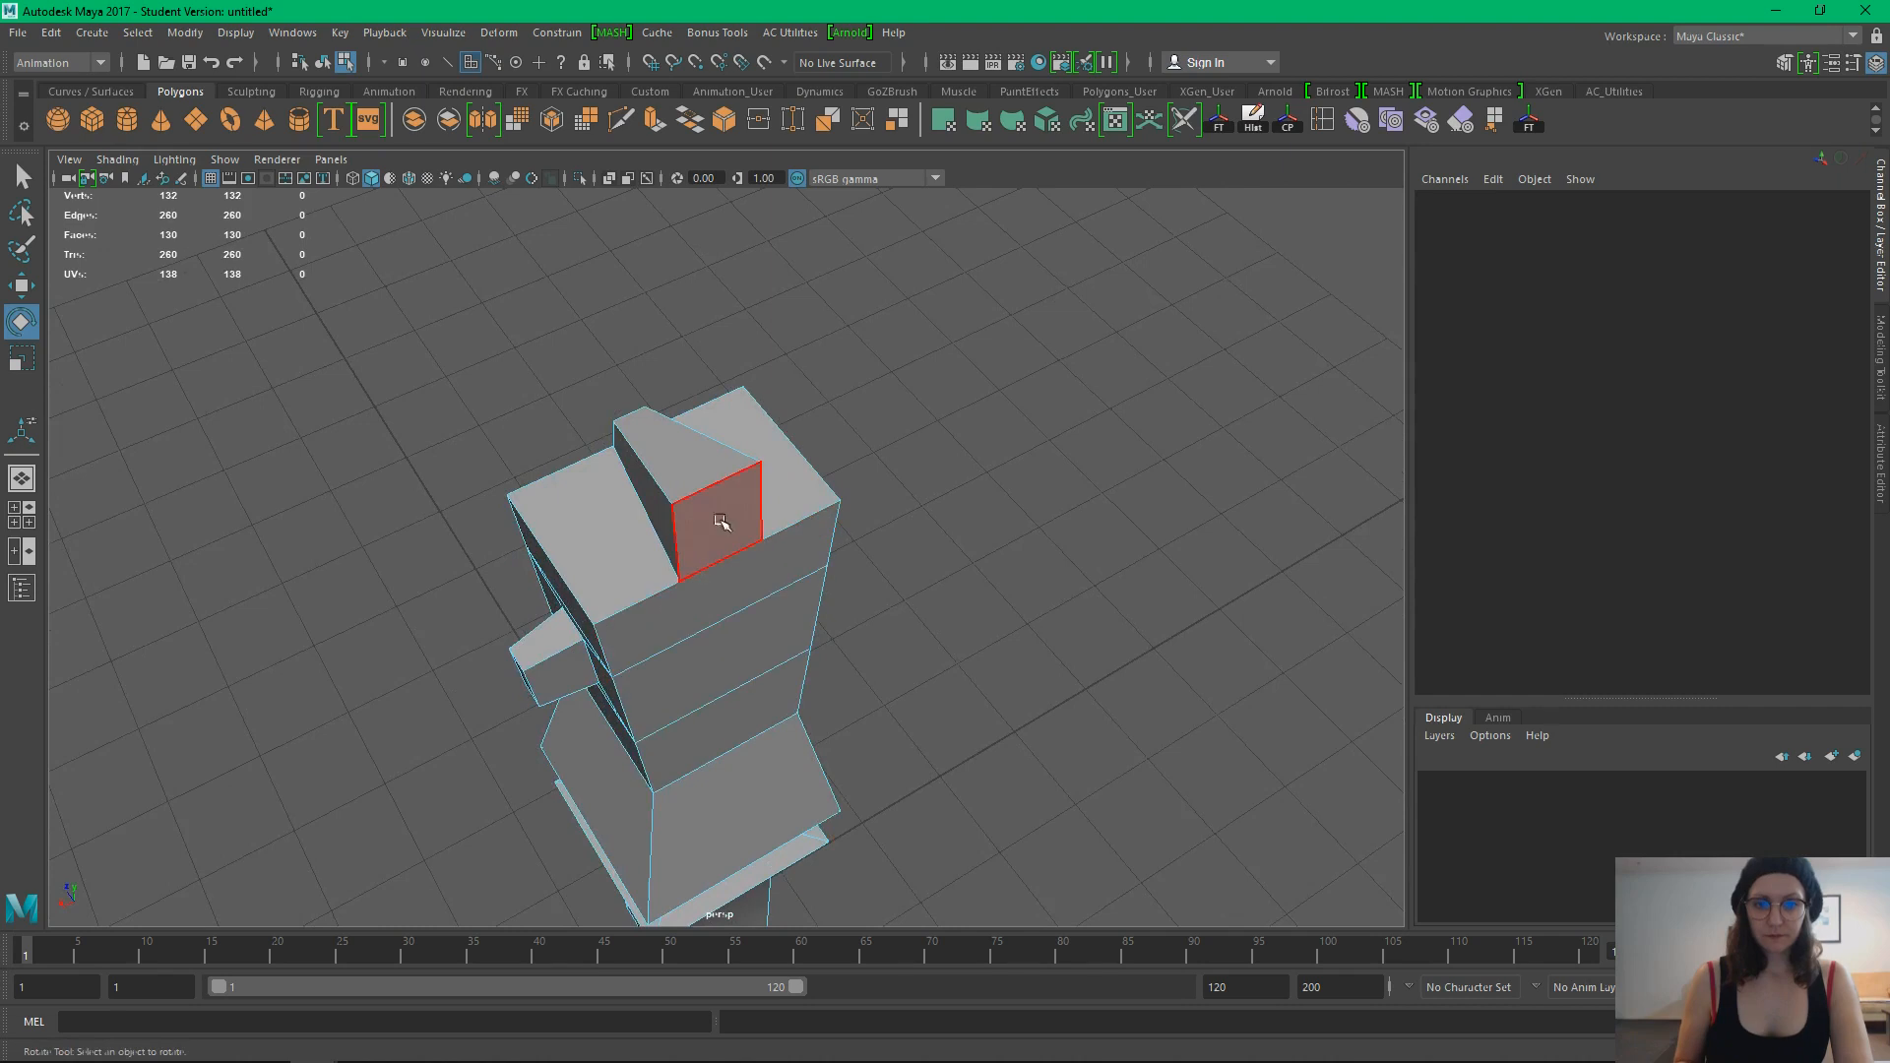
click(721, 522)
key(w)
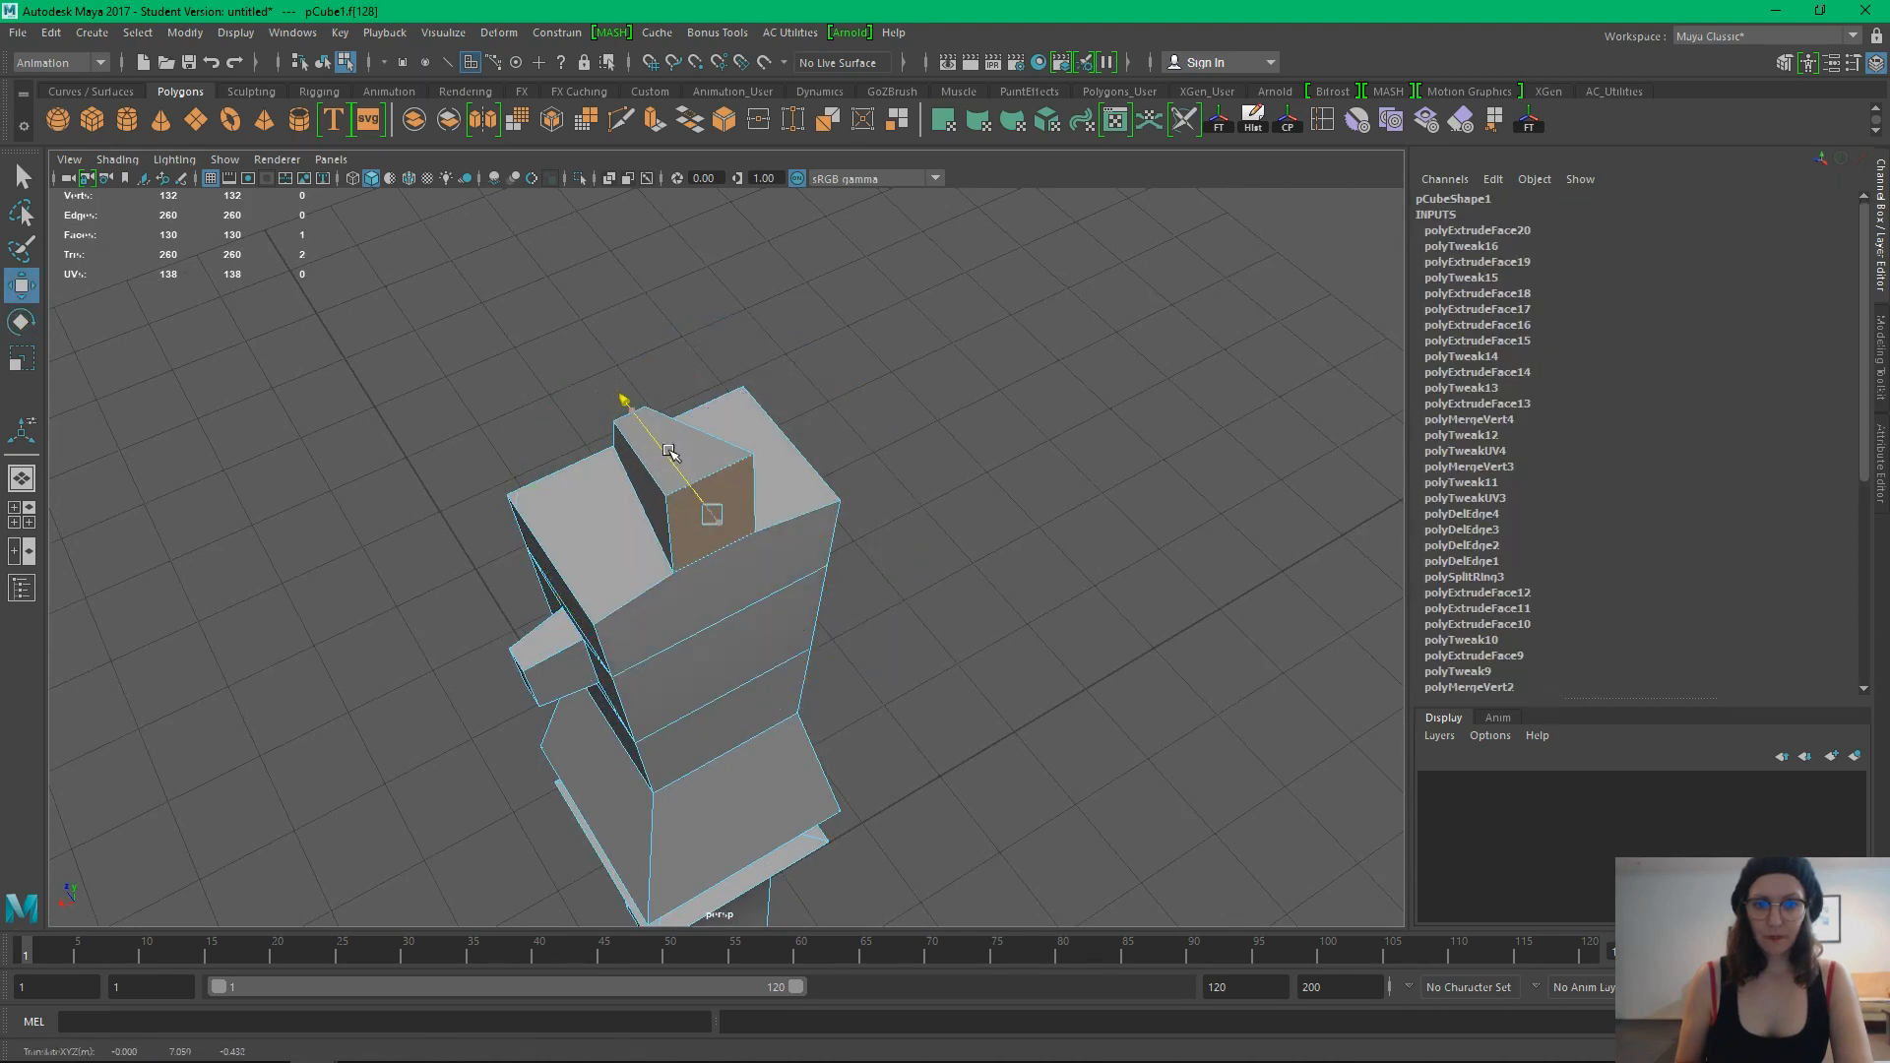
alt+drag(678, 487, 1137, 509)
Preview the figure smoothed, restore the unsmoothed display and inspect the head from several sides
alt+drag(745, 369, 754, 315)
key(3)
key(1)
alt+drag(996, 456, 775, 463)
alt+middle_drag(773, 698, 755, 549)
alt+drag(755, 548, 941, 586)
alt+middle_drag(586, 563, 881, 542)
alt+drag(881, 544, 859, 495)
Examine the complete figure in object mode from the side, the front and above
right_drag(854, 471, 788, 413)
click(891, 546)
alt+drag(789, 413, 817, 472)
click(1050, 469)
alt+middle_drag(990, 432, 919, 359)
alt+drag(919, 359, 726, 400)
right_drag(729, 397, 813, 366)
click(899, 414)
alt+right_drag(898, 413, 804, 435)
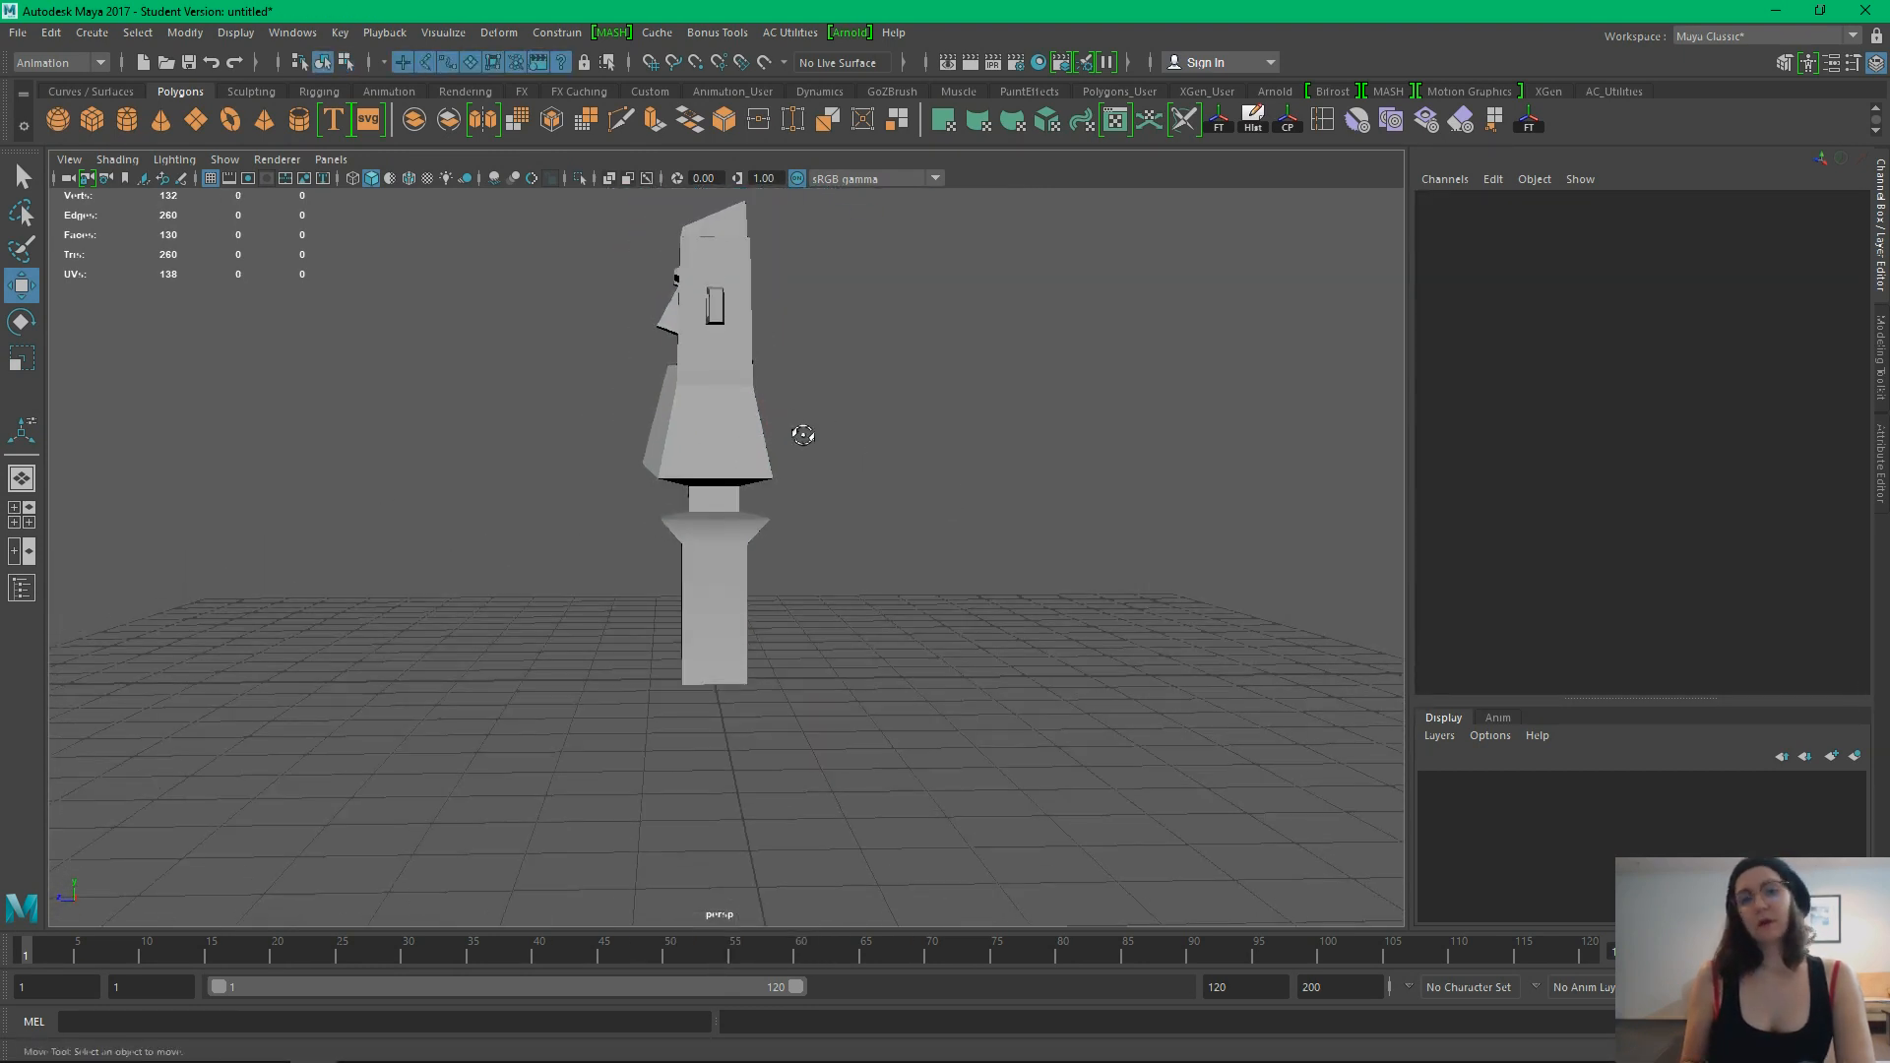
alt+drag(803, 435, 750, 571)
alt+middle_drag(729, 414, 725, 591)
alt+drag(689, 463, 751, 595)
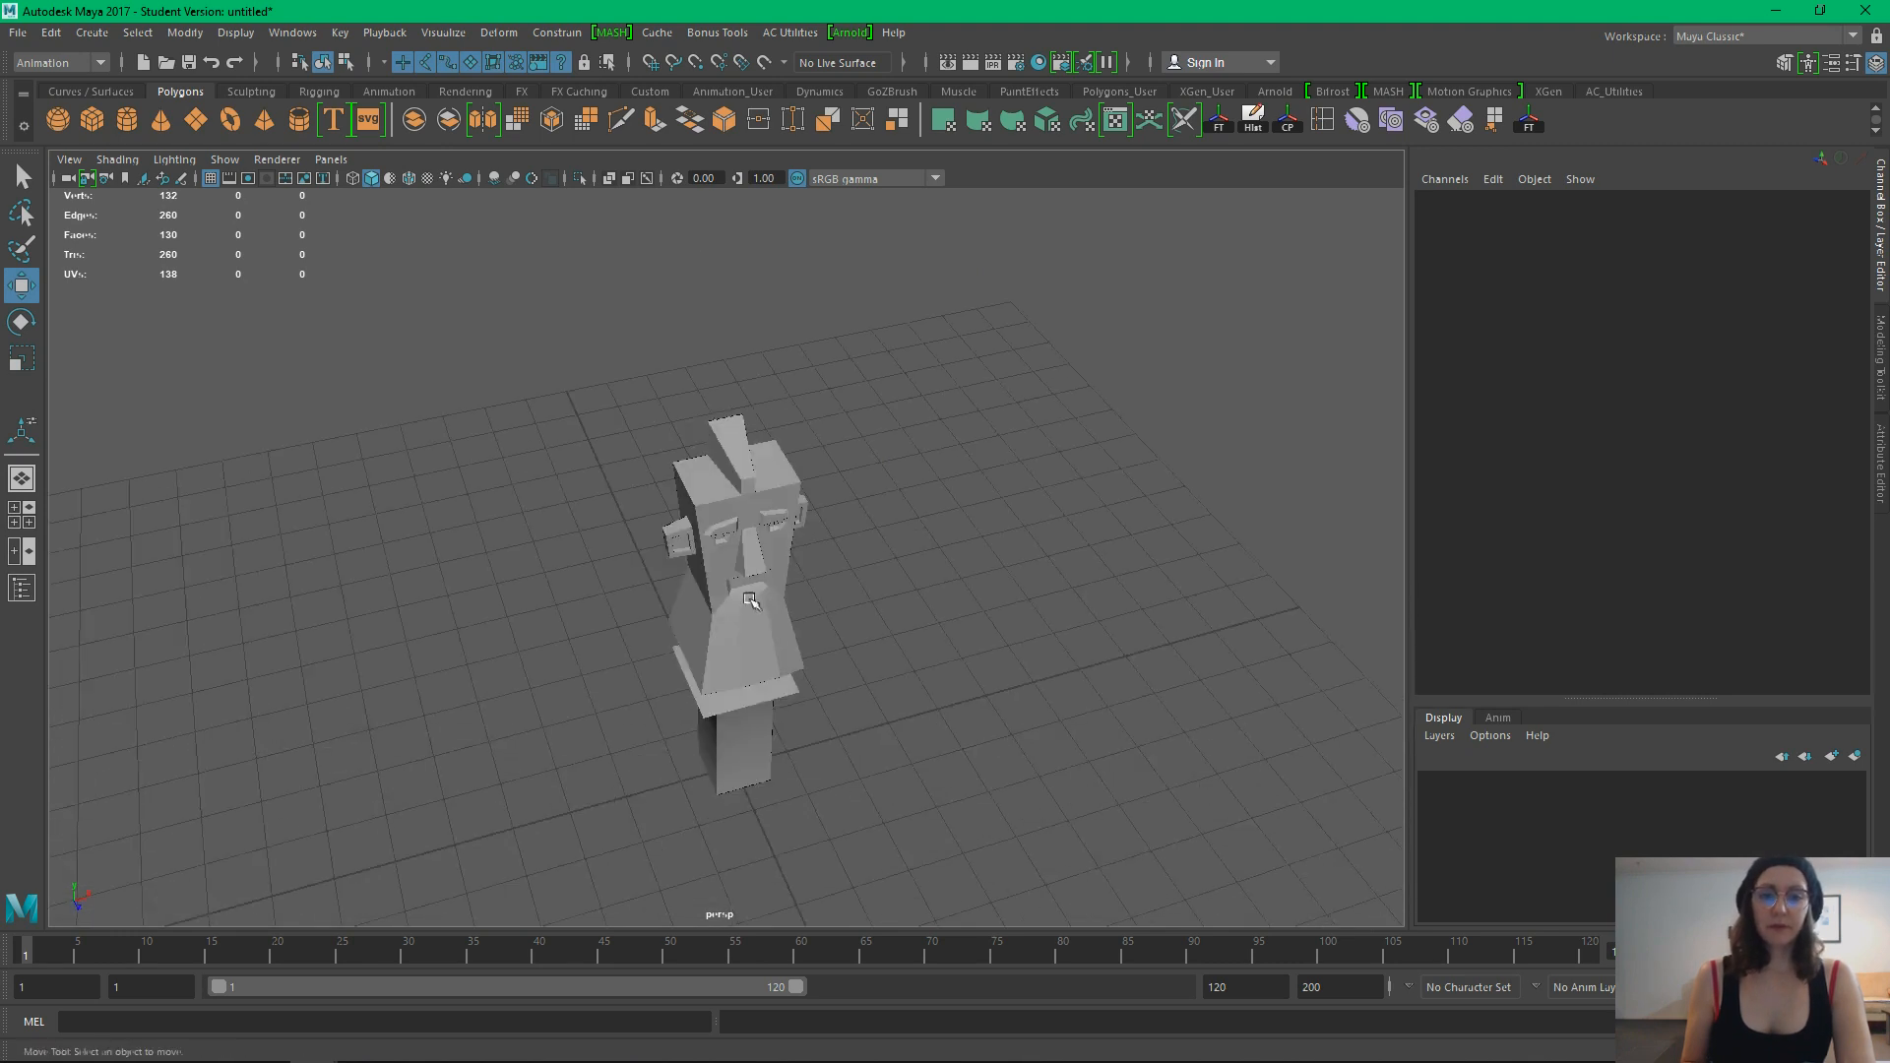
Select all four side faces of the base pillar below the lower collar
click(751, 595)
alt+right_drag(751, 594, 713, 736)
alt+middle_drag(714, 736, 692, 582)
alt+drag(692, 581, 970, 515)
alt+middle_drag(807, 564, 836, 418)
alt+drag(925, 493, 764, 514)
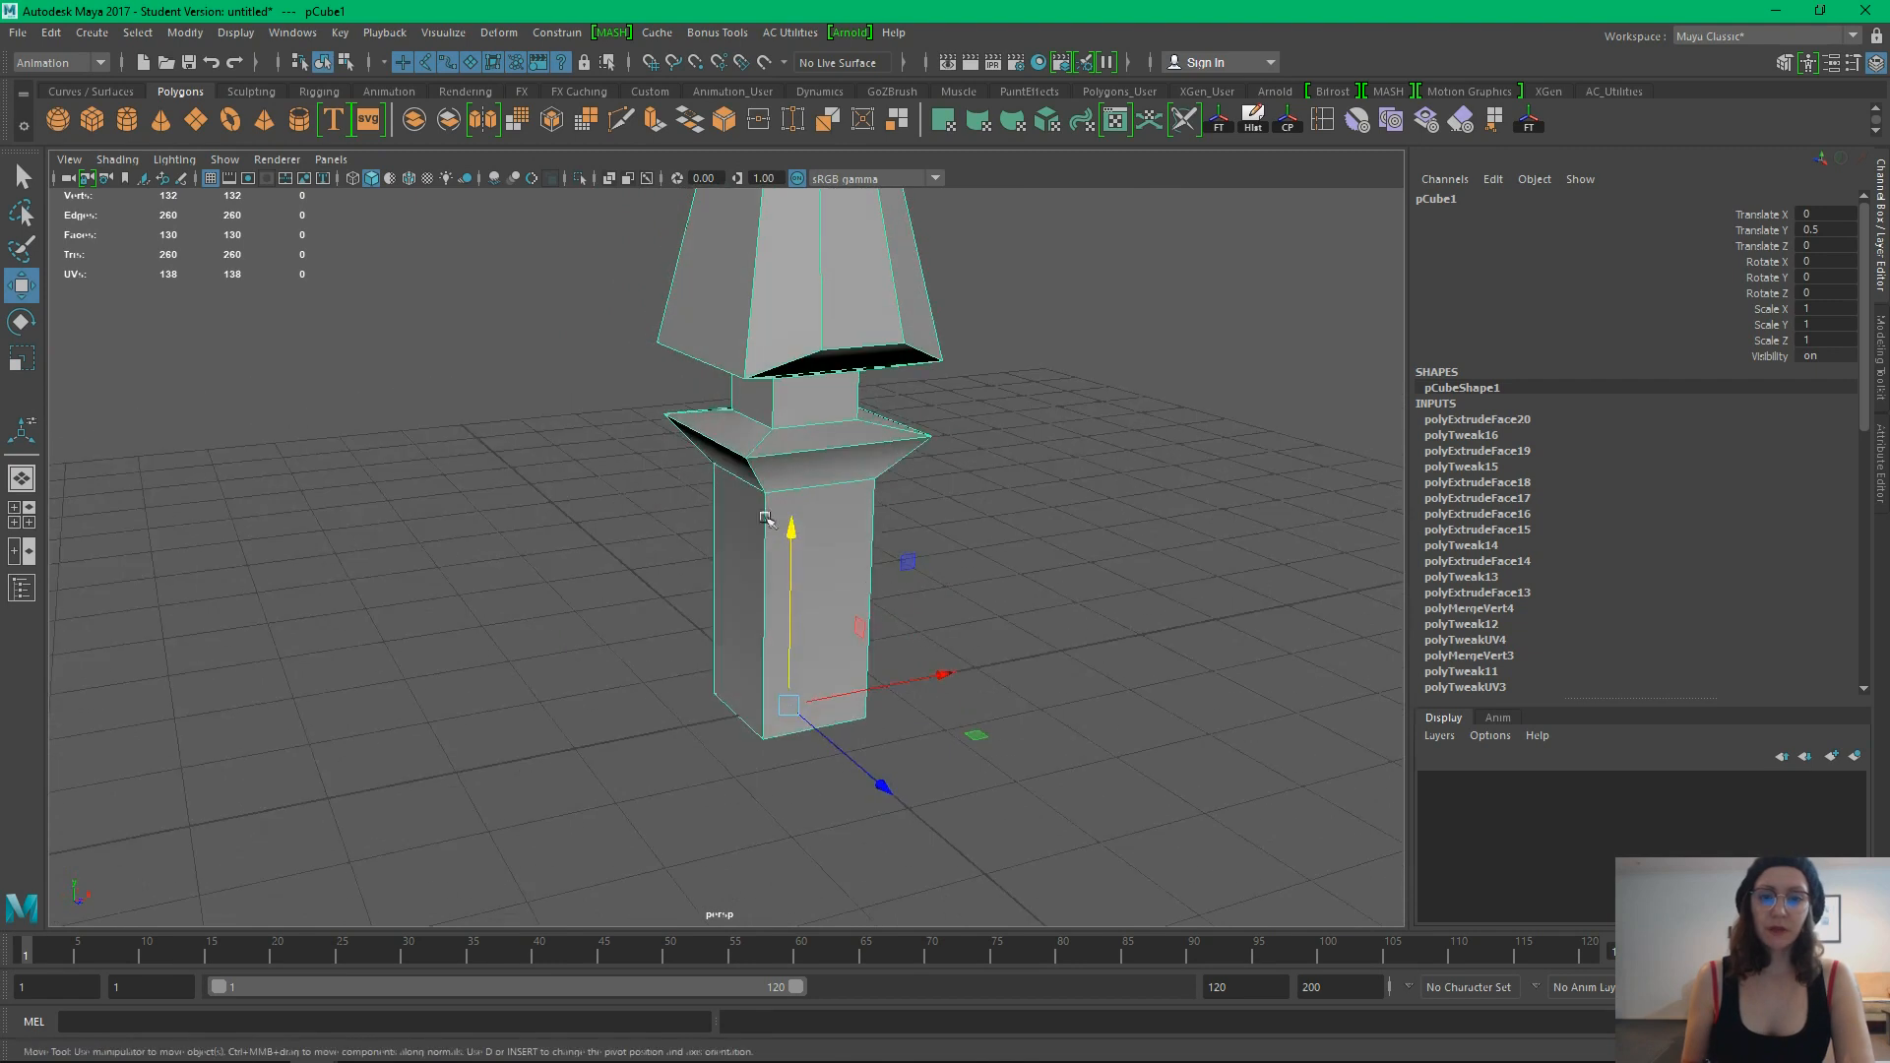
alt+drag(925, 580, 801, 532)
right_drag(786, 476, 785, 530)
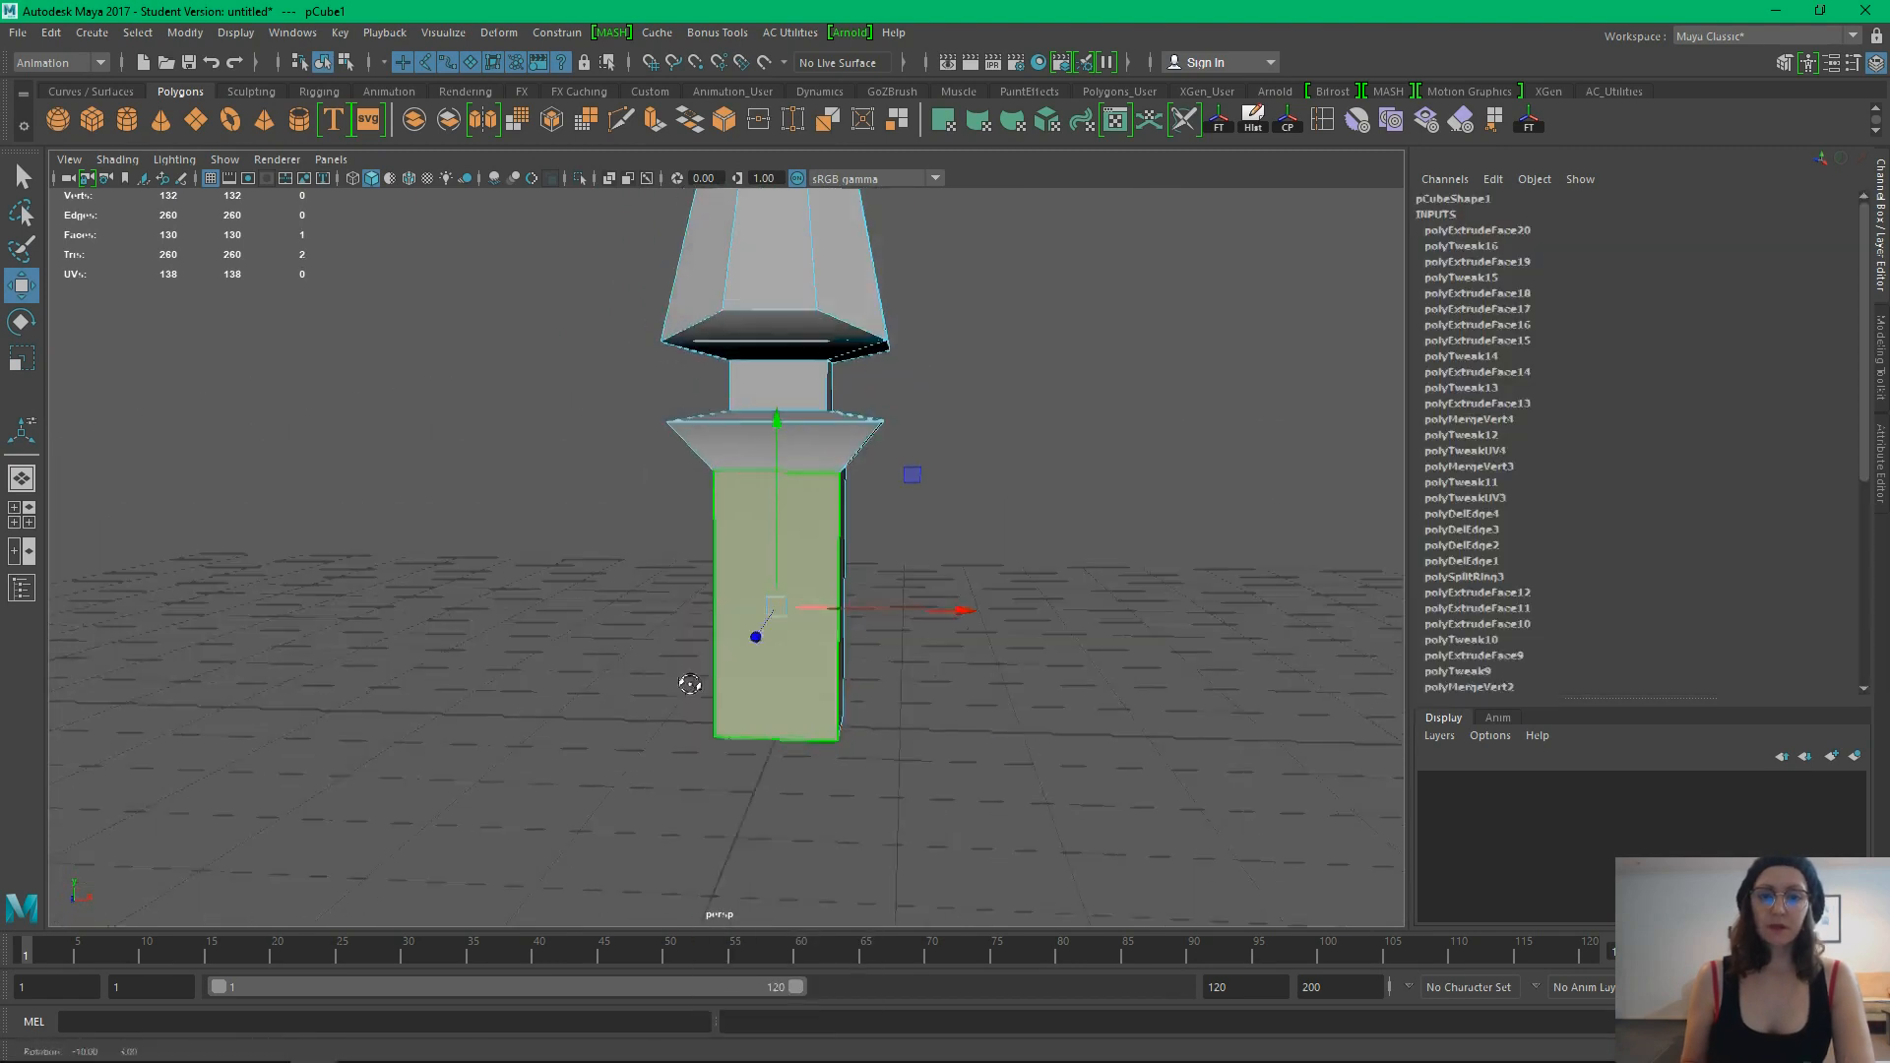
click(758, 591)
alt+drag(1060, 598, 751, 588)
shift+click(773, 684)
alt+drag(964, 666, 713, 653)
shift+click(713, 653)
alt+drag(532, 727, 784, 654)
Extrude the four pillar faces separately with Keep Faces Together off, an offset of 30.3 and local X scale 0.974
key(ctrl+e)
alt+drag(561, 738, 881, 641)
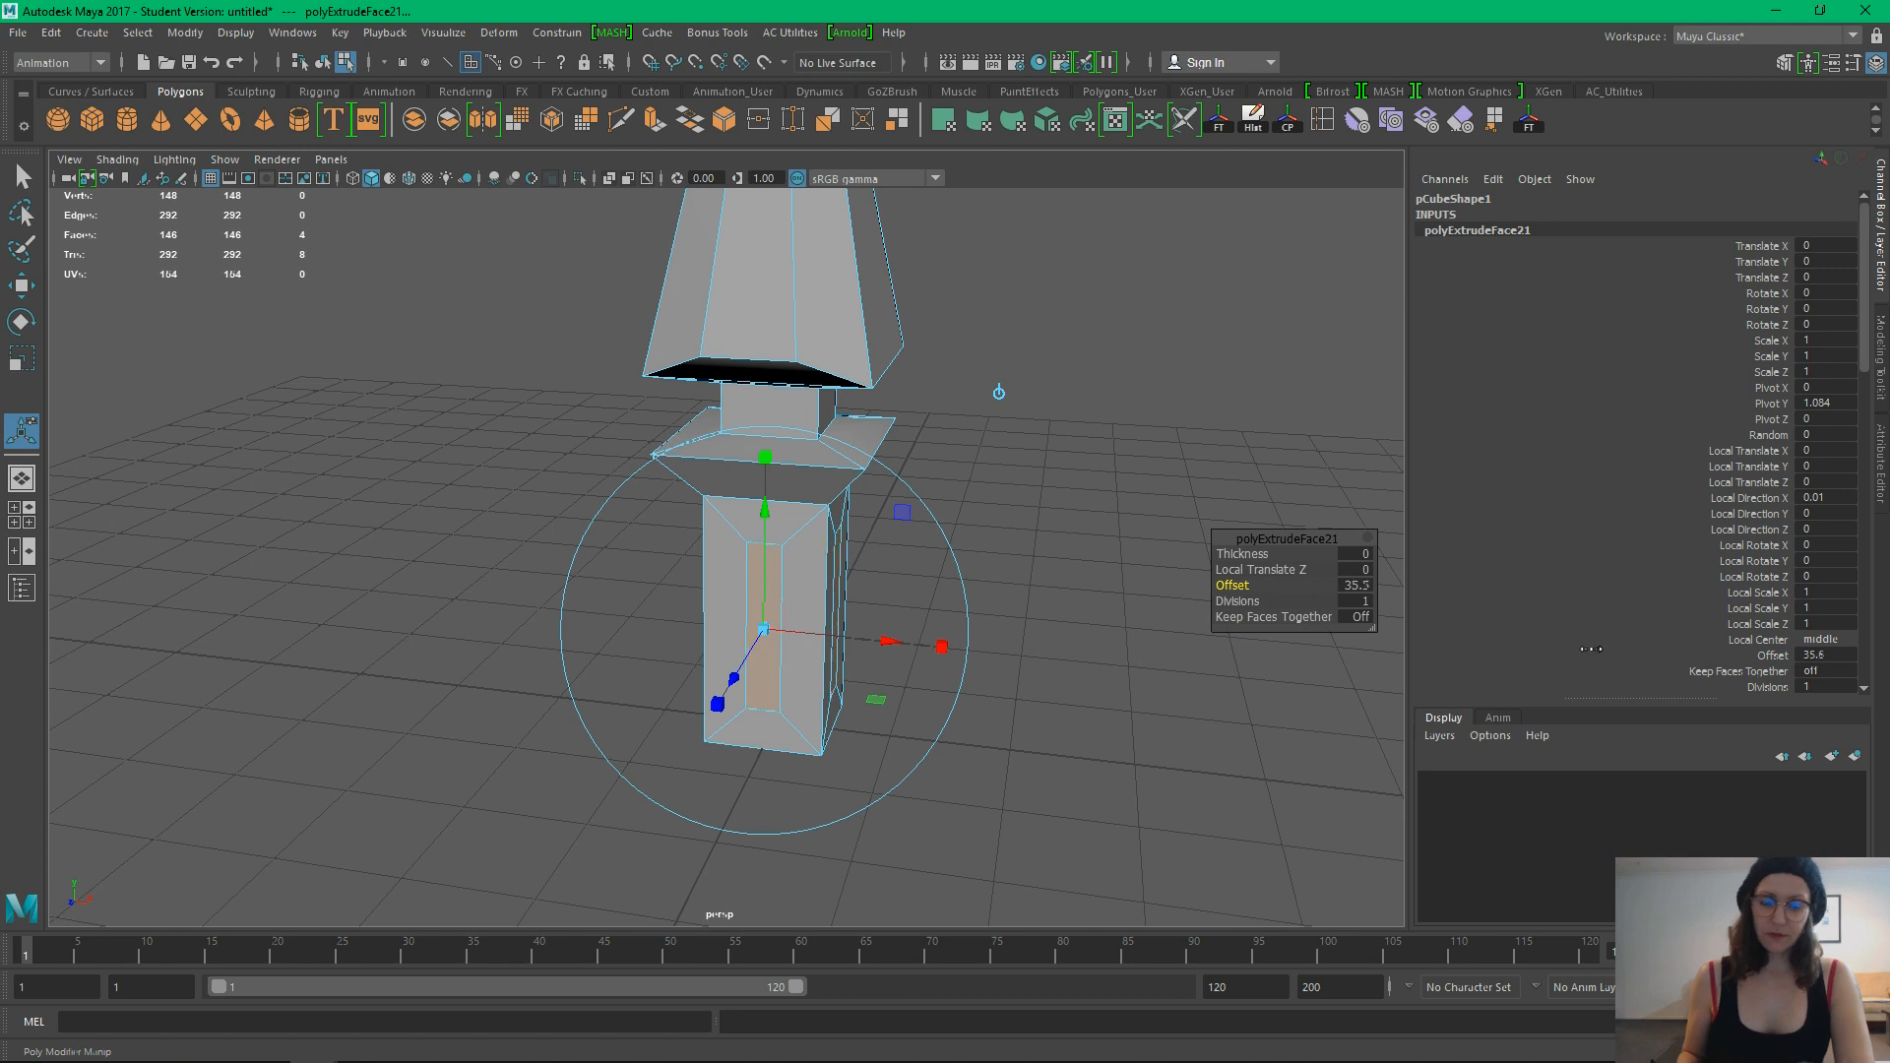
drag(948, 645, 939, 648)
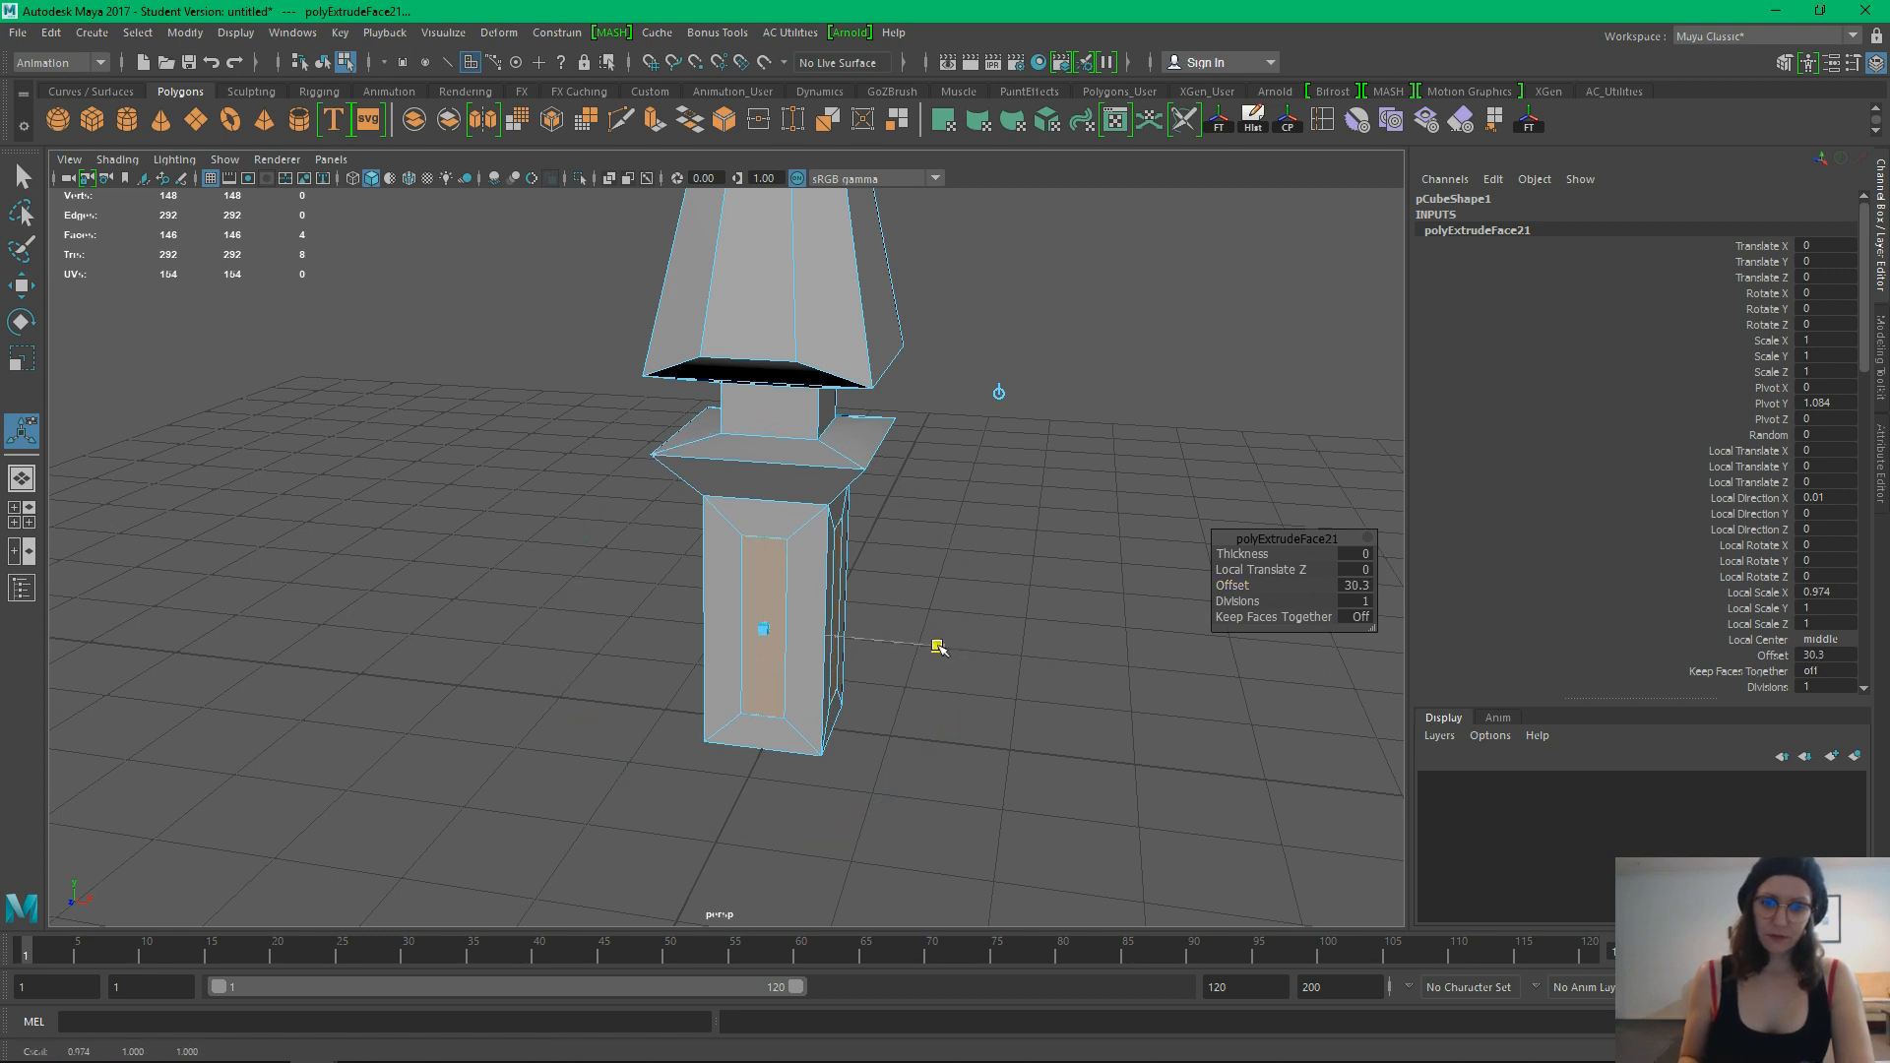
Extrude the four inset pillar faces inward by -0.117 with an offset of 12.6 and local X scale 1.18
alt+drag(990, 726, 1114, 755)
key(ctrl+e)
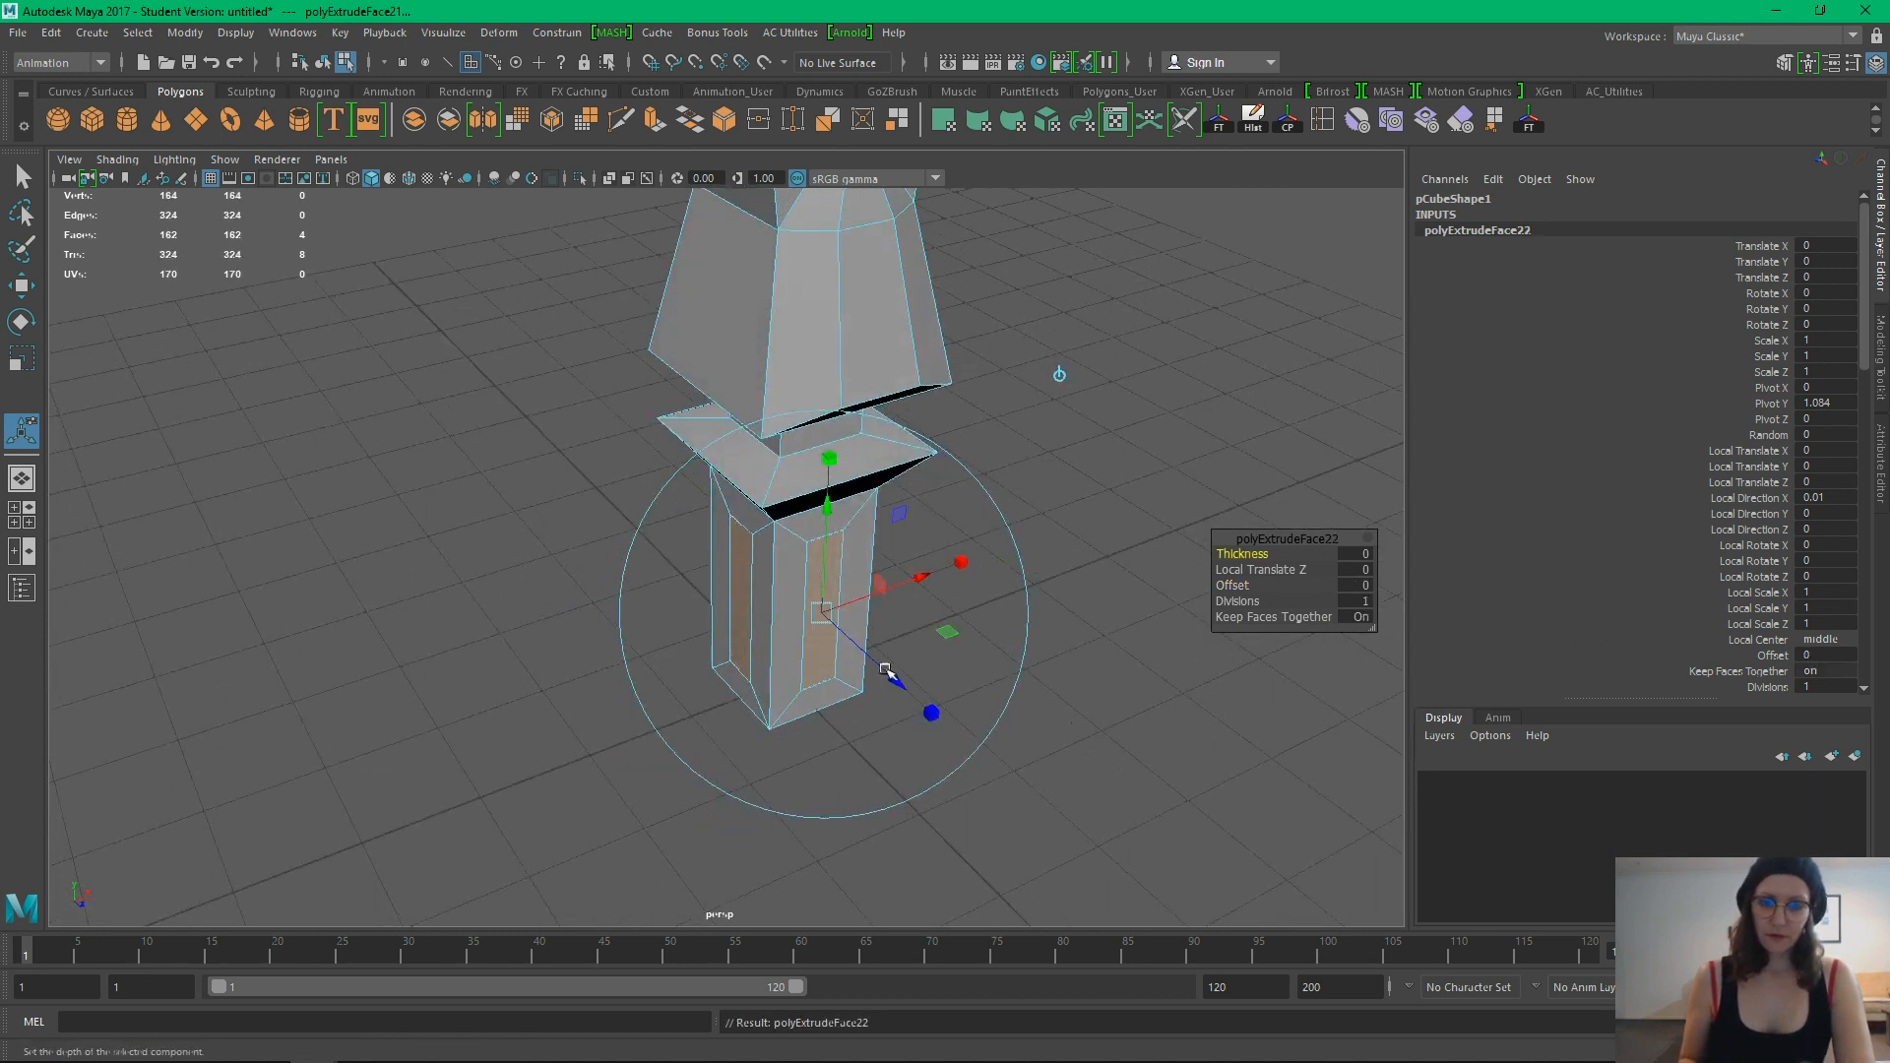
drag(896, 676, 888, 668)
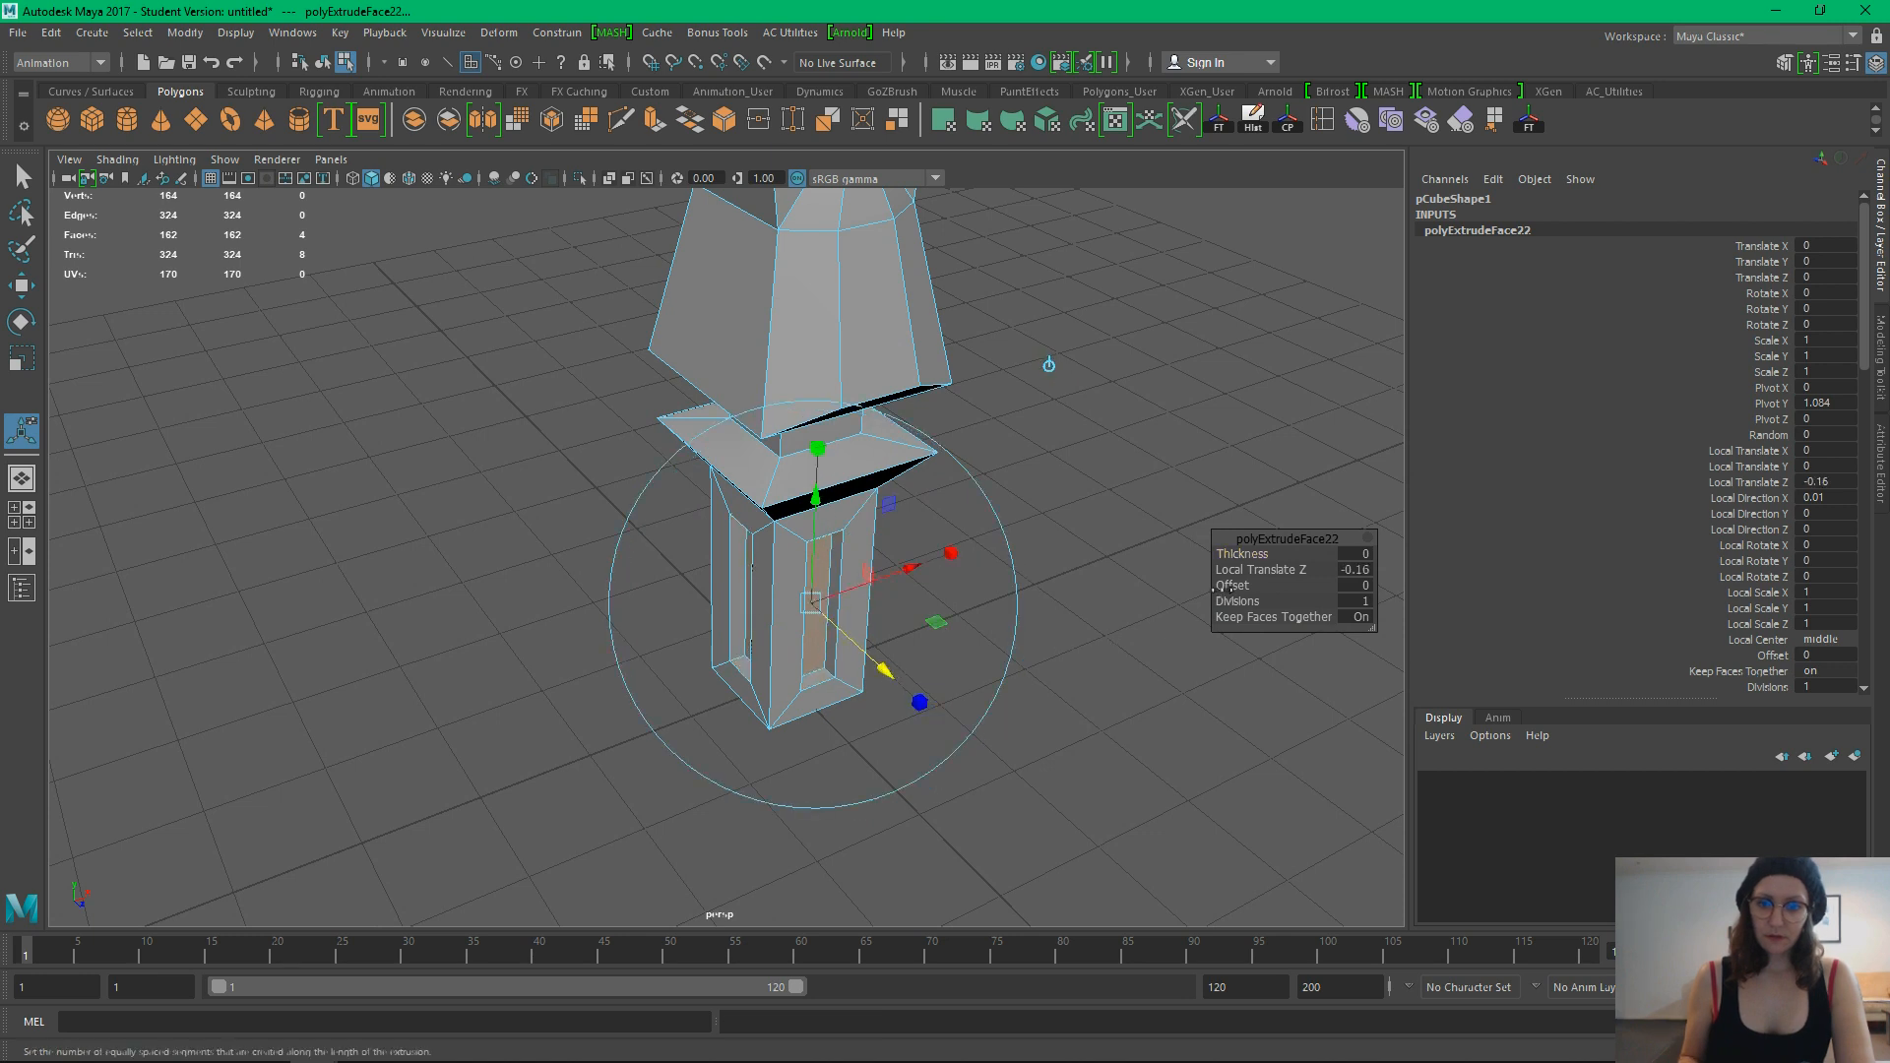
alt+drag(1358, 585, 766, 713)
drag(950, 658, 989, 652)
alt+drag(988, 669, 981, 633)
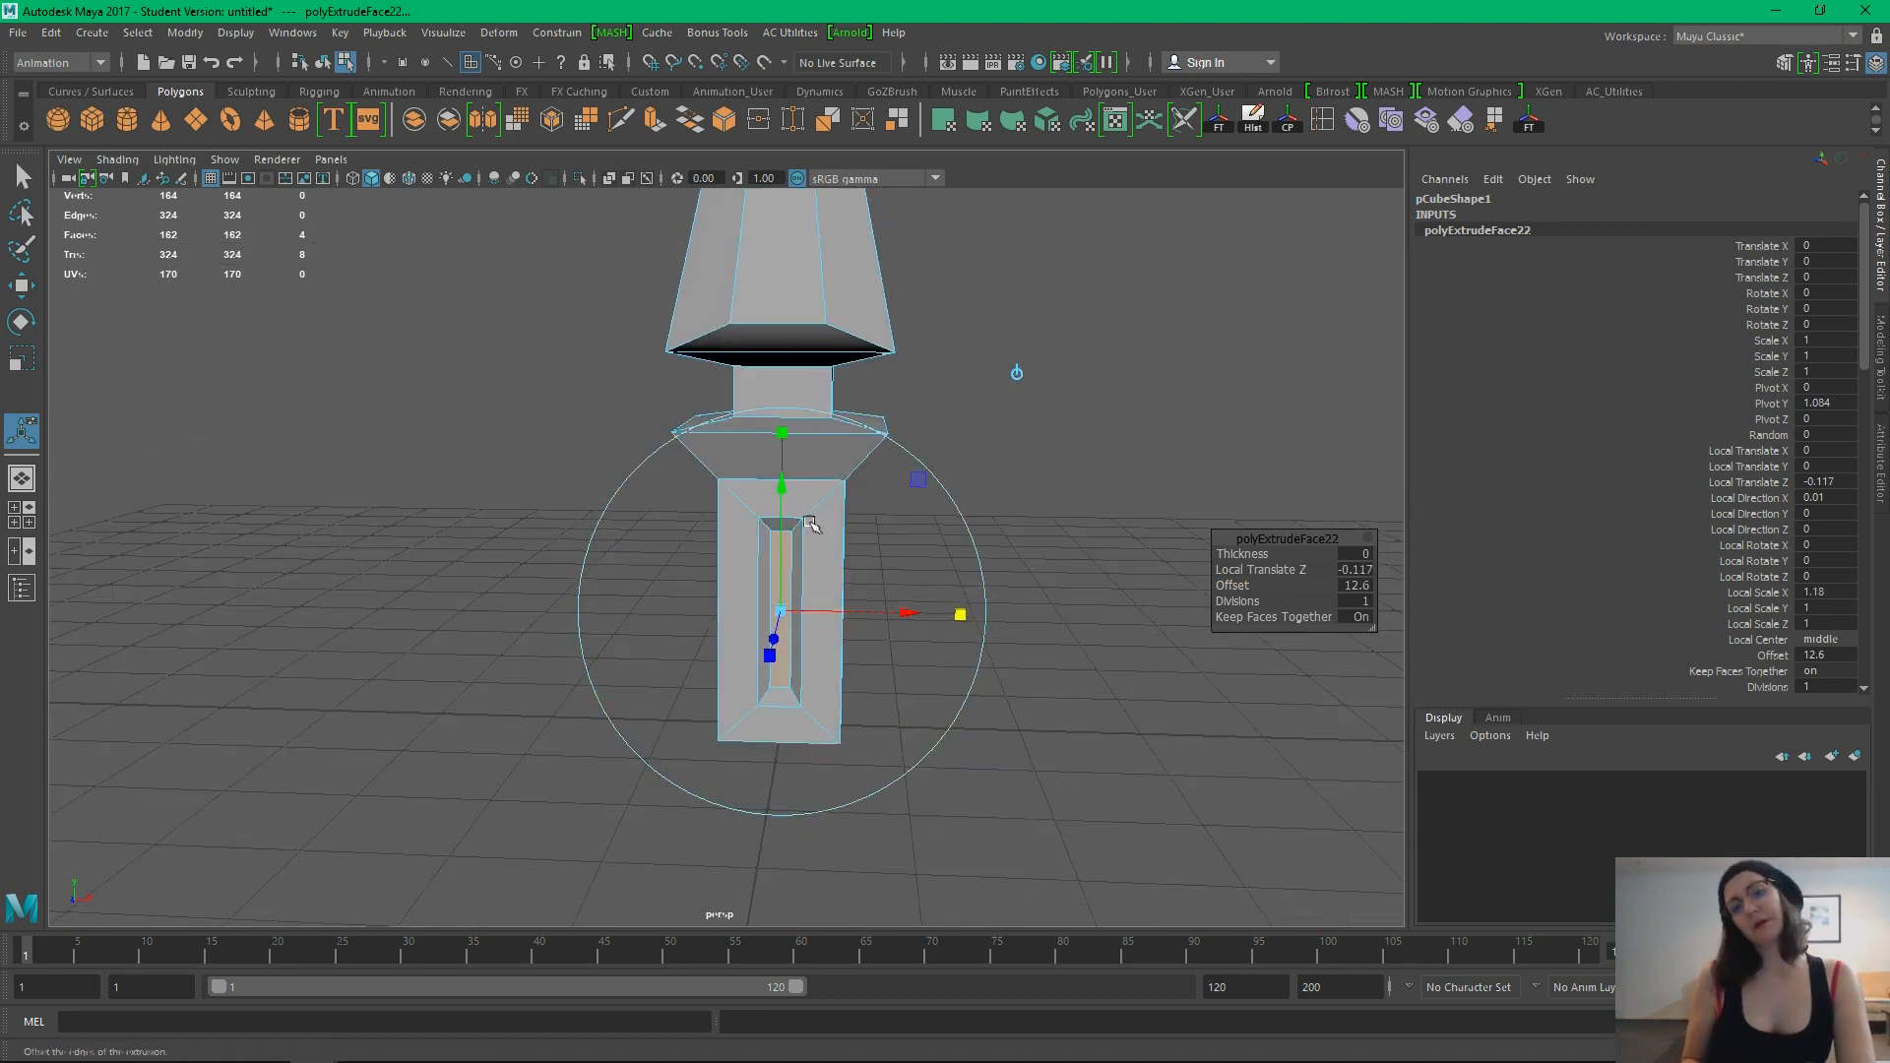
Bevel the outer edge loop of the lower collar with a fraction of 0.5 and one segment
click(1033, 759)
alt+drag(1034, 759, 733, 417)
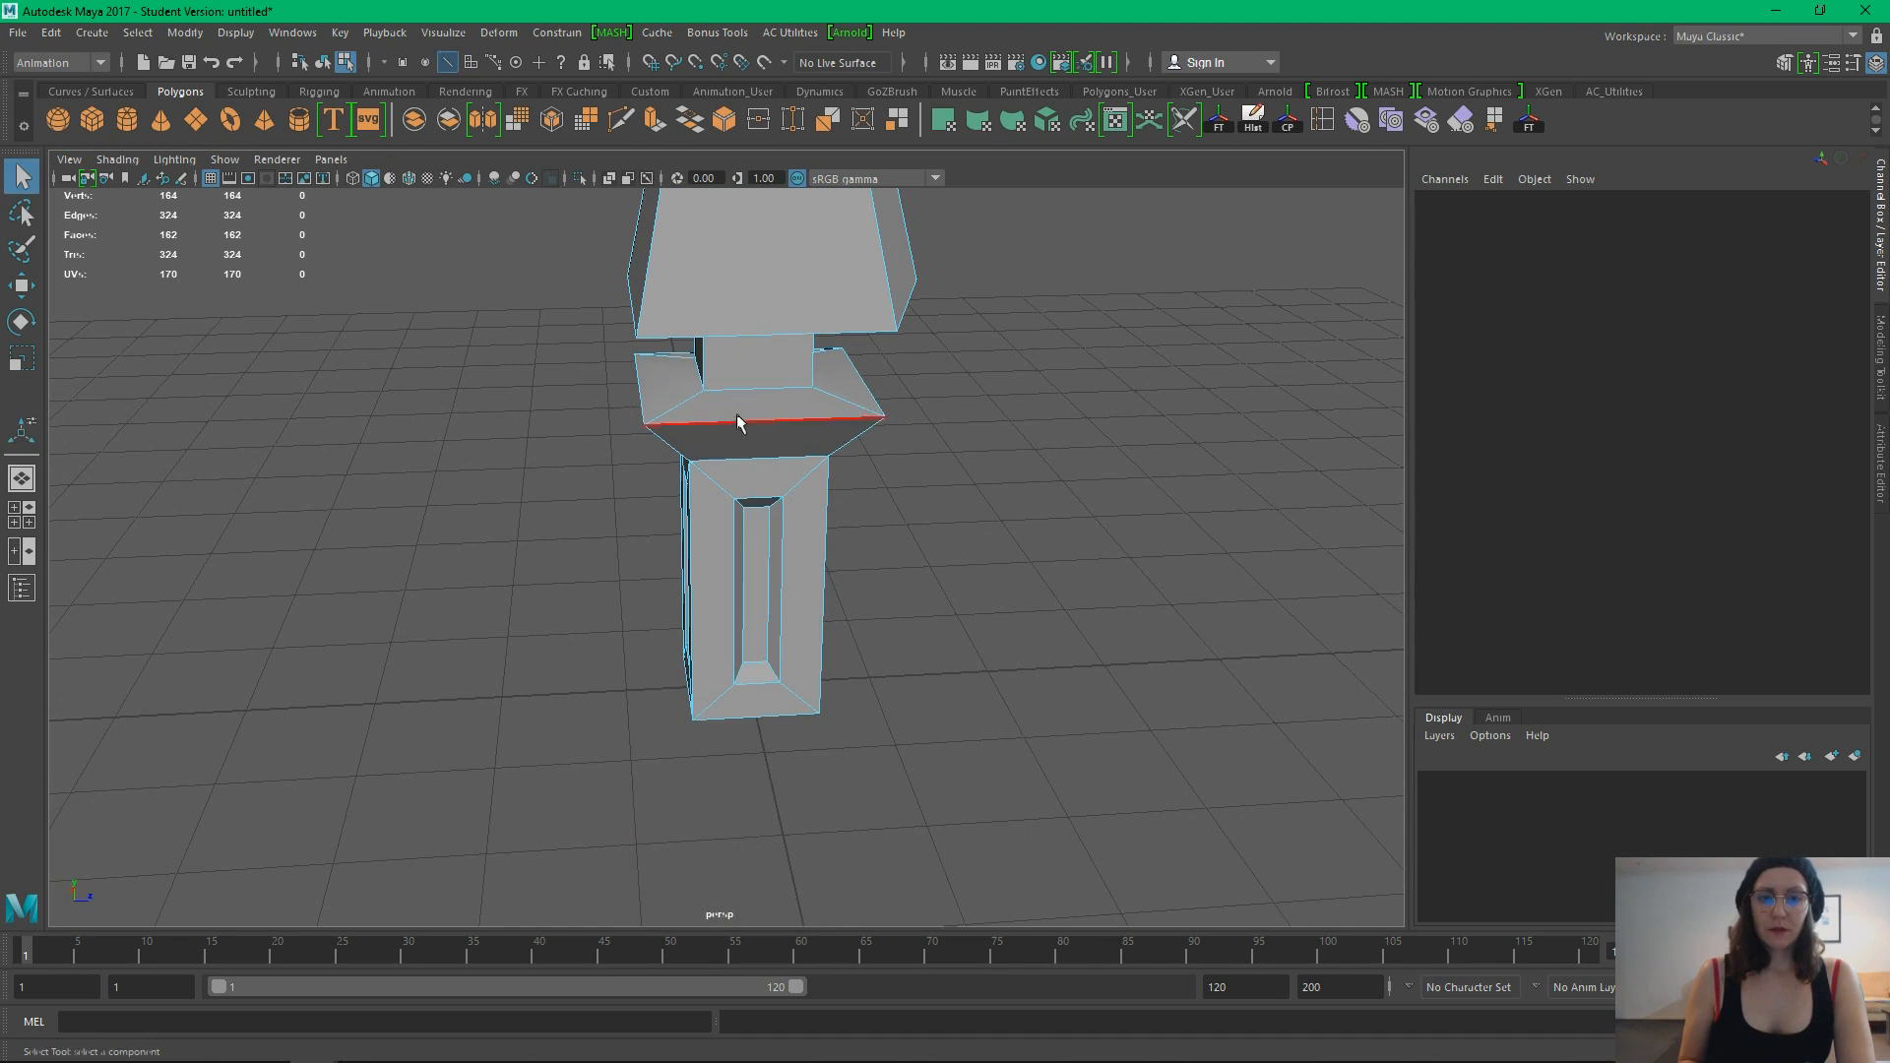
double_click(739, 422)
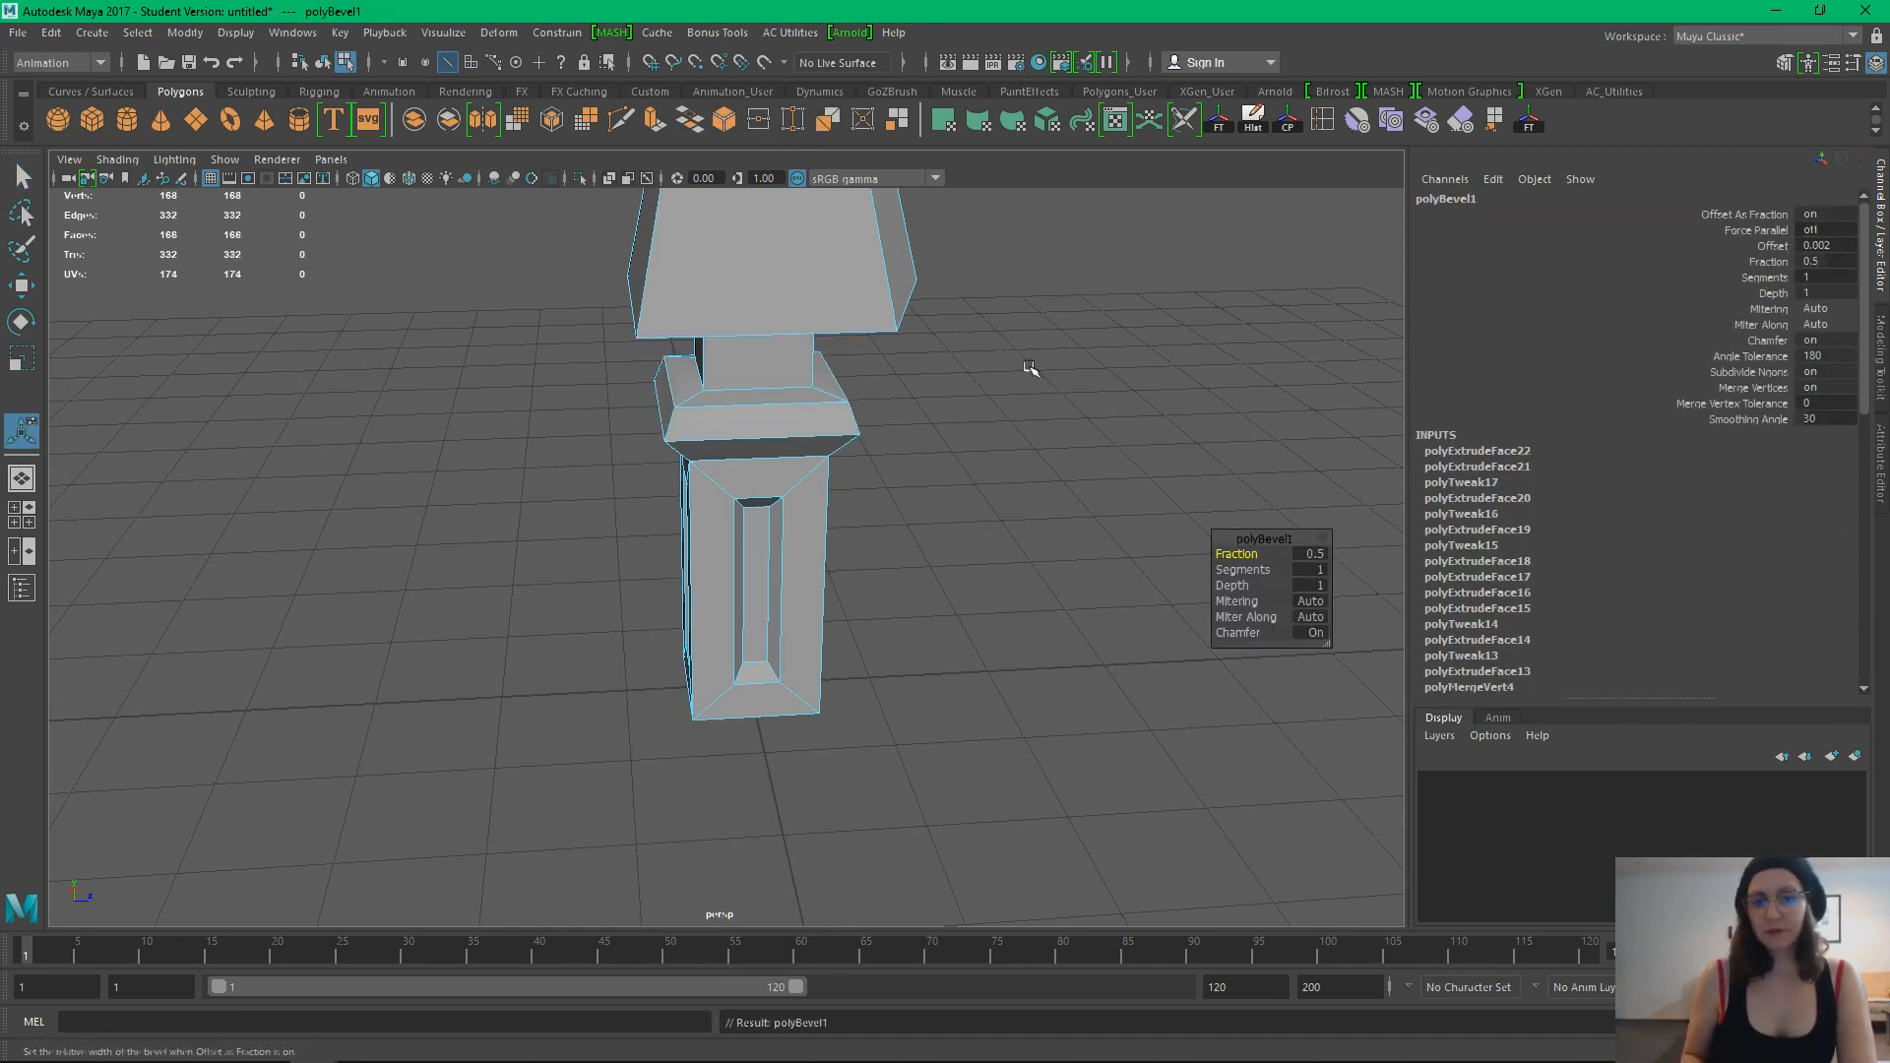
alt+drag(1049, 419, 1038, 371)
alt+right_drag(1037, 371, 877, 287)
alt+middle_drag(1023, 280, 1004, 506)
alt+drag(1004, 506, 863, 489)
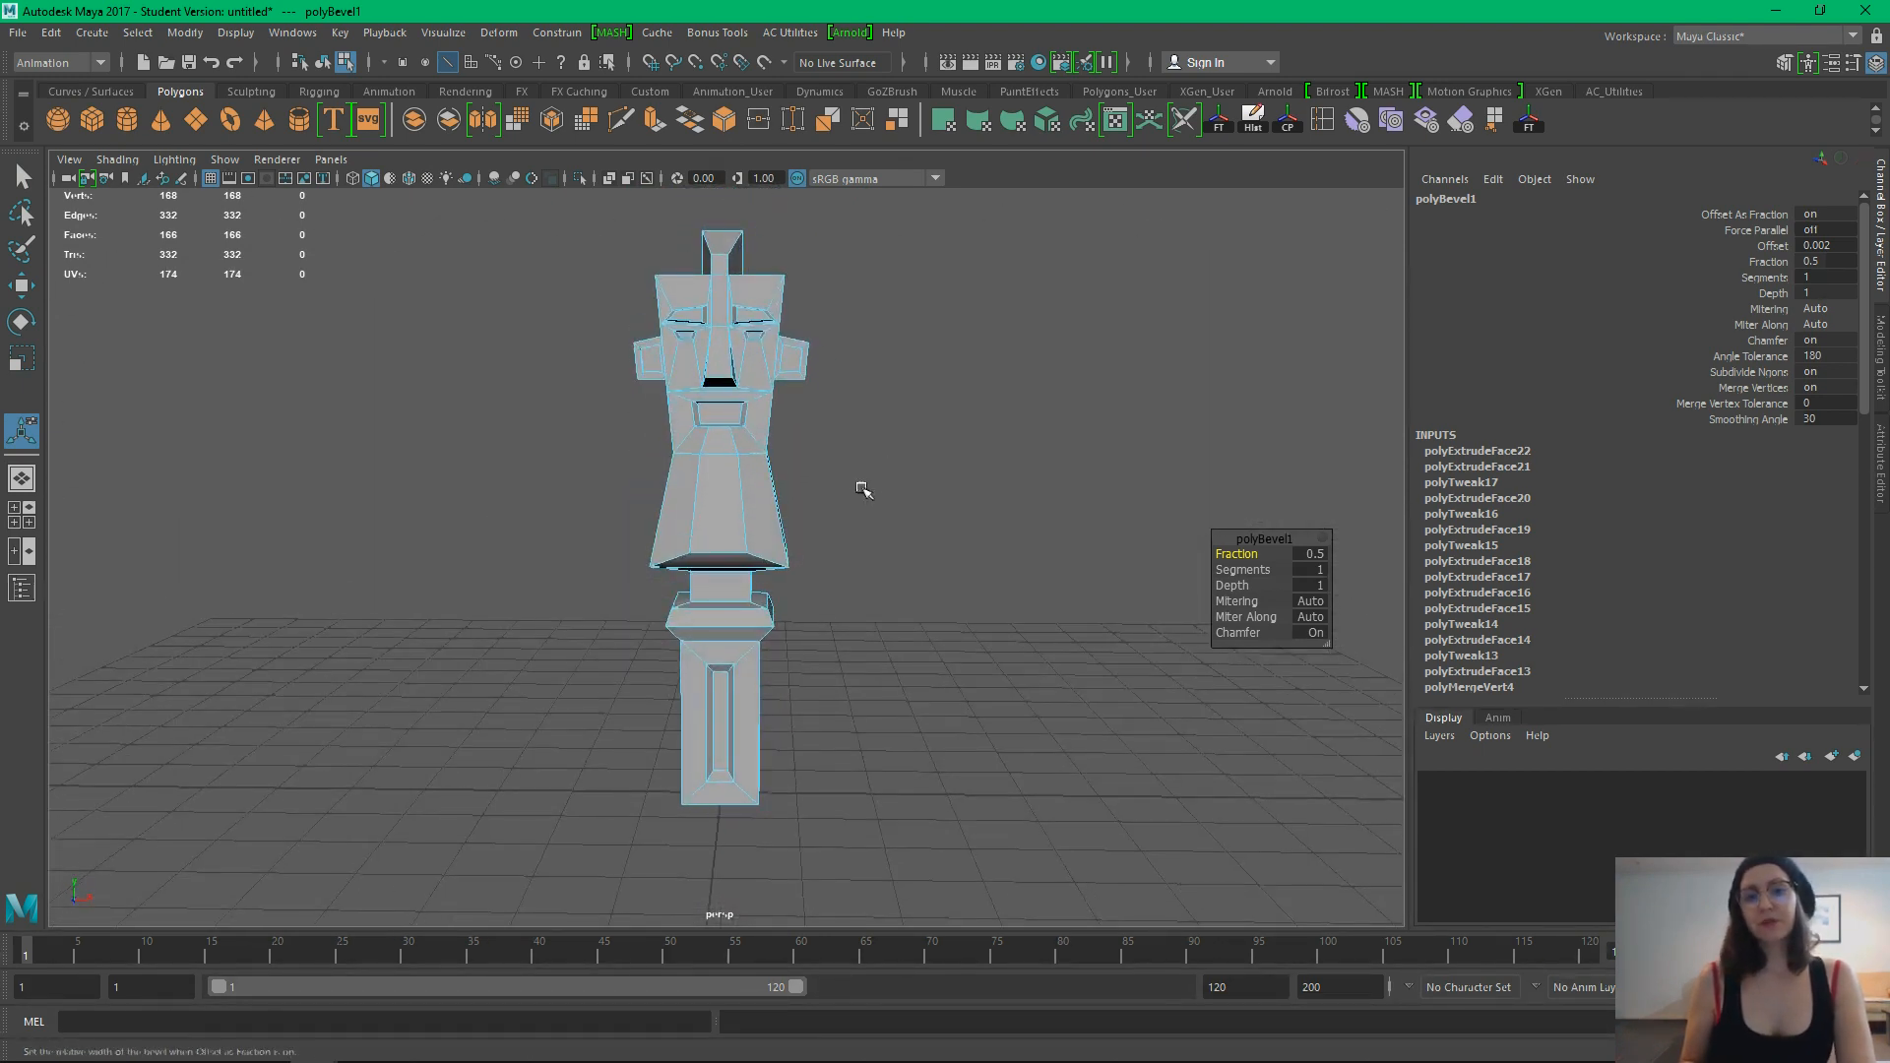
alt+drag(754, 516, 793, 531)
Try to widen the base pillar and lower collar by scaling their vertices
right_drag(738, 536, 657, 505)
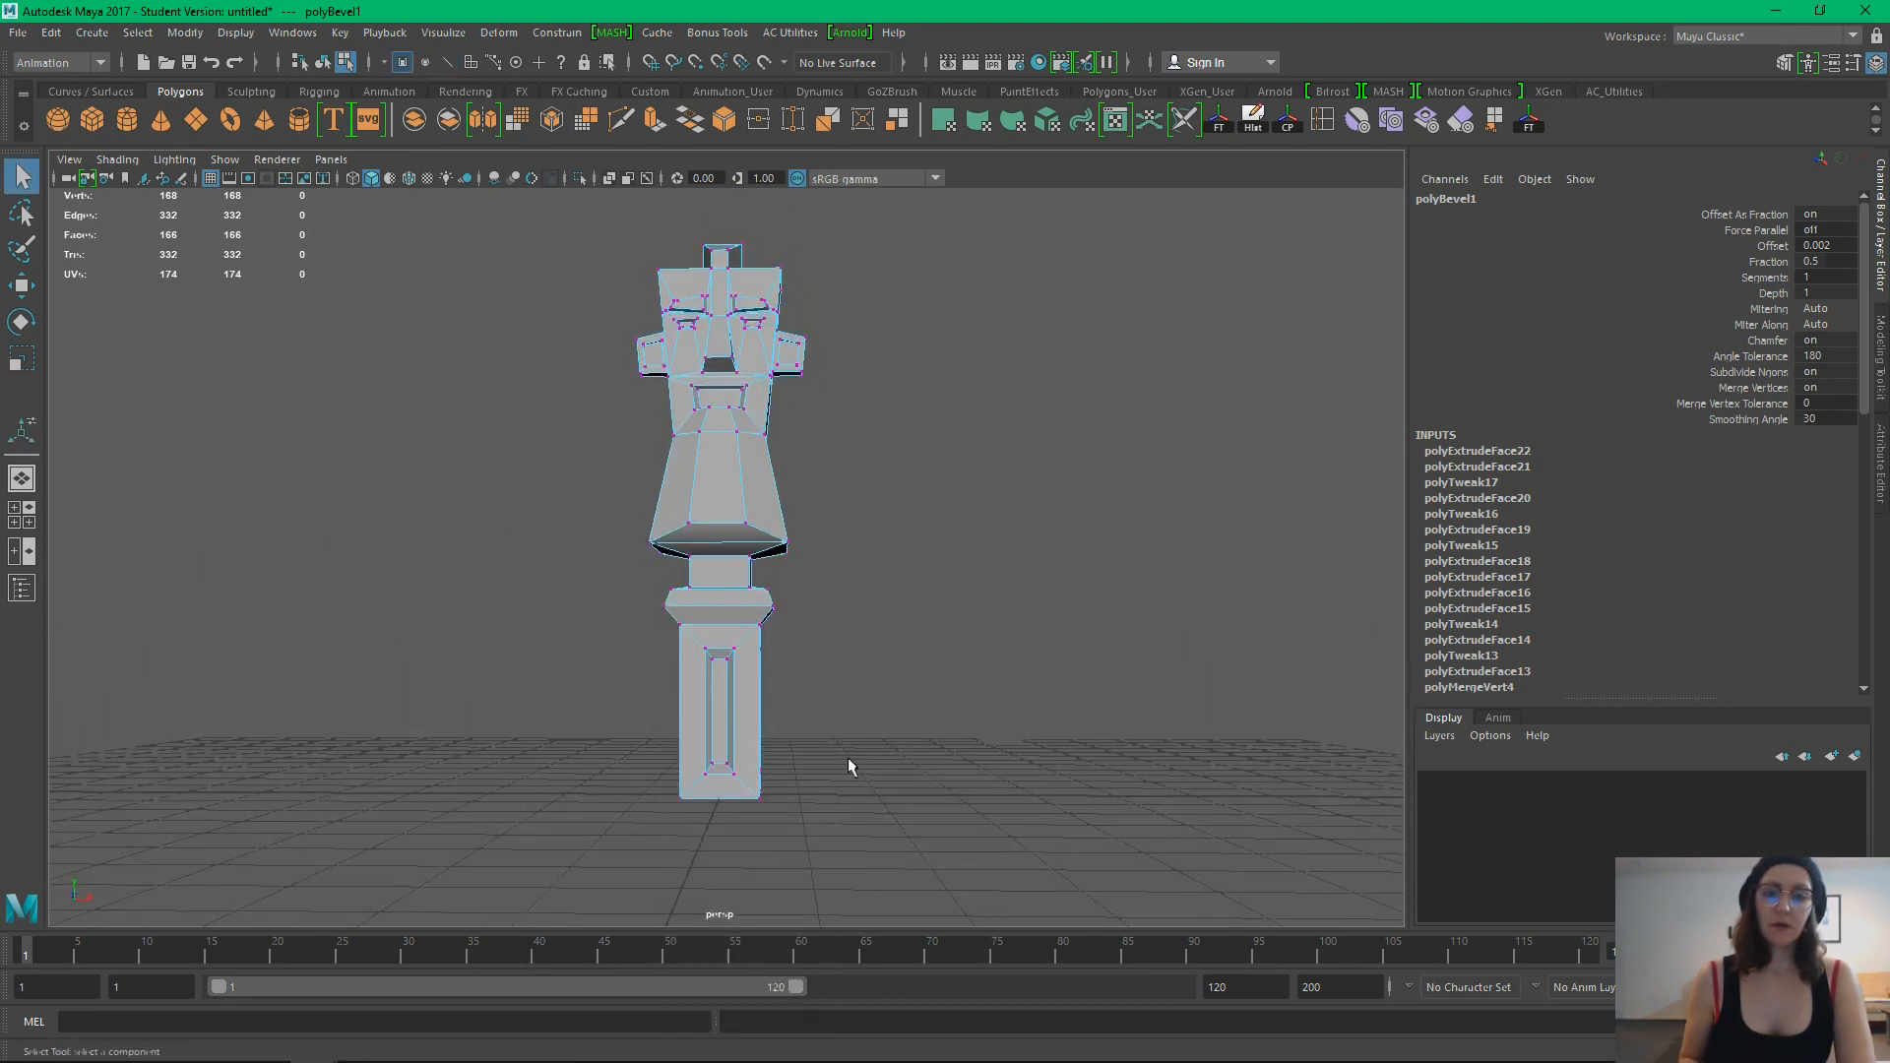
drag(596, 634, 565, 564)
key(r)
drag(899, 691, 1135, 679)
alt+drag(1061, 586, 1024, 602)
drag(899, 699, 975, 705)
alt+drag(979, 694, 1033, 666)
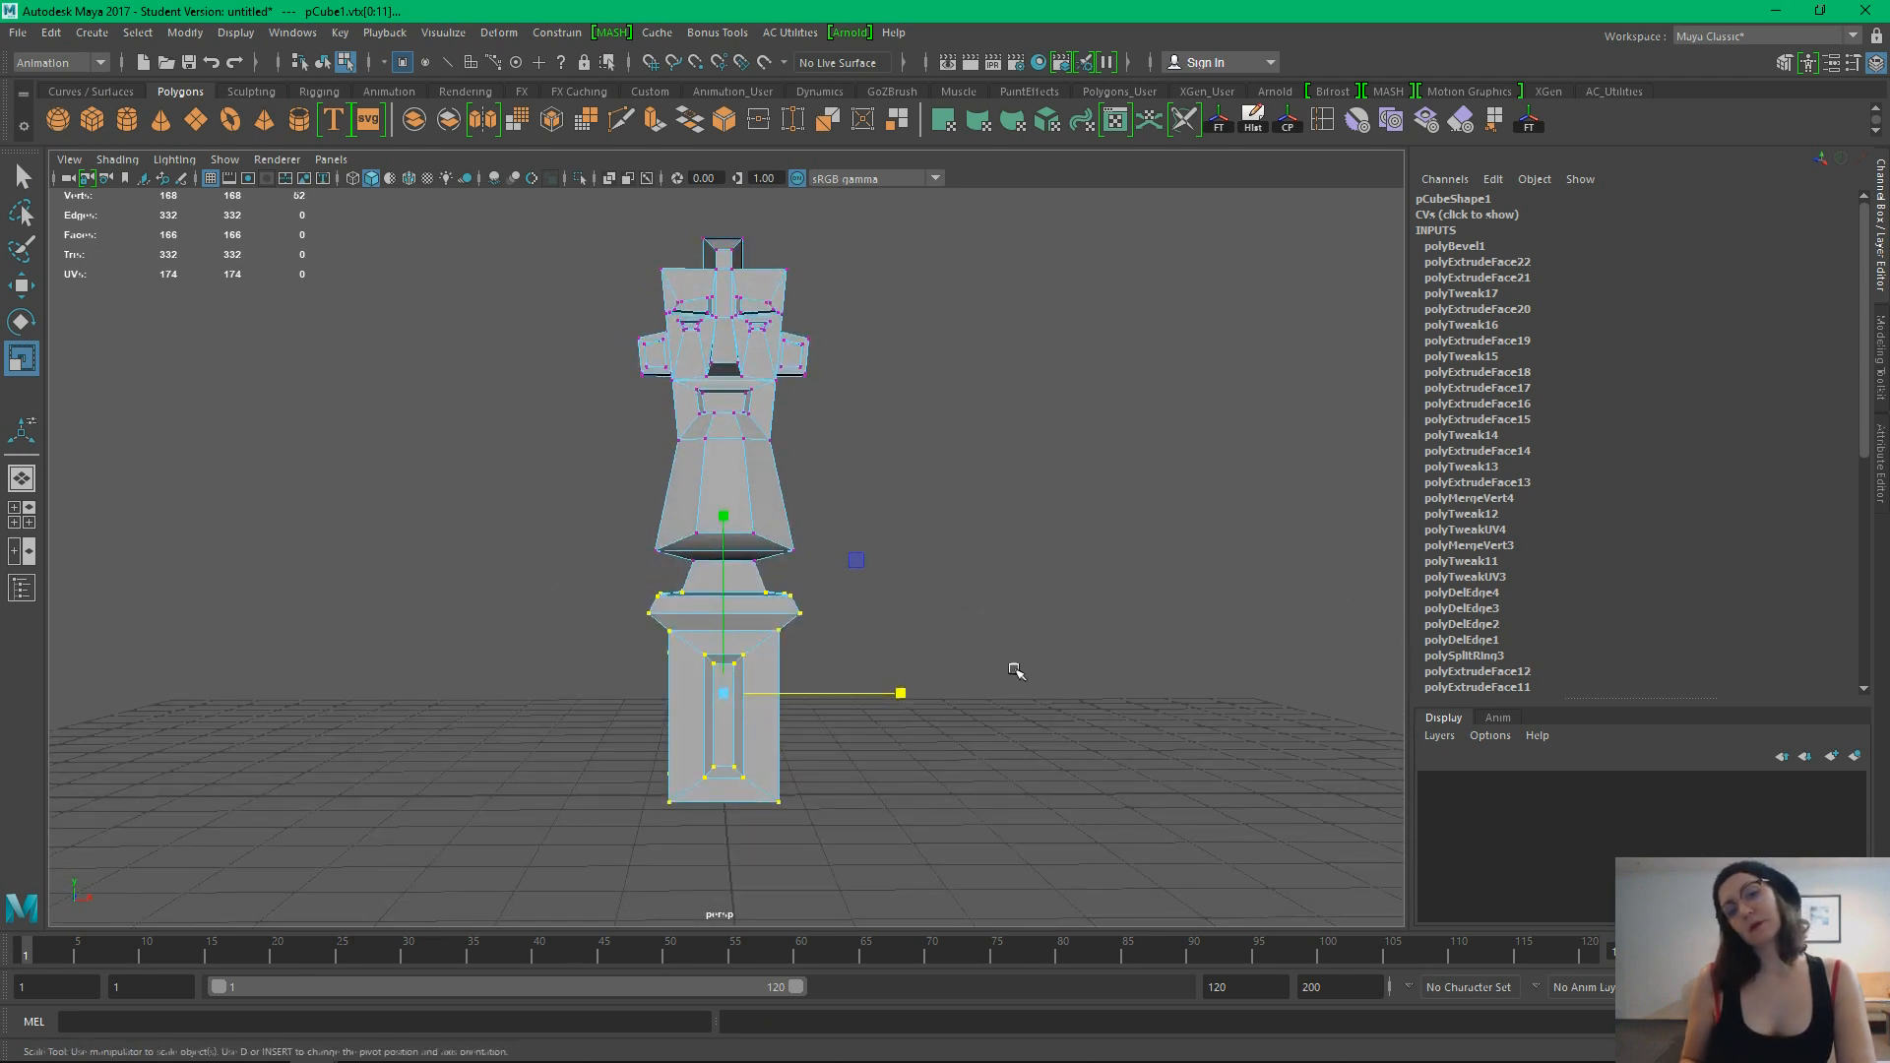
click(1006, 691)
key(ctrl+z)
key(ctrl+z)
mouse_move(881, 650)
alt+mouse_down()
mouse_move(1063, 646)
mouse_move(908, 585)
mouse_move(886, 632)
mouse_move(897, 612)
mouse_move(881, 617)
alt+mouse_up()
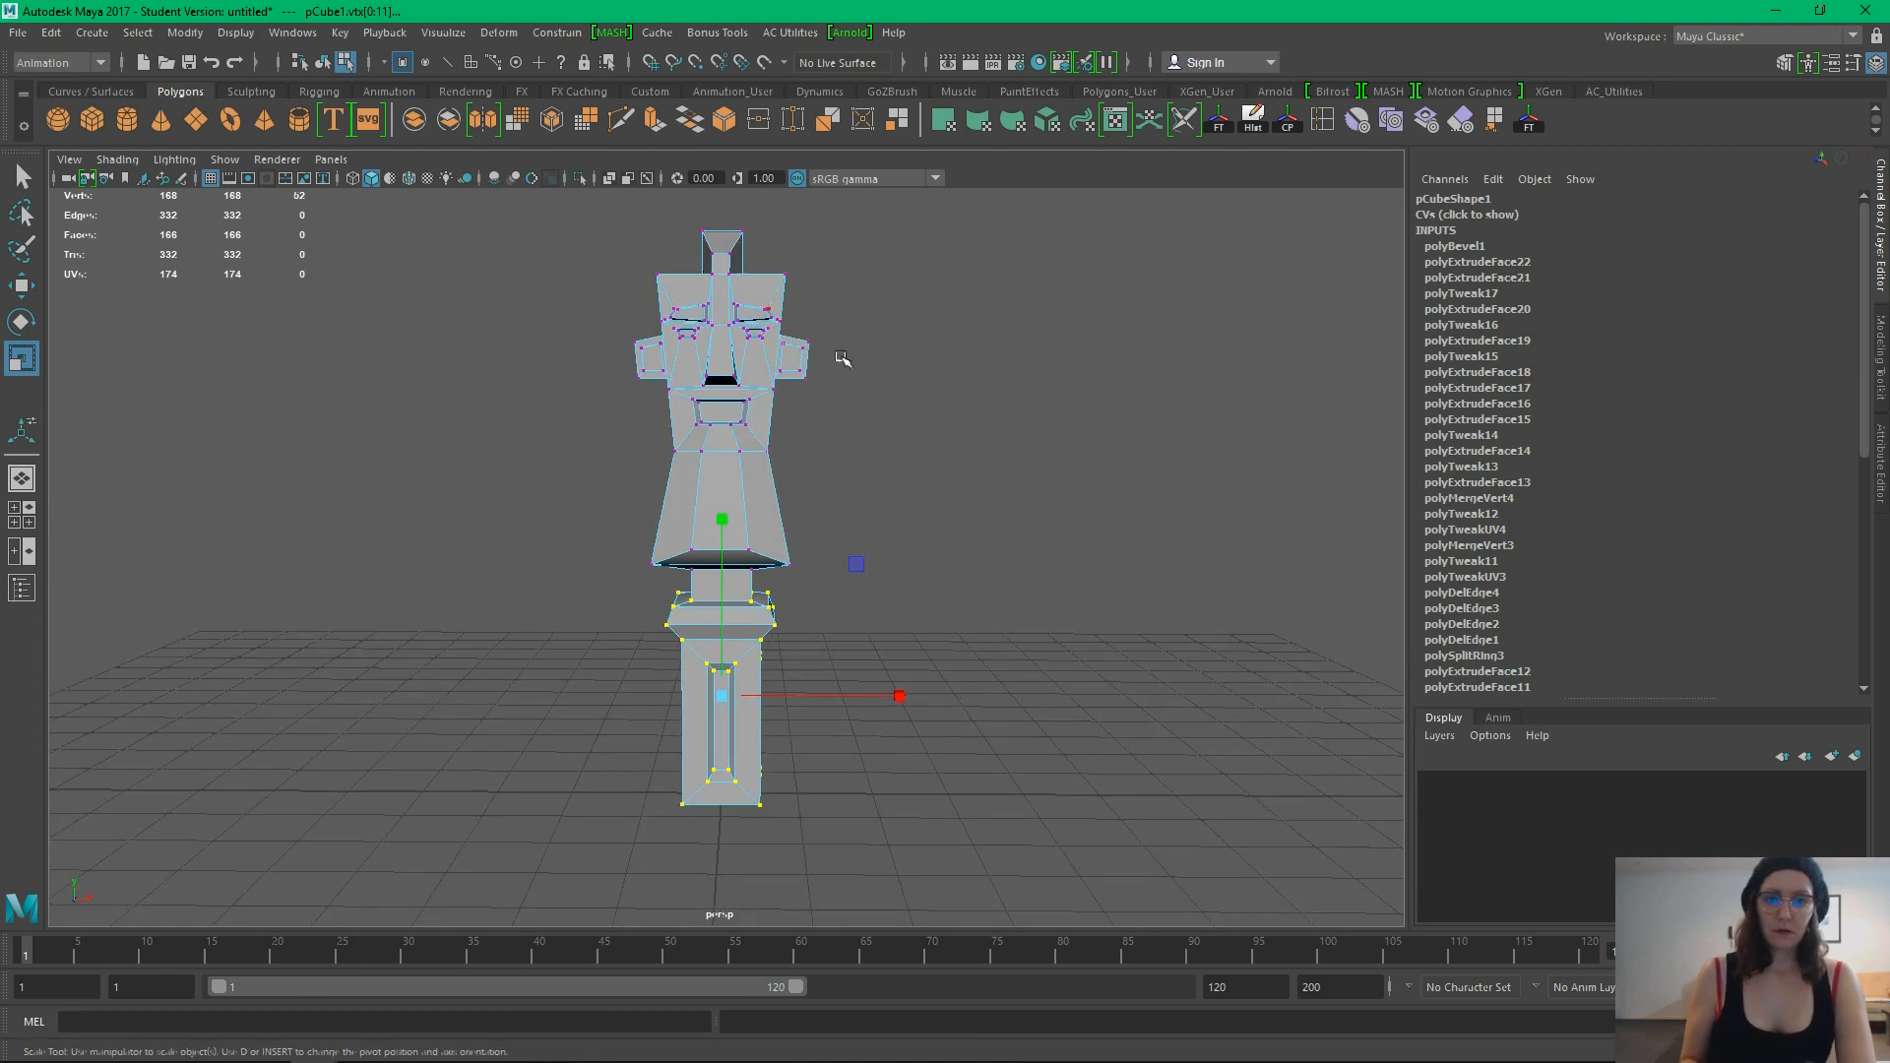
Harden all edges of the figure in object mode using the Modeling menu set
right_drag(743, 317, 842, 288)
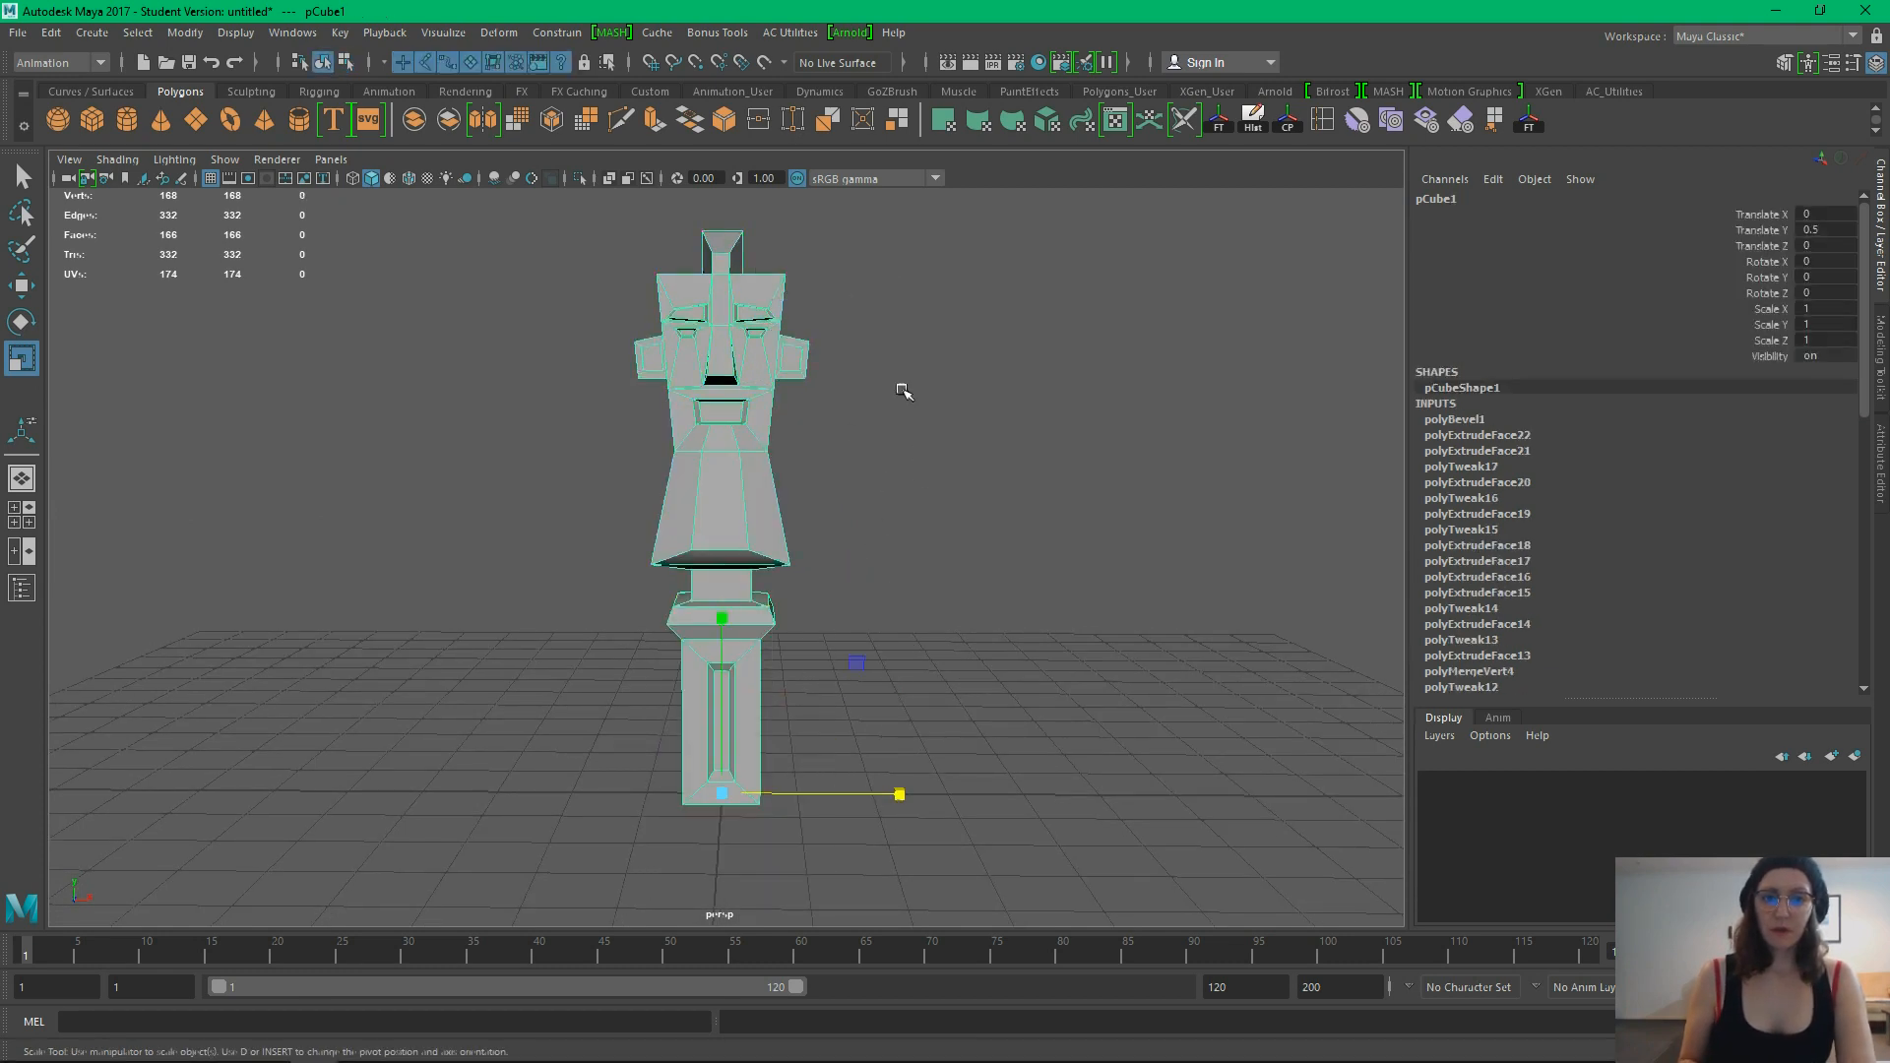
click(98, 62)
click(44, 84)
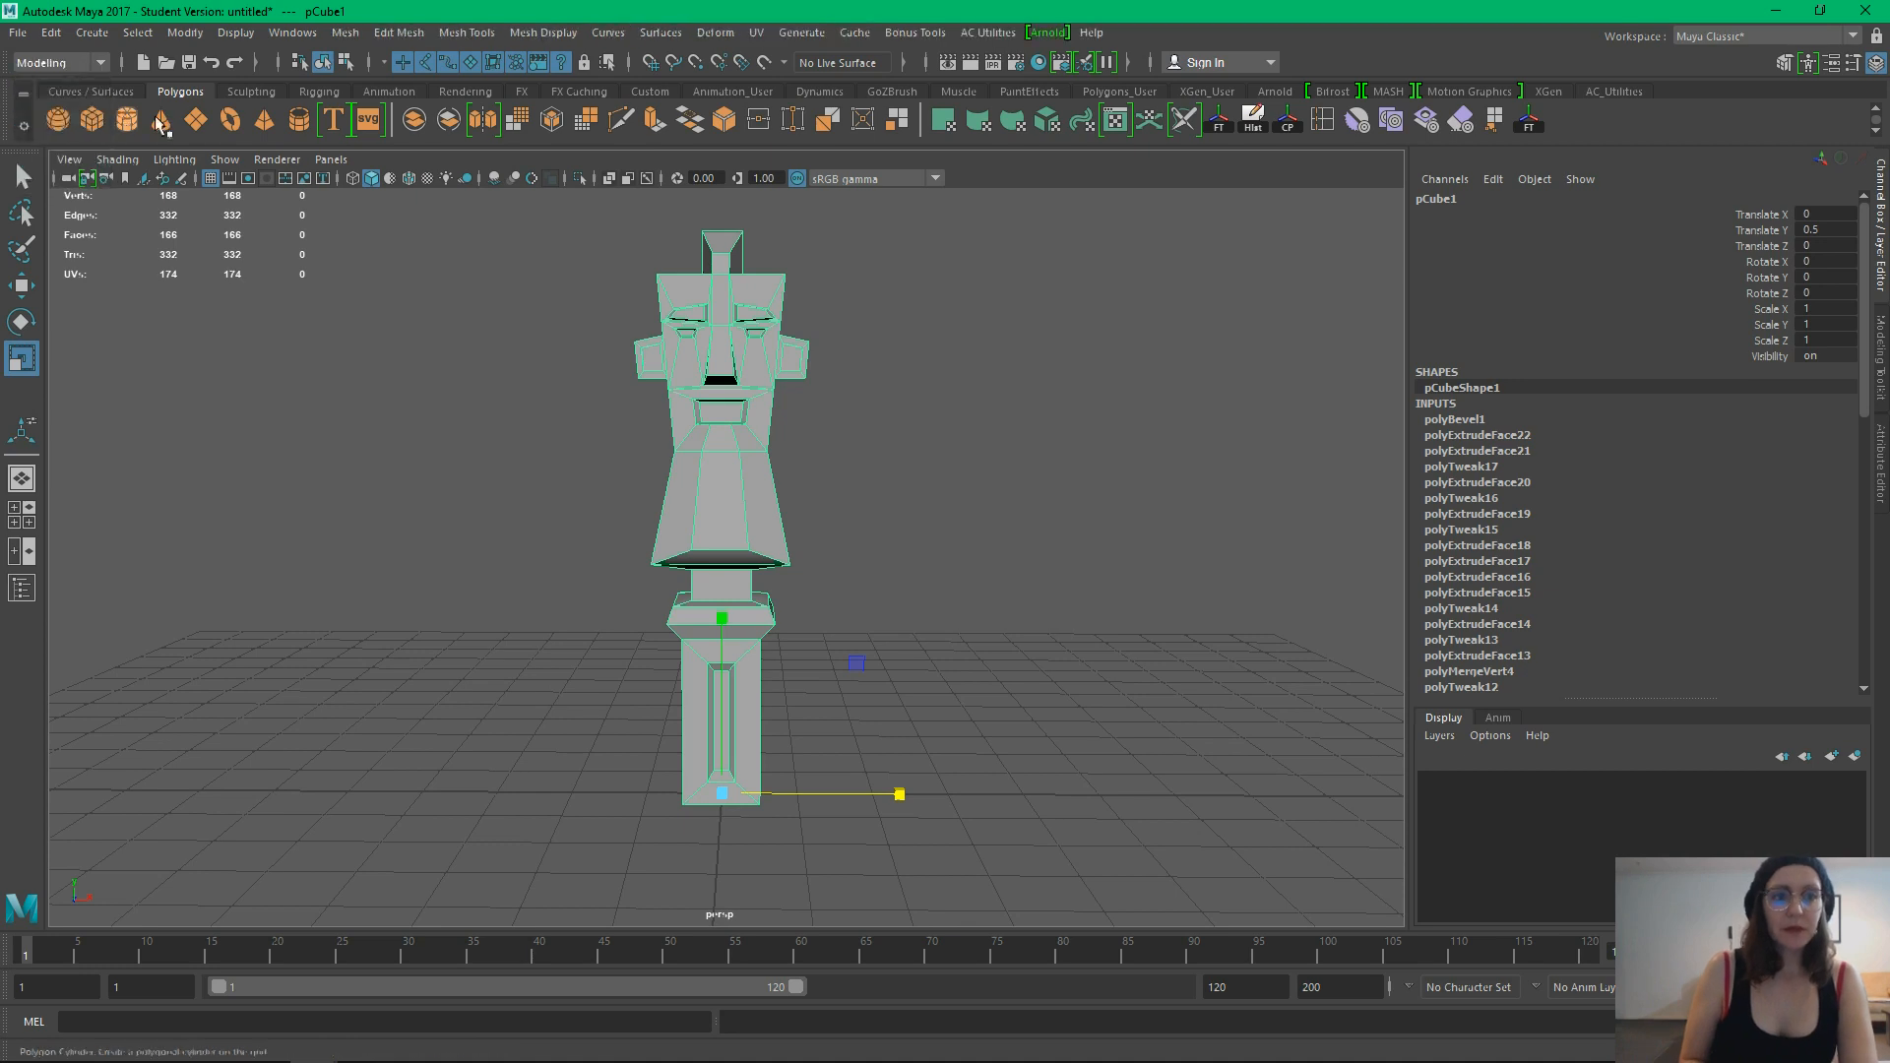
click(543, 37)
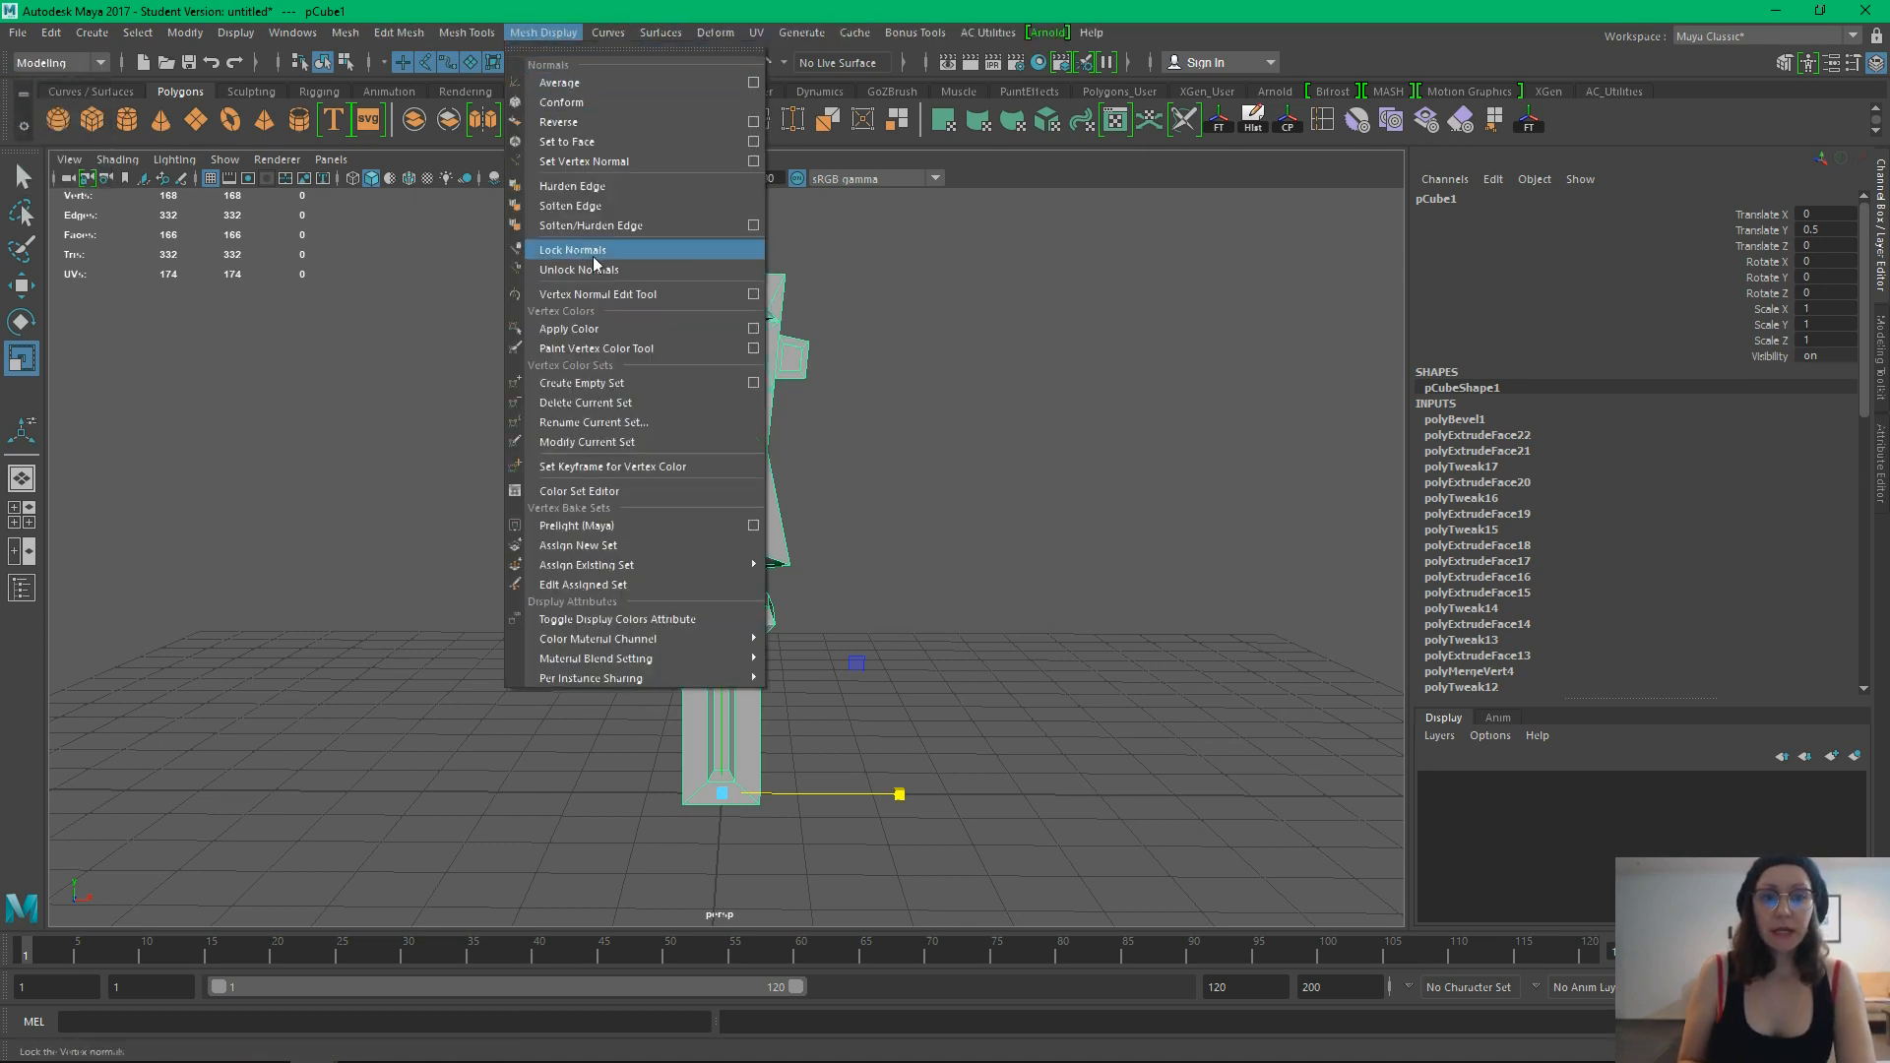
click(626, 187)
click(944, 414)
Examine the figure's hard-edged shading from several angles, down to the face and beard
alt+drag(943, 423, 816, 407)
alt+middle_drag(785, 503, 792, 399)
alt+drag(792, 399, 862, 408)
click(782, 389)
click(911, 405)
alt+middle_drag(911, 405, 865, 702)
alt+drag(774, 517, 730, 503)
alt+right_drag(759, 574, 855, 764)
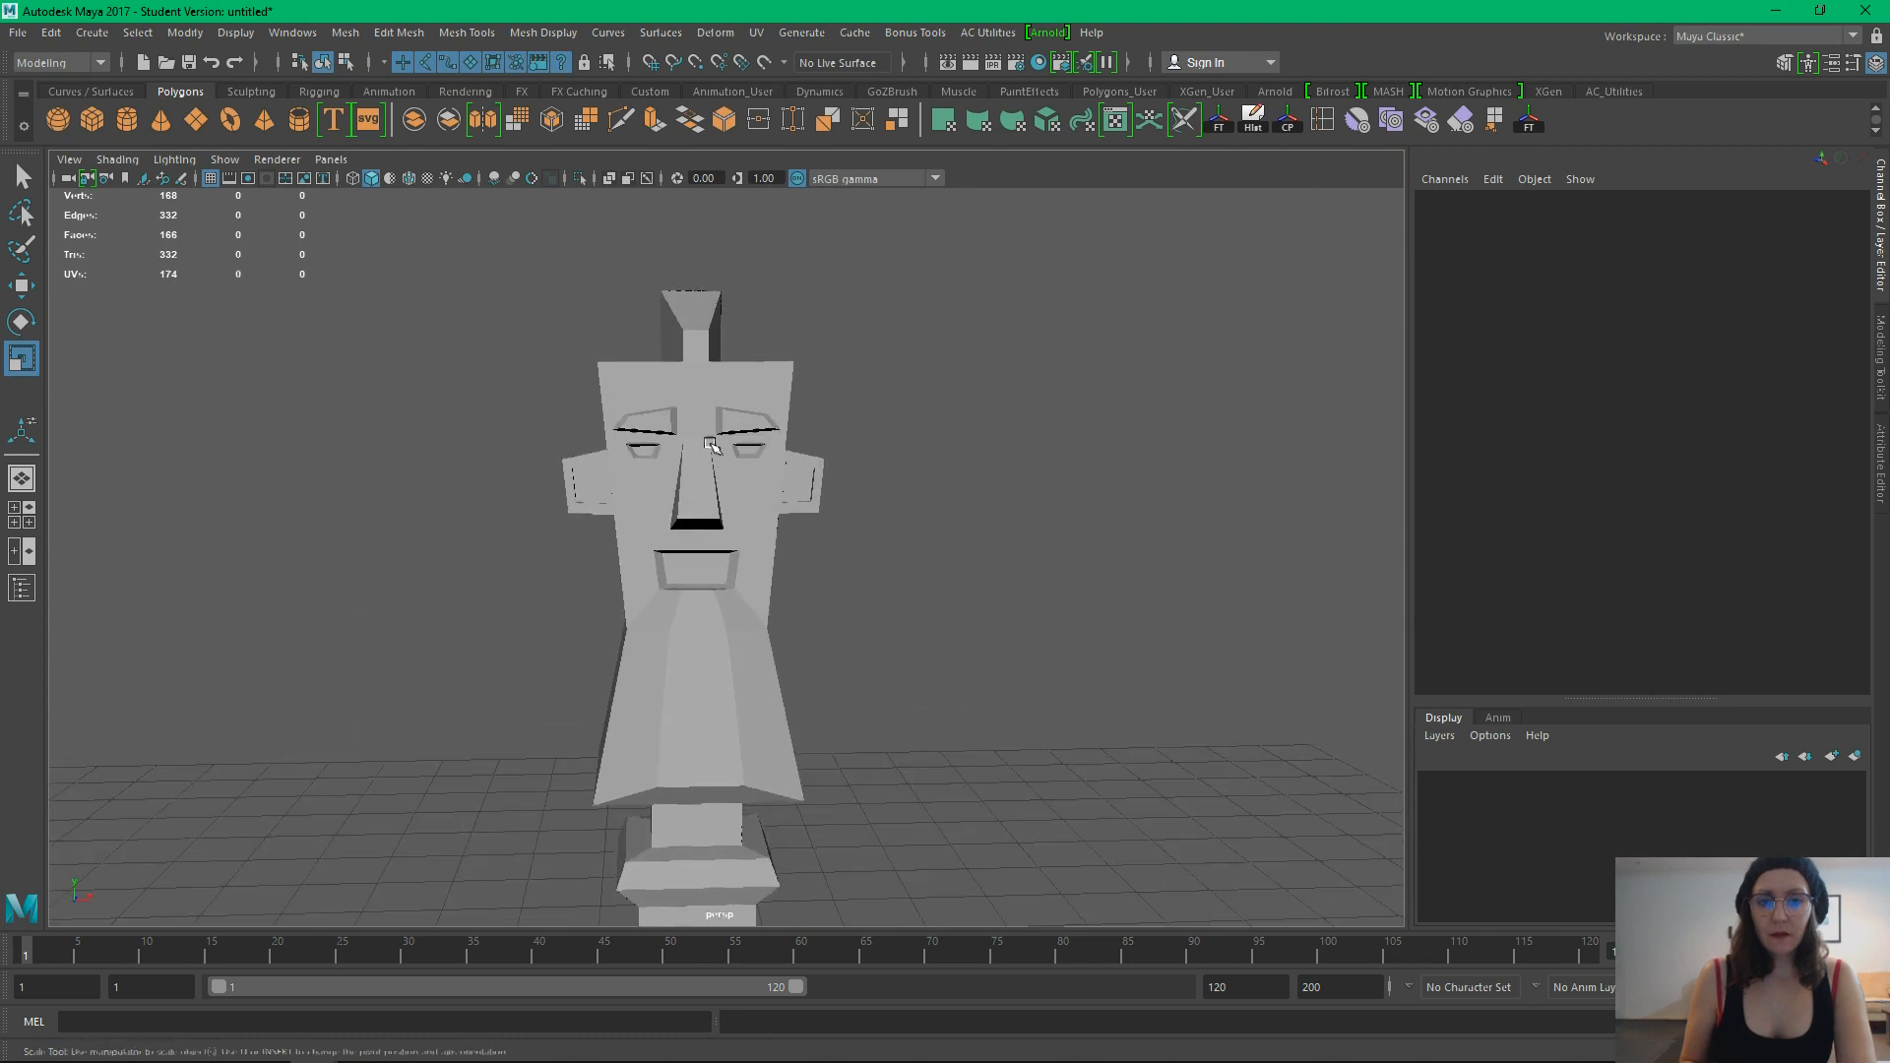
Widen both eyes by scaling their inner vertices toward the nose and their outer vertices outward along X
click(712, 445)
alt+right_drag(712, 445, 733, 443)
right_click(677, 411)
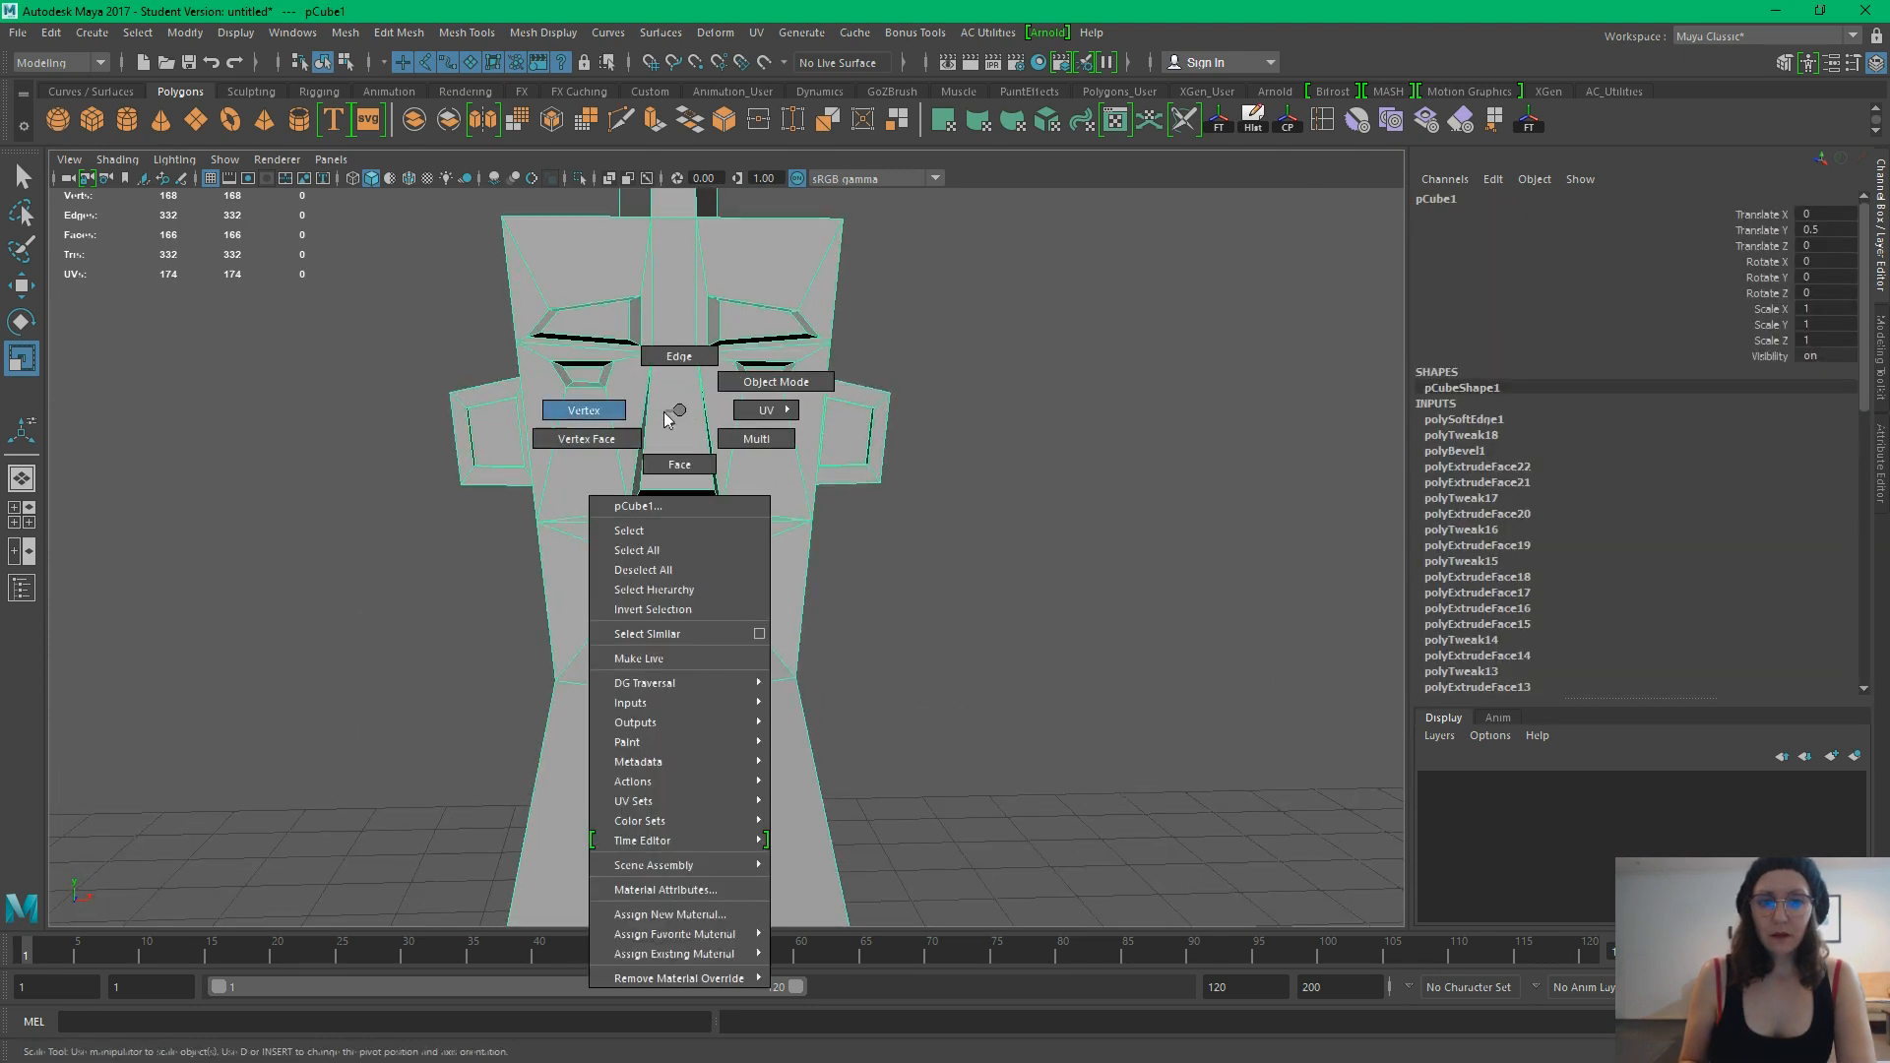
click(611, 414)
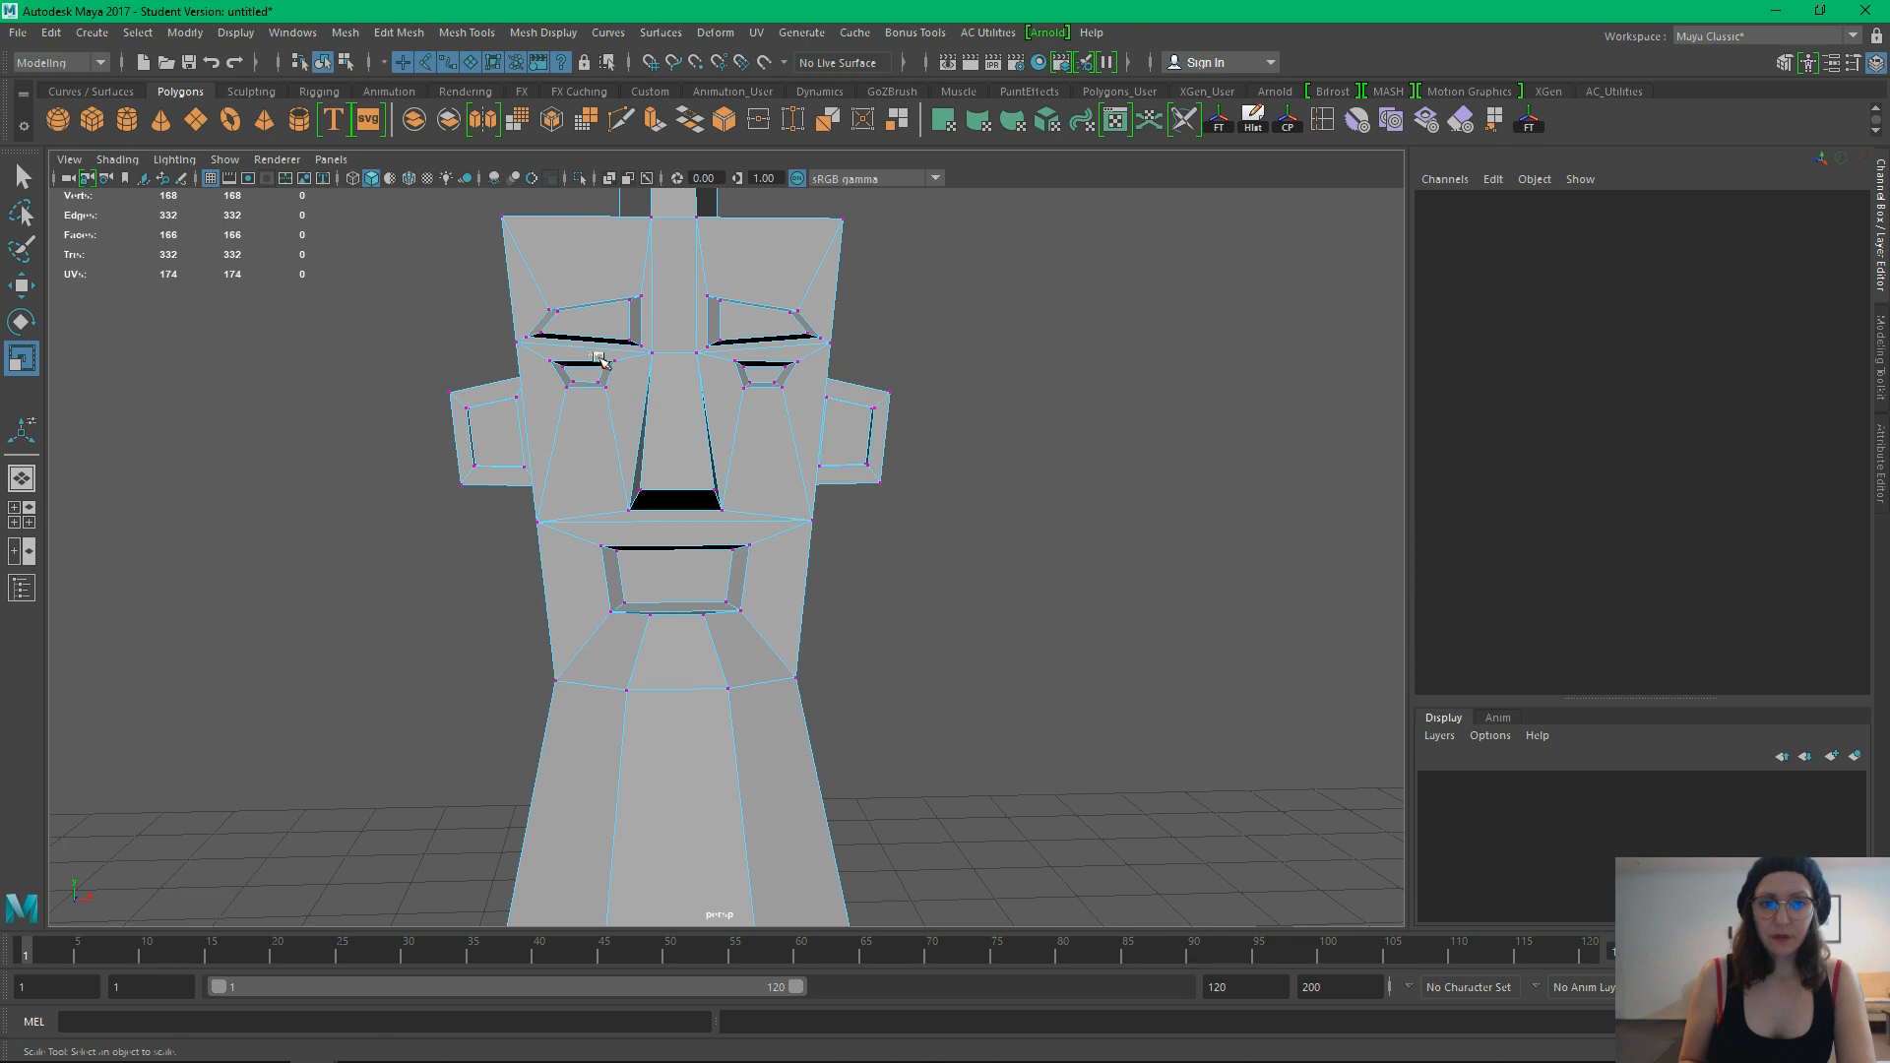
click(623, 404)
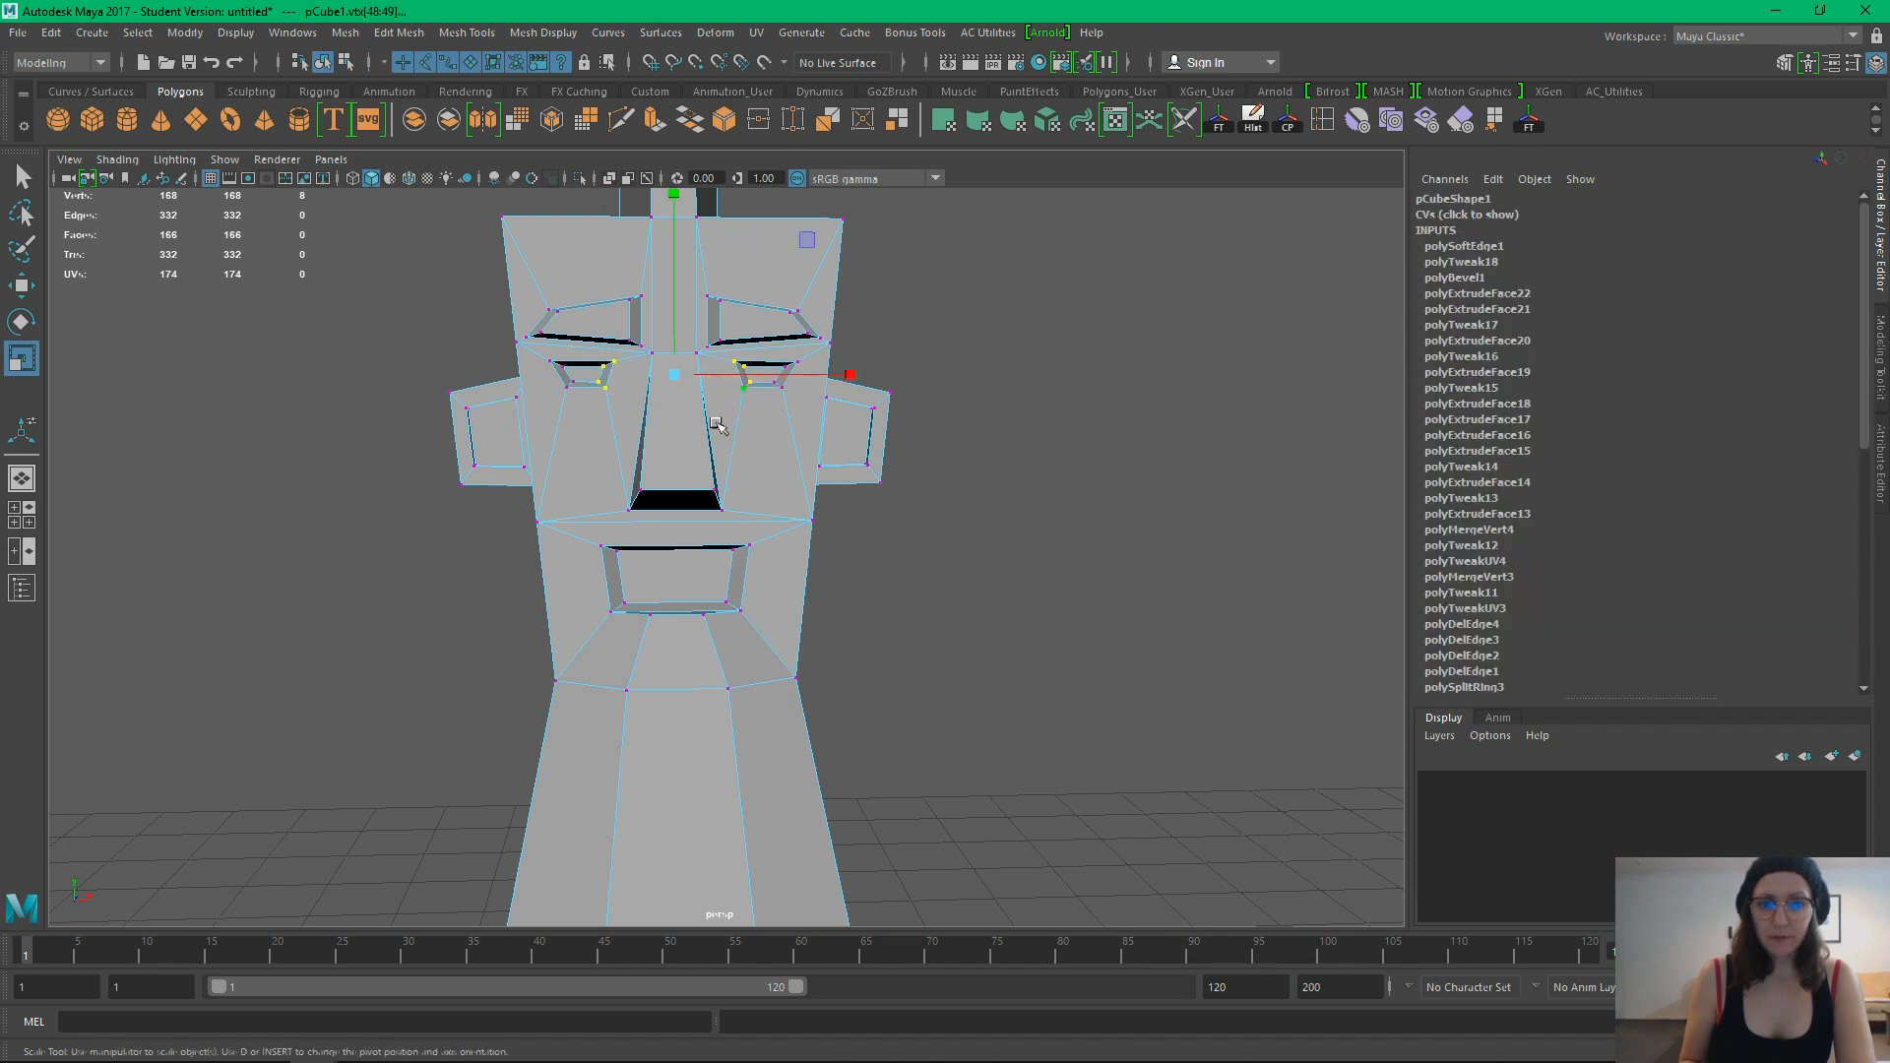
drag(841, 386, 813, 379)
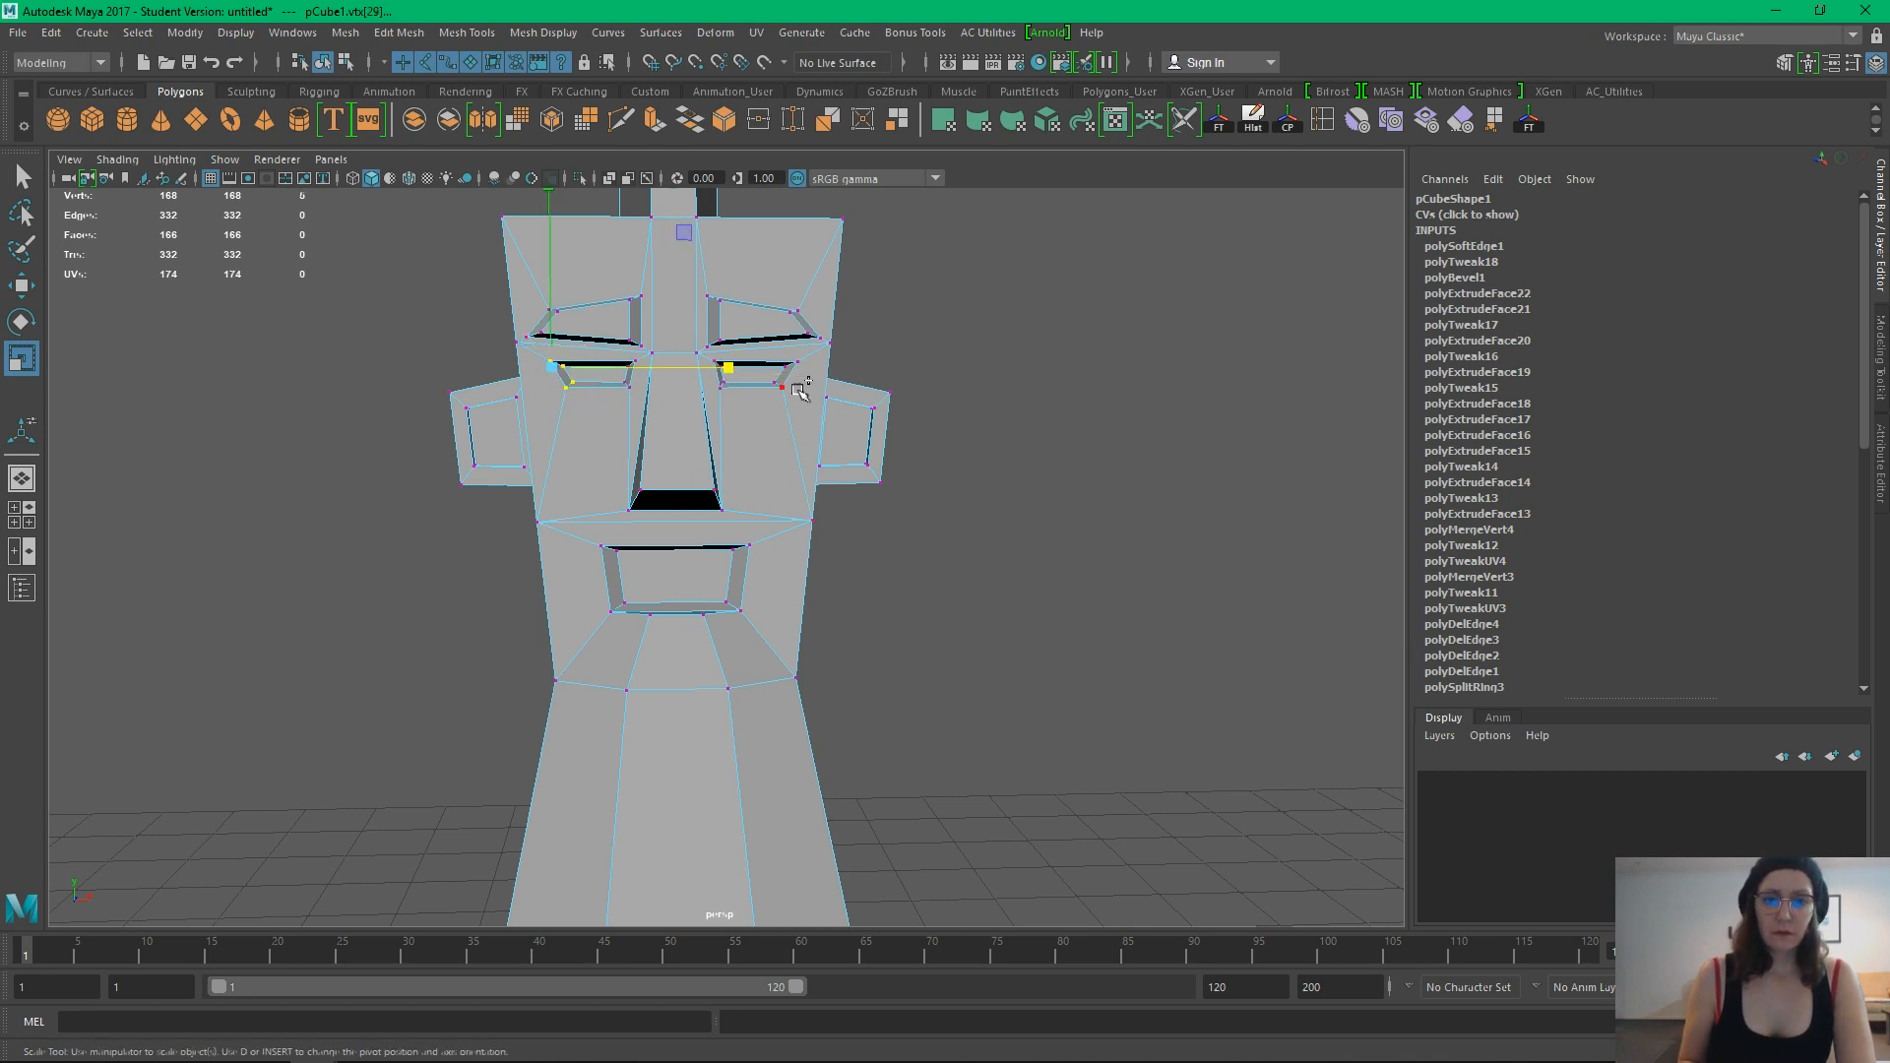
drag(842, 368, 863, 372)
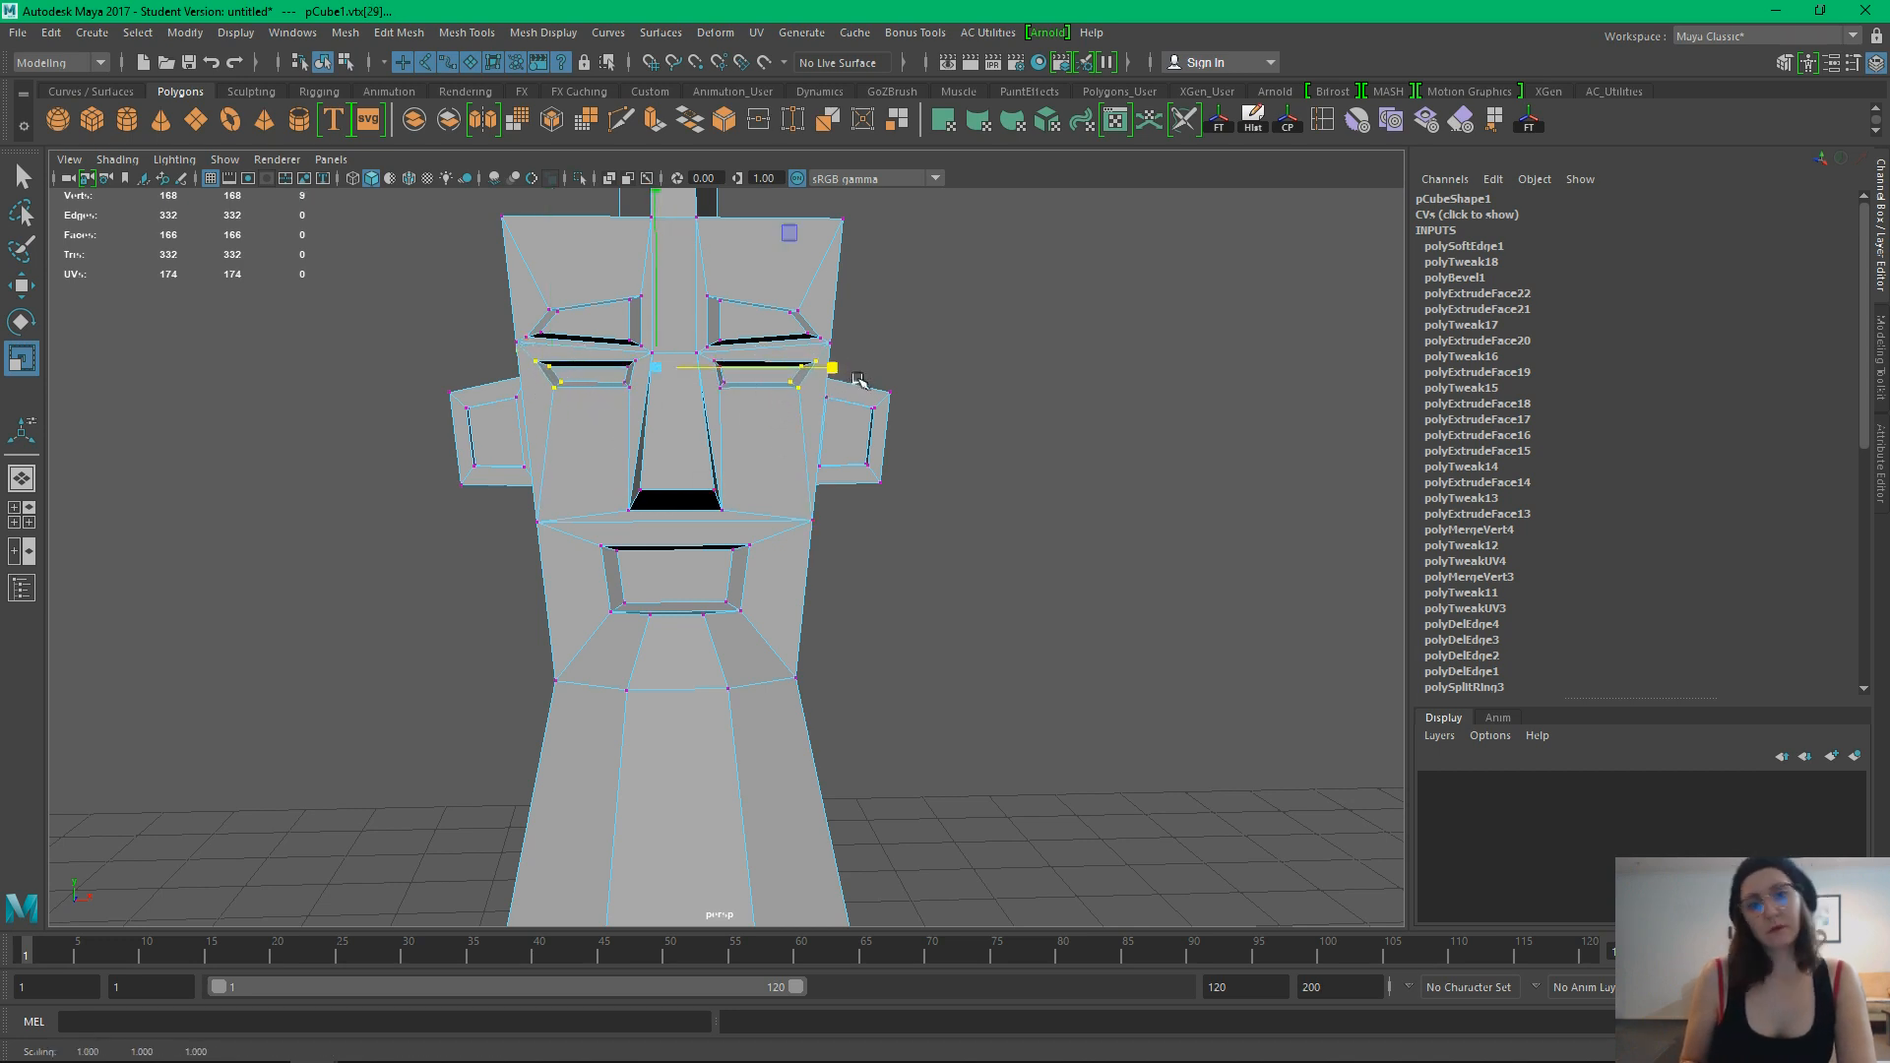
Try to slant the eyes by moving their outer corner vertices down
key(w)
drag(656, 291, 658, 302)
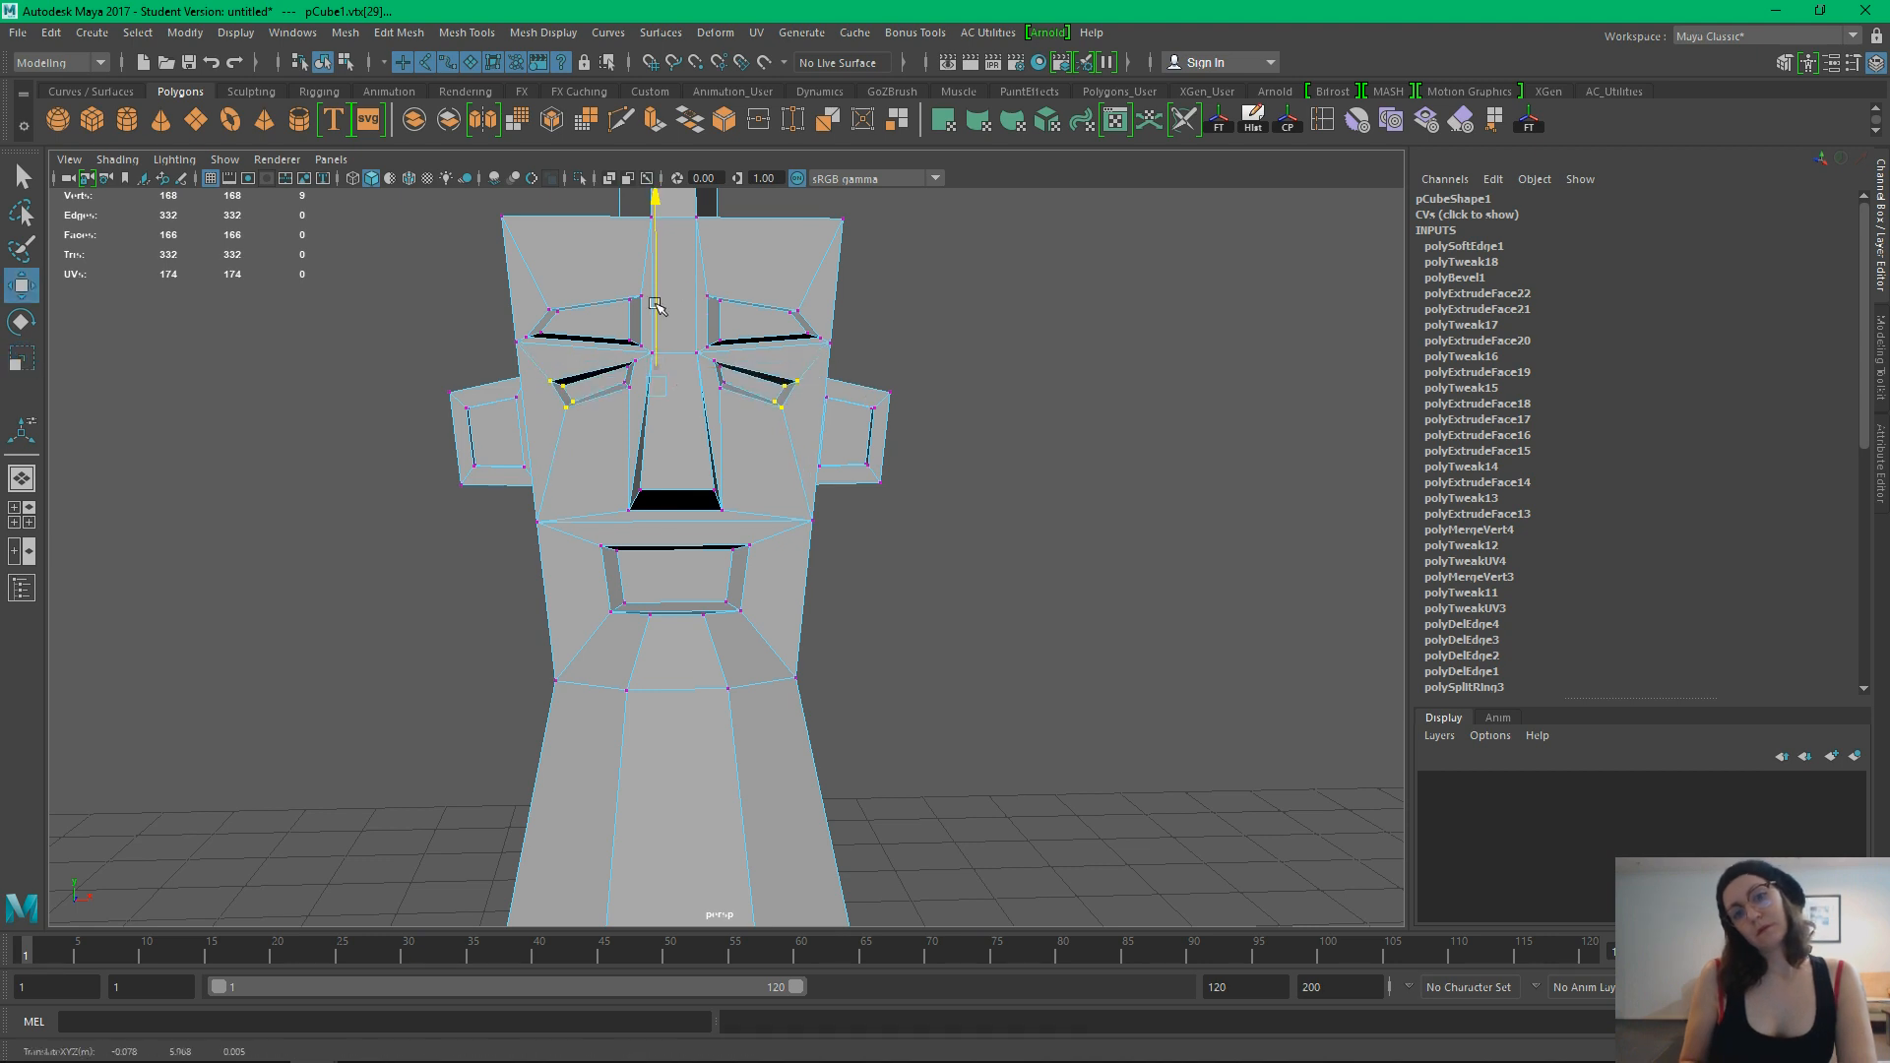
key(ctrl+z)
Cut two diagonal edges on the back of the head, from the crest's lower corners to the head's side edges
click(929, 365)
right_drag(759, 403, 859, 377)
click(972, 368)
alt+drag(1000, 426, 810, 455)
click(810, 488)
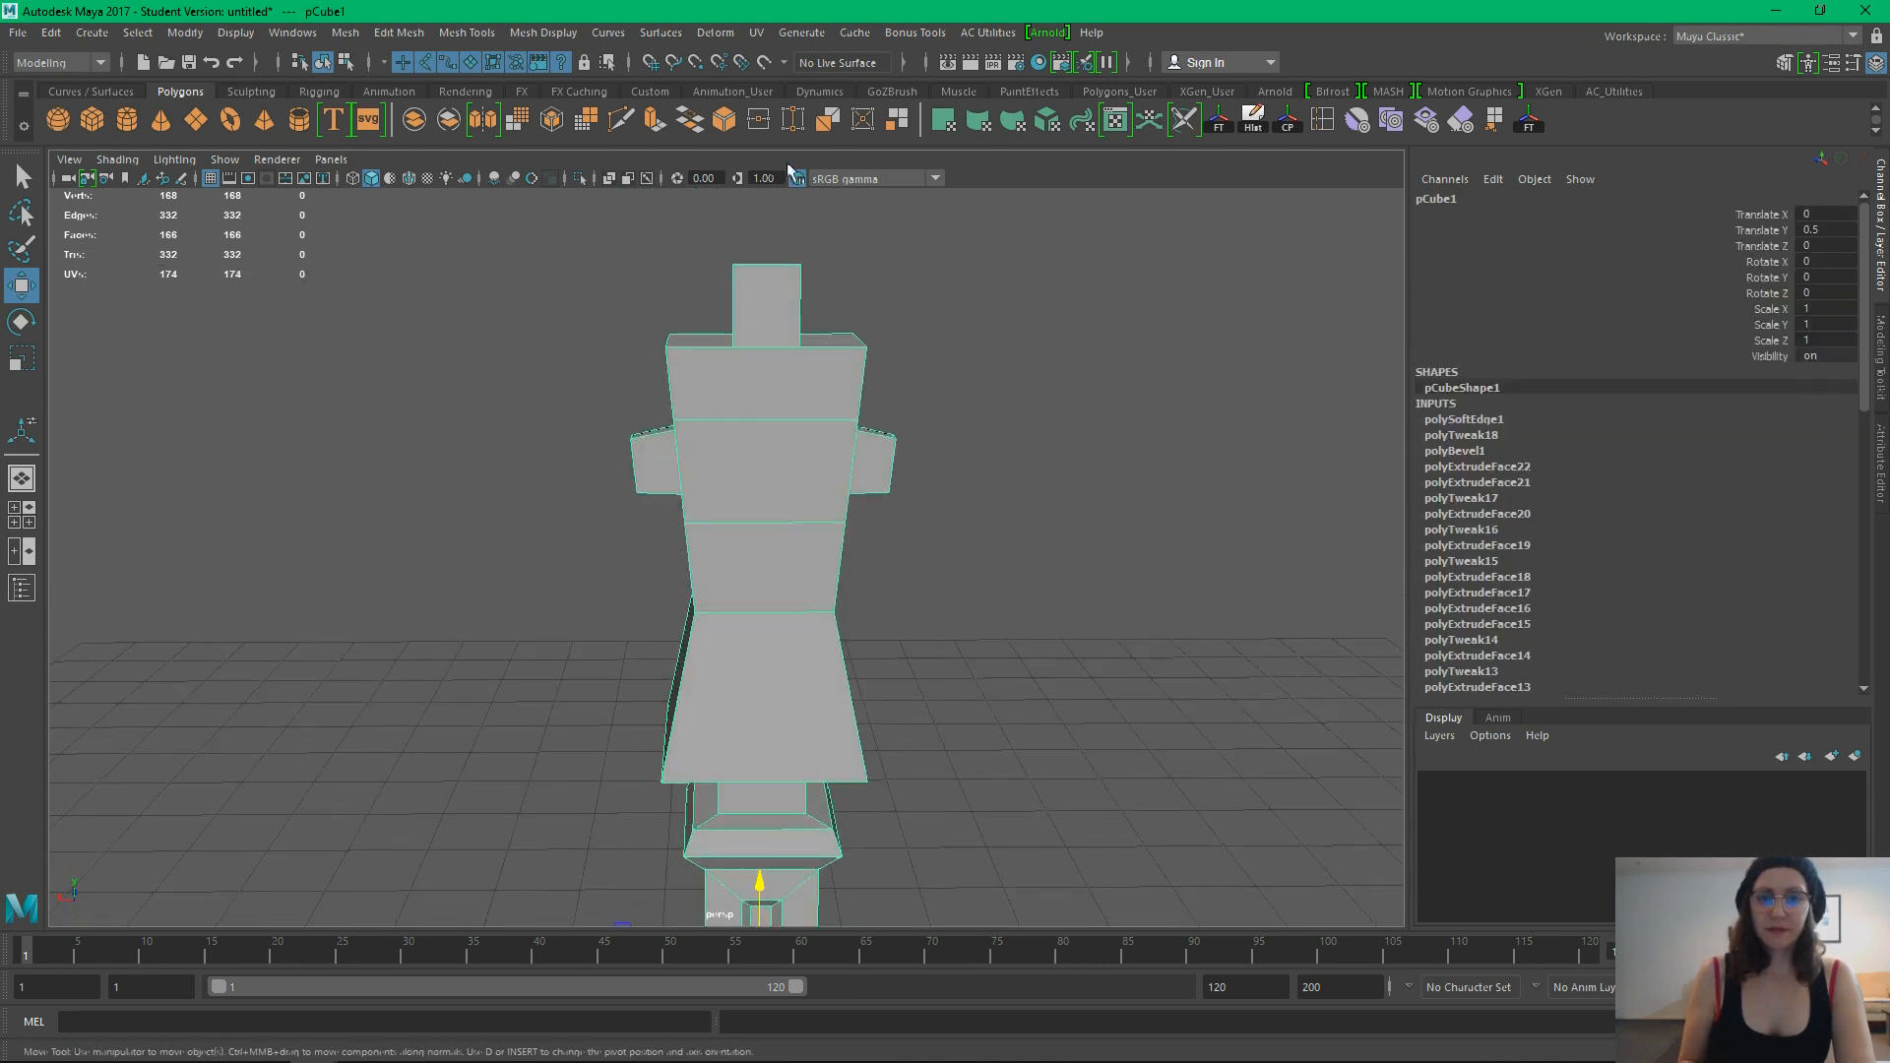
click(621, 128)
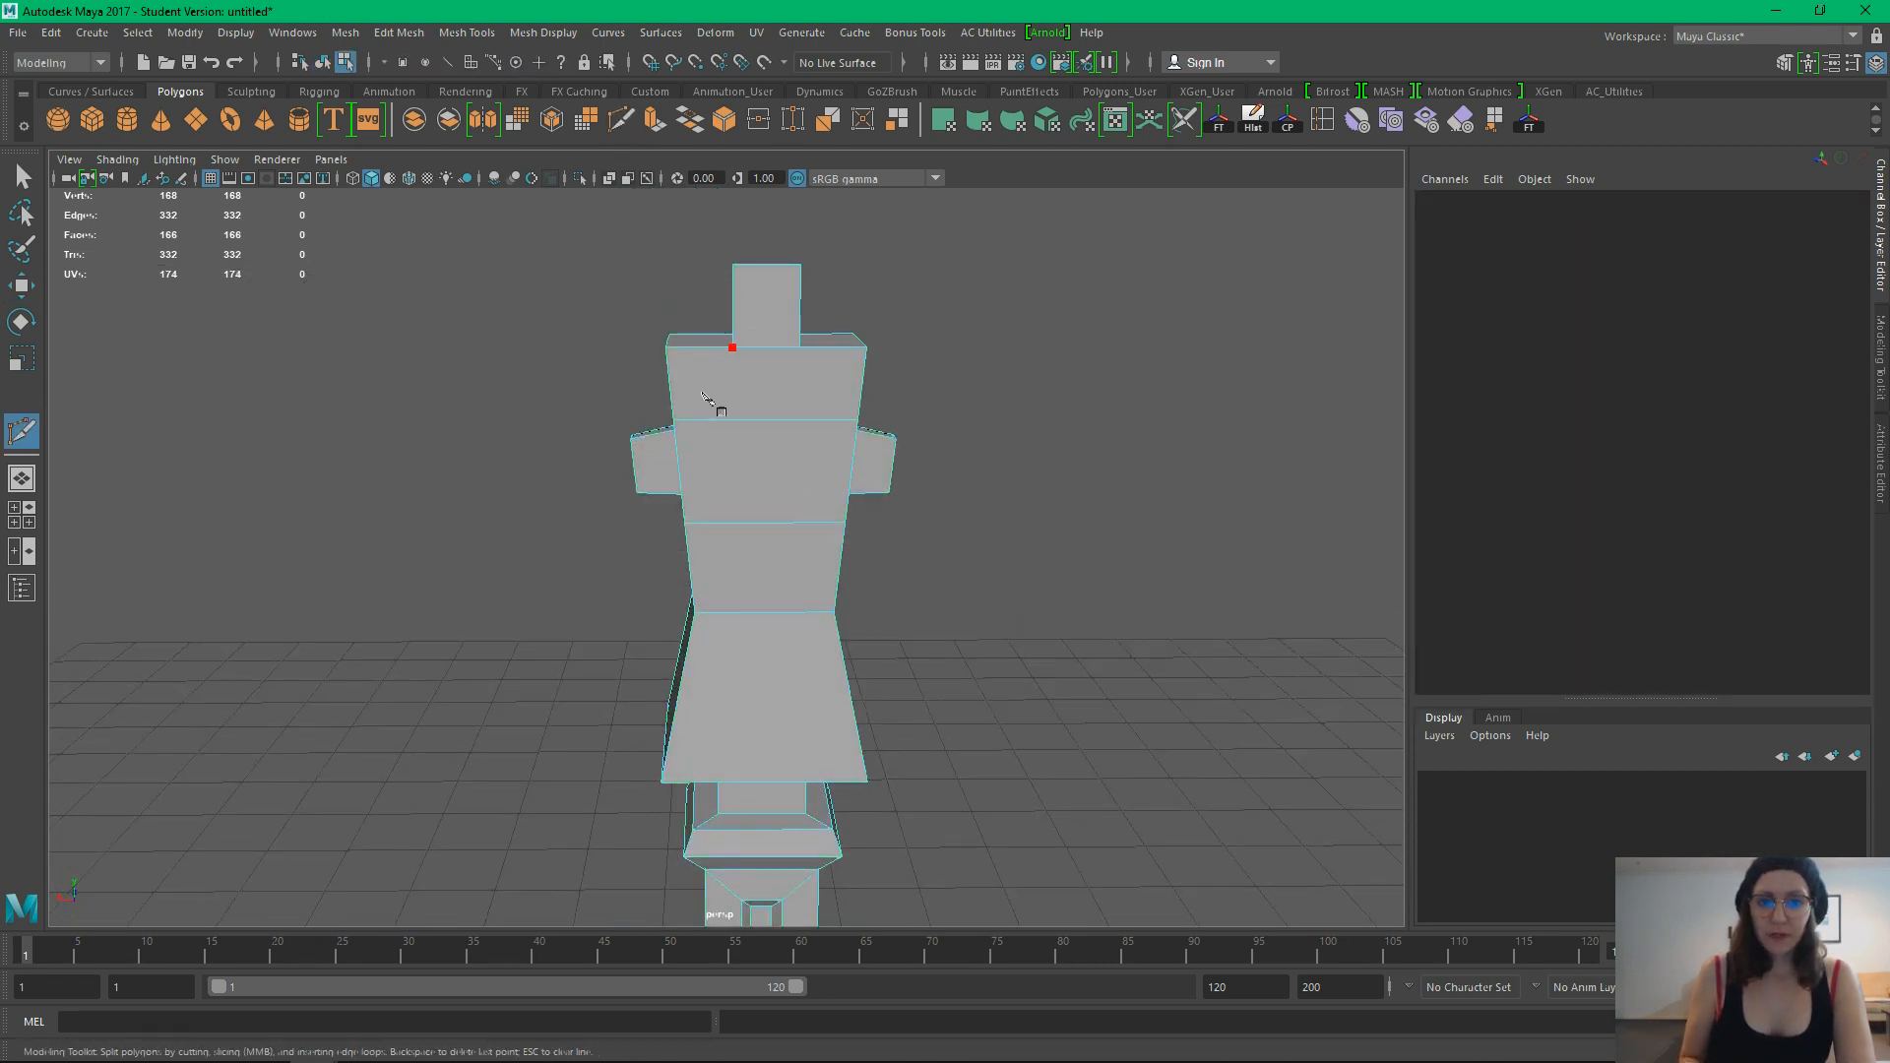
key(Return)
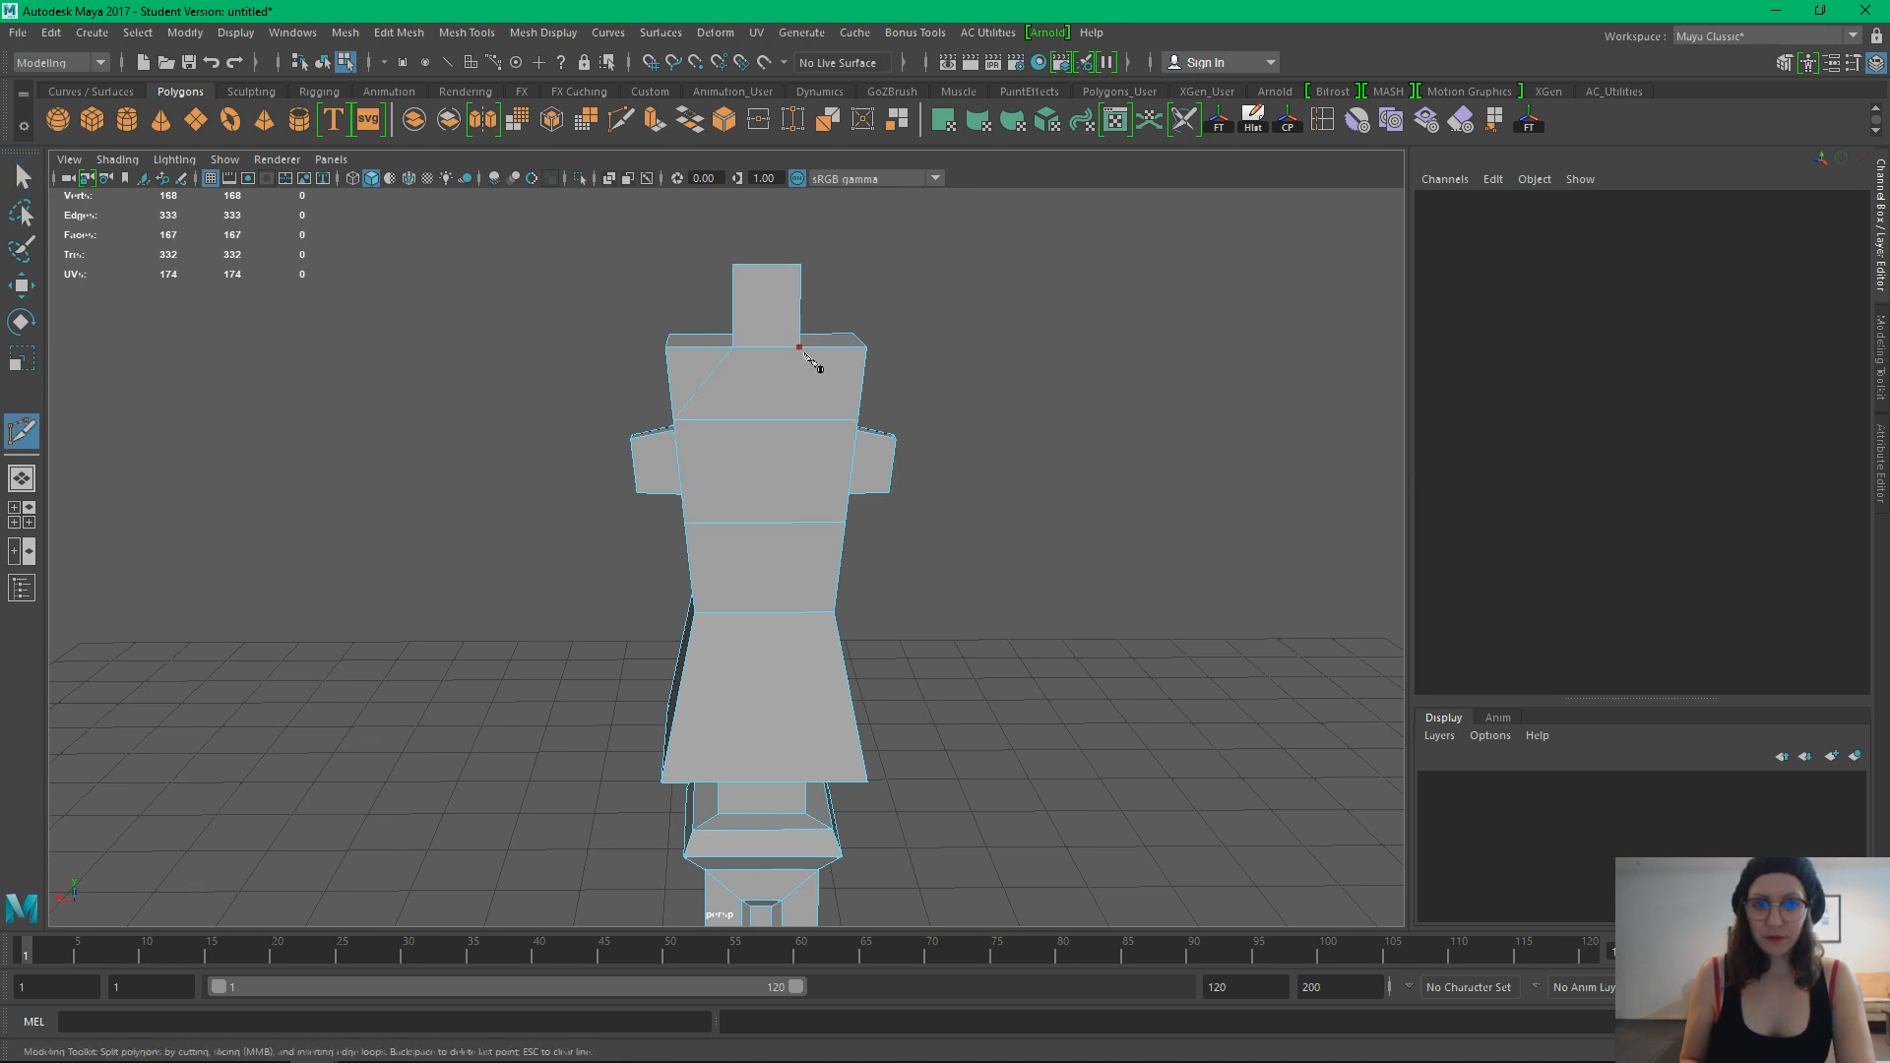
click(857, 420)
key(q)
right_drag(838, 406, 907, 363)
click(996, 343)
Freeze the figure's transformations and delete its construction history
scroll(840, 388, down, 3)
alt+drag(840, 388, 812, 539)
click(815, 498)
alt+drag(664, 425, 611, 435)
click(1219, 122)
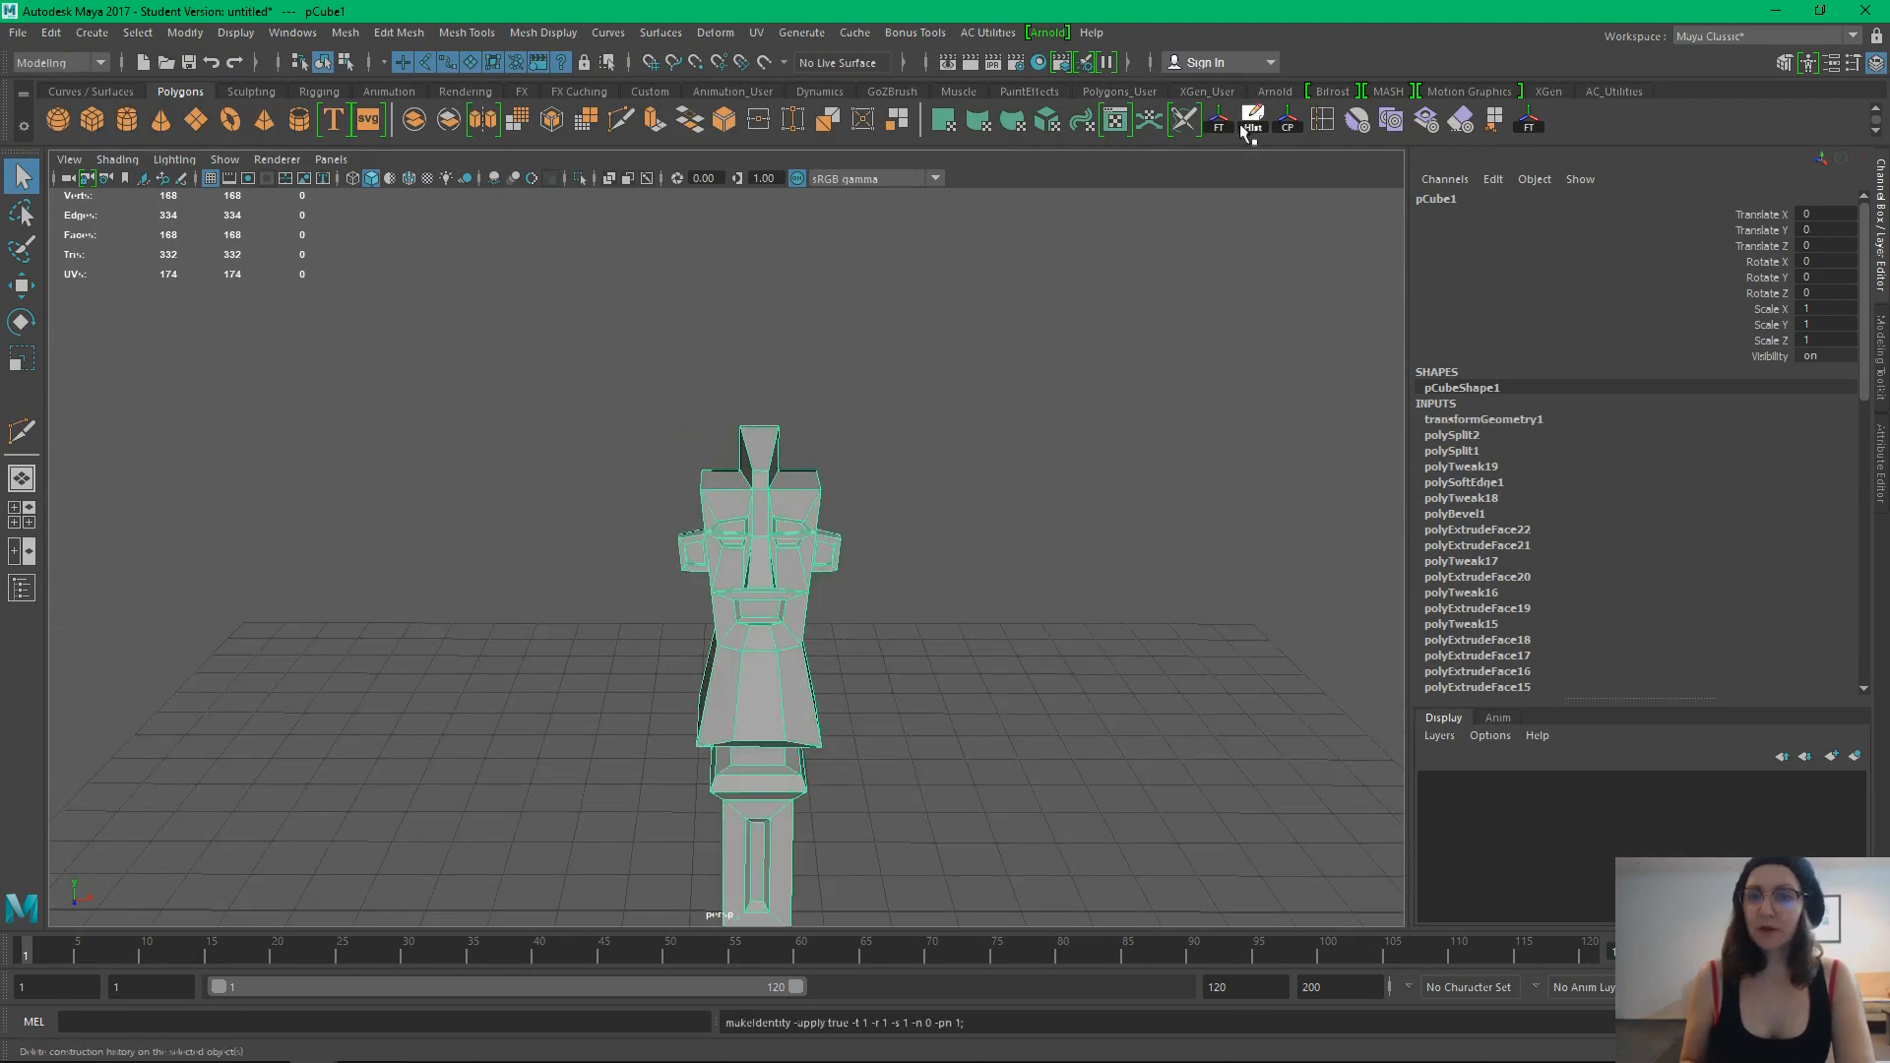
click(1245, 126)
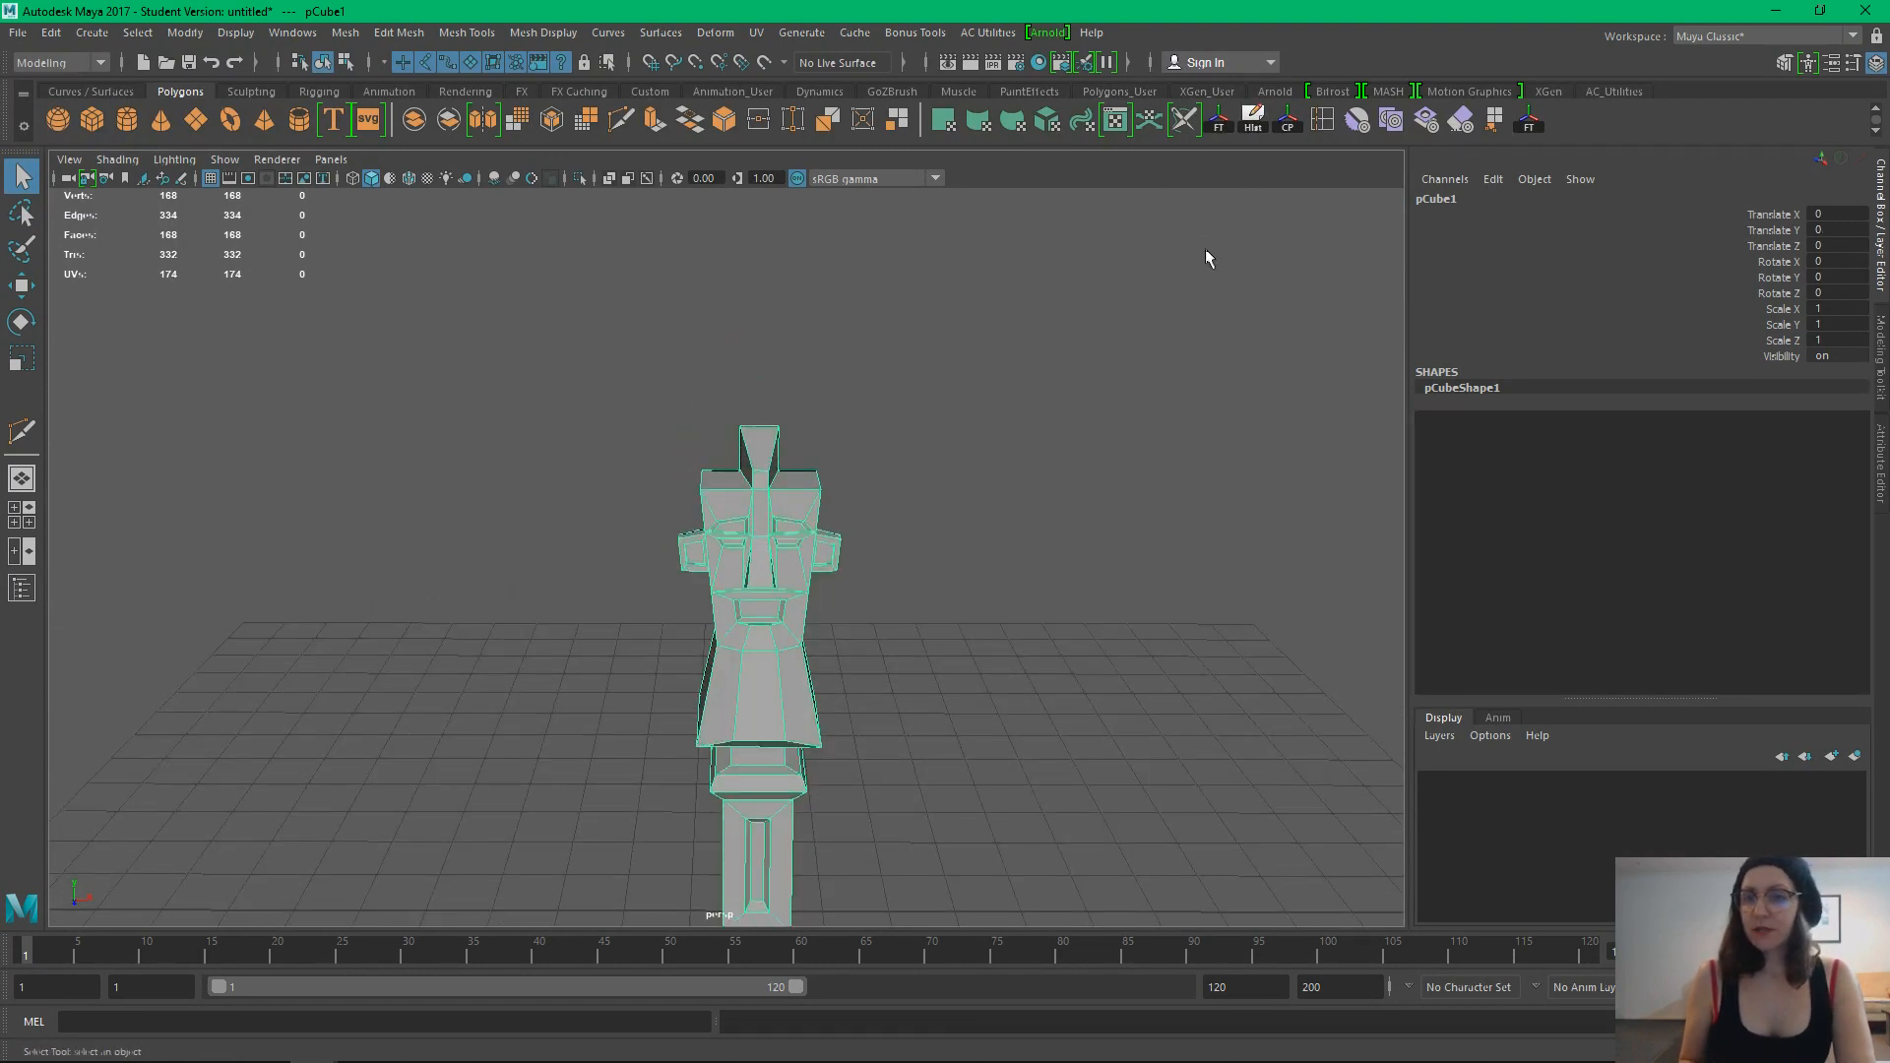
Rename the figure as totem_01
double_click(1431, 198)
text(t)
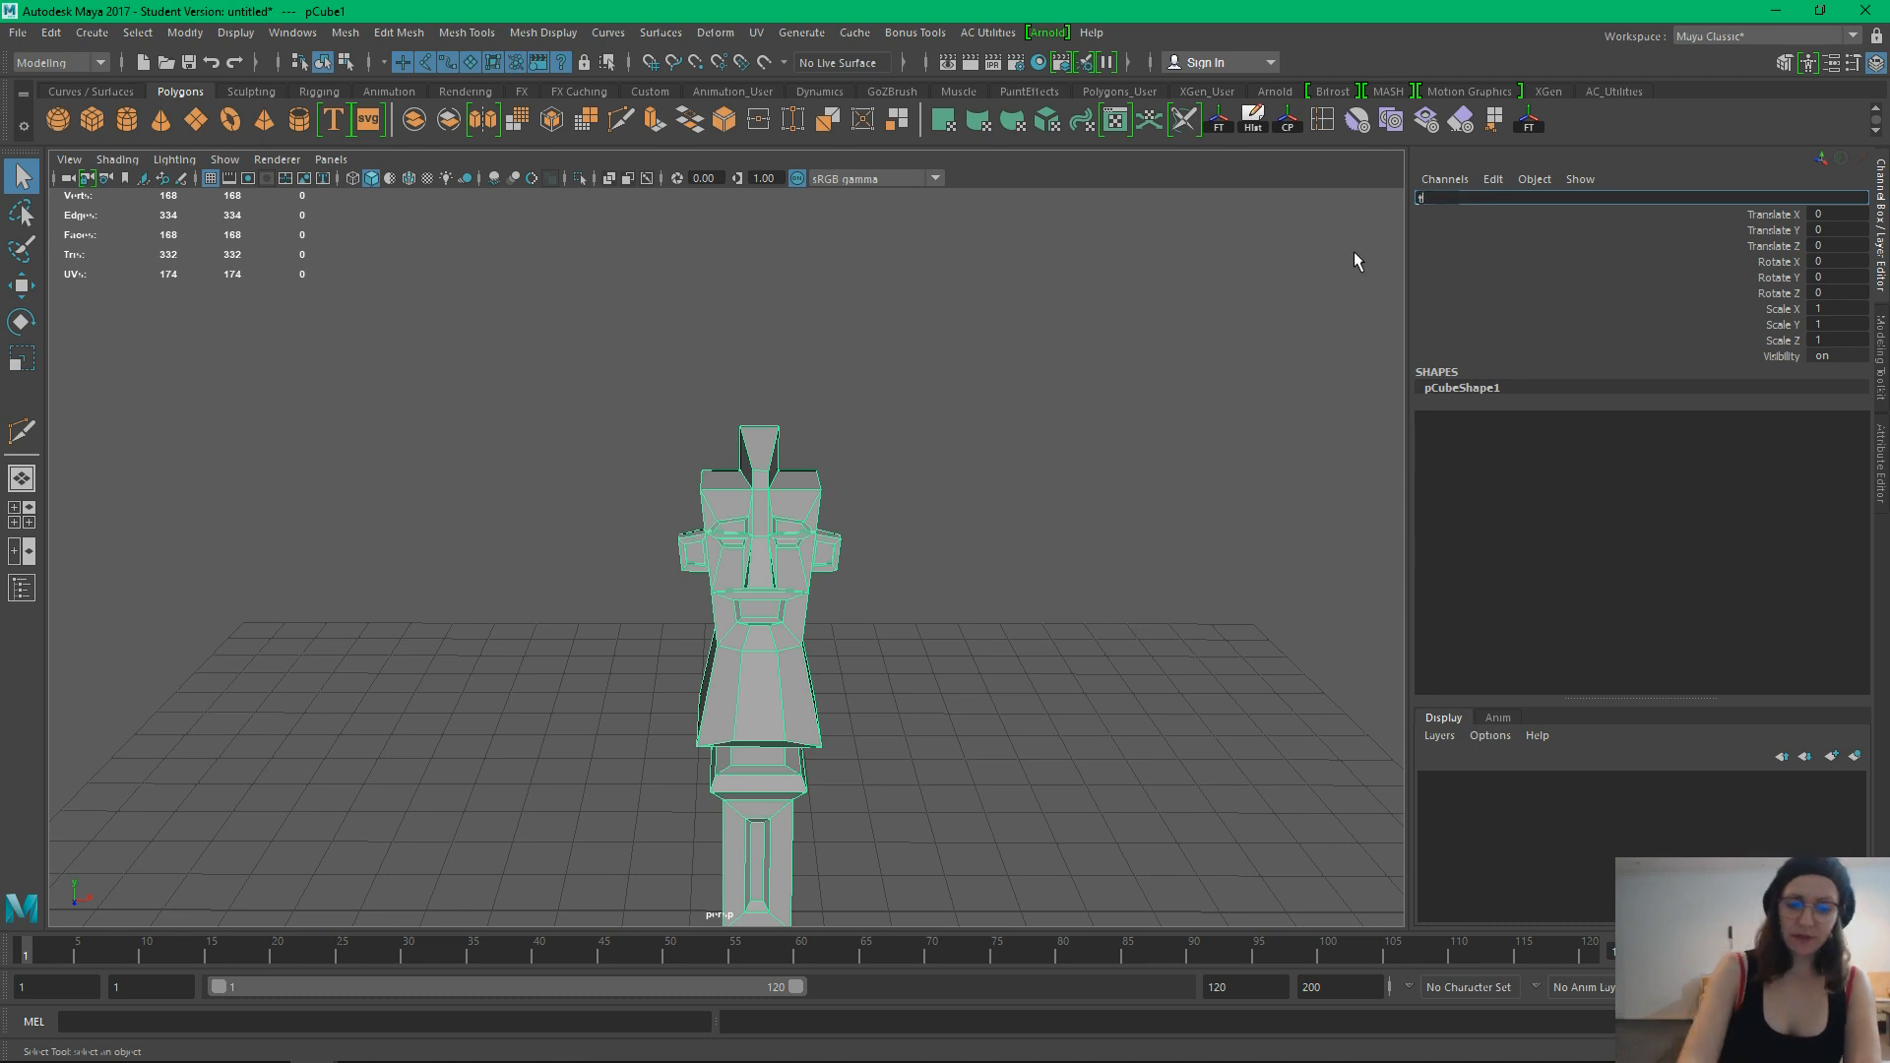
text(otem_01)
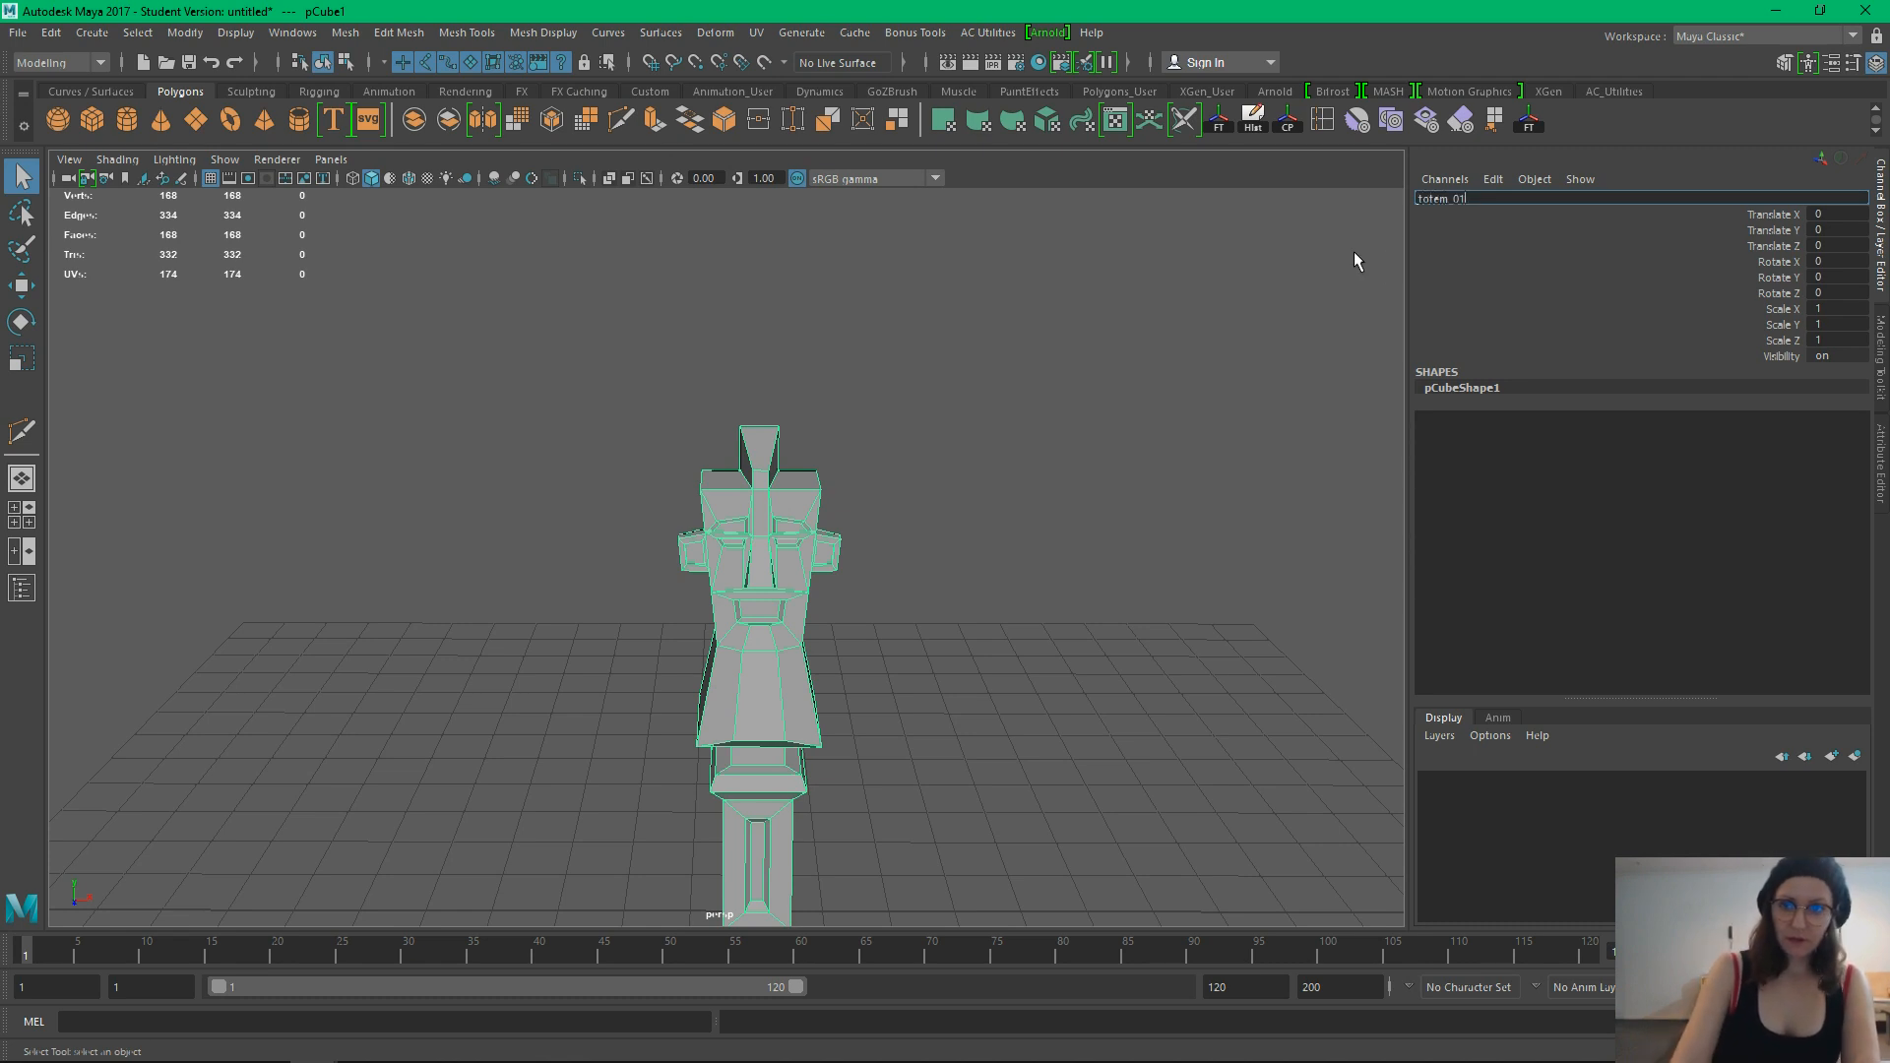
key(Return)
Examine the complete totem from above, the side and the front
alt+middle_drag(934, 559, 933, 460)
alt+drag(932, 460, 937, 447)
click(940, 492)
alt+middle_drag(940, 497, 960, 524)
mouse_move(842, 445)
alt+mouse_down()
mouse_move(1004, 528)
mouse_move(898, 514)
mouse_move(854, 425)
alt+mouse_up()
click(855, 425)
alt+middle_drag(854, 425, 912, 415)
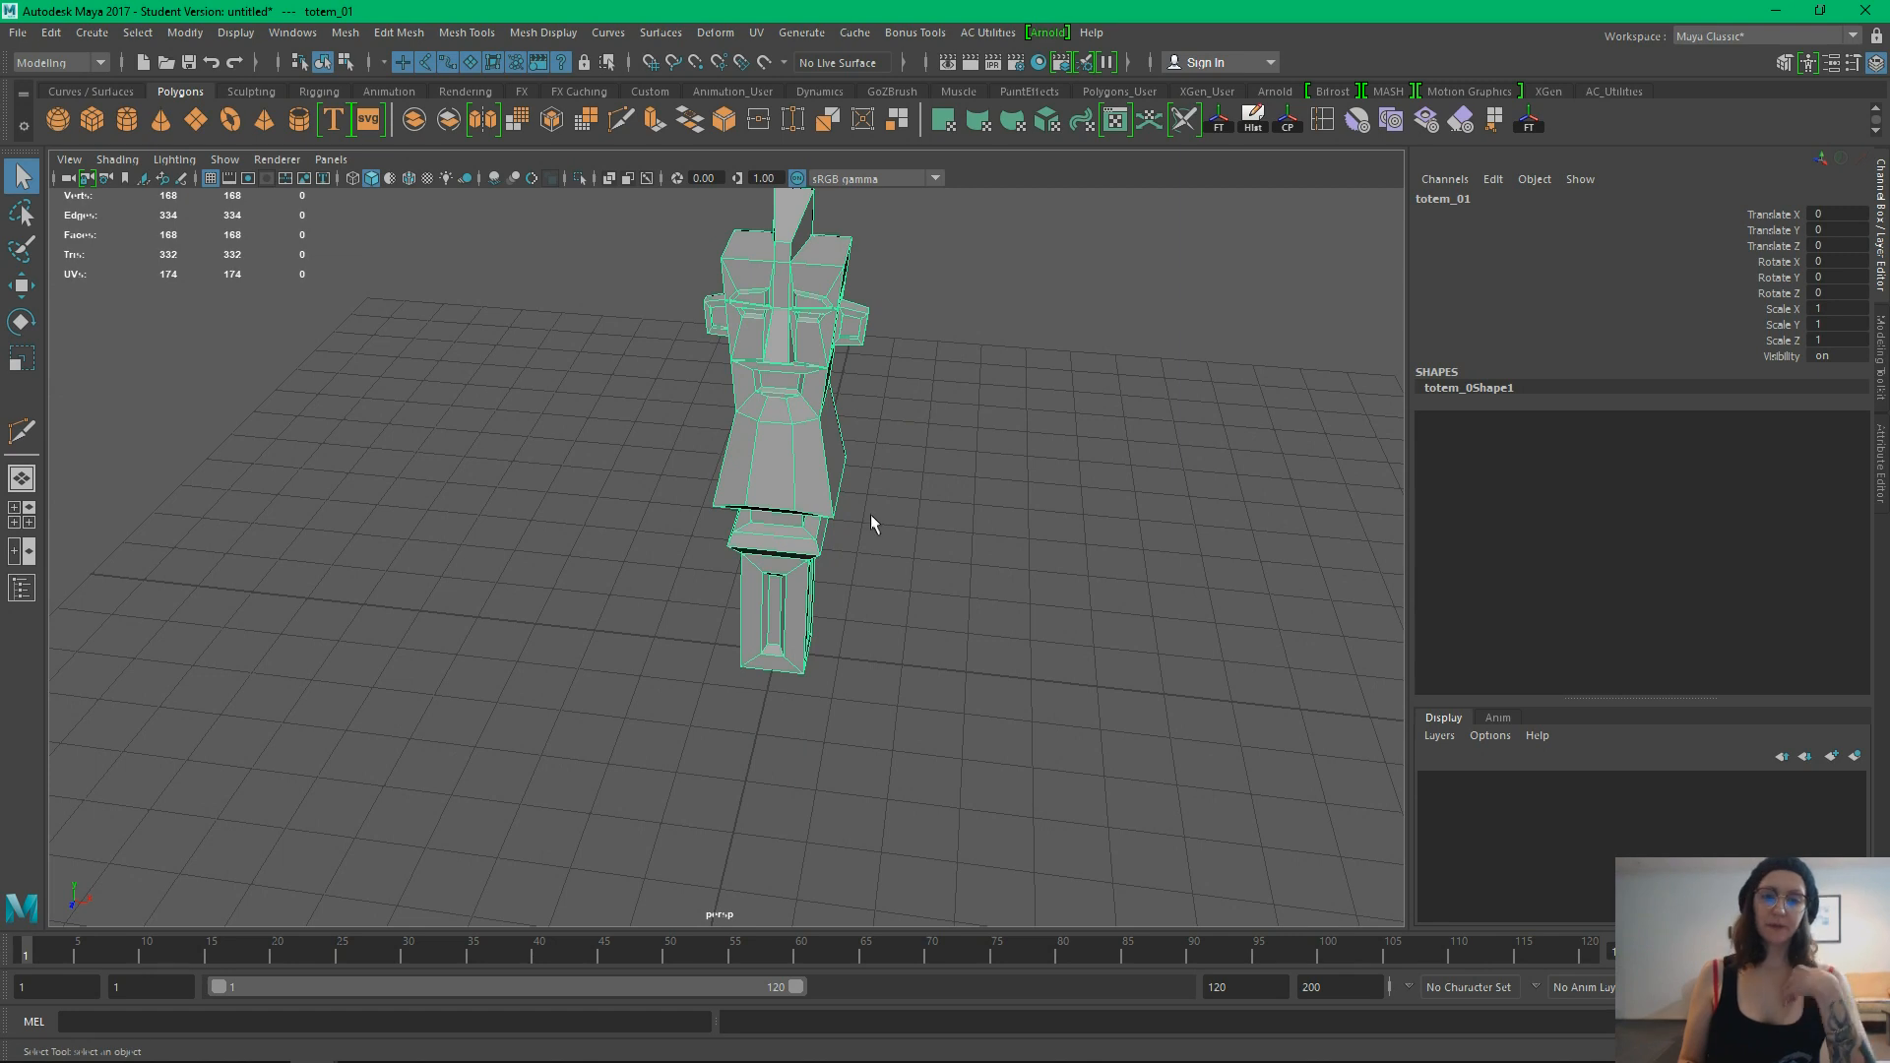
alt+drag(982, 499, 918, 530)
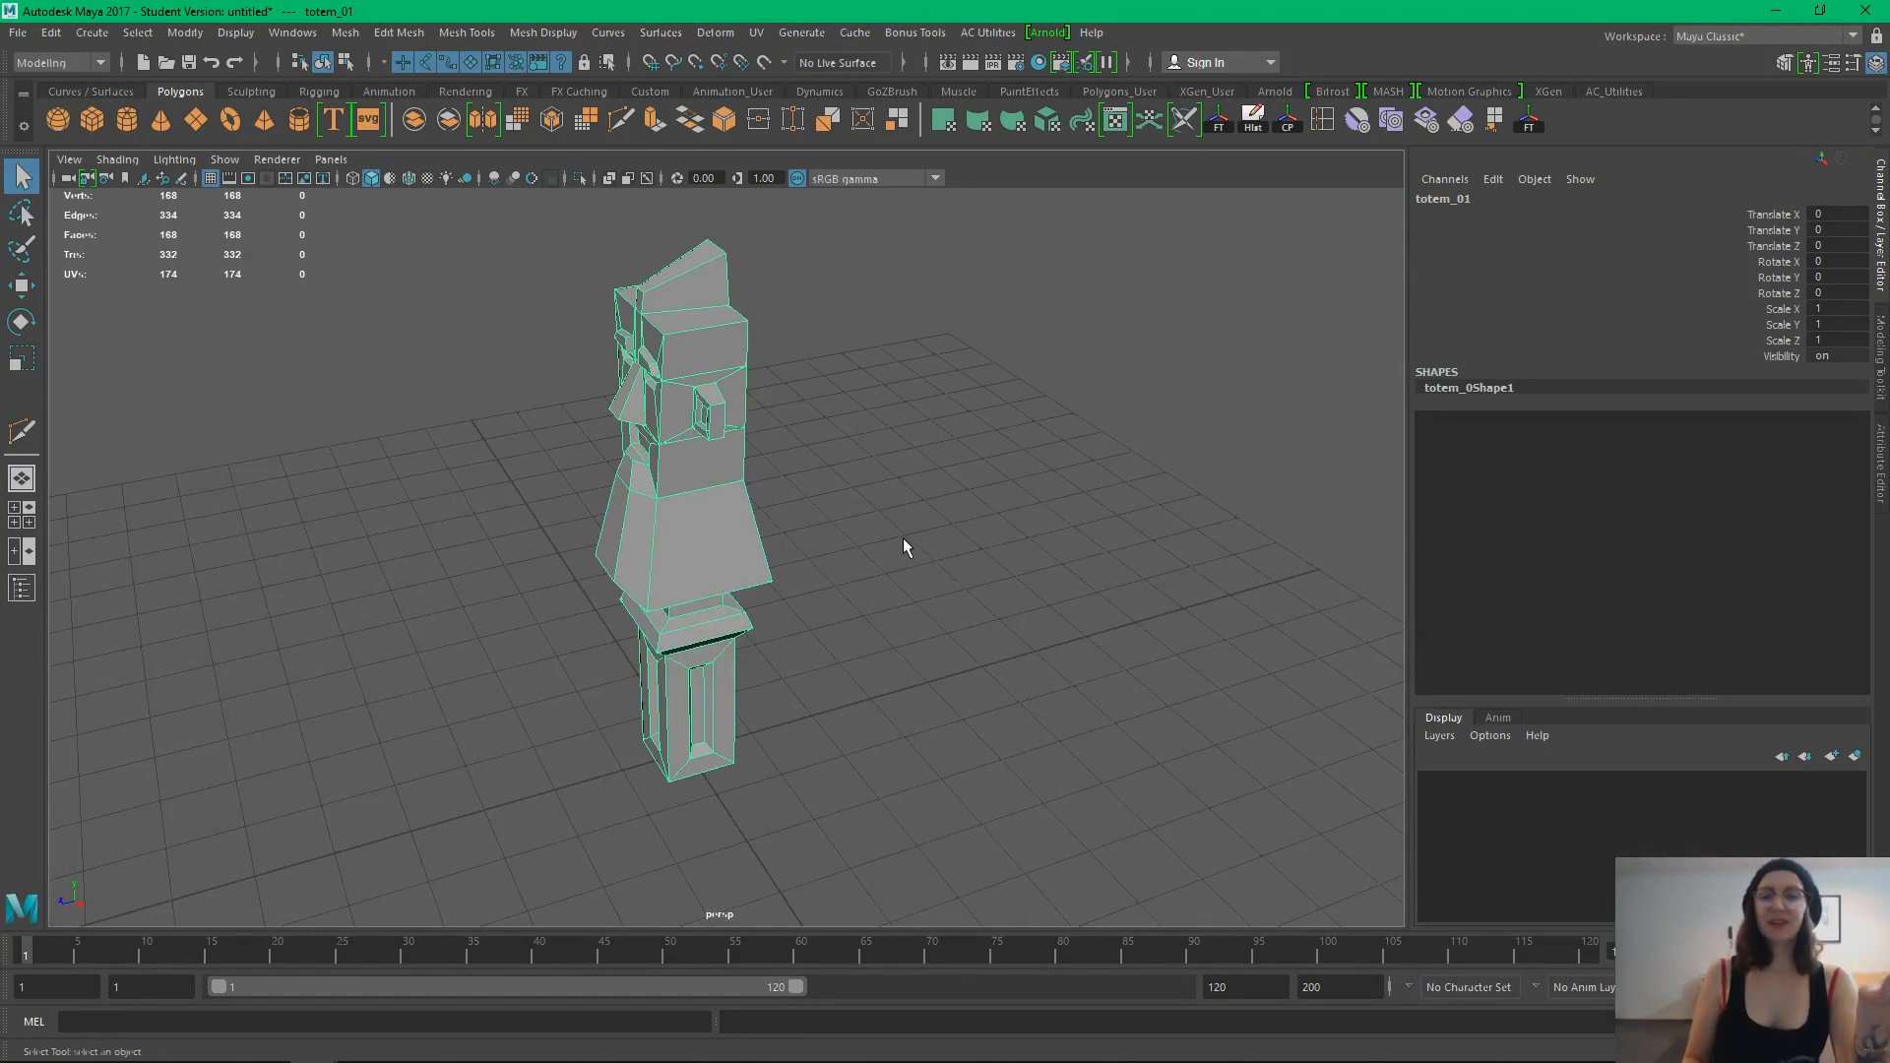
alt+drag(1003, 503, 827, 464)
alt+right_drag(827, 464, 978, 519)
alt+middle_drag(977, 519, 986, 523)
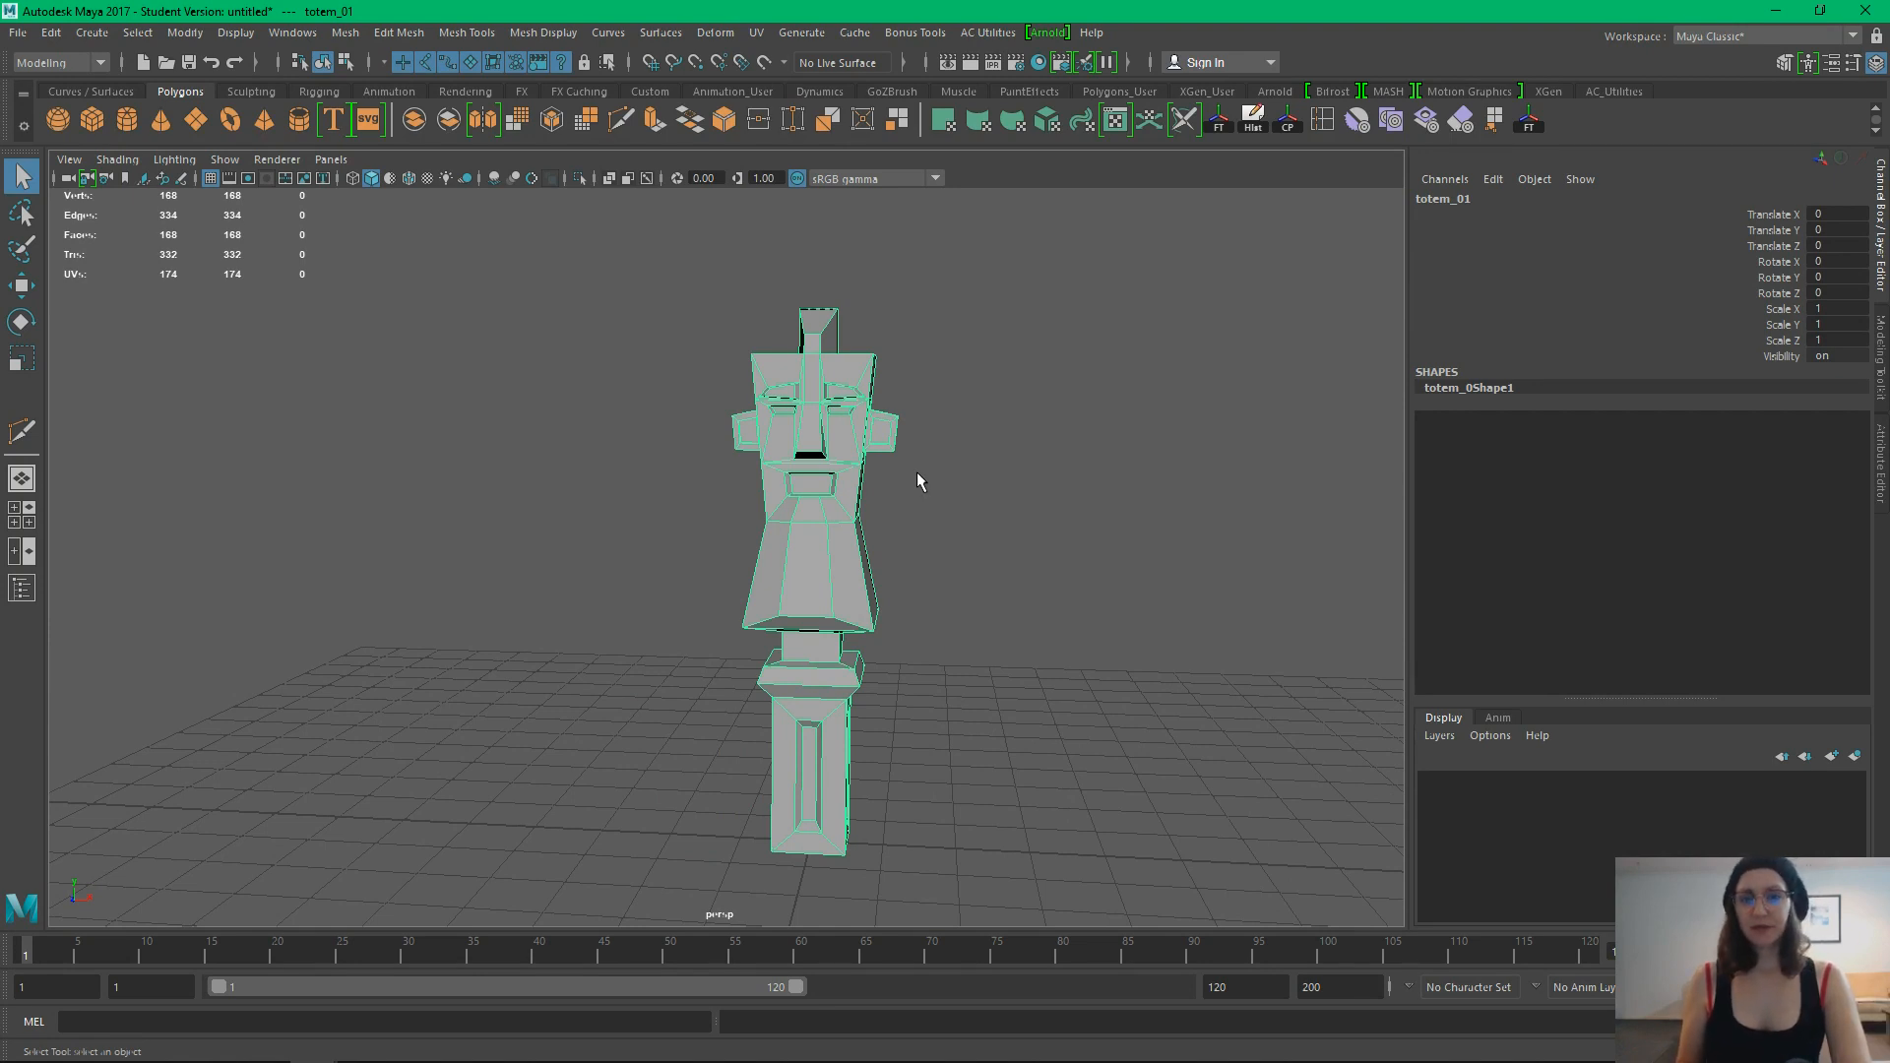
alt+drag(854, 579, 876, 541)
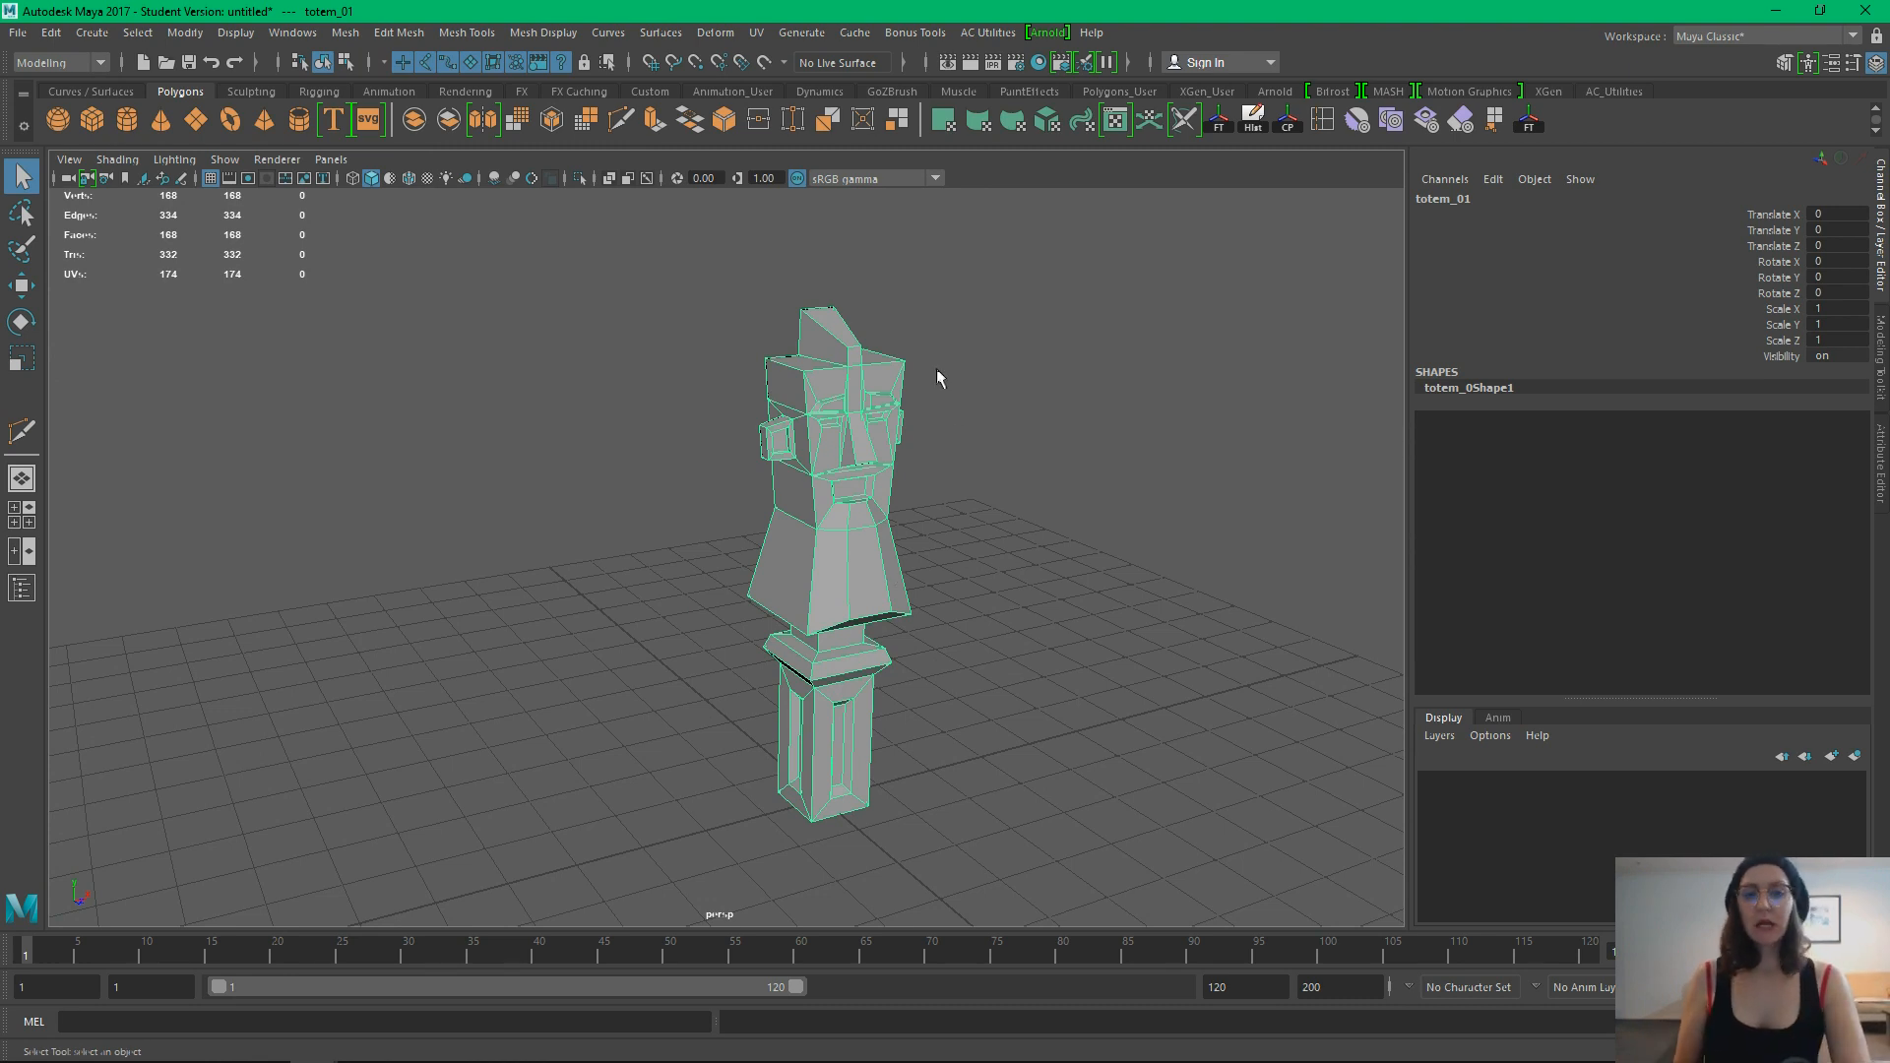
Apply automatic UV mapping to the totem and display its layout in the UV Editor
click(765, 35)
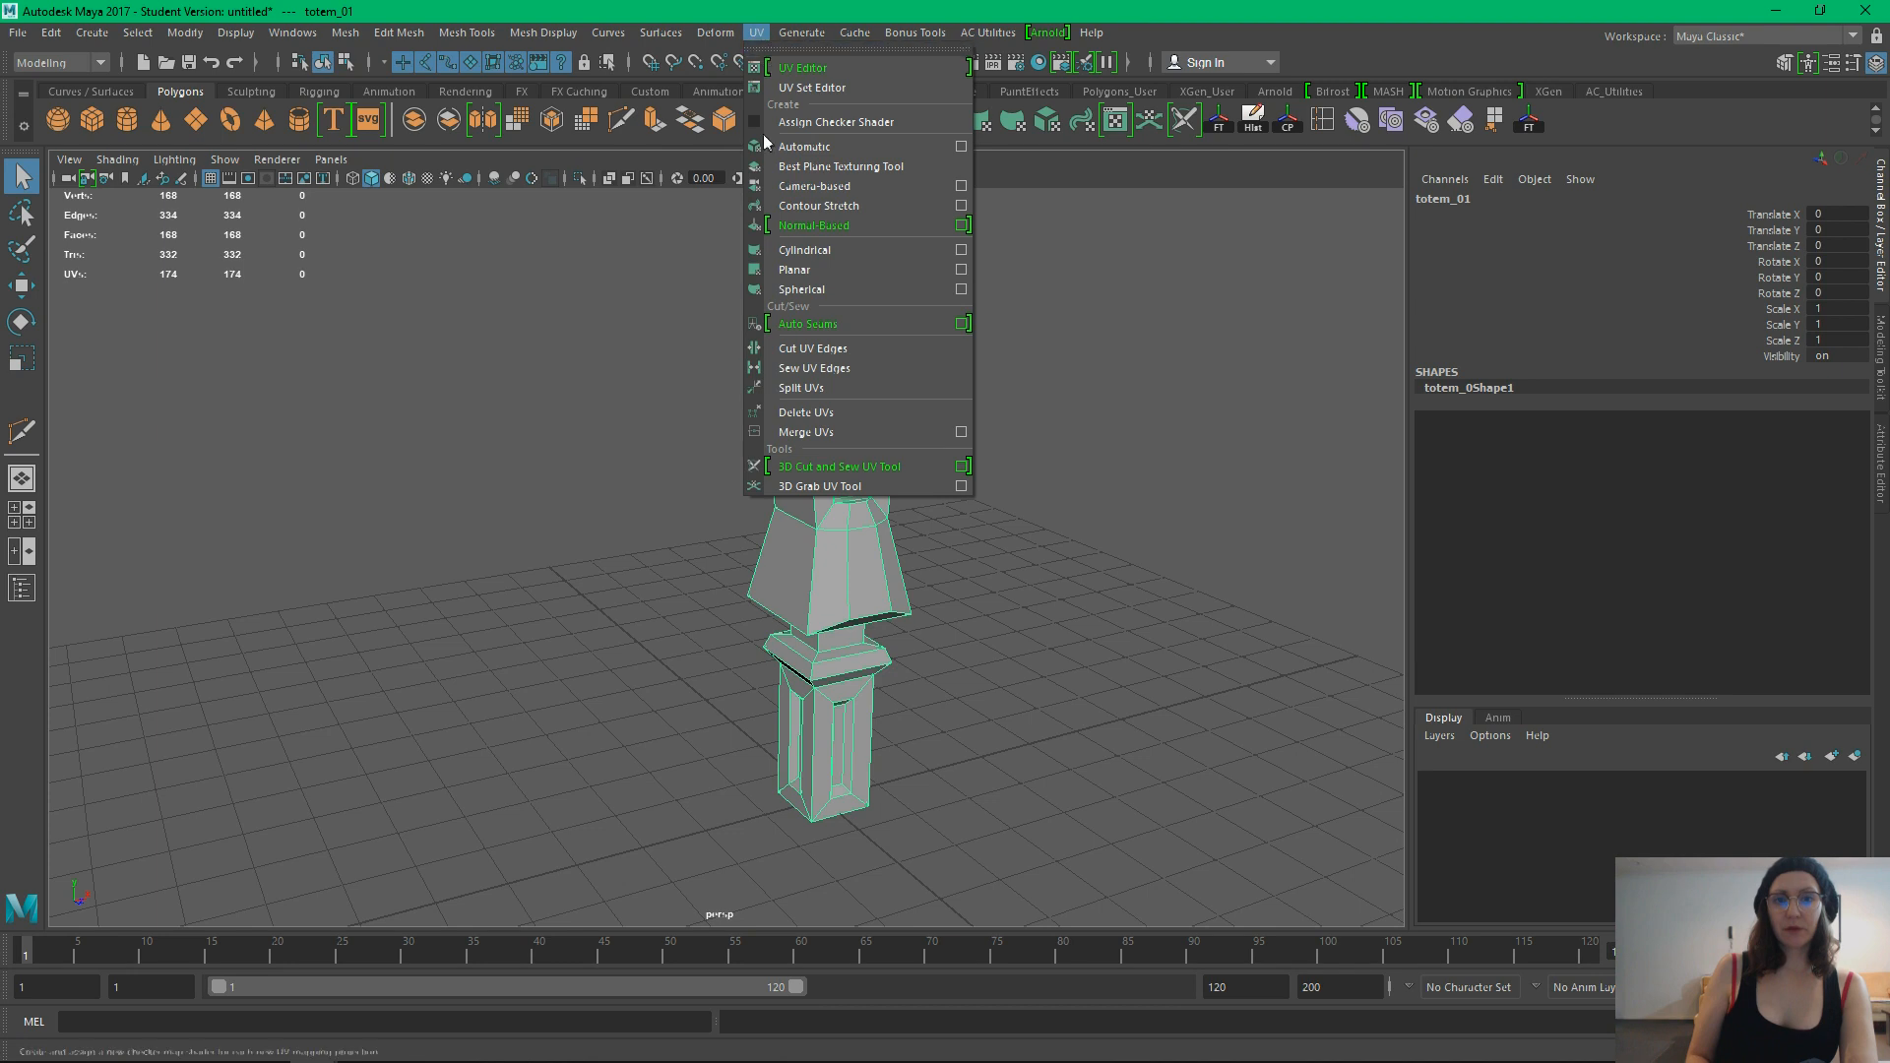
click(862, 147)
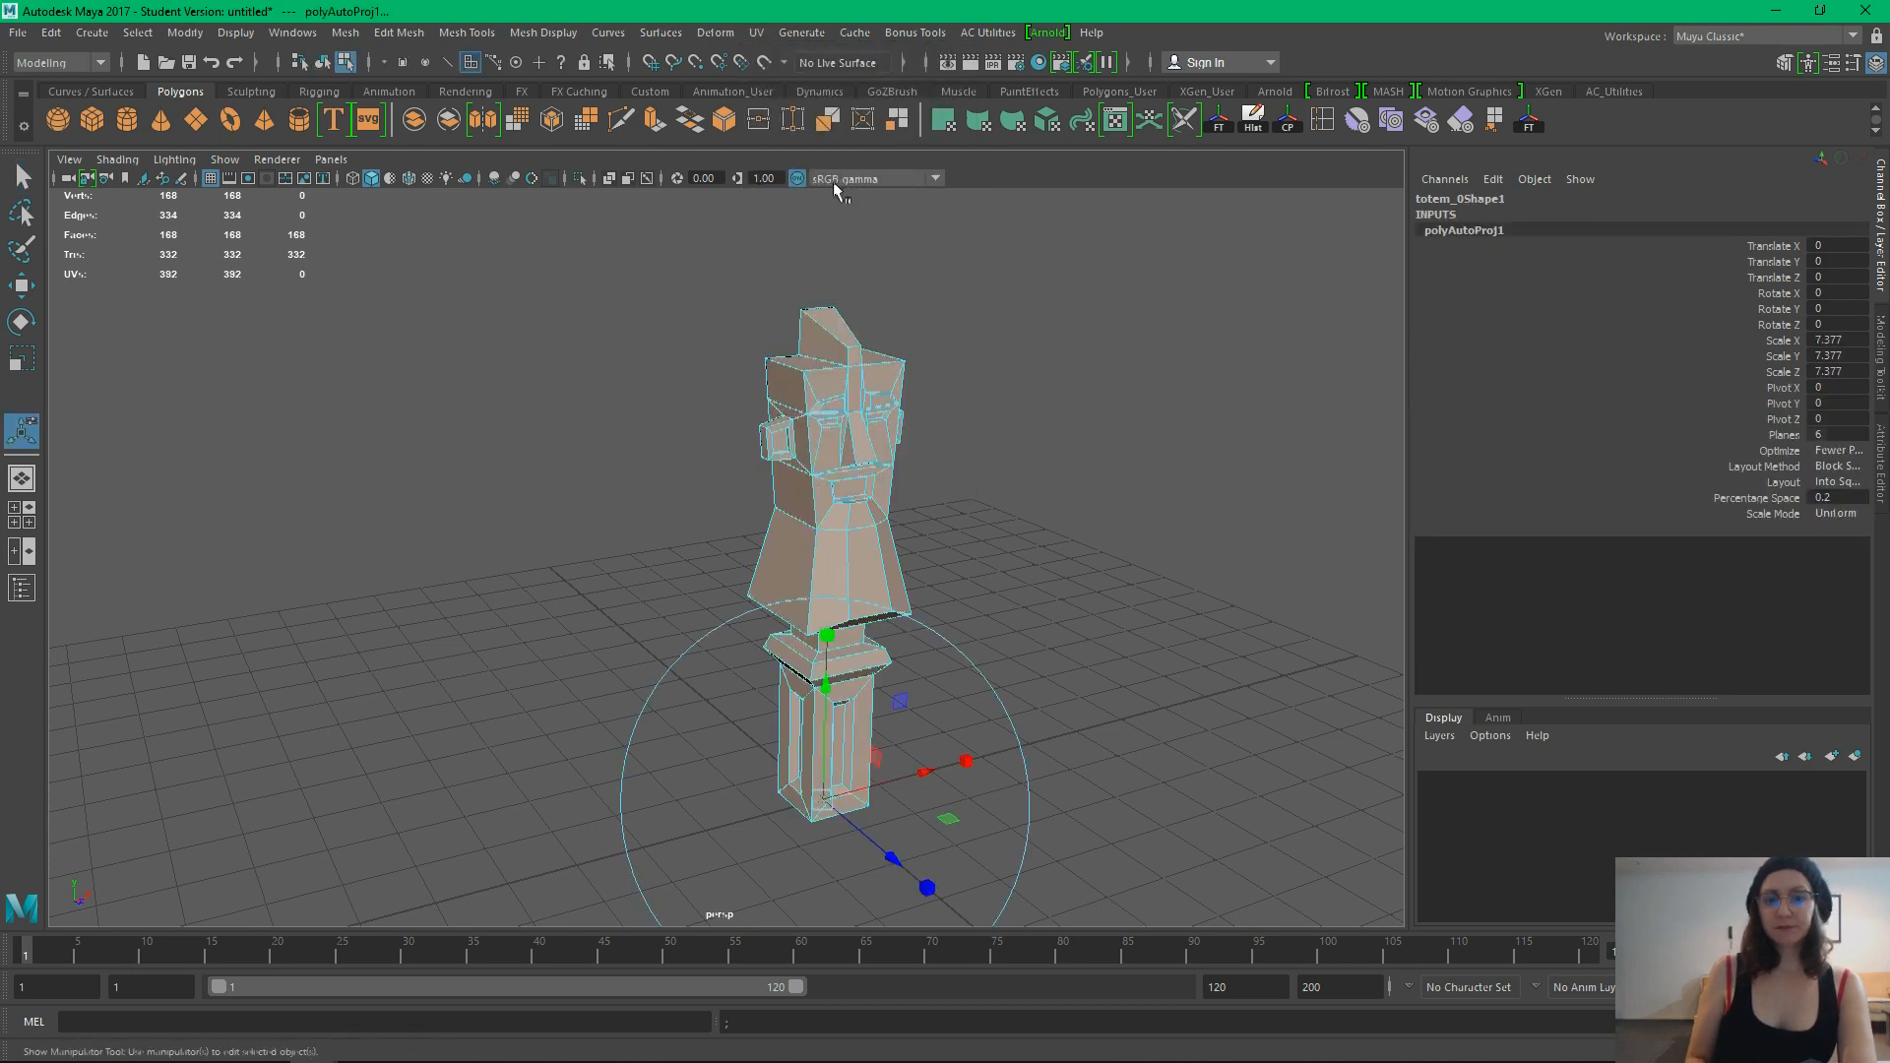
click(1081, 122)
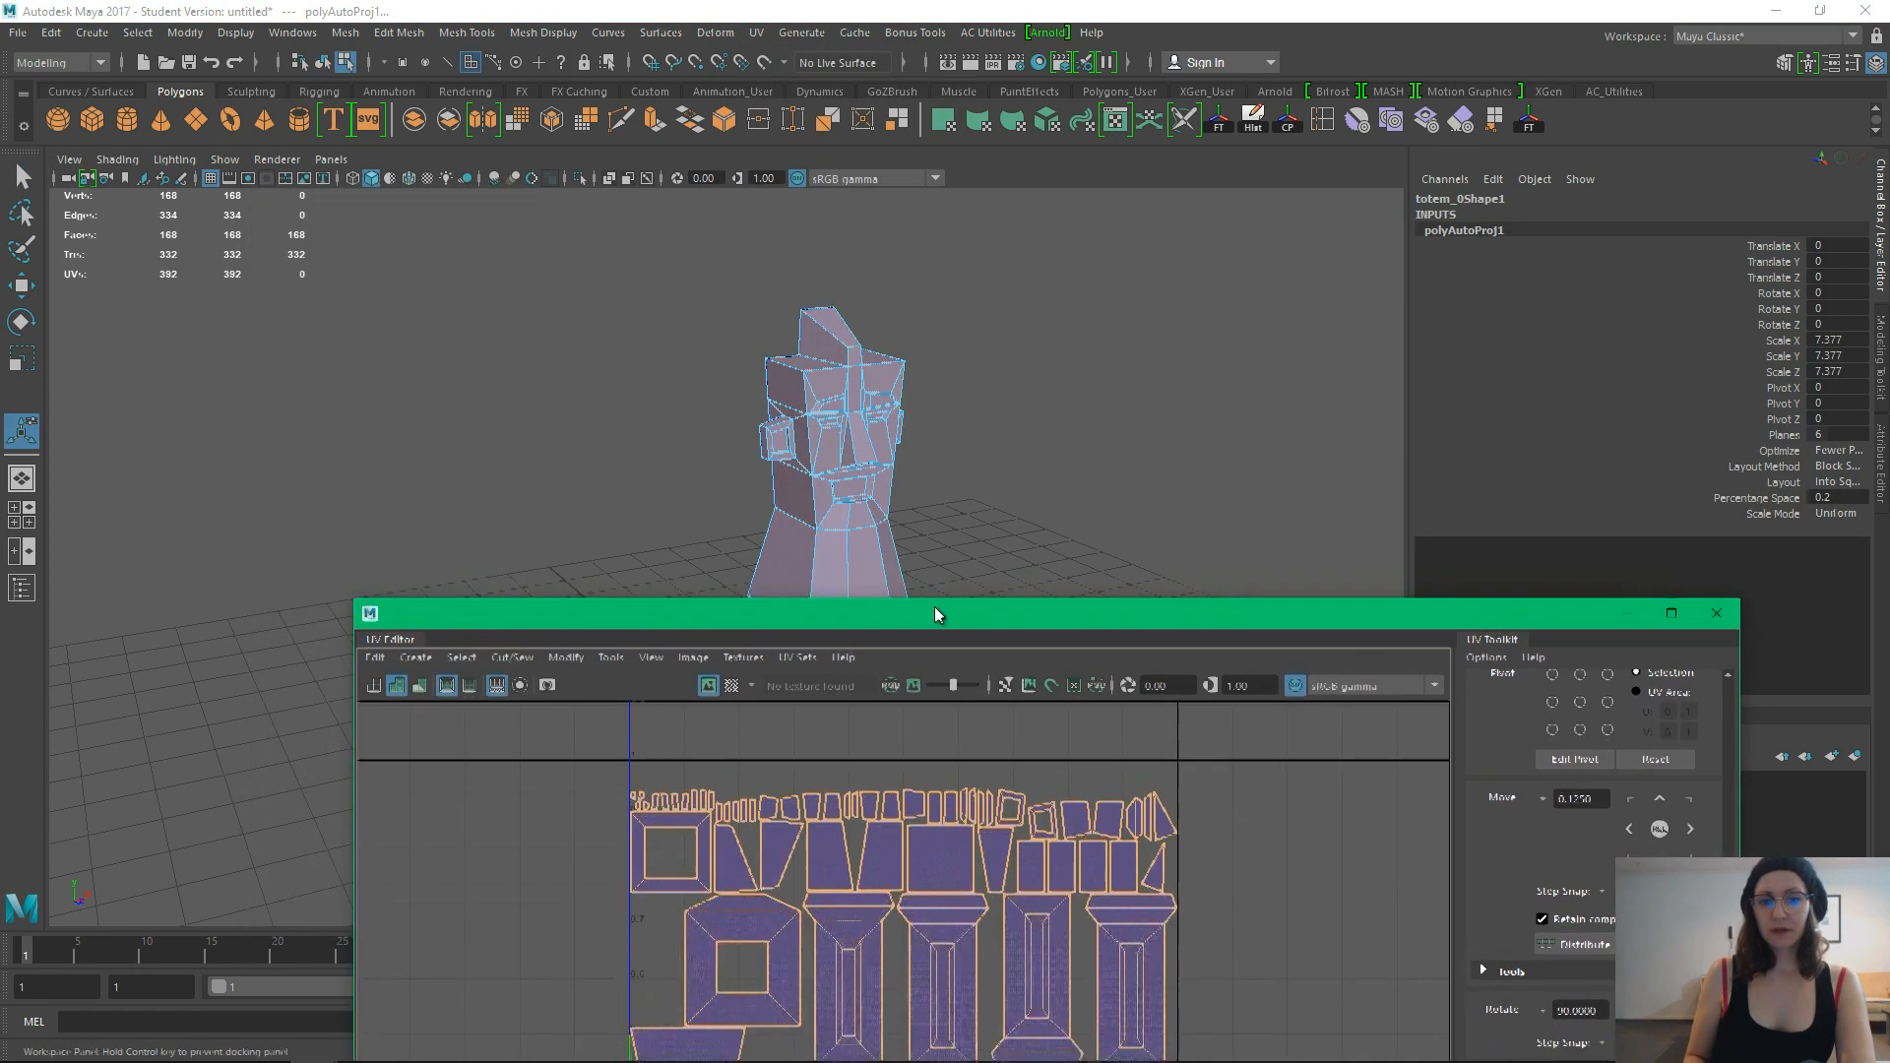
drag(935, 620, 798, 282)
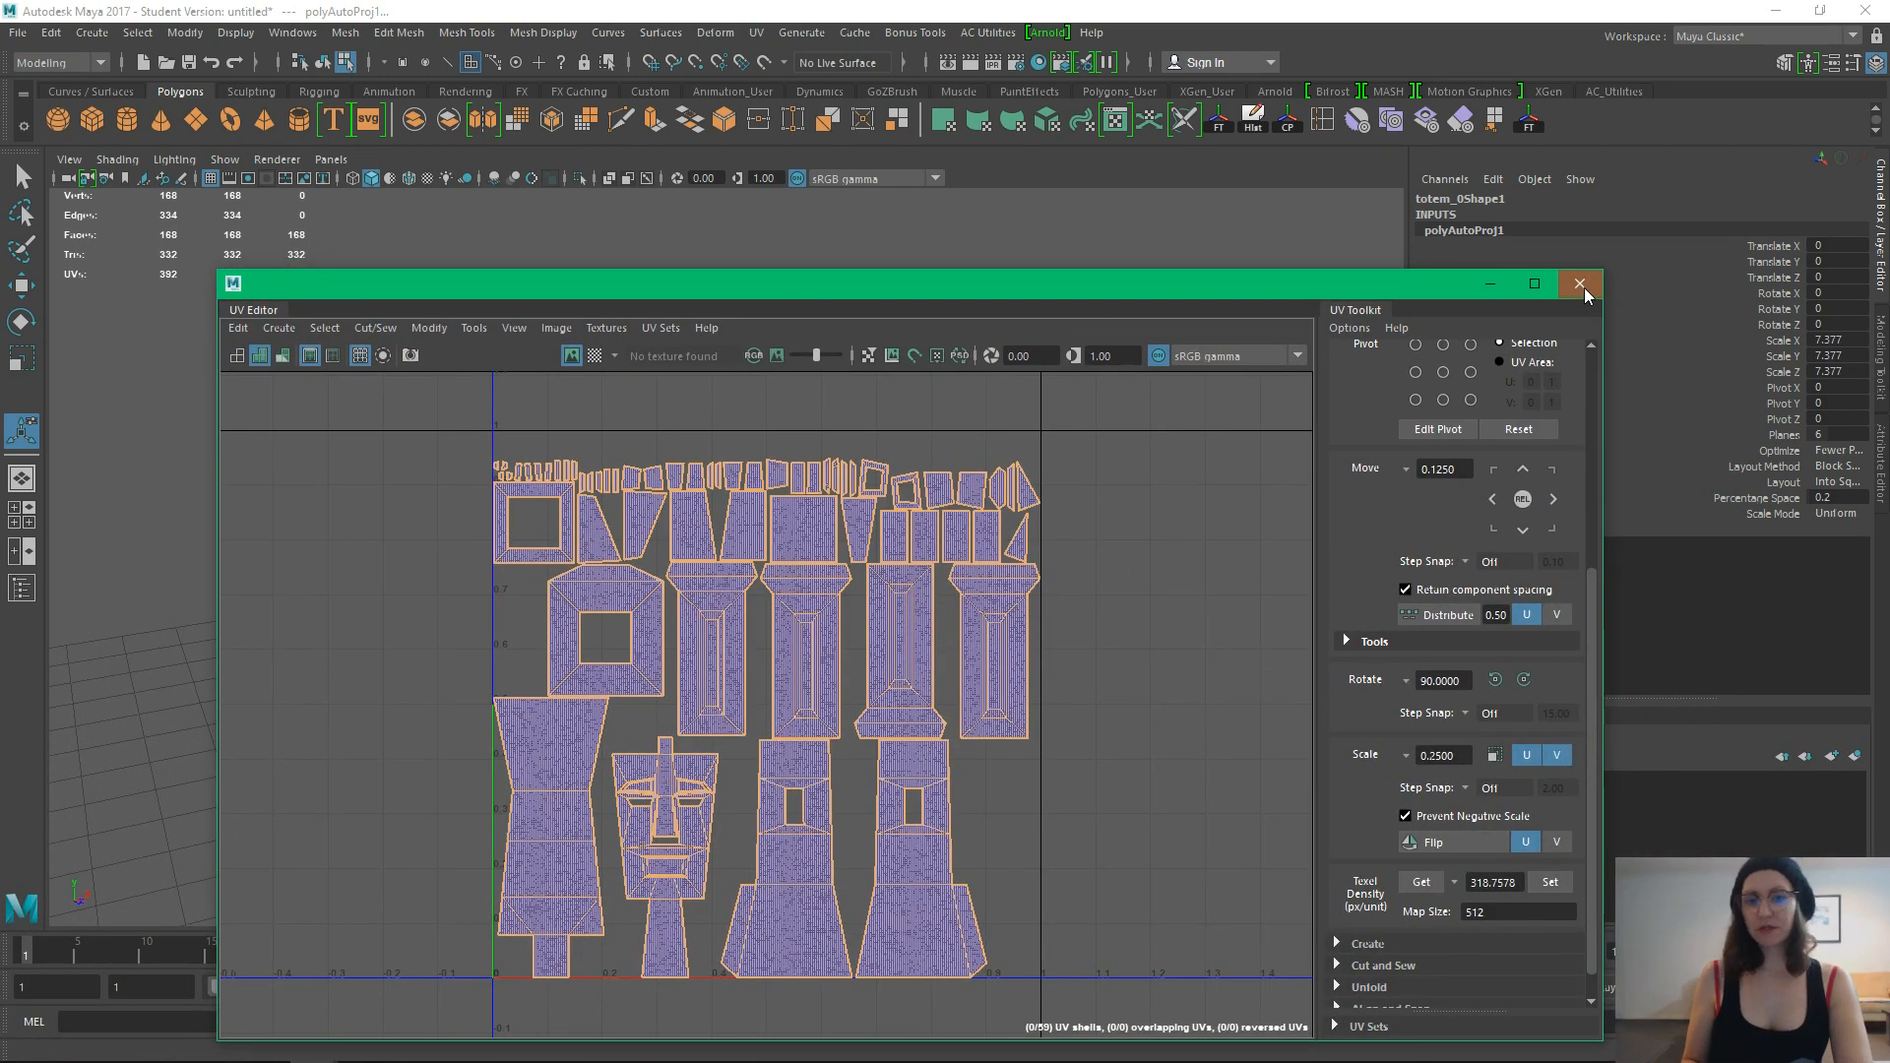
Close the UV Editor, return to object mode and delete the totem's construction history
click(1579, 284)
key(q)
key(F8)
click(1166, 510)
alt+drag(1166, 511, 900, 541)
click(827, 469)
click(1252, 126)
click(1106, 488)
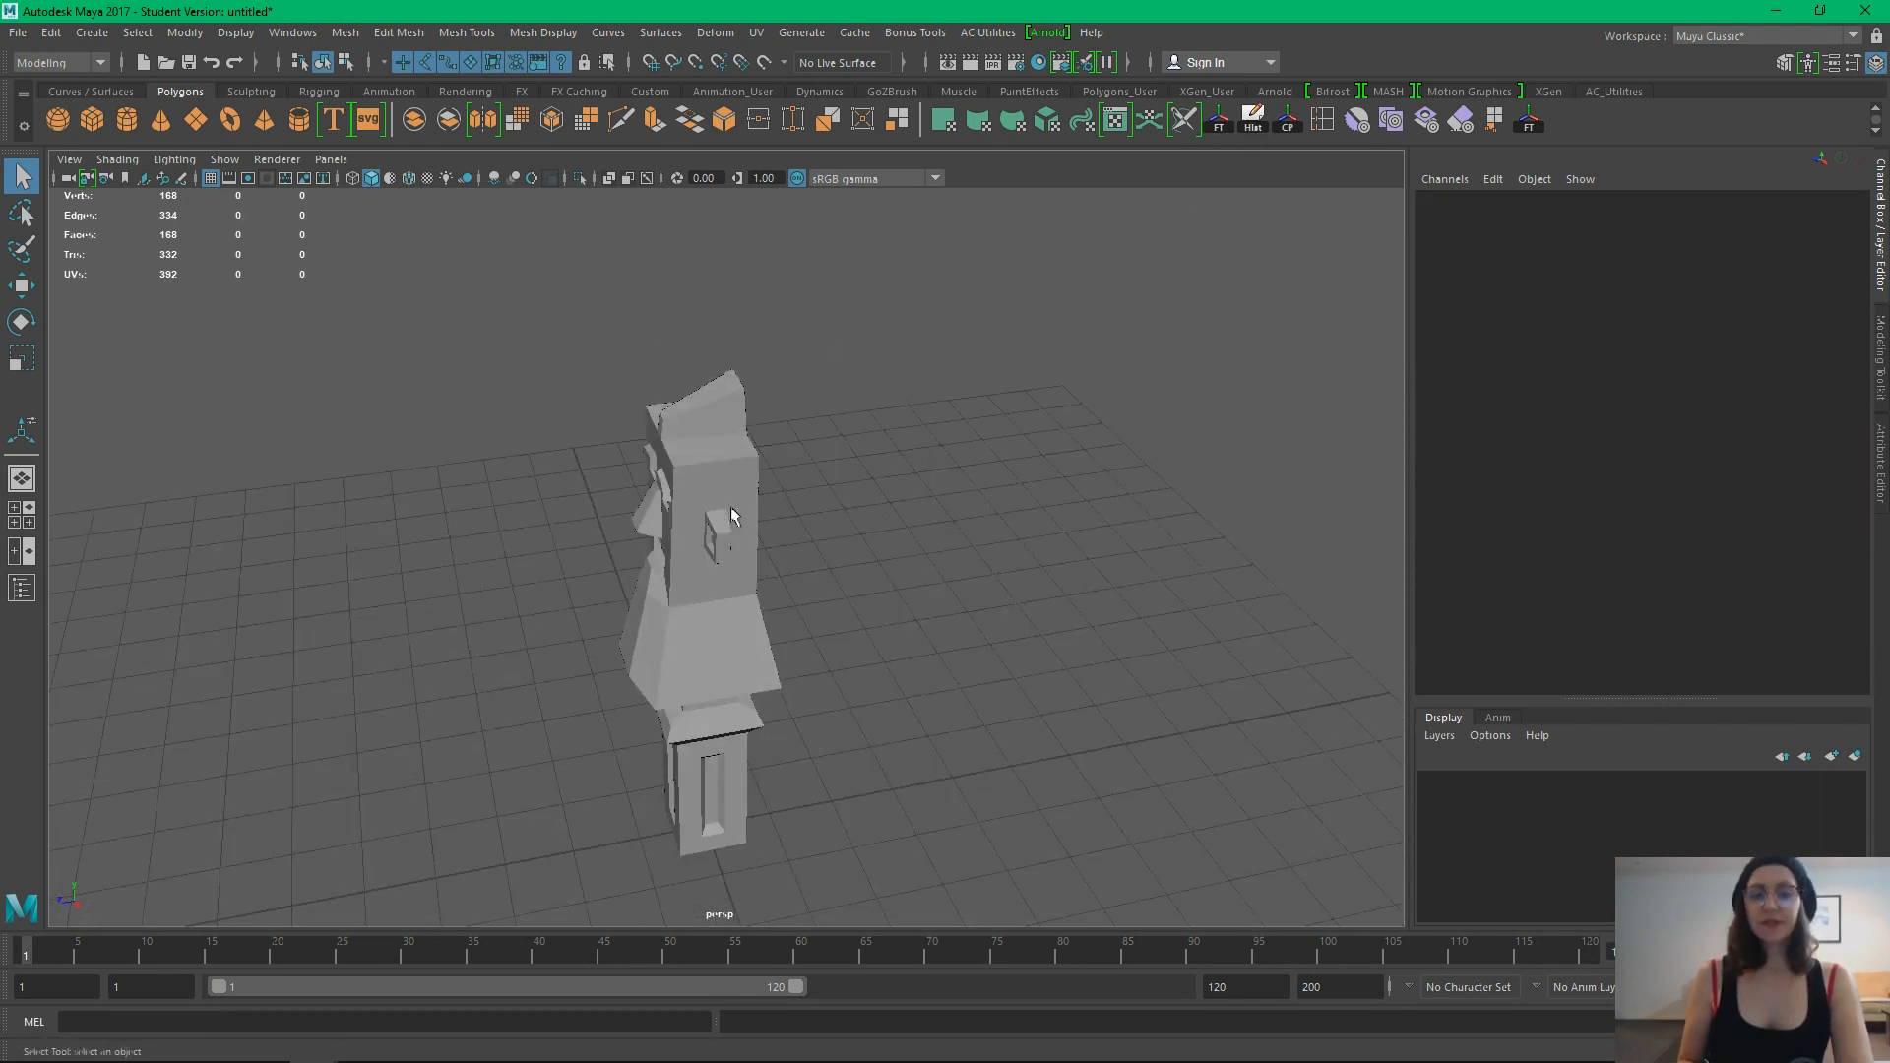
Select the totem and open the Hypershade
click(753, 564)
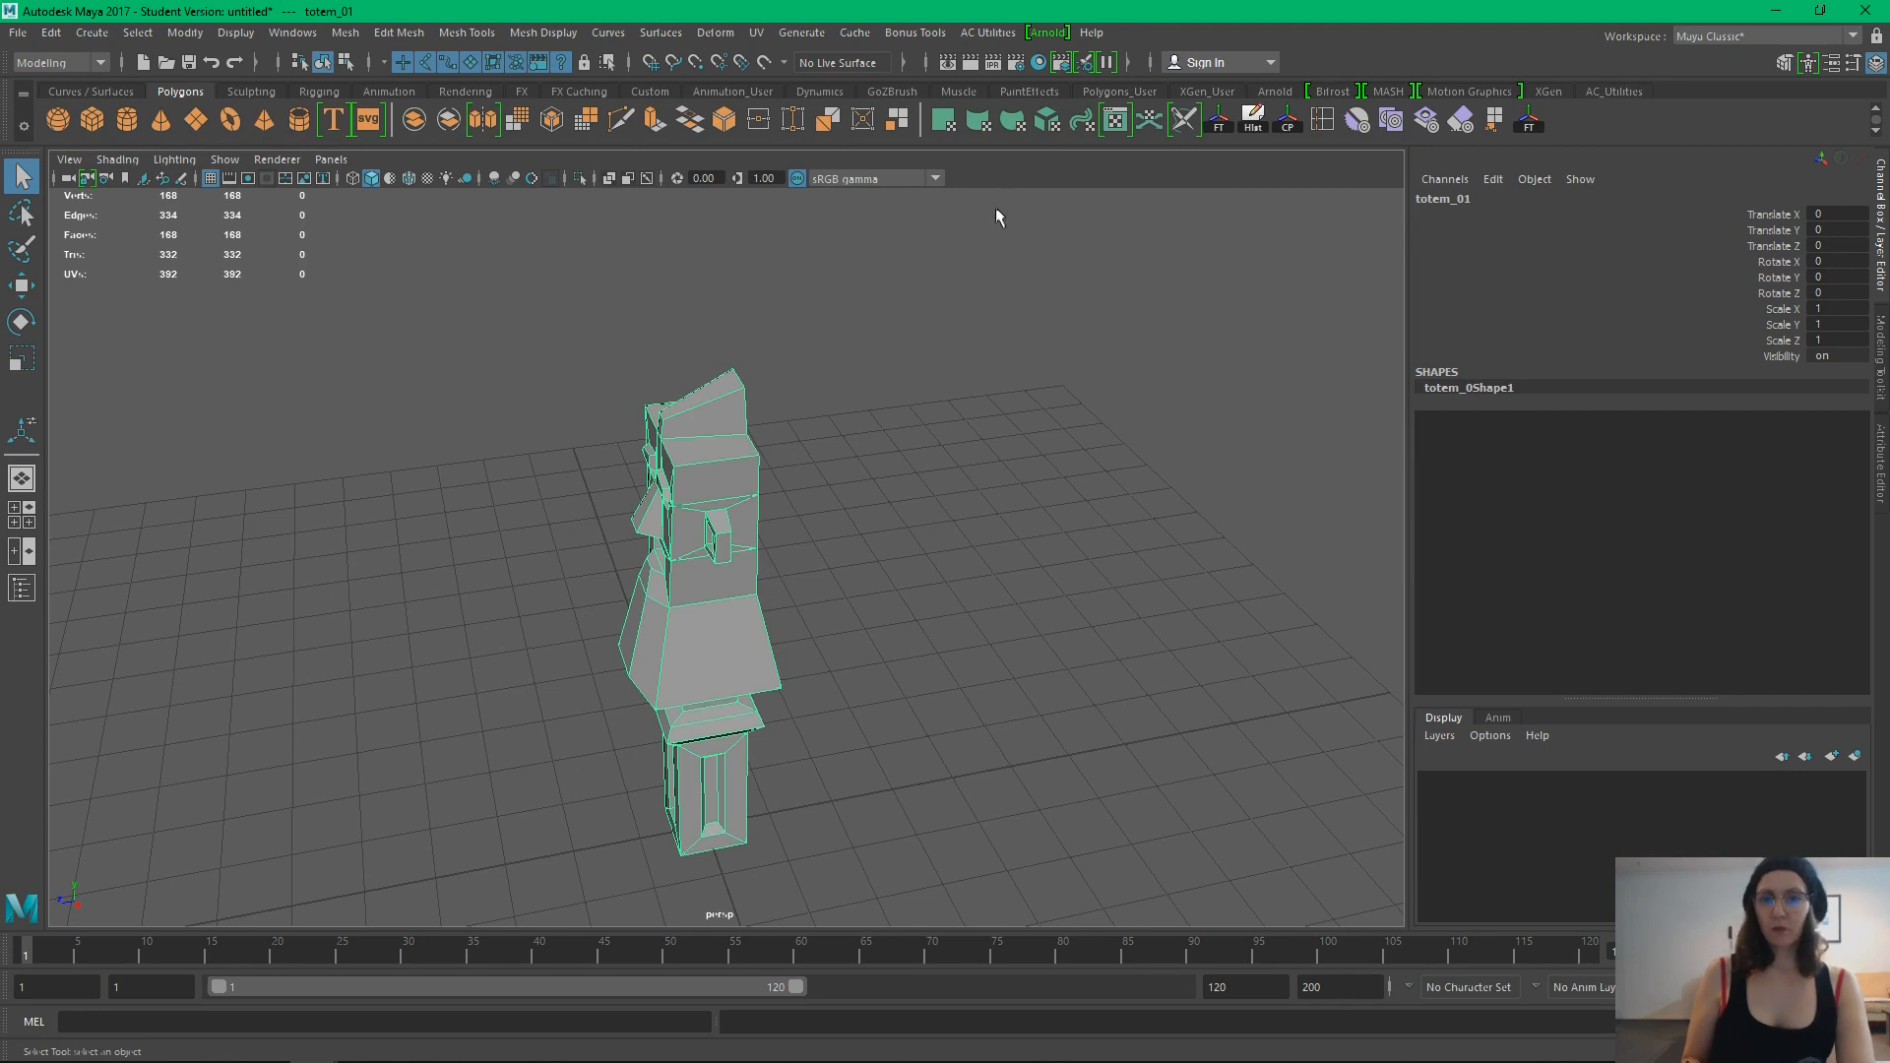
alt+drag(1007, 203, 1097, 407)
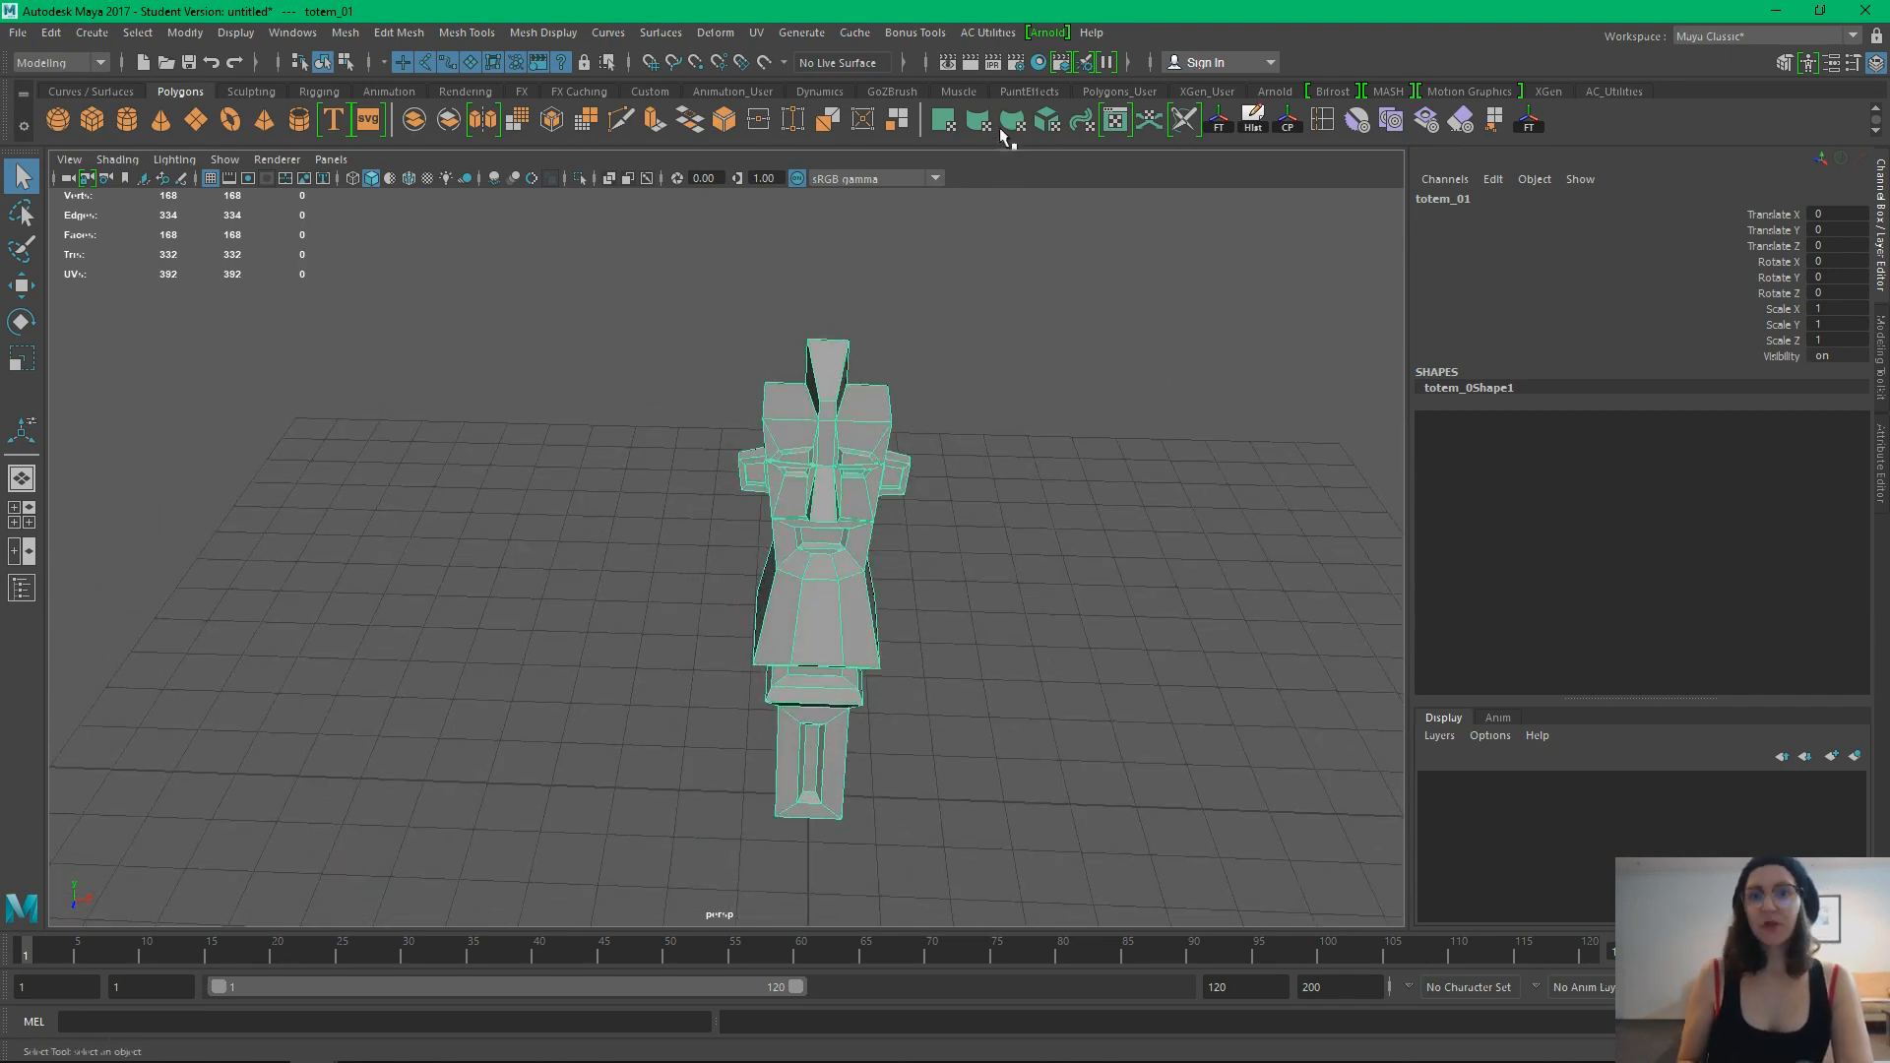
click(1040, 62)
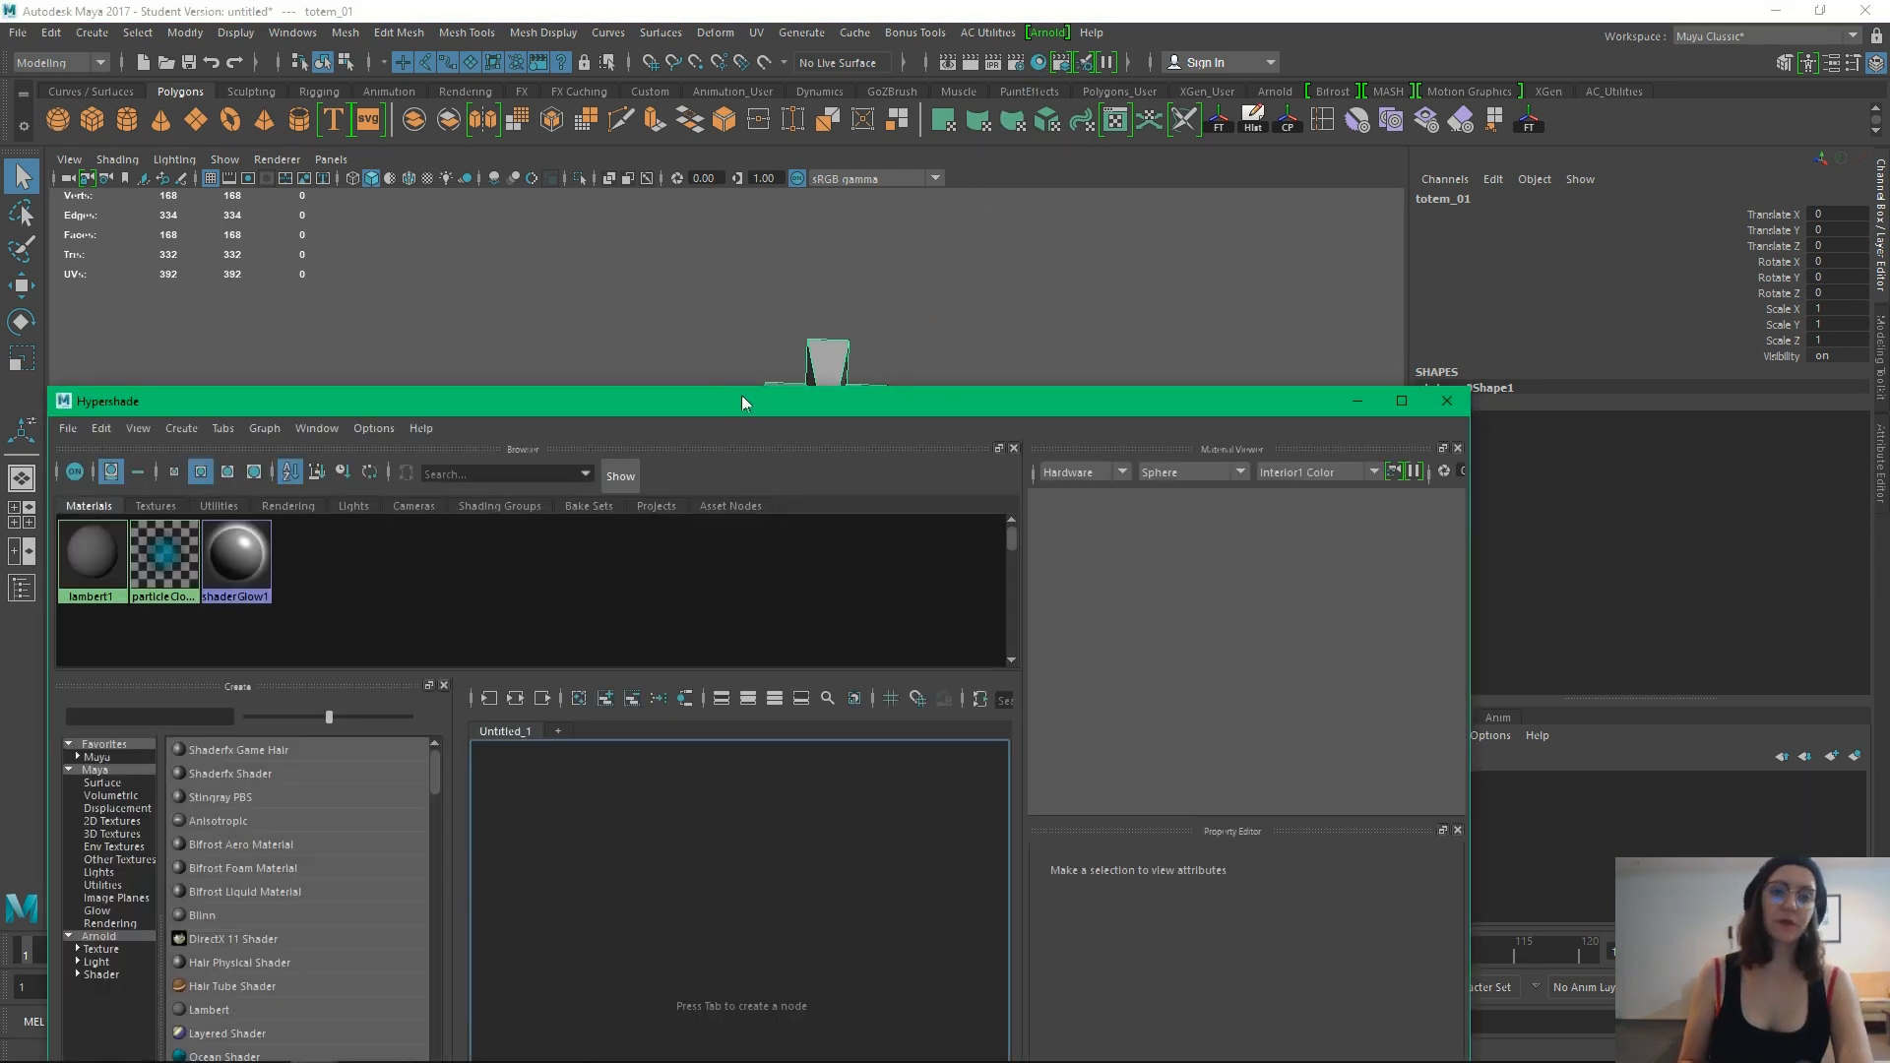
Find the Ramp Shader among the Hypershade's node types and create a new Ramp Shader material
drag(742, 394, 877, 215)
click(293, 530)
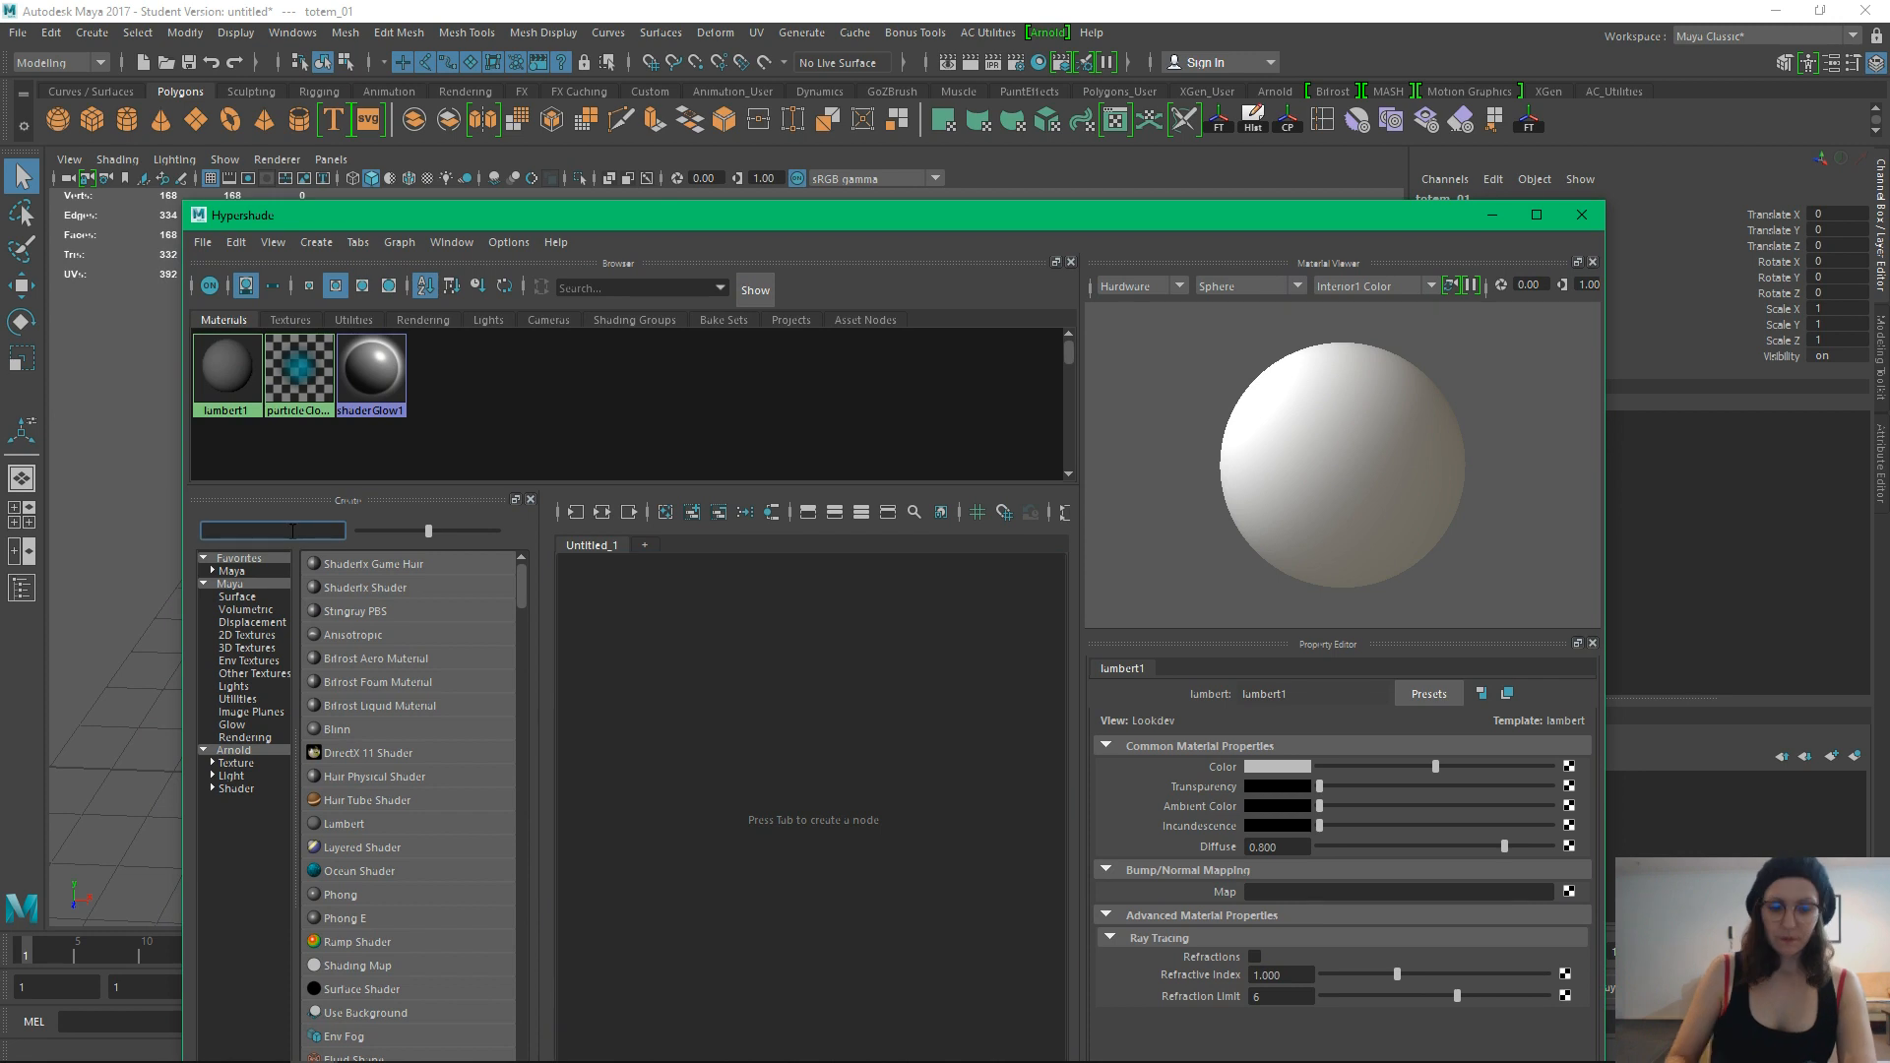
text(ramp)
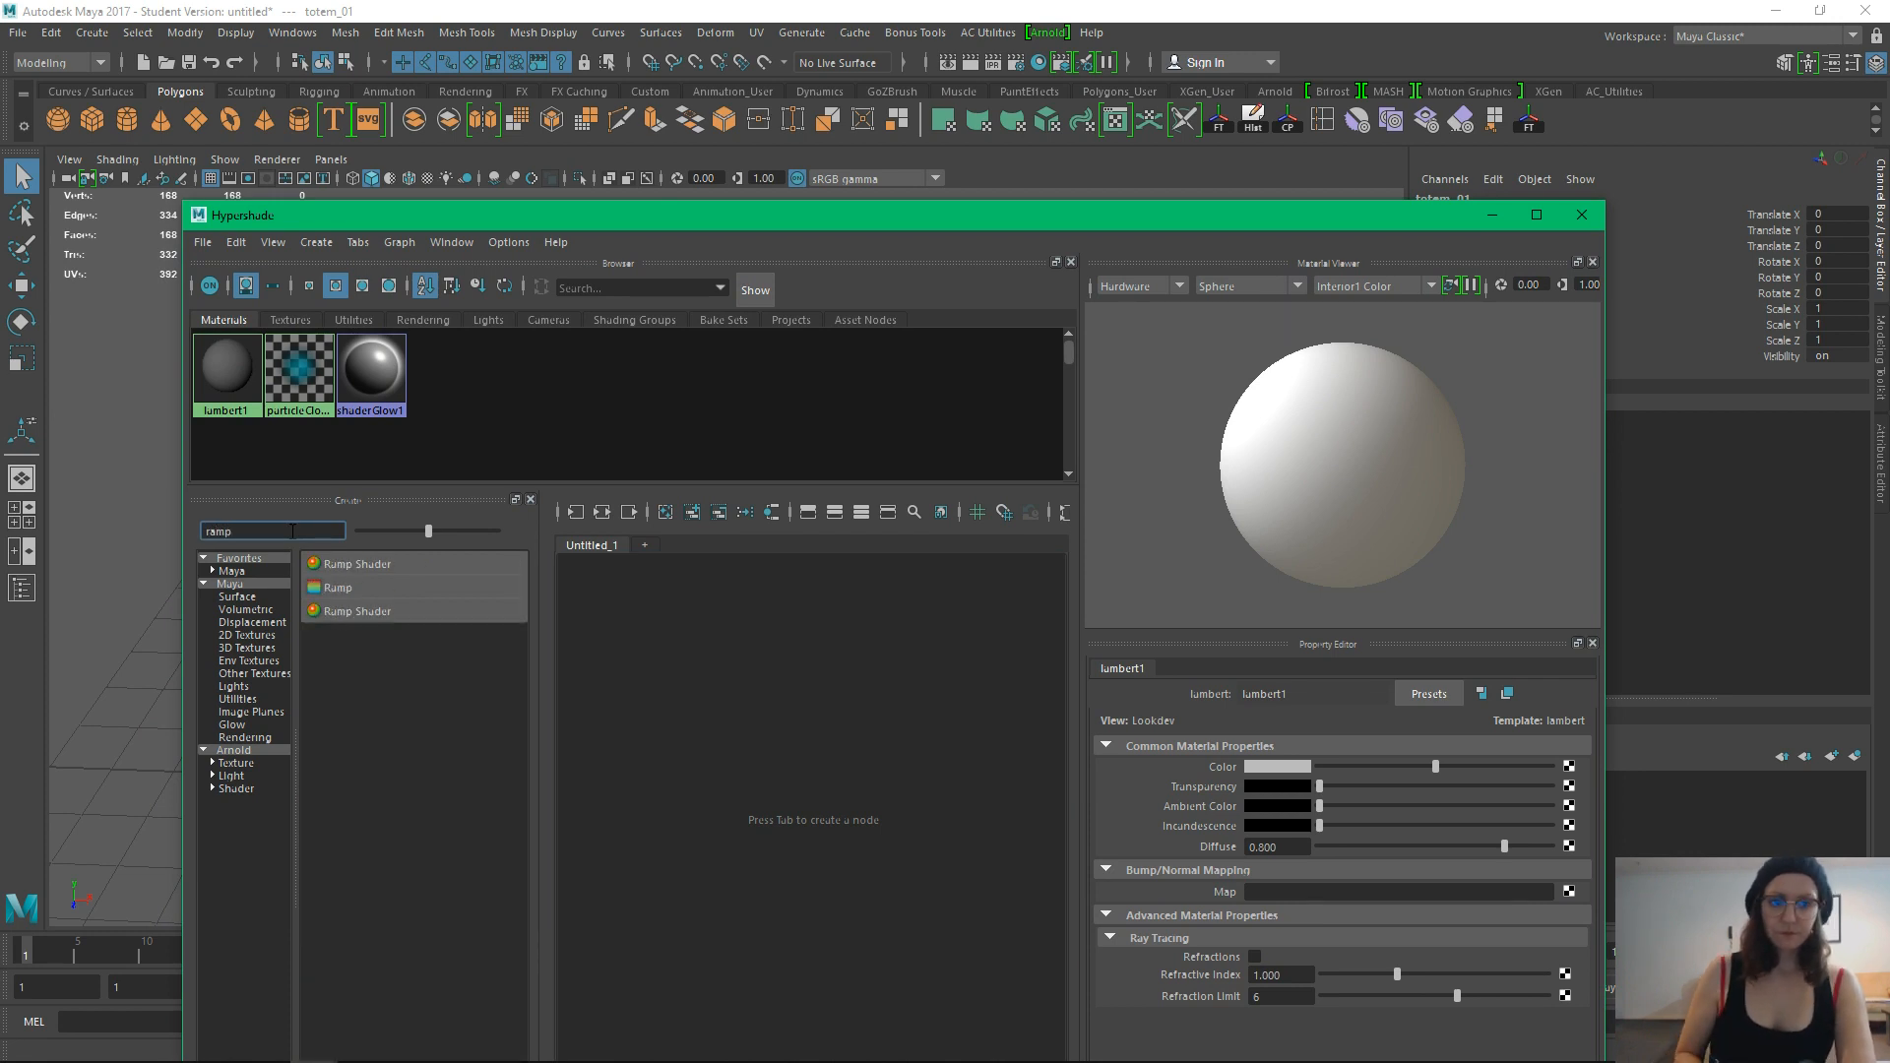
click(392, 562)
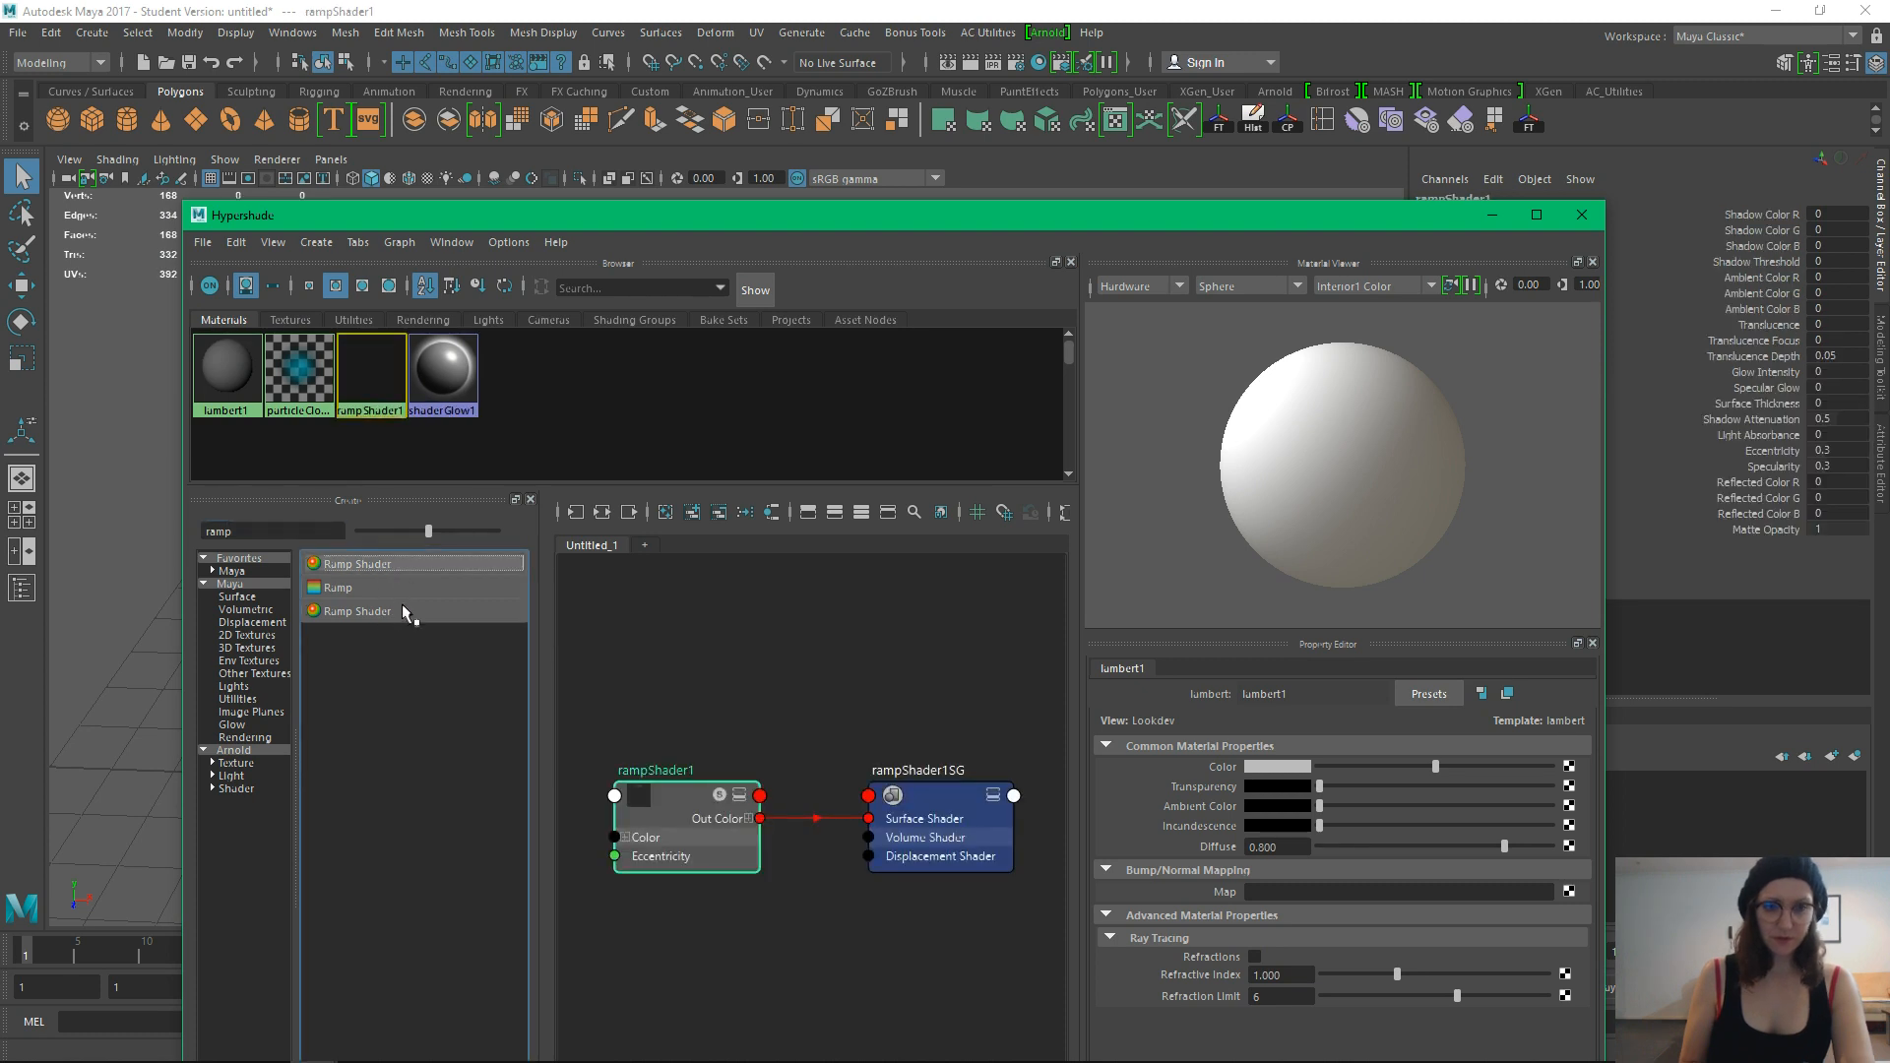
Assign the new ramp shader to the totem and display the material's attributes in the Property Editor
drag(588, 214, 594, 456)
drag(730, 316, 827, 384)
right_drag(385, 609, 380, 548)
drag(783, 464, 718, 224)
click(630, 809)
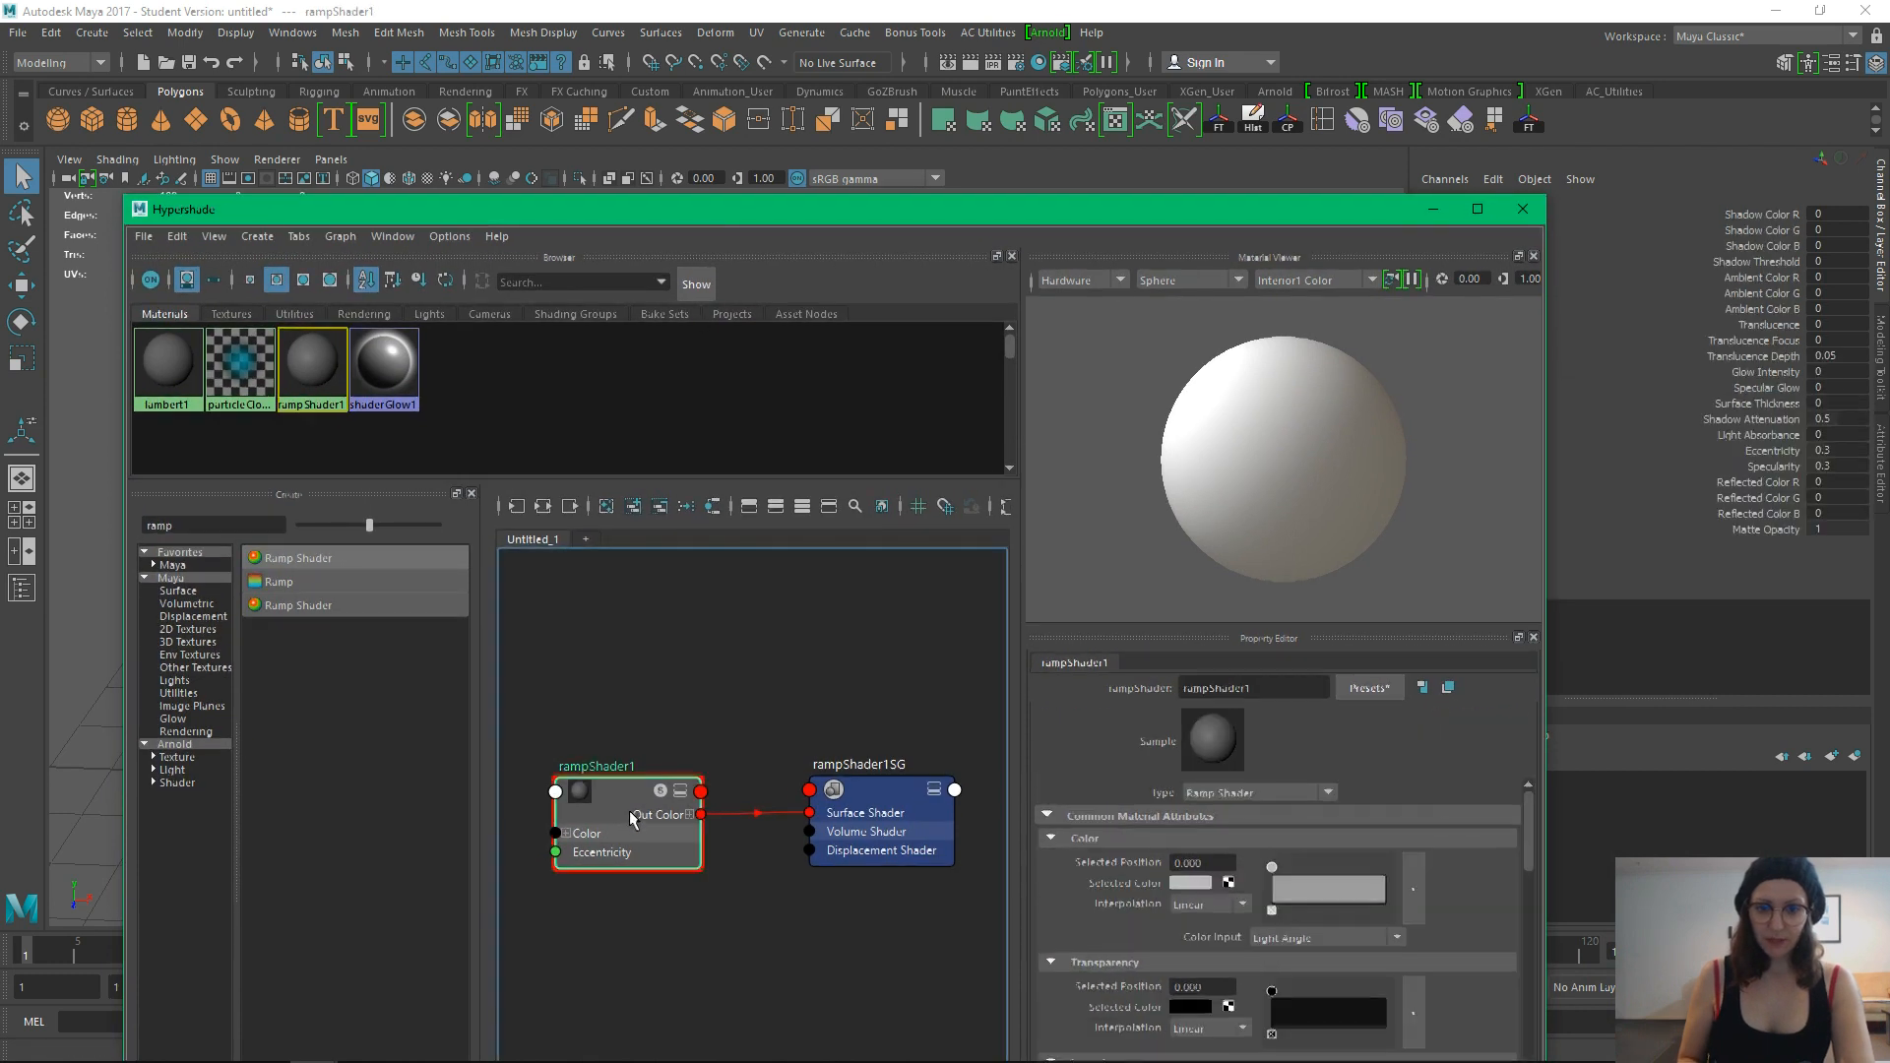
Shrink the Hypershade window and place it beside the totem, with the head framed in the viewport
drag(1053, 226, 944, 388)
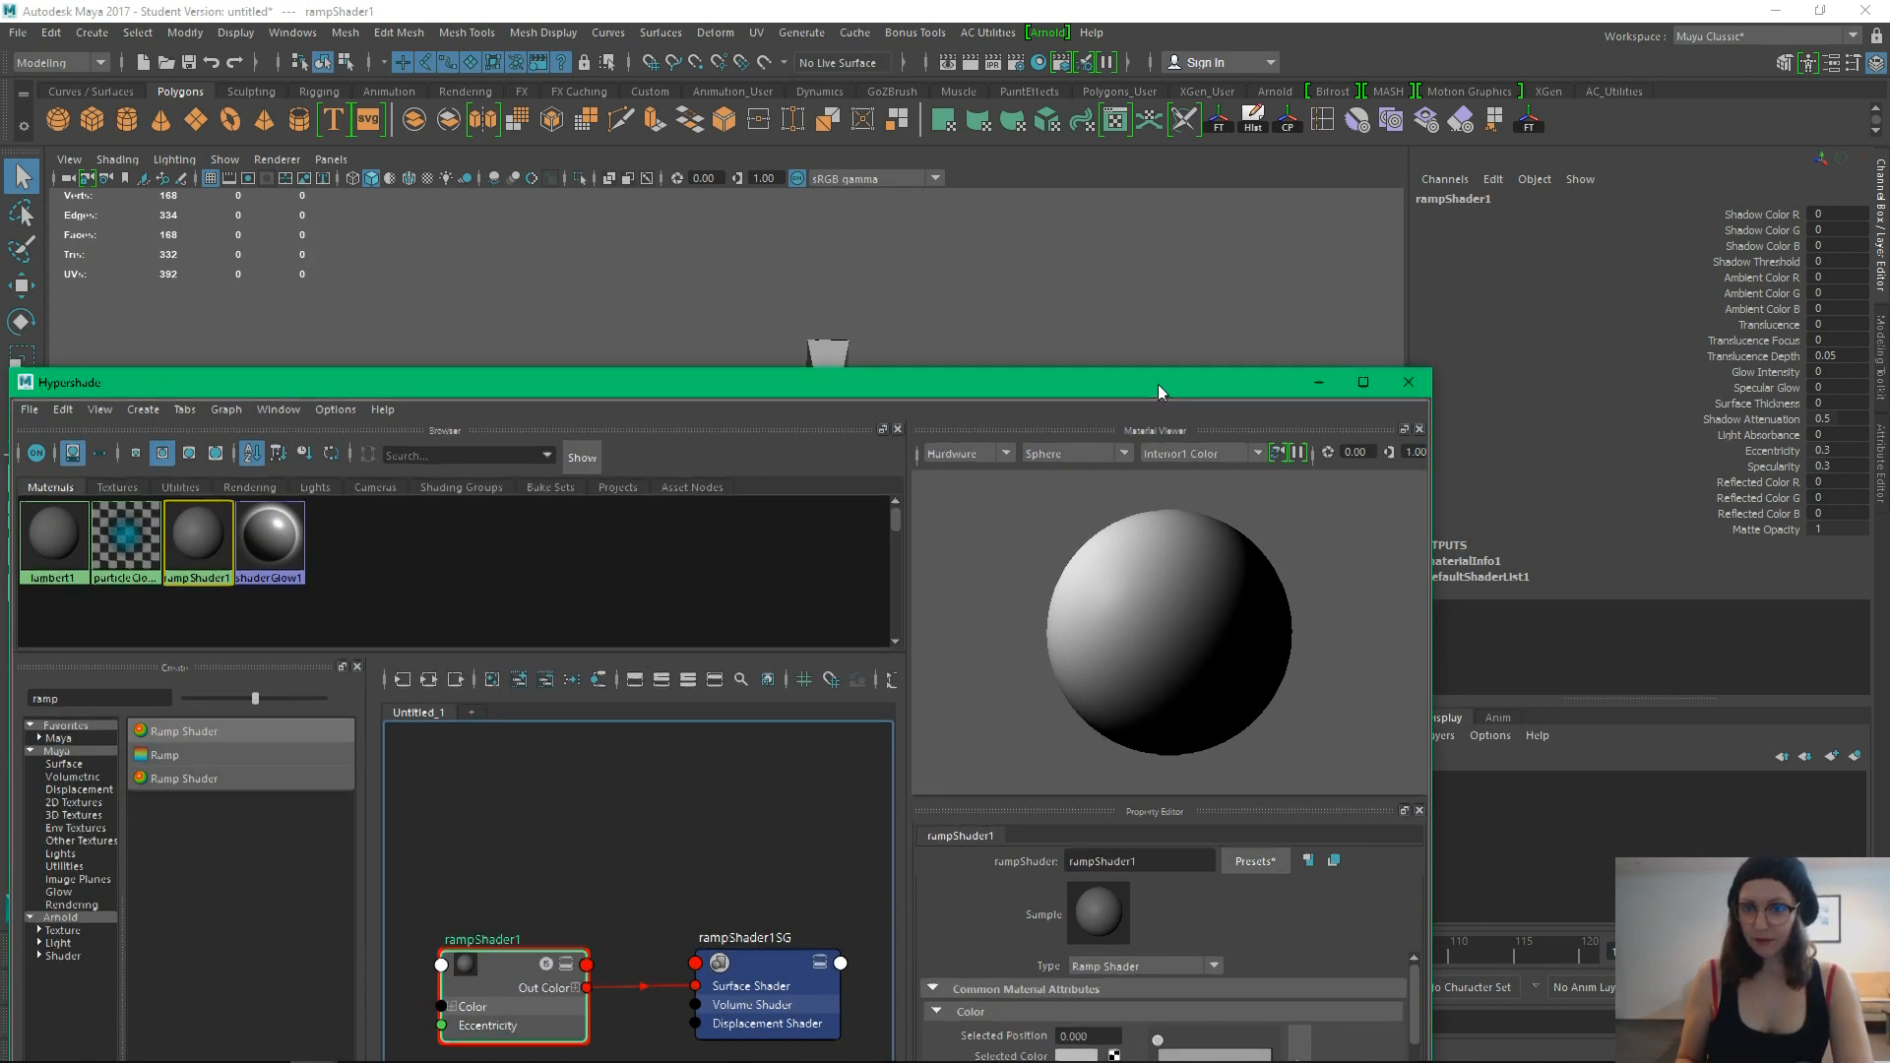
drag(1158, 384, 1406, 289)
drag(253, 274, 649, 738)
drag(805, 754, 1060, 325)
alt+middle_drag(642, 540, 397, 520)
alt+drag(472, 556, 512, 508)
alt+right_drag(512, 507, 658, 629)
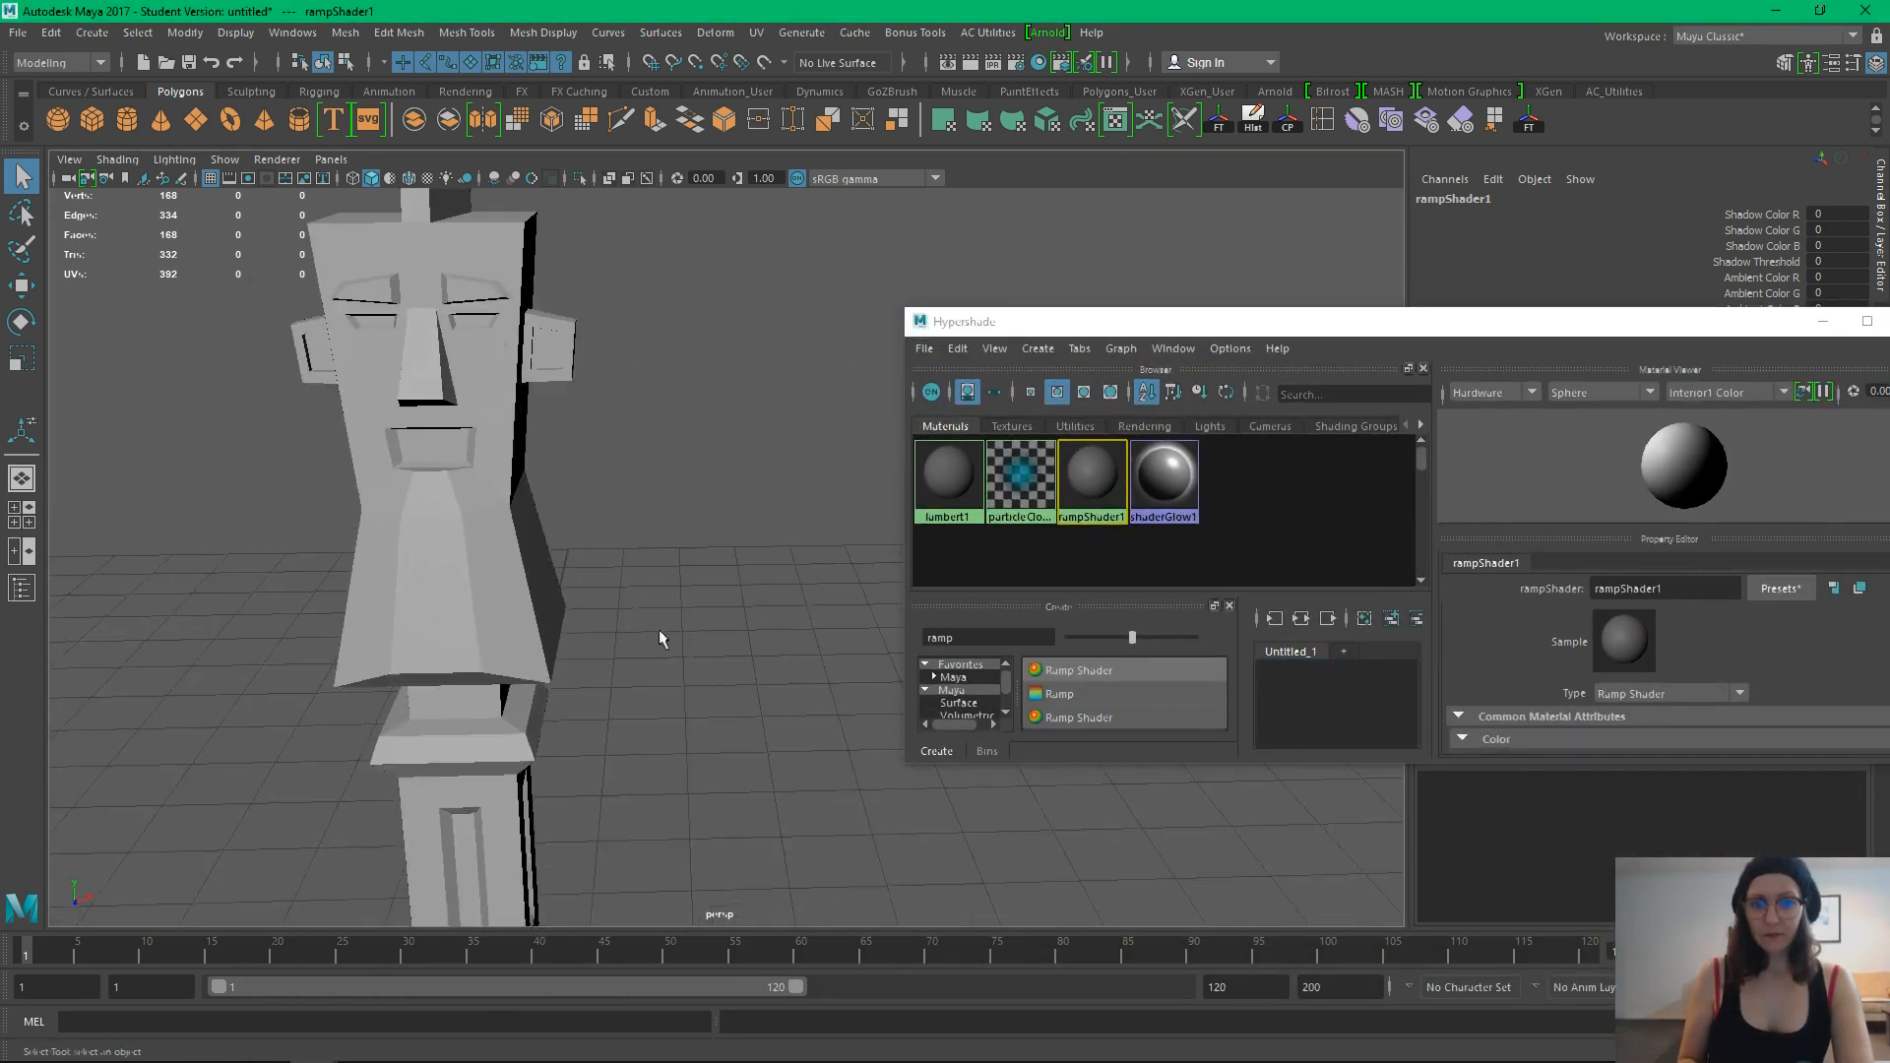
alt+middle_drag(658, 629, 778, 618)
Enlarge the Hypershade window and give the Property Editor more room for the ramp shader's attributes
click(1096, 476)
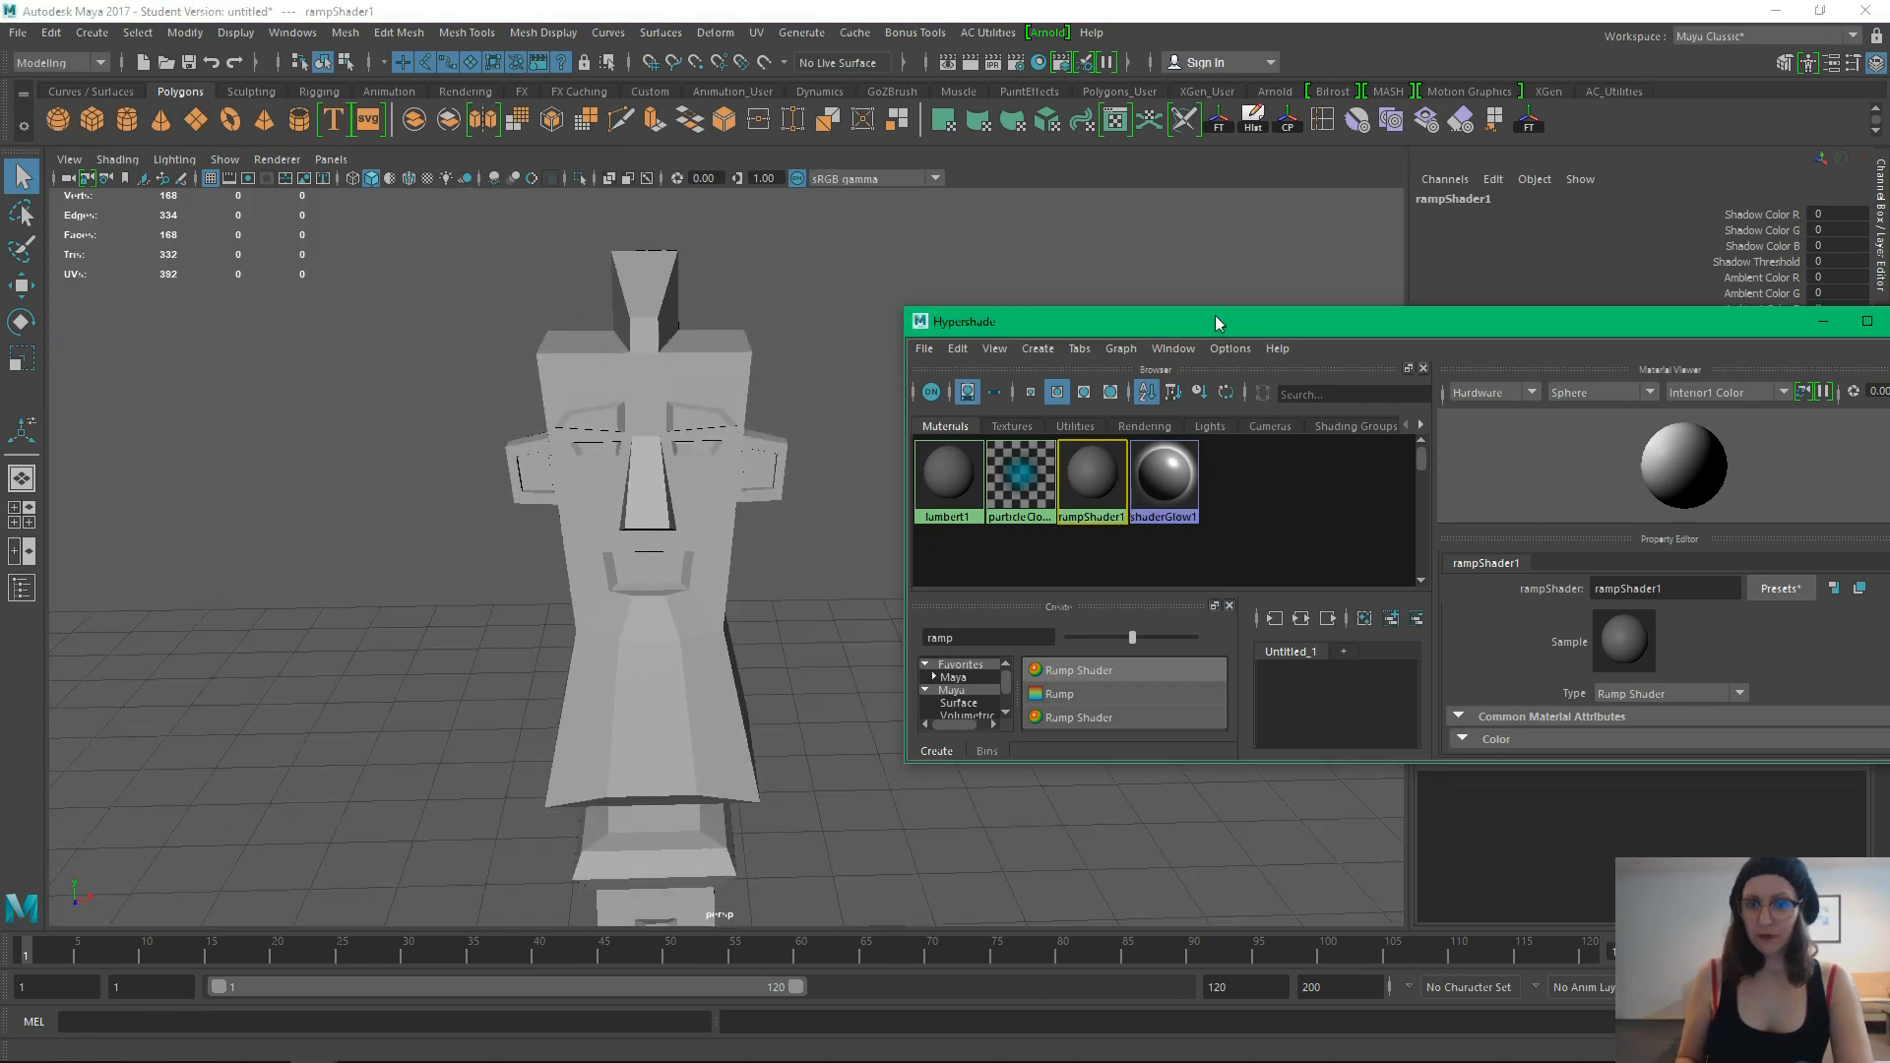
drag(1215, 315, 1025, 245)
drag(1253, 694, 1255, 924)
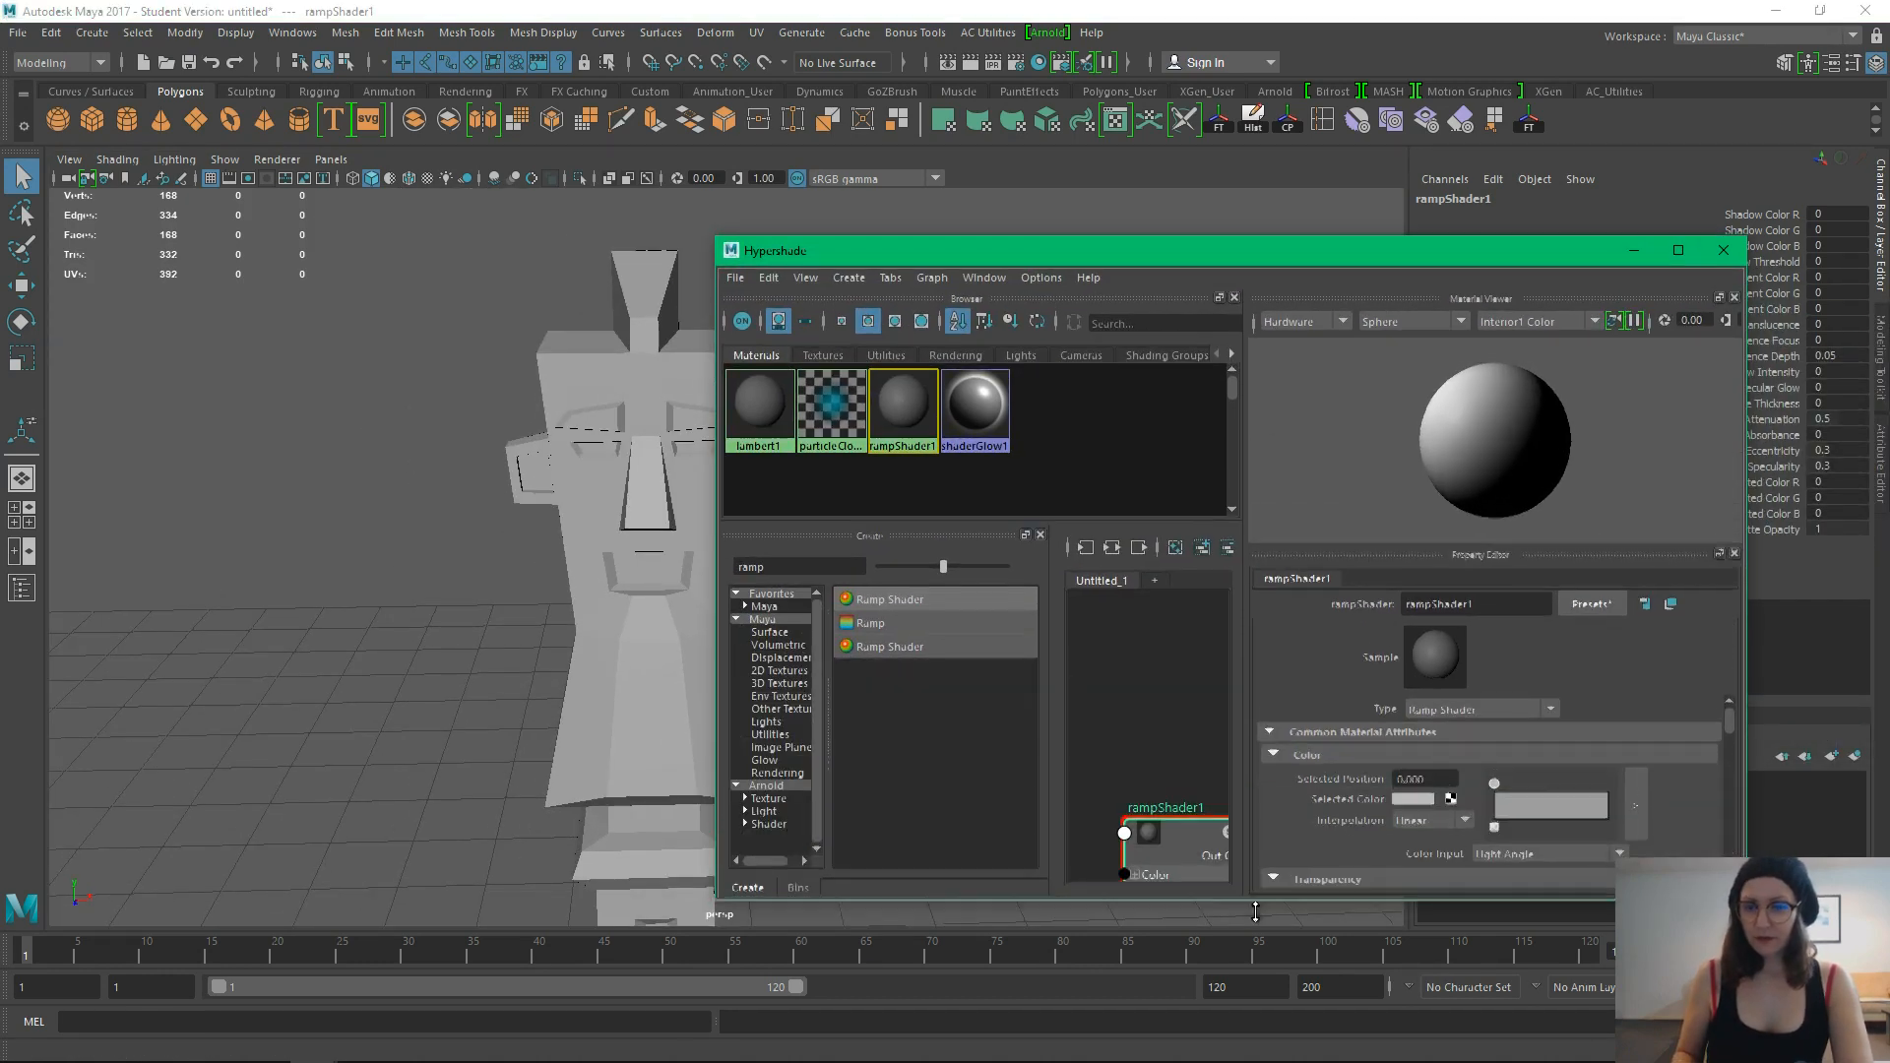
scroll(1728, 743, down, 2)
scroll(1732, 729, up, 2)
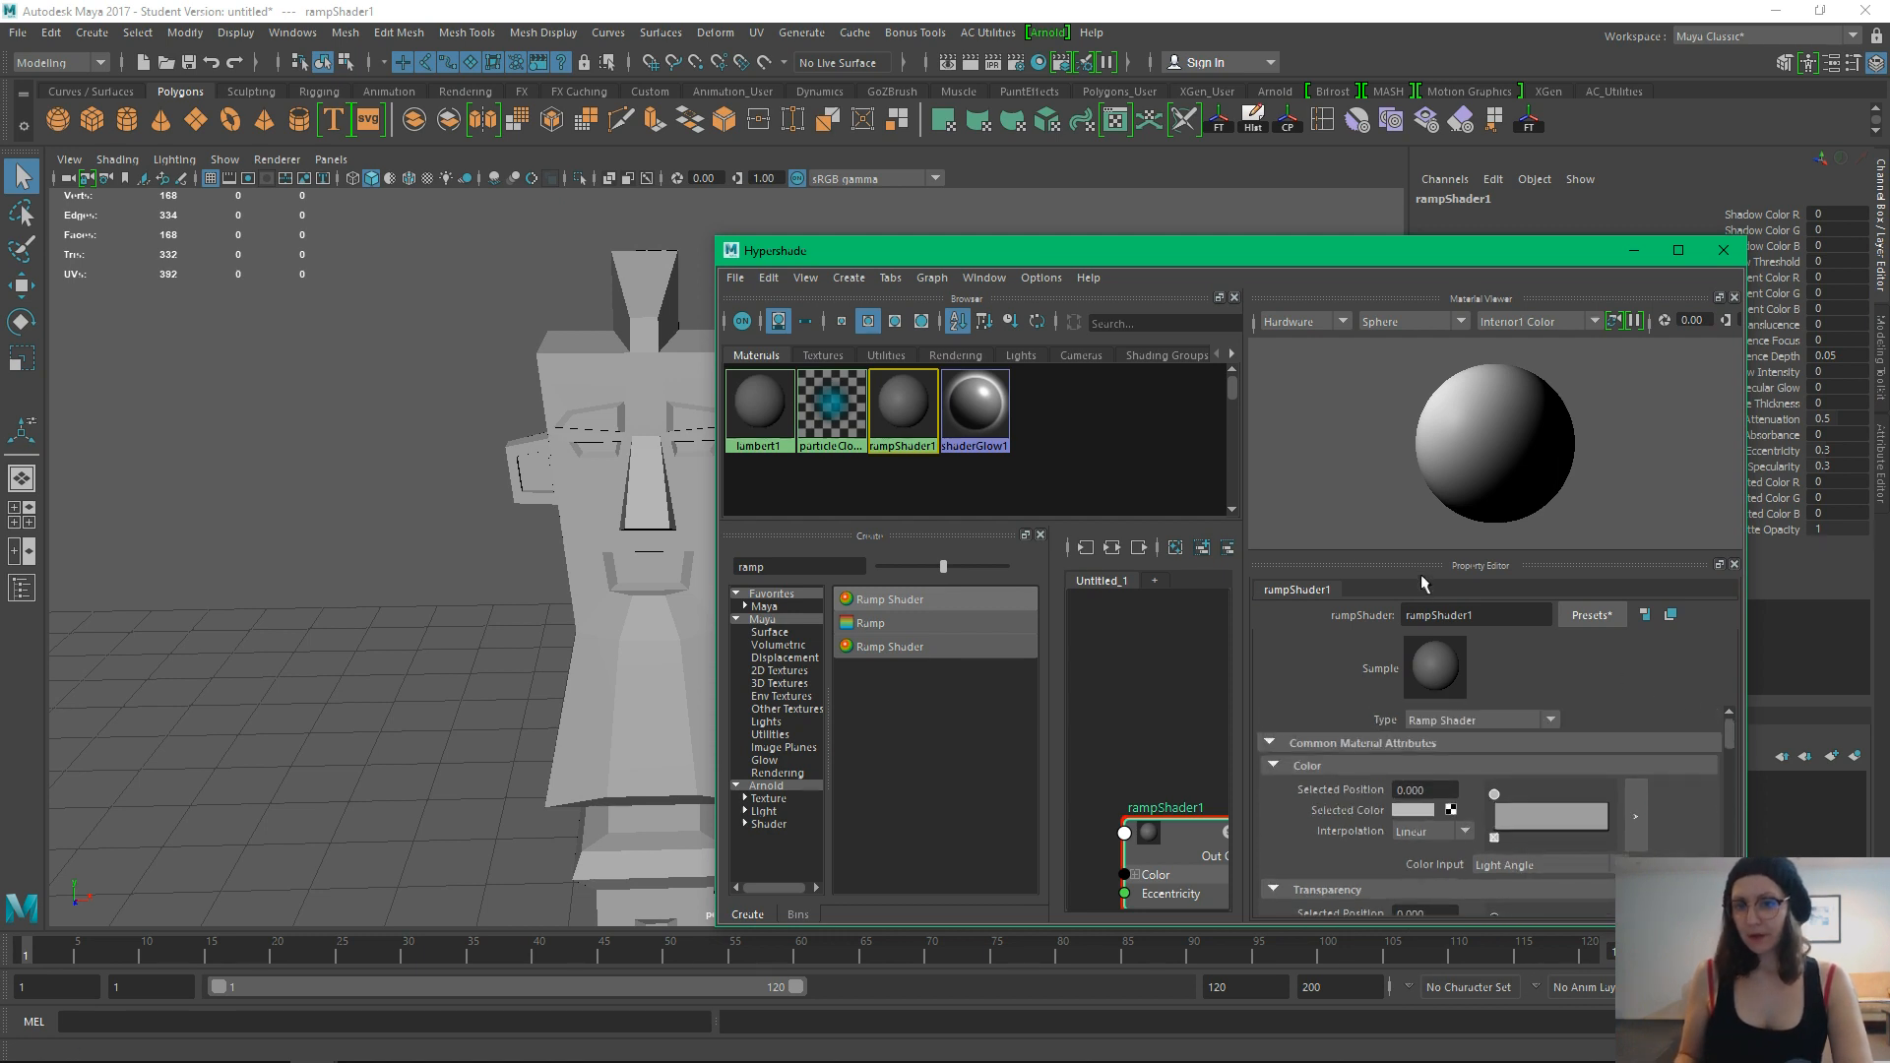
drag(1414, 552, 1410, 428)
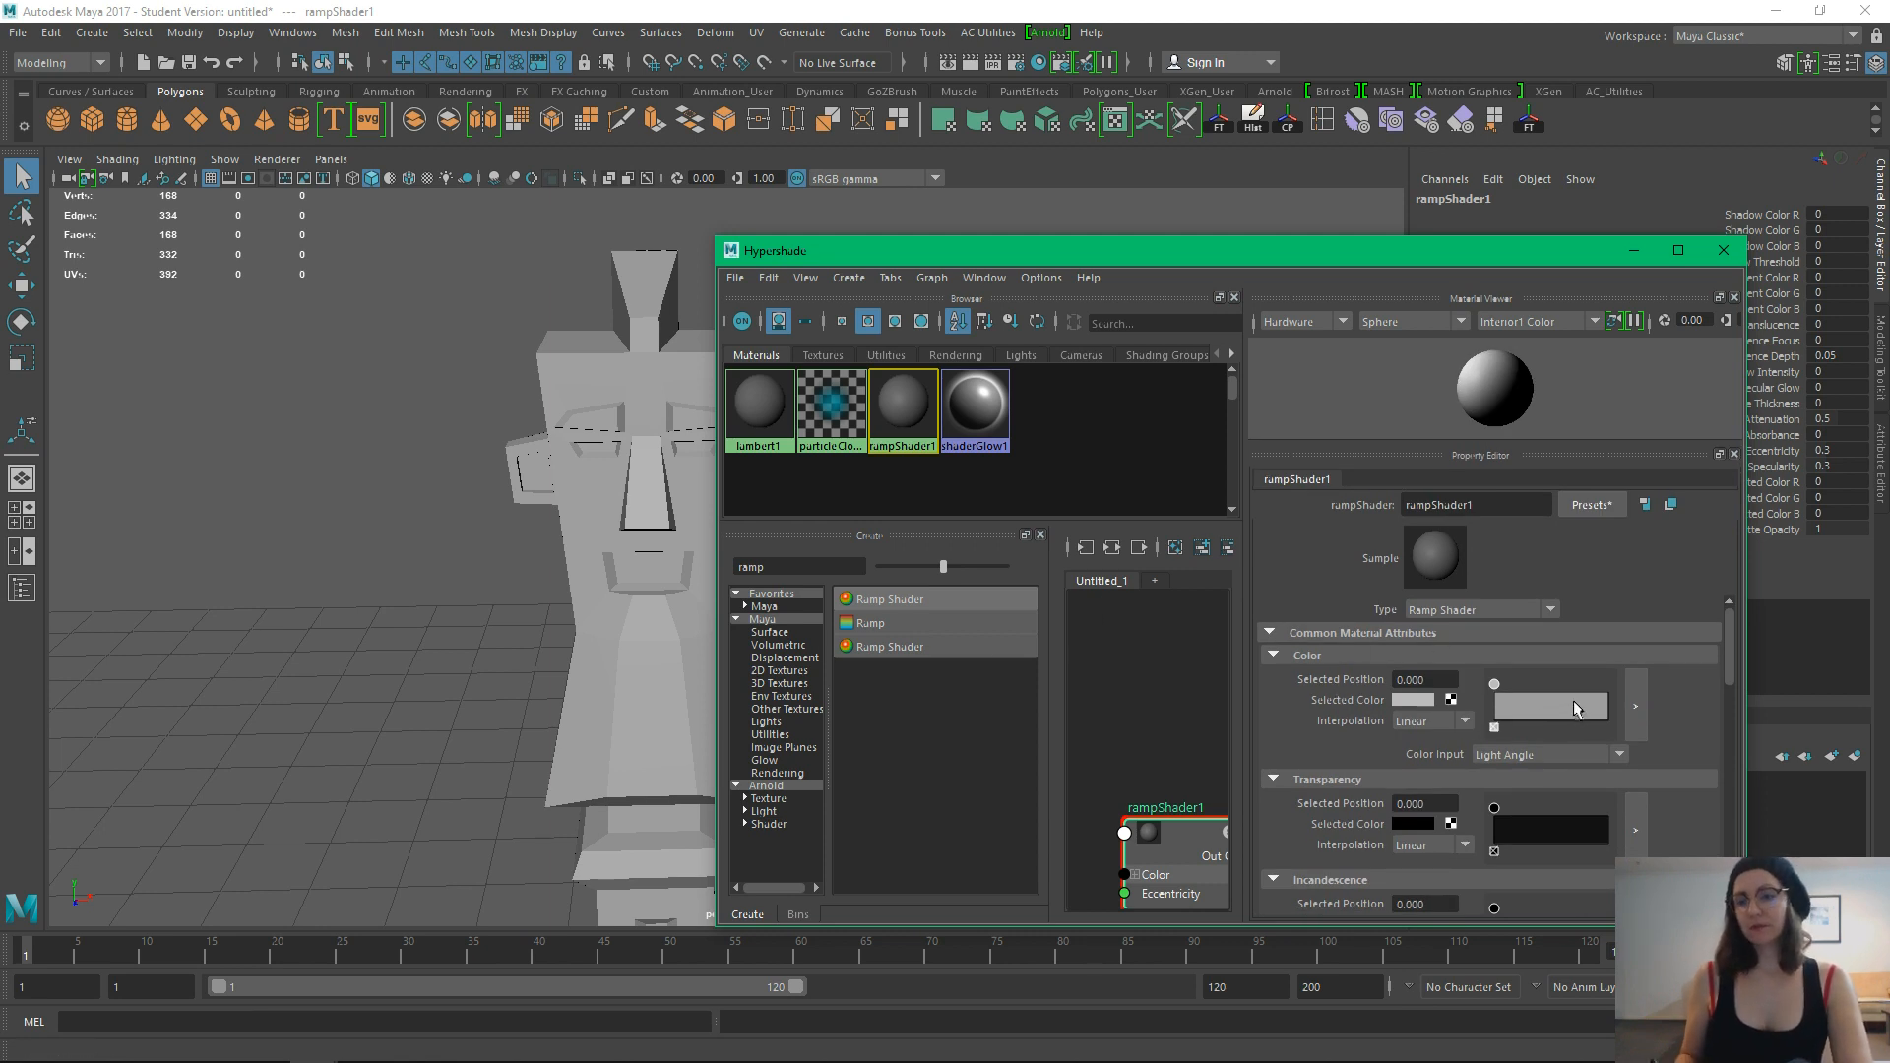
Add a stop at position 1.000 on the shader's color ramp and make it sandy yellow, hue about 48.46 and saturation about 0.69
drag(1577, 684, 1634, 691)
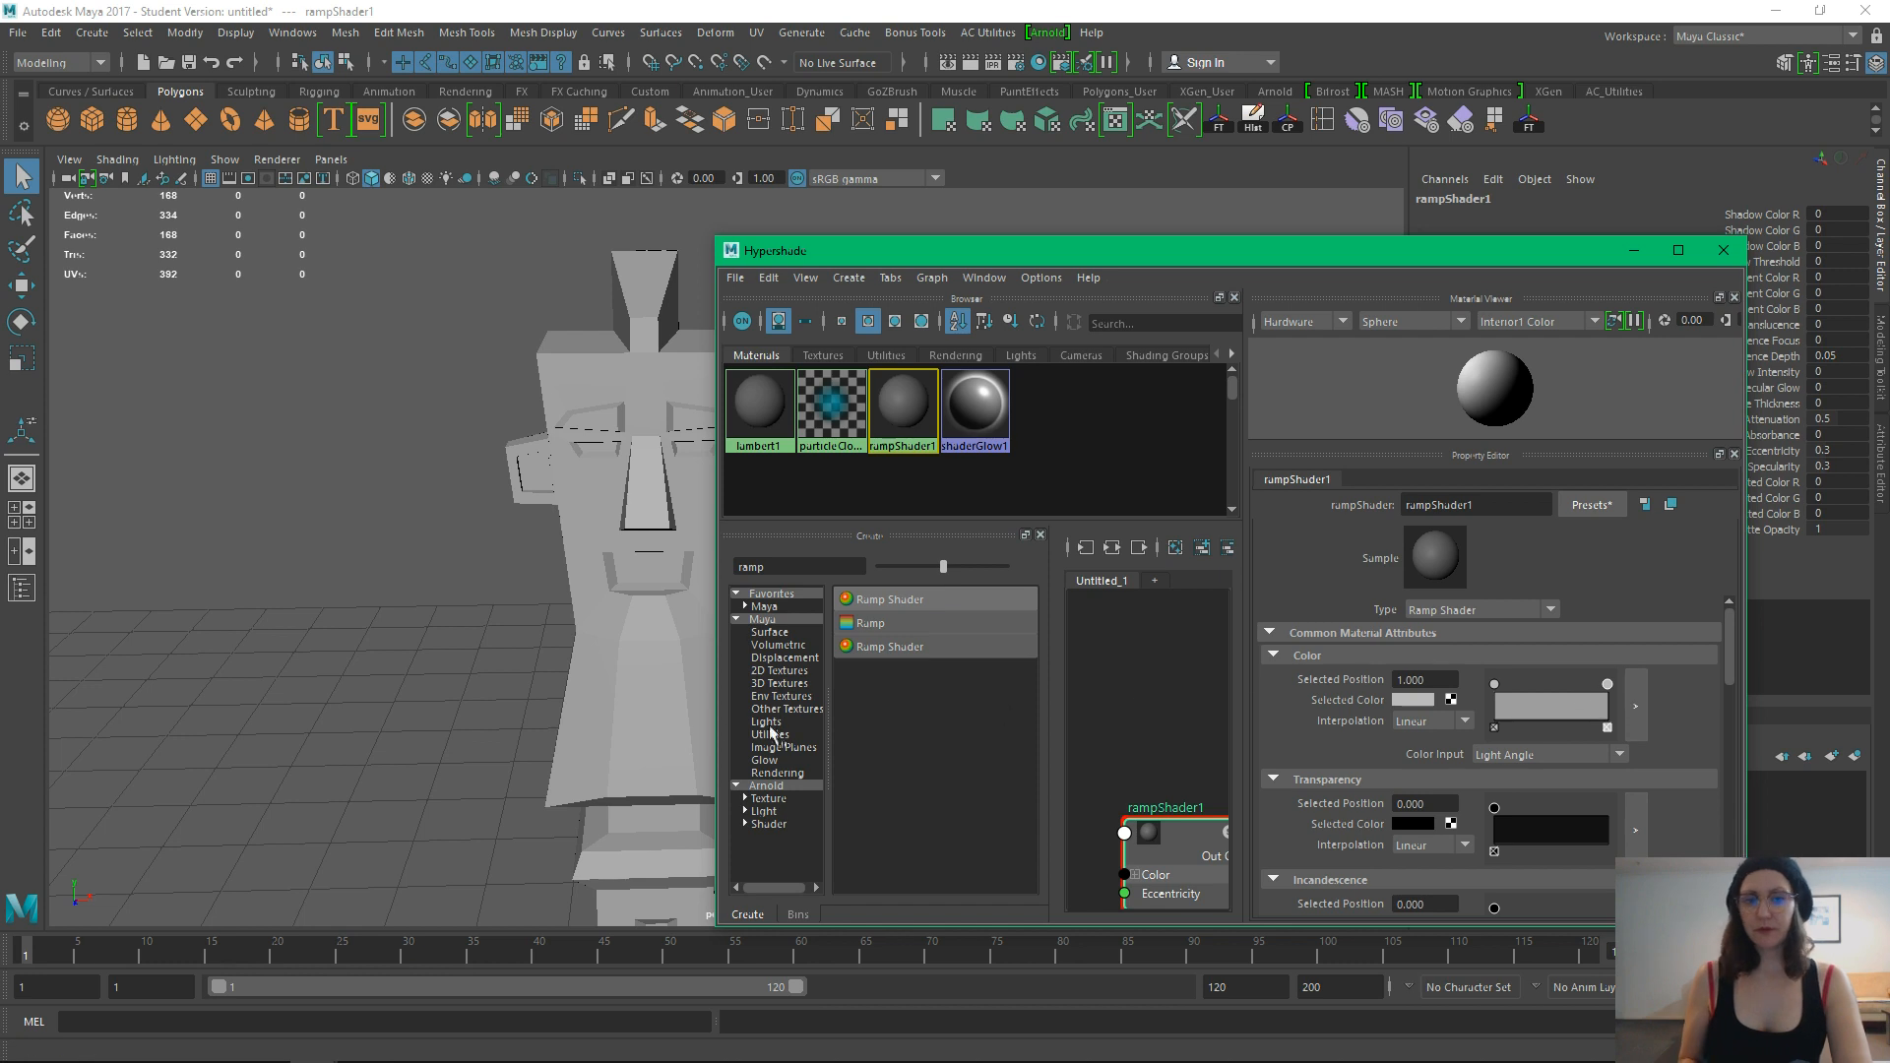
click(1427, 703)
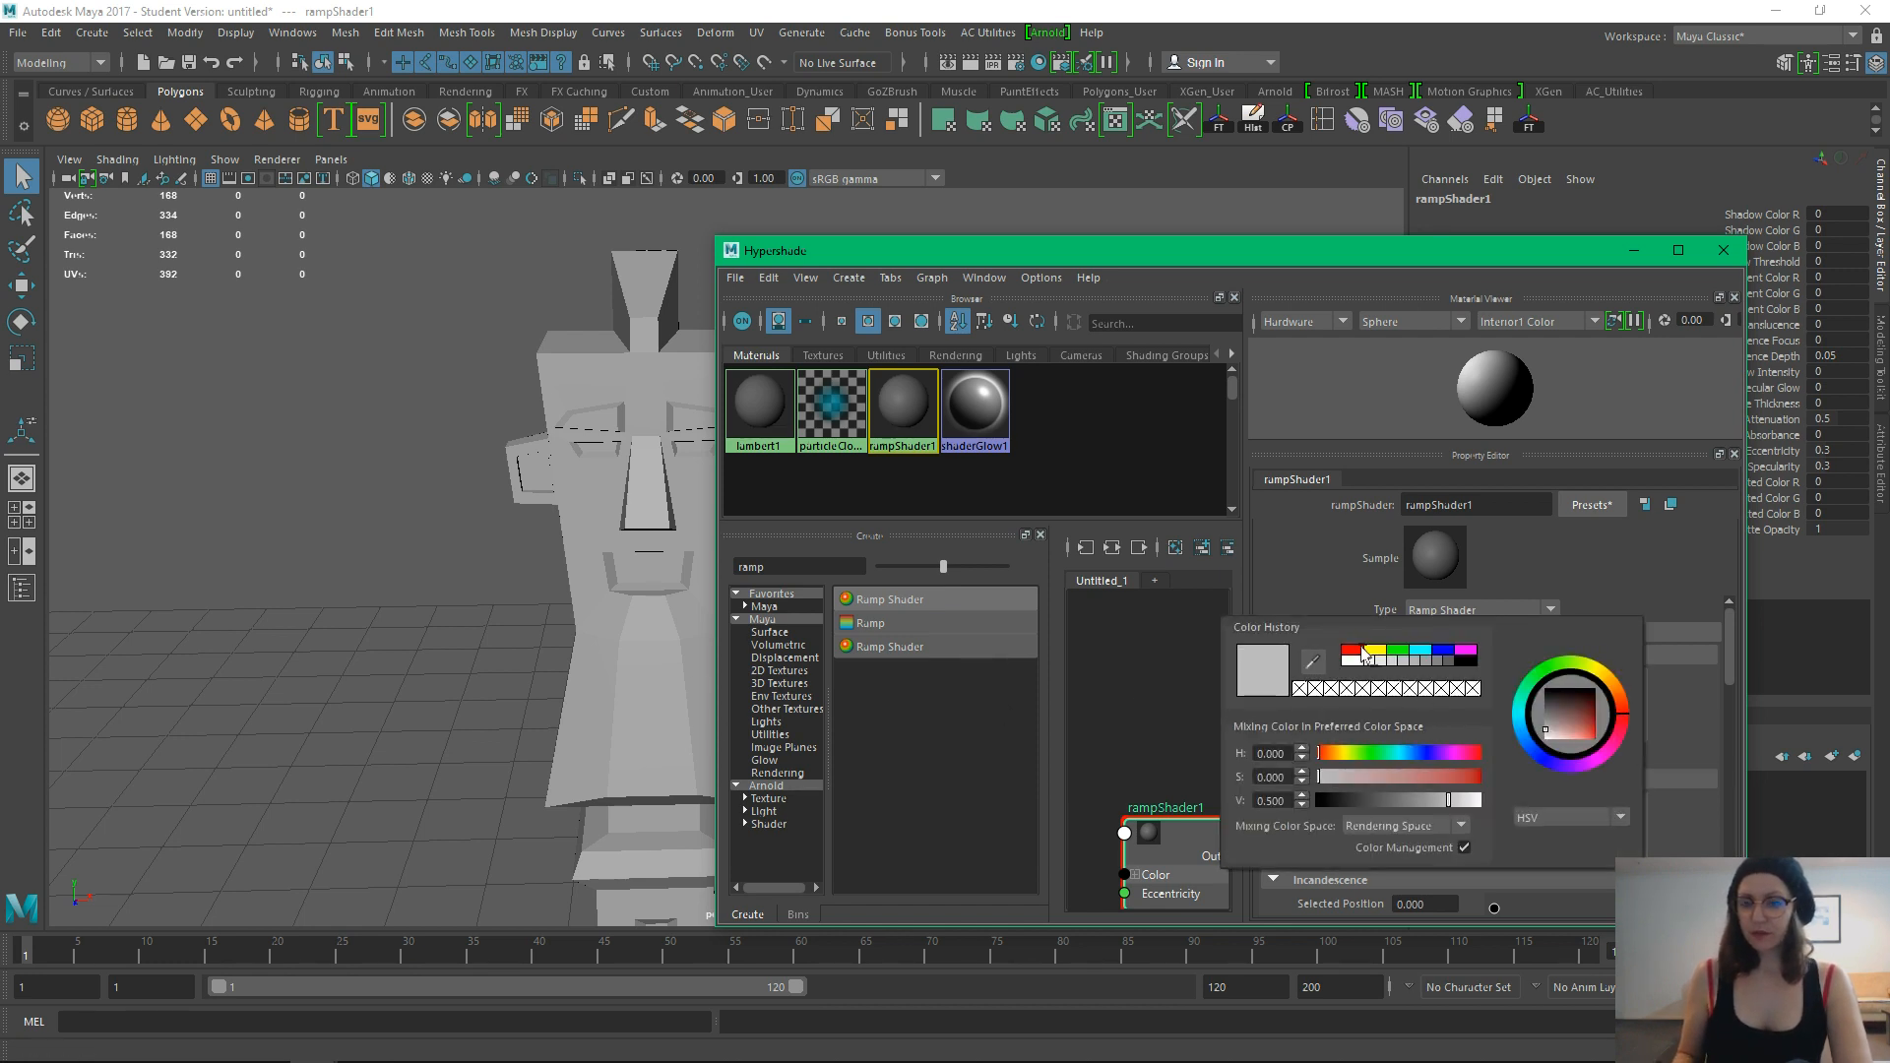
click(1344, 761)
drag(1348, 783, 1423, 790)
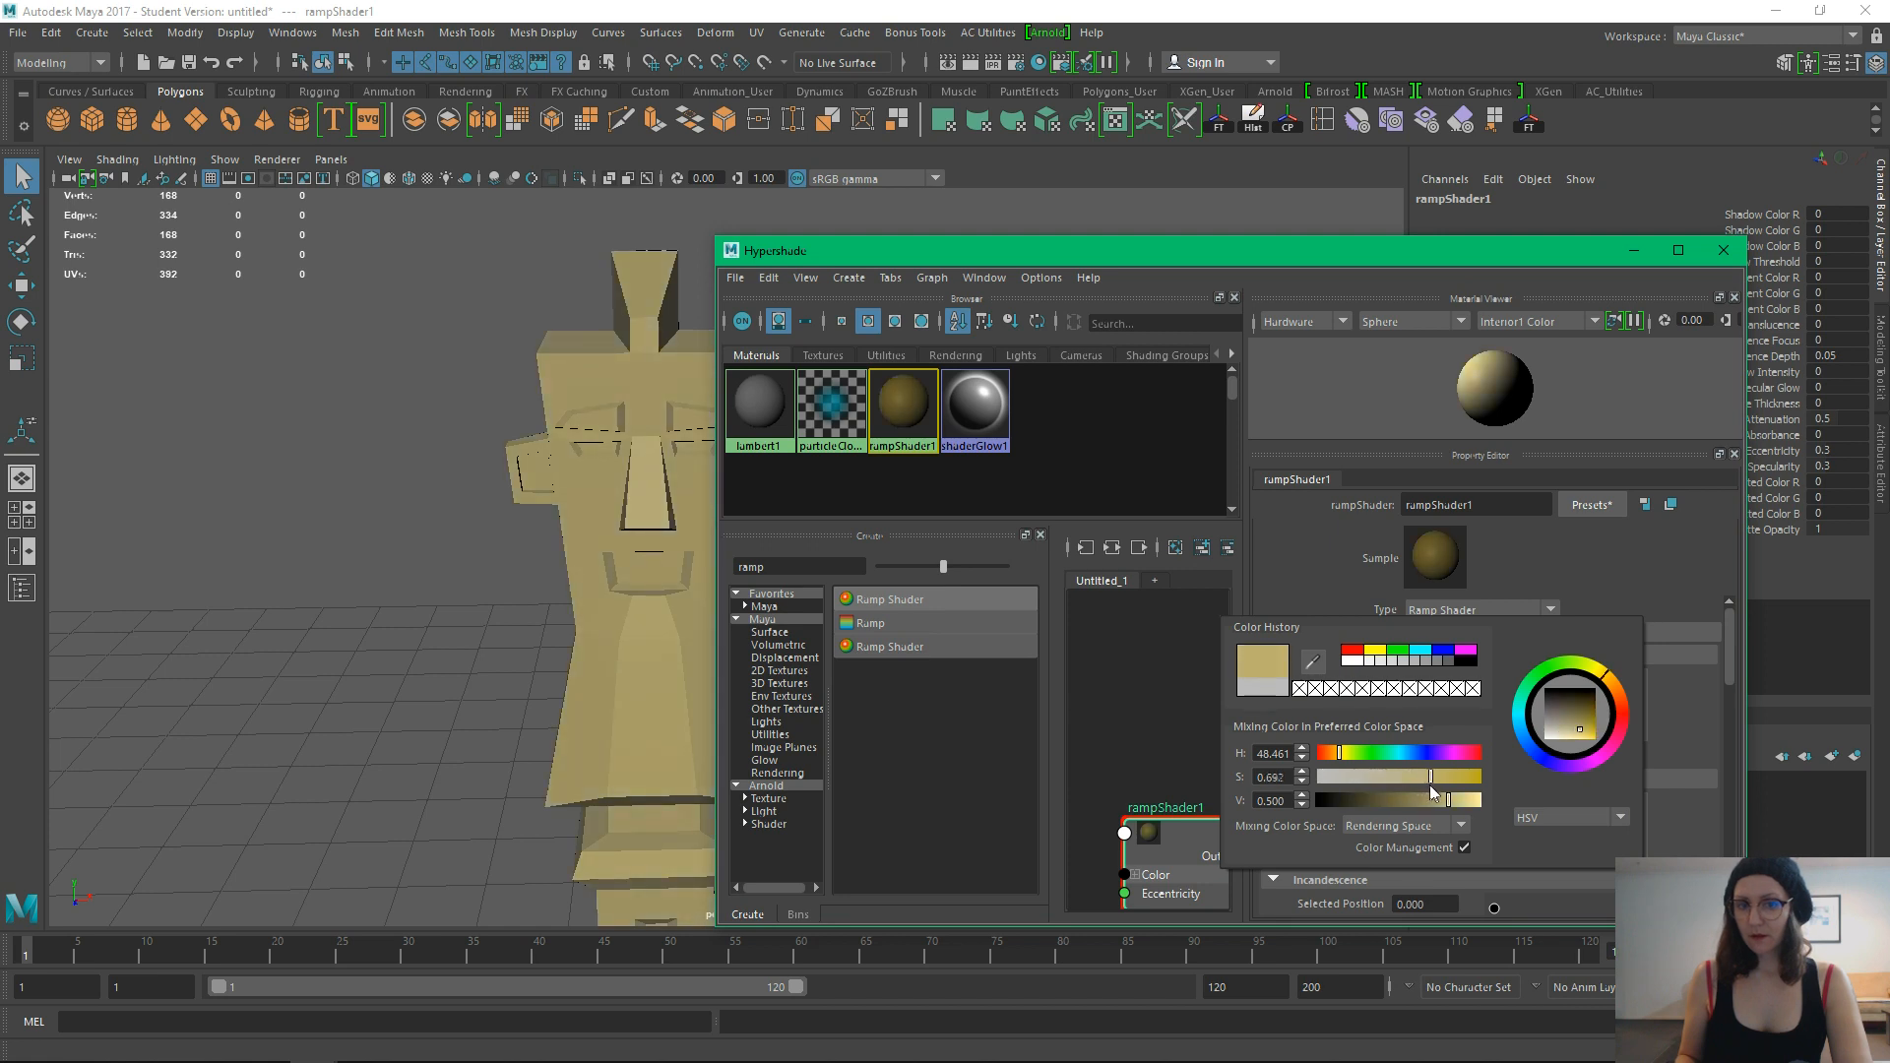
click(1634, 250)
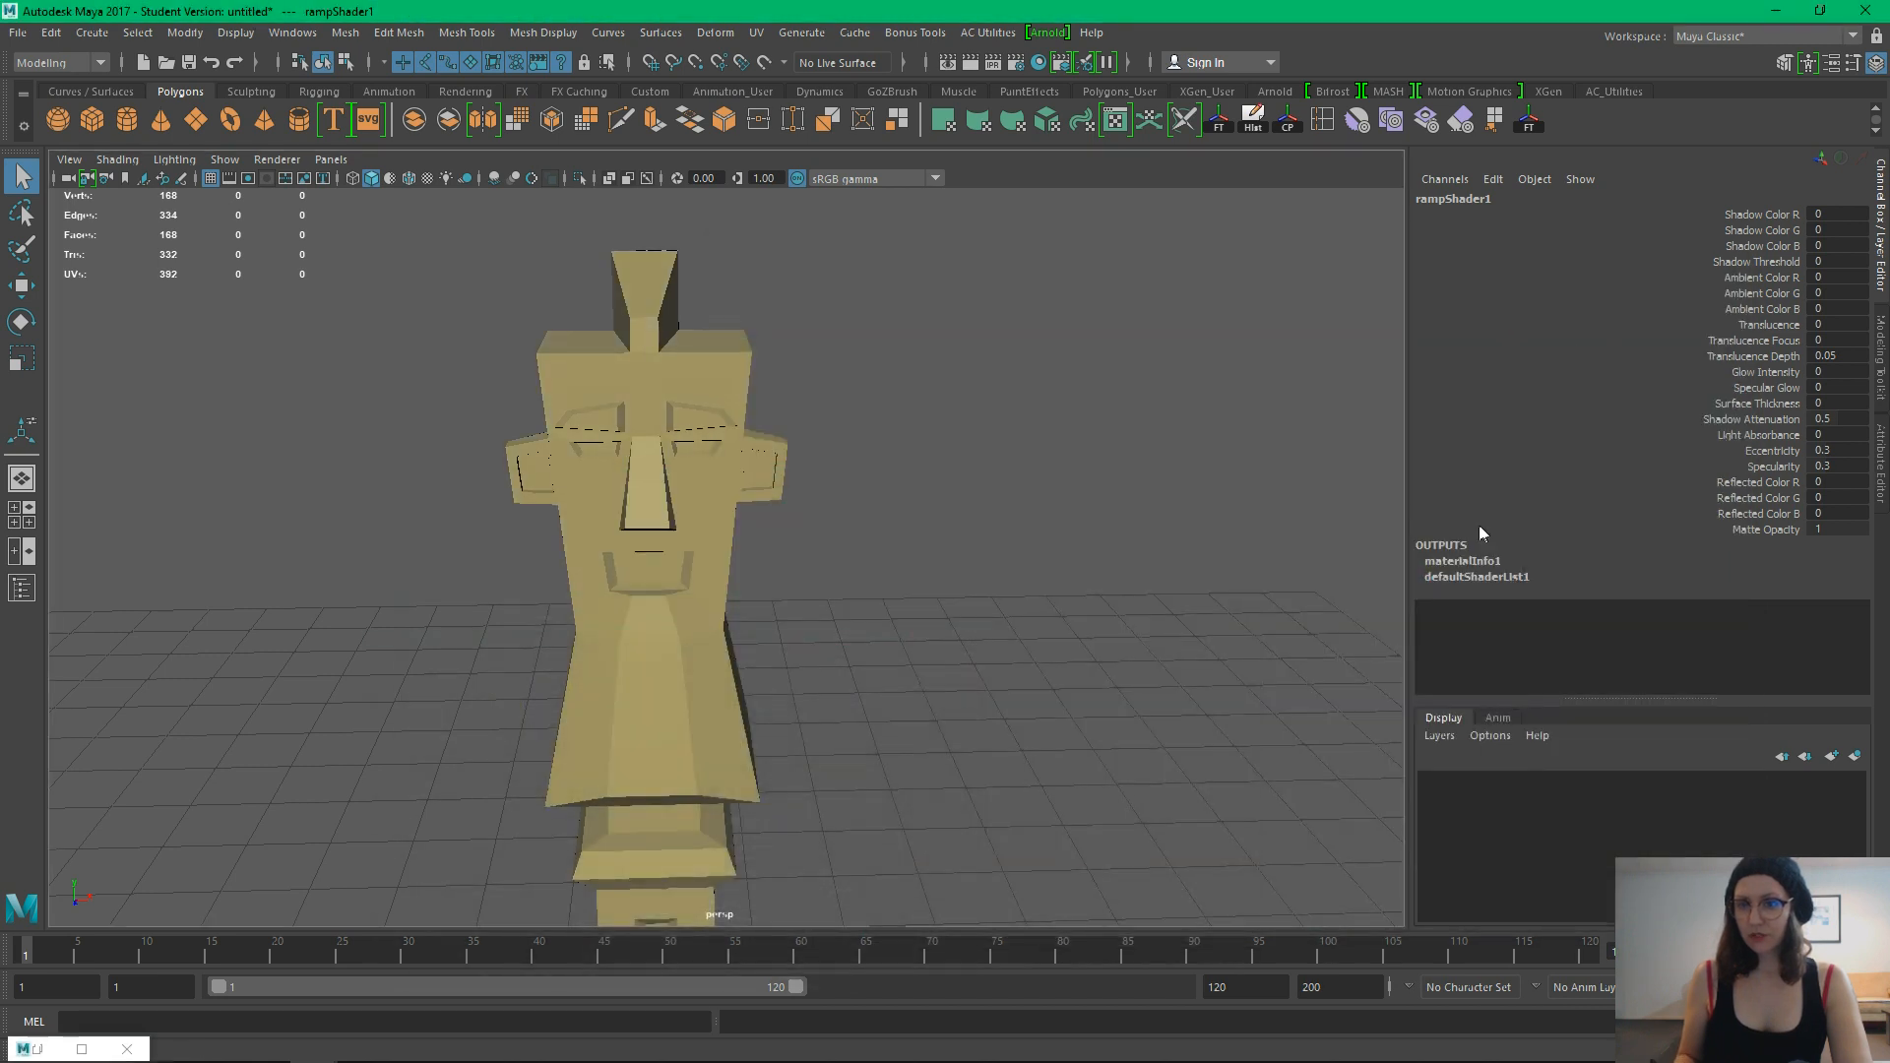
click(1039, 62)
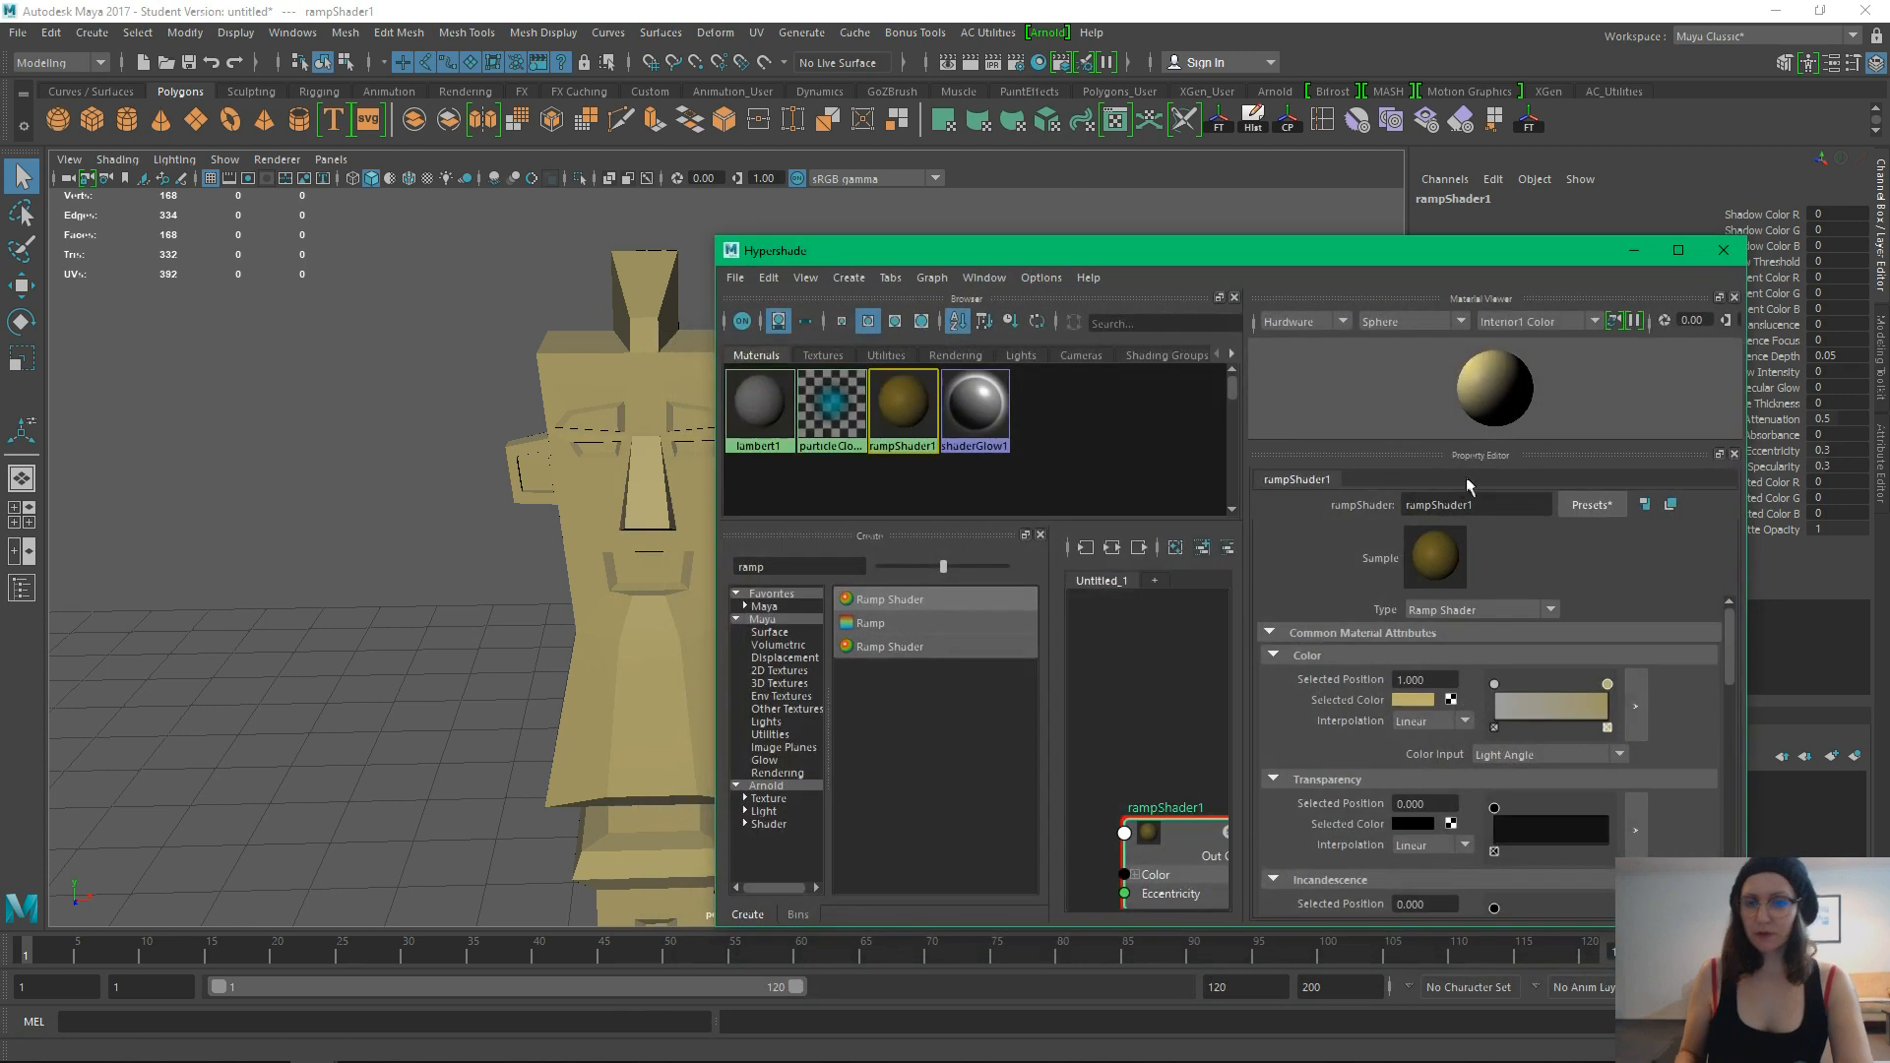
Move the first stop of the color ramp to position 0.600 and set its color to dark blue
drag(1494, 689, 1556, 689)
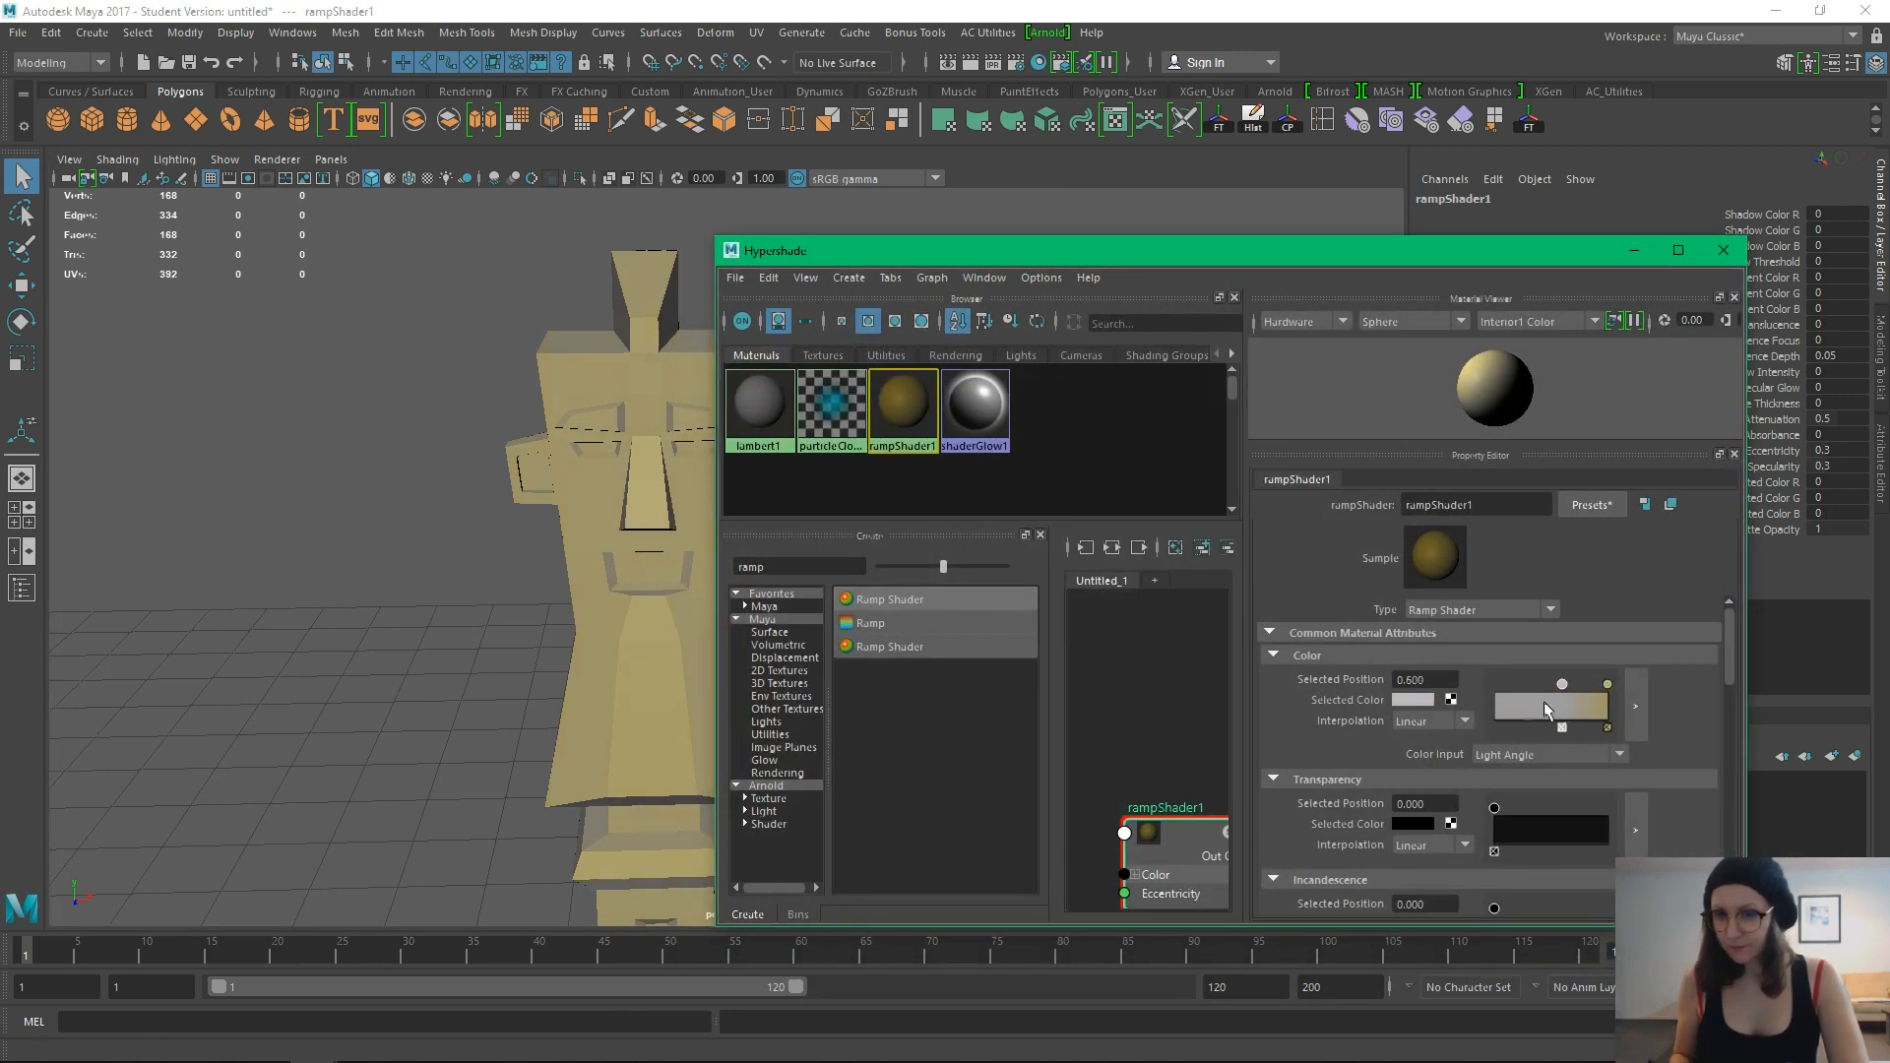
click(1427, 700)
mouse_move(1396, 754)
mouse_down()
mouse_move(1482, 788)
mouse_move(1421, 803)
mouse_up()
drag(1534, 262, 1247, 794)
alt+drag(1191, 526, 947, 540)
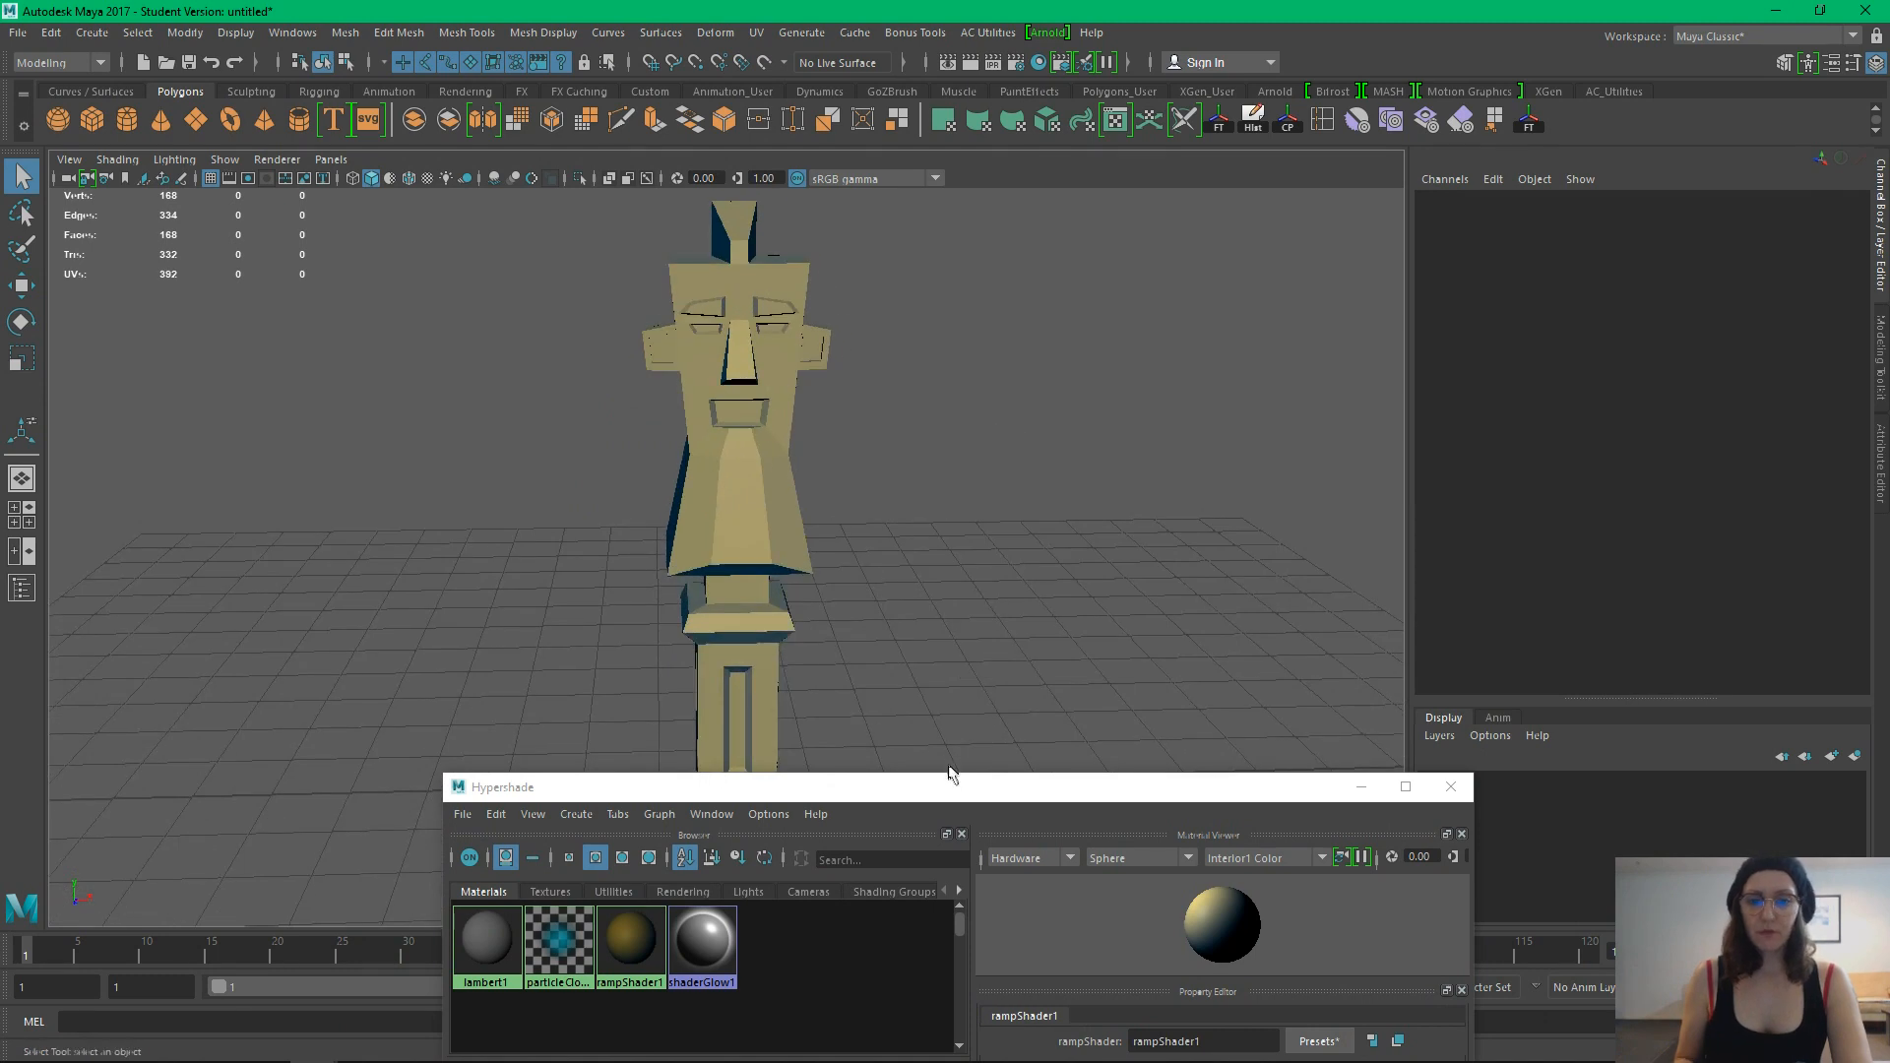
Examine the ramp shader's Color Input options, leave Light Angle selected, and minimize the Hypershade to view the whole totem
drag(995, 779, 1082, 331)
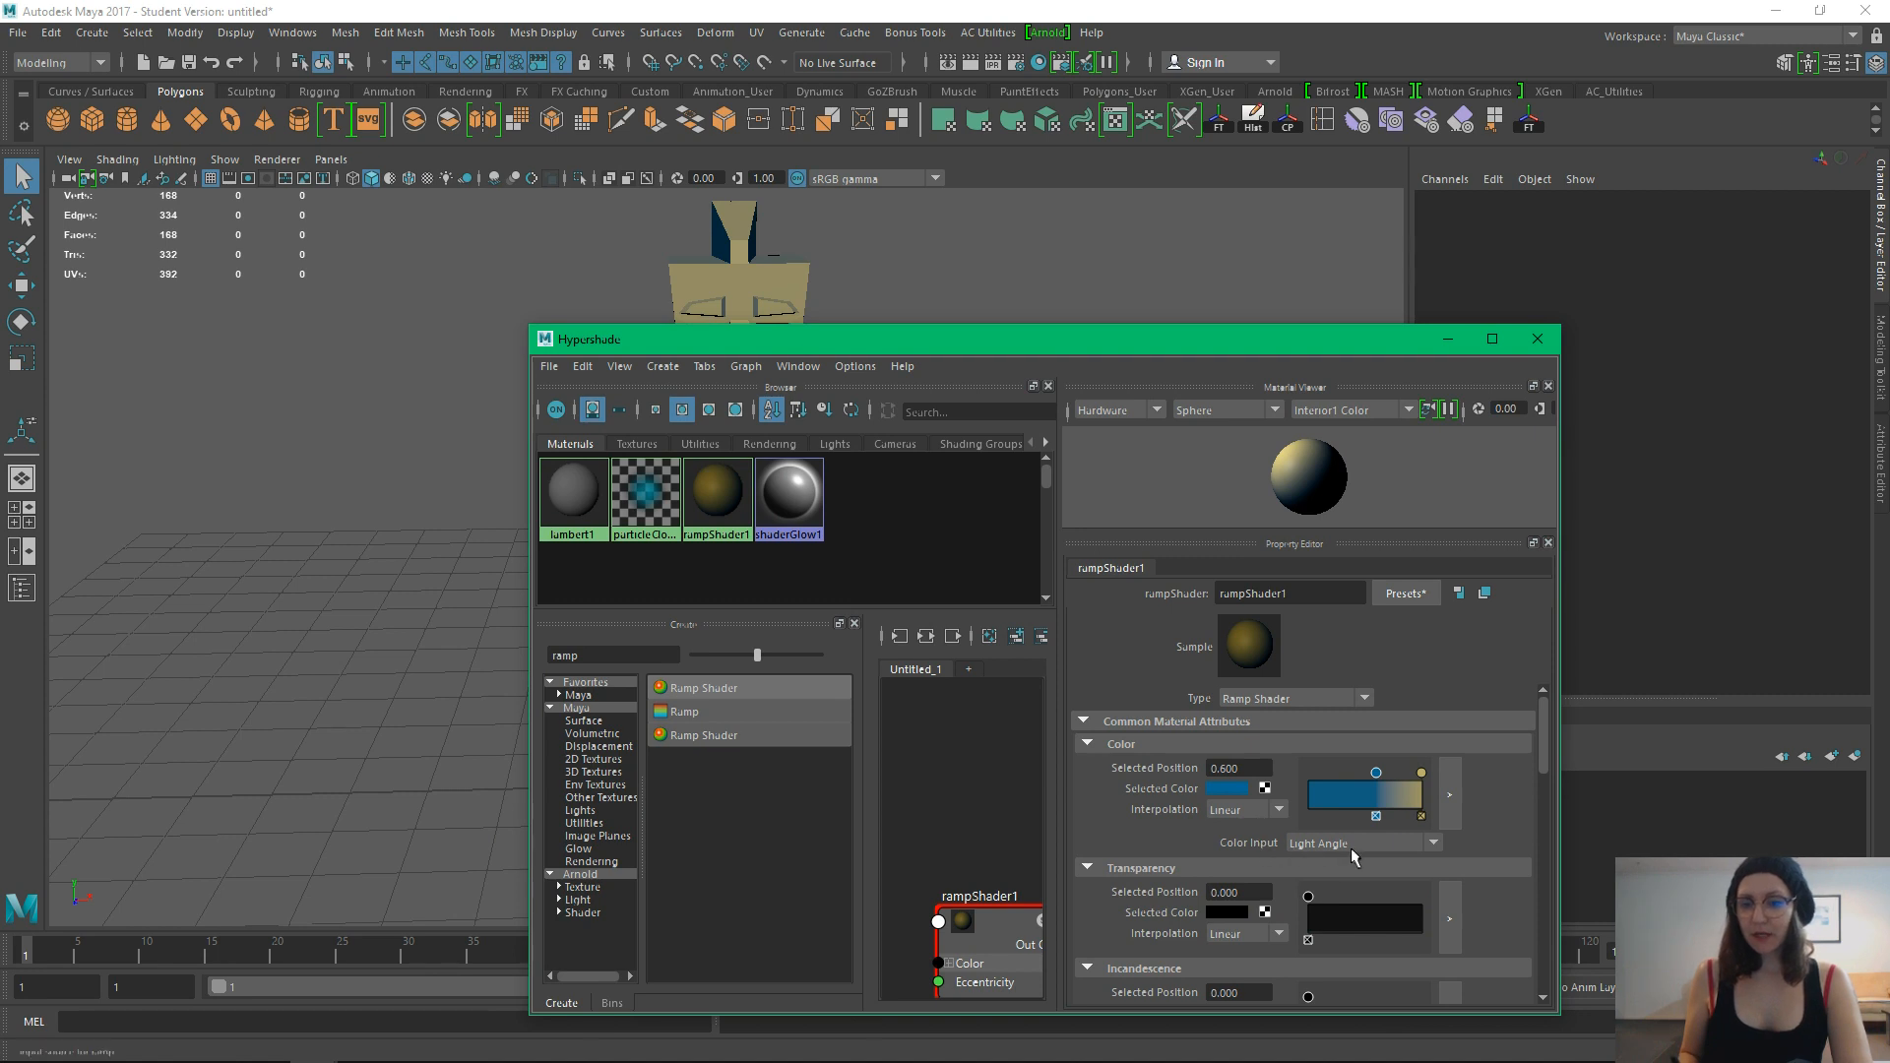
click(1433, 843)
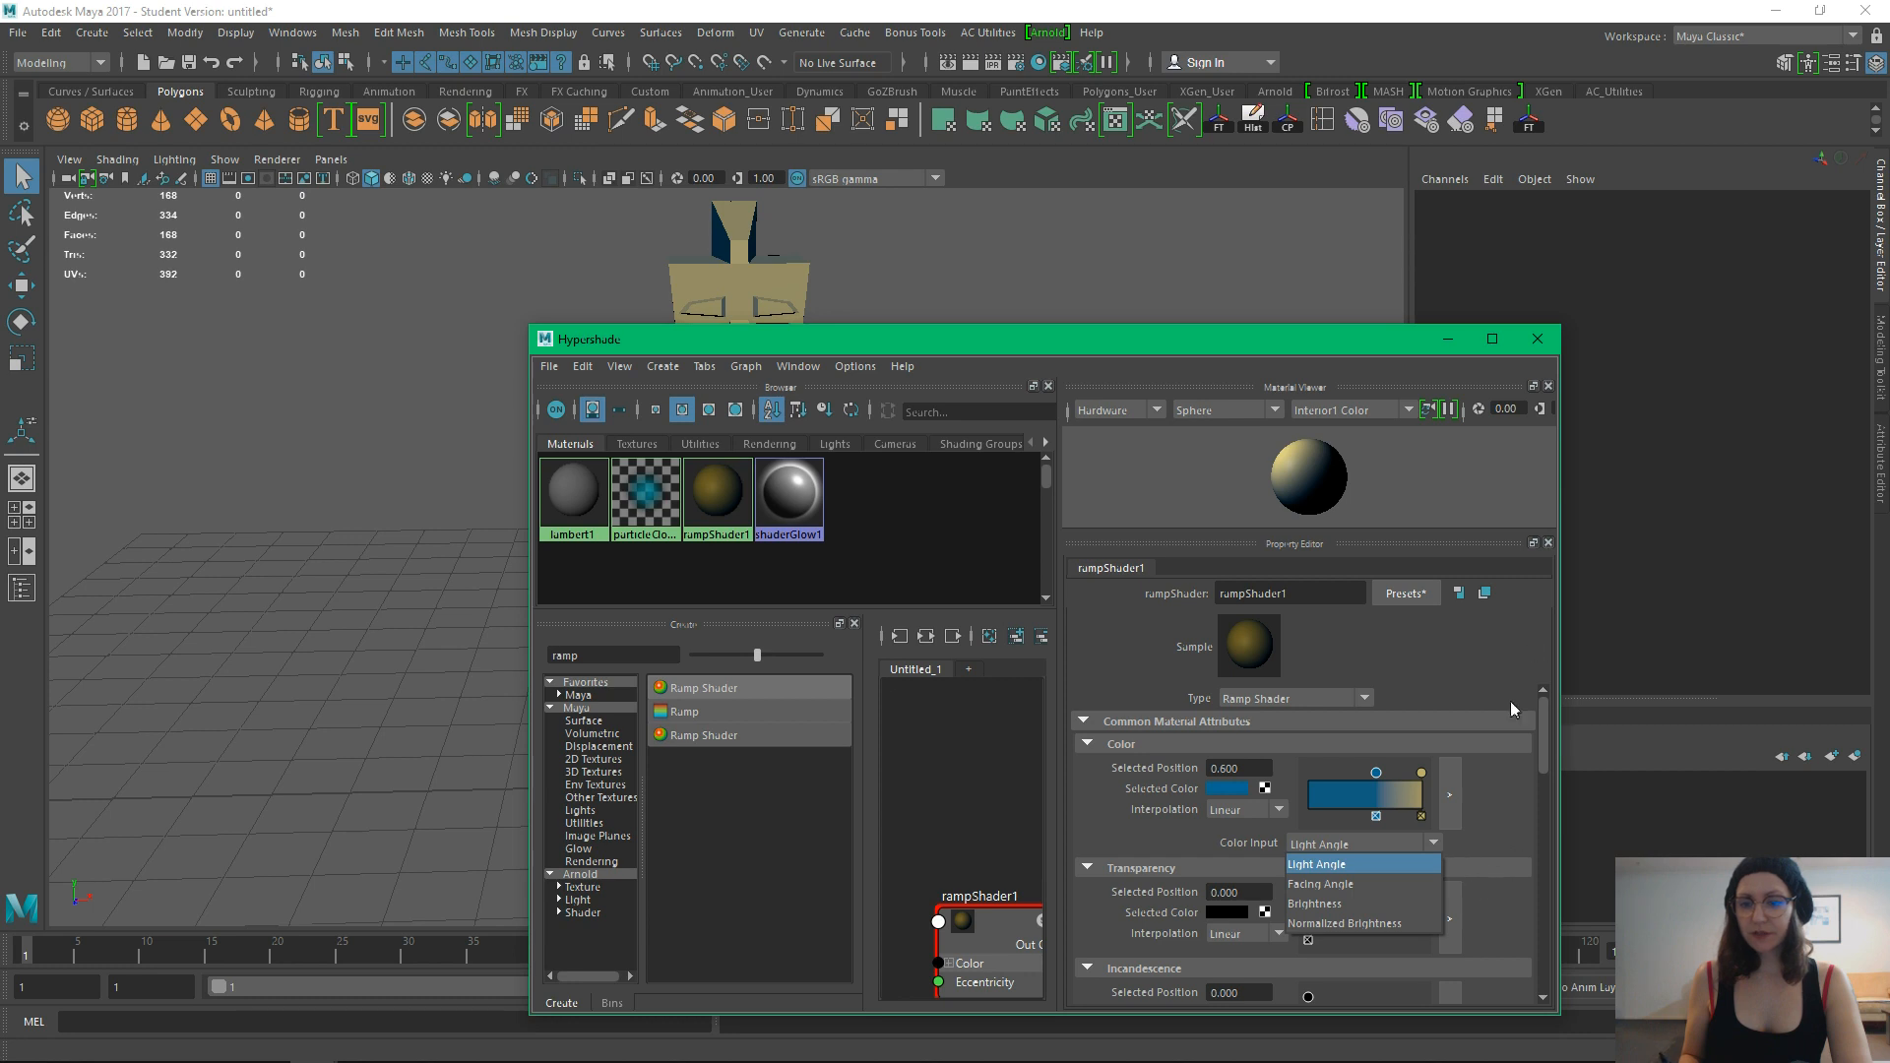
click(1331, 346)
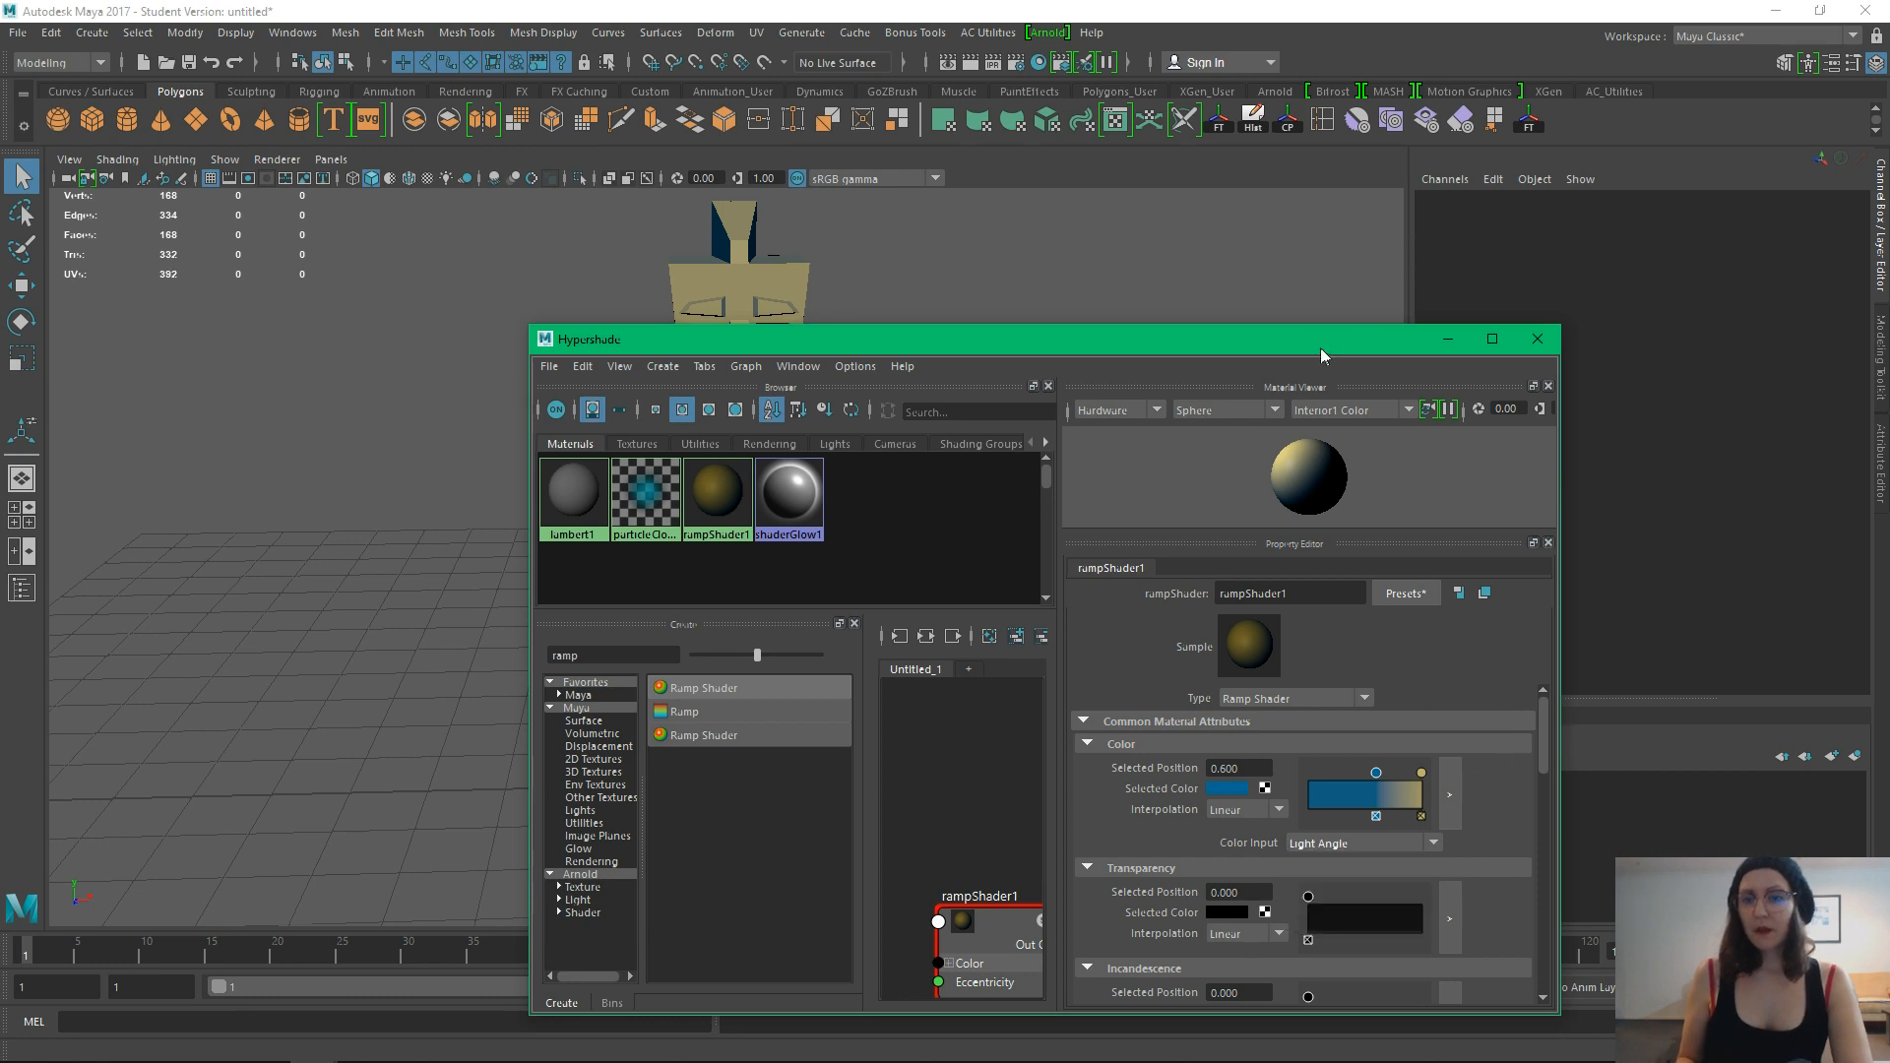
click(1145, 323)
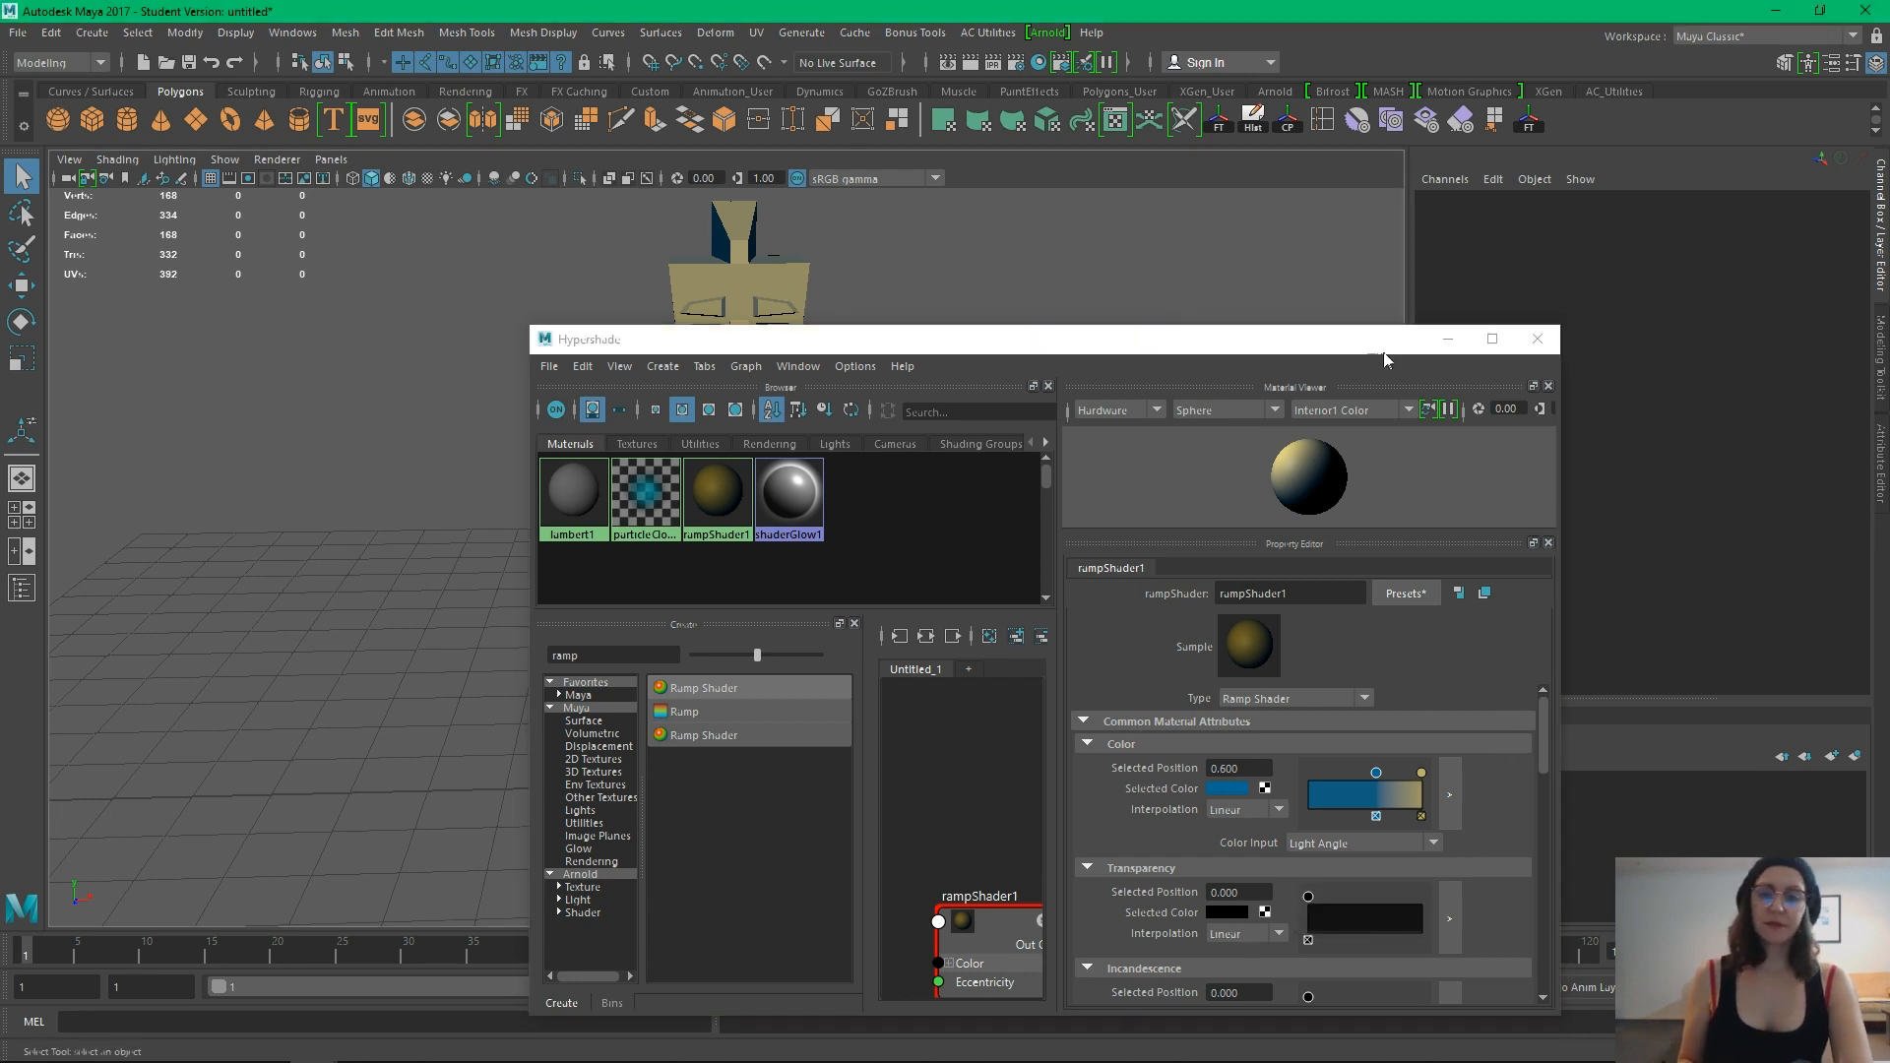
click(1447, 339)
mouse_move(988, 561)
alt+mouse_down()
mouse_move(951, 562)
mouse_move(1025, 574)
mouse_move(1001, 558)
alt+mouse_up()
alt+drag(439, 455, 436, 263)
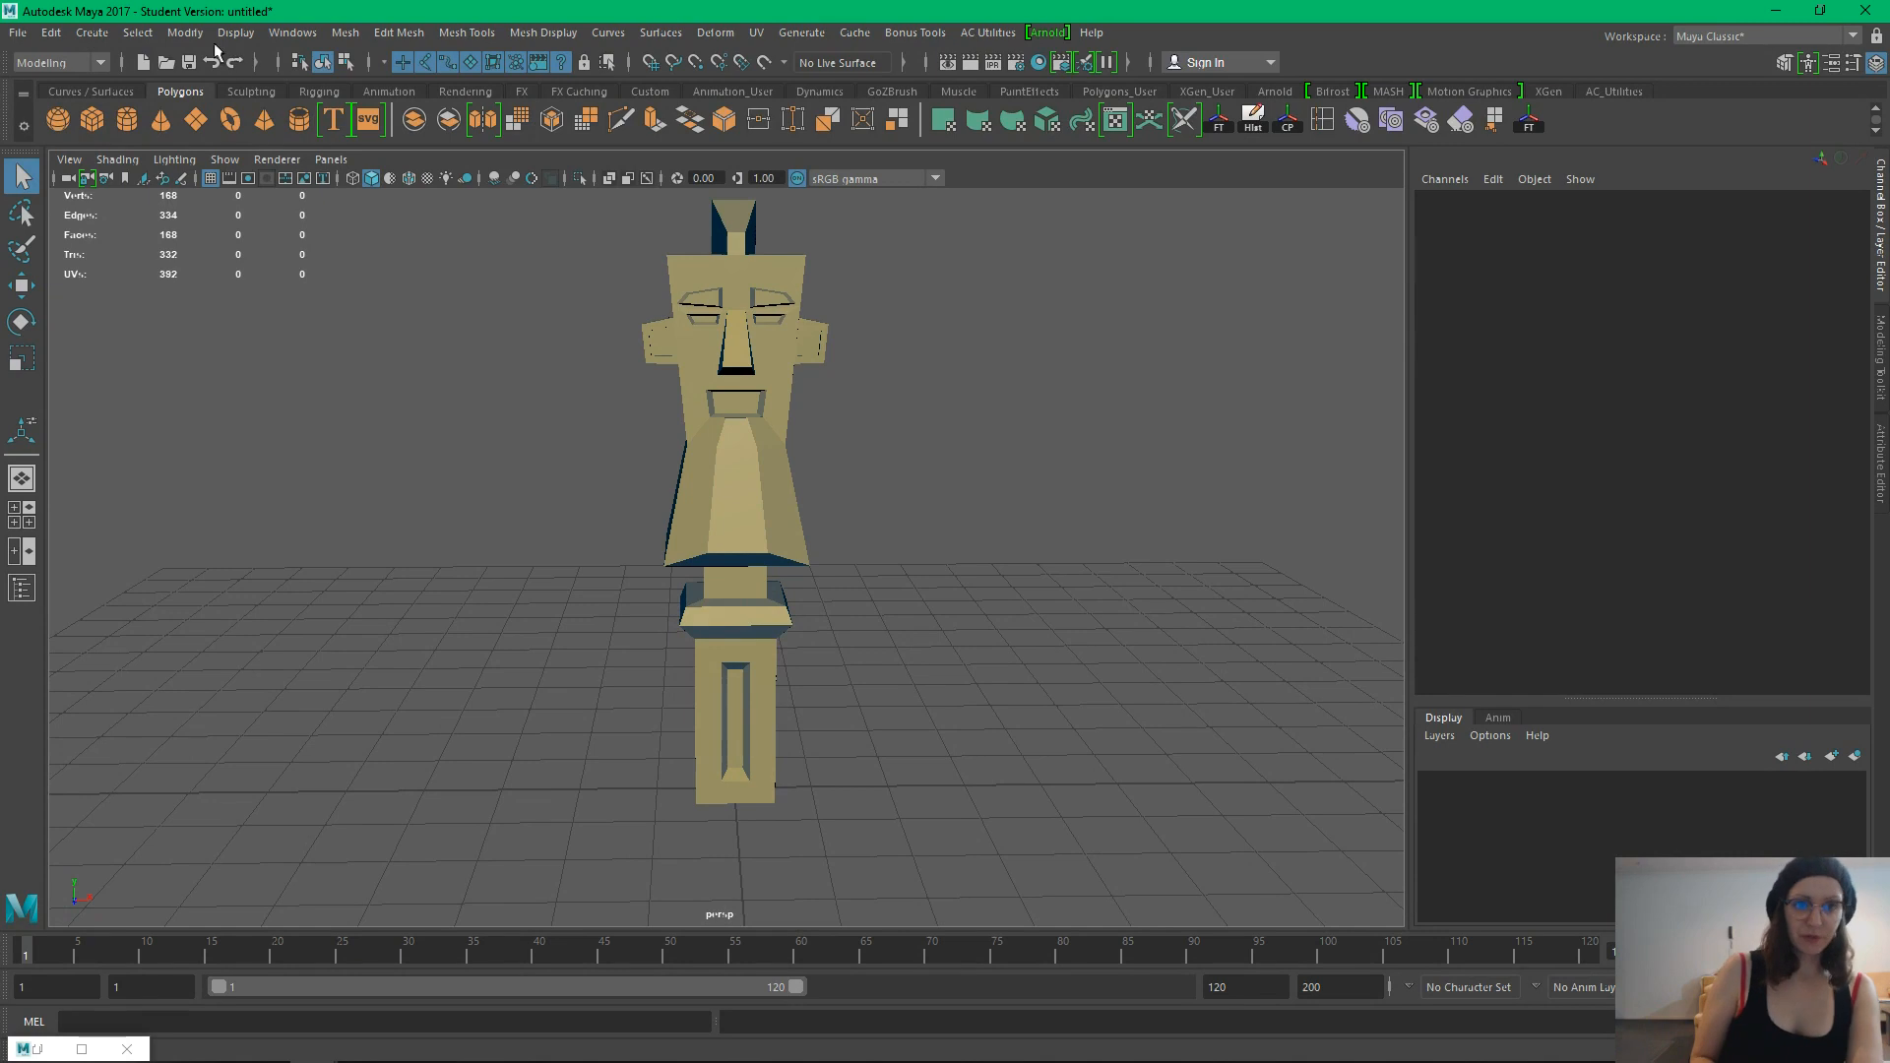
Create a directional light, move it in front of the totem to Translate Z 4.022 and scale it up to about 207.7
click(87, 33)
mouse_move(154, 145)
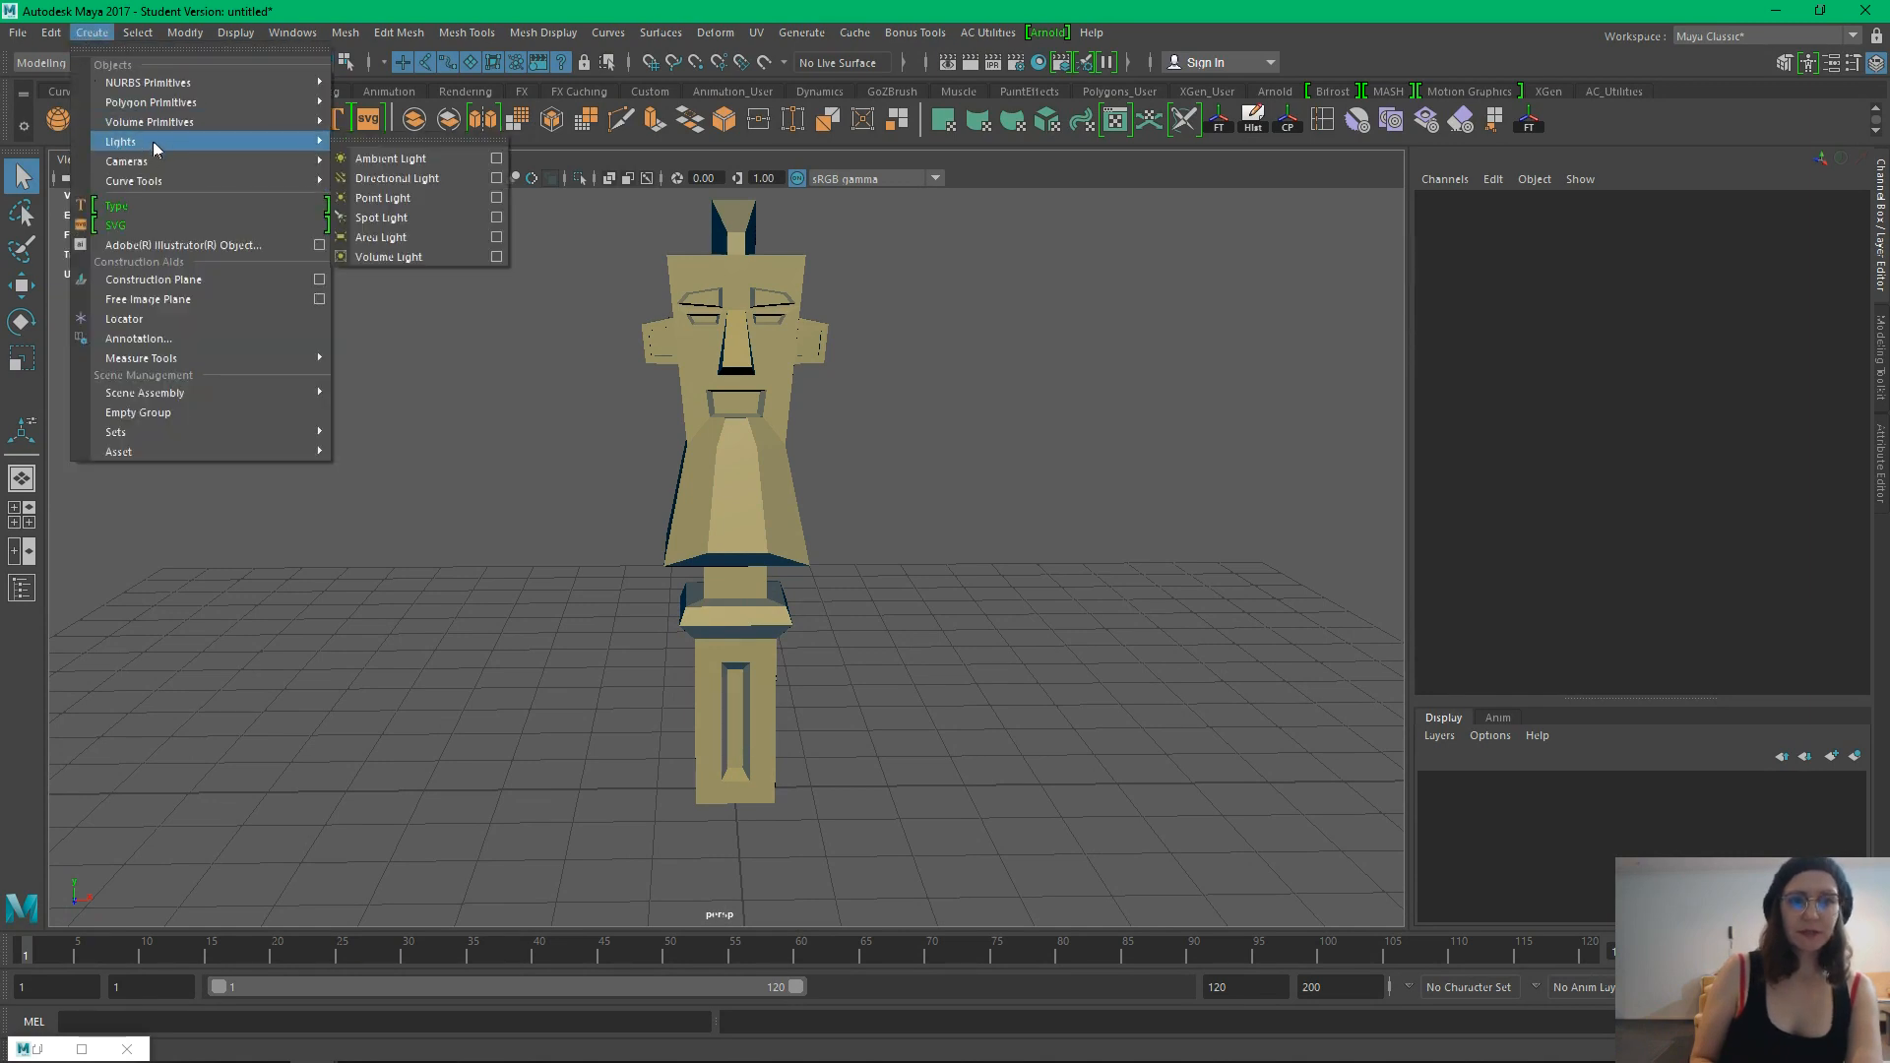
click(398, 177)
alt+drag(623, 435, 817, 544)
key(w)
drag(830, 708, 1001, 829)
key(r)
Tilt the directional light to Rotate X about -16.5 and display the viewport with scene lighting
key(e)
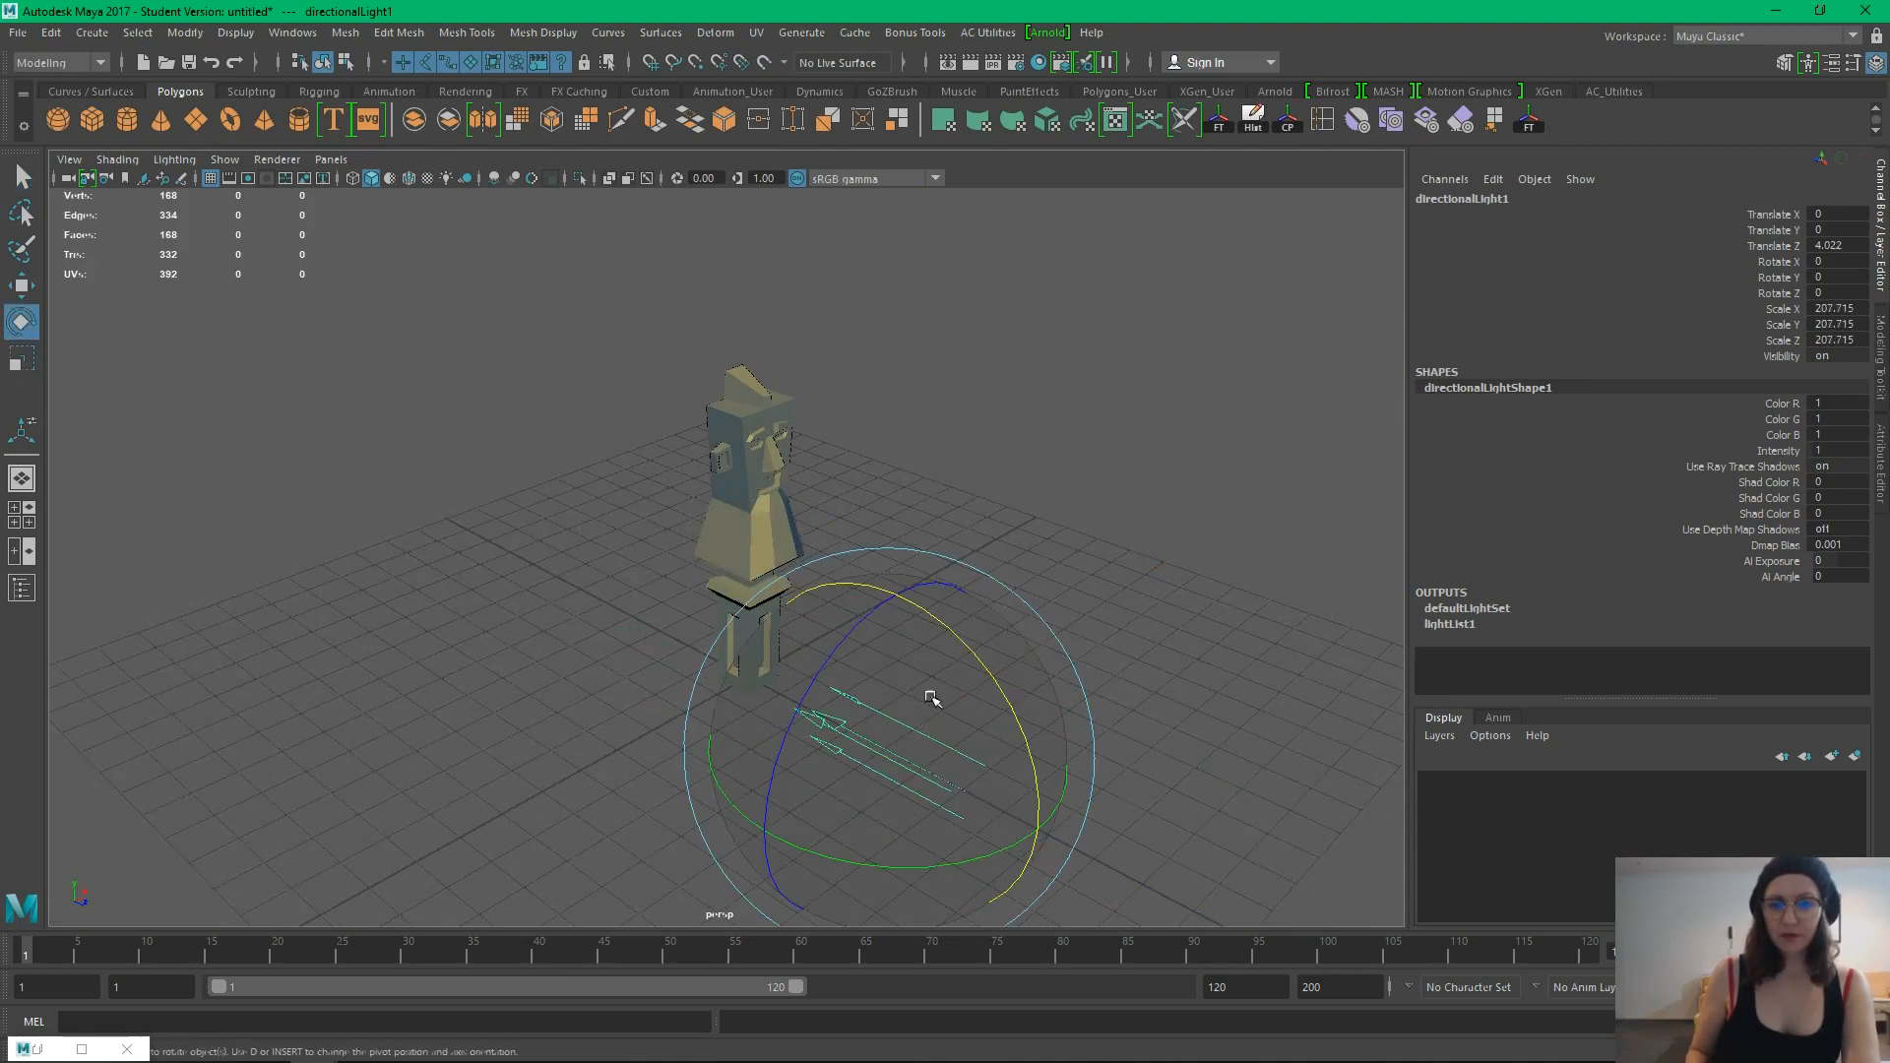
drag(995, 691, 950, 689)
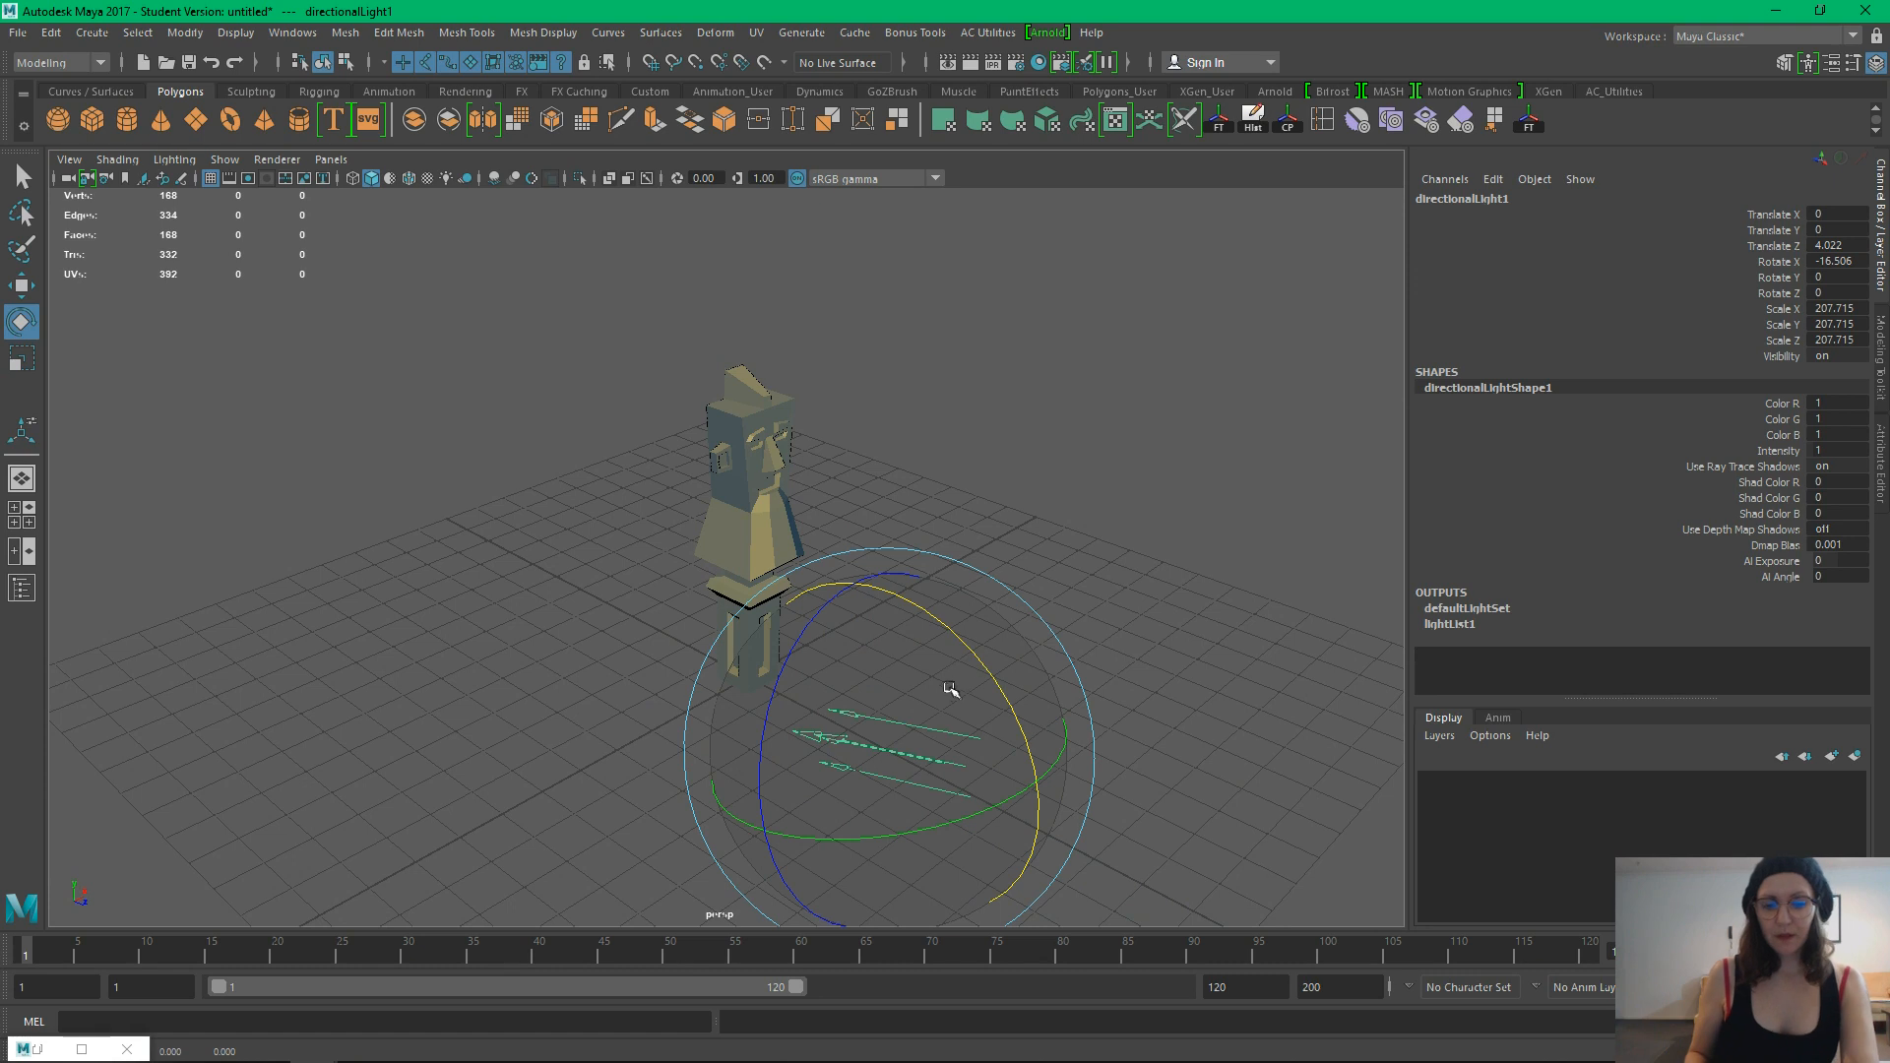
key(7)
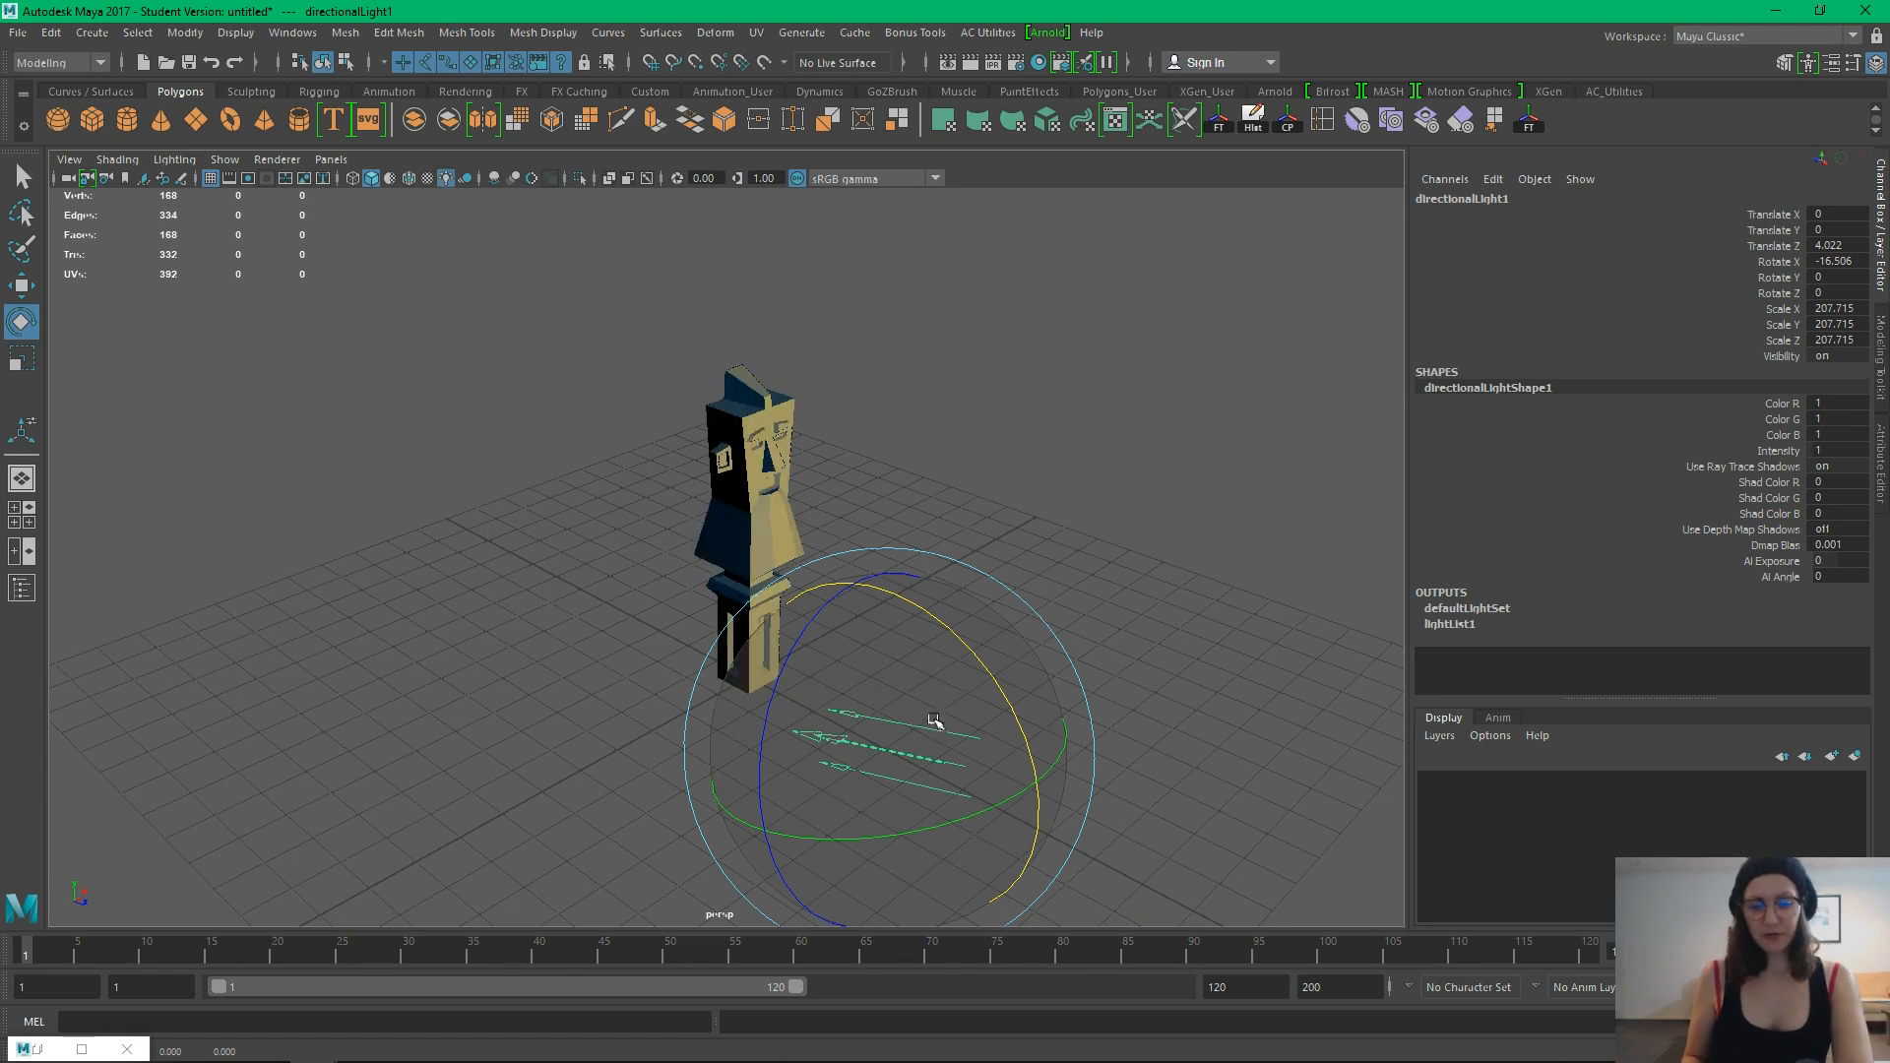
Raise the directional light to Translate Y 5.062, tilt it to Rotate X about -22.6, and check the shading around the totem
key(w)
drag(903, 604, 911, 366)
alt+drag(969, 679, 1089, 535)
key(e)
alt+drag(978, 380, 942, 406)
mouse_move(1025, 503)
alt+mouse_down()
mouse_move(995, 552)
mouse_move(1072, 439)
mouse_move(937, 441)
mouse_move(928, 541)
mouse_move(889, 624)
mouse_move(1008, 604)
mouse_move(938, 493)
alt+mouse_up()
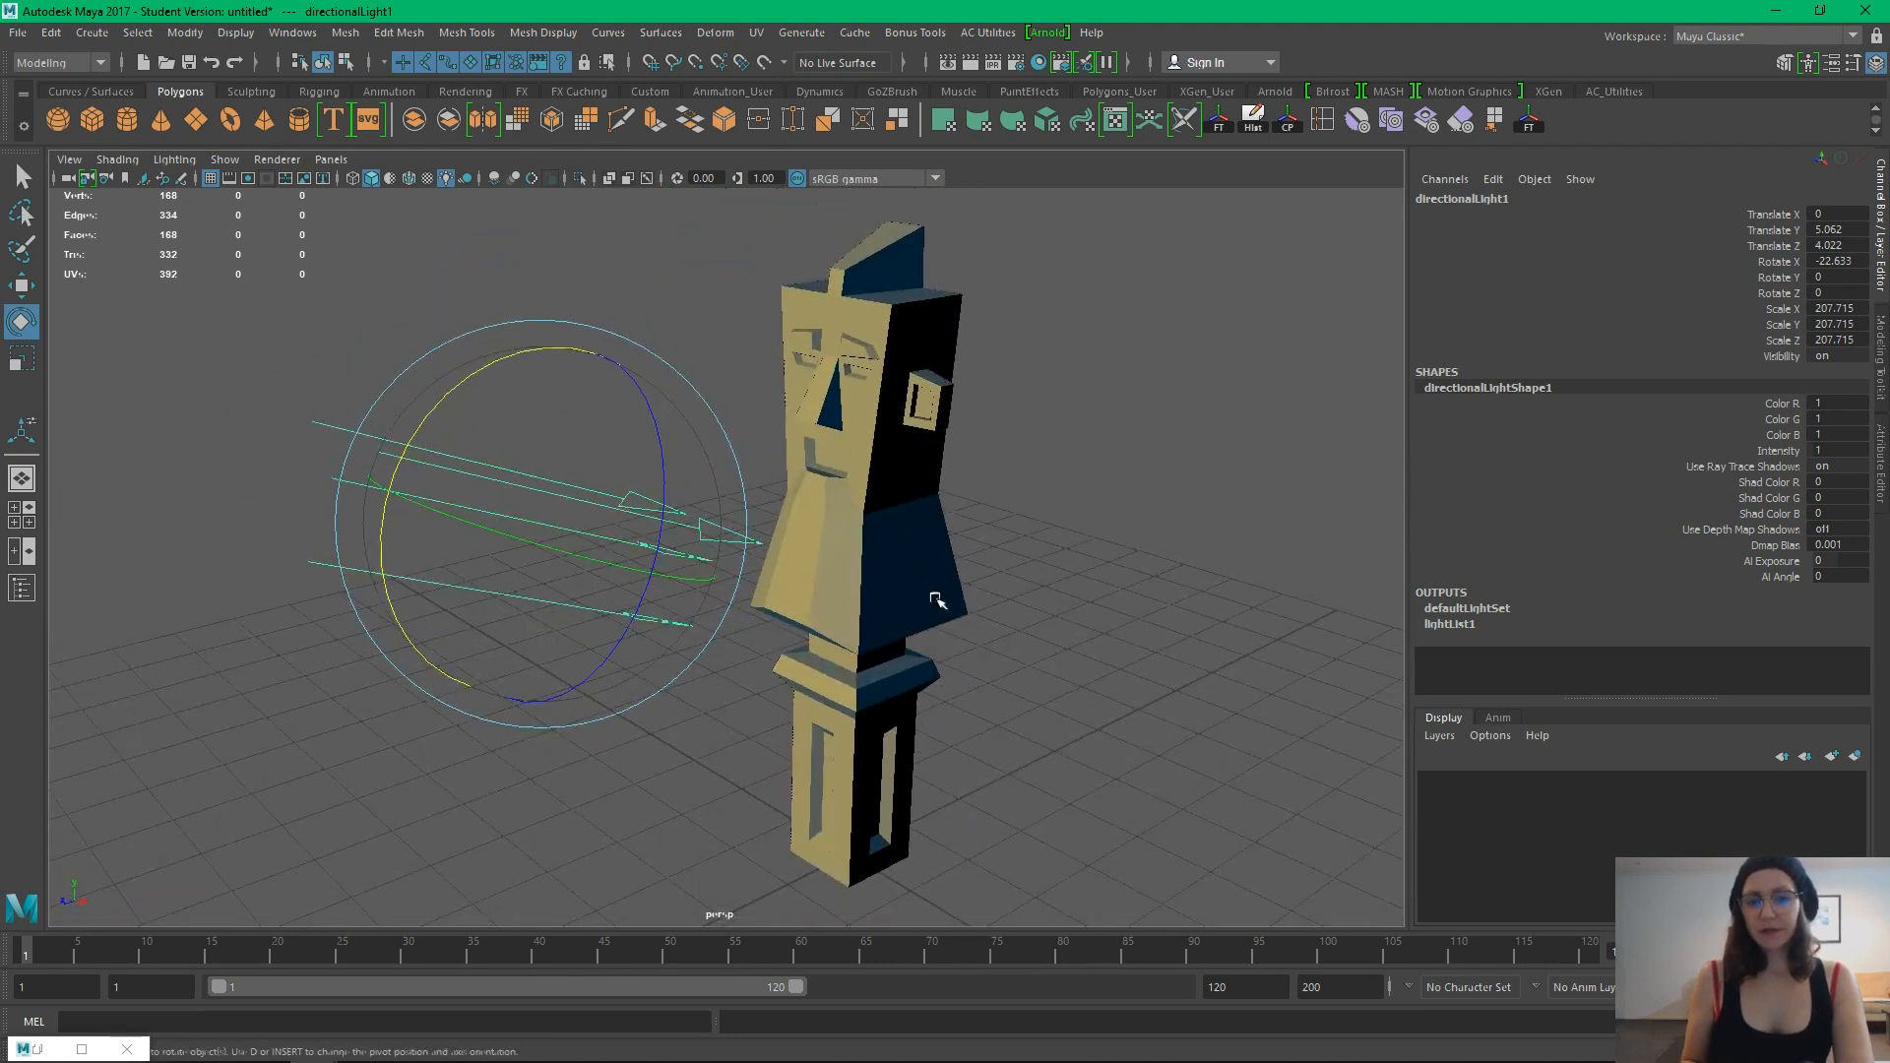
alt+drag(917, 588, 778, 581)
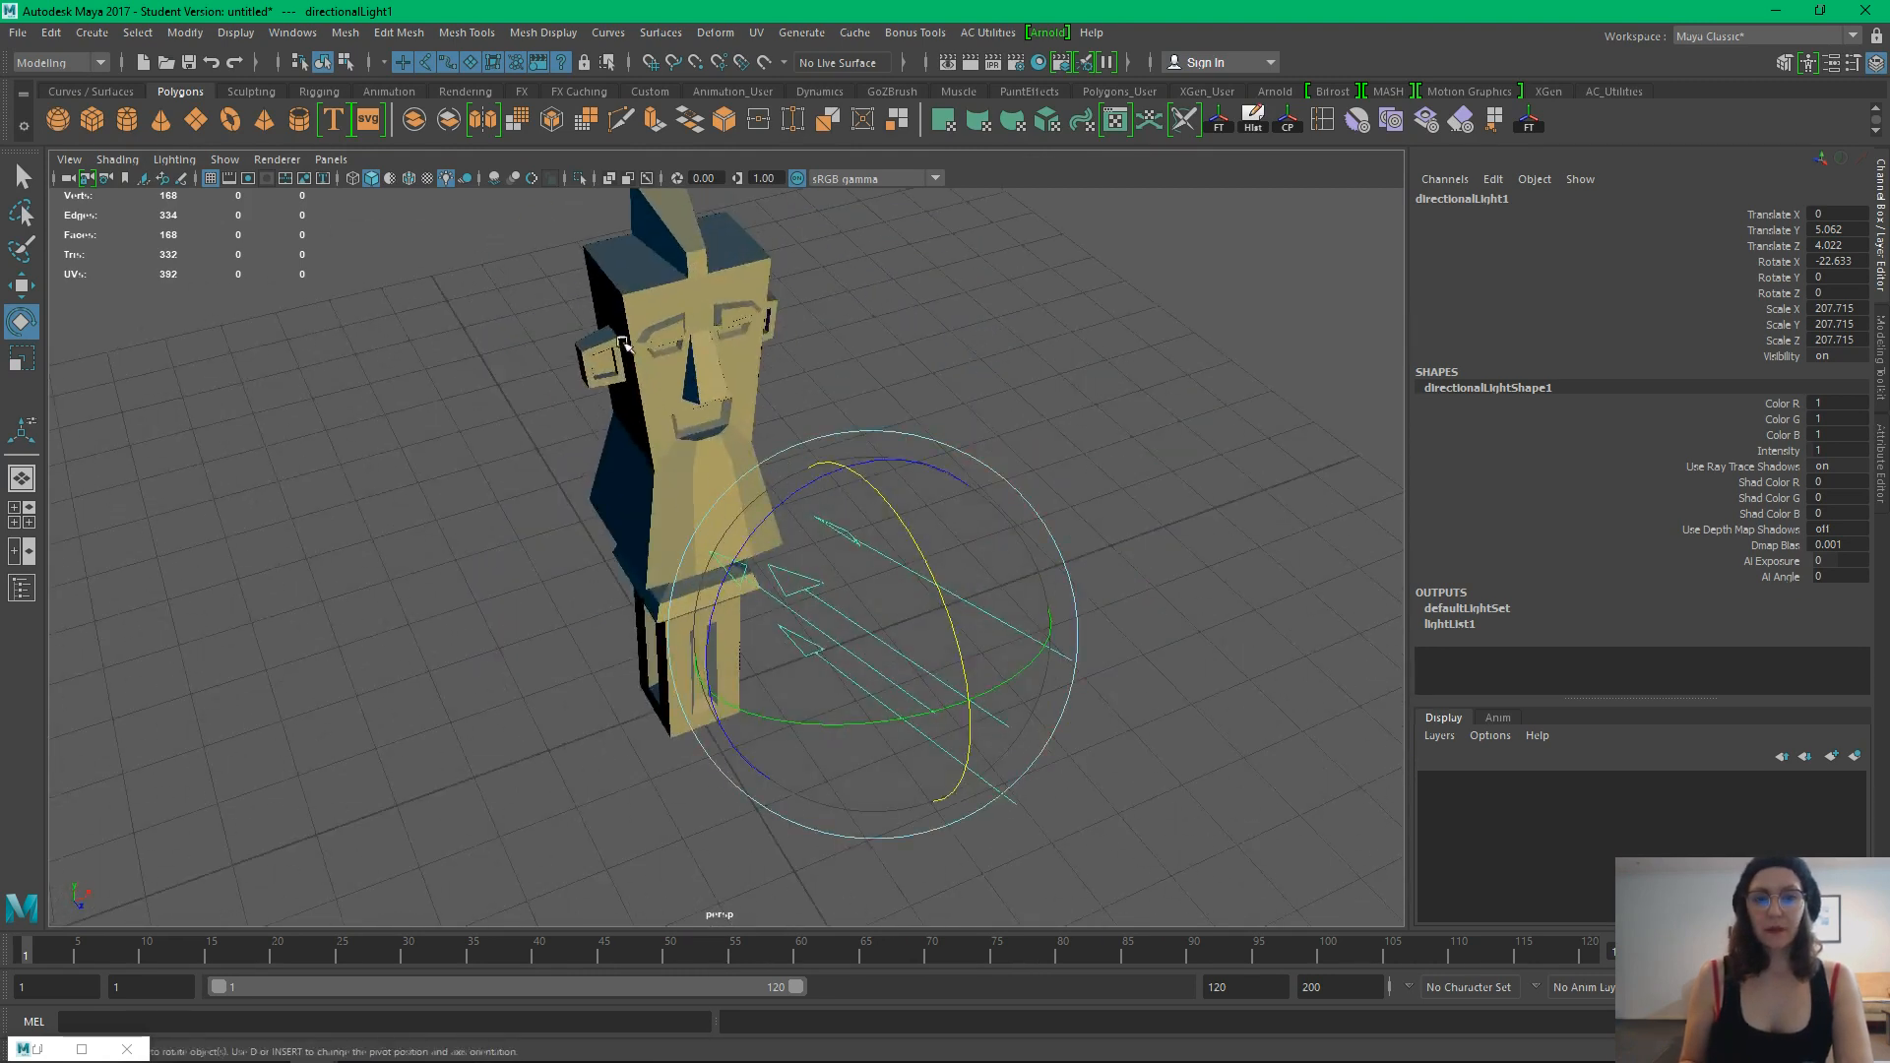
Open the Hypershade, place its window beside the totem model, and select the rampShader1 material
alt+drag(663, 534, 928, 485)
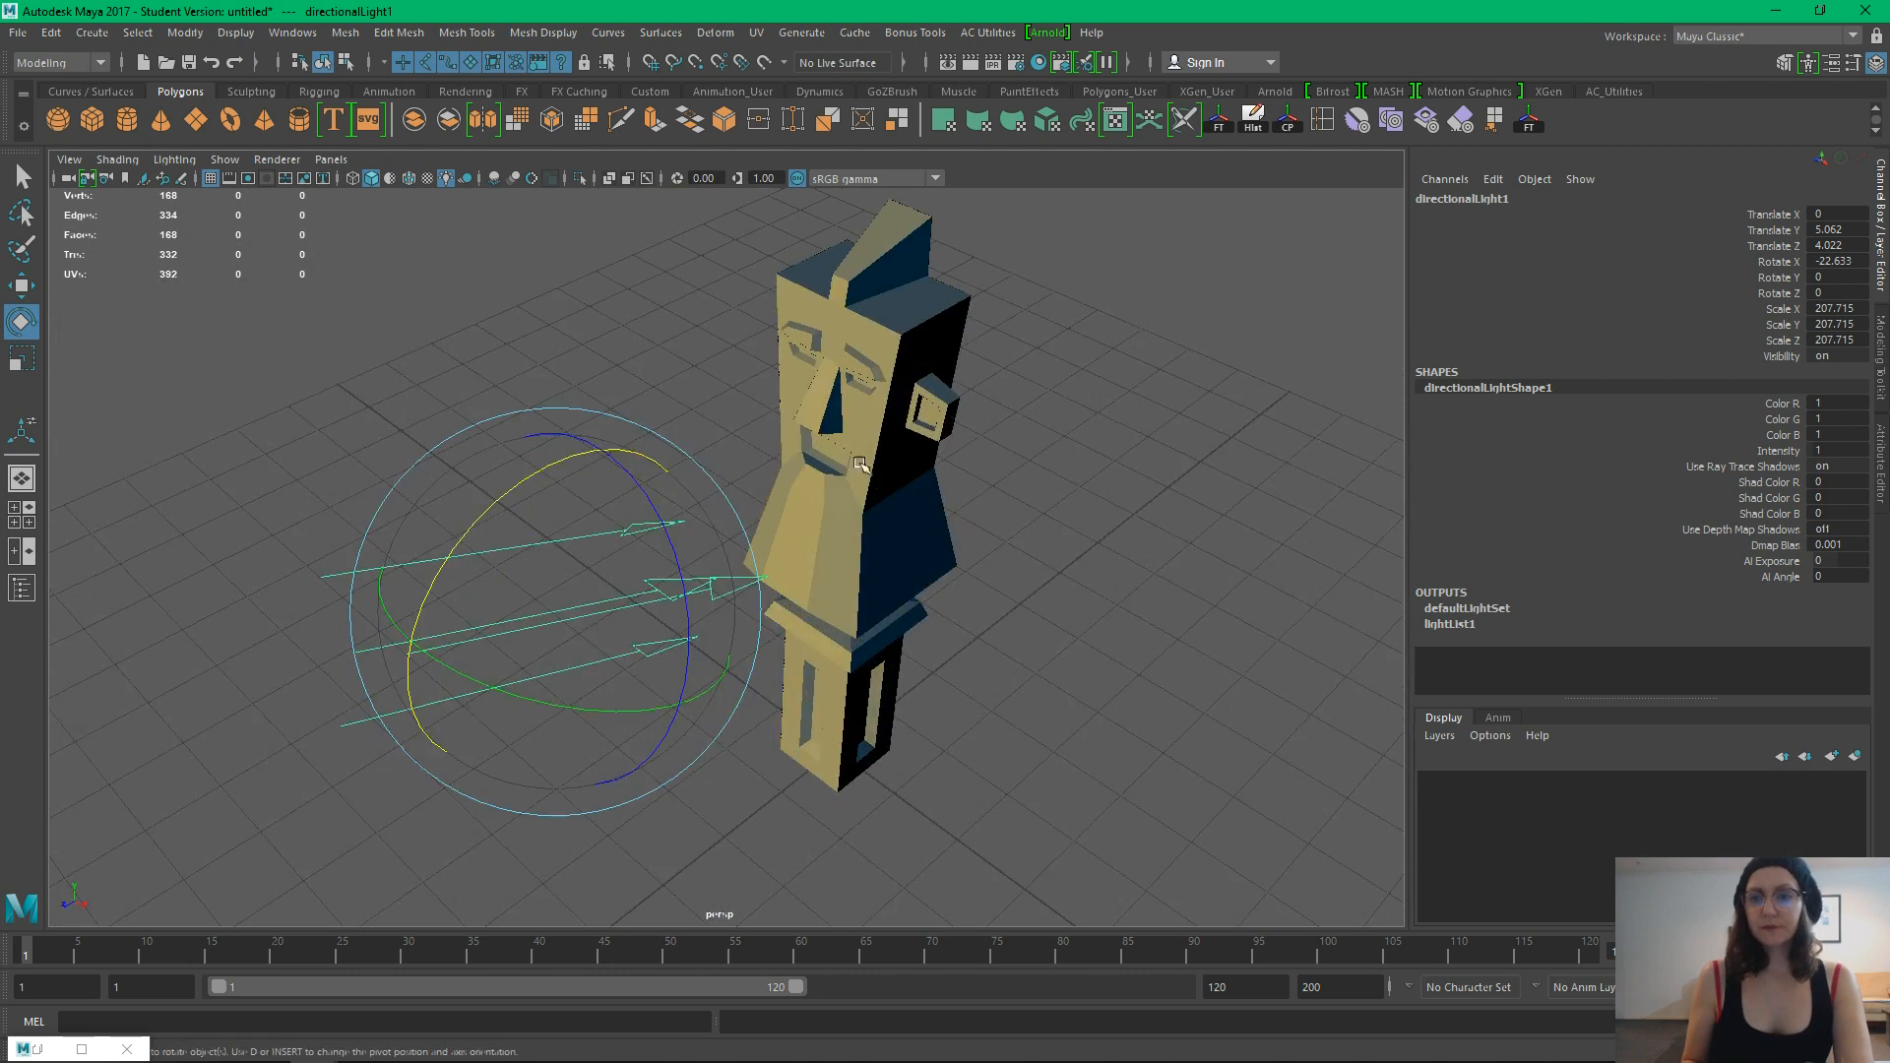
alt+drag(1055, 571, 953, 409)
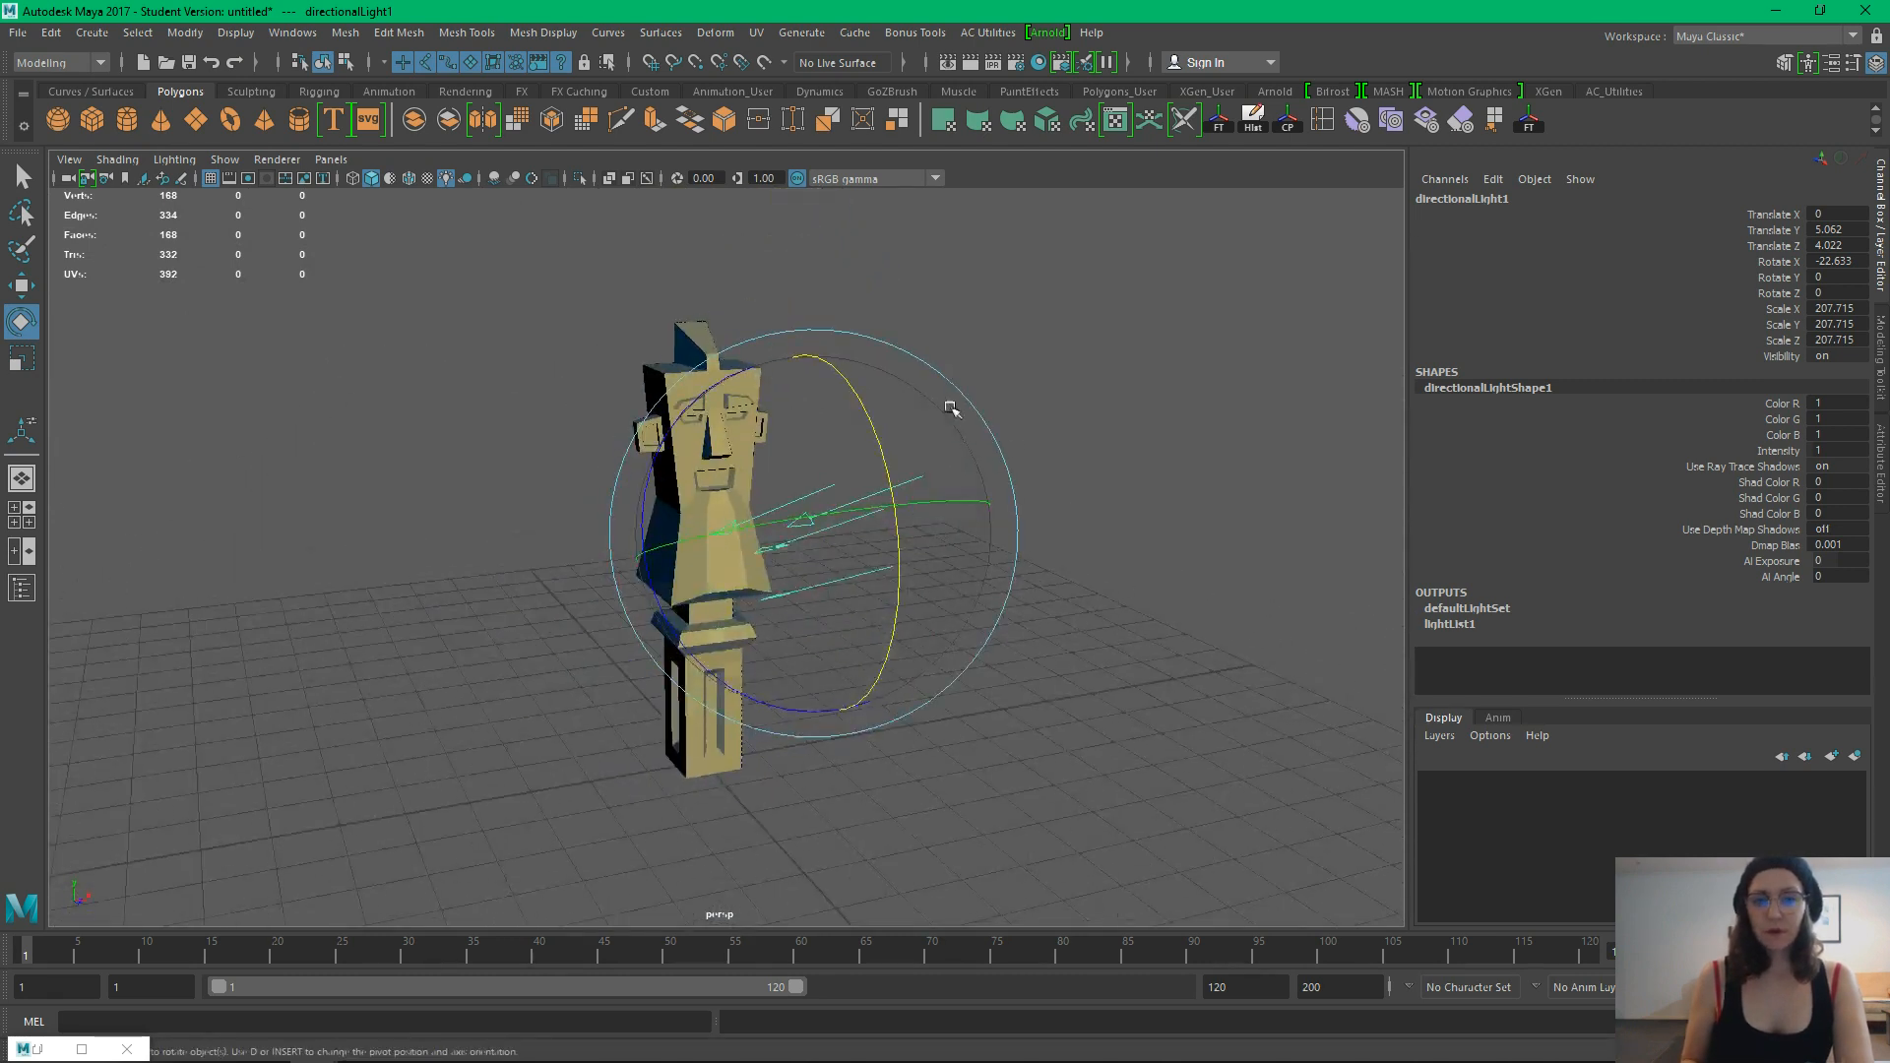
click(1038, 63)
drag(1112, 362, 1486, 202)
click(1090, 335)
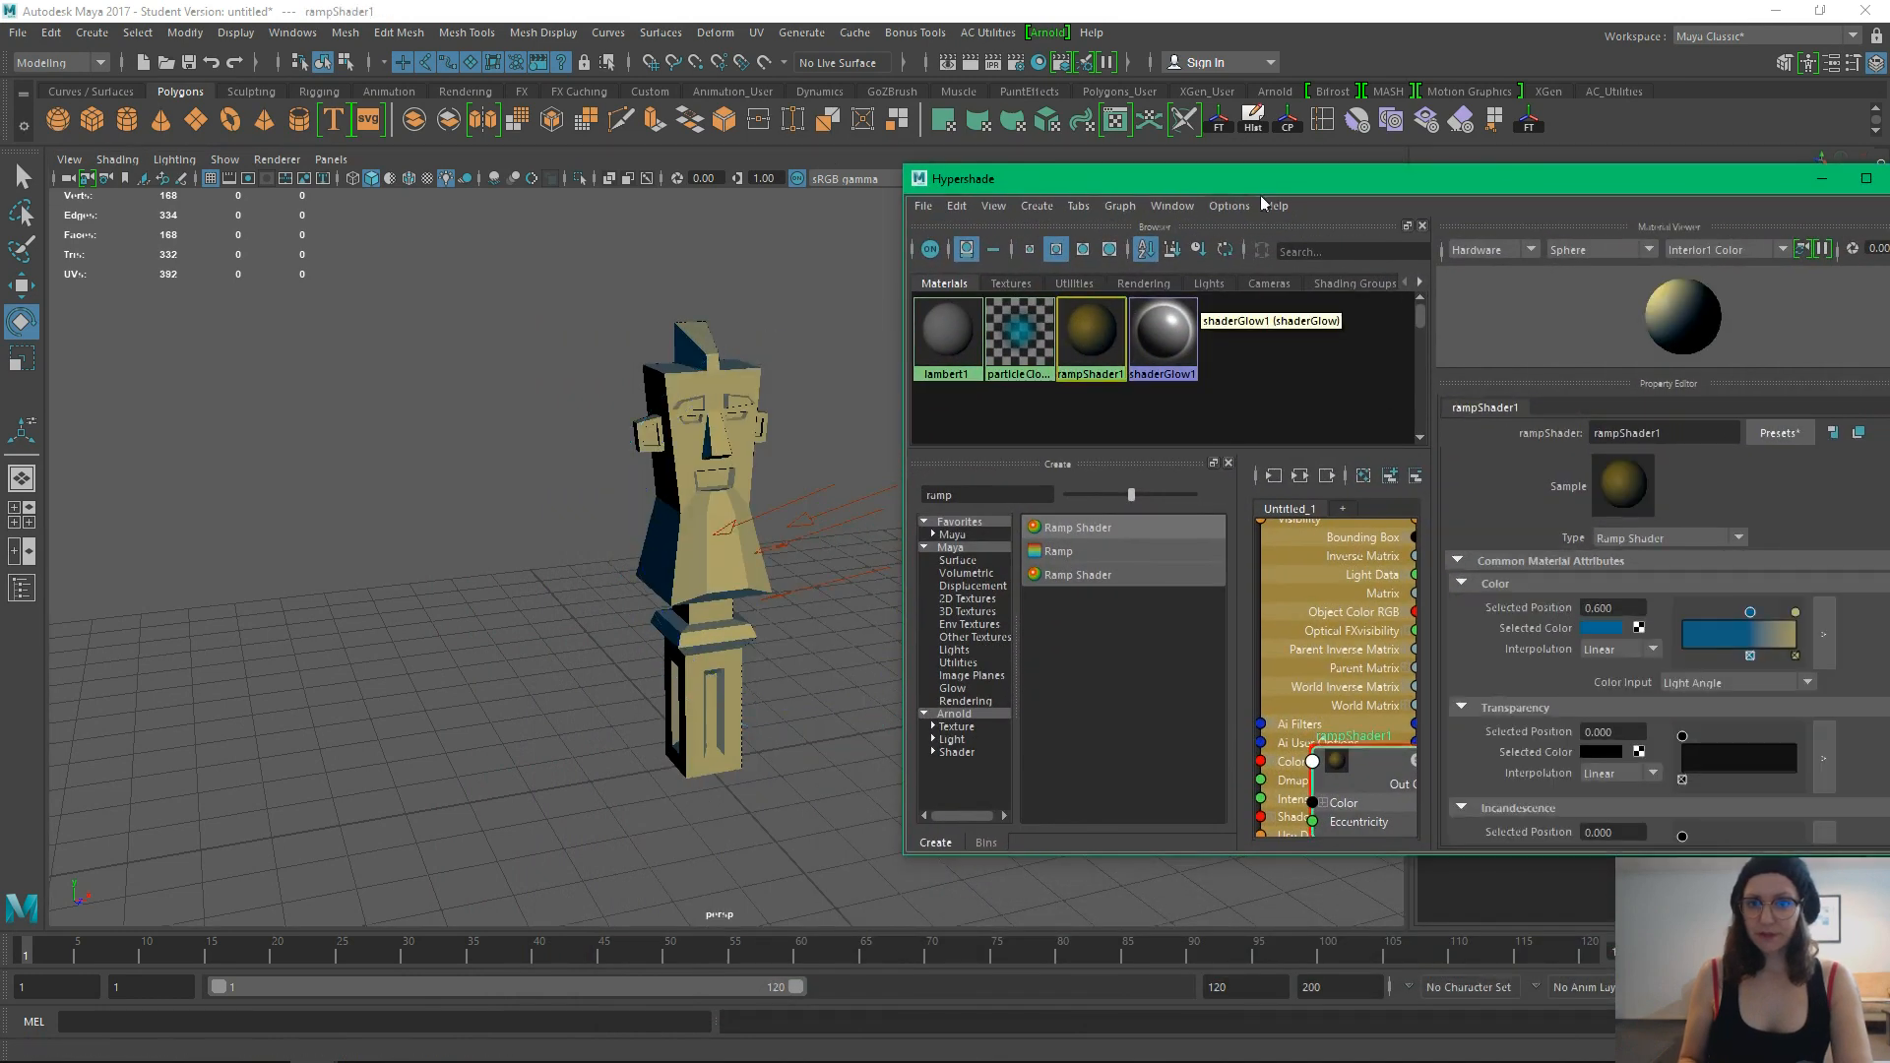
drag(1275, 186, 1257, 181)
Shift the blue color marker toward the ramp's tan end and add a magenta marker at position 0.557 with interpolation None
drag(1735, 618, 1768, 620)
mouse_move(1755, 617)
mouse_down()
mouse_move(1713, 614)
mouse_move(1762, 620)
mouse_move(1717, 637)
mouse_move(1779, 610)
mouse_move(1763, 622)
mouse_up()
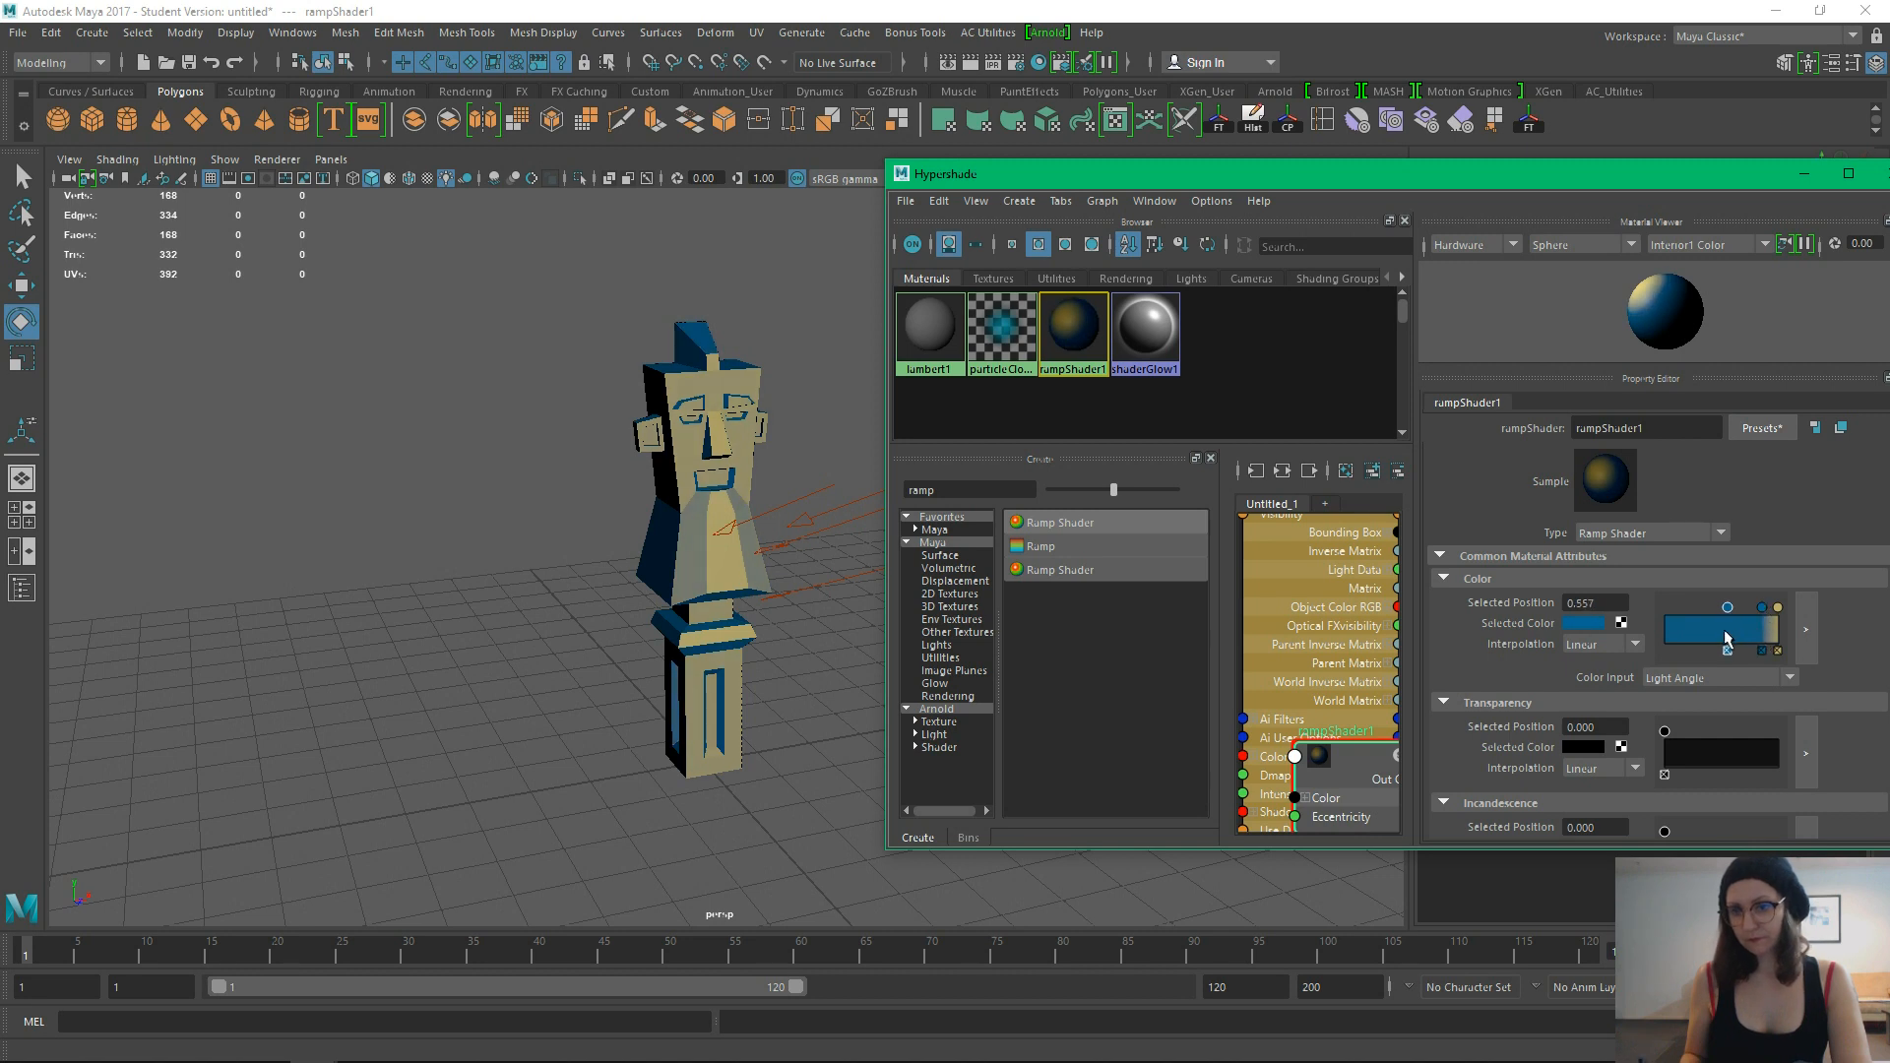
click(1584, 626)
drag(1607, 686, 1620, 688)
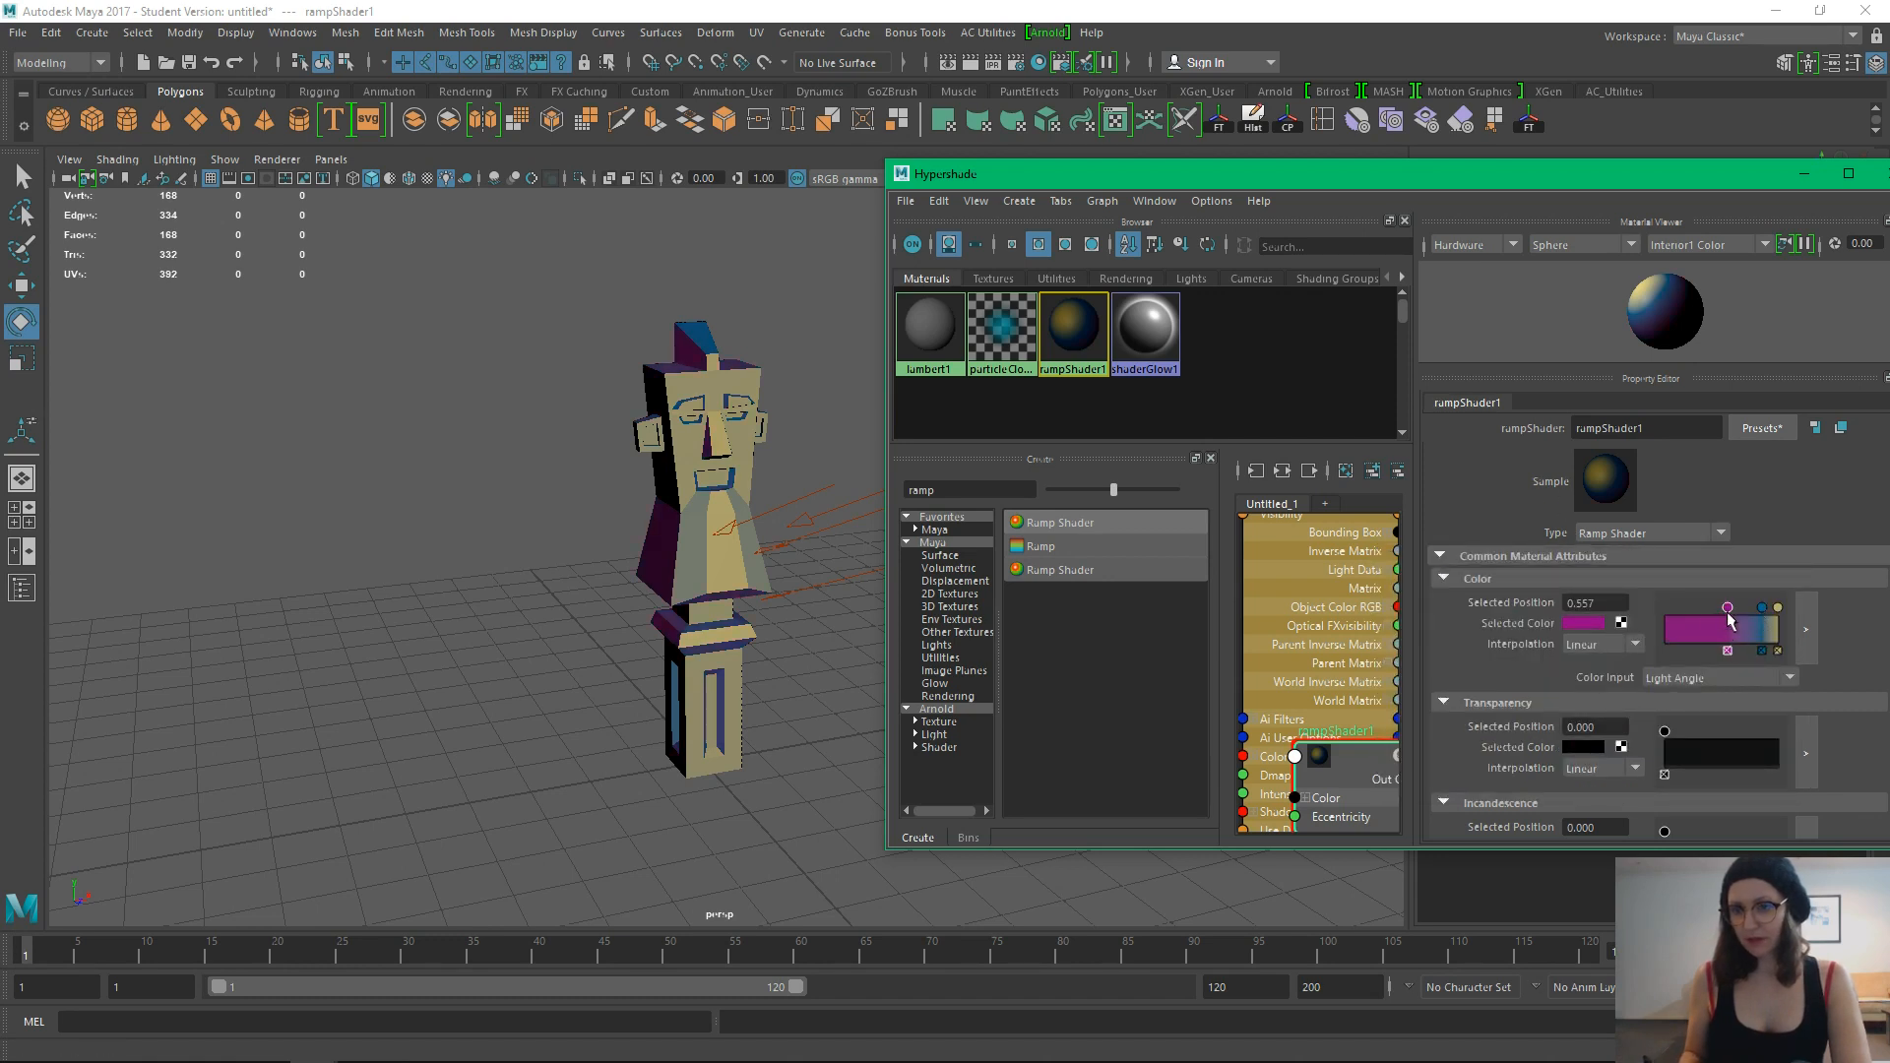
click(1601, 645)
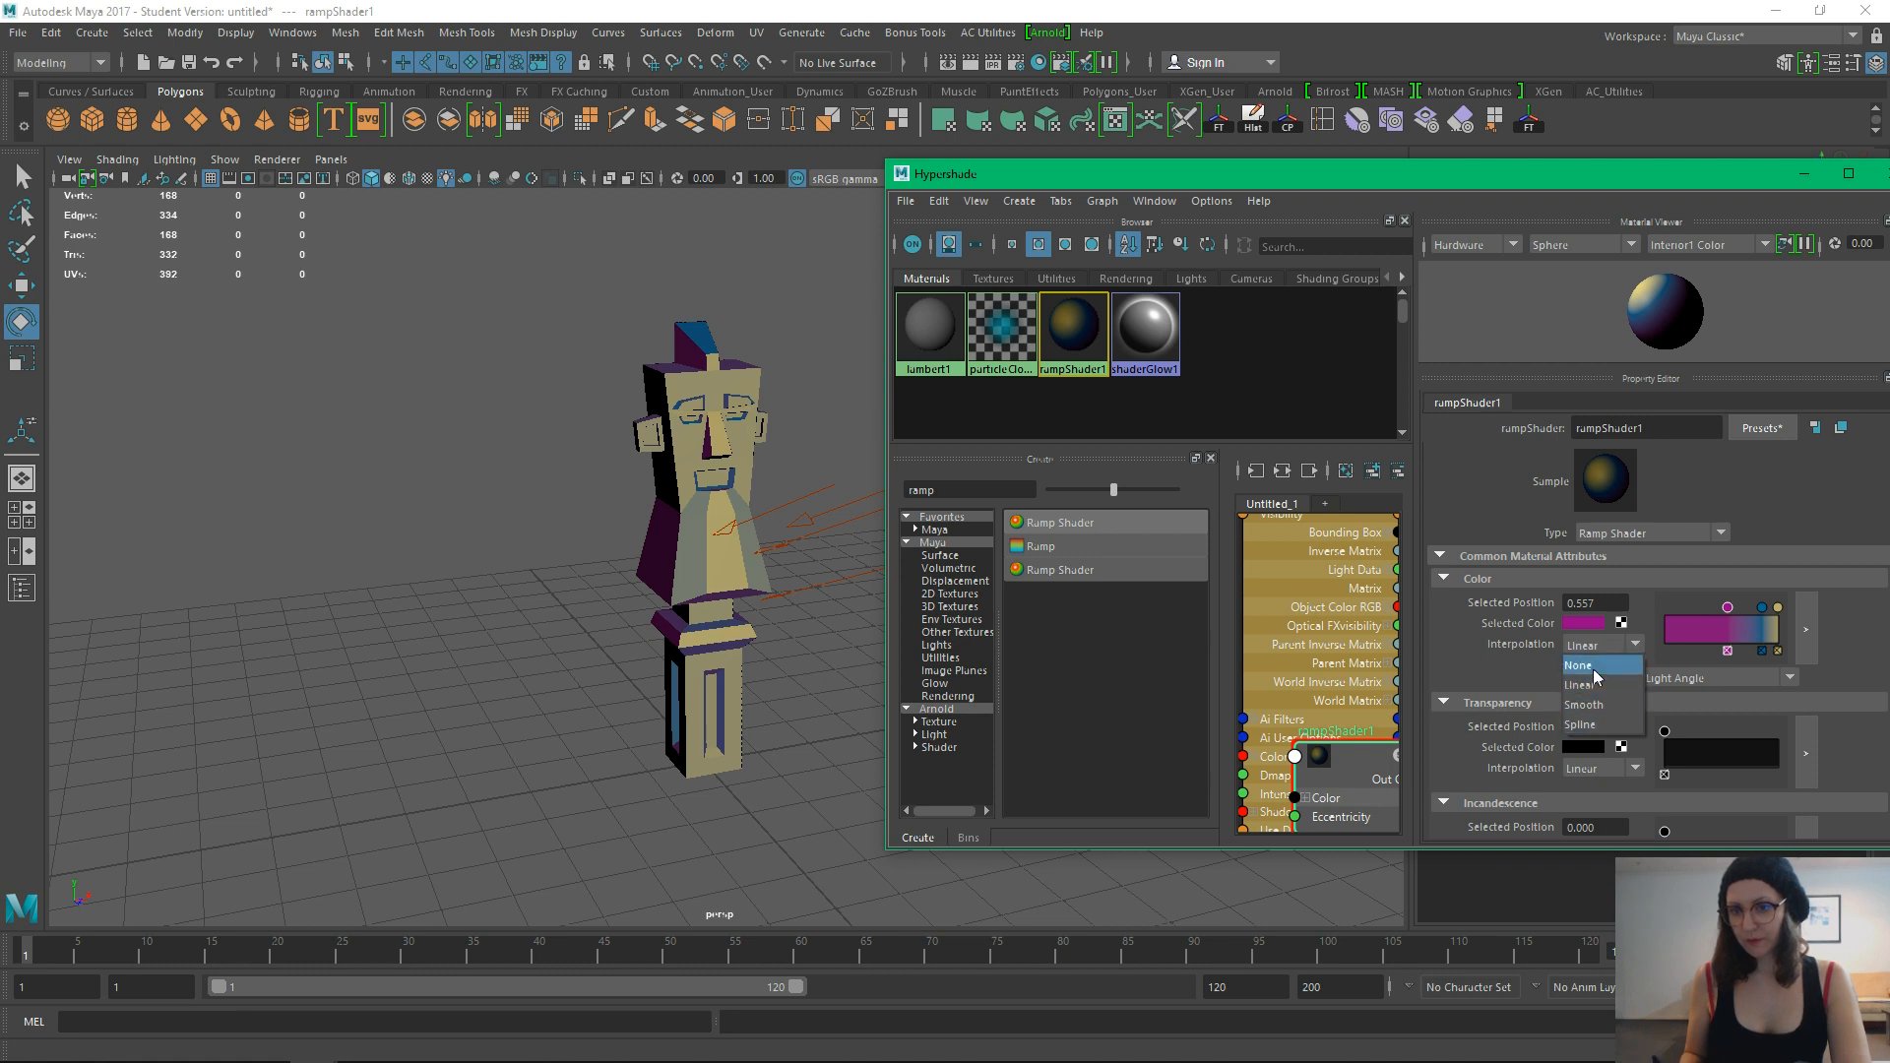
click(1598, 667)
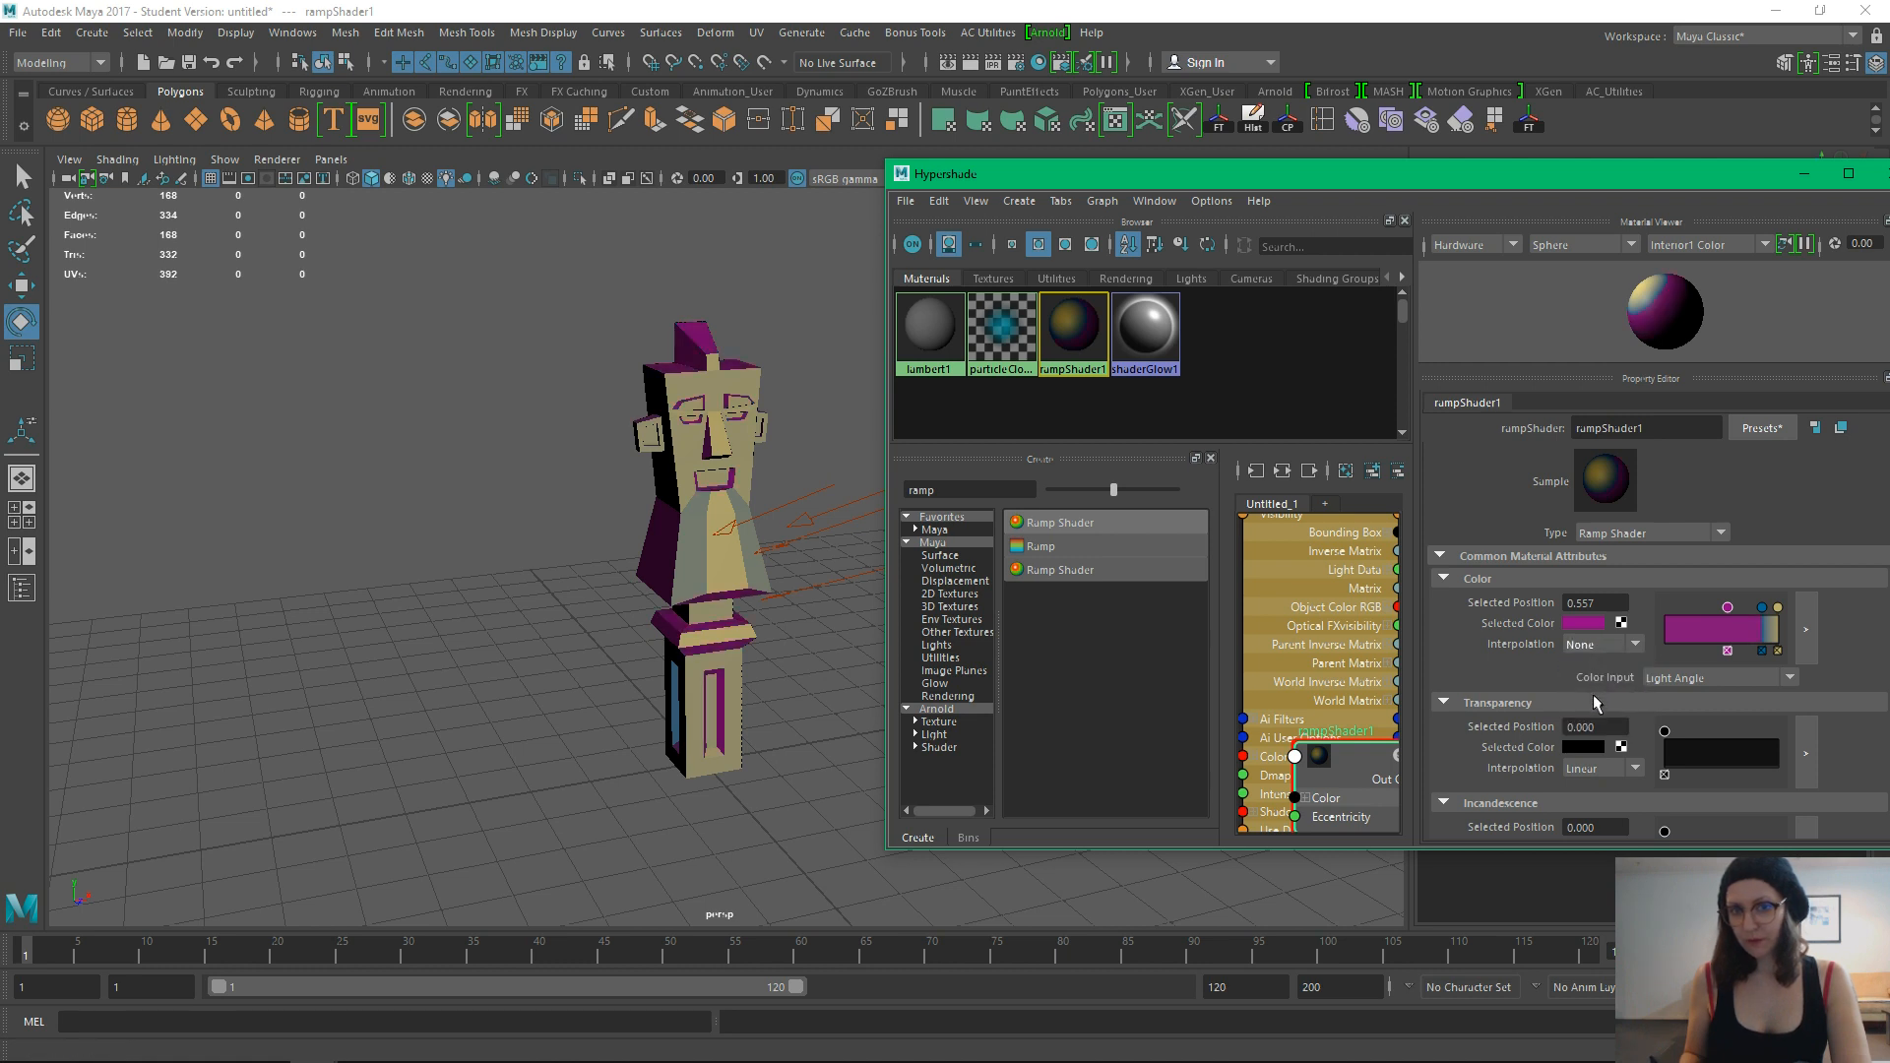
Reposition the blue marker on the rampShader1 color ramp to 0.730
click(1761, 609)
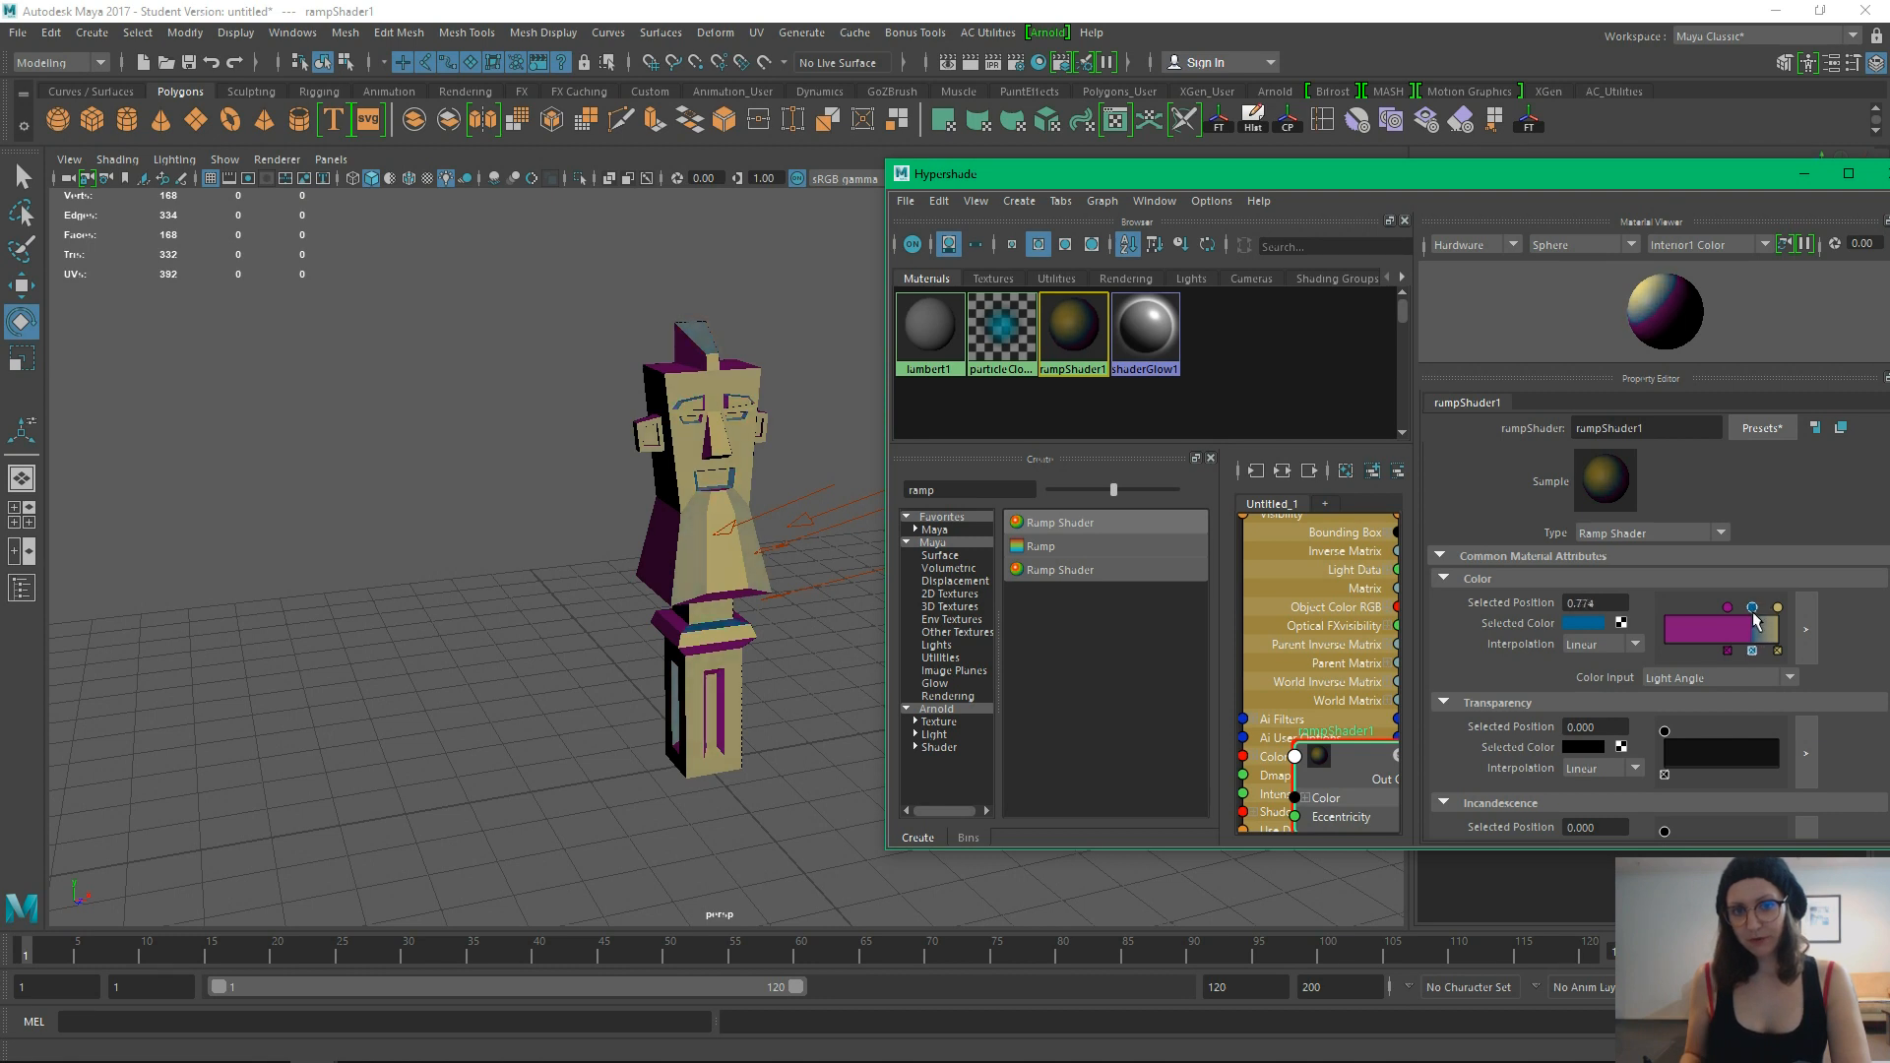
drag(1763, 618, 1758, 620)
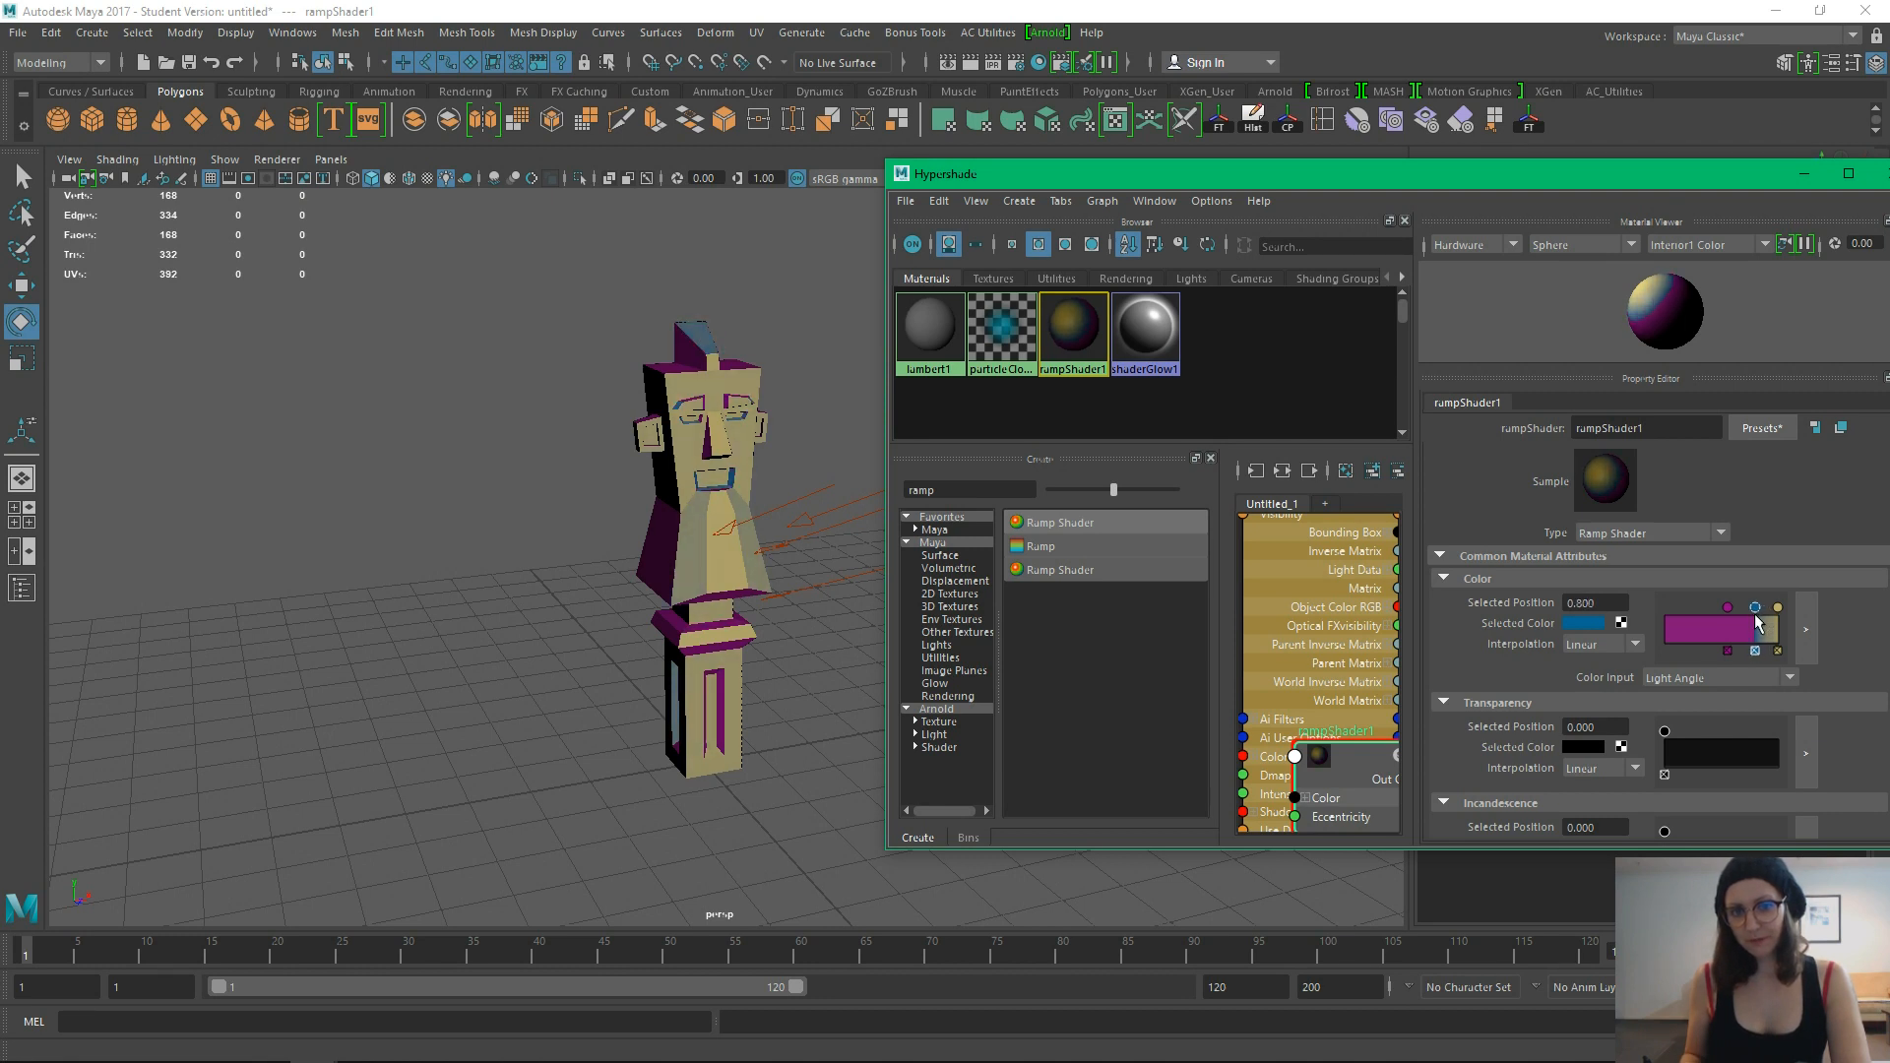
alt+drag(620, 594, 579, 640)
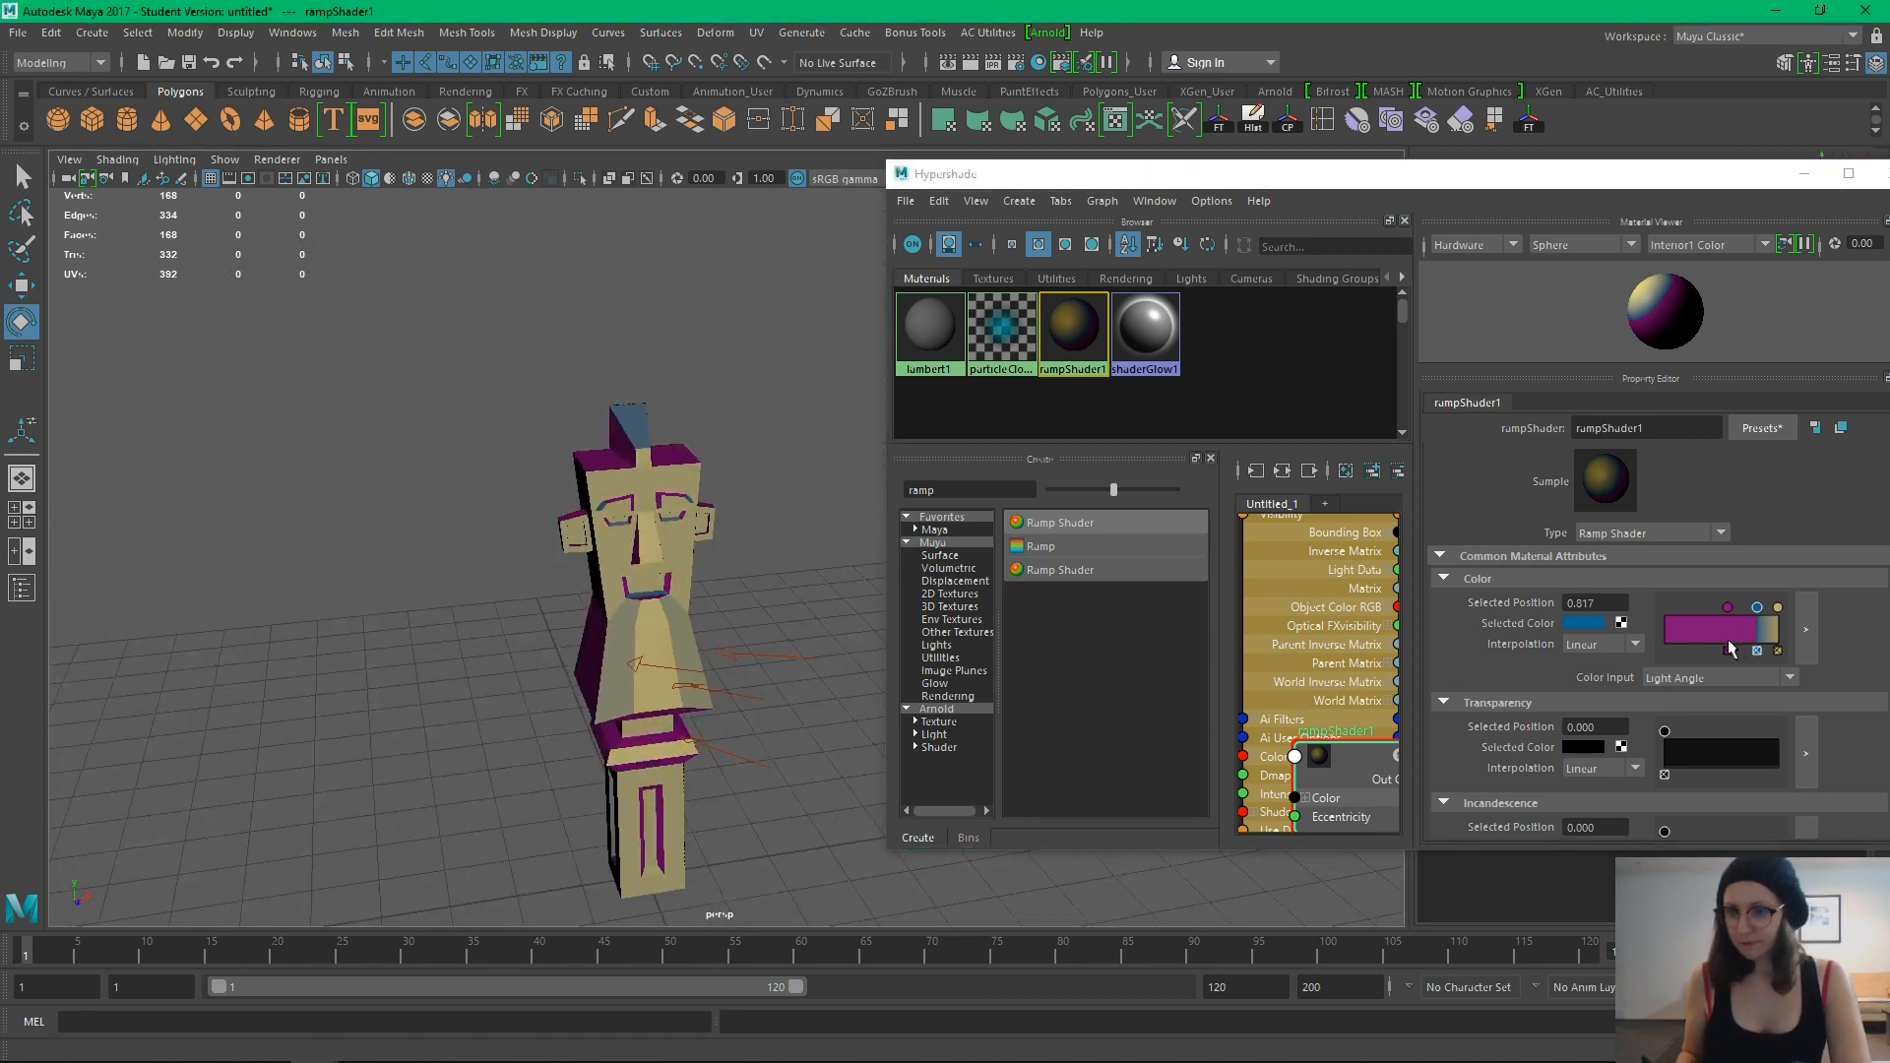
drag(1756, 608, 1746, 610)
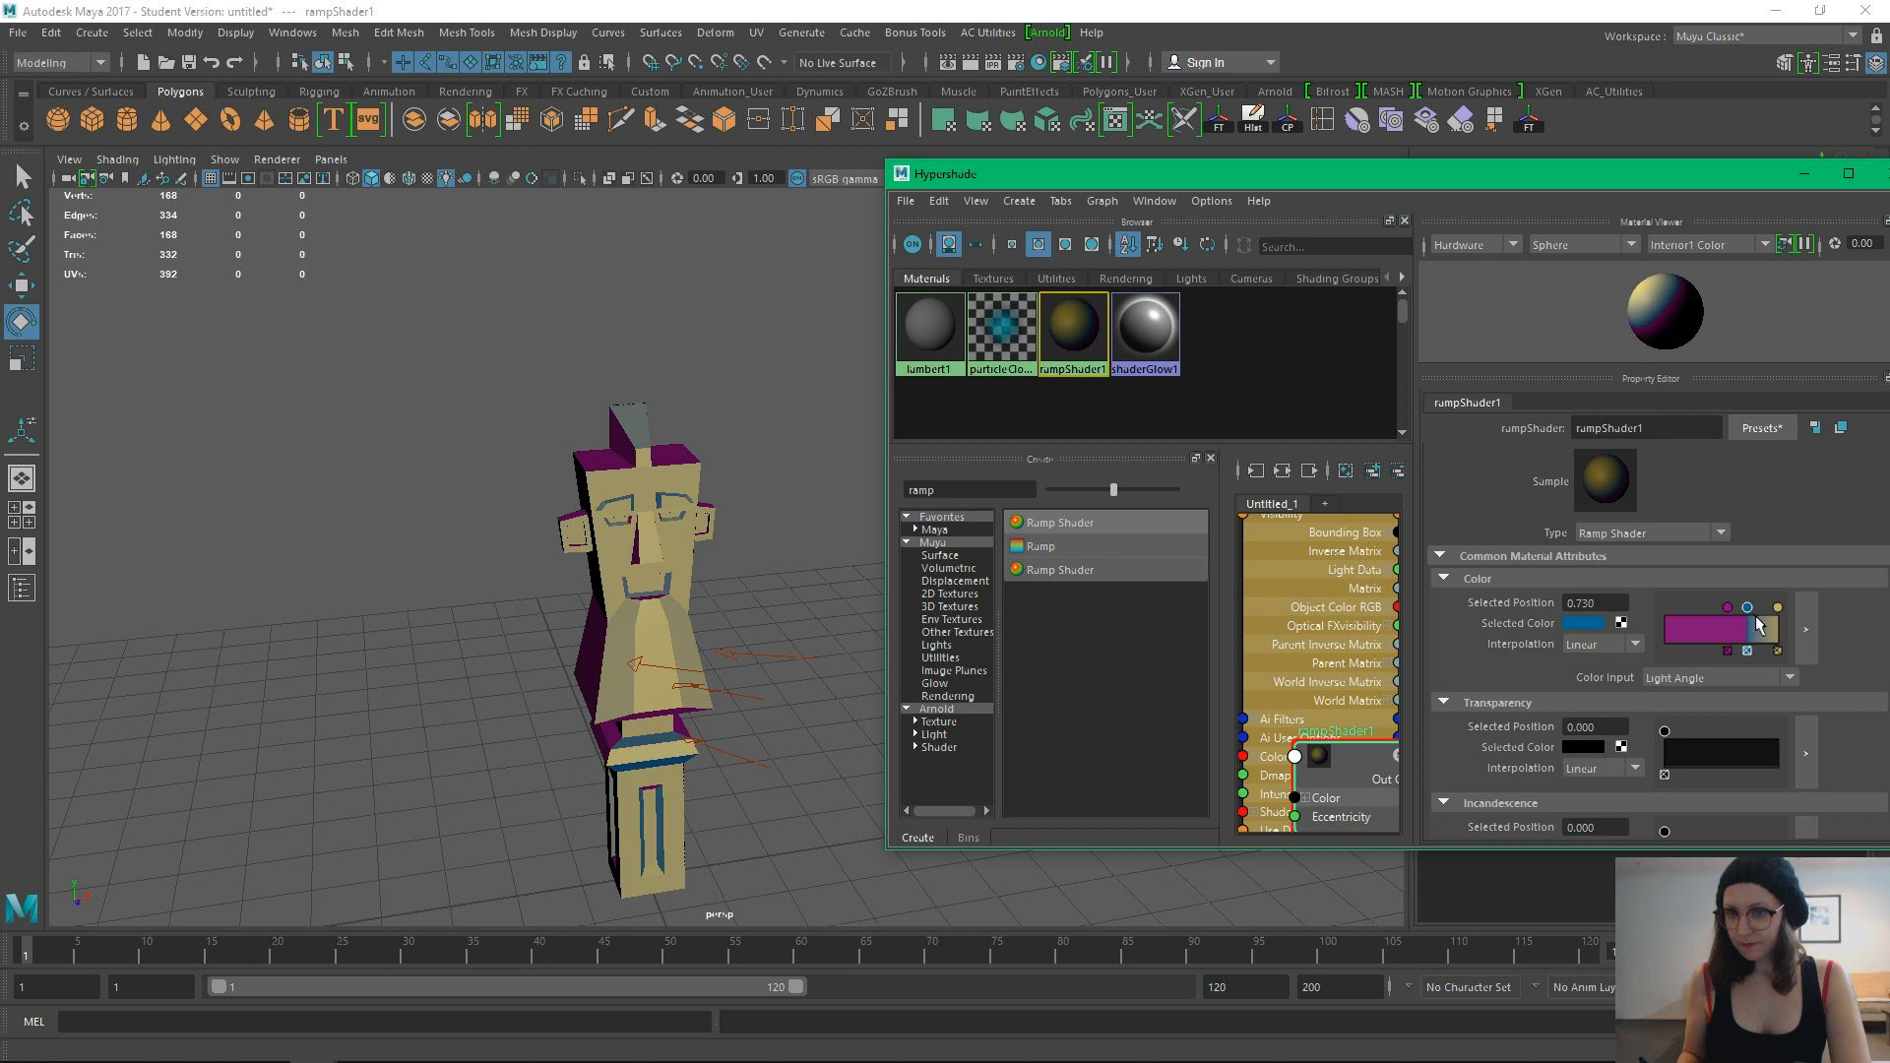
Add another marker between the blue and tan ones at position 0.857, colored with the blue from the color history
click(1764, 635)
click(1580, 624)
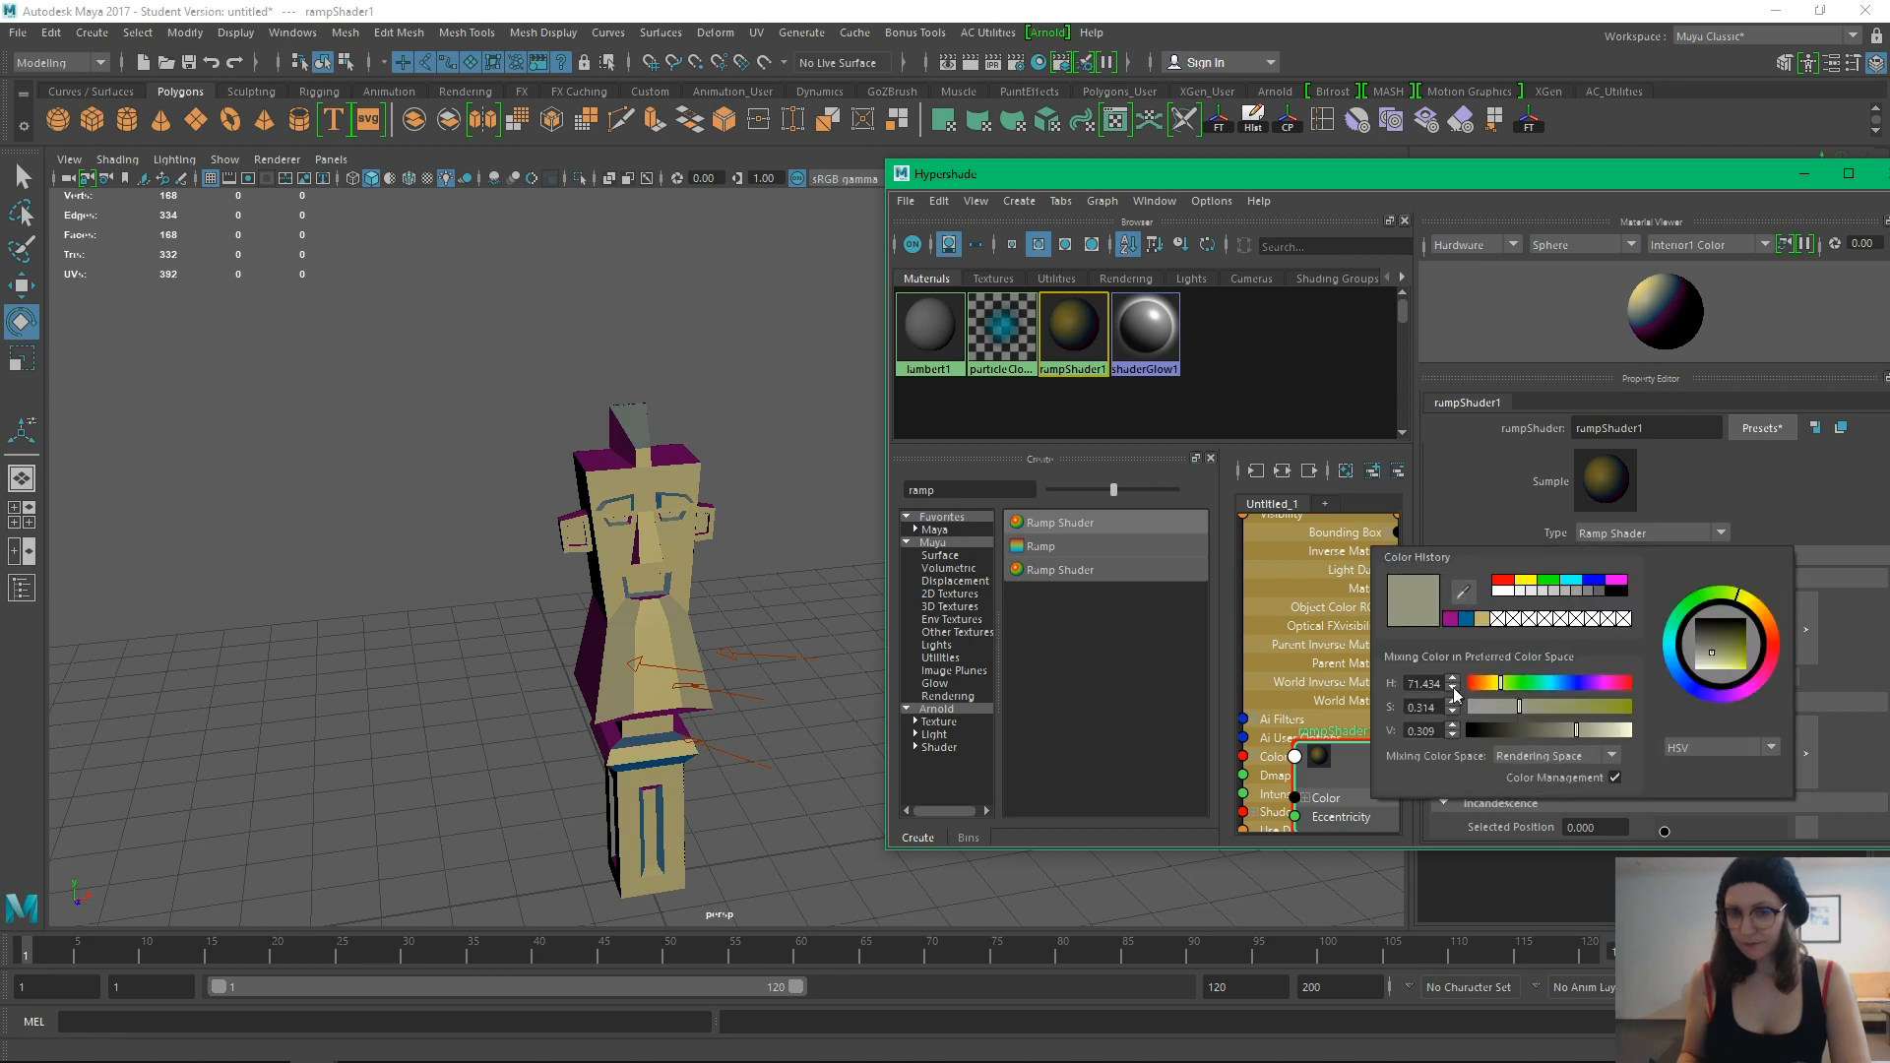
click(1470, 622)
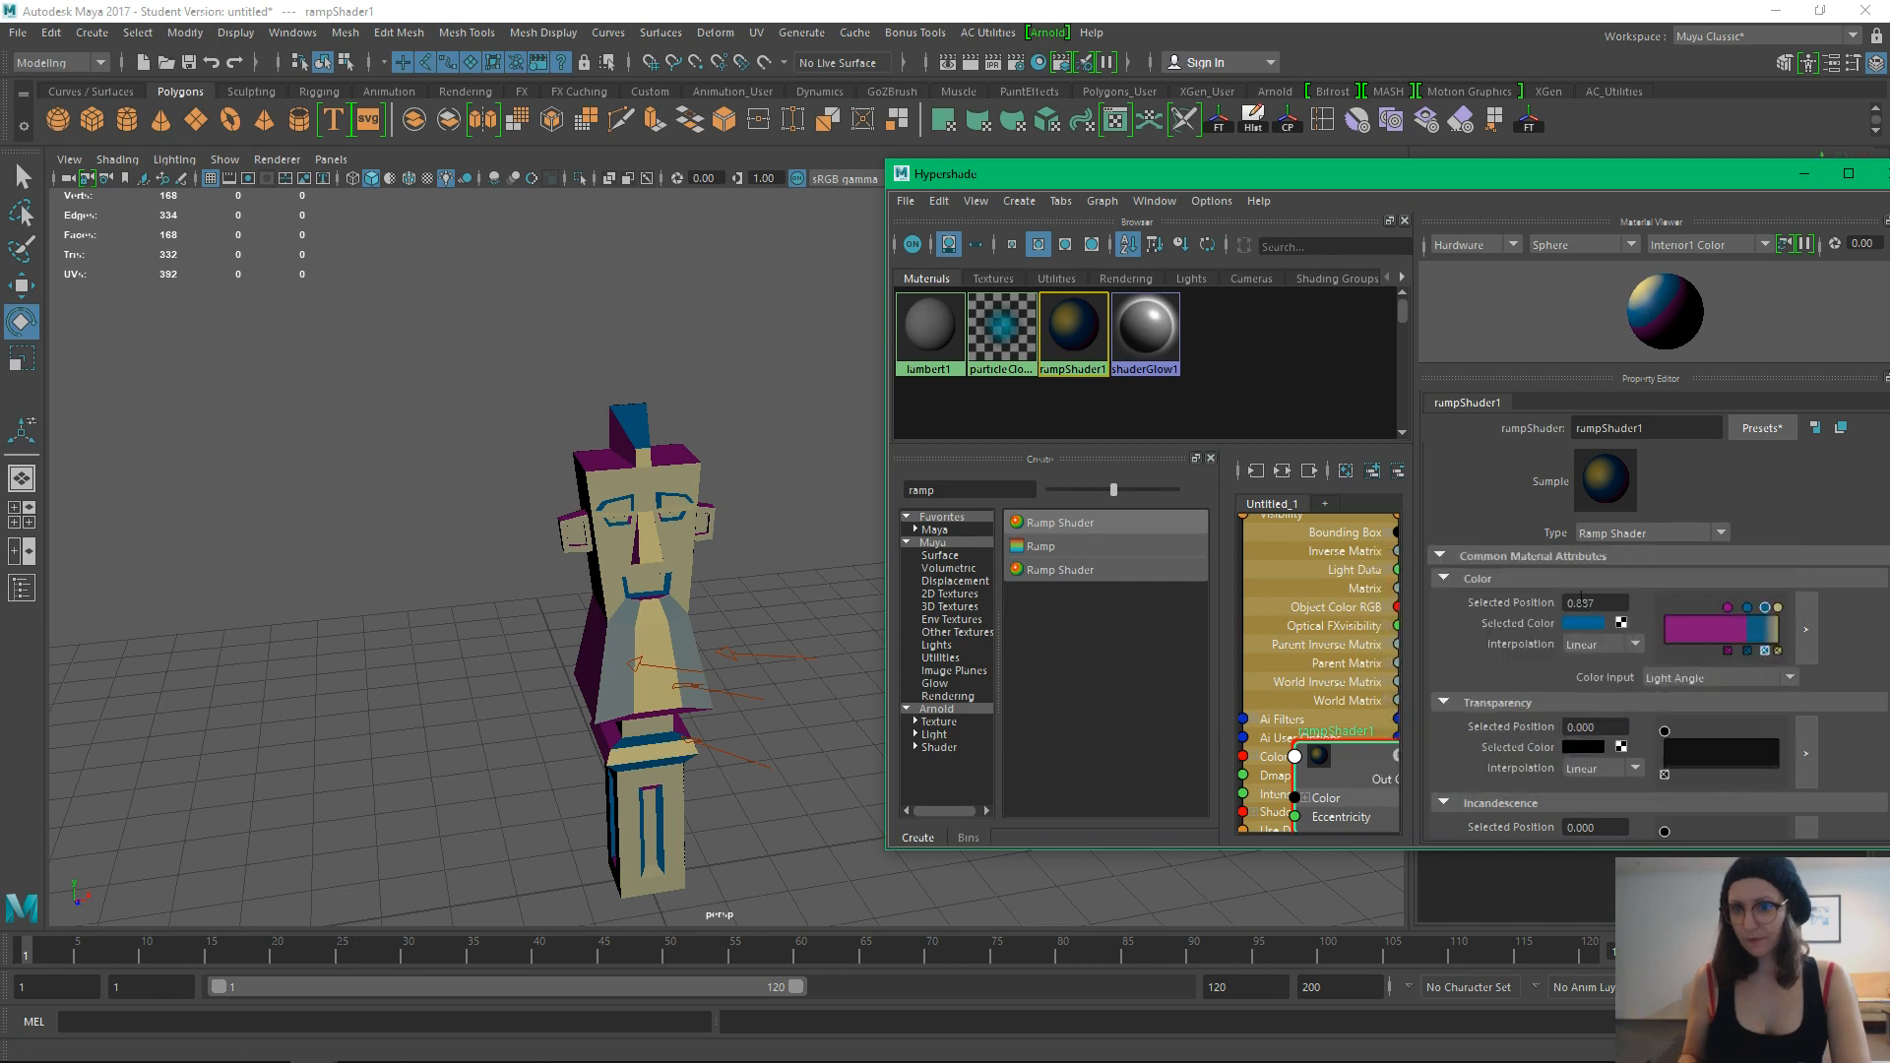
Move the magenta marker to position 0.496 and the neighbouring blue marker to 0.678 on the color ramp
click(1725, 608)
drag(1747, 609, 1738, 608)
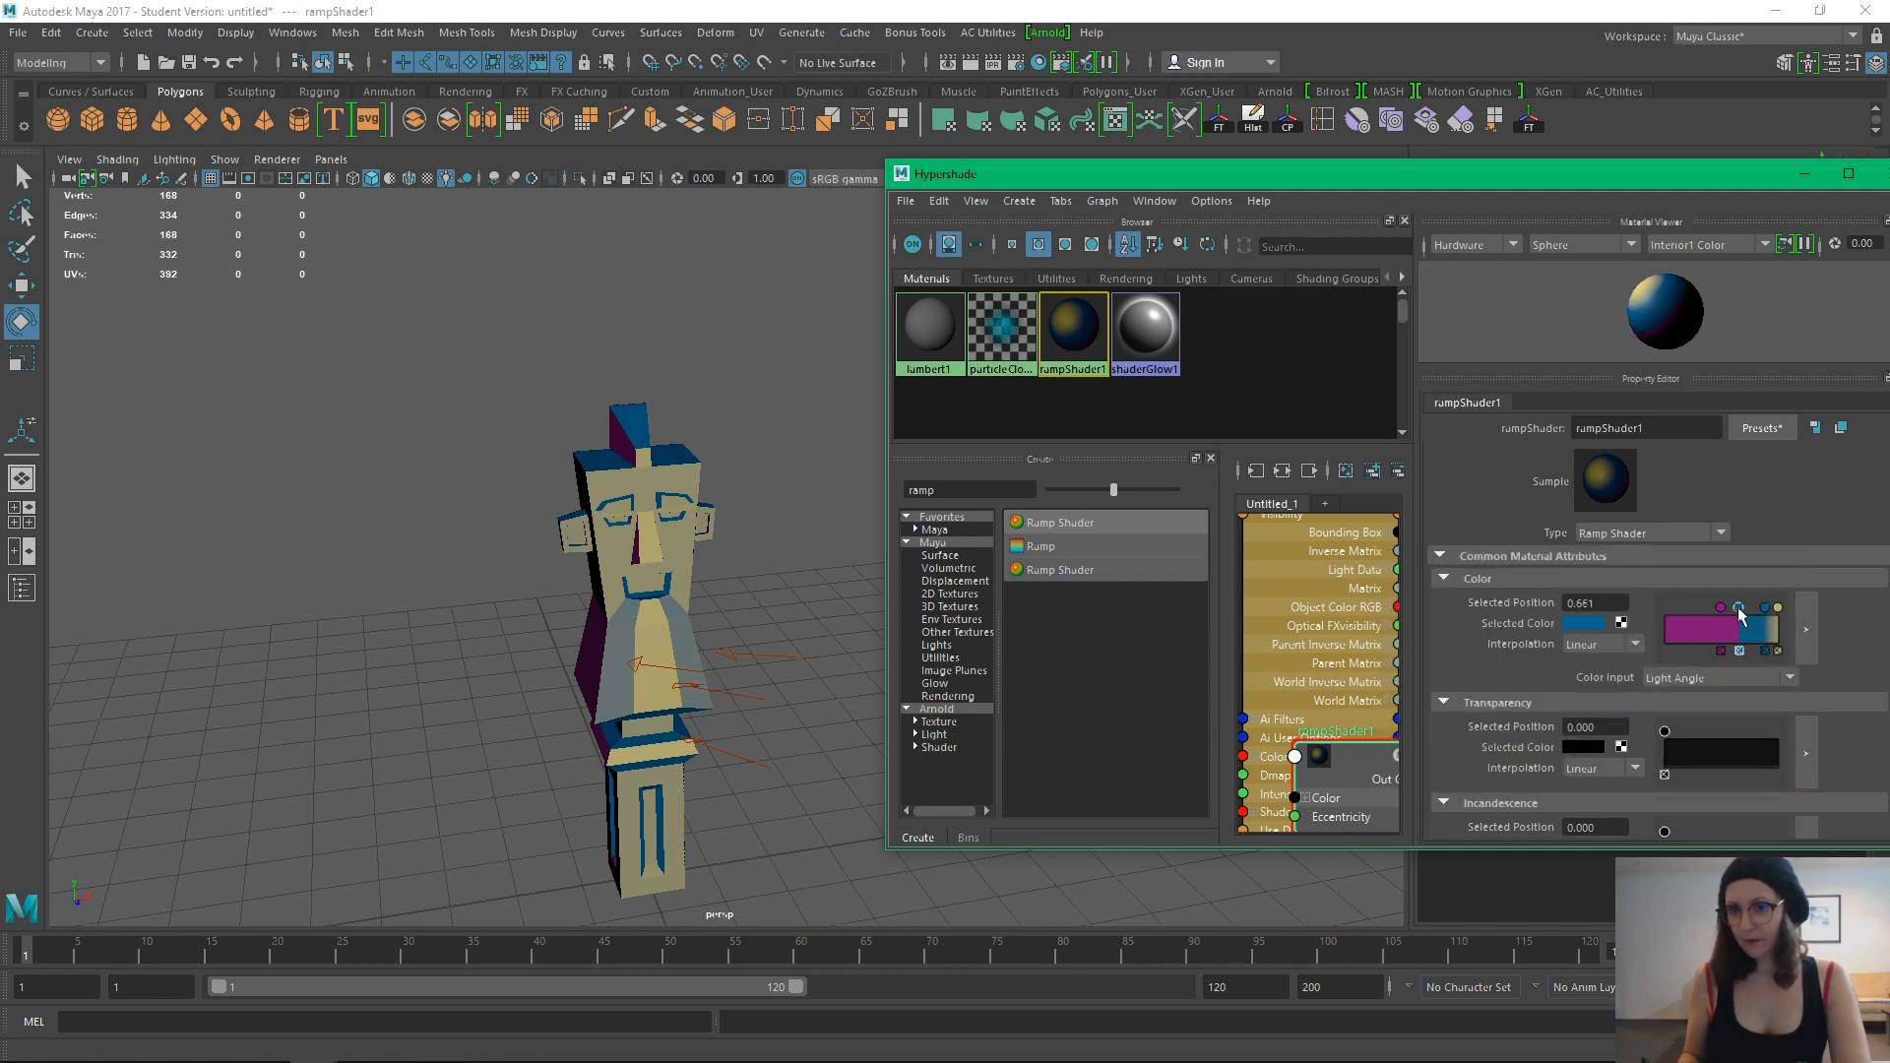
alt+drag(807, 650, 645, 688)
alt+right_drag(646, 688, 827, 788)
alt+drag(768, 689, 788, 686)
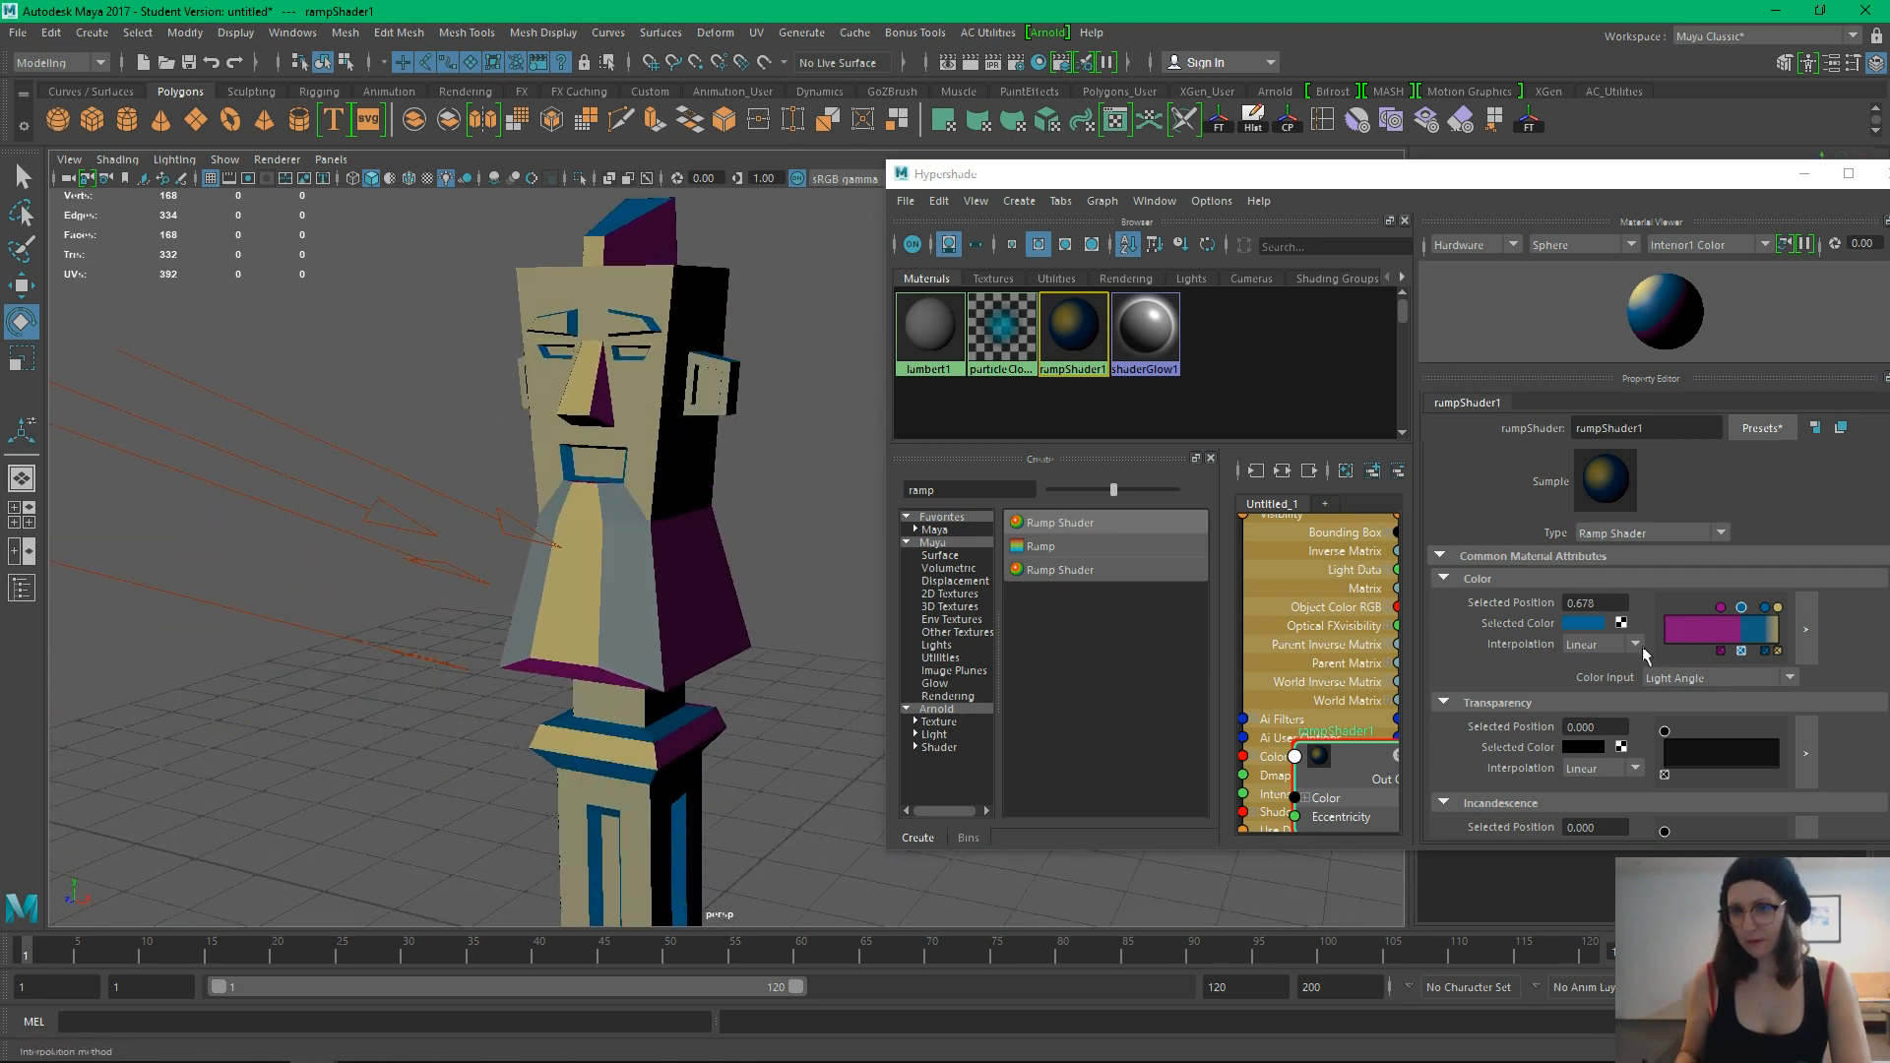
Change the magenta marker's color to a muted purple with a hue of about 286, and move the upper blue marker to 0.835
click(1719, 609)
click(1587, 624)
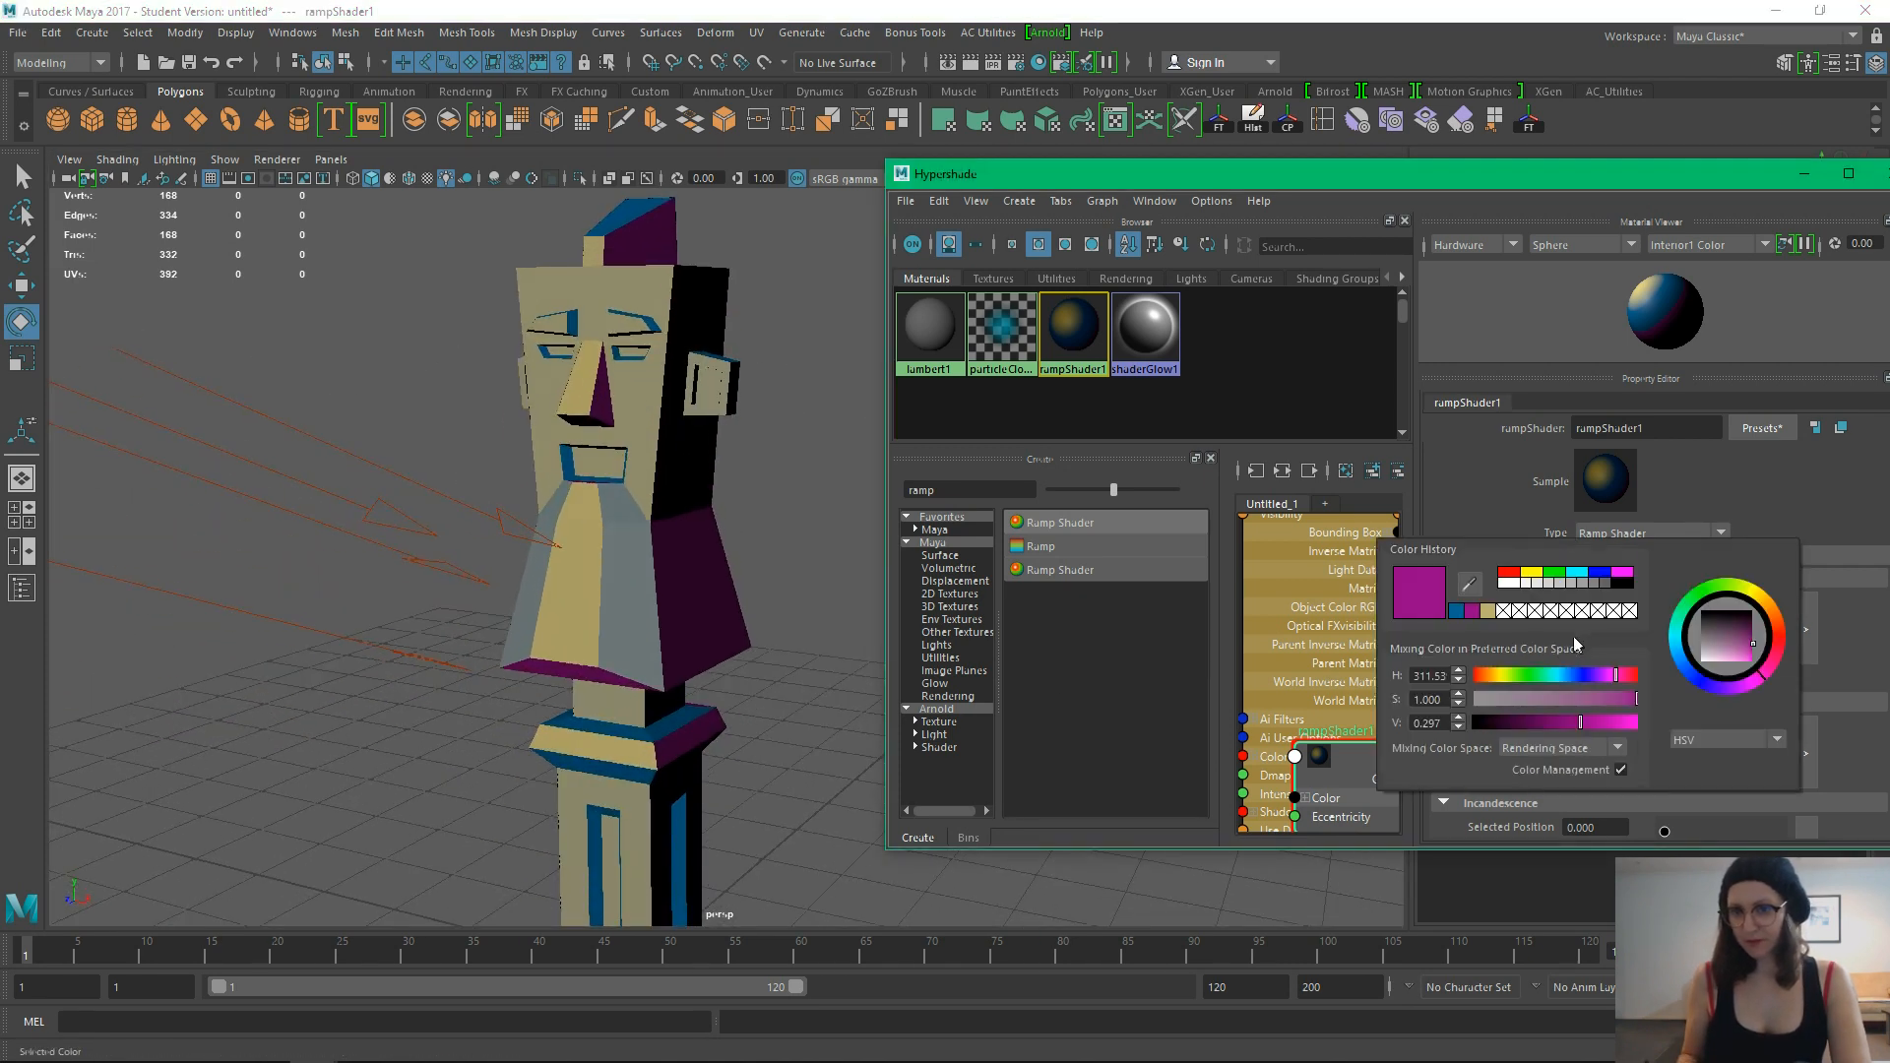
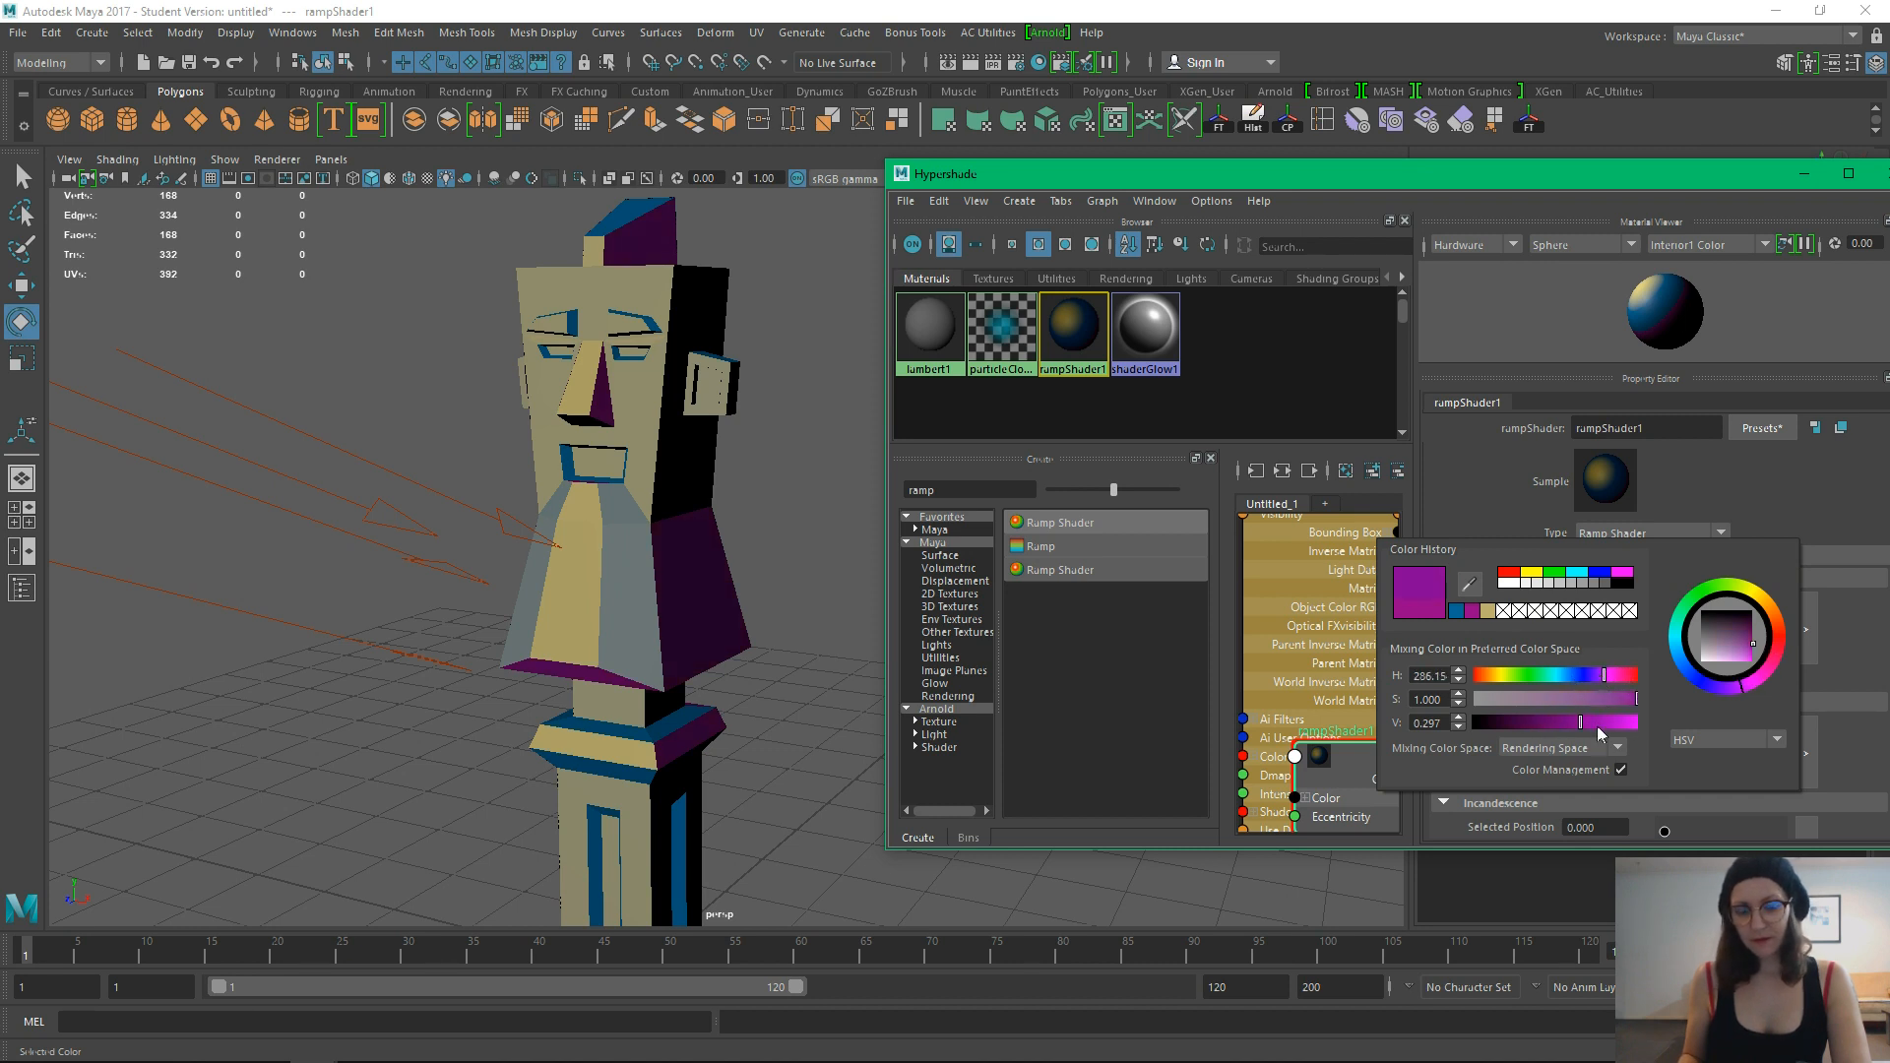
mouse_move(1580, 727)
mouse_down()
mouse_move(1559, 725)
mouse_move(1611, 707)
mouse_up()
alt+drag(640, 701, 768, 721)
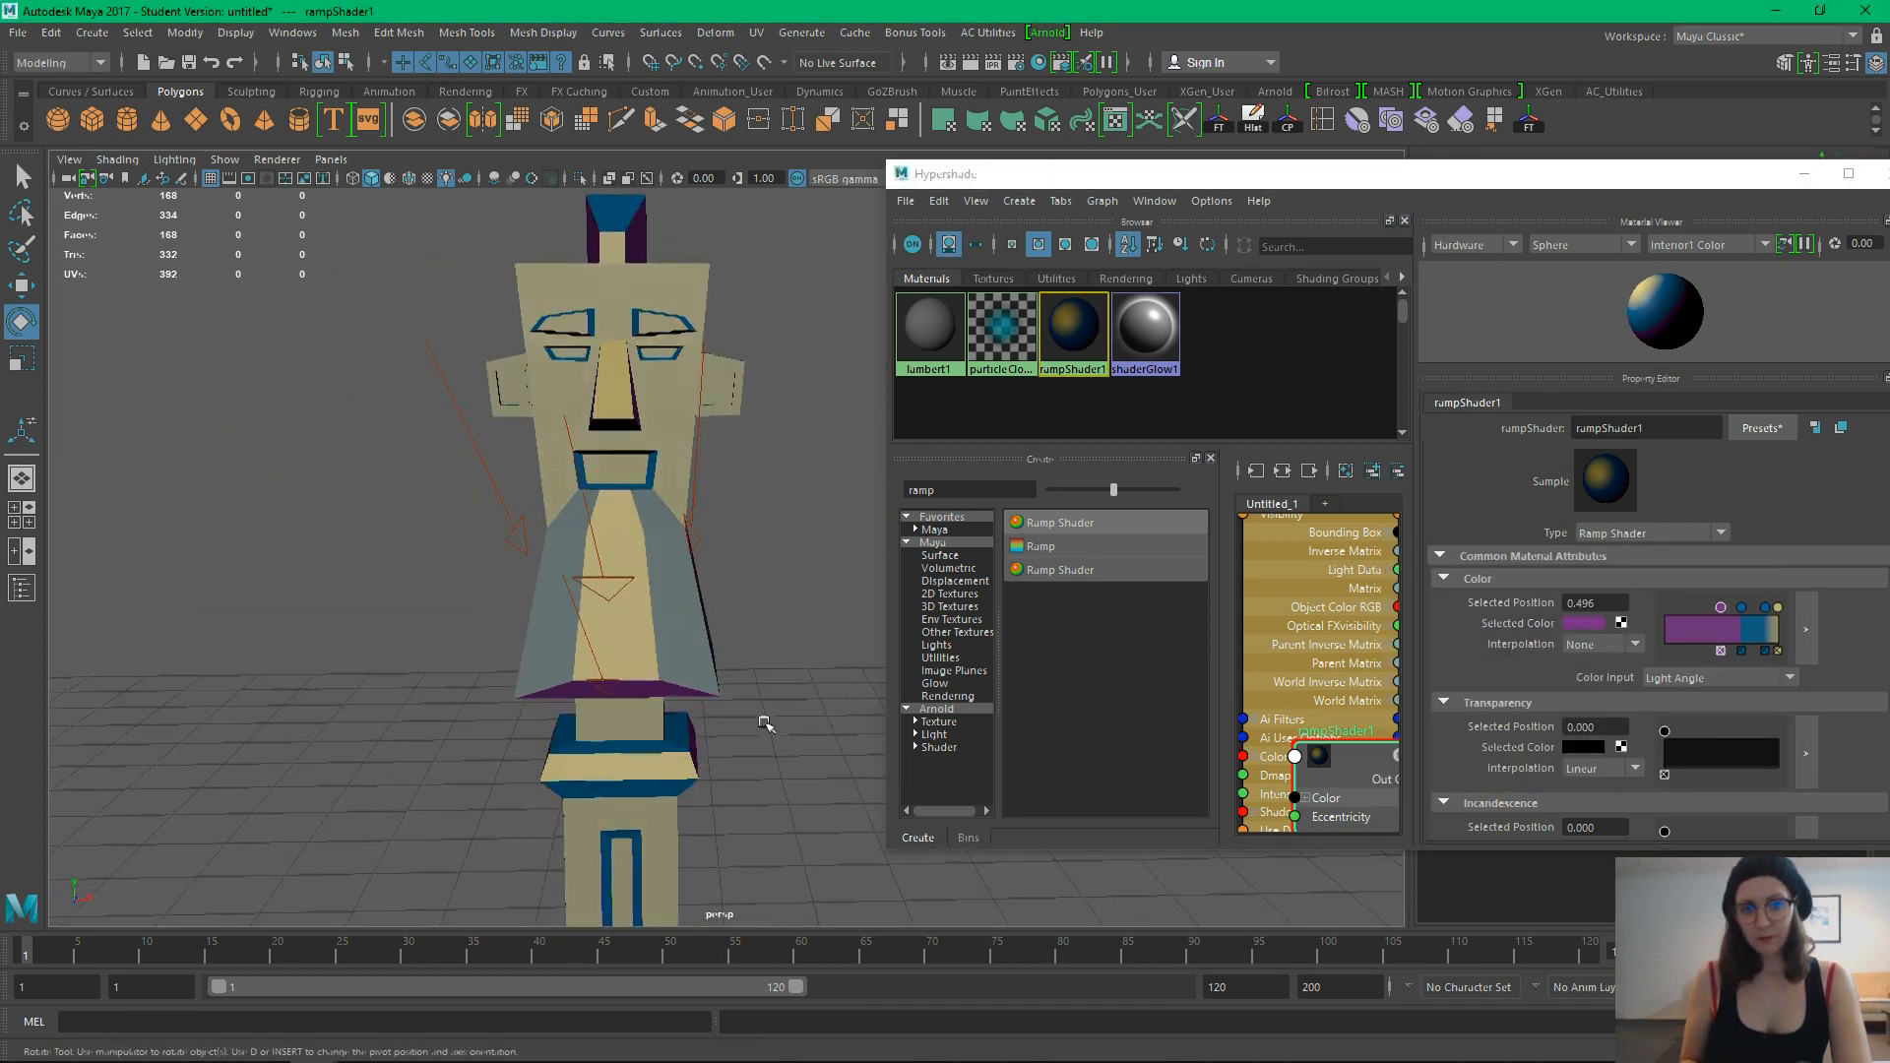
click(1762, 609)
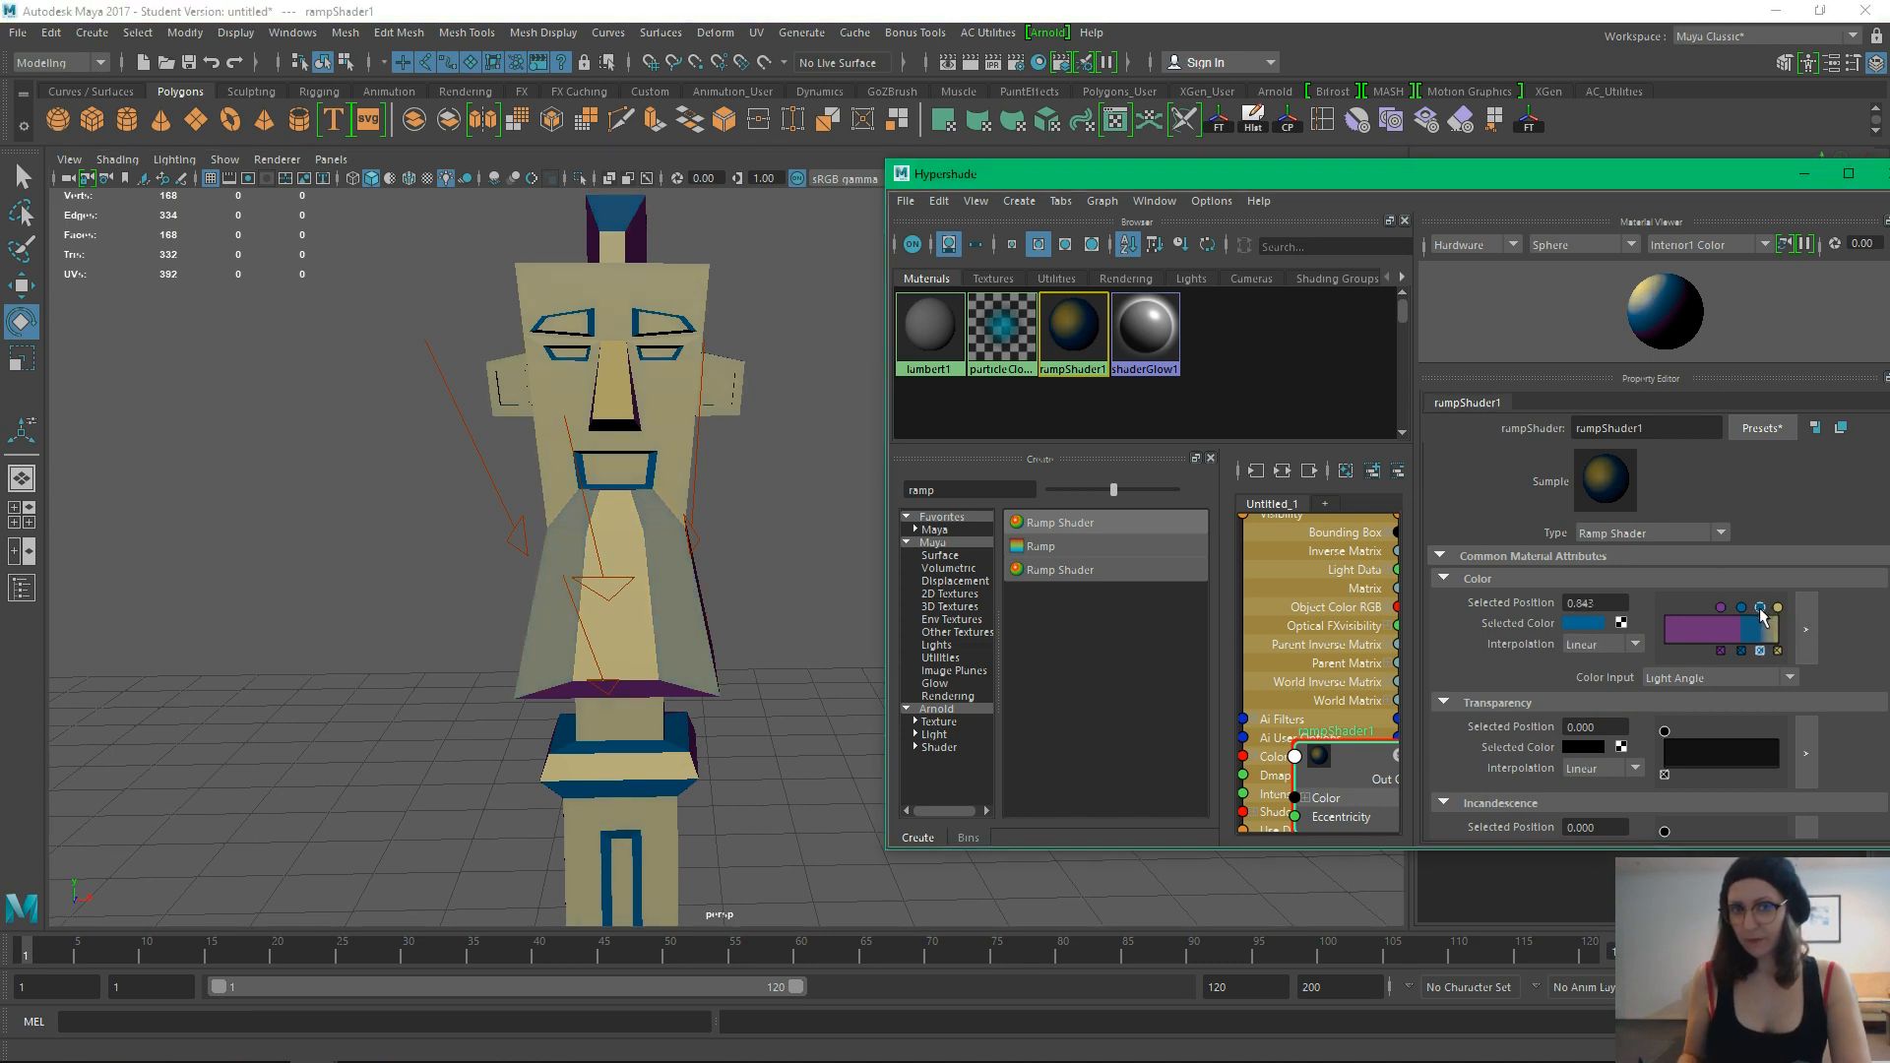
alt+drag(531, 522, 548, 627)
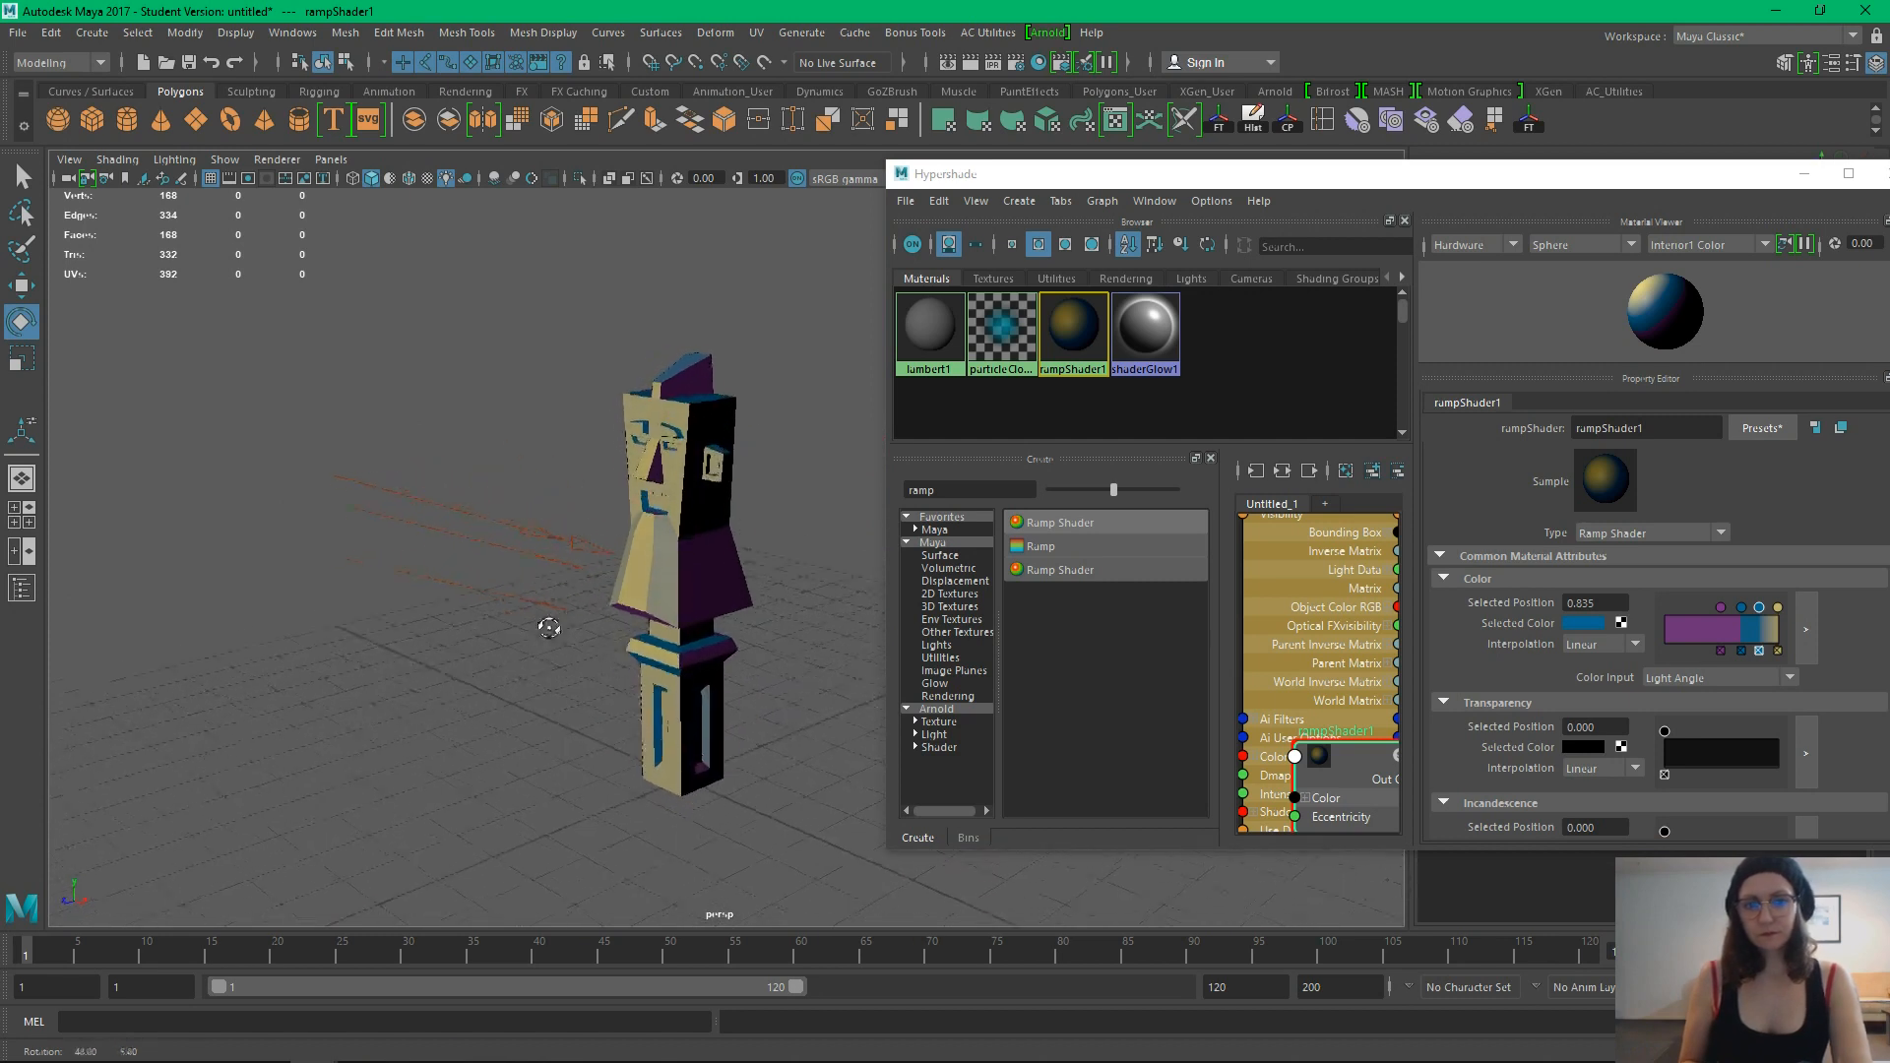
Change the tan end marker at position 1.000 to a light blue with a hue of about 186
click(1777, 607)
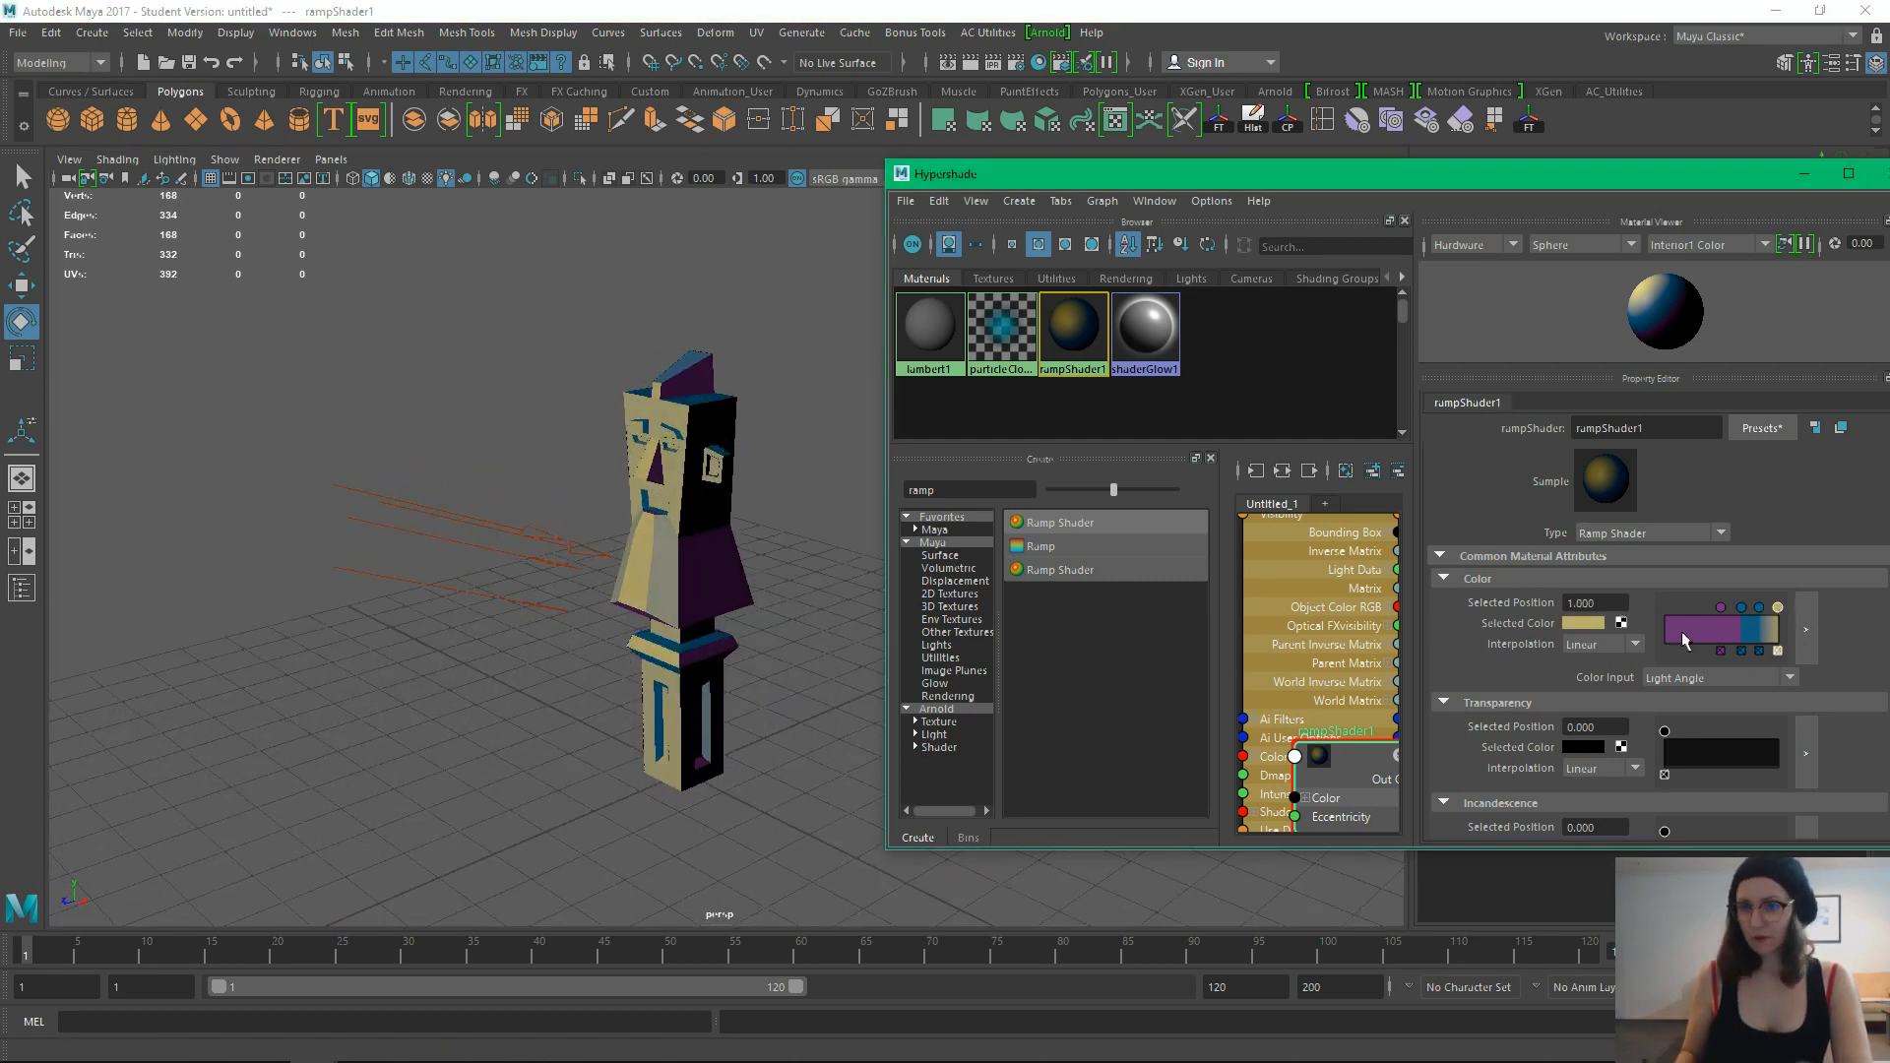
click(1581, 623)
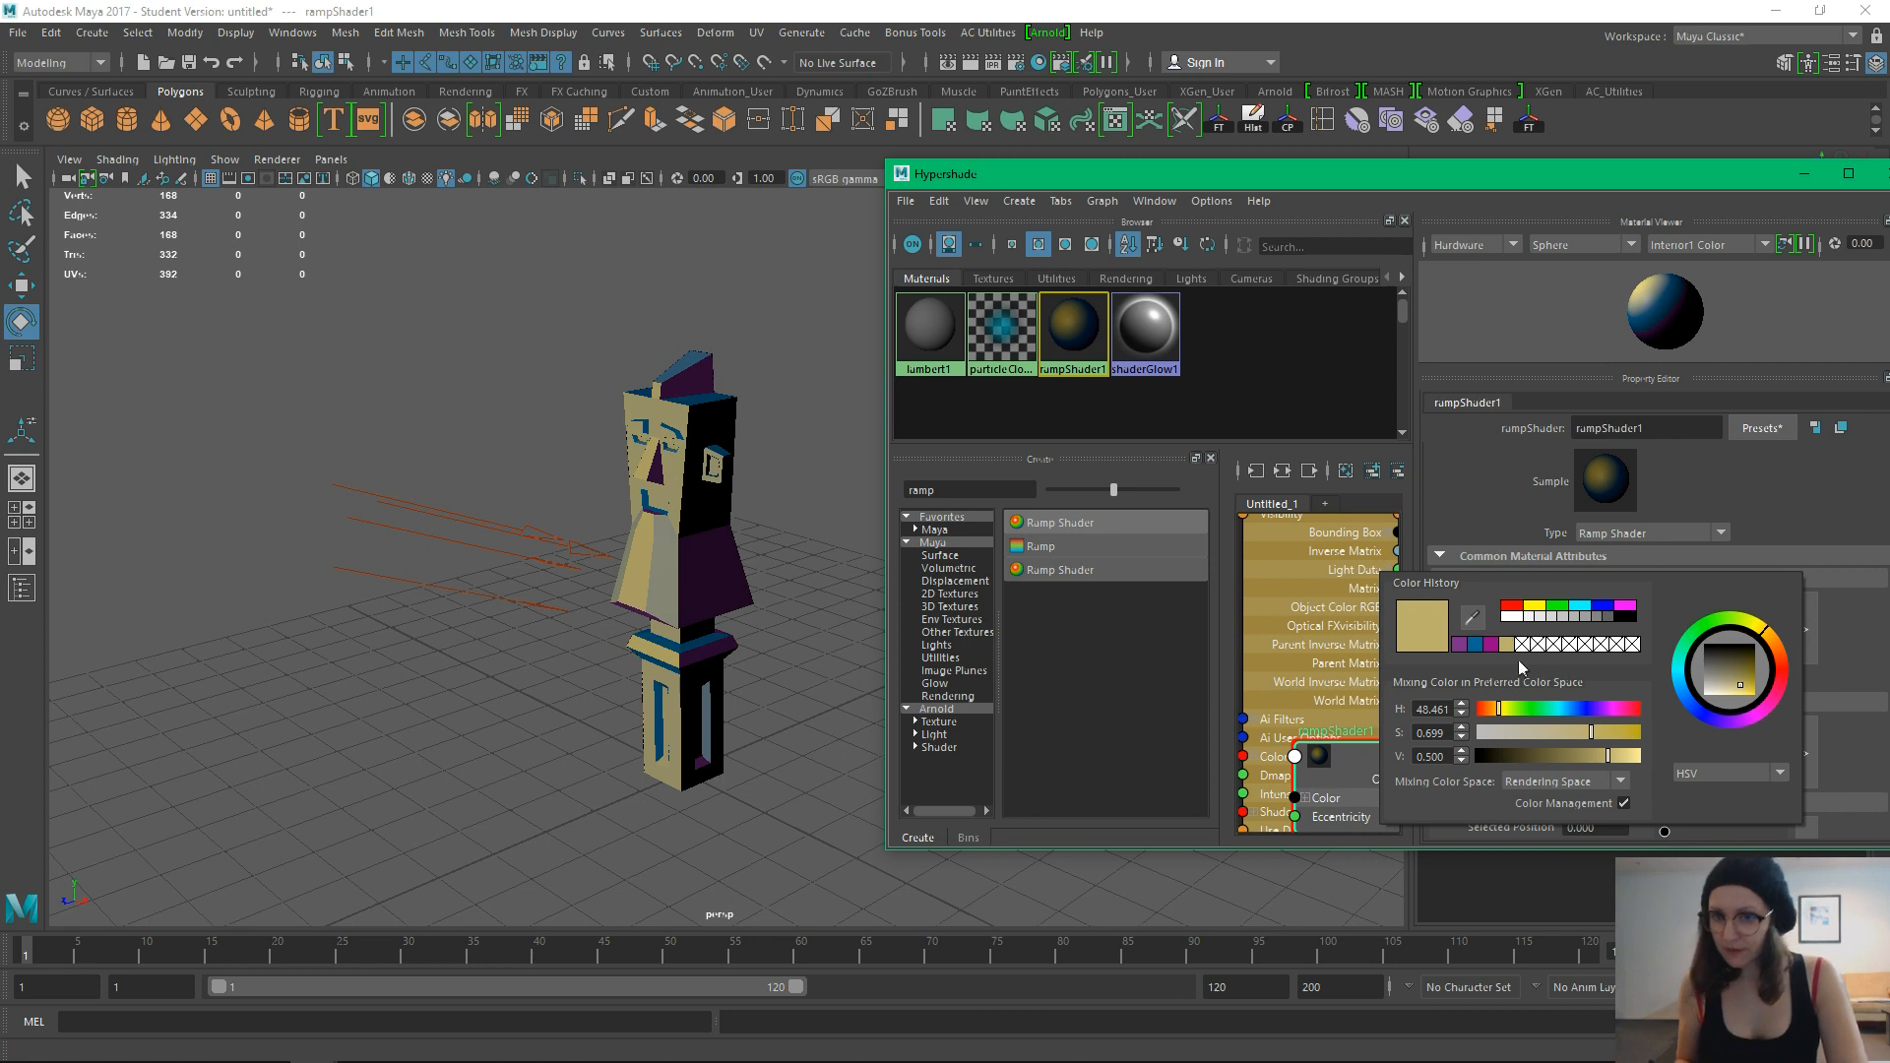
drag(1771, 657, 1684, 699)
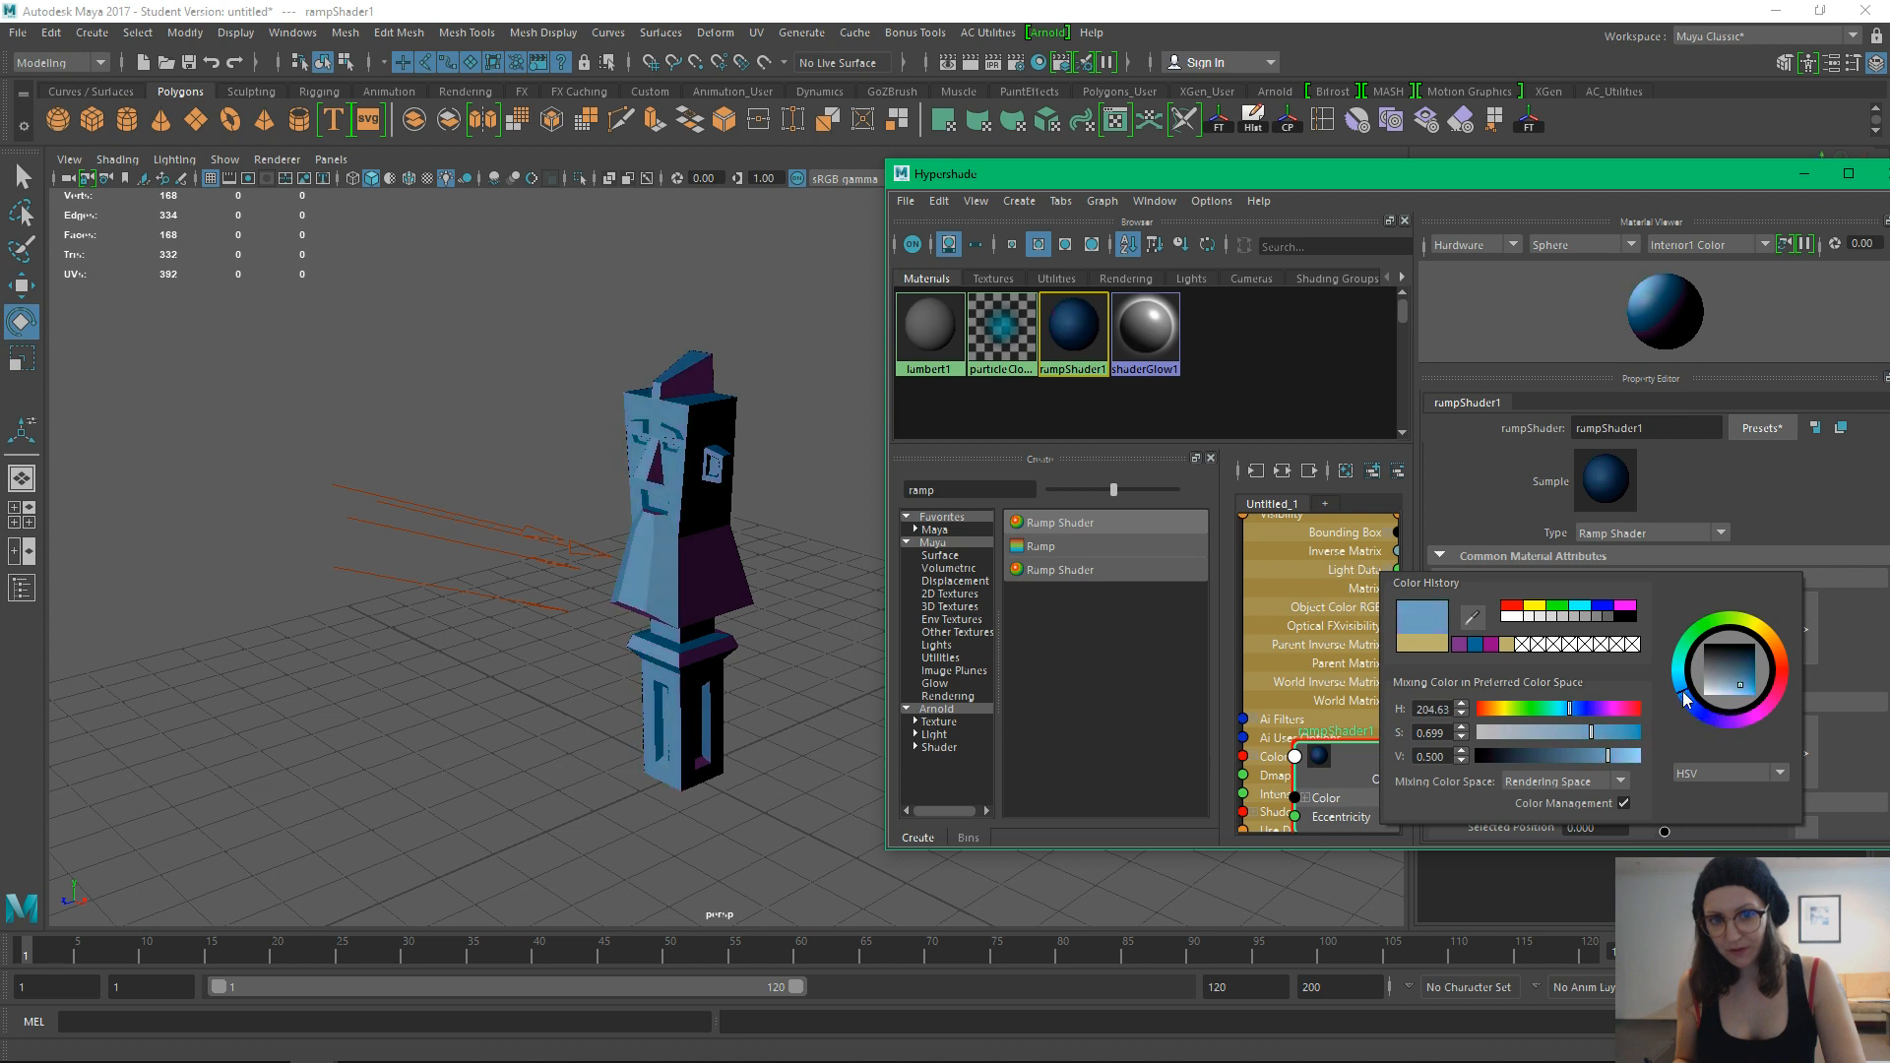
alt+drag(704, 776, 835, 772)
alt+drag(750, 642, 930, 638)
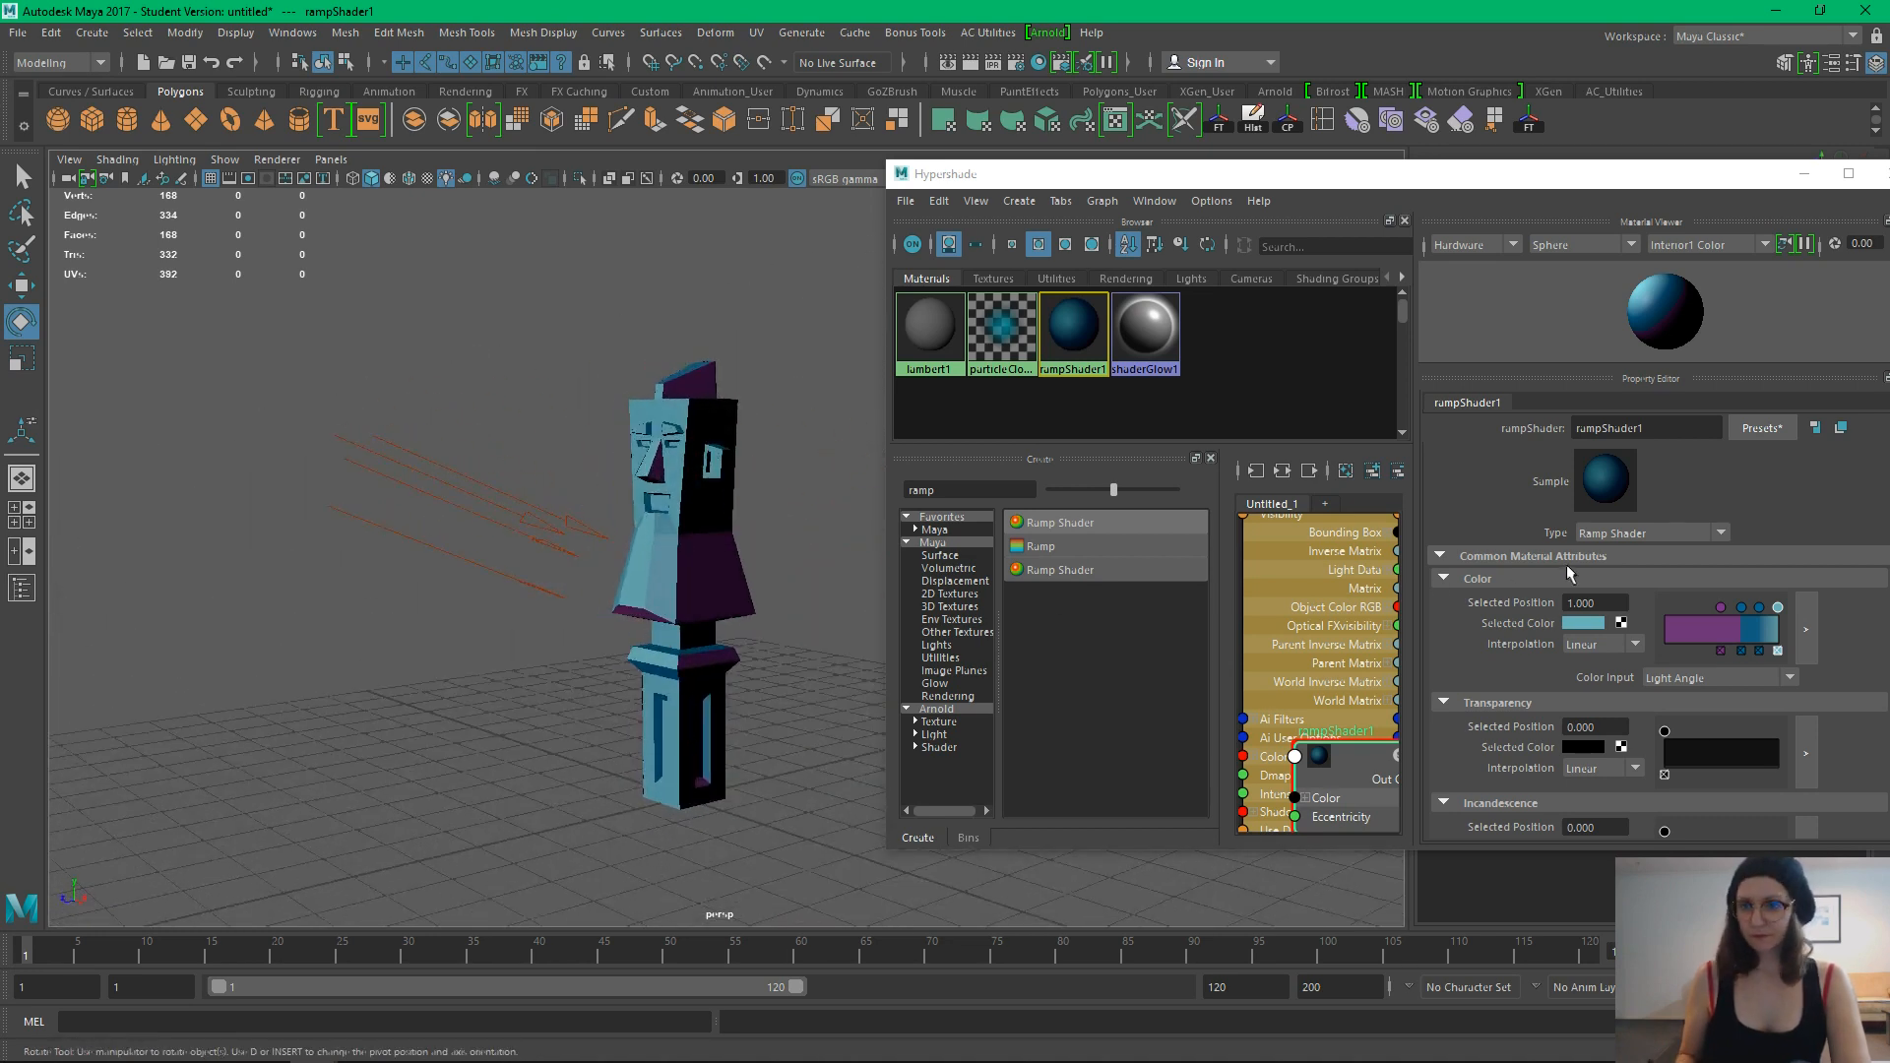
Recolor the two blue ramp markers at positions 0.835 and 0.678 with the tan from the color history
click(1759, 607)
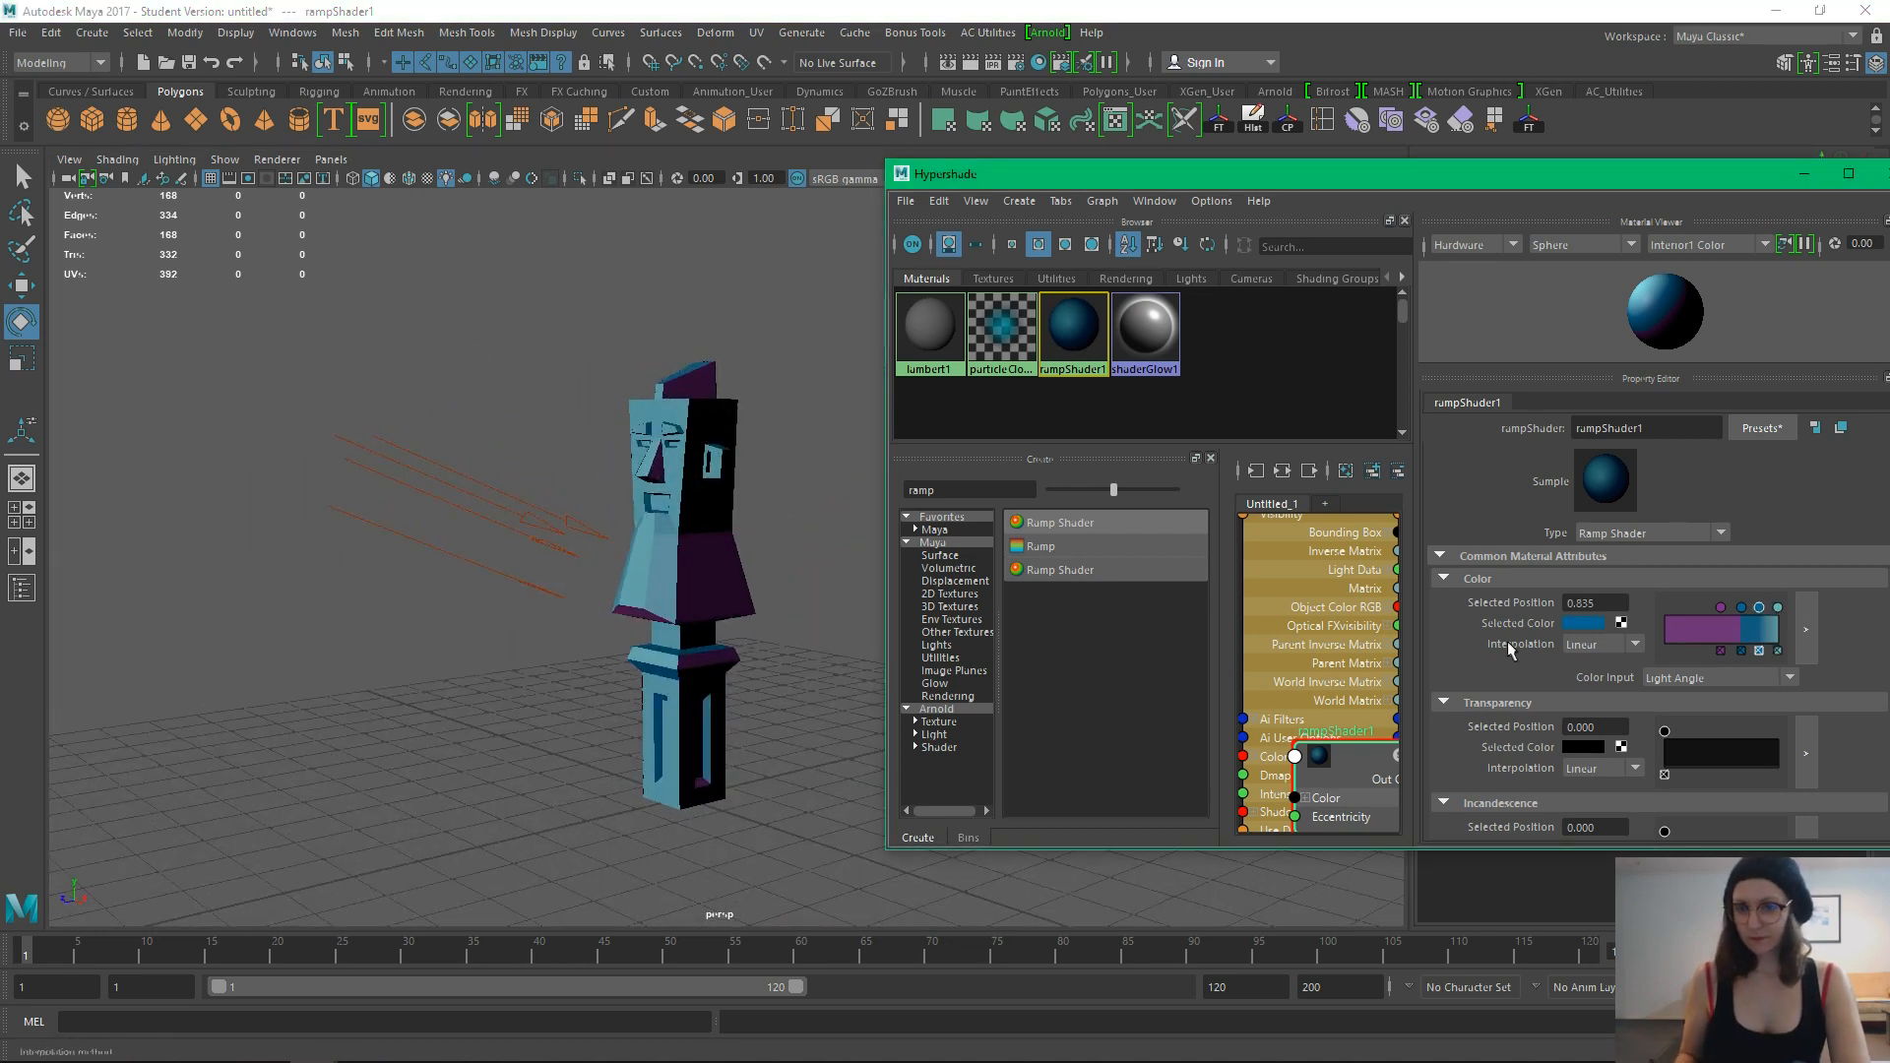
click(1584, 624)
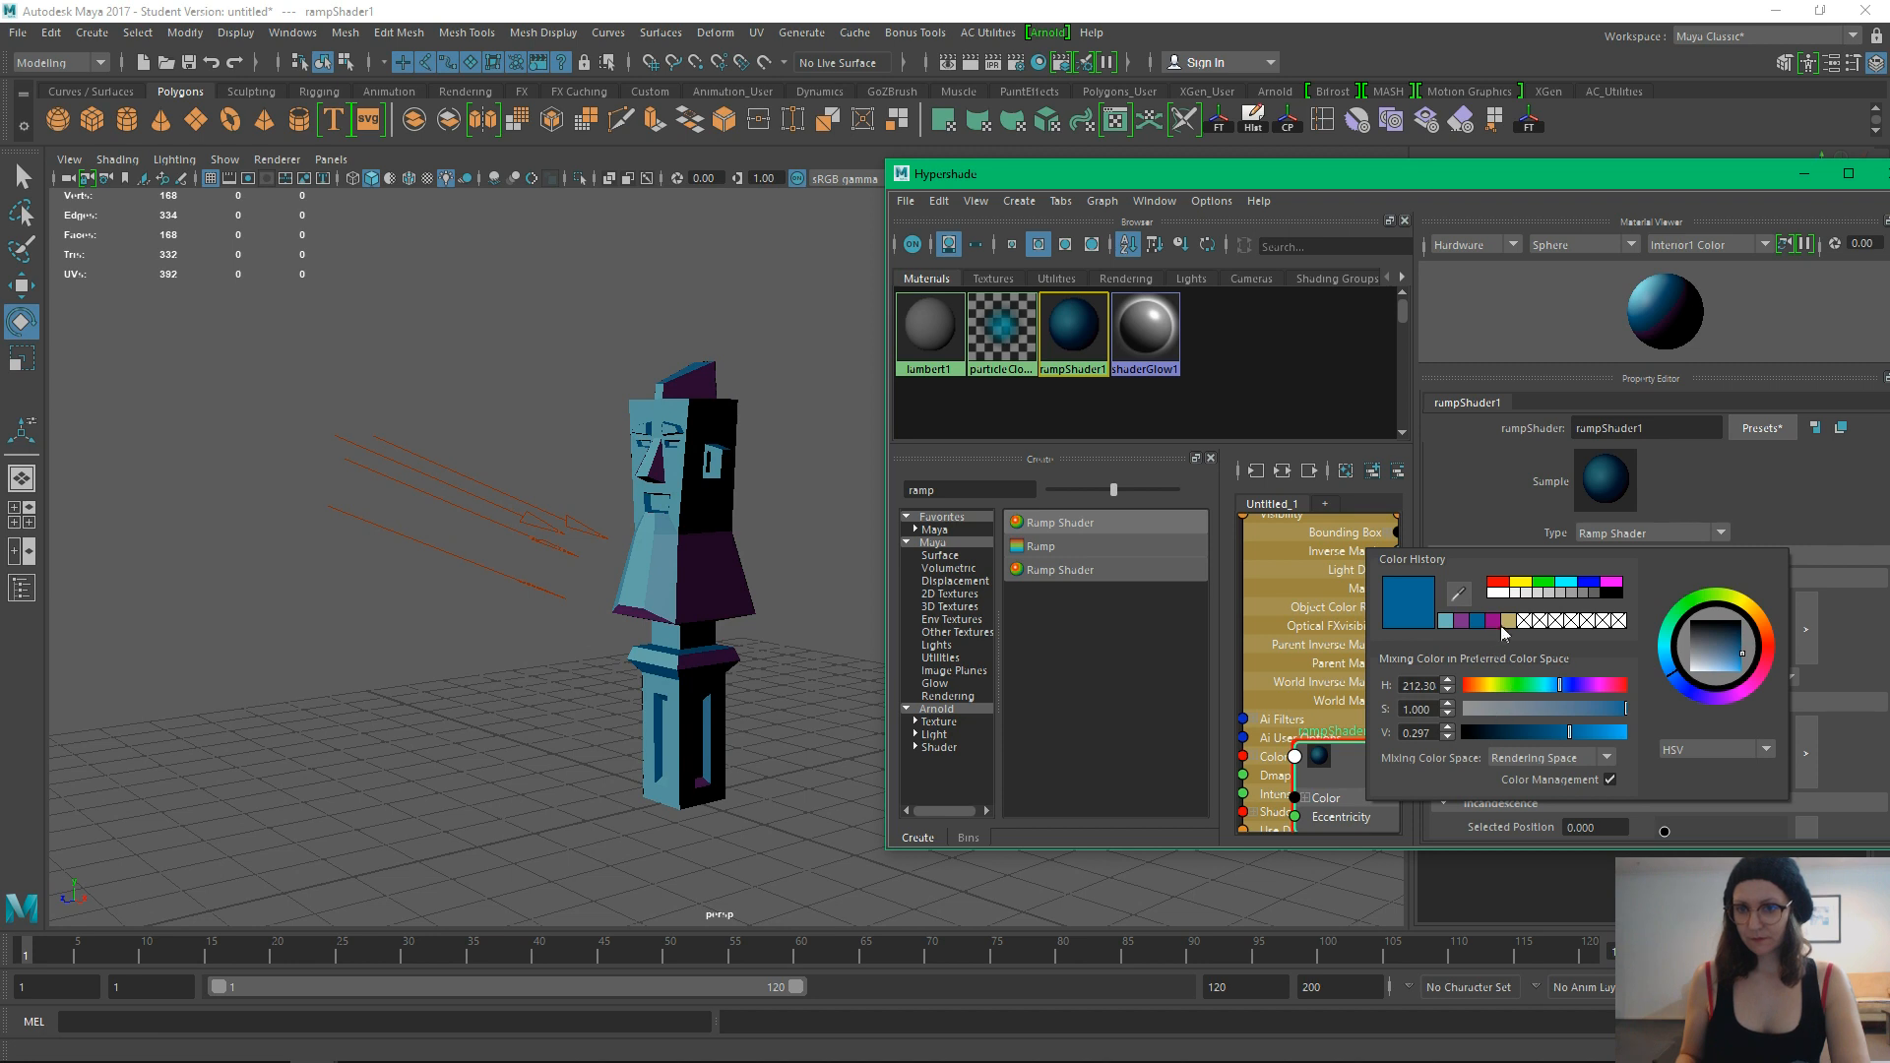
click(1506, 622)
alt+drag(748, 767, 866, 763)
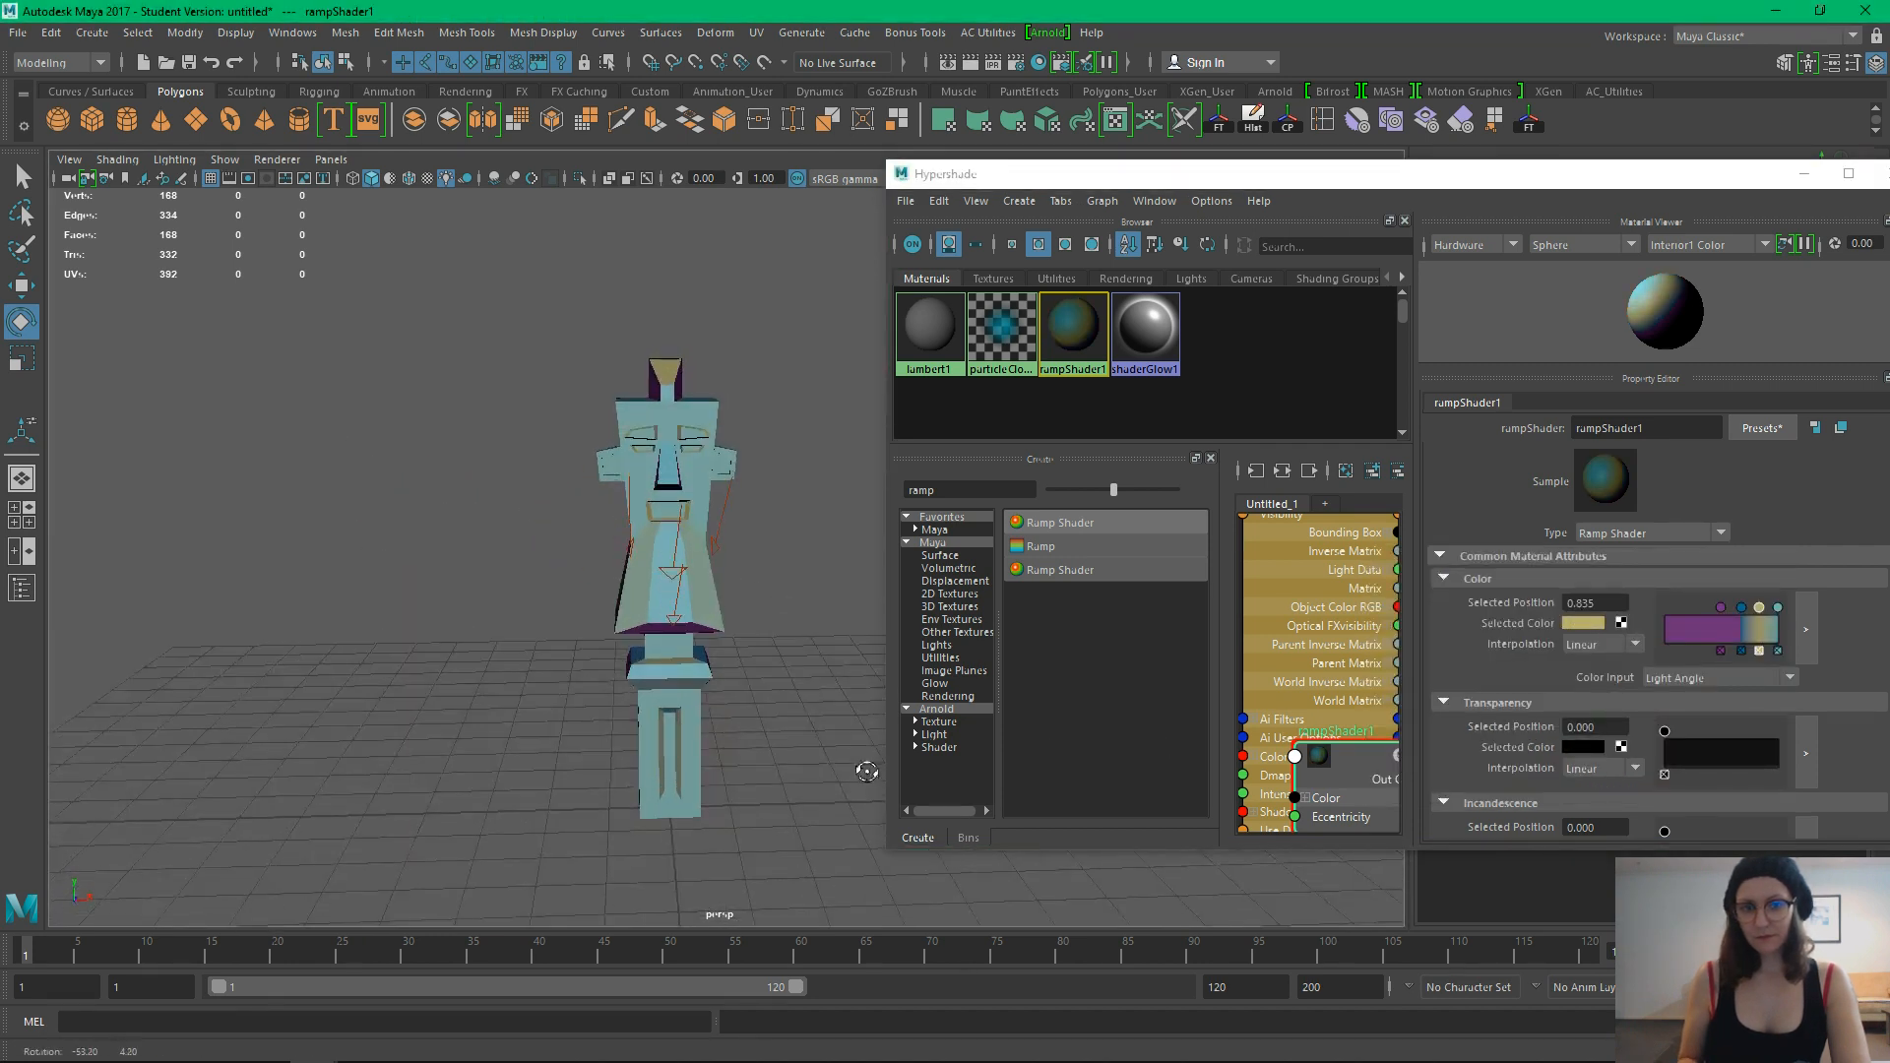
click(1739, 608)
click(1579, 624)
click(1443, 632)
alt+drag(783, 726, 689, 694)
Set the end marker at position 1.000 to the darker blue from the color history and check the model's shading
click(1759, 608)
click(1778, 609)
click(1585, 623)
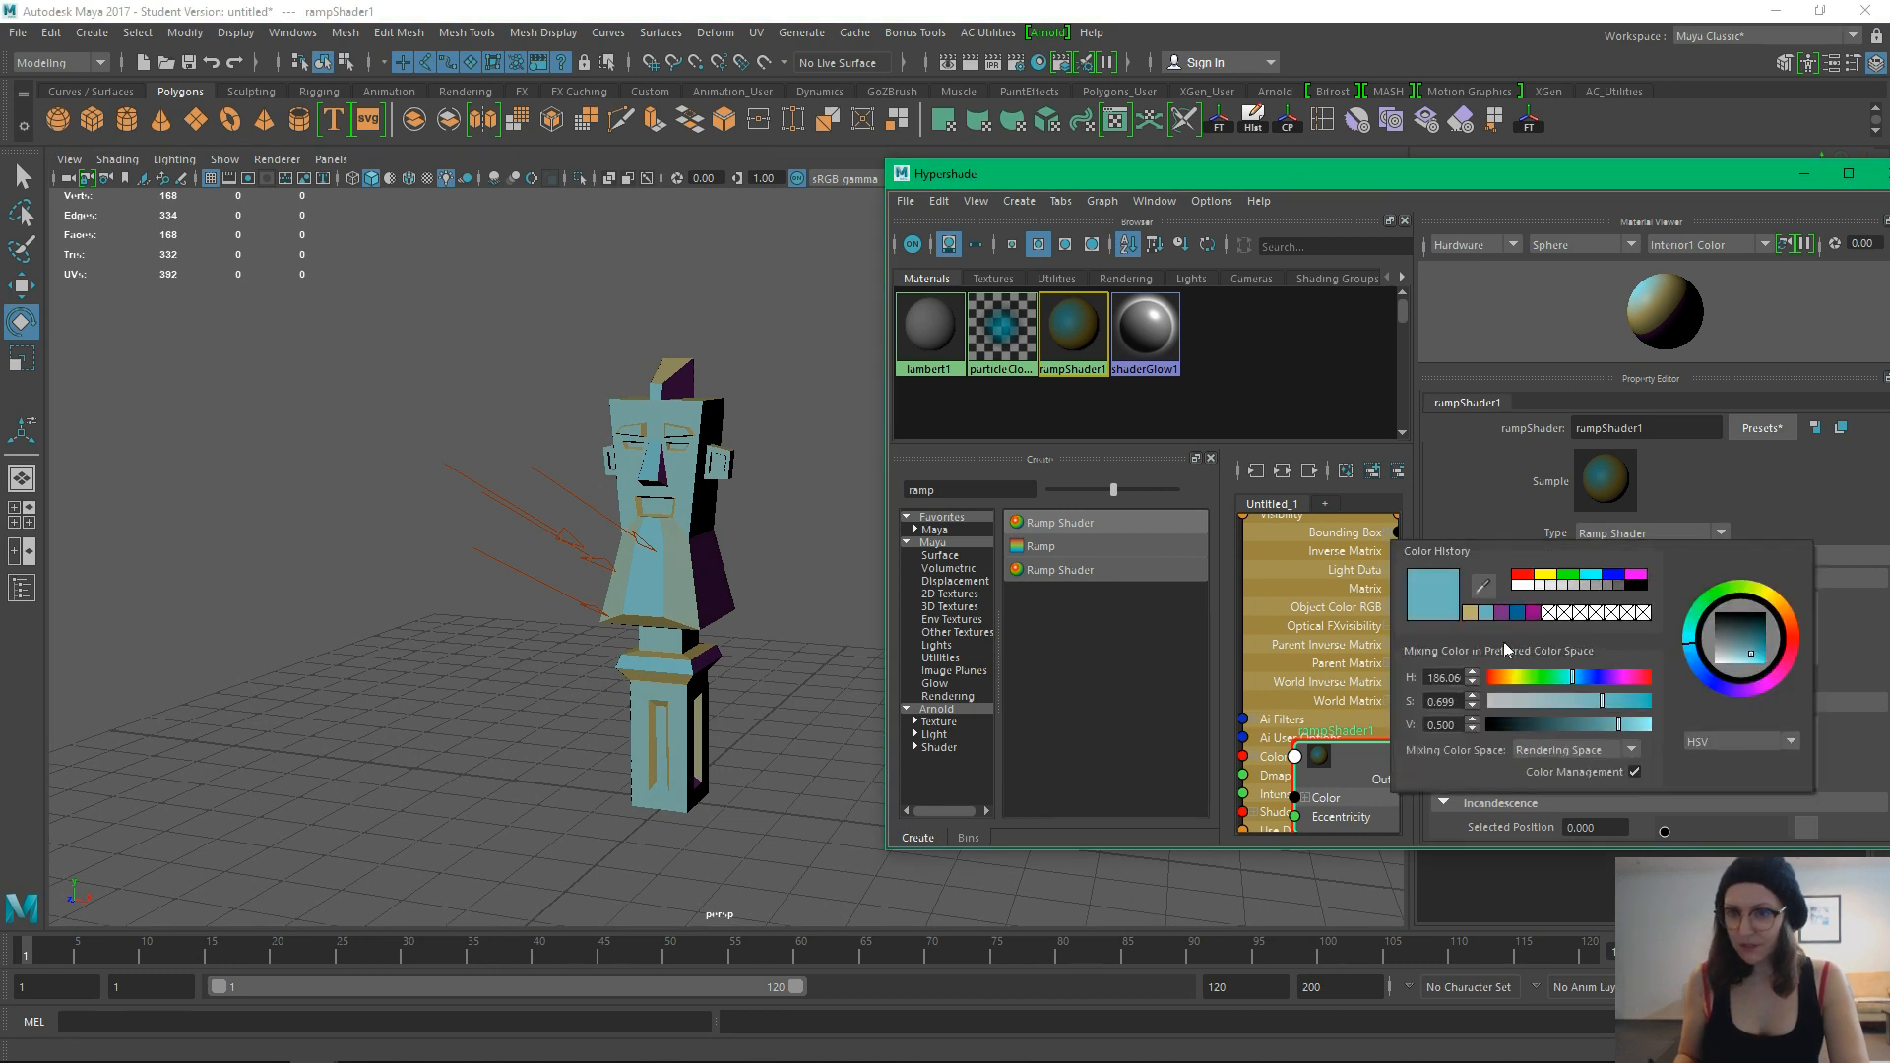
click(1518, 613)
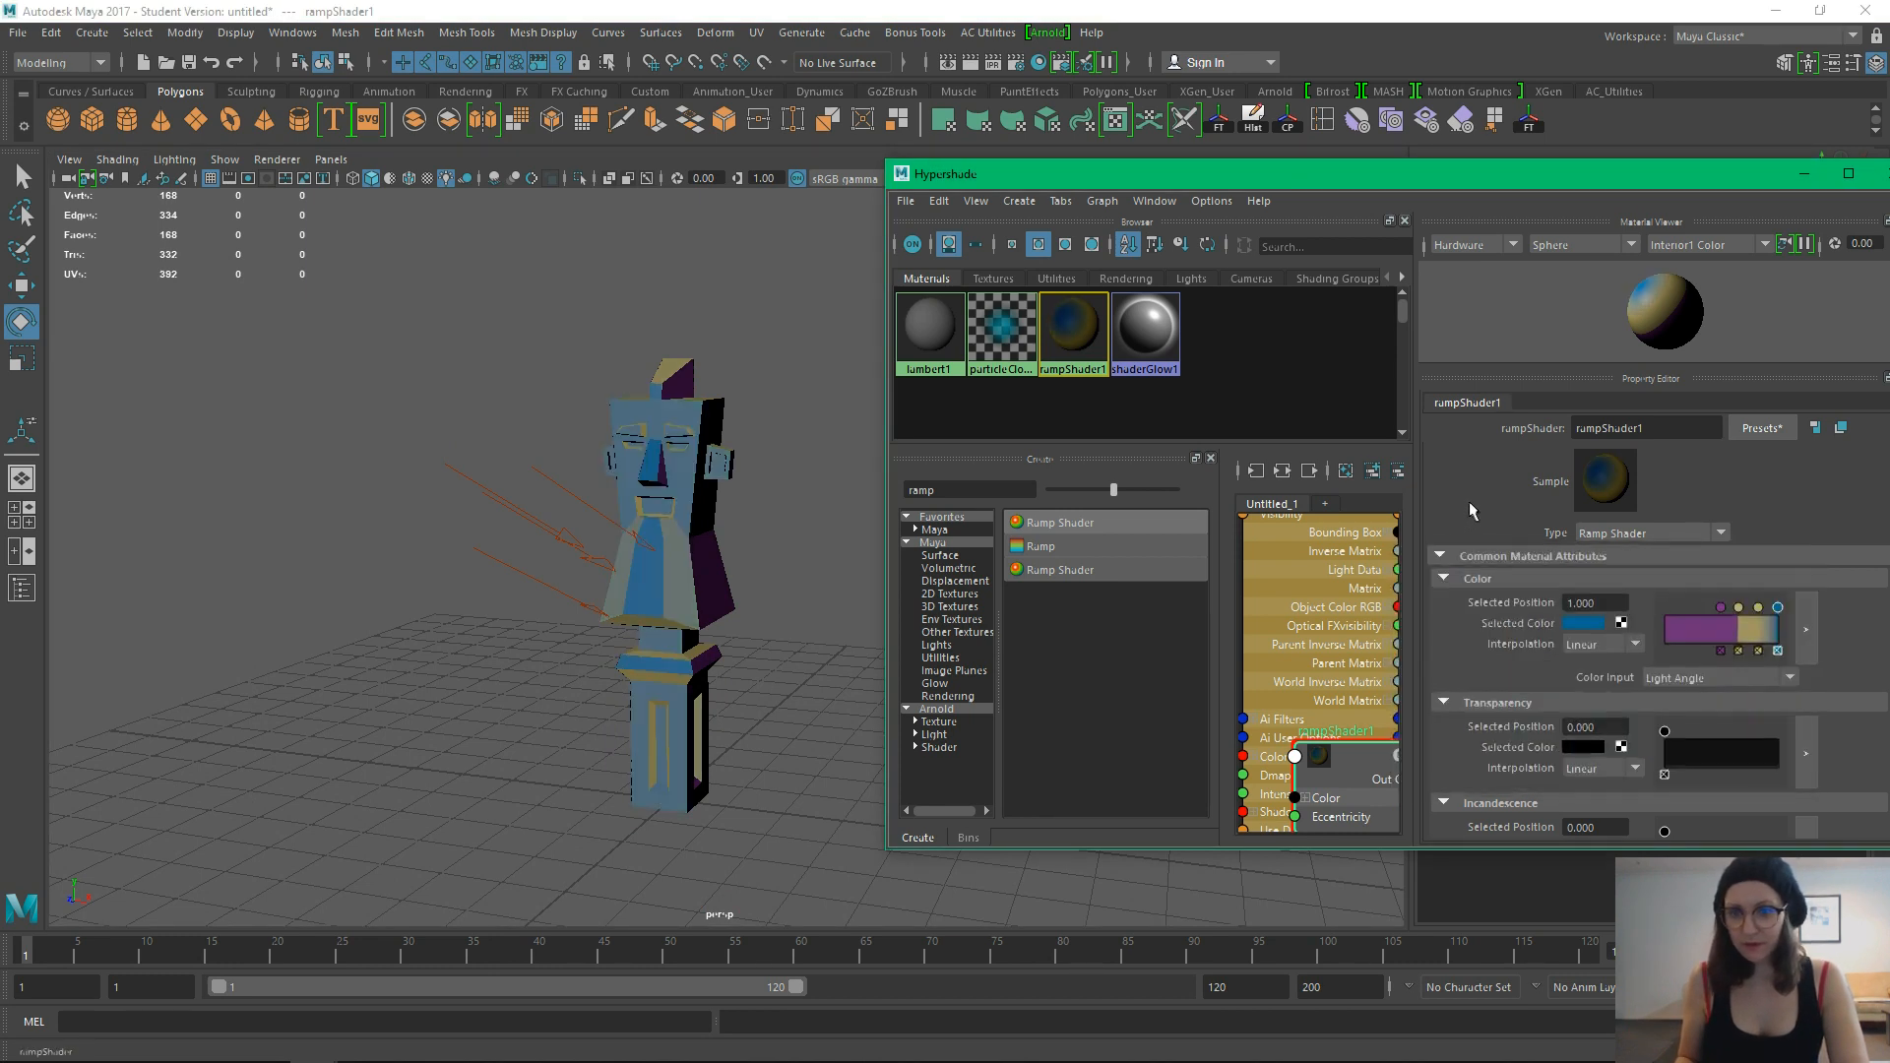
alt+drag(711, 694, 781, 709)
alt+right_drag(781, 708, 837, 849)
alt+drag(807, 787, 703, 745)
alt+middle_drag(736, 686, 781, 759)
alt+drag(780, 759, 789, 721)
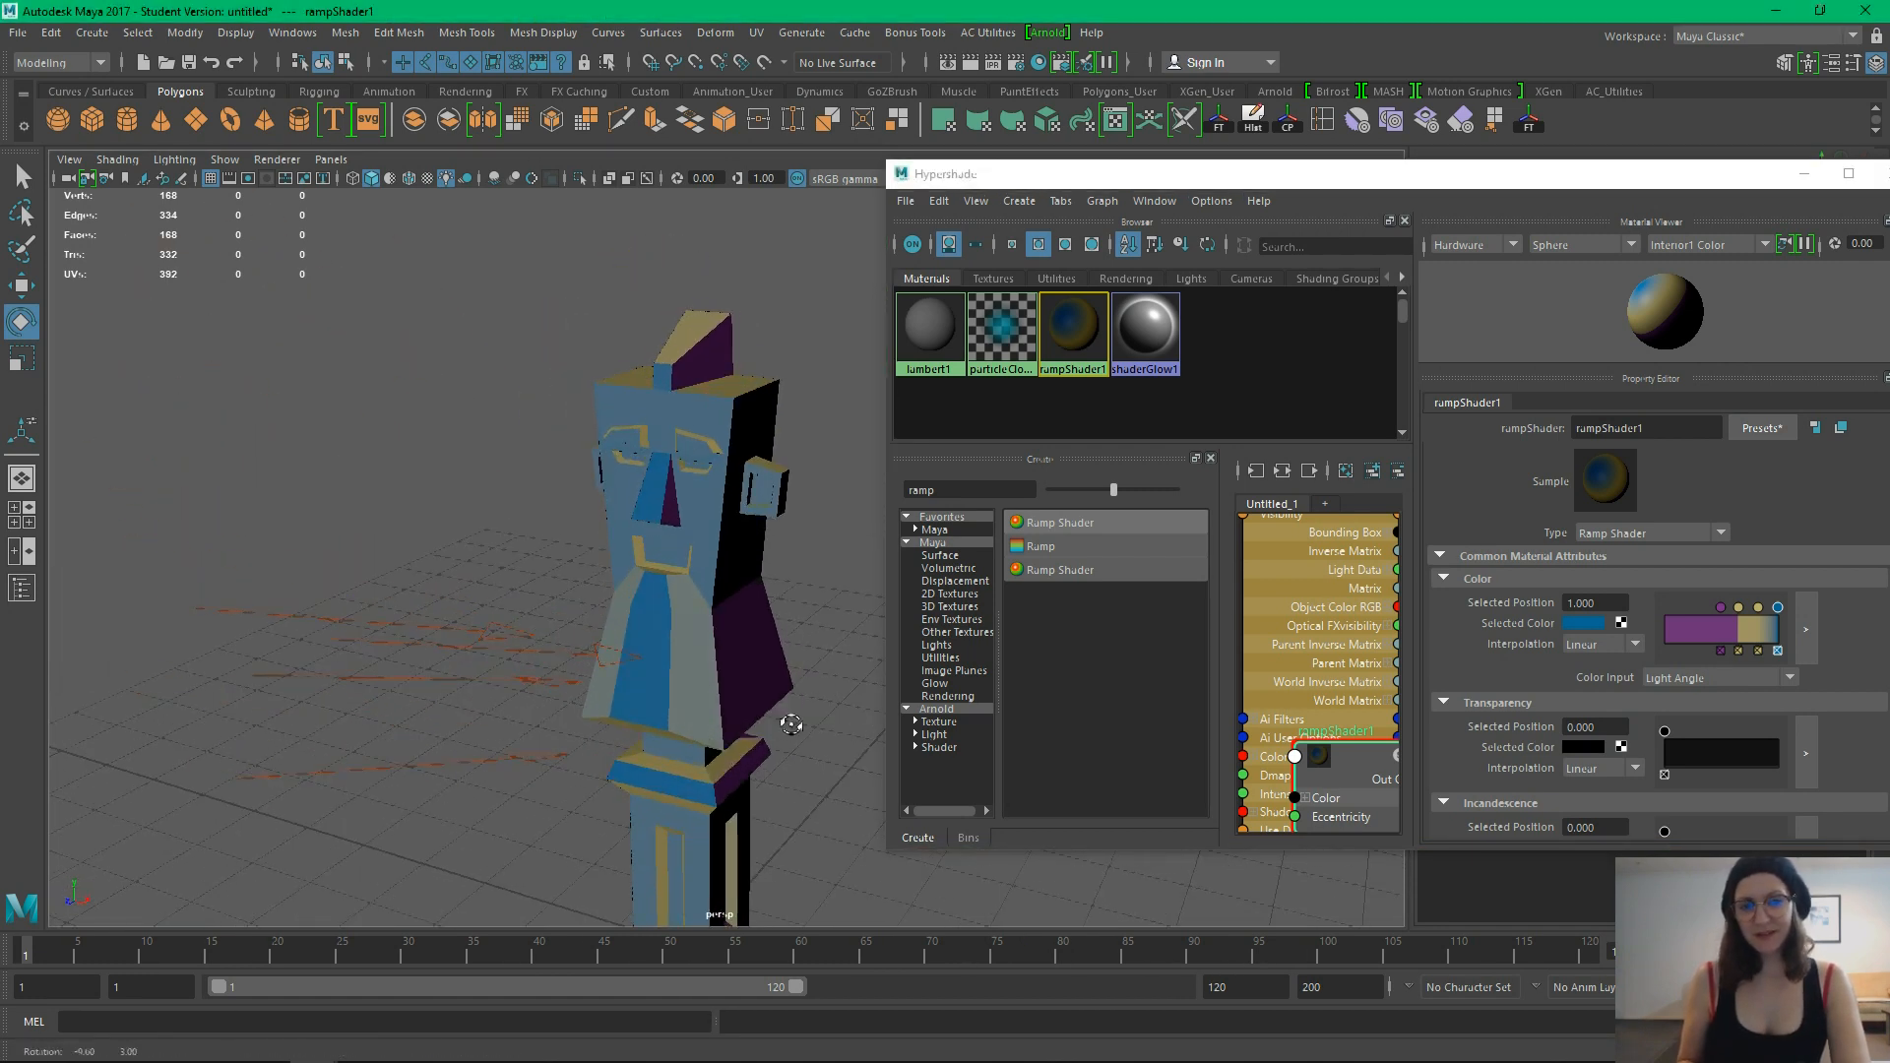
Undo the color swaps on the blue and tan ramp markers
click(1720, 634)
key(ctrl+z)
key(ctrl+z)
key(ctrl+z)
key(ctrl+z)
key(ctrl+z)
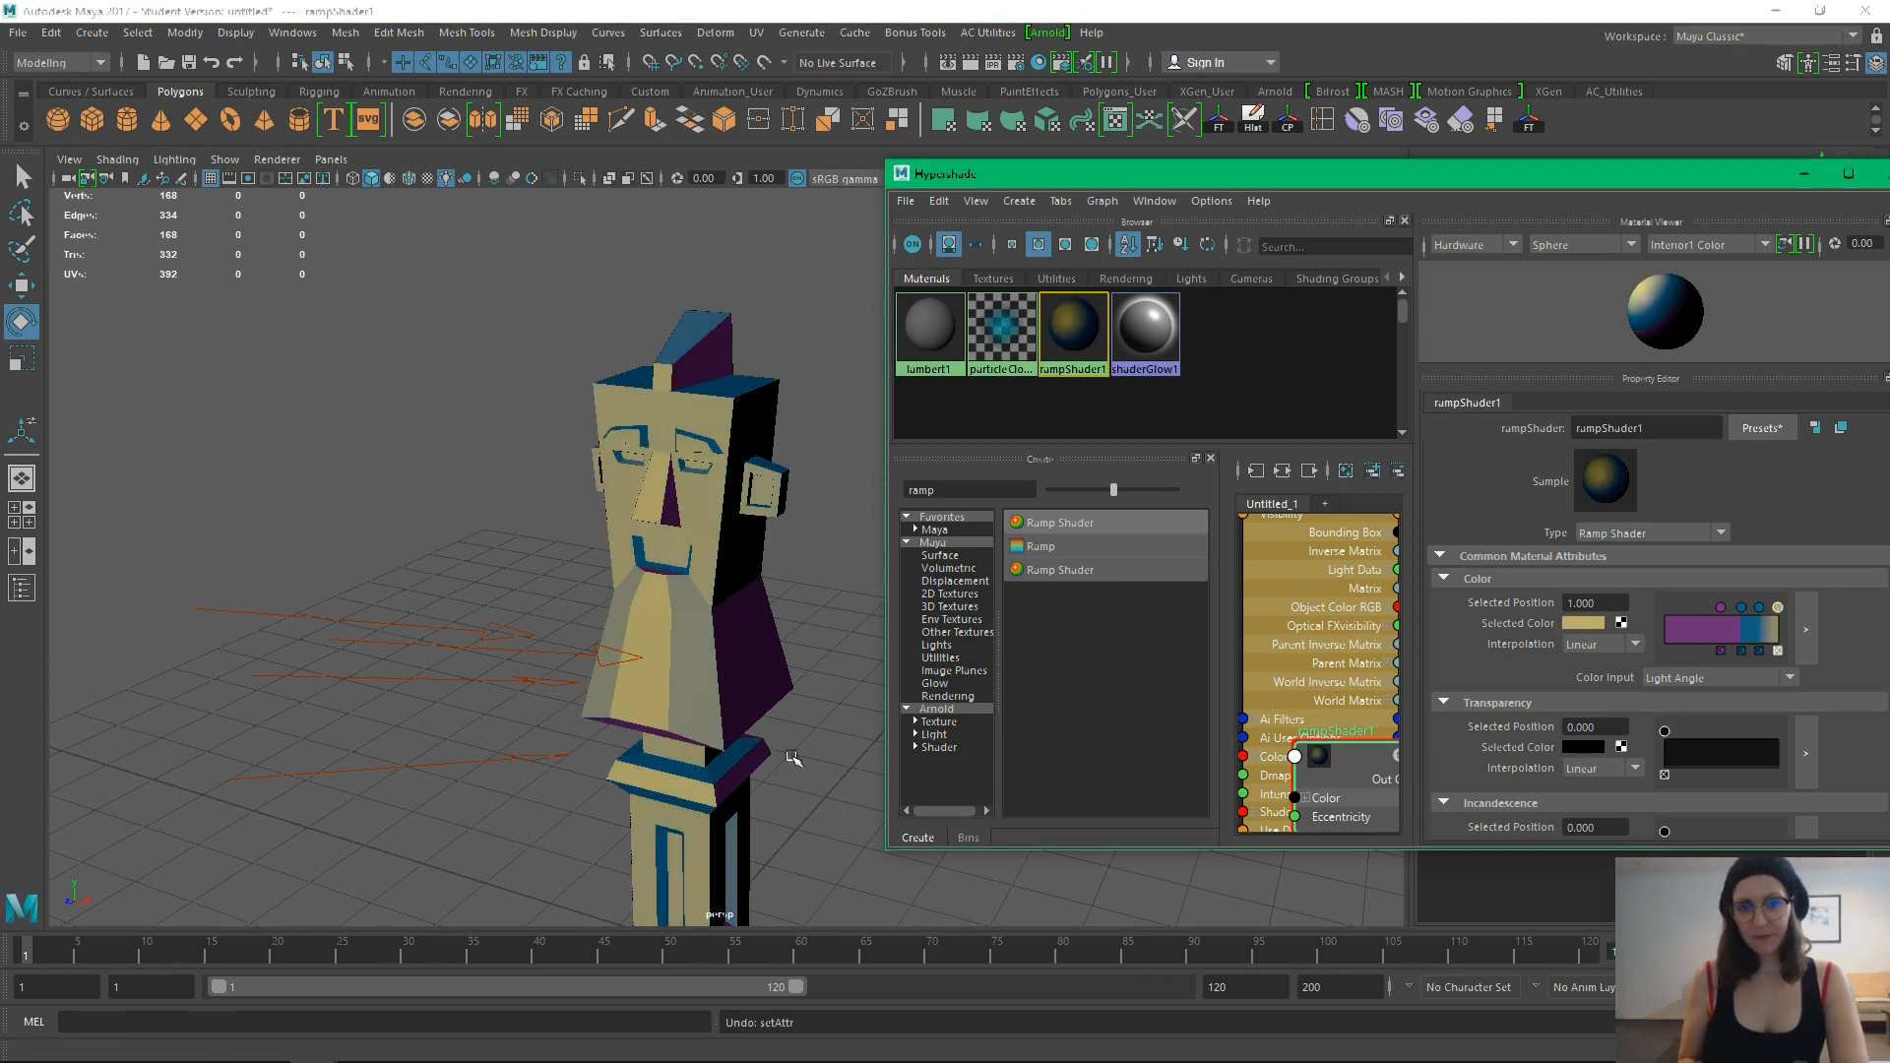
Nudge the purple marker to position 0.530, then delete it from the color ramp
alt+drag(794, 759, 806, 718)
drag(1721, 609, 1724, 609)
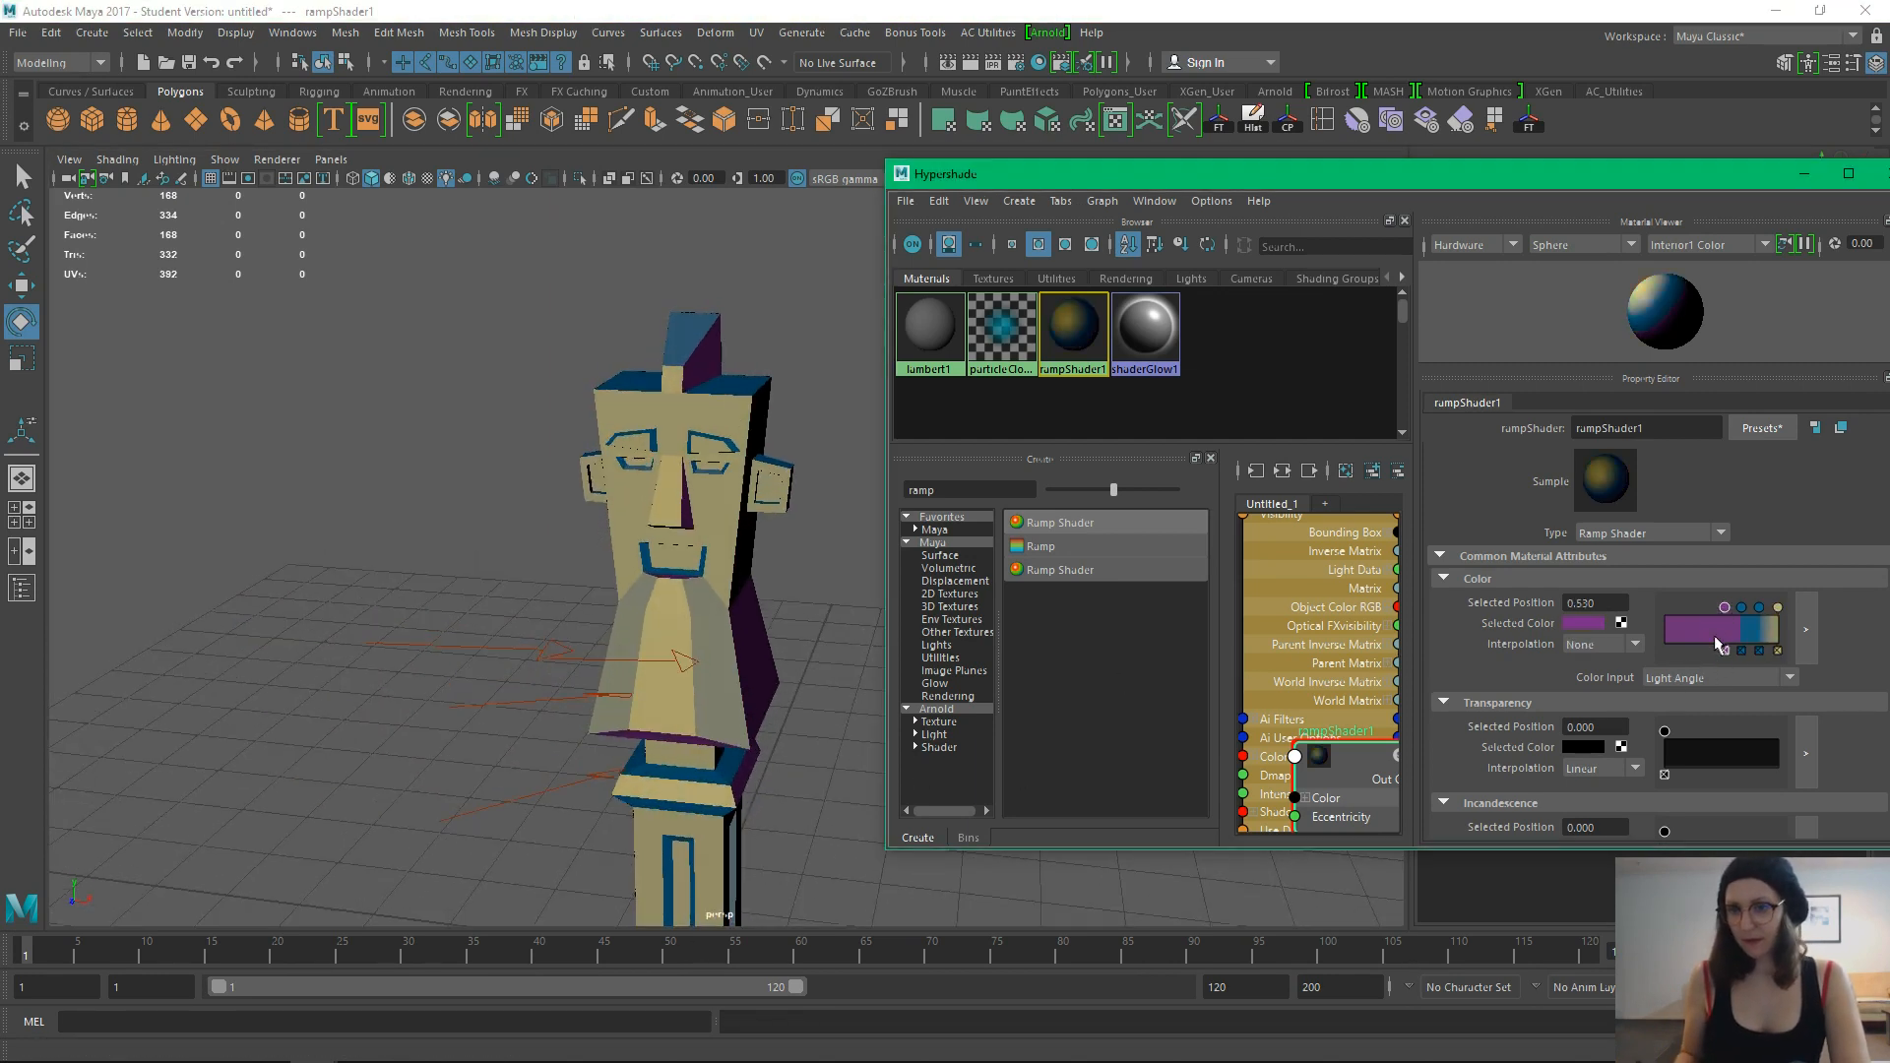
click(1723, 651)
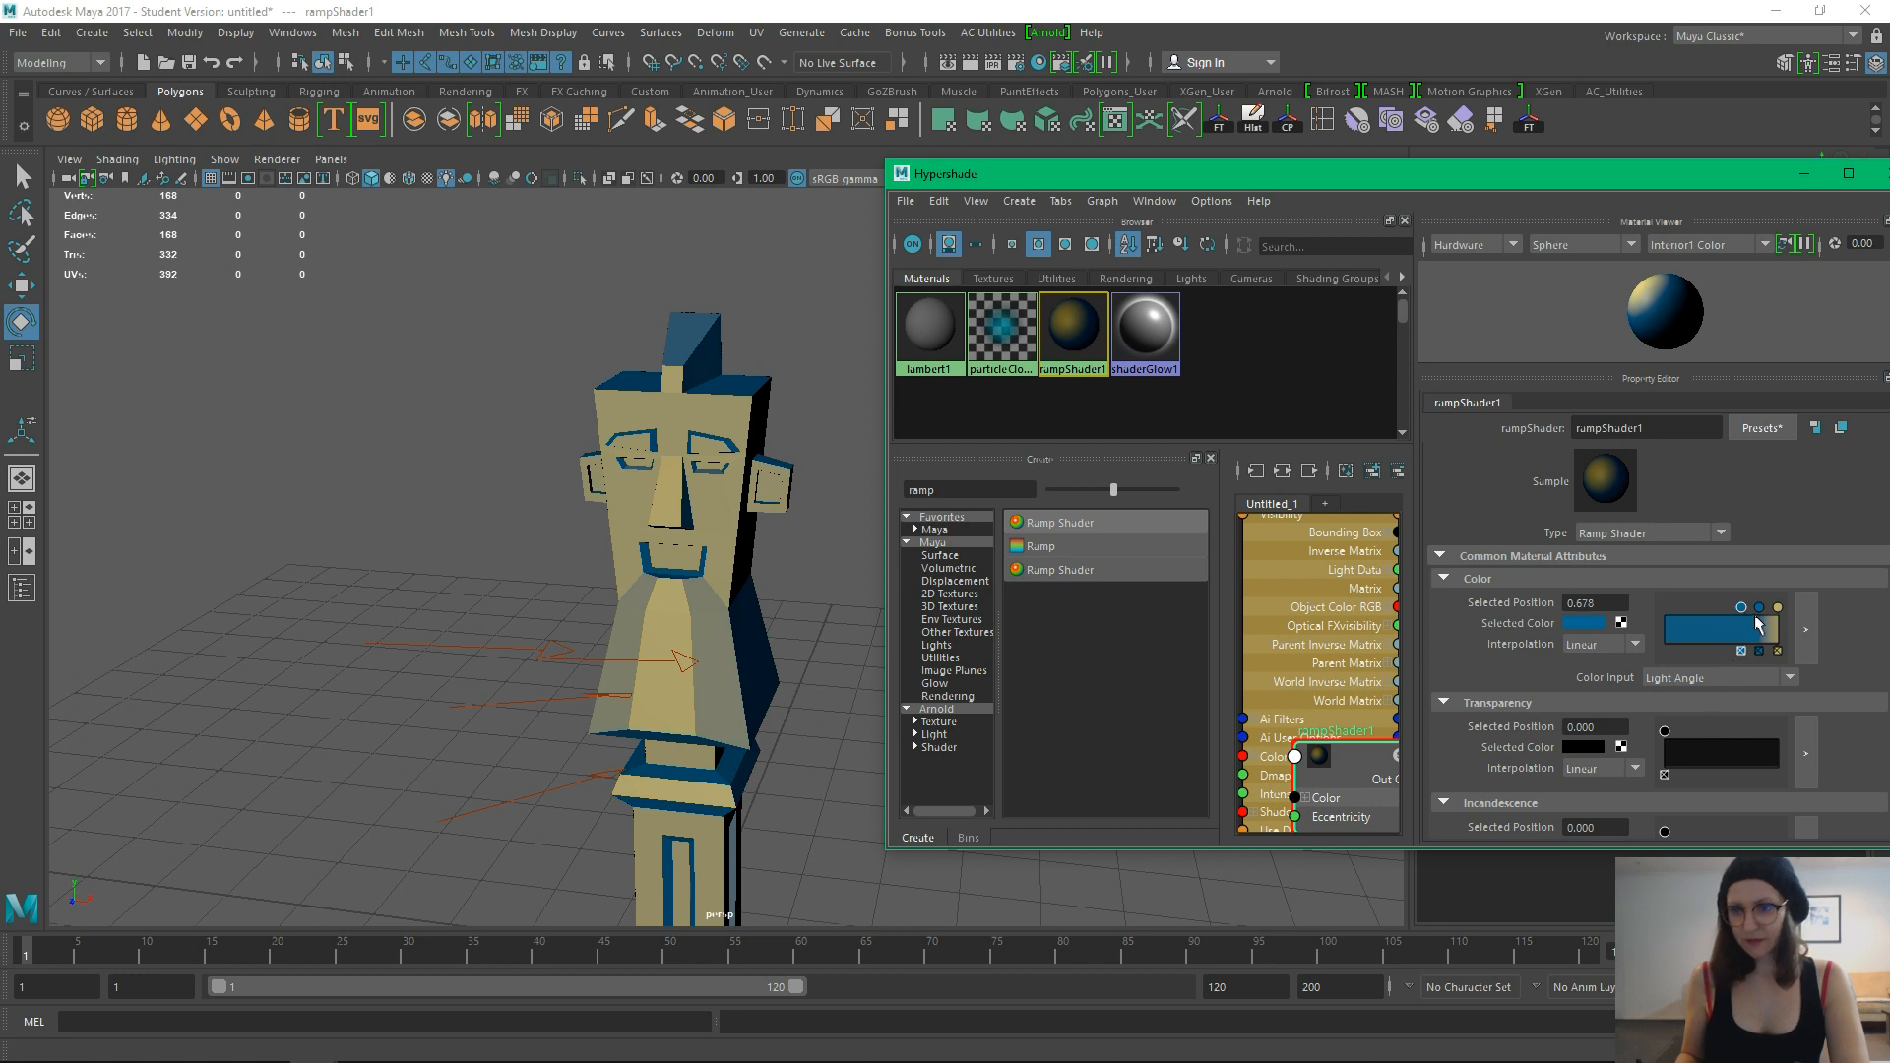
Select the directional light to view its attributes, then return to the rampShader1 settings
alt+drag(620, 657, 514, 561)
click(455, 638)
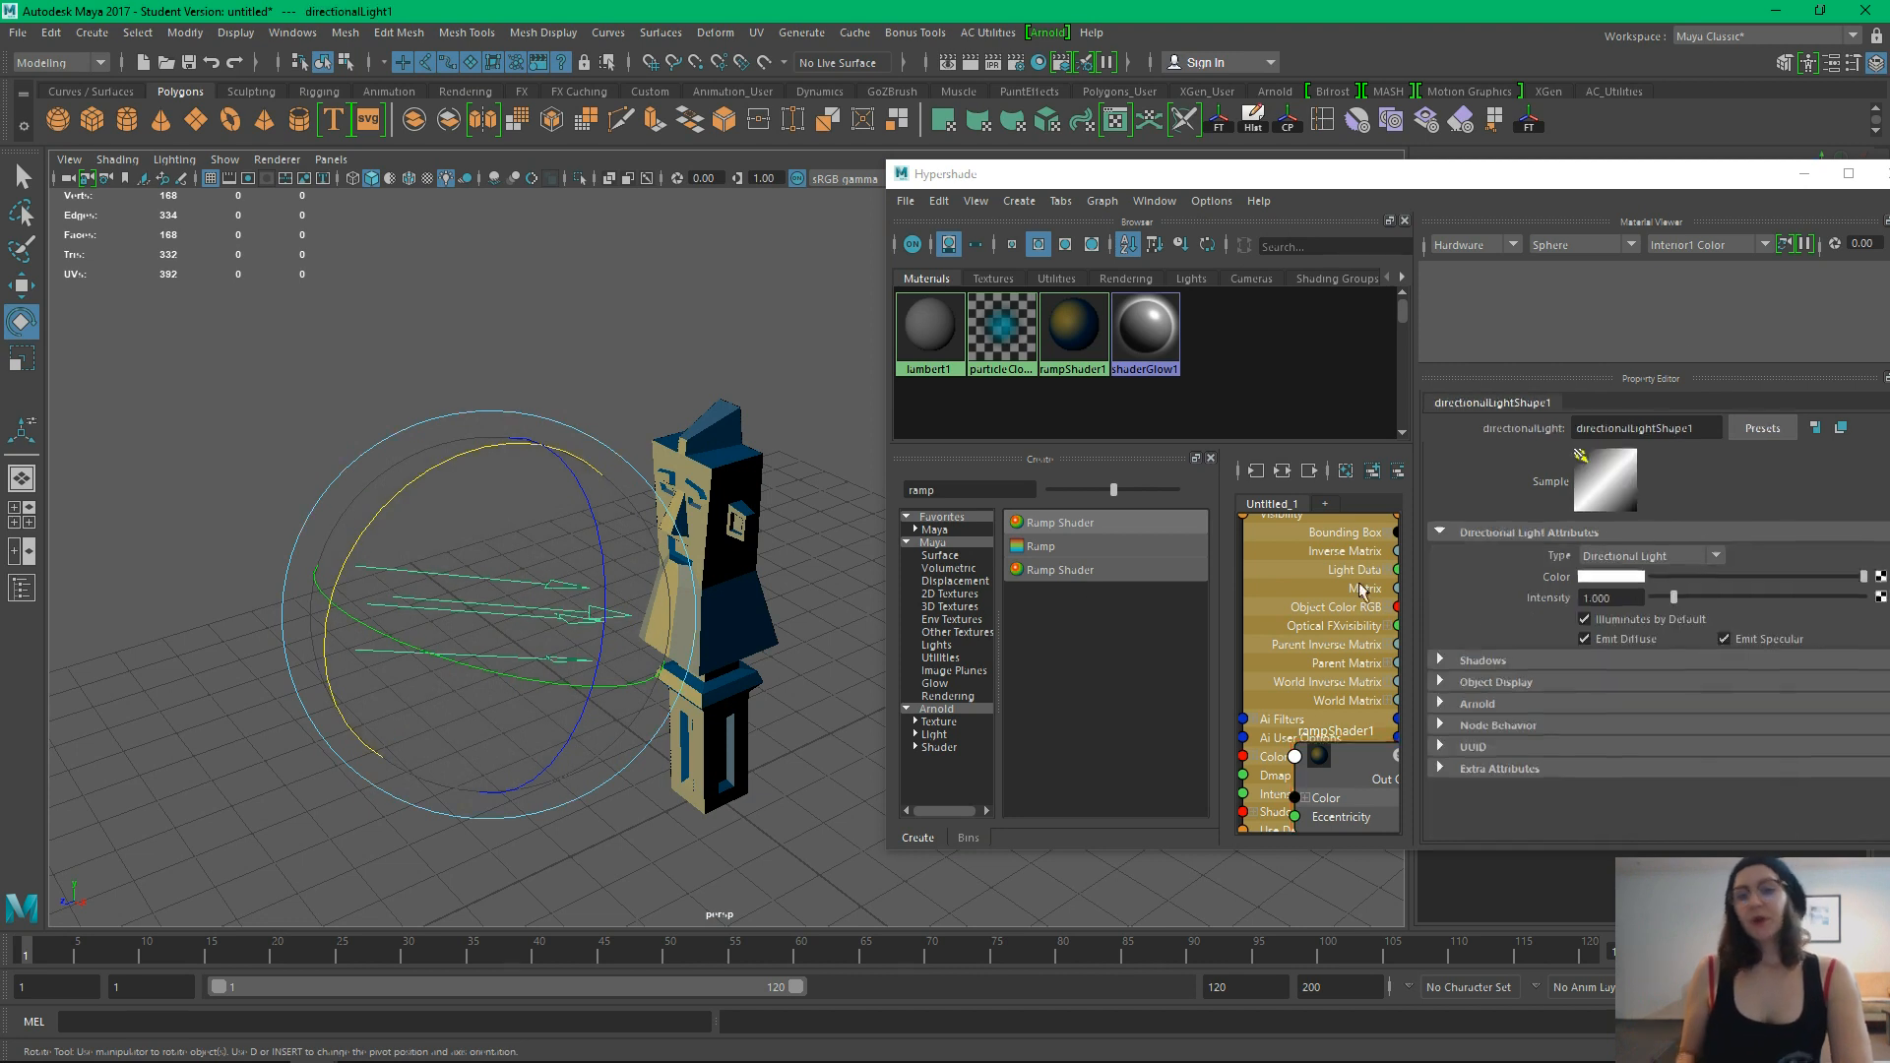
click(1070, 330)
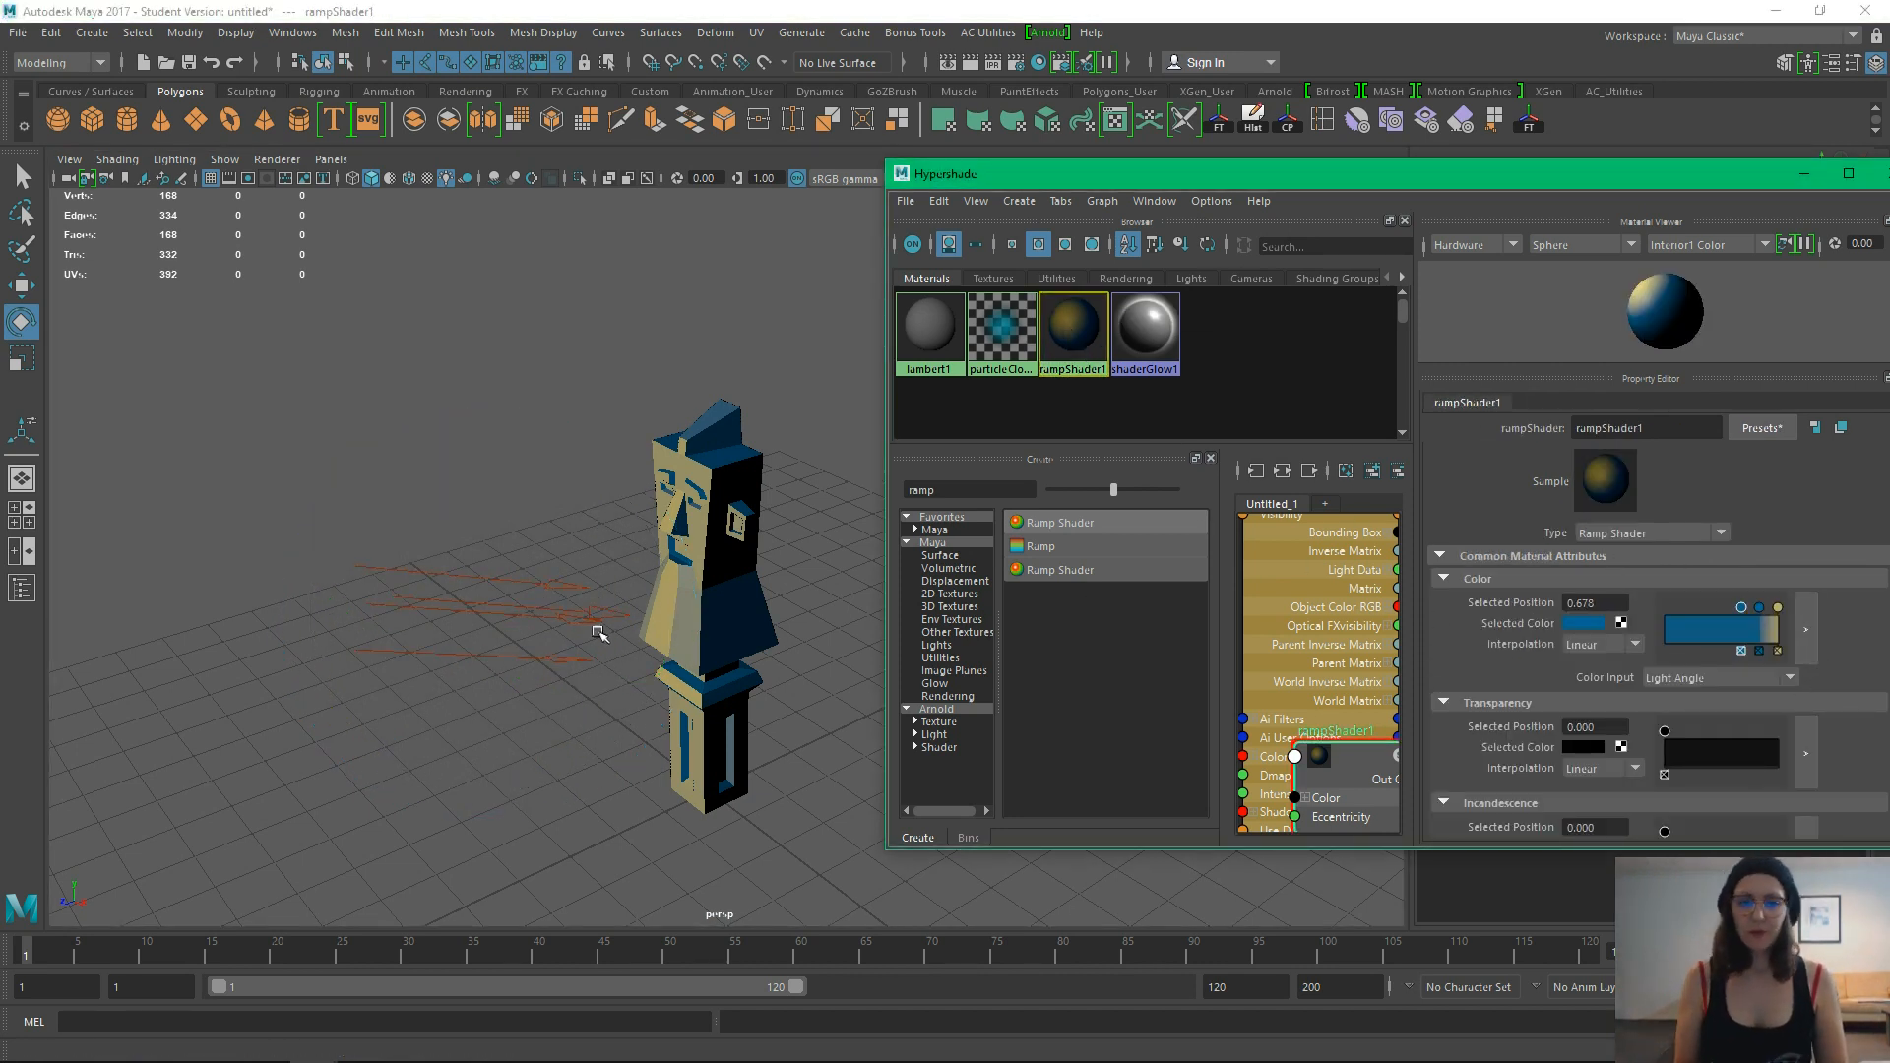
Duplicate the directional light in front of the totem and move the copy sideways to Translate X 3.652
click(532, 627)
click(531, 627)
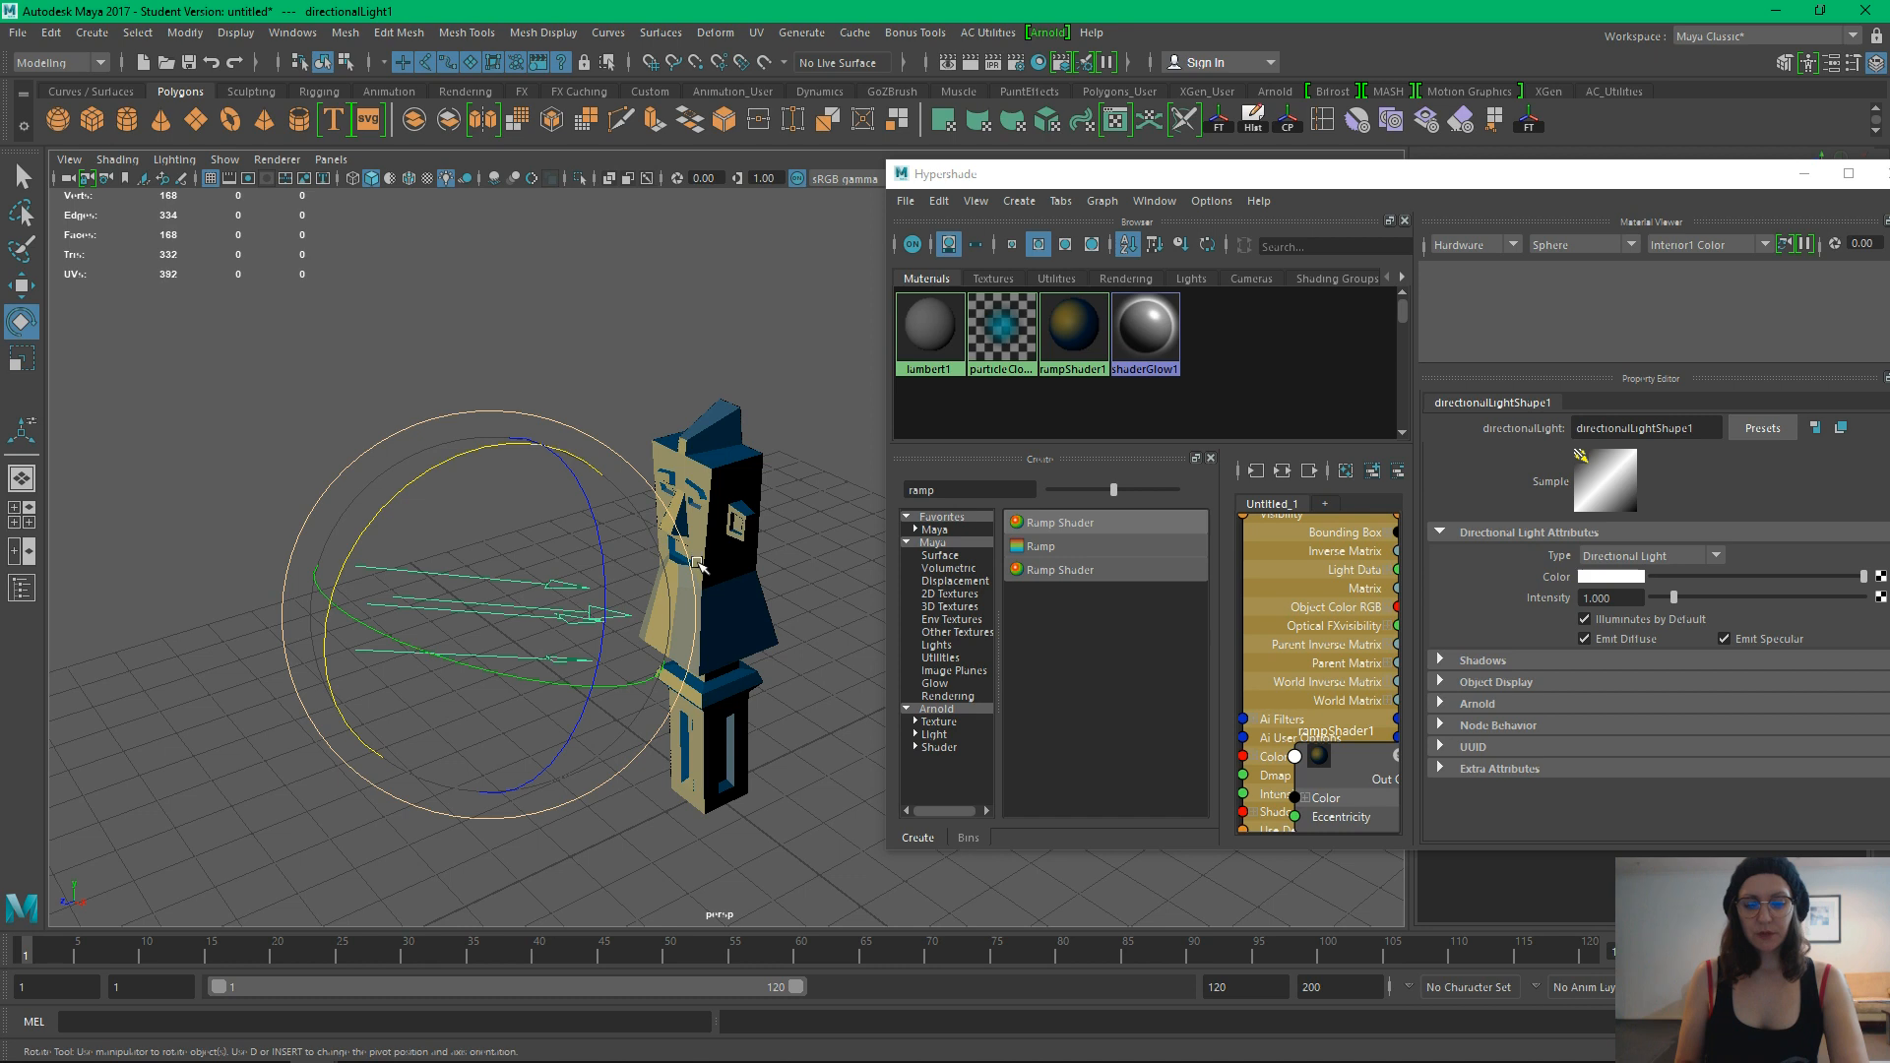
key(ctrl+d)
key(w)
drag(563, 666, 664, 769)
key(e)
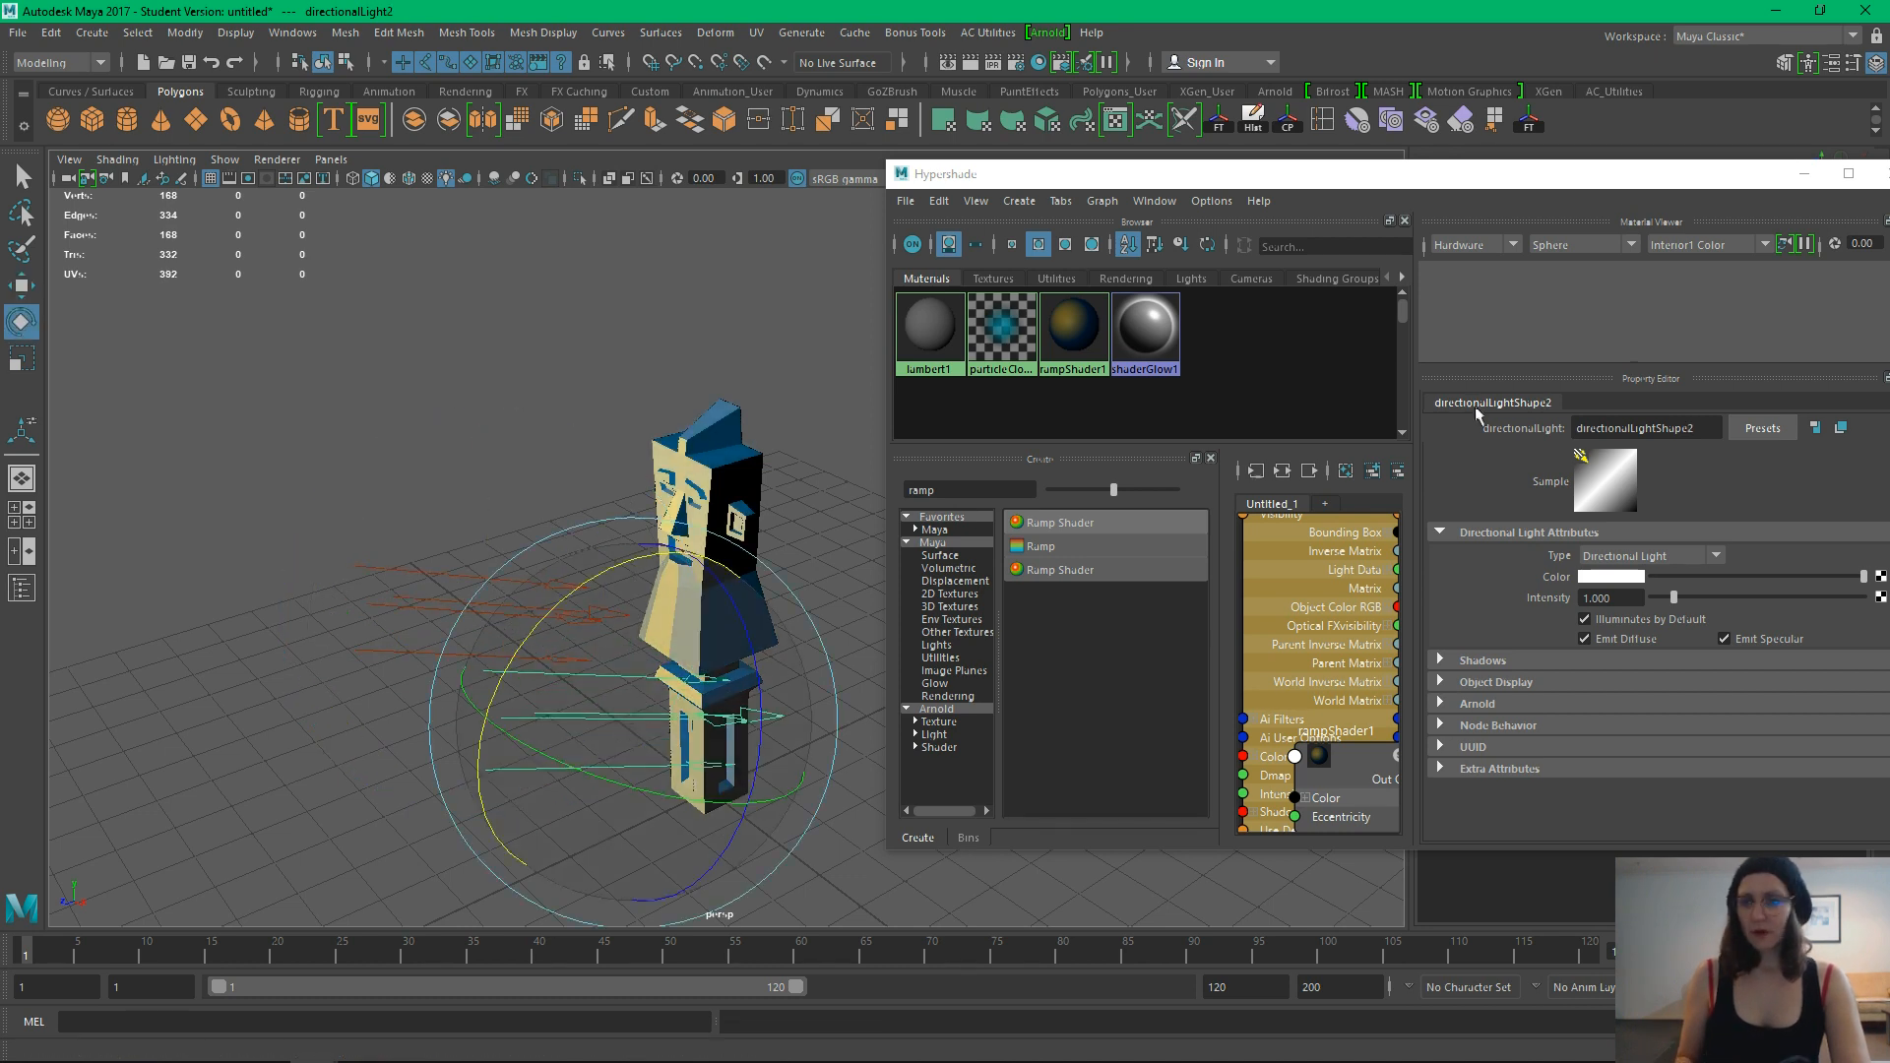
Minimize Hypershade, set the duplicated light's Rotate Y to 90, and move it beside the totem at Translate Z 0.09
drag(1793, 192, 1790, 193)
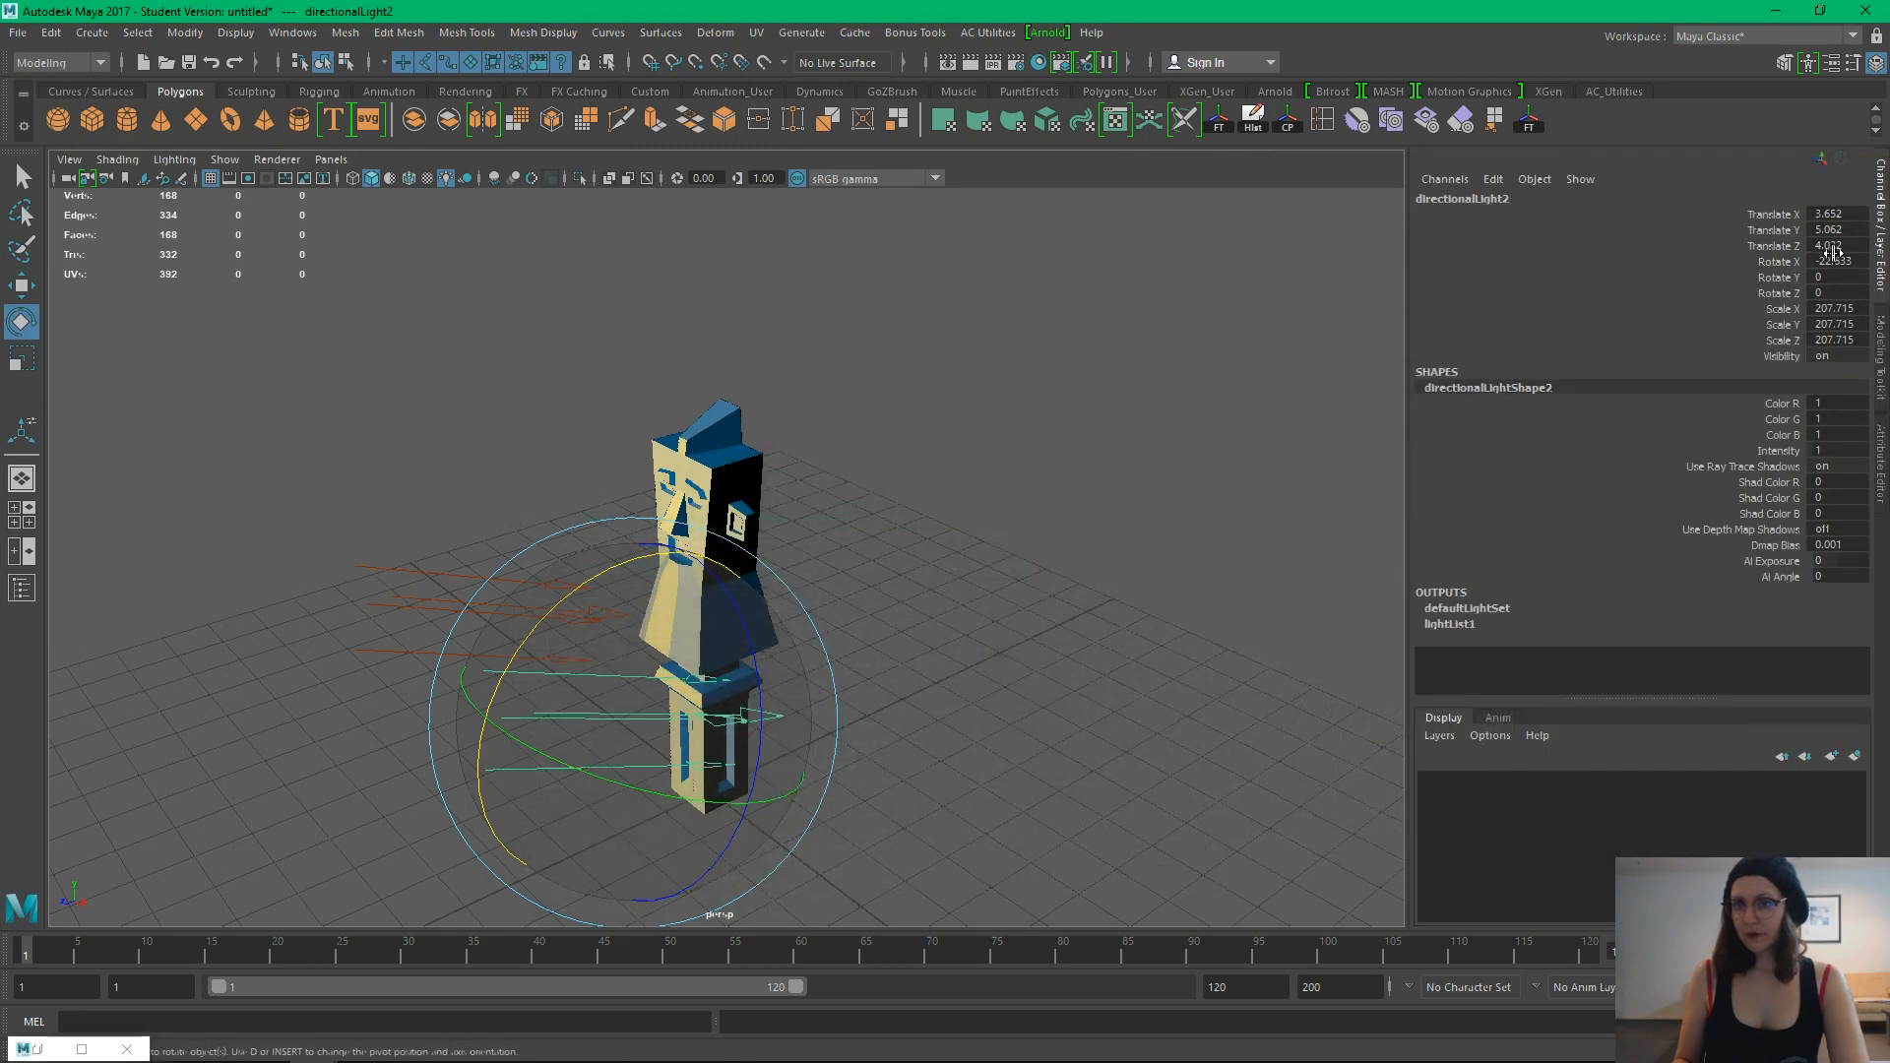
click(630, 780)
drag(558, 603, 525, 712)
key(ctrl+z)
key(e)
drag(581, 820, 778, 787)
click(1859, 277)
text(90)
key(Return)
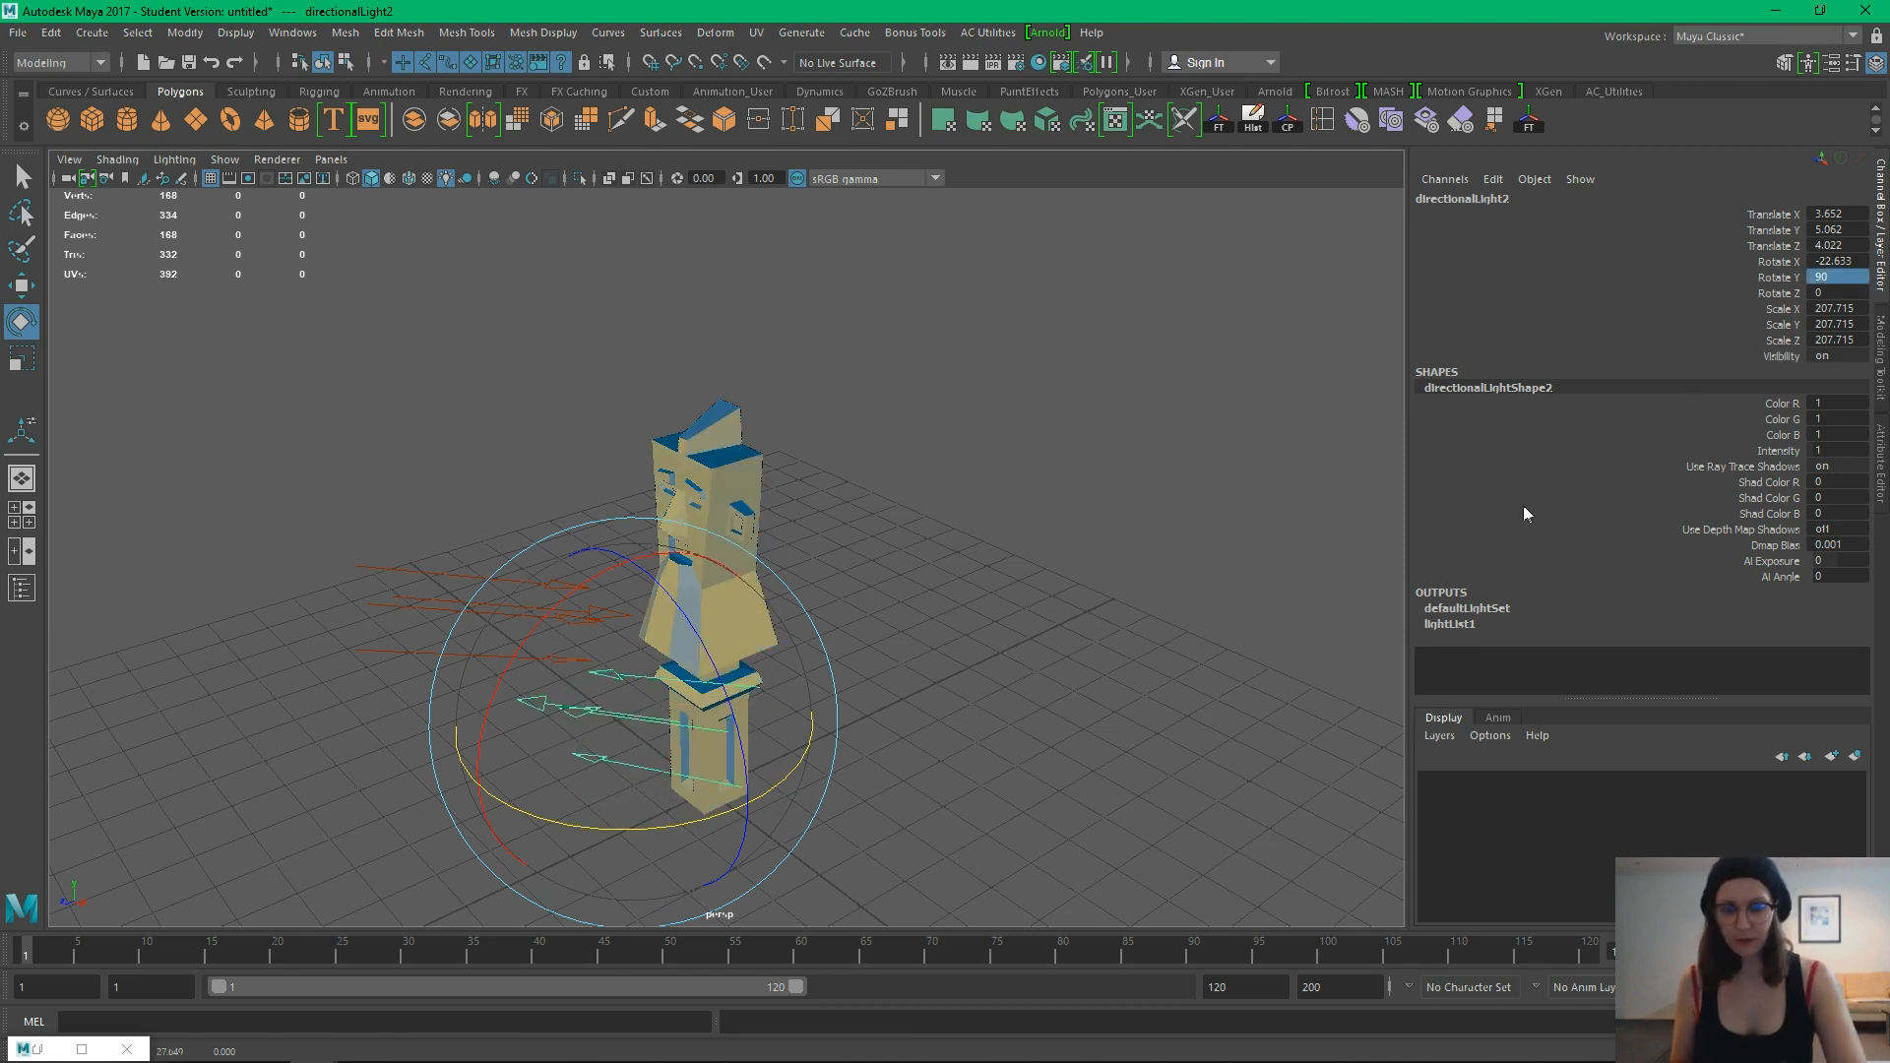
key(w)
drag(536, 775, 809, 635)
Duplicate the side light, move the copy to the totem's opposite side at Translate X -5.061, and set Rotate Y to -90
alt+drag(809, 635, 989, 669)
key(ctrl+d)
drag(1081, 524, 581, 619)
text(-90)
key(Return)
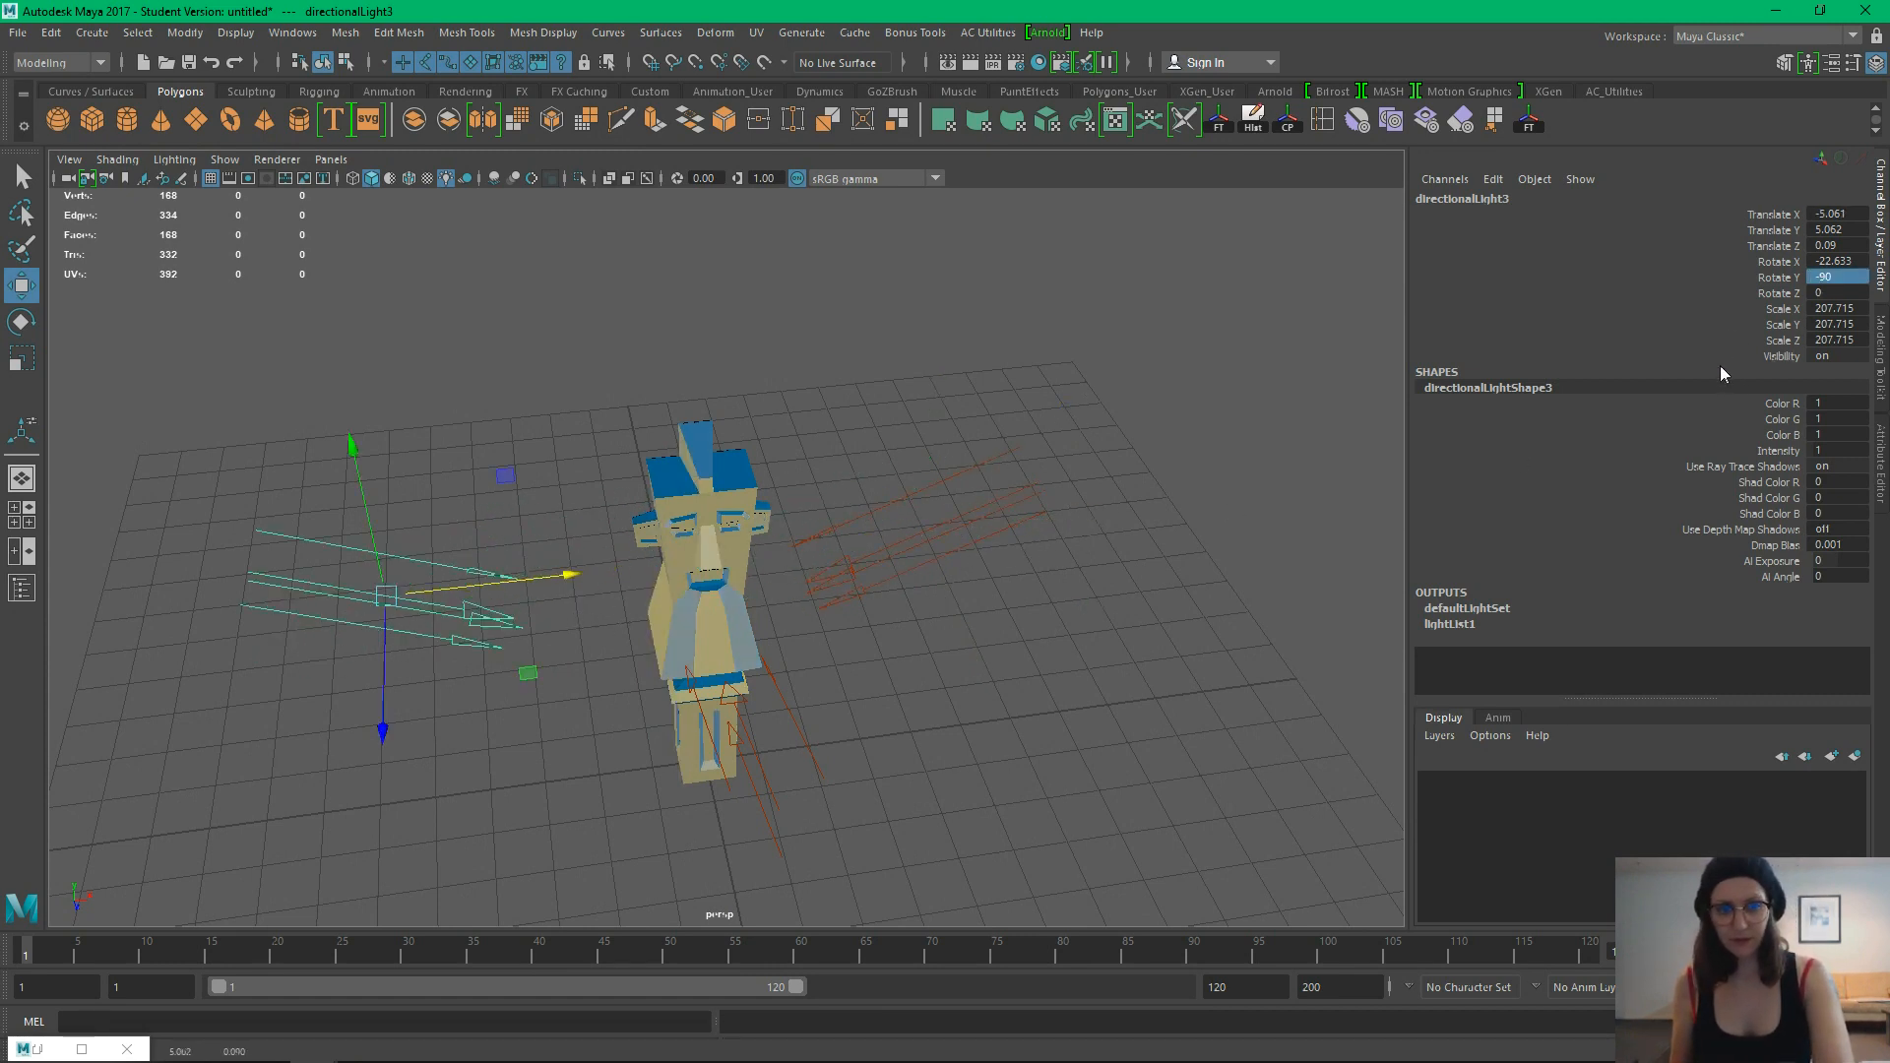
Duplicate the front directional light and place the copy behind the totem at Translate Z -4.979
alt+drag(1139, 611, 610, 675)
click(558, 659)
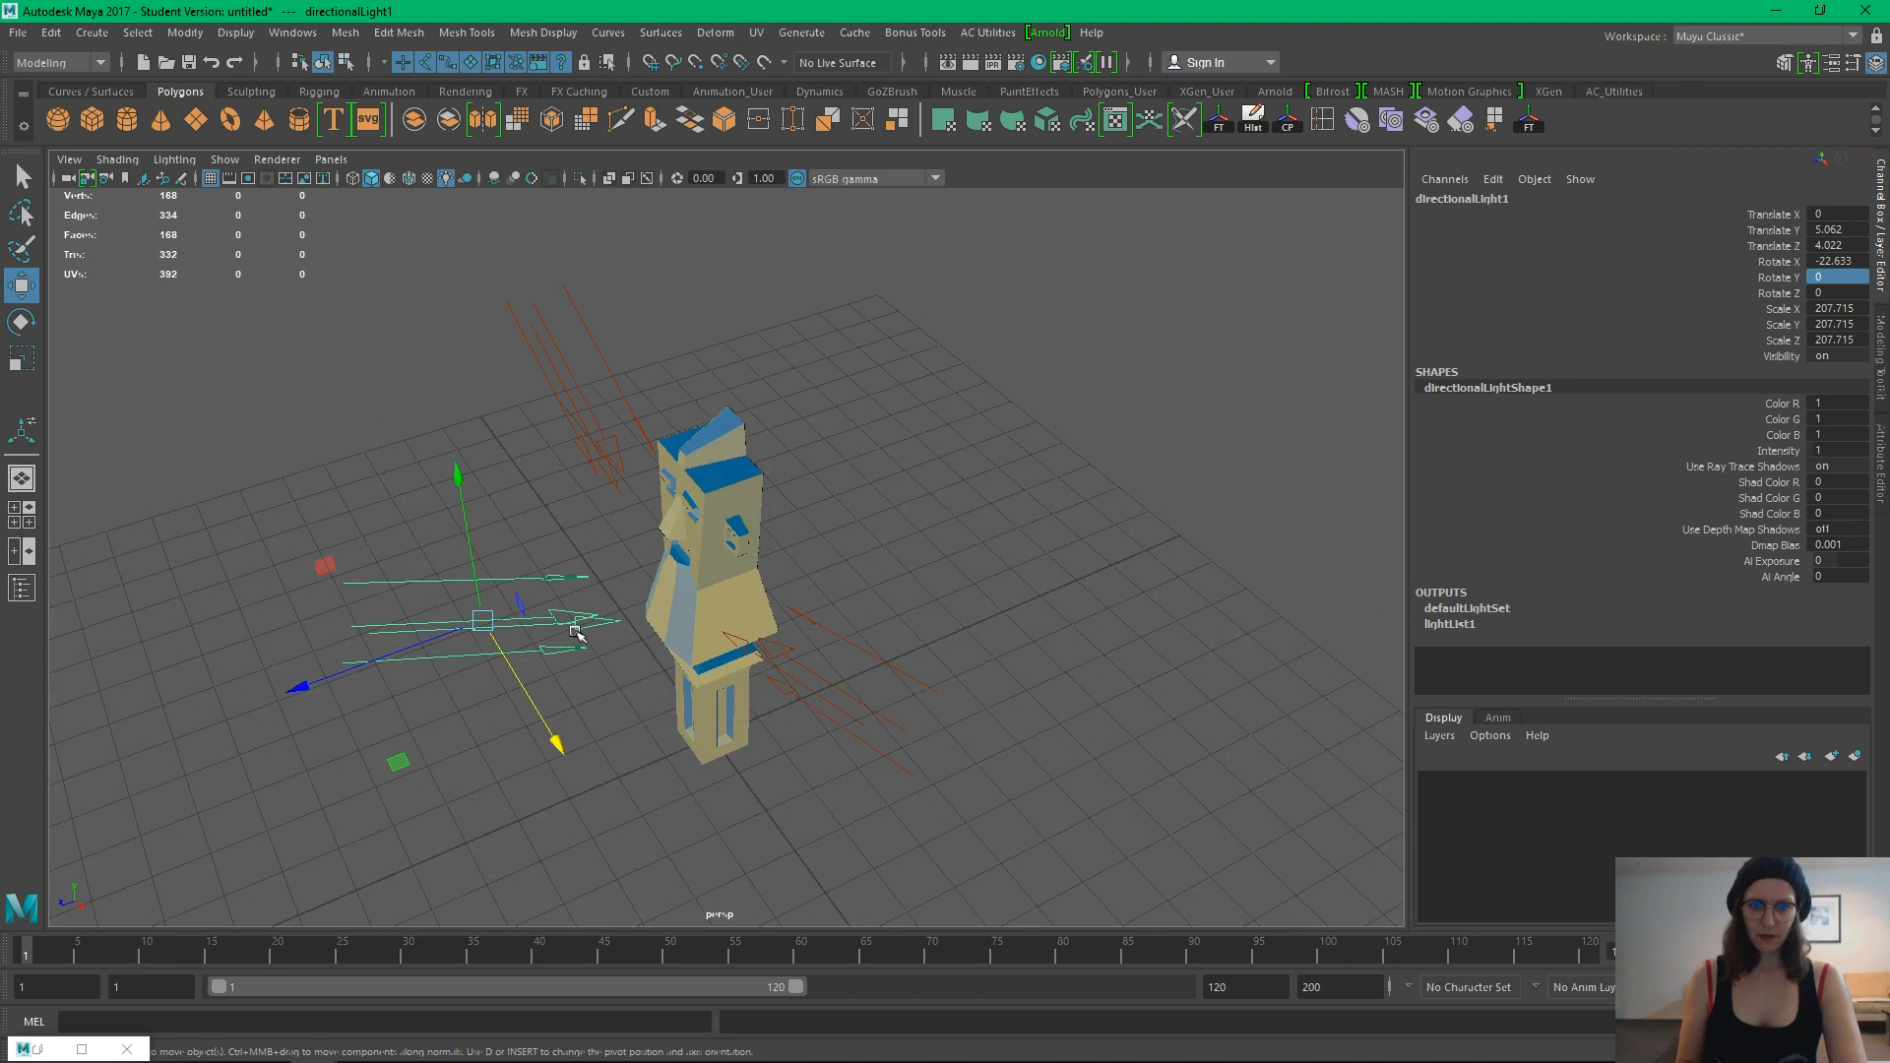
alt+drag(937, 559, 694, 630)
key(ctrl+d)
alt+drag(561, 644, 942, 597)
Turn the light behind the totem to face it by setting Rotate Y to 180
key(r)
key(e)
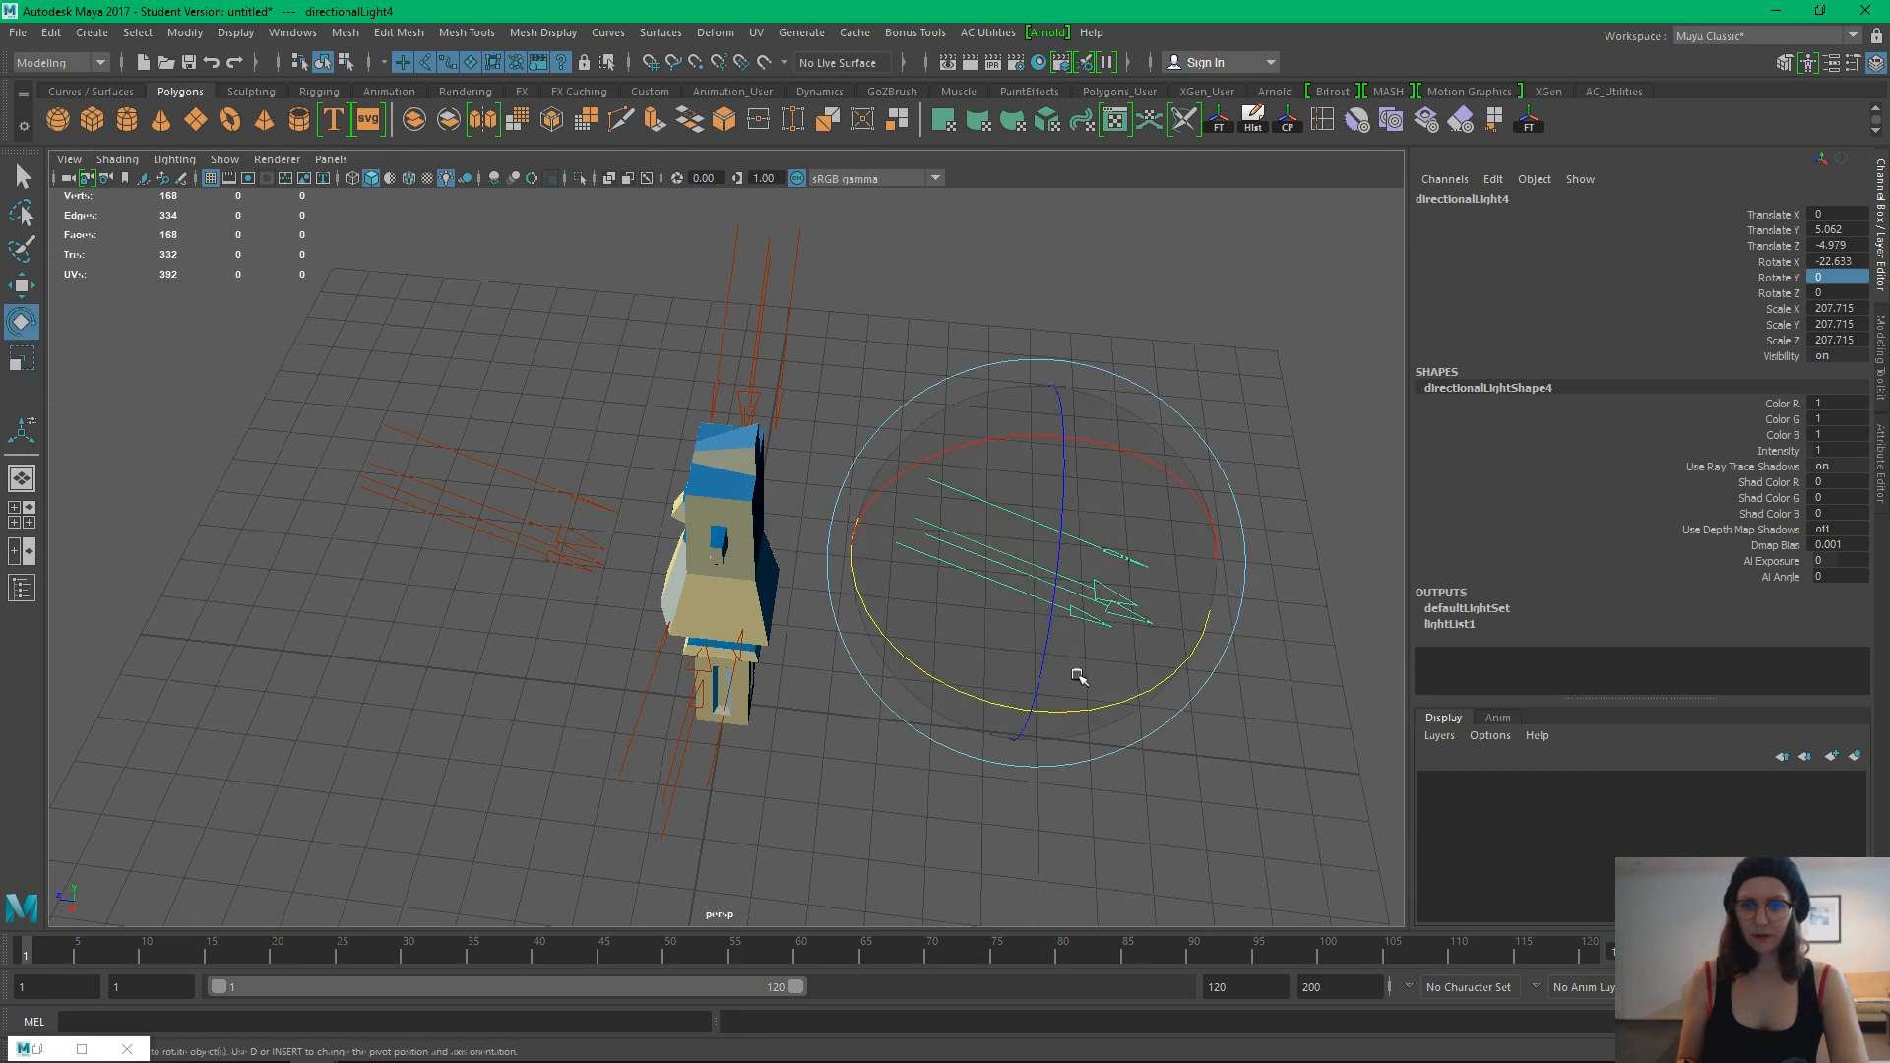
mouse_move(1112, 709)
mouse_down()
mouse_move(1063, 705)
mouse_move(1038, 642)
mouse_up()
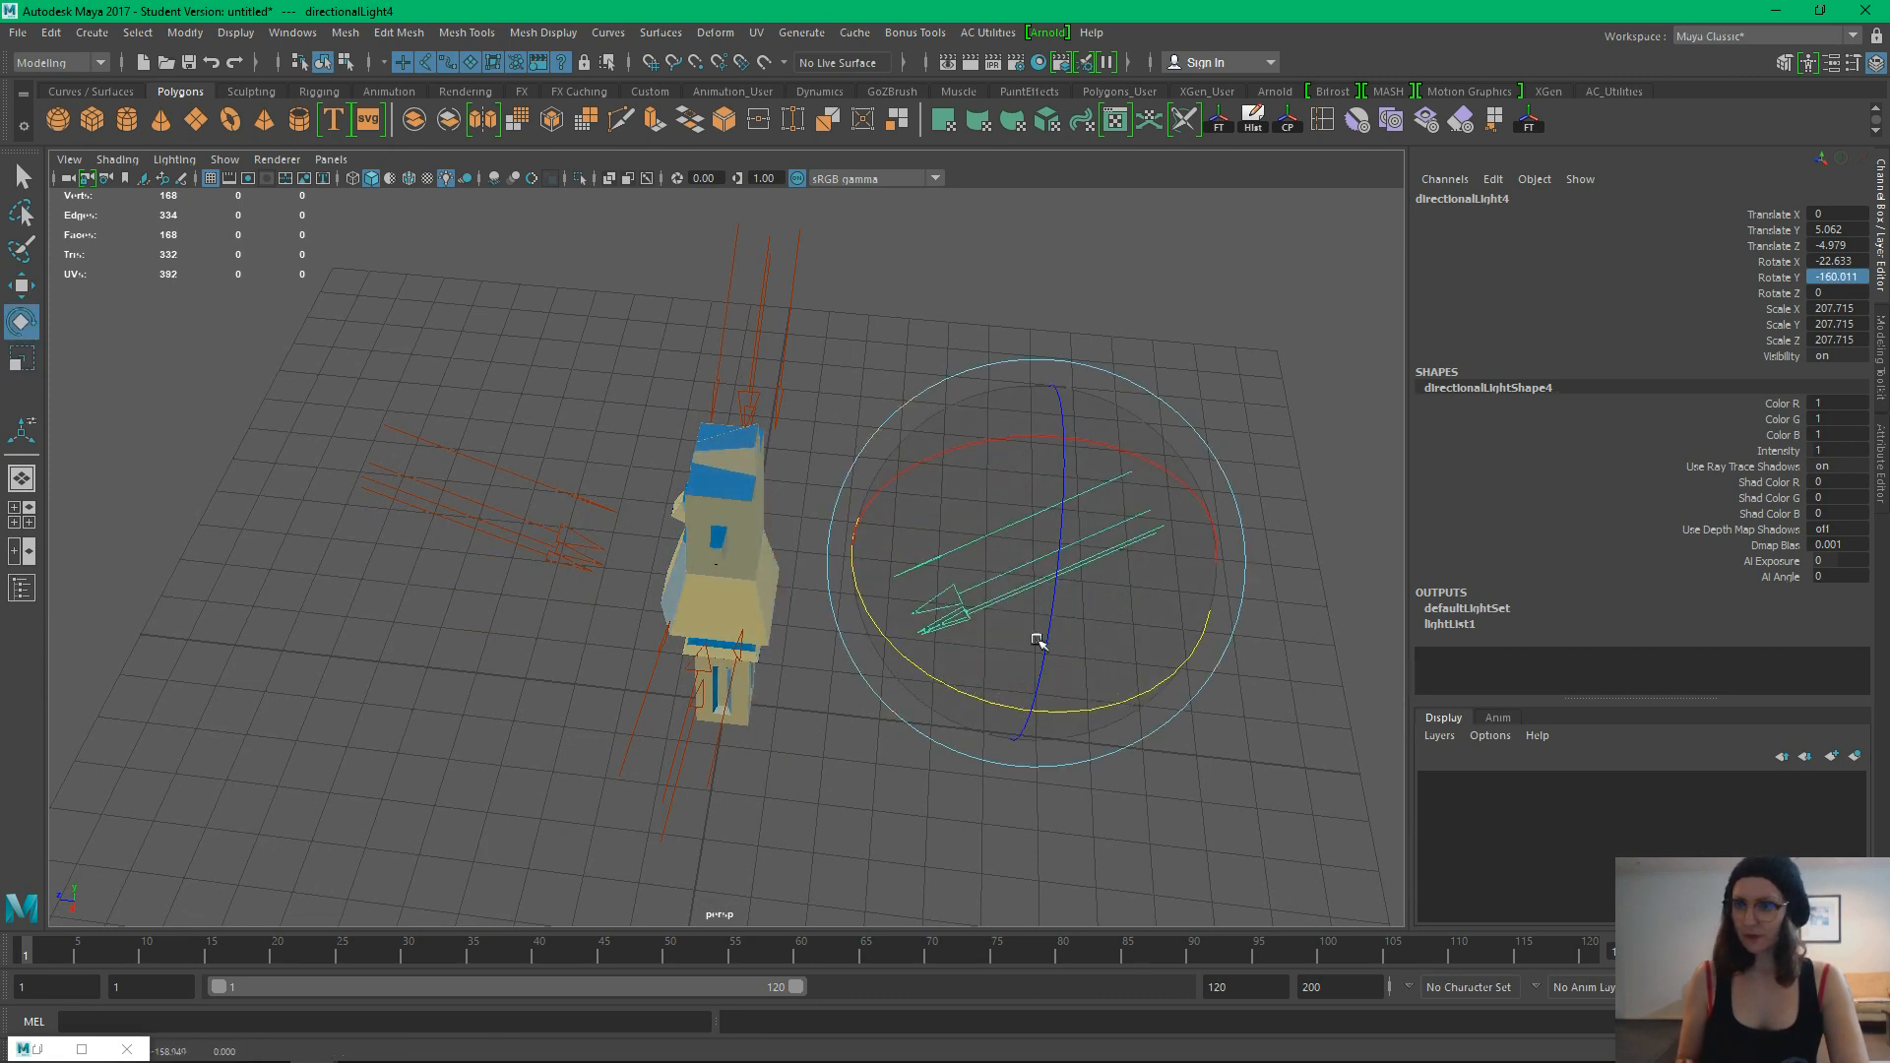
text(180)
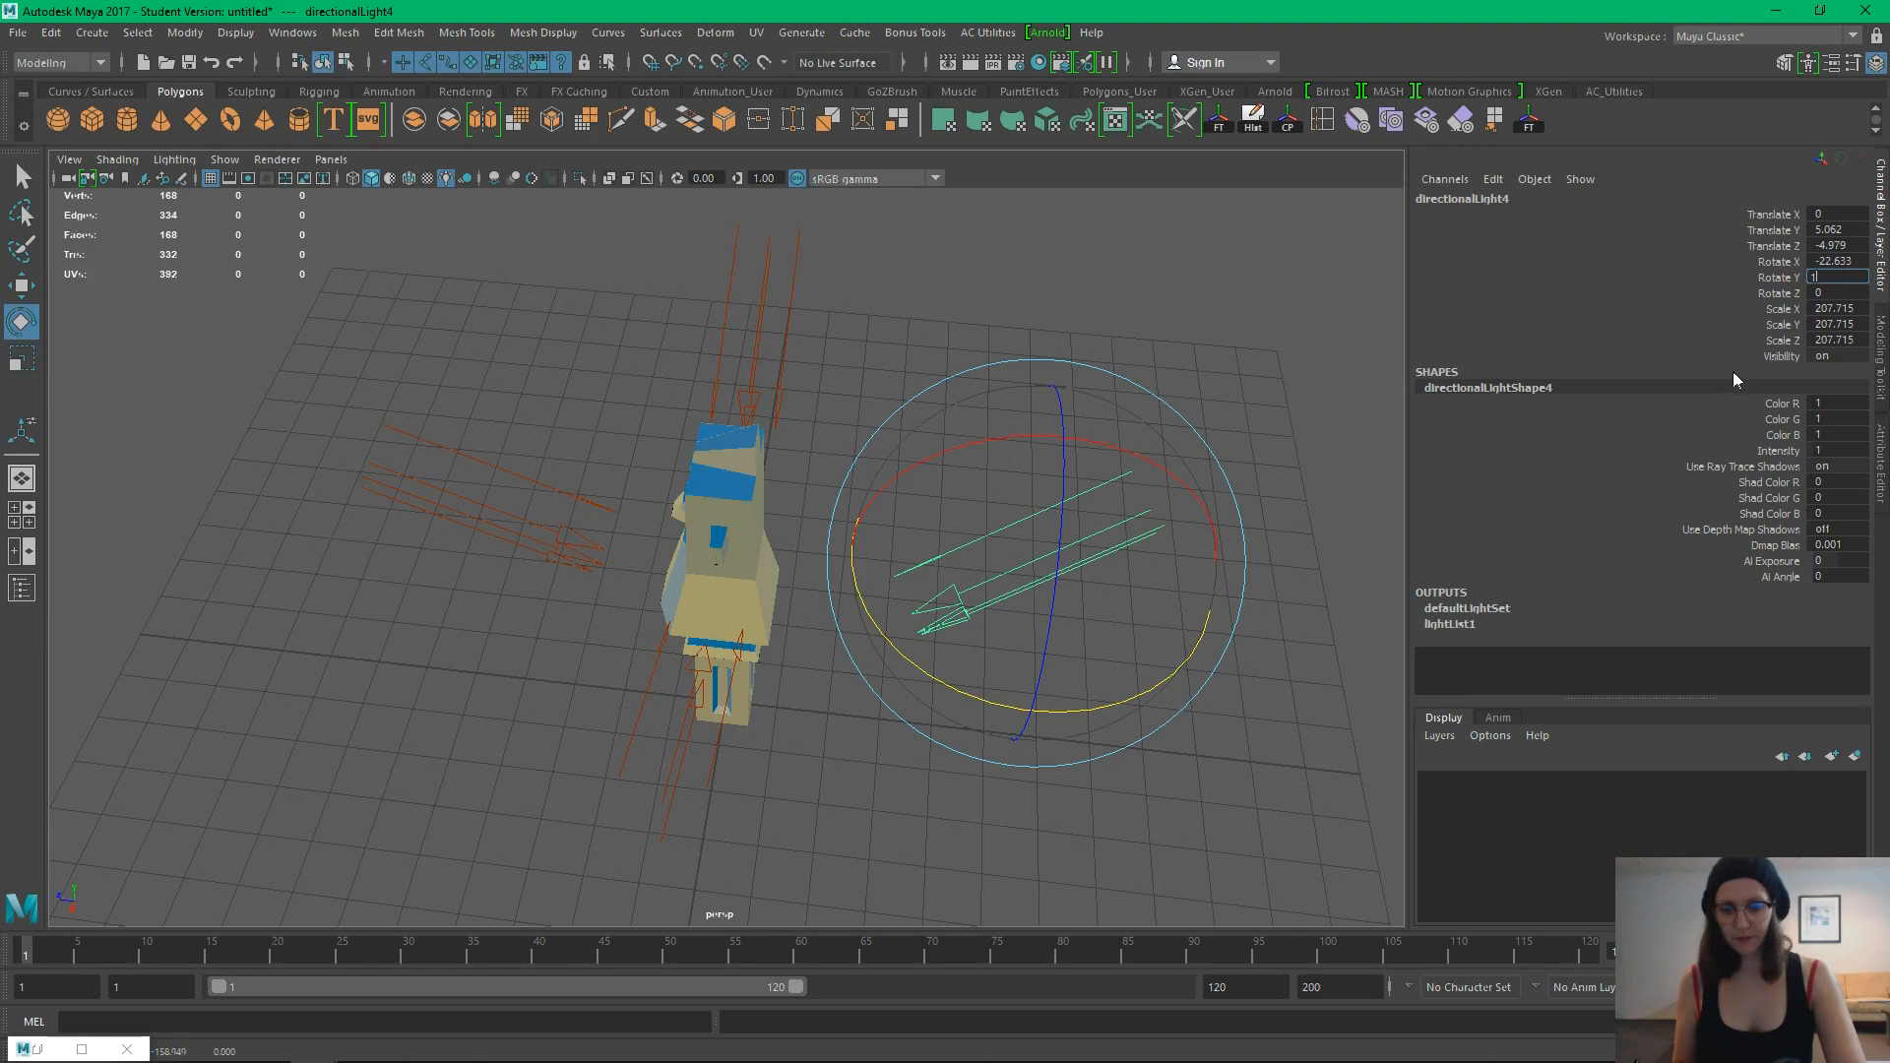
key(Return)
Select the added lights together with the totem and view the rampShader1 attributes
click(1013, 799)
alt+drag(1013, 799, 1034, 665)
click(1034, 658)
shift+click(817, 364)
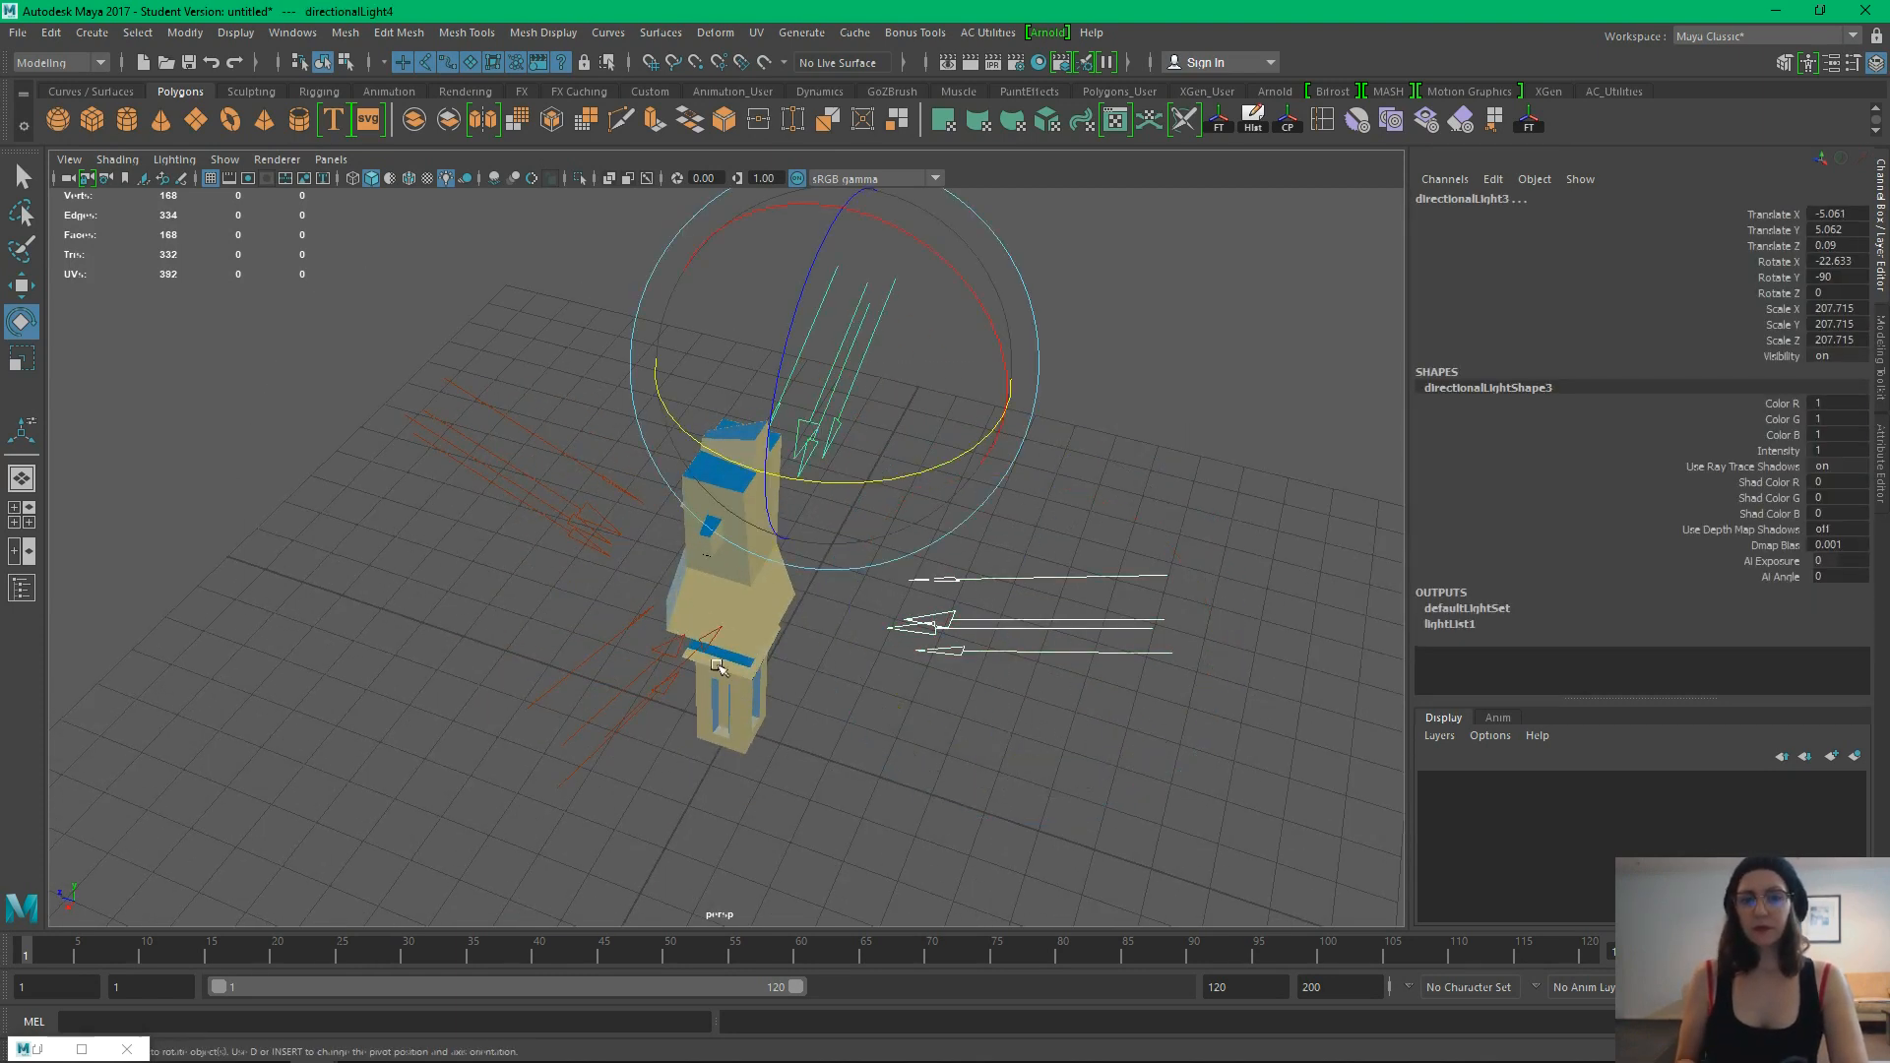
key(Up)
alt+drag(714, 896, 1279, 789)
alt+drag(1245, 612, 1043, 649)
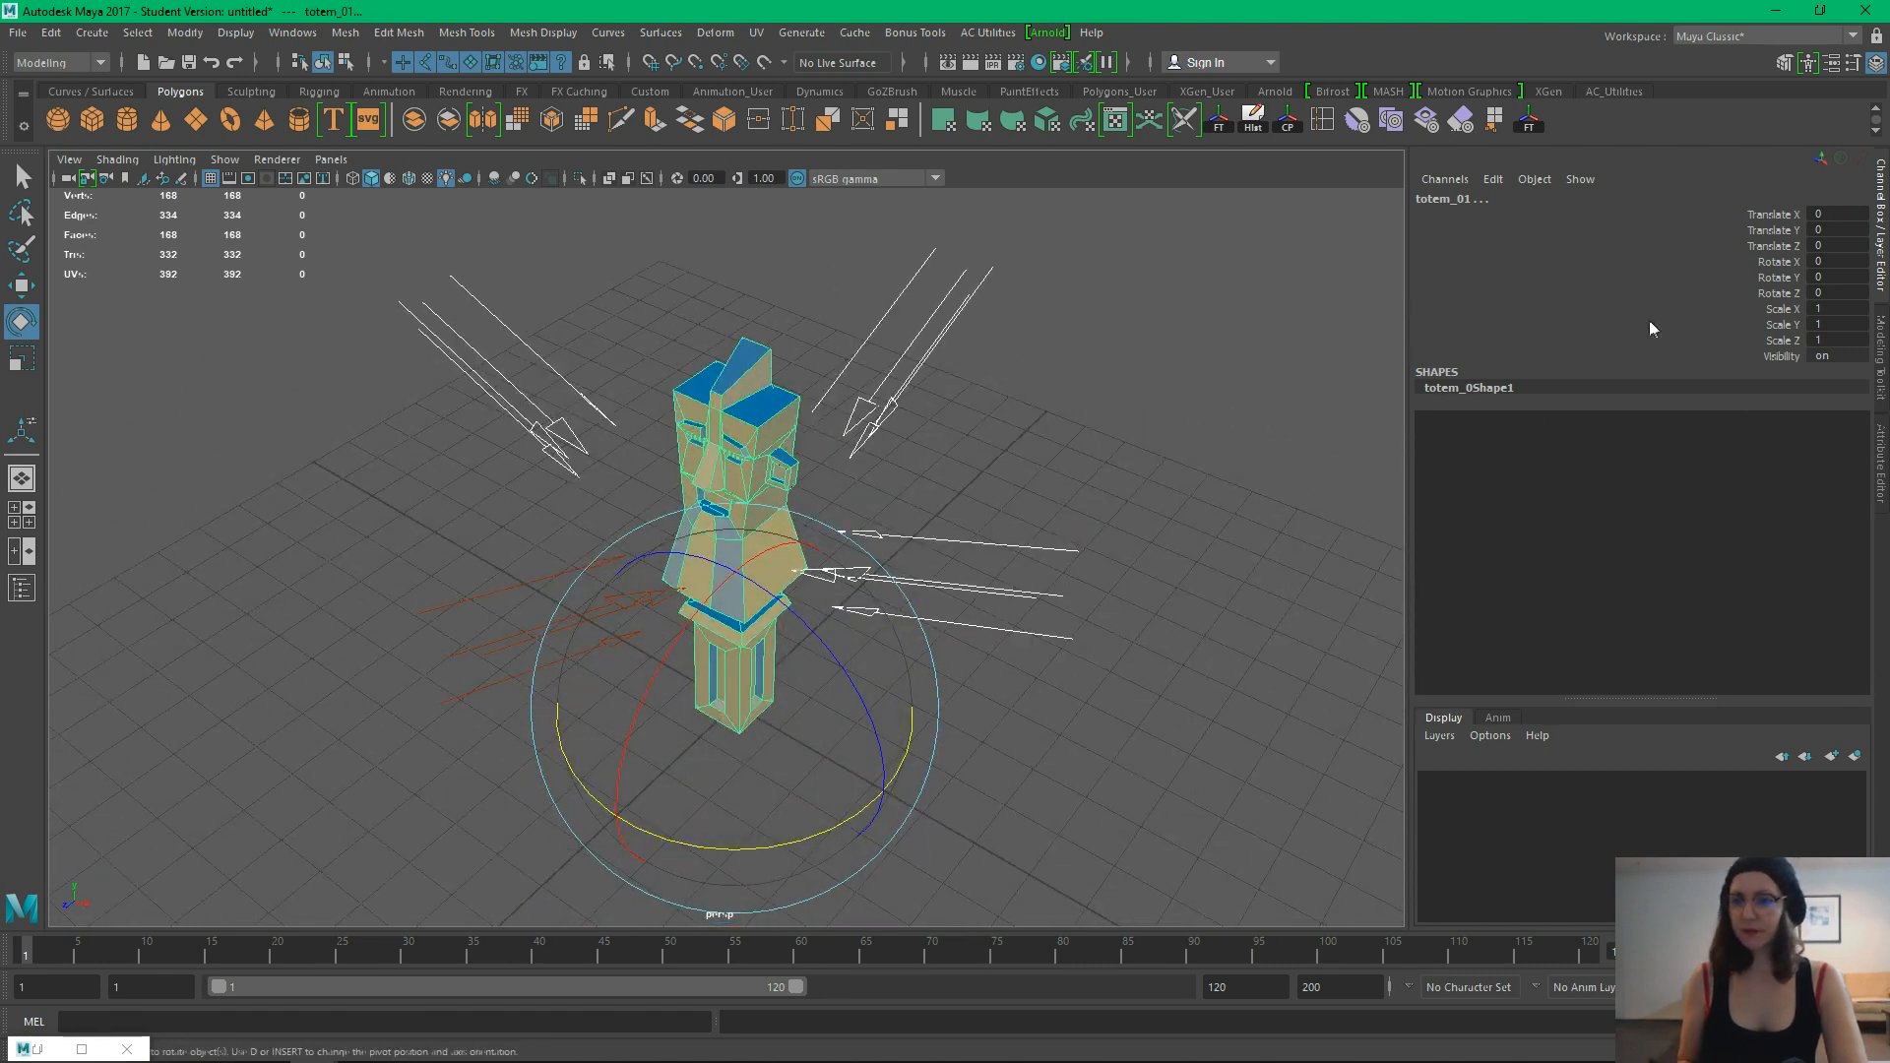
click(1879, 346)
click(1868, 426)
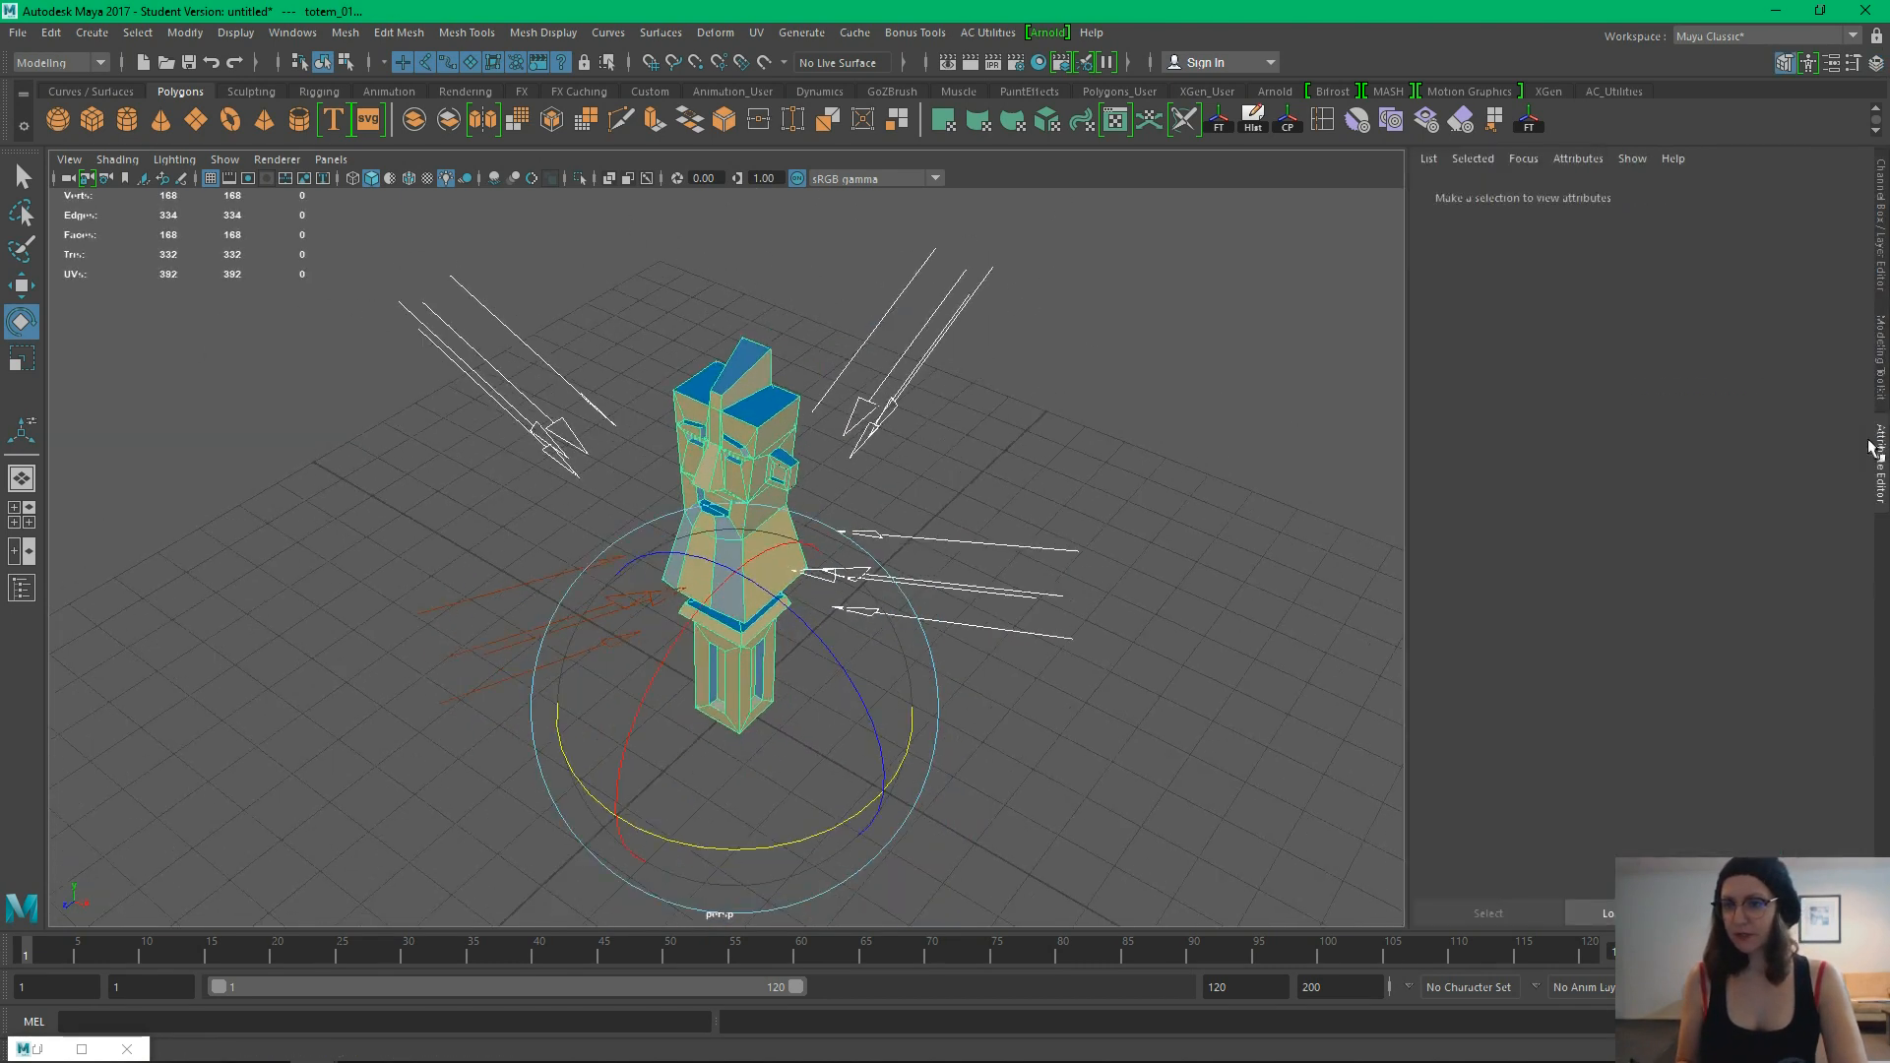
click(1622, 194)
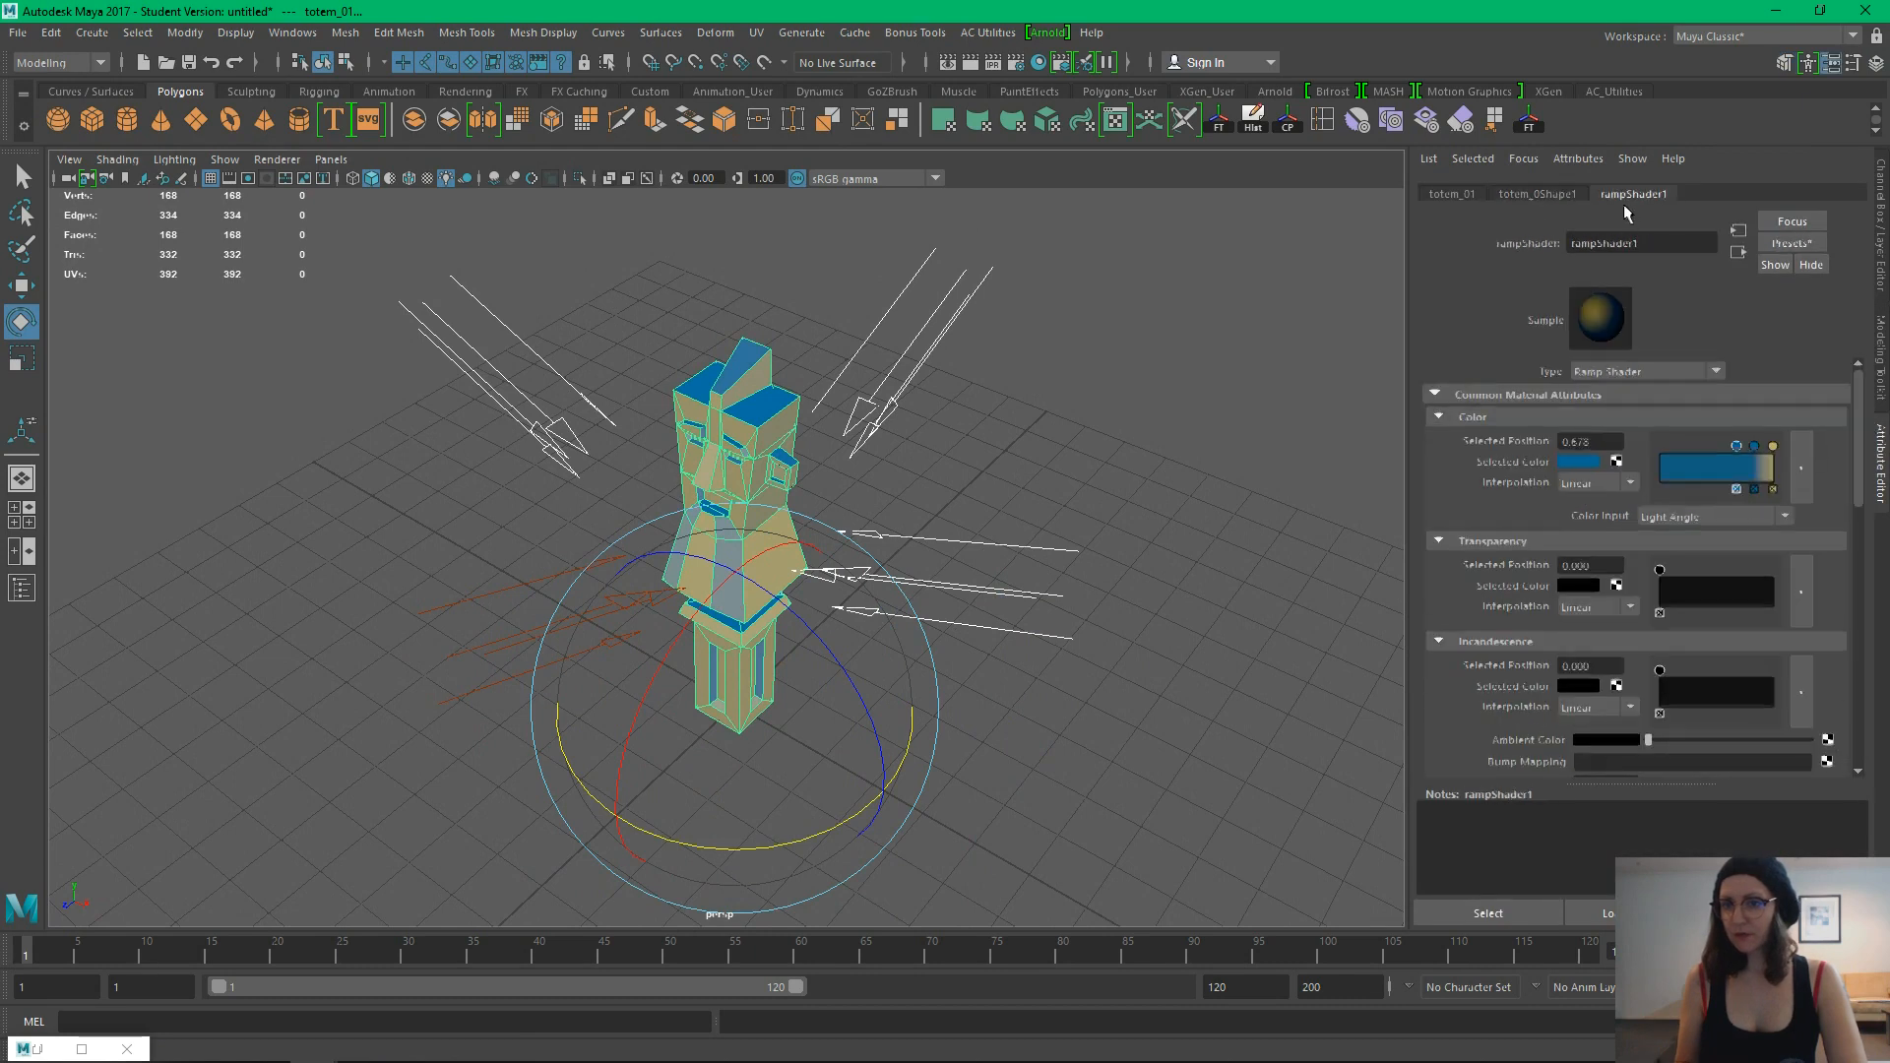
Select the three added directional lights without the totem and set the intensity to 0.1
click(1080, 452)
drag(887, 346, 946, 422)
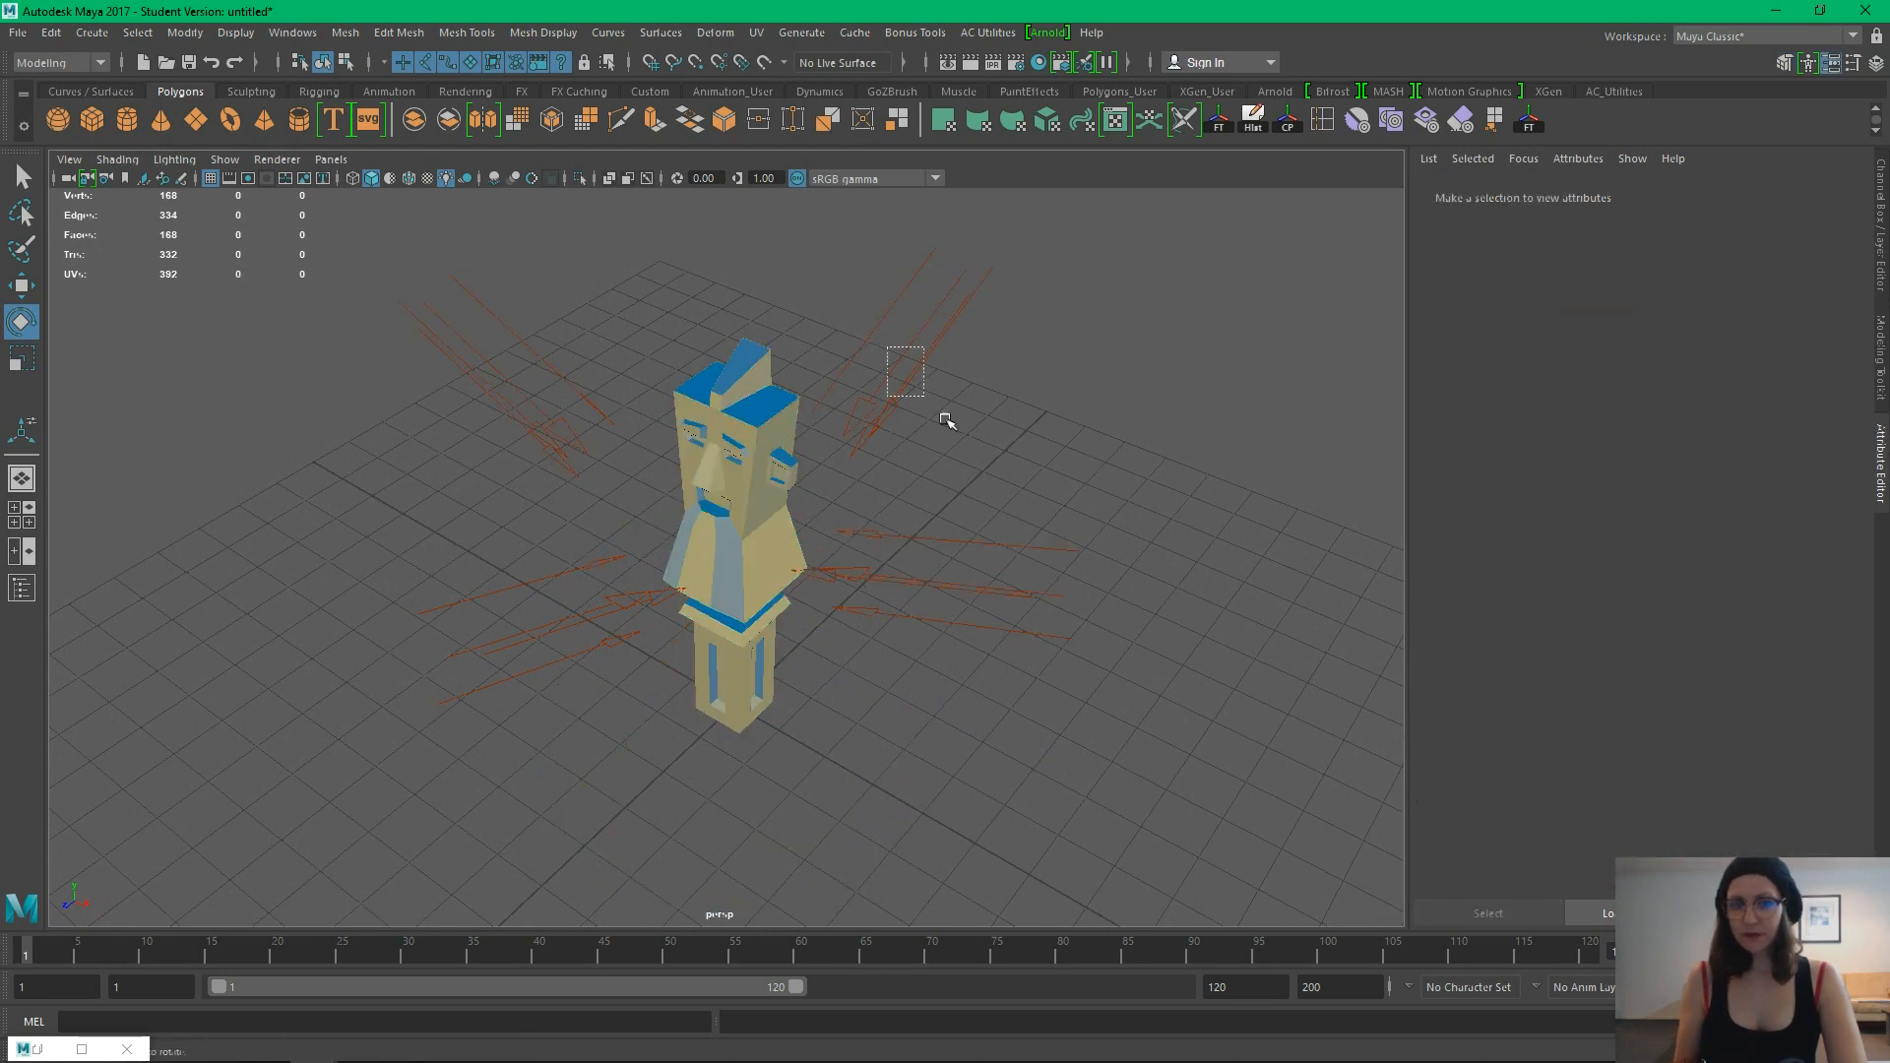
shift+click(990, 547)
shift+click(510, 391)
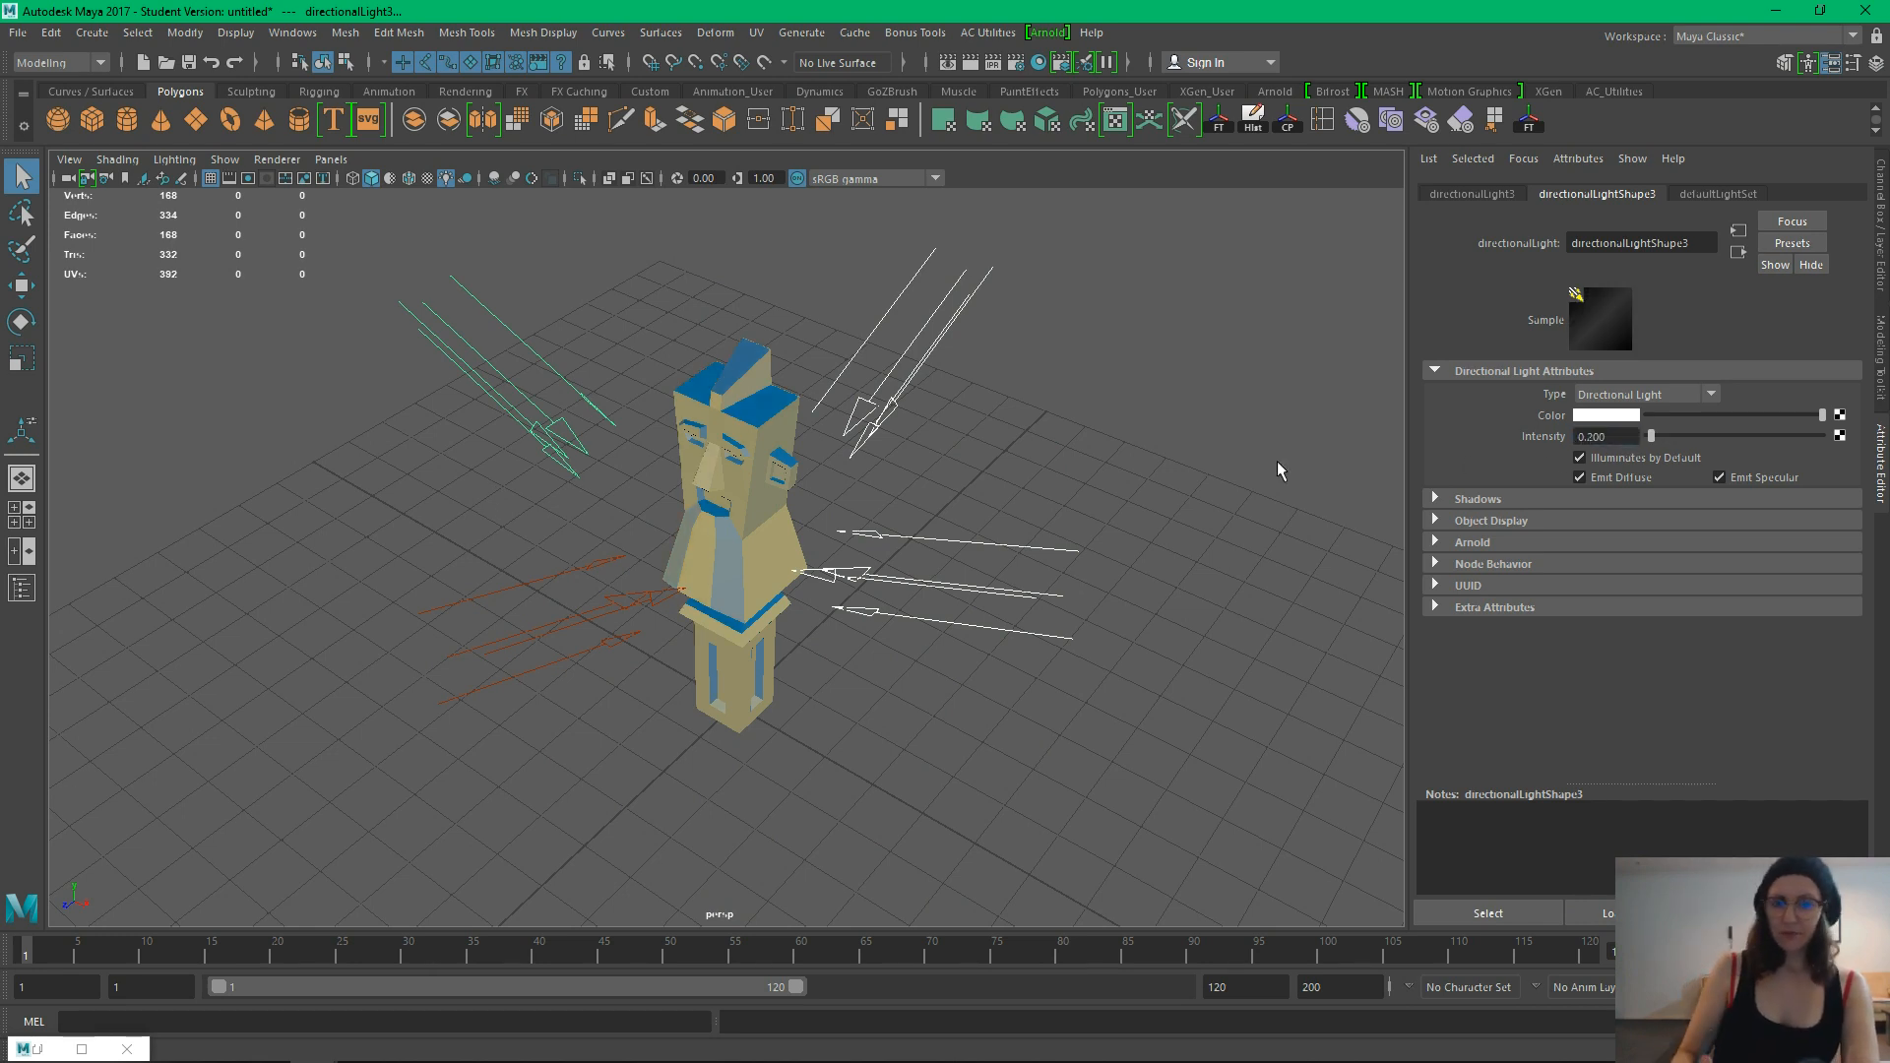
click(1622, 439)
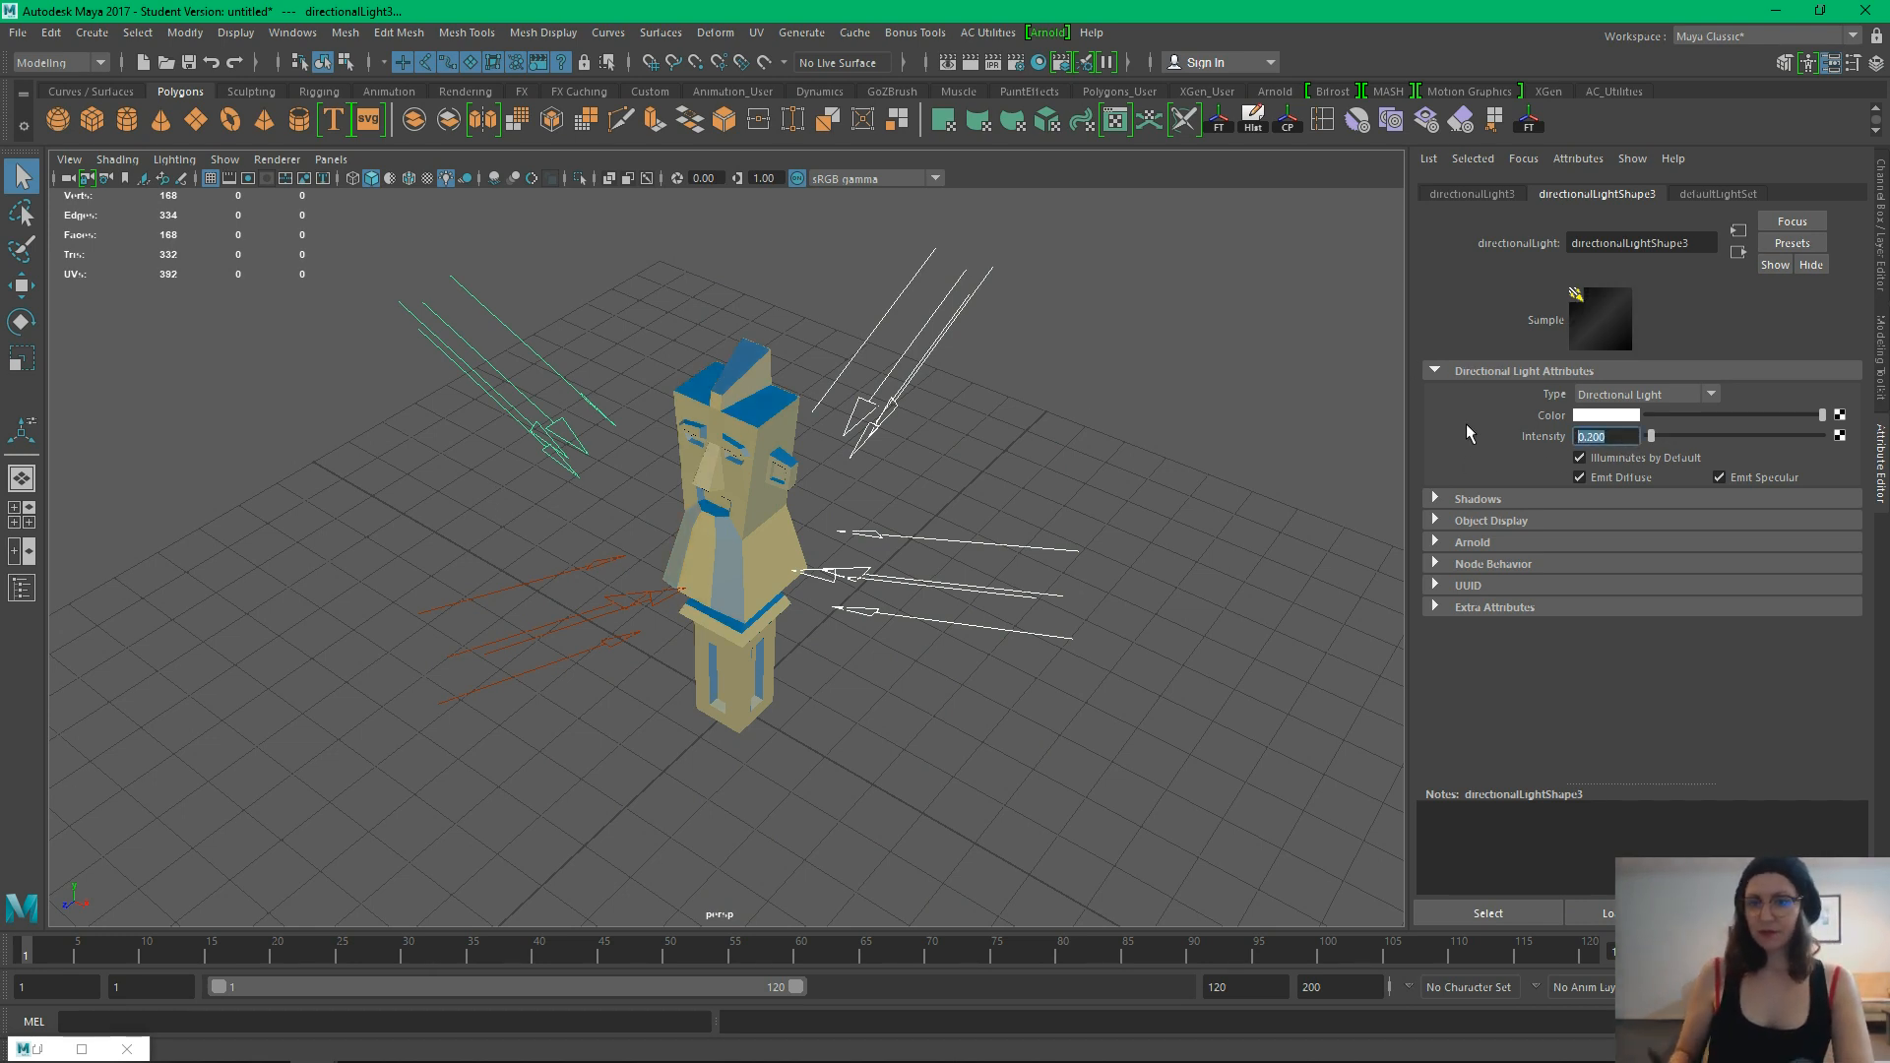
text(0.1)
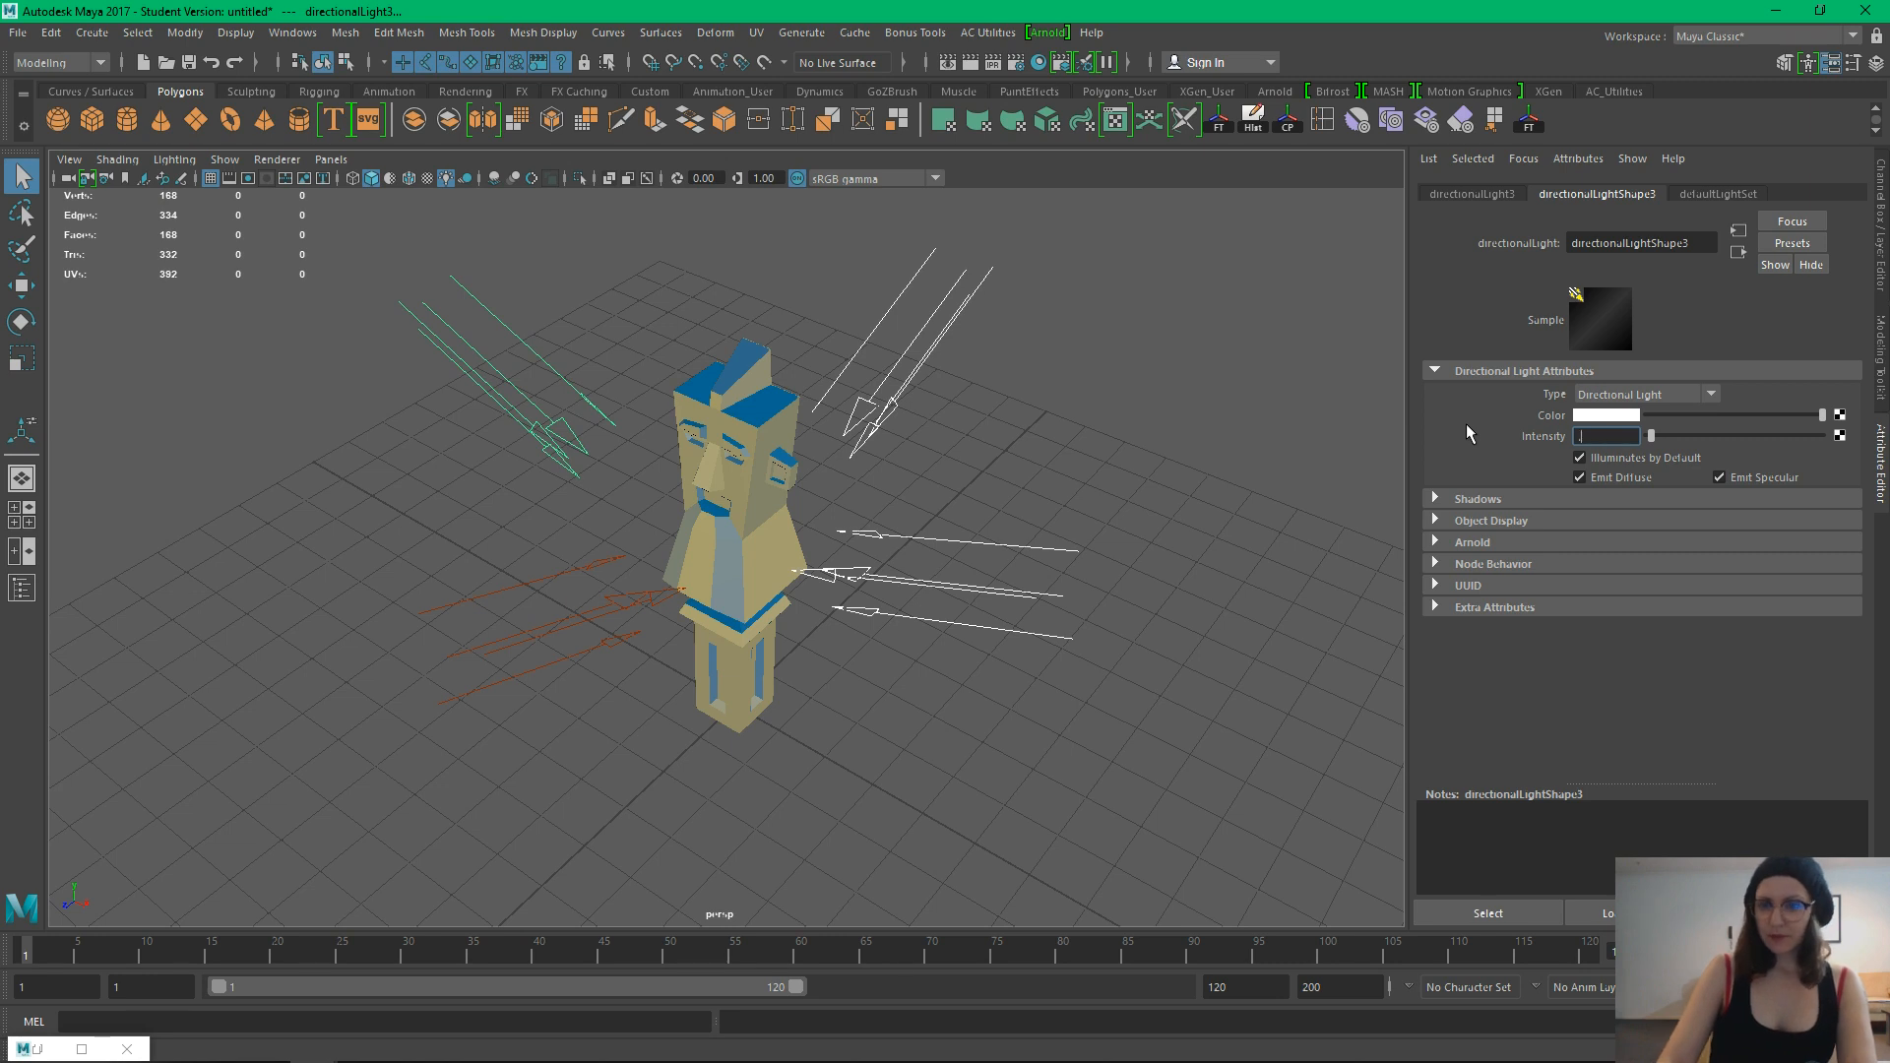
key(Return)
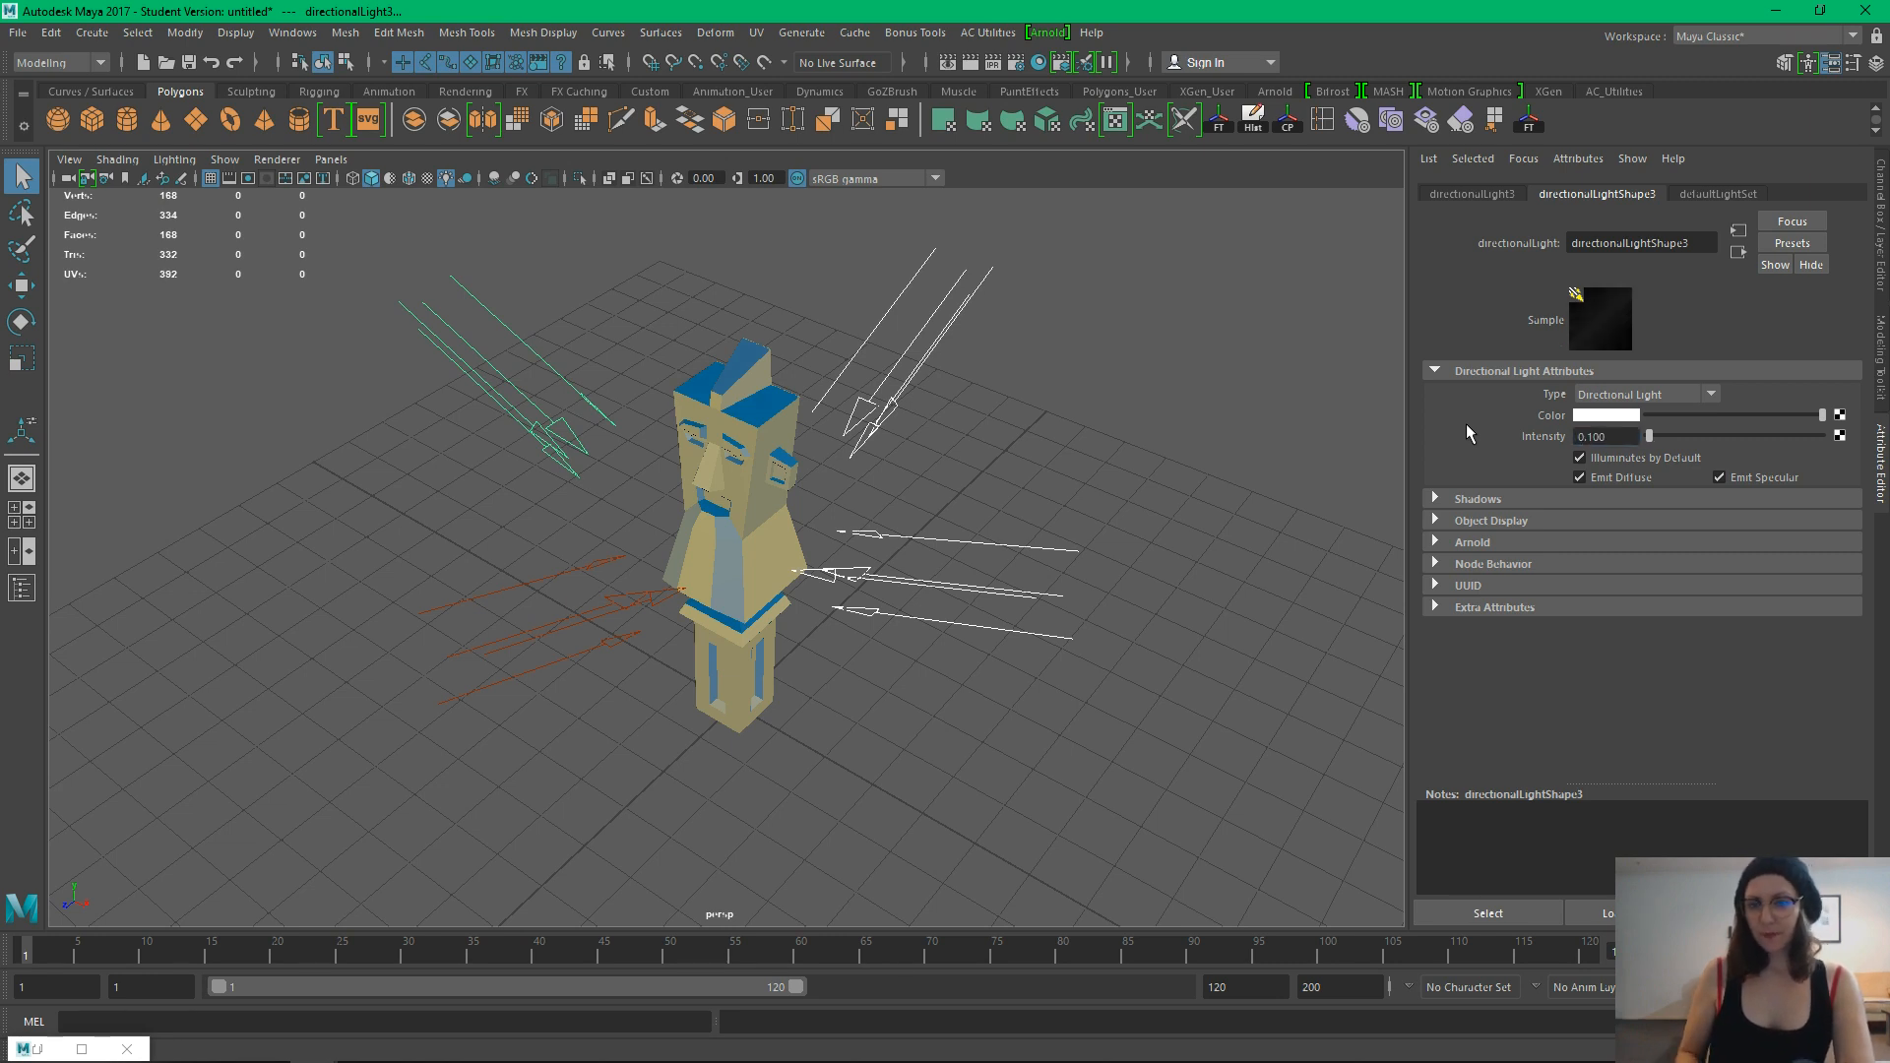
Select directionalLight3 on its own and raise its intensity to 0.171
alt+drag(1080, 663, 1004, 673)
click(1016, 633)
drag(437, 403, 410, 559)
alt+drag(461, 683, 598, 631)
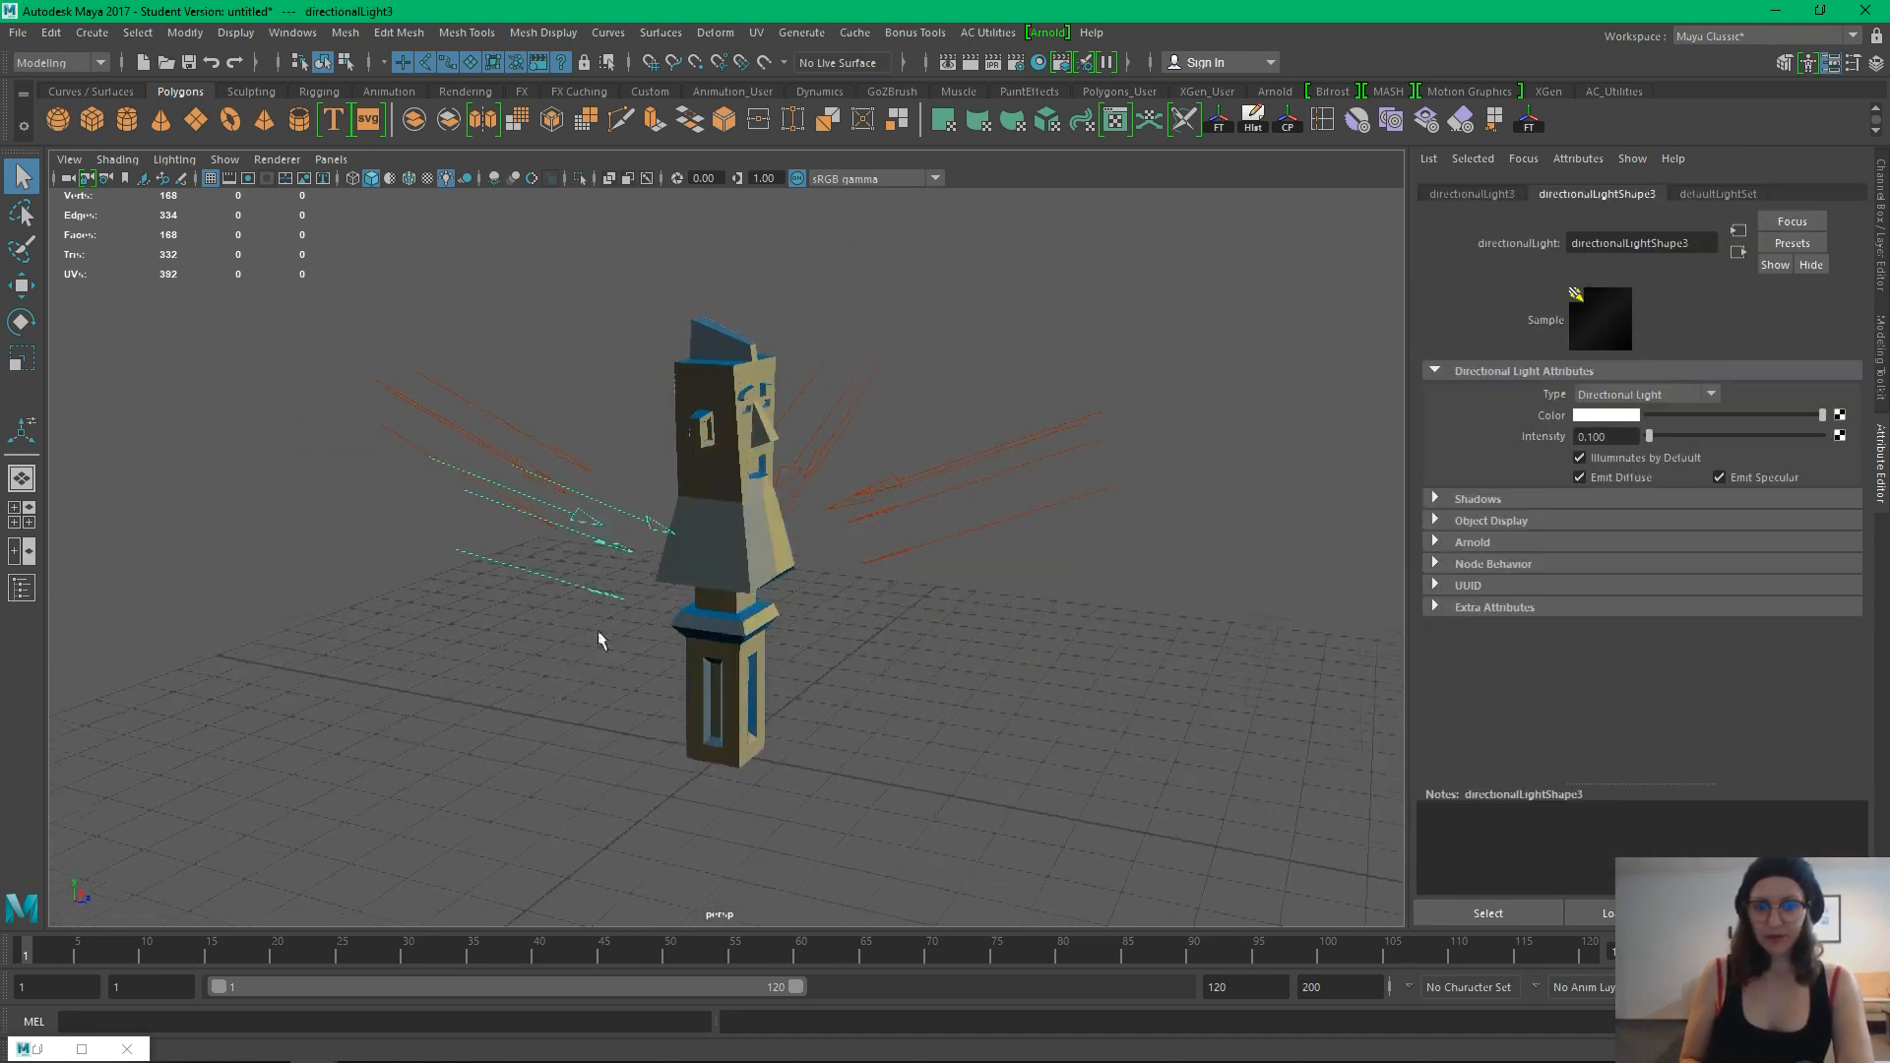
drag(1649, 437, 1651, 443)
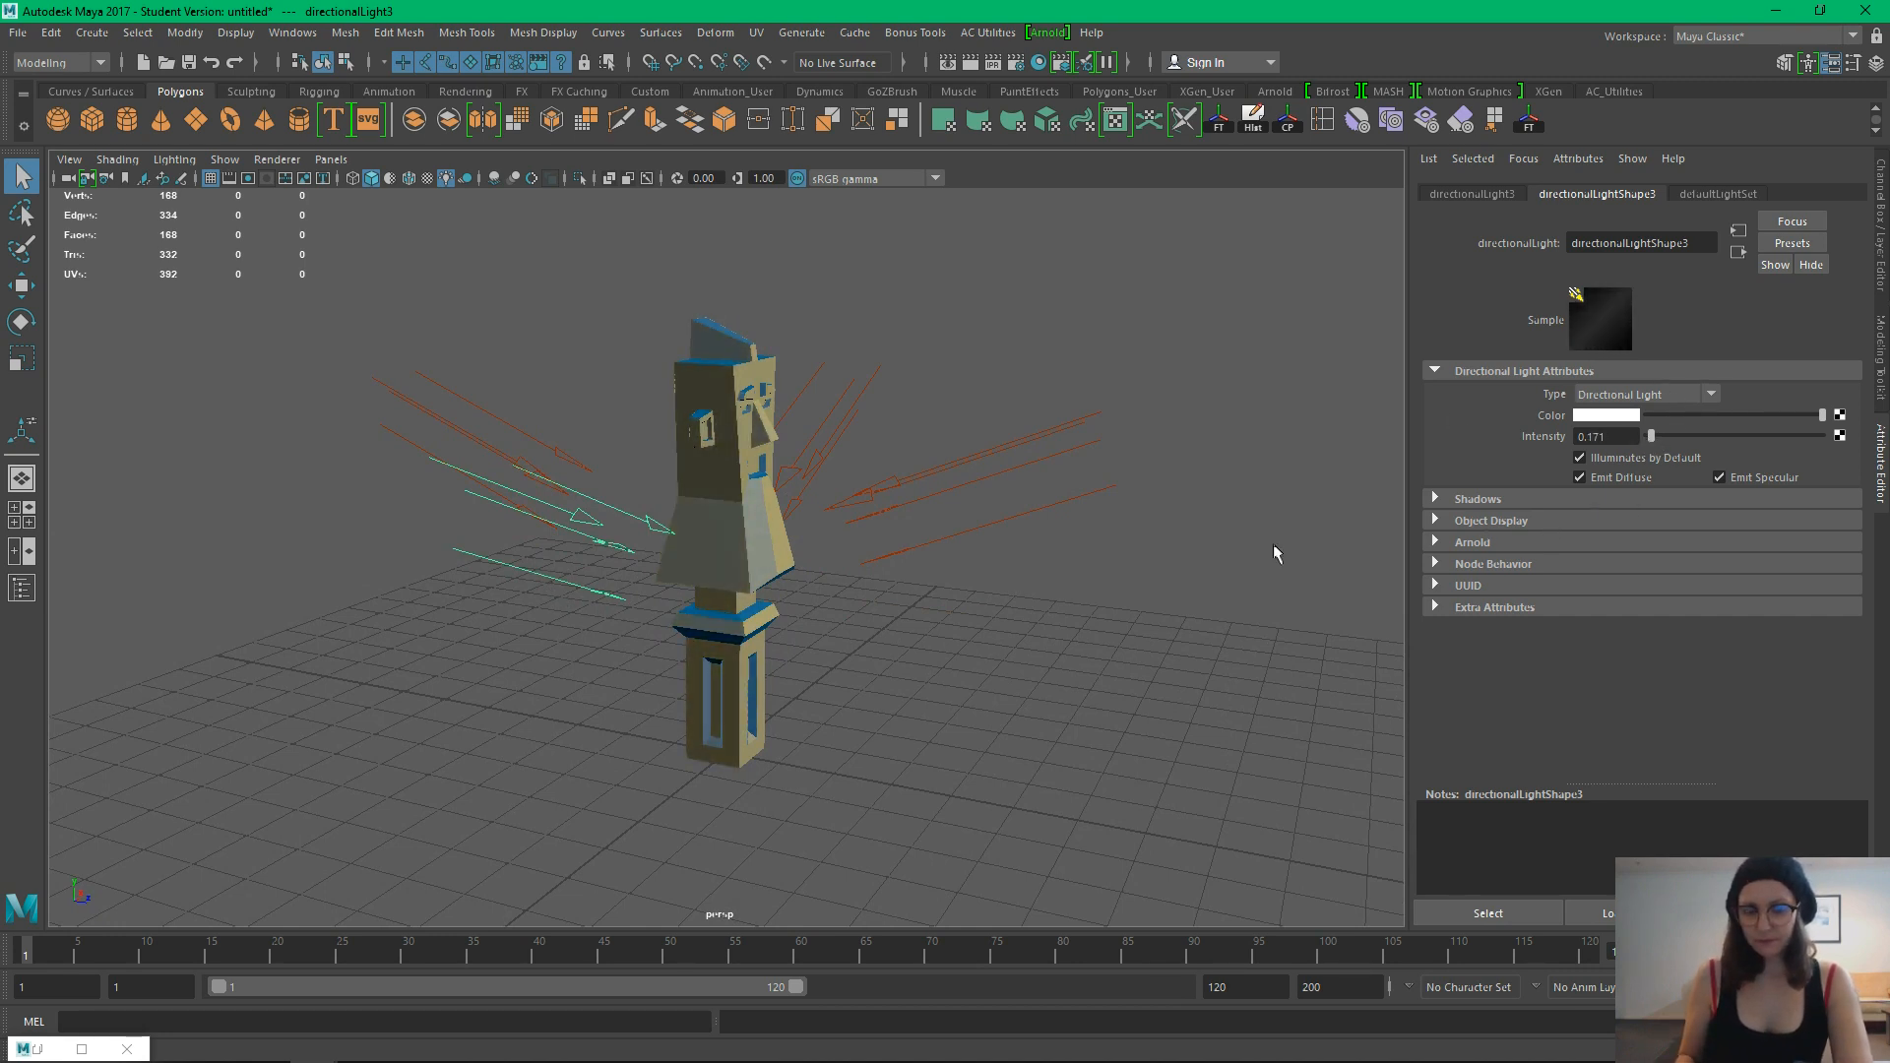
Rotate directionalLight3 to Rotate X -21.246, Rotate Y -72.206 and Rotate Z -5.736
key(e)
drag(566, 520, 624, 498)
alt+drag(1117, 662, 835, 751)
Copy directionalLight3's Rotate Z value of -5.736 to directionalLight2 on the opposite side
click(1882, 235)
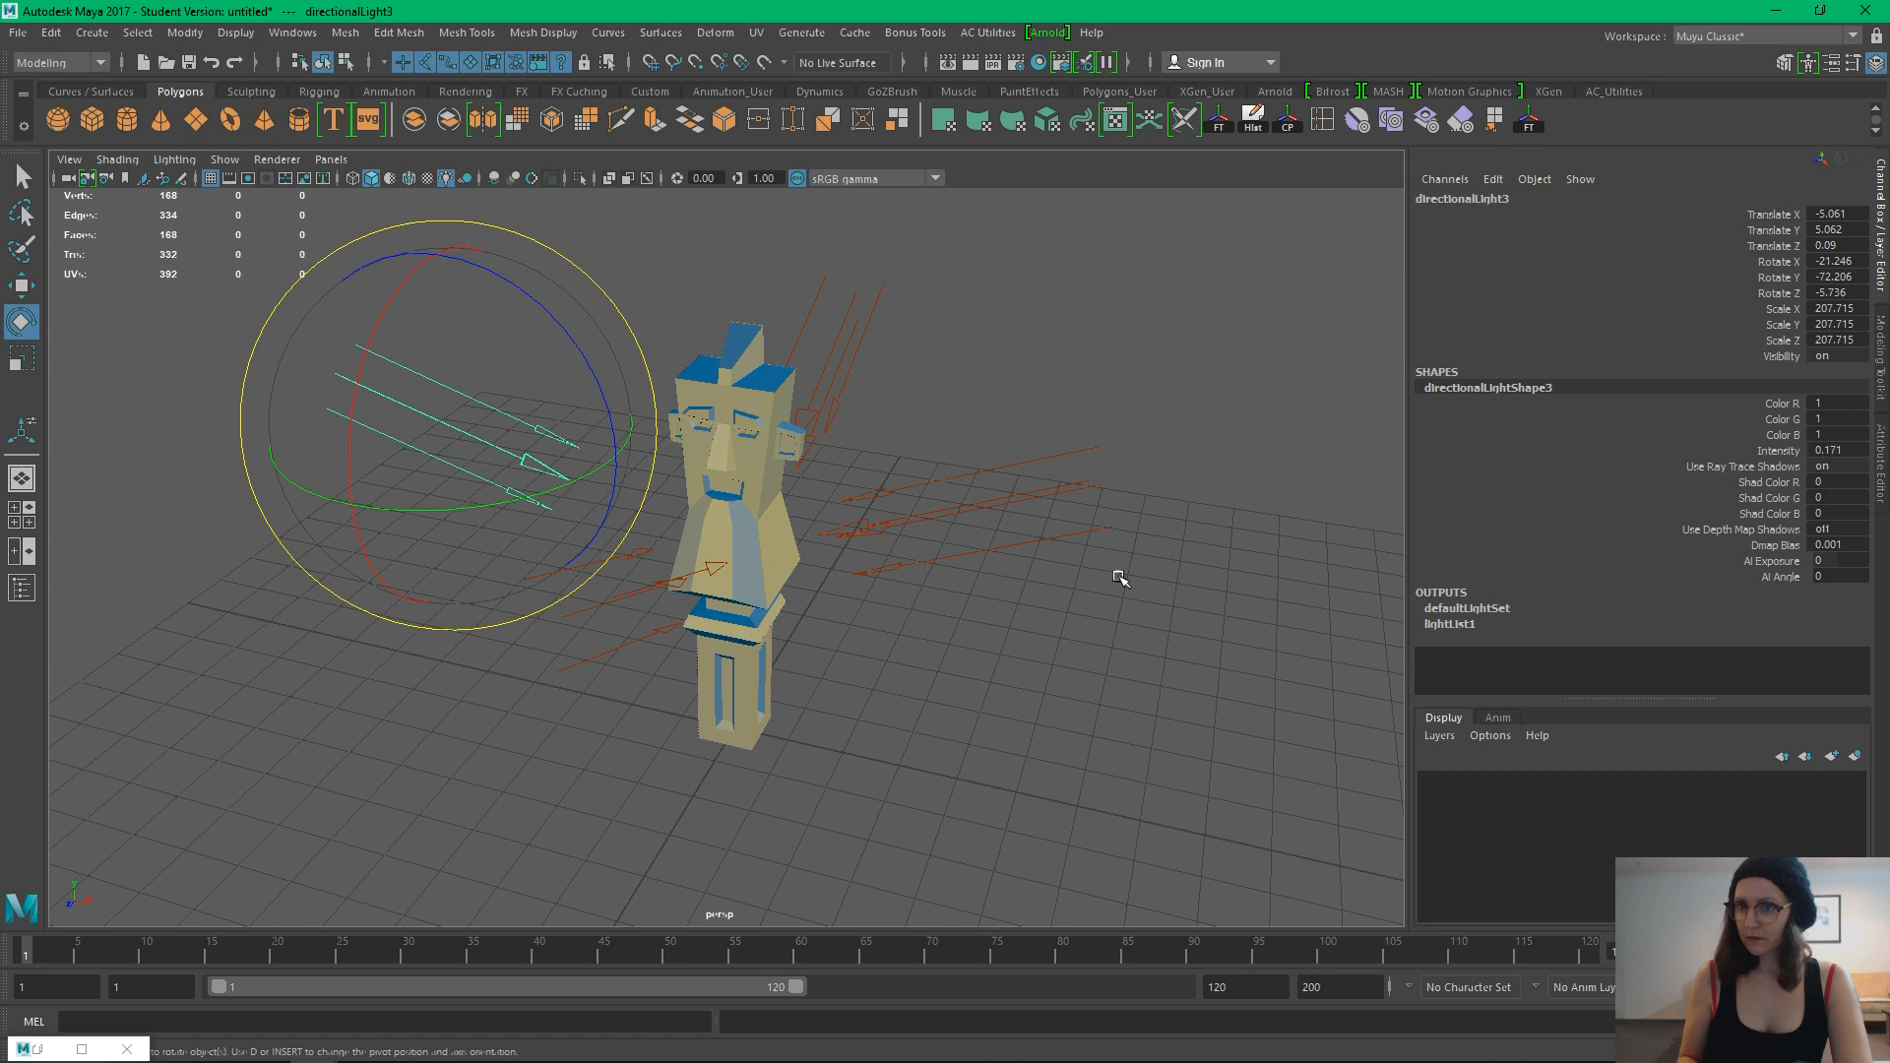
click(1835, 293)
drag(1045, 573, 1248, 515)
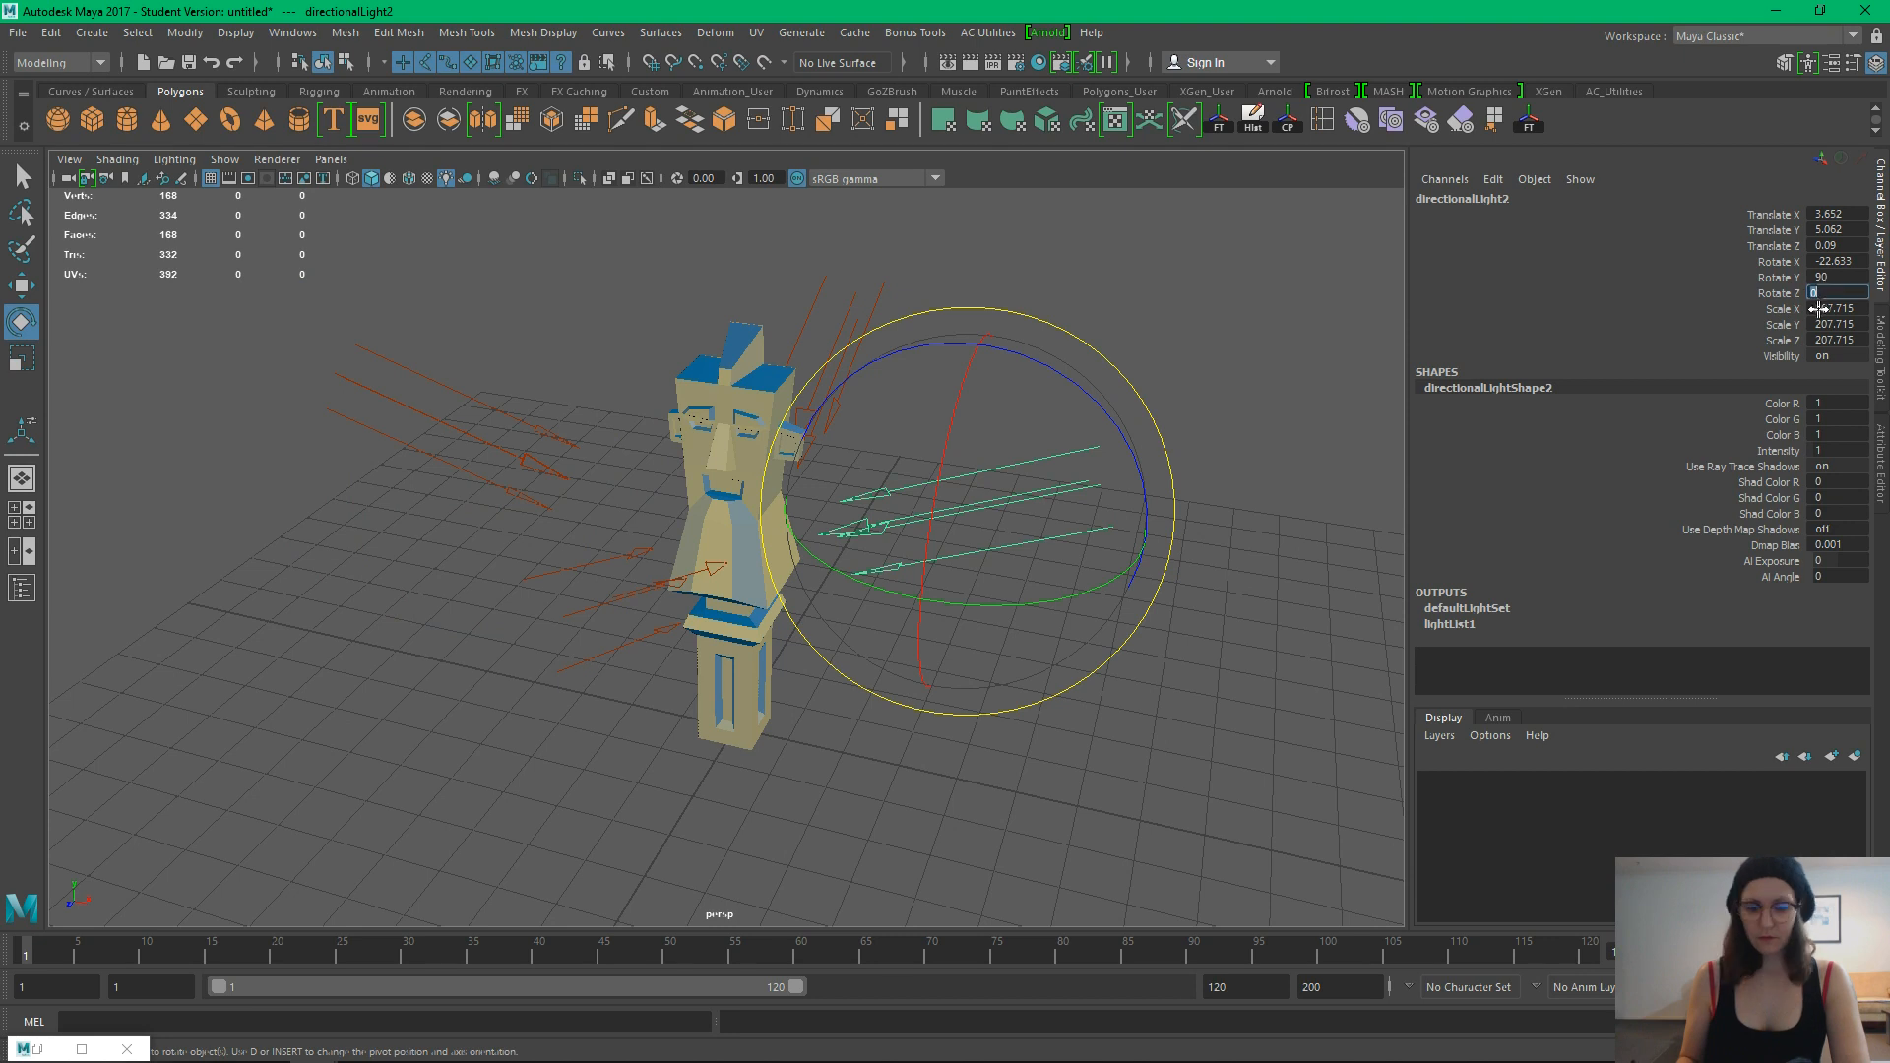
key(Return)
Using the front view, re-aim directionalLight2 to Rotate X -18.701 and Rotate Z 0, then return to the perspective view
mouse_move(1236, 498)
alt+mouse_down()
mouse_move(1282, 435)
mouse_move(1236, 459)
mouse_move(1266, 490)
mouse_move(1246, 515)
alt+mouse_up()
key(space)
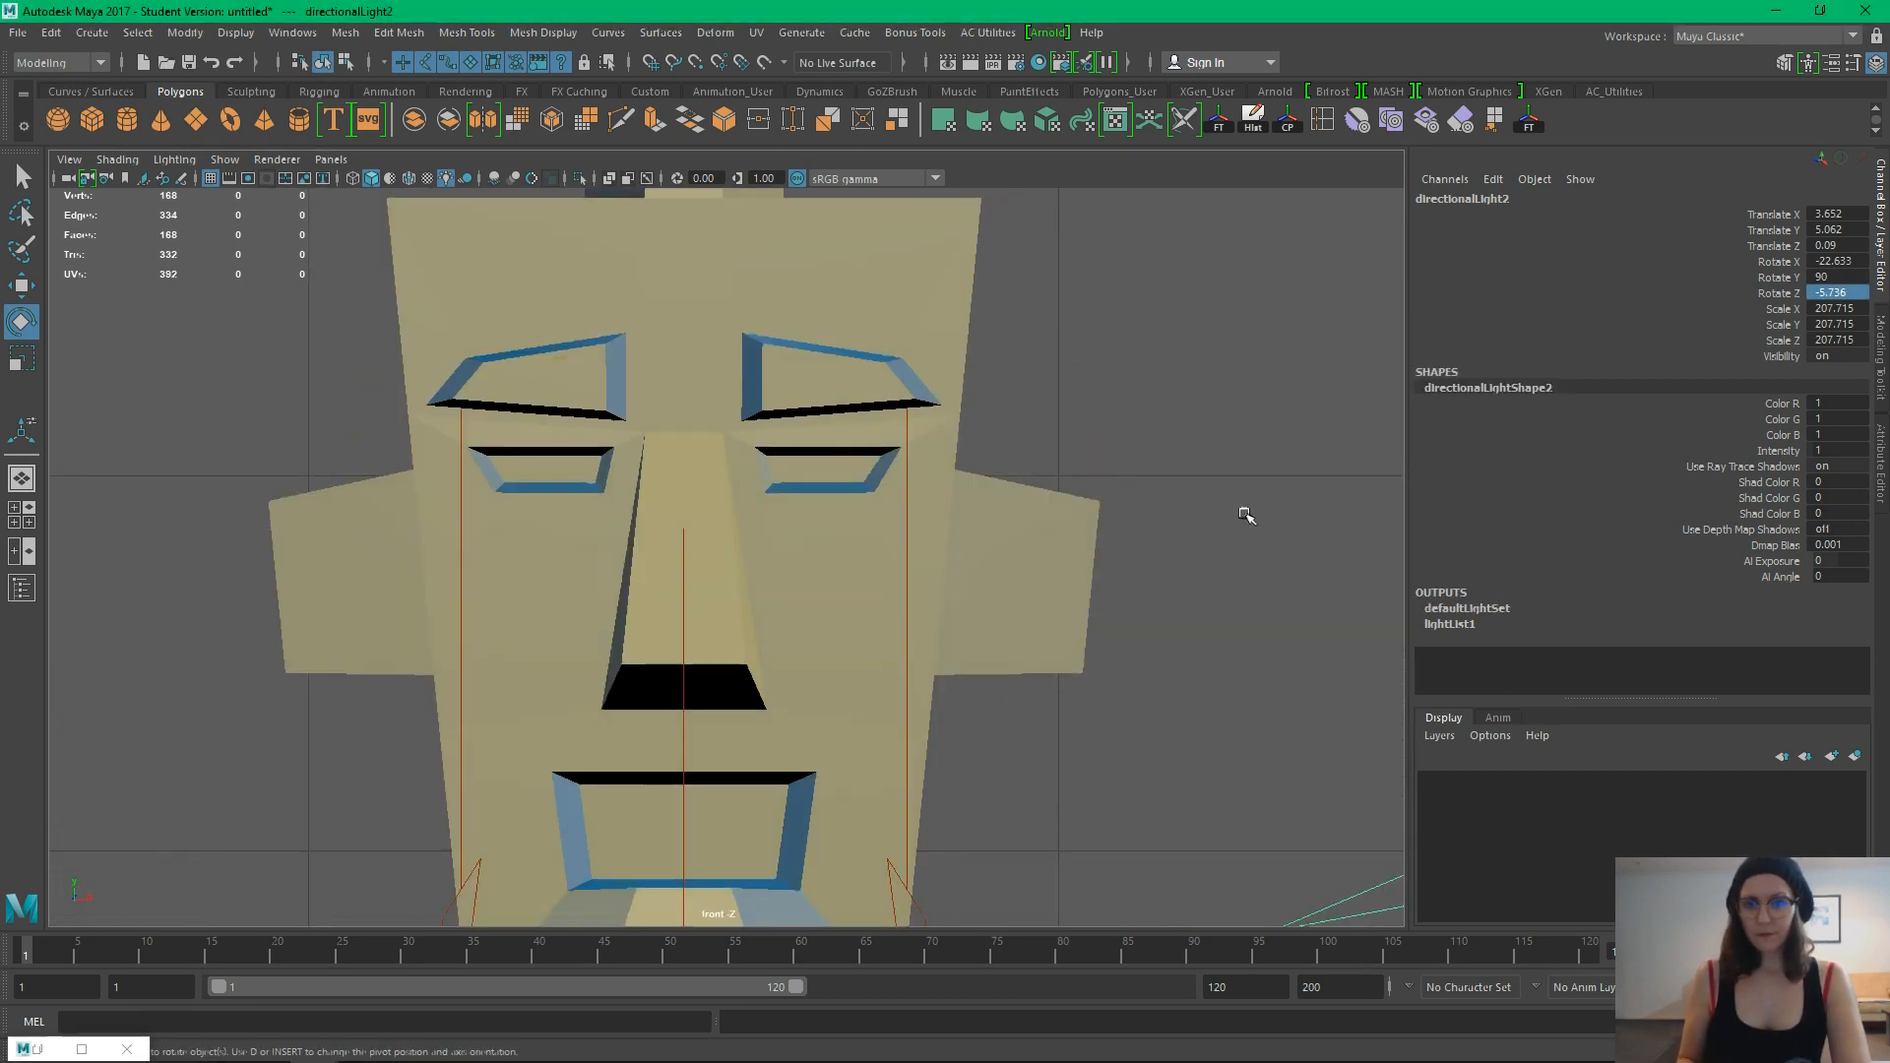
scroll(1046, 486, down, 6)
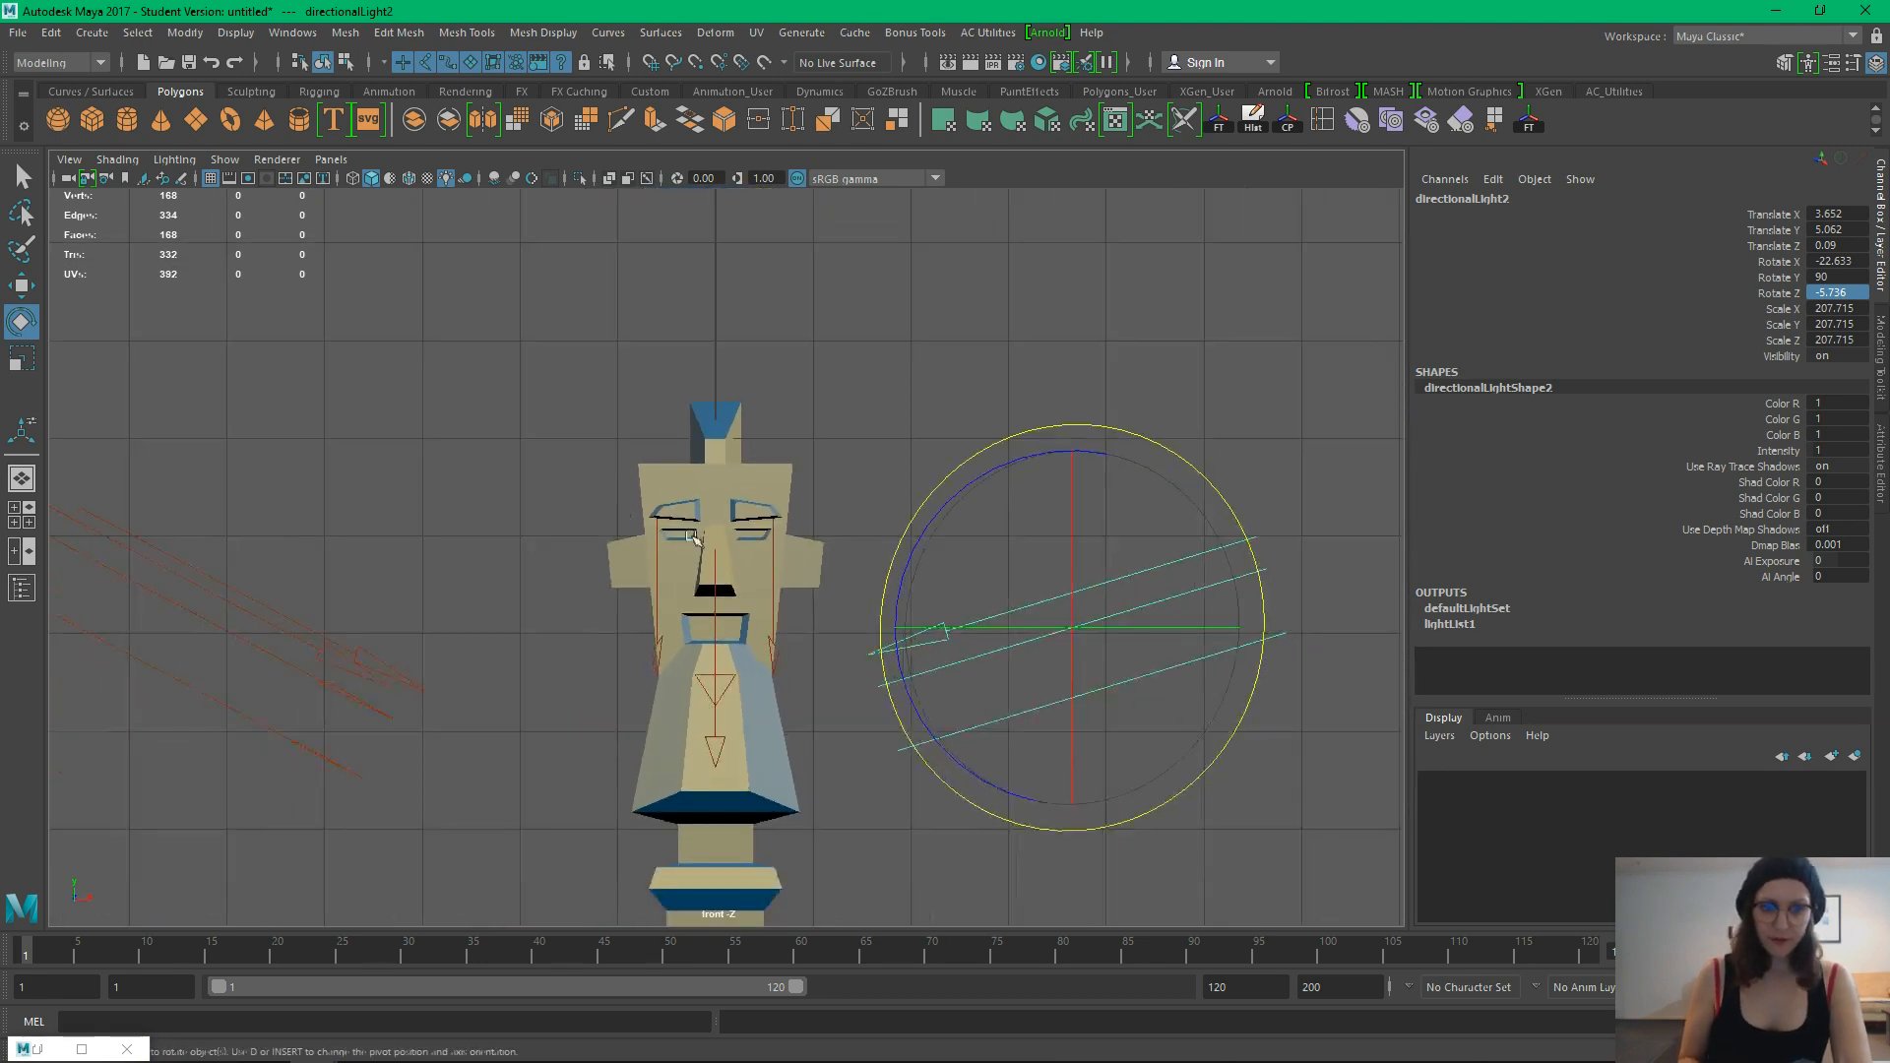
alt+middle_drag(892, 574, 897, 505)
drag(955, 439, 974, 458)
key(w)
key(space)
drag(994, 527, 1000, 469)
alt+drag(1021, 565, 910, 608)
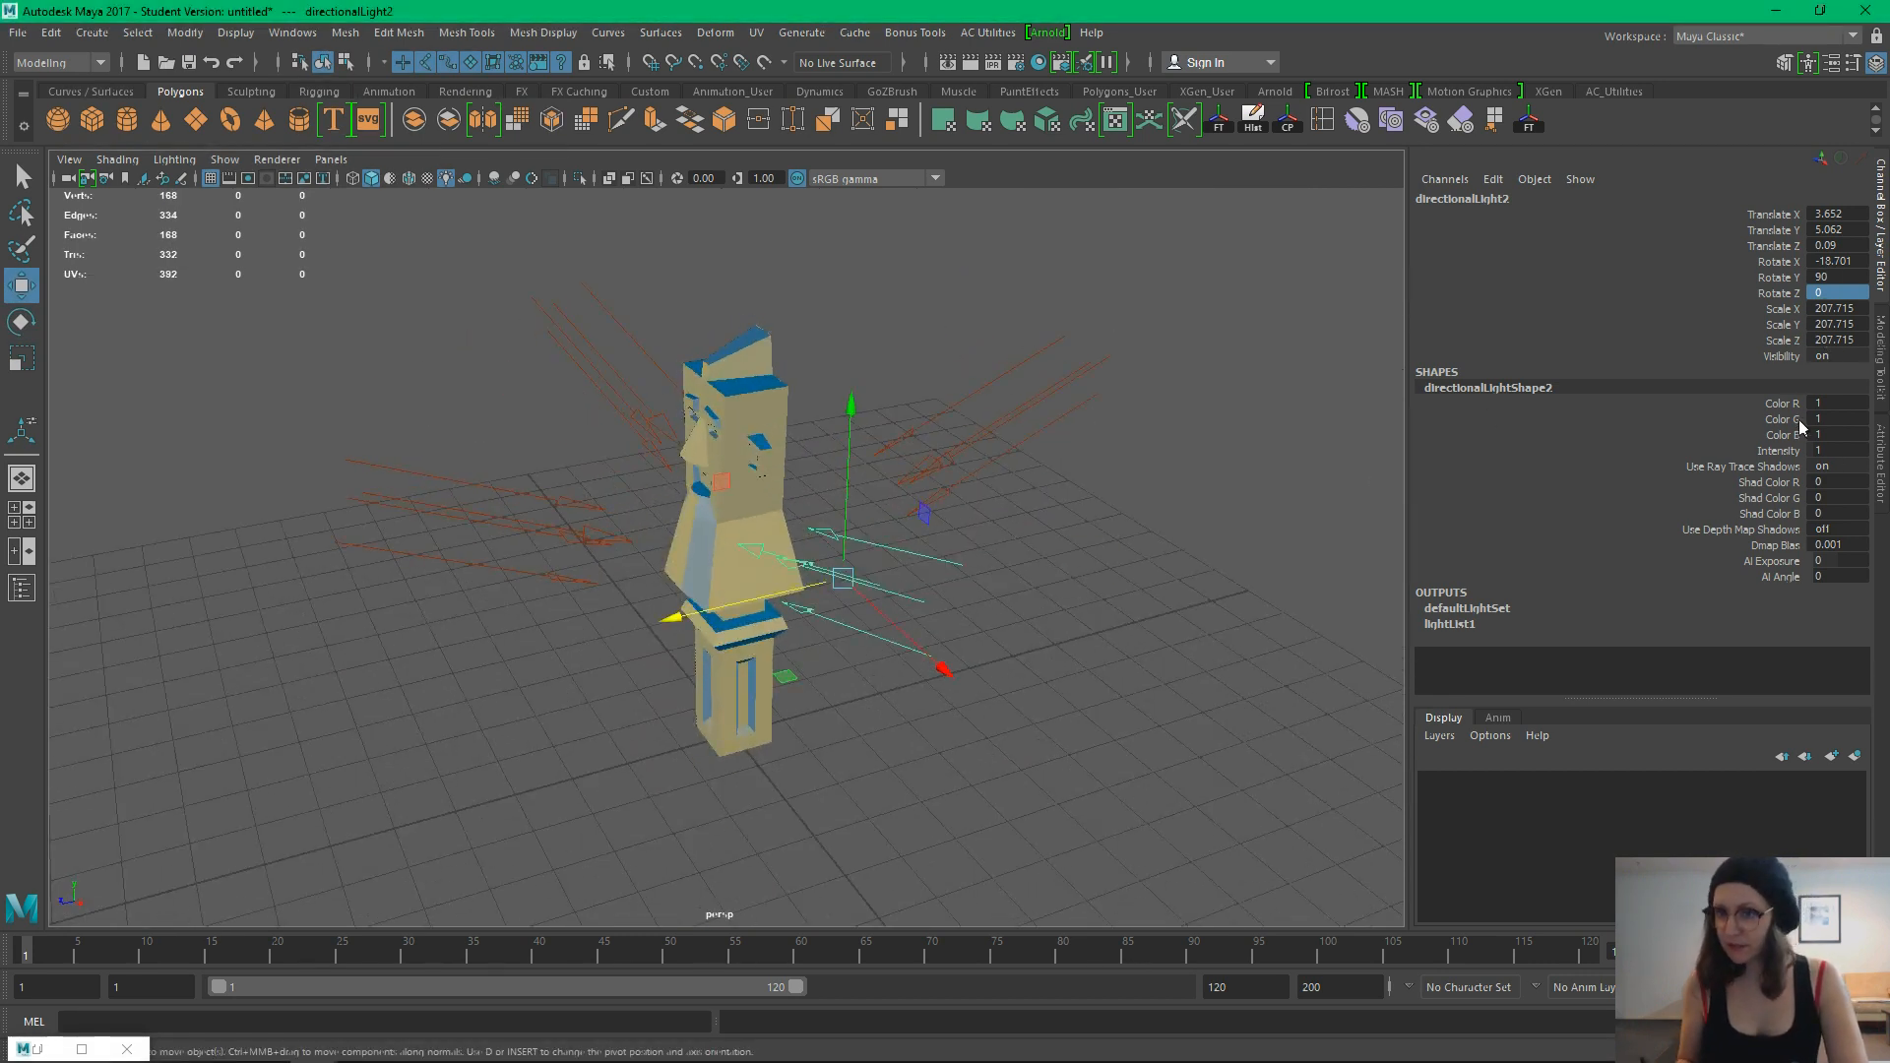
Set directionalLight2's intensity to 0.2
click(1814, 453)
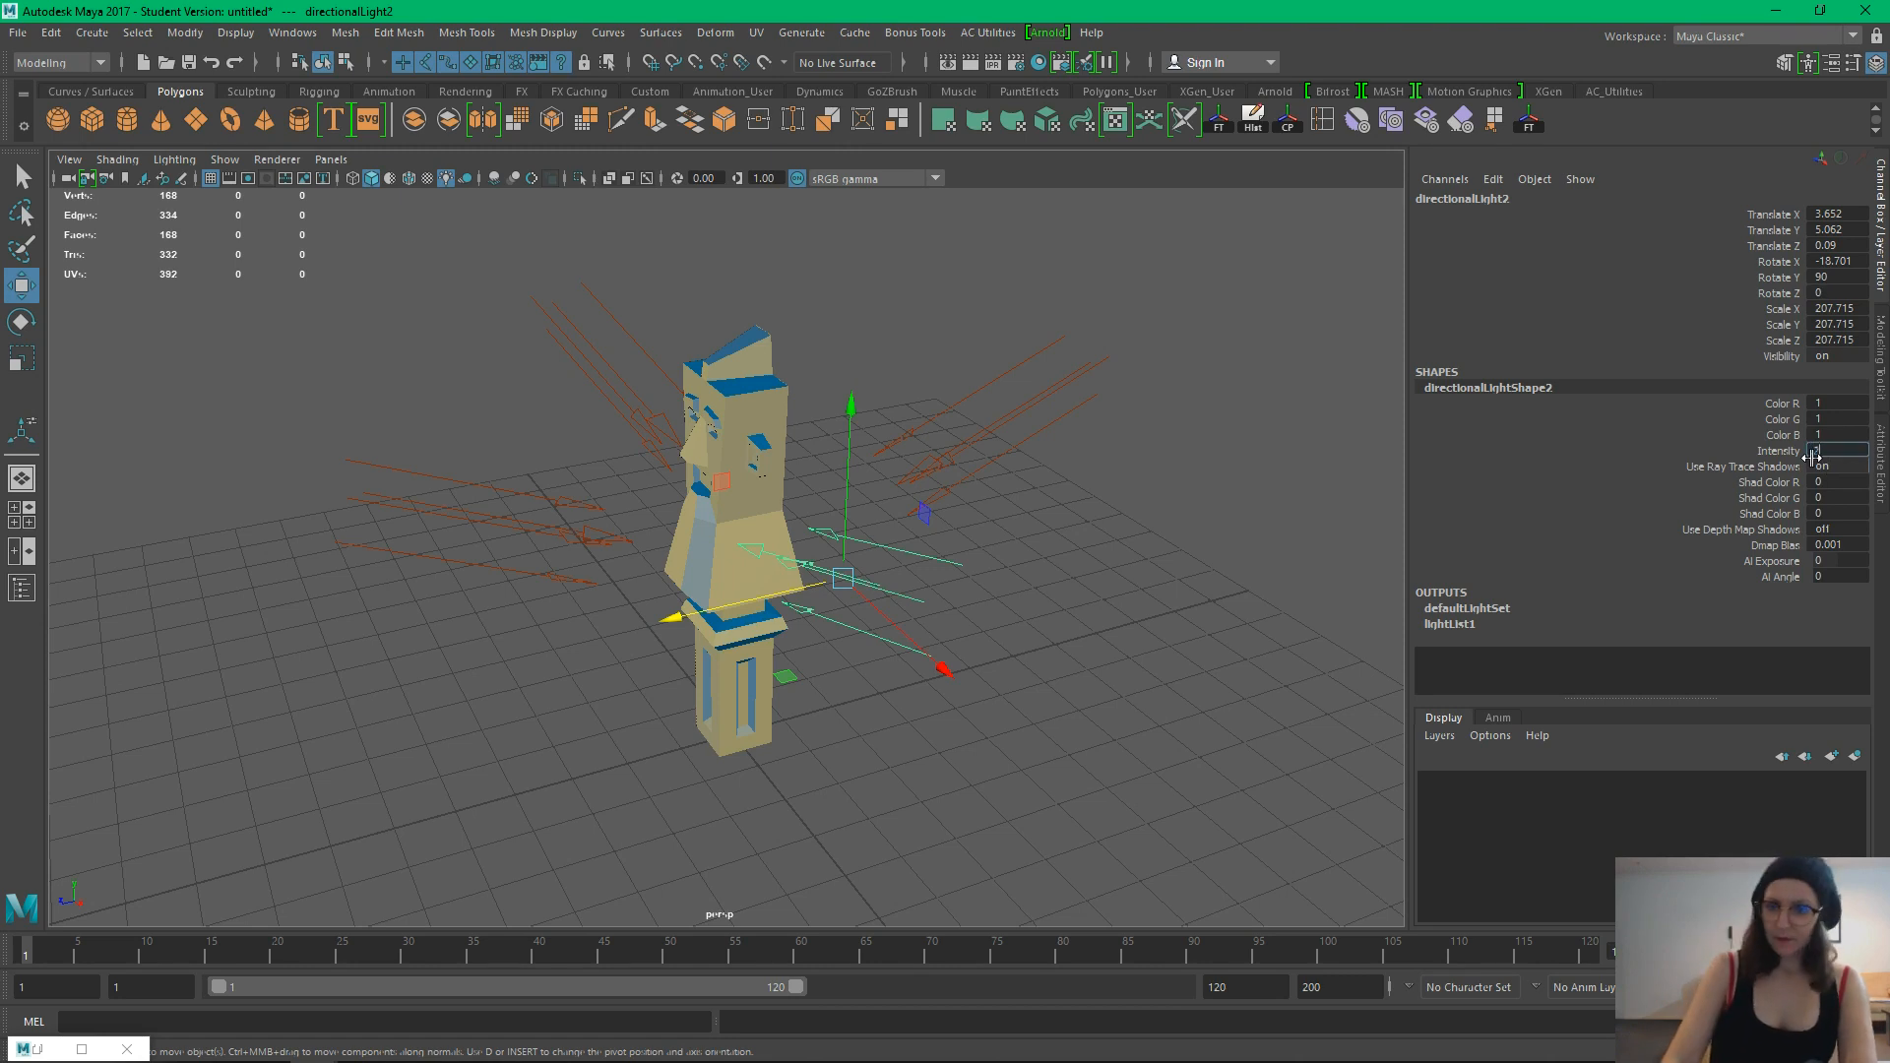
text(0.2)
key(Return)
alt+drag(930, 560, 856, 554)
Copy directionalLight3's intensity of 0.171 and apply it to directionalLight2
click(483, 511)
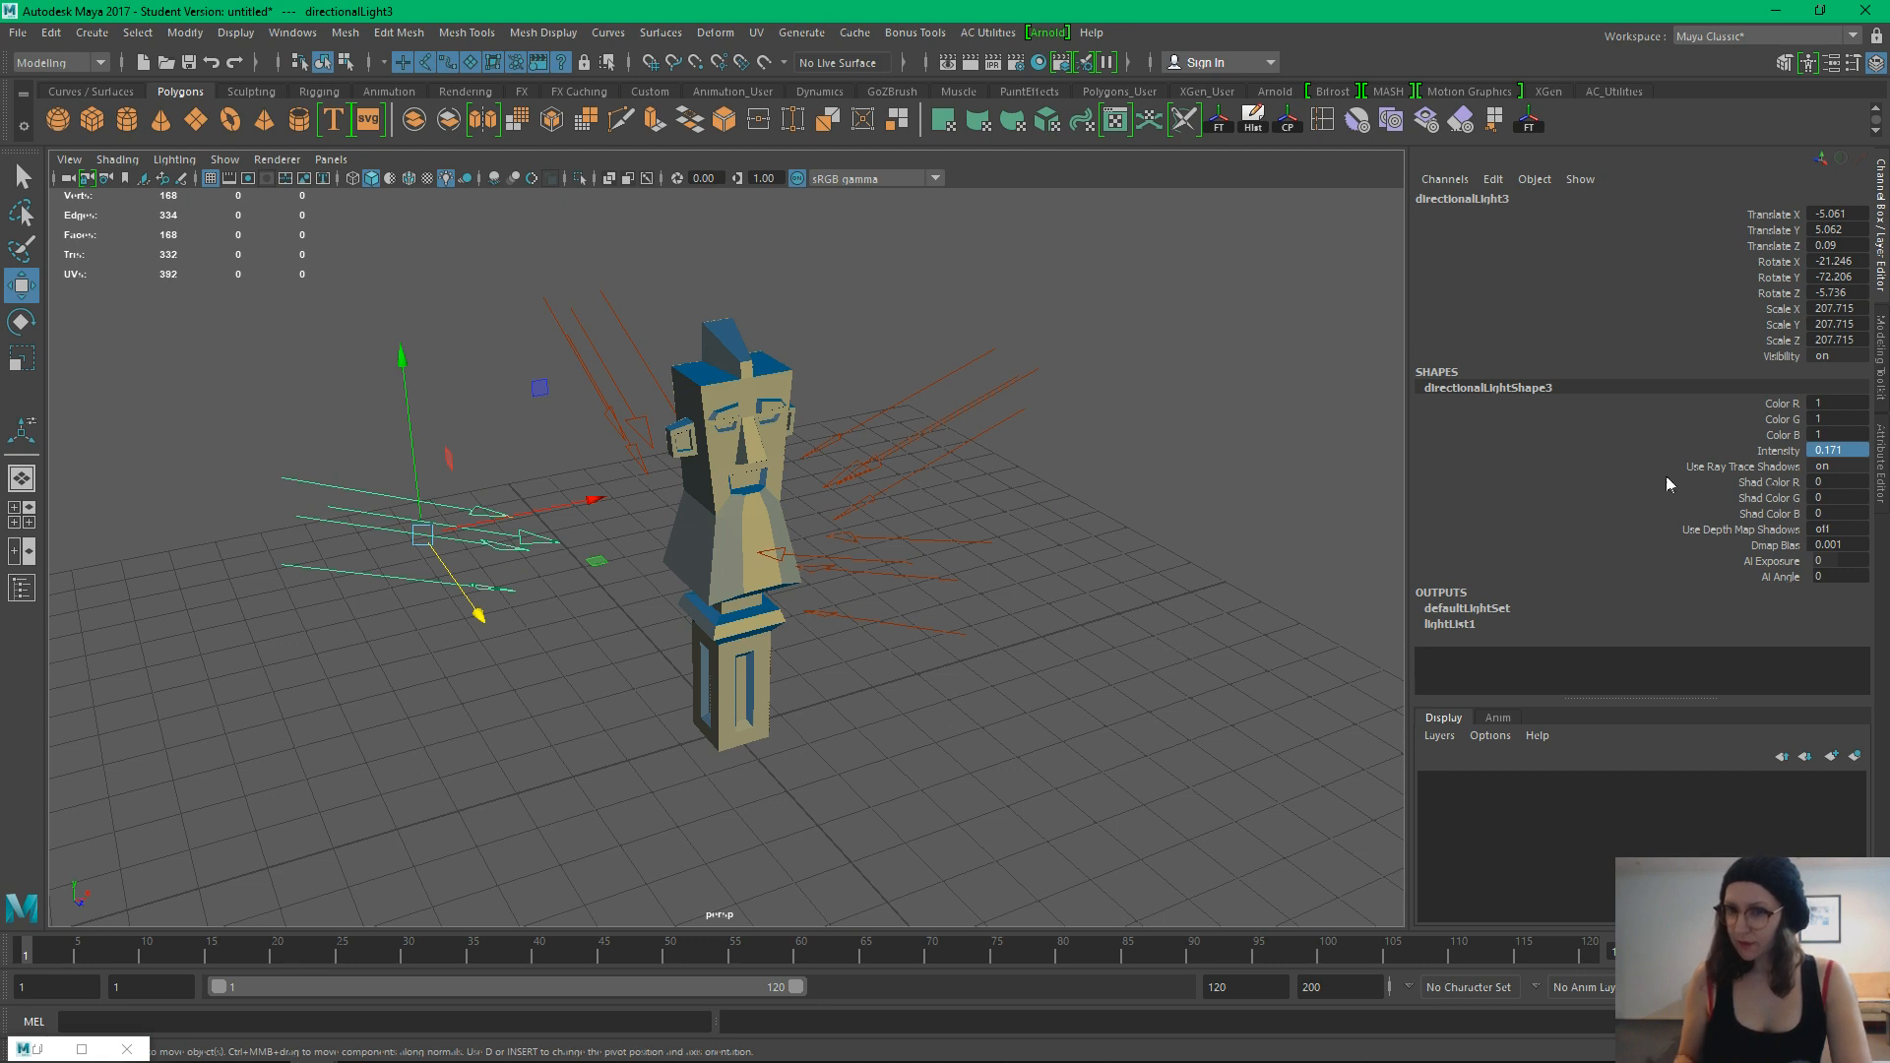
double_click(1850, 454)
key(ctrl+c)
drag(908, 377, 1202, 496)
double_click(1851, 451)
key(ctrl+v)
key(Return)
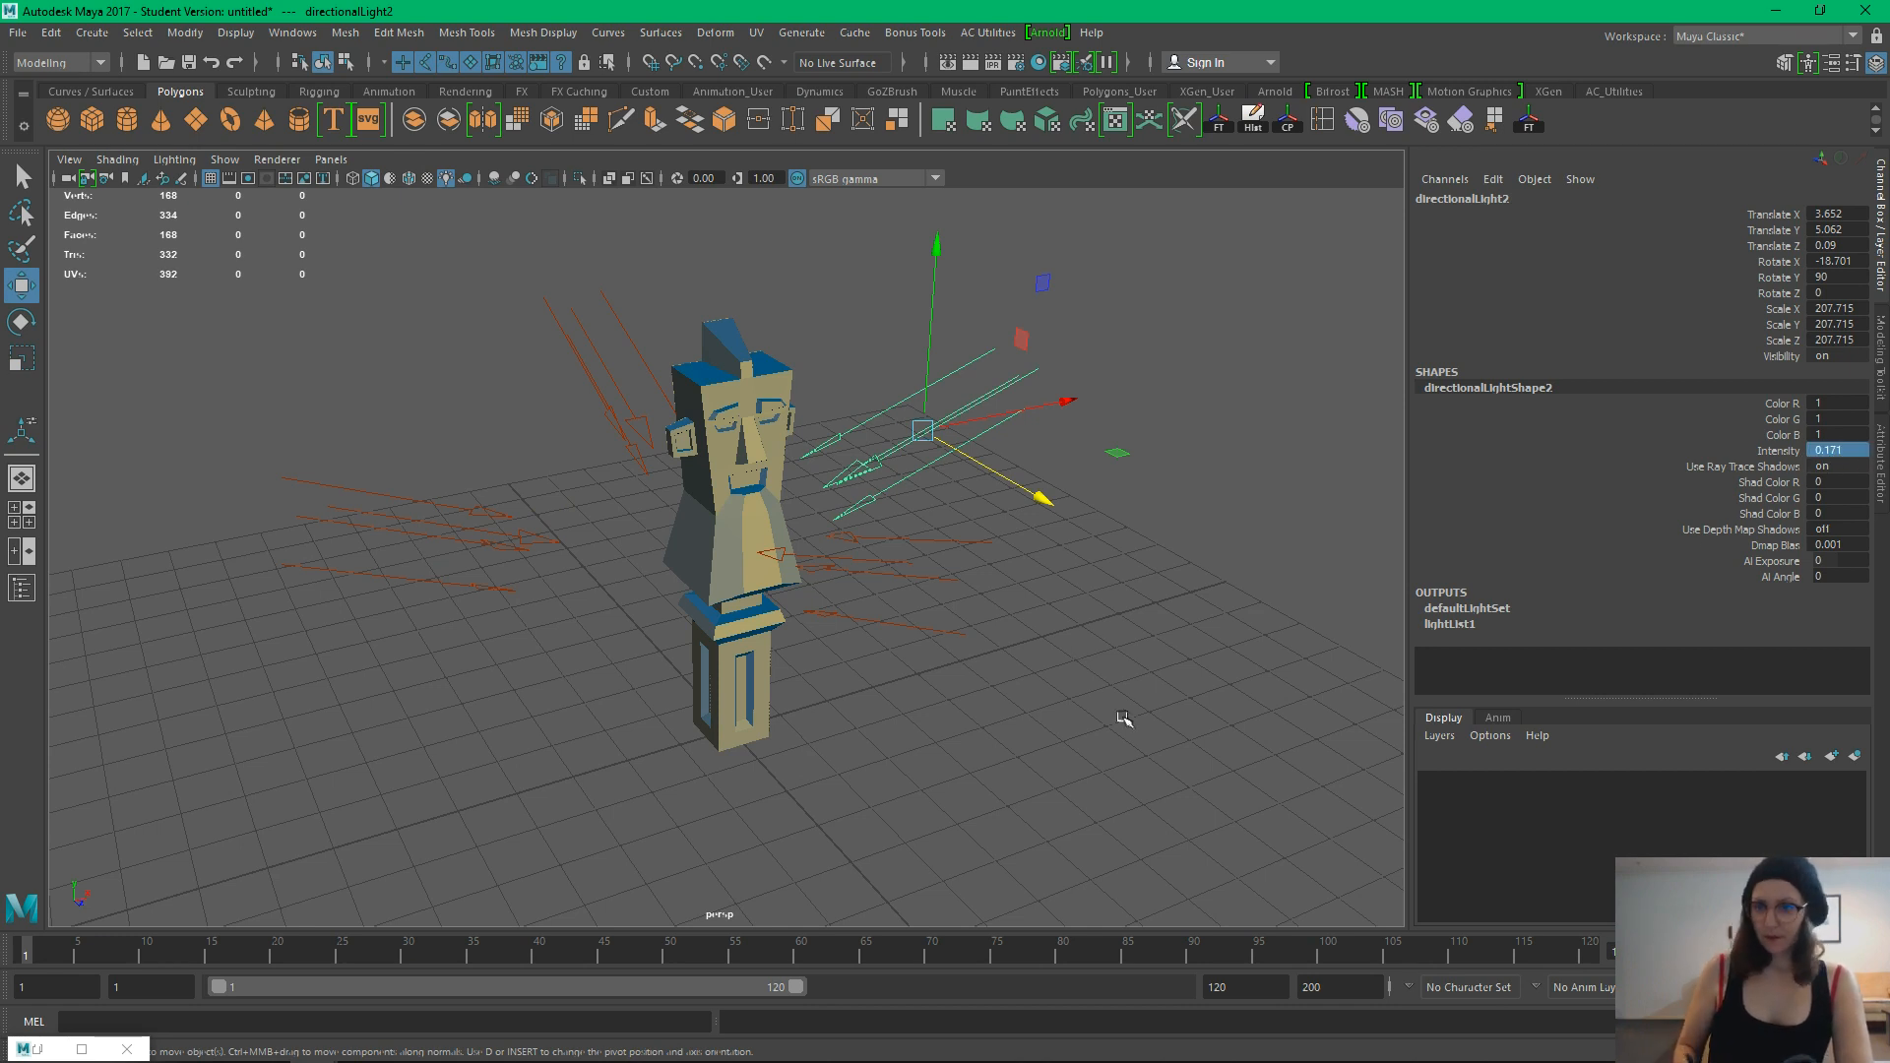
Select the light behind the totem and set its intensity to 0.171
alt+drag(1123, 719, 946, 654)
drag(1046, 449, 1049, 453)
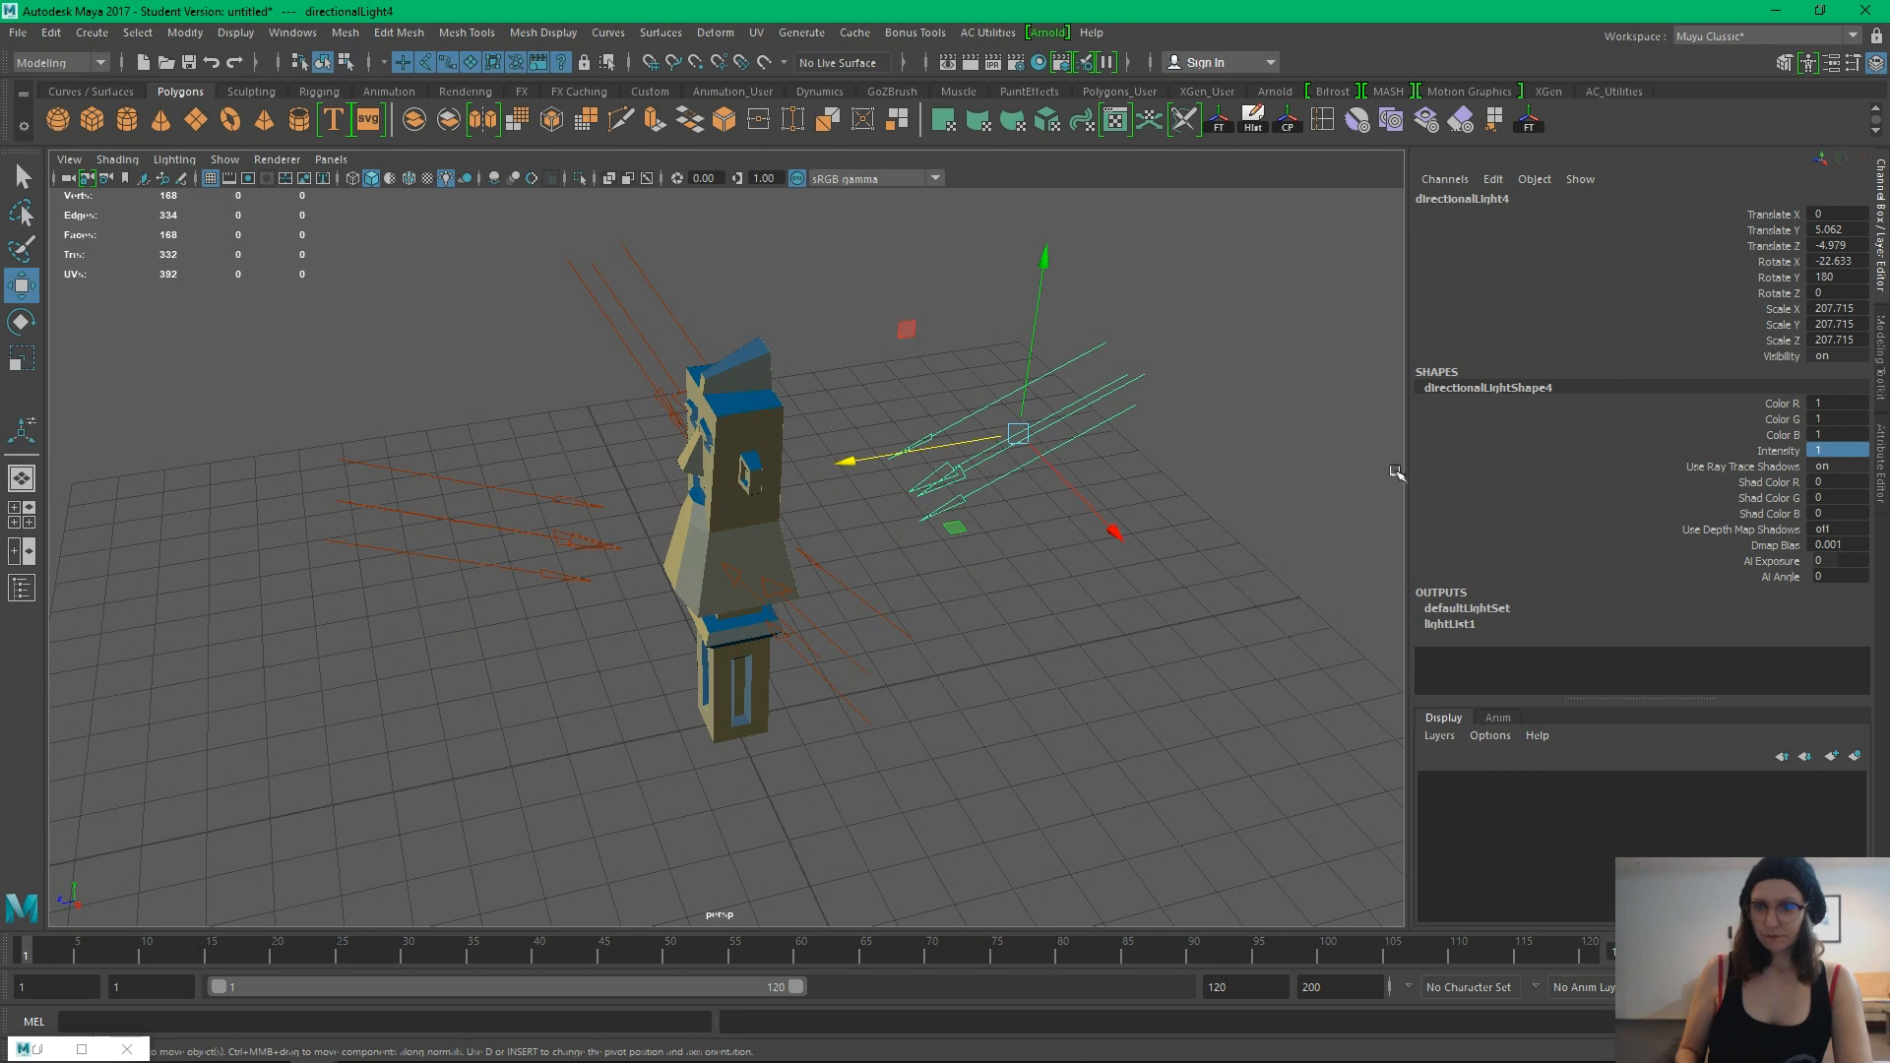
double_click(1838, 450)
text(0.25)
key(Return)
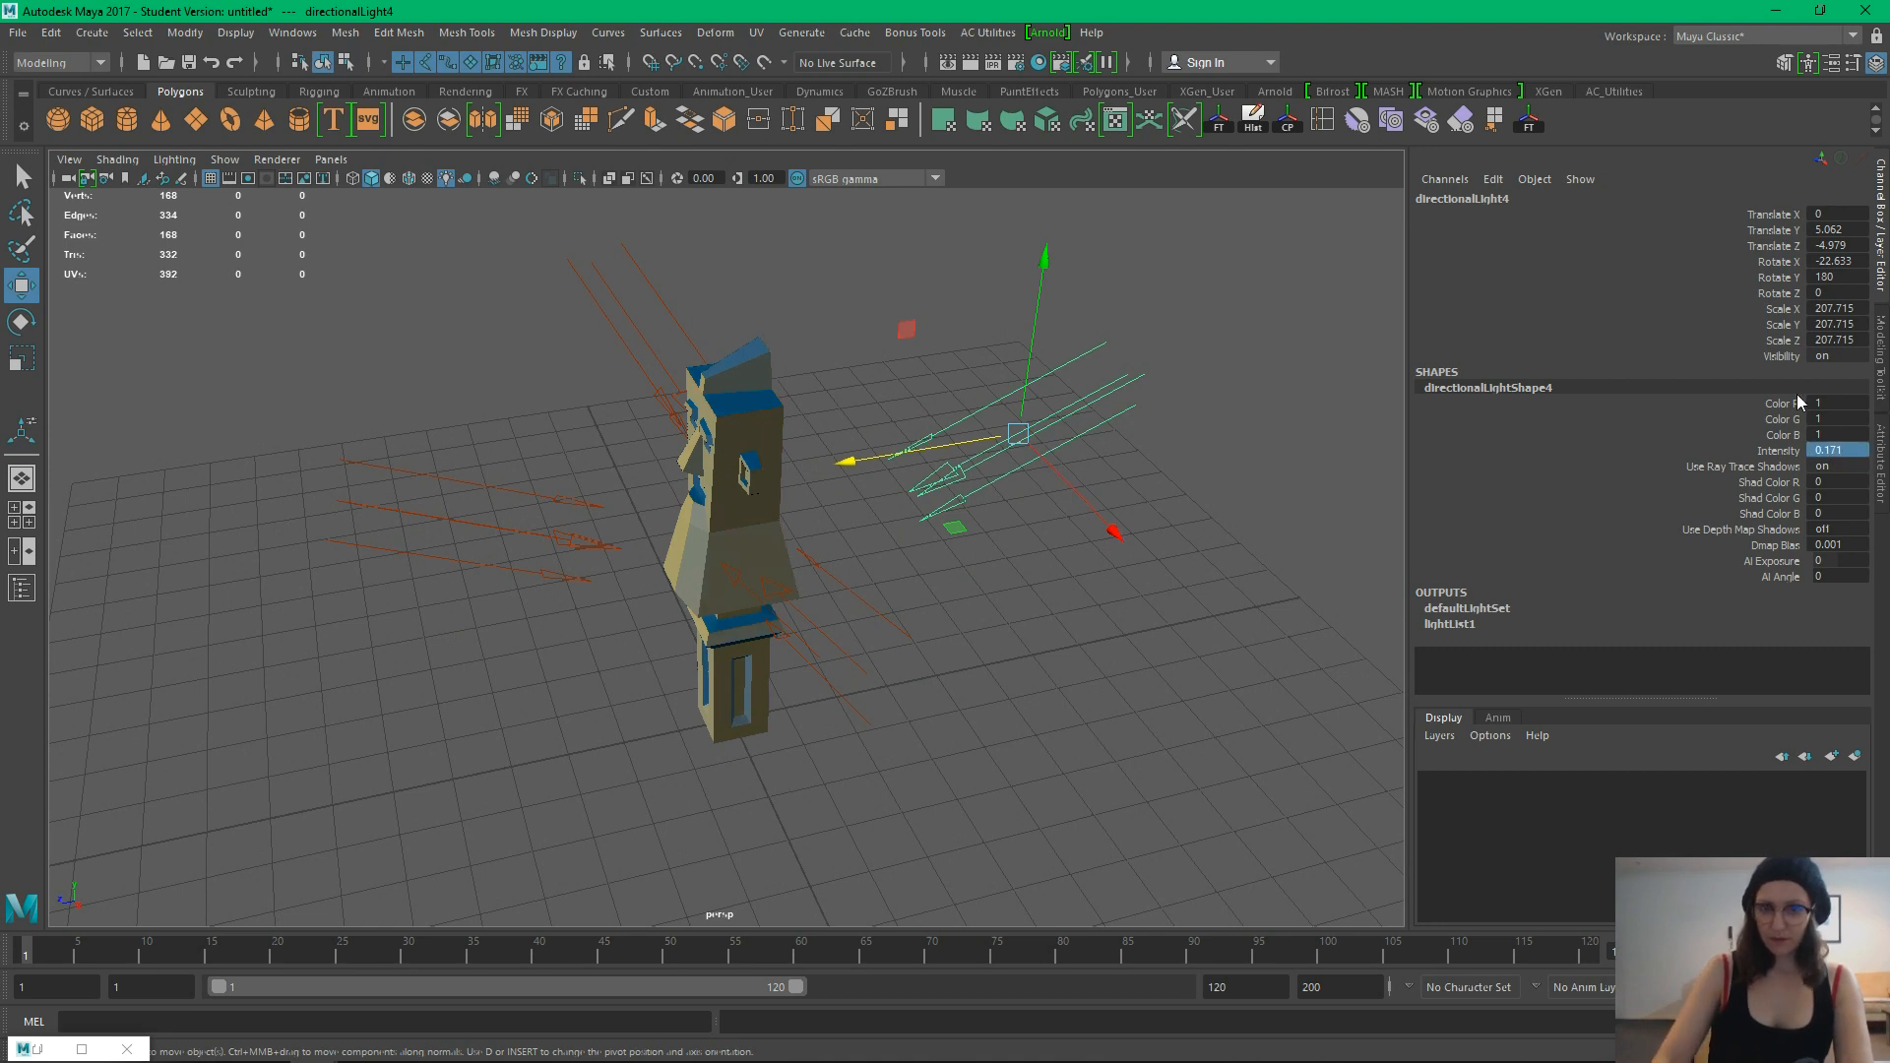
Try rotating directionalLight2 slightly around the vertical axis, then undo the rotation
click(1080, 756)
alt+drag(1078, 759, 1224, 561)
click(910, 387)
alt+drag(549, 608, 787, 650)
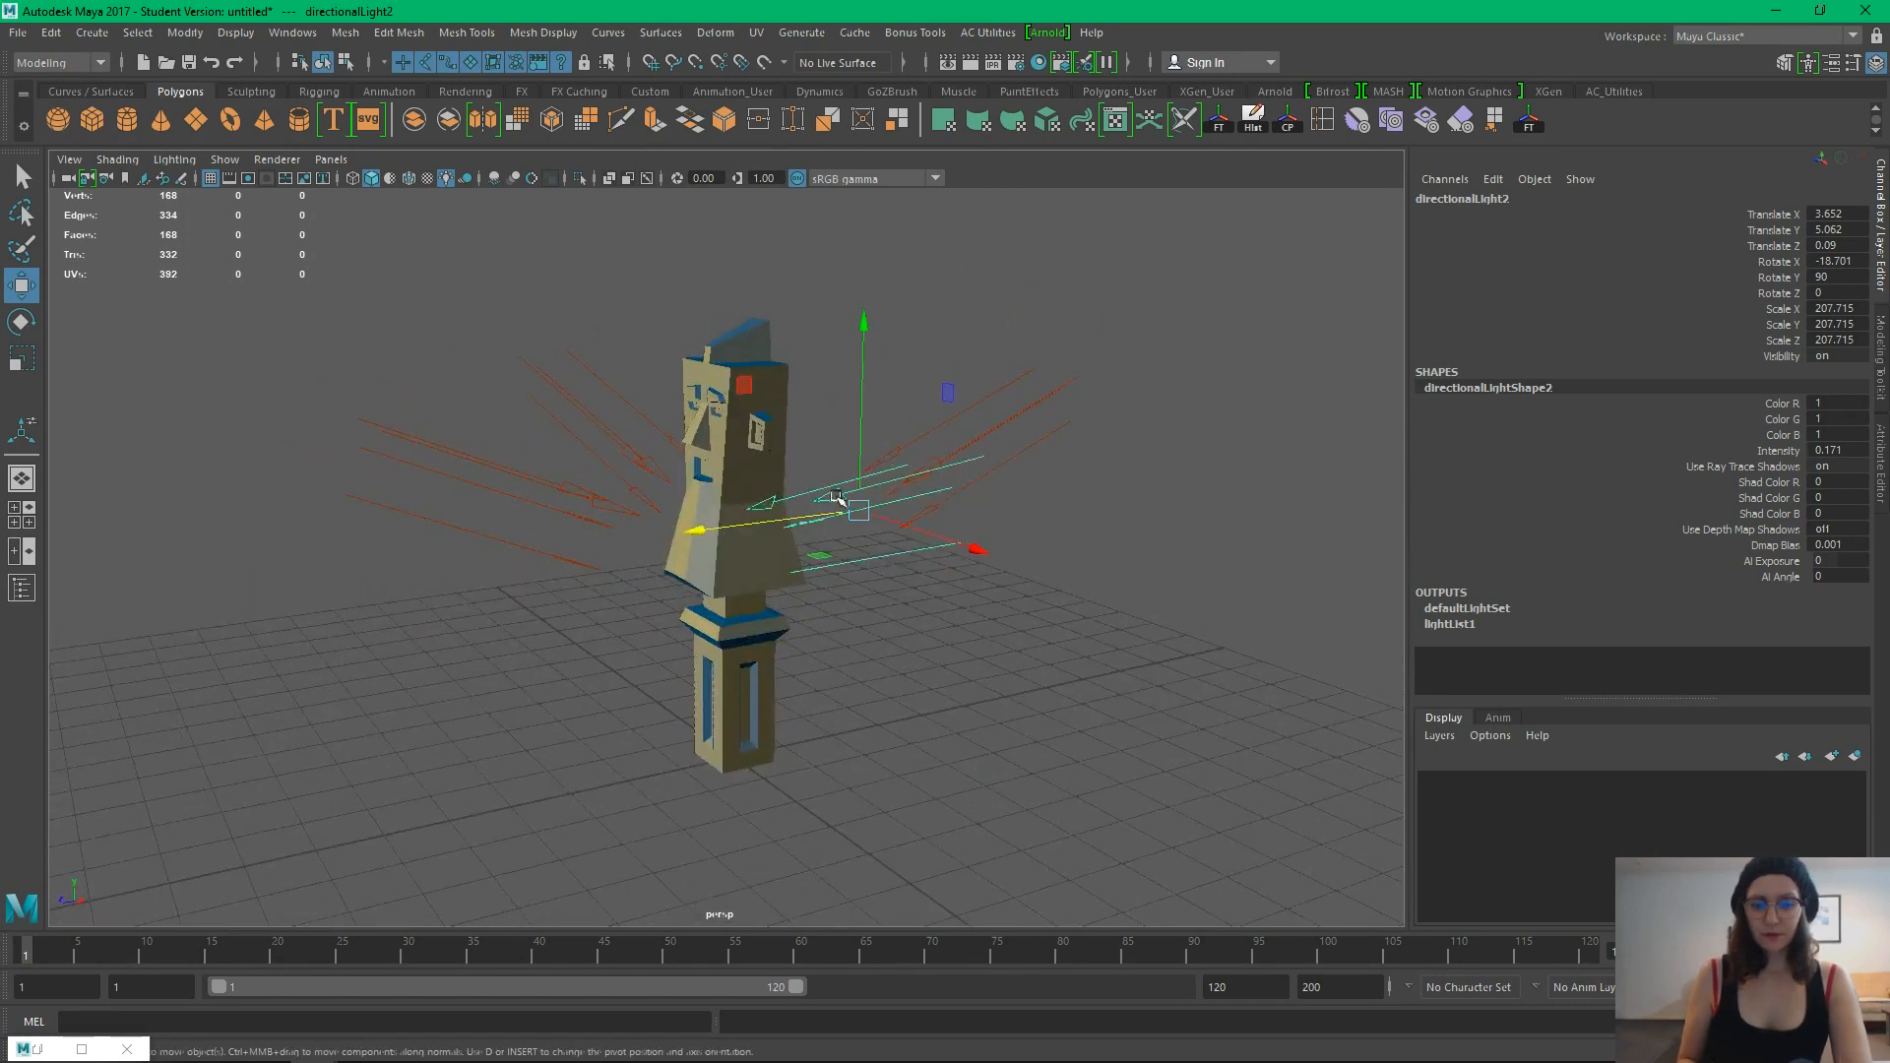
key(e)
key(ctrl+z)
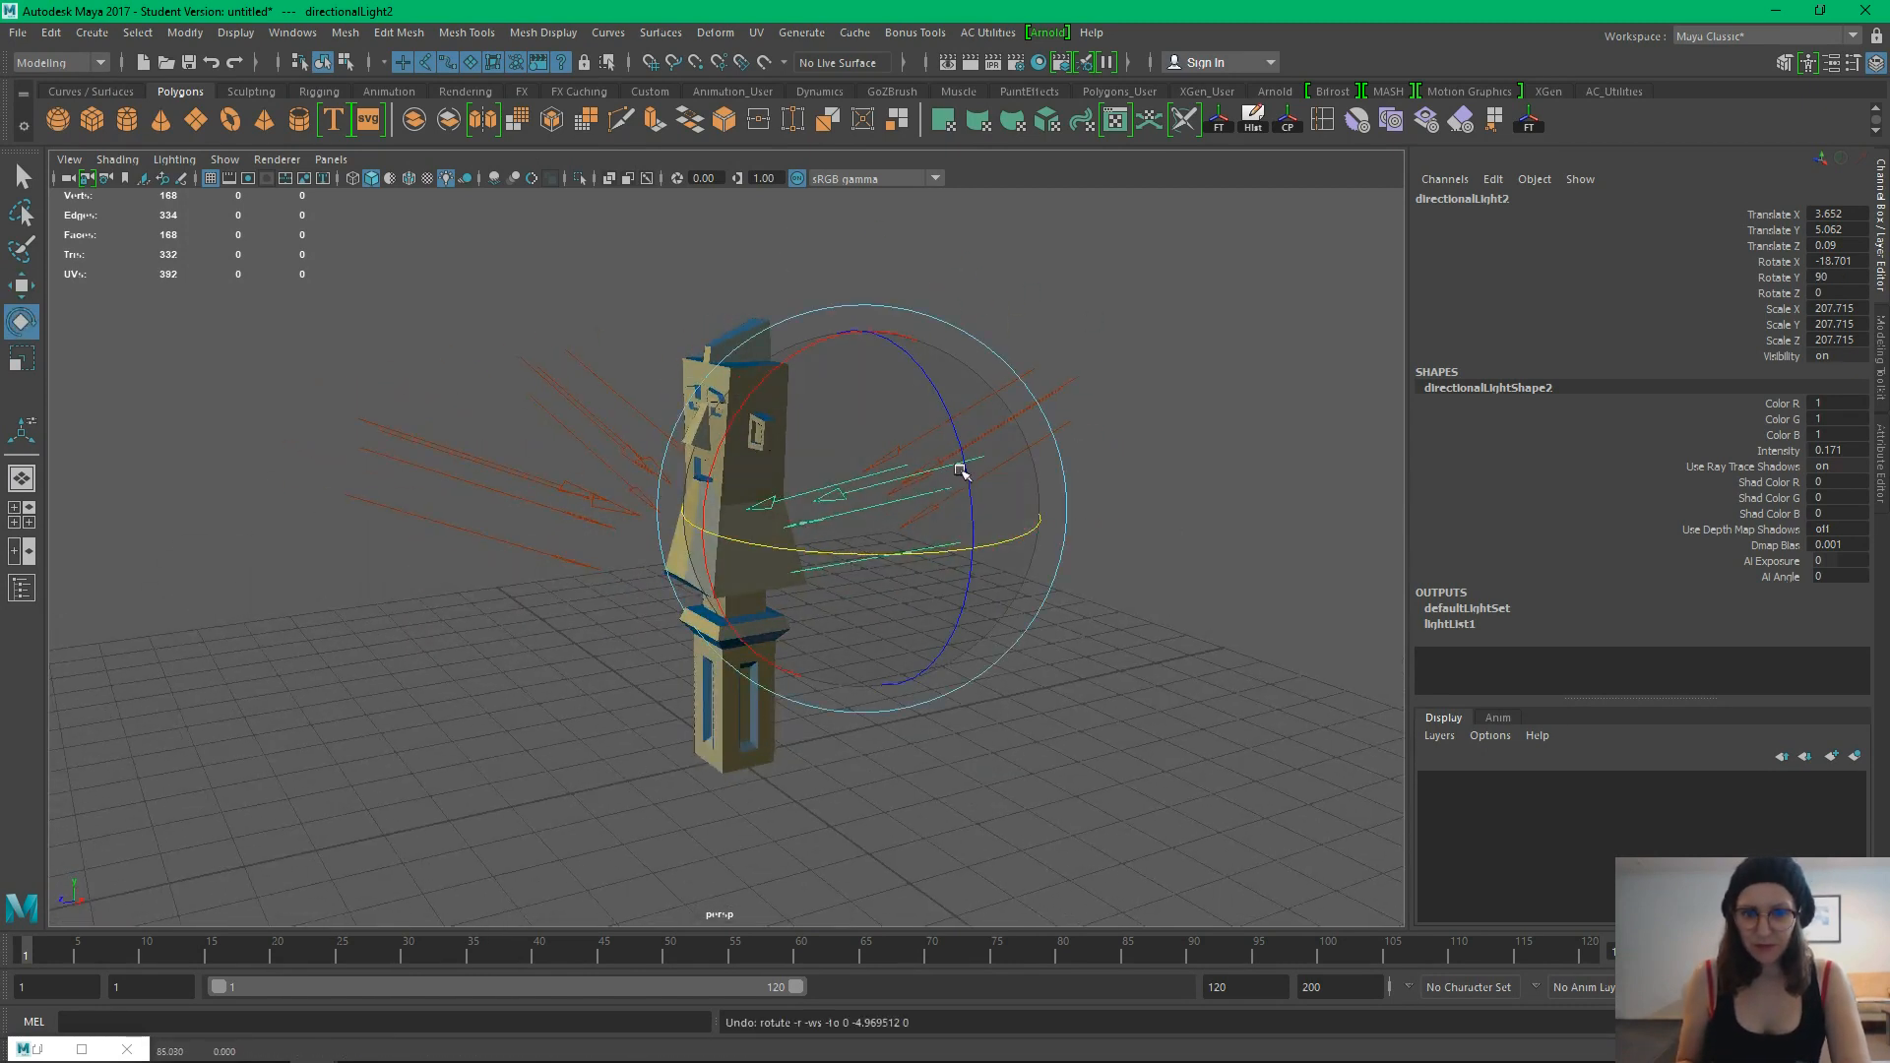
alt+drag(955, 421, 906, 515)
Select the light behind the totem and tilt it to Rotate X -29.243
click(994, 610)
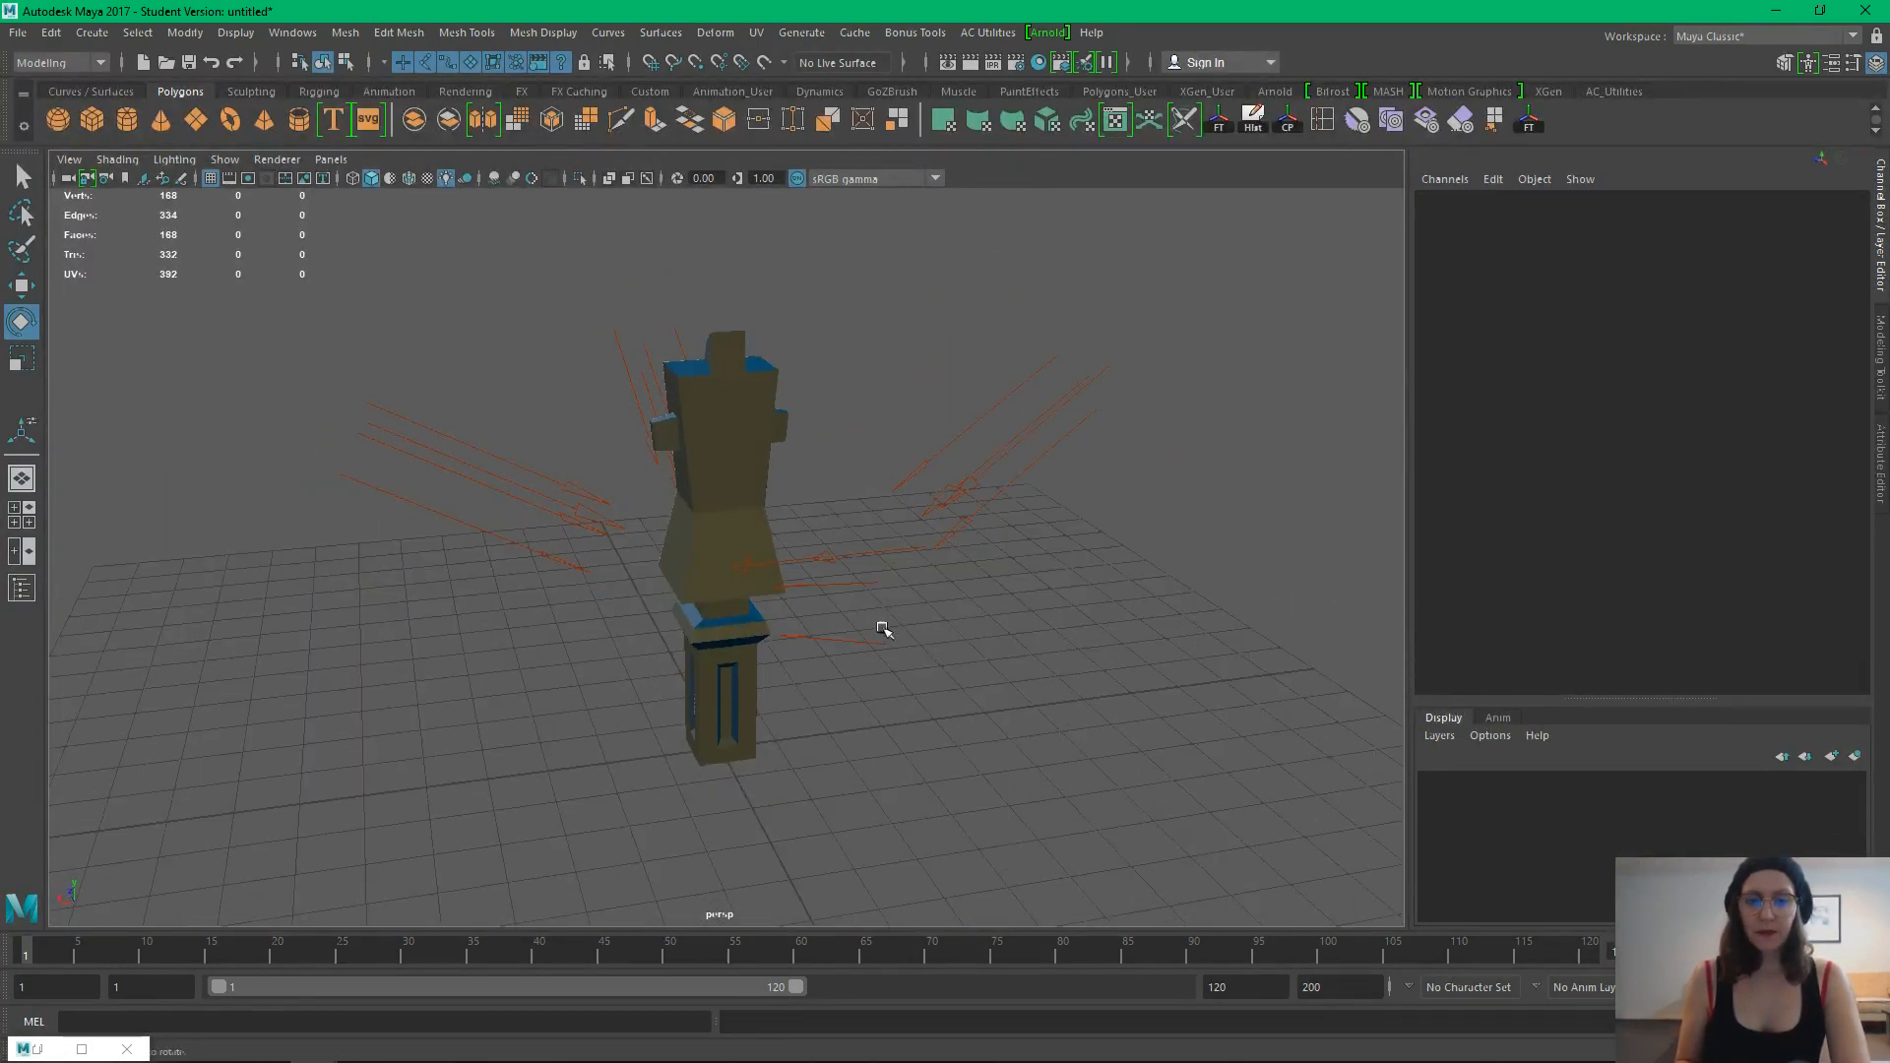
click(883, 630)
alt+drag(903, 666, 928, 645)
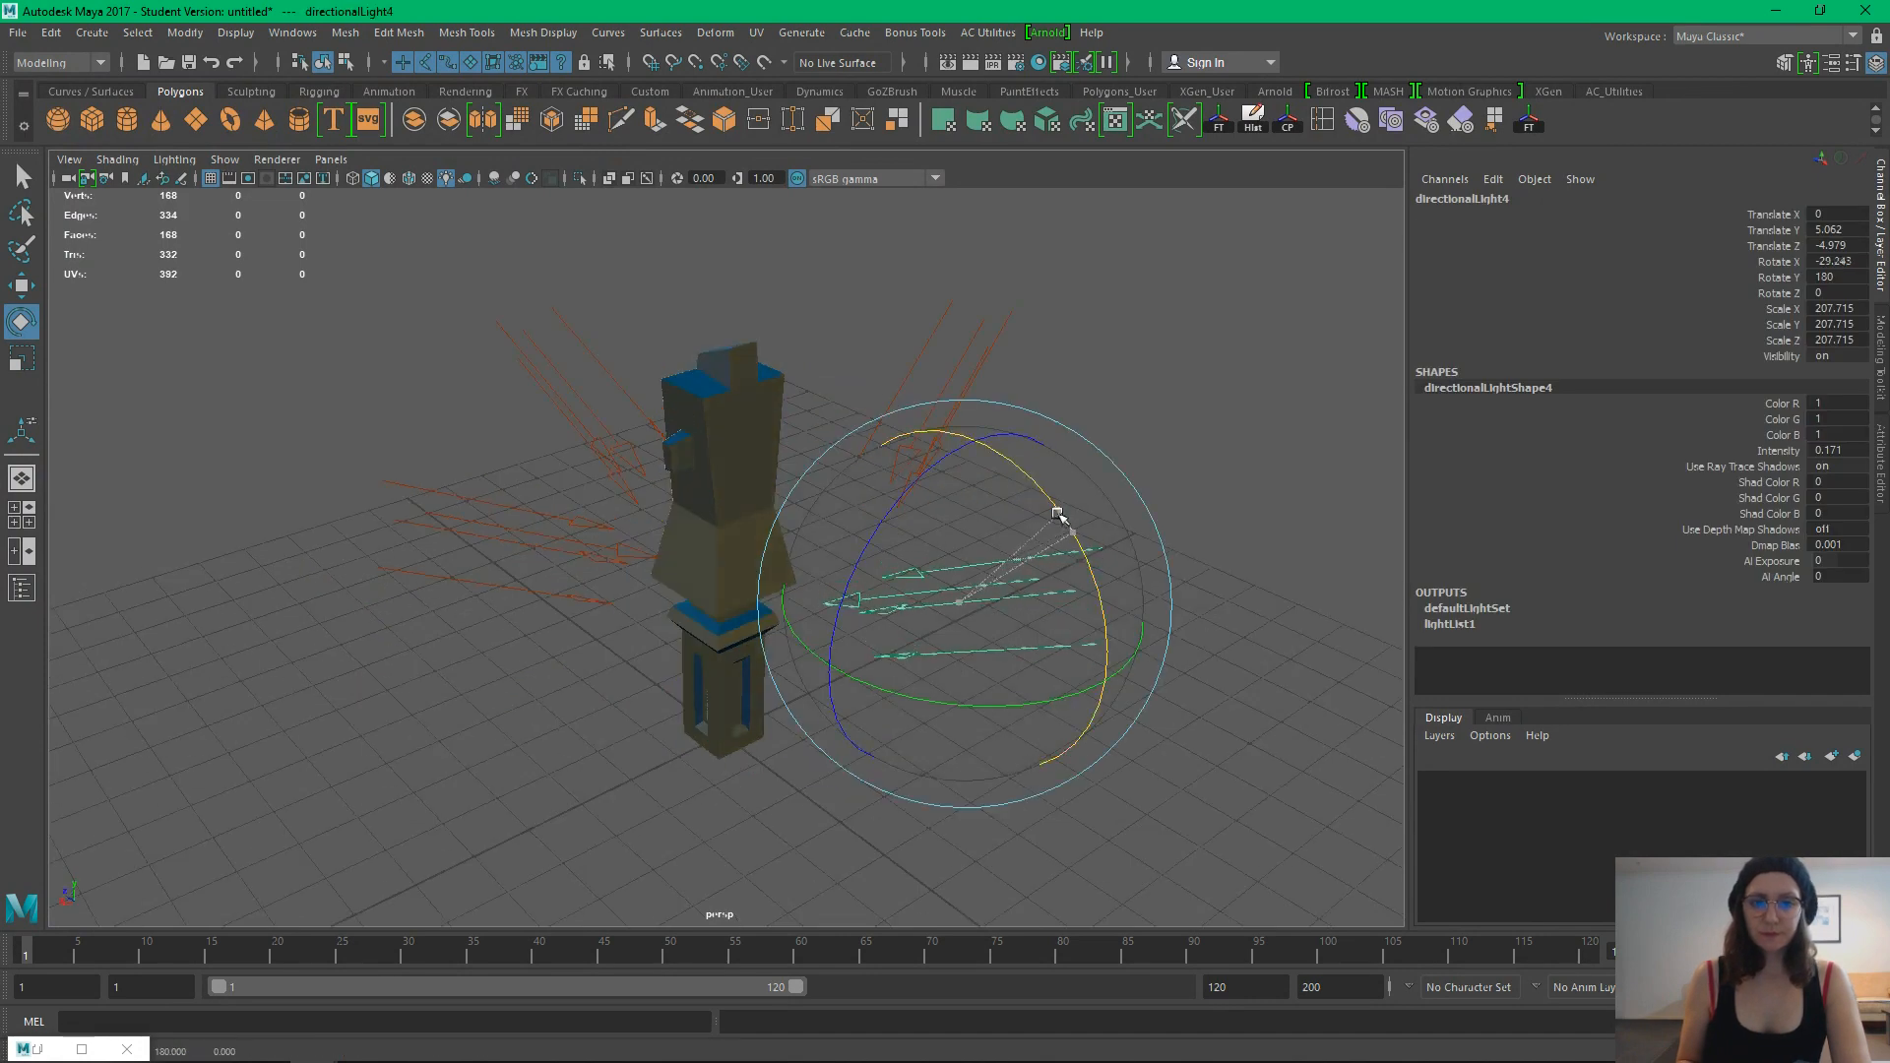
click(1194, 485)
alt+drag(1194, 485, 788, 549)
Select the front directional light and check the totem's shading from the front
click(633, 724)
alt+drag(633, 724, 823, 641)
alt+drag(1090, 461, 931, 433)
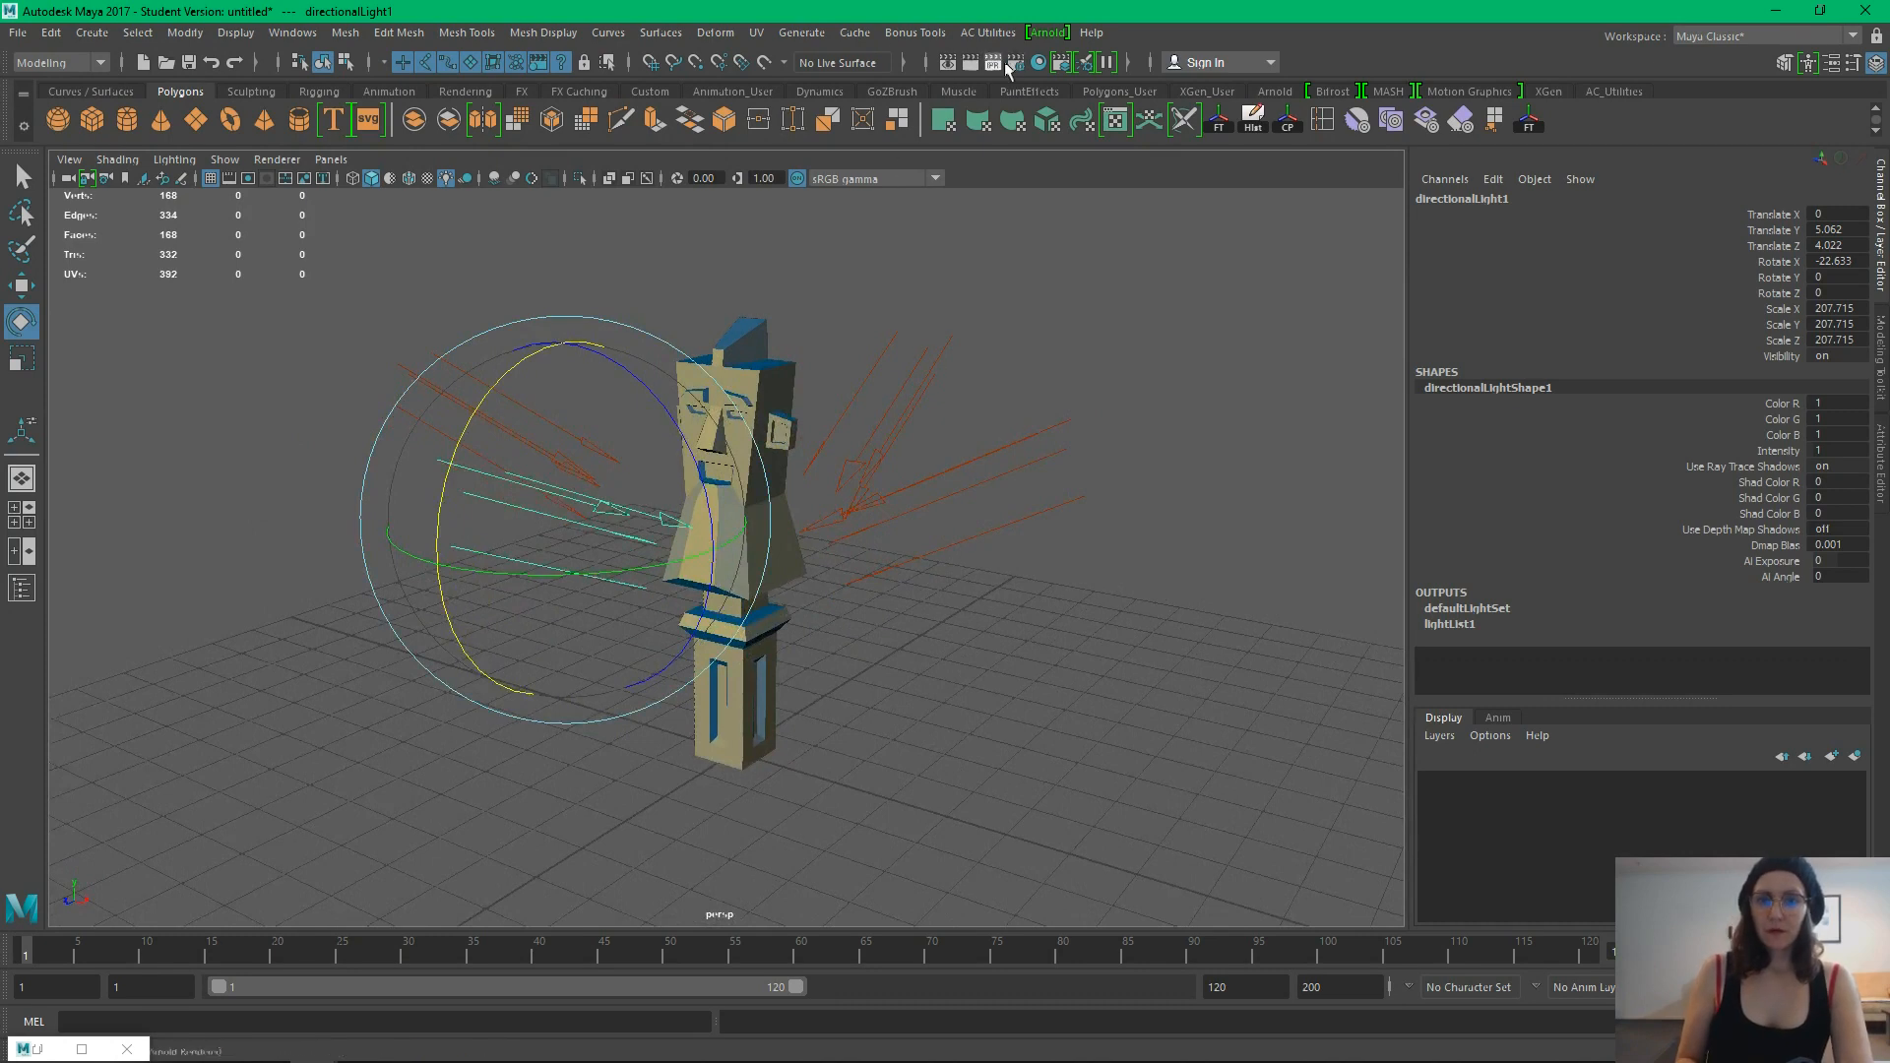
Open rampShader1 in the Hypershade and place a yellow marker at position 0.852 on its color ramp
click(1039, 62)
click(1073, 329)
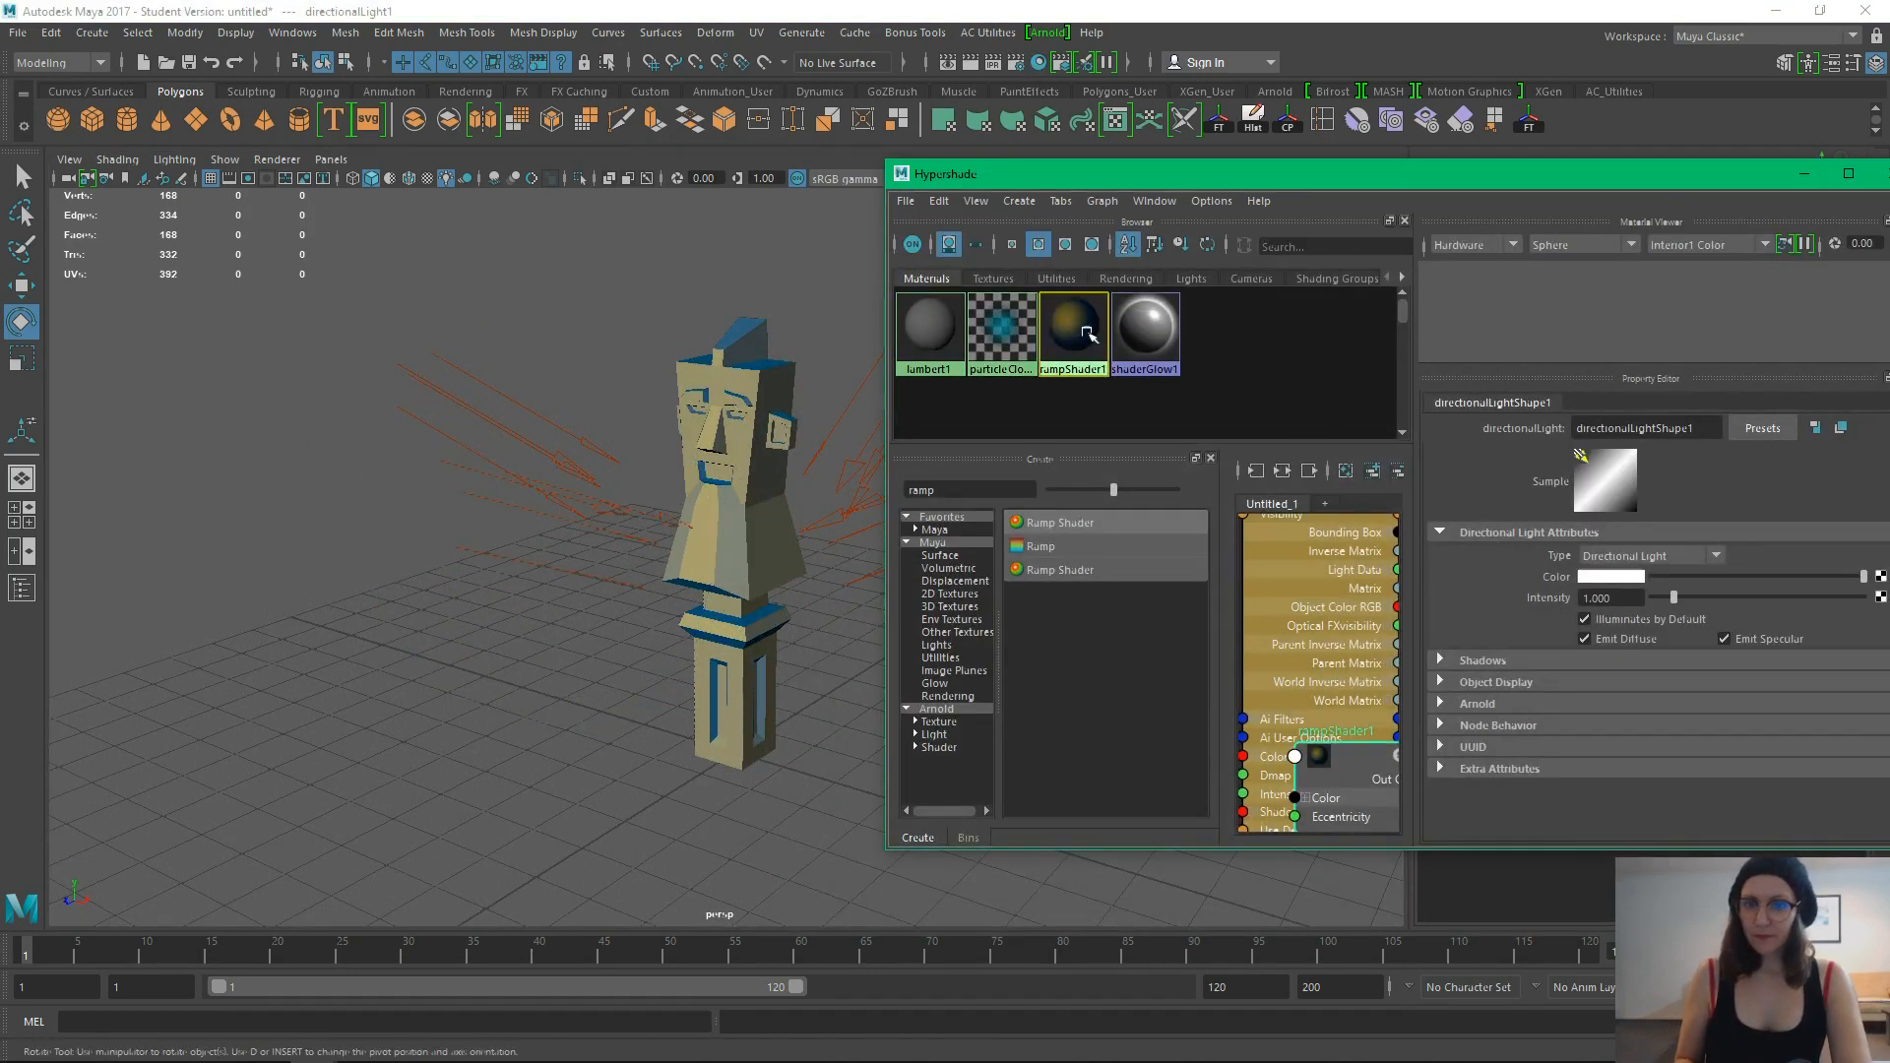
mouse_move(1262, 182)
mouse_down()
mouse_move(1136, 173)
mouse_move(1237, 200)
mouse_up()
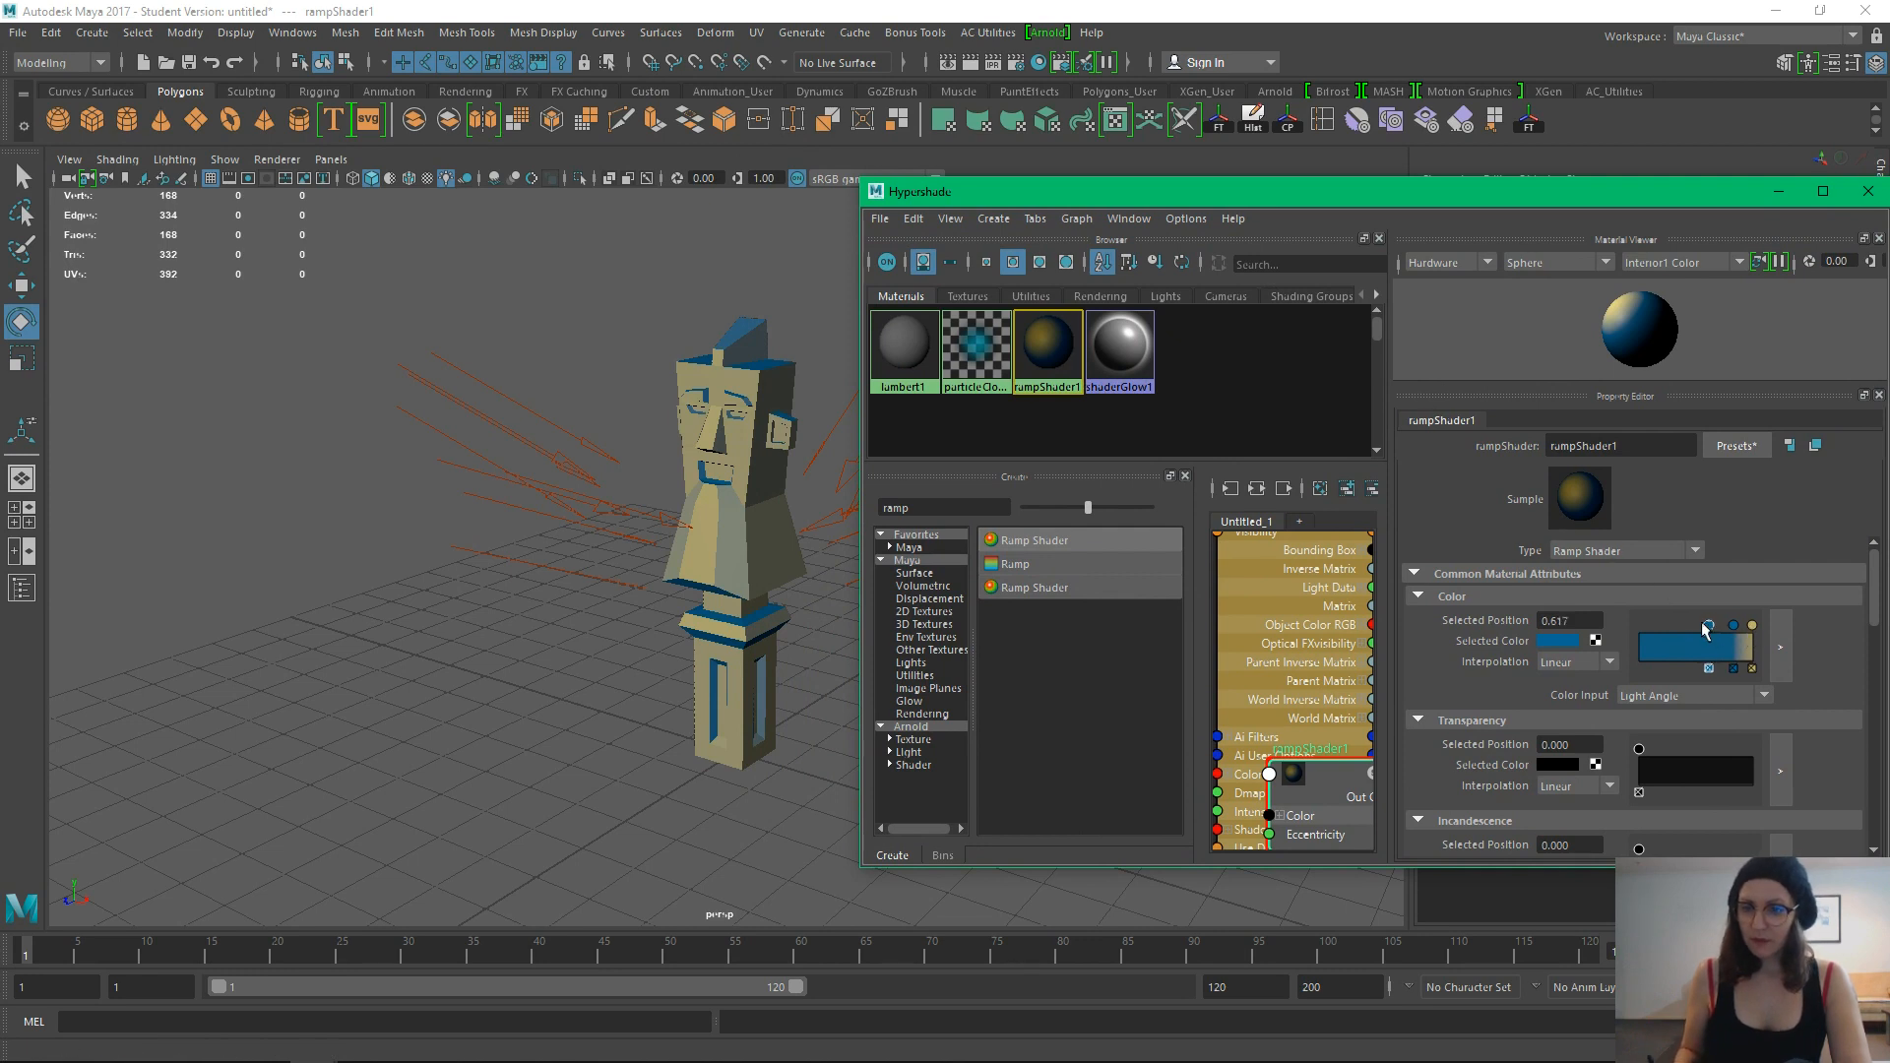
mouse_move(1732, 625)
mouse_down()
mouse_move(1717, 625)
mouse_move(1738, 626)
mouse_up()
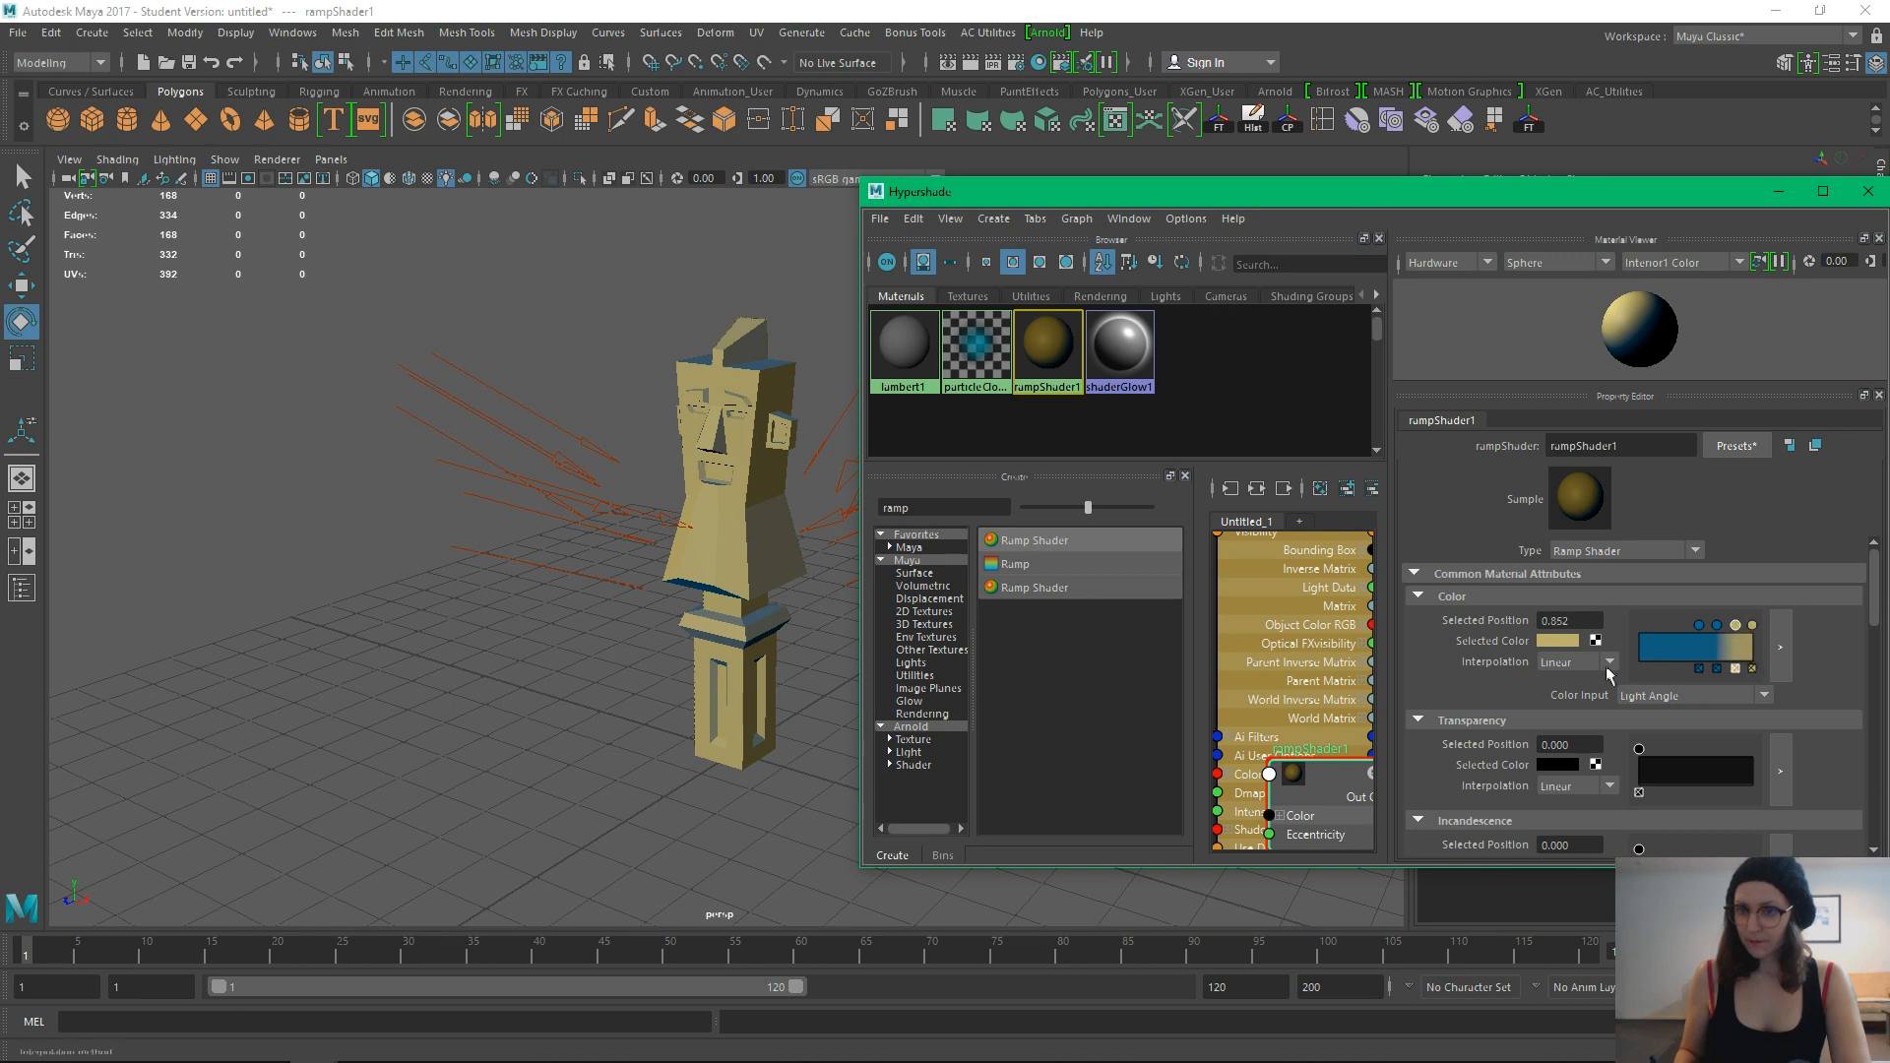
Move the neighbouring blue marker on the color ramp to position 0.852 and remove the extra yellow marker beside it
click(1718, 627)
click(1736, 626)
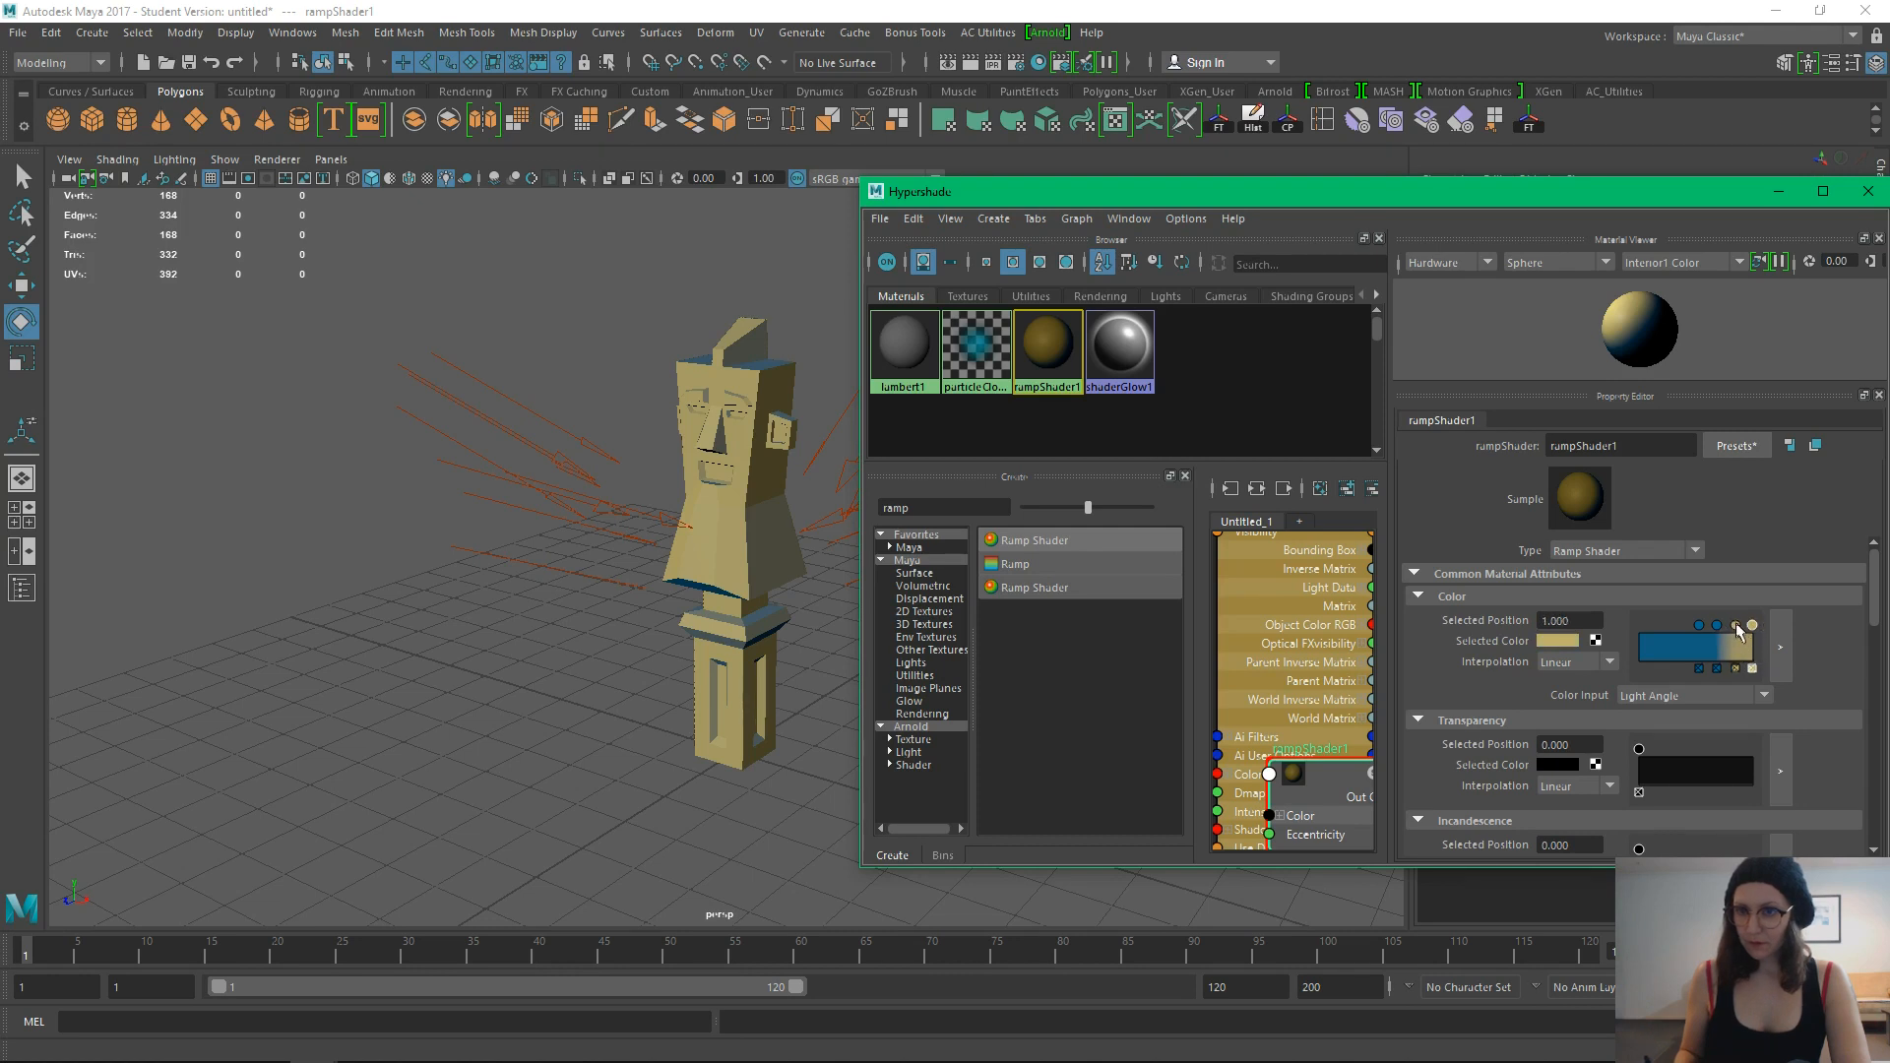
drag(1717, 627, 1738, 636)
alt+drag(689, 846, 819, 829)
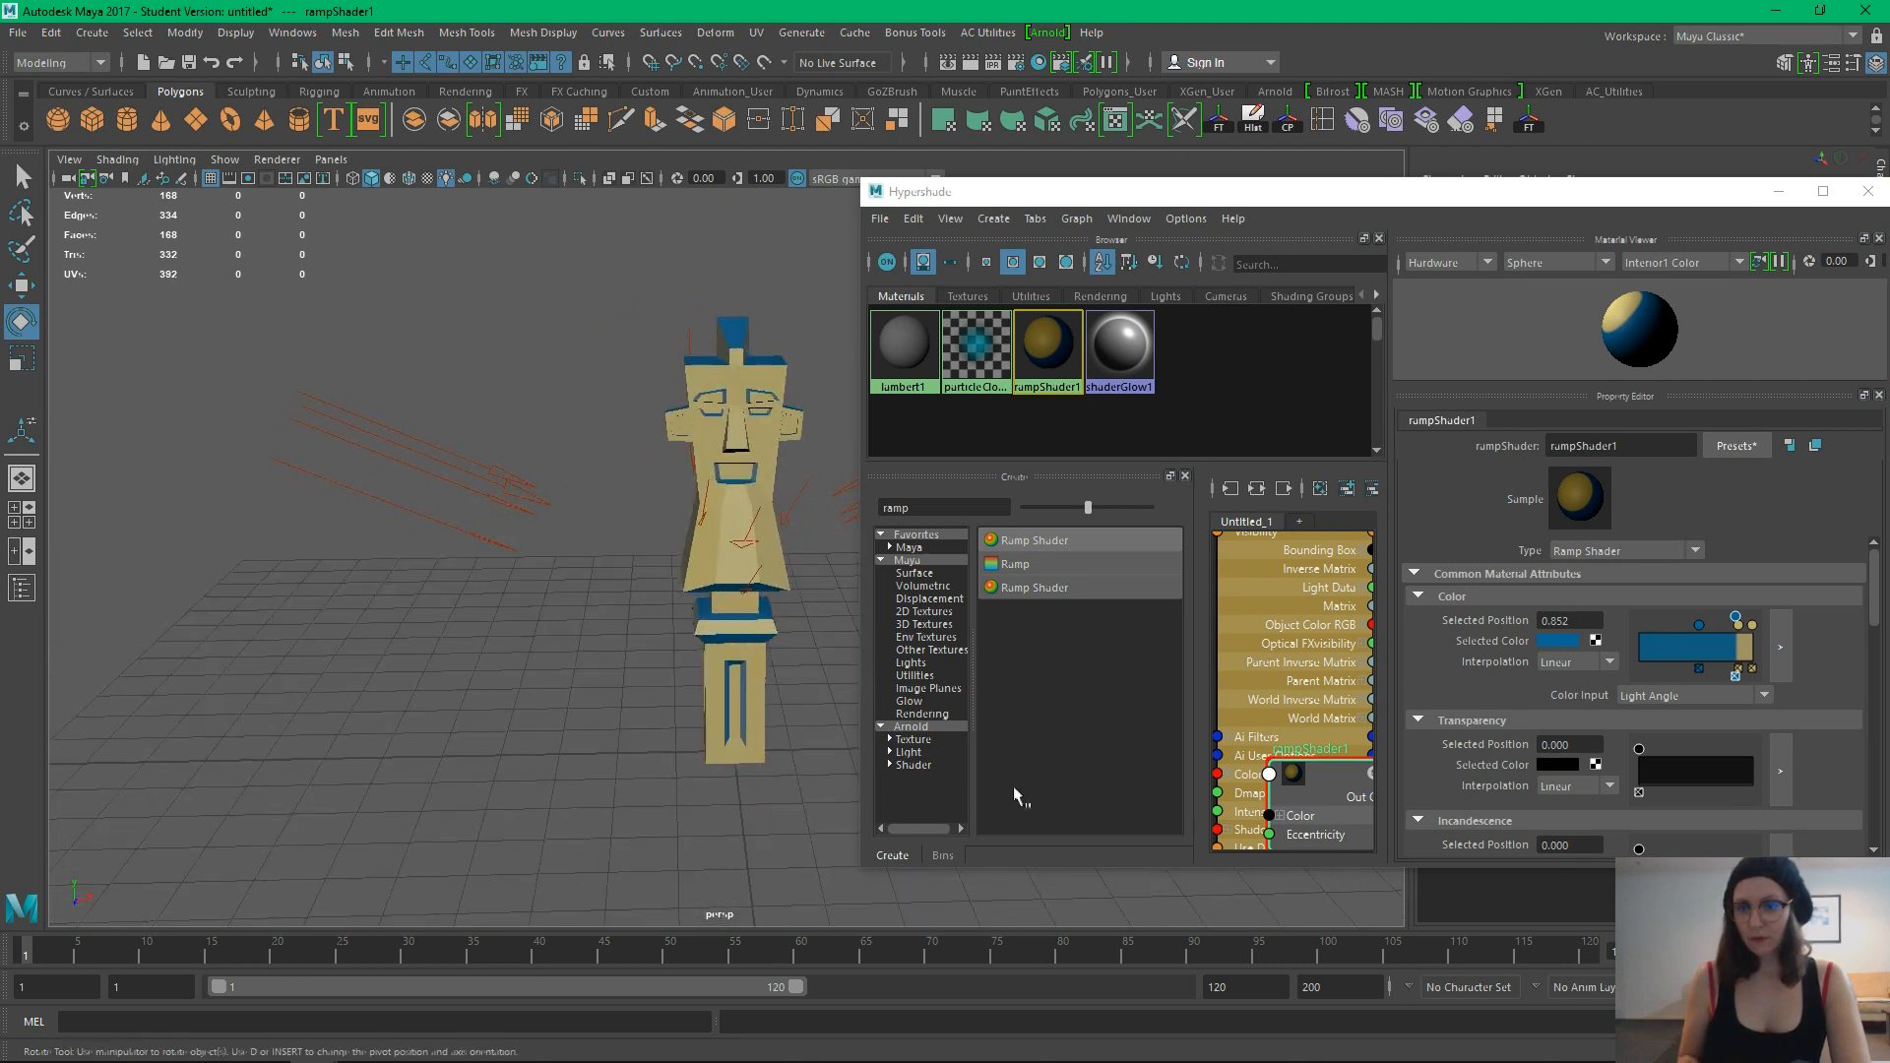
click(1740, 669)
alt+drag(714, 737, 726, 768)
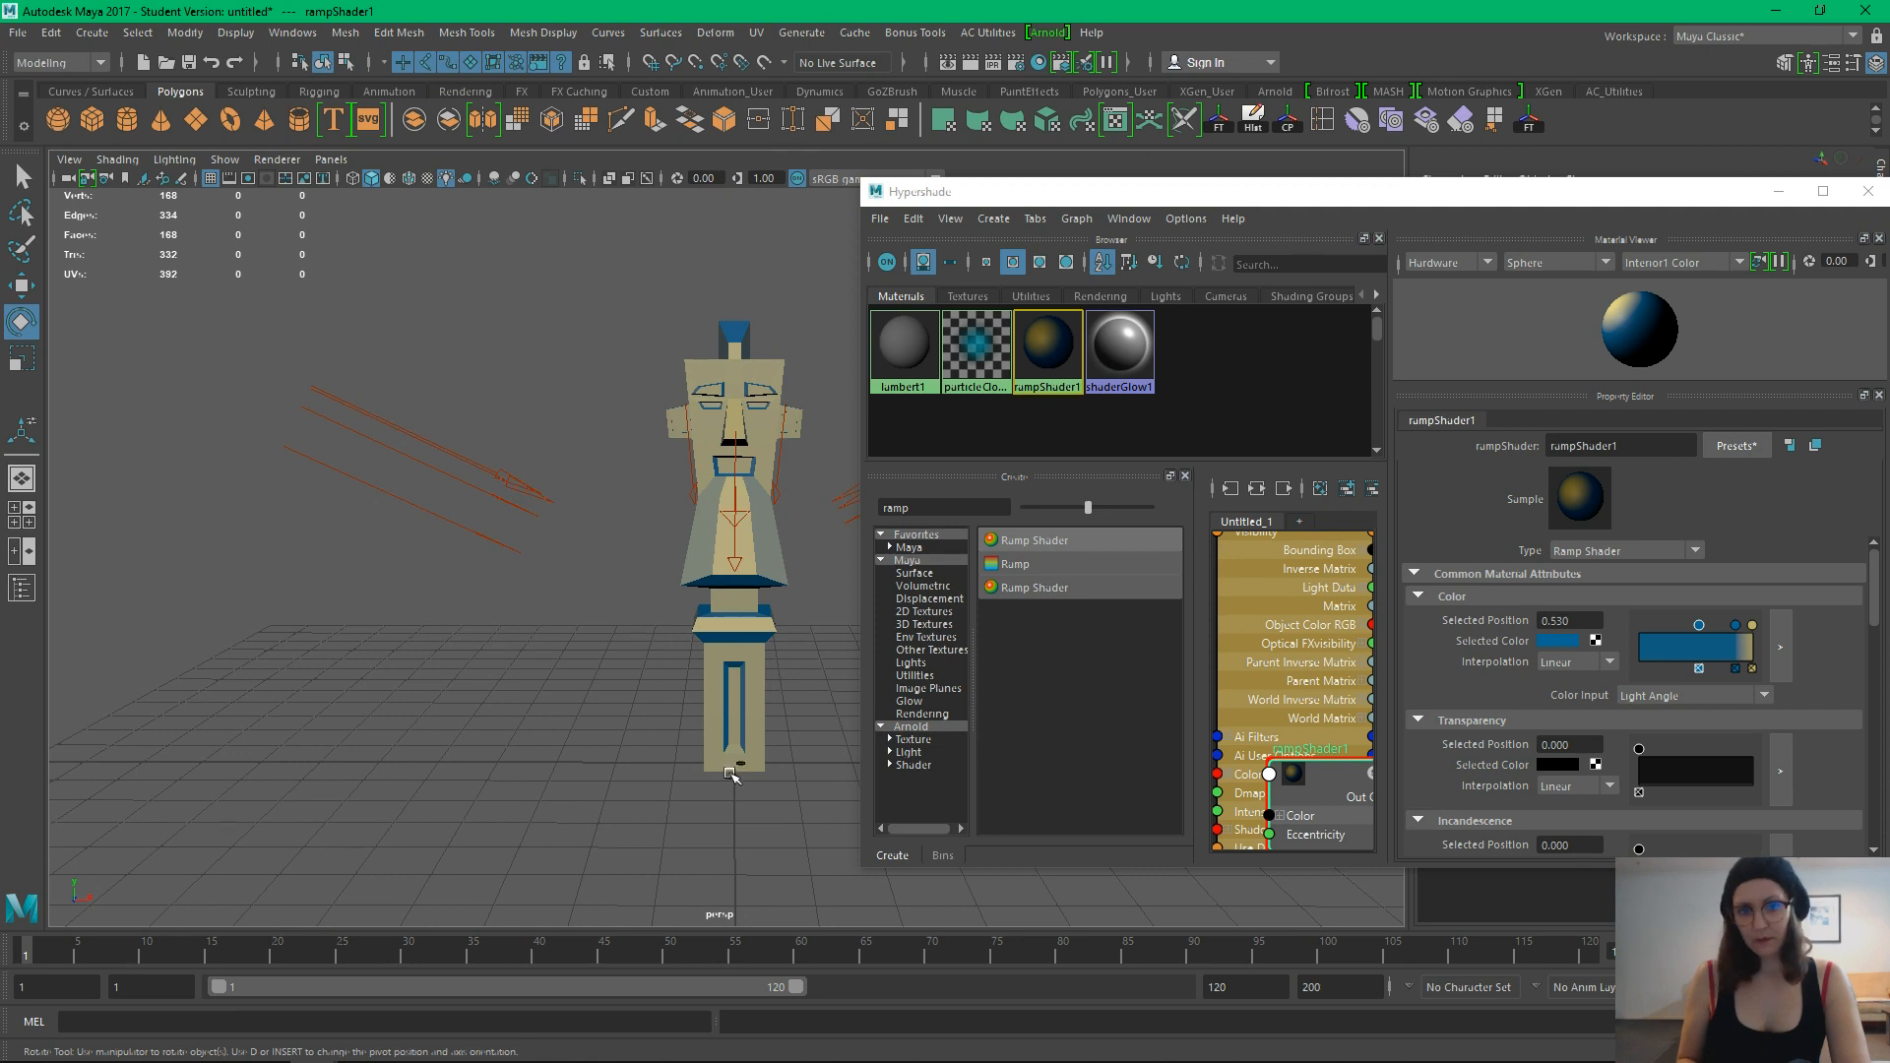
scroll(730, 775, up, 5)
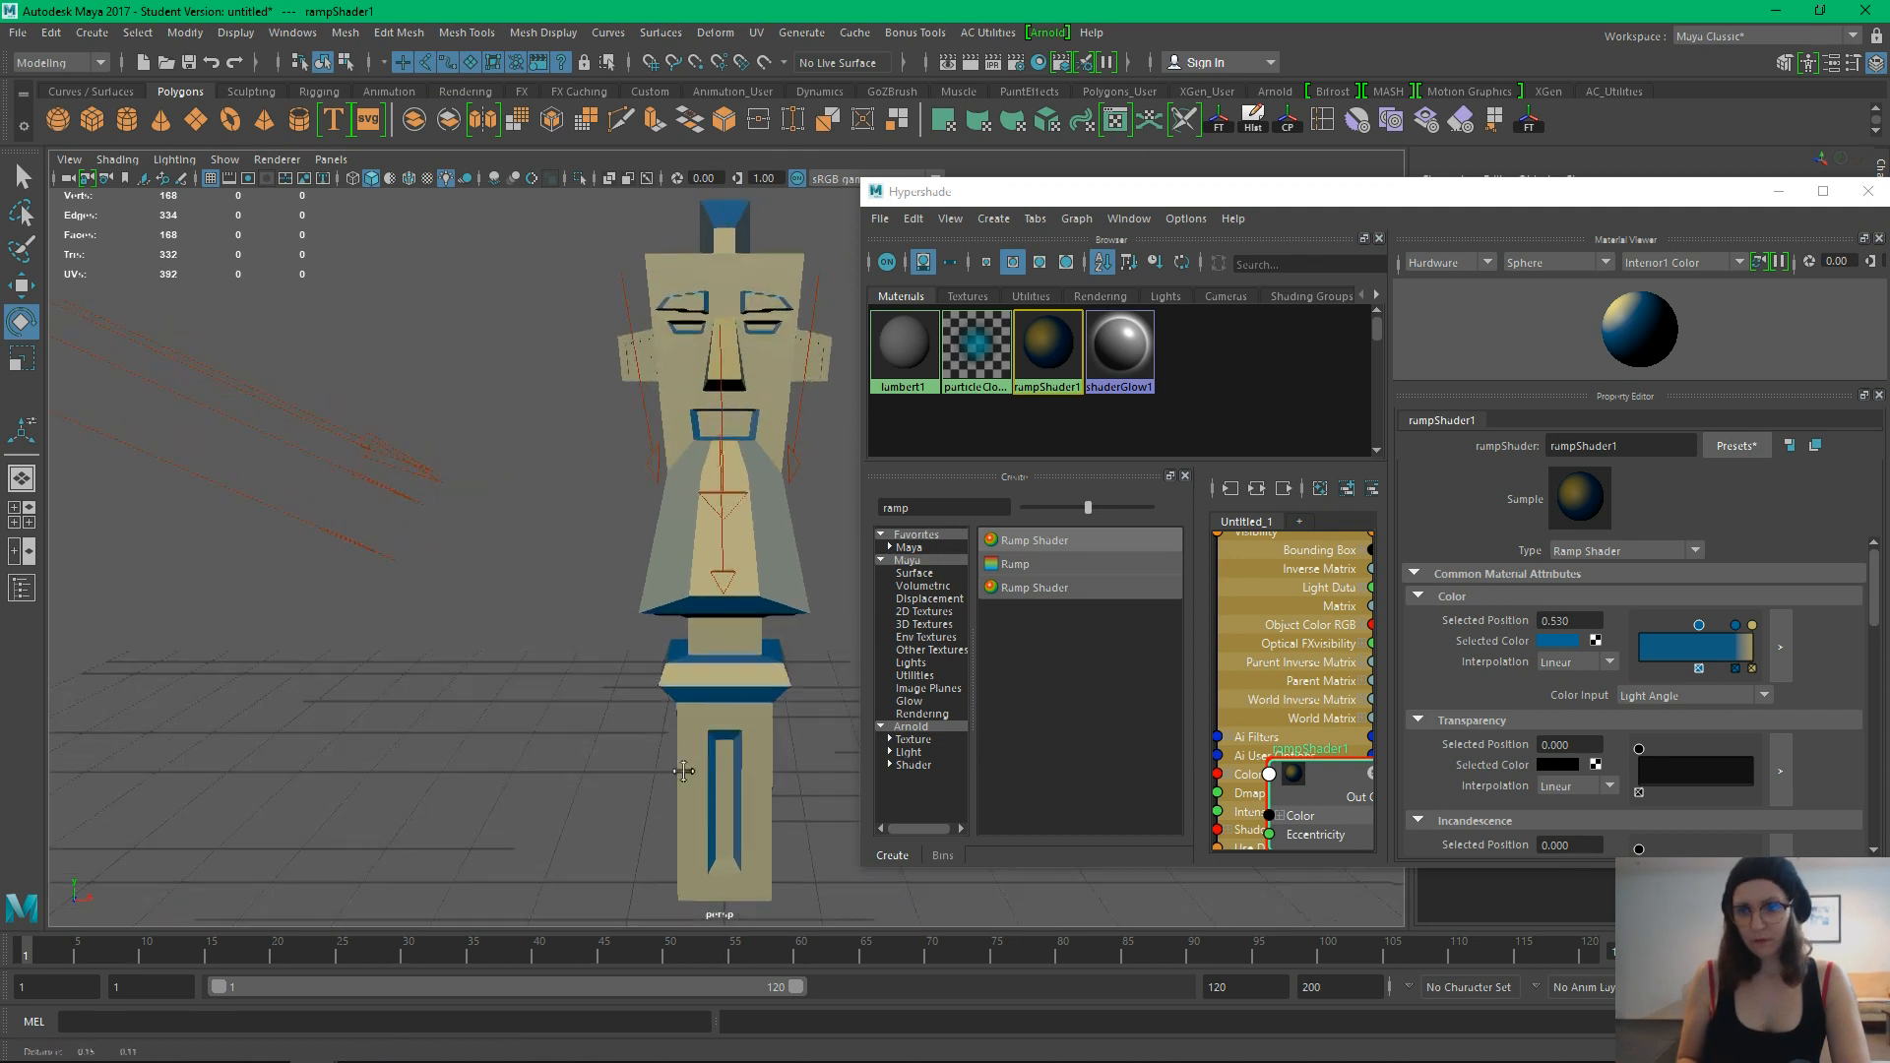
Try None interpolation on the blue marker at position 0.852, then restore it to Linear
click(1736, 626)
click(1610, 662)
click(1591, 689)
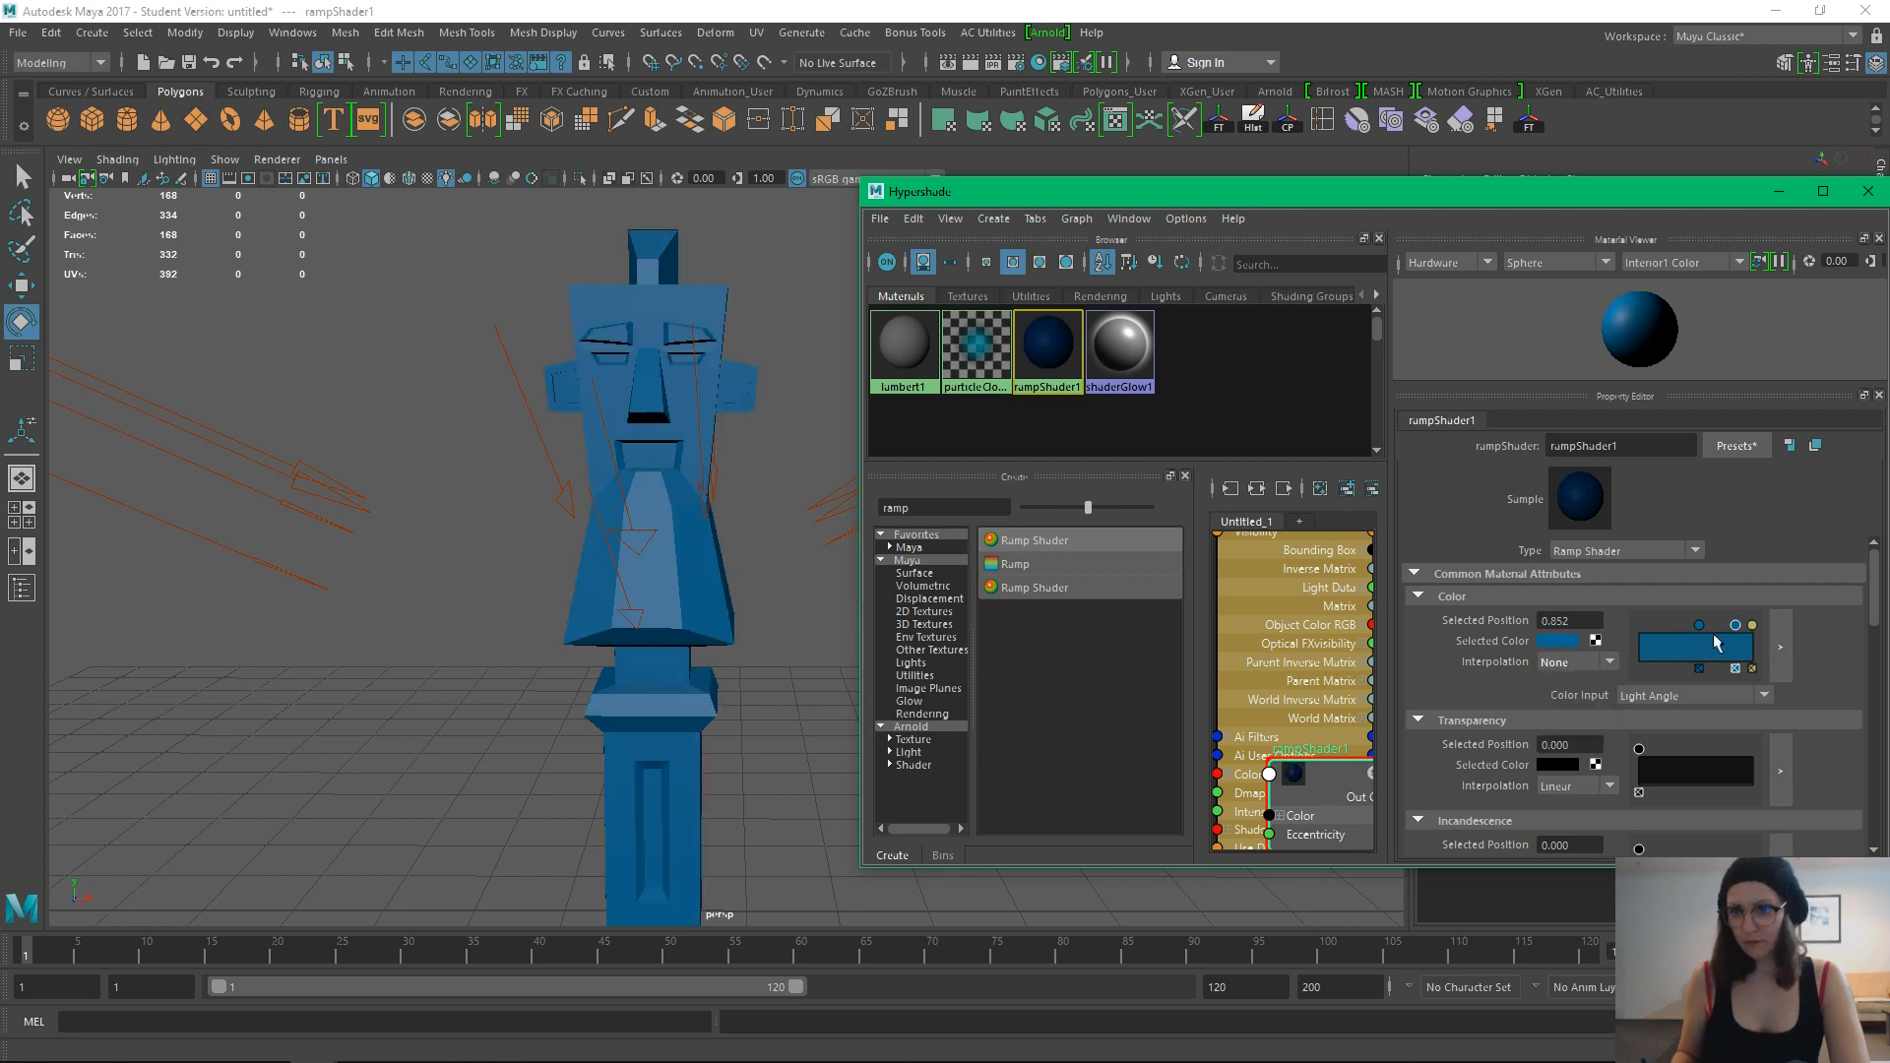
click(1605, 662)
click(1573, 706)
Move the yellow marker on the color ramp to position 0.957
alt+drag(748, 689, 588, 729)
drag(1752, 628, 1747, 628)
alt+drag(689, 689, 758, 694)
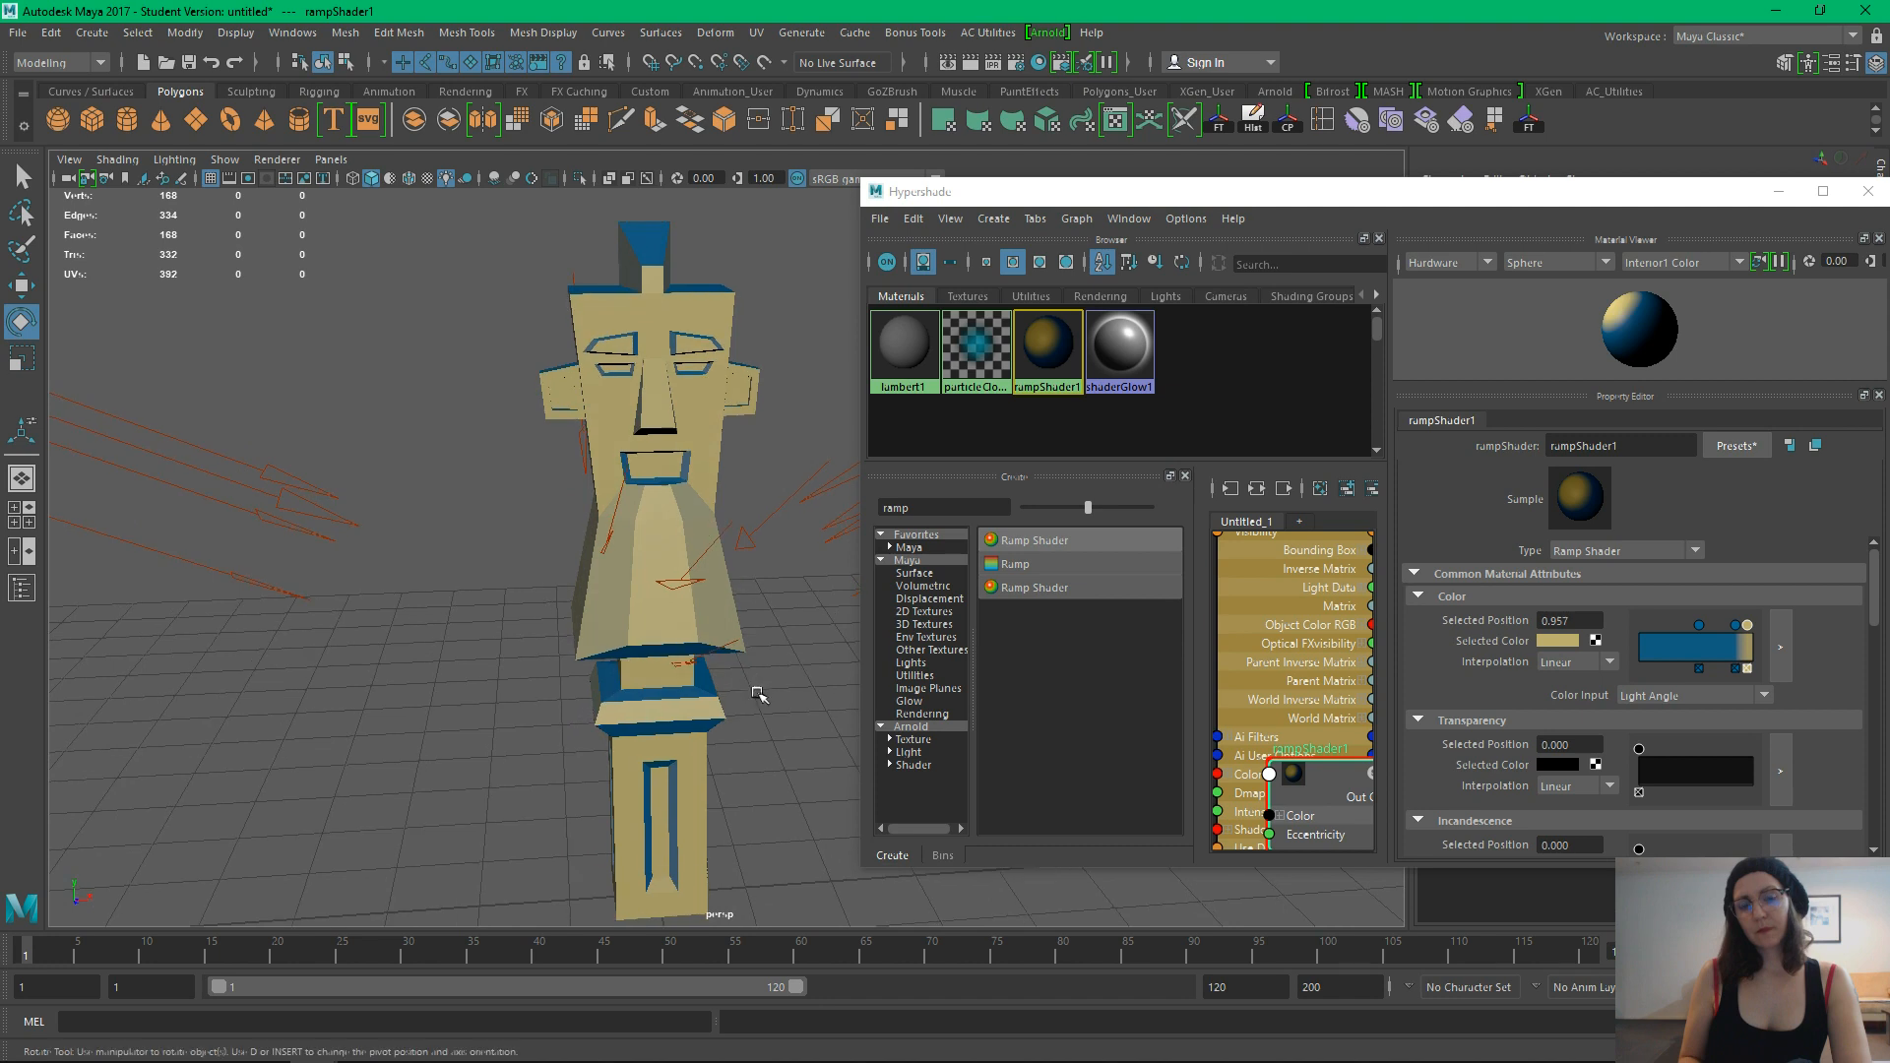
Try Brightness as the ramp shader's Color Input, then return it to Light Angle
click(1631, 694)
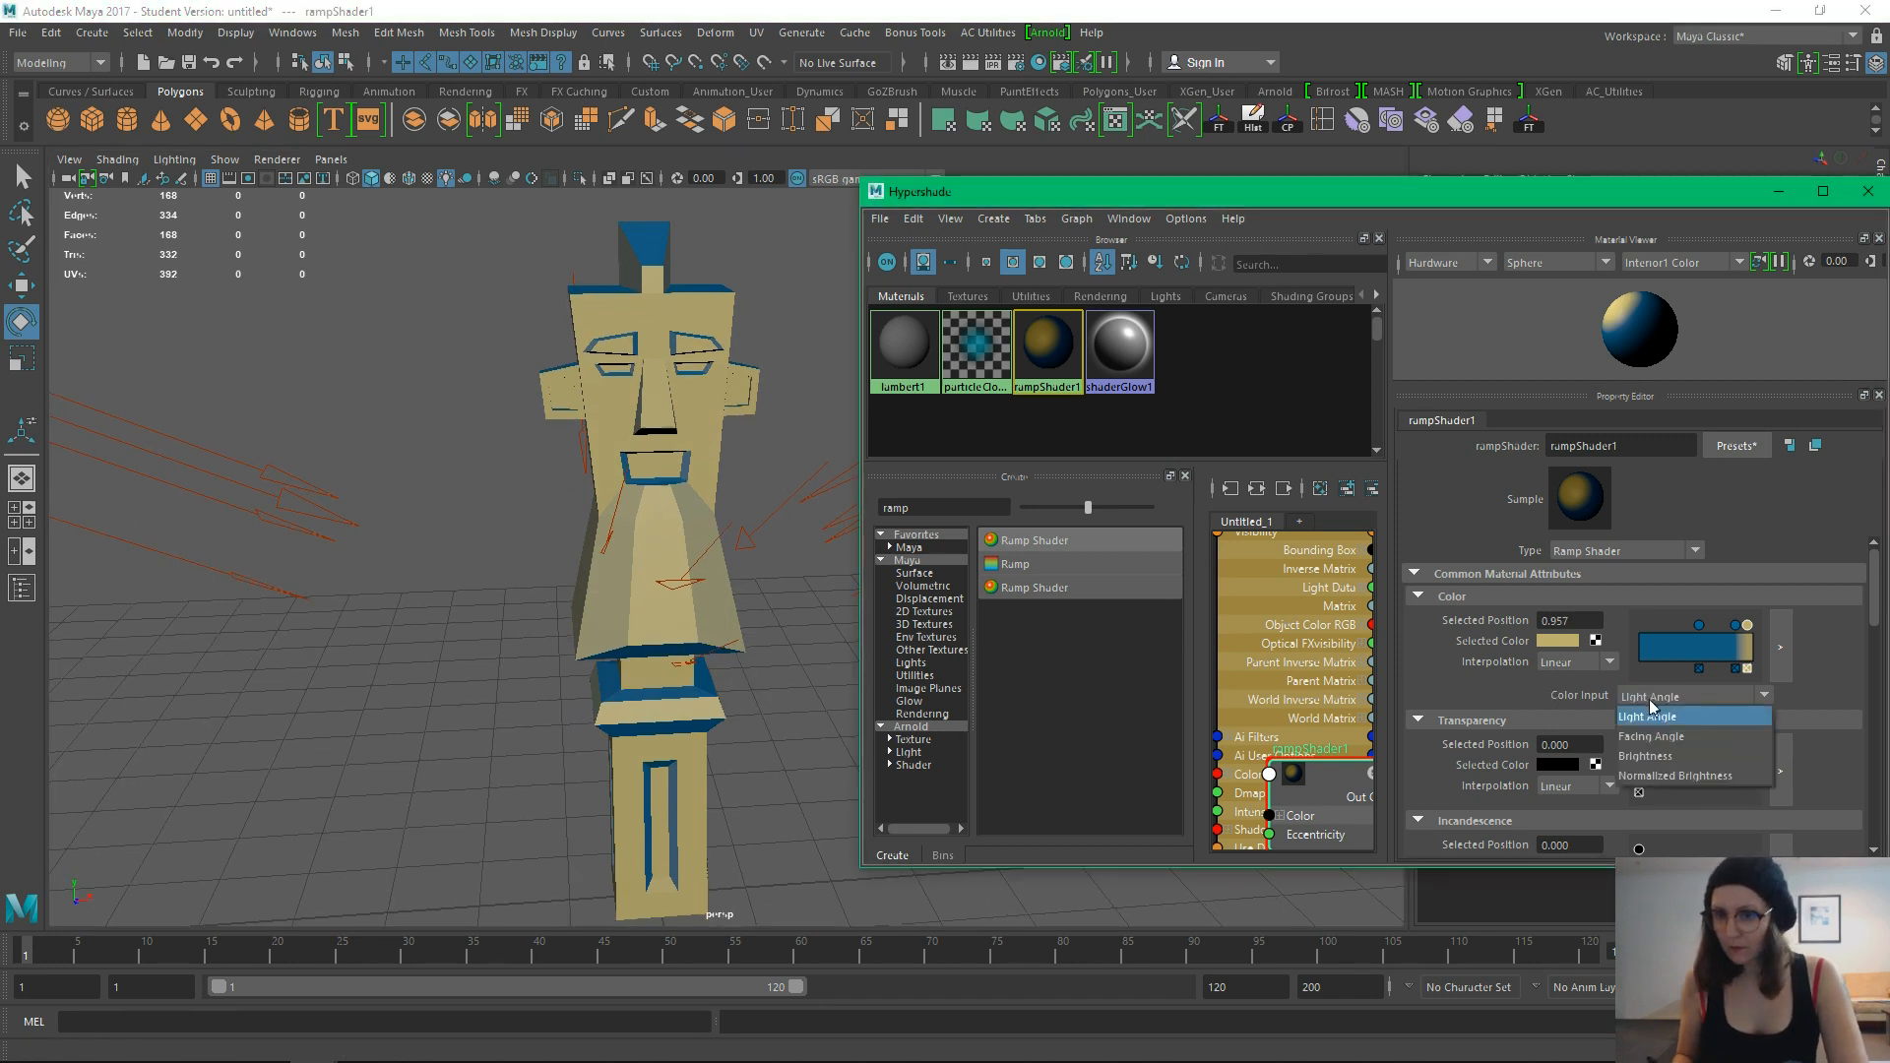
click(1649, 762)
alt+drag(829, 731, 689, 640)
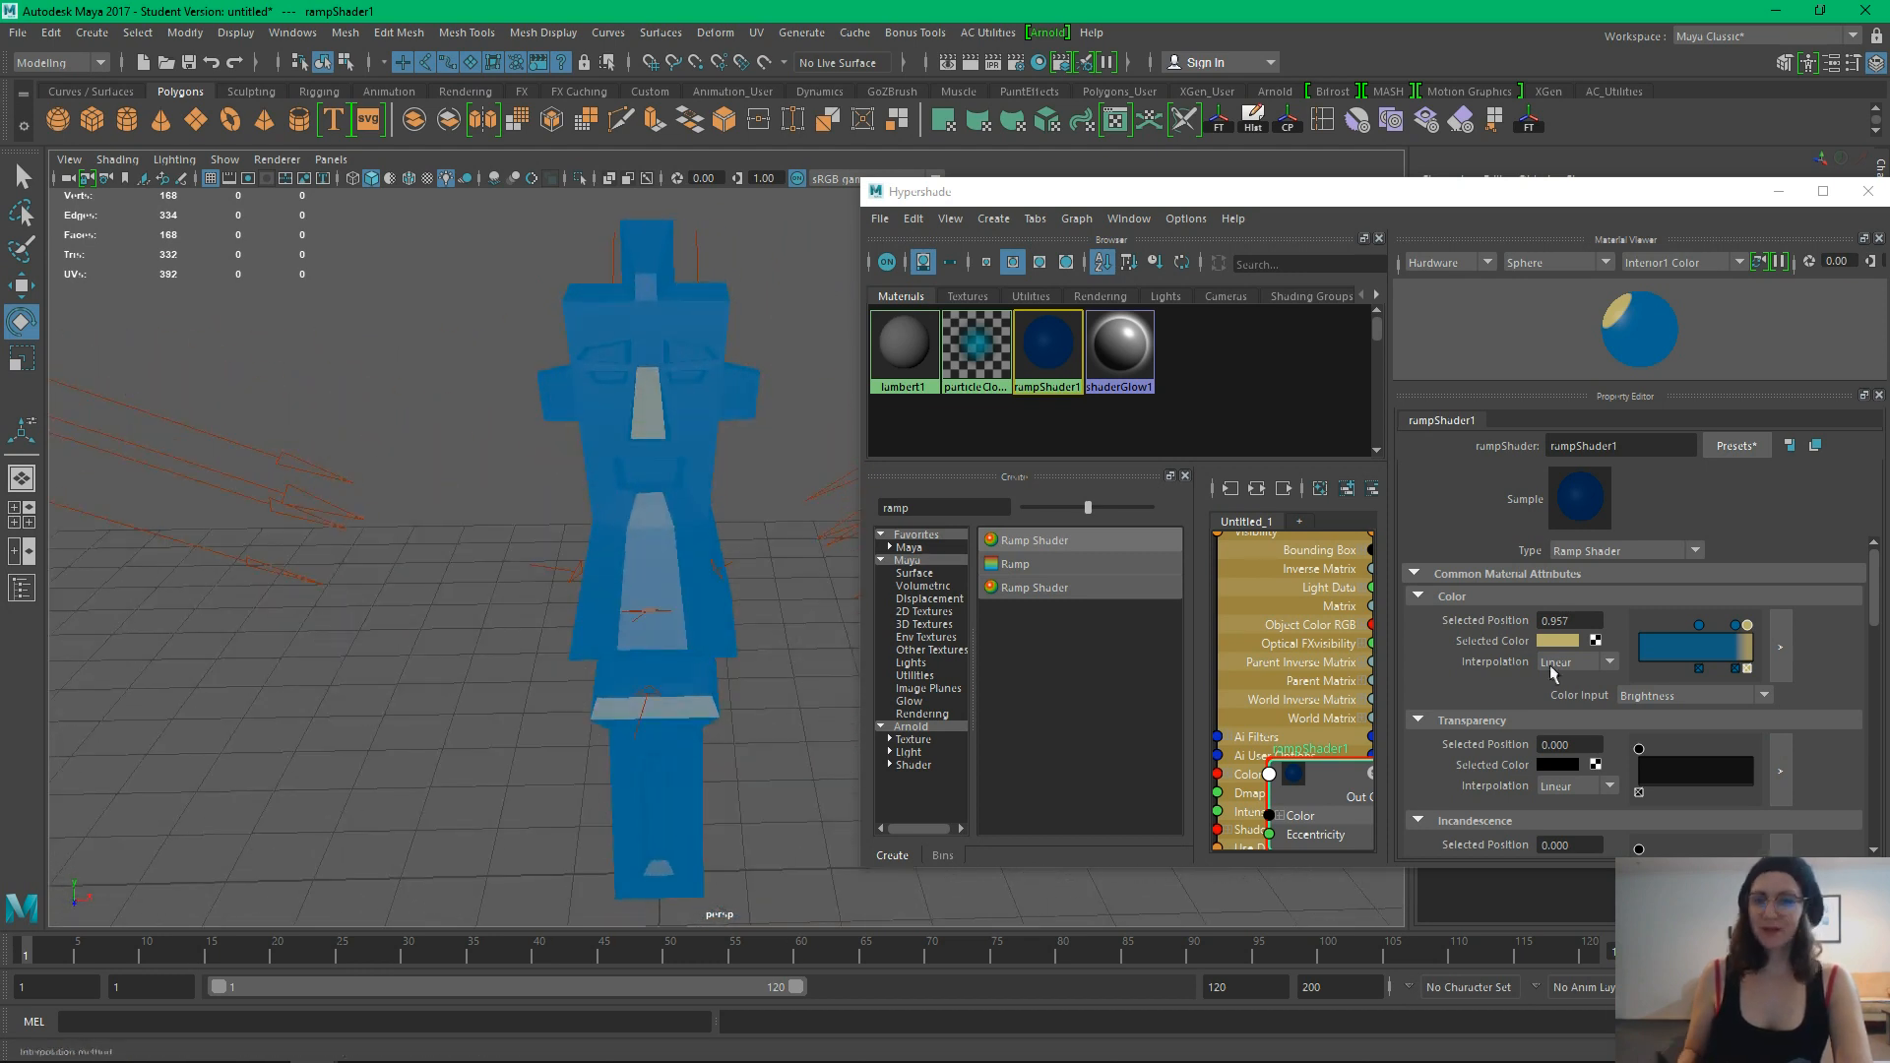
click(1648, 697)
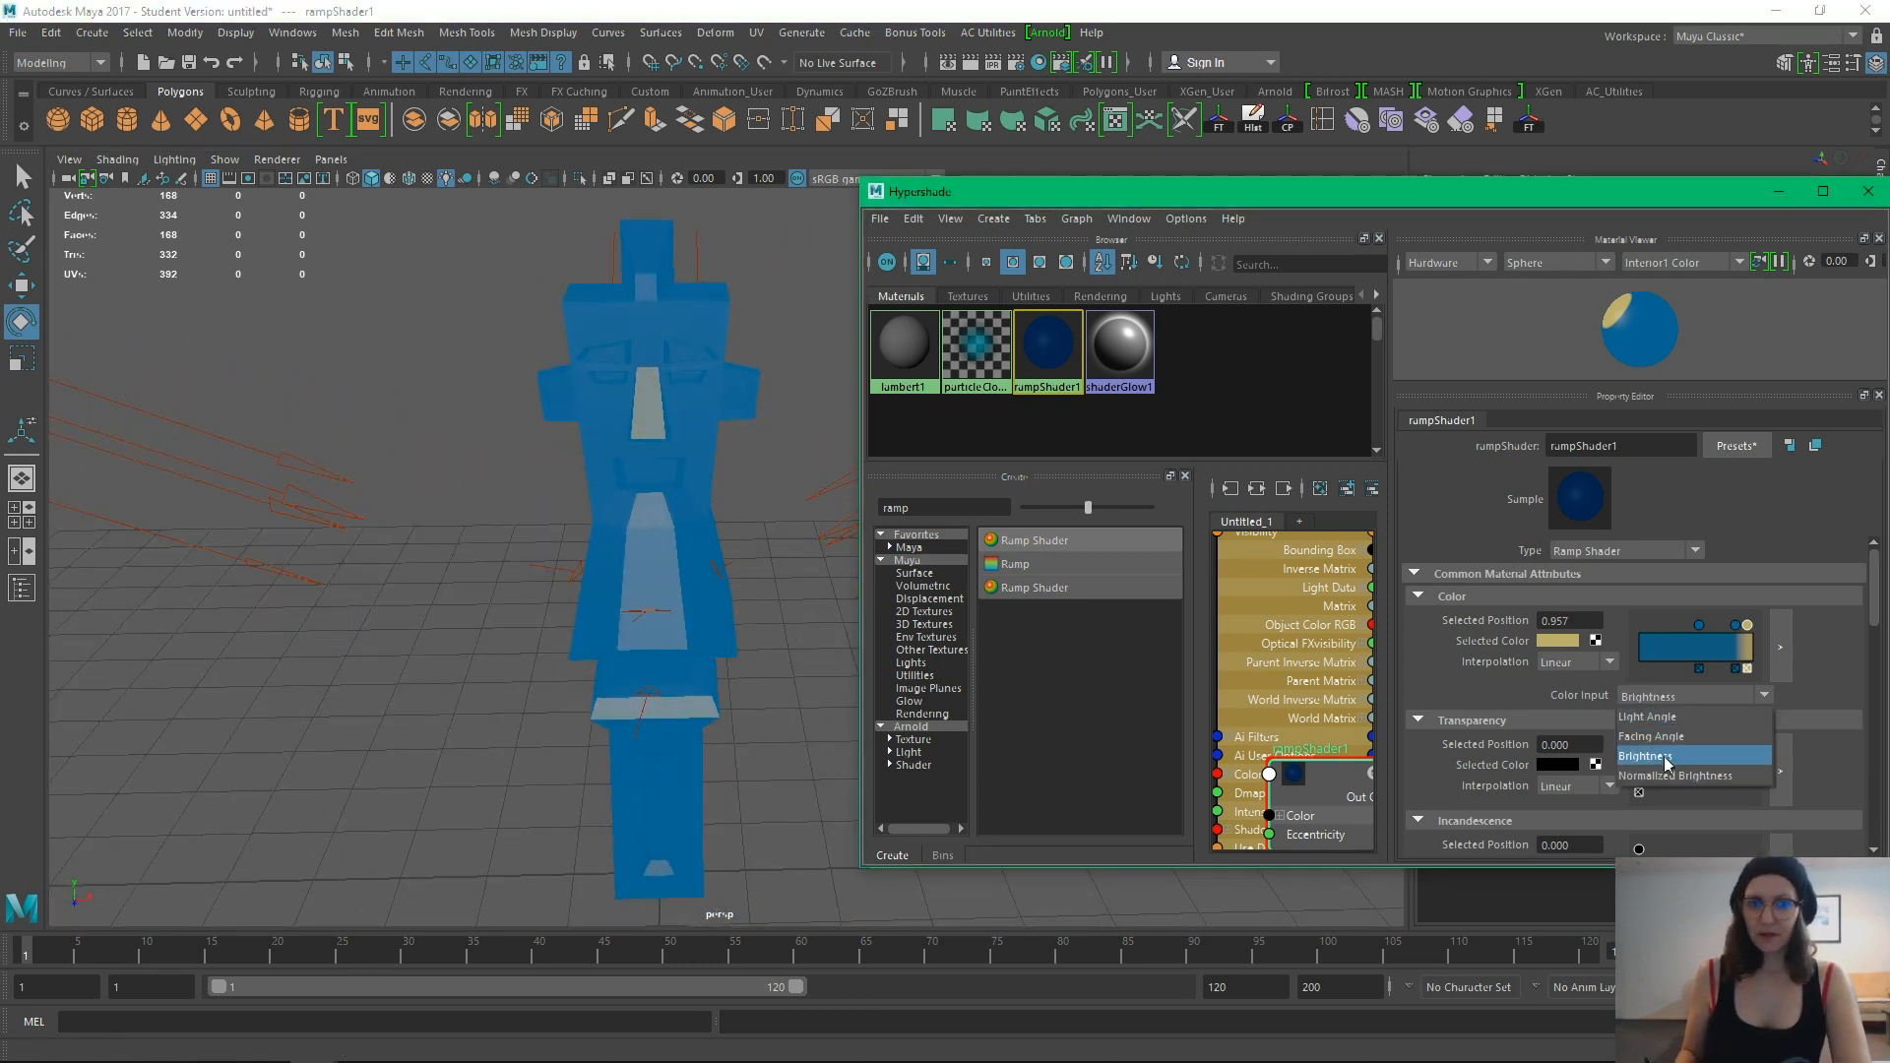
click(1671, 716)
alt+right_drag(606, 796, 369, 650)
alt+drag(369, 650, 557, 694)
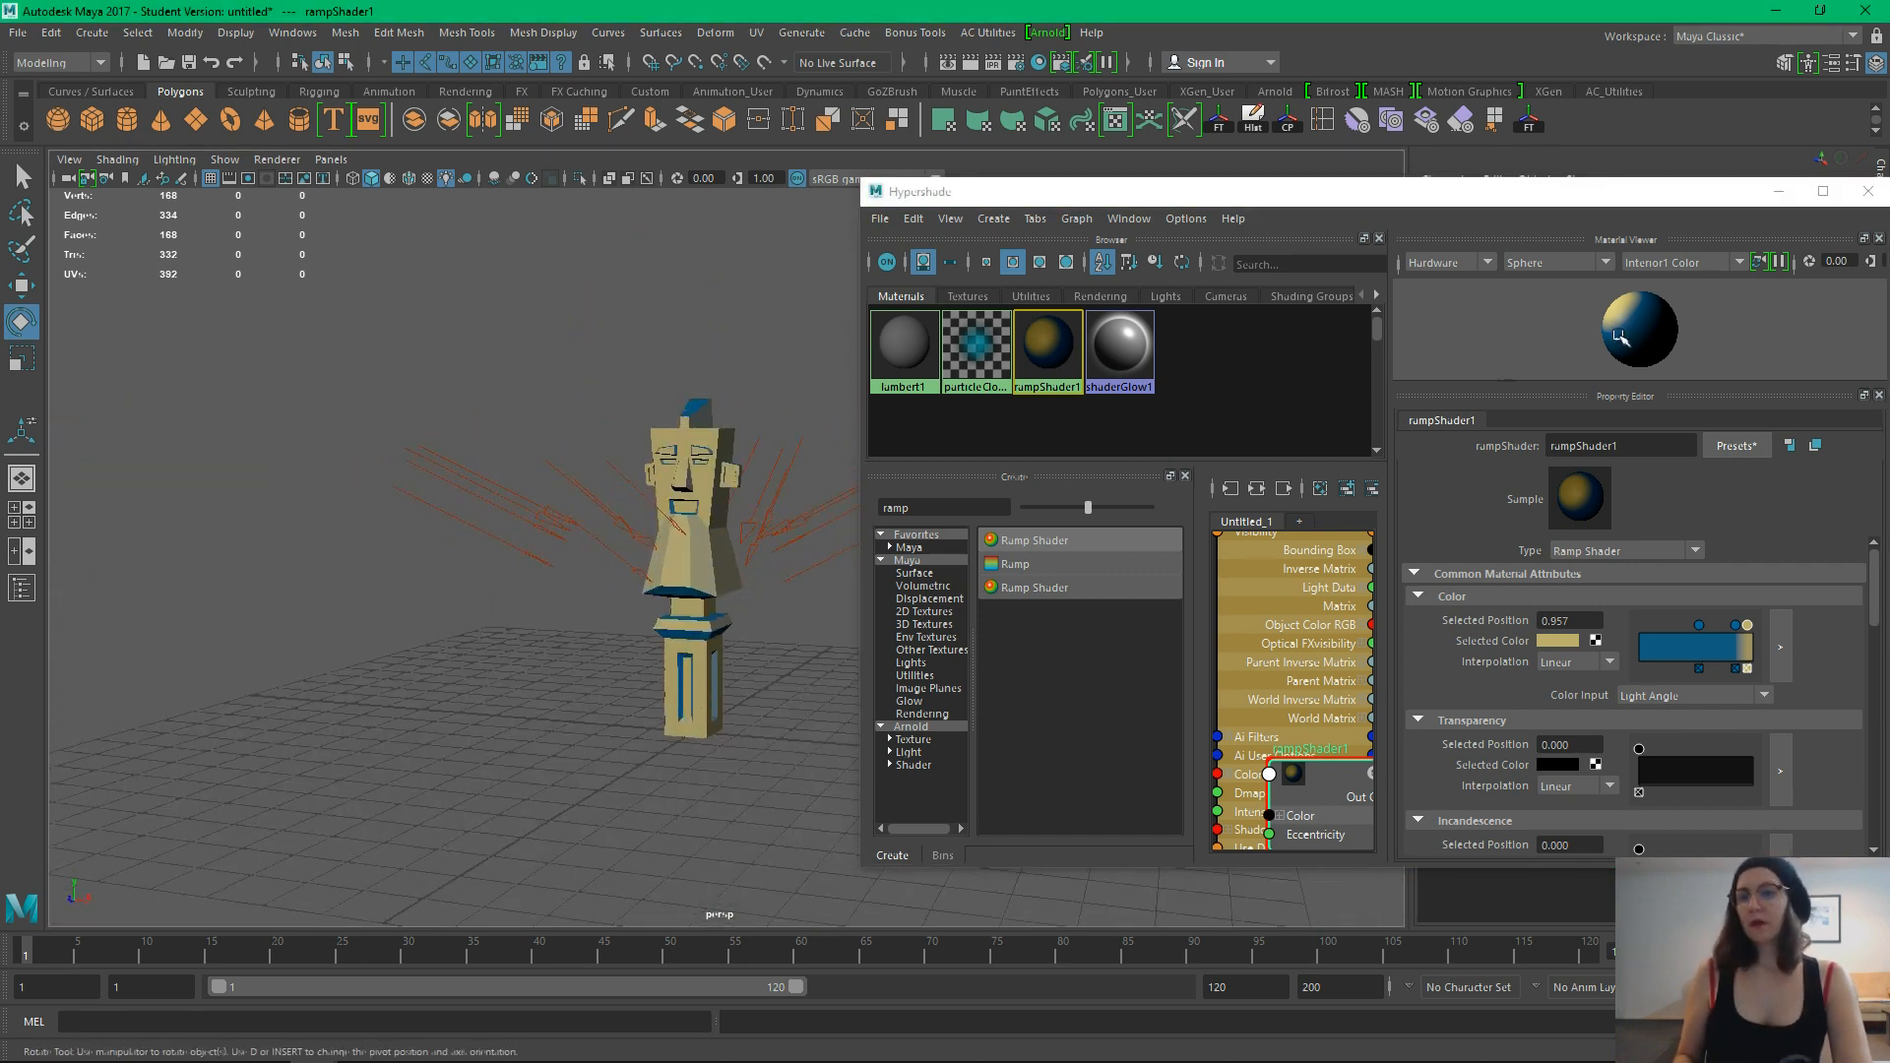
Close the Hypershade and inspect the totem's shading from behind
drag(1645, 199, 1236, 267)
click(1366, 261)
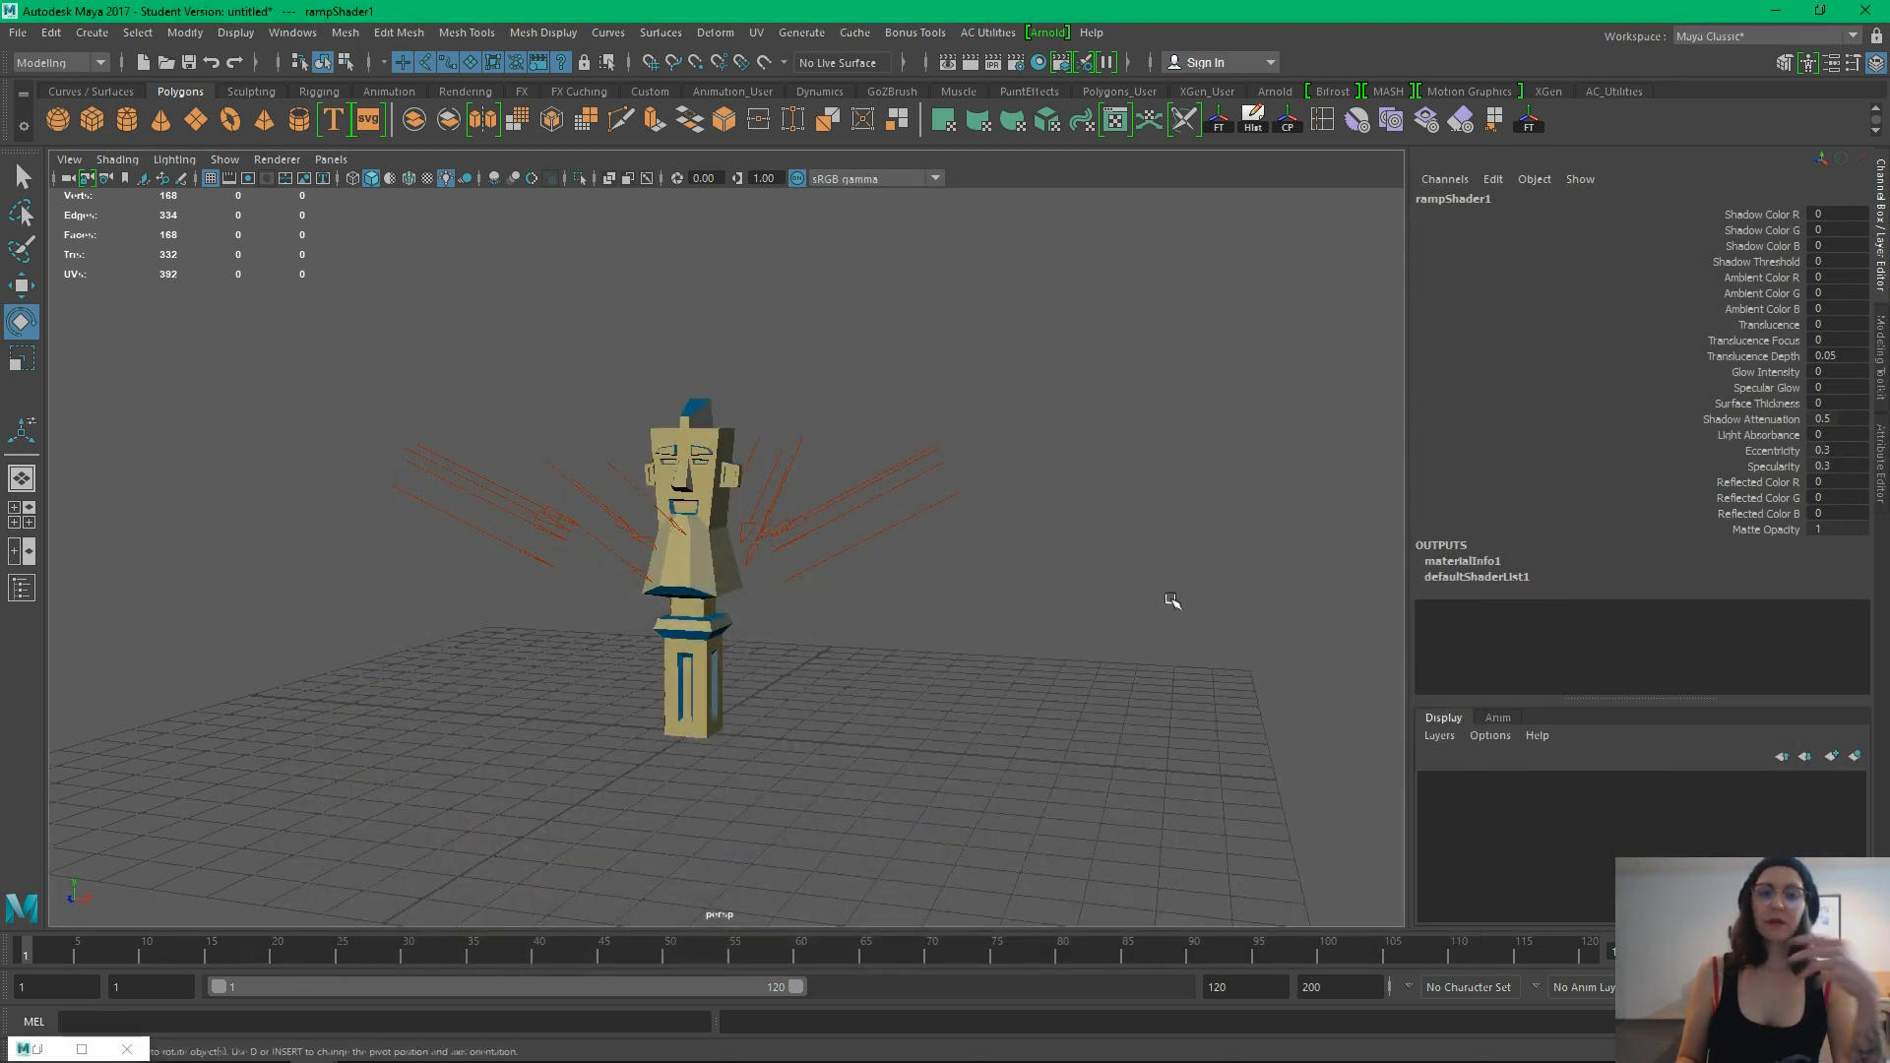
click(696, 719)
alt+drag(793, 802, 859, 458)
alt+drag(1091, 650, 1026, 624)
key(q)
alt+middle_drag(960, 489, 1089, 435)
click(1103, 599)
alt+drag(1103, 600, 979, 745)
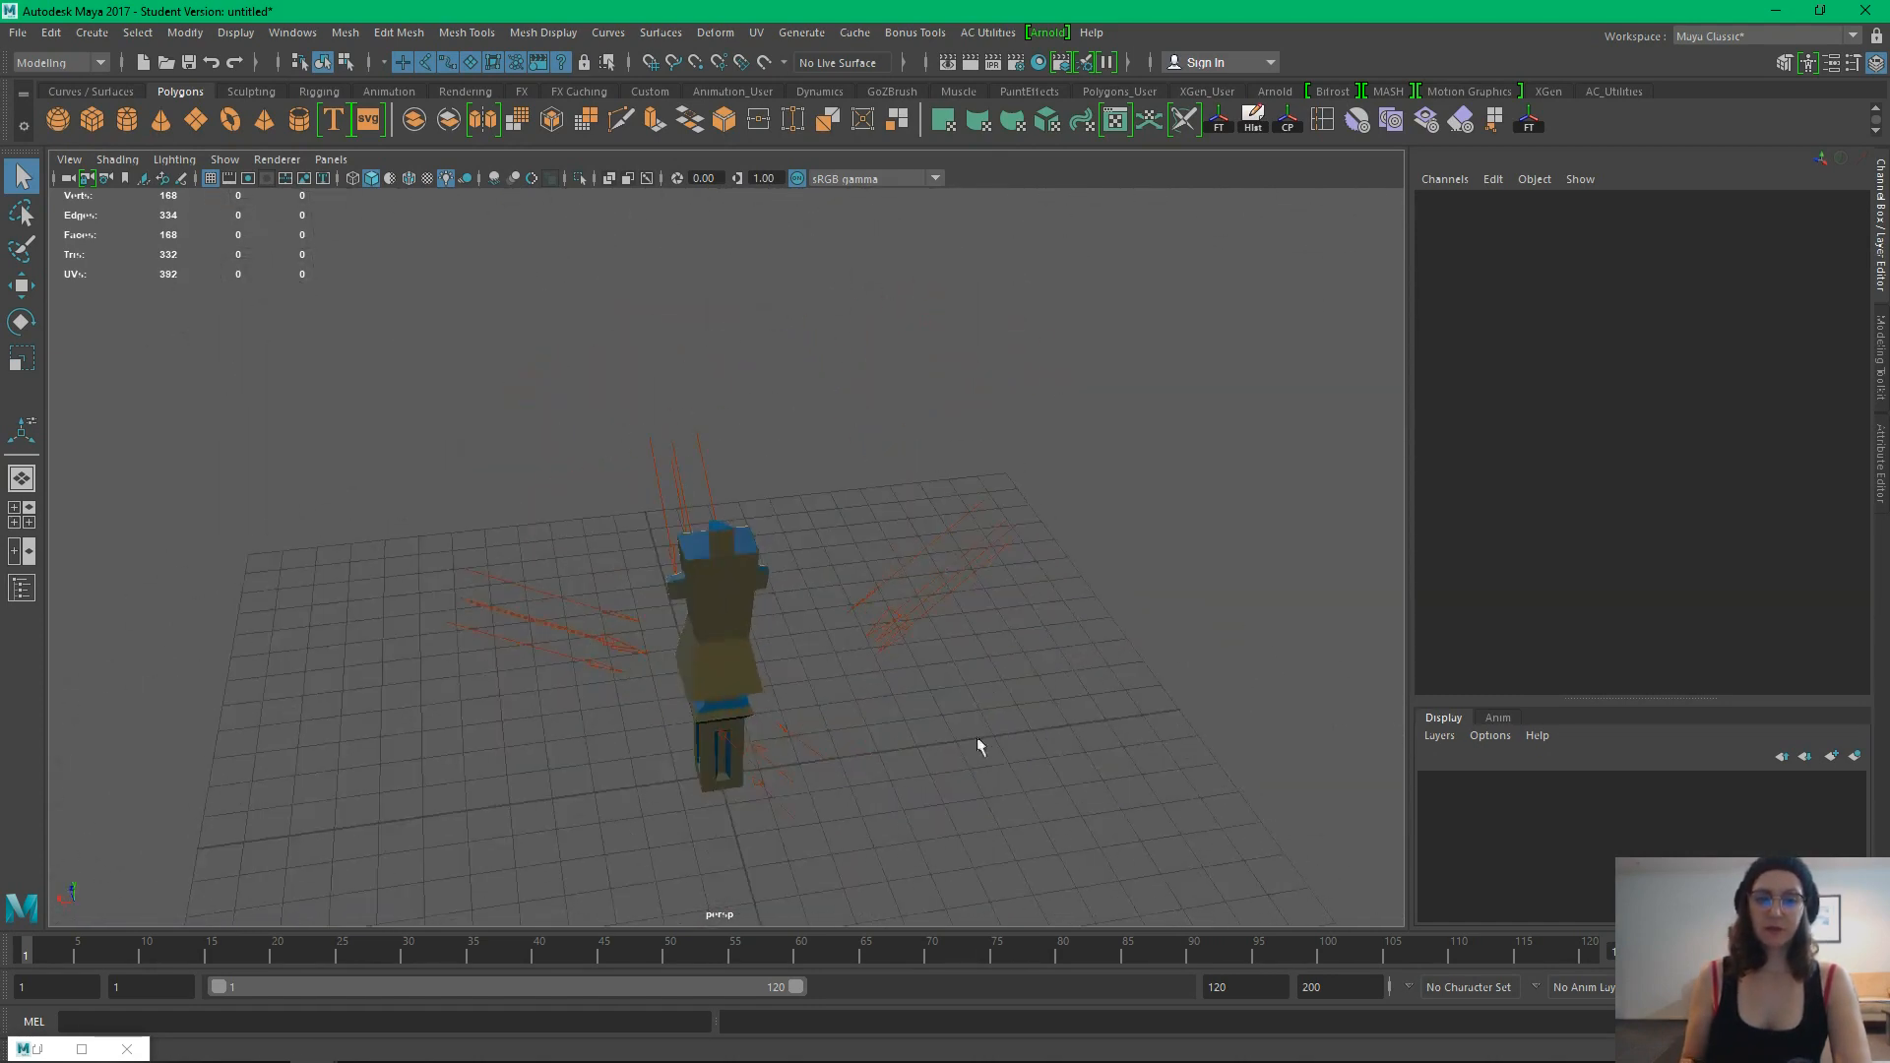
Re-aim the directional lights around the totem, rotating directionalLight3 to X -21.246, Y -72.206, Z -7.647
click(514, 654)
shift+click(788, 740)
shift+click(889, 595)
key(e)
drag(870, 443, 849, 484)
click(610, 532)
click(582, 633)
drag(612, 477, 827, 535)
Select the light behind the totem and tilt it to Rotate X -39.987
alt+drag(1041, 626, 1065, 729)
click(877, 702)
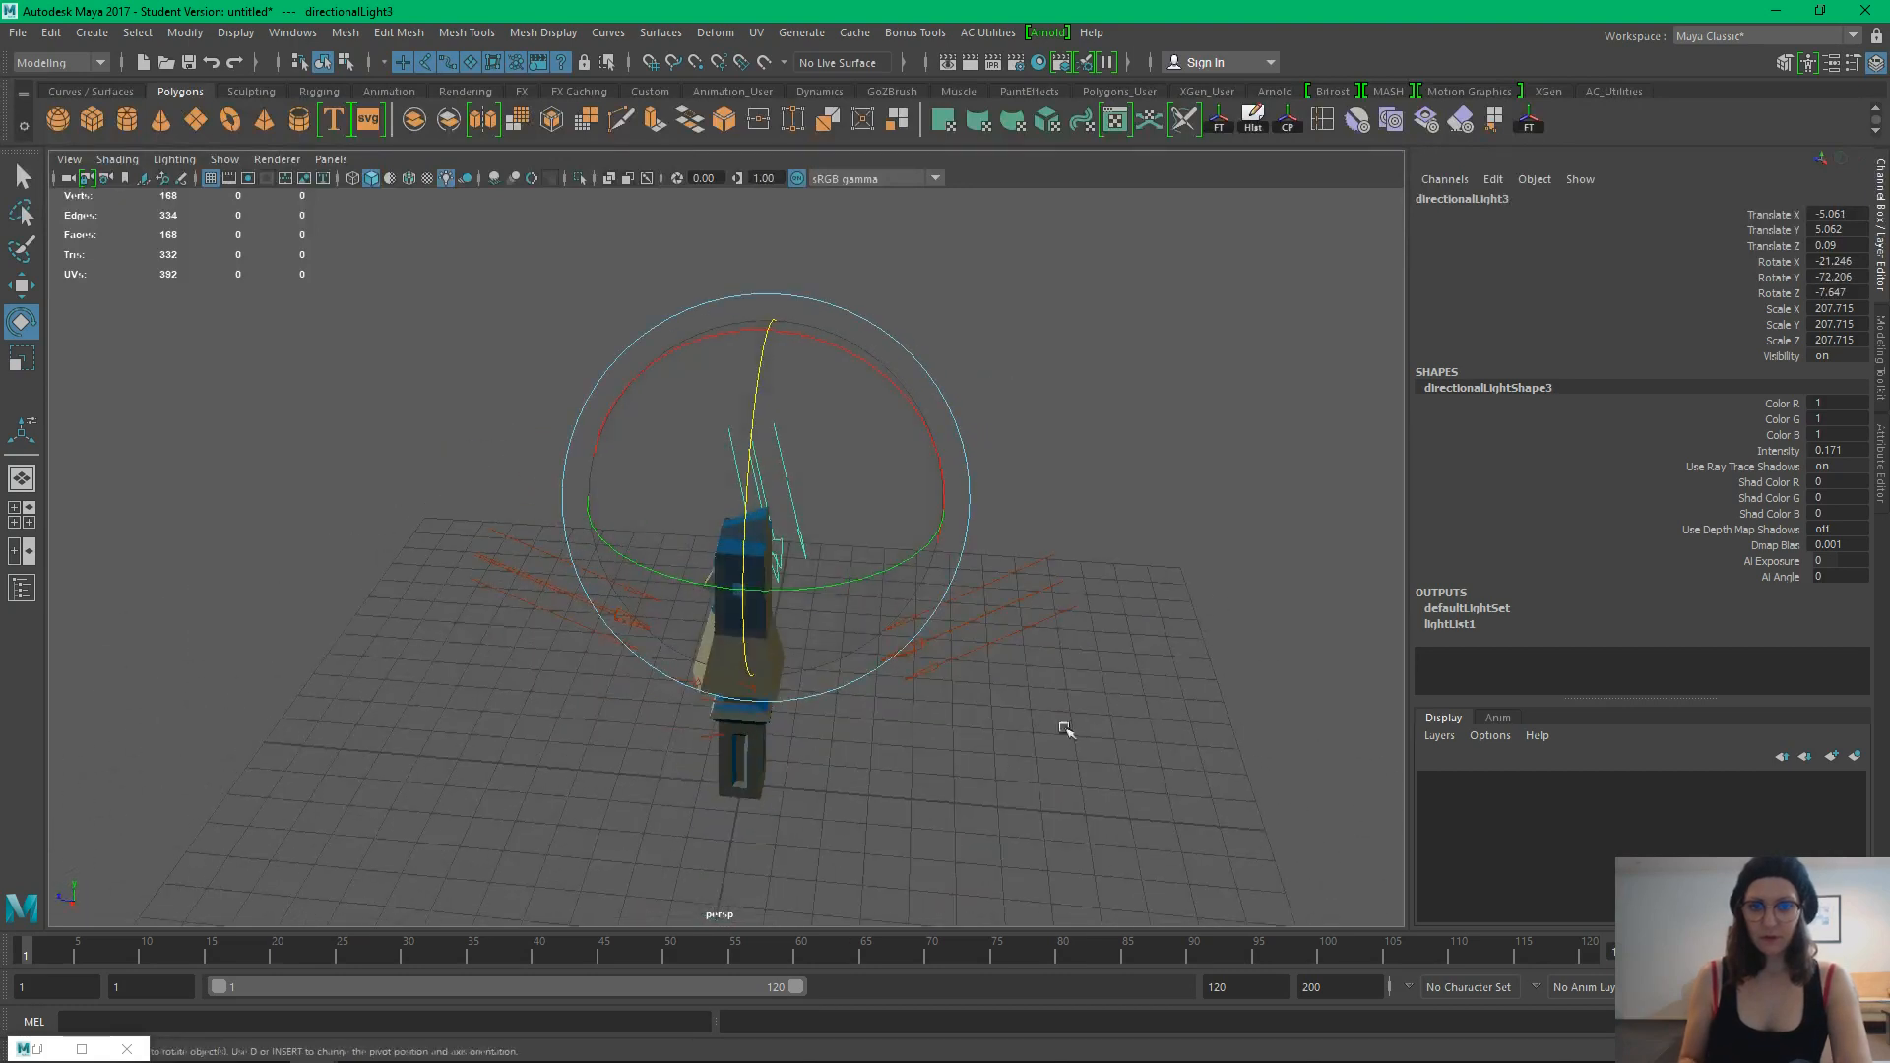
key(ctrl+d)
drag(1064, 484, 901, 553)
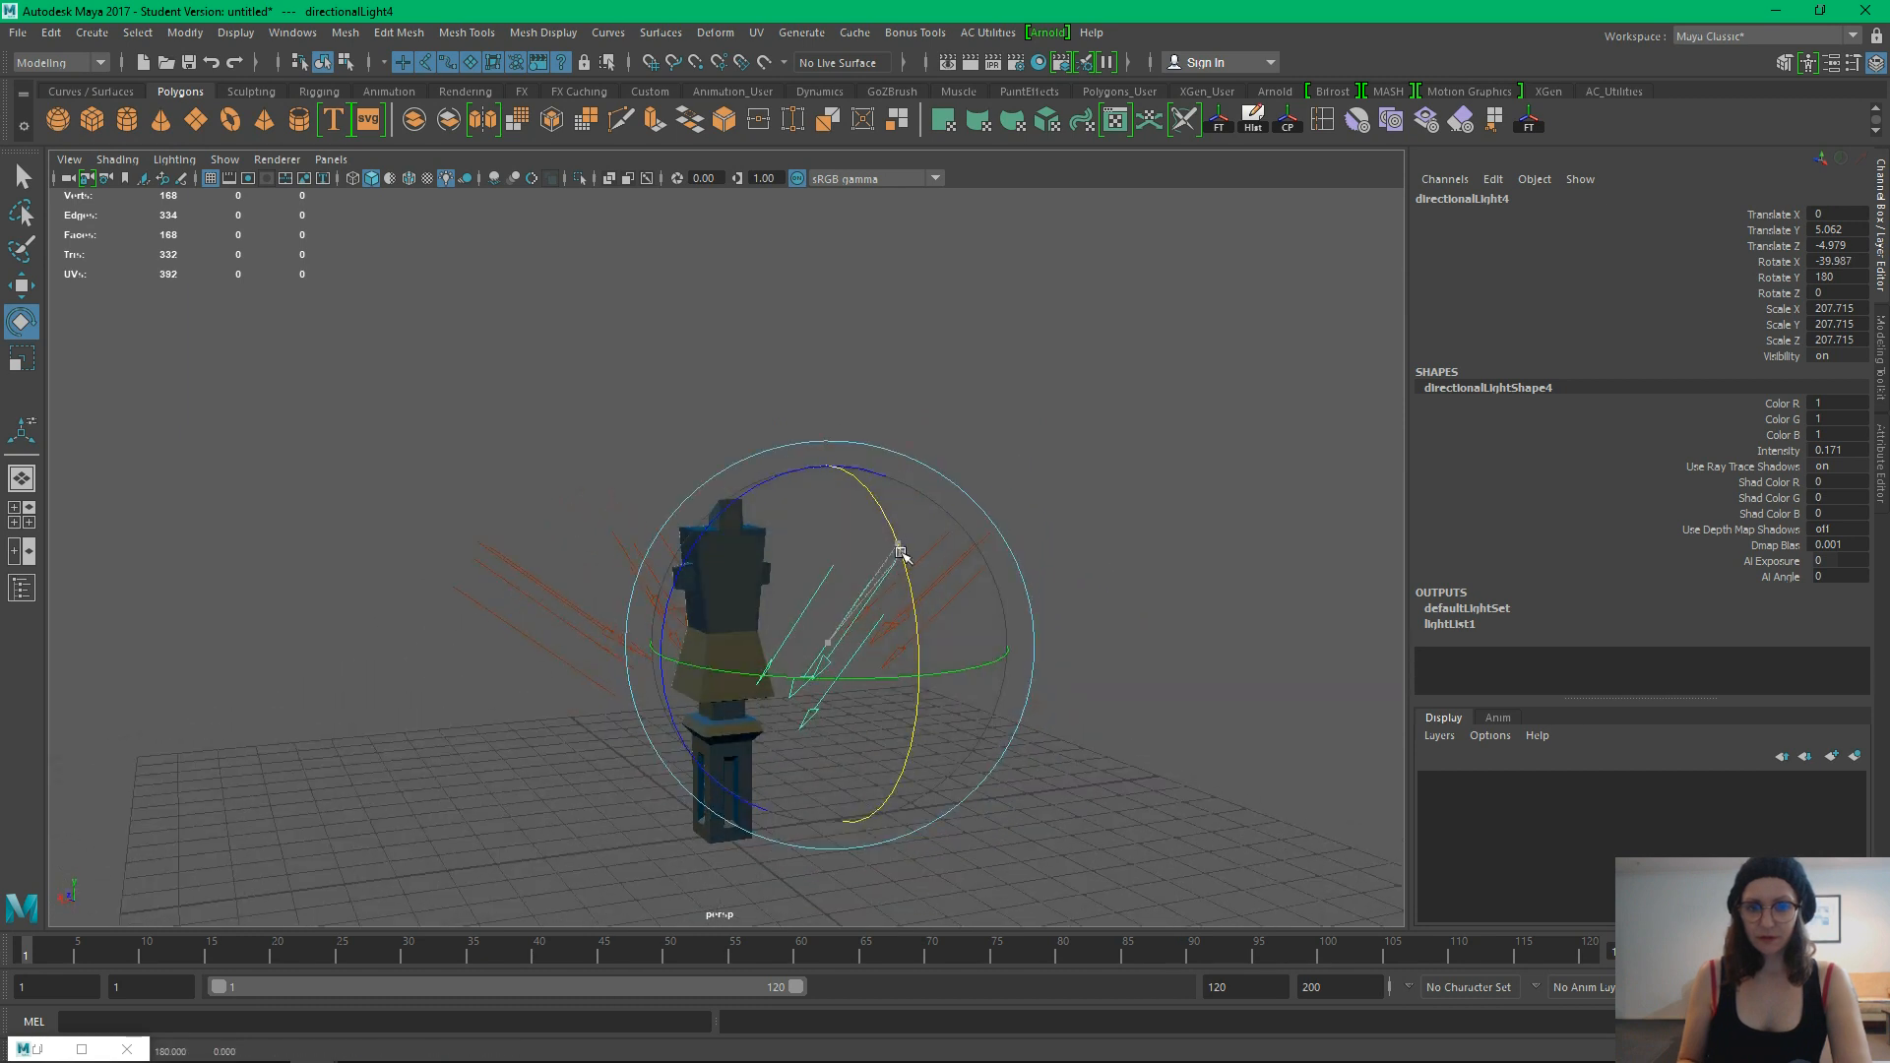
click(1129, 799)
Examine the totem's two-tone shading and the four-light arrangement from several sides
alt+drag(1012, 789, 755, 727)
alt+drag(753, 660, 906, 620)
scroll(948, 630, down, 5)
alt+middle_drag(953, 555, 898, 688)
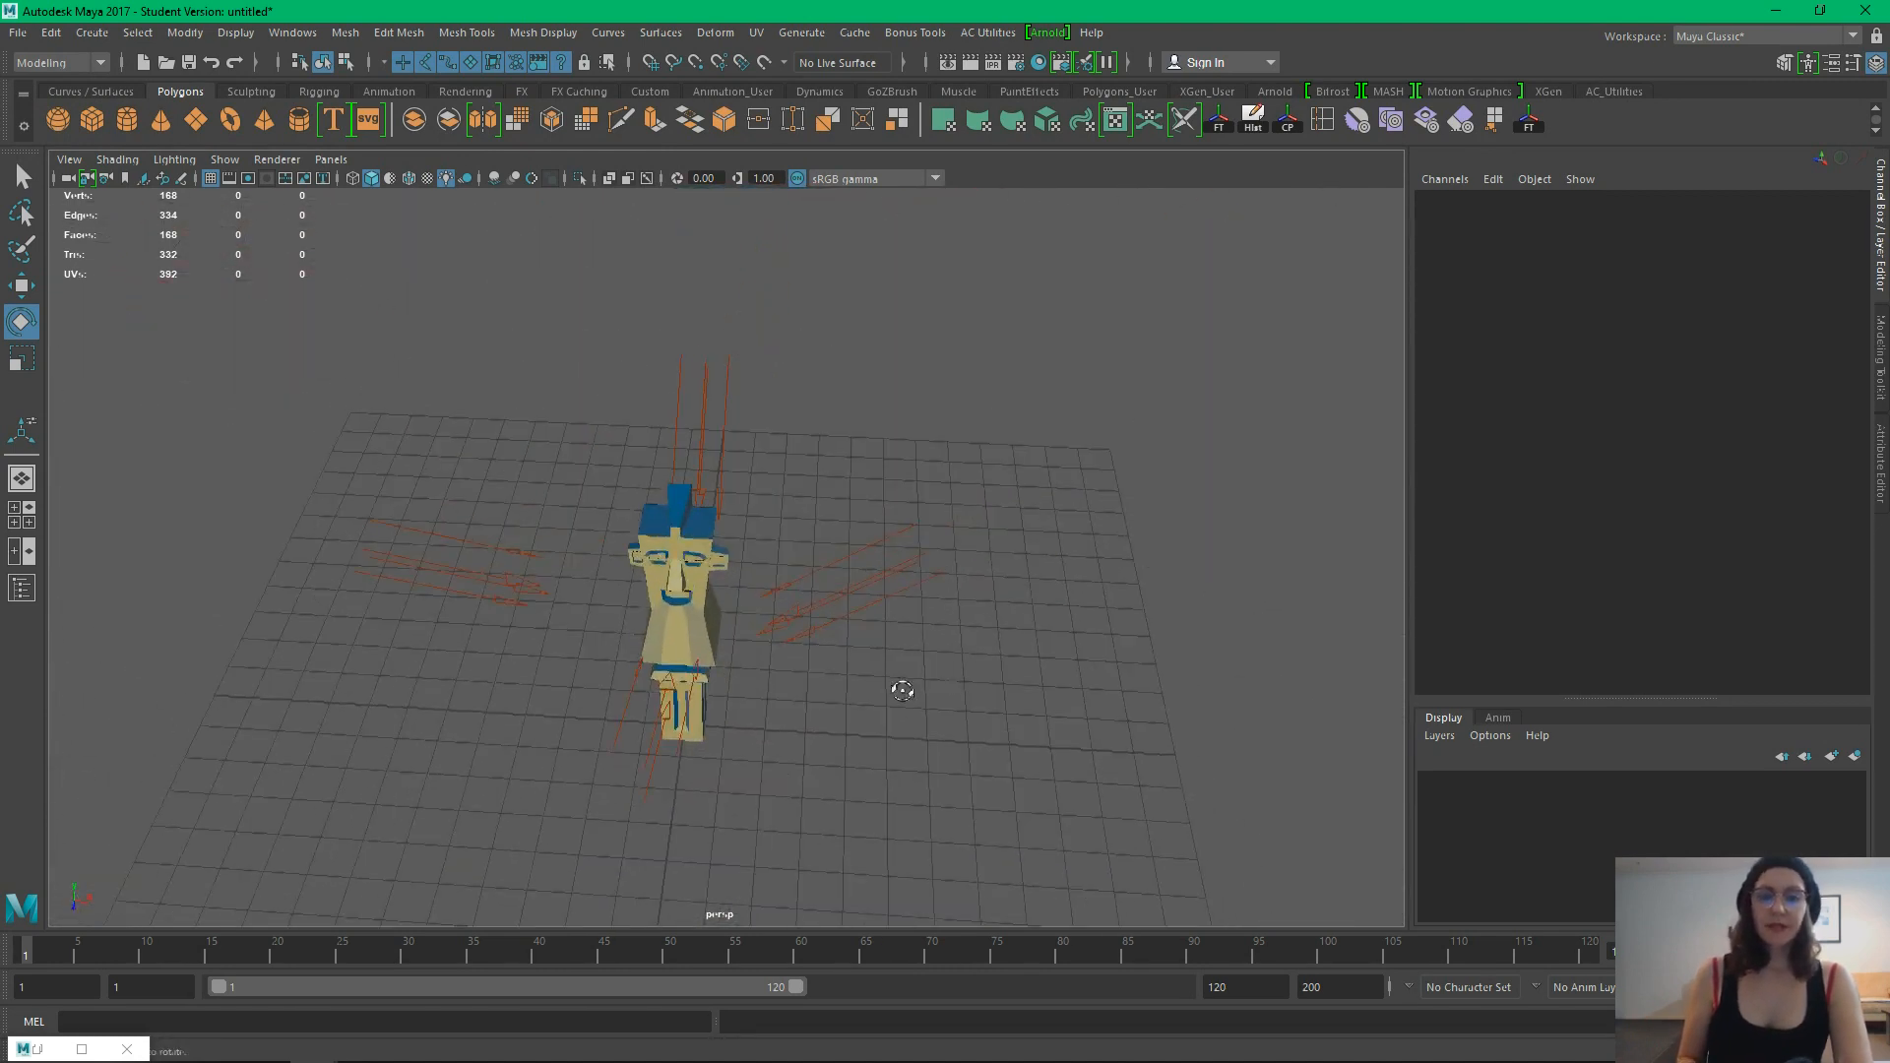
alt+drag(898, 688, 748, 679)
key(q)
click(667, 572)
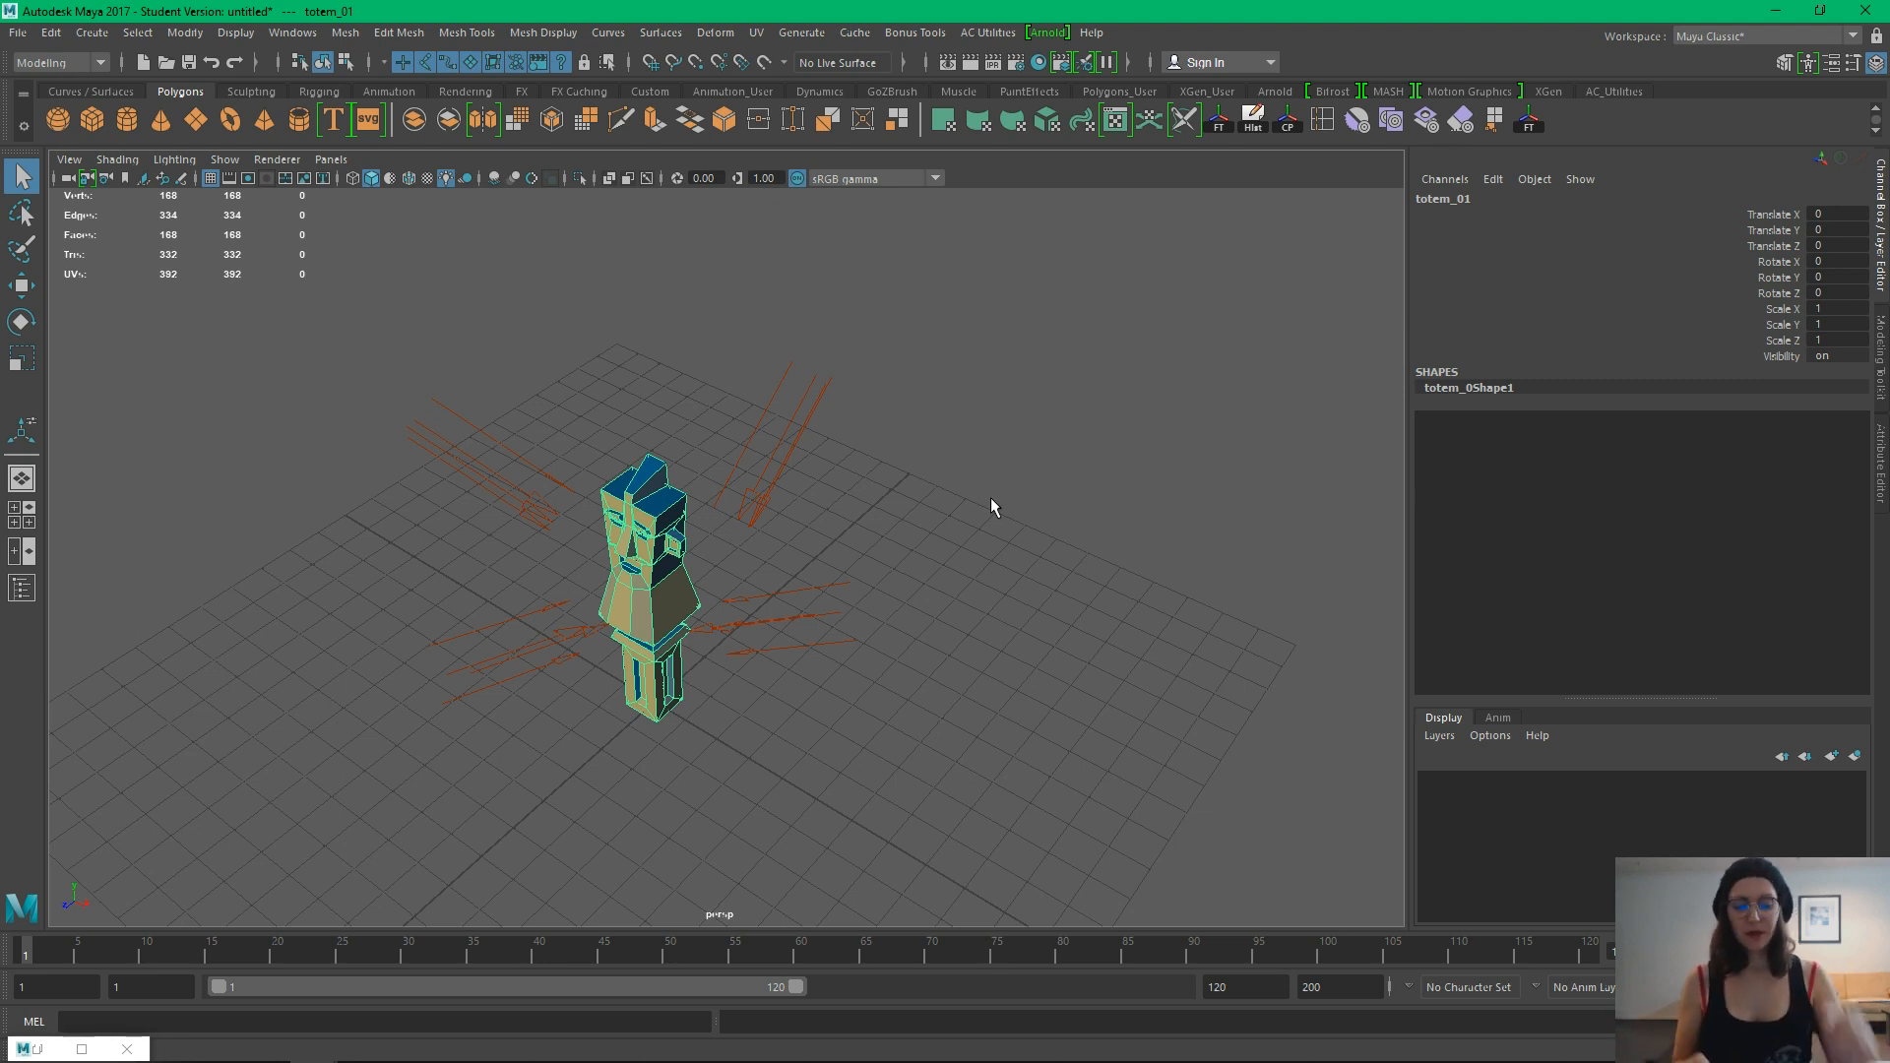
alt+drag(595, 624, 1126, 734)
click(936, 785)
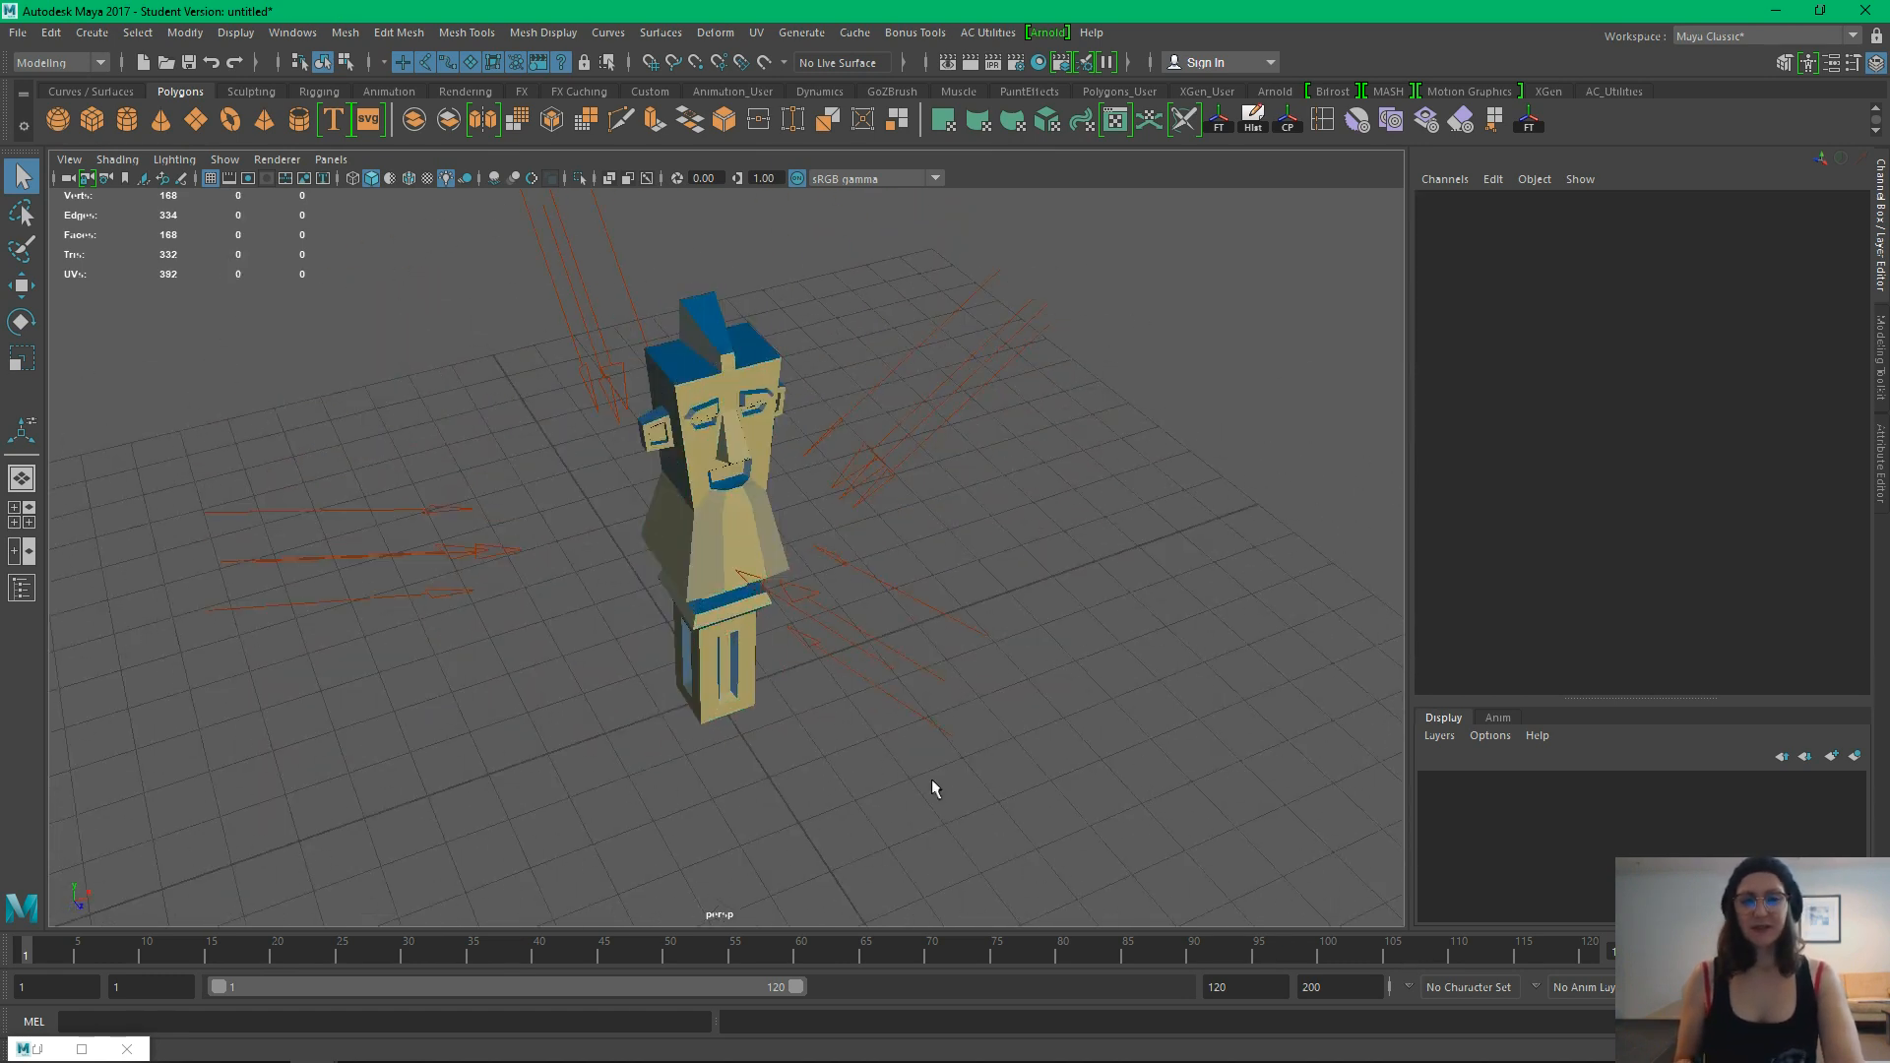
Select the totem, switch to the Rendering menu set and open Transfer Maps for it
click(711, 552)
alt+drag(755, 771, 657, 680)
alt+middle_drag(638, 647, 665, 766)
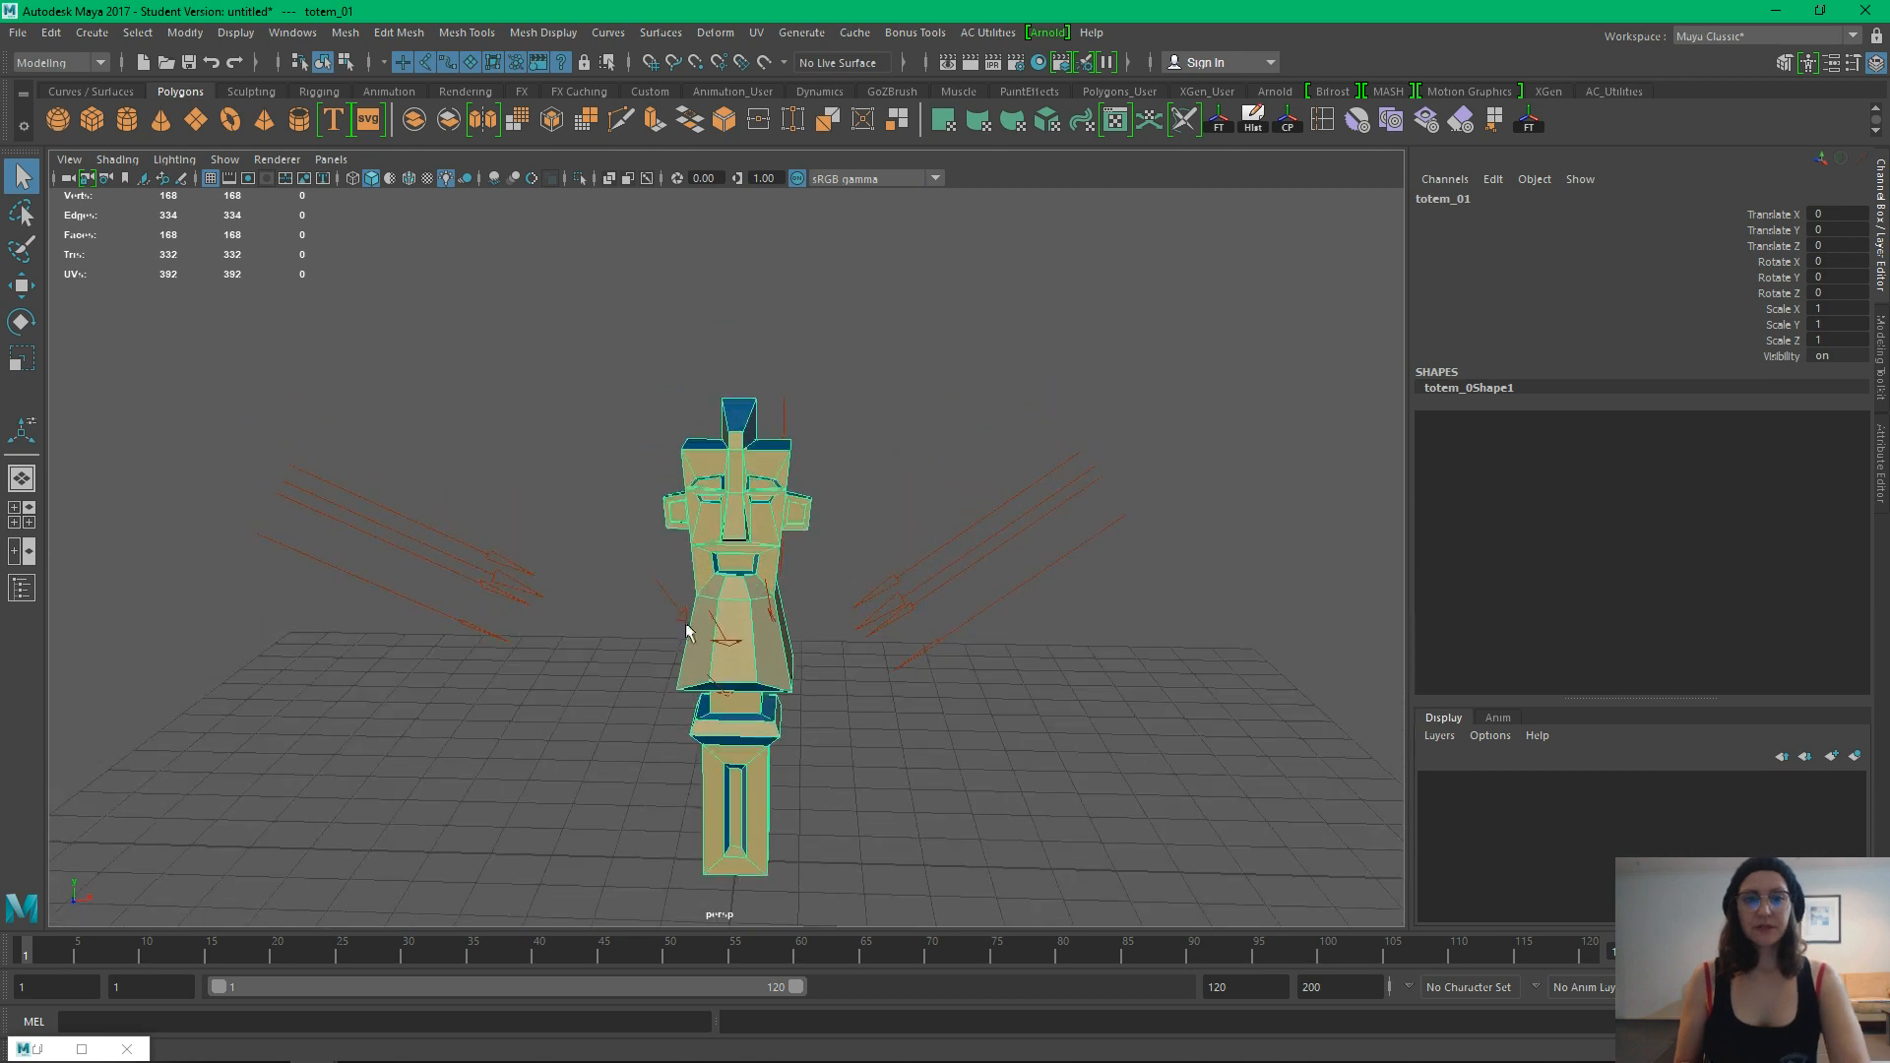
click(59, 63)
click(65, 167)
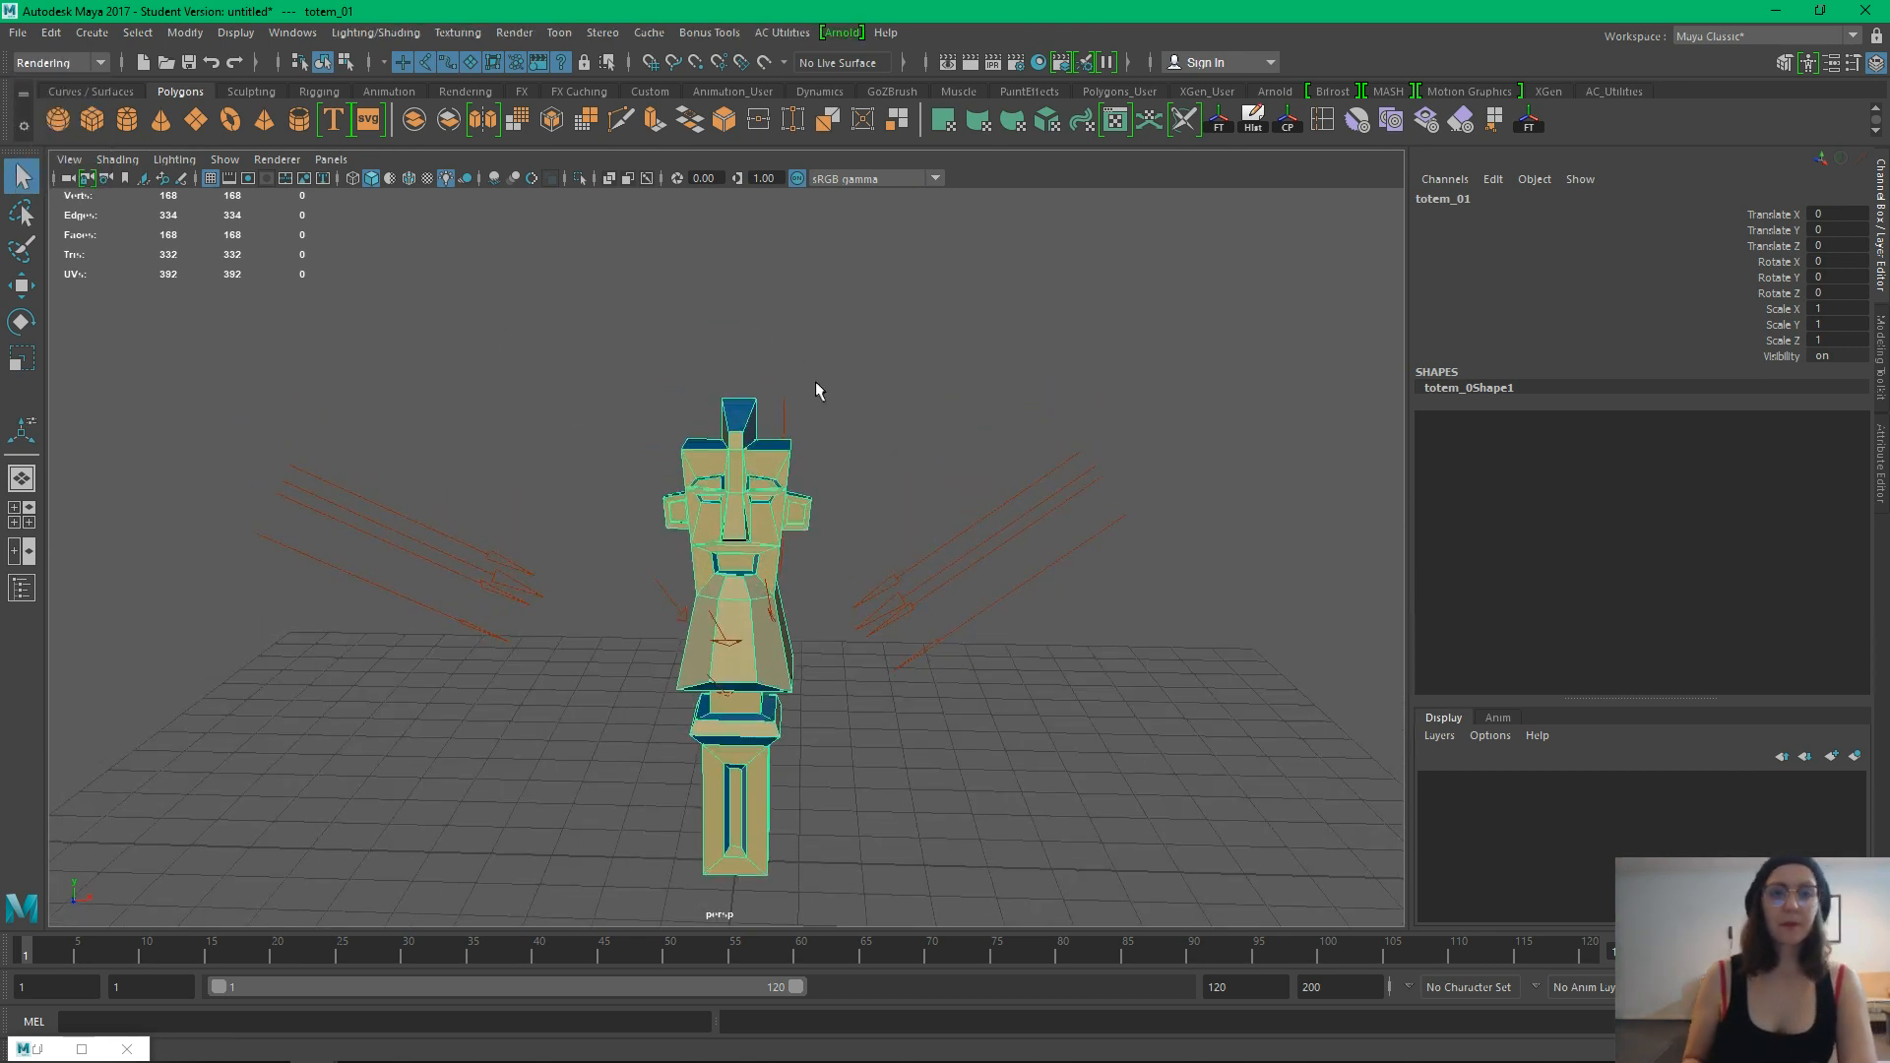
click(513, 32)
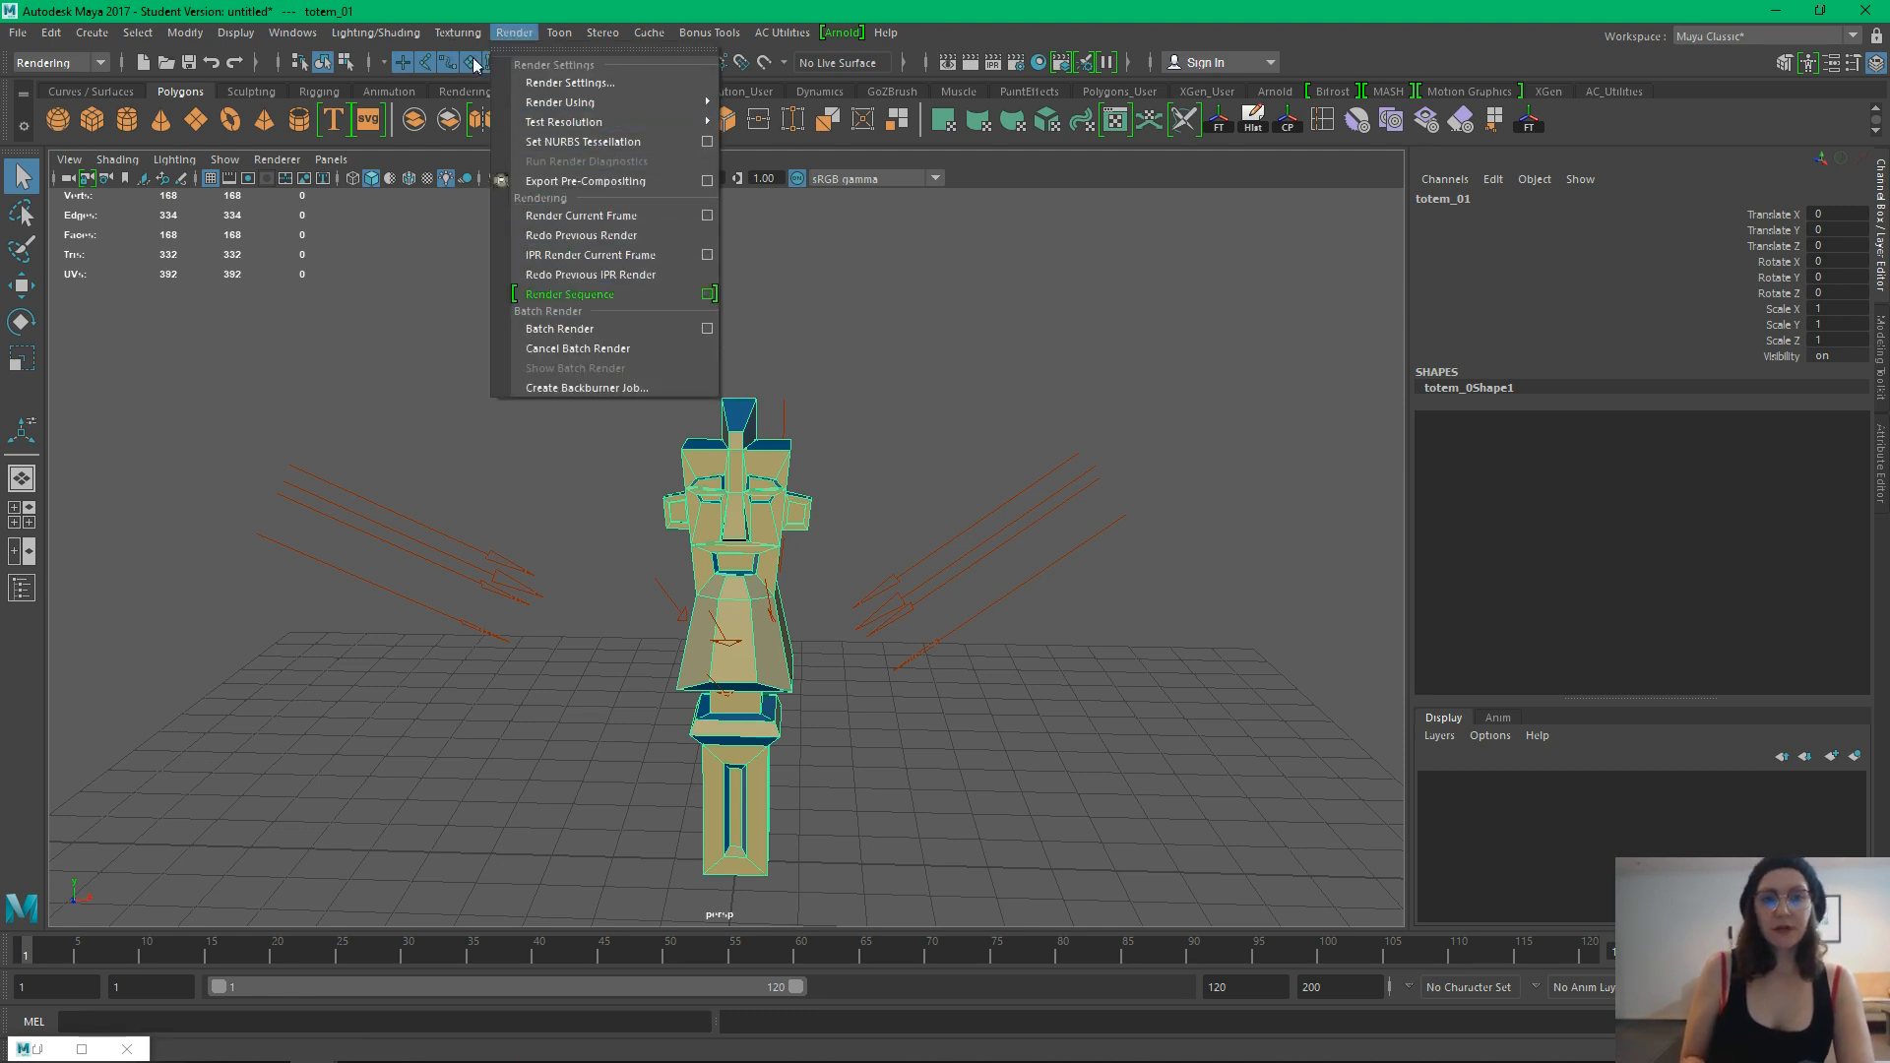
mouse_move(375, 47)
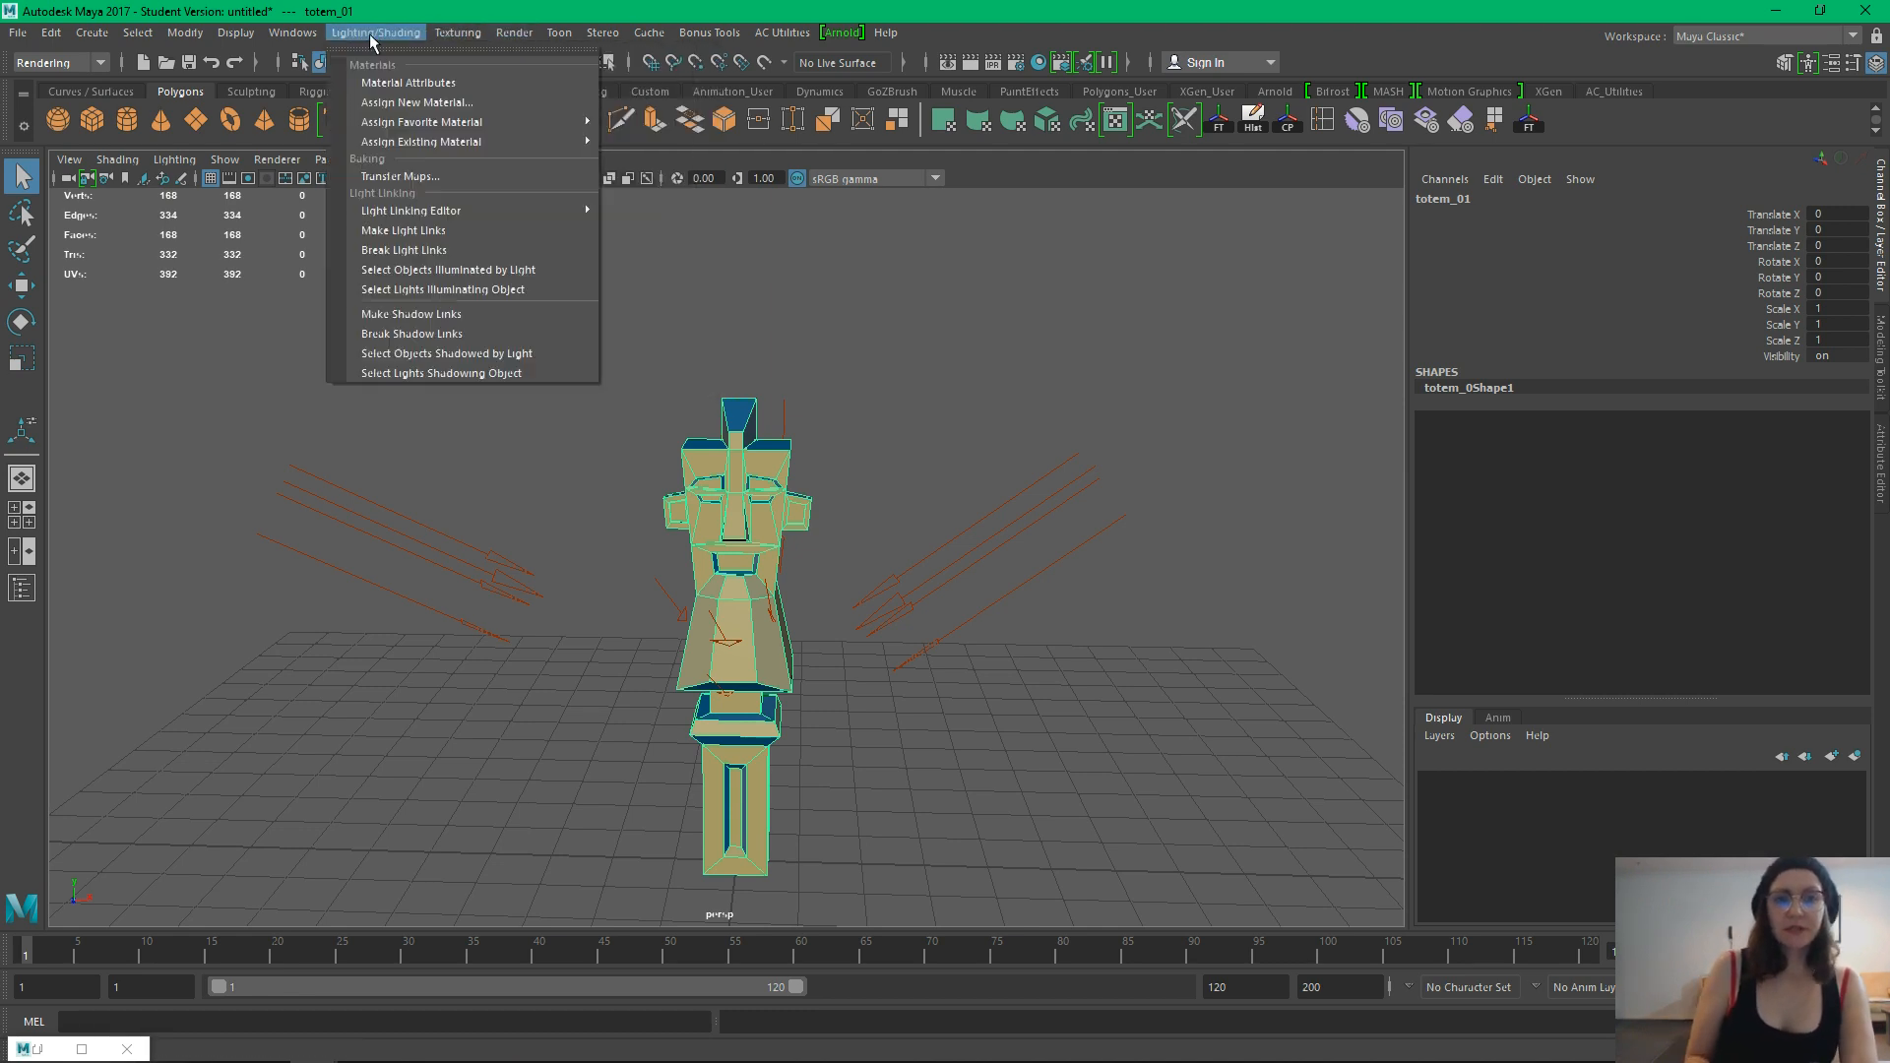
click(459, 176)
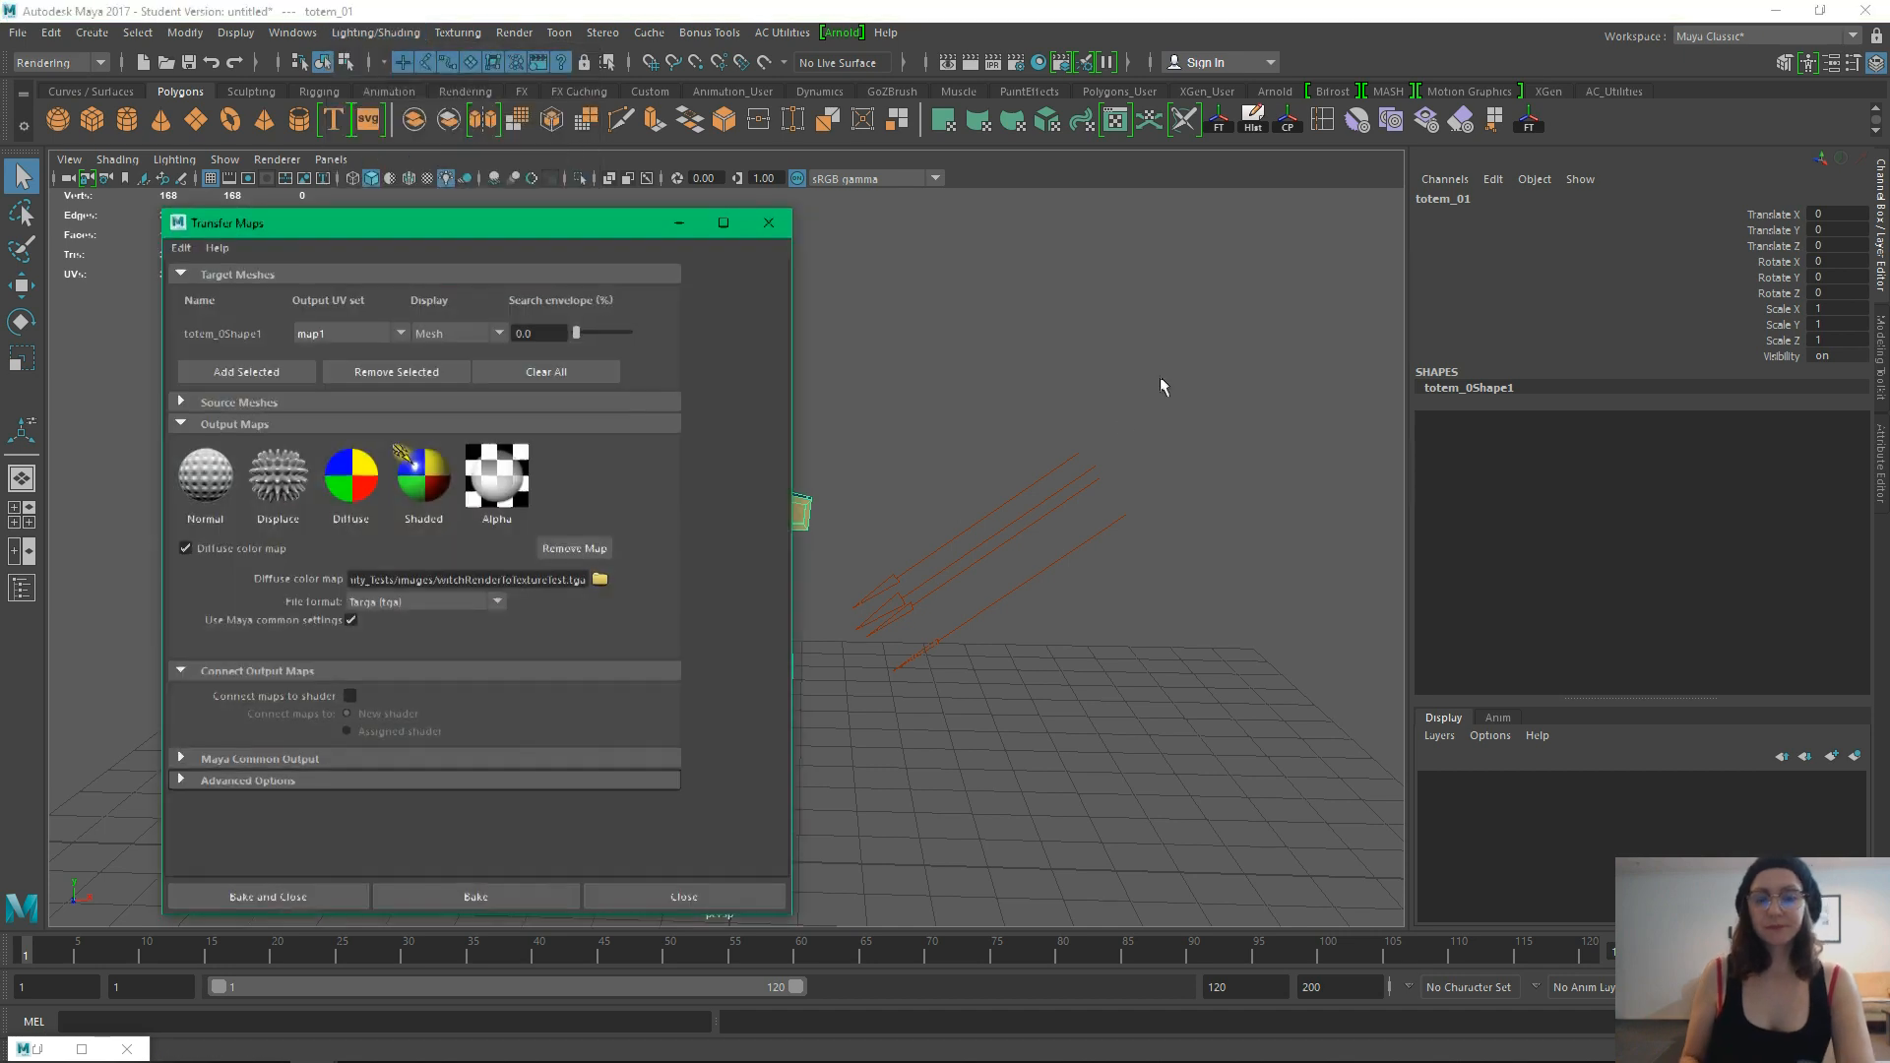
Move the Transfer Maps window off the totem, collapse the Channel Box and reframe the totem
drag(500, 233, 1402, 198)
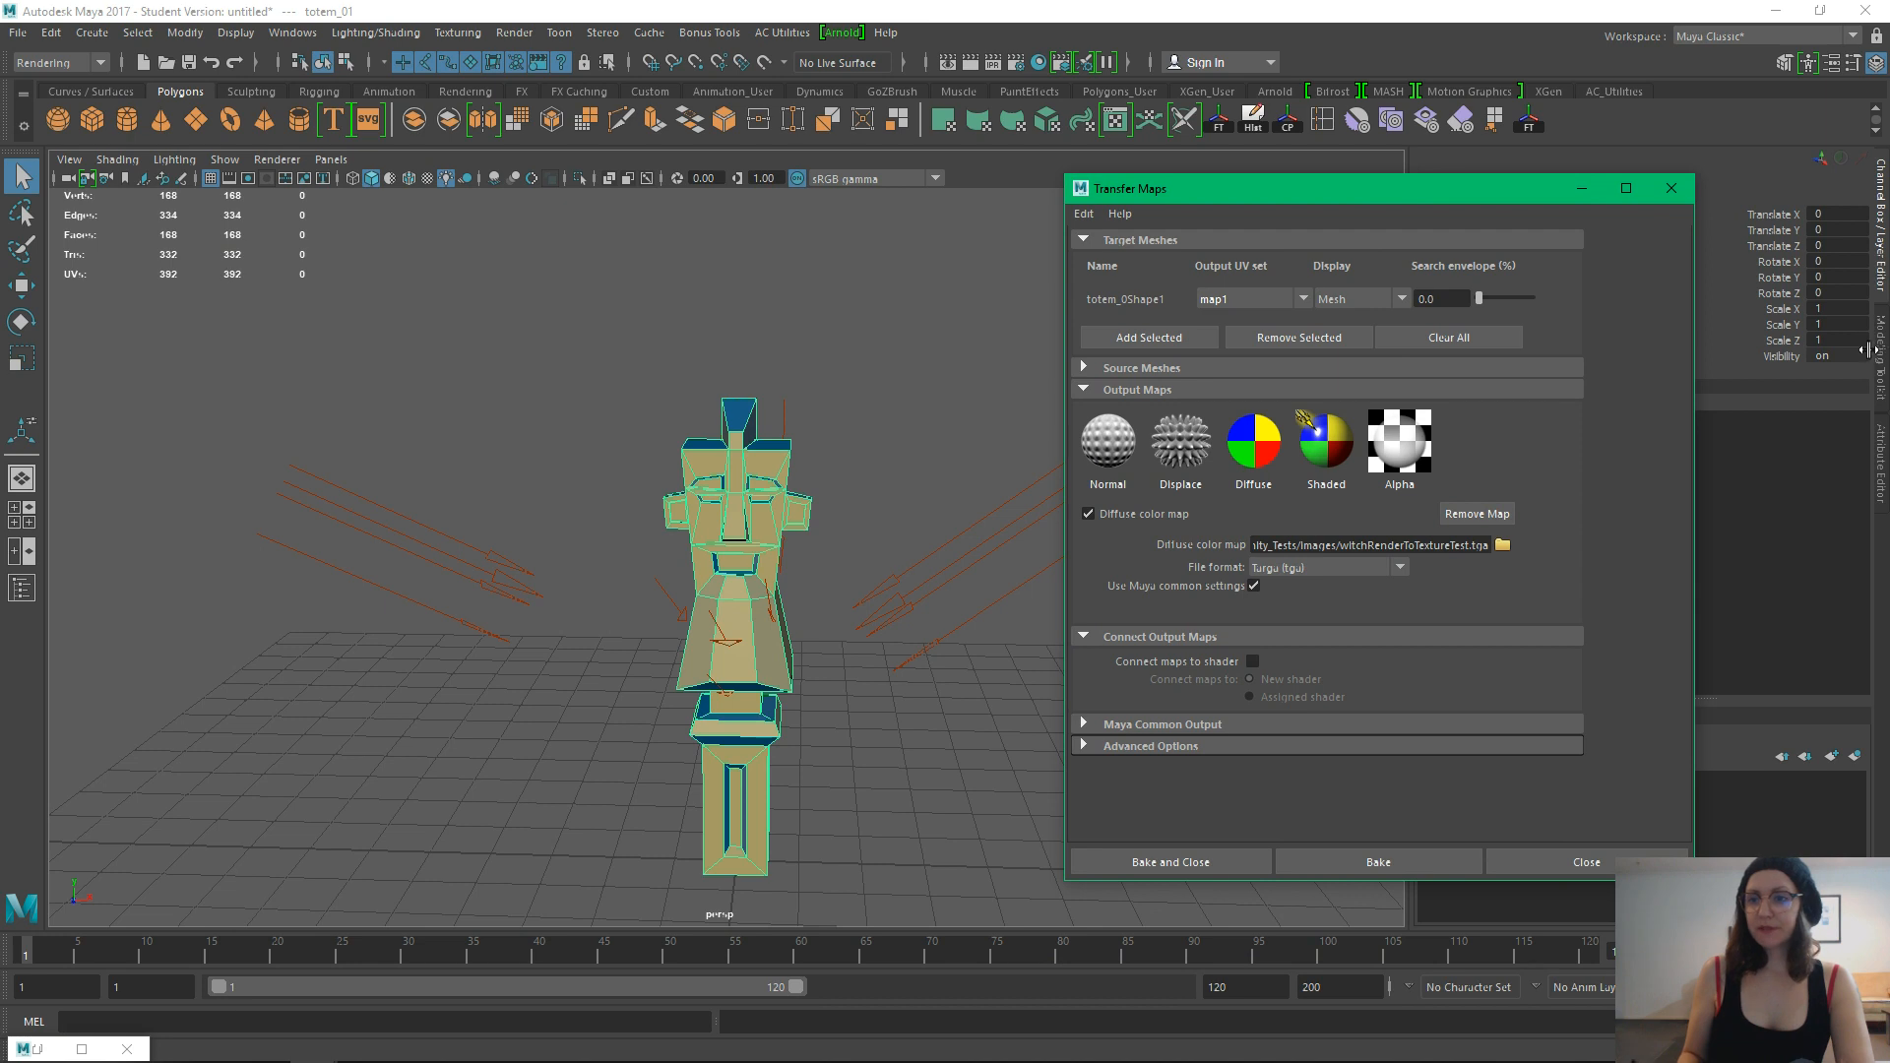
click(1881, 285)
click(1273, 456)
alt+middle_drag(793, 432, 612, 363)
alt+right_drag(876, 502, 671, 498)
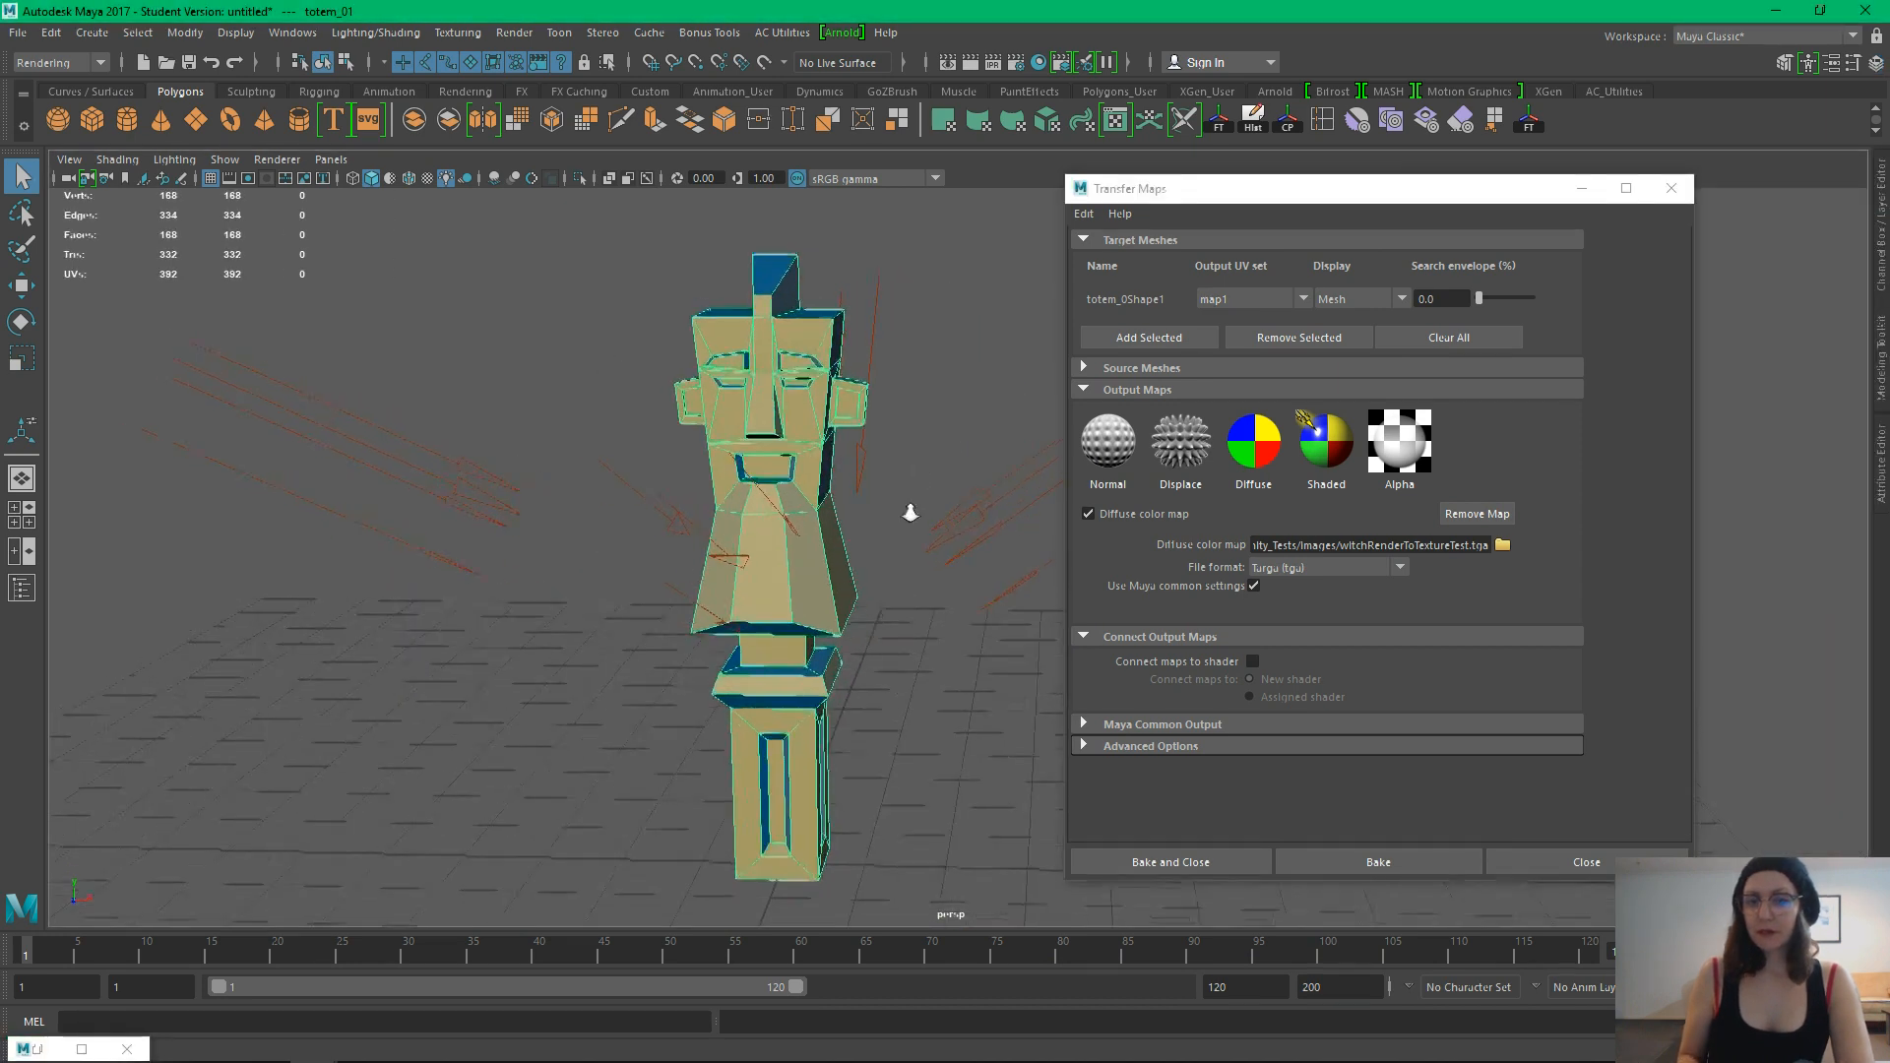
alt+drag(670, 498, 591, 531)
click(877, 738)
click(724, 730)
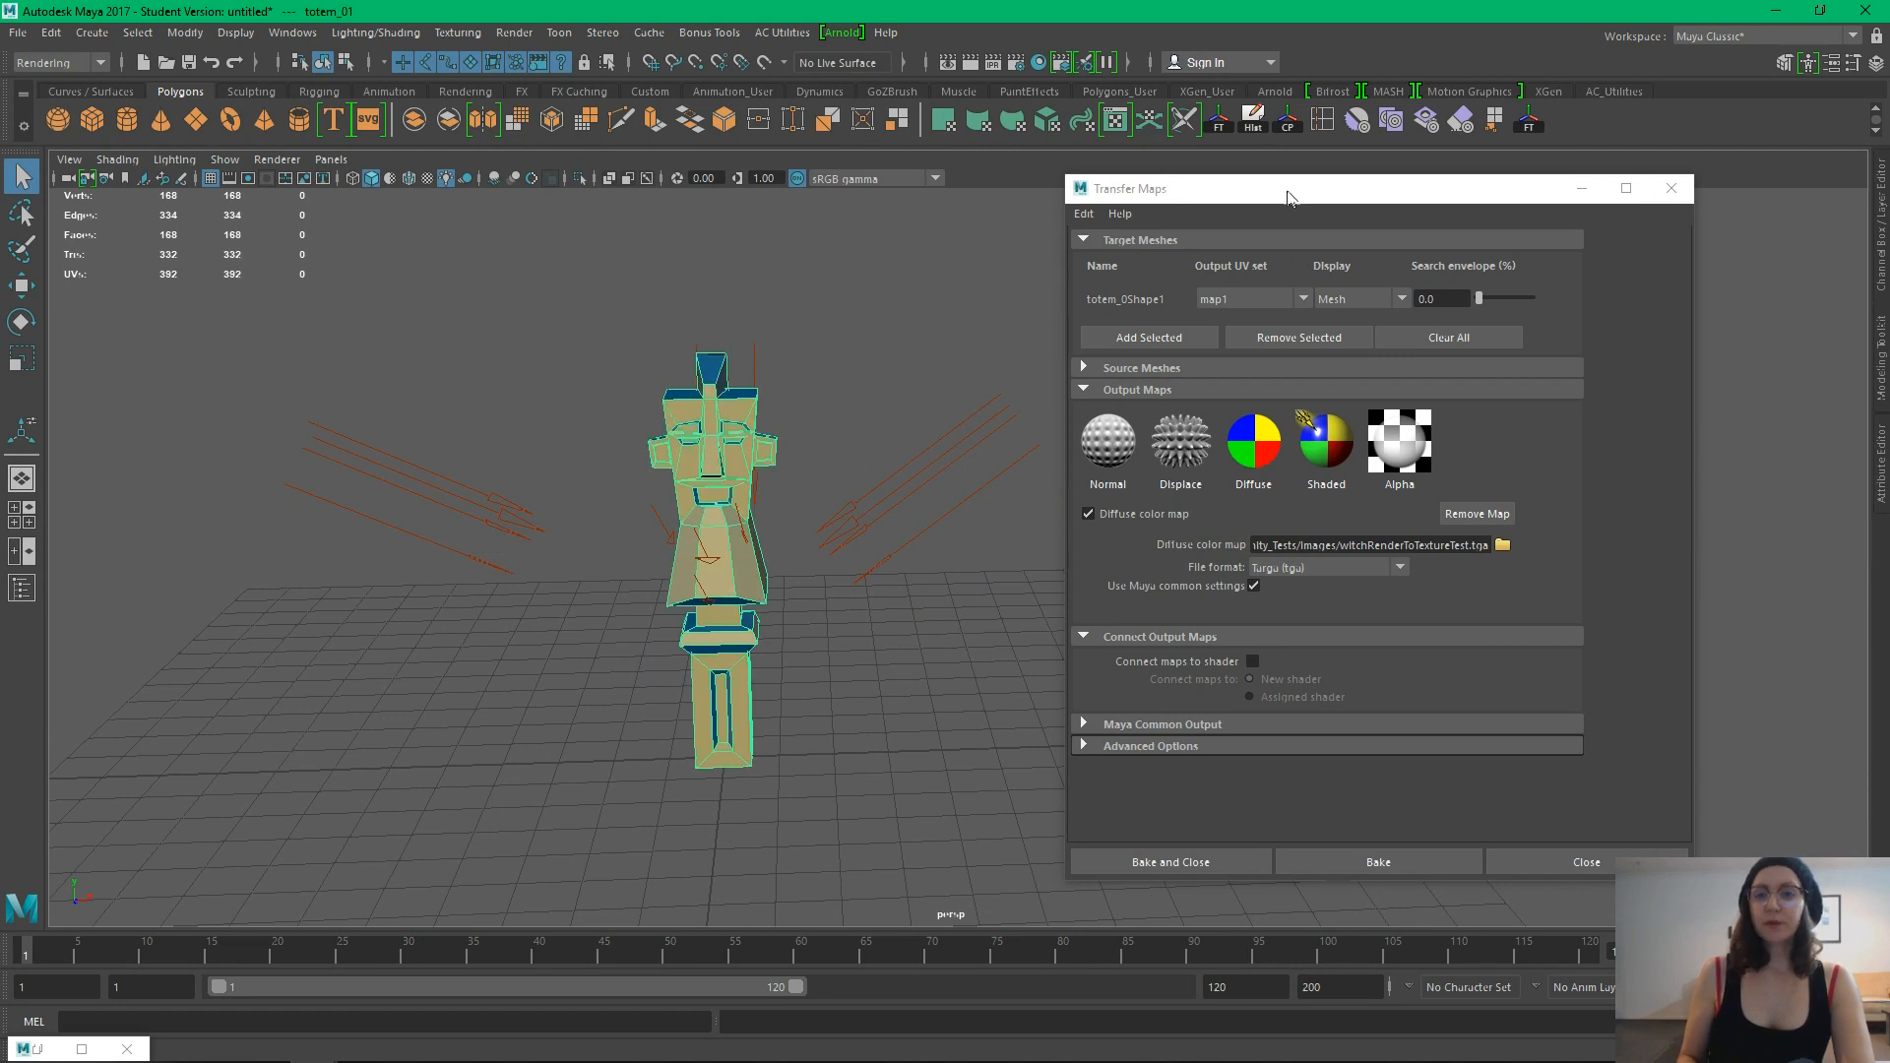
Bring back the Channel Box and rename the totem mesh totem_01_target
drag(1287, 197, 1208, 430)
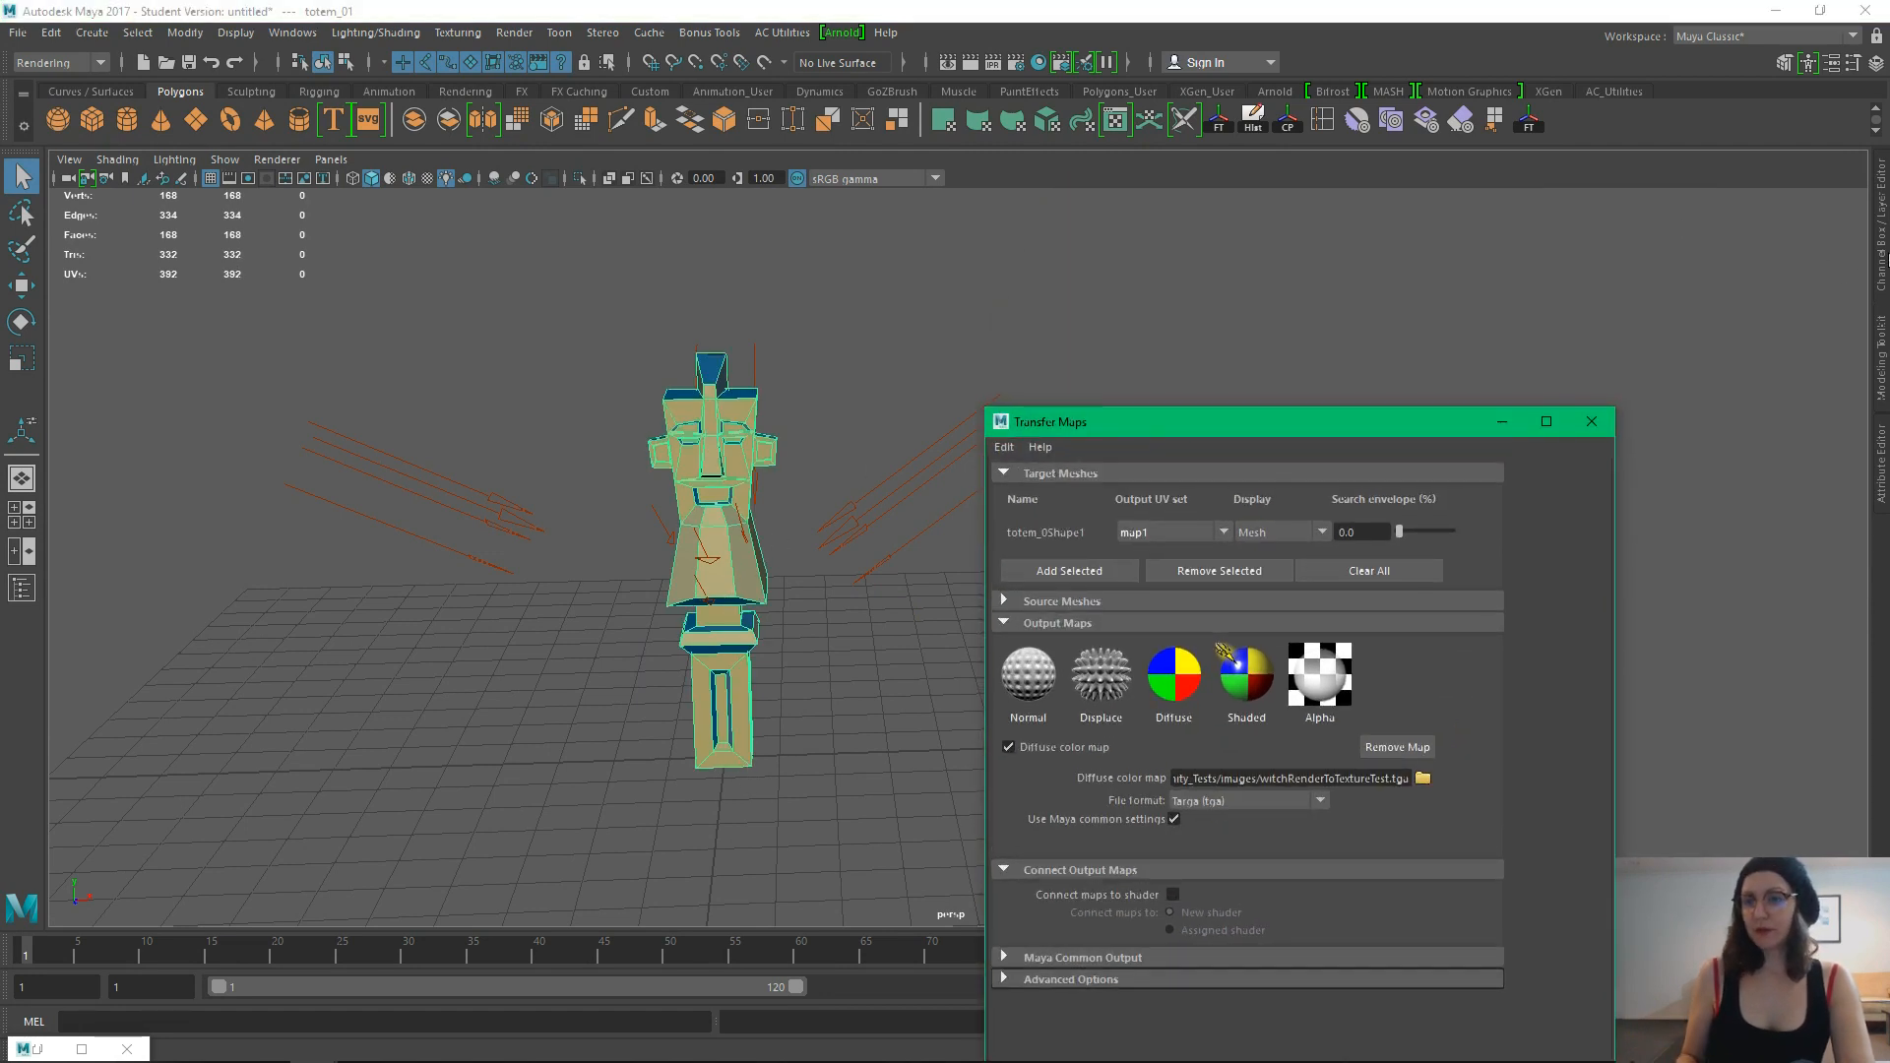
click(1882, 258)
click(1472, 199)
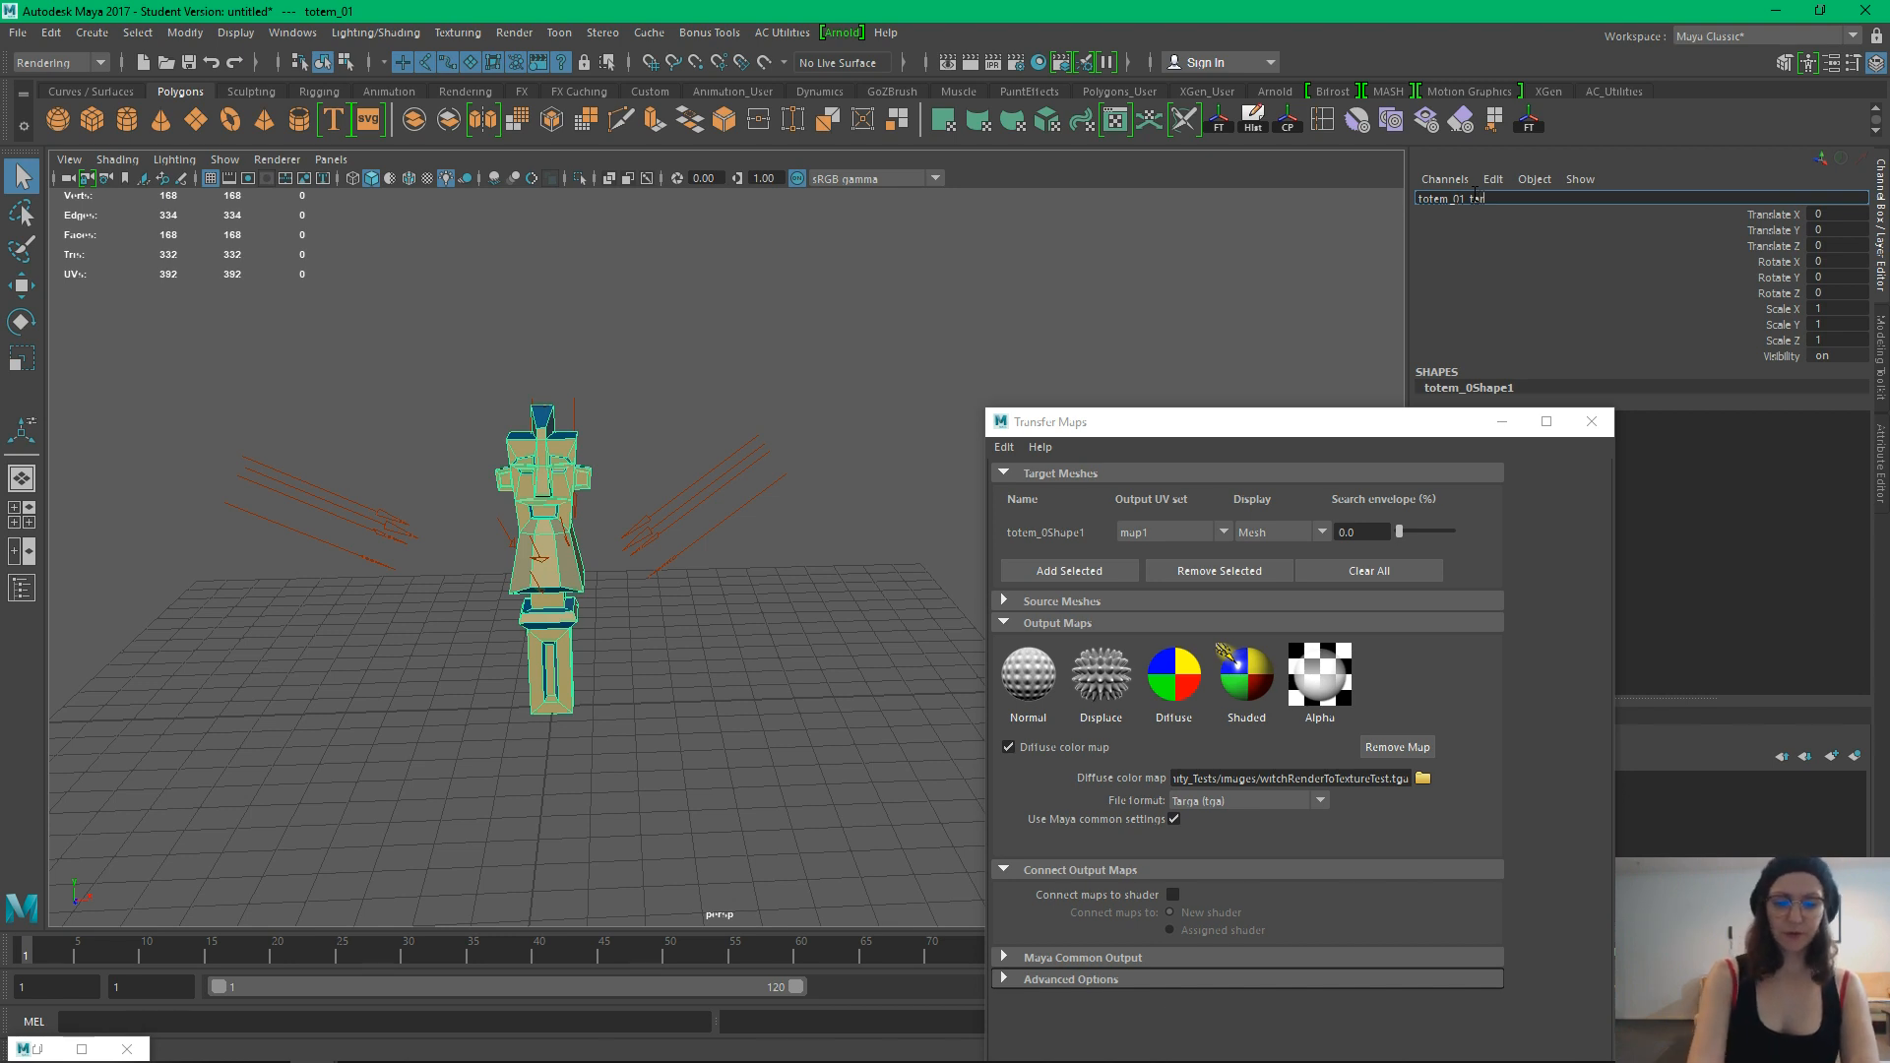
key(Return)
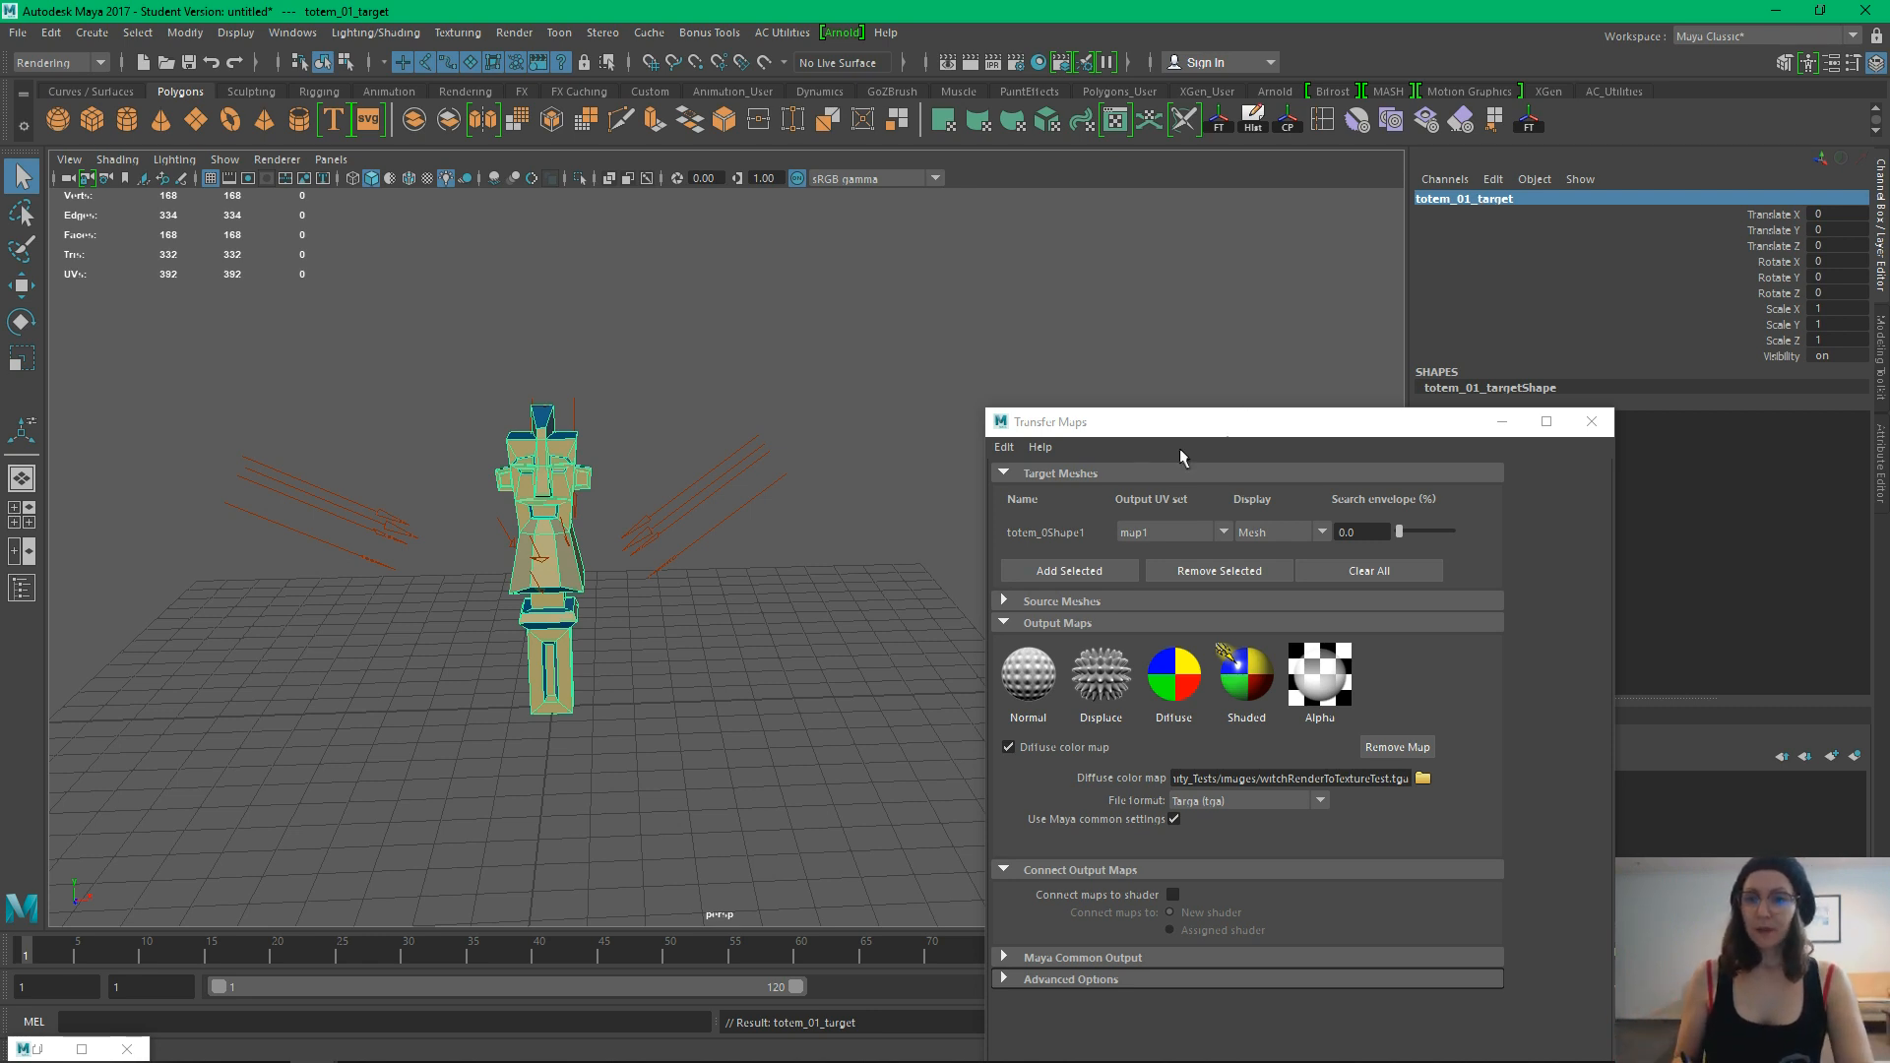
Duplicate the totem in place and rename the copy totem_01_source
click(679, 521)
click(579, 608)
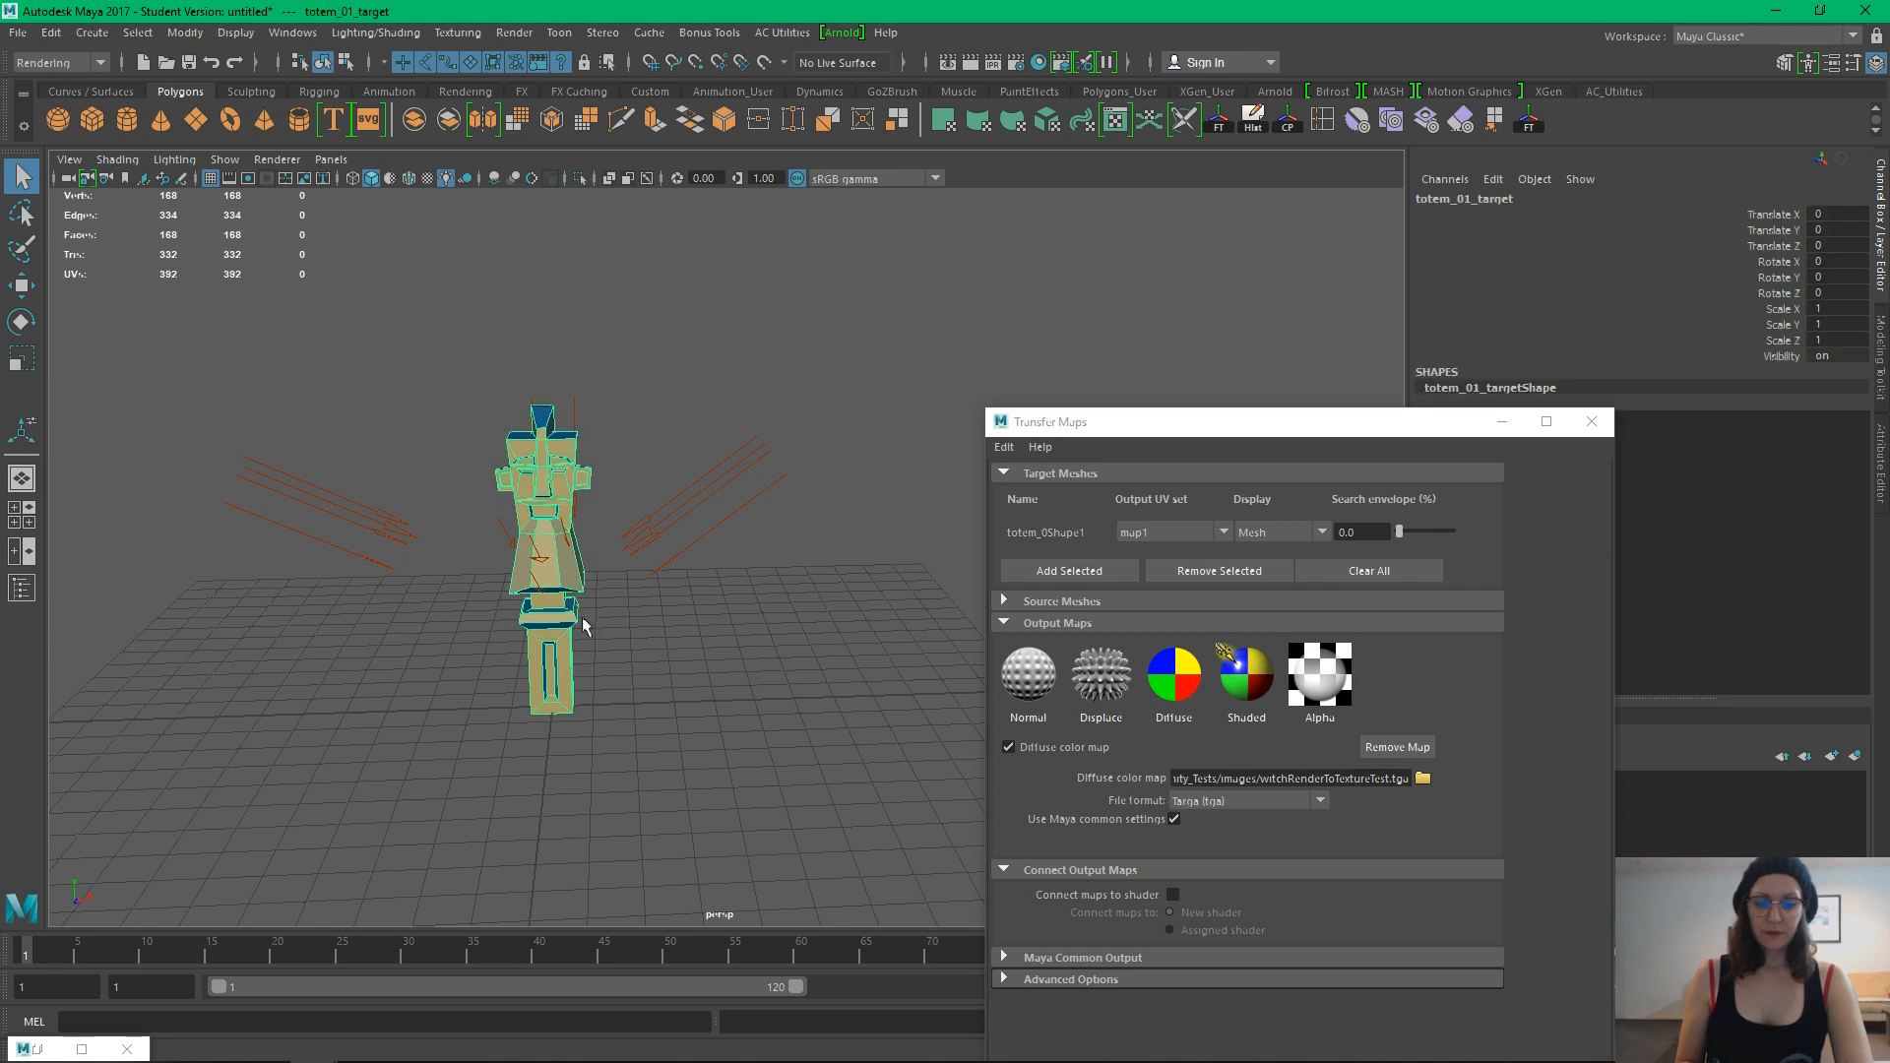
key(ctrl+d)
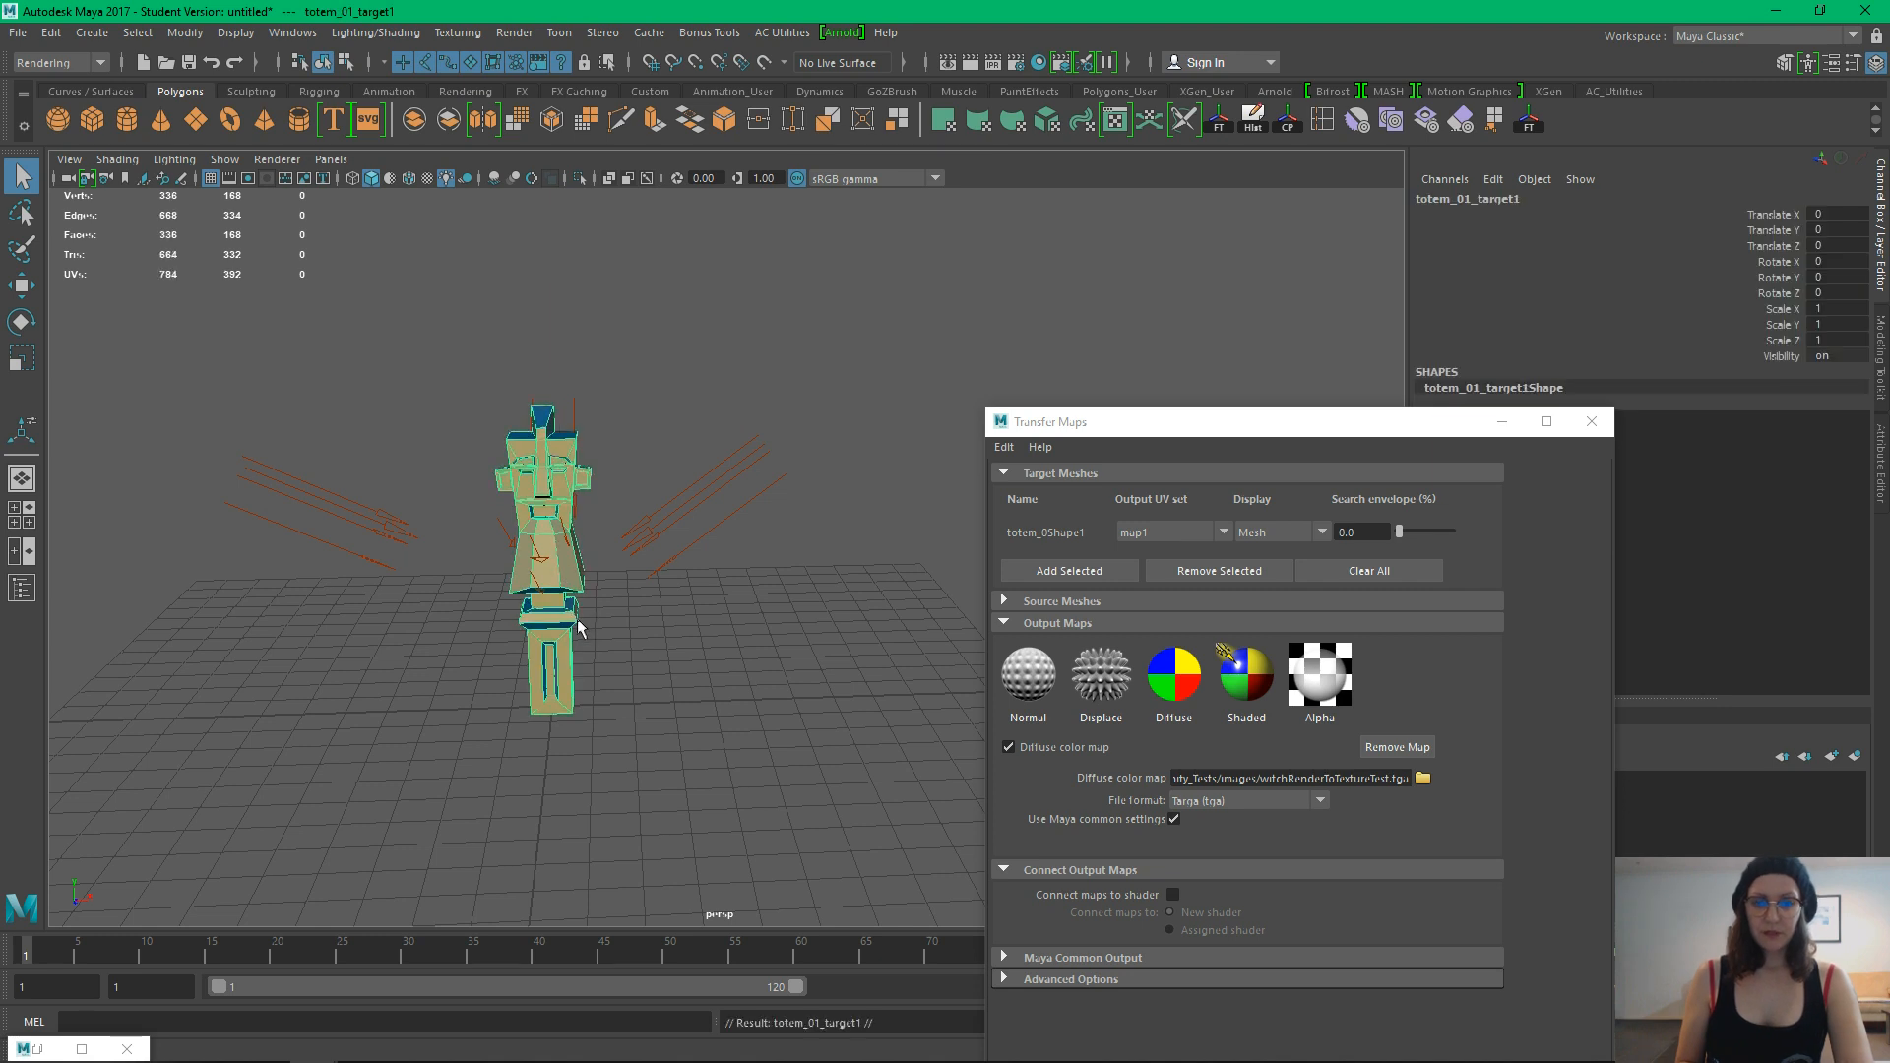
click(1475, 208)
drag(1471, 198, 1545, 175)
text(sourc)
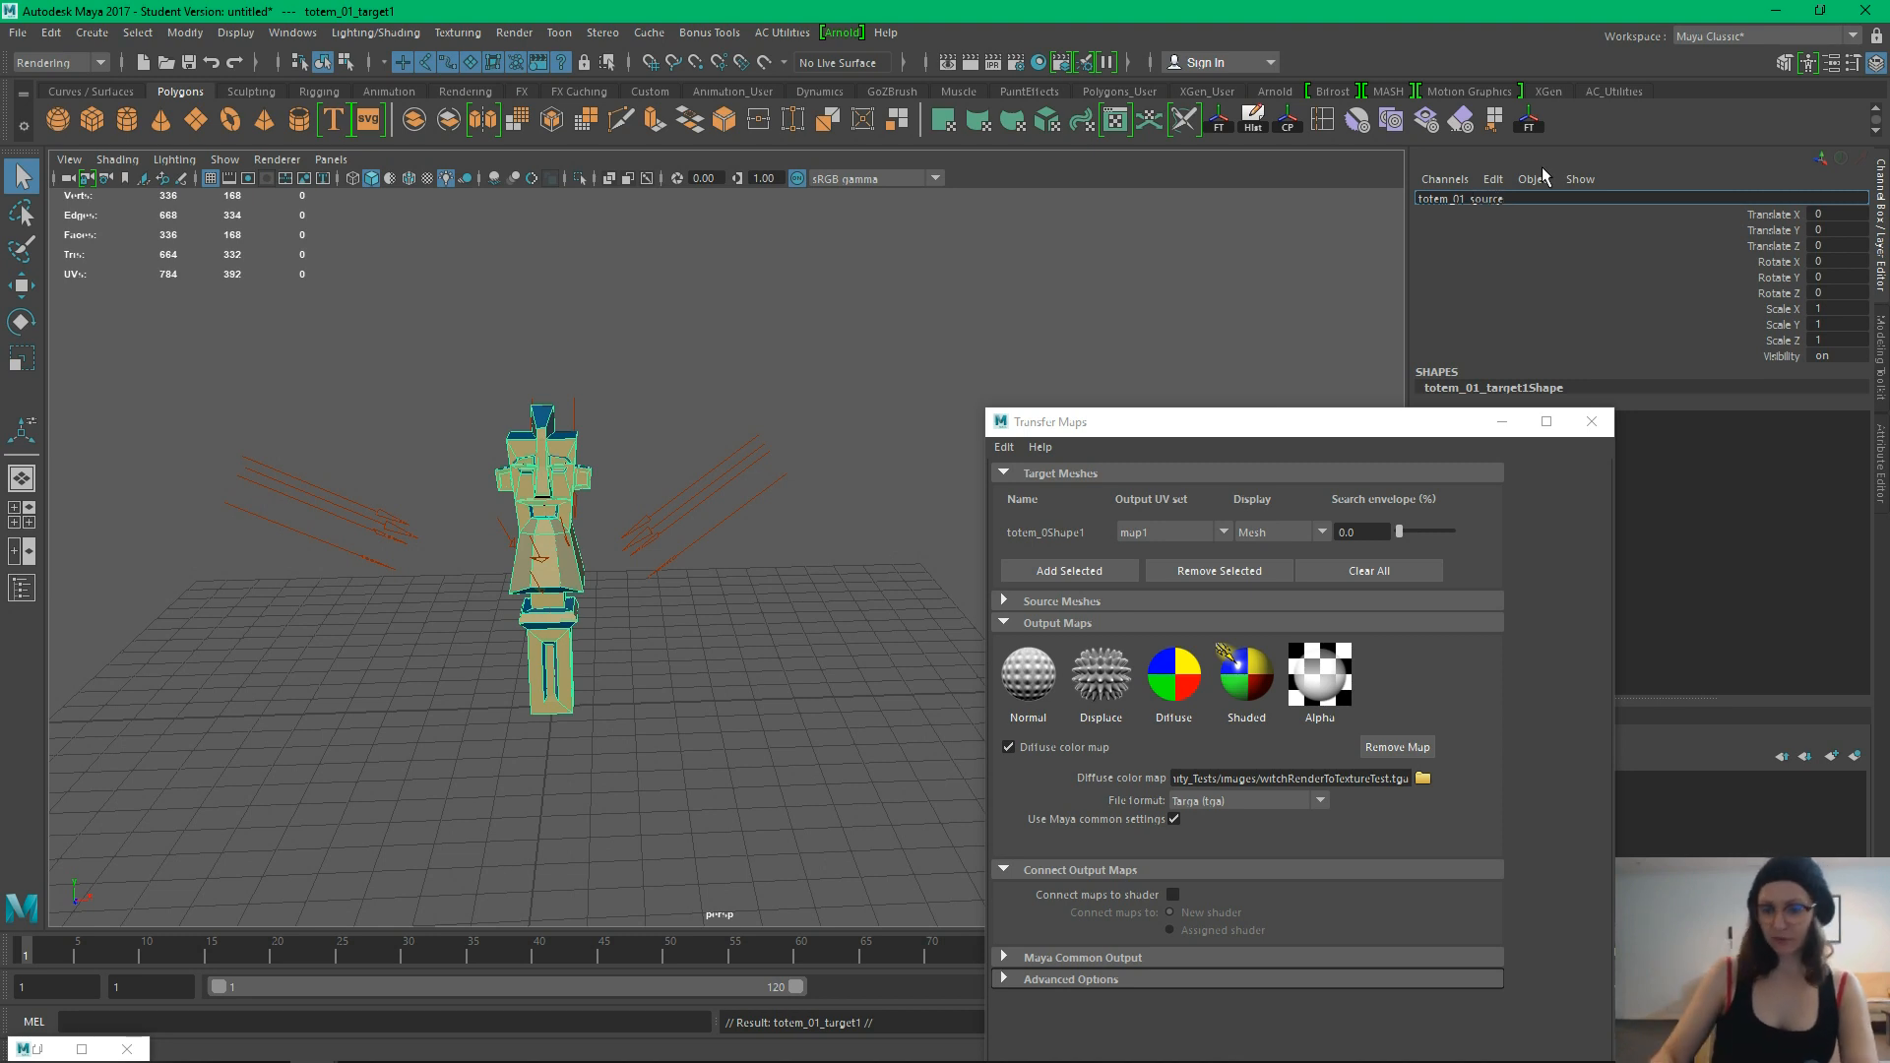
key(Return)
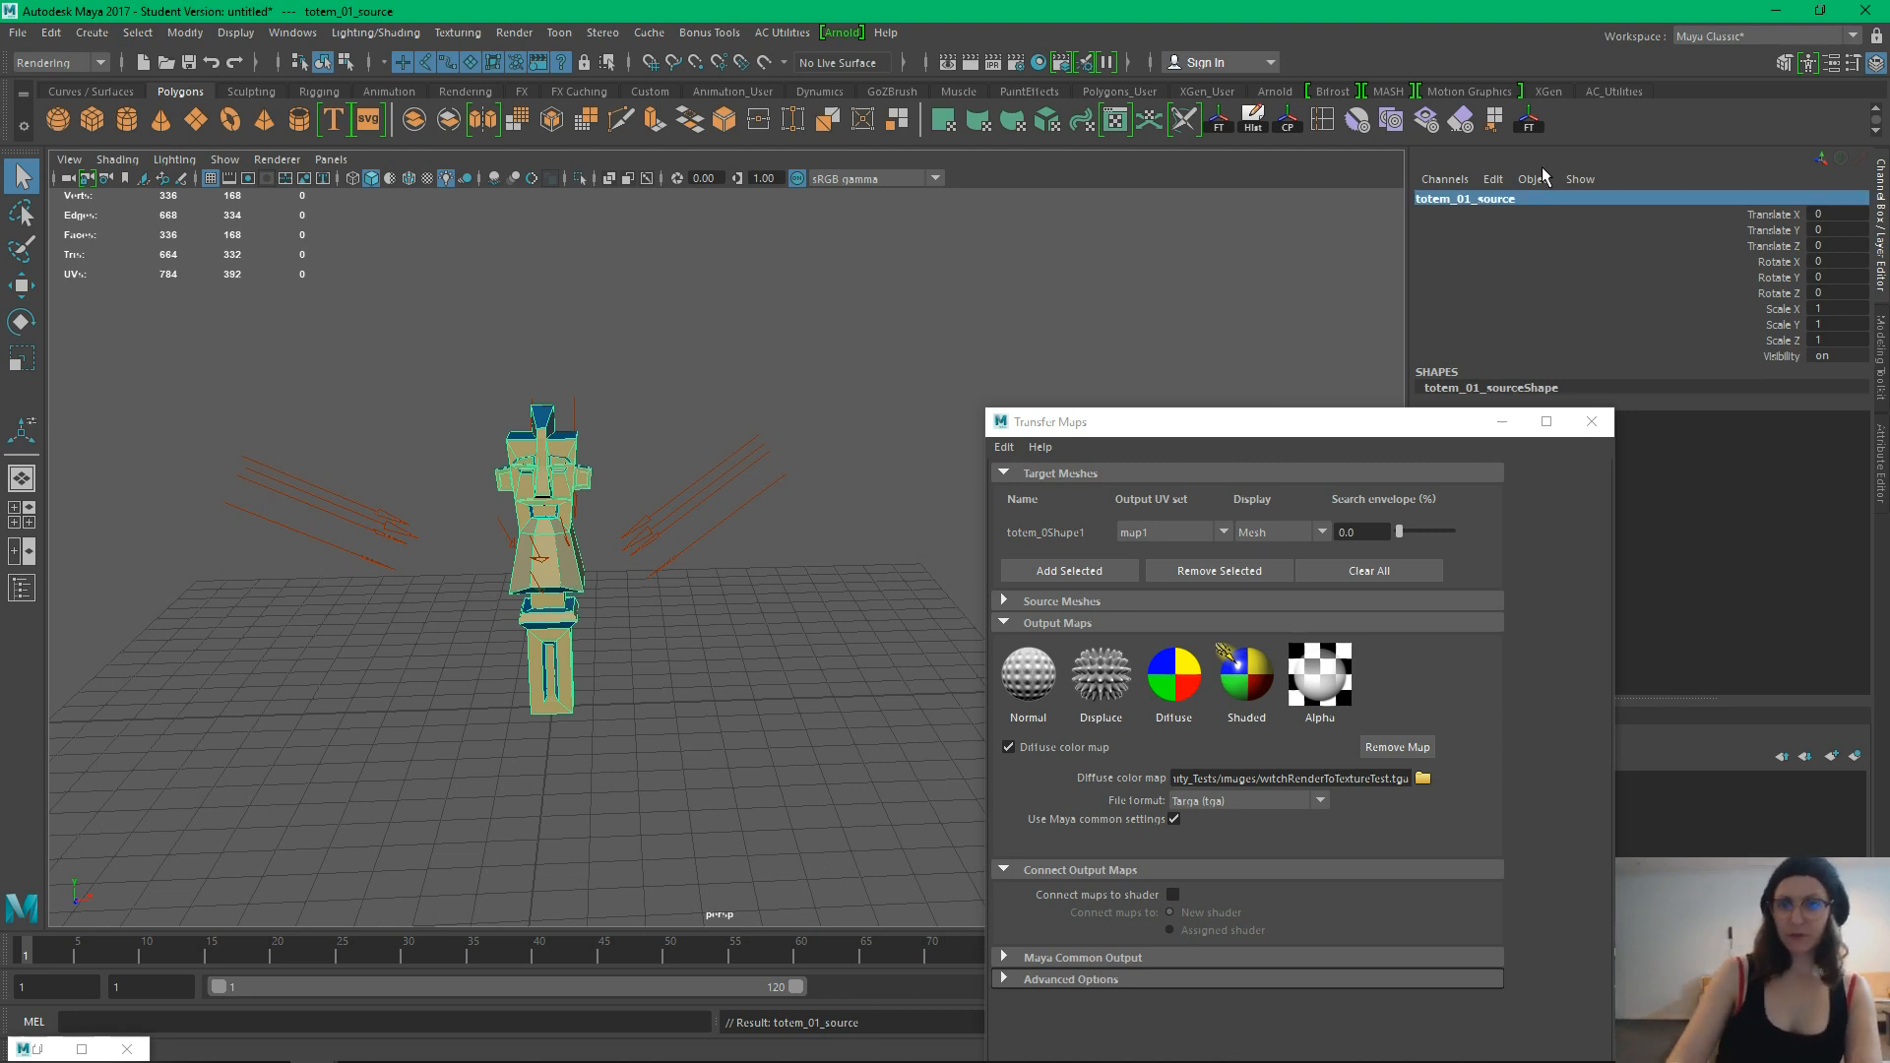
Show the Outliner and reorder totem_01_source so that it sits directly above totem_01_target
click(665, 566)
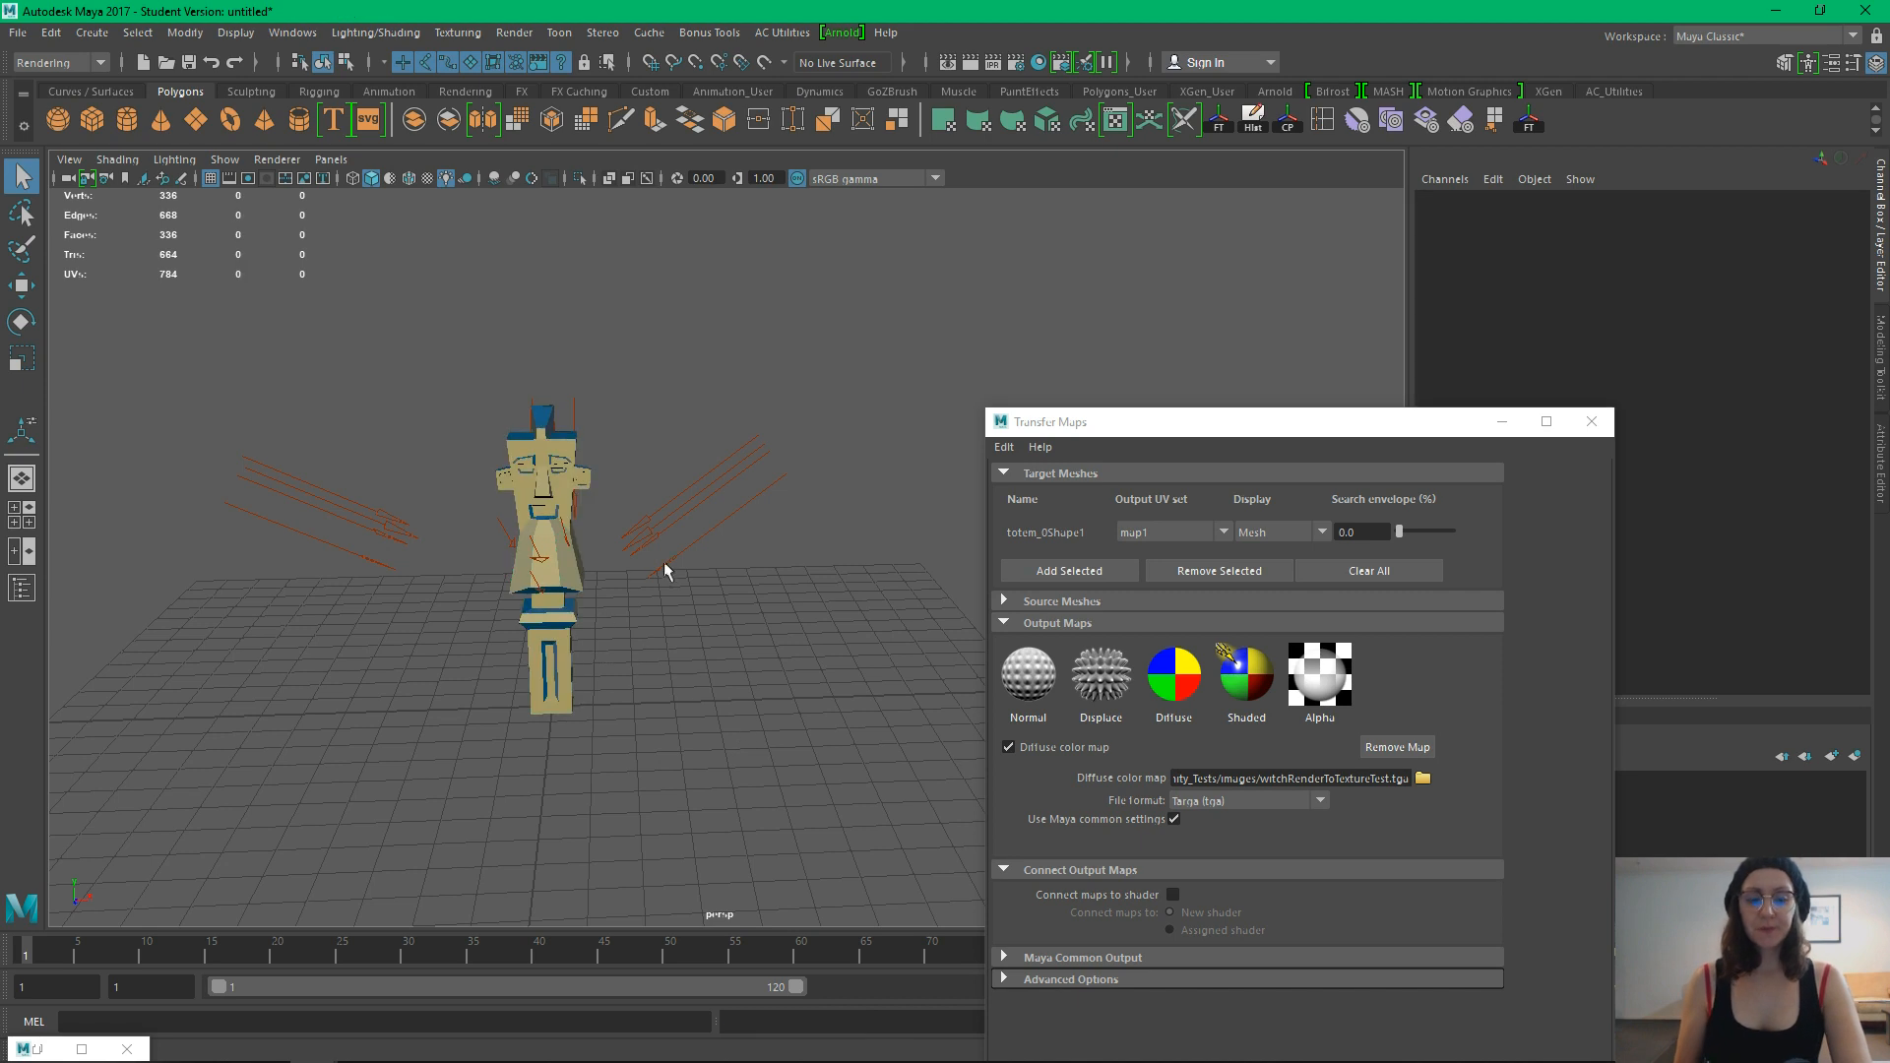
alt+right_drag(670, 582, 903, 573)
alt+drag(902, 573, 629, 692)
click(587, 673)
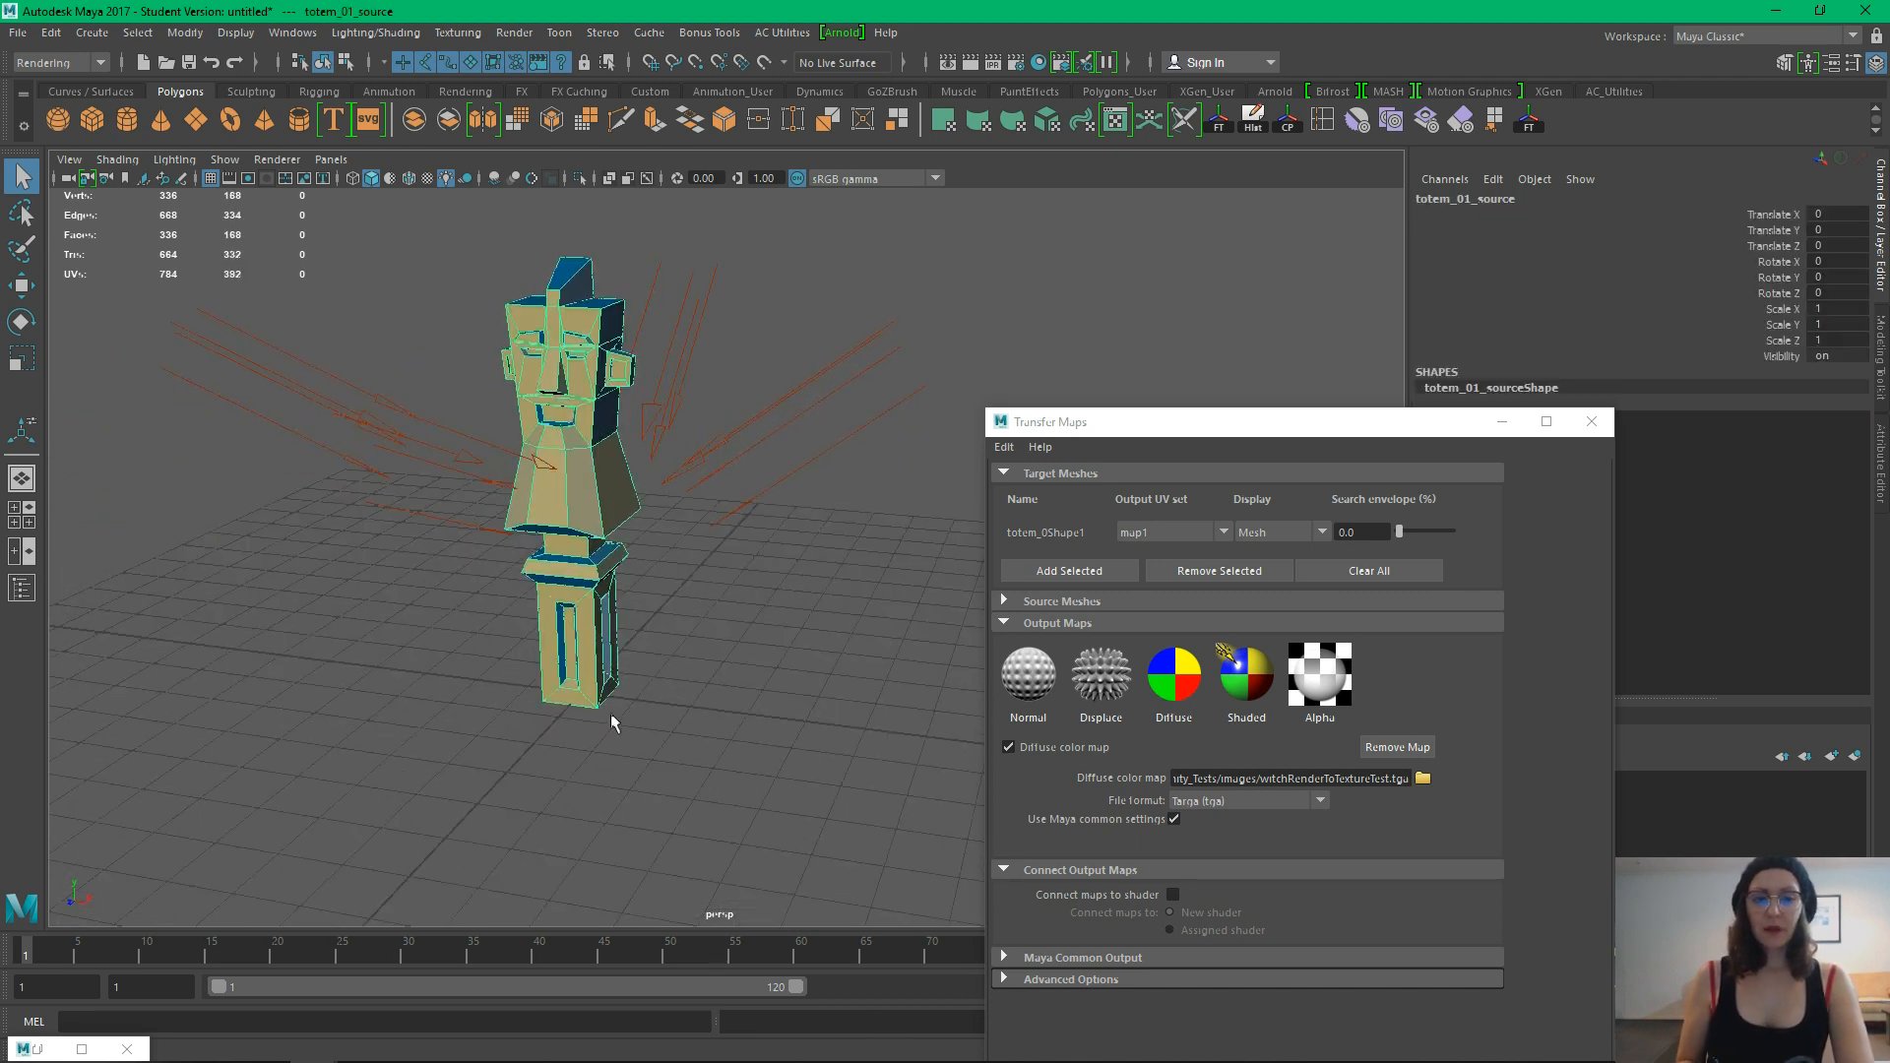
alt+drag(686, 635, 734, 683)
alt+middle_drag(734, 683, 767, 702)
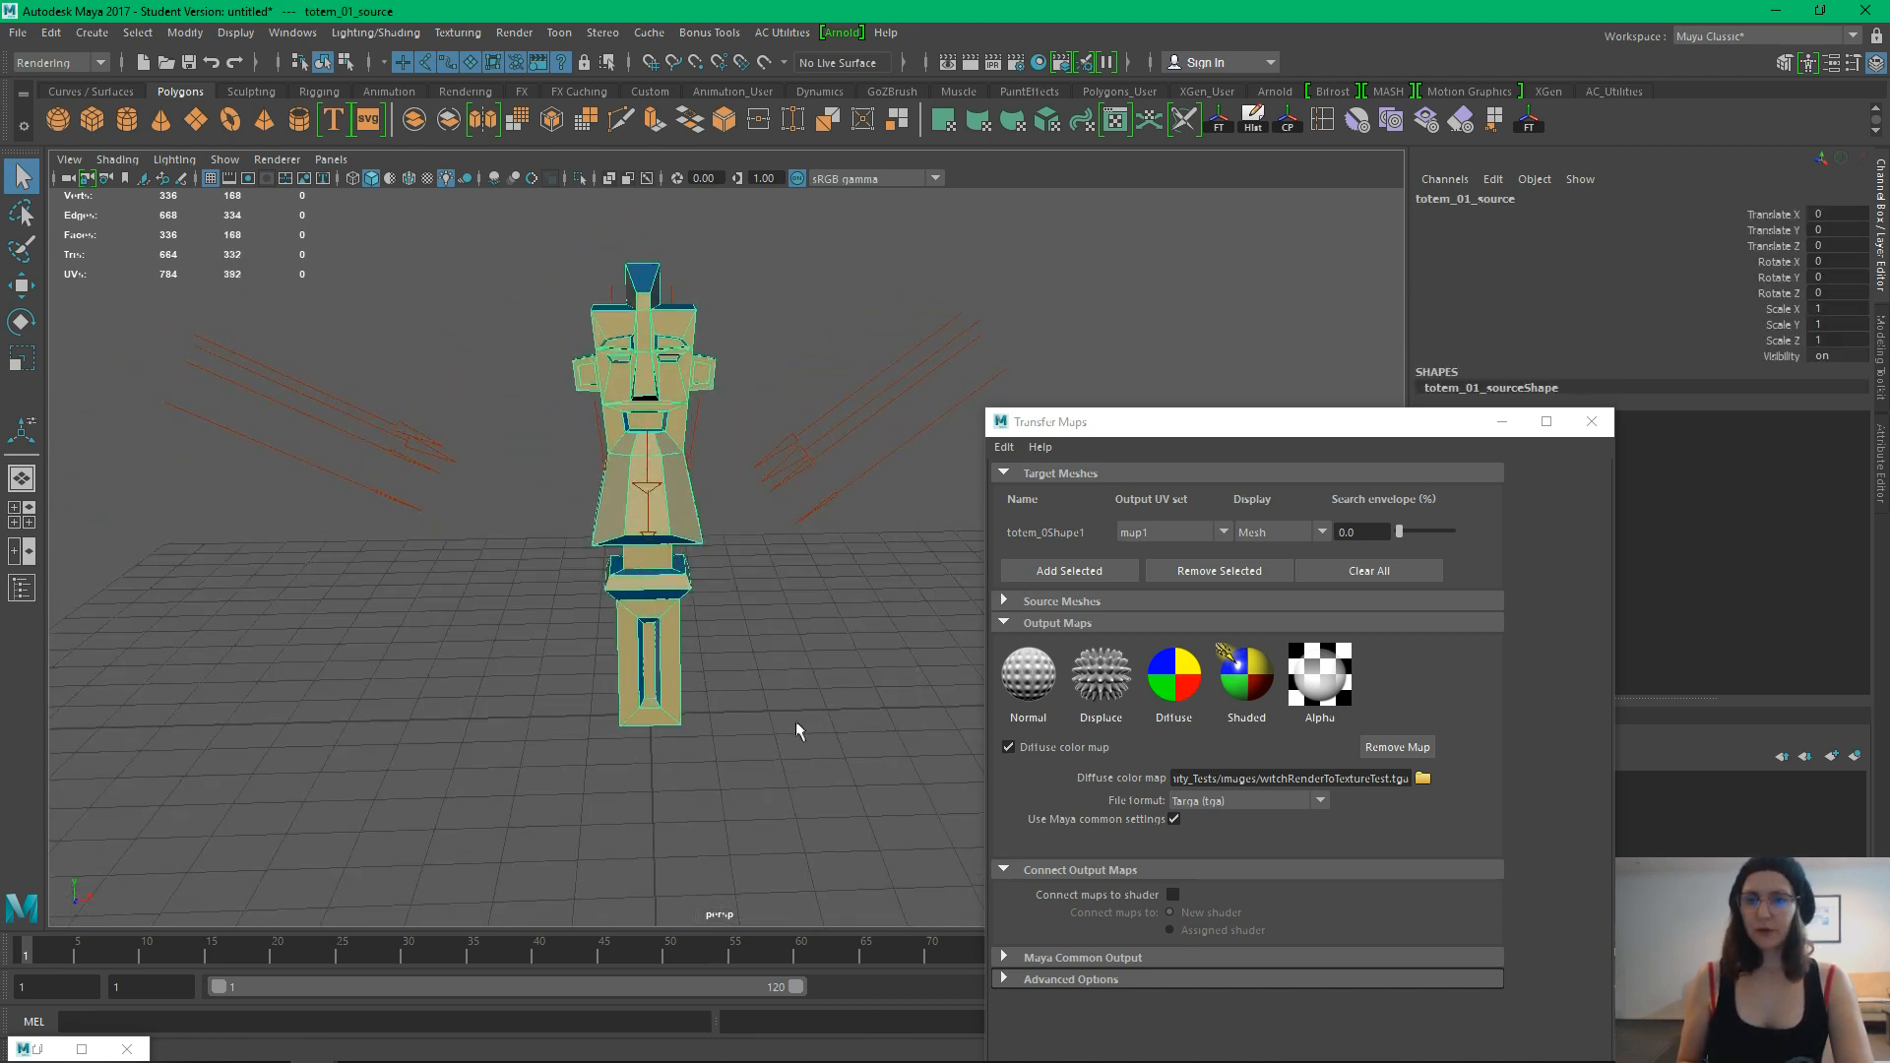
click(22, 588)
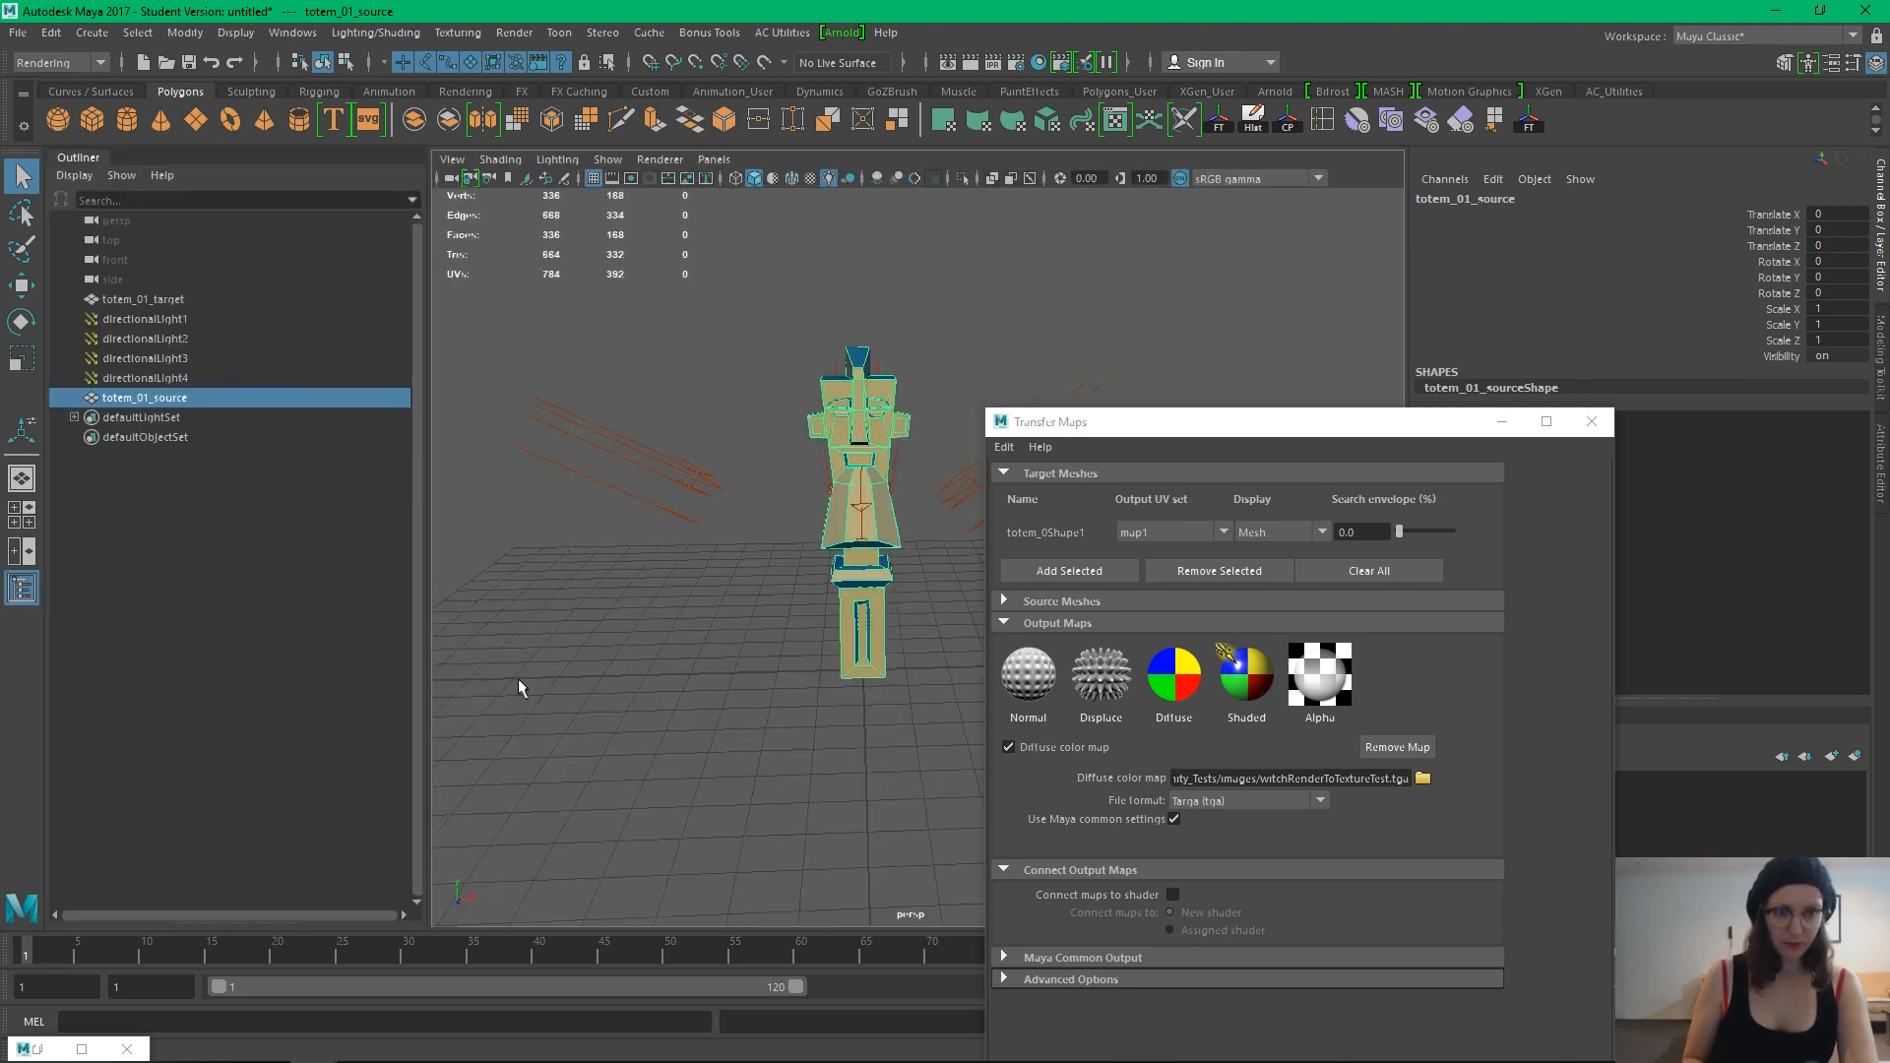
middle_drag(173, 399, 161, 305)
click(241, 638)
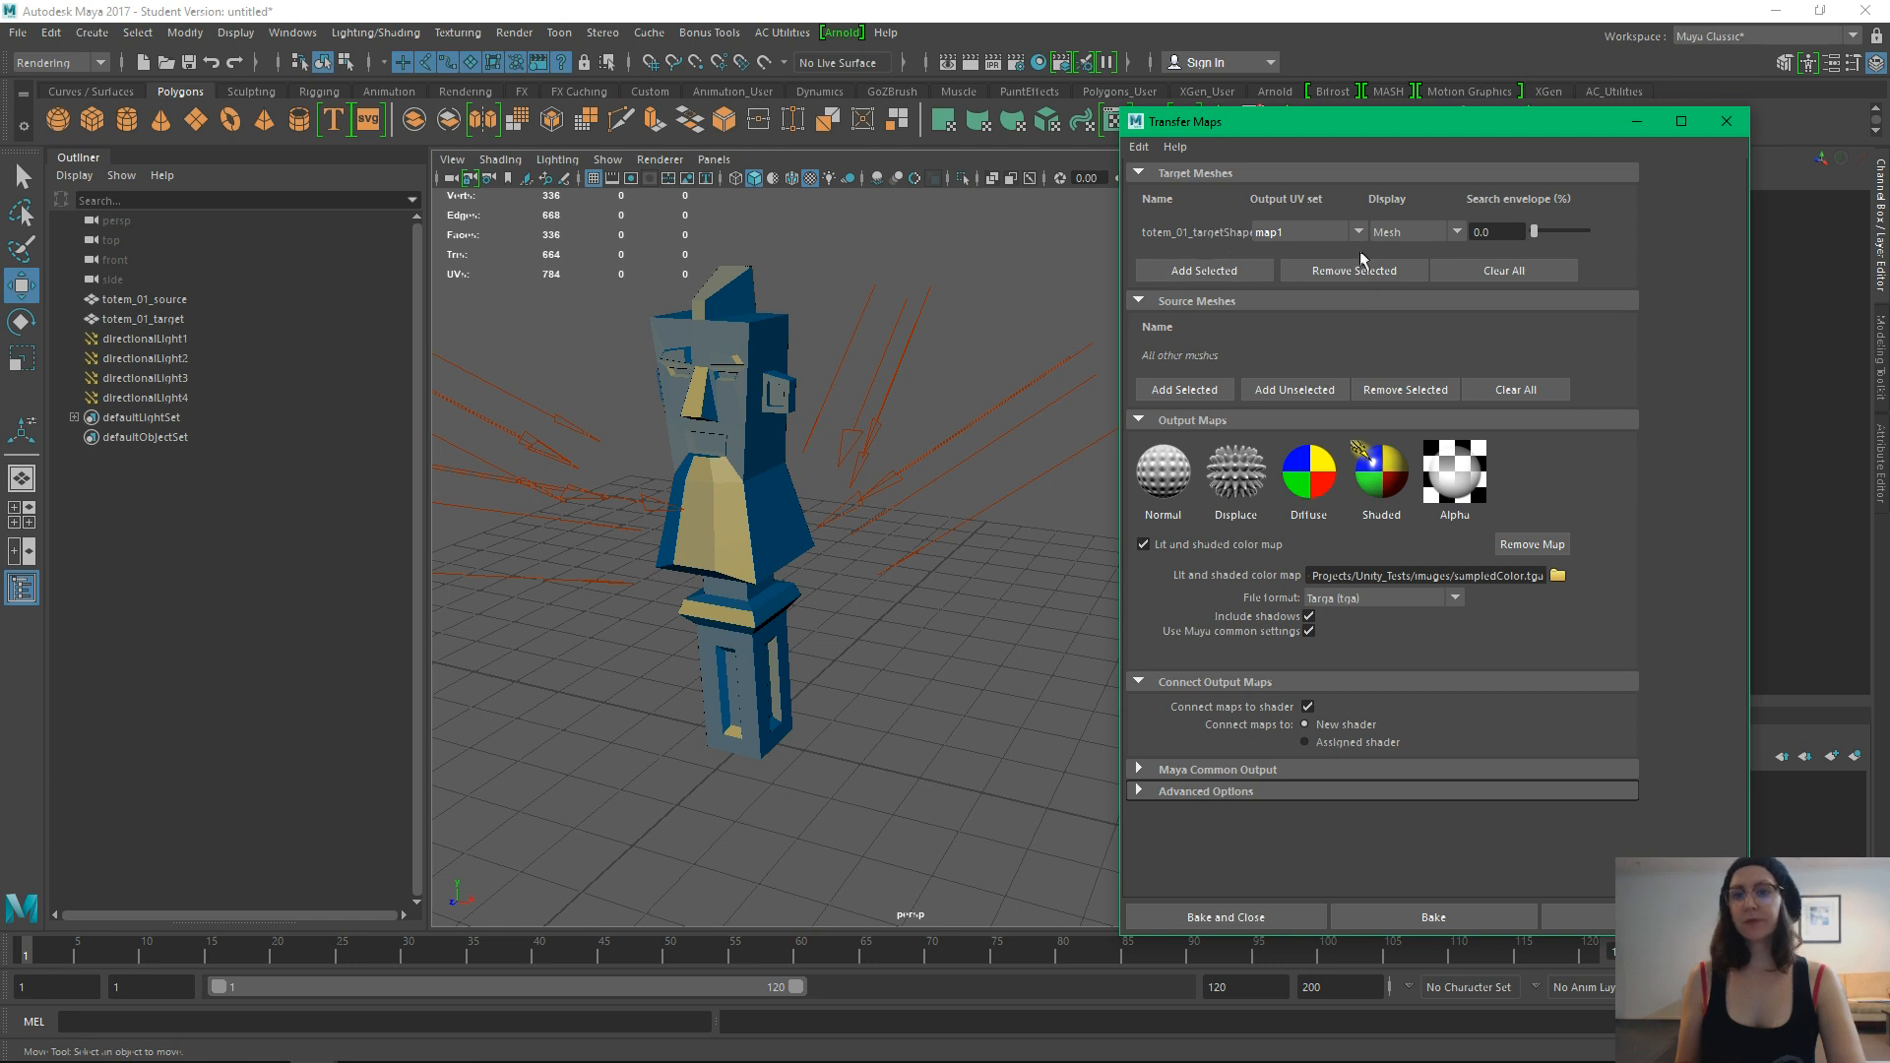
Clear the Transfer Maps target list, then add totem_01_target as the target mesh and totem_01_source as the source mesh
click(1497, 275)
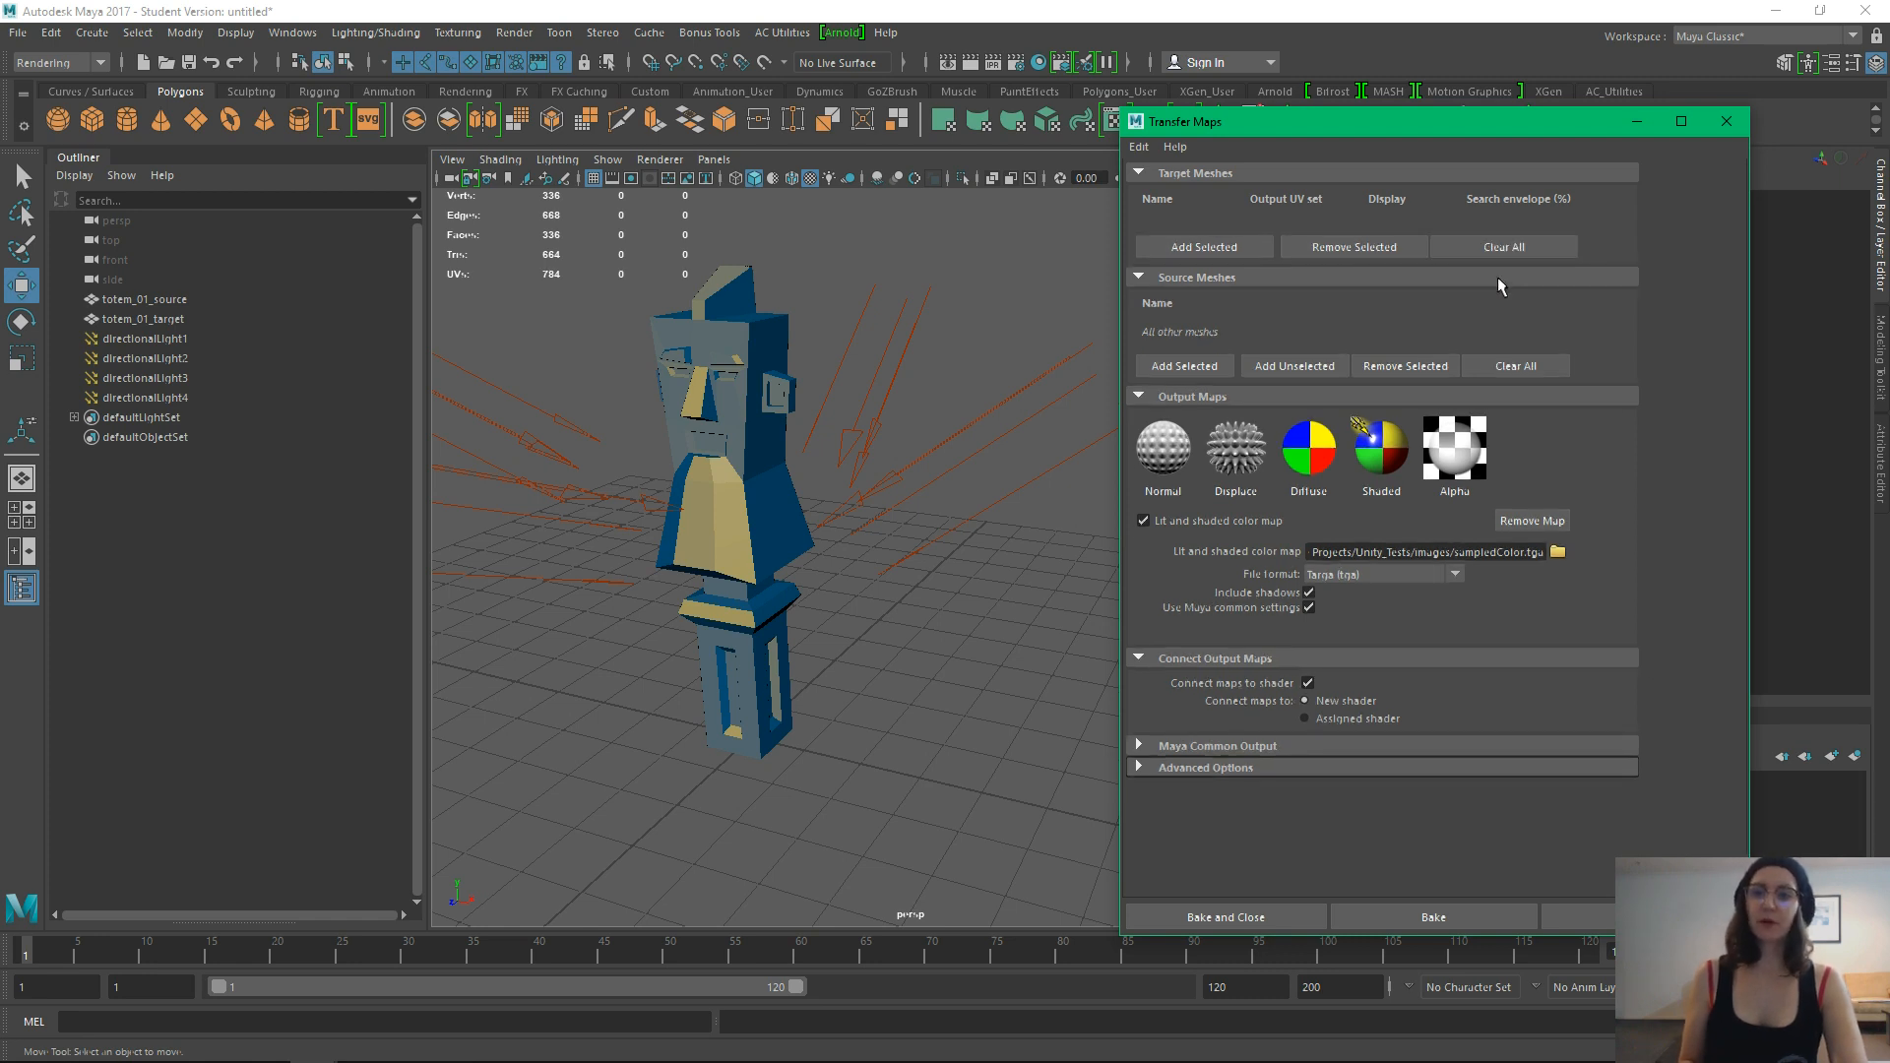
click(197, 321)
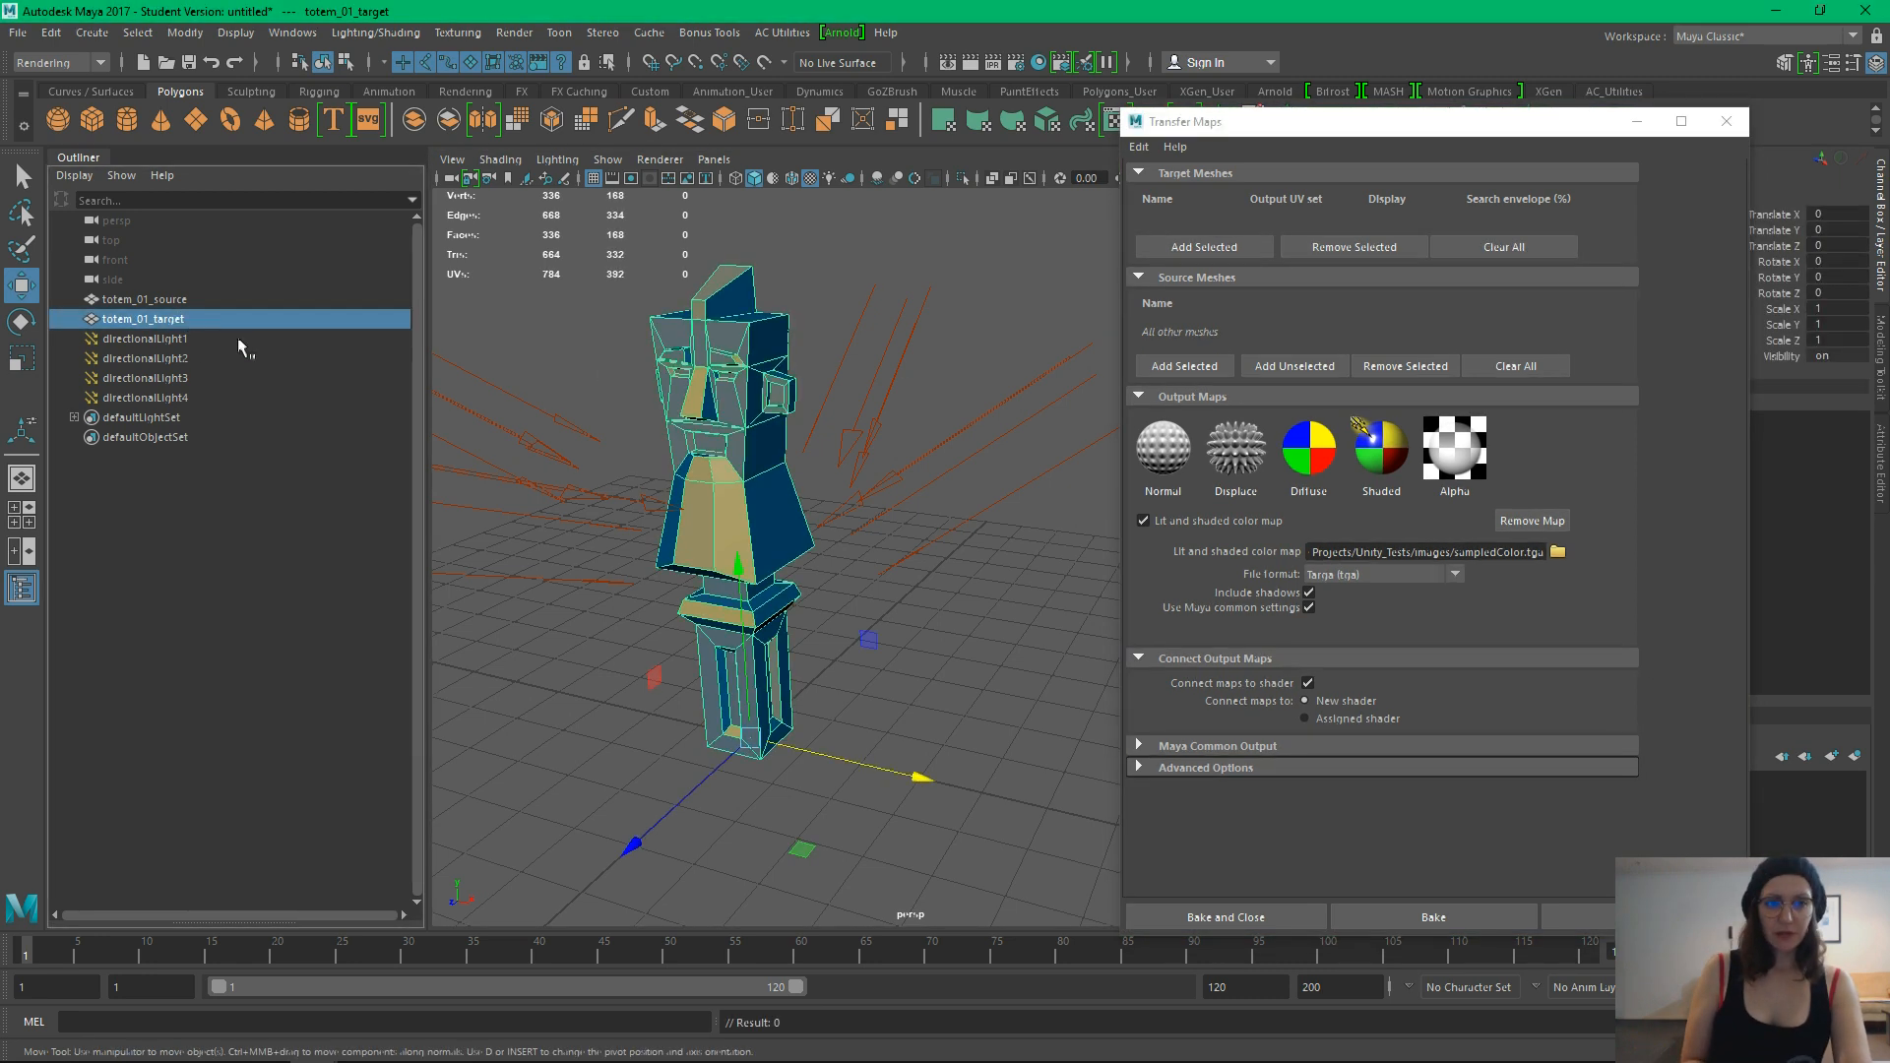
click(1214, 246)
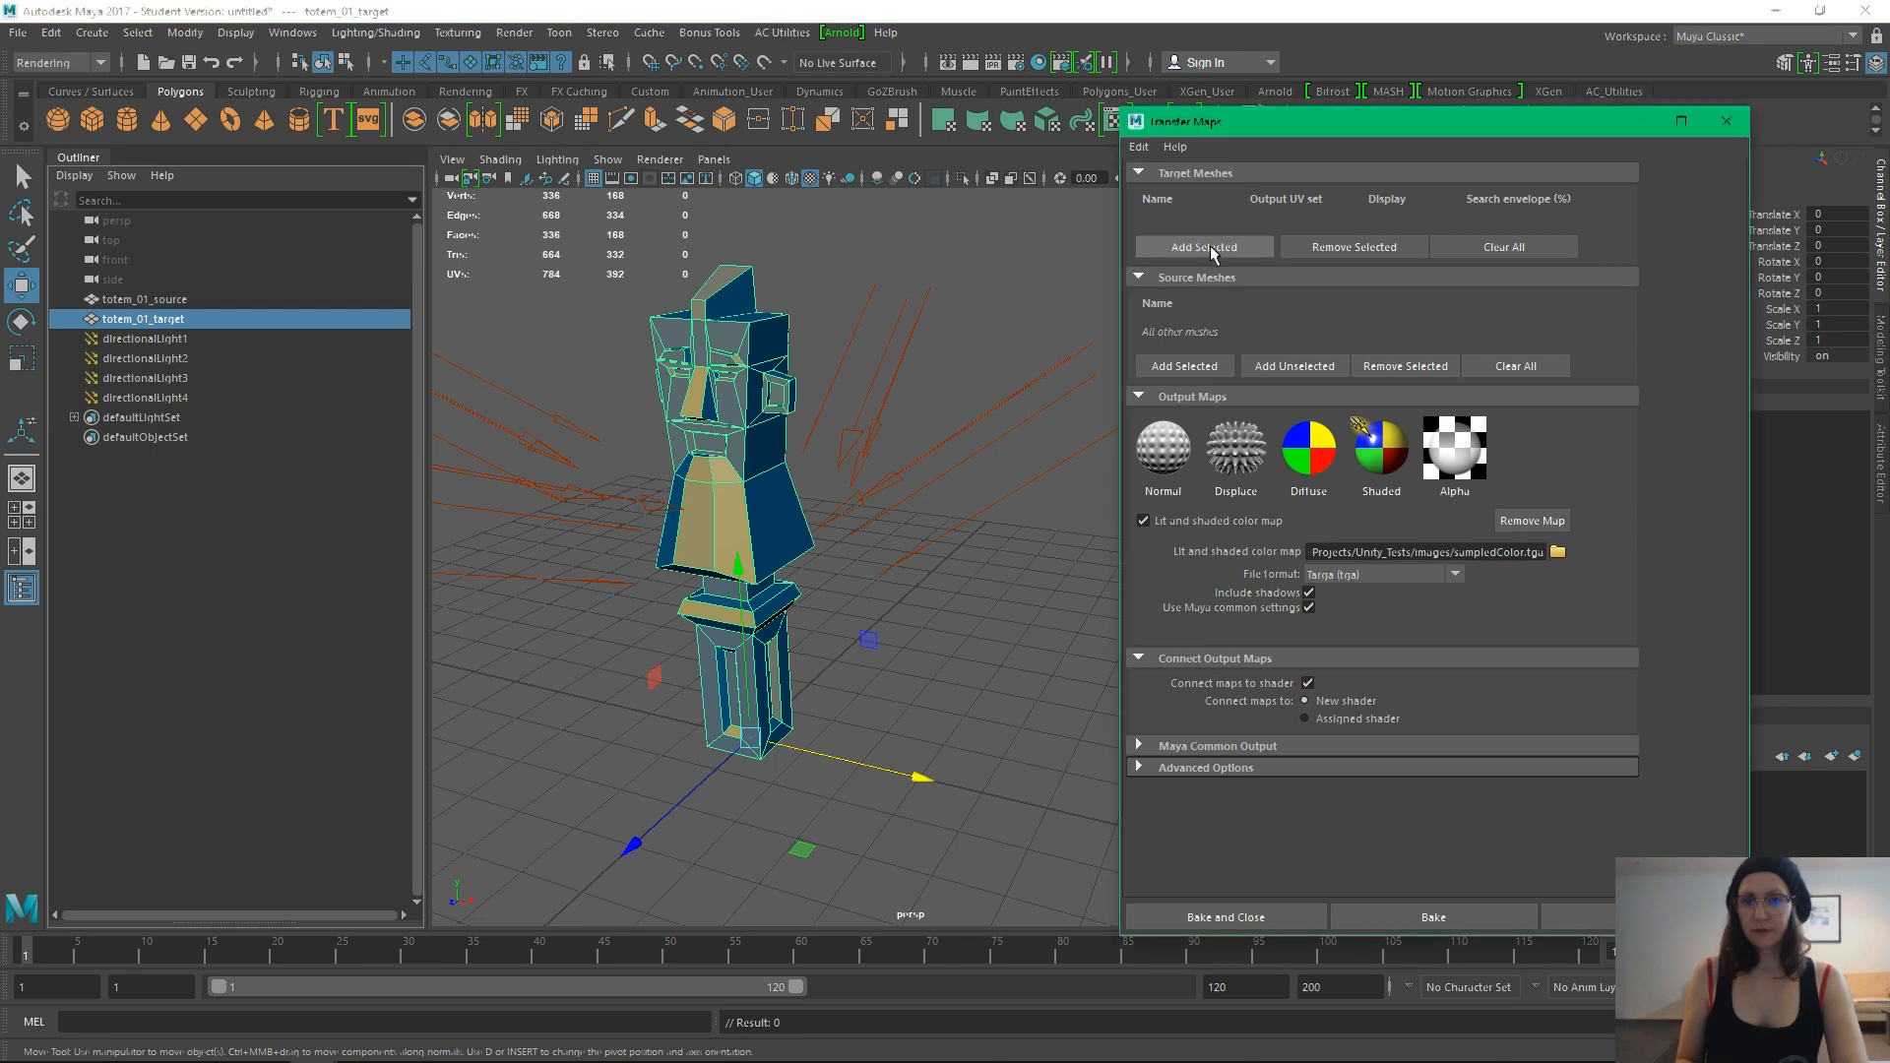
click(241, 300)
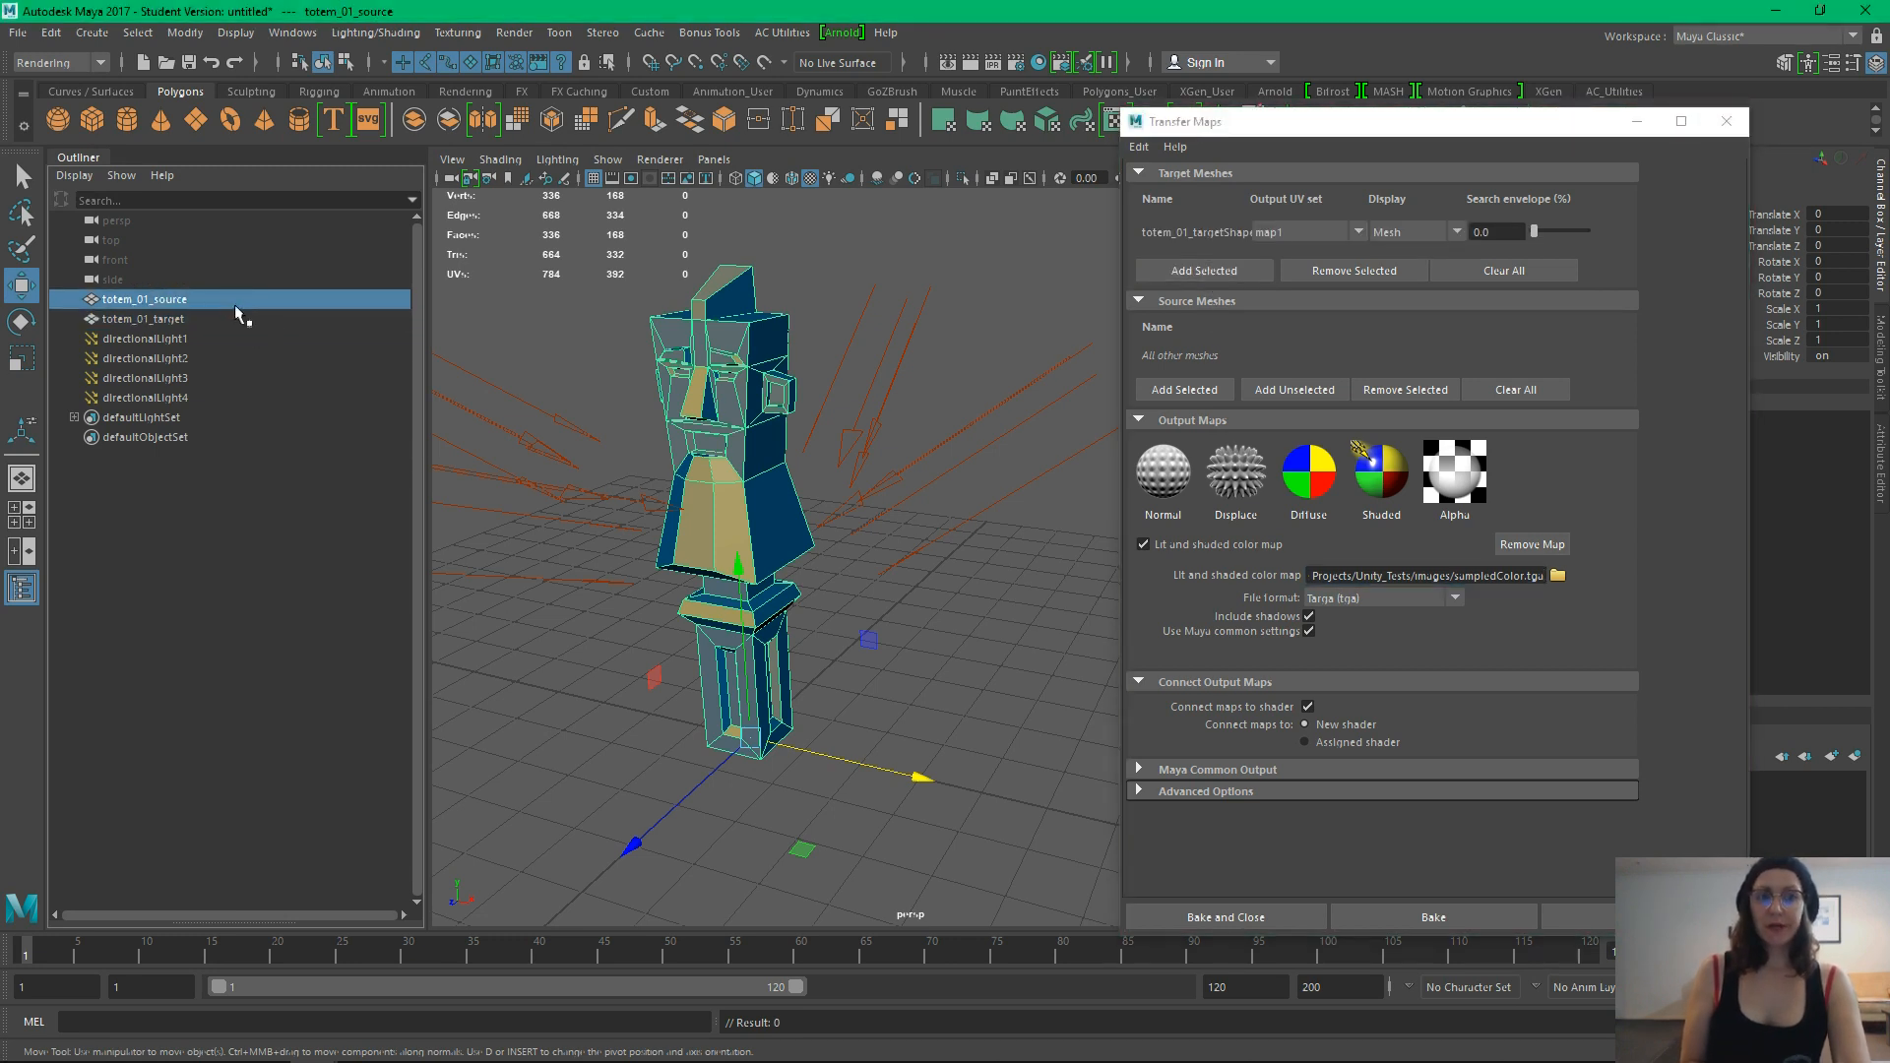
click(1183, 391)
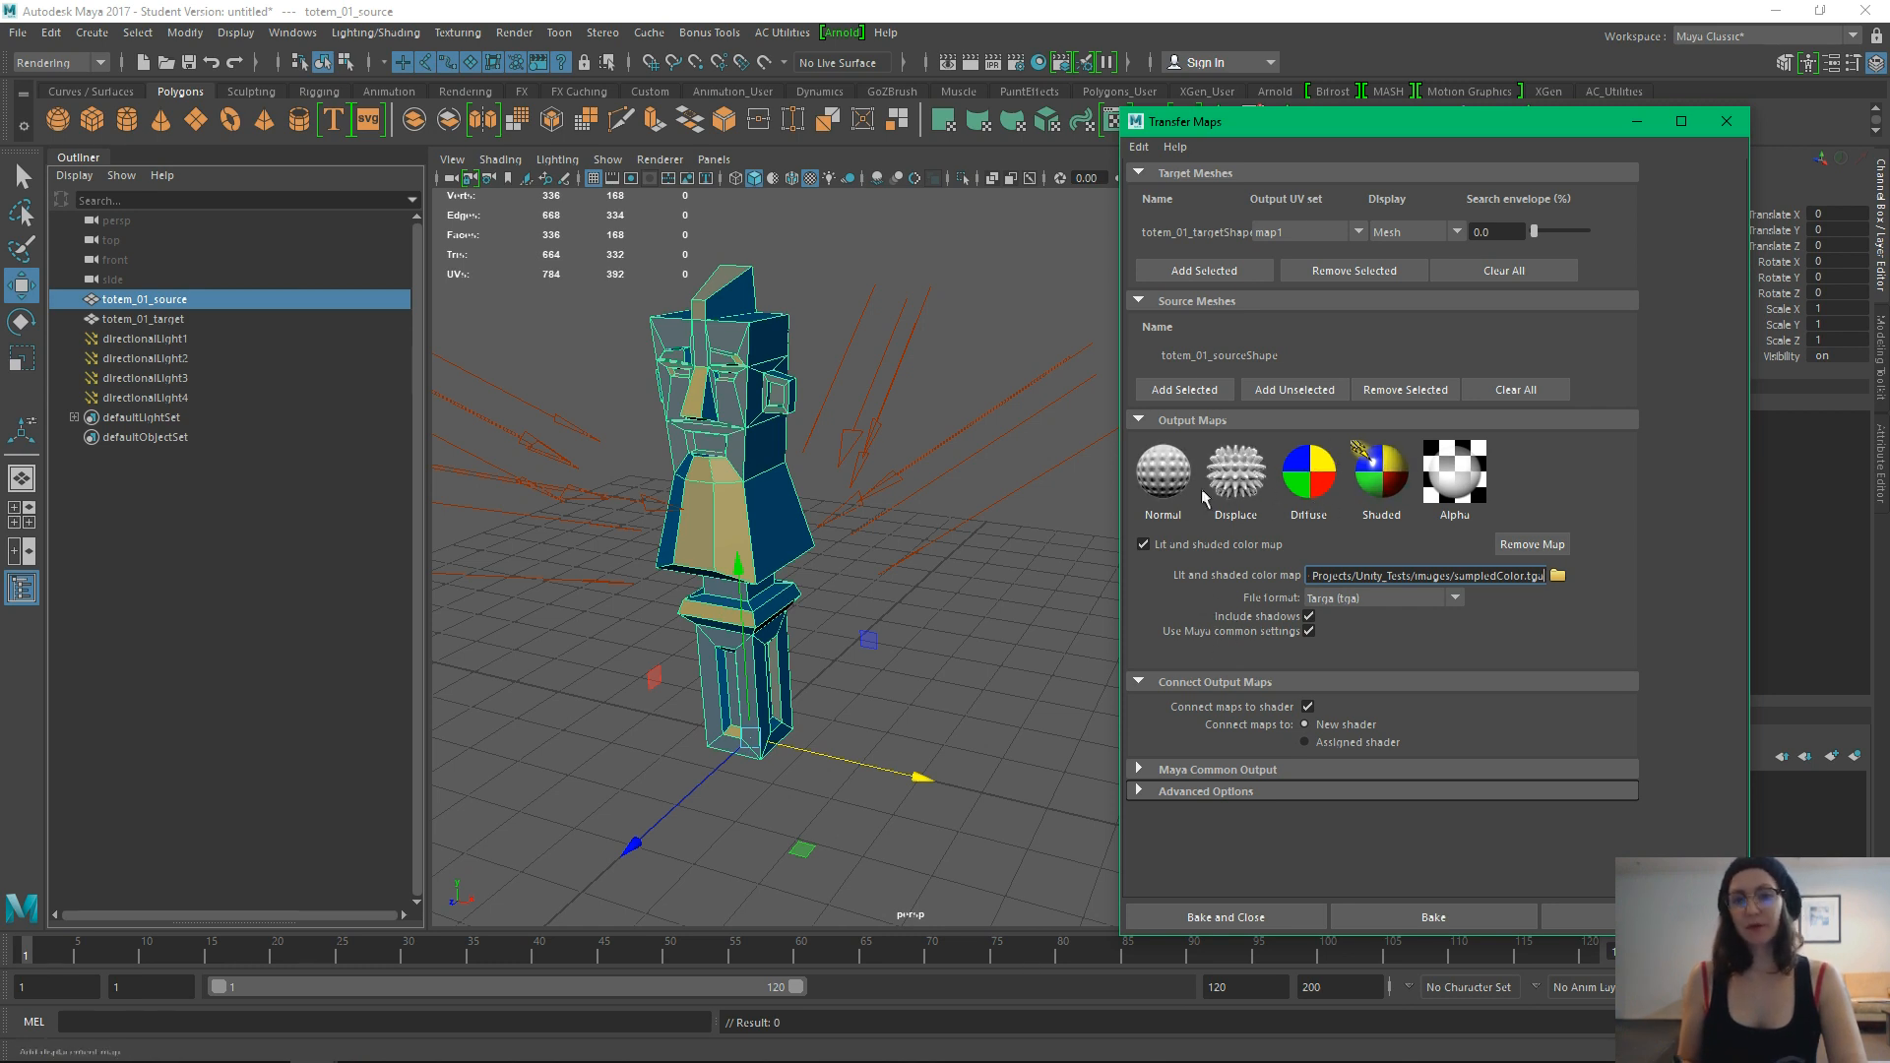
Remove the existing output map, expand the Maya Common Output settings and add a fresh Shaded output map
click(1528, 546)
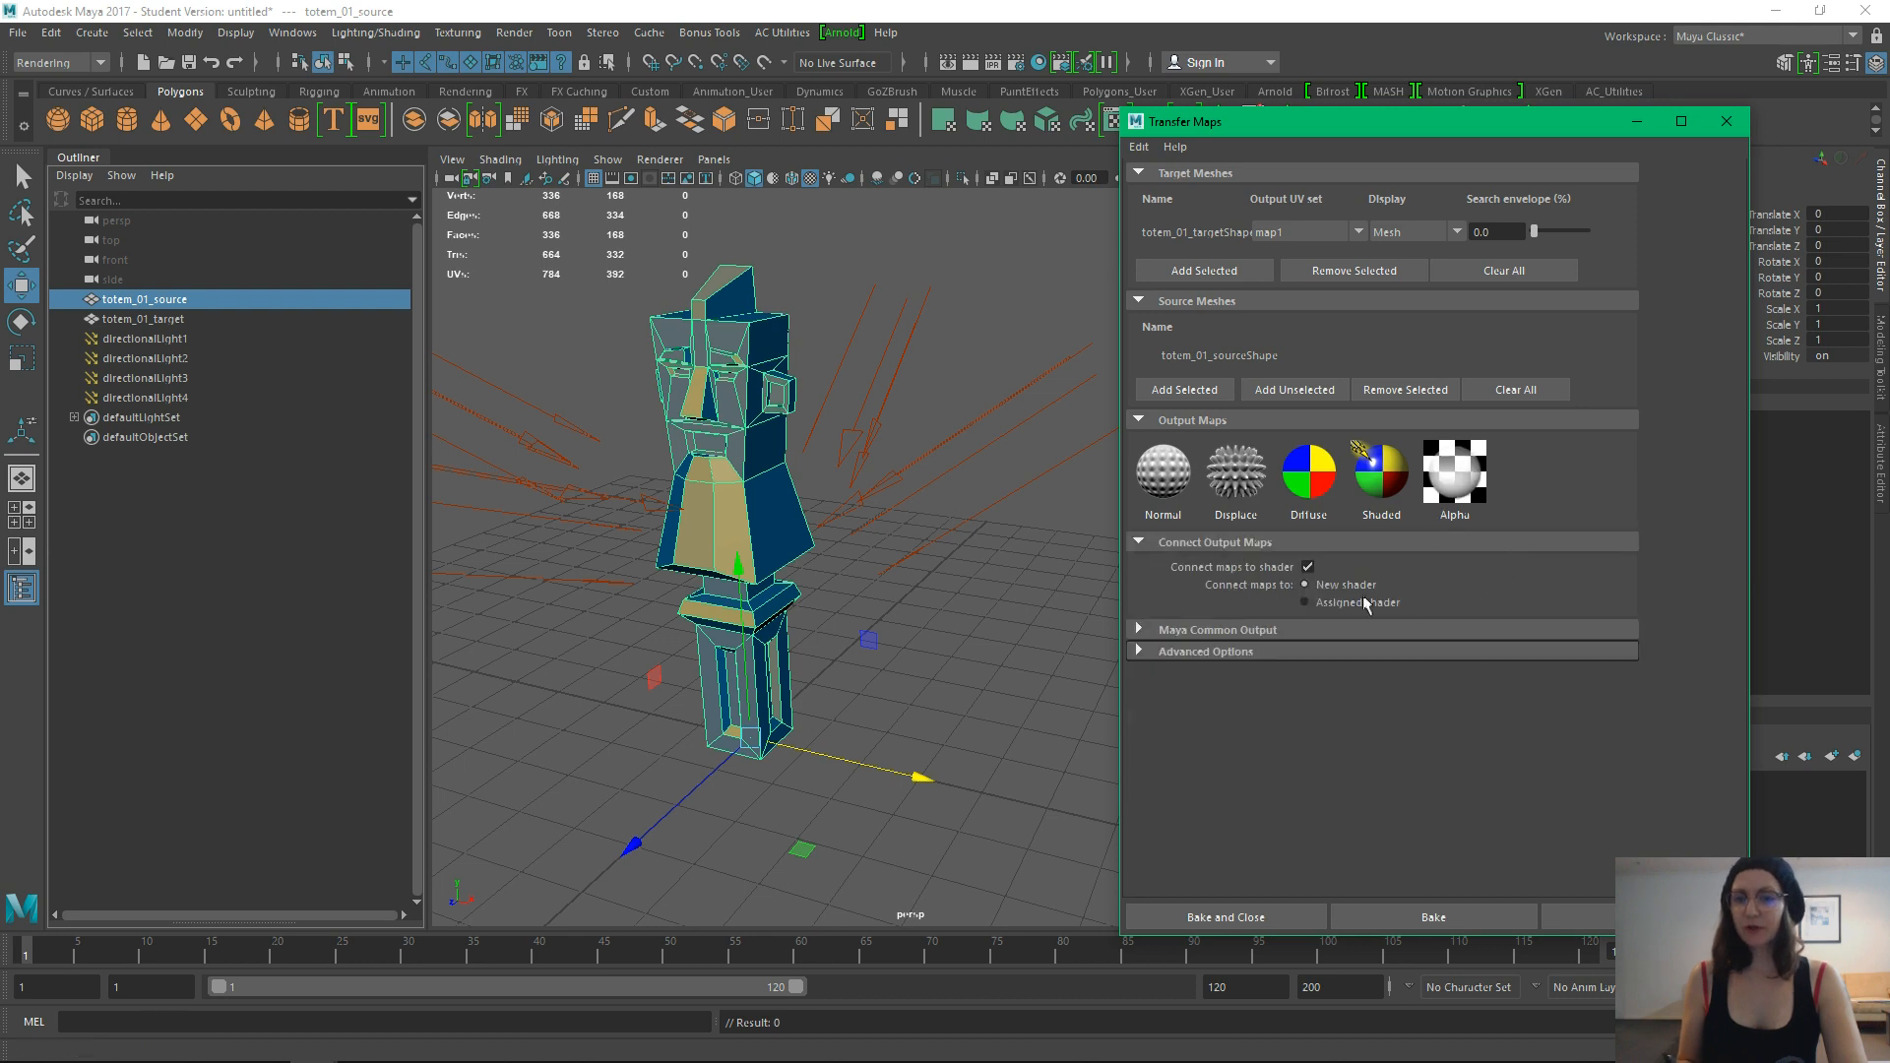
click(1185, 630)
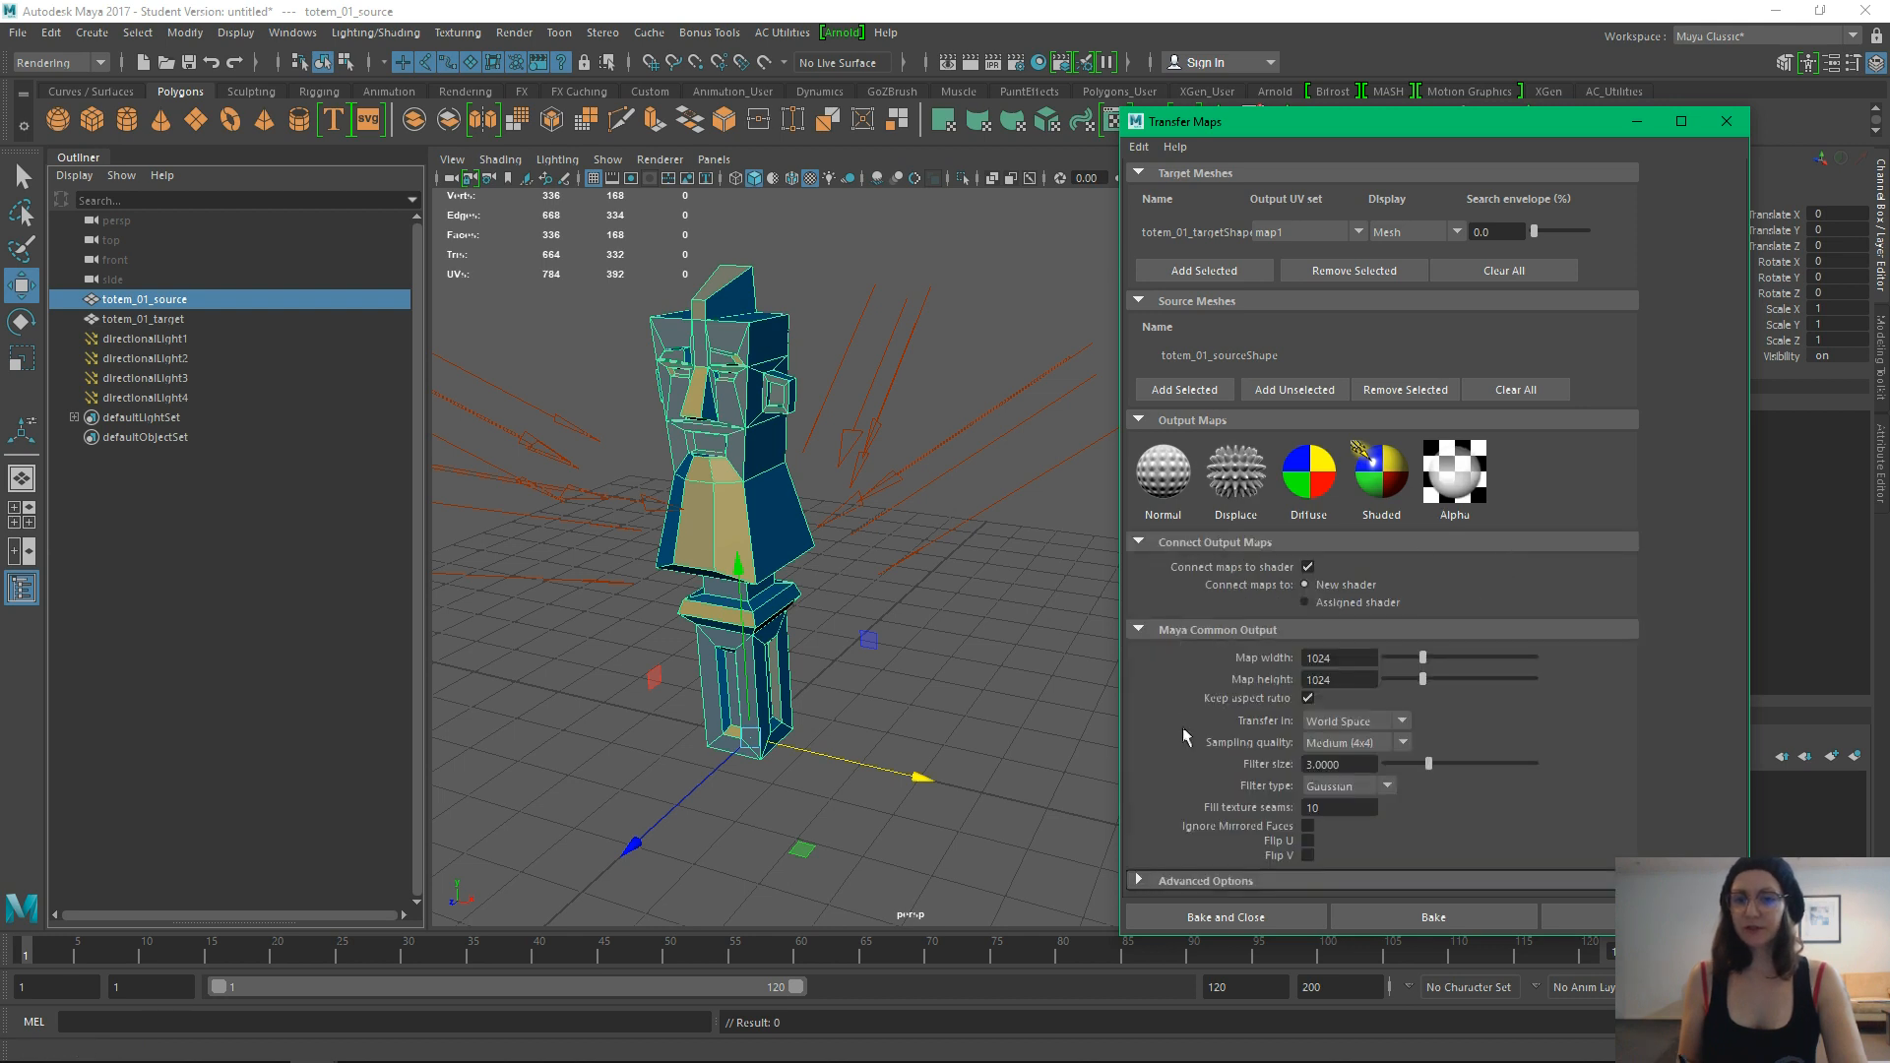
click(1380, 477)
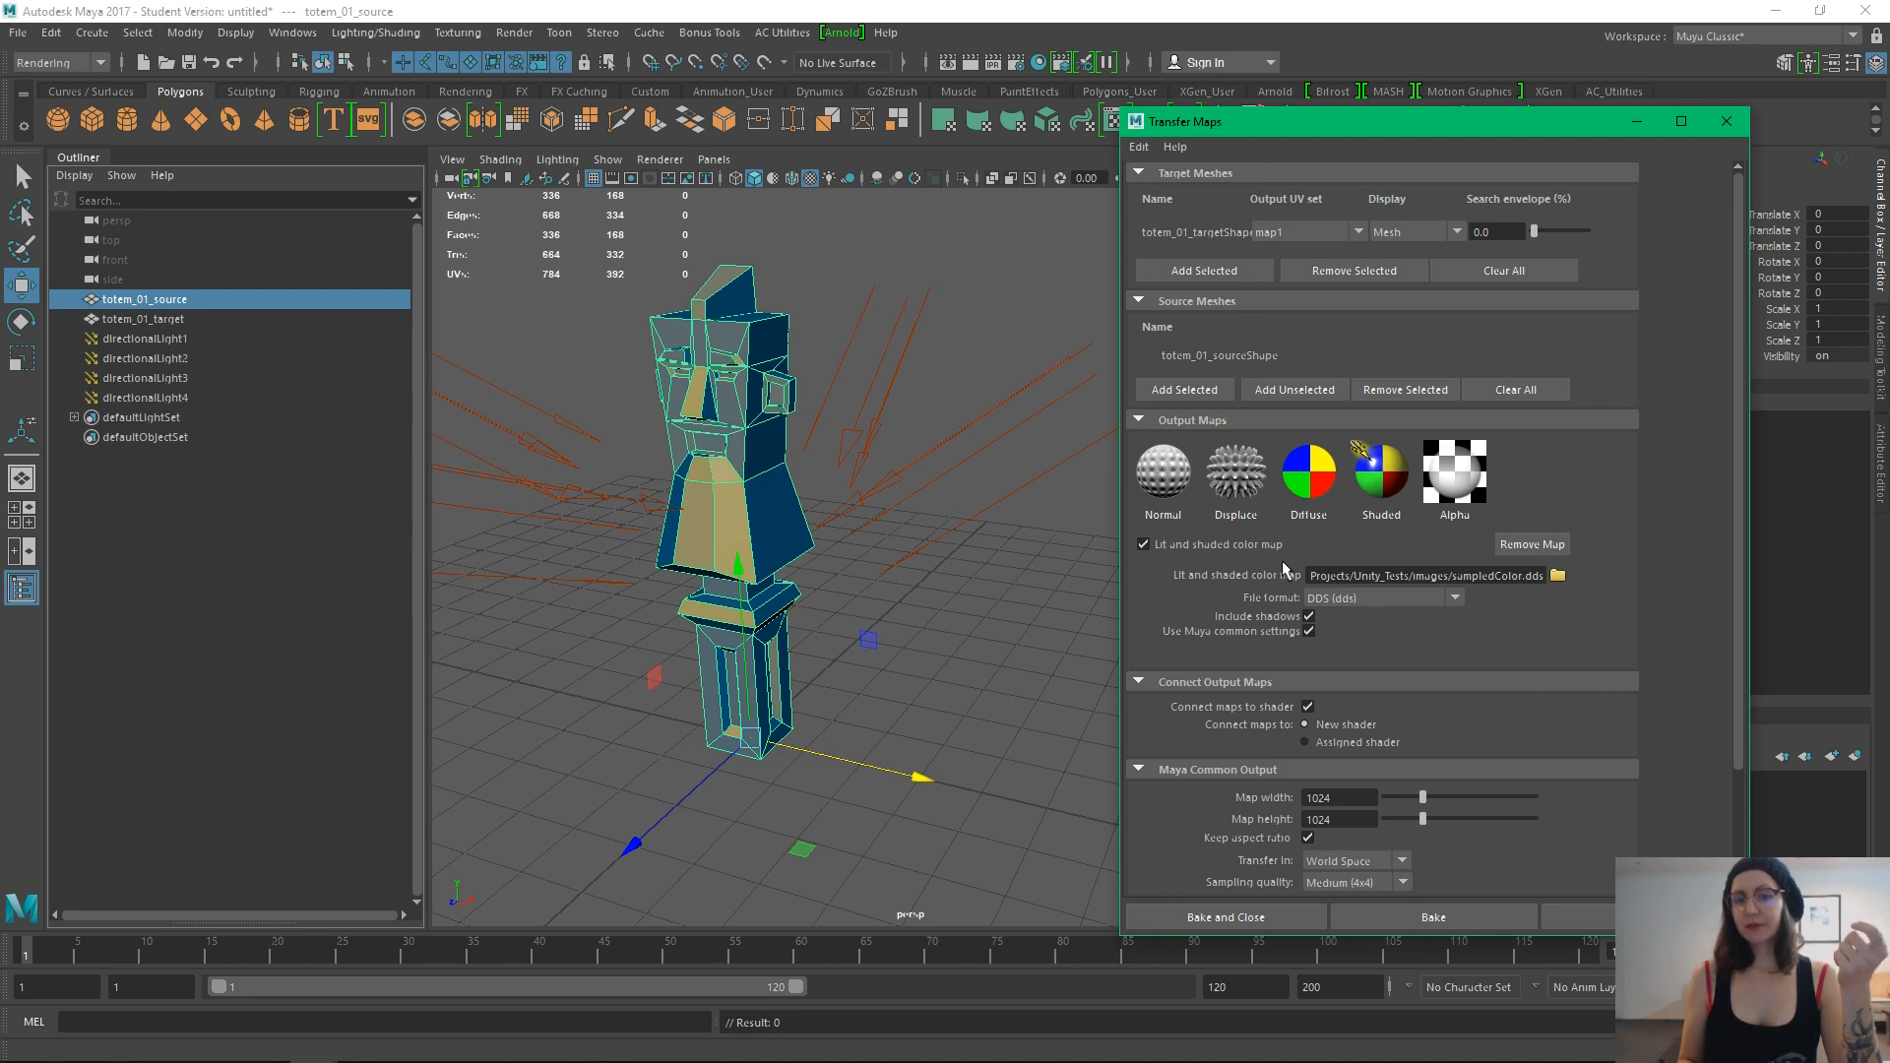
Examine the shadow attributes of directionalLight2, moving the Transfer Maps window out of the way and back
drag(987, 398, 1024, 482)
drag(1397, 126, 1017, 603)
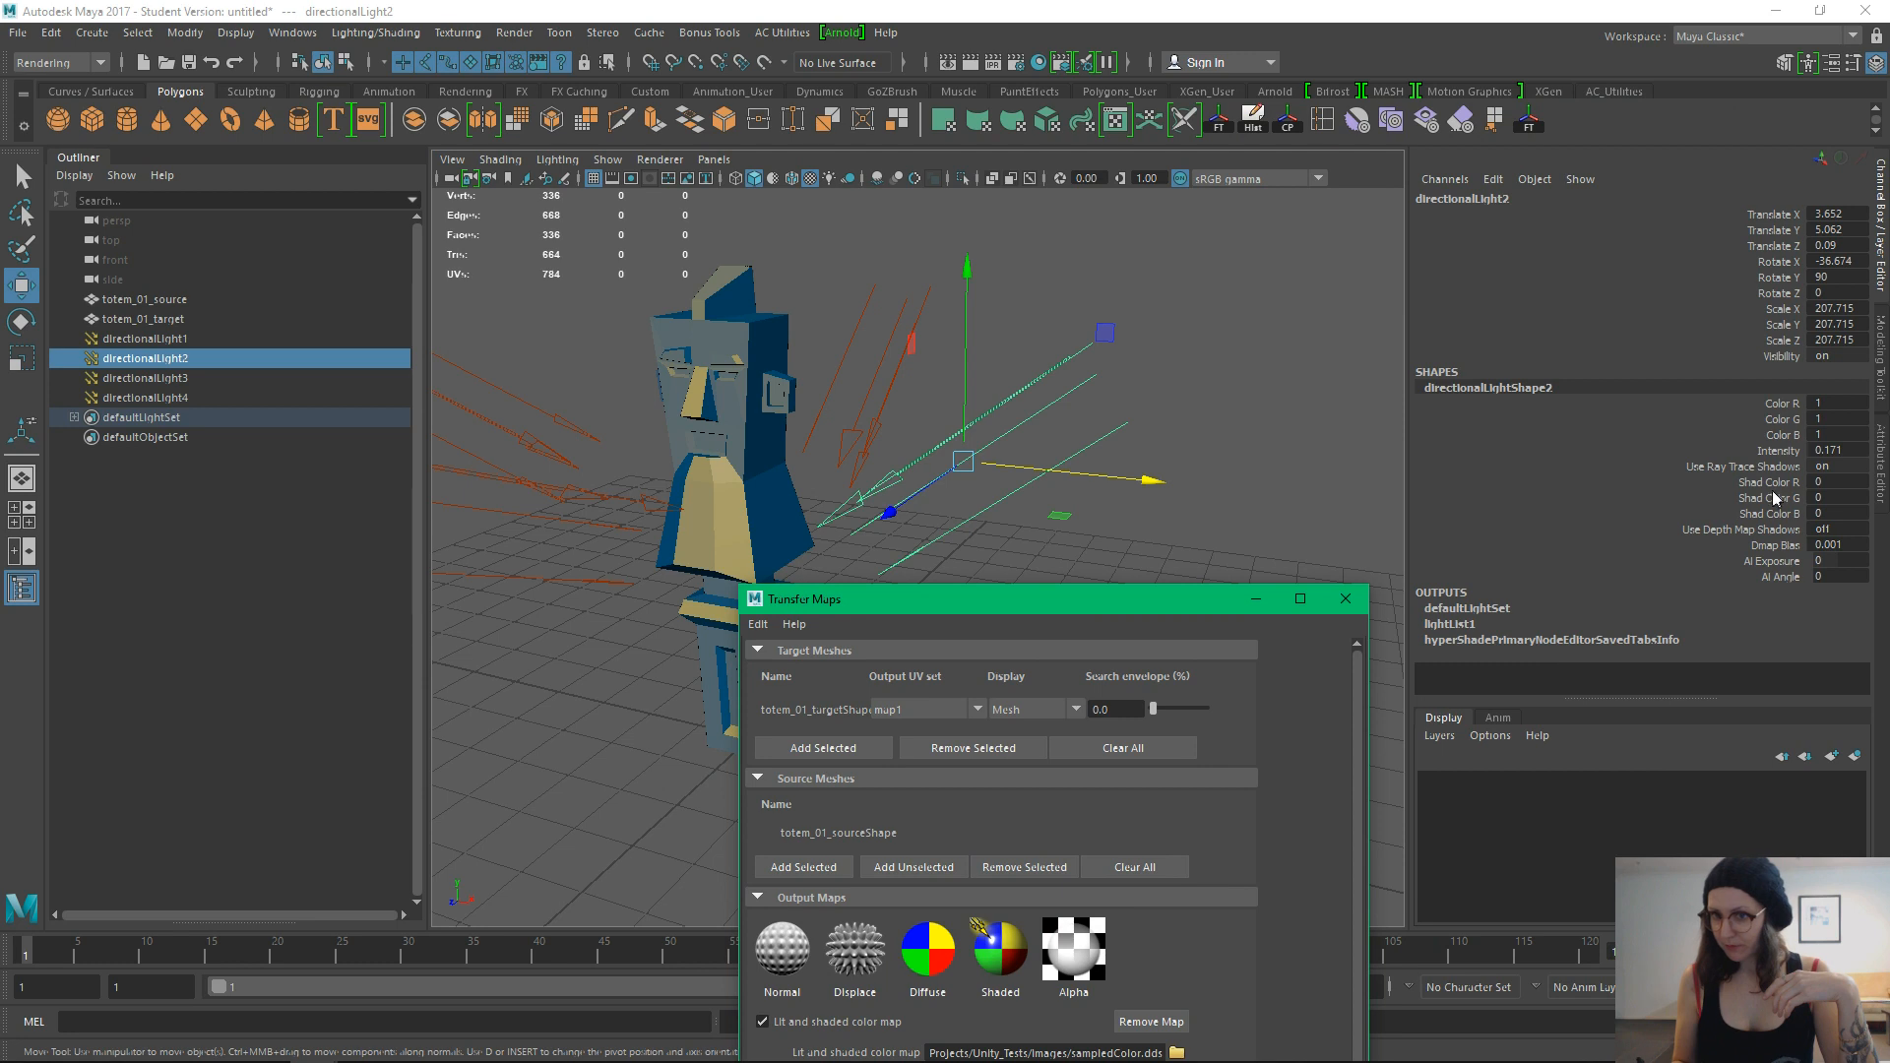
click(1878, 353)
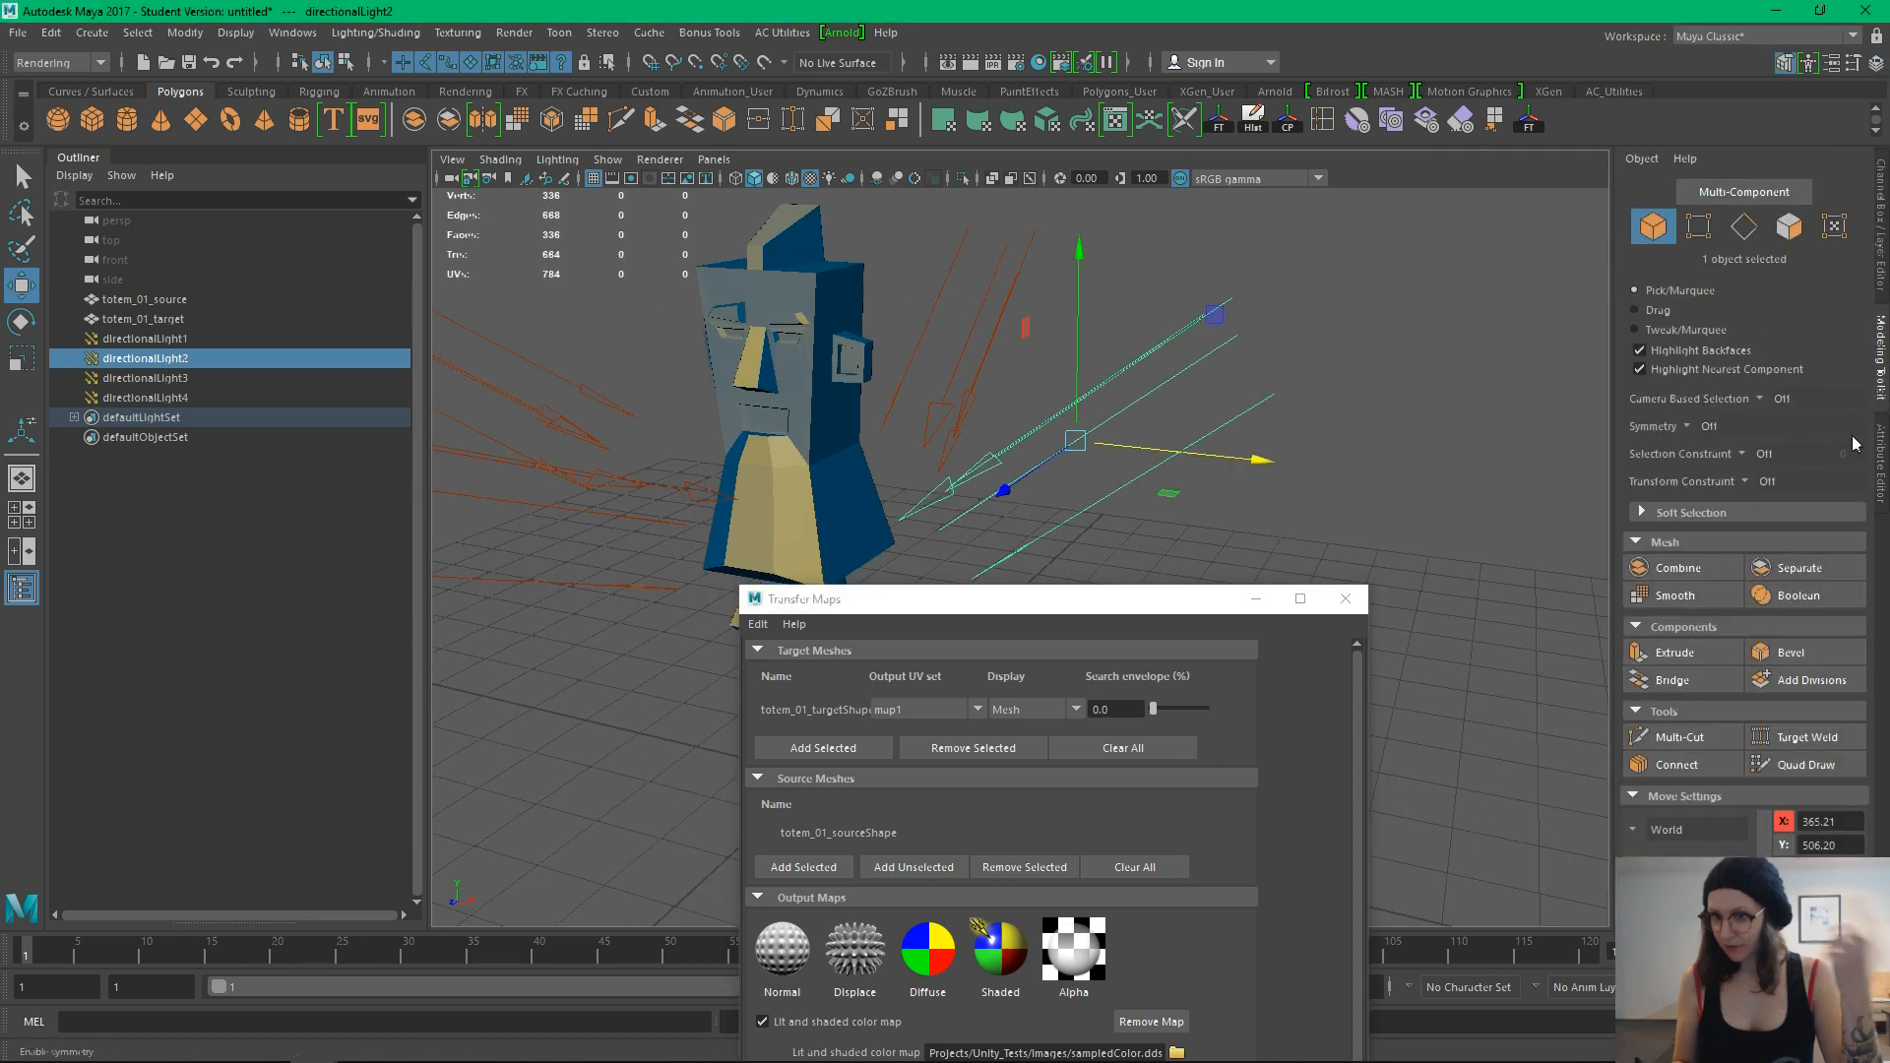
click(1880, 227)
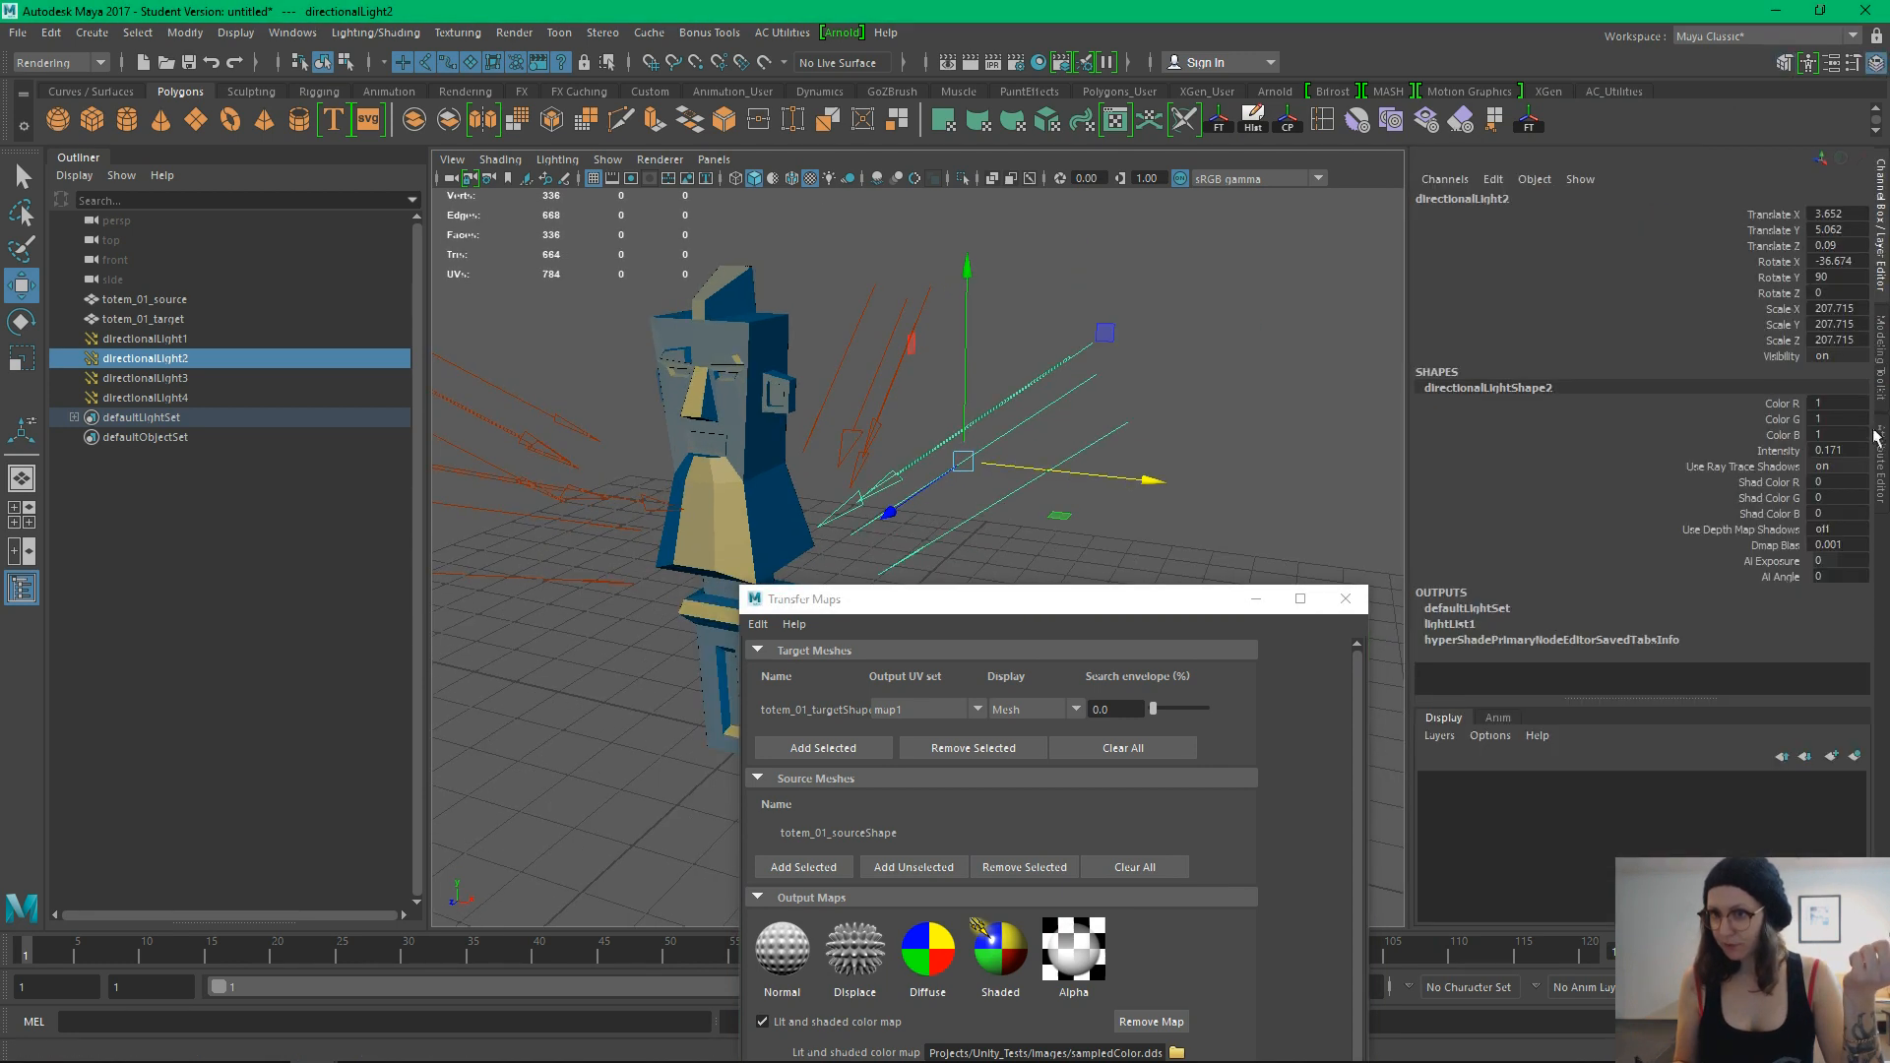
click(1880, 463)
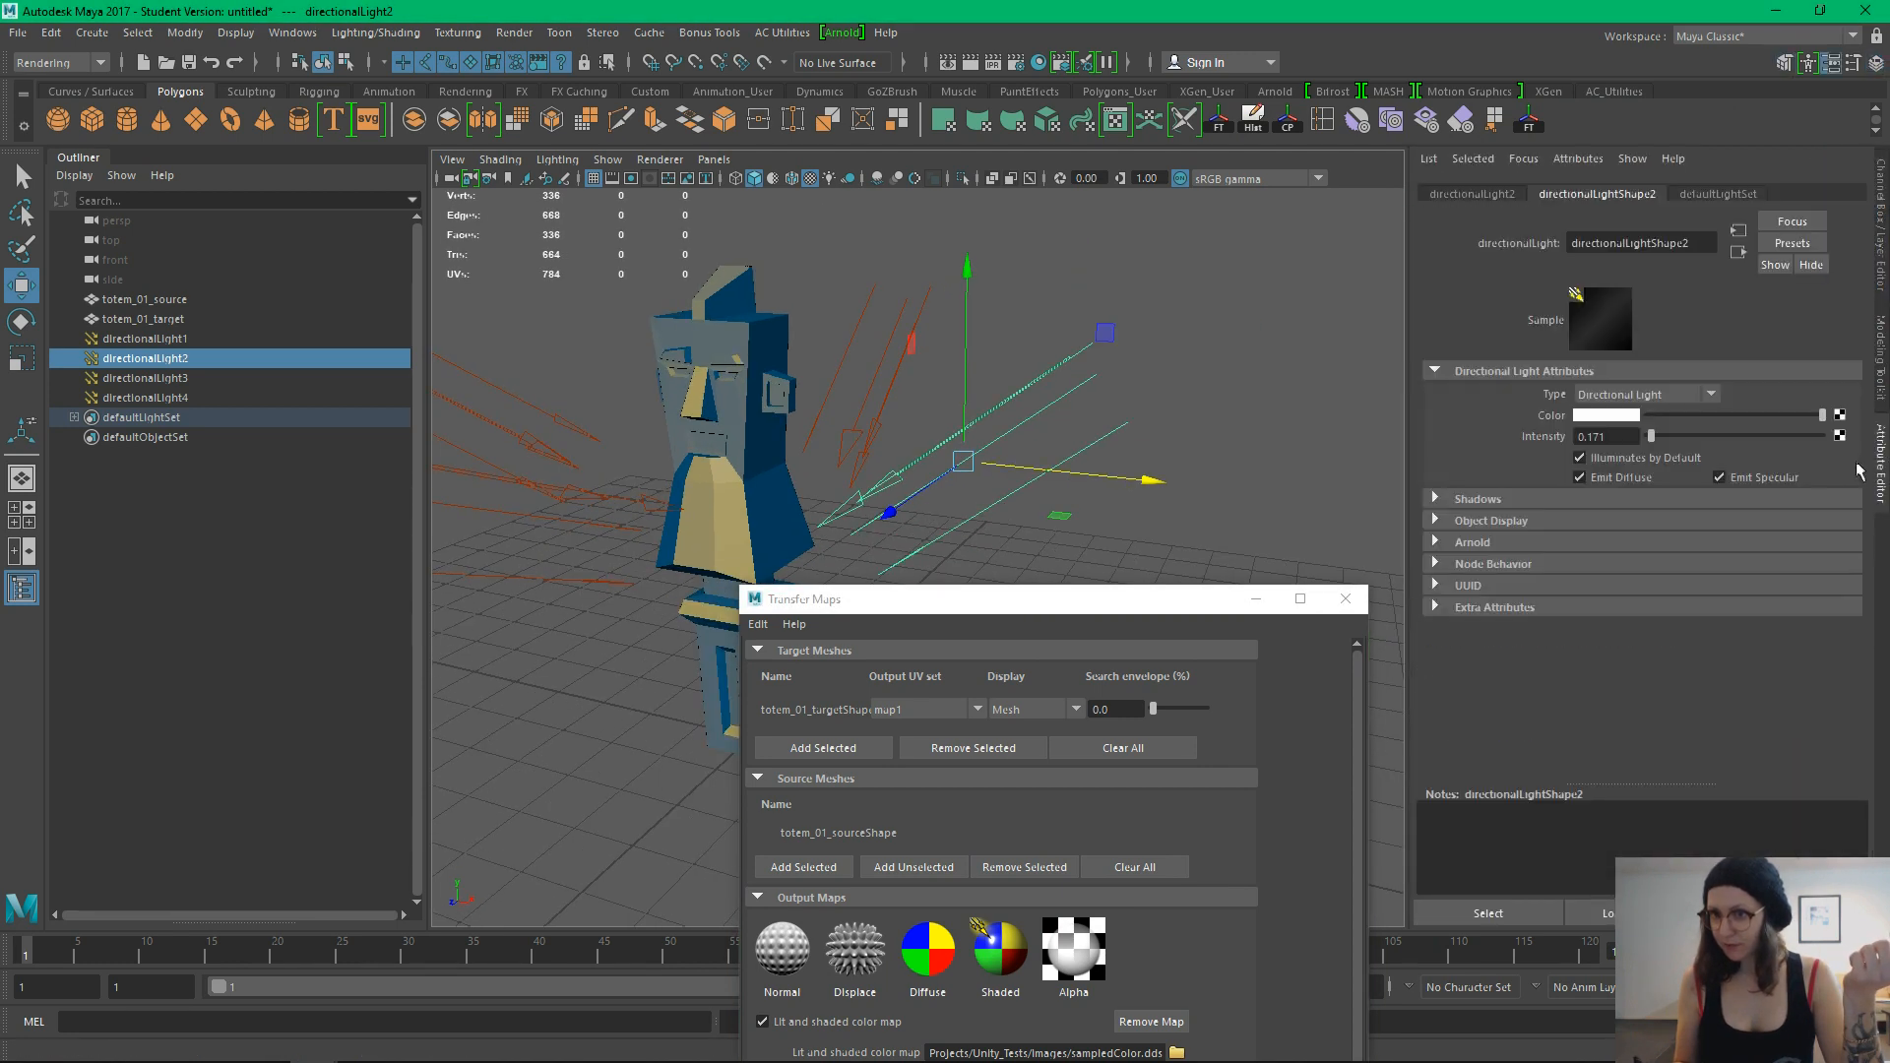
click(1484, 502)
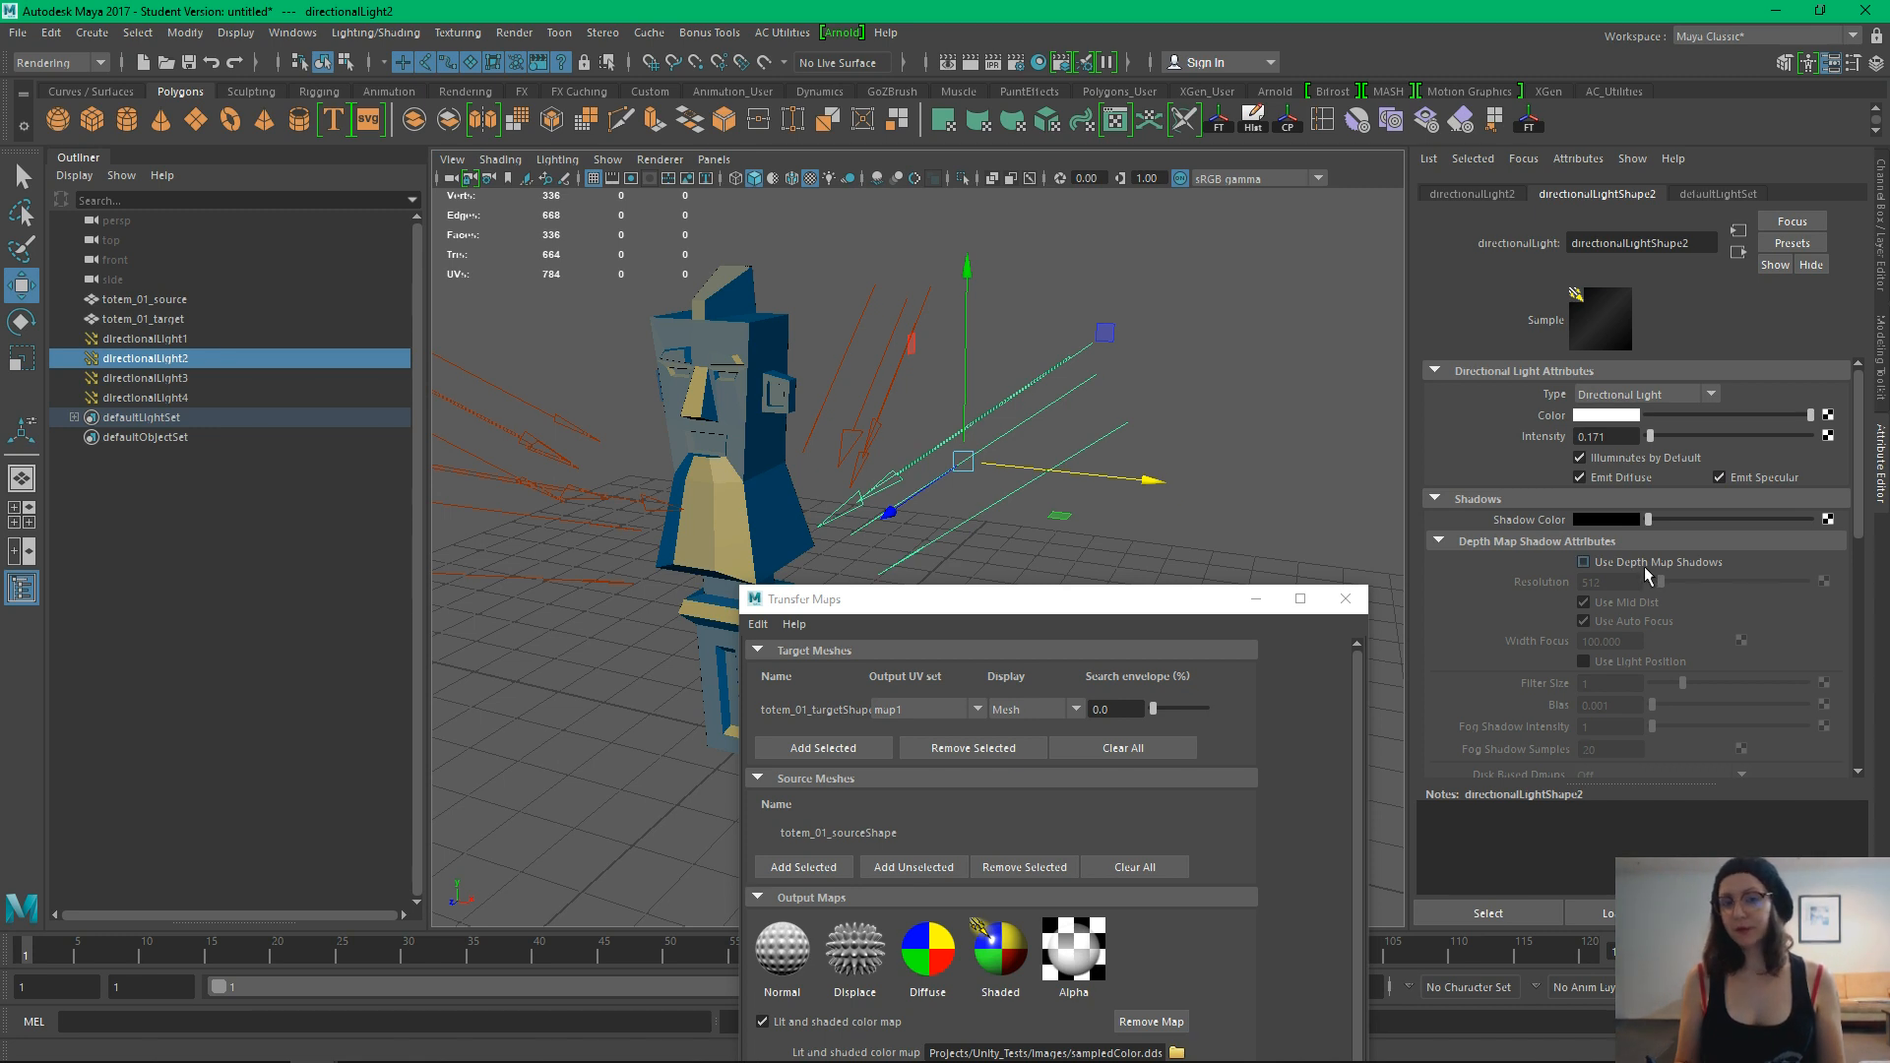
drag(979, 618, 1402, 174)
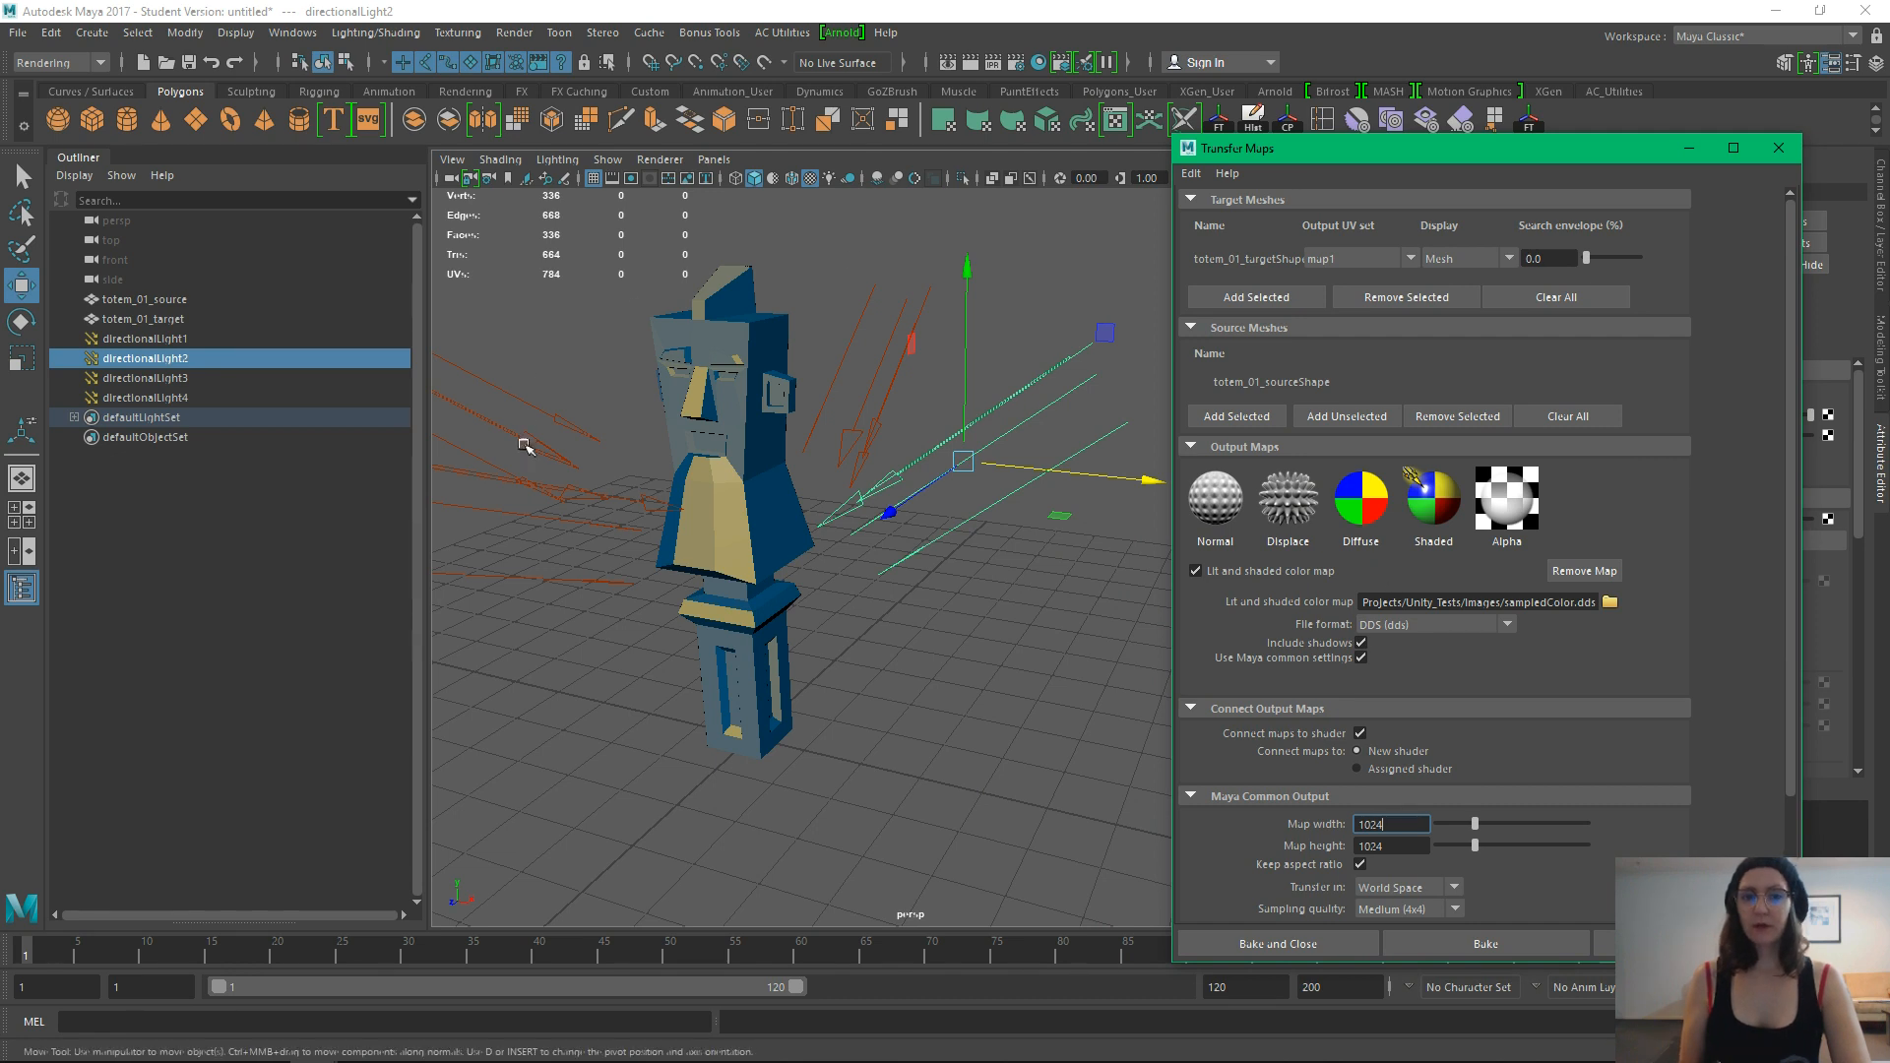
Set the shaded map's output file to totem_diffuse_01 in C:\Photoshop Projects, accept replacing the existing PNG, and choose the Targa (tga) format
alt+right_drag(1072, 658, 843, 544)
alt+drag(948, 635, 996, 632)
alt+middle_drag(996, 633, 912, 652)
mouse_move(913, 651)
alt+mouse_down()
mouse_move(932, 659)
mouse_move(900, 717)
mouse_move(890, 650)
alt+mouse_up()
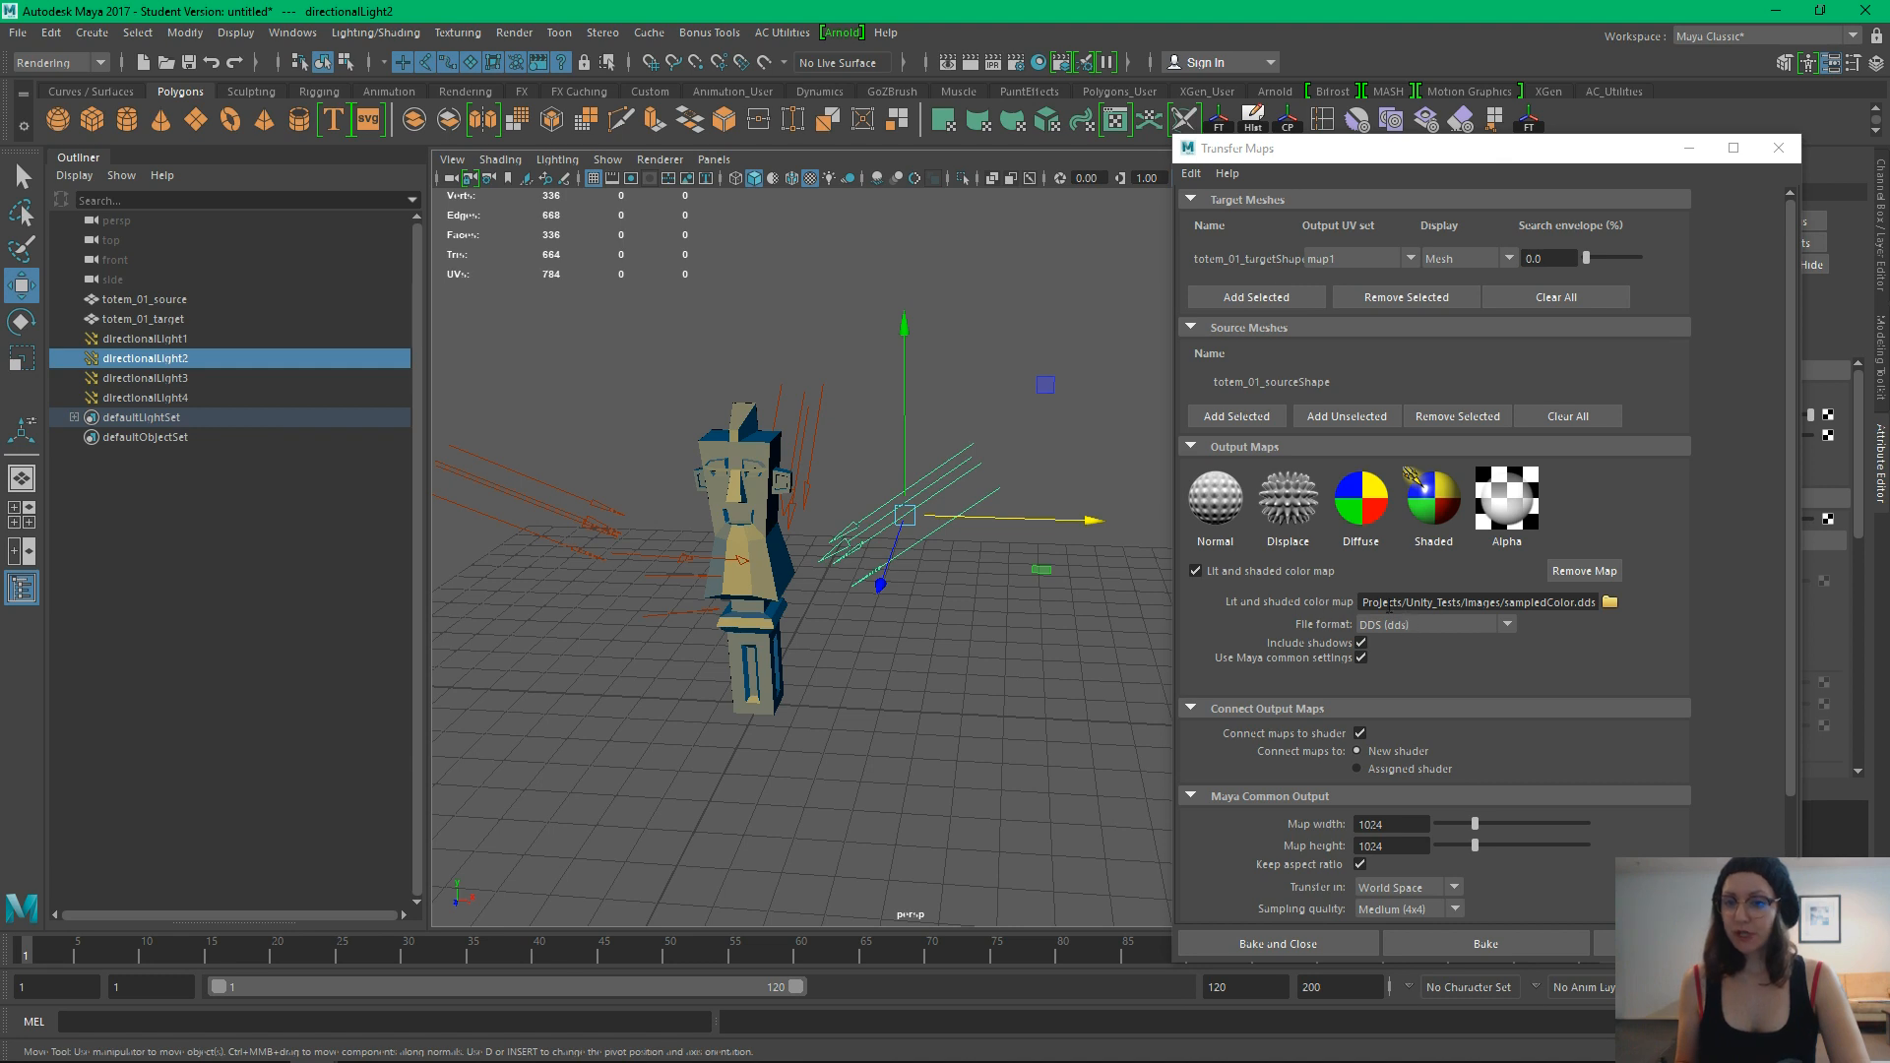
click(1609, 603)
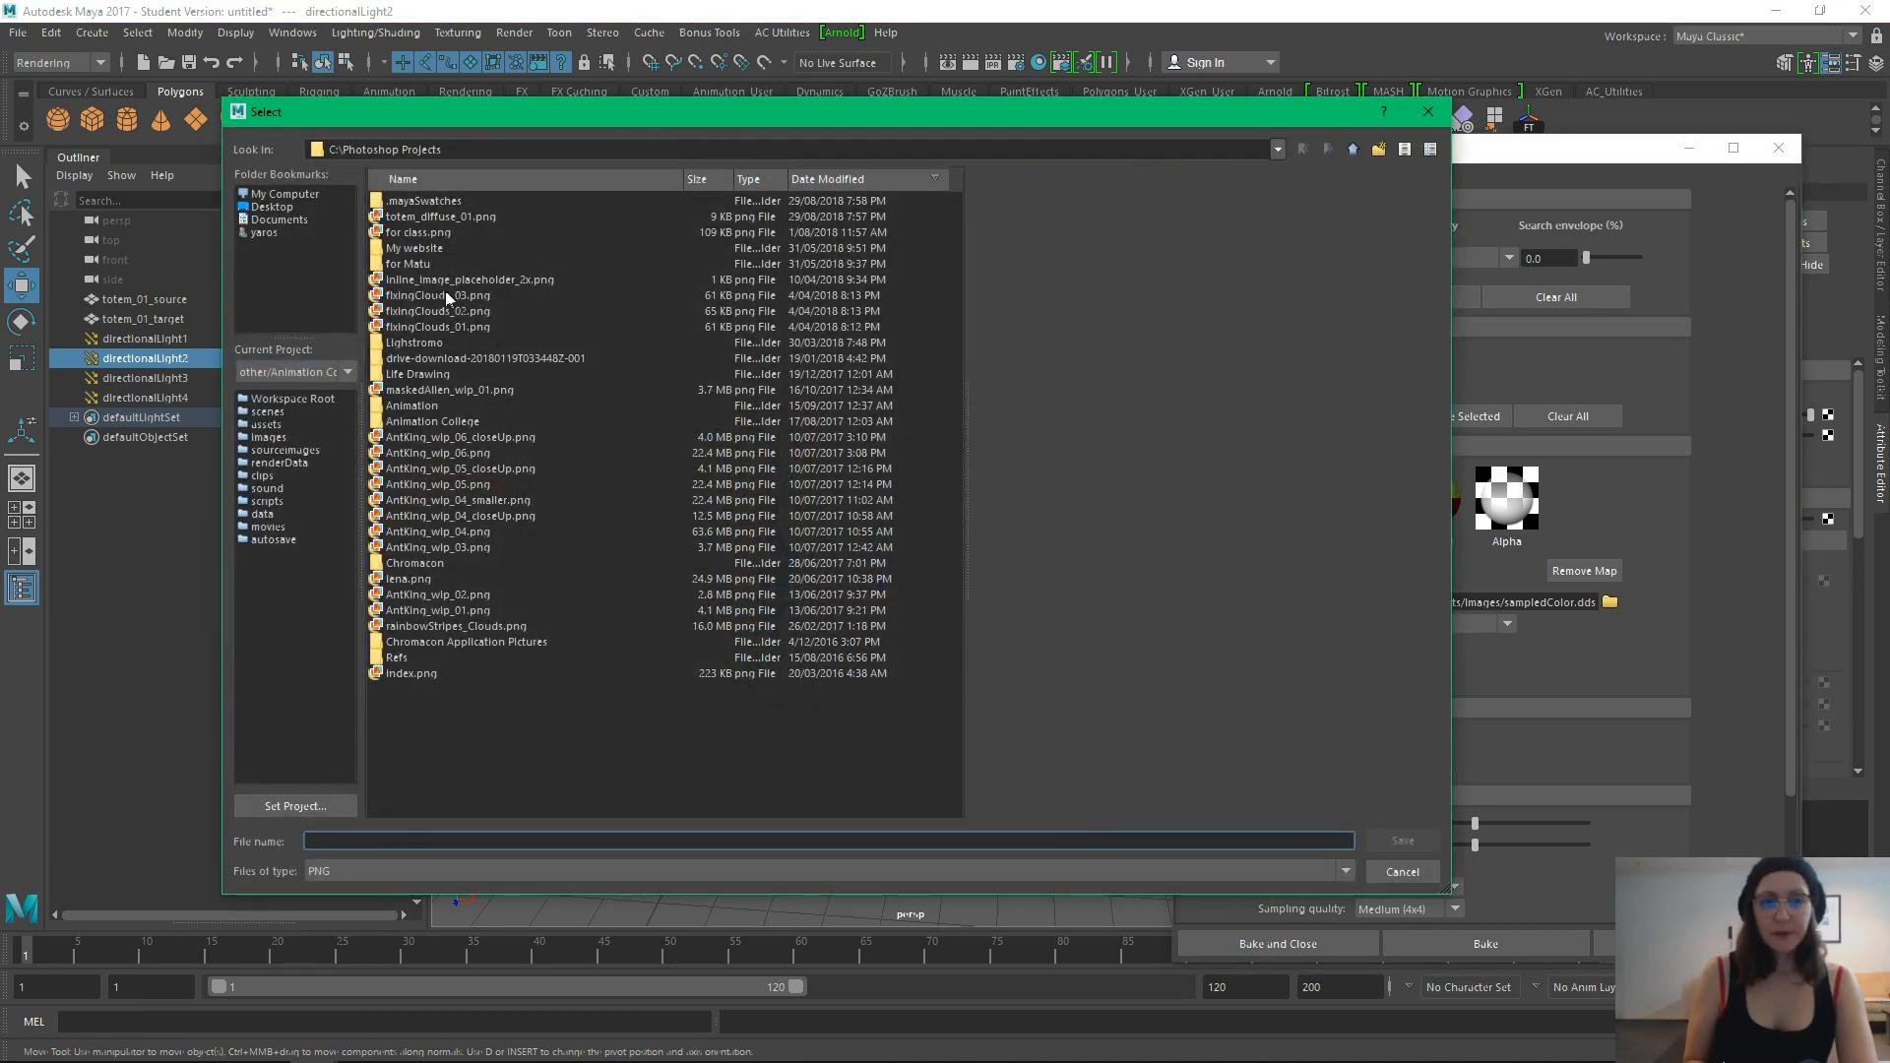
click(441, 218)
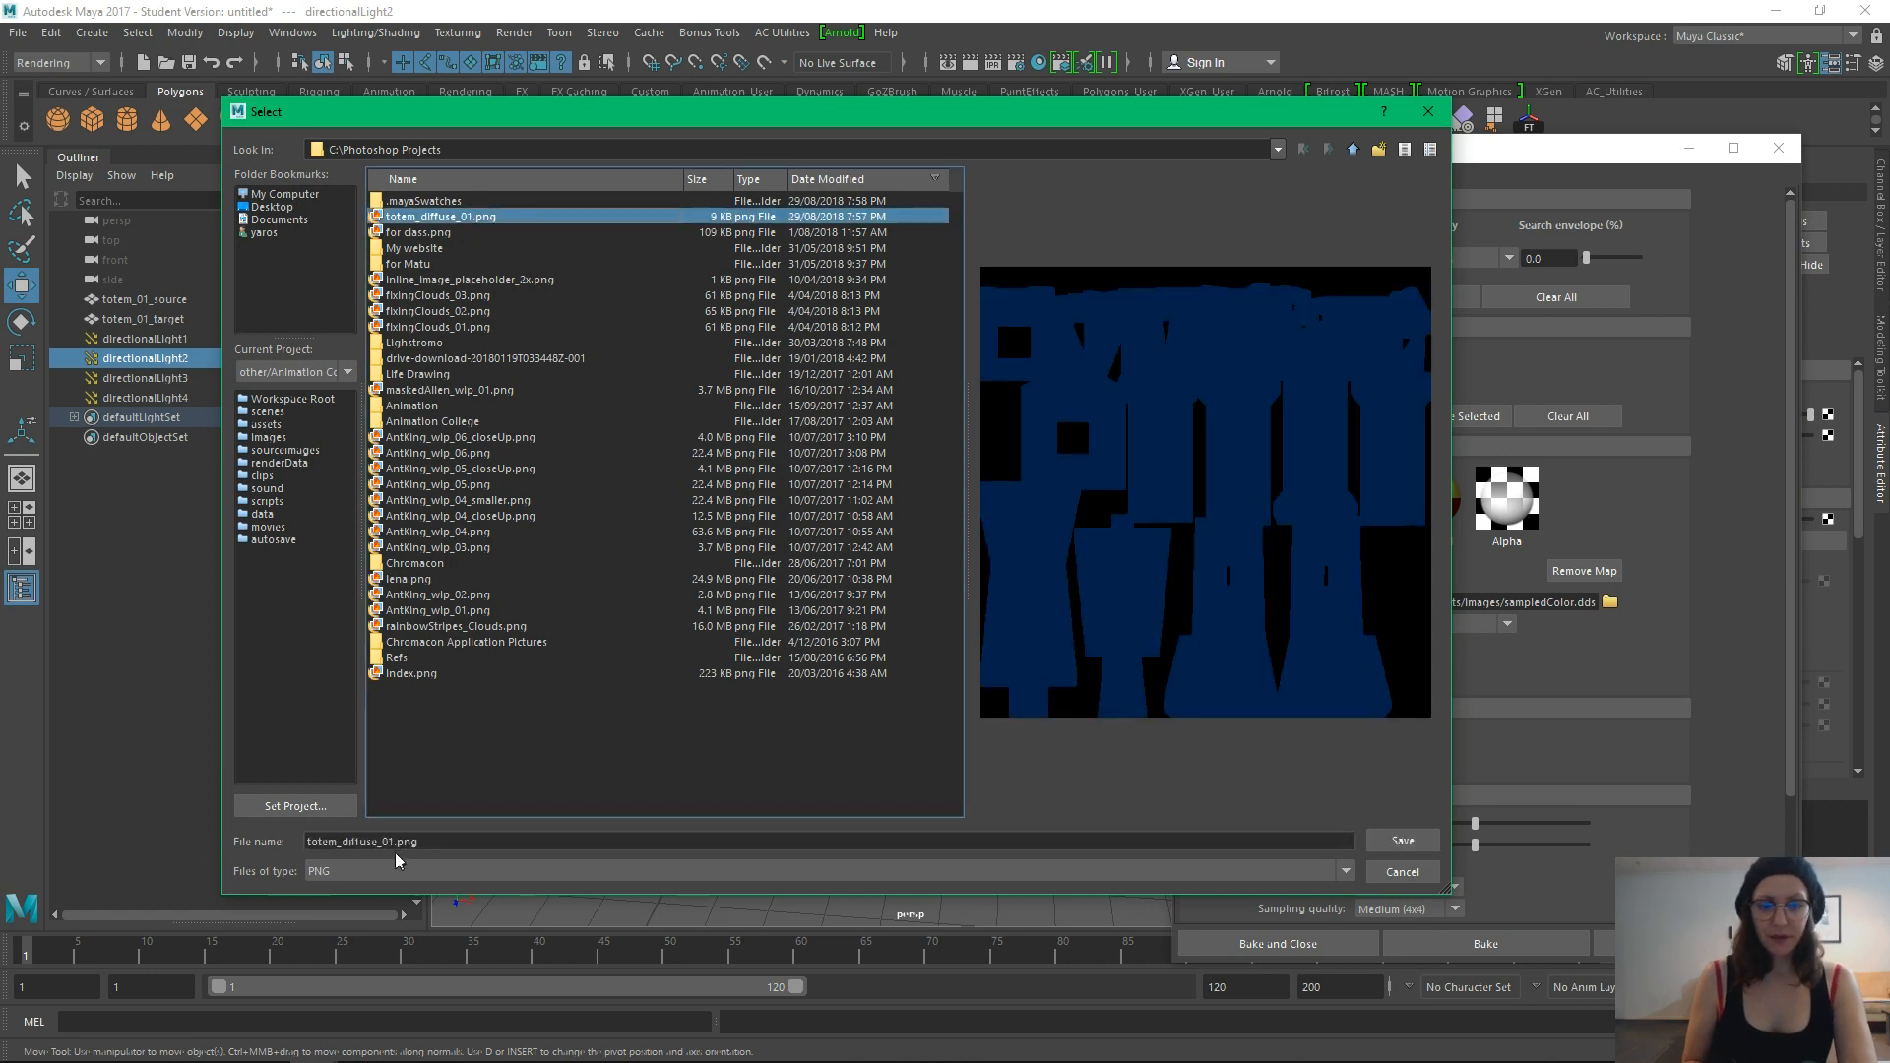
click(1401, 842)
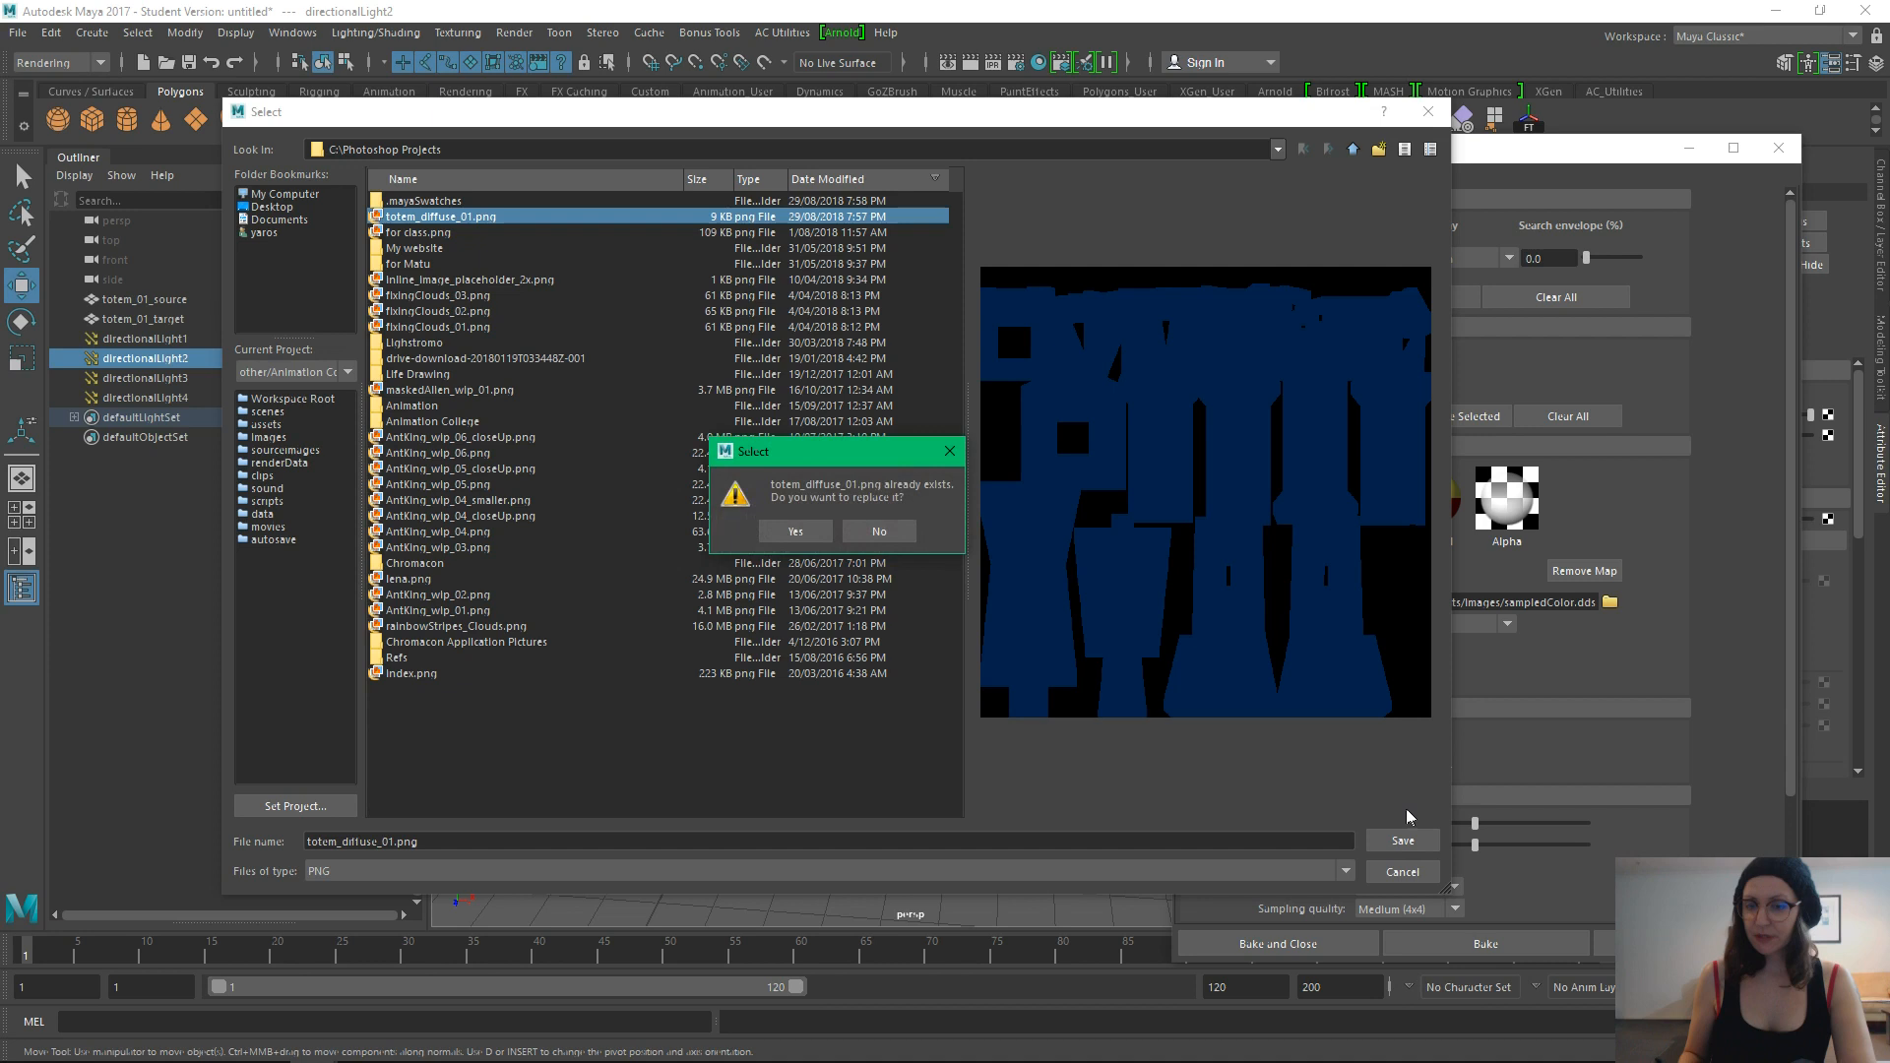
click(793, 531)
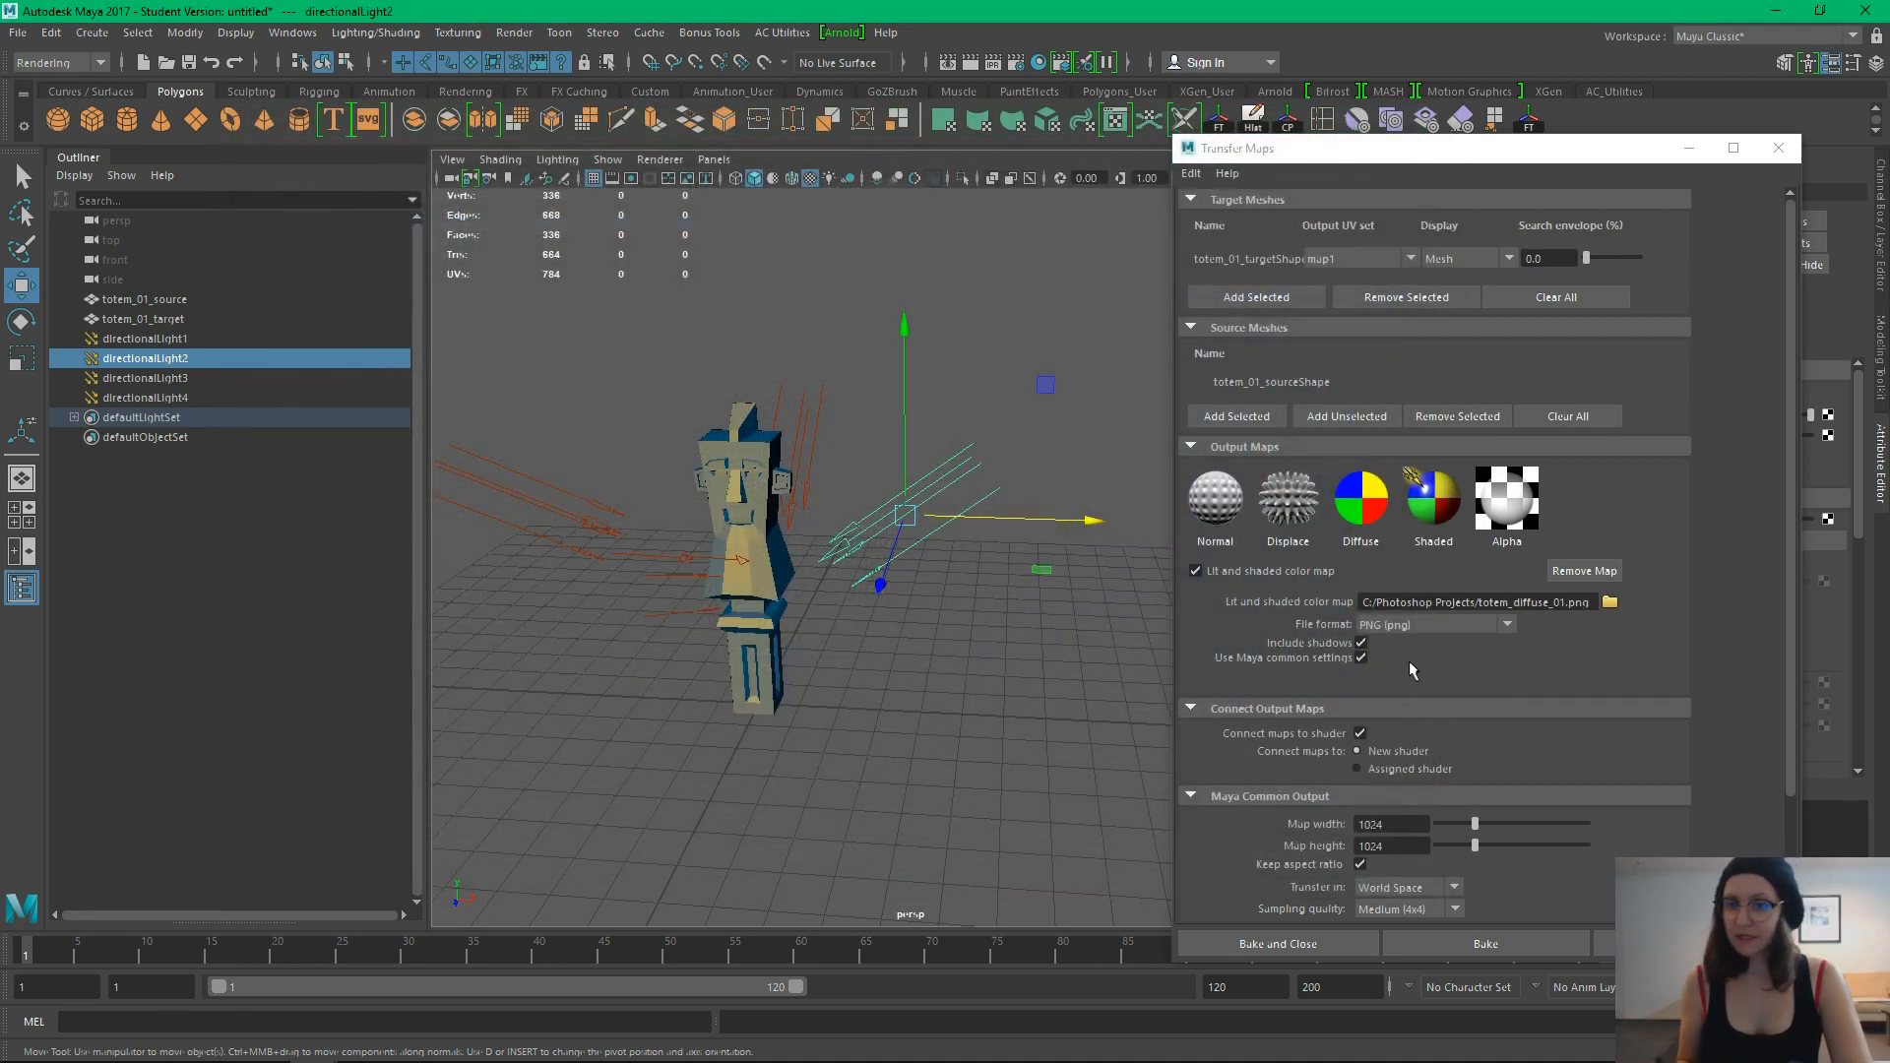
click(1506, 624)
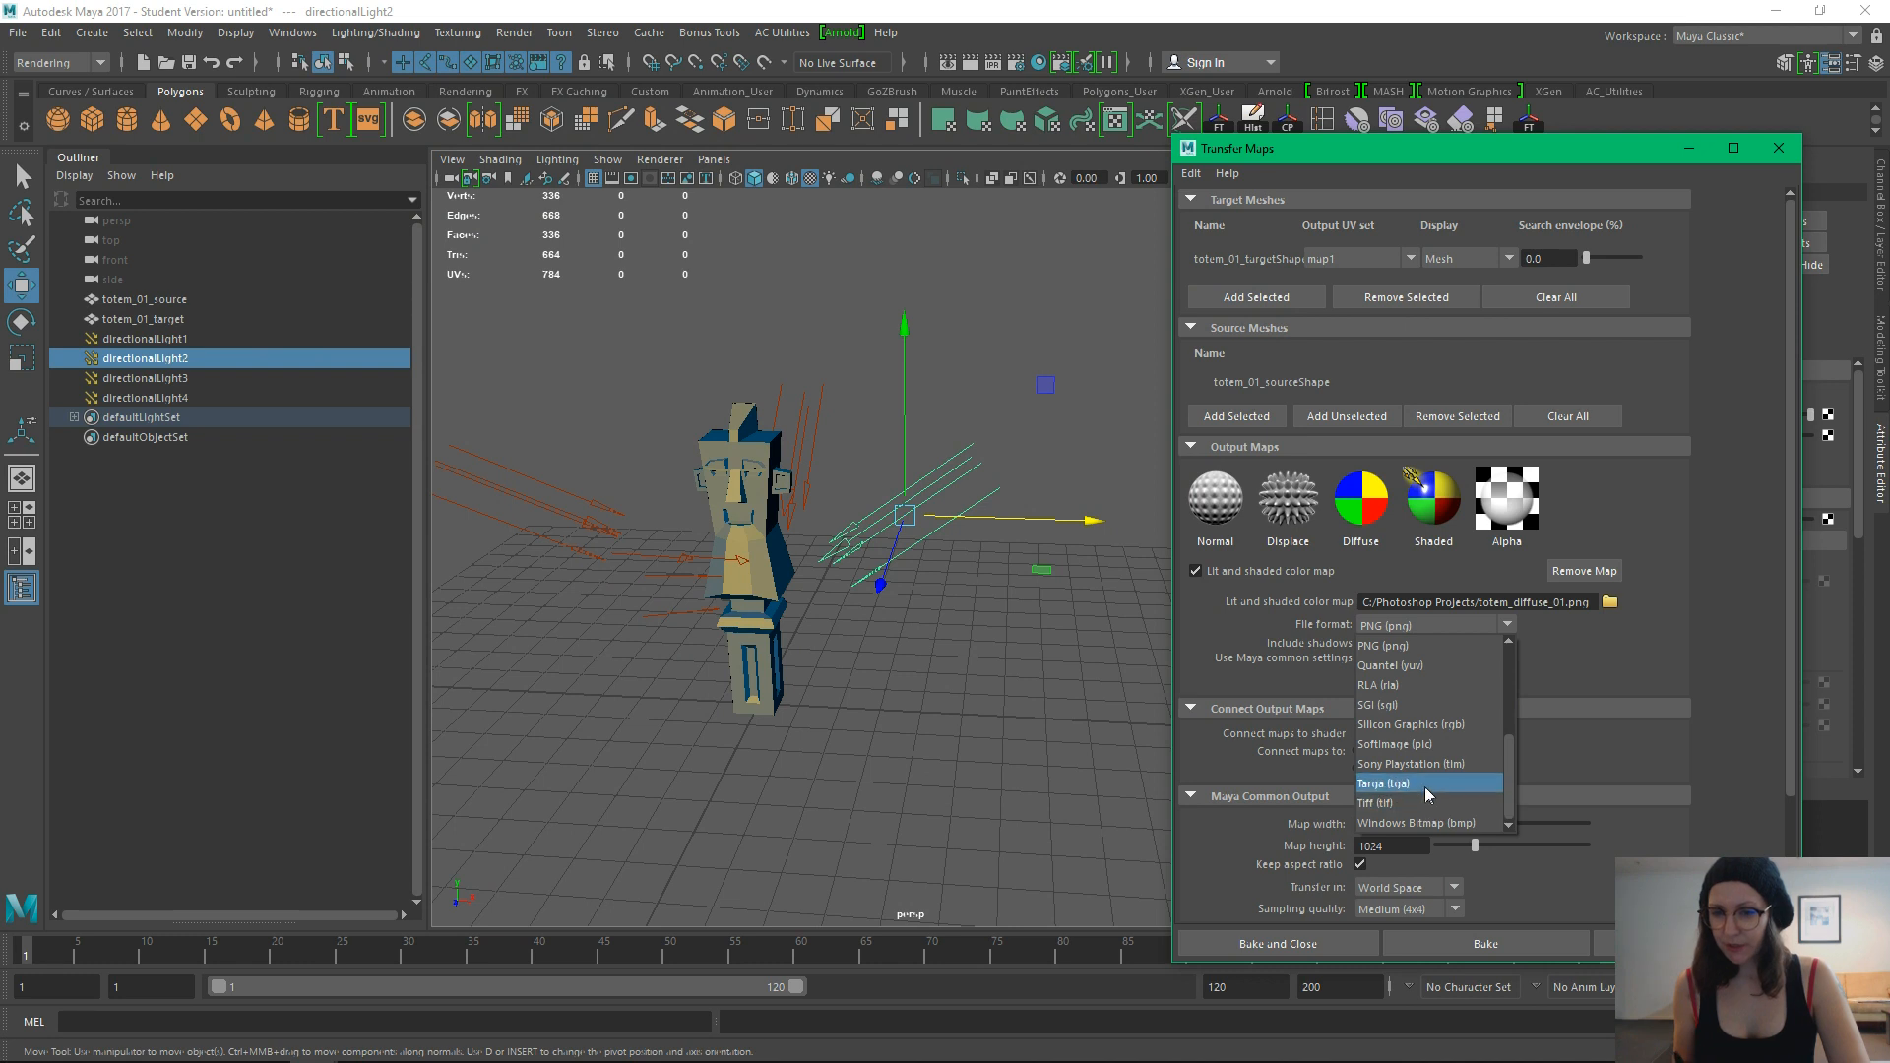
click(1424, 784)
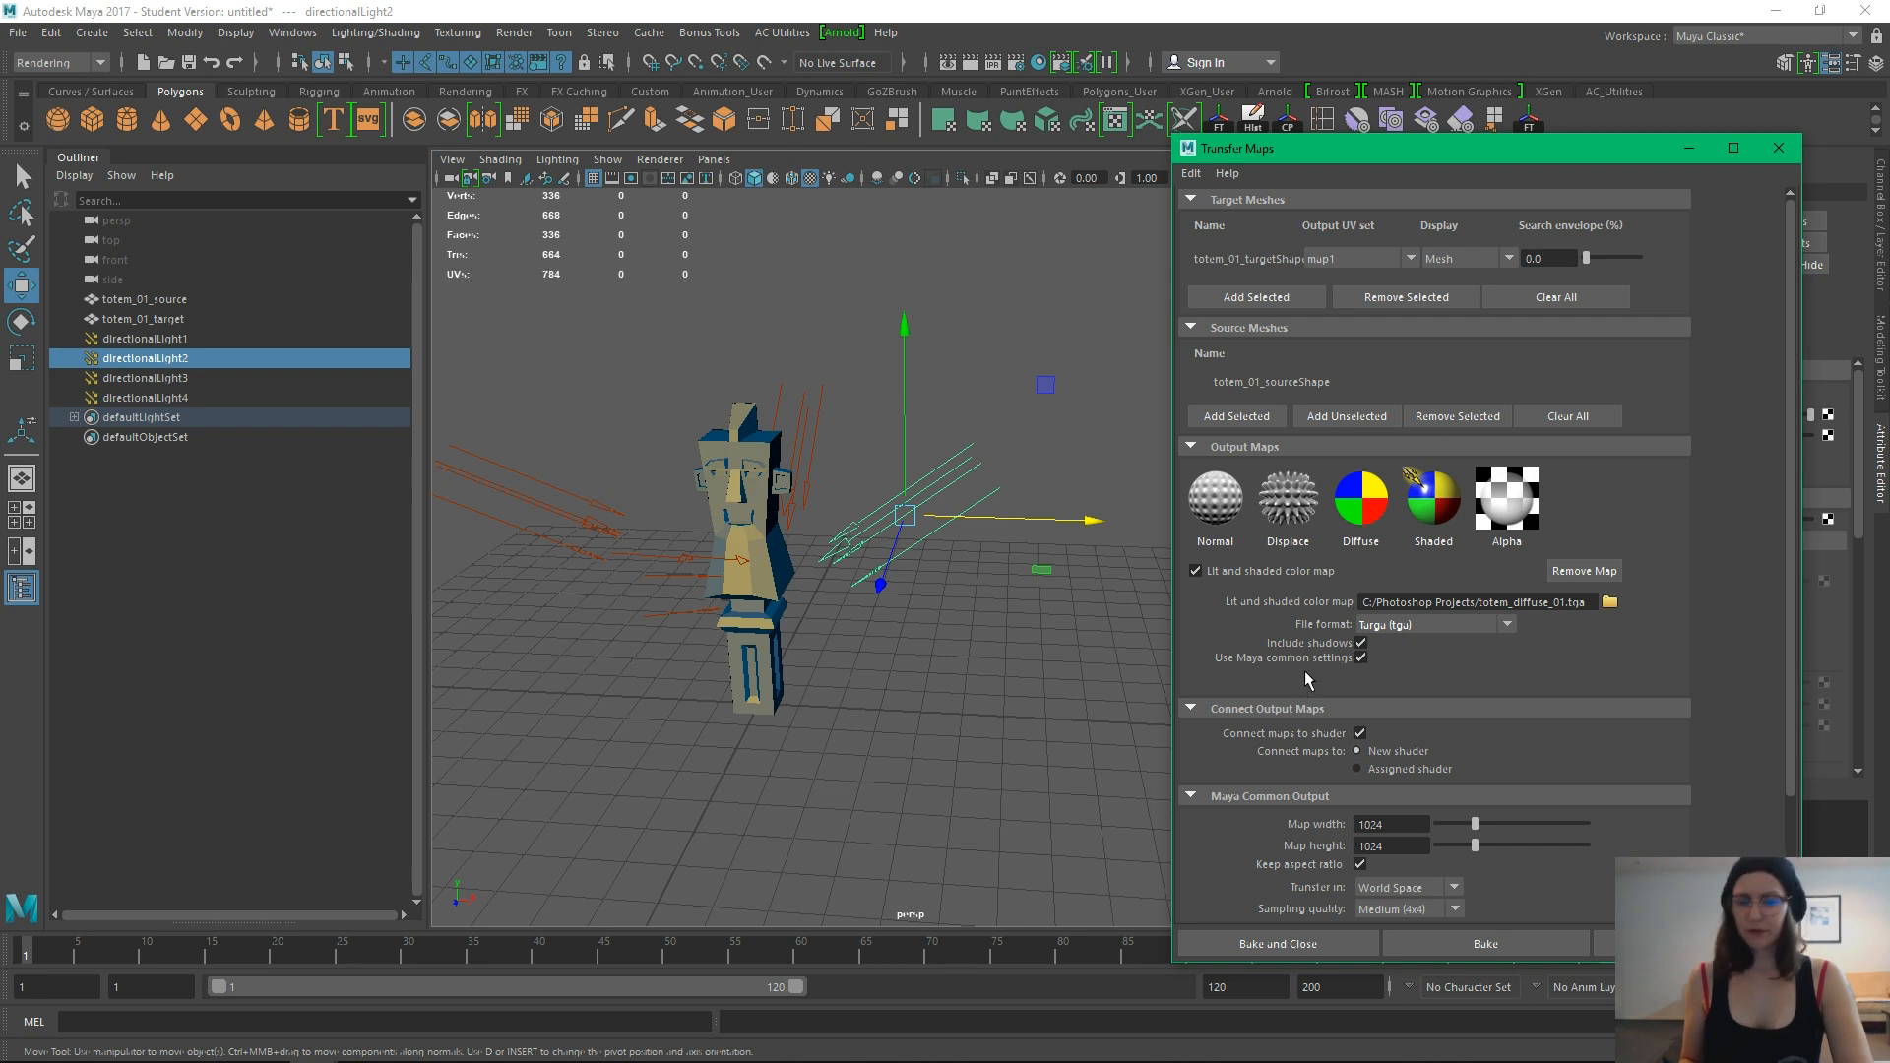
Review the shader connection, Maya Common Output and Advanced Options settings in Transfer Maps, keeping Connect maps to shader enabled
drag(1567, 163, 1563, 91)
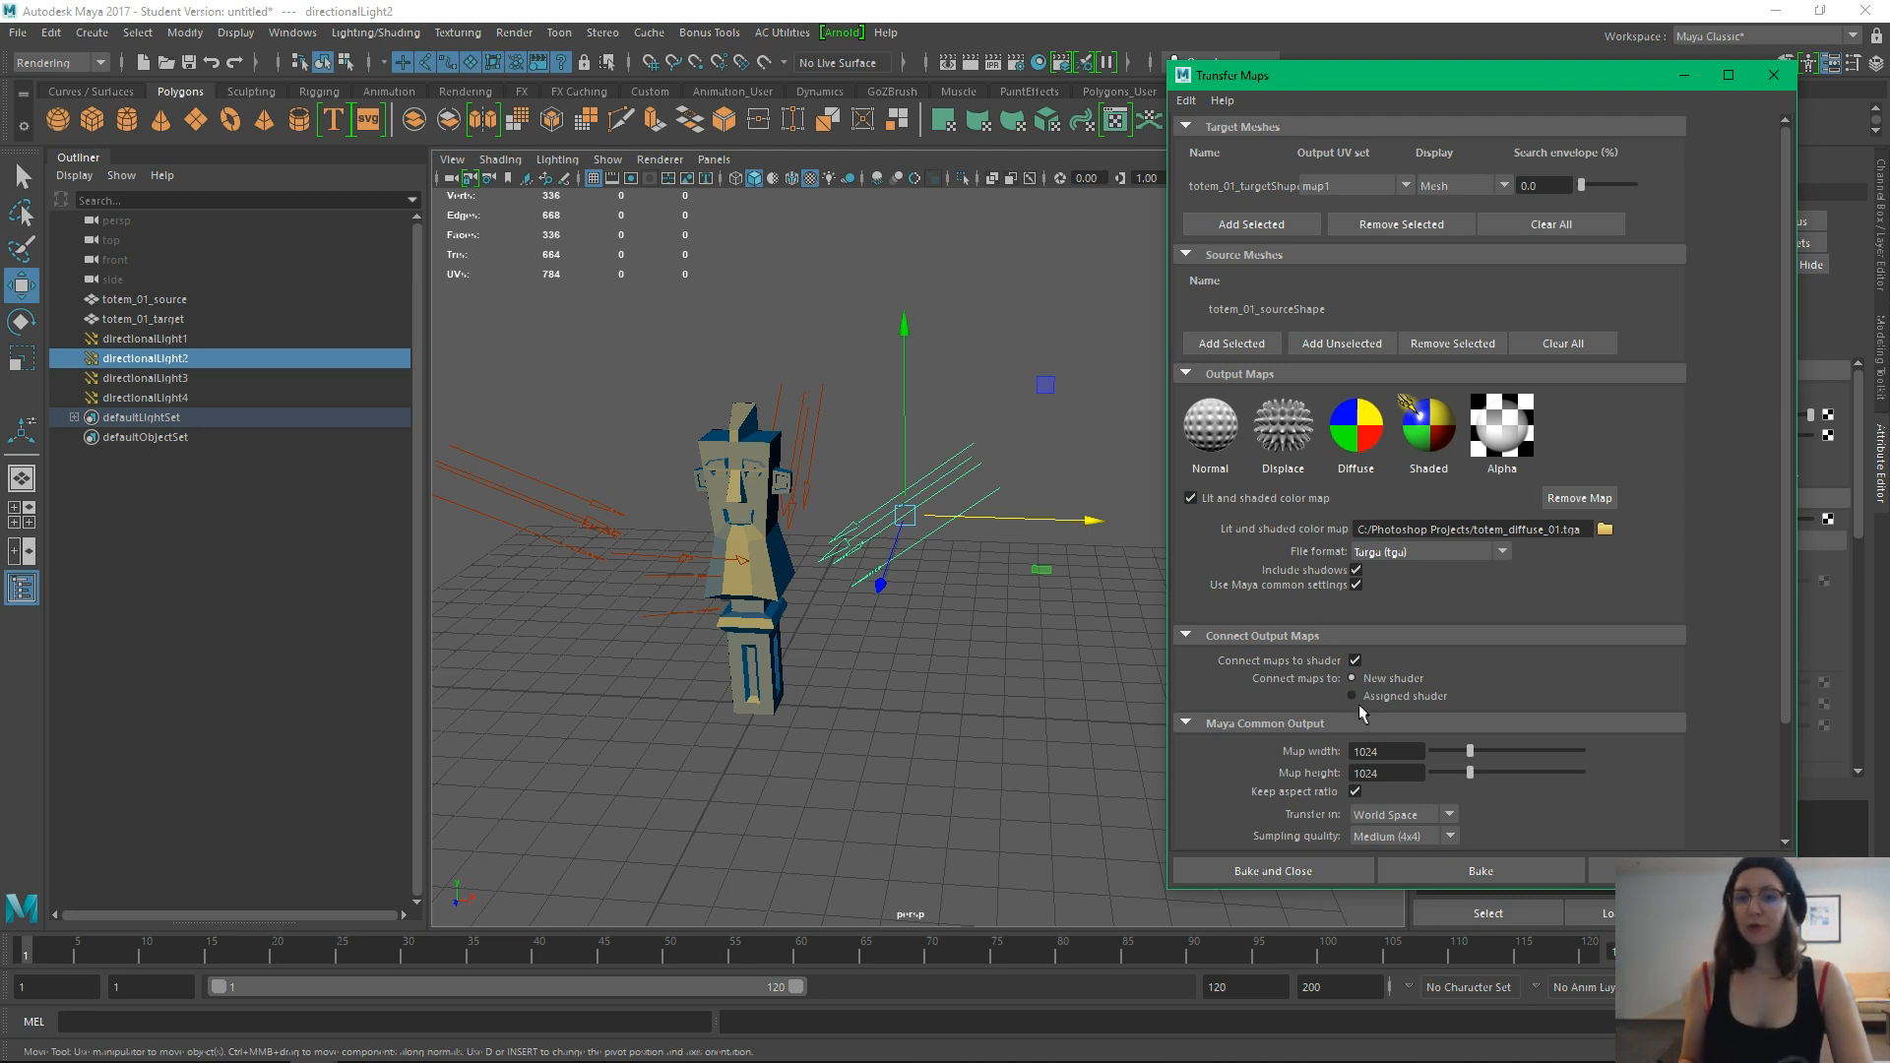
click(1355, 660)
click(1355, 660)
click(1355, 661)
click(1356, 661)
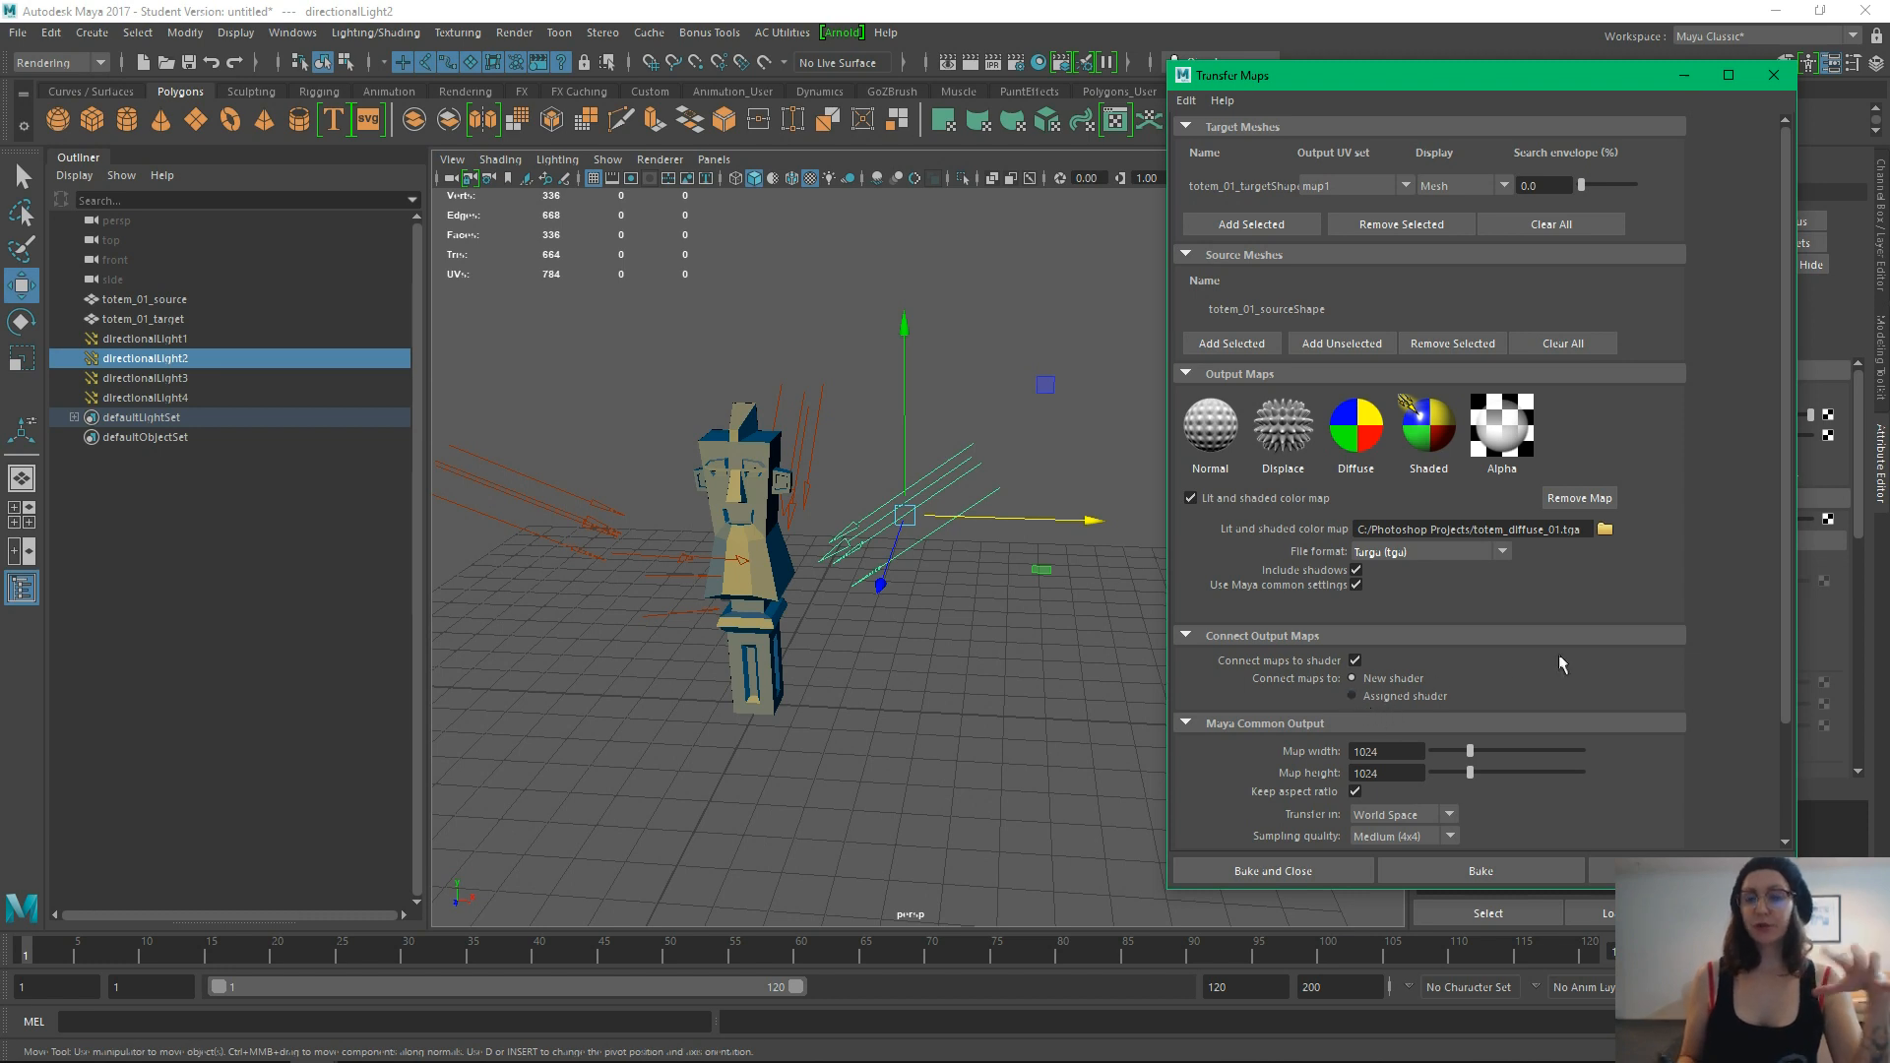
drag(1786, 571, 1758, 719)
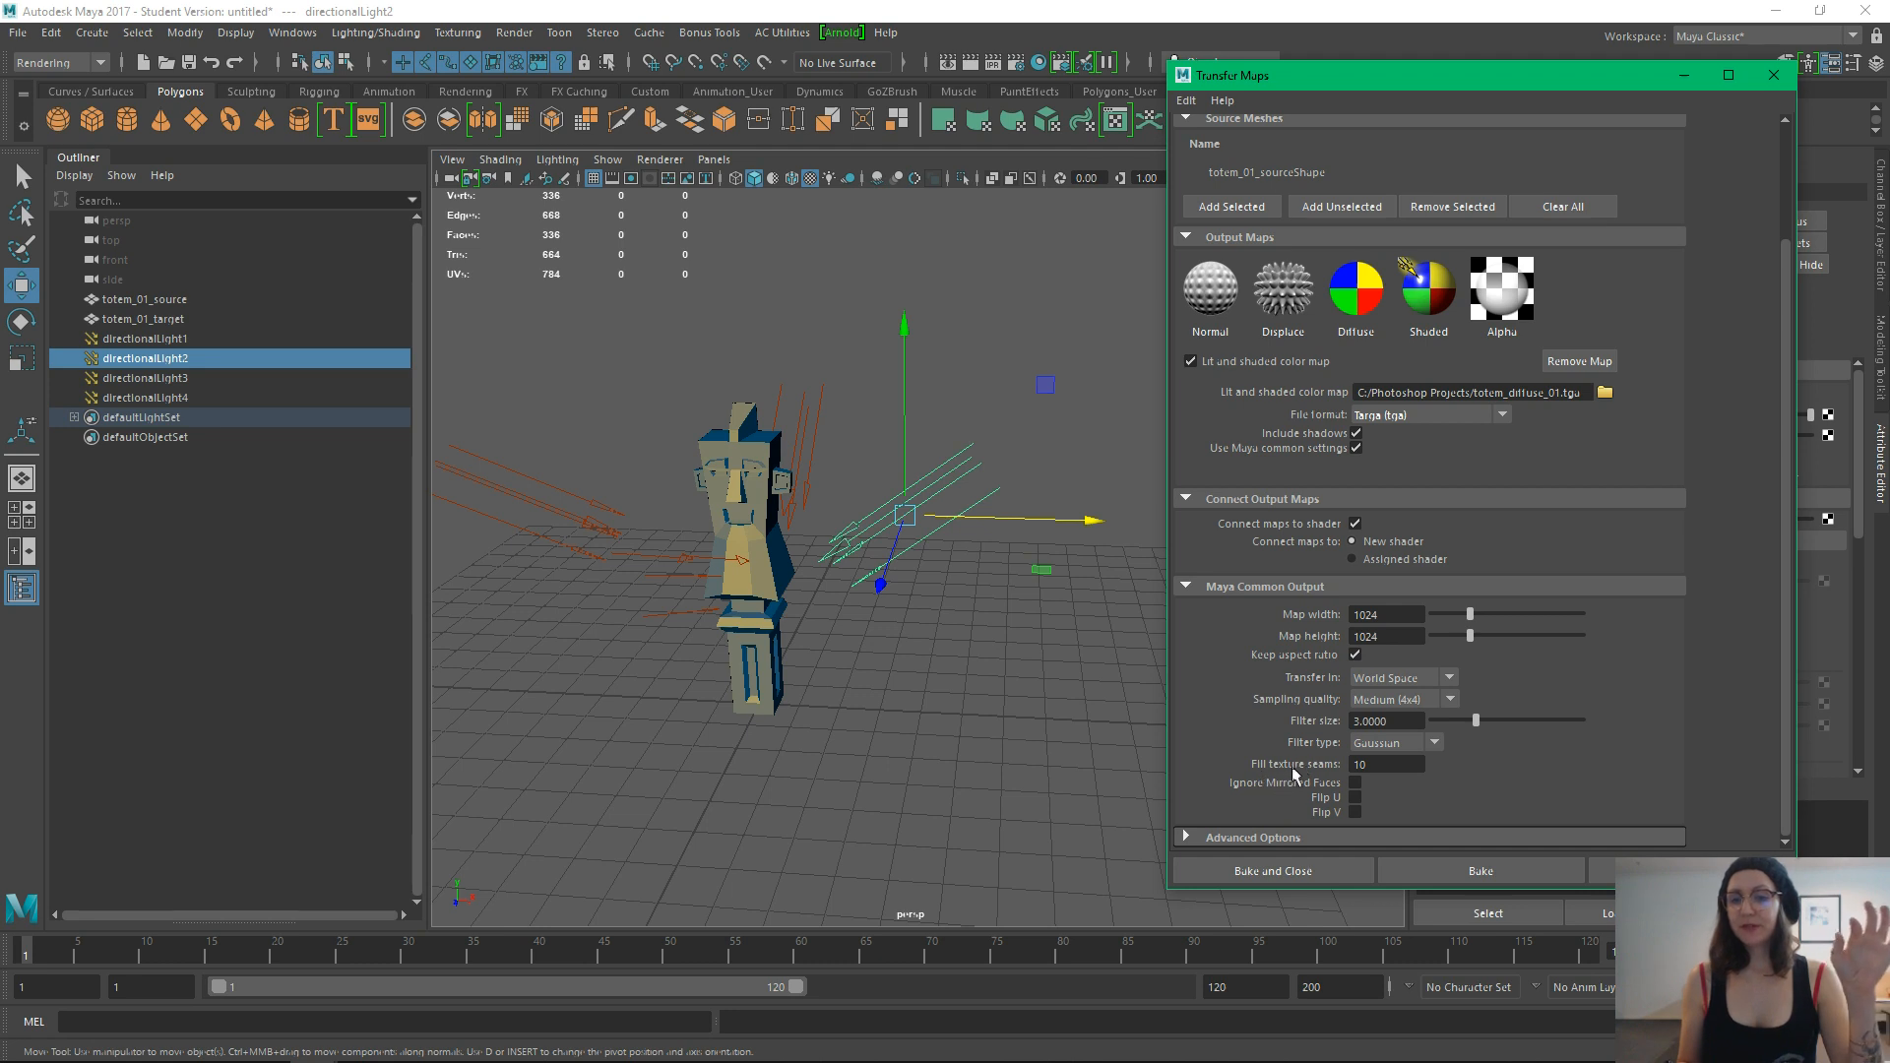
click(1389, 767)
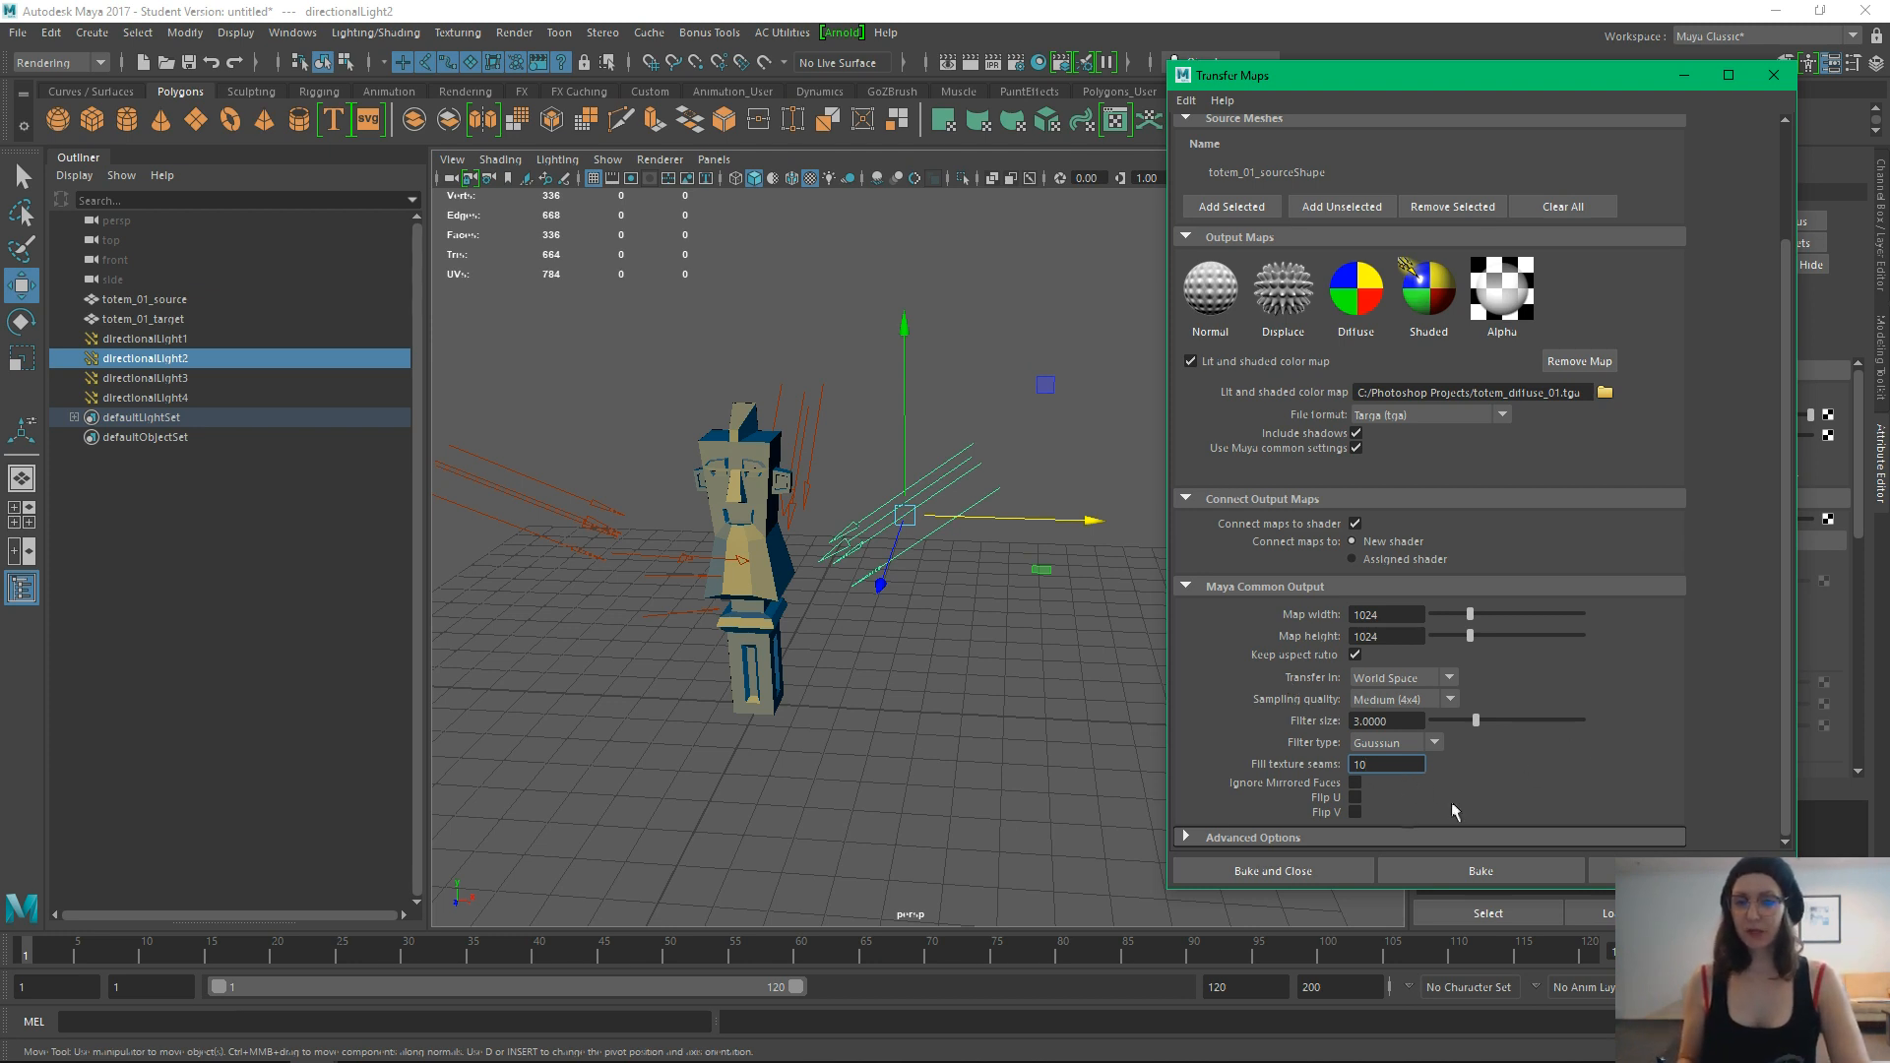
click(1245, 839)
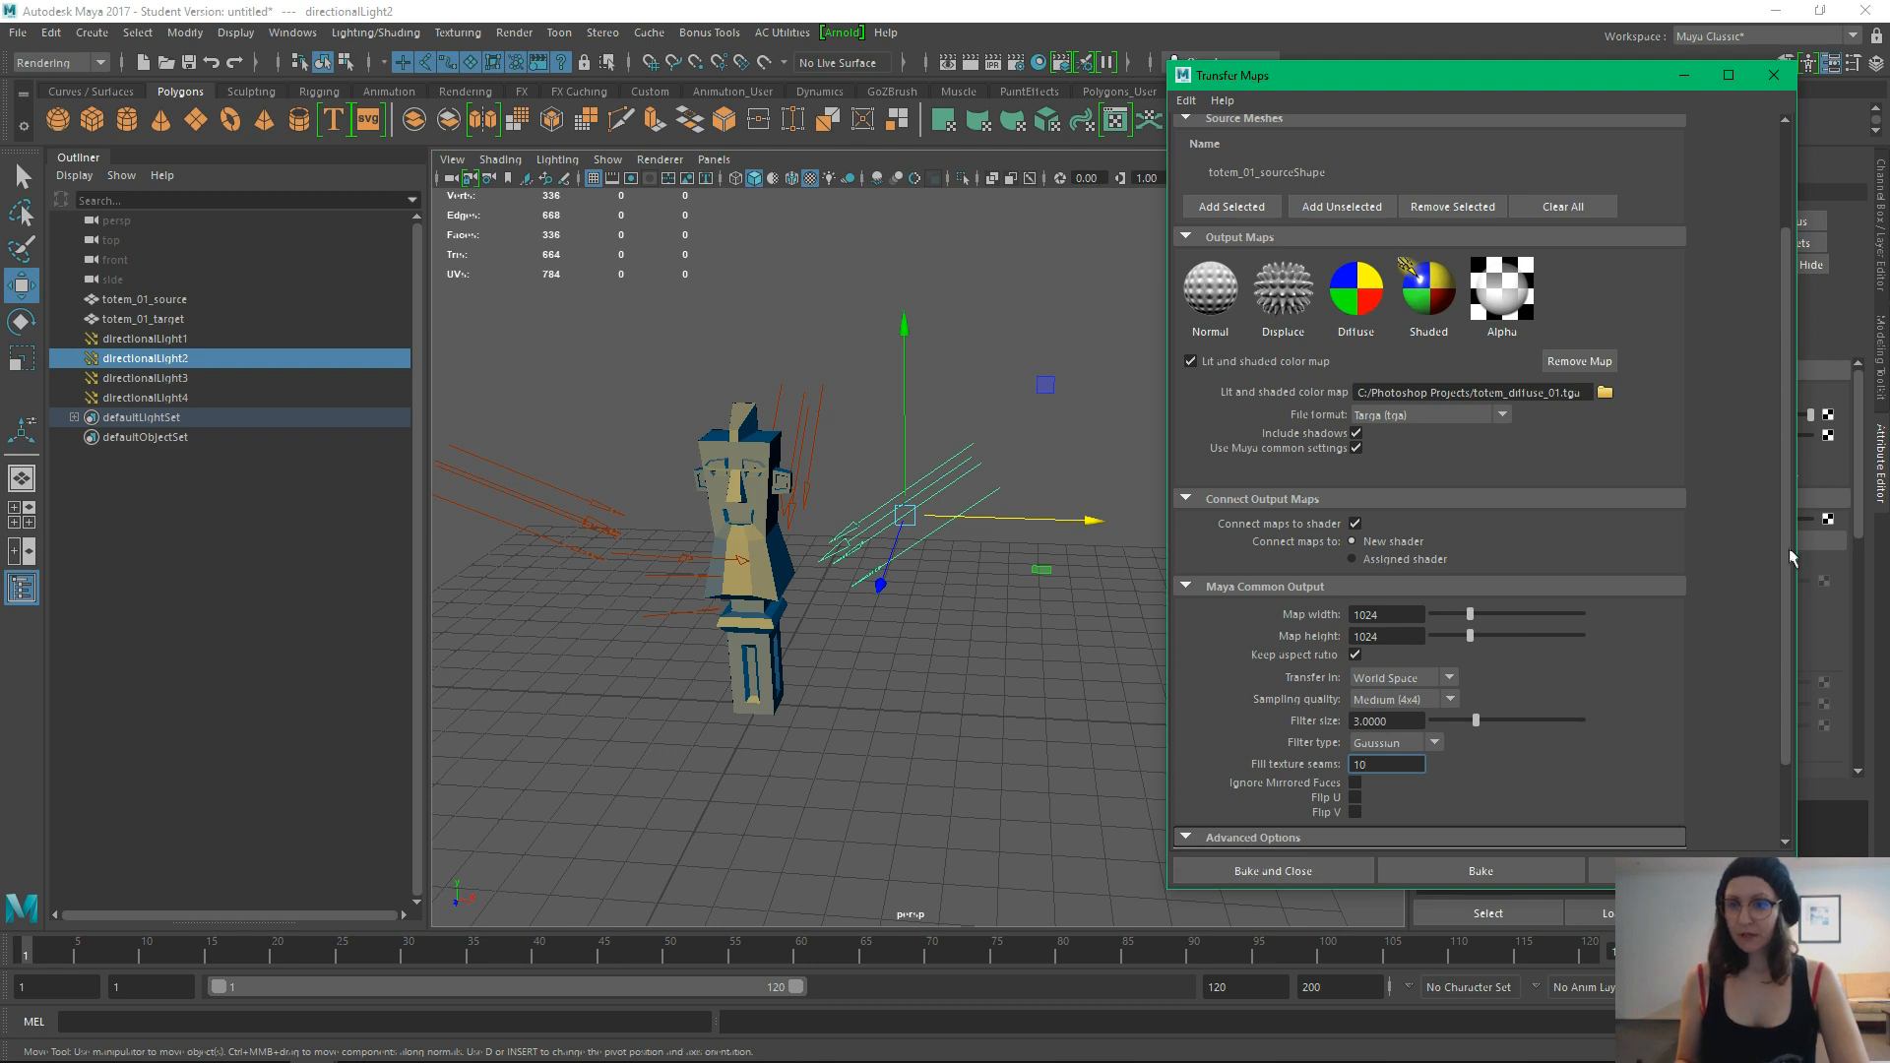
drag(1787, 547, 1756, 669)
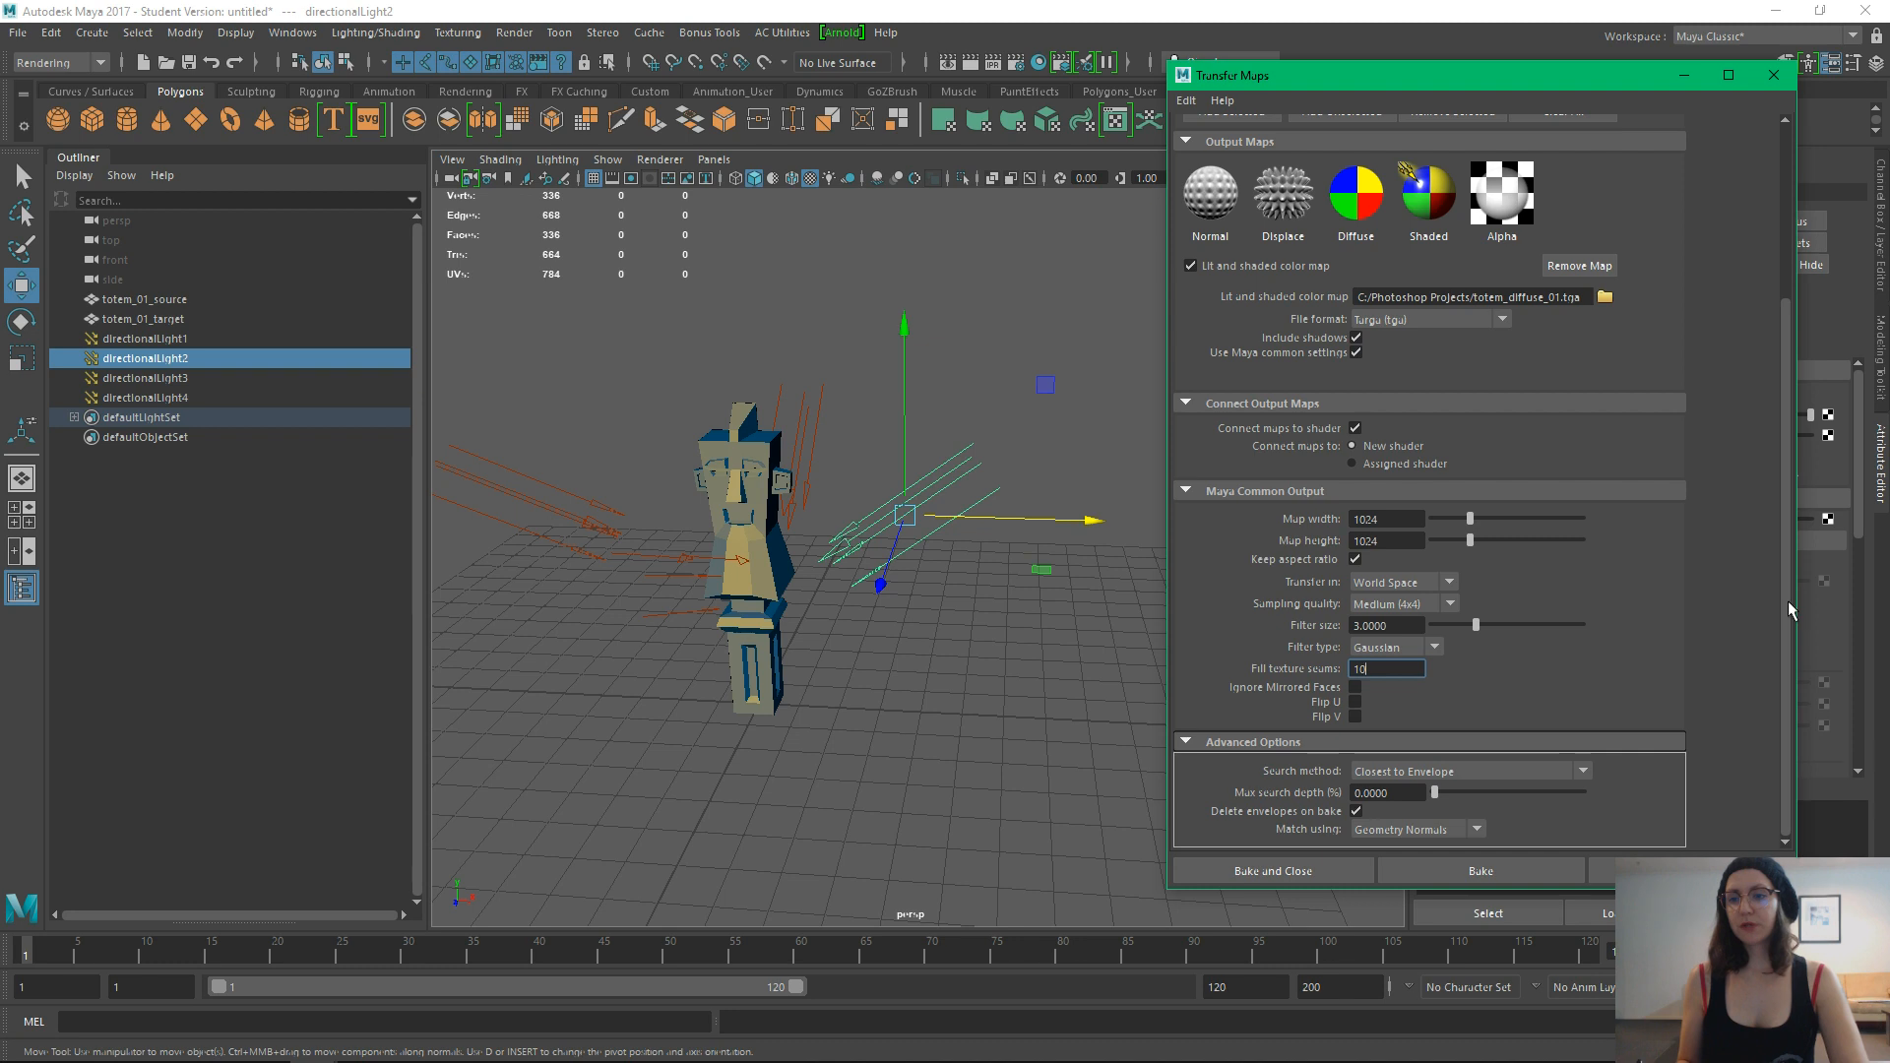
drag(1785, 626, 1764, 329)
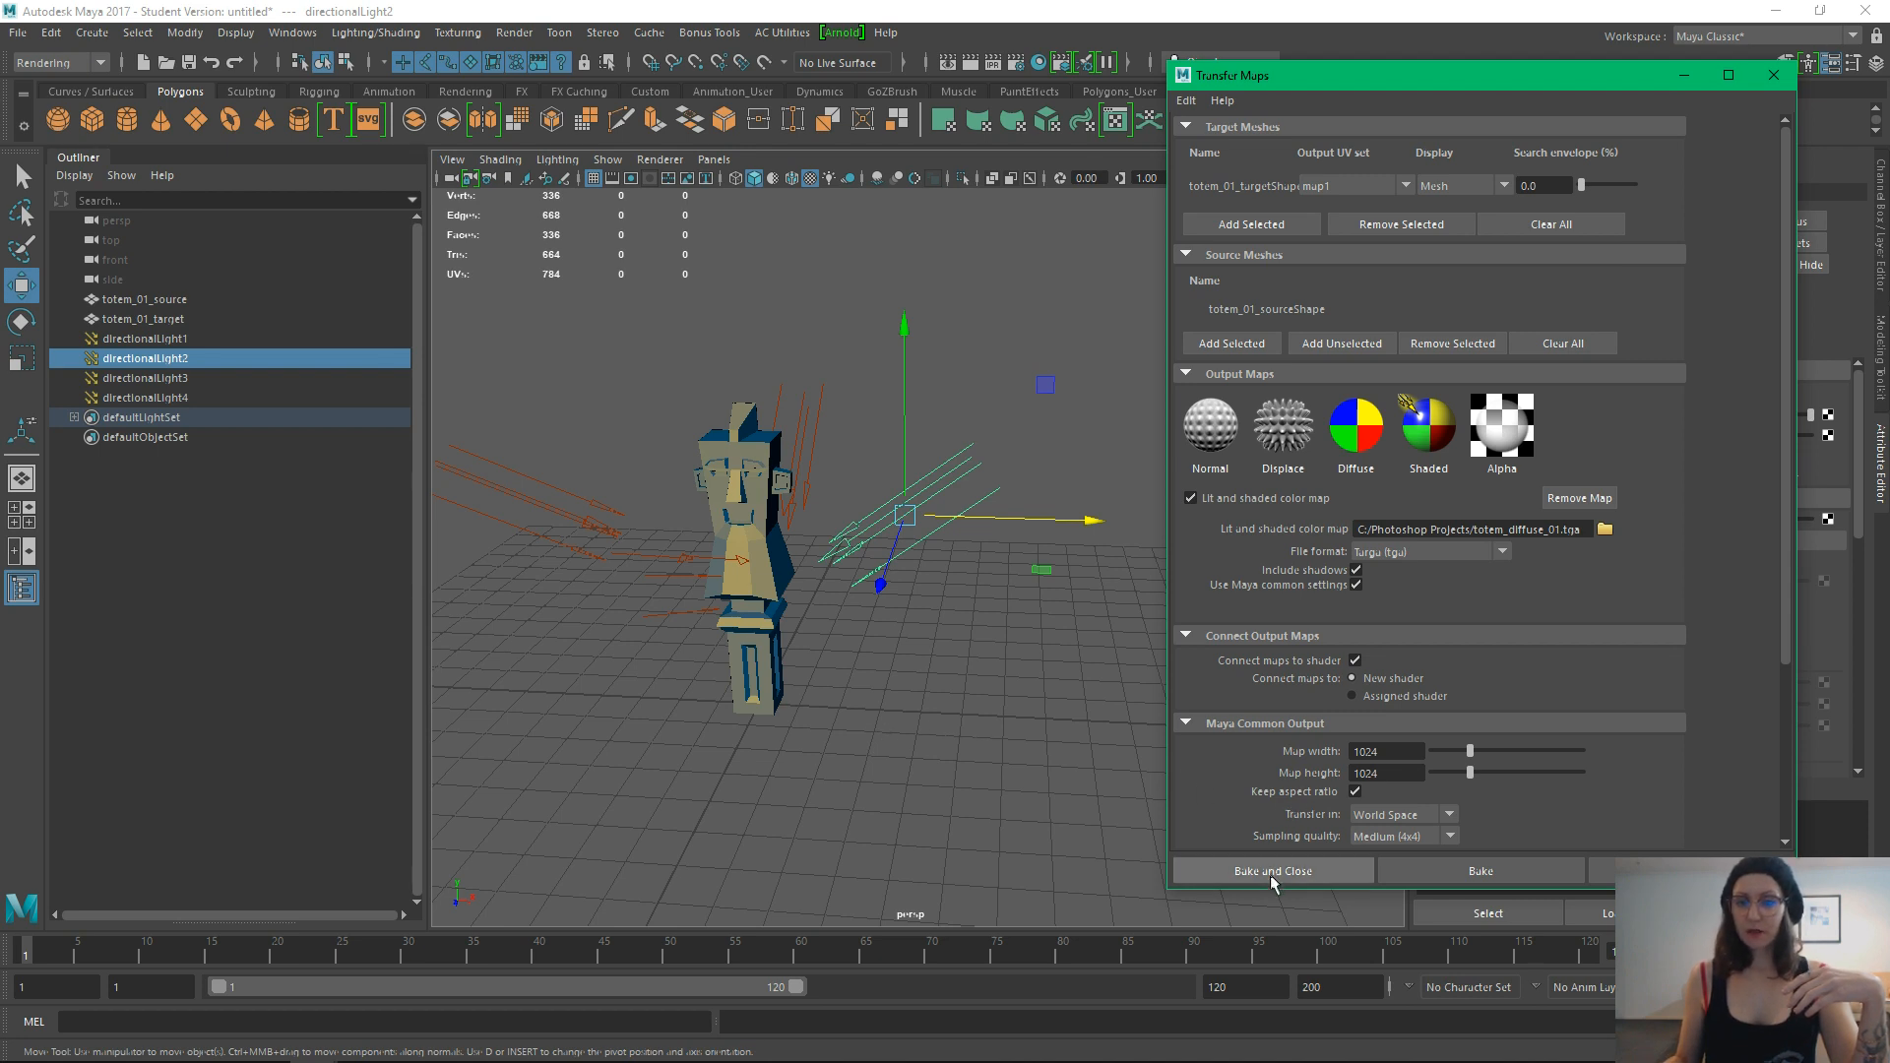
Bake the lit and shaded color map from totem_01_source onto totem_01_target, keeping the Transfer Maps window open
click(1500, 872)
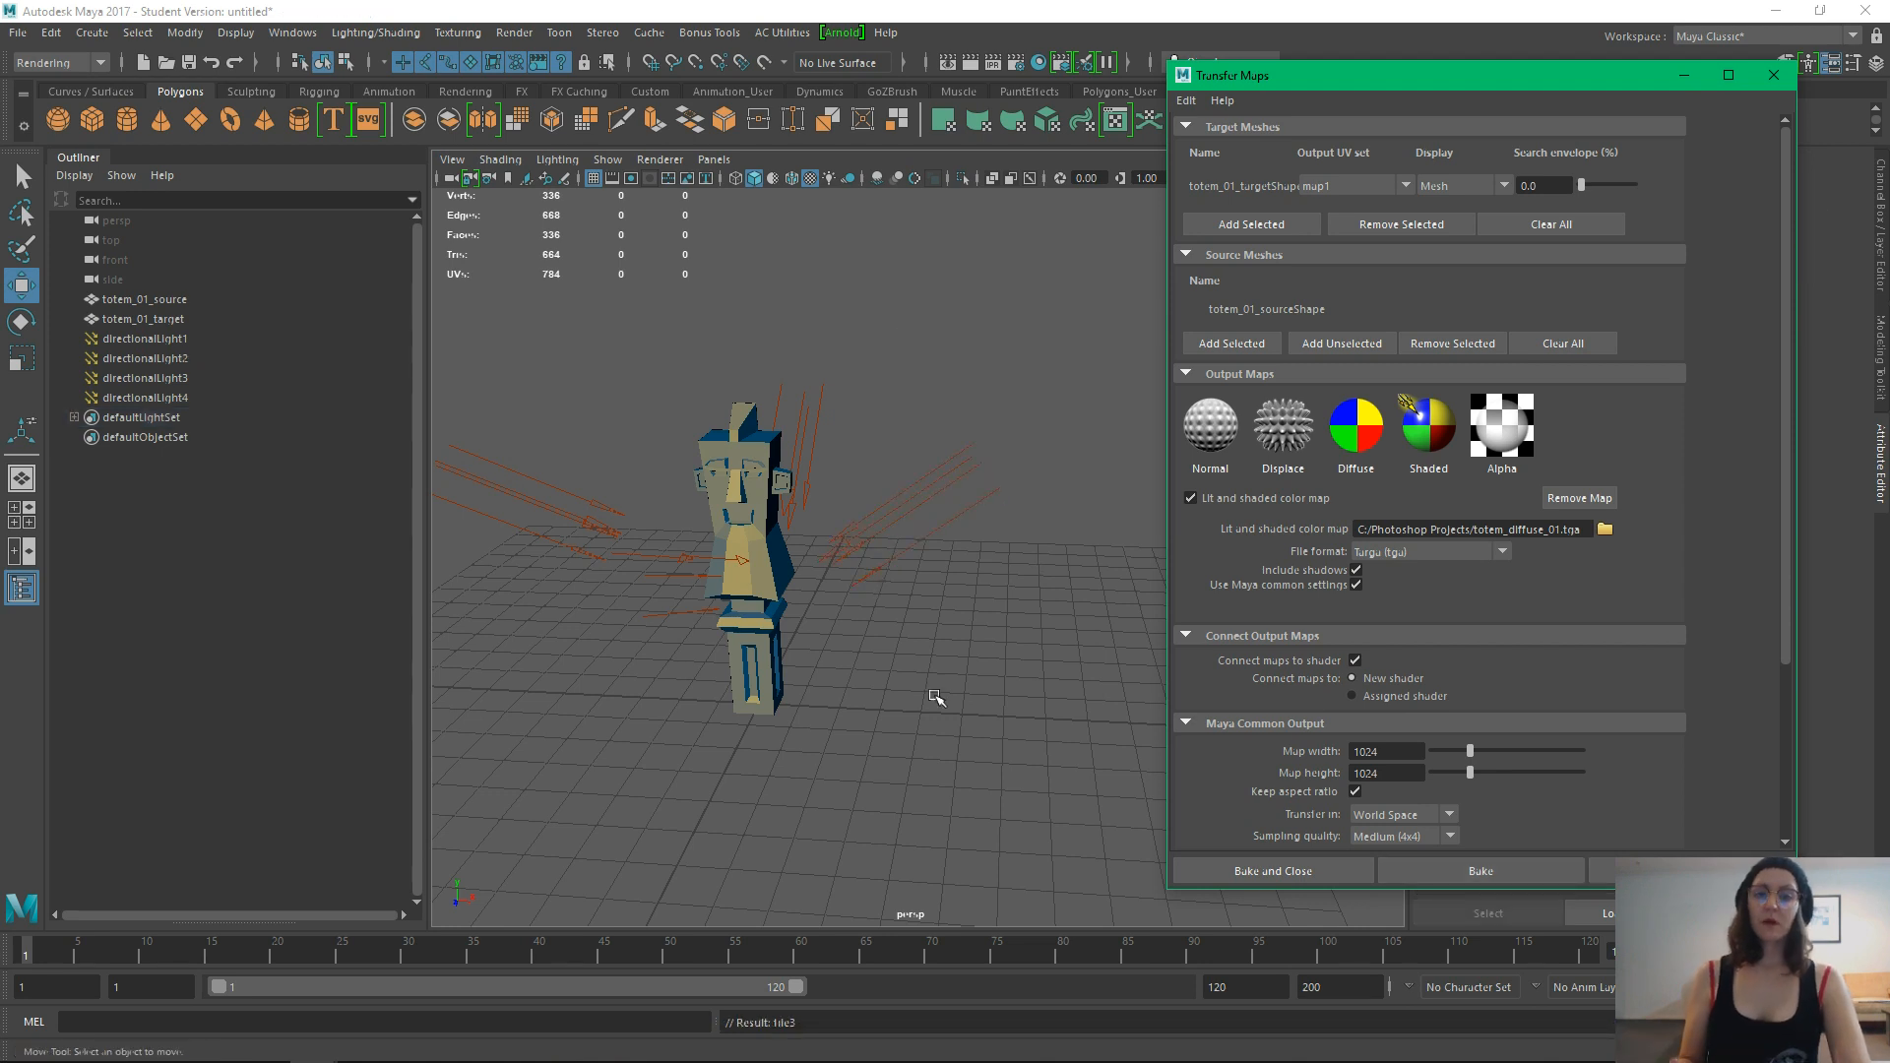
alt+drag(877, 645, 707, 610)
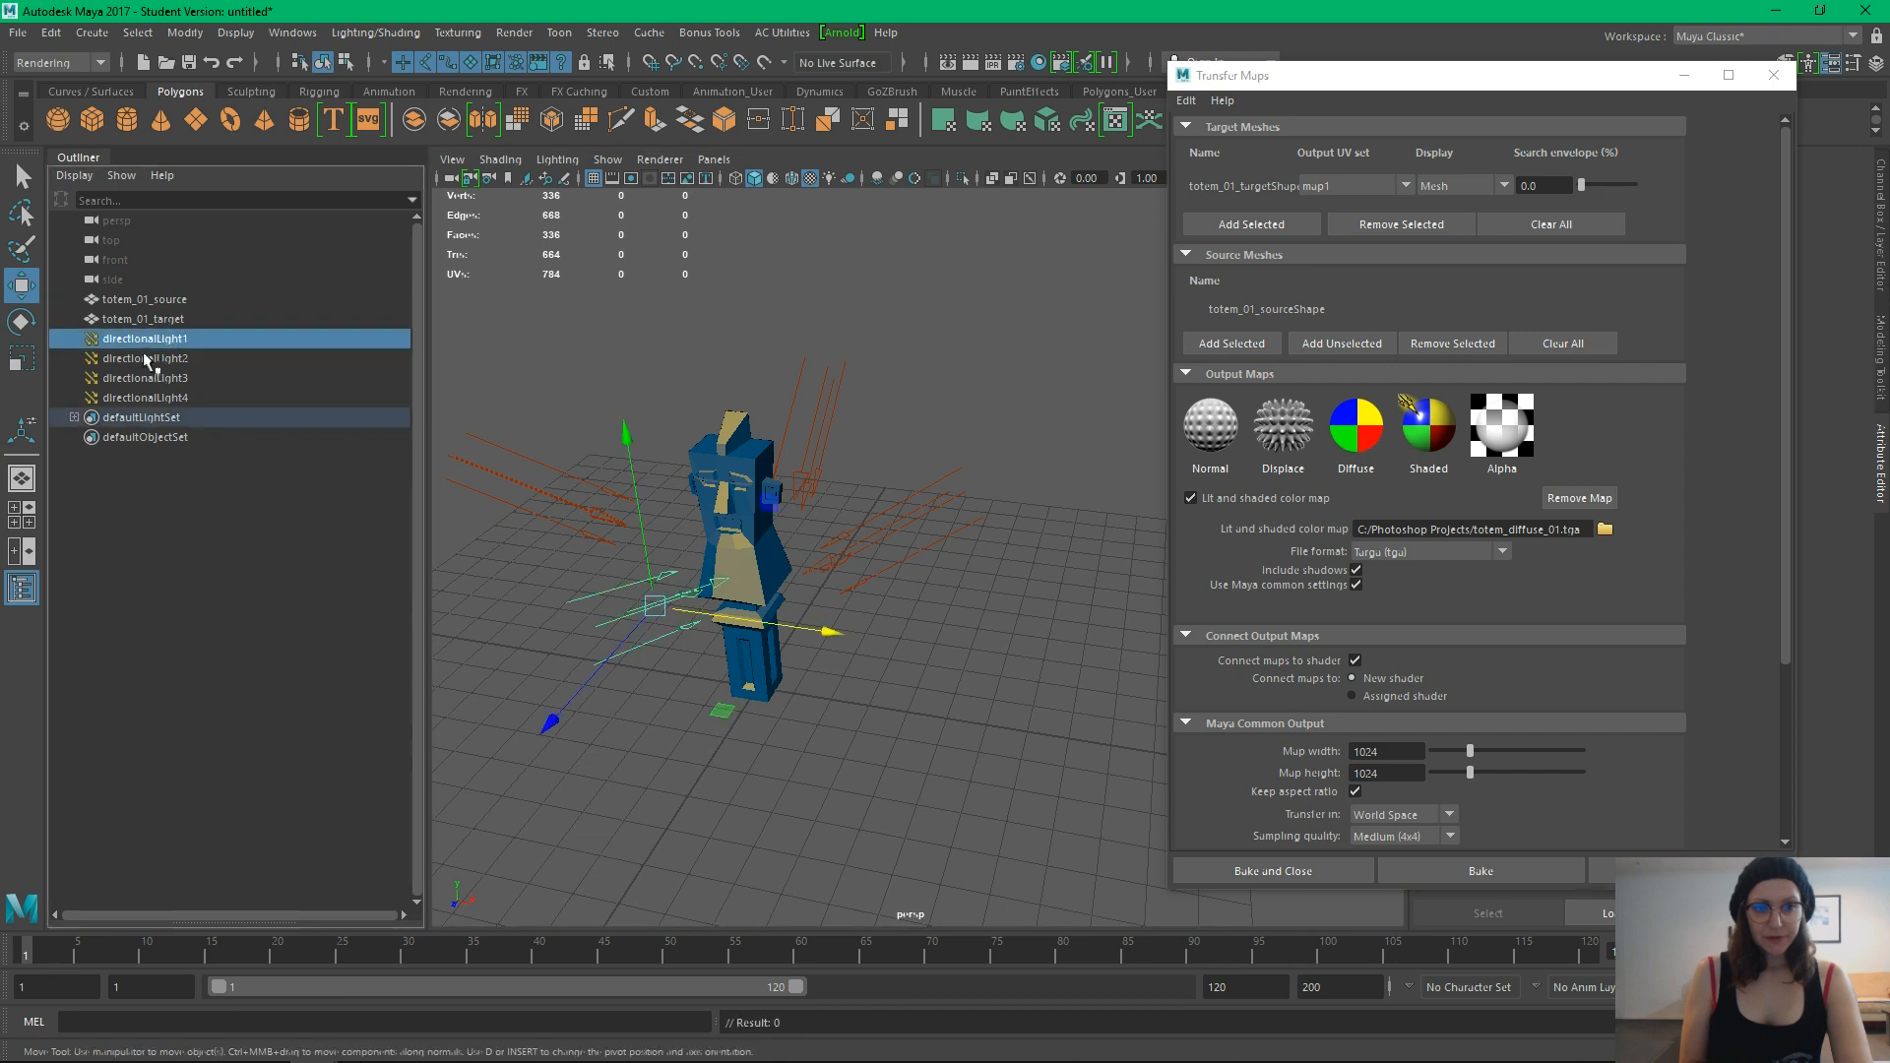
Isolate totem_01_target in the perspective view and minimize the Transfer Maps window
click(148, 319)
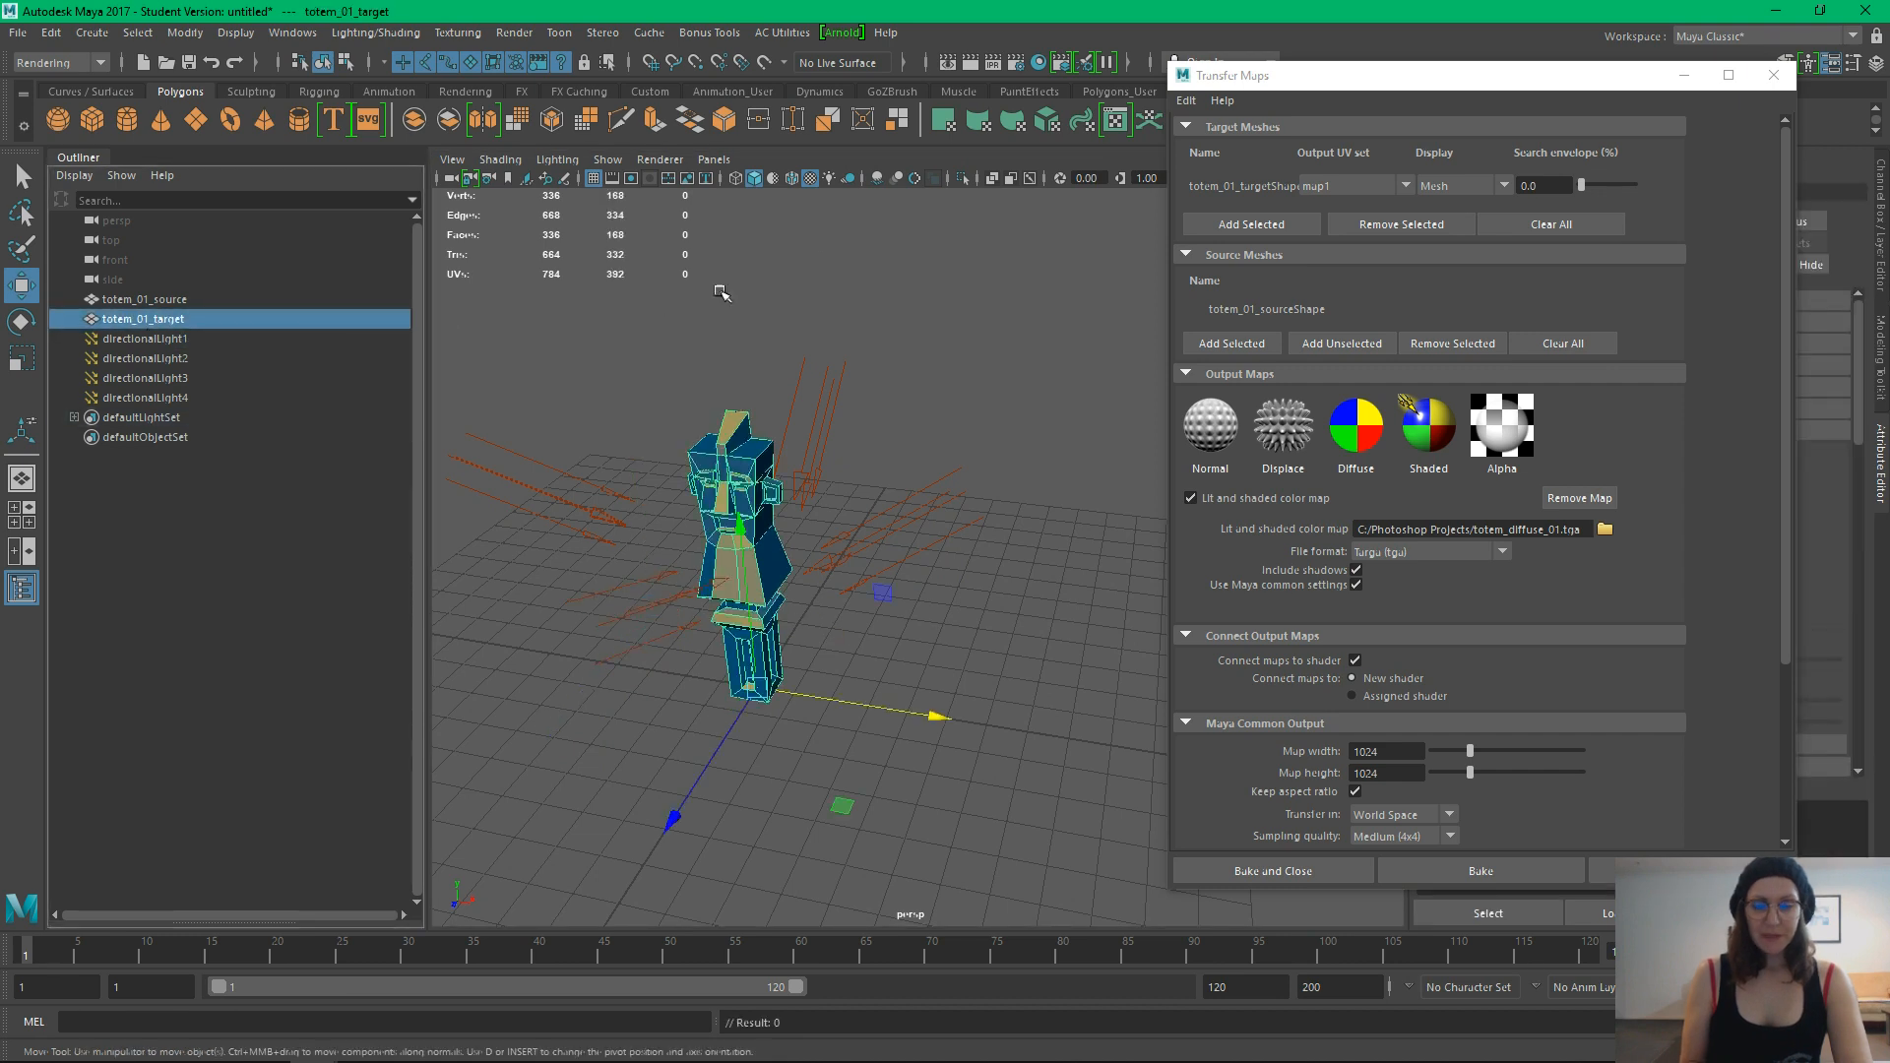
click(961, 179)
alt+drag(978, 641, 799, 706)
click(1683, 76)
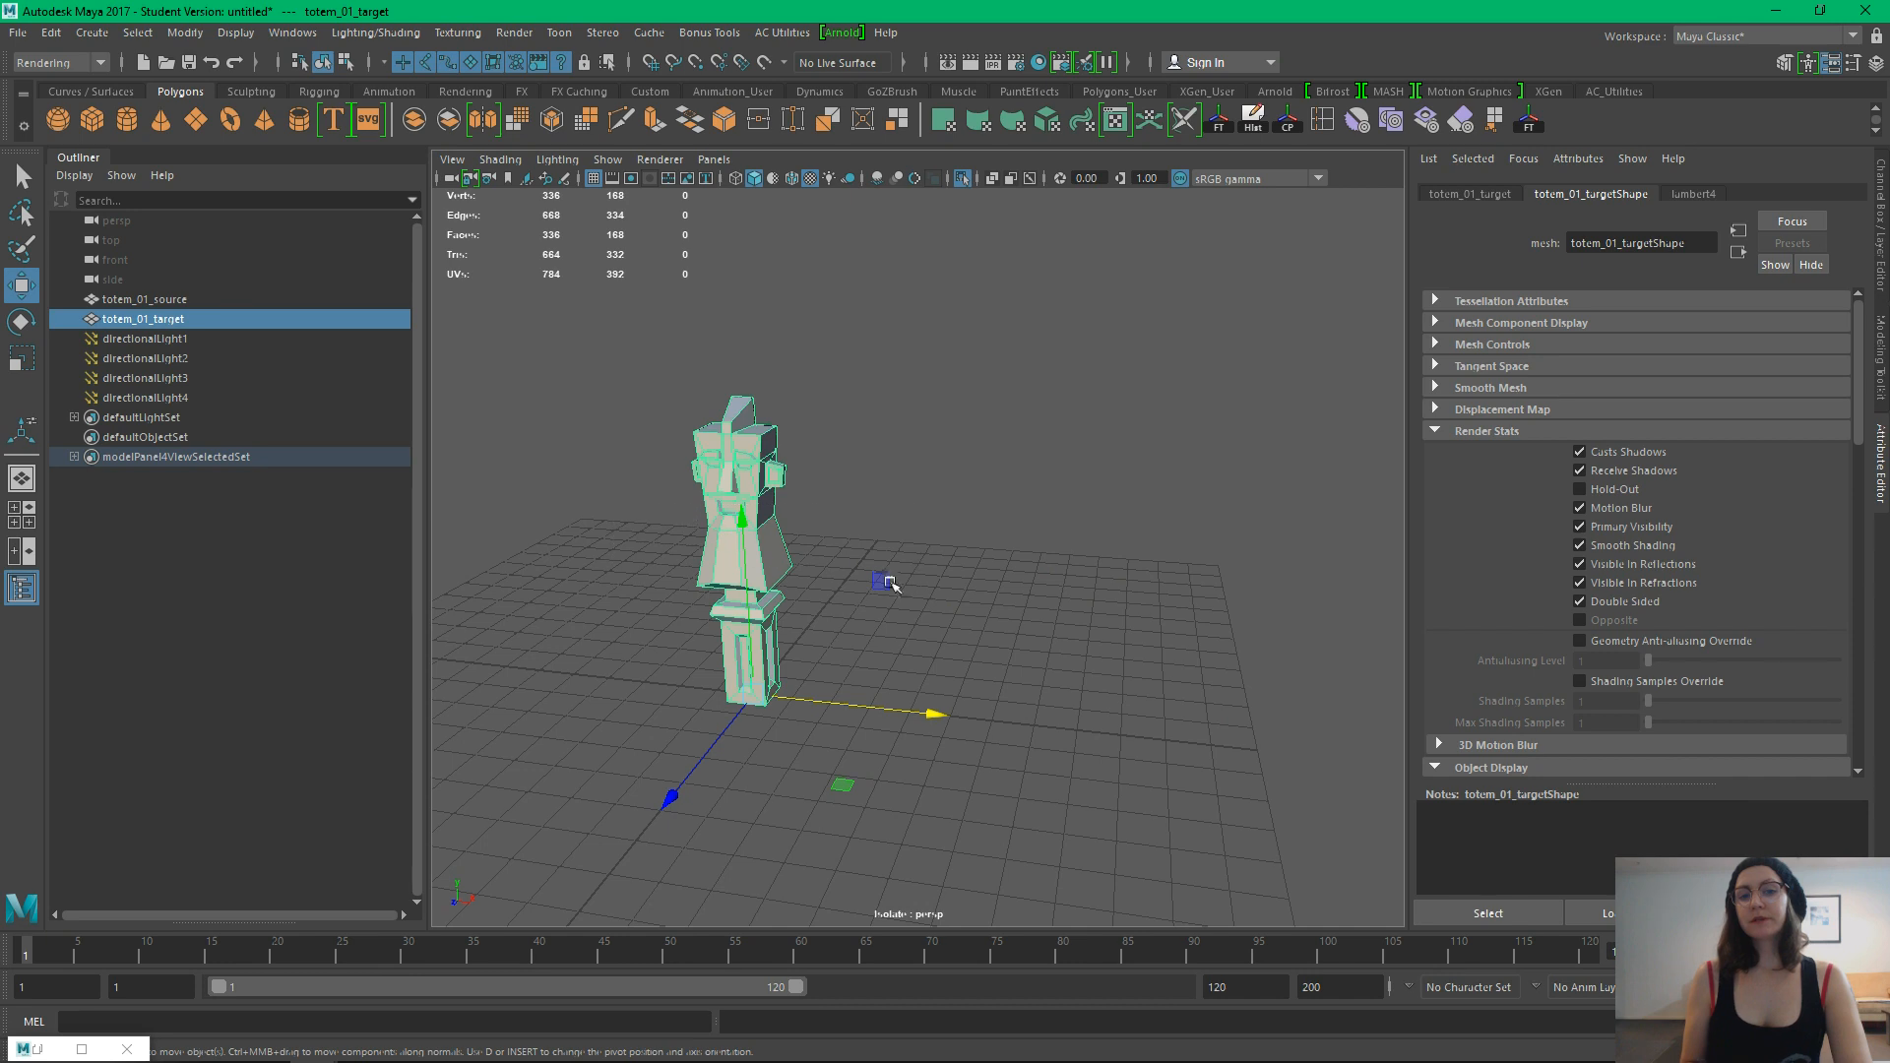
Open the Hypershade and inspect the lambert4 material, checking the file connected to its Ambient Color
click(1039, 62)
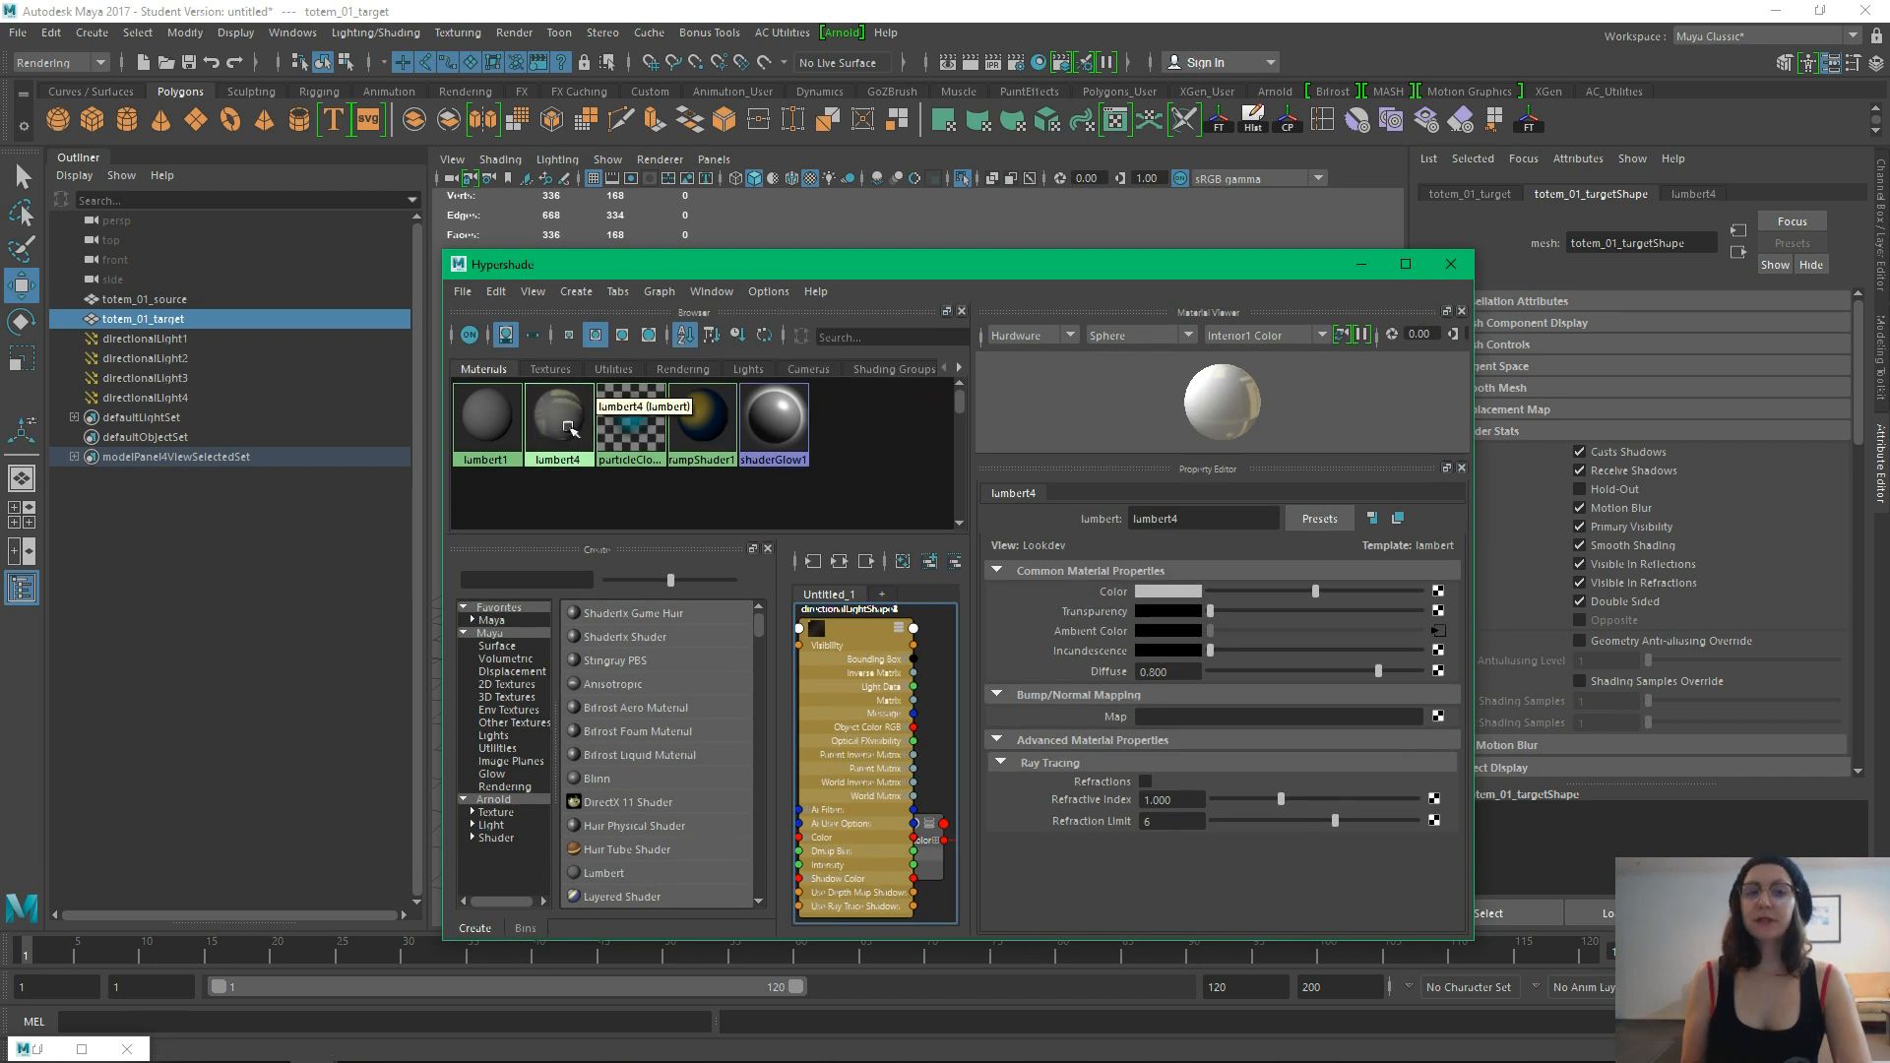
click(558, 433)
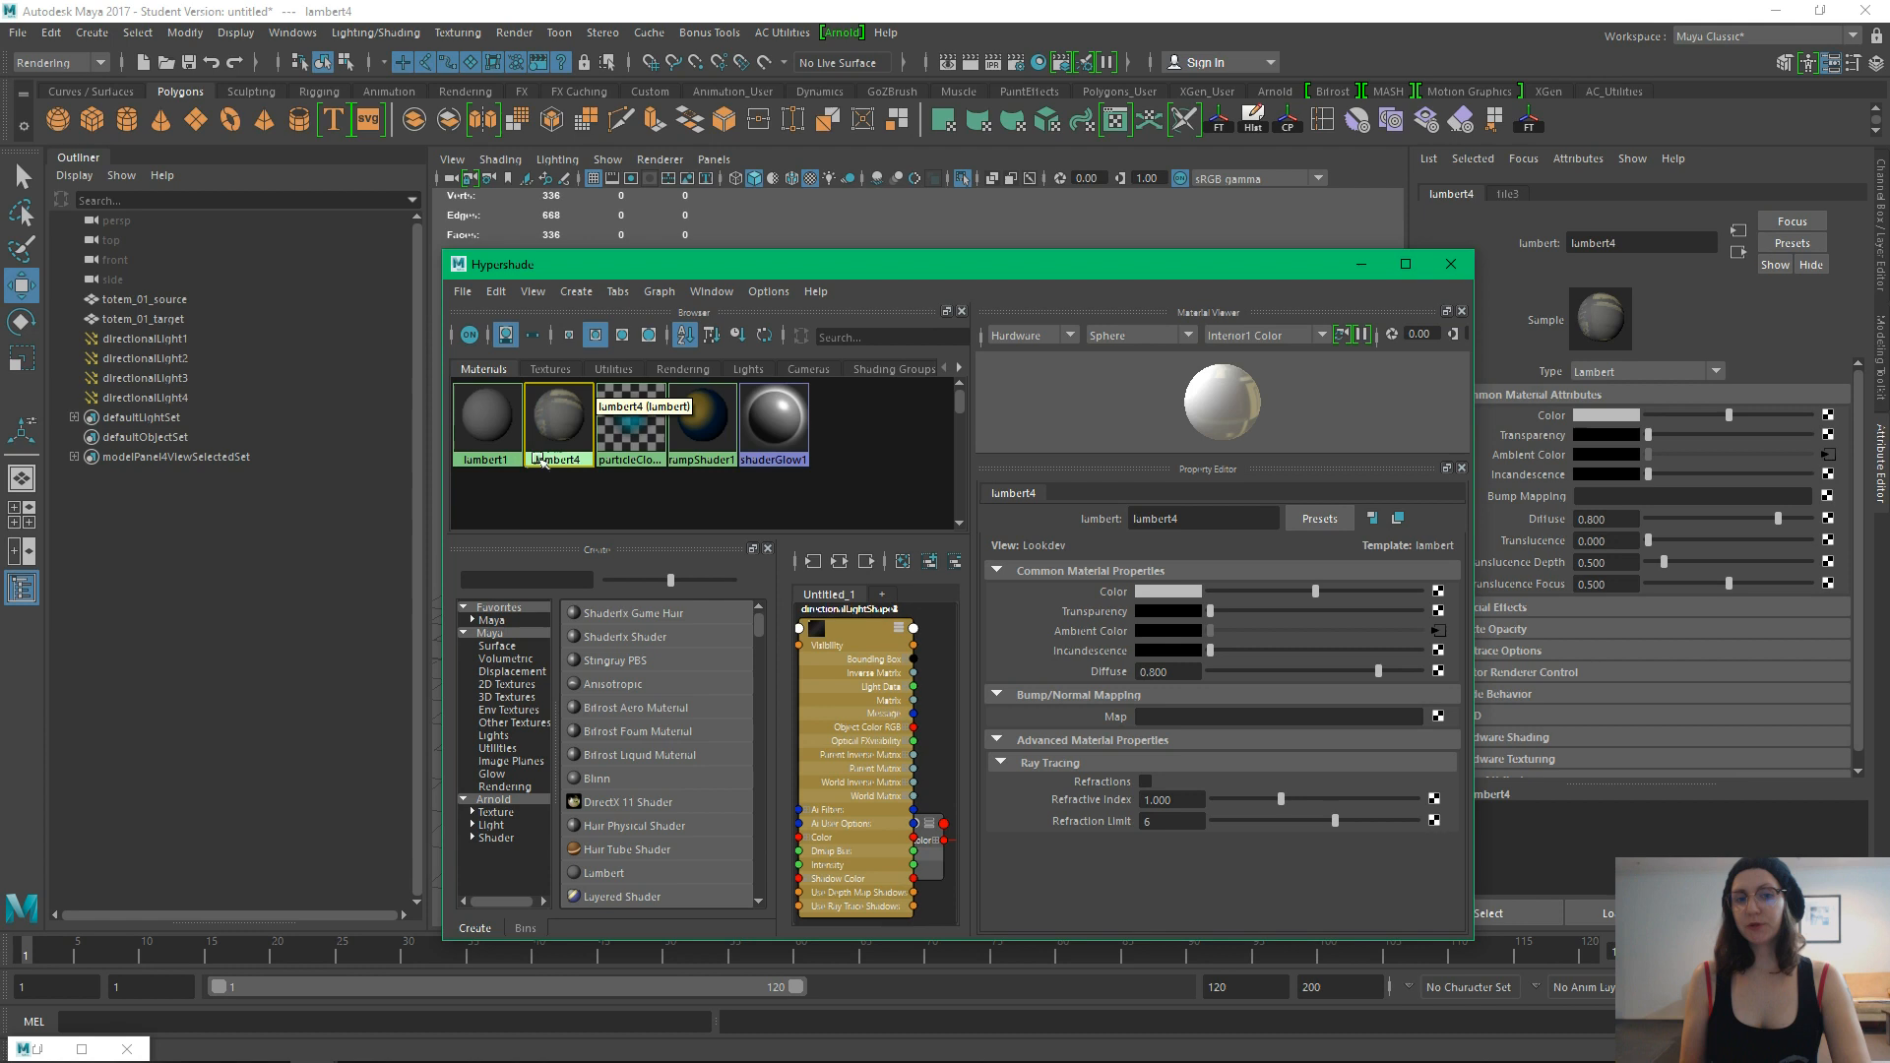
mouse_move(669, 279)
mouse_down()
mouse_move(564, 556)
mouse_move(665, 281)
mouse_up()
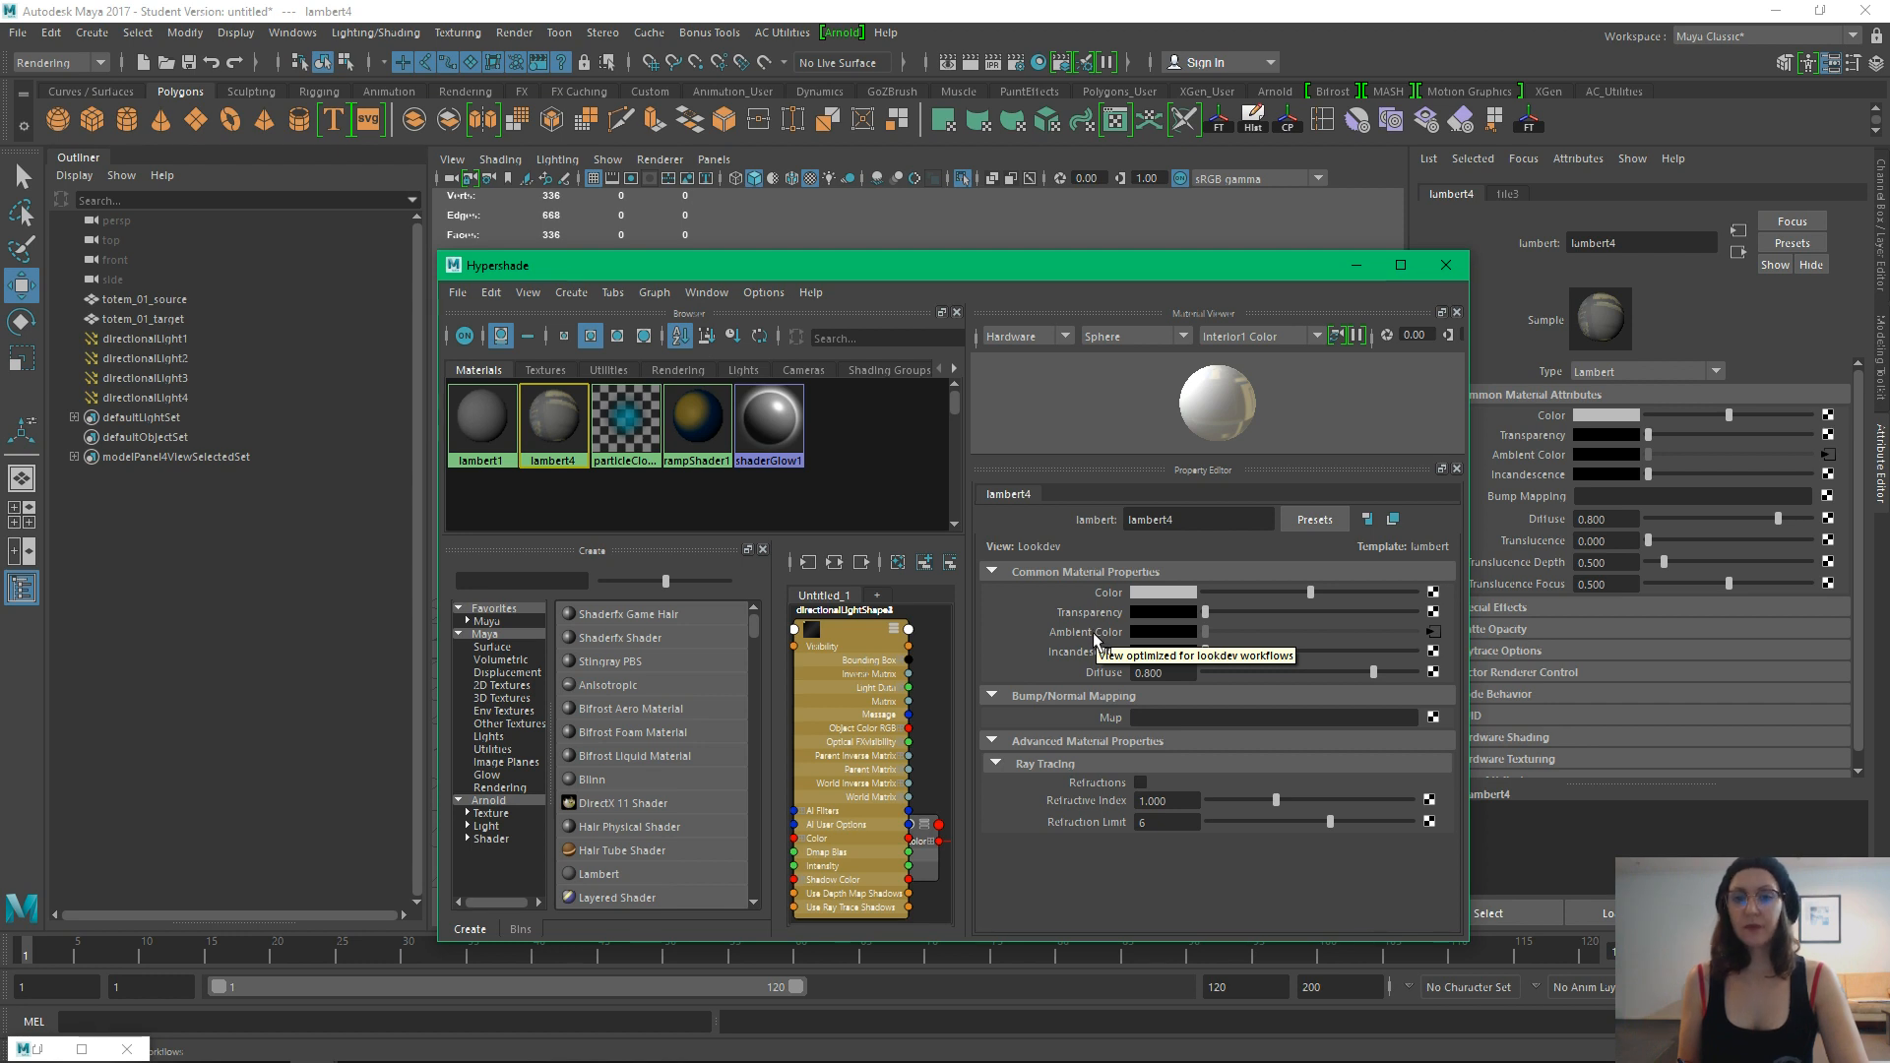
click(1433, 632)
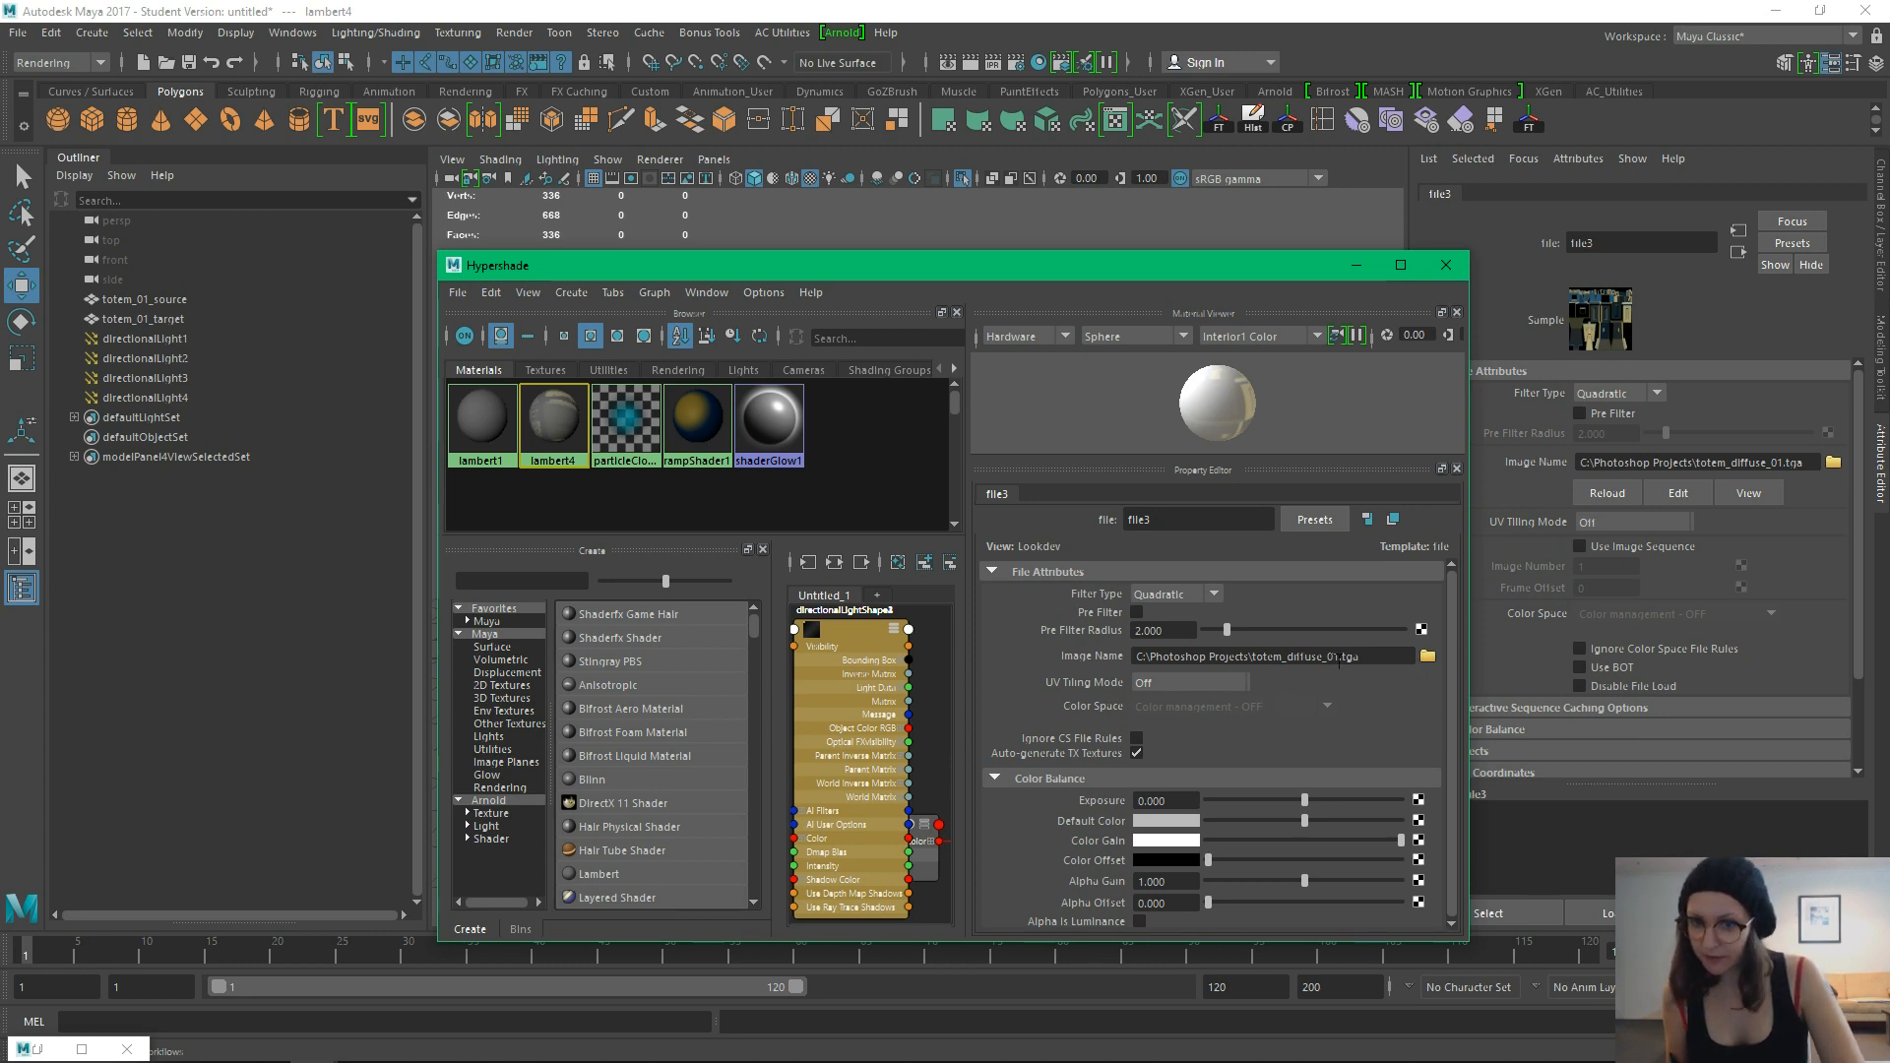
click(554, 421)
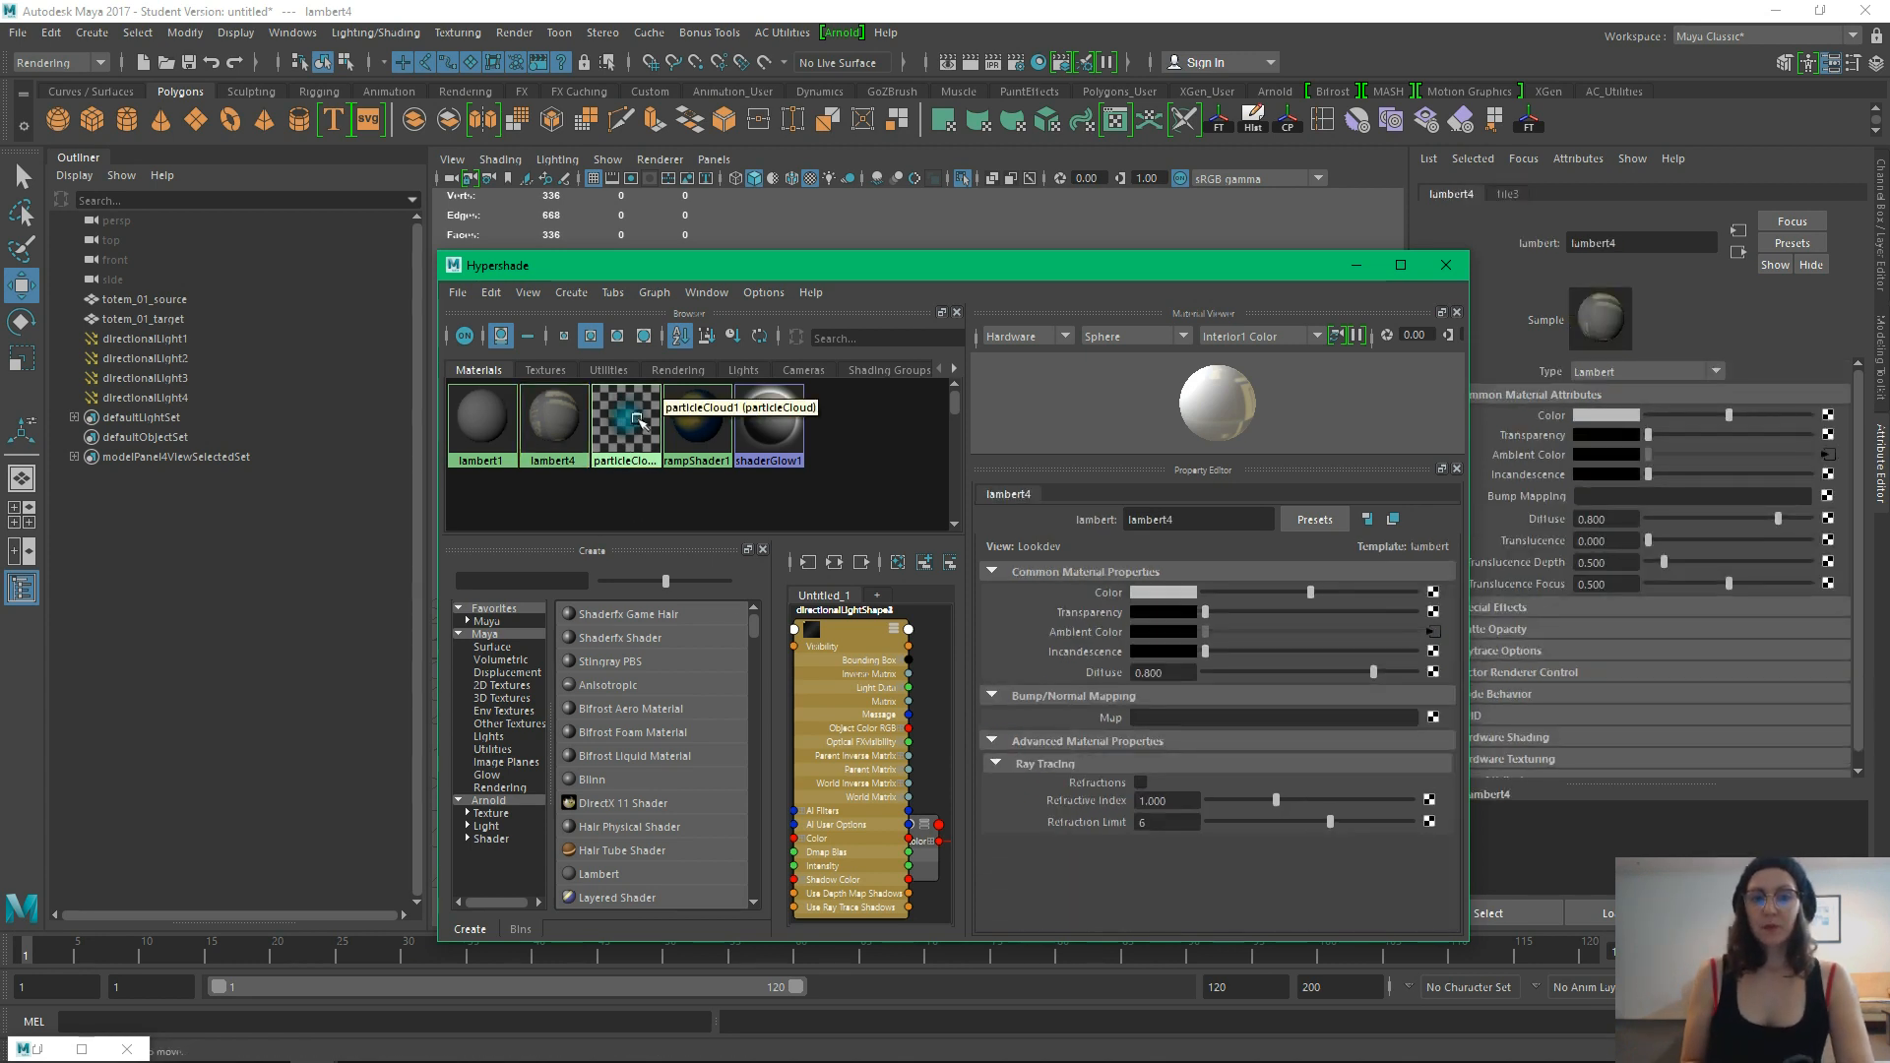
click(553, 423)
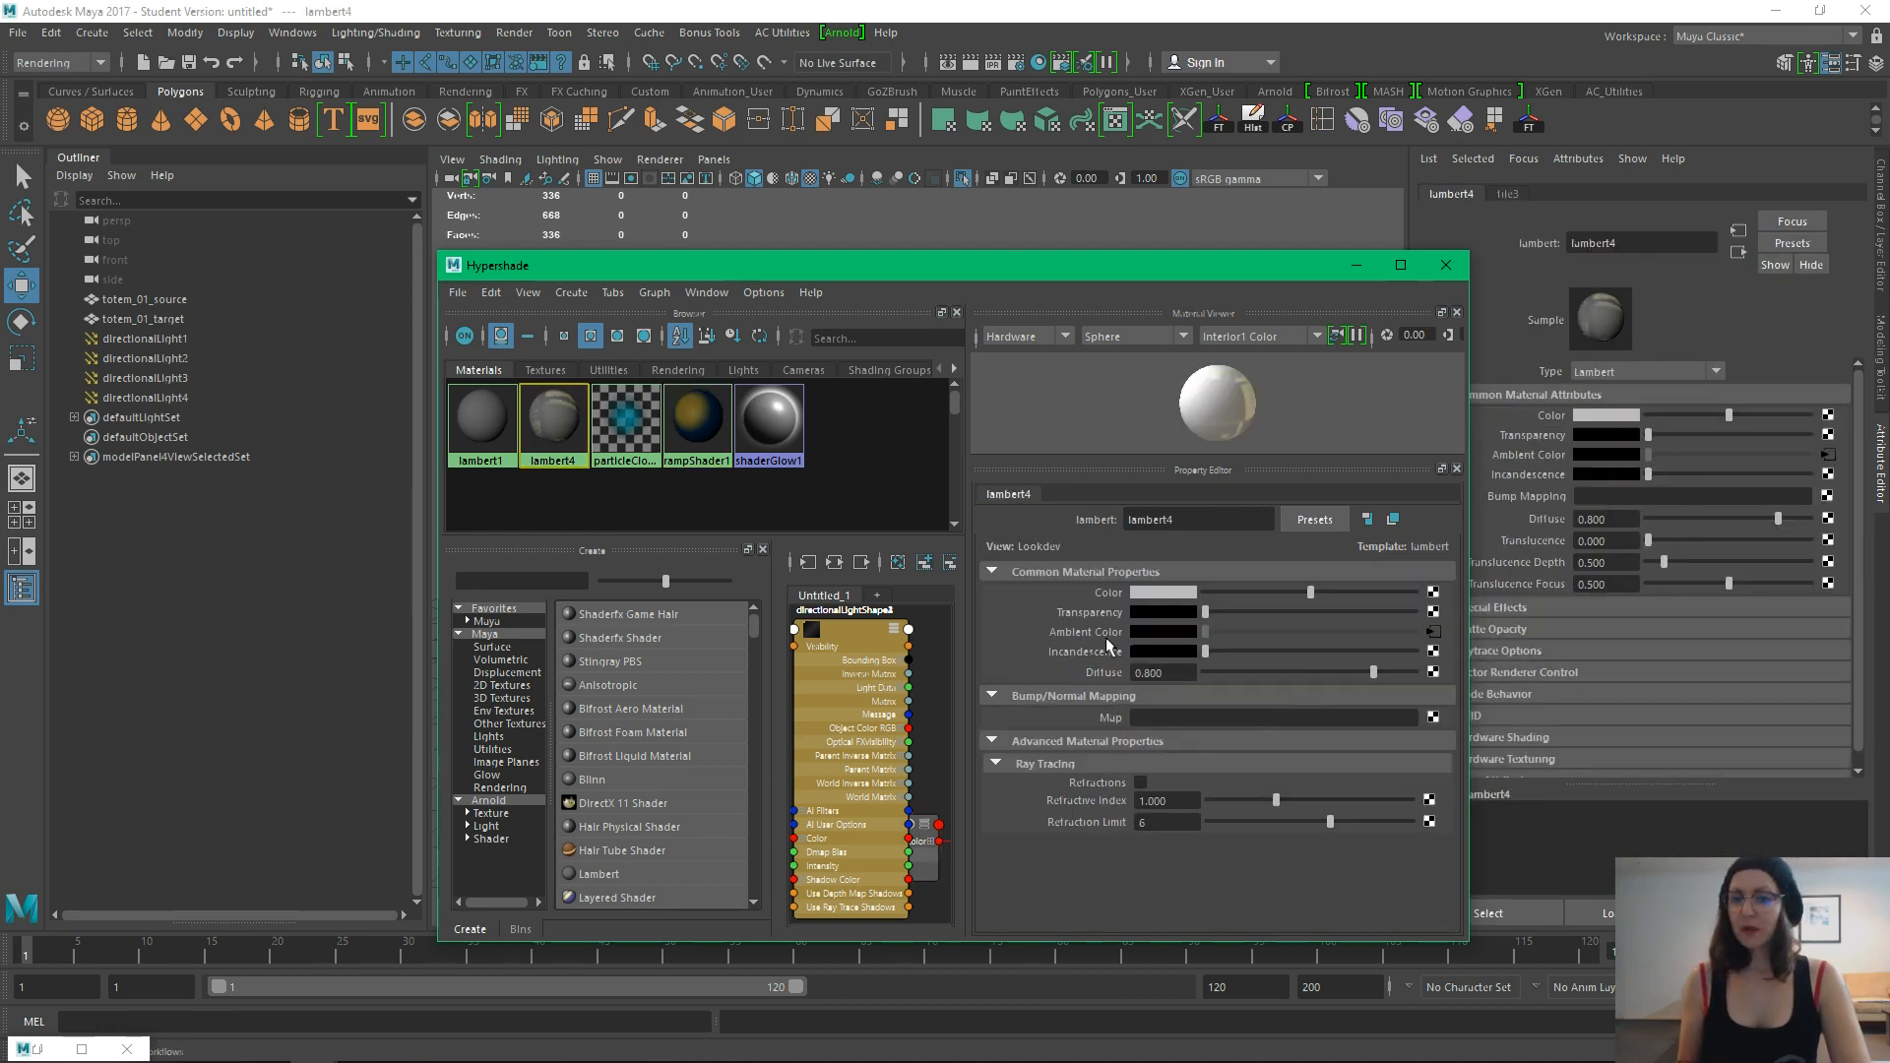
right_click(1090, 635)
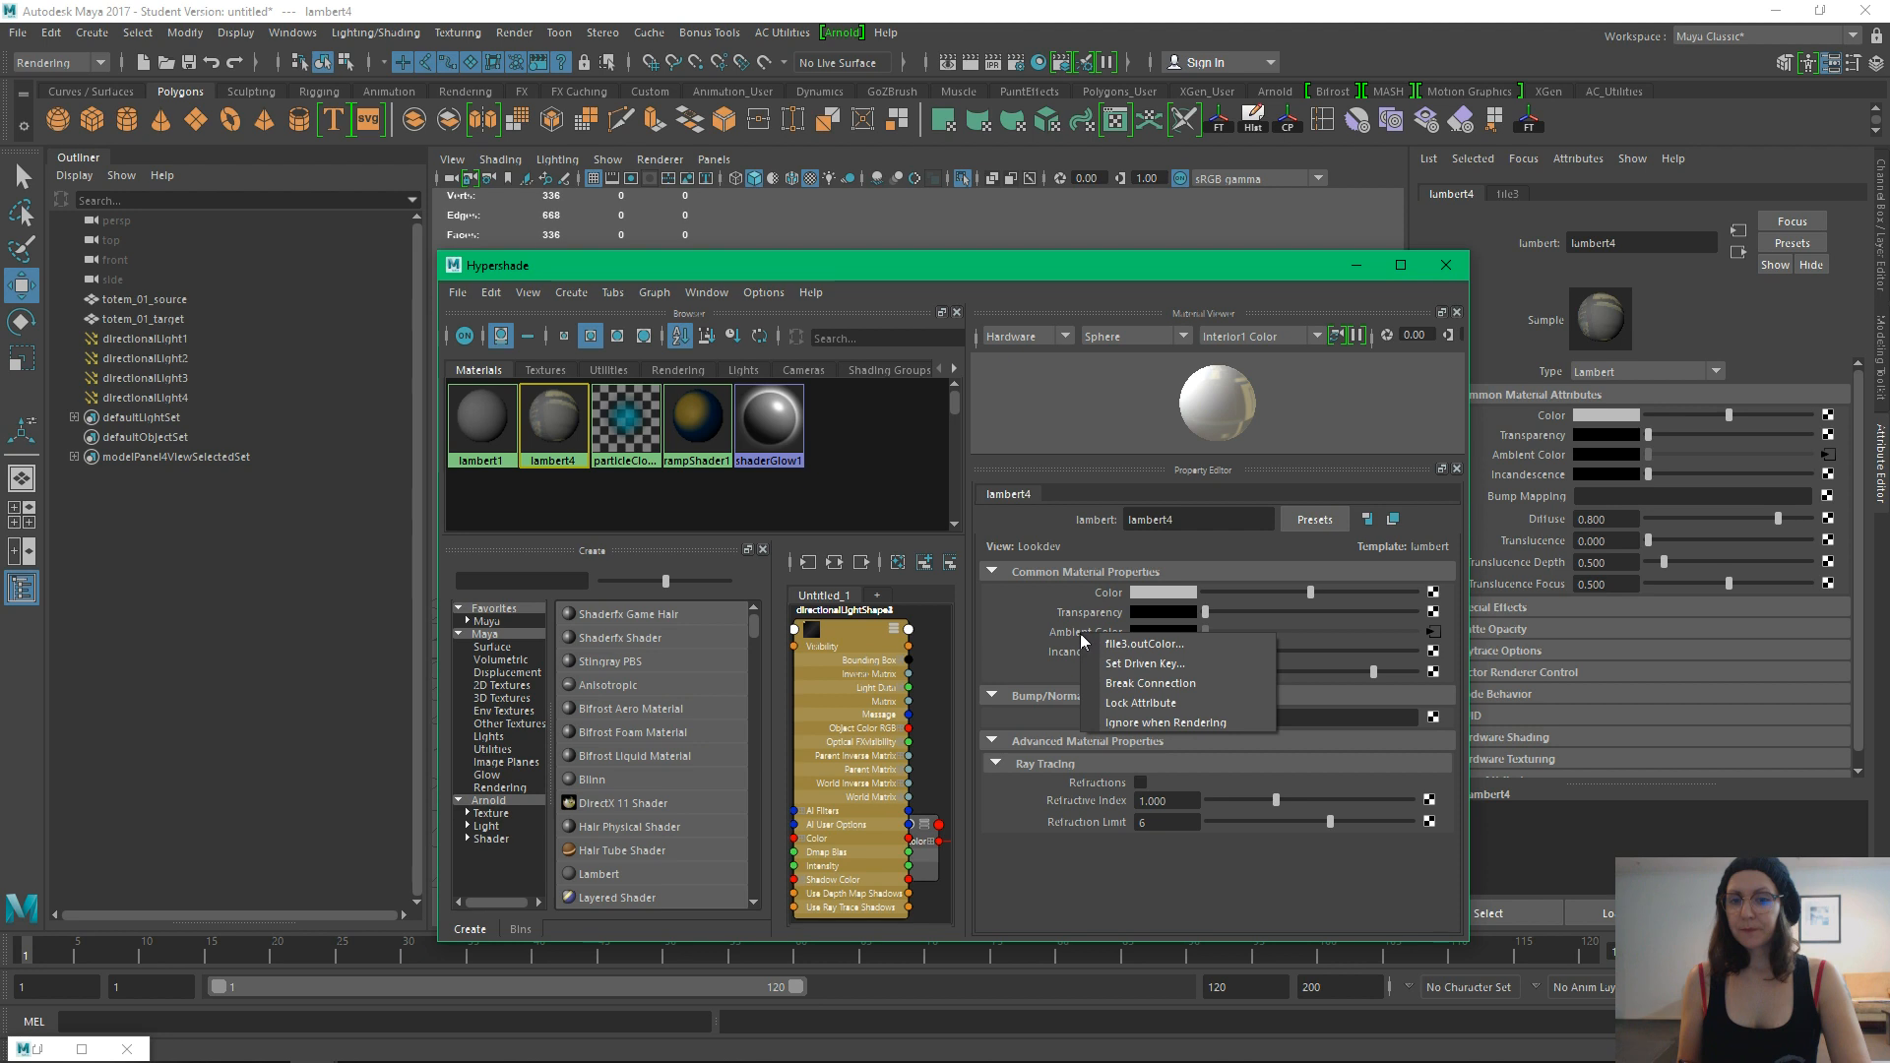
click(929, 693)
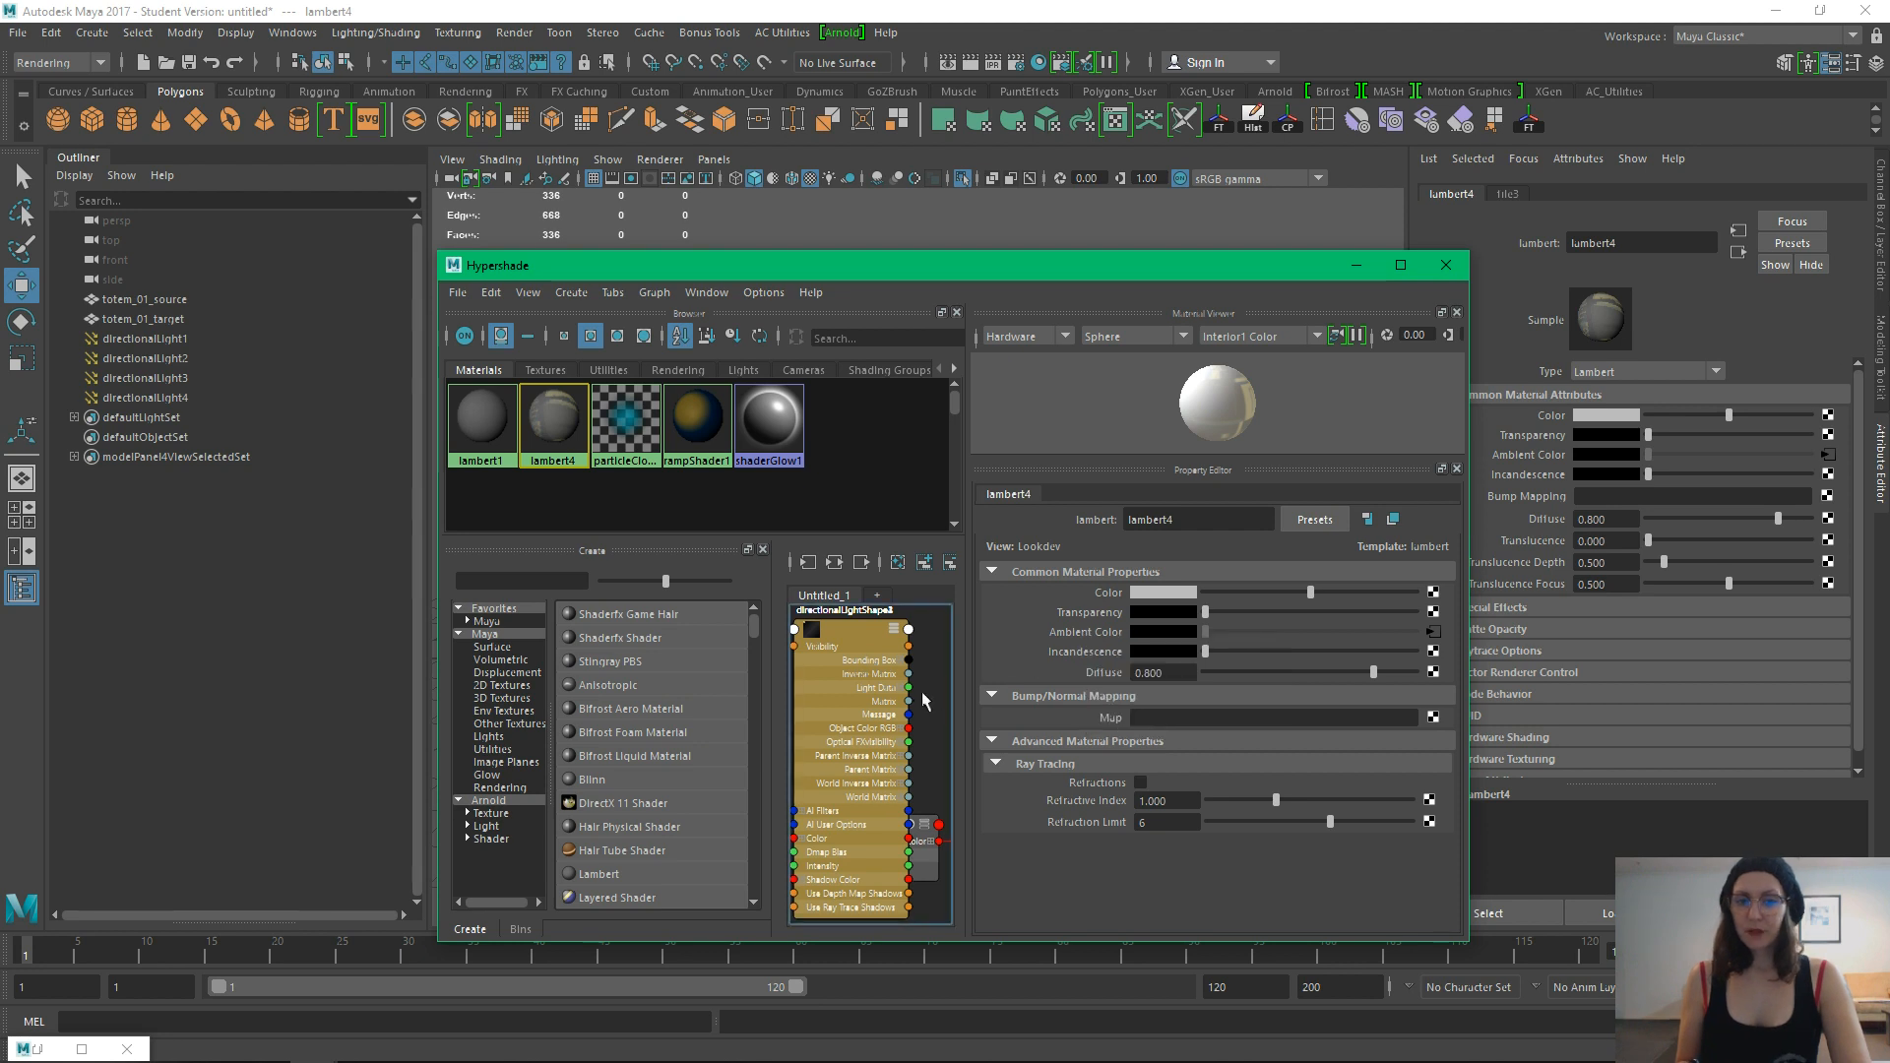
Maximize the Hypershade, graph lambert4's input and output connections, and move the totem_diffuse_01.tga node further away from the material
click(1401, 265)
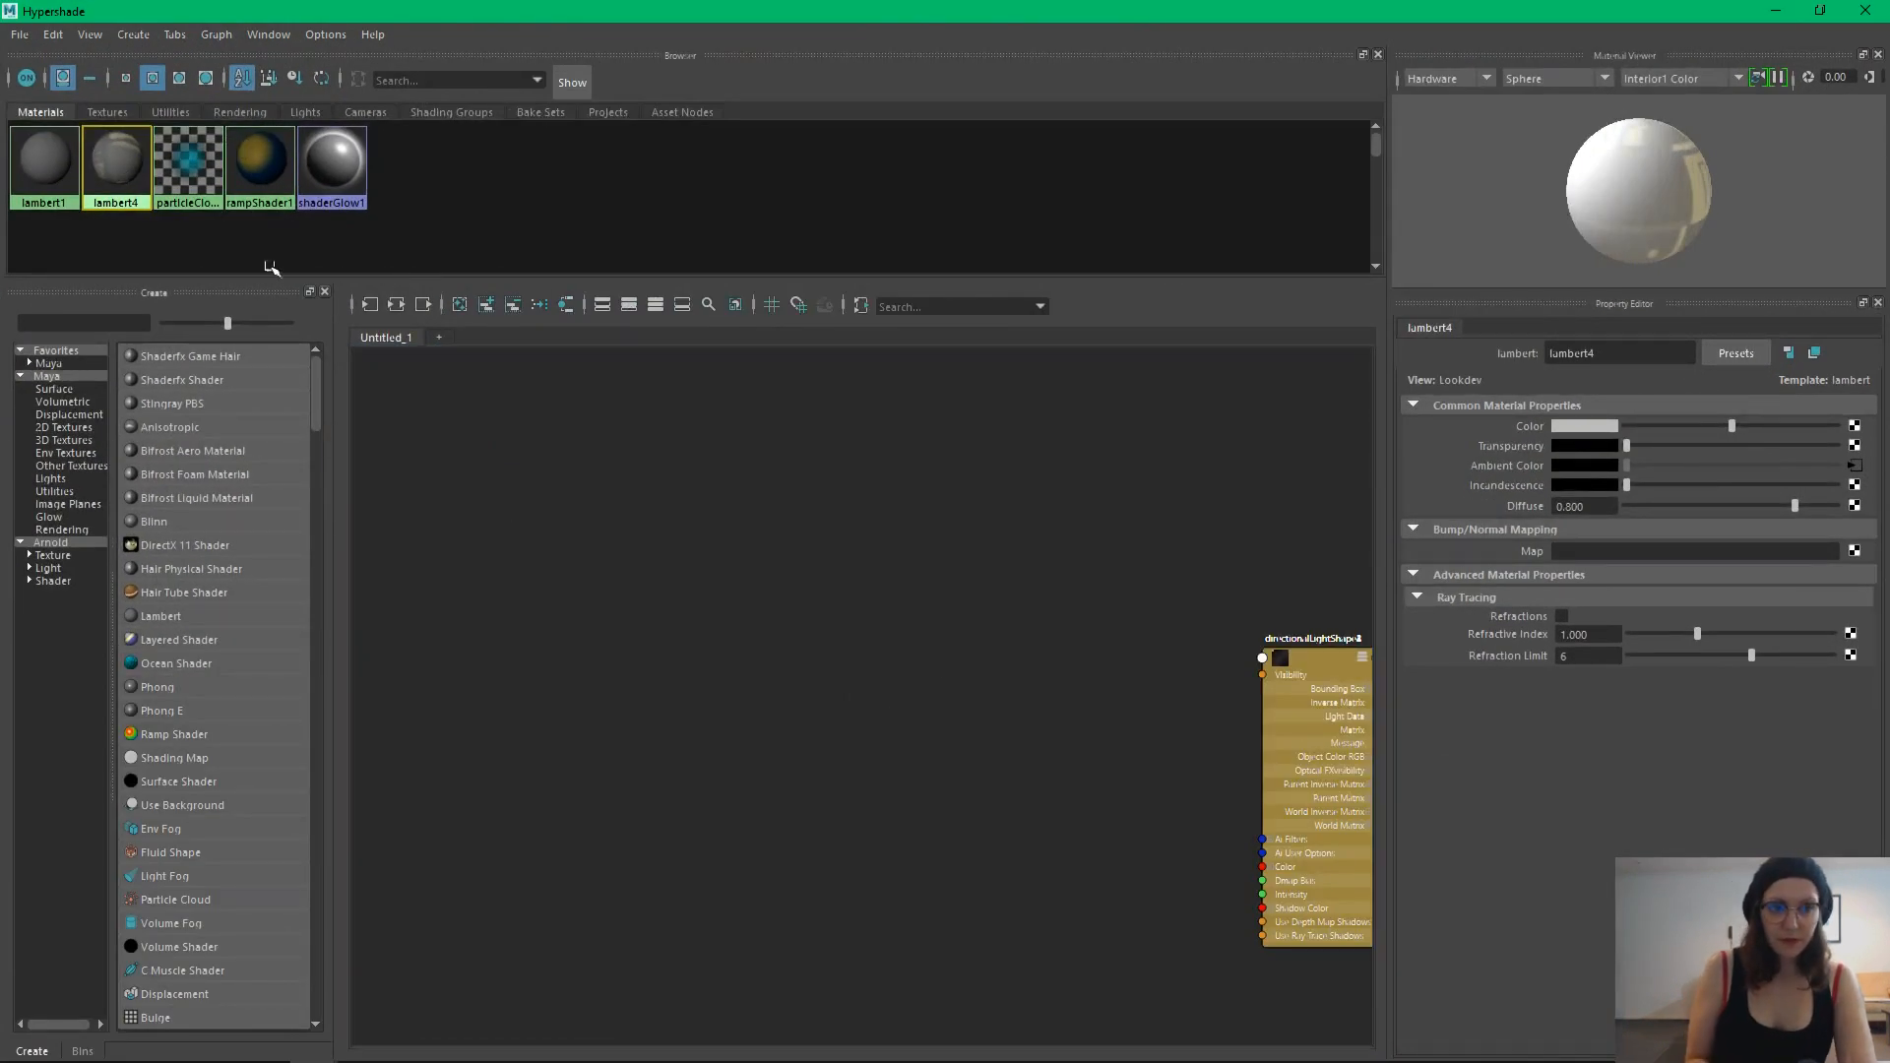
click(396, 304)
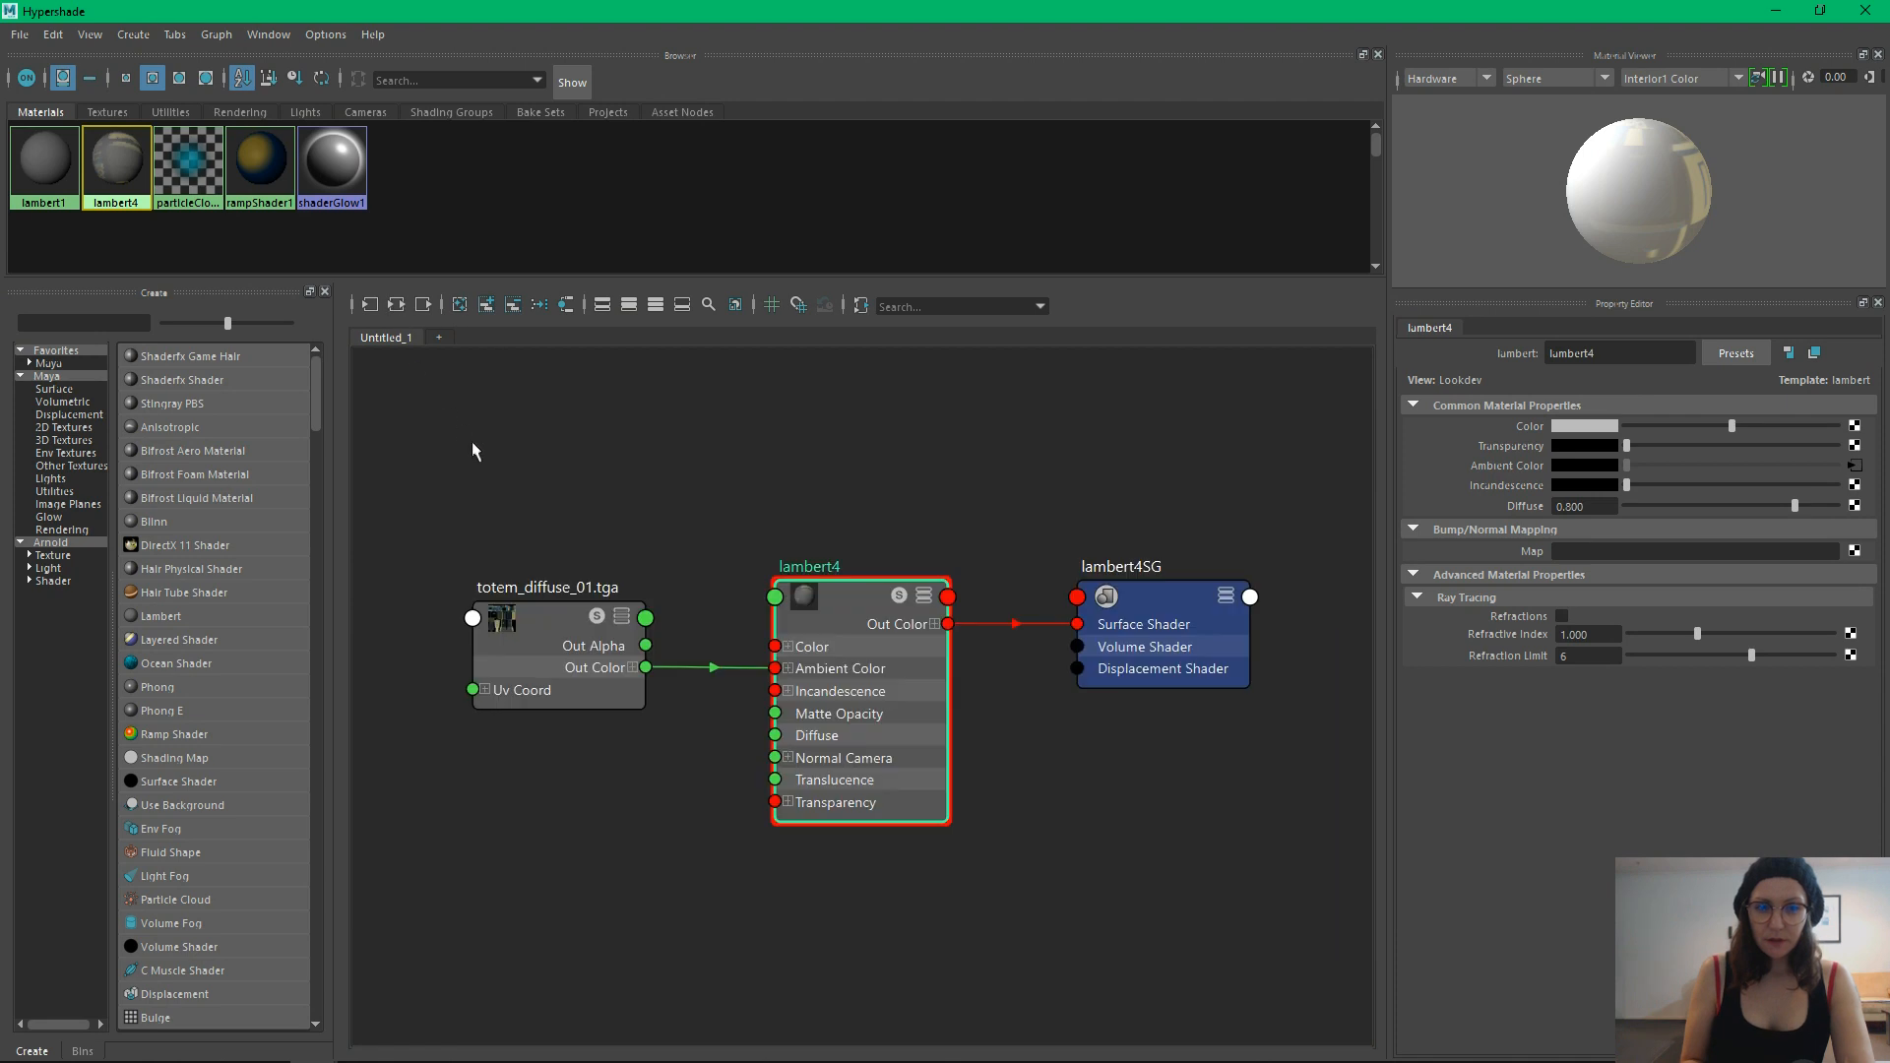
drag(506, 697, 407, 716)
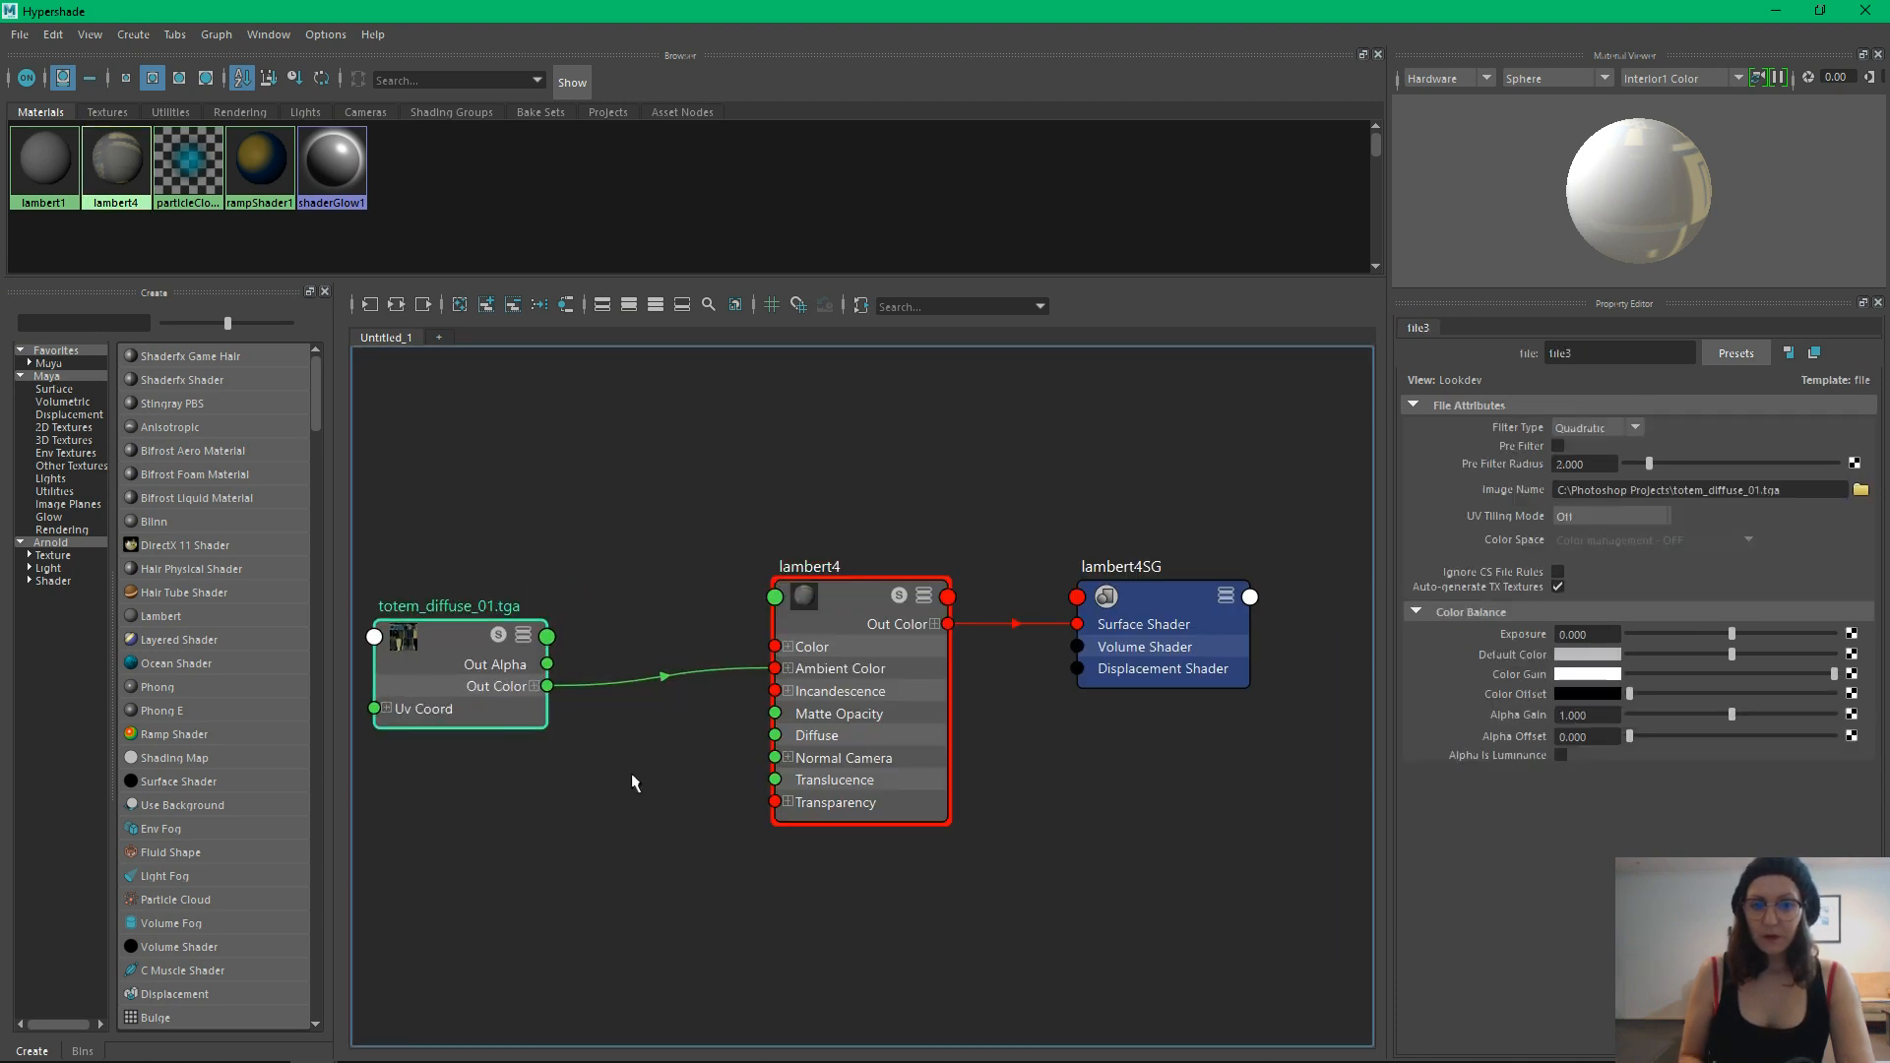
Replace the Ambient Color connection by linking totem_diffuse_01.tga's Out Color to lambert4's Color, and minimize the Hypershade
click(669, 685)
key(Delete)
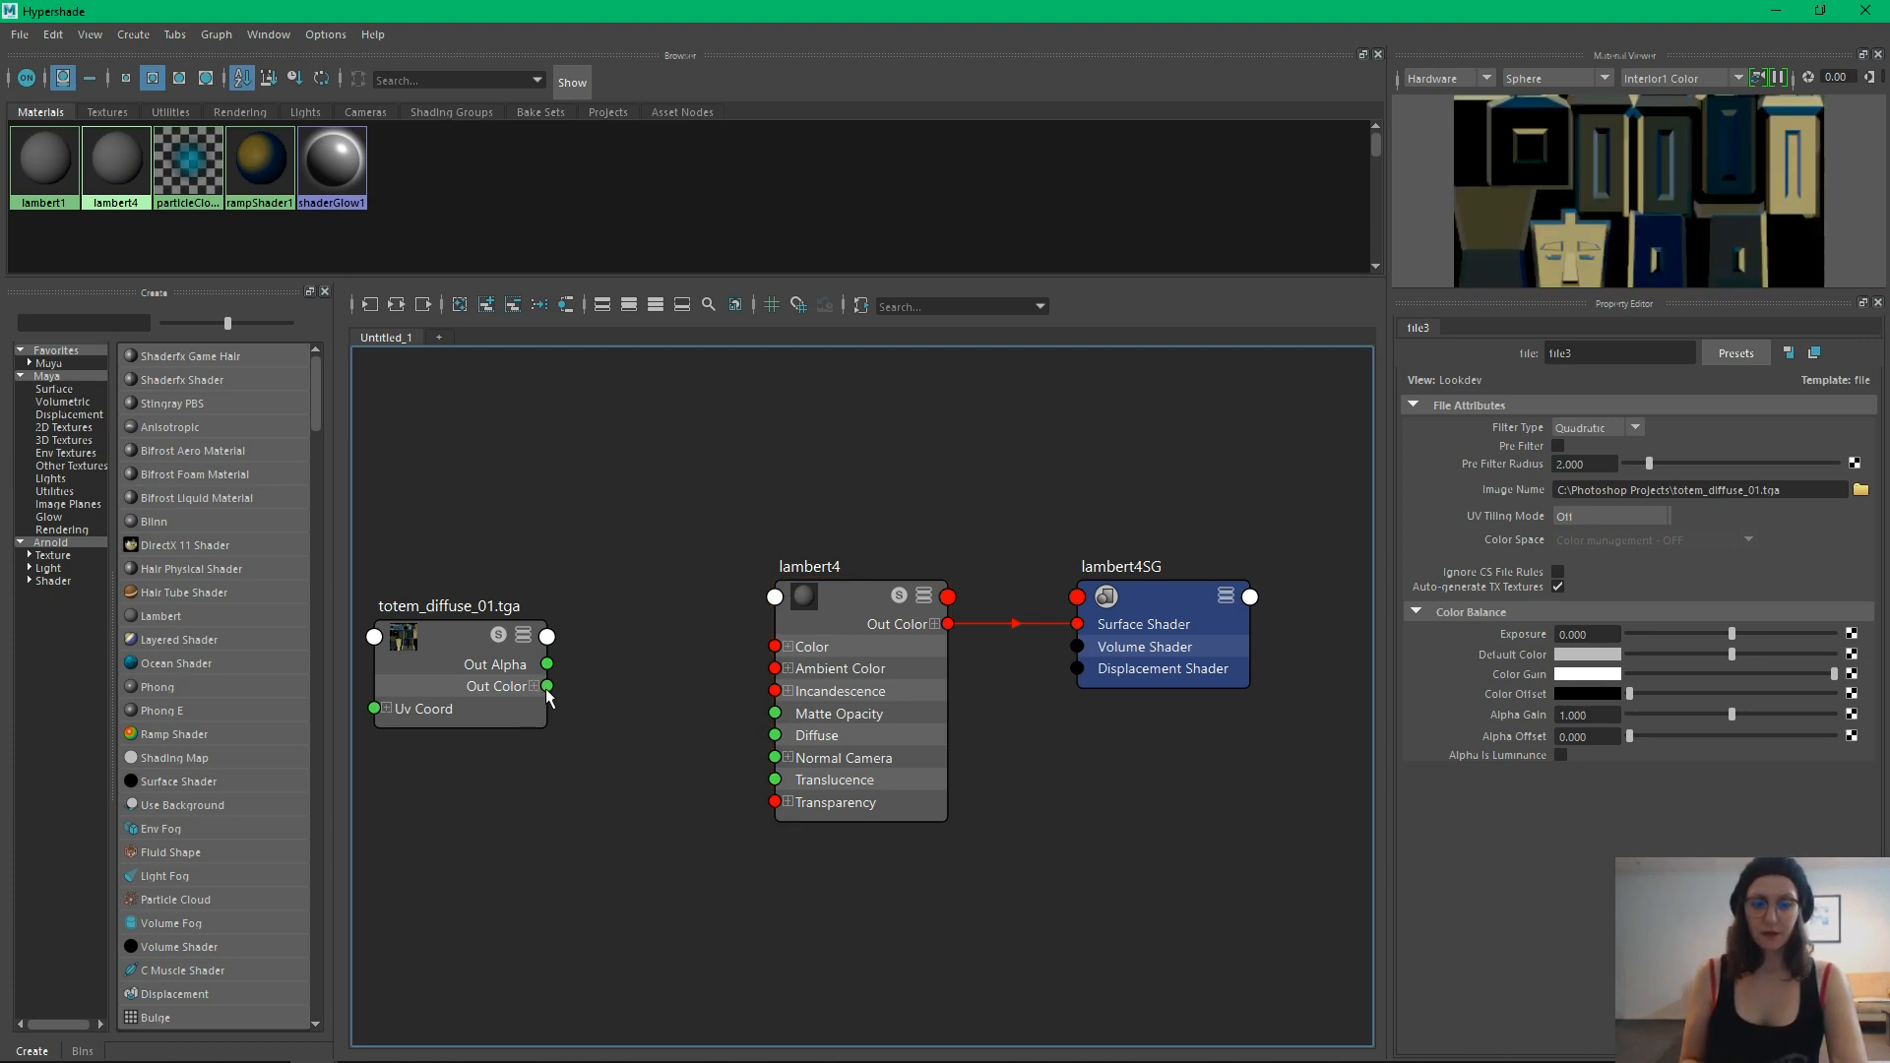
drag(548, 688, 775, 646)
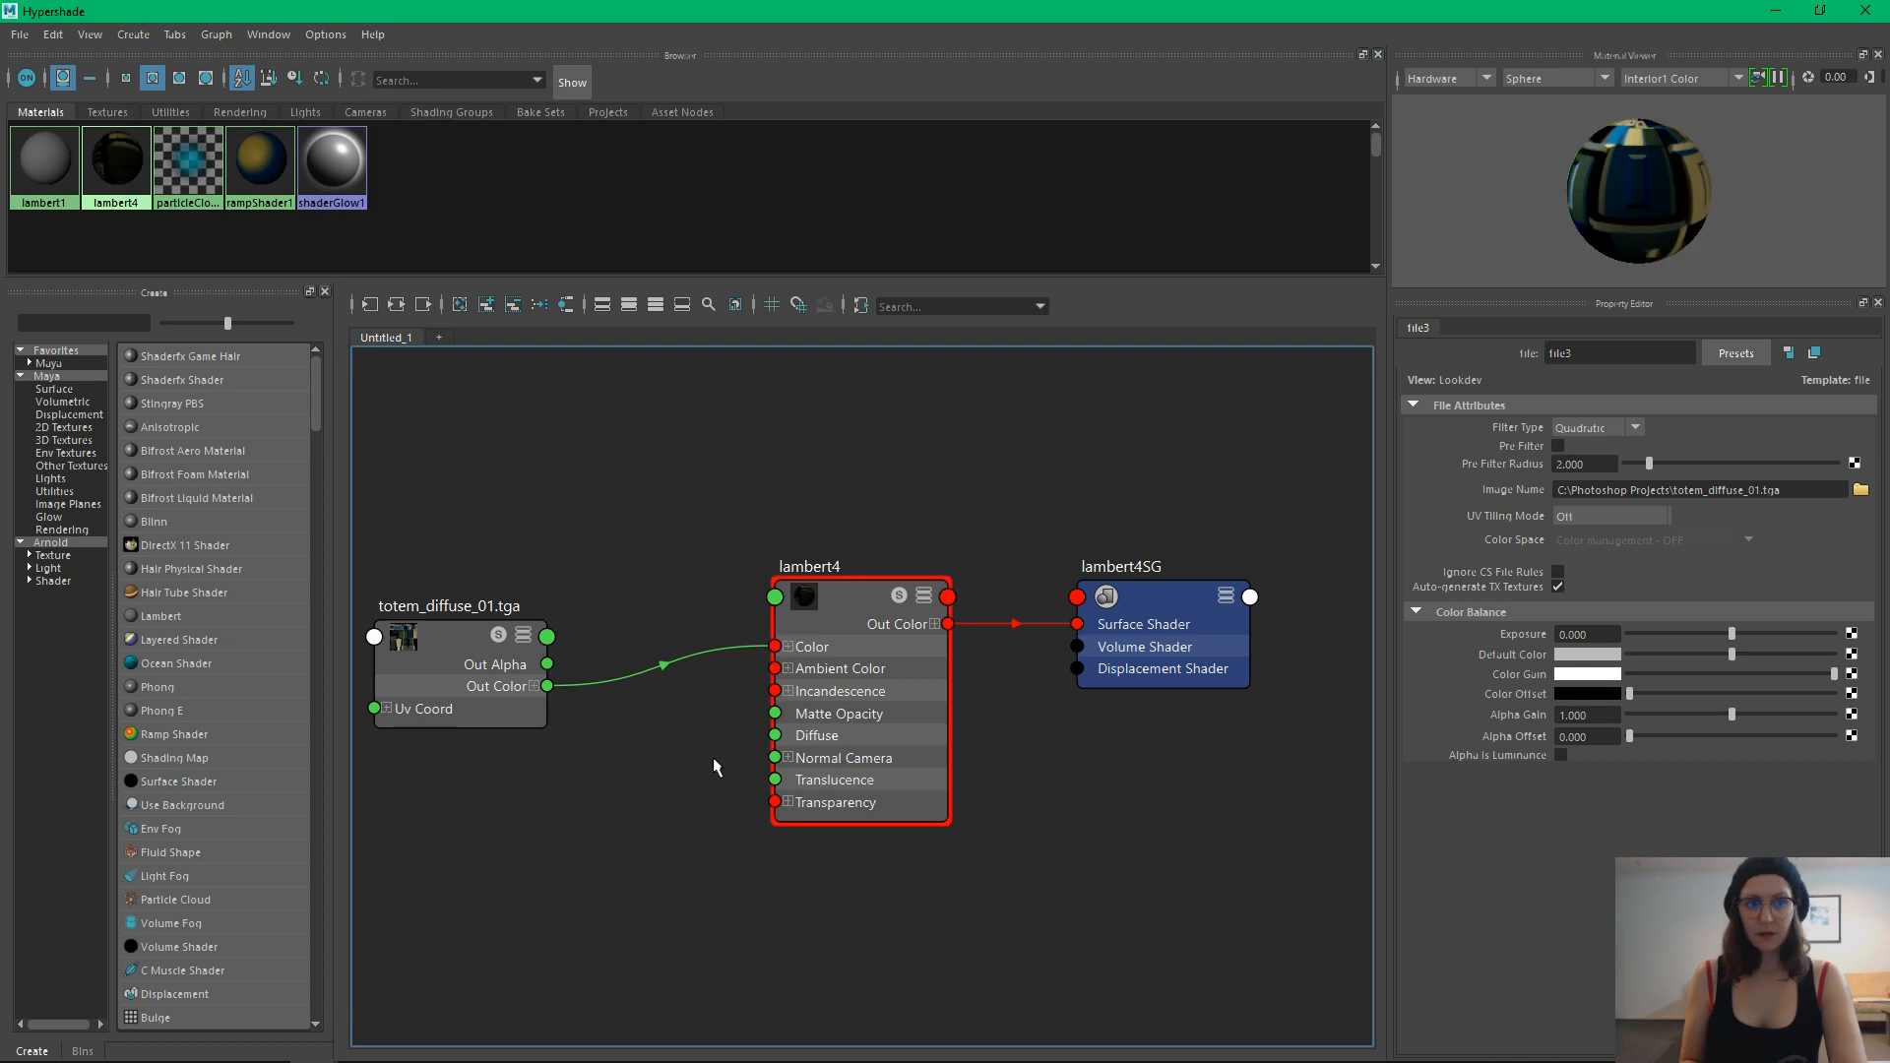
click(1775, 11)
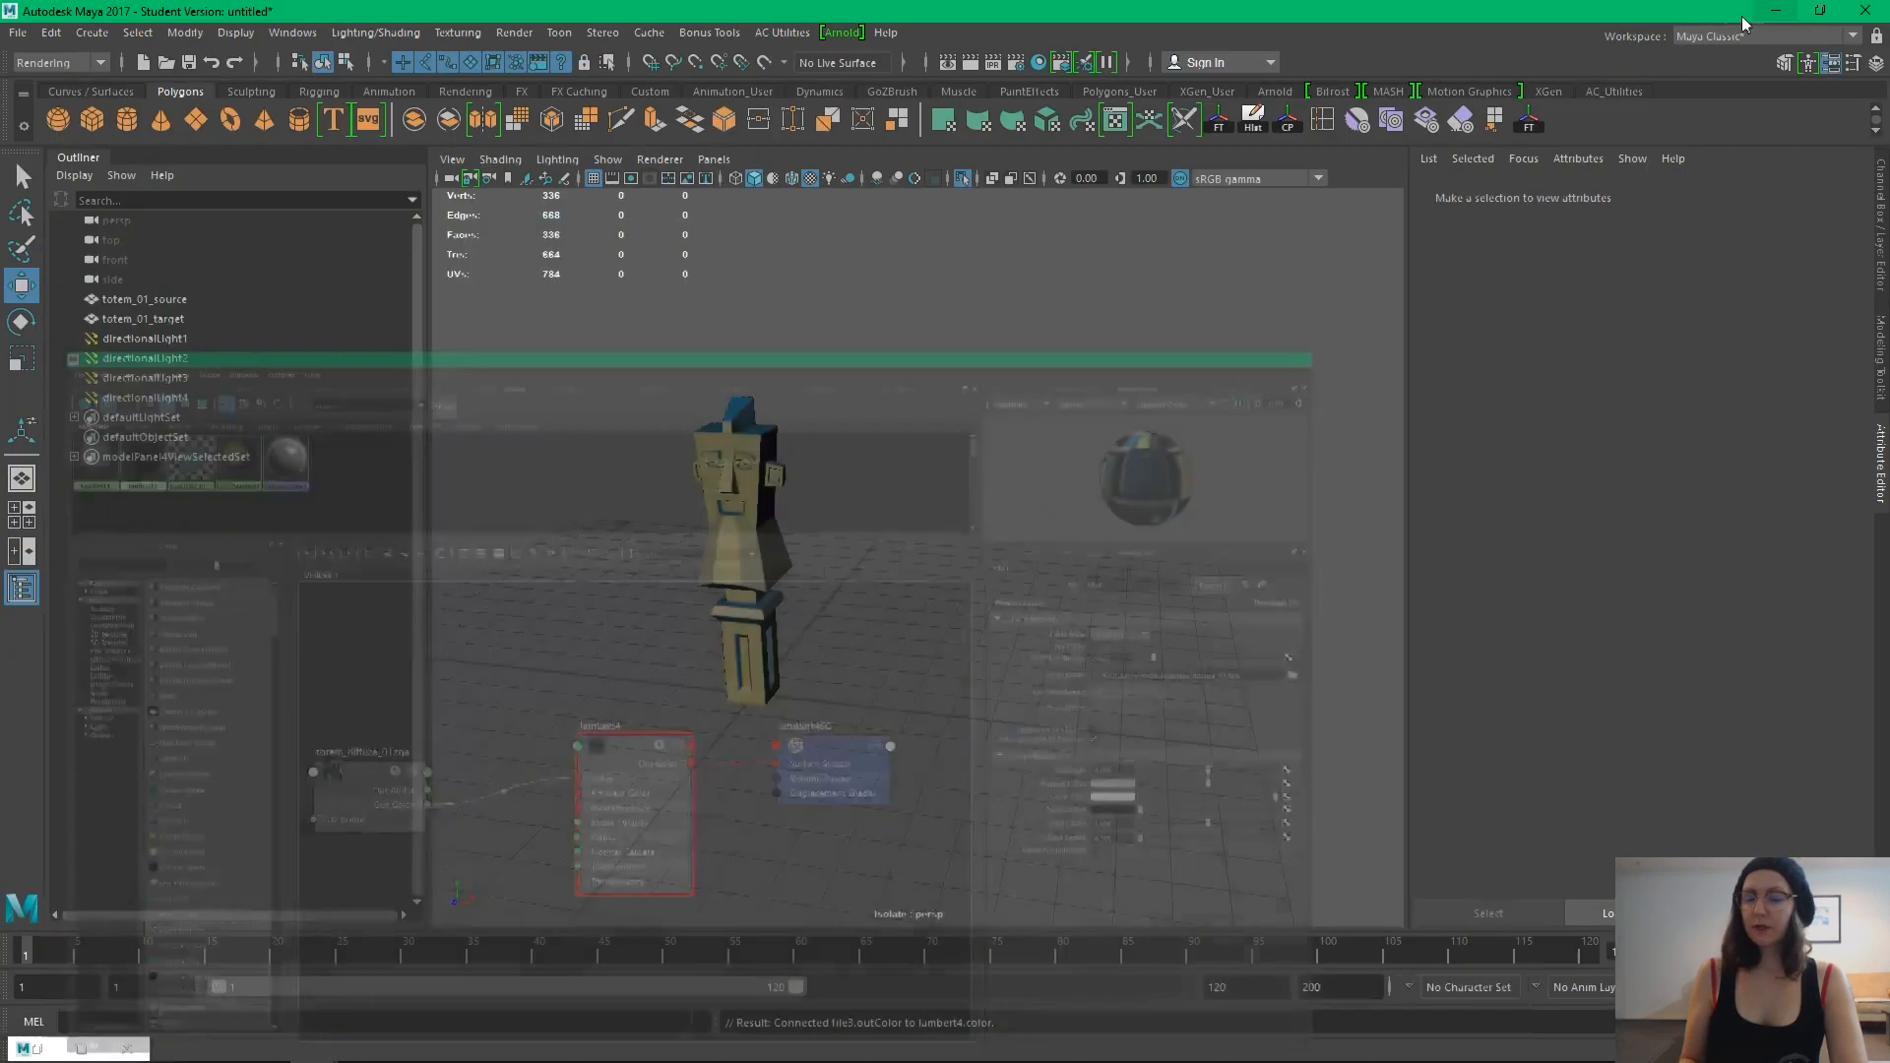
Examine the baked texture on the target totem from the front, back and above
alt+drag(988, 599, 1034, 600)
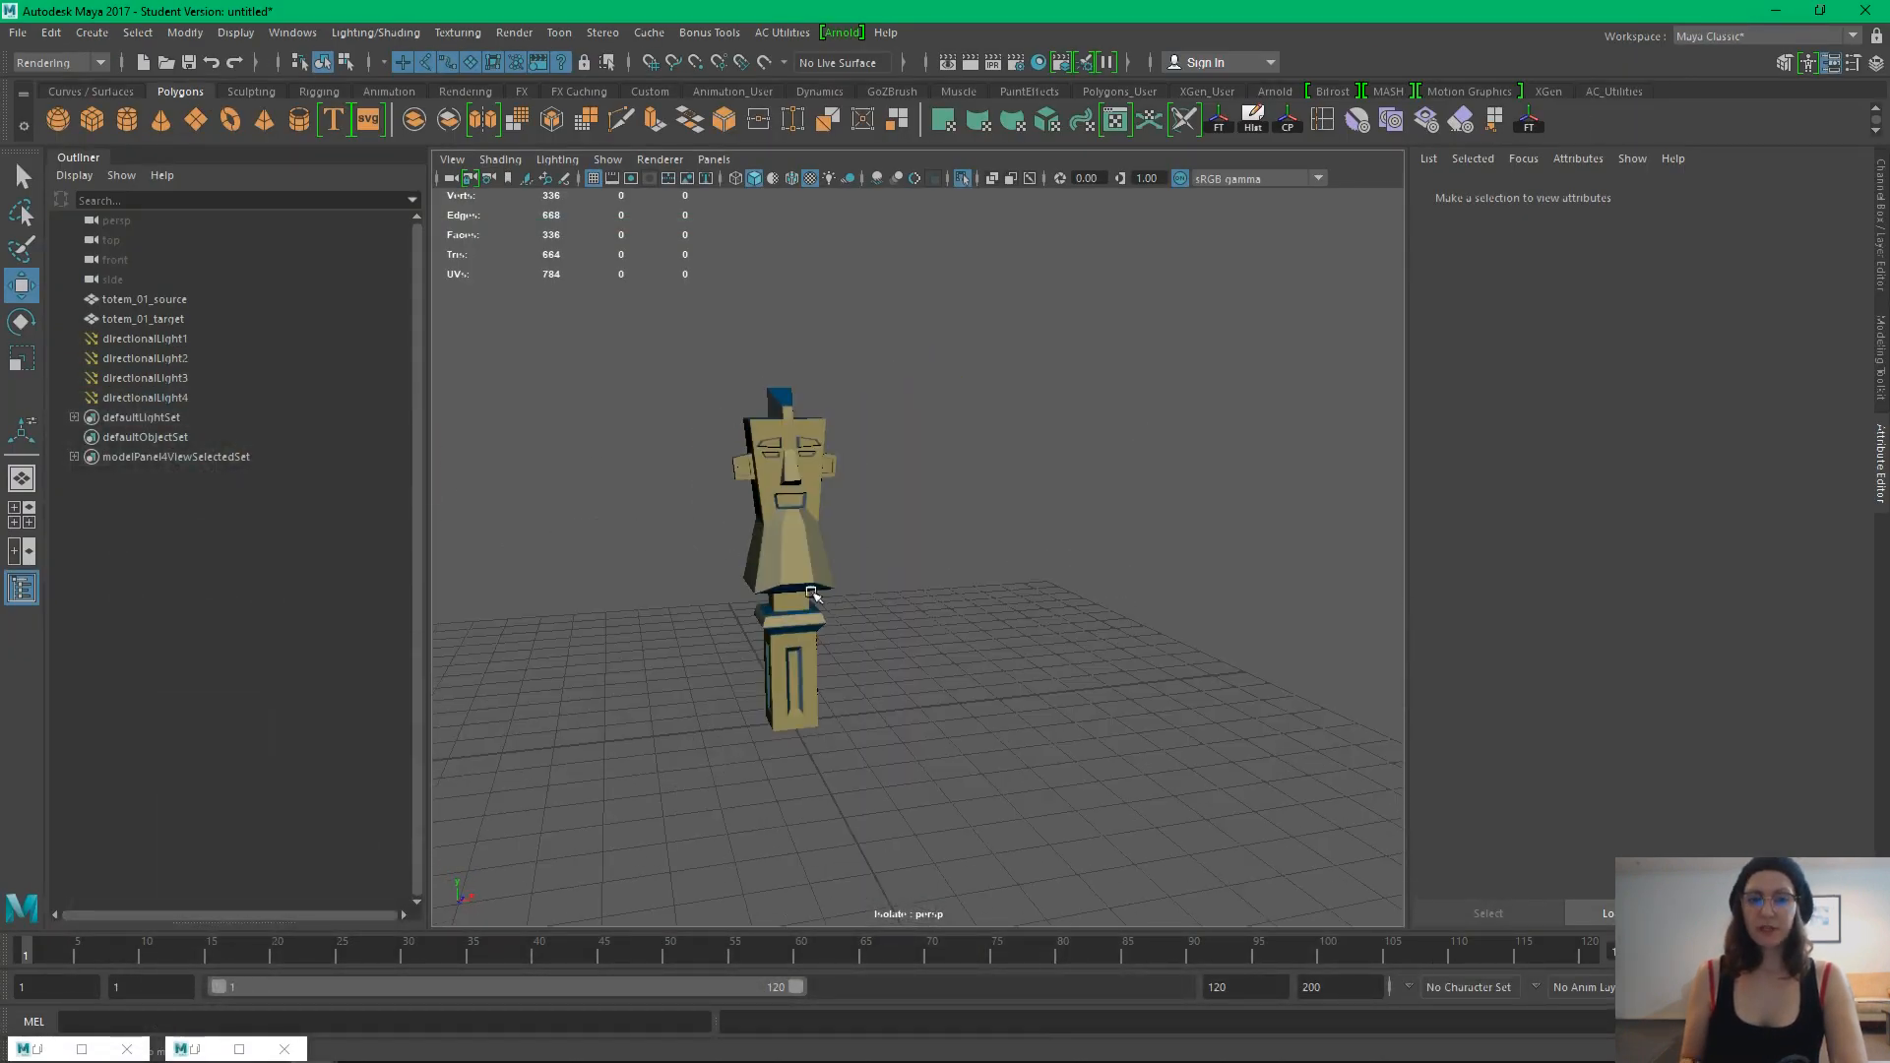
scroll(1118, 705, up, 6)
alt+middle_drag(859, 728, 1078, 758)
click(839, 667)
alt+drag(1009, 705, 935, 730)
alt+right_drag(1050, 722, 833, 677)
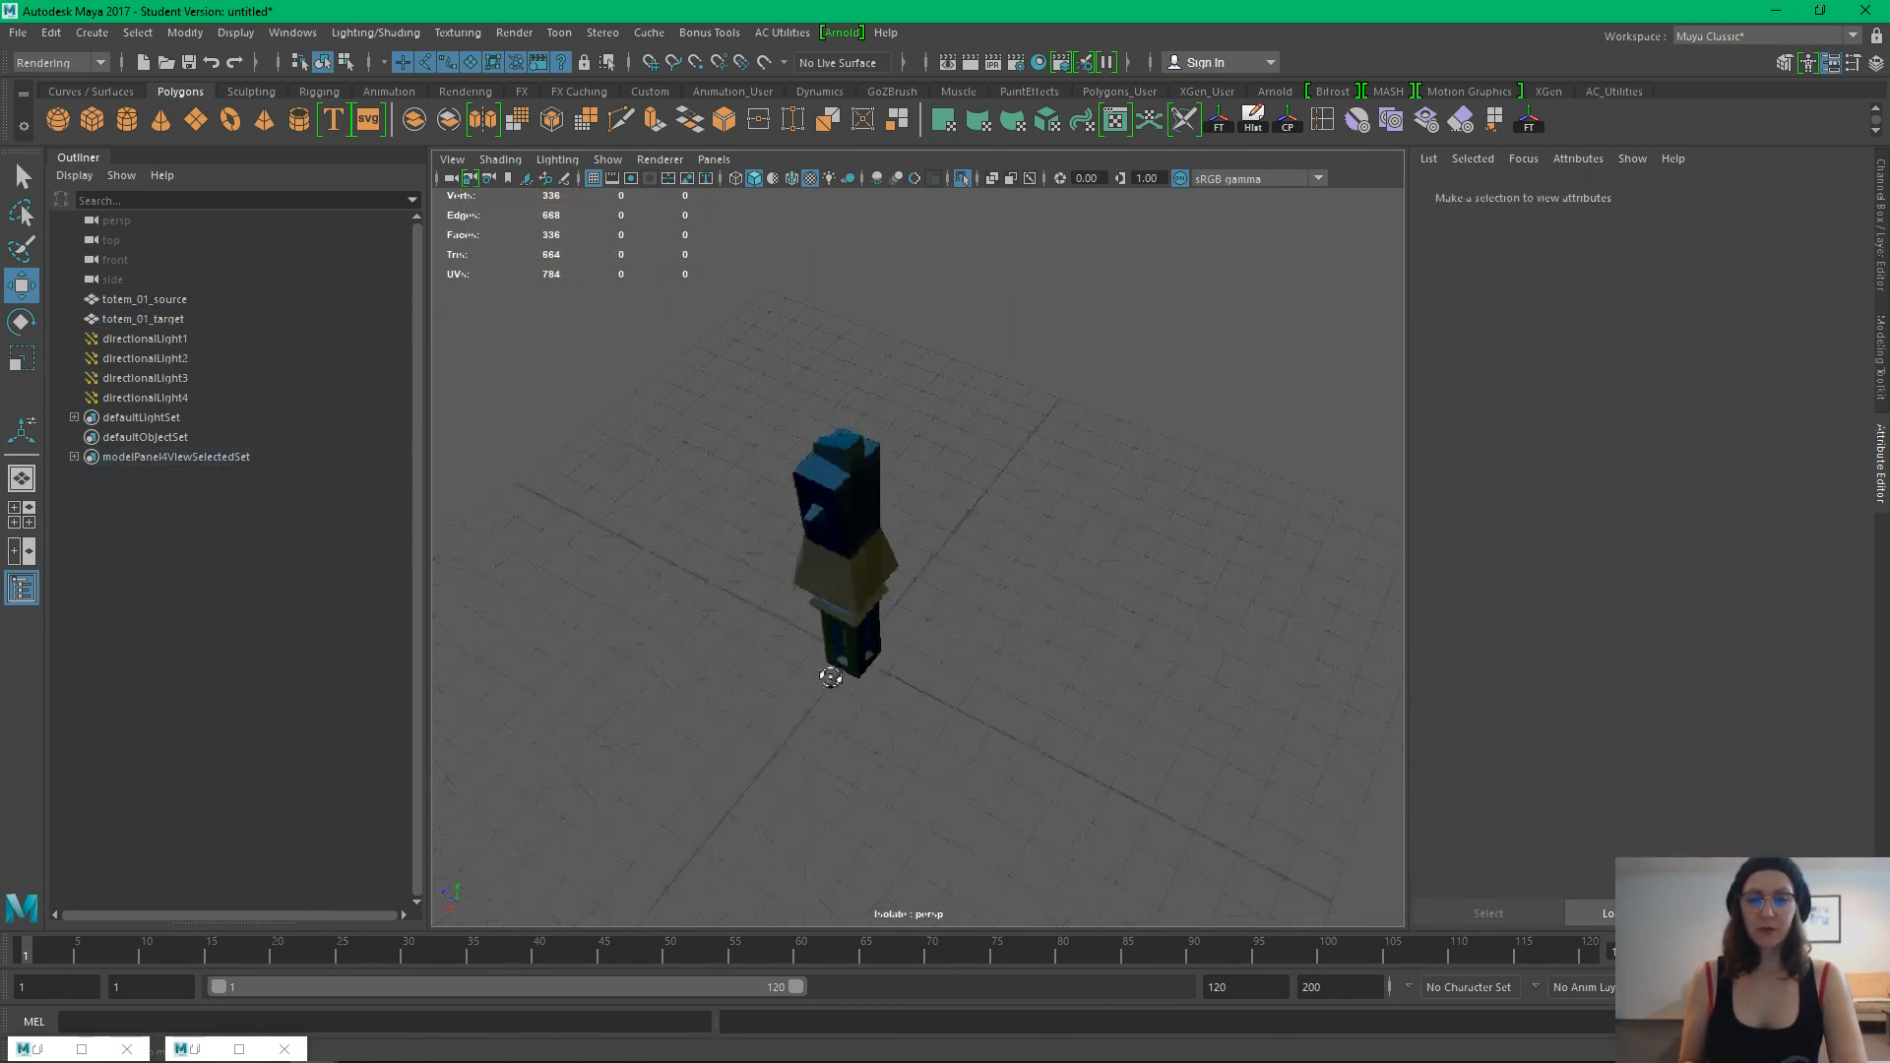
alt+drag(833, 677, 1090, 620)
Check the viewport's lighting and shading options without changing them, and inspect the textured totem from all sides
click(558, 160)
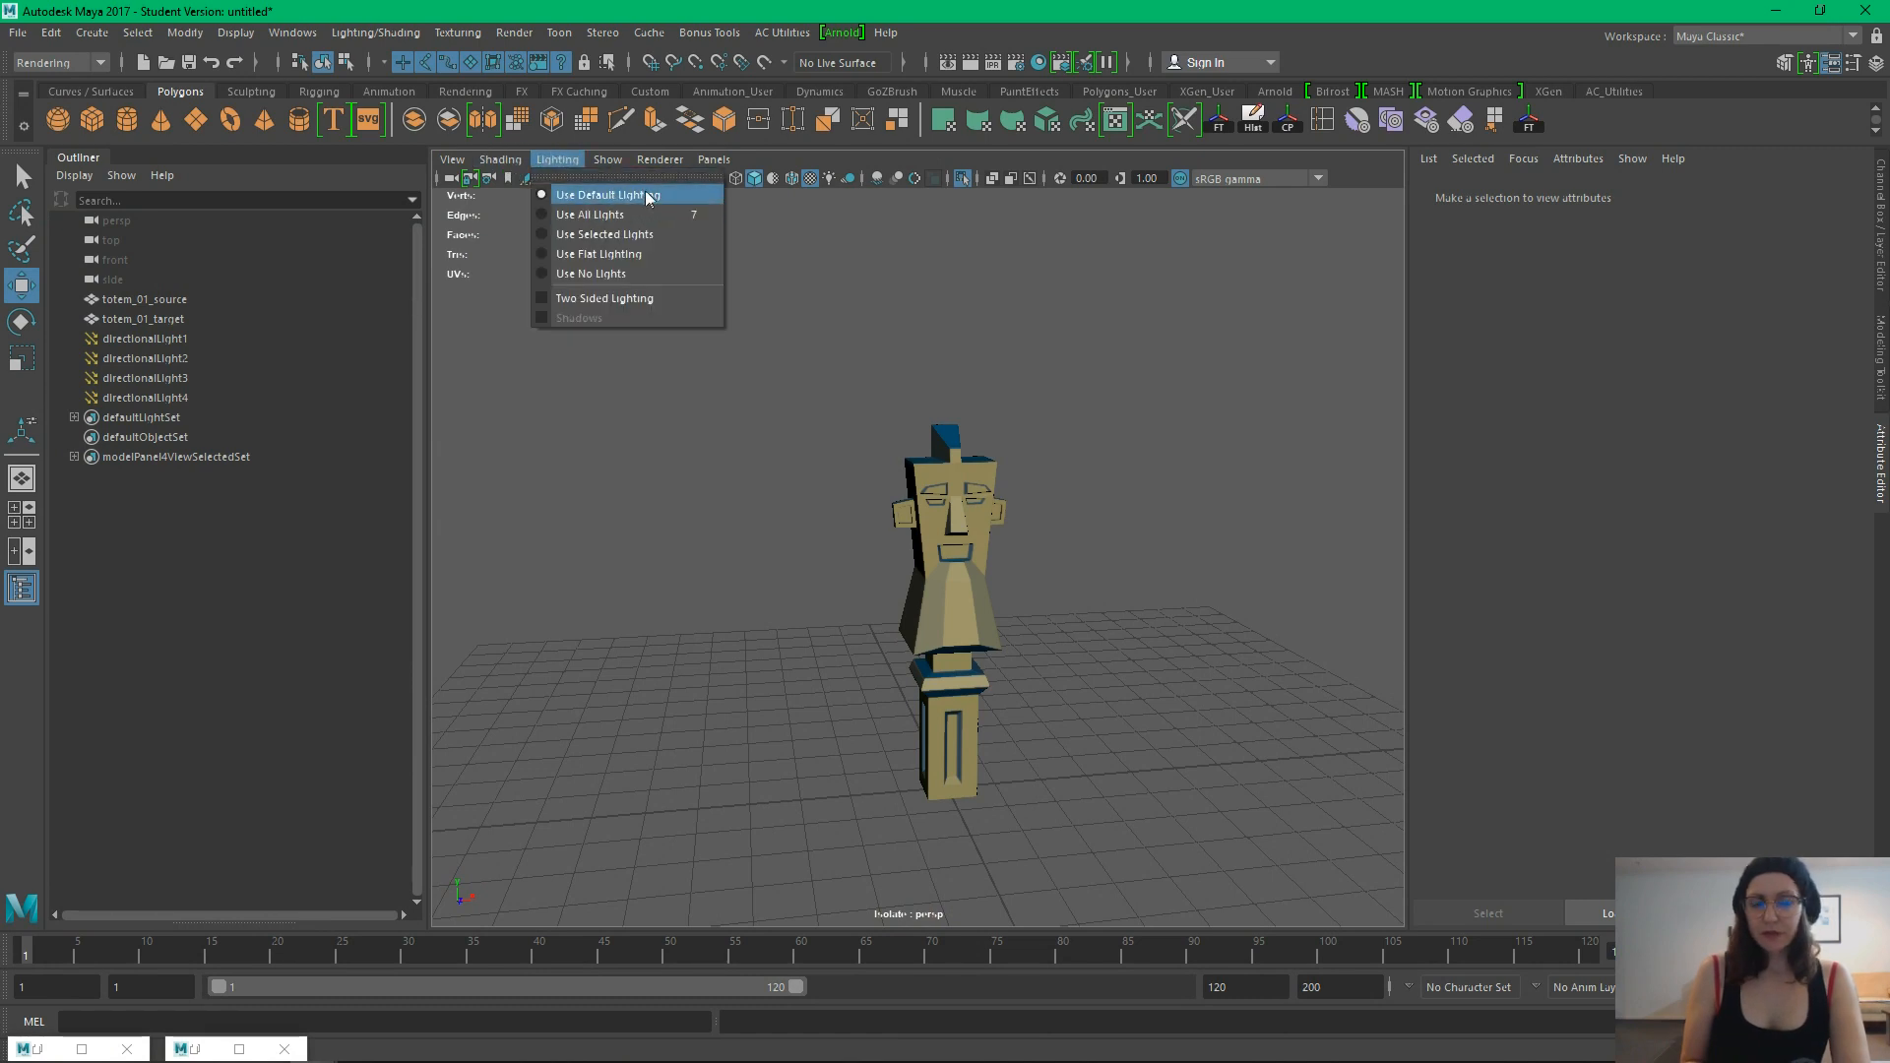
mouse_move(504, 166)
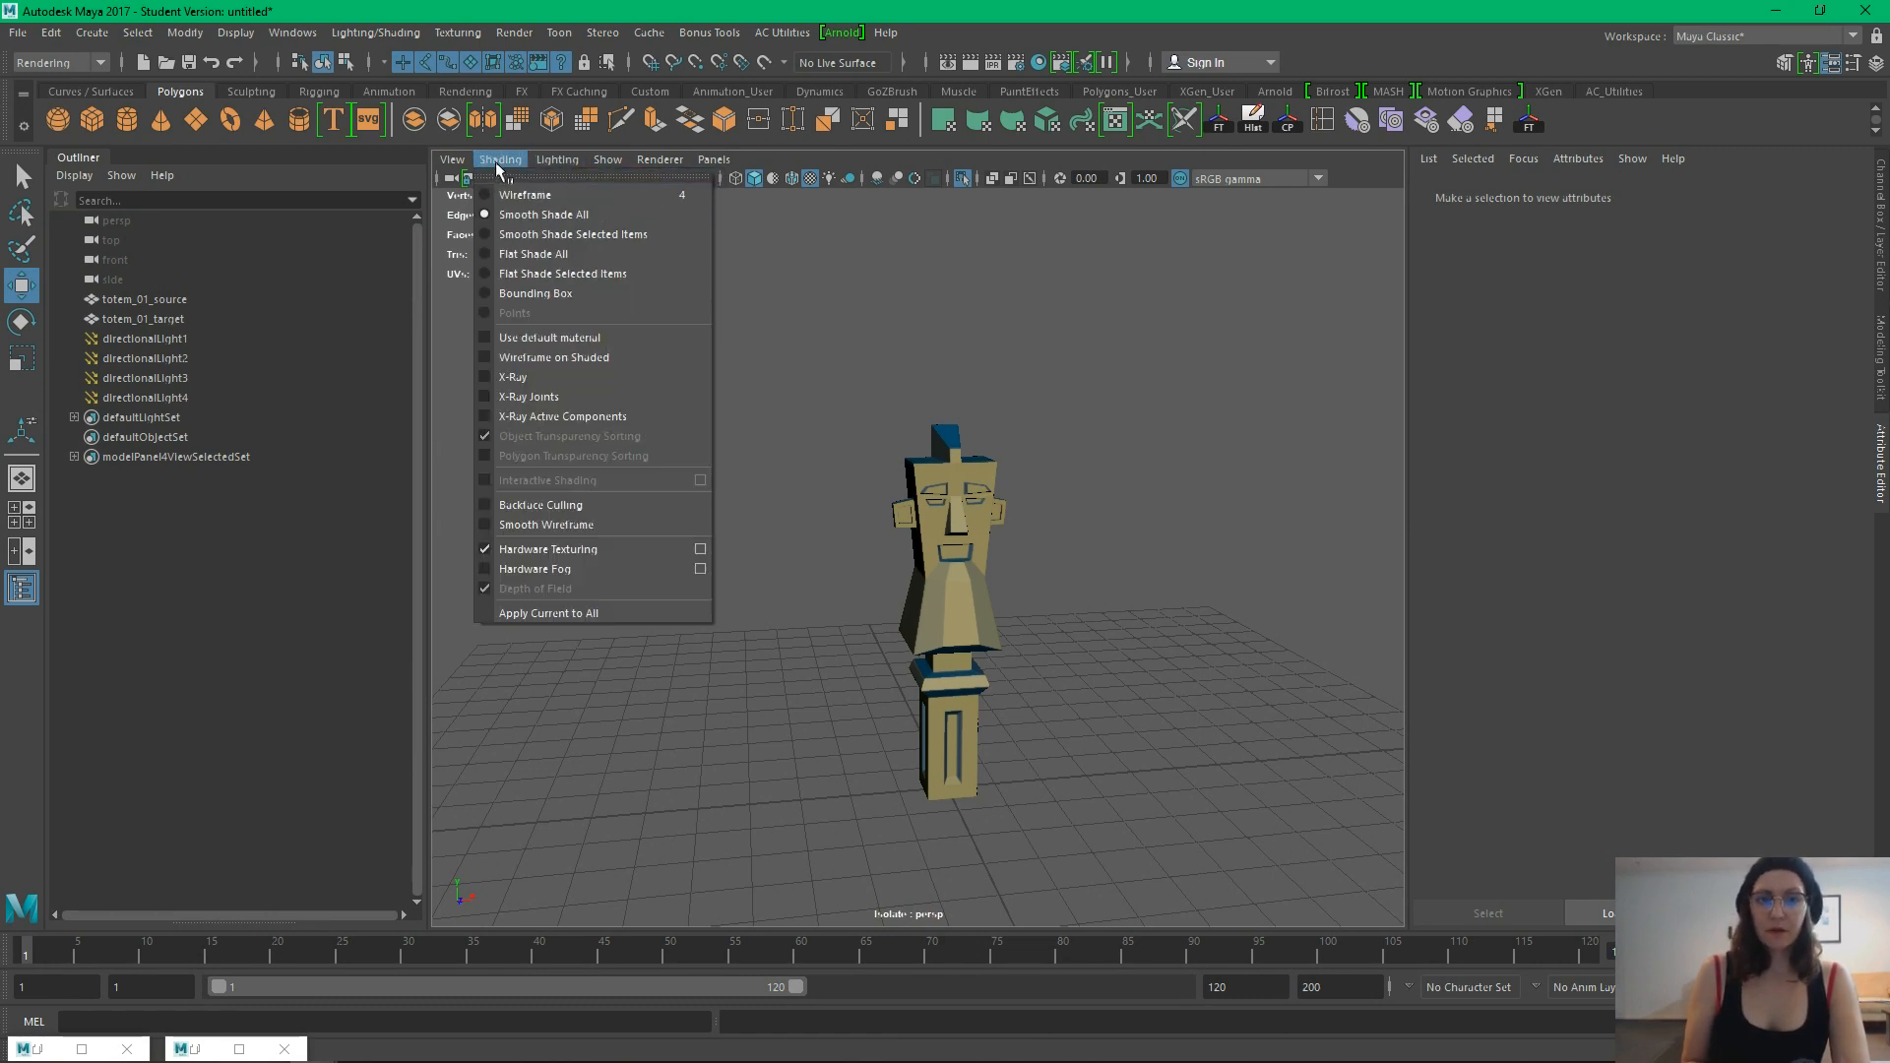
click(1139, 455)
alt+drag(1139, 456, 979, 472)
alt+right_drag(845, 474, 996, 727)
click(919, 679)
alt+middle_drag(958, 594, 970, 539)
click(1099, 597)
alt+drag(1100, 597, 772, 570)
click(831, 515)
alt+right_drag(989, 448, 826, 471)
alt+middle_drag(826, 471, 772, 683)
alt+drag(772, 683, 1069, 629)
alt+middle_drag(1068, 629, 1037, 463)
click(1038, 488)
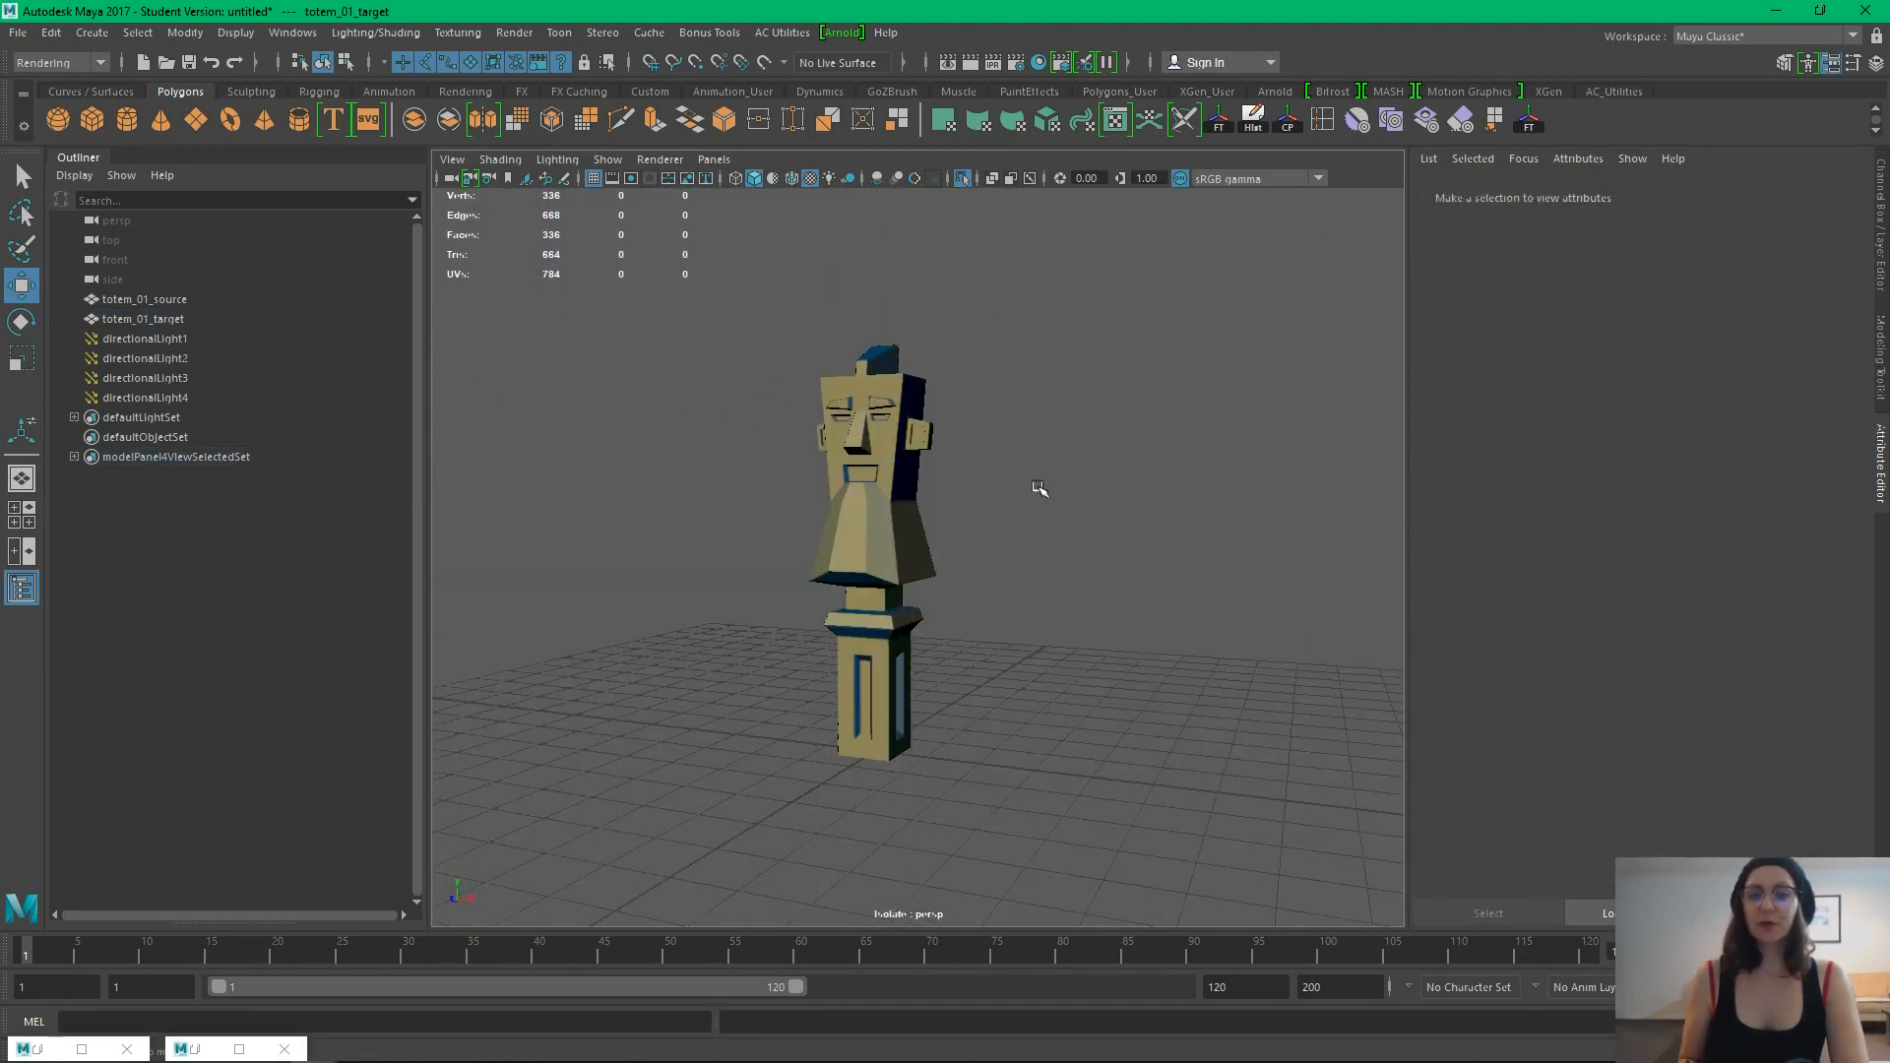
Inspect the baked colors on the totem's face up close, and return to a view of the whole model
alt+drag(1039, 488, 1102, 611)
alt+right_drag(865, 476, 983, 617)
alt+middle_drag(763, 512, 845, 602)
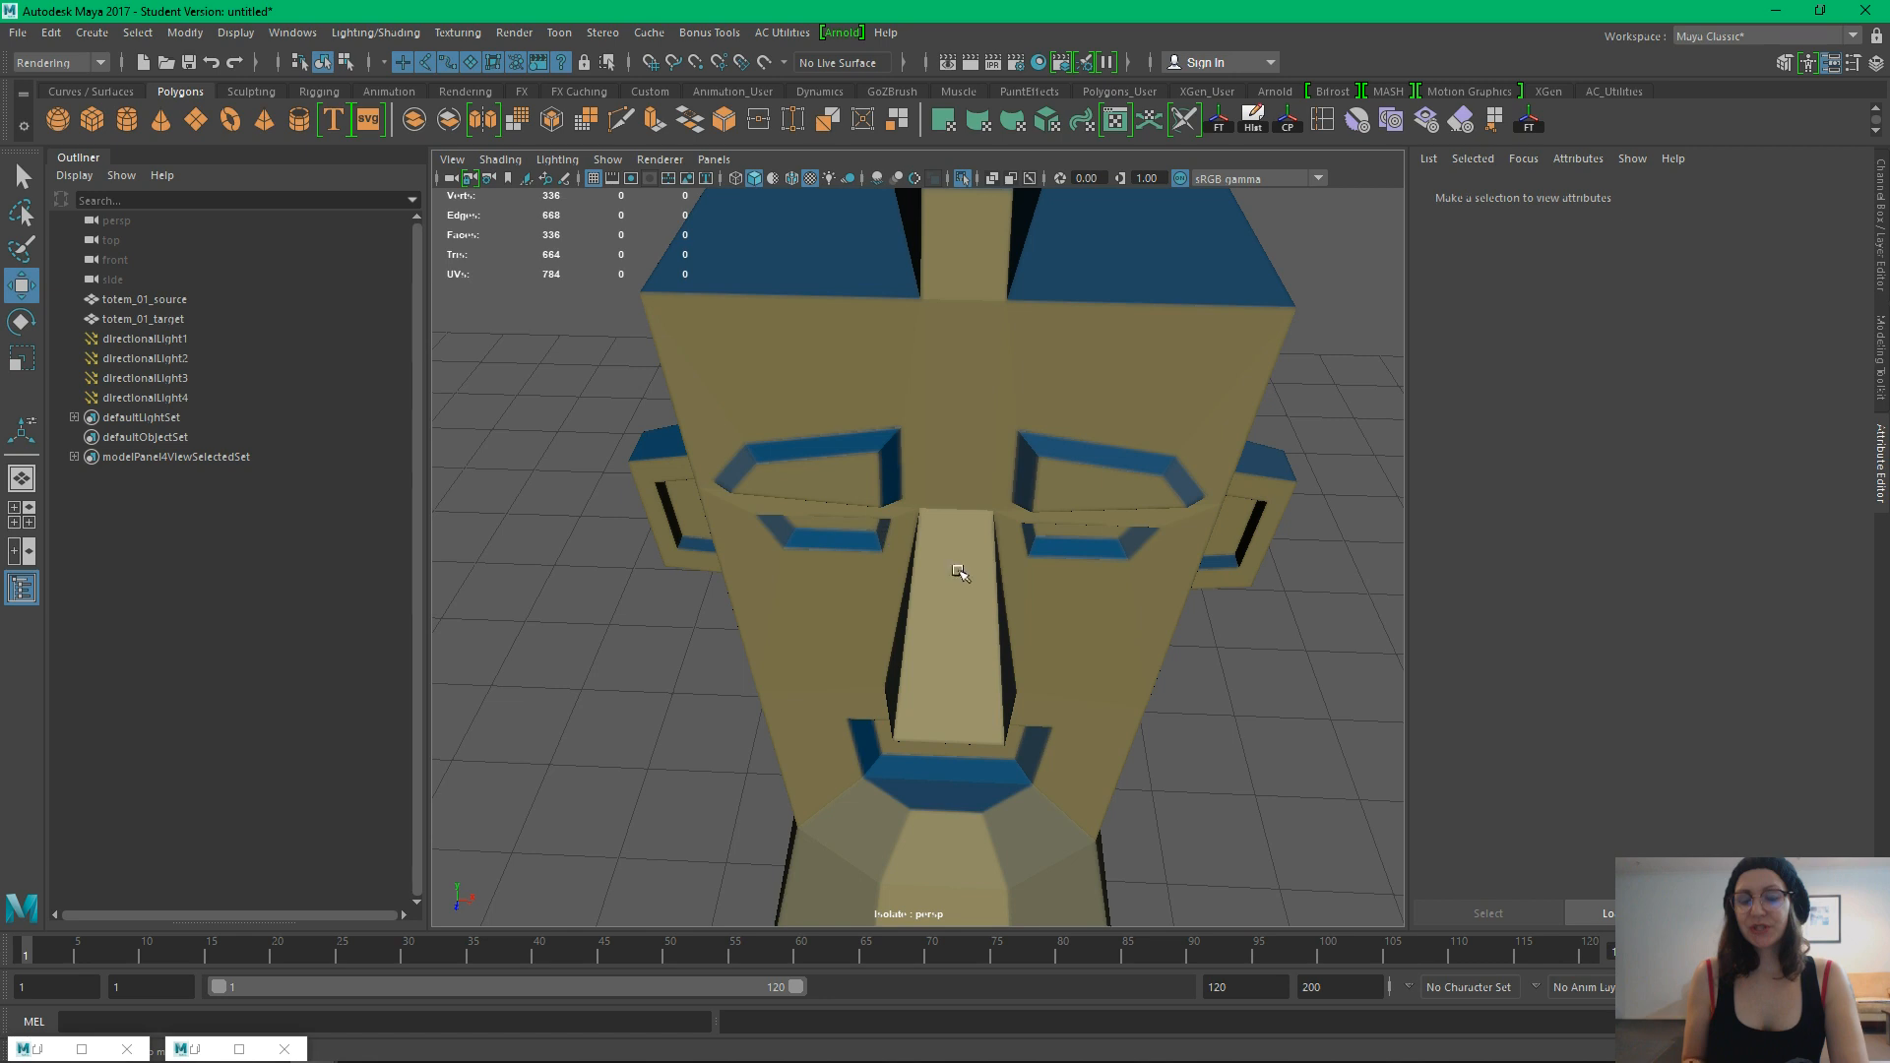
alt+drag(918, 610, 772, 599)
scroll(788, 624, down, 8)
alt+drag(890, 620, 993, 537)
scroll(1043, 497, up, 5)
scroll(918, 689, down, 5)
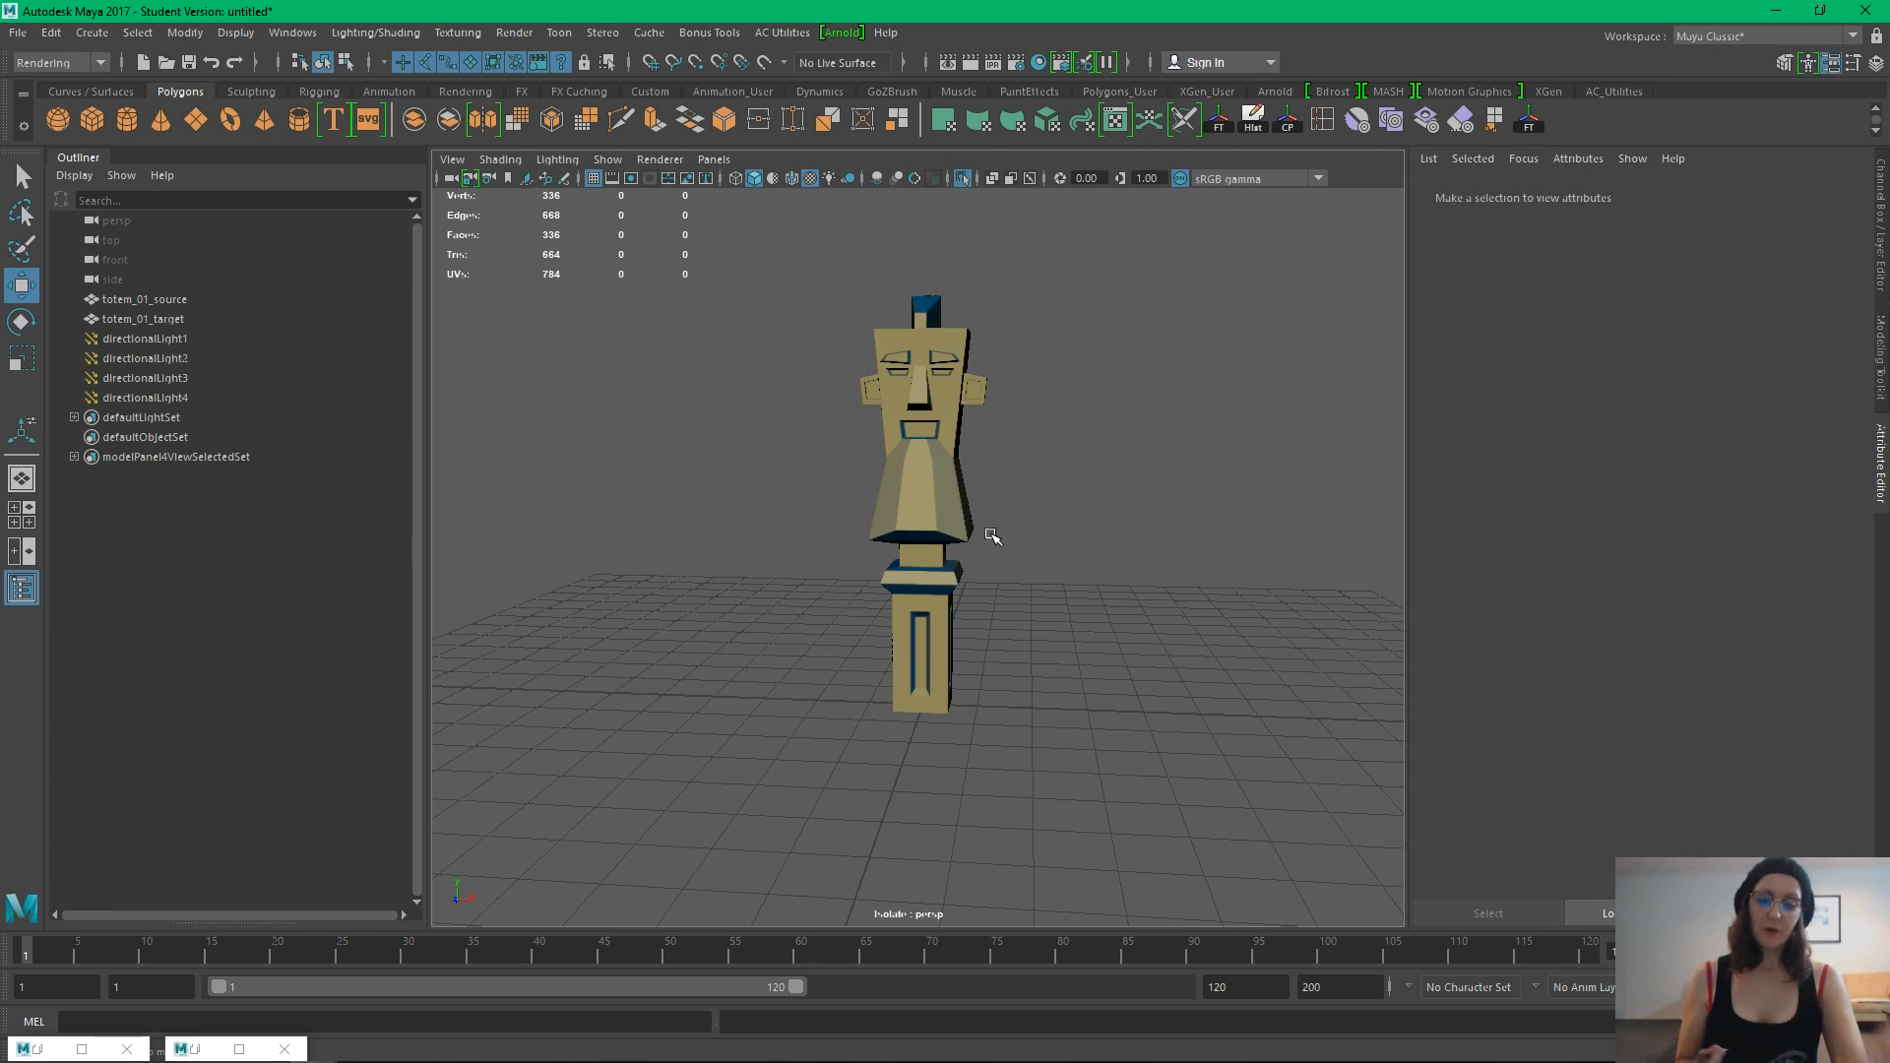
Open the UV Editor for totem_01_target and display its UV shells as wireframe over the baked texture
click(901, 394)
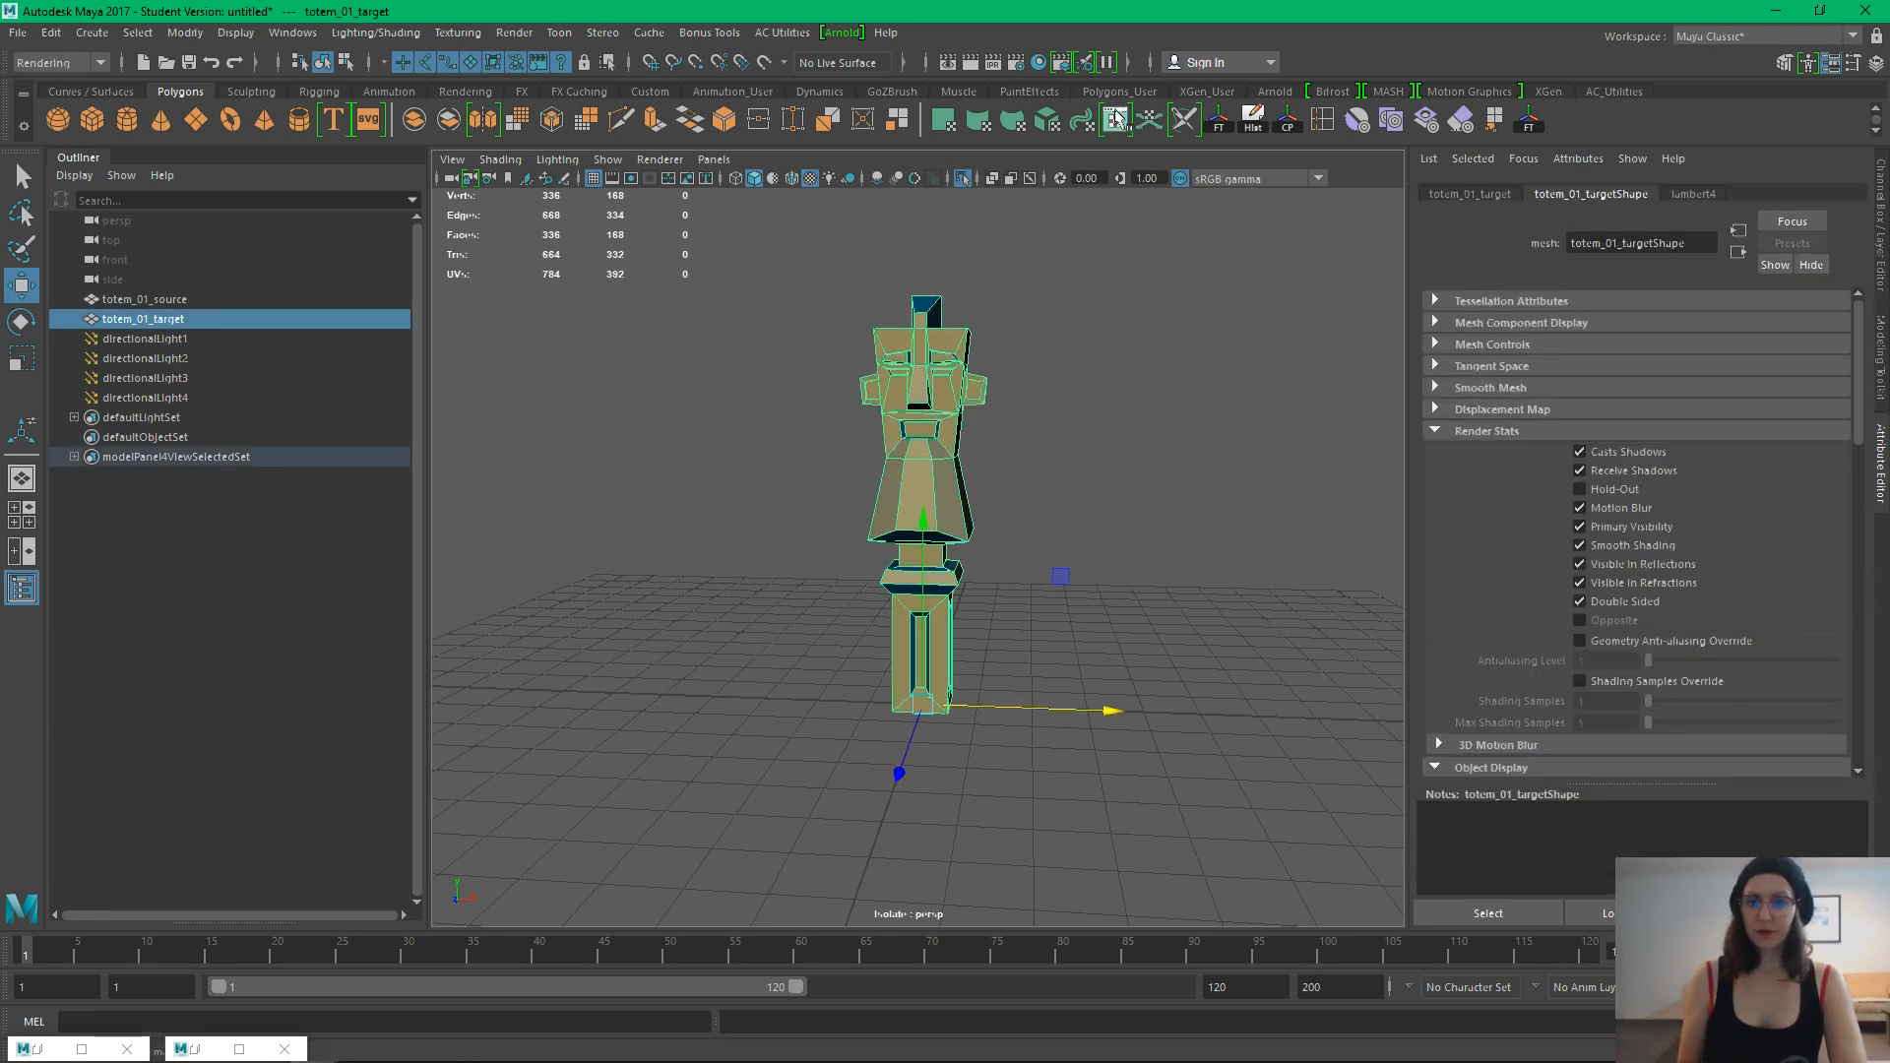
click(1117, 120)
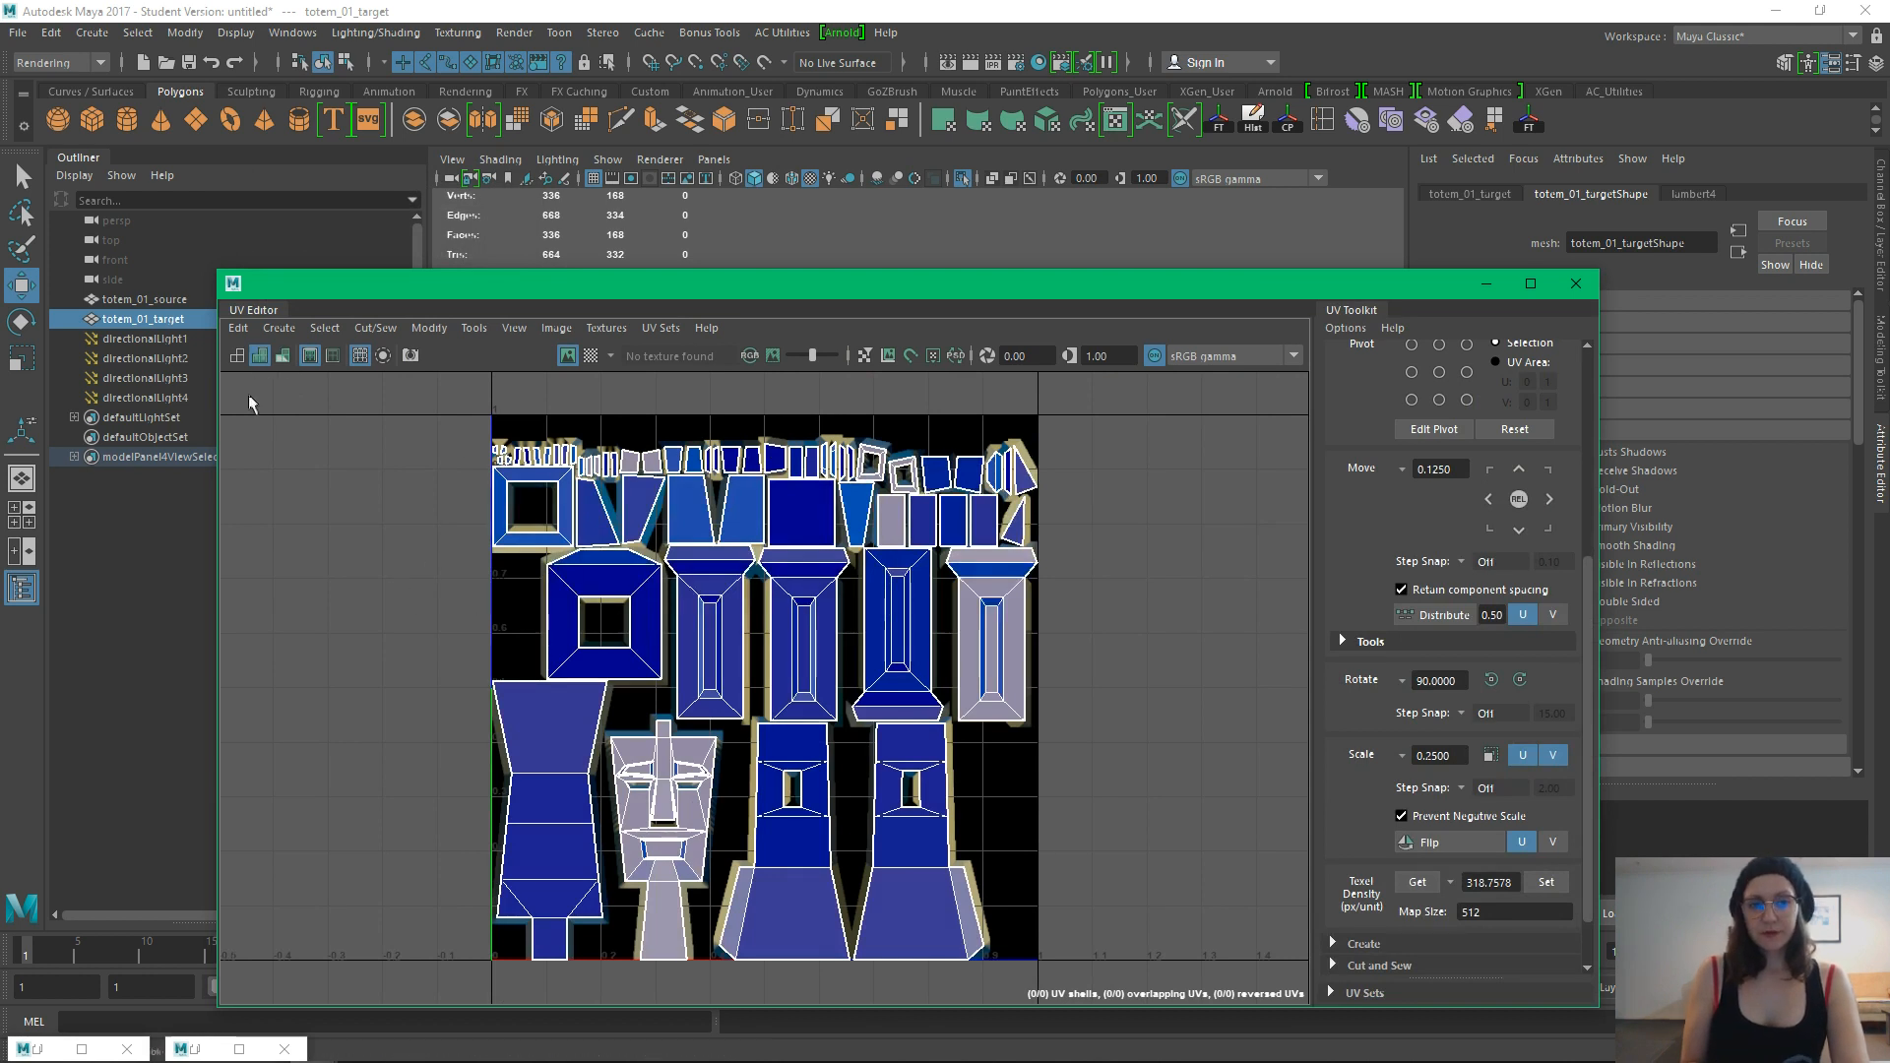
click(236, 356)
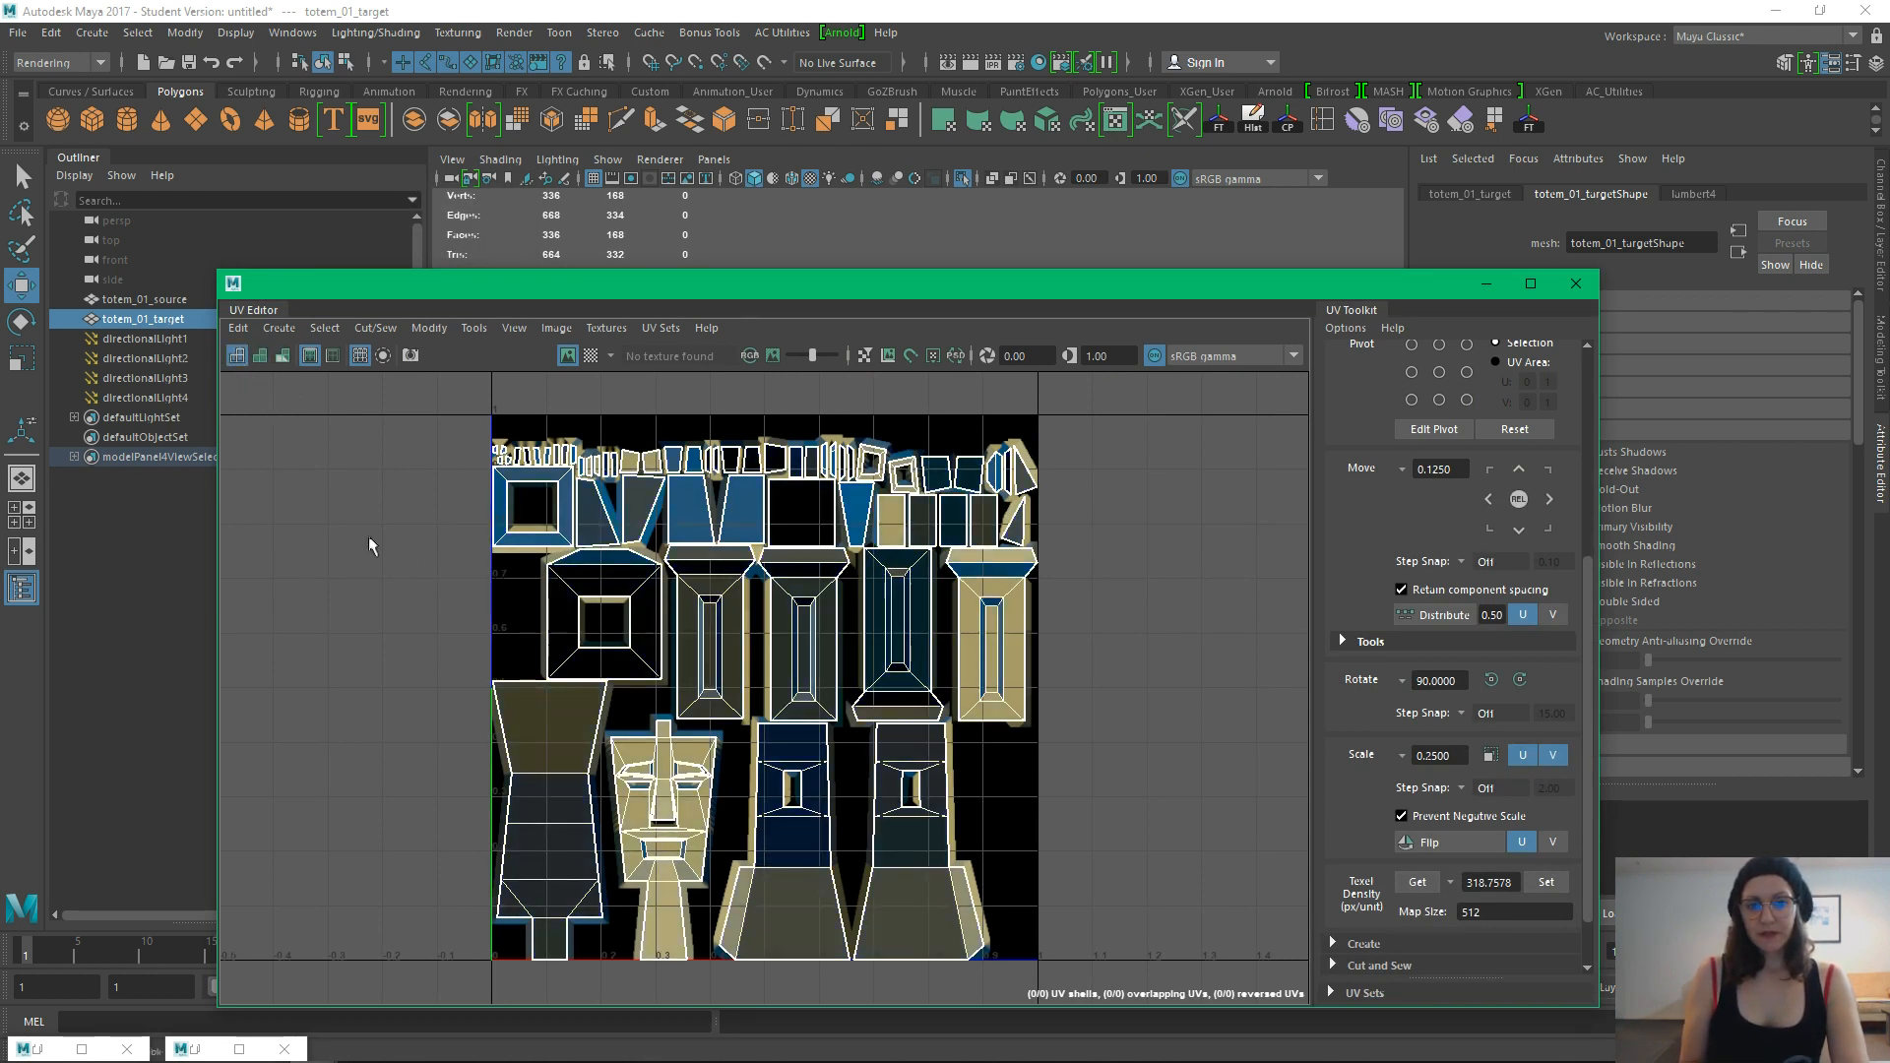
Examine the baked texture around the face and eye UVs, and close the UV Editor
scroll(612, 591, up, 2)
scroll(854, 750, up, 6)
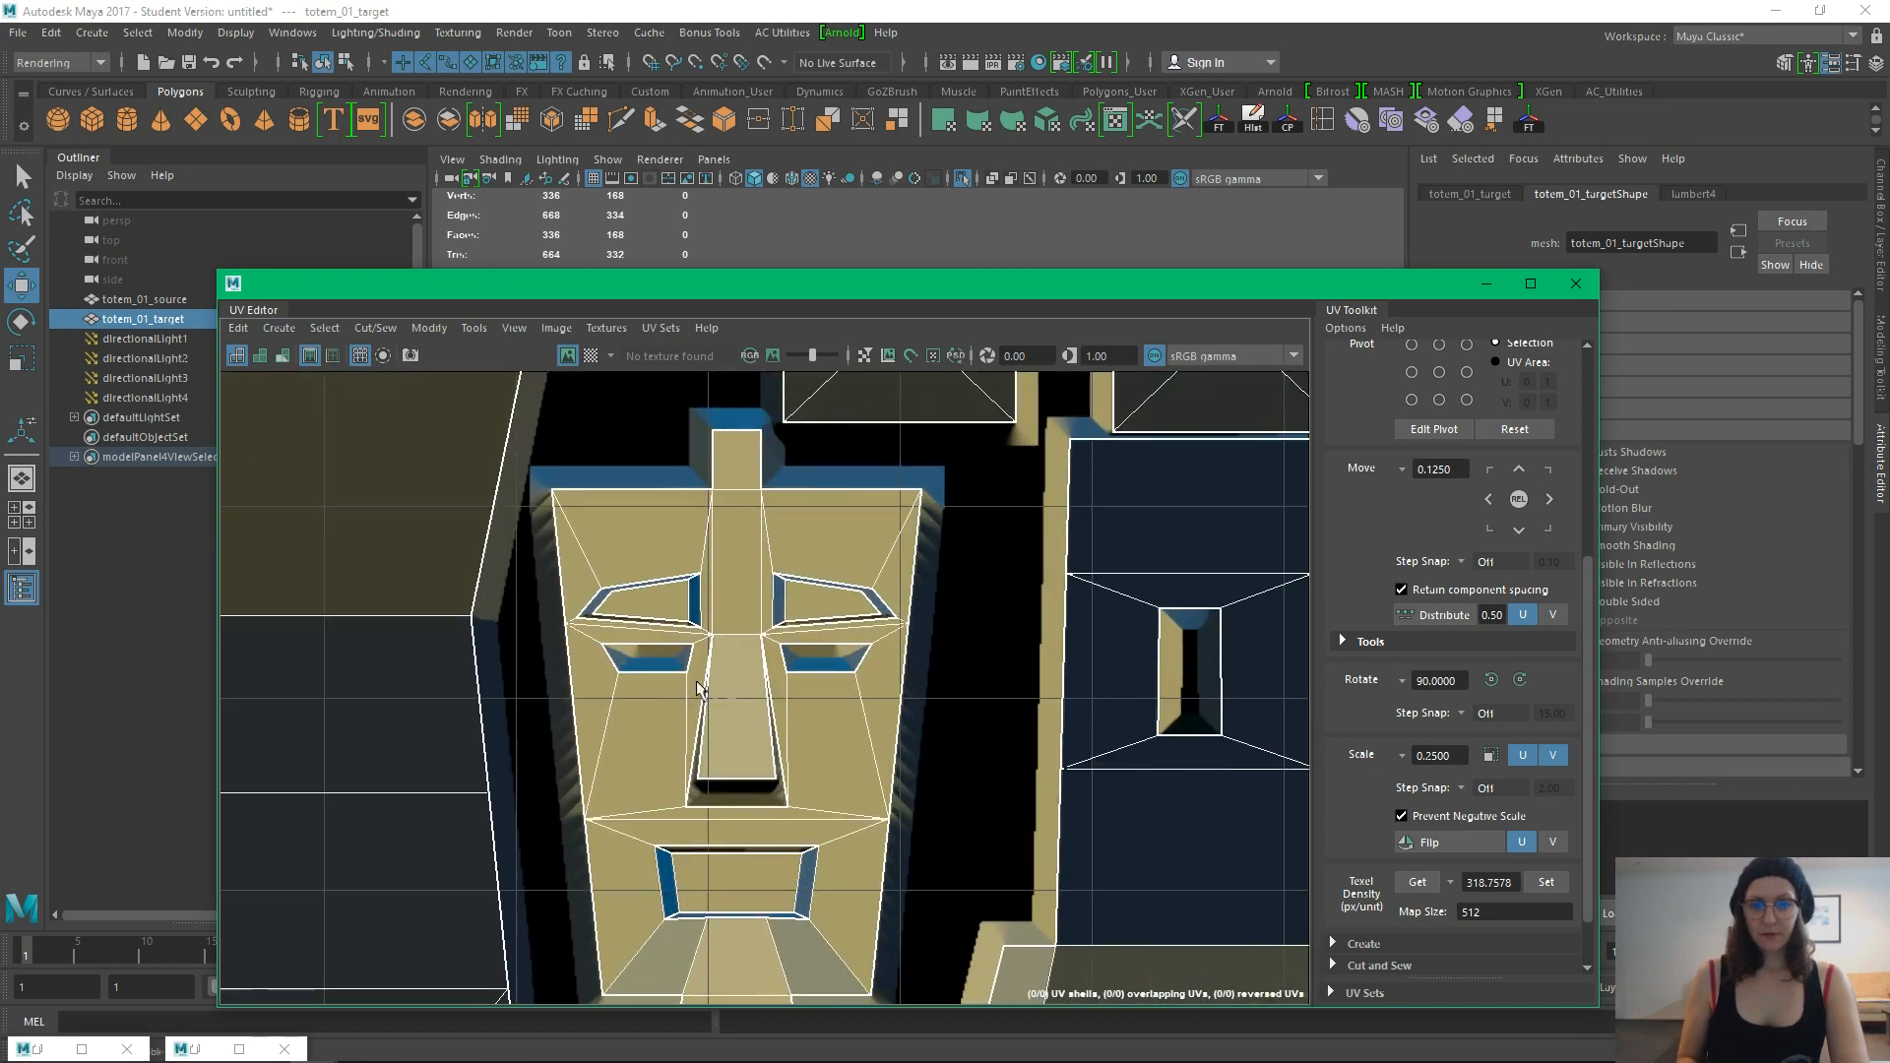
scroll(832, 663, up, 6)
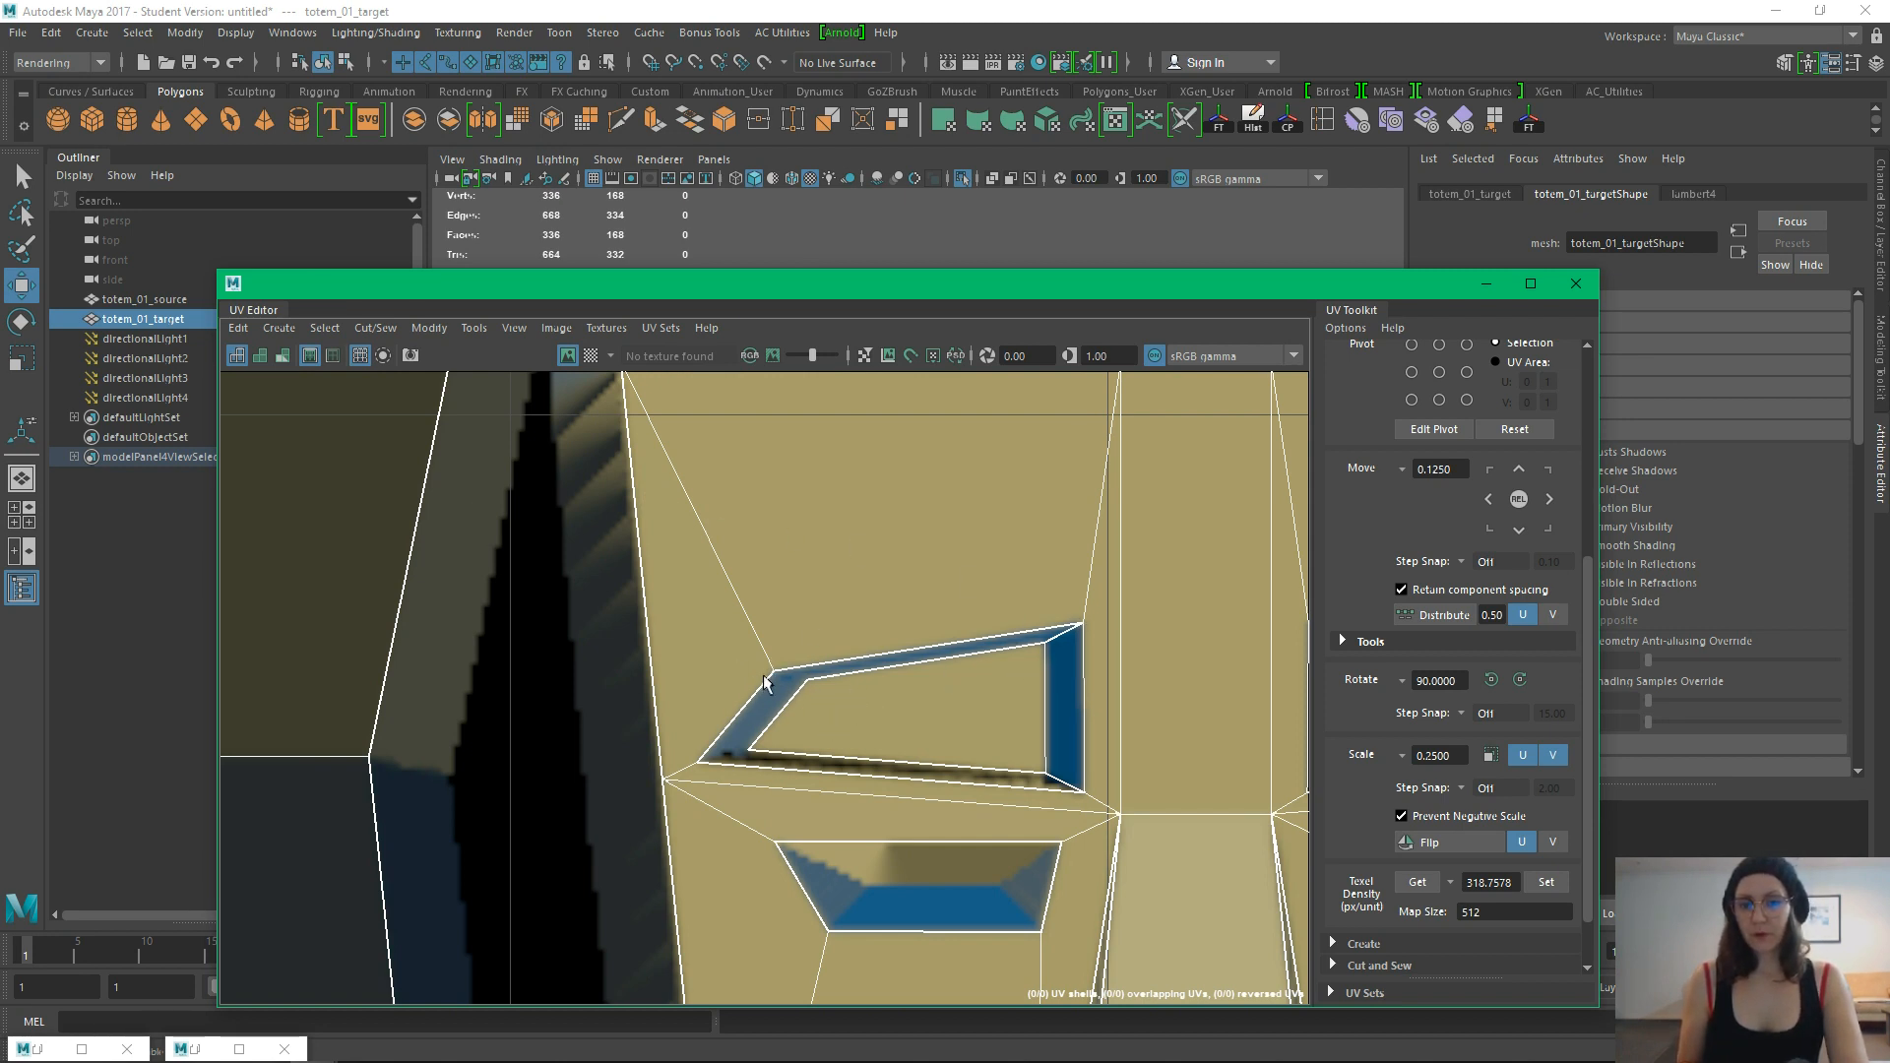
scroll(979, 723, down, 8)
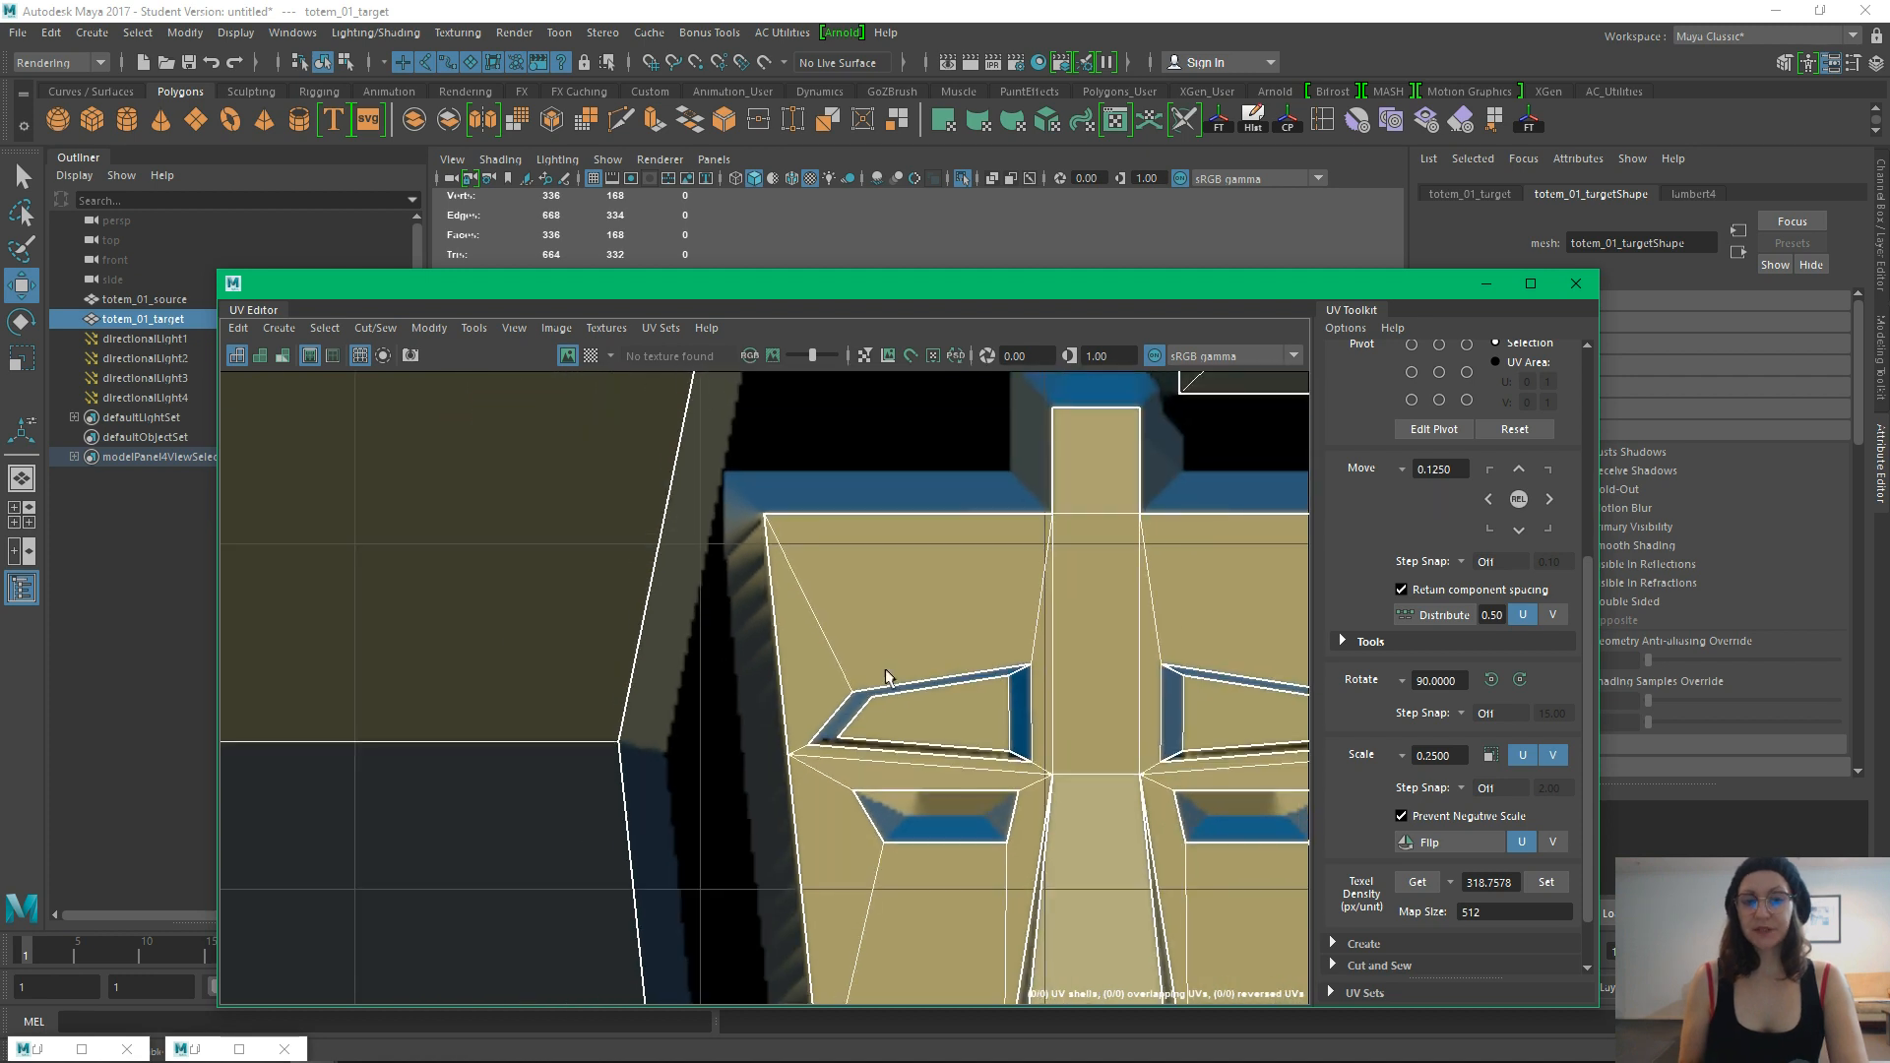
alt+right_drag(1025, 743, 974, 743)
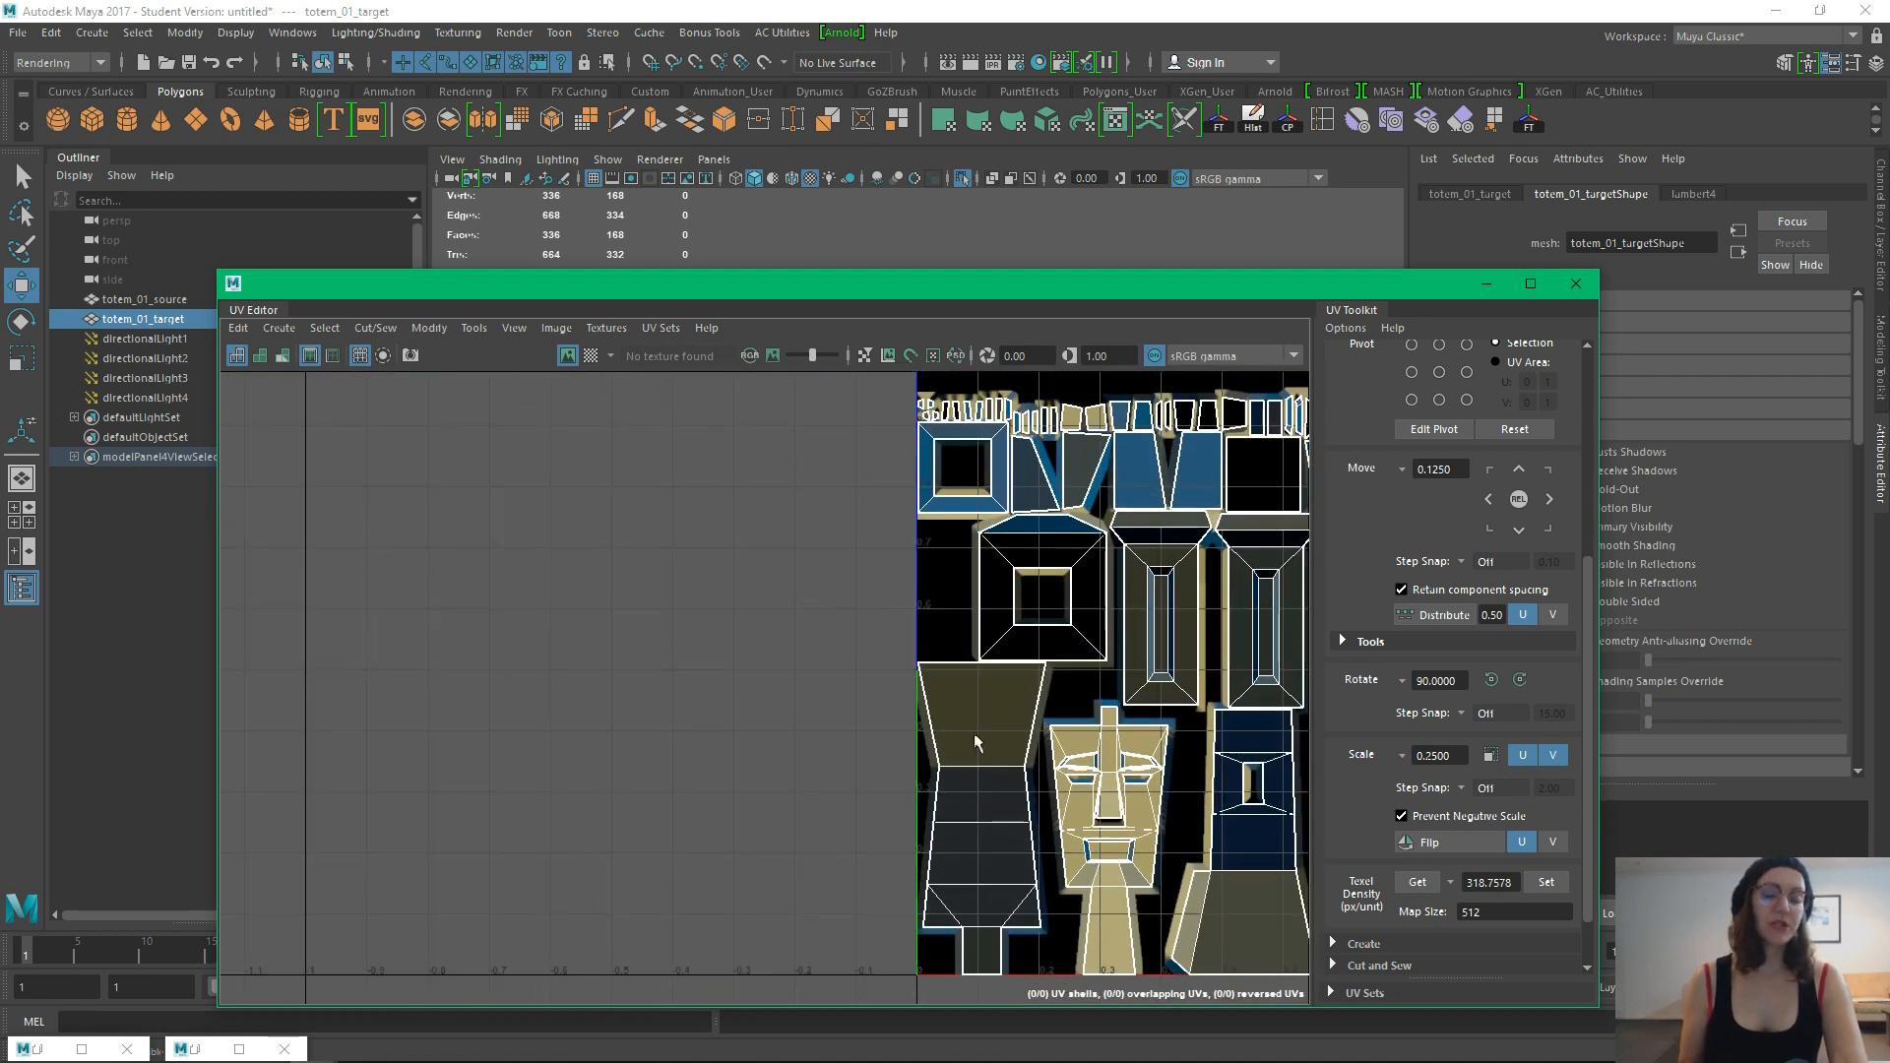
alt+middle_drag(975, 742, 451, 780)
click(1576, 283)
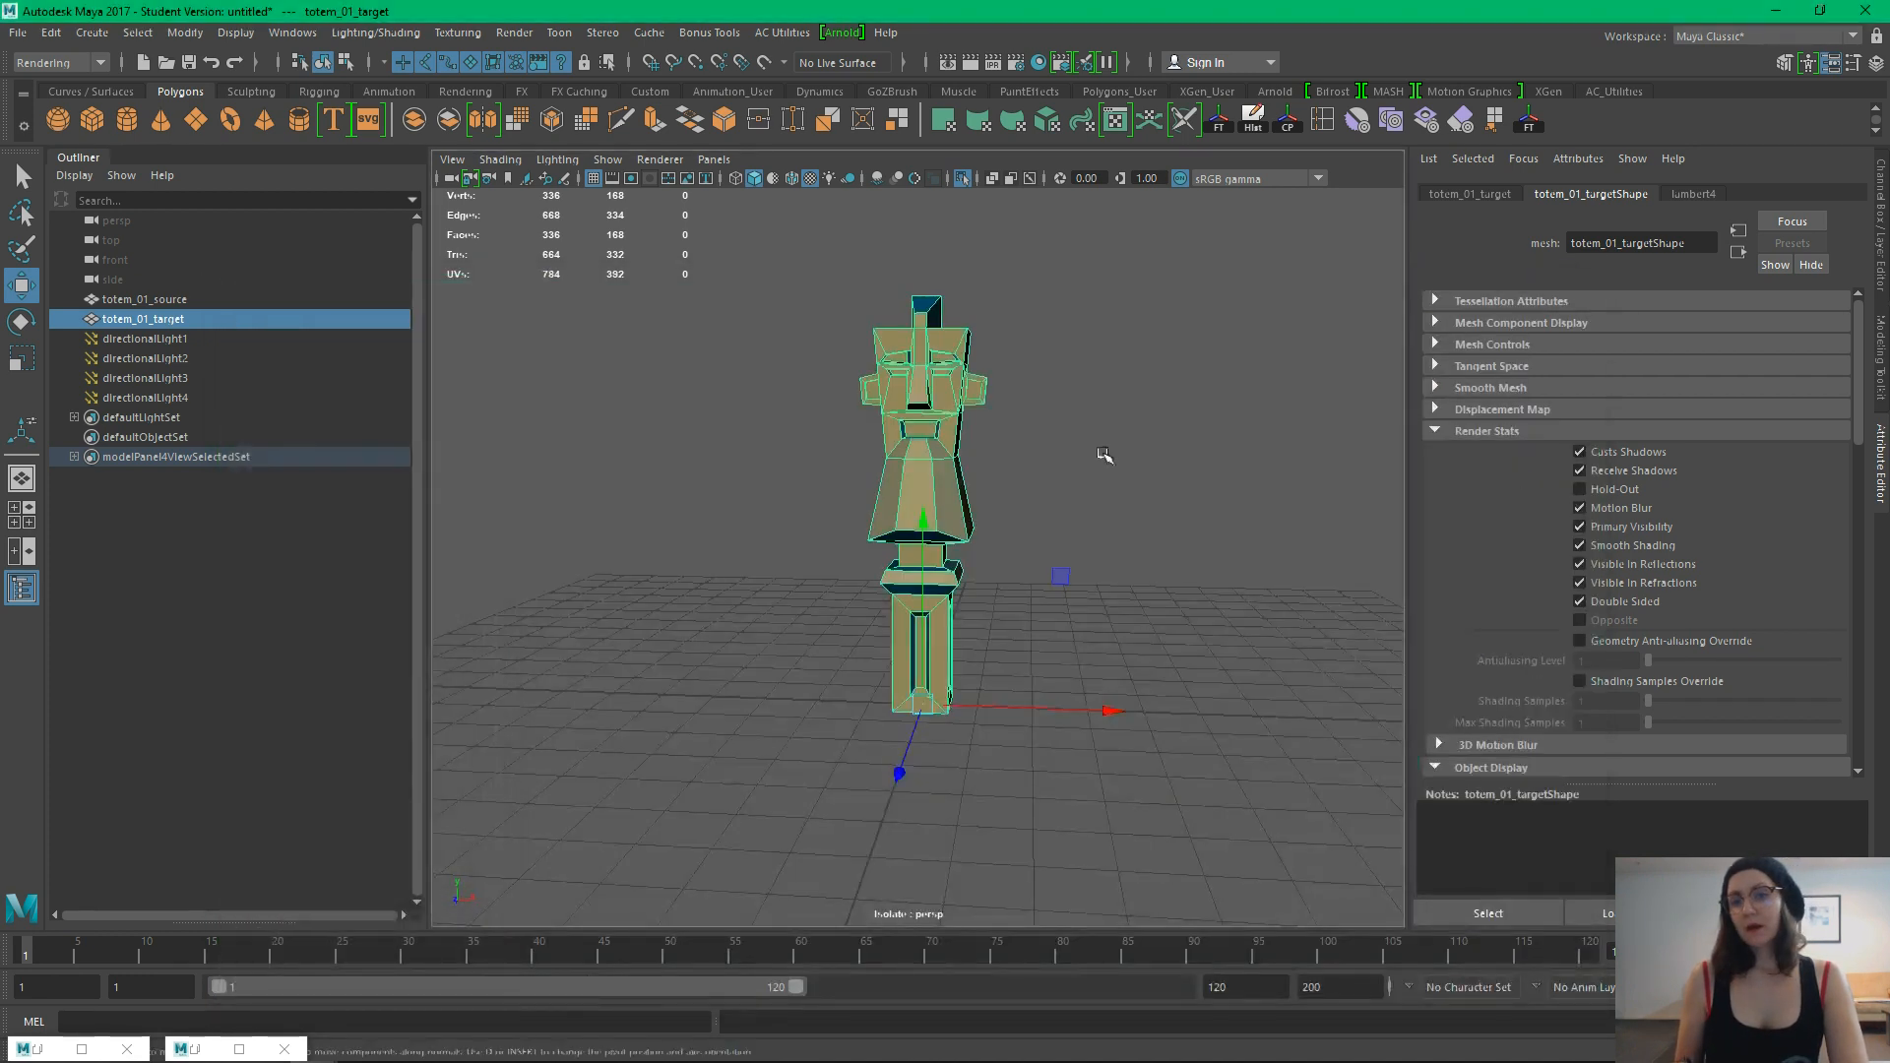
Deselect the target totem and view it from above and from the front
click(1071, 529)
alt+drag(1071, 530, 1076, 590)
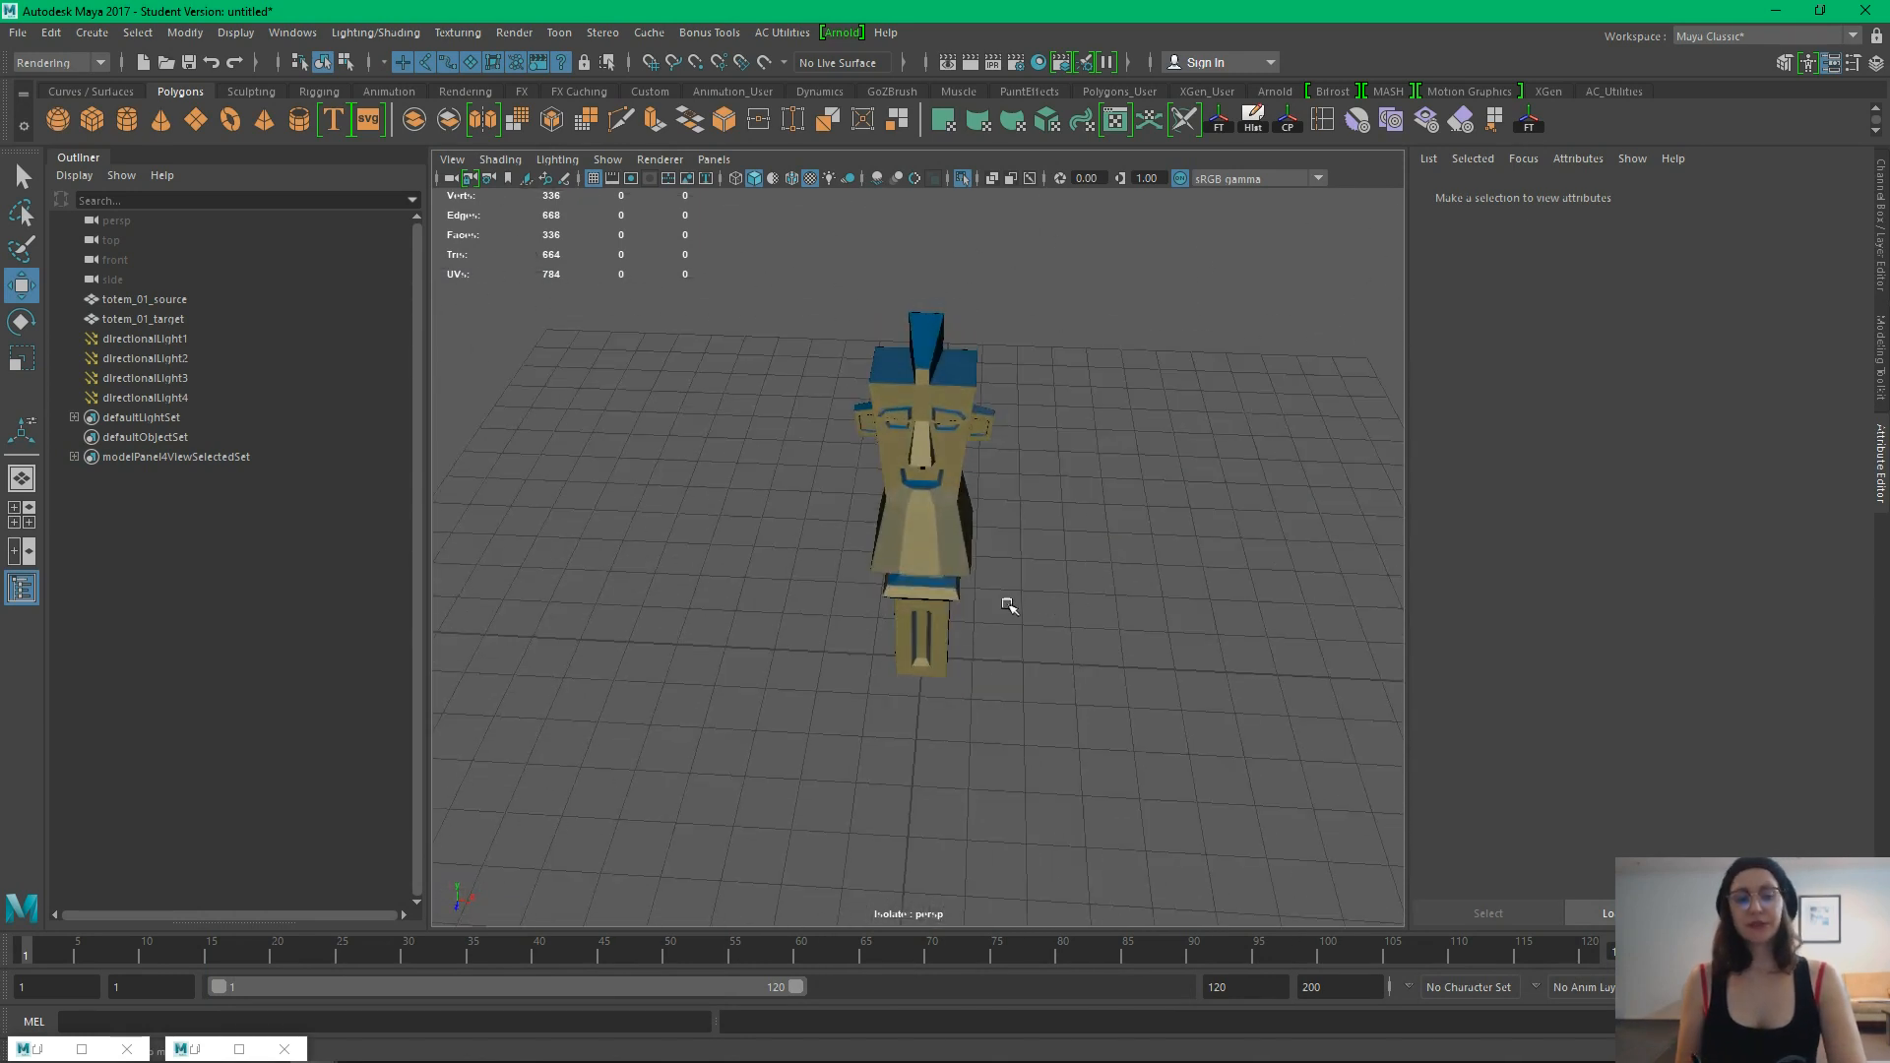
alt+drag(553, 567, 519, 662)
Search Windows for Unity, open the Totem_tutorial project in it and check the project's Scenes folder
click(73, 1045)
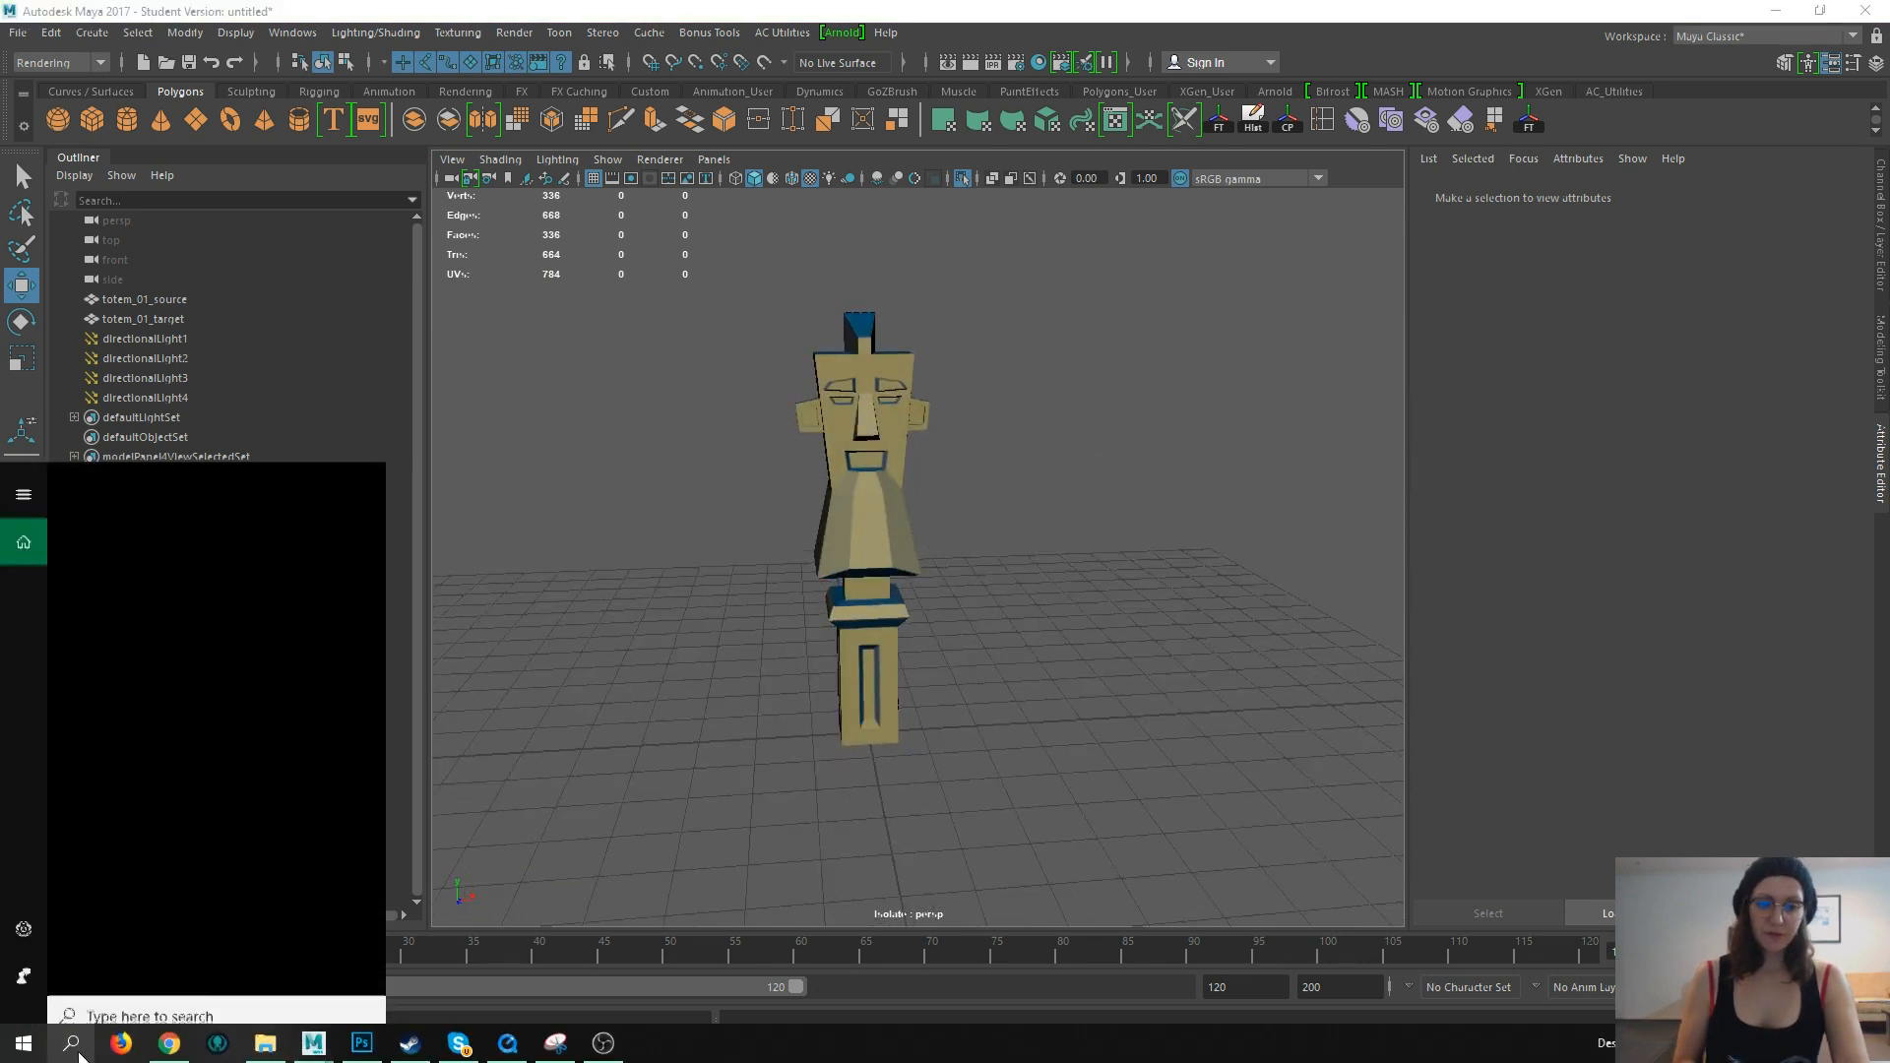
text(unity)
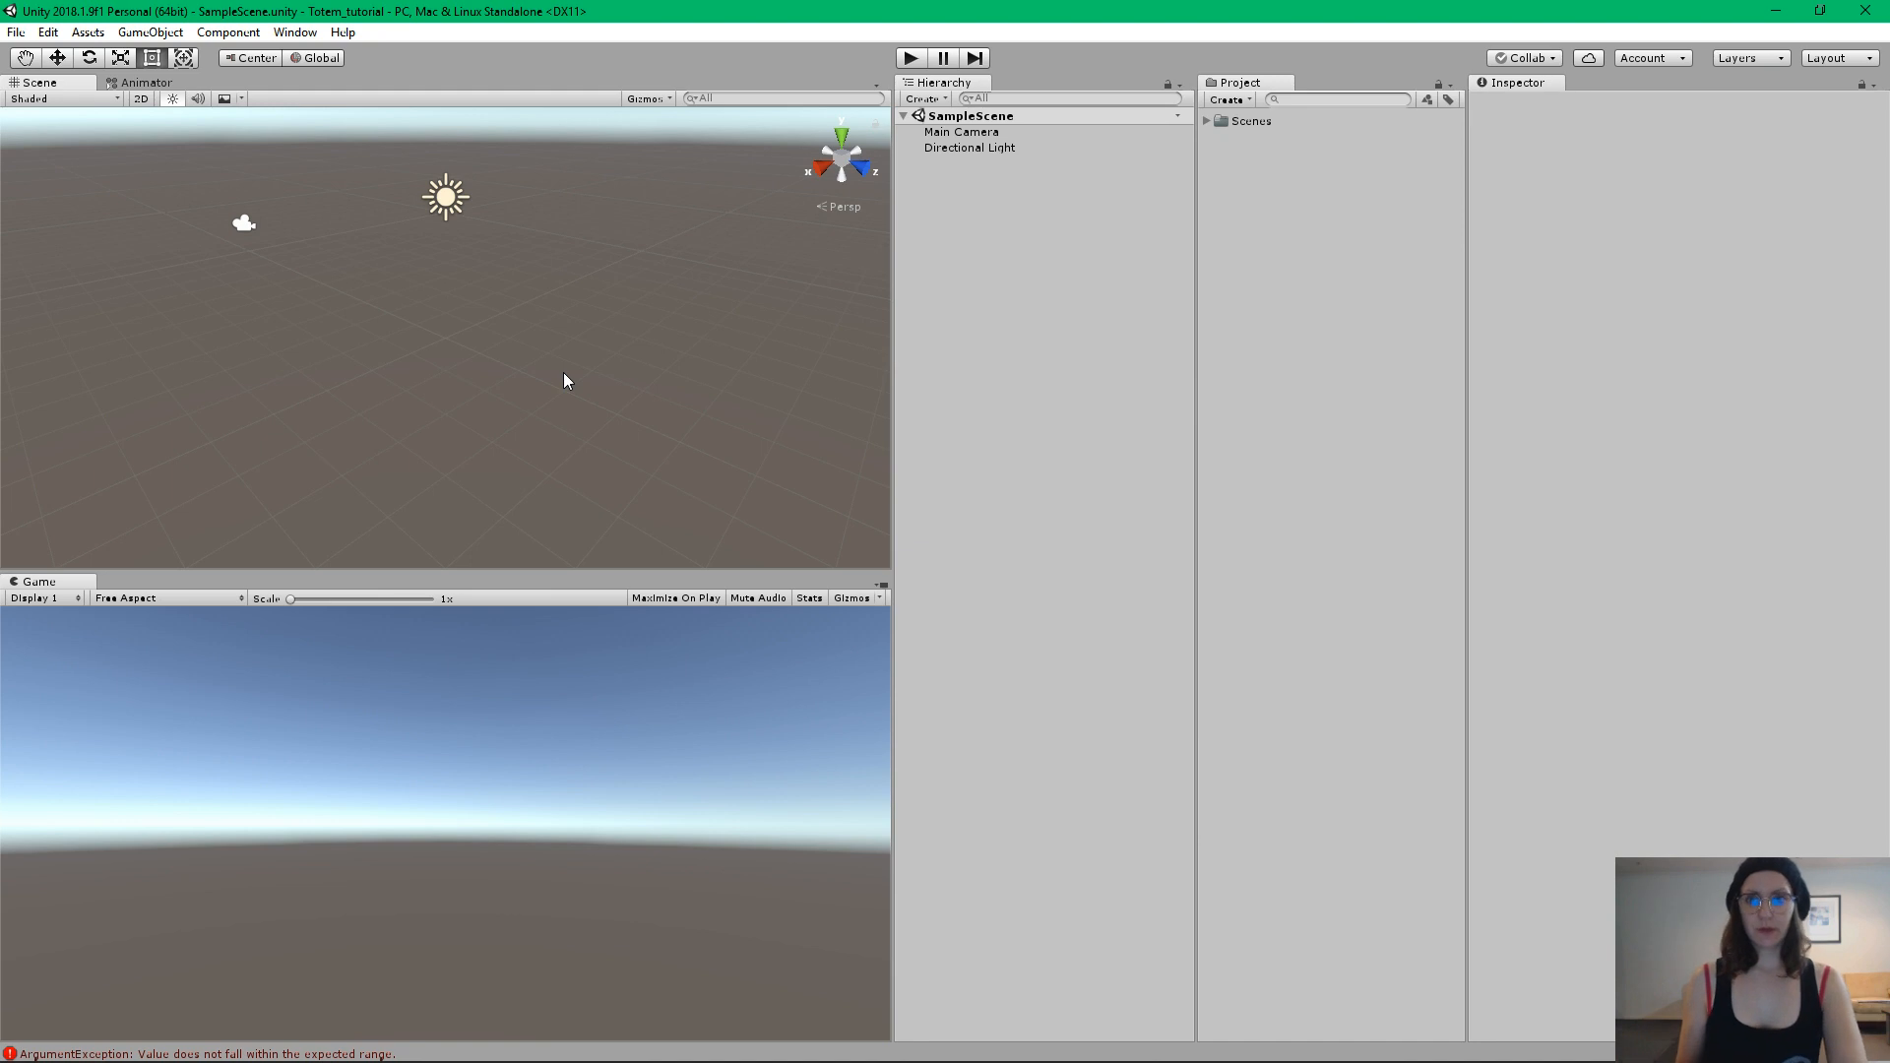
click(1206, 120)
click(1207, 120)
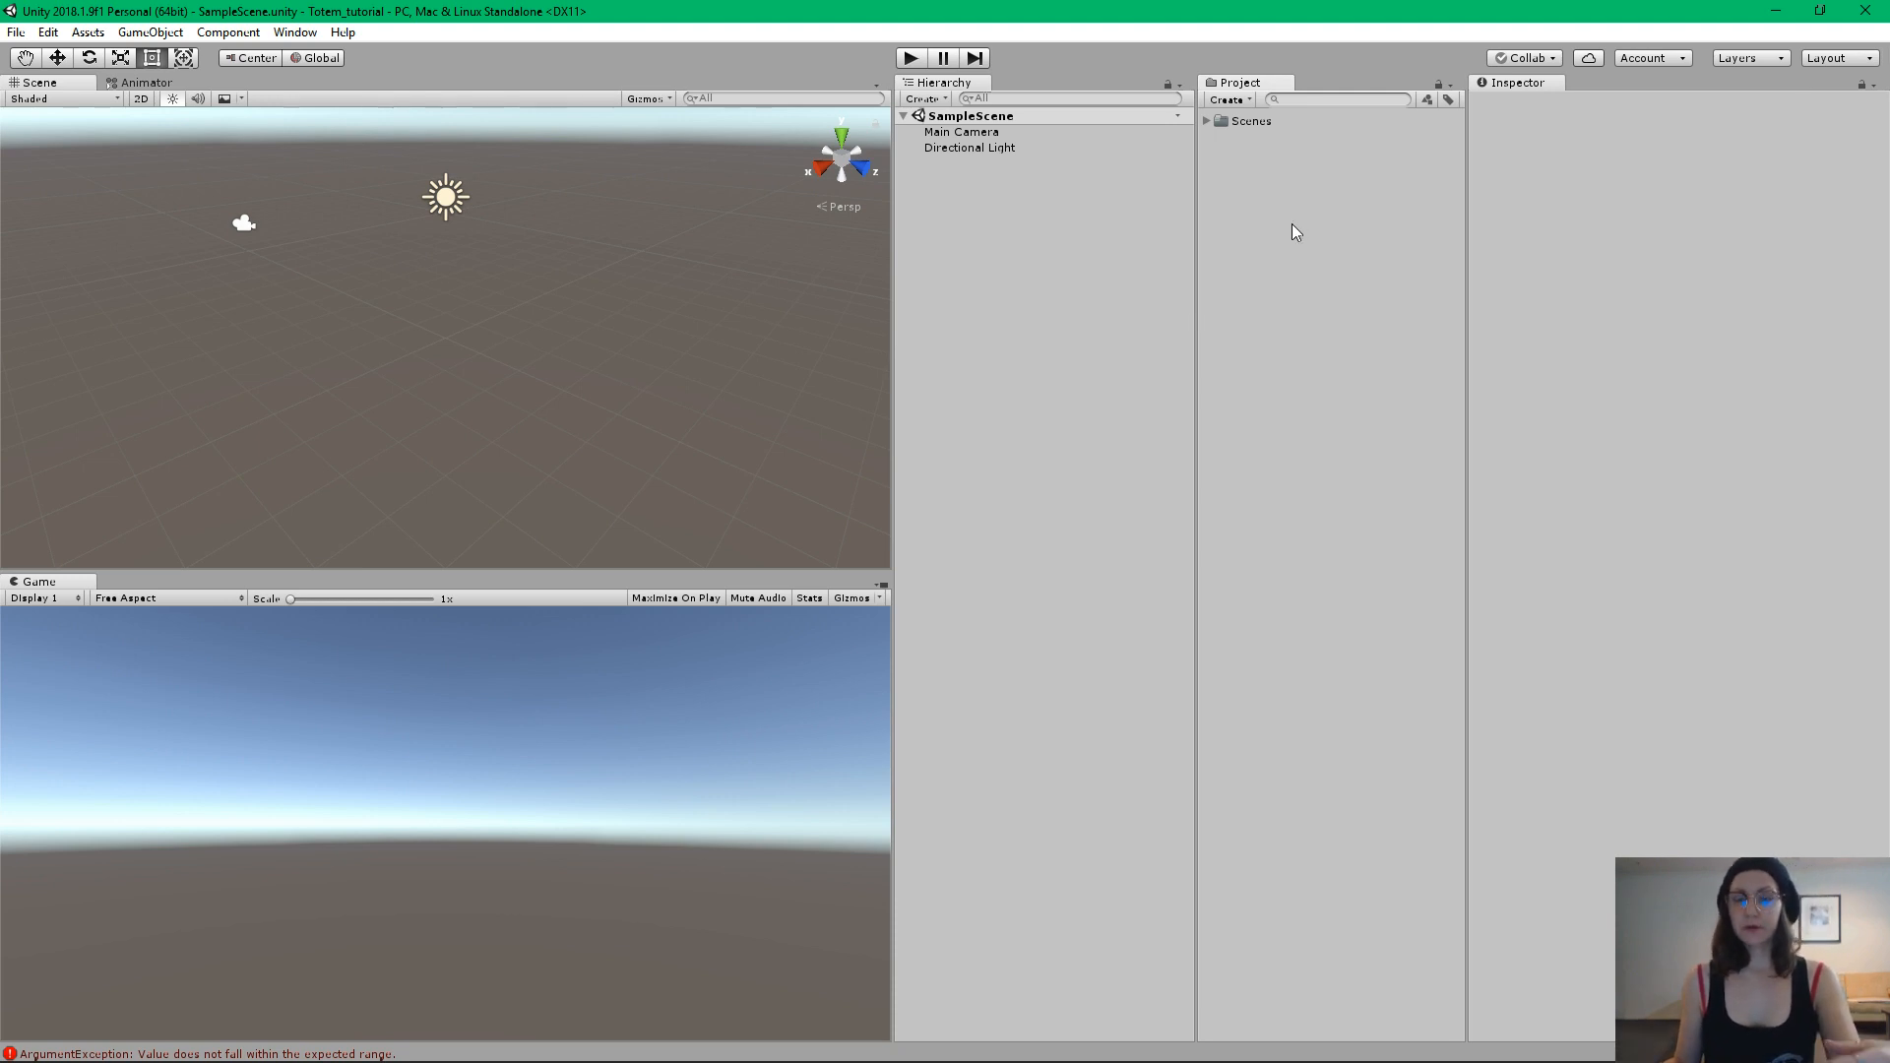
Import totem_diffuse_01 and totem_tutorial into the project and inspect the lambert4 material inside the model
right_click(1270, 294)
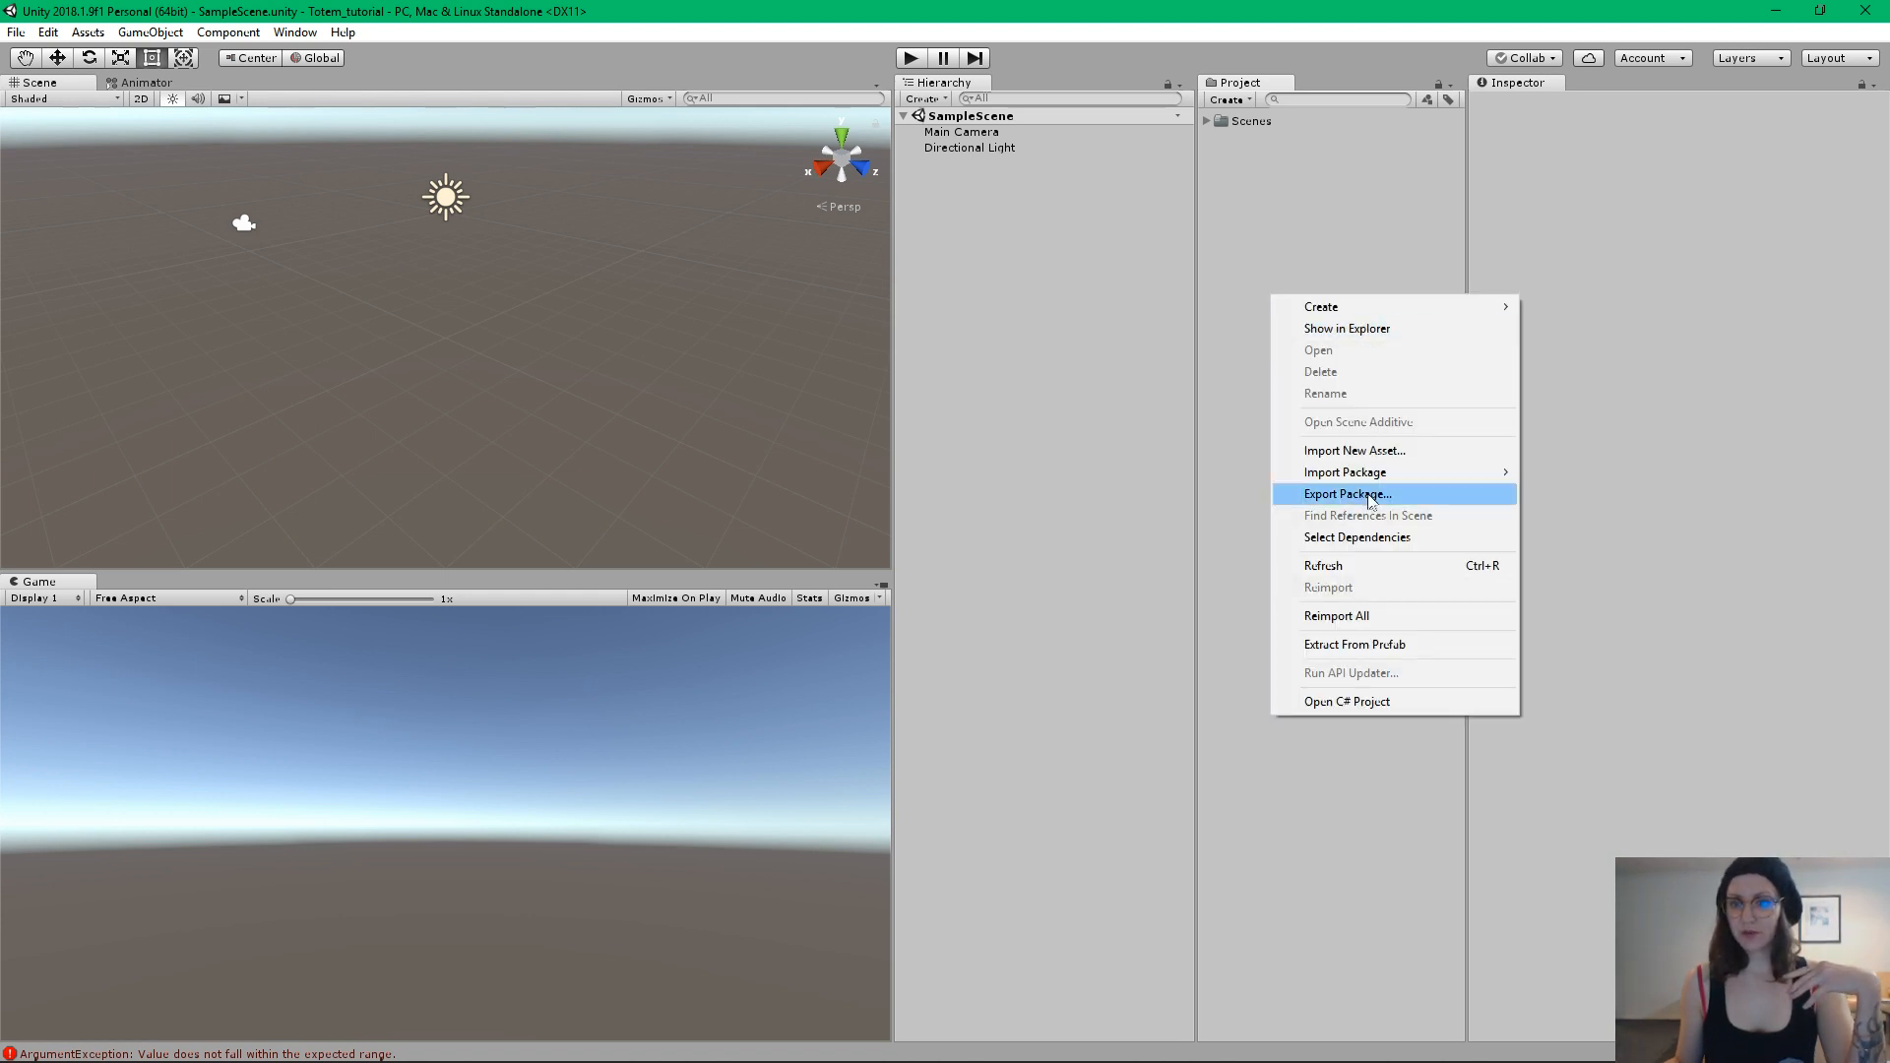
mouse_move(1408, 480)
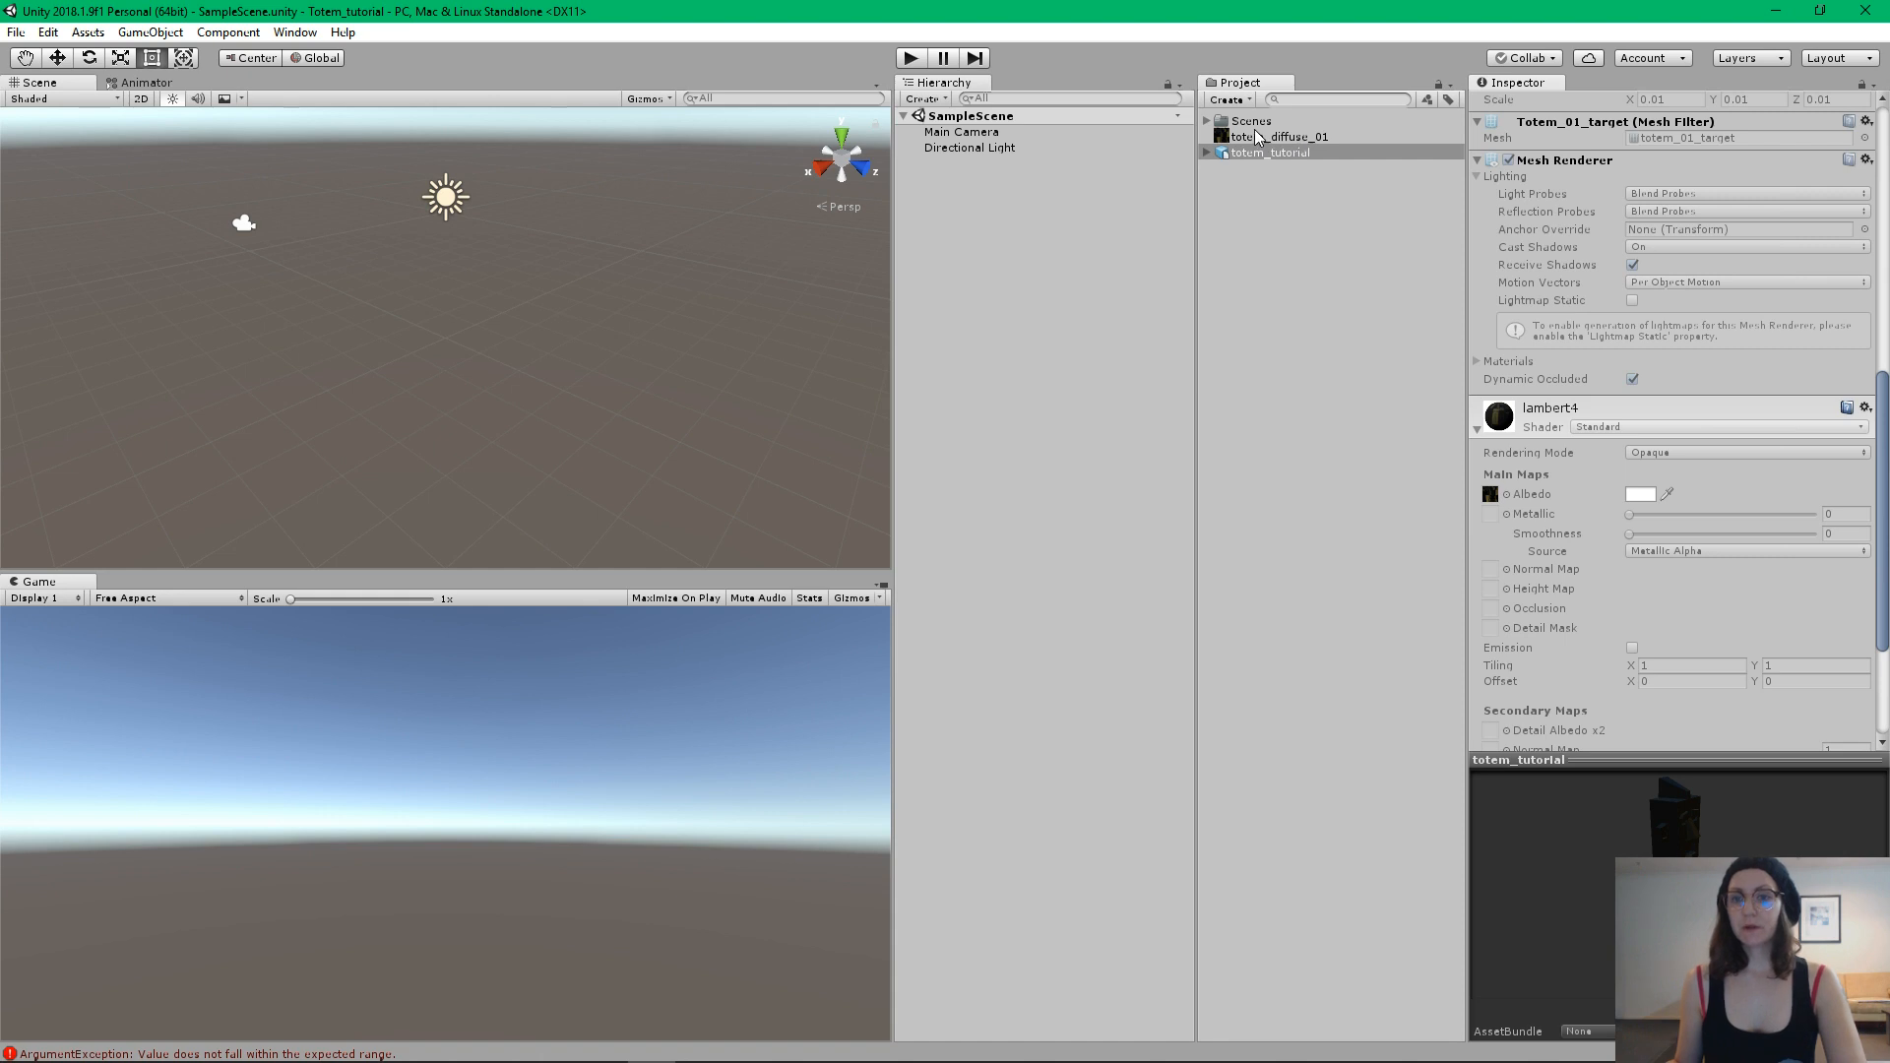
click(1204, 152)
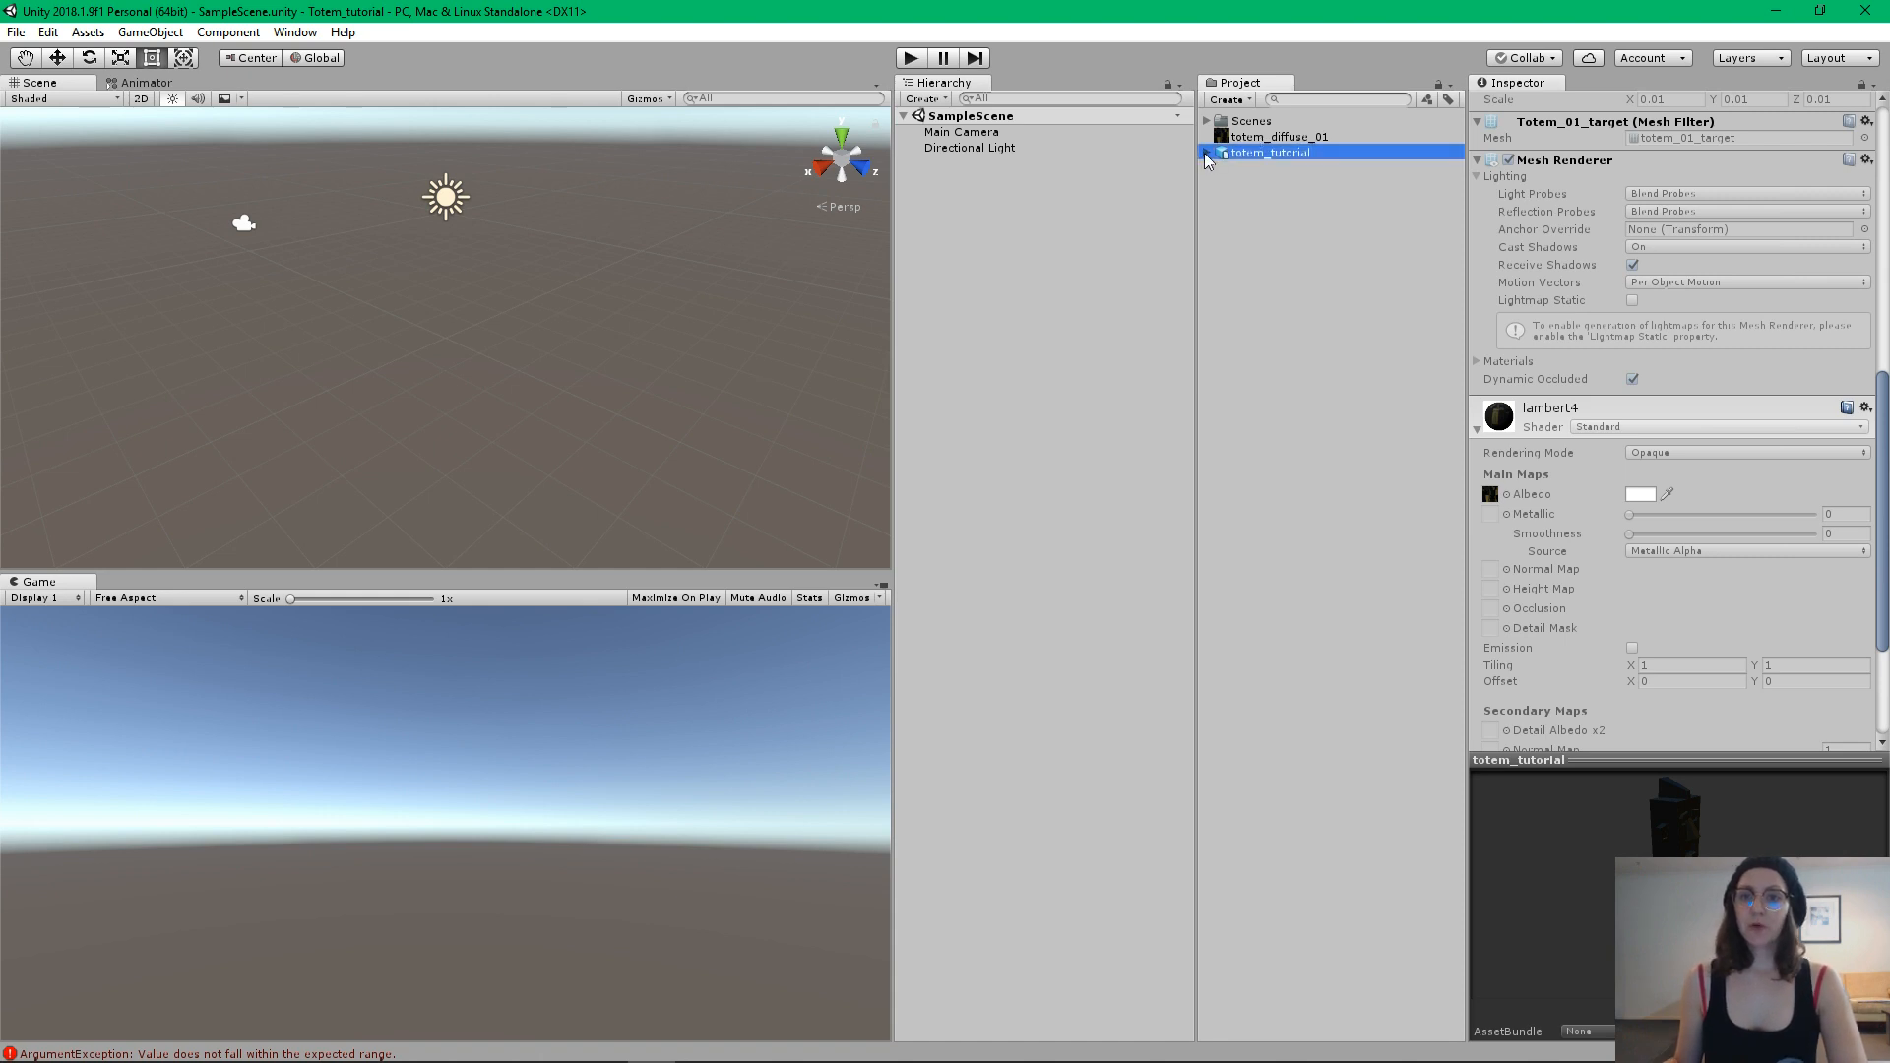
click(1272, 169)
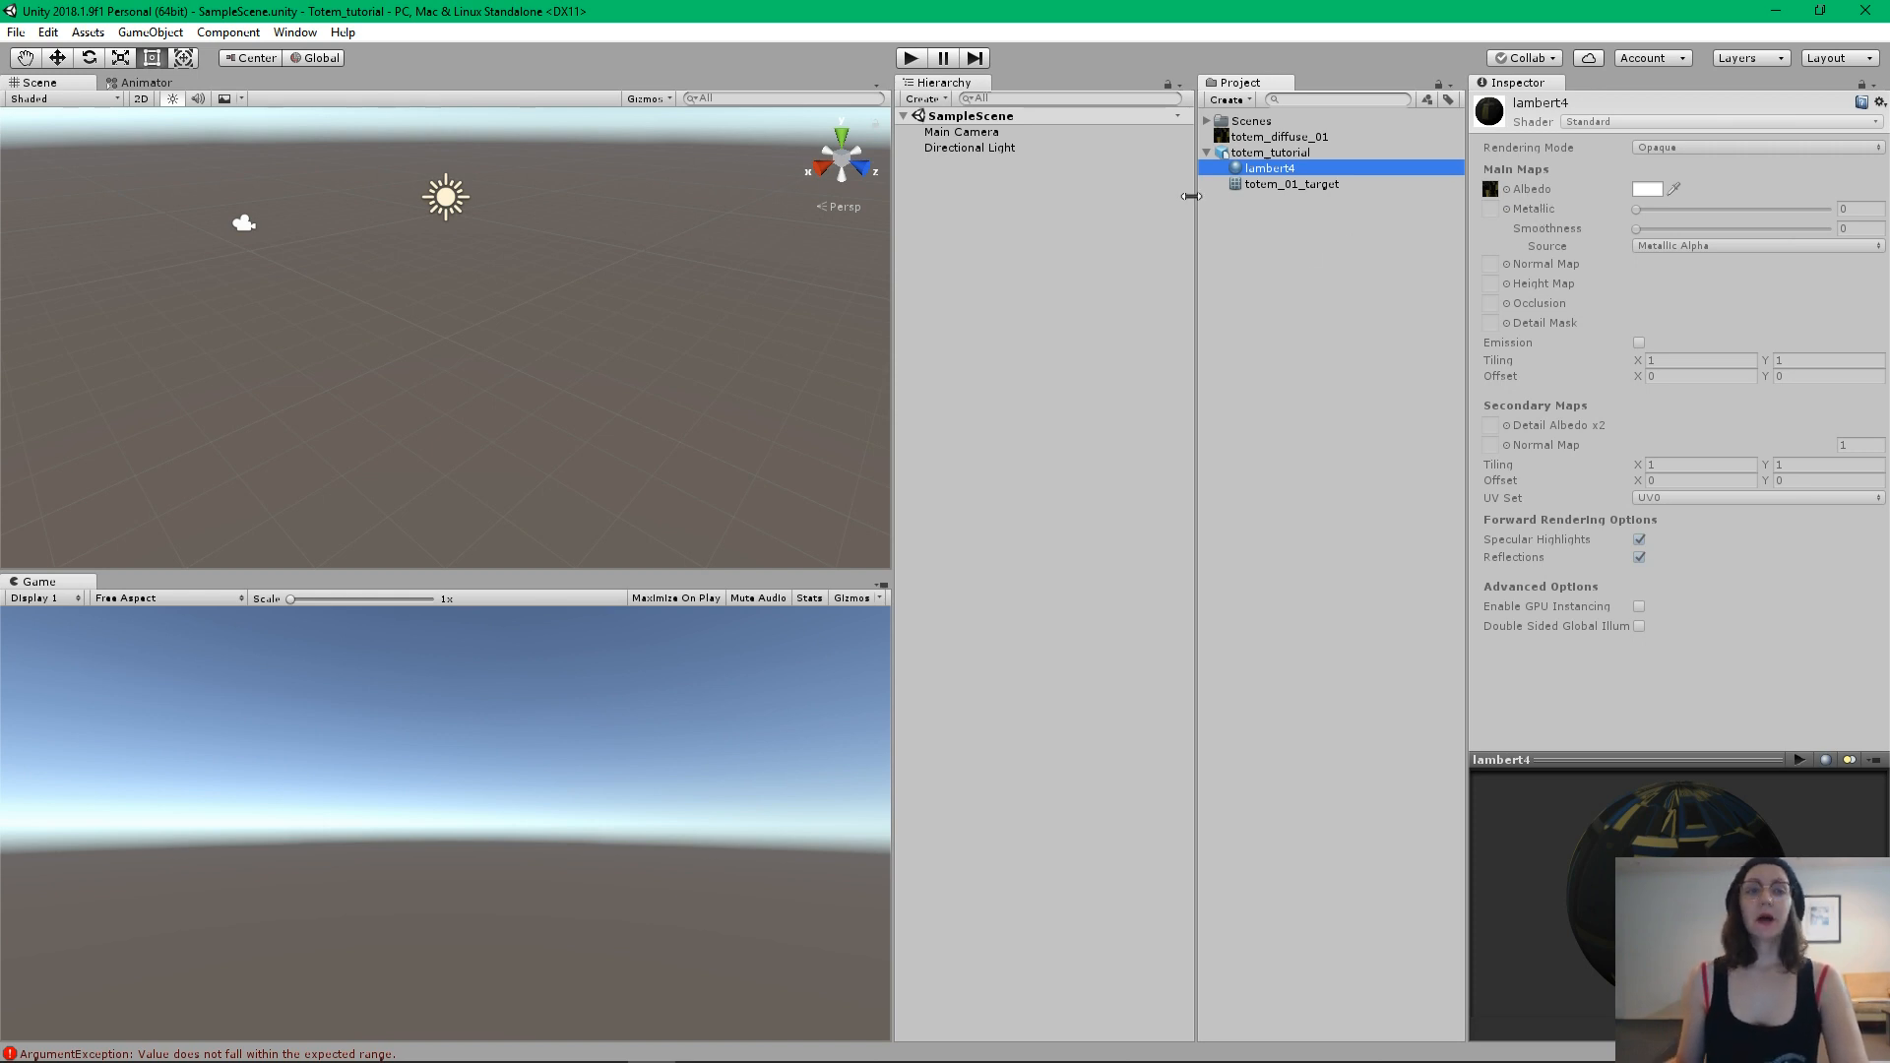
click(1205, 152)
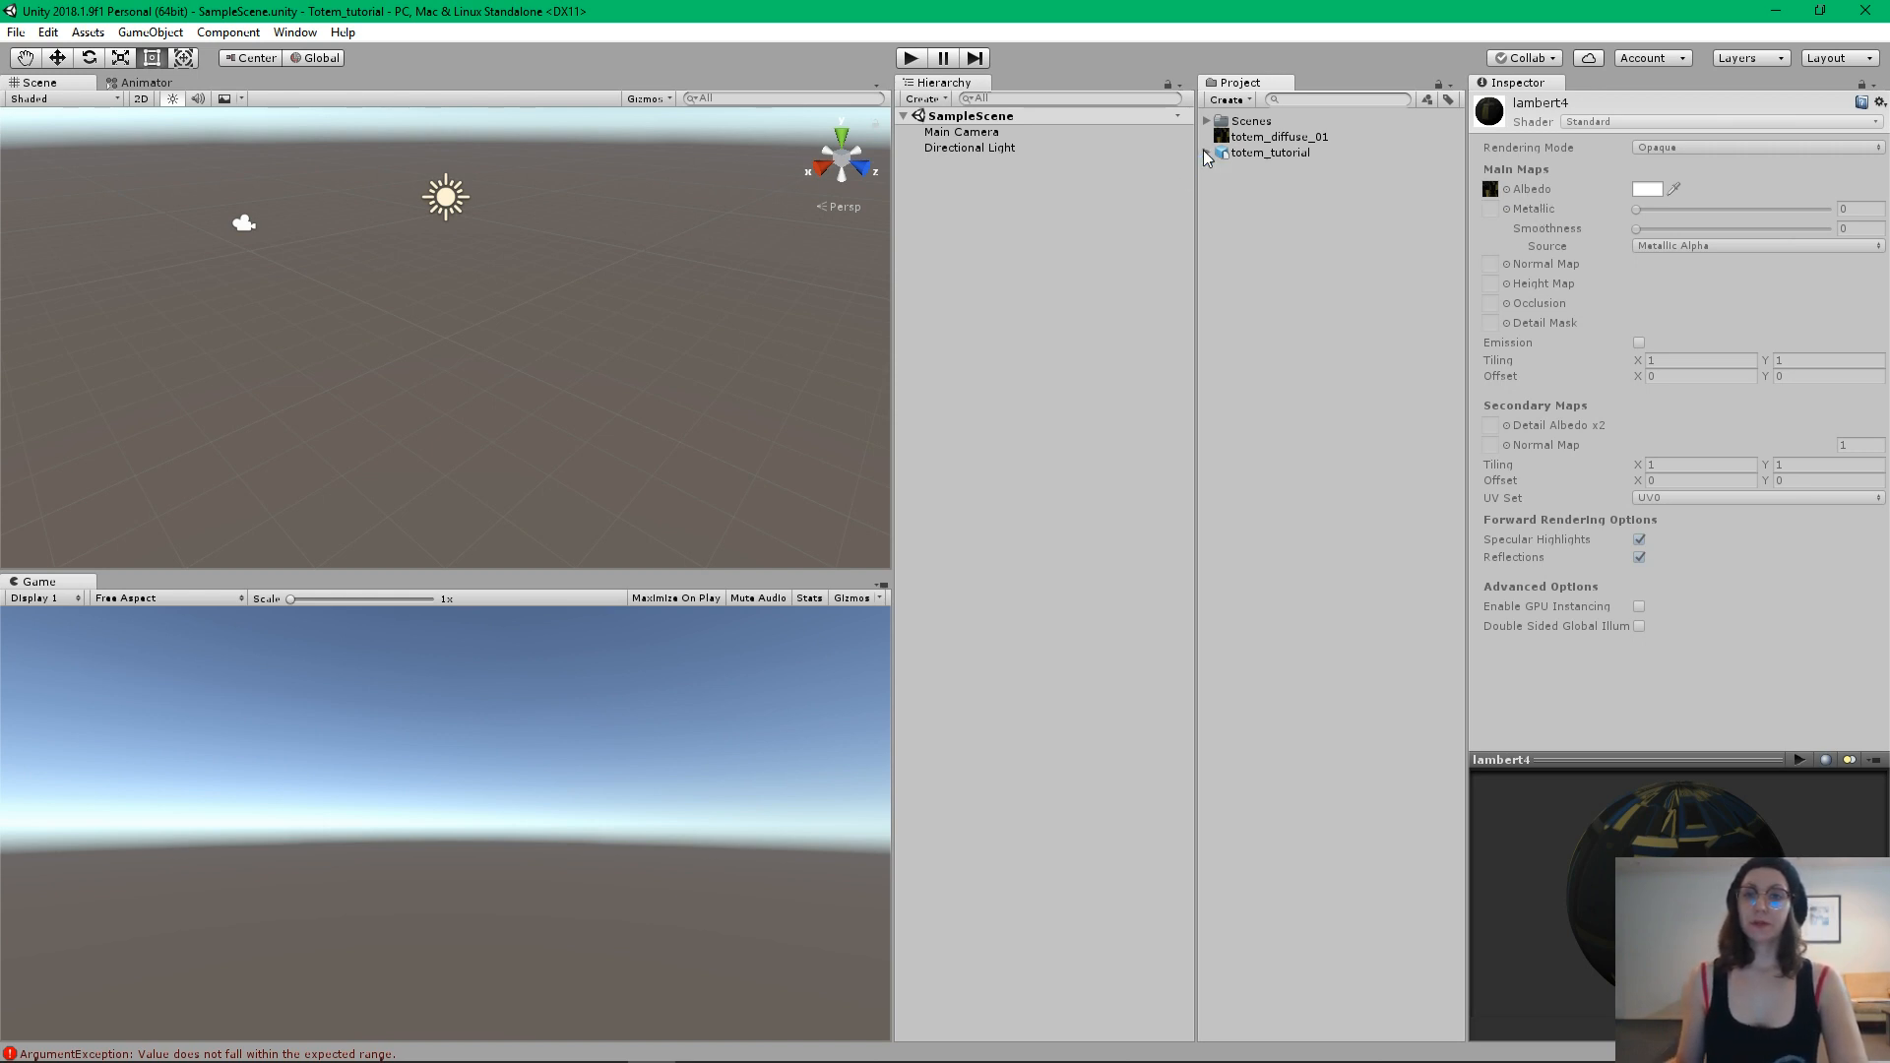
Place the totem_tutorial model in the scene and frame it from the front in the Scene view
drag(1271, 153, 493, 357)
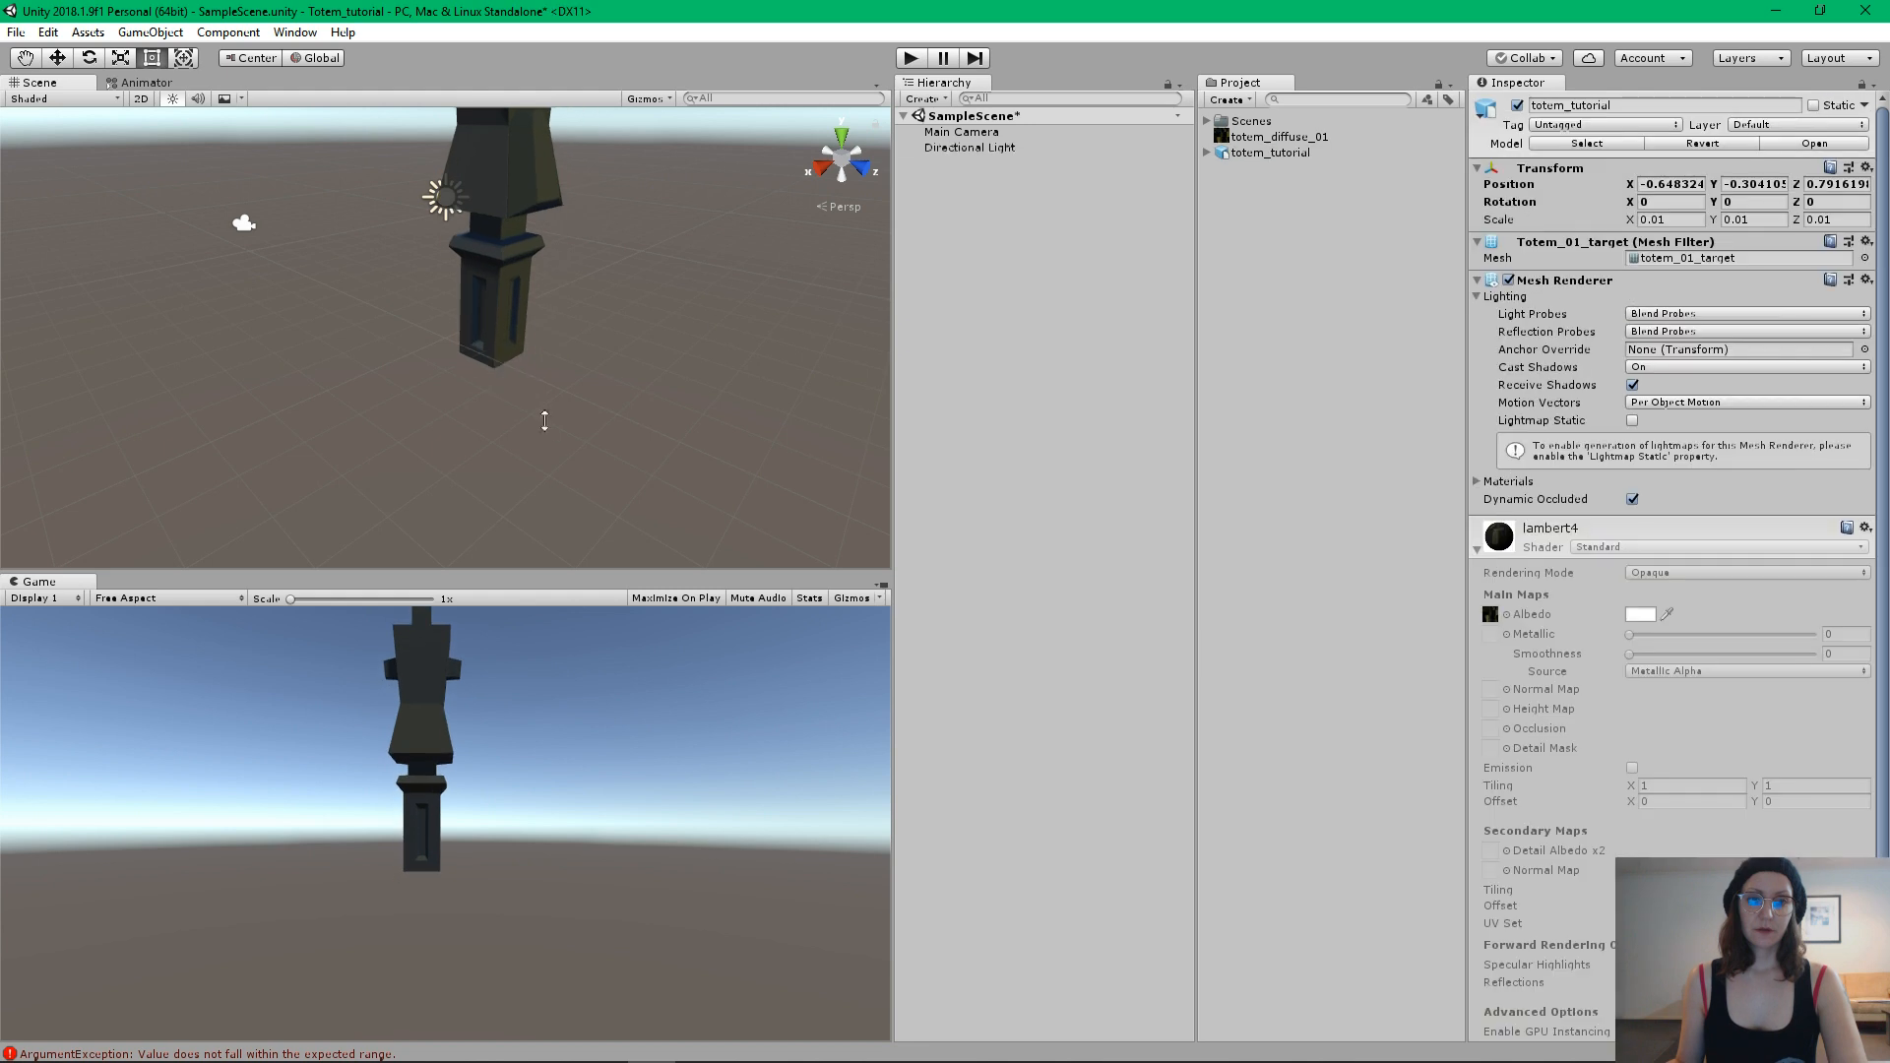
right_drag(699, 351, 271, 320)
key(super)
text(fff)
click(654, 375)
alt+drag(654, 375, 518, 475)
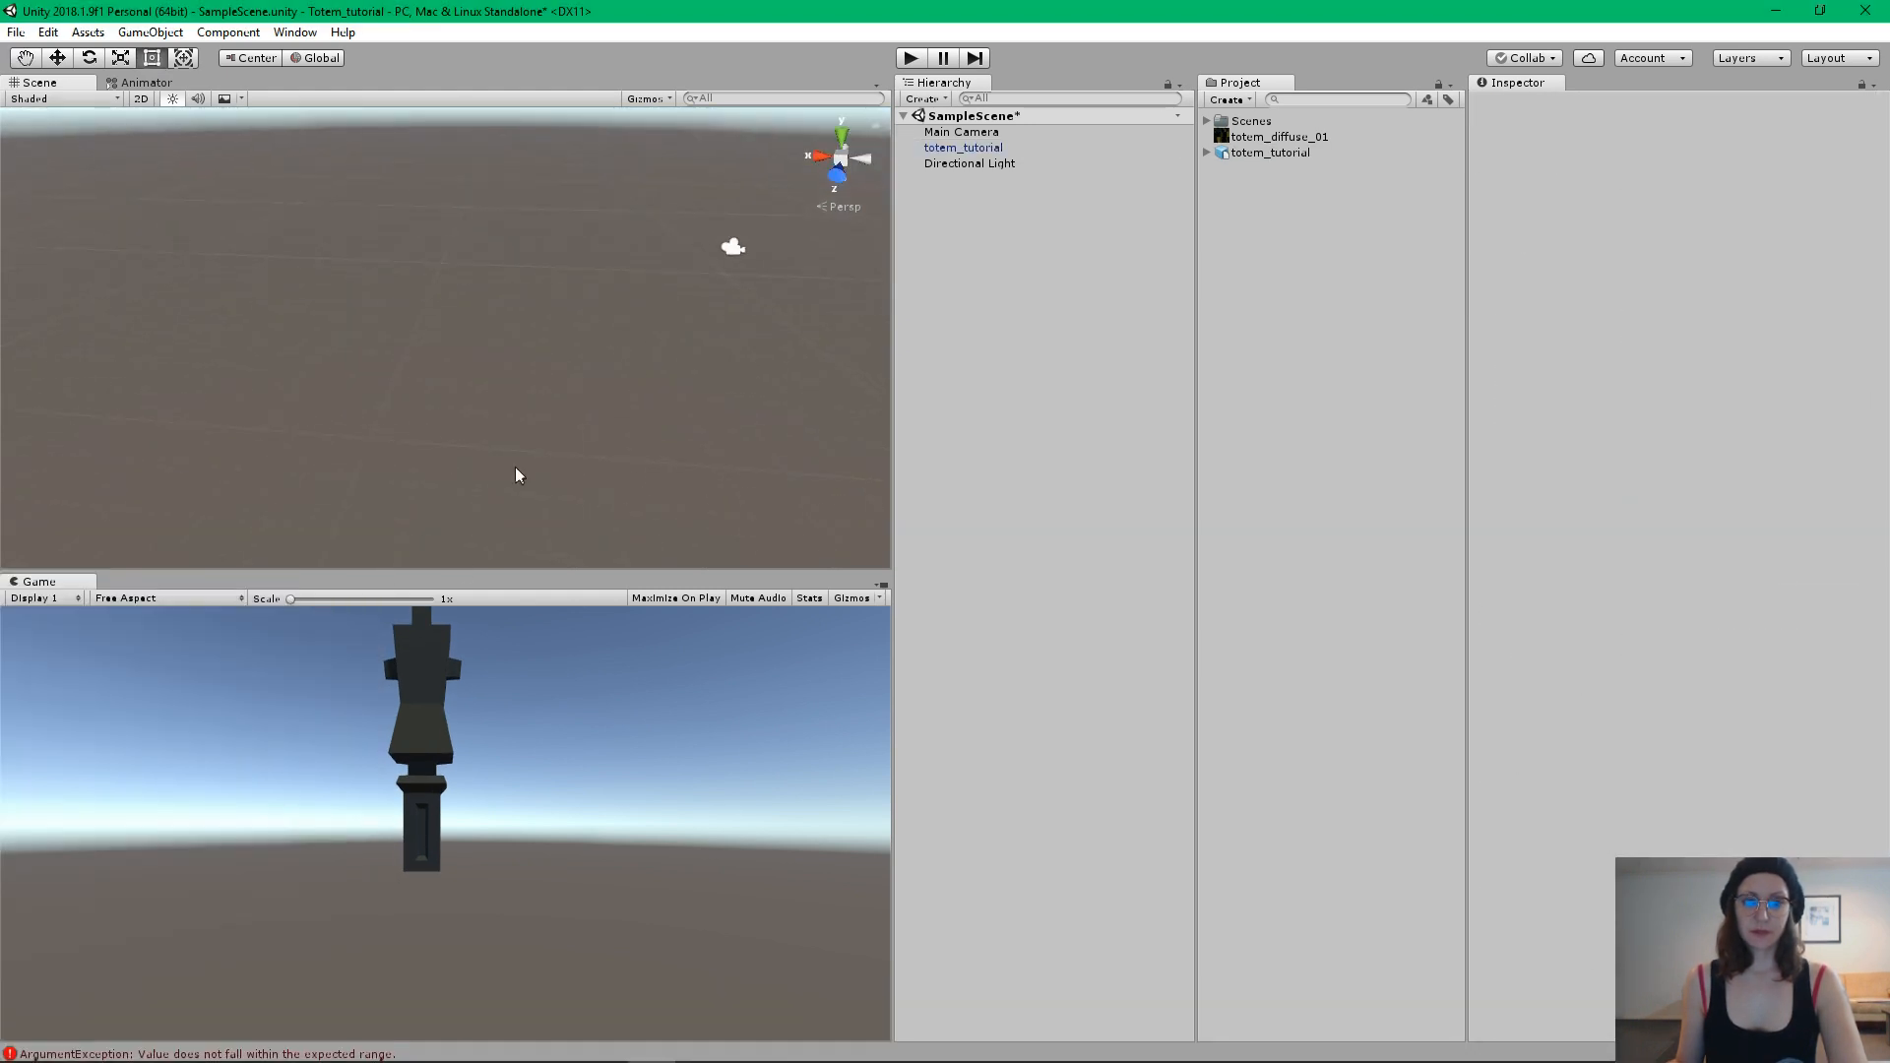
click(975, 148)
key(f)
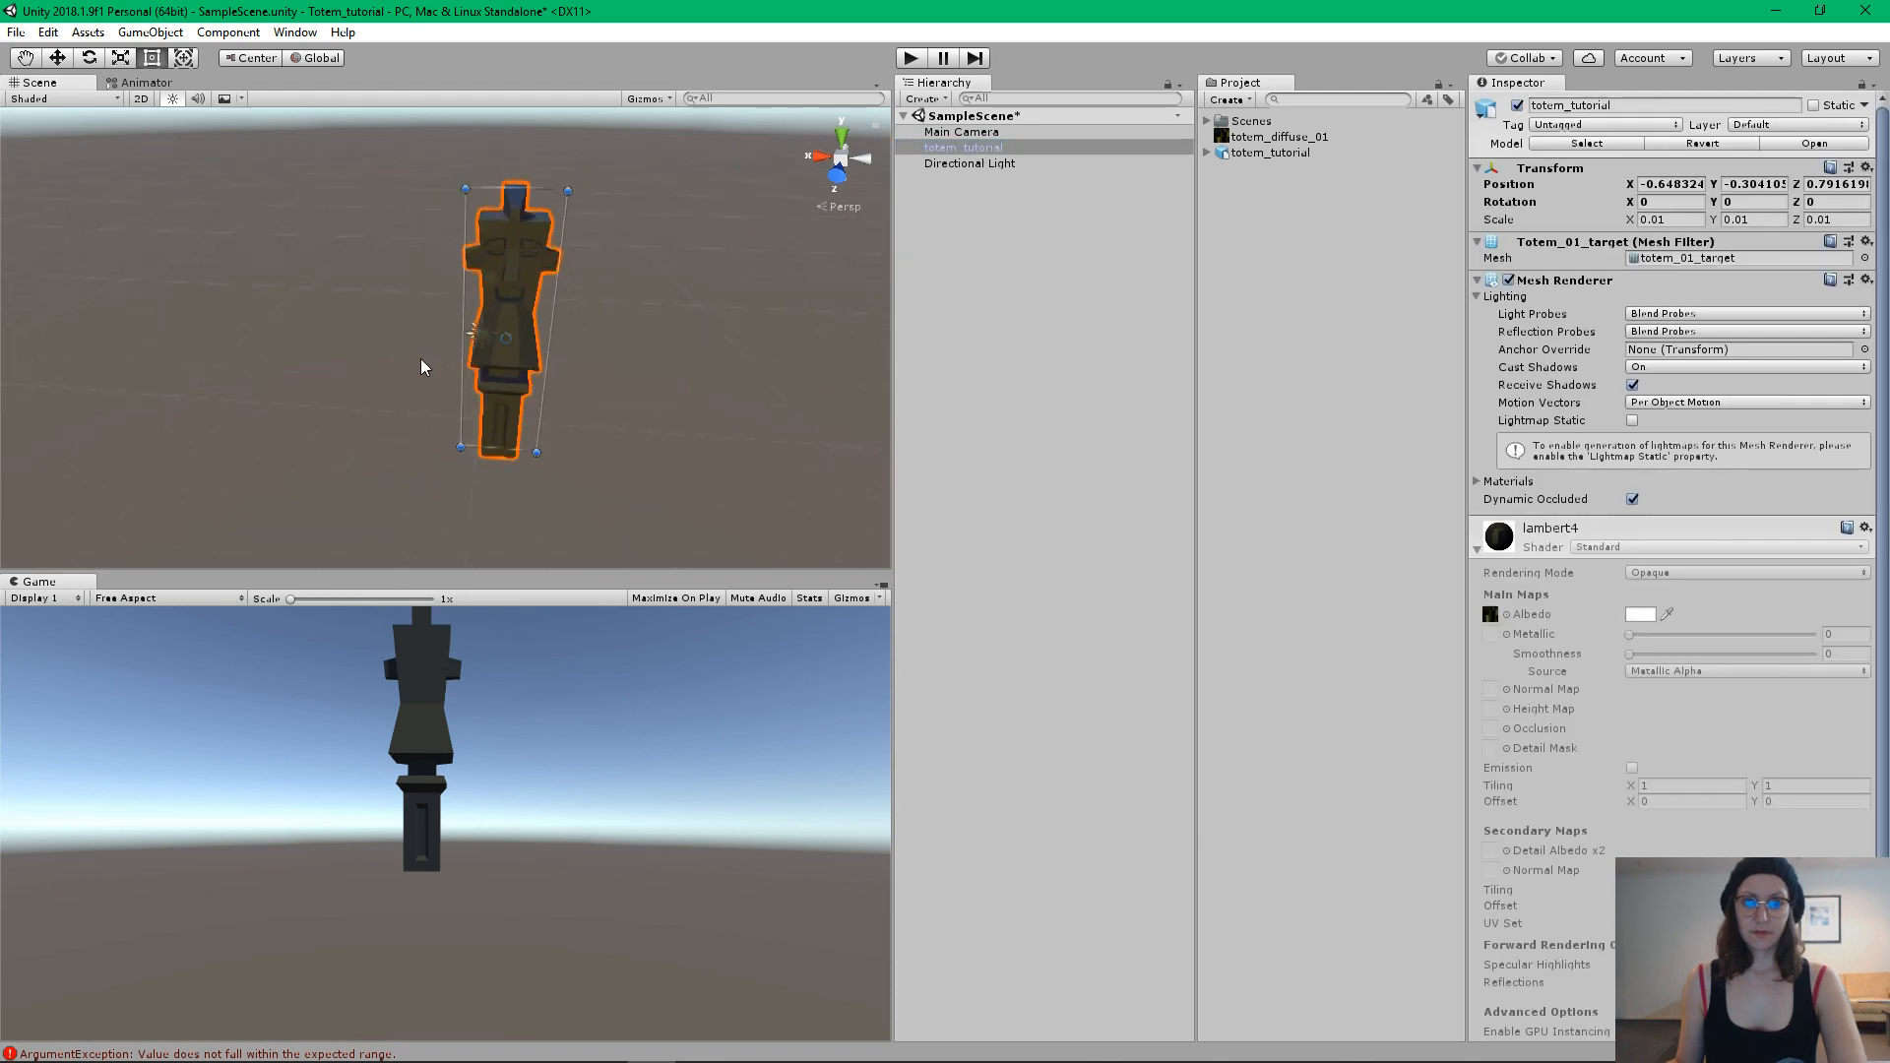
alt+drag(507, 415, 624, 380)
alt+drag(780, 308, 817, 442)
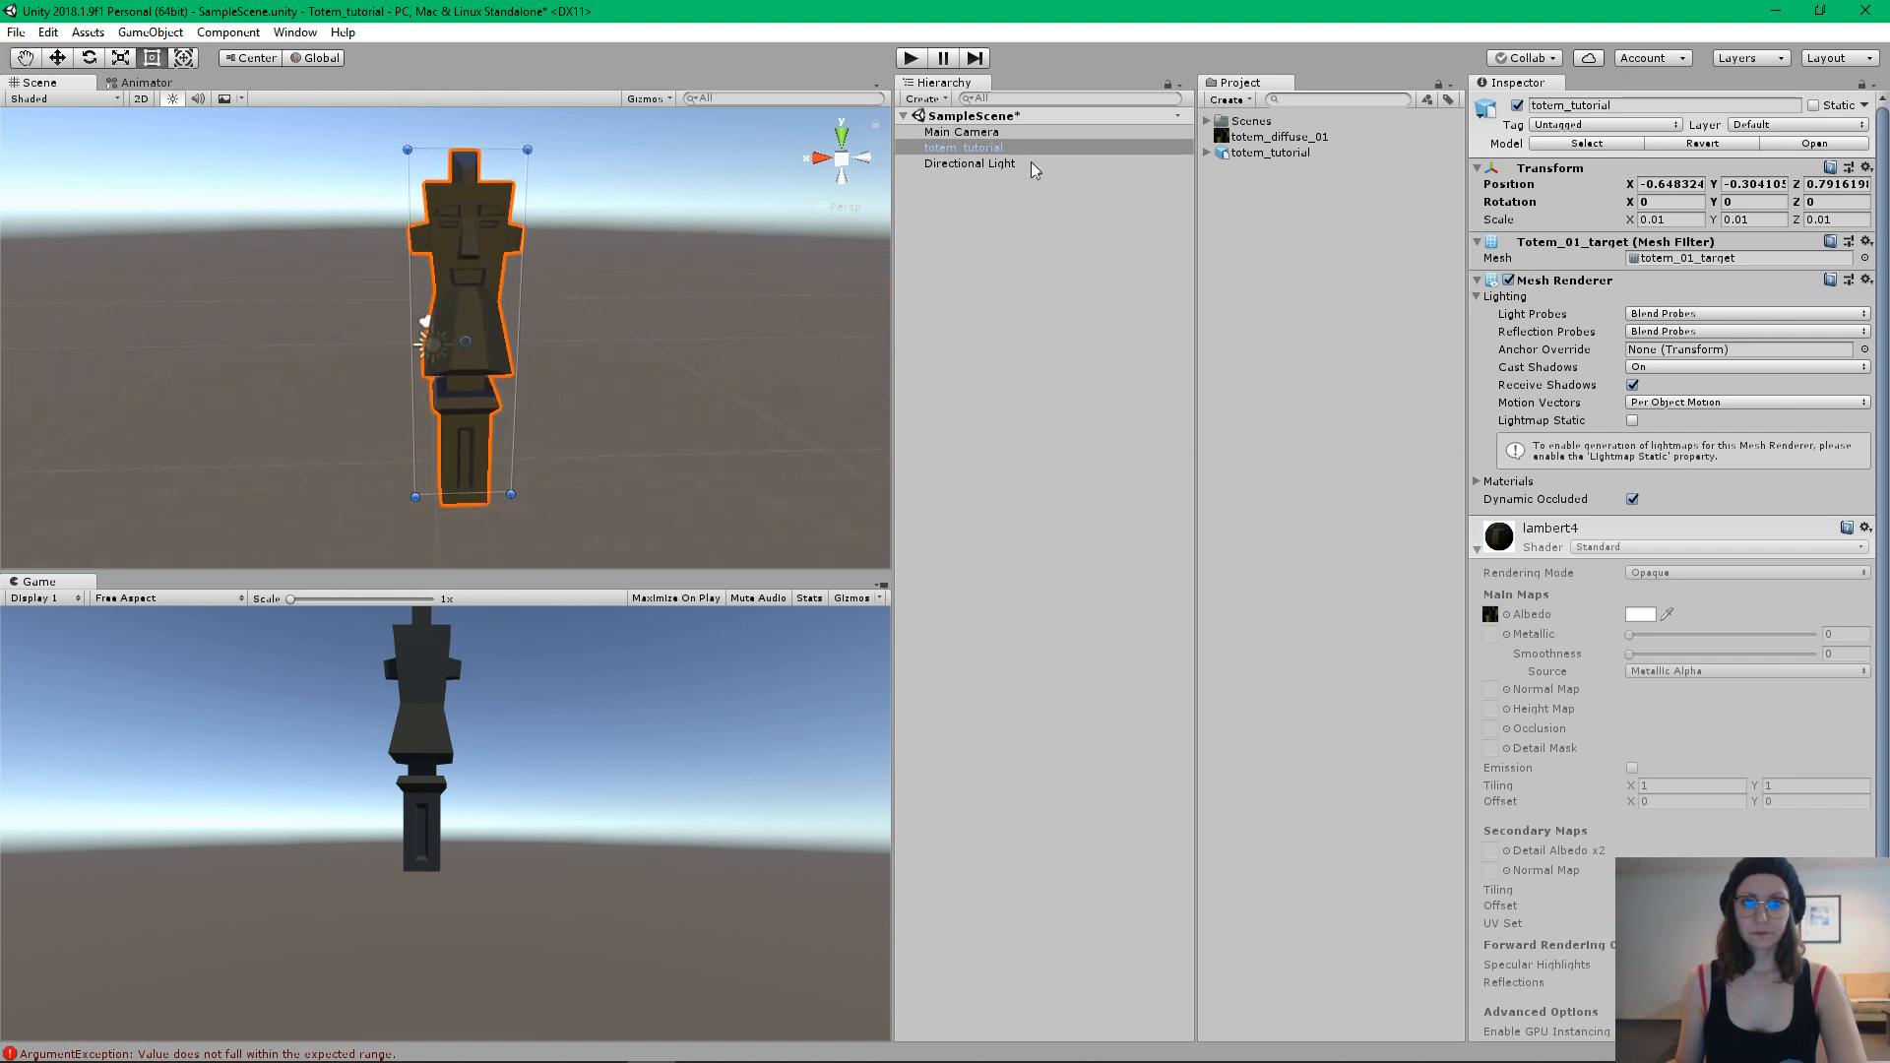
Align the Main Camera with the current Scene view so the whole totem is in shot
click(965, 132)
alt+drag(676, 337, 775, 356)
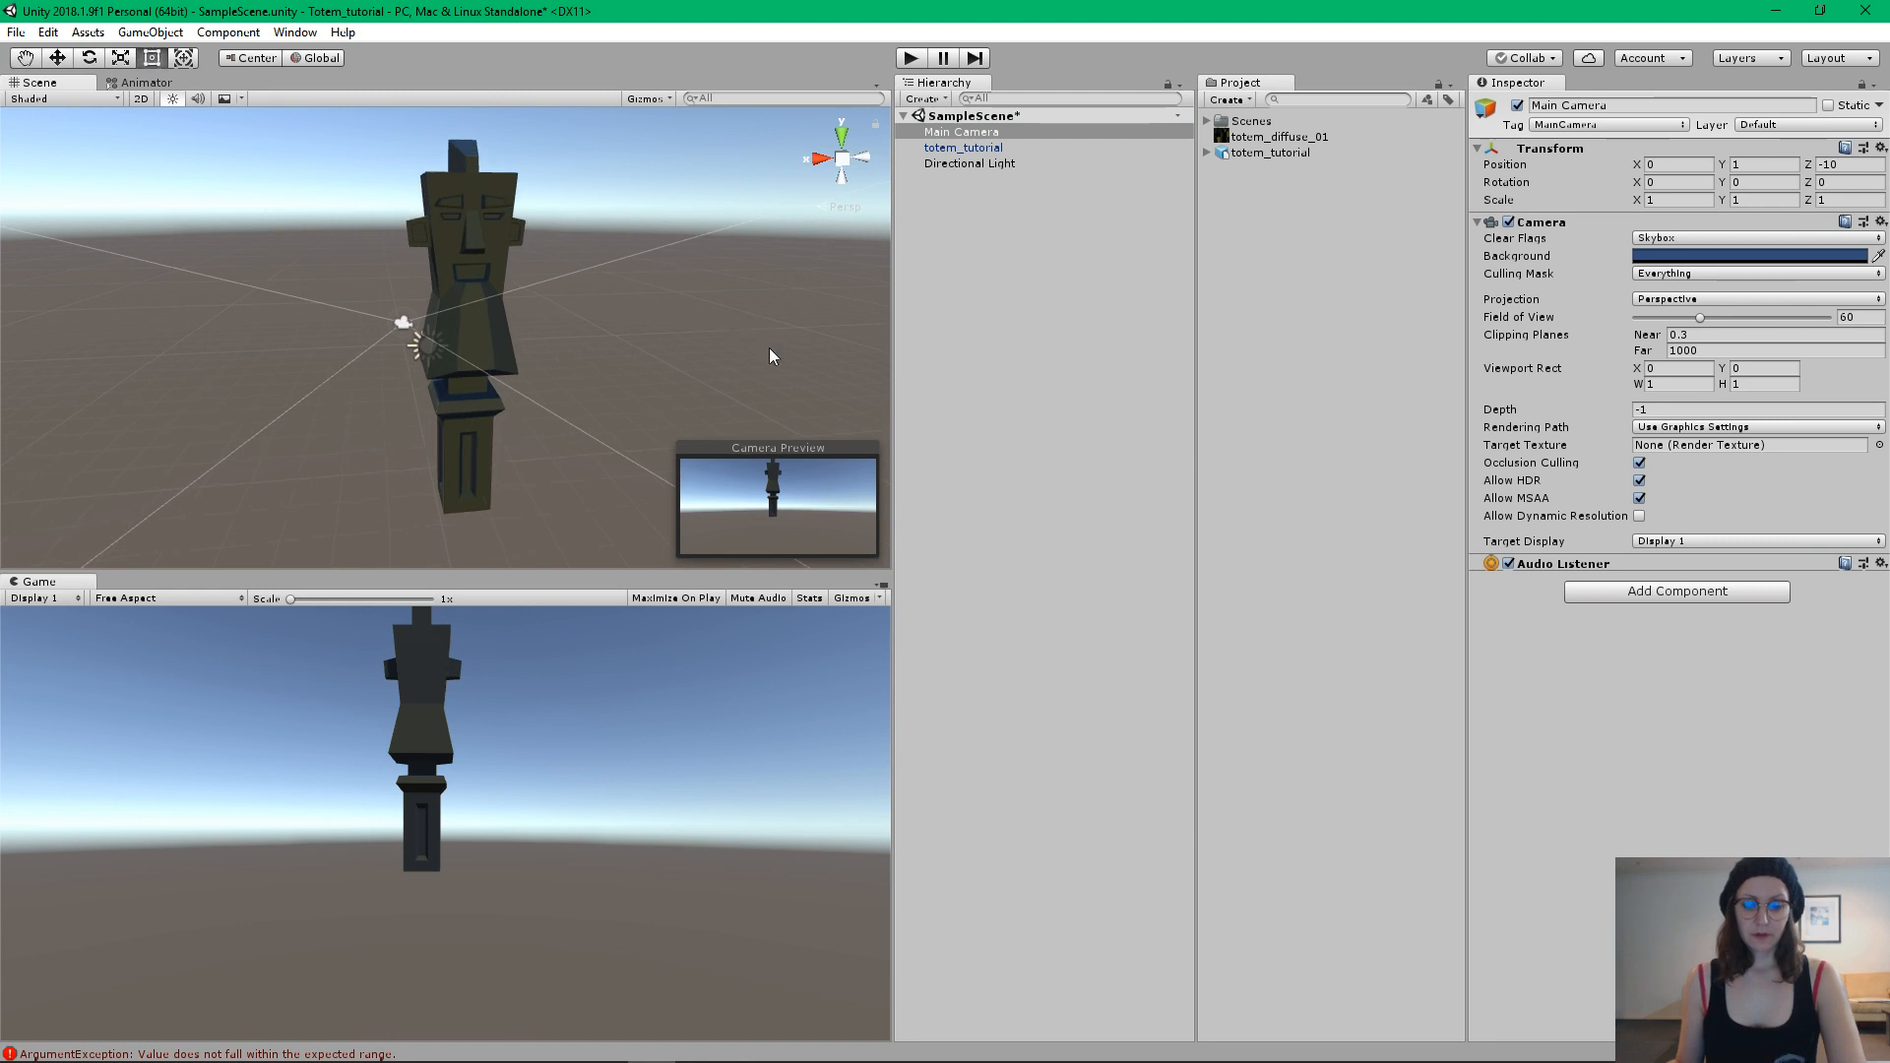
key(ctrl+shift+f)
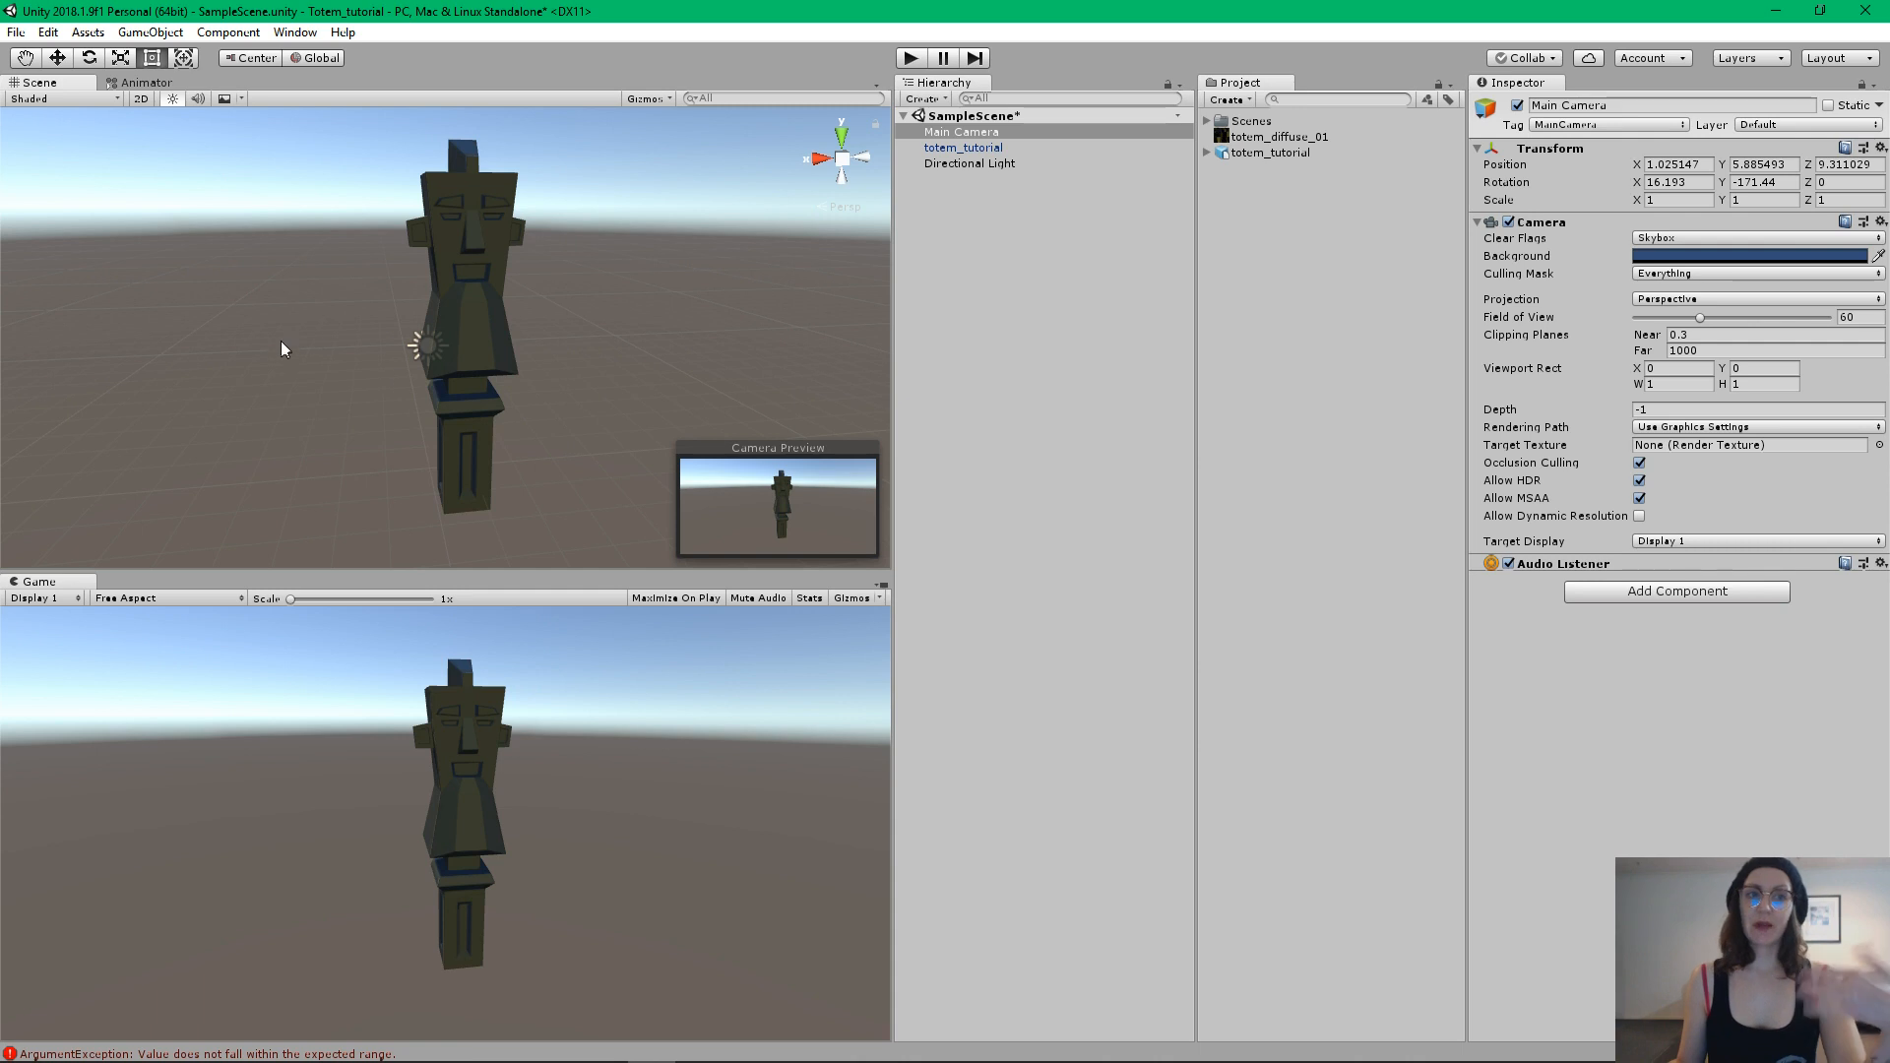
Rotate the Directional Light so it illuminates the front of the totem, and check the lighting on the face
click(531, 325)
alt+drag(506, 329, 877, 382)
click(398, 372)
key(e)
mouse_move(465, 429)
mouse_down()
mouse_move(394, 364)
mouse_move(443, 650)
mouse_move(456, 577)
mouse_up()
alt+drag(667, 354, 305, 351)
alt+right_drag(379, 328, 646, 270)
alt+drag(645, 270, 709, 270)
middle_drag(620, 270, 584, 404)
click(478, 303)
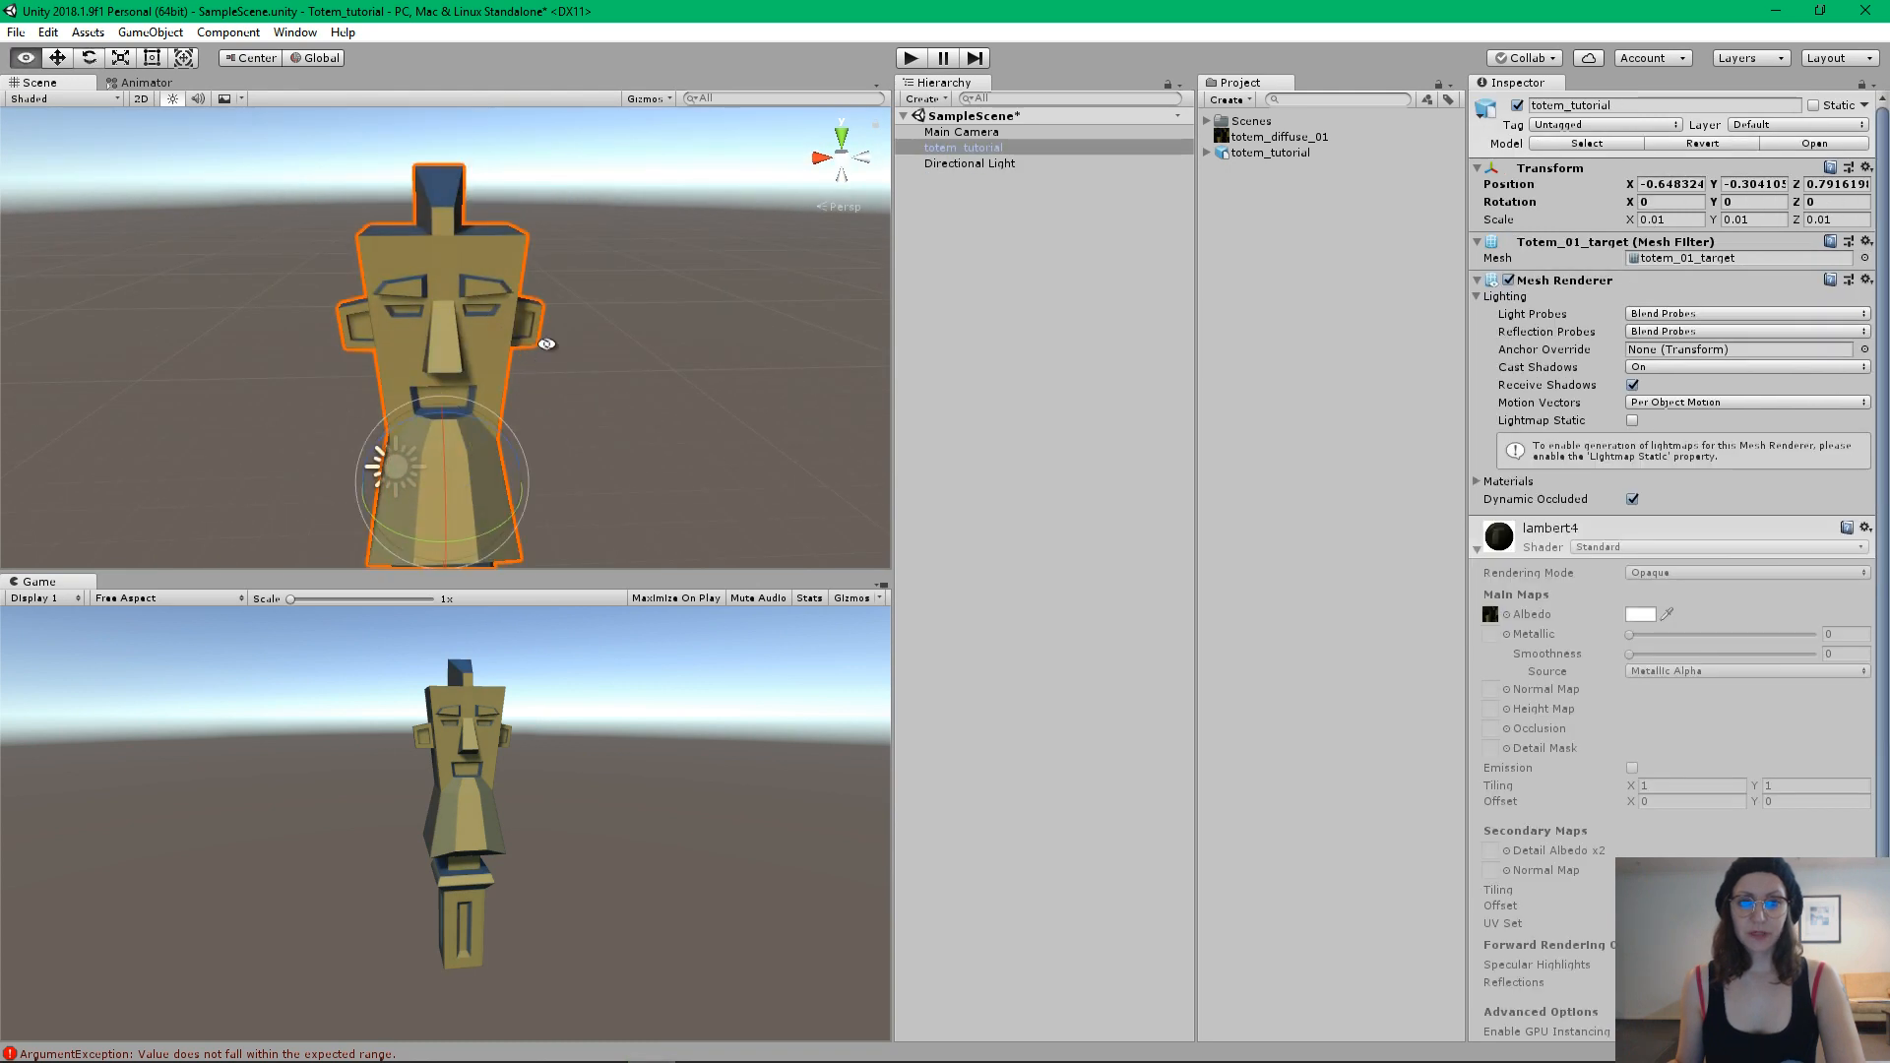
alt+drag(545, 341, 669, 335)
Inspect the Scenes folder and the lambert4 material inside totem_tutorial, and view the whole totem
click(1207, 121)
click(1207, 168)
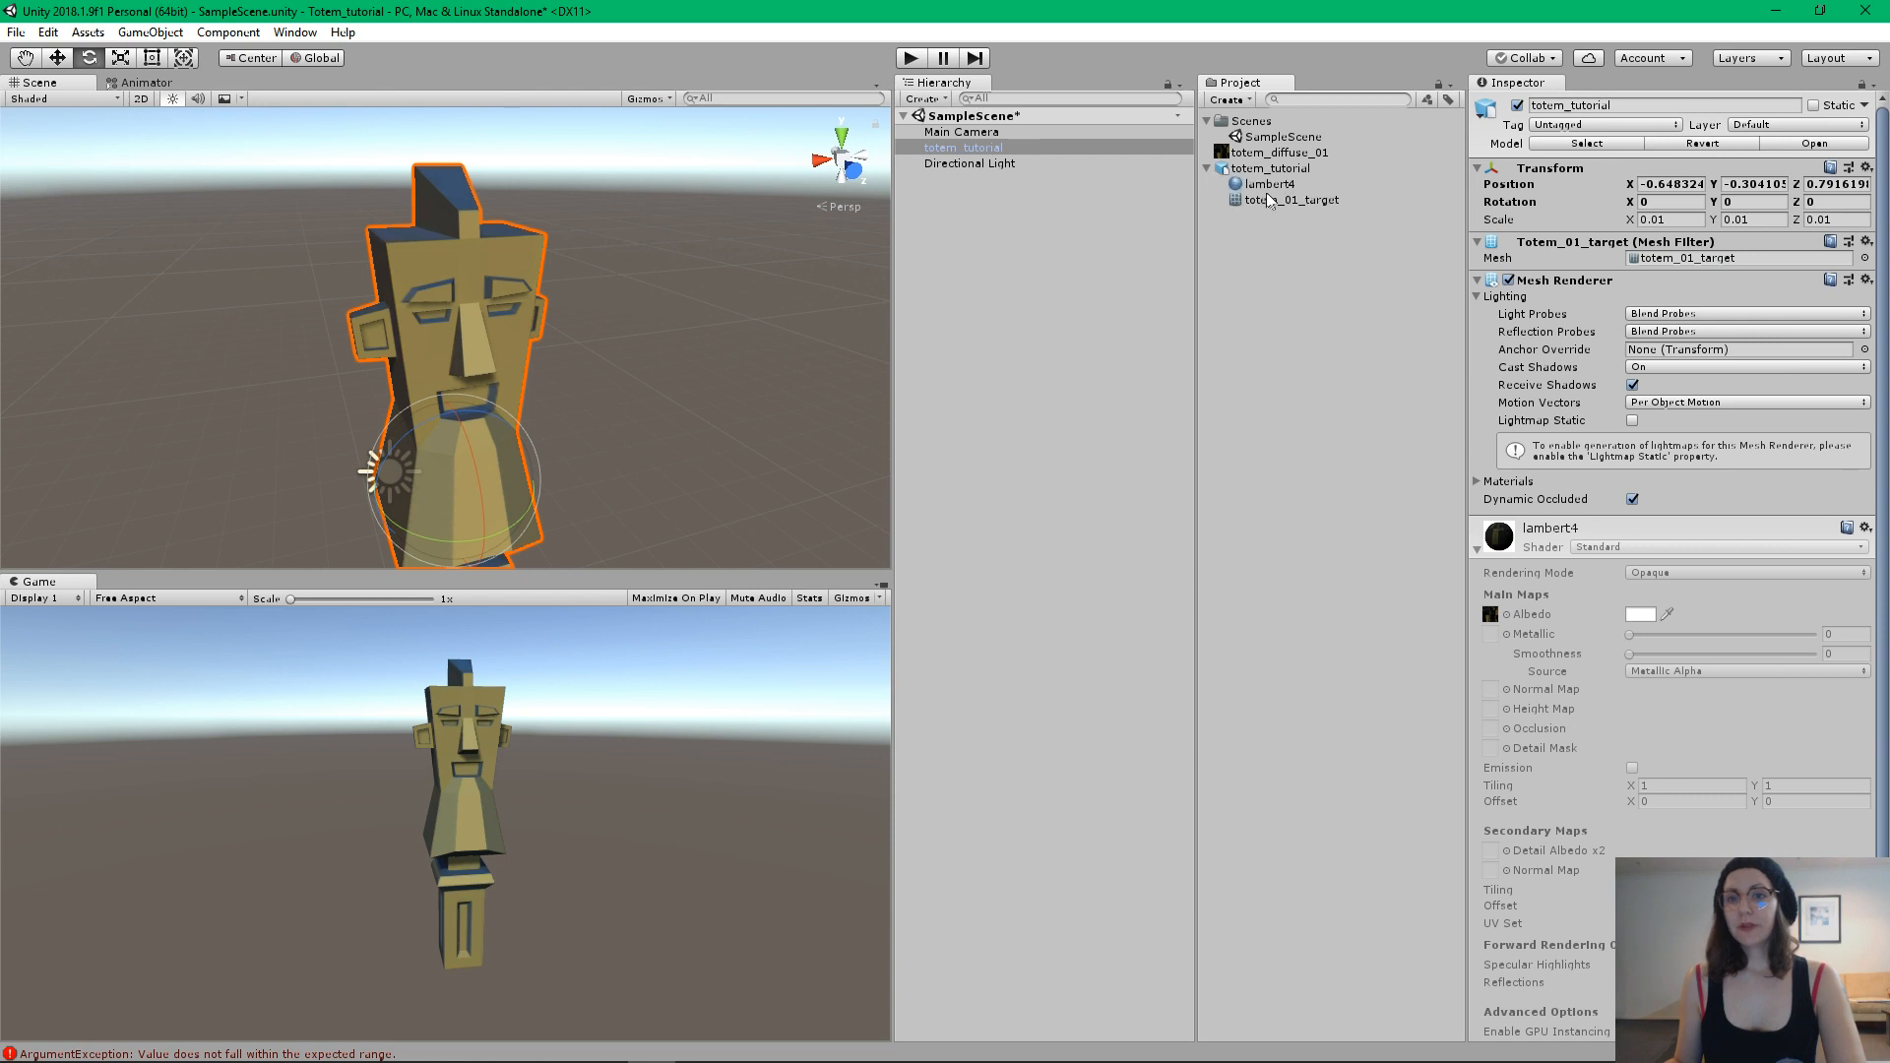
click(1261, 186)
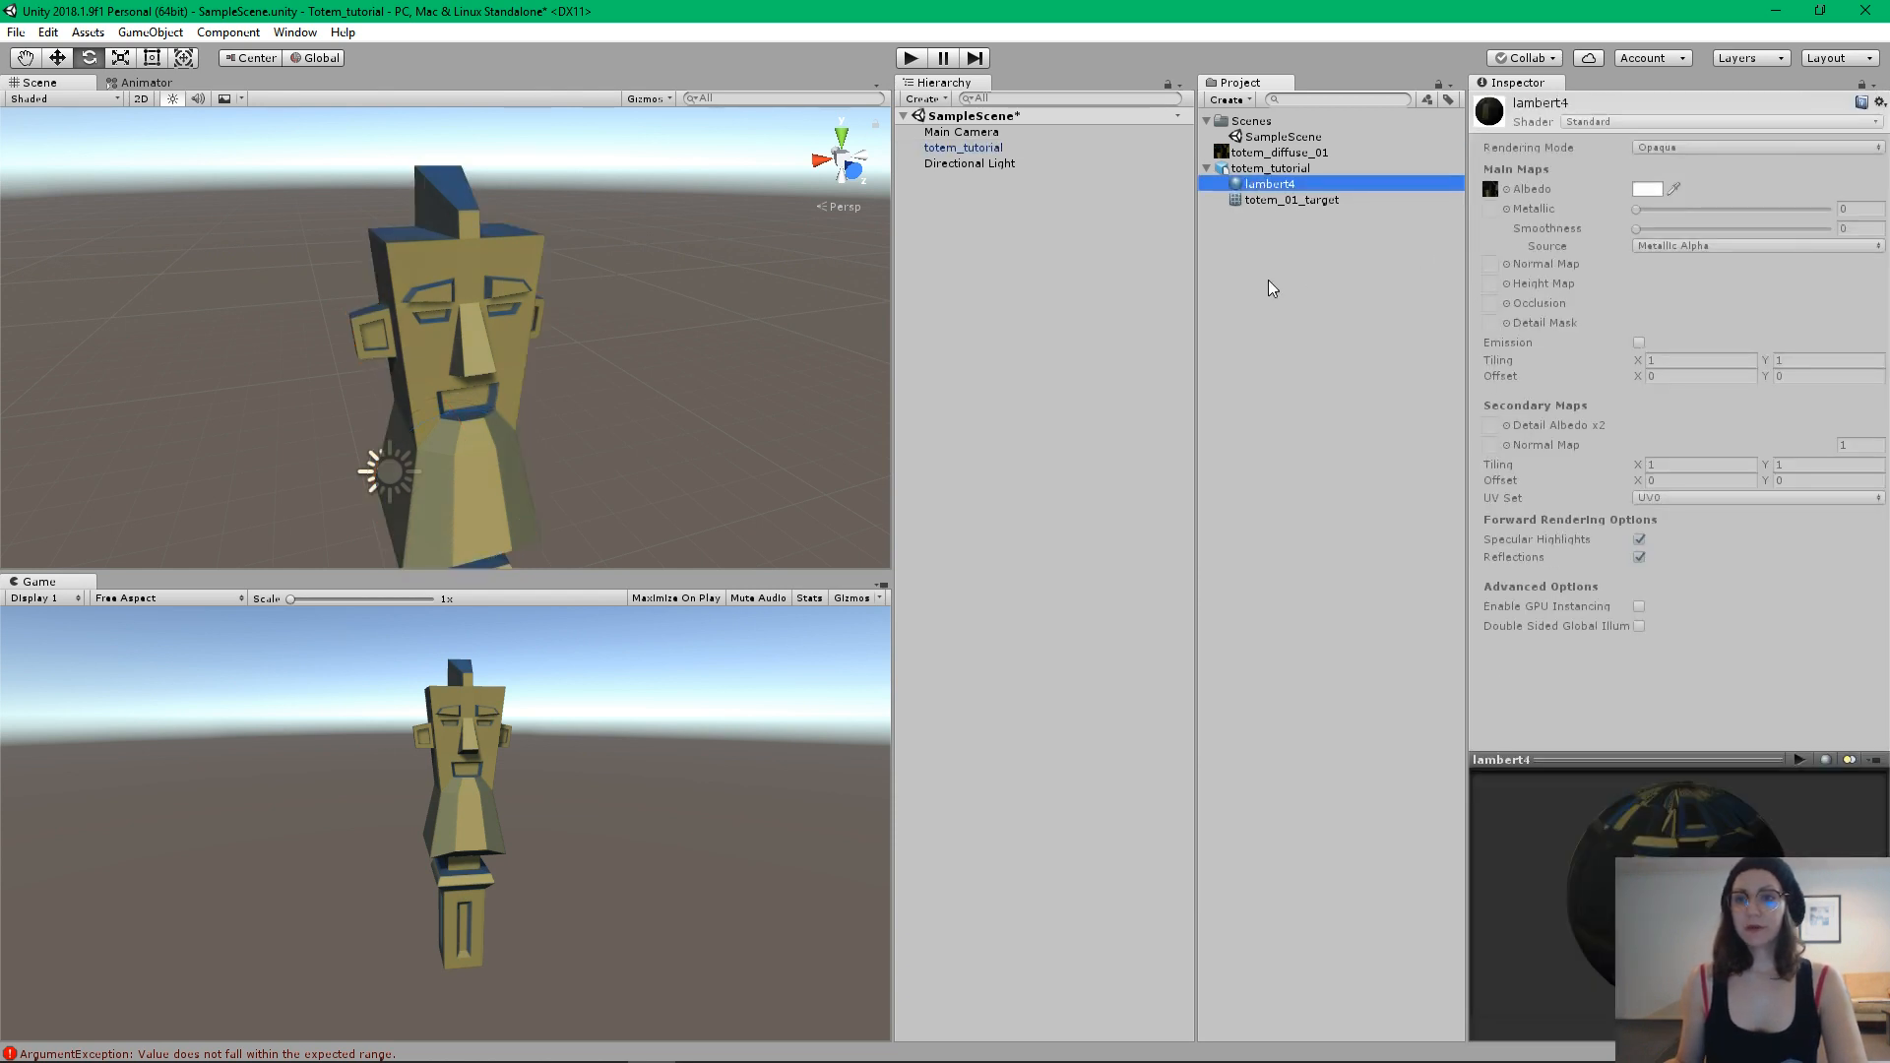
click(1299, 235)
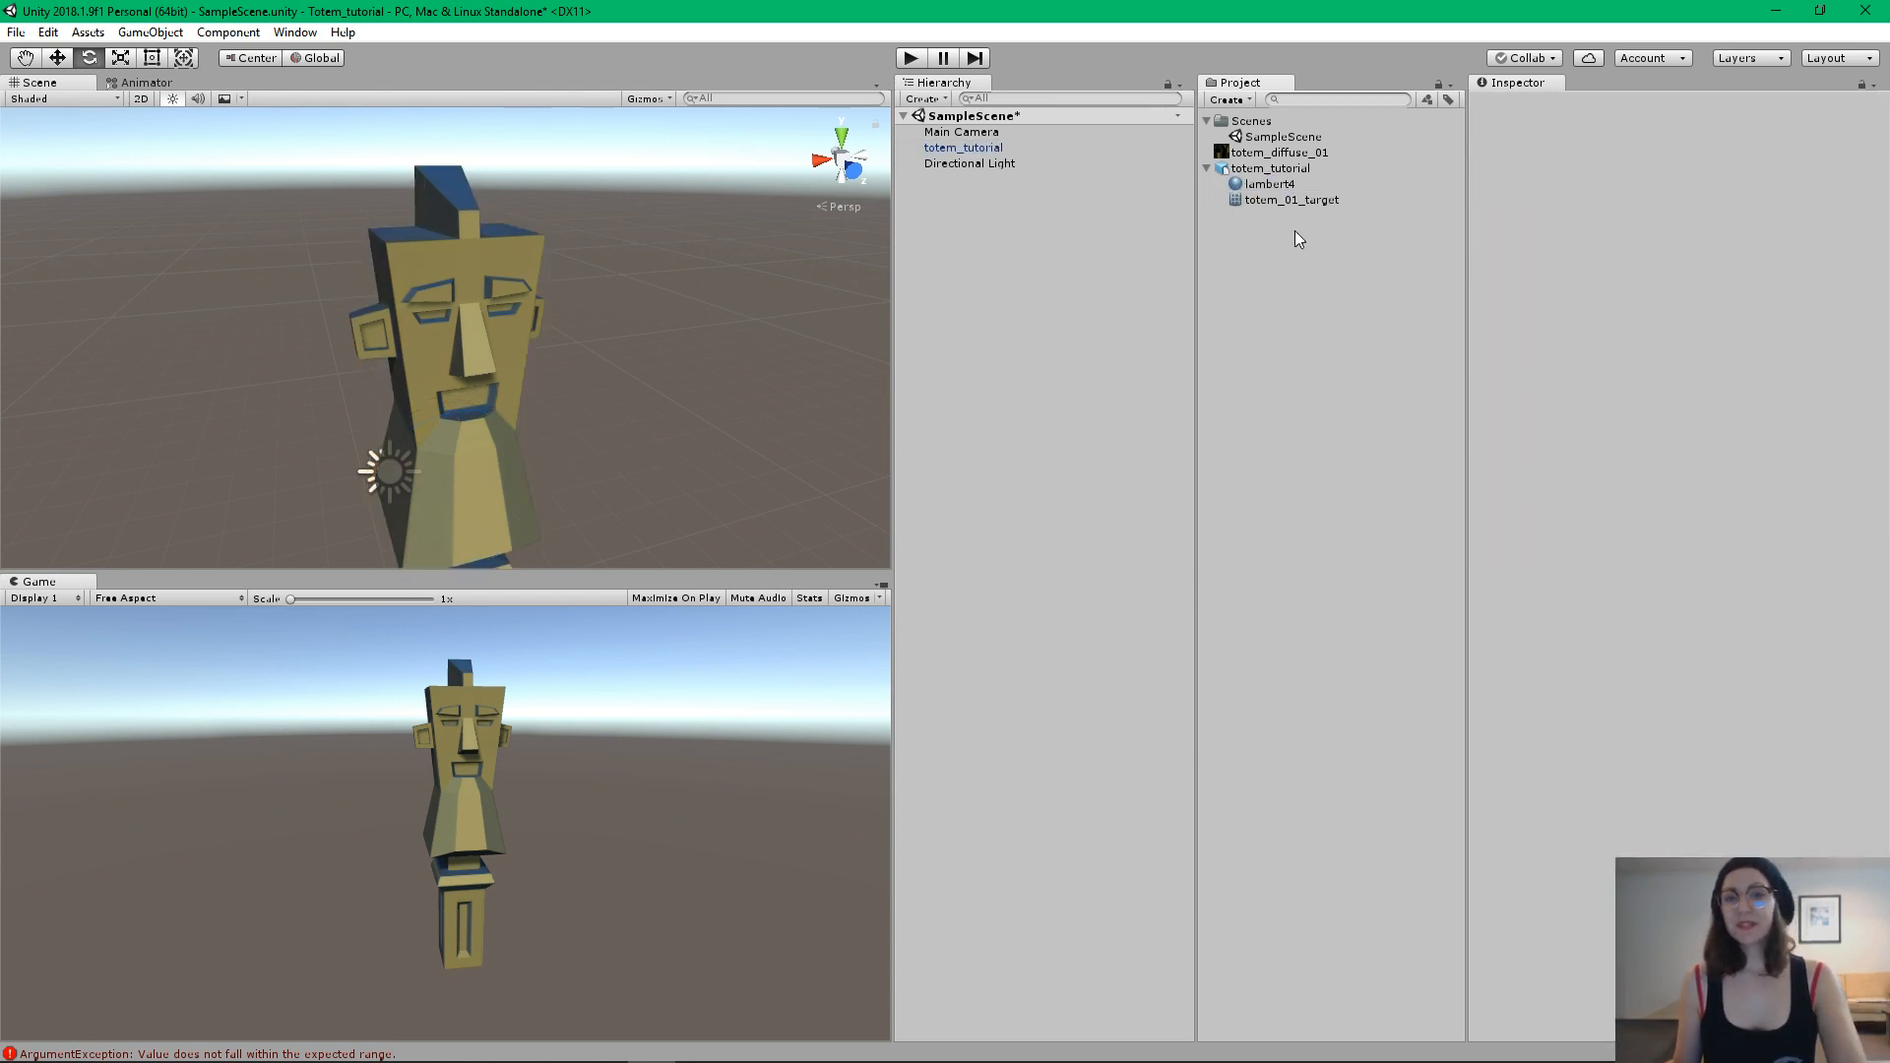
click(1205, 169)
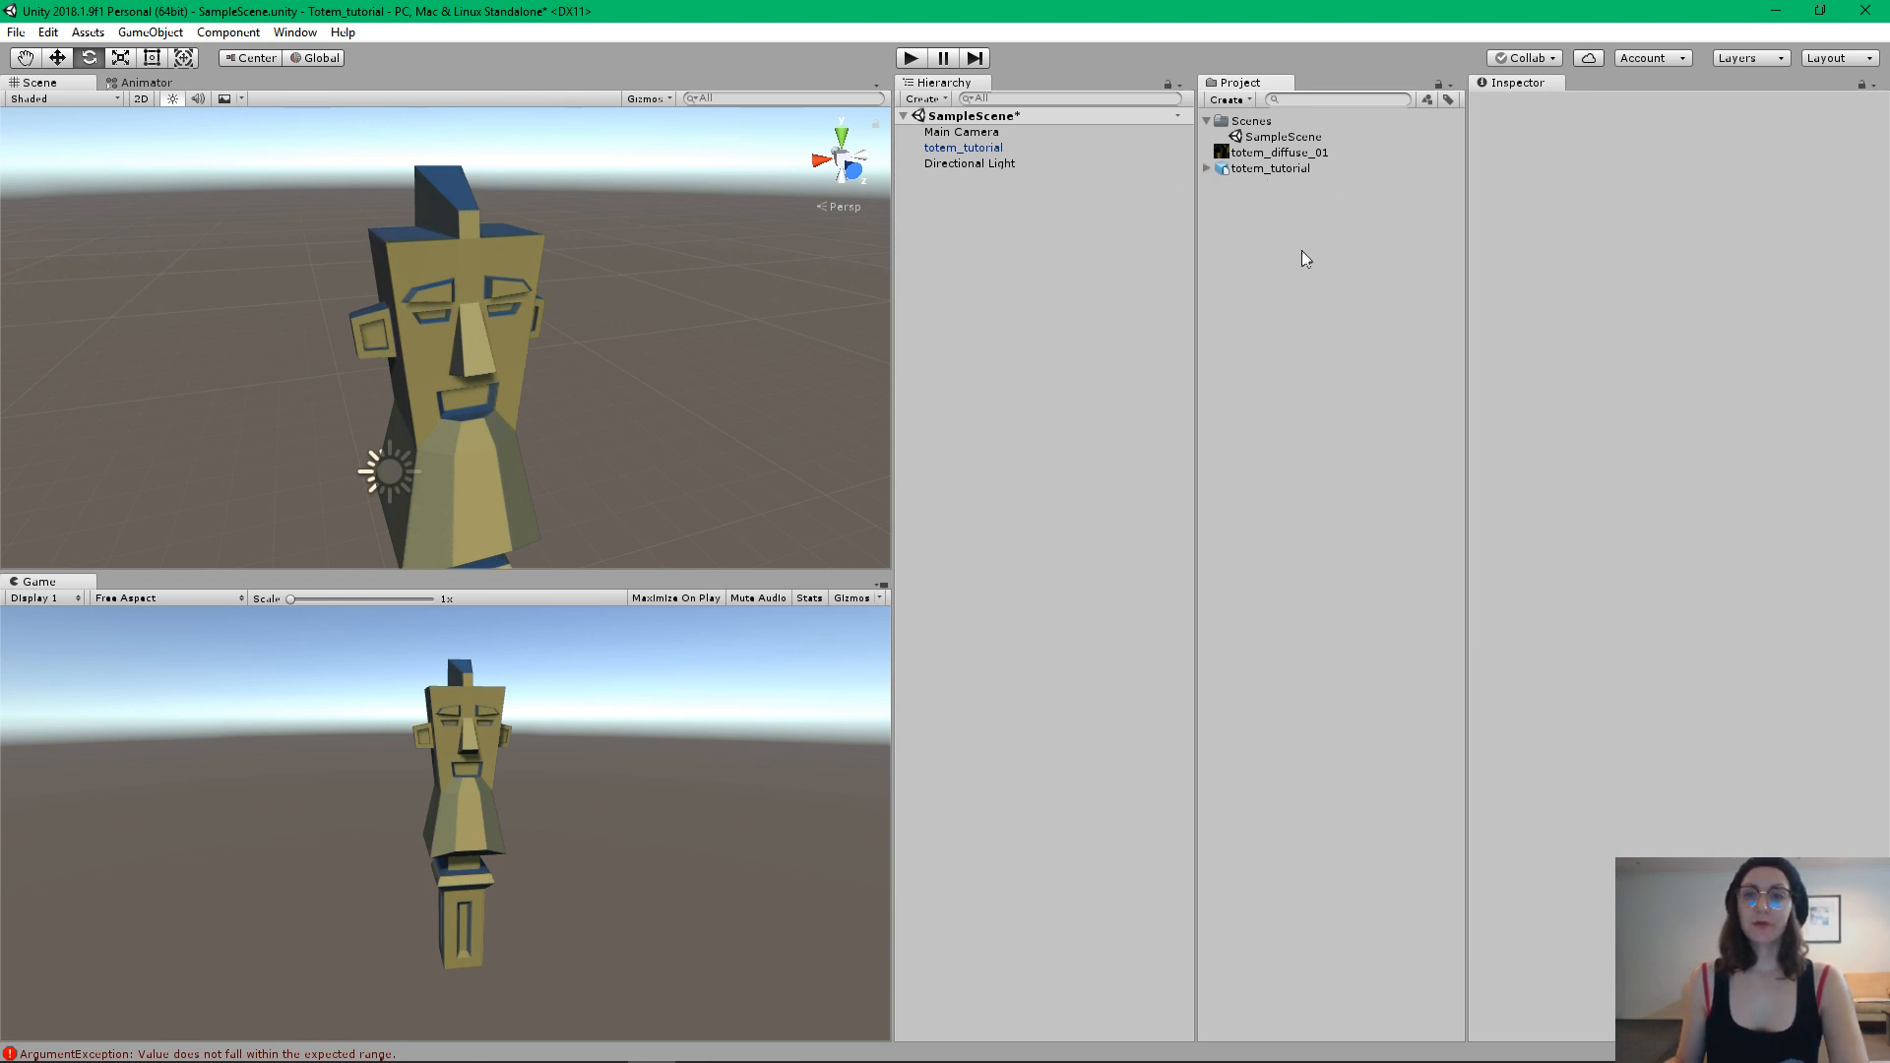
alt+right_drag(604, 416, 295, 380)
alt+drag(514, 441, 435, 388)
alt+middle_drag(447, 464, 432, 364)
alt+drag(432, 365, 451, 328)
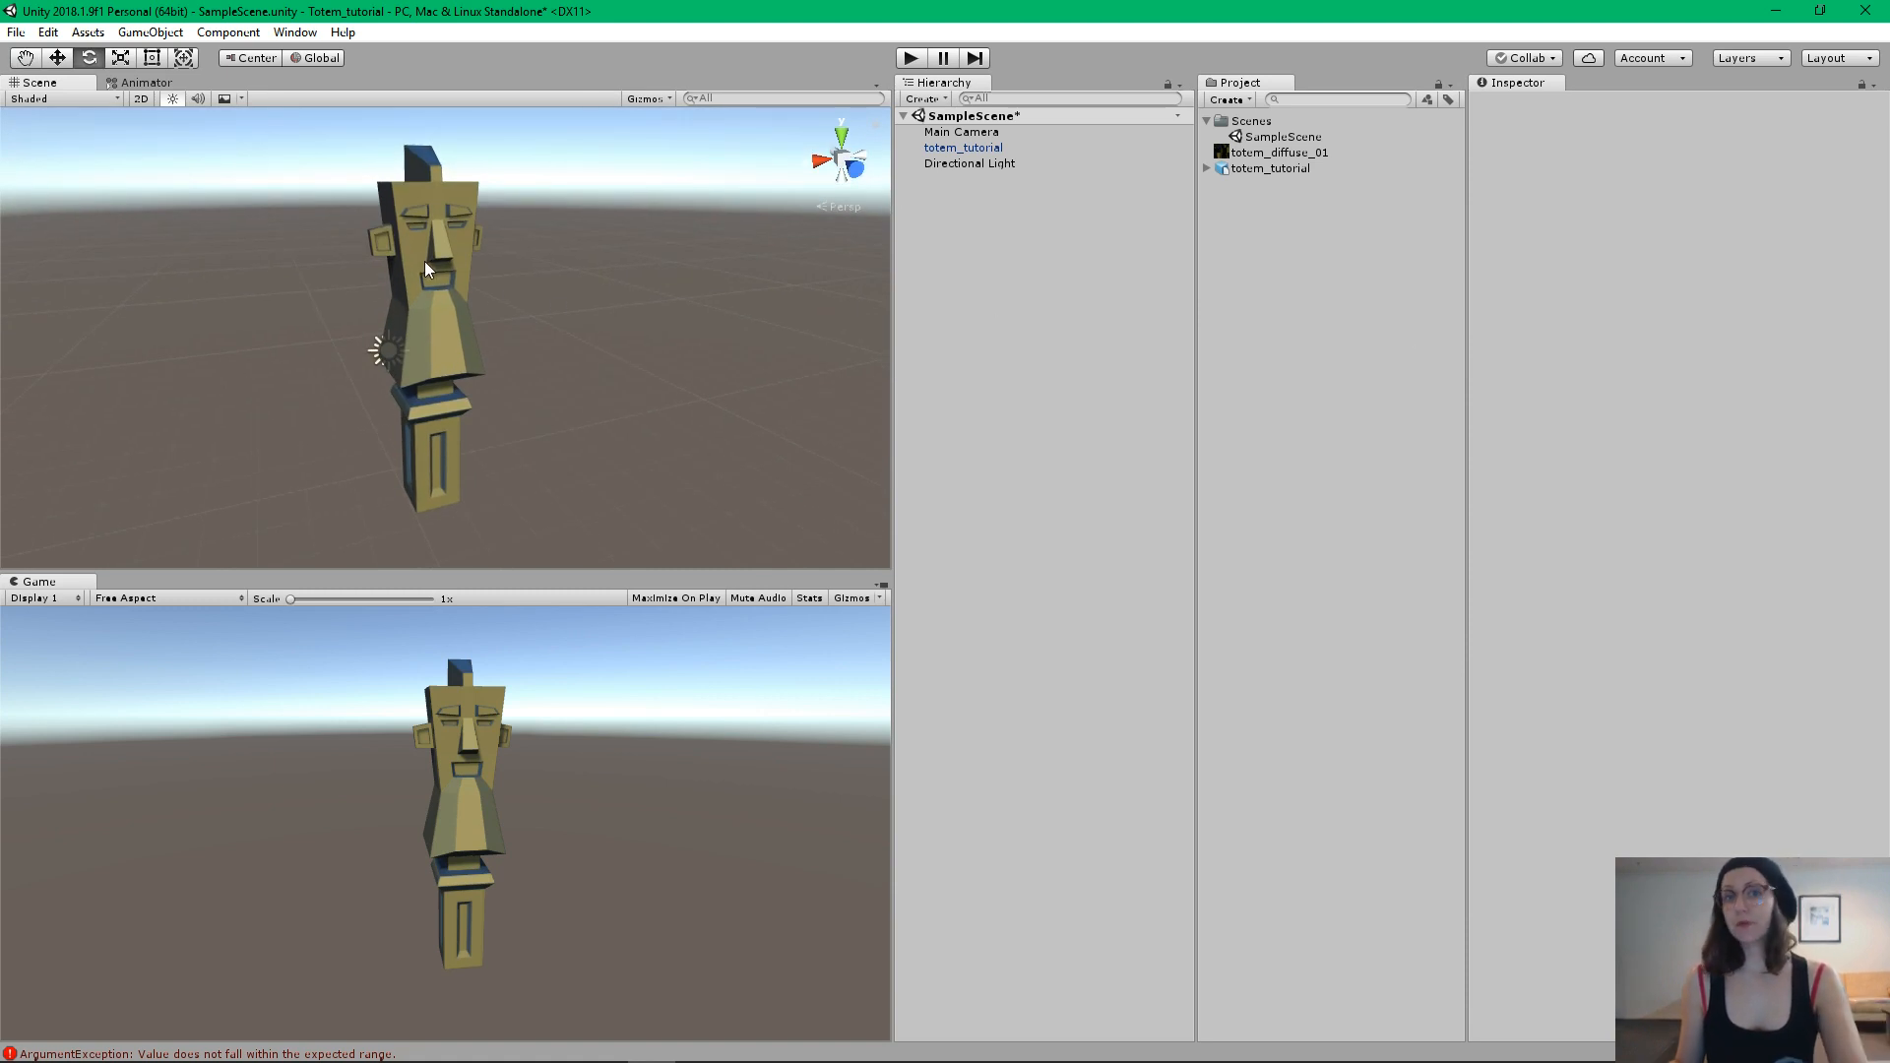
Create a new material in the project and name it totem_mat
right_click(1276, 237)
mouse_move(1329, 248)
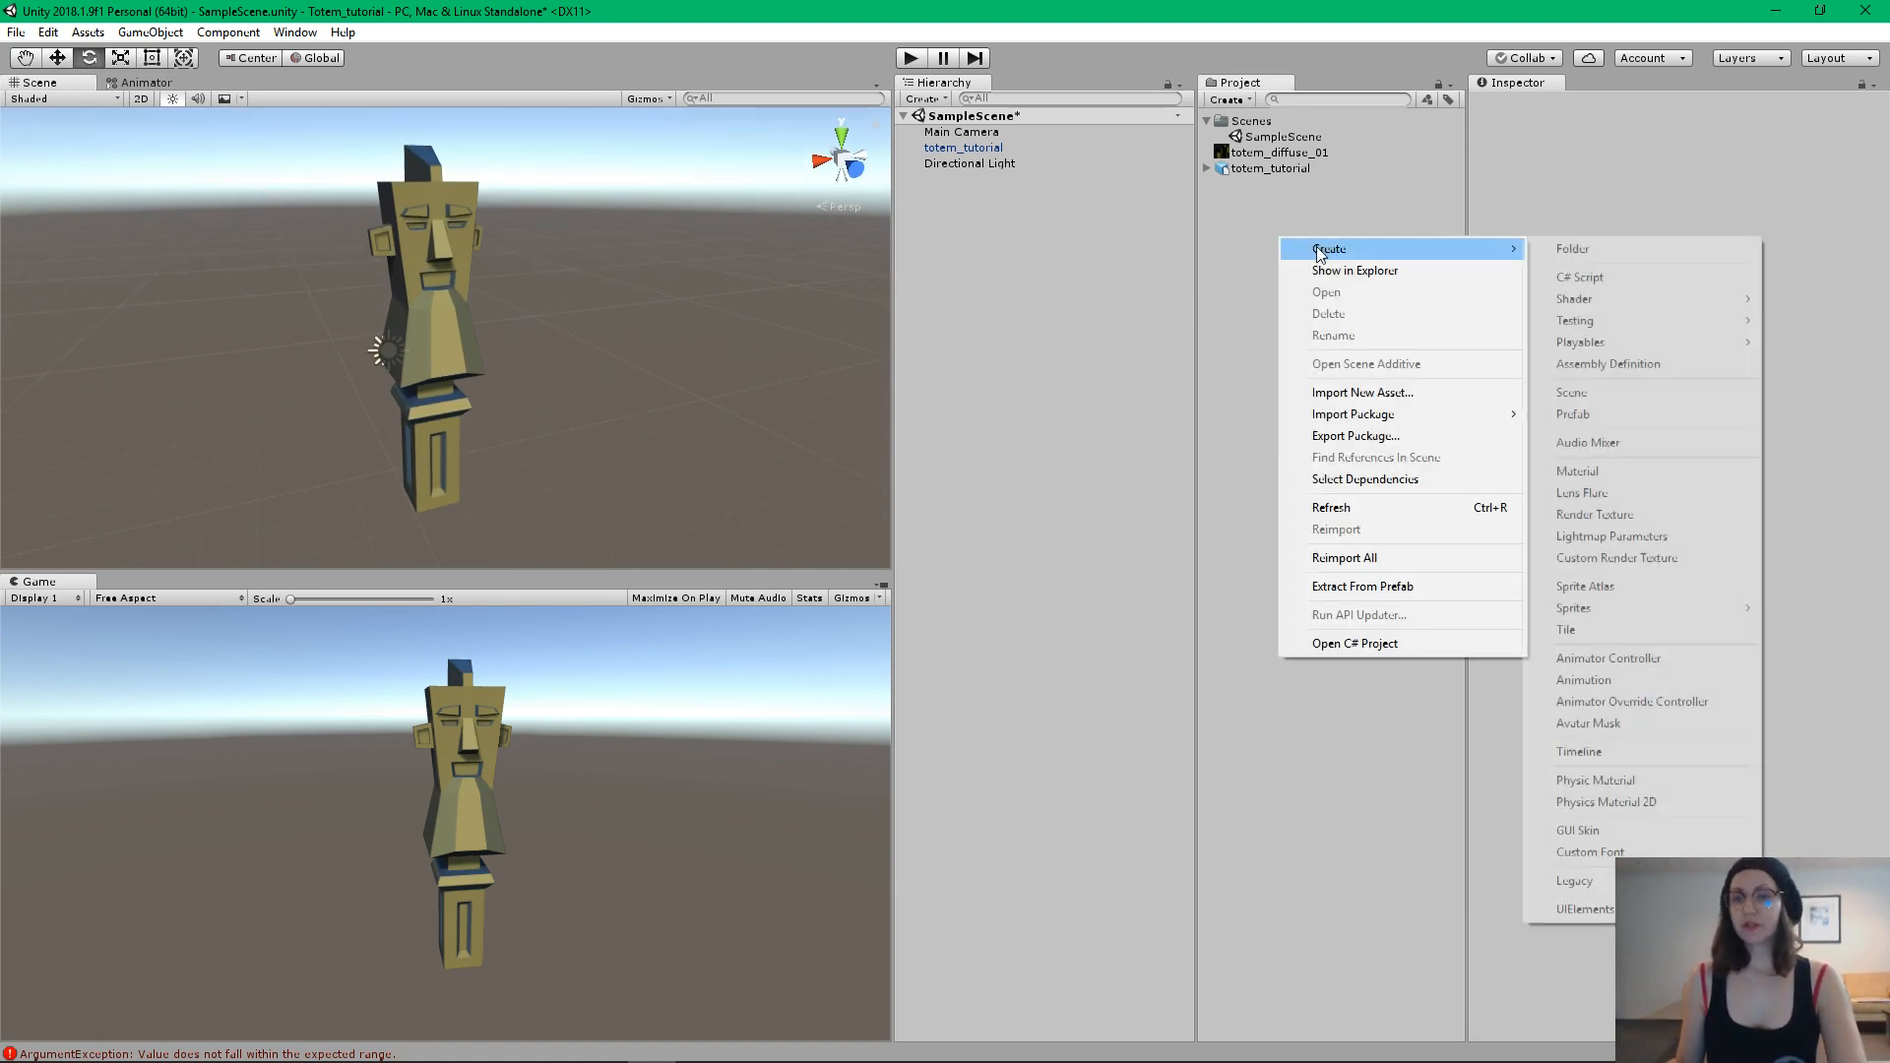
click(1580, 473)
text(totem)
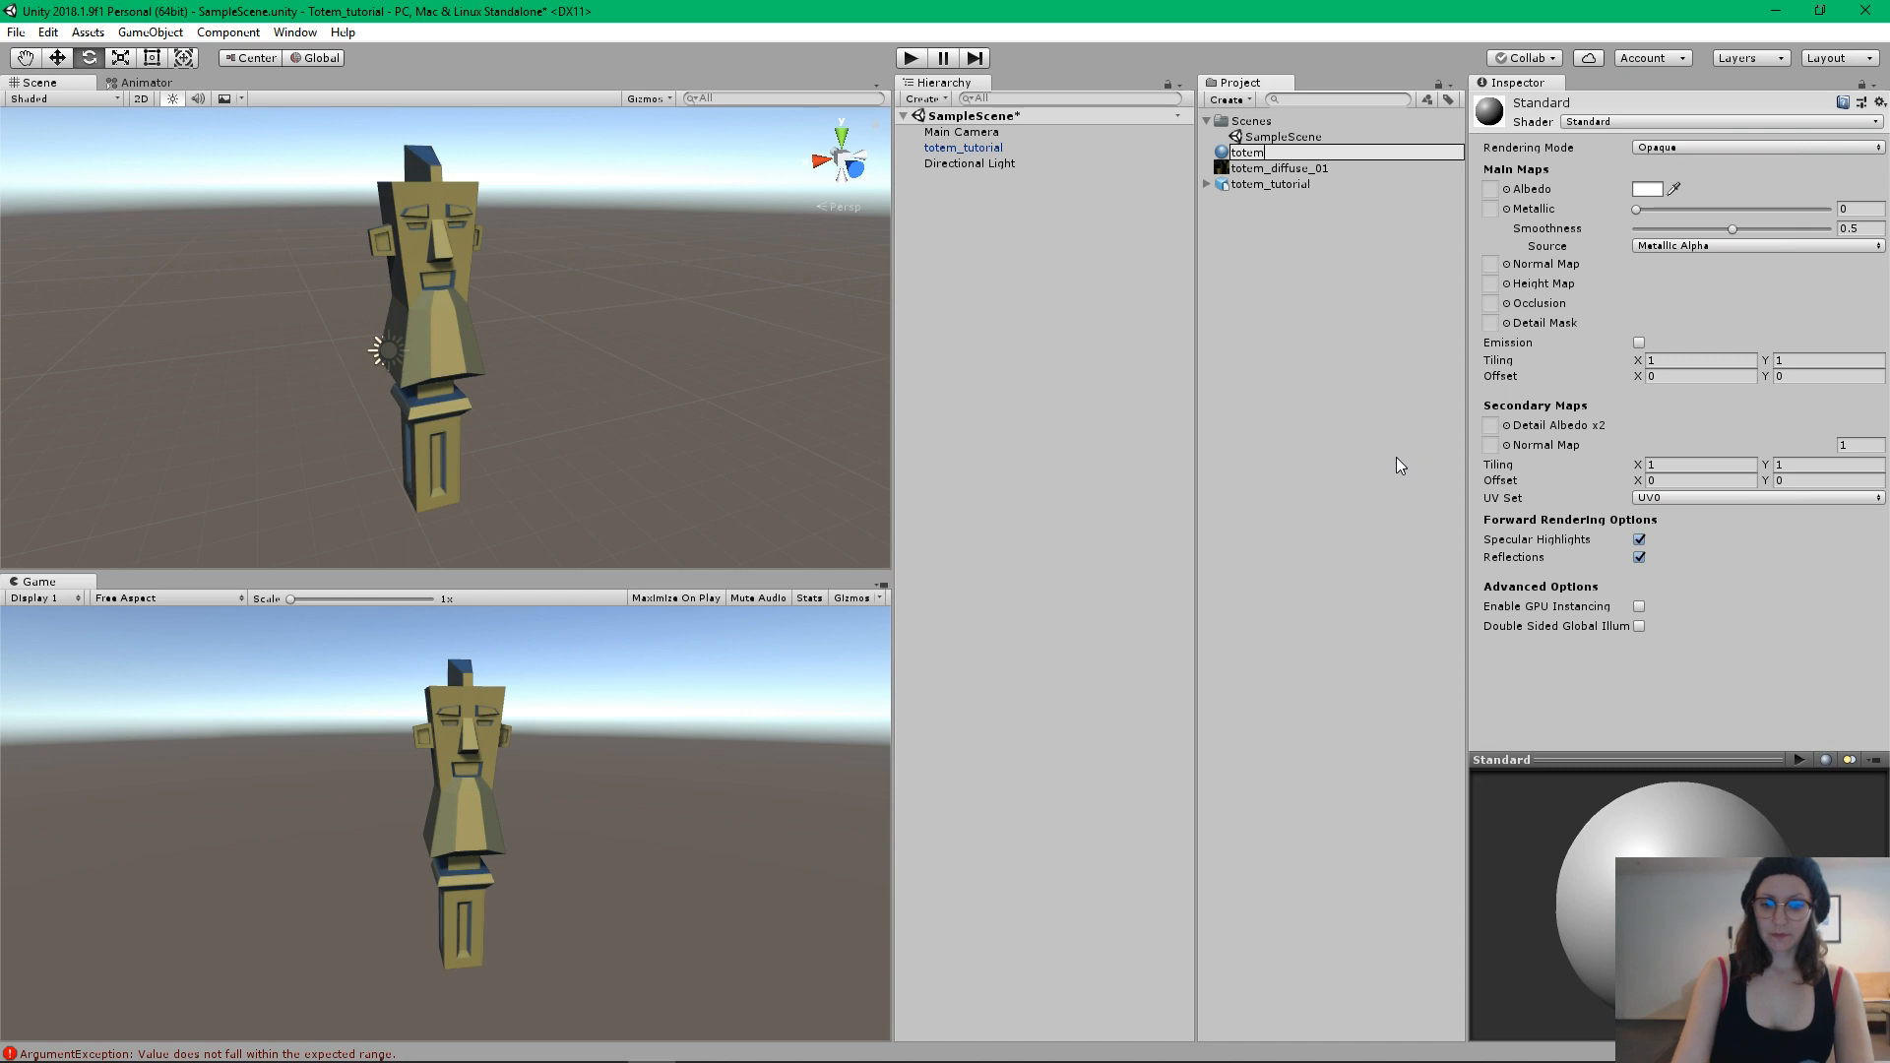
text(_mat)
key(Return)
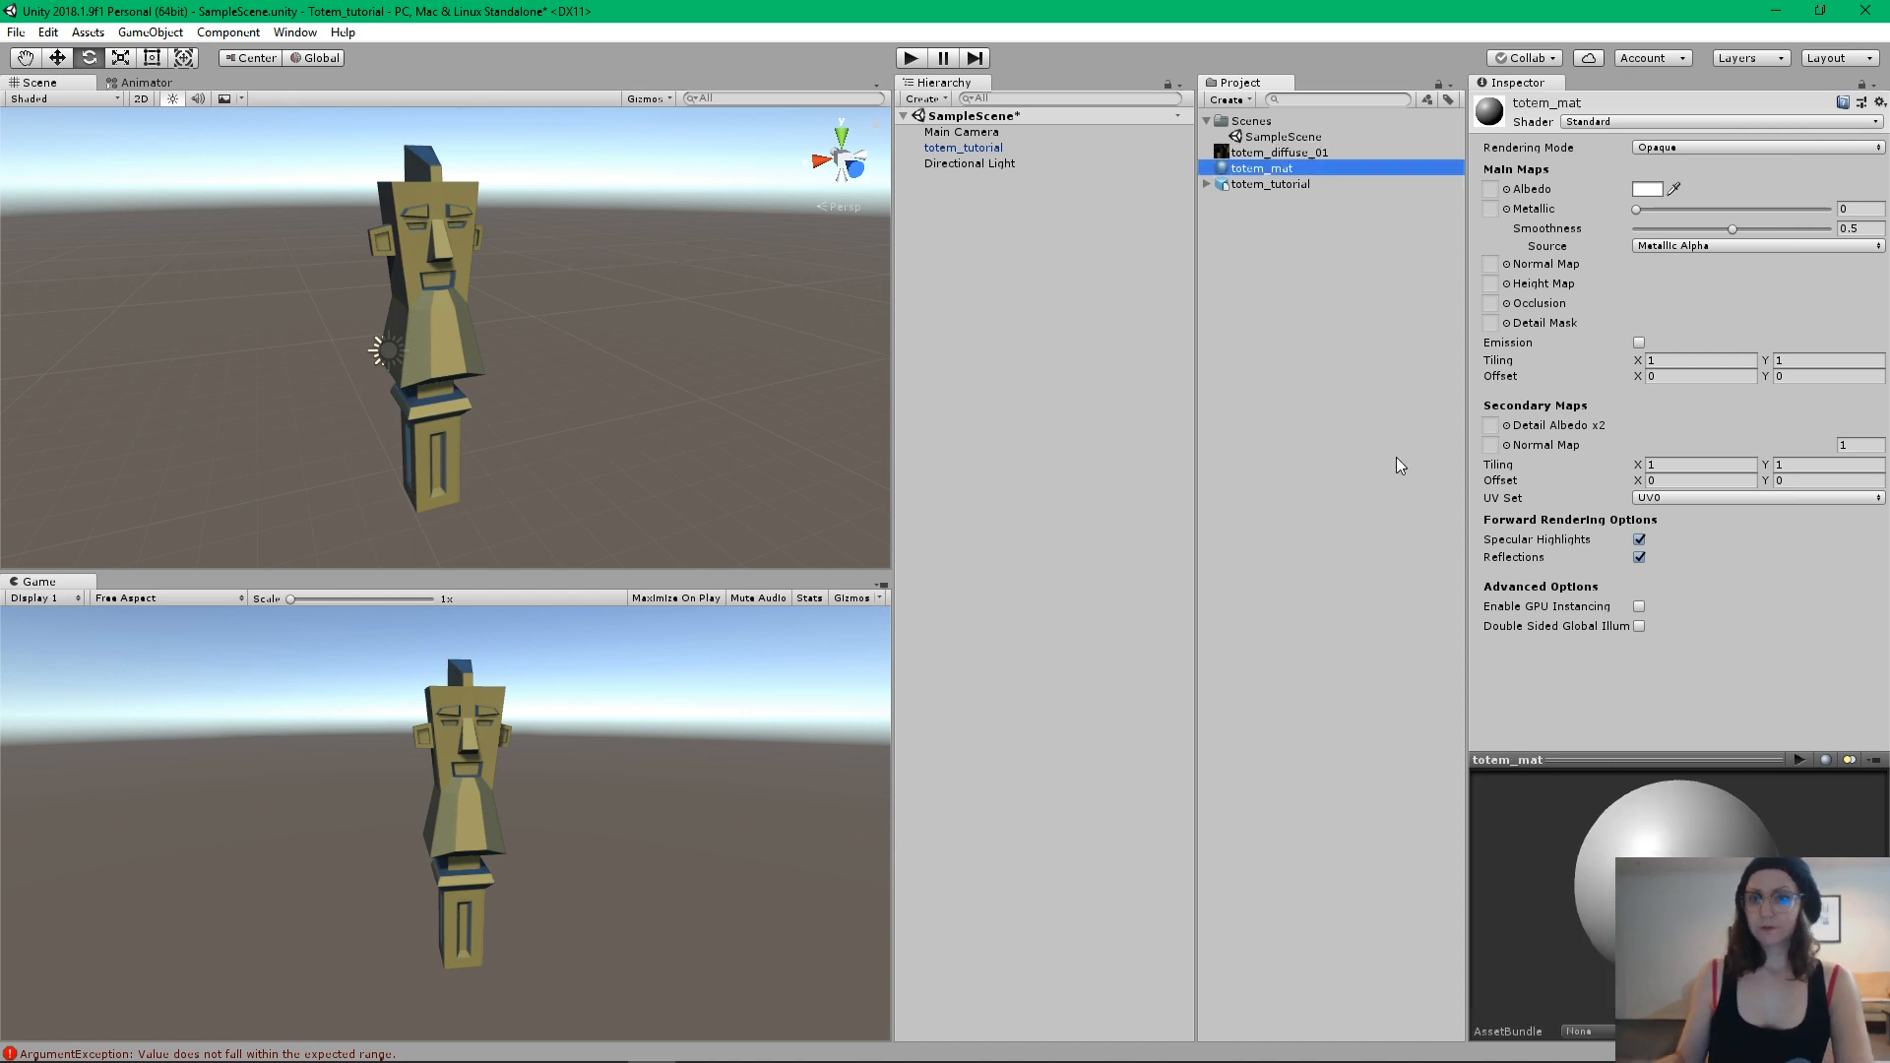
Assign totem_diffuse_01 as totem_mat's albedo texture and apply the material to the totem in the scene
drag(1269, 155, 1490, 189)
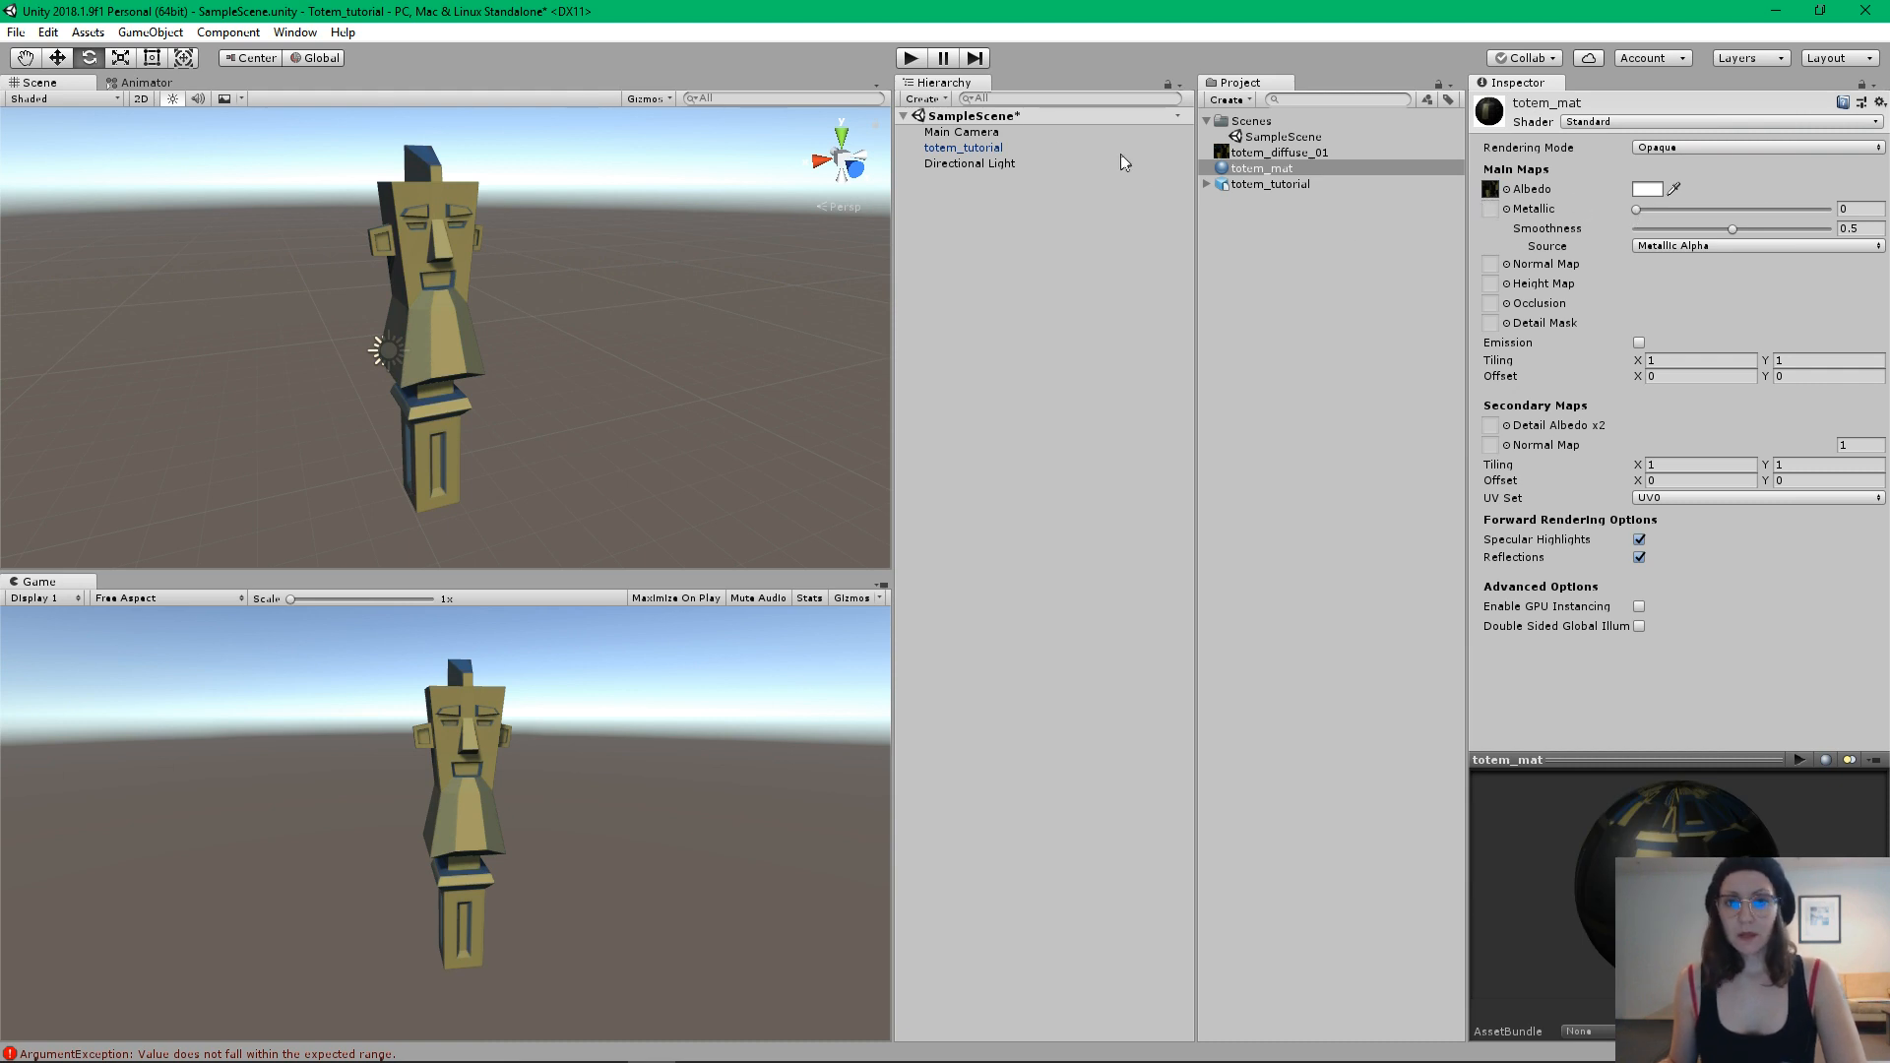
drag(1250, 178, 426, 226)
alt+drag(521, 287, 541, 354)
alt+right_drag(540, 355, 854, 357)
alt+drag(854, 358, 935, 295)
alt+drag(599, 321, 497, 317)
Try totem_mat with smoothness and metallic both set to 1 and check the totem's face
drag(1710, 230, 1845, 253)
alt+drag(384, 207, 626, 372)
scroll(533, 331, up, 5)
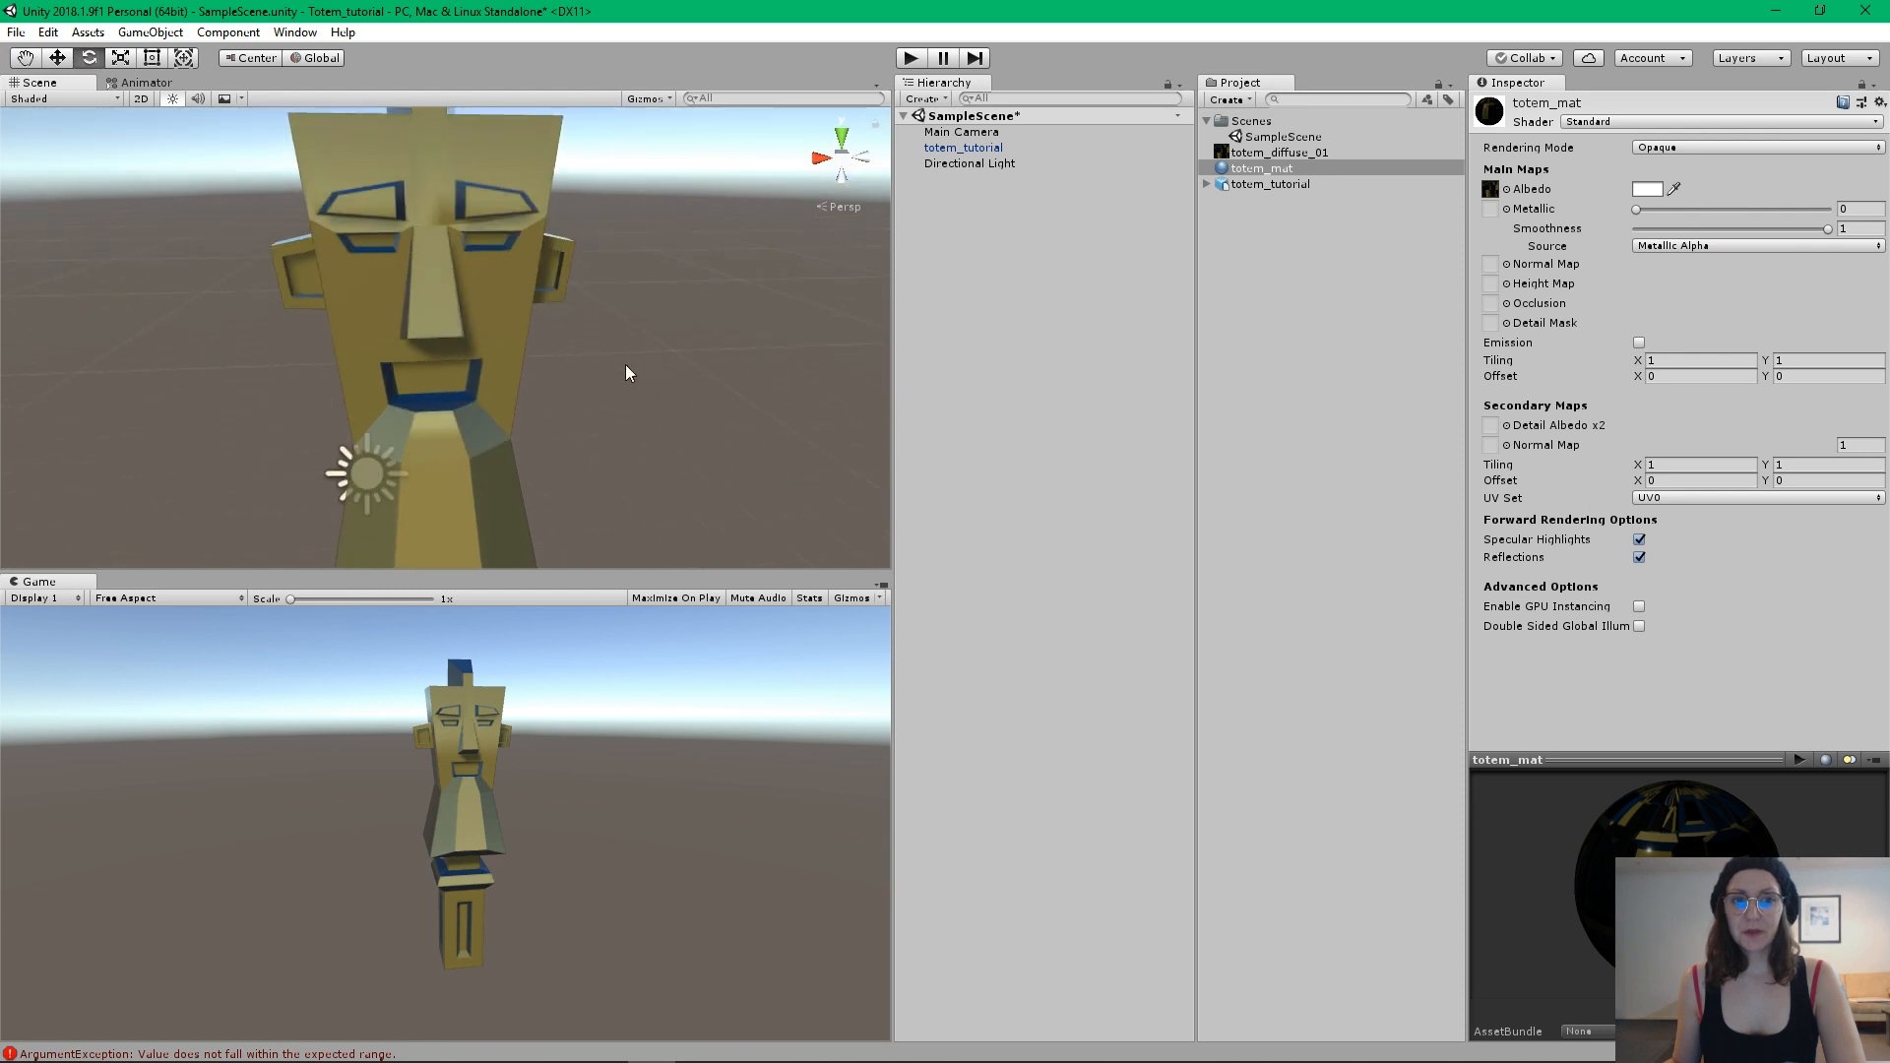
drag(1650, 211, 1886, 226)
alt+drag(553, 319, 604, 318)
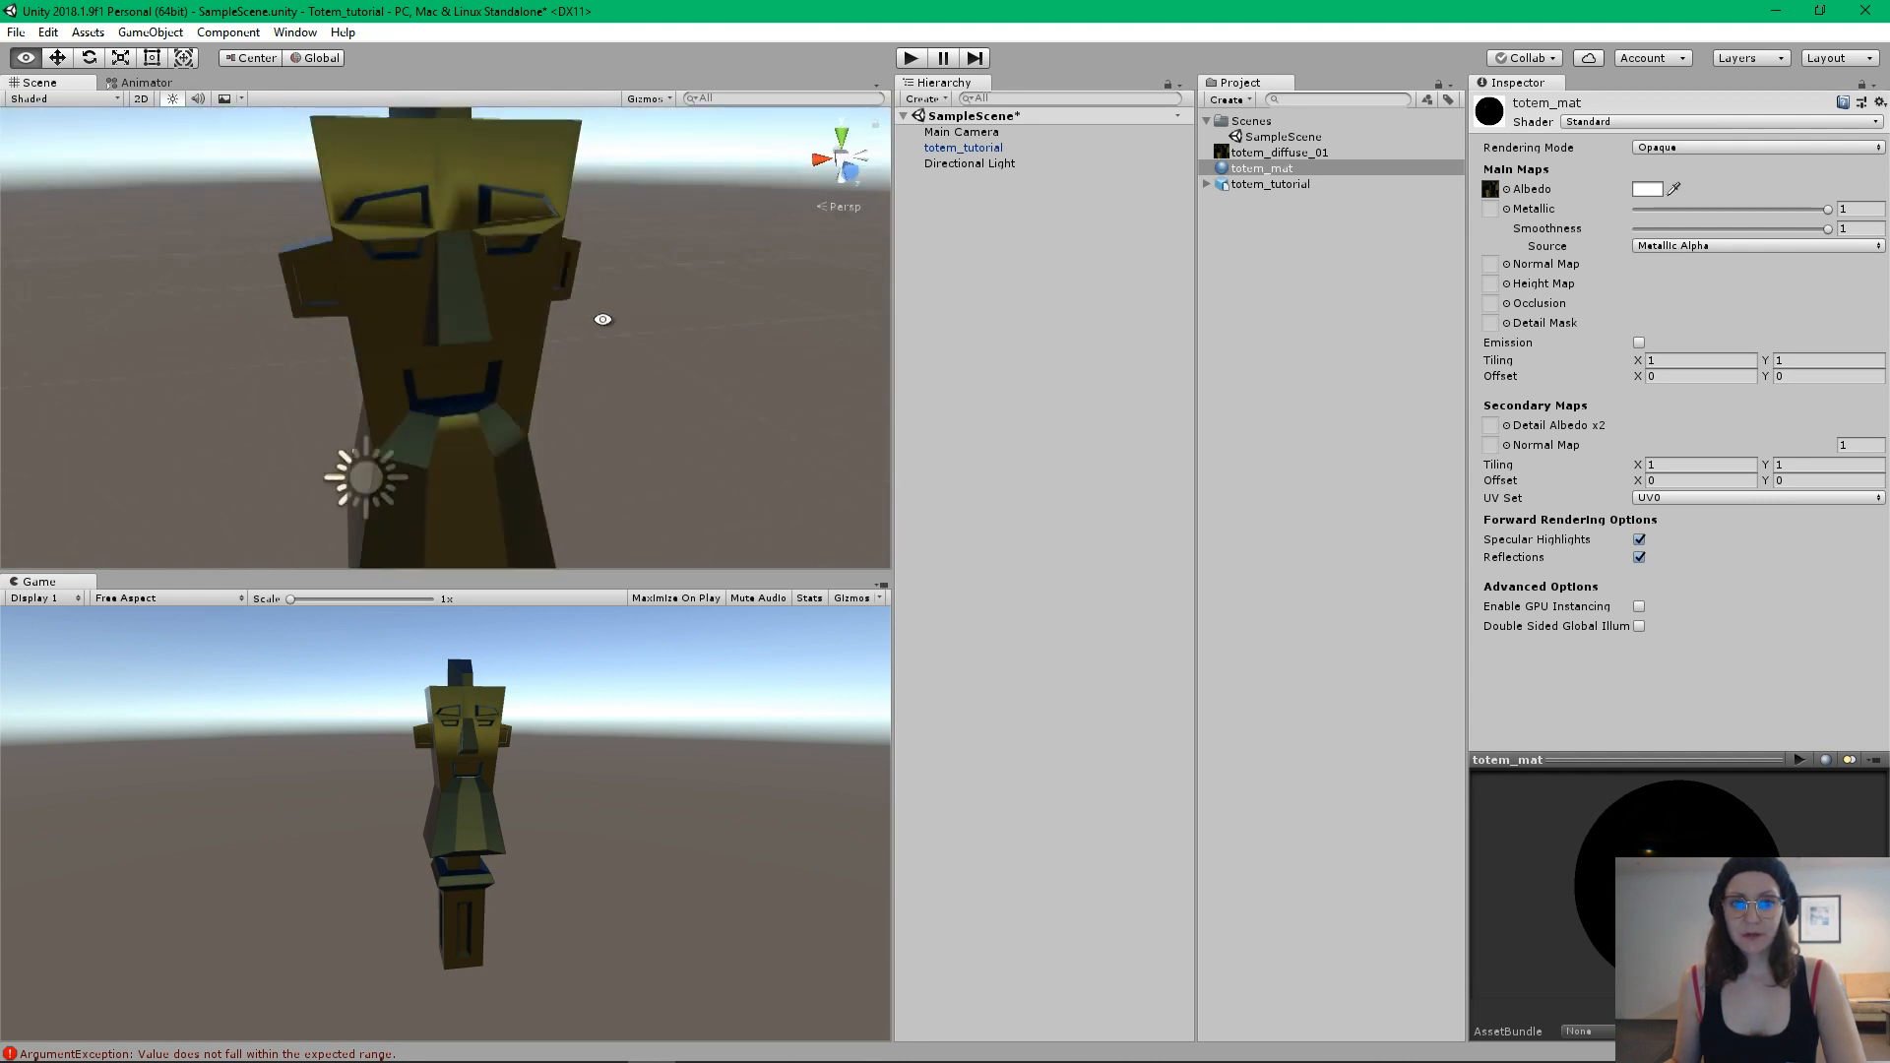
Set totem_mat's metallic and smoothness both to 0
drag(1681, 209, 1616, 237)
alt+drag(788, 241, 628, 221)
scroll(628, 222, down, 5)
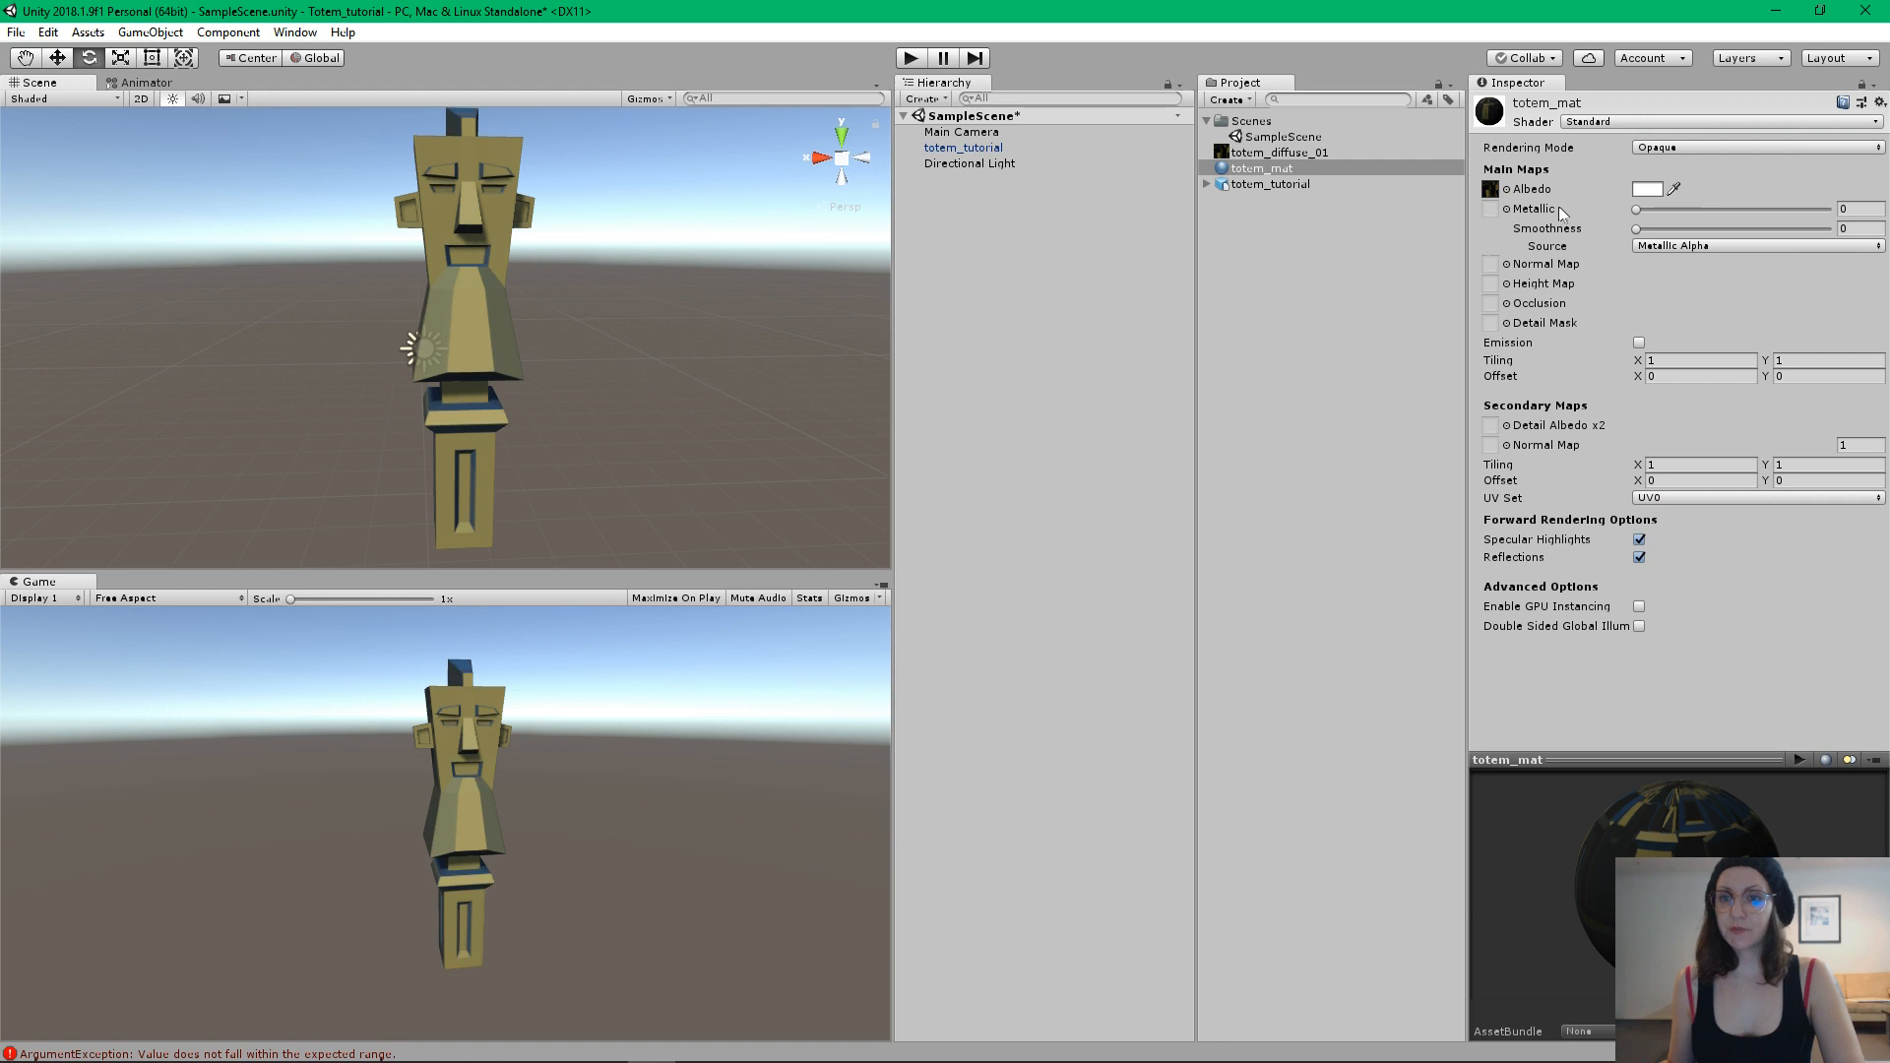
Check totem_mat's rendering mode options and toggle its specular highlights off and on to compare the effect
click(1694, 150)
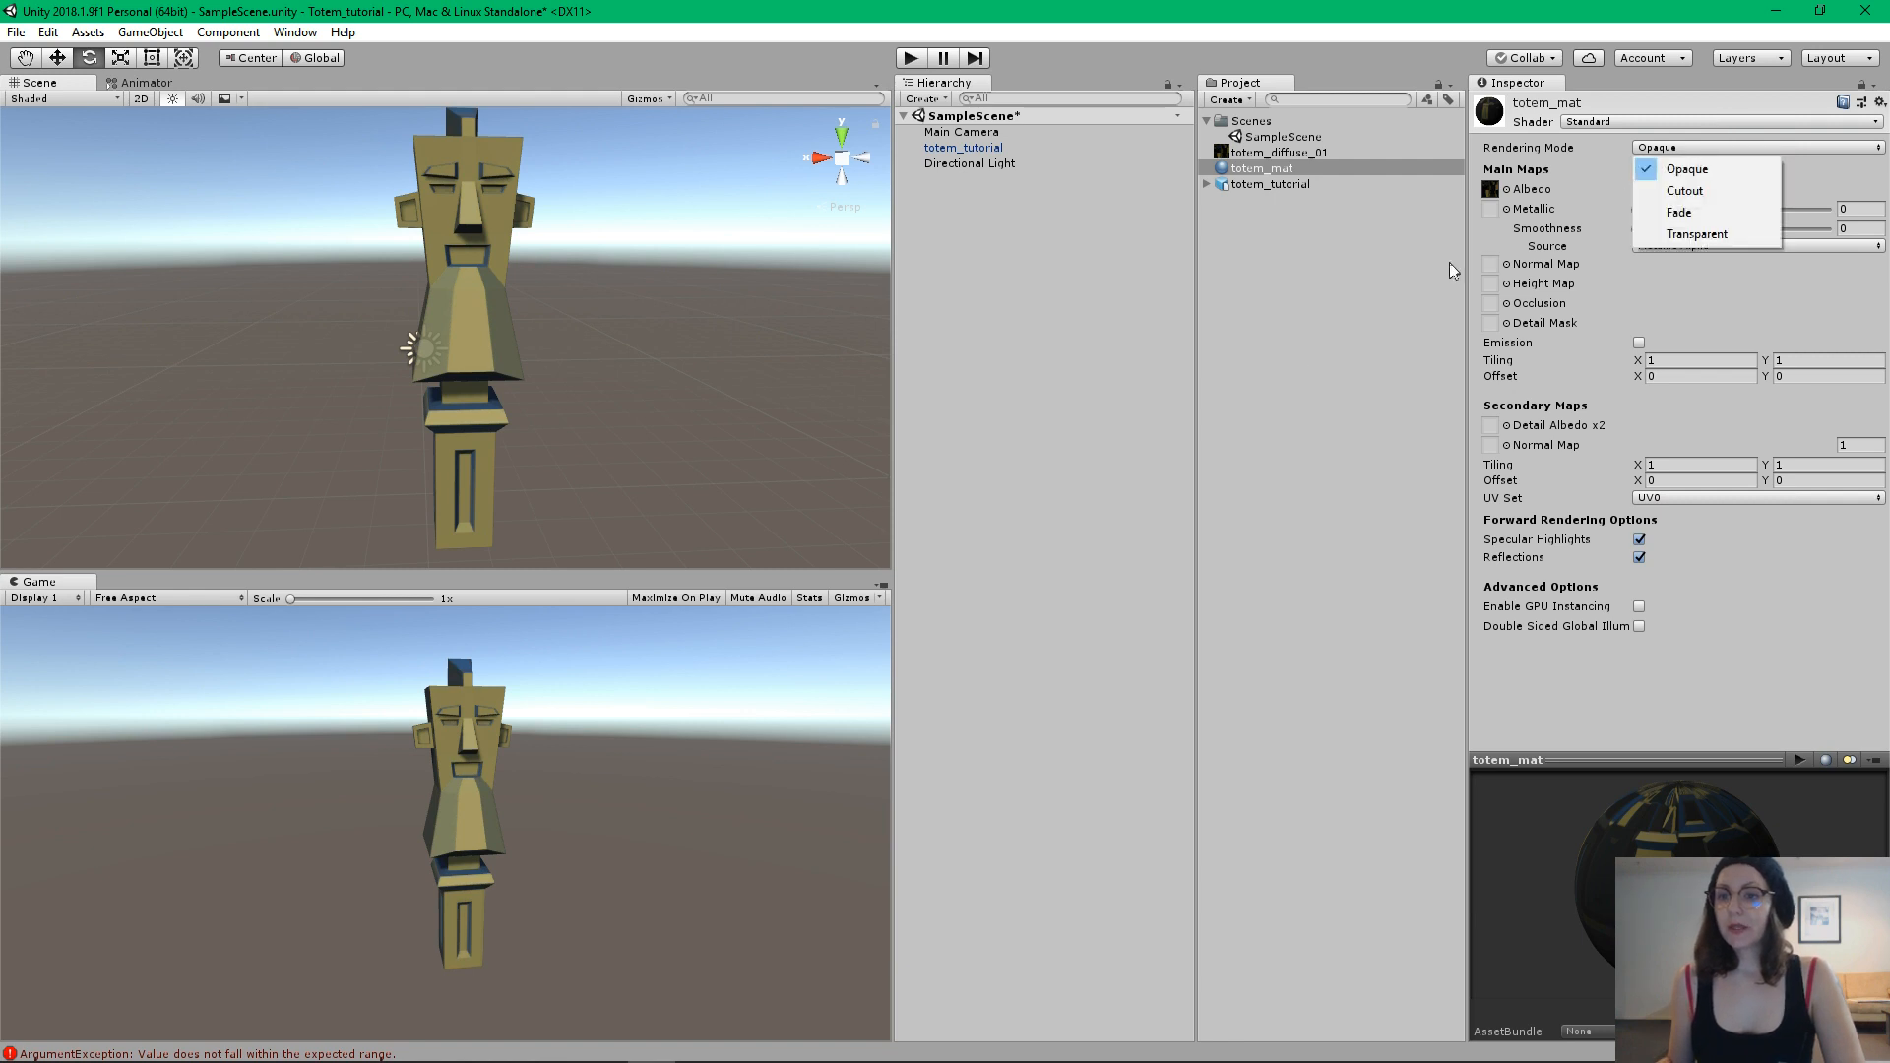
click(1647, 688)
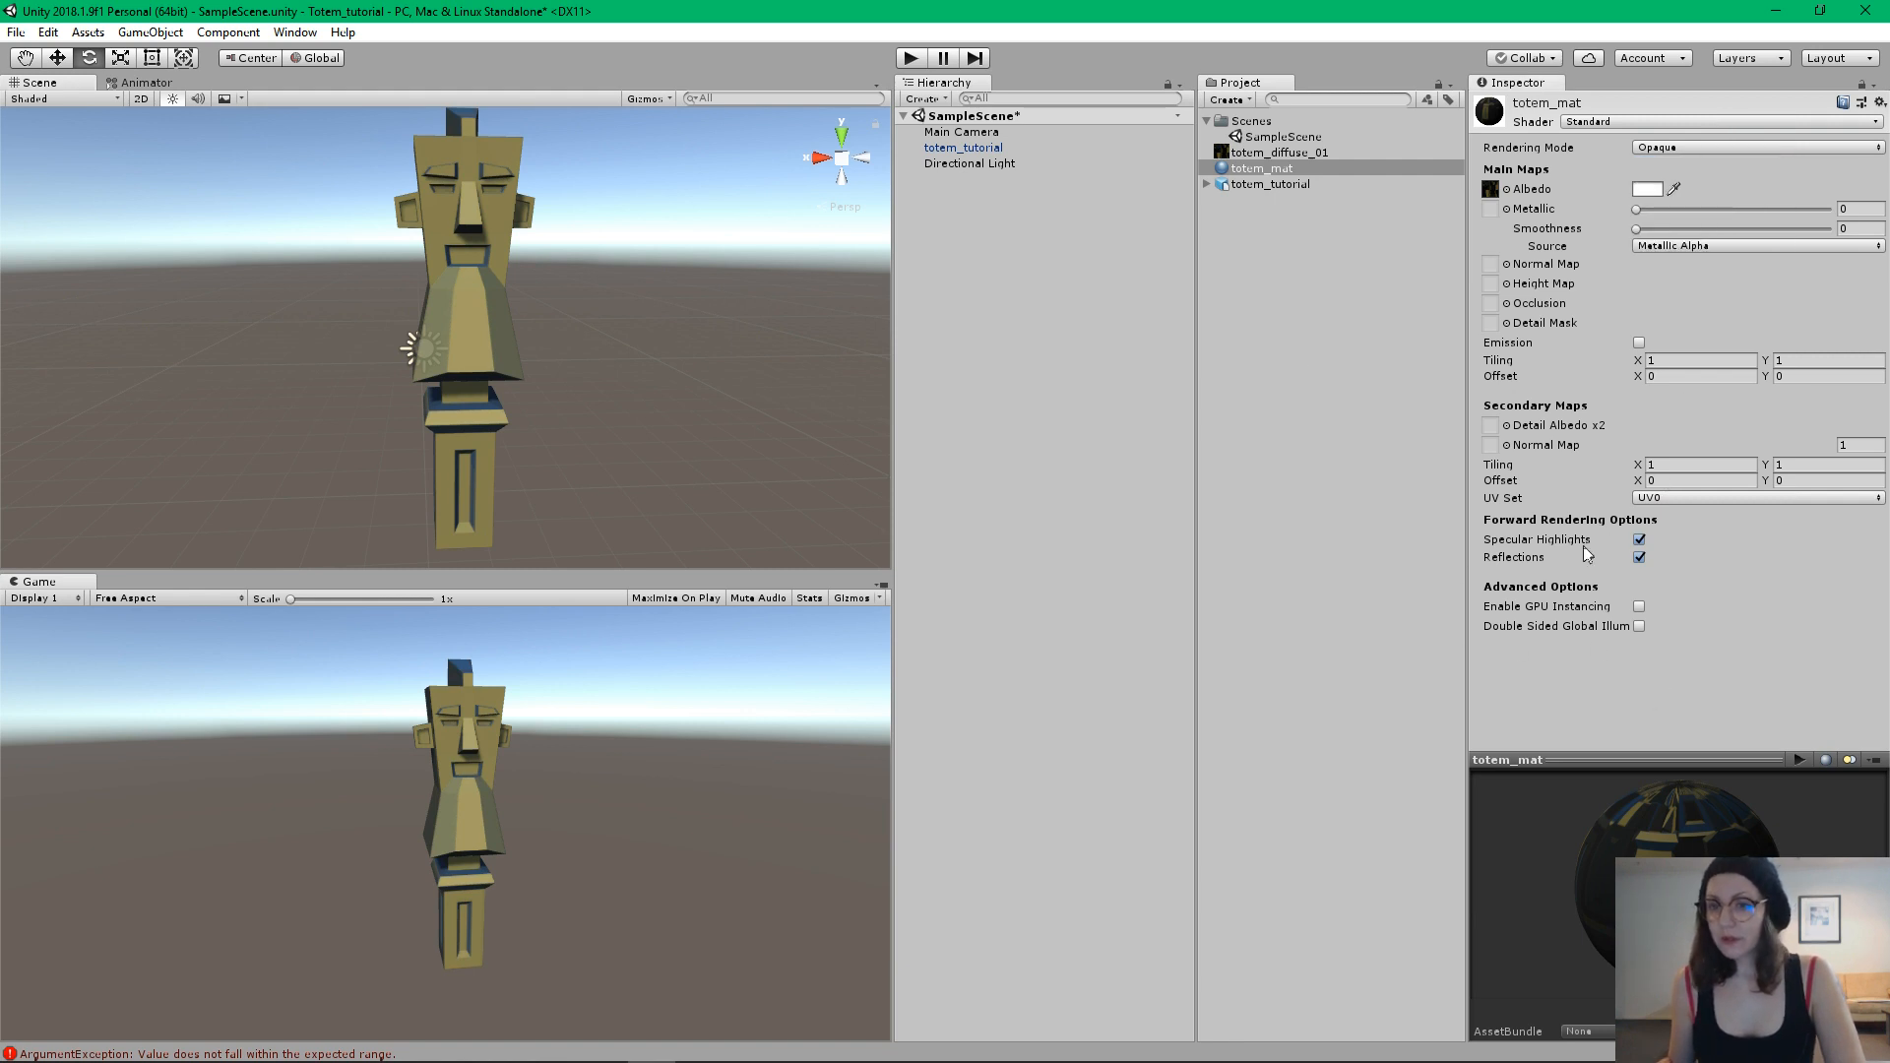
click(1641, 541)
click(1641, 541)
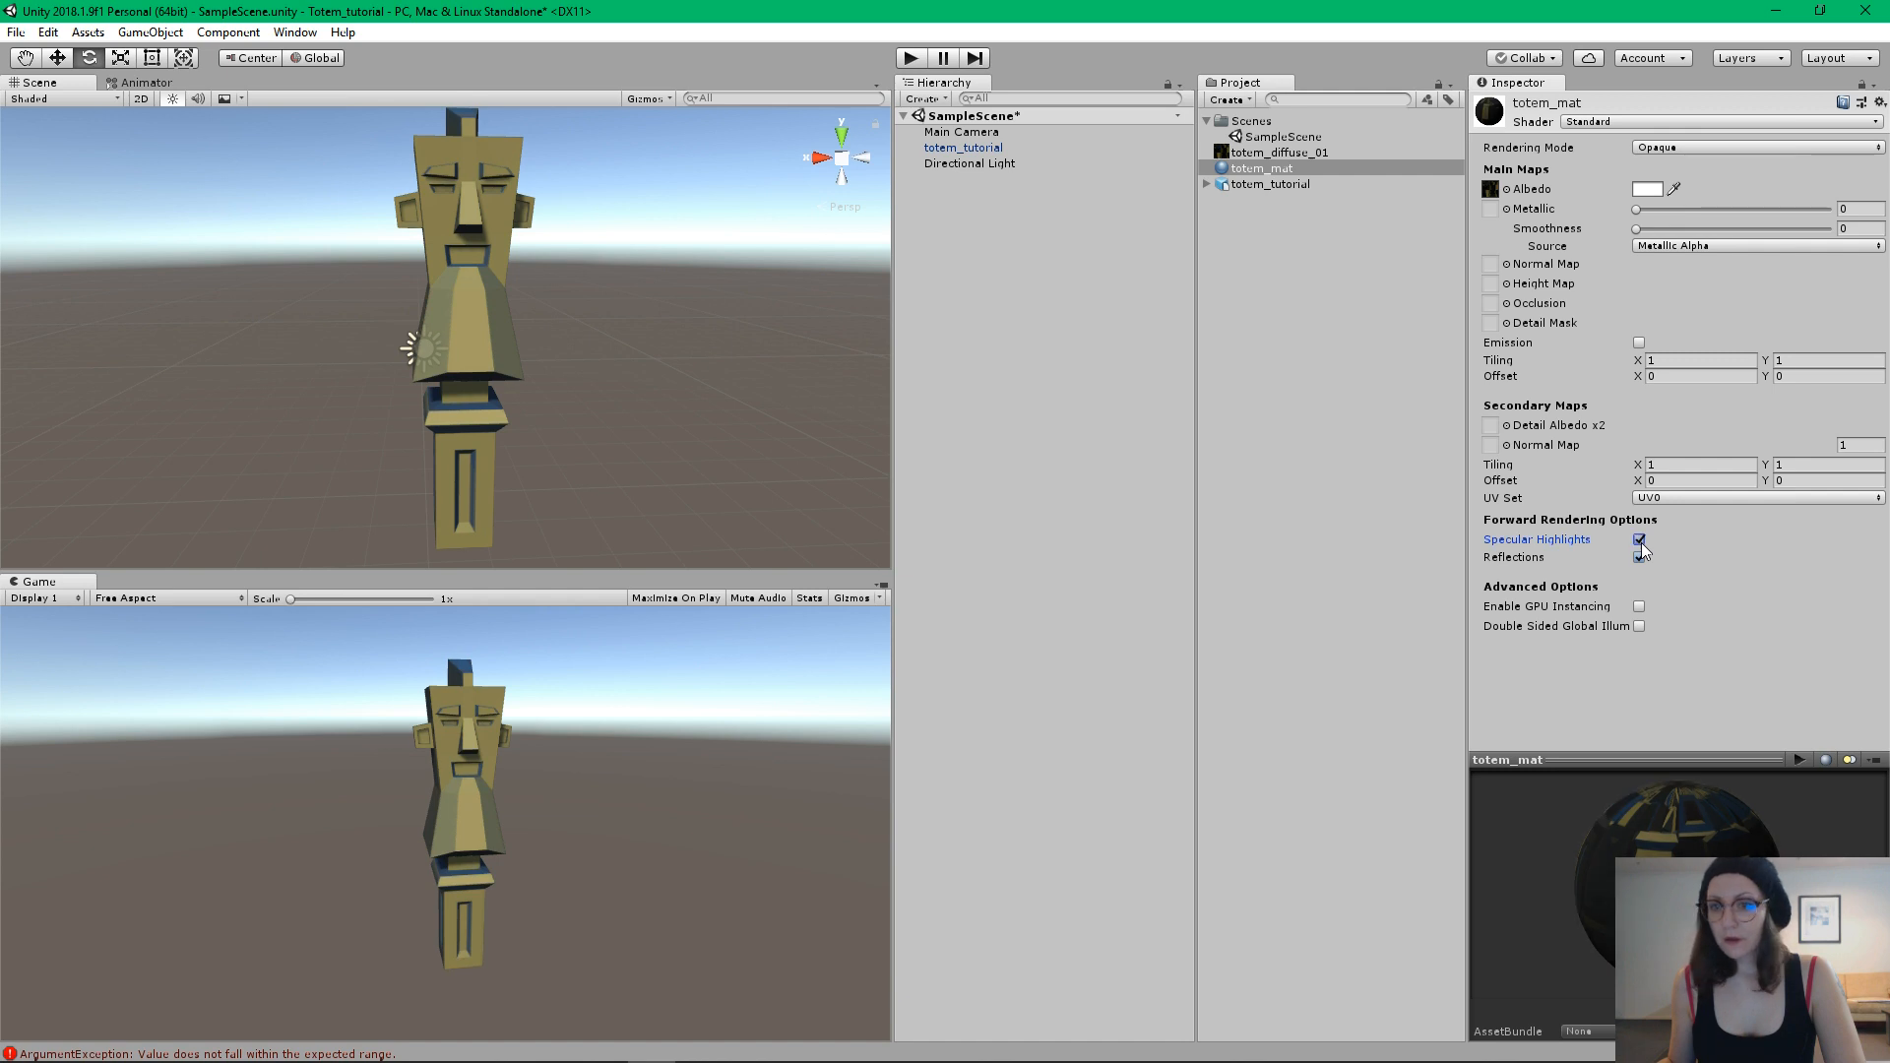
click(1639, 540)
click(1639, 540)
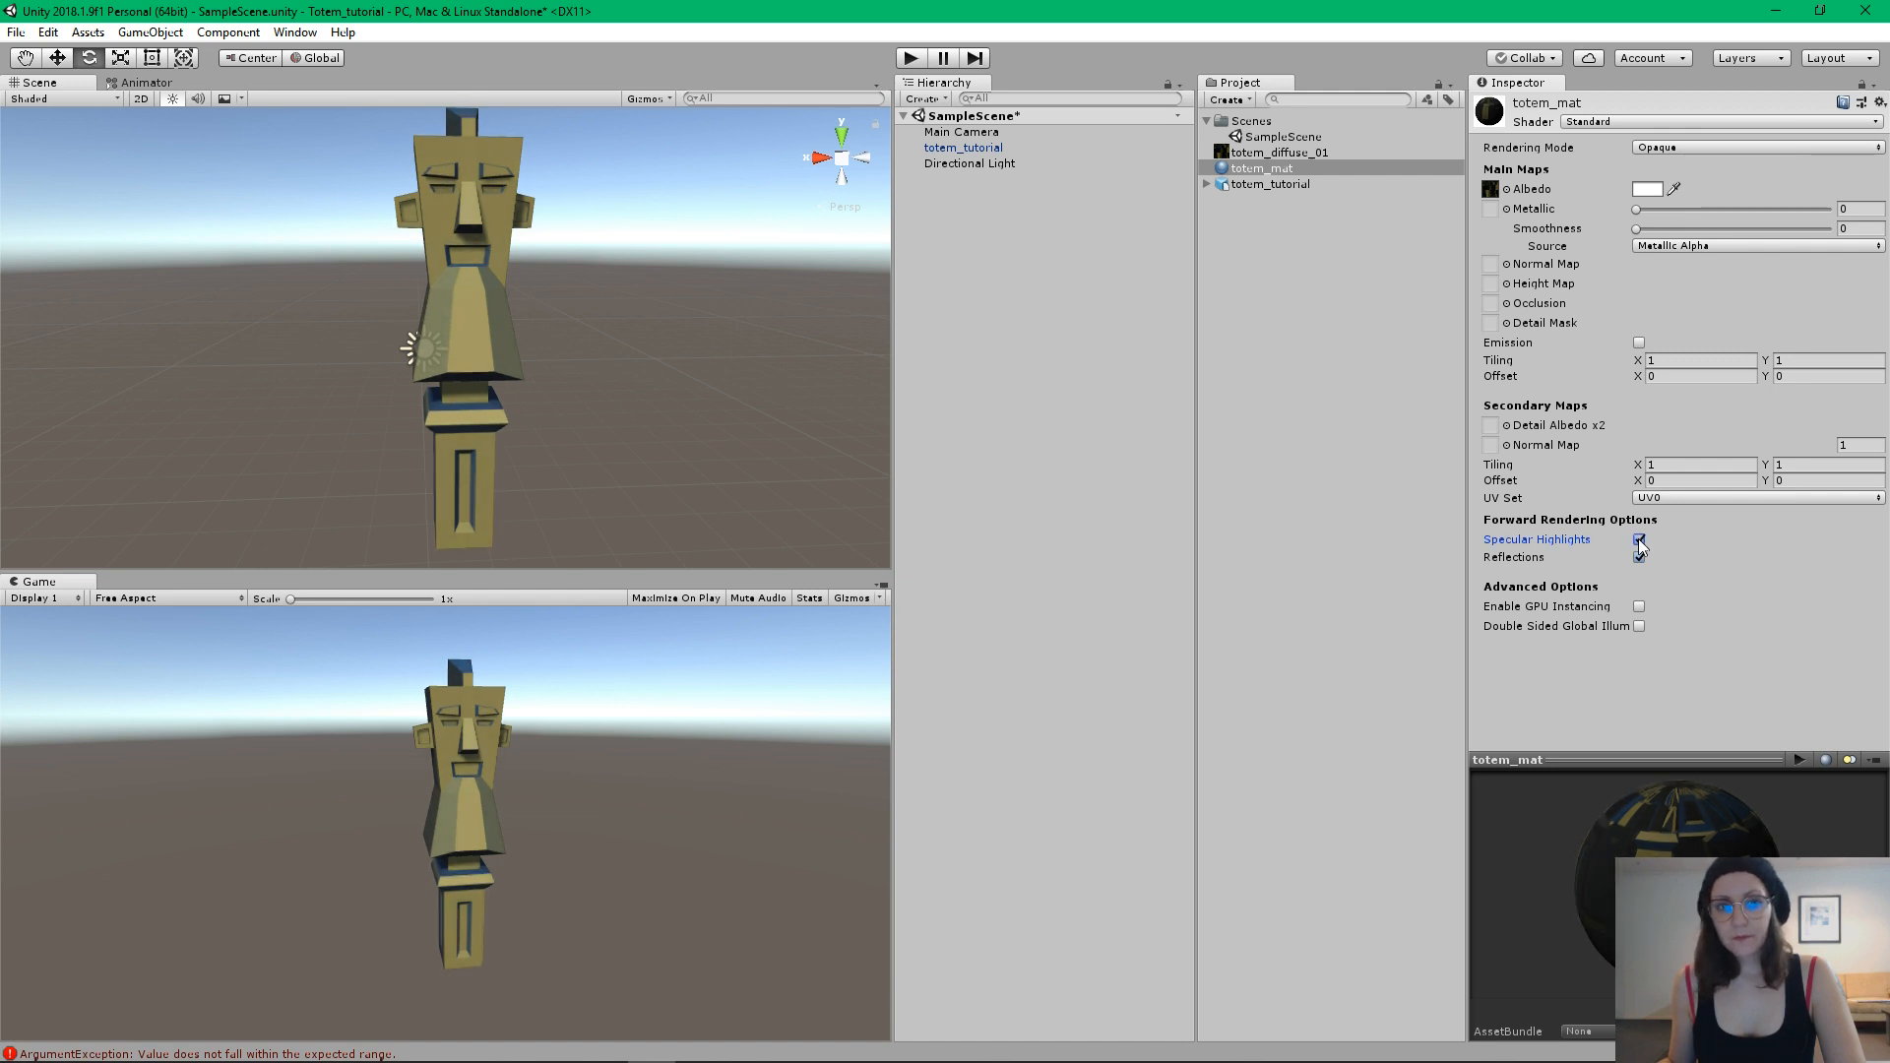
Change totem_mat's shader to Unlit/Texture and check the totem at an angle
click(1625, 125)
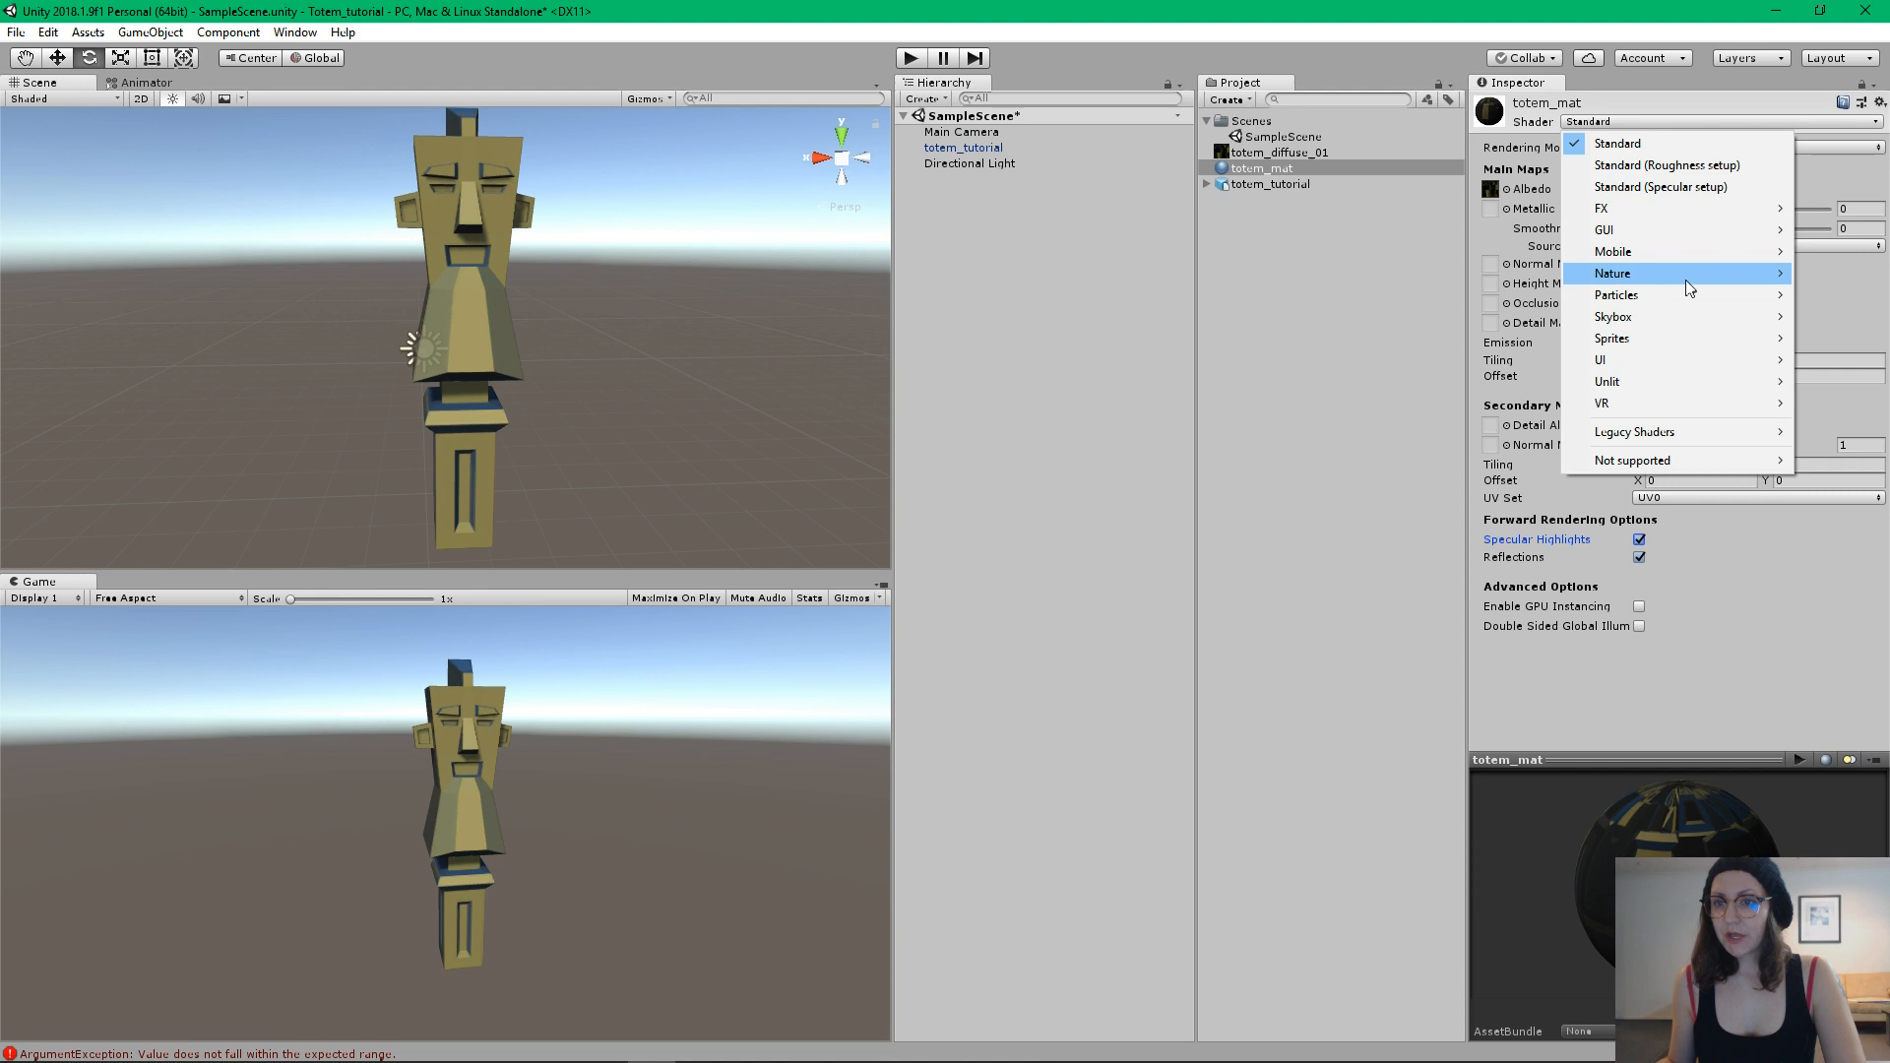
mouse_move(1662, 382)
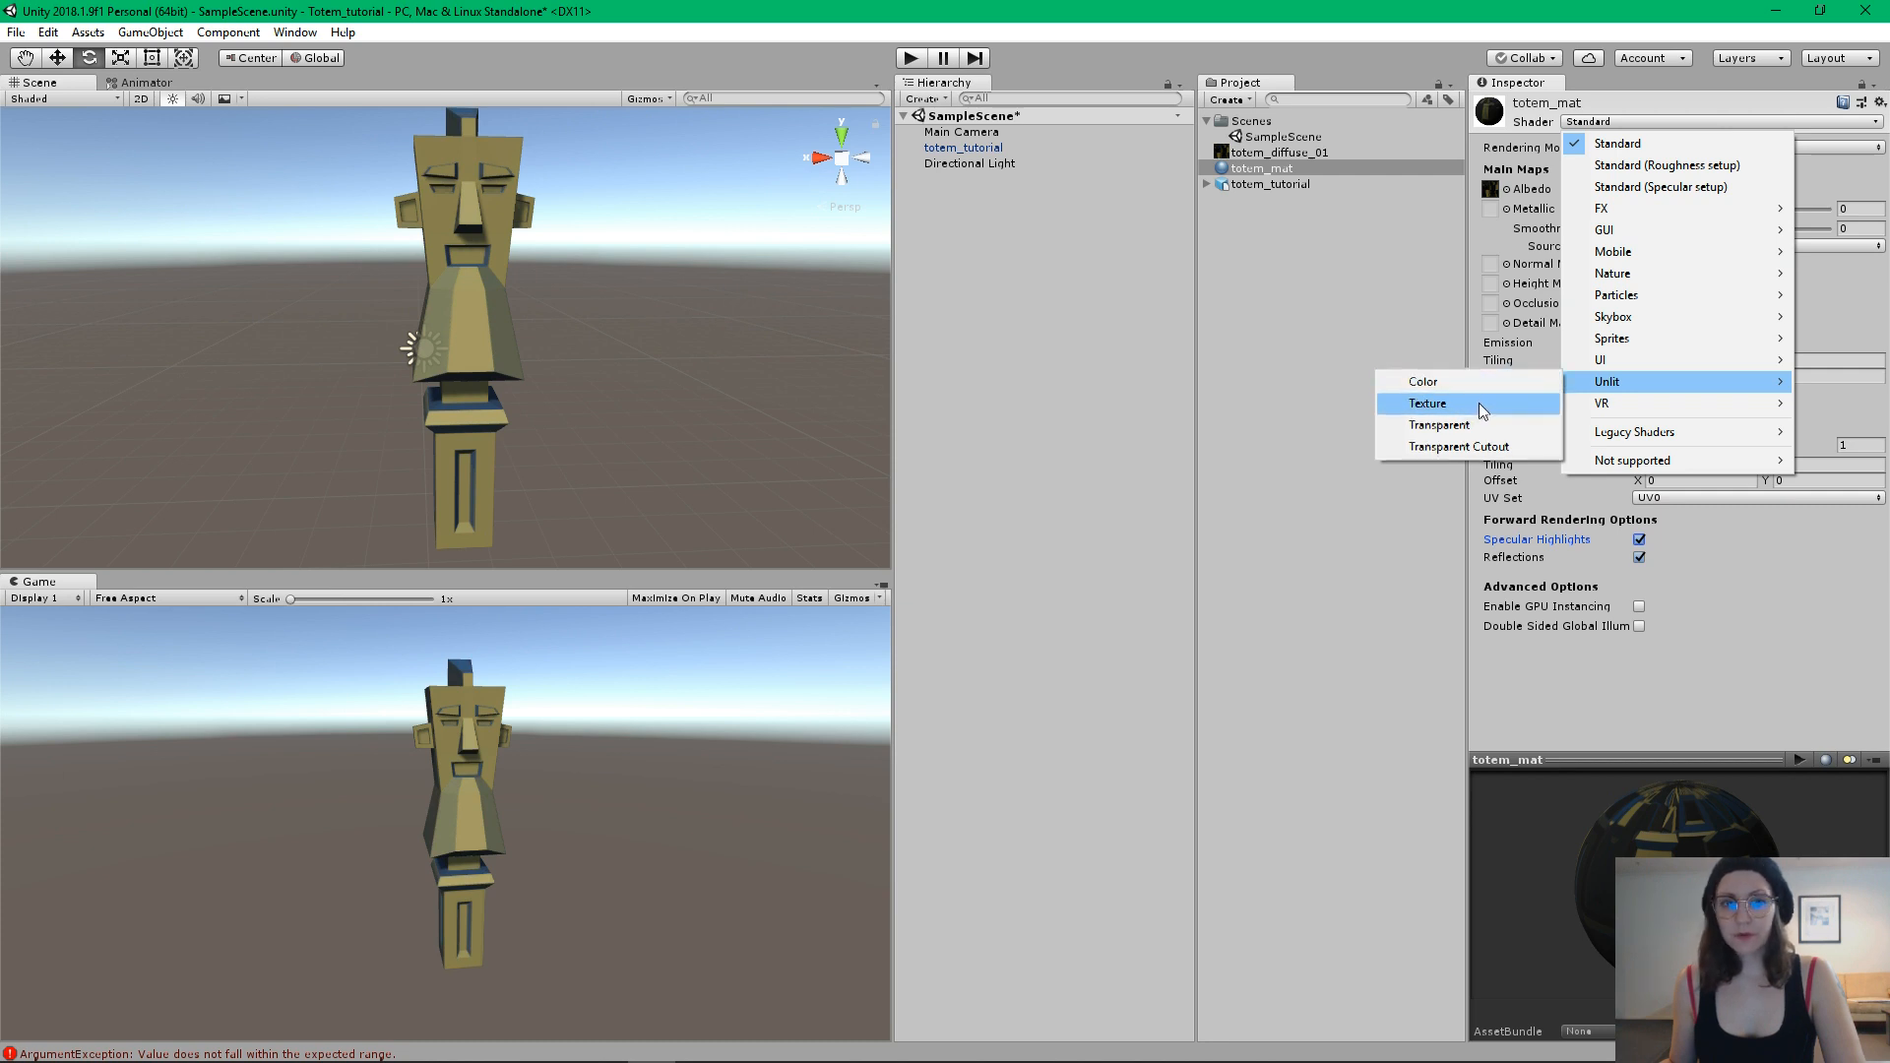
click(1482, 409)
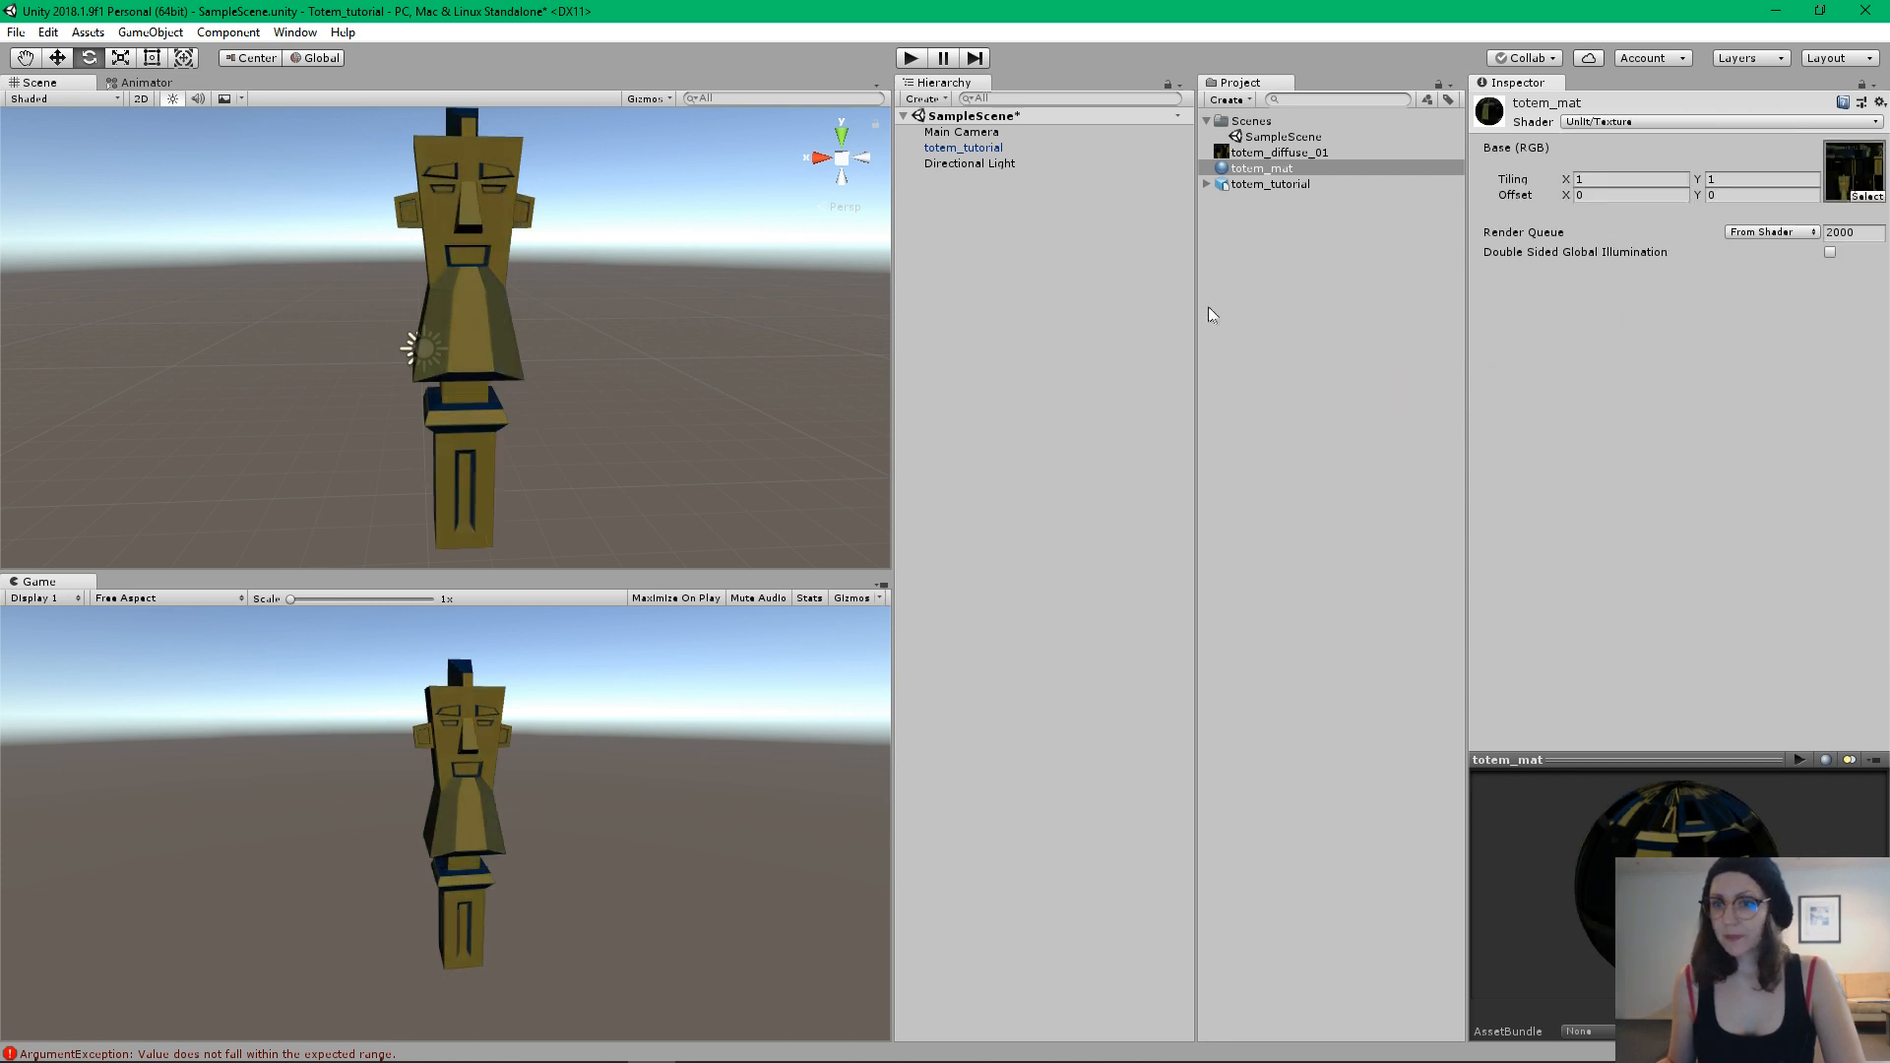
alt+drag(876, 317, 789, 338)
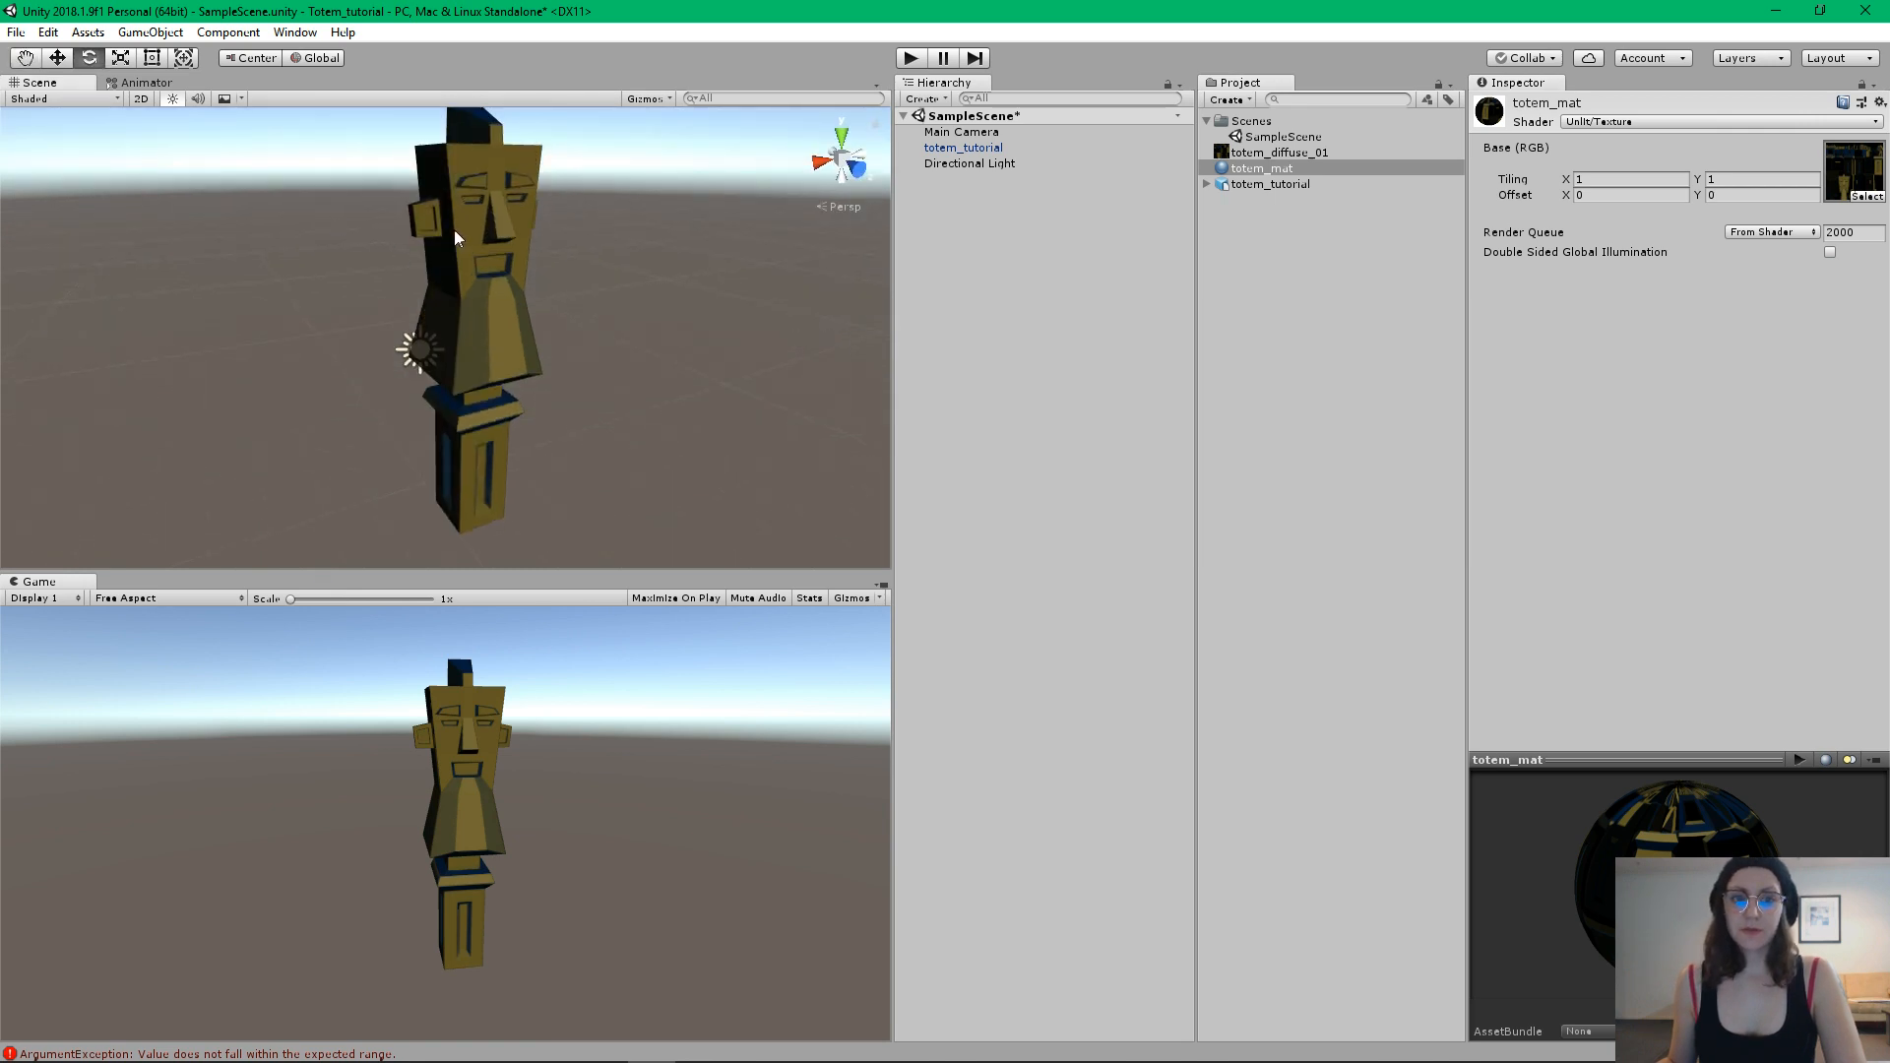
Select the Directional Light and examine the unlit totem's baked shading from several angles
click(420, 355)
alt+drag(498, 424, 296, 295)
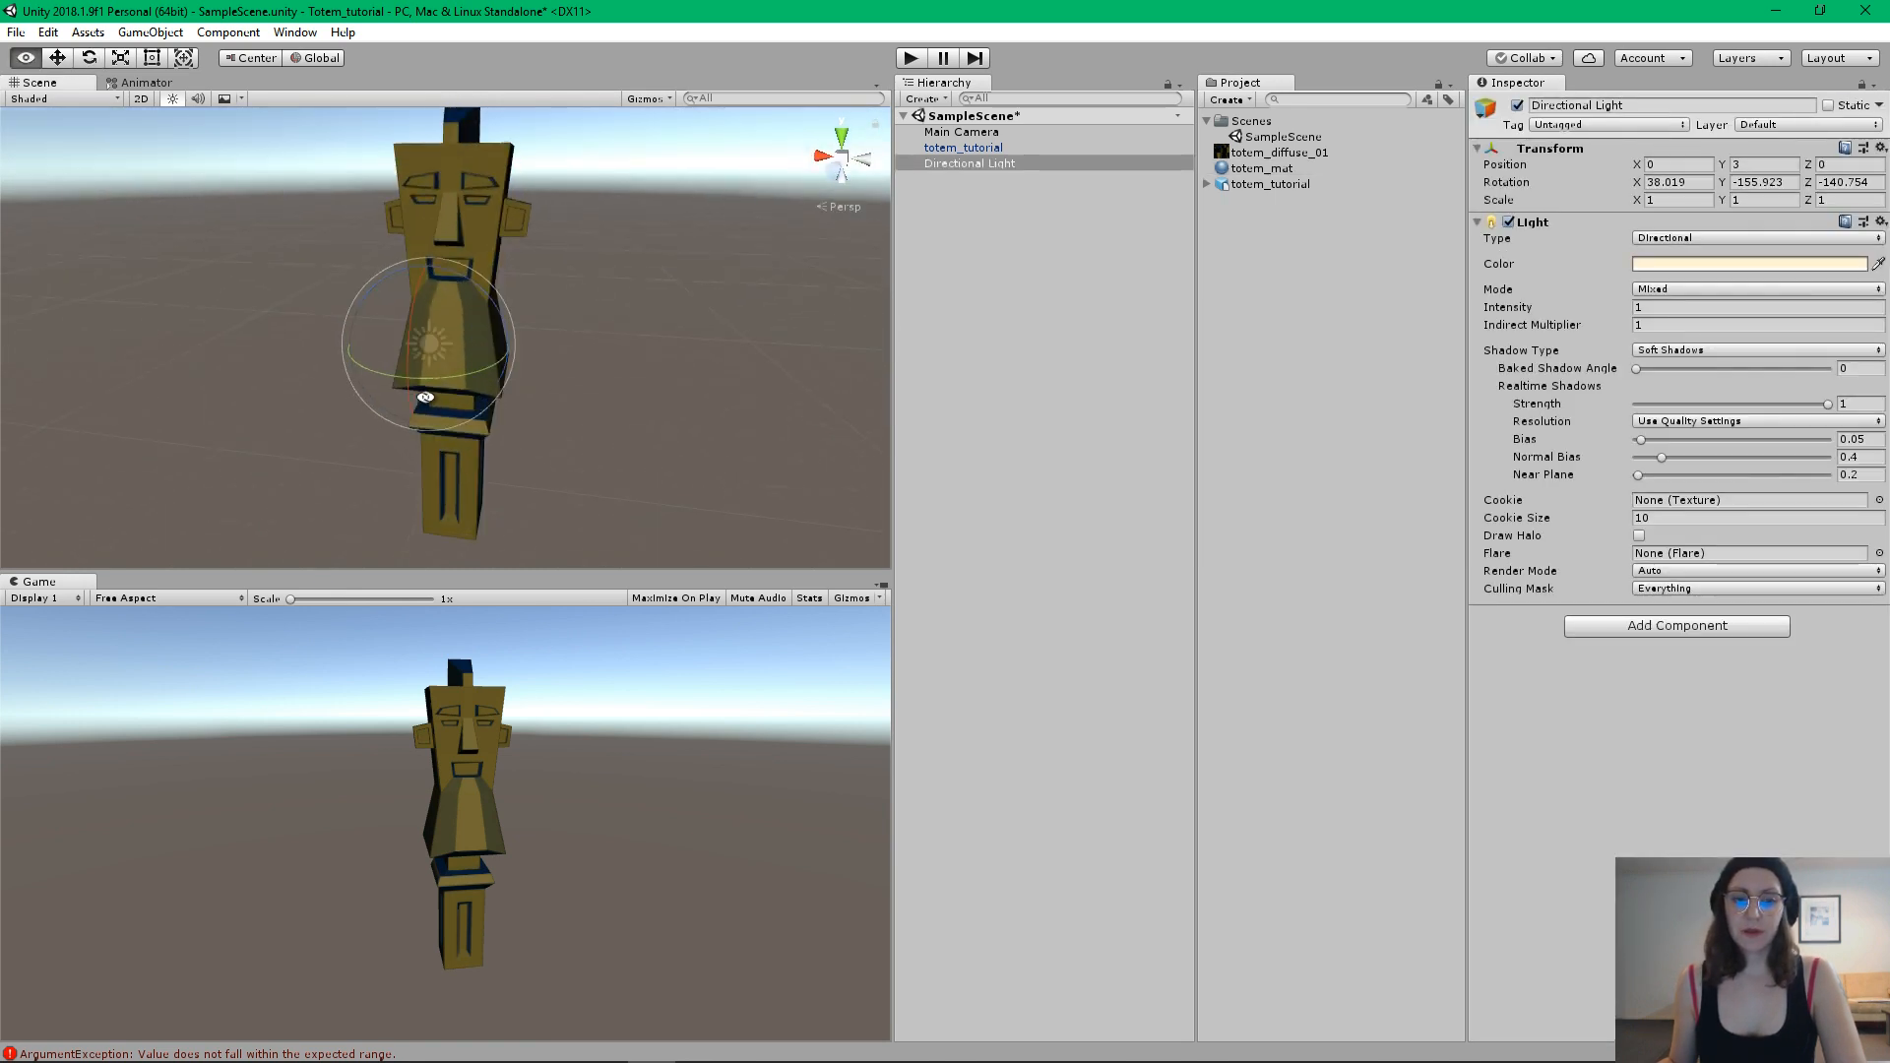
alt+drag(644, 392, 663, 372)
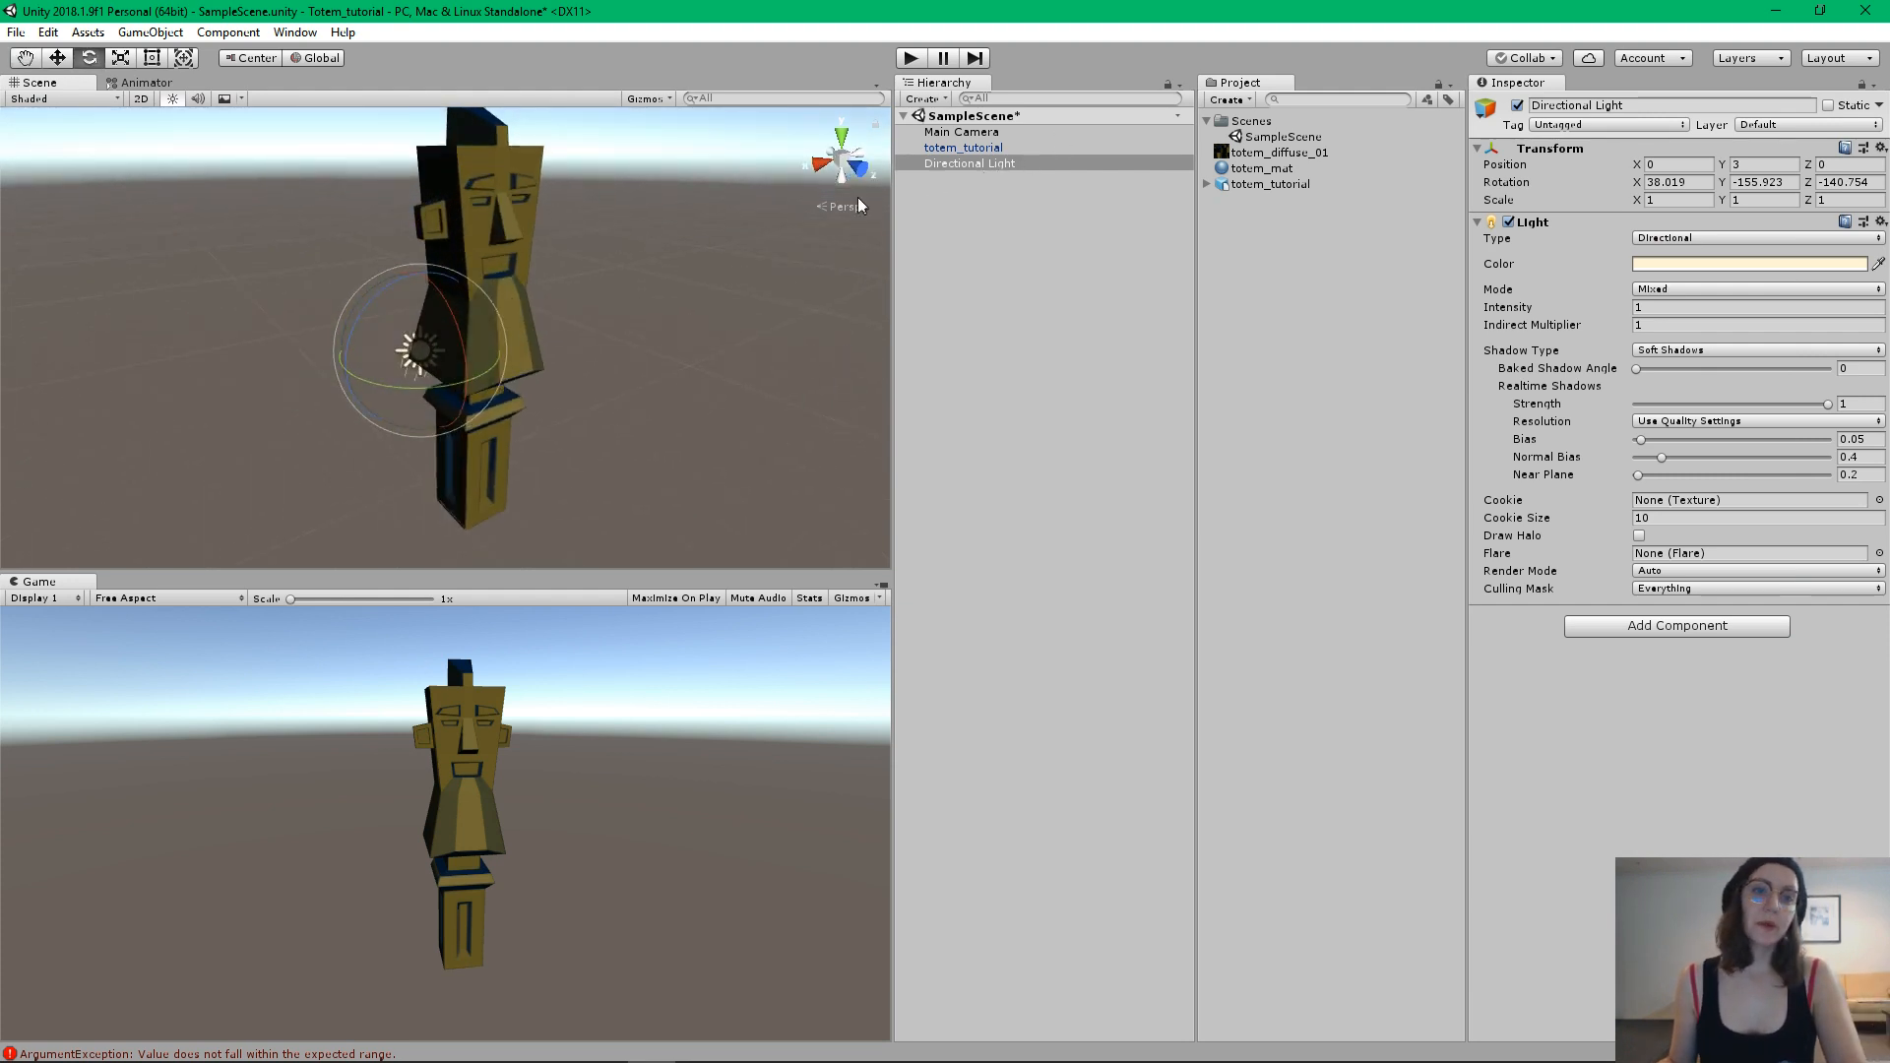
alt+drag(417, 257, 340, 282)
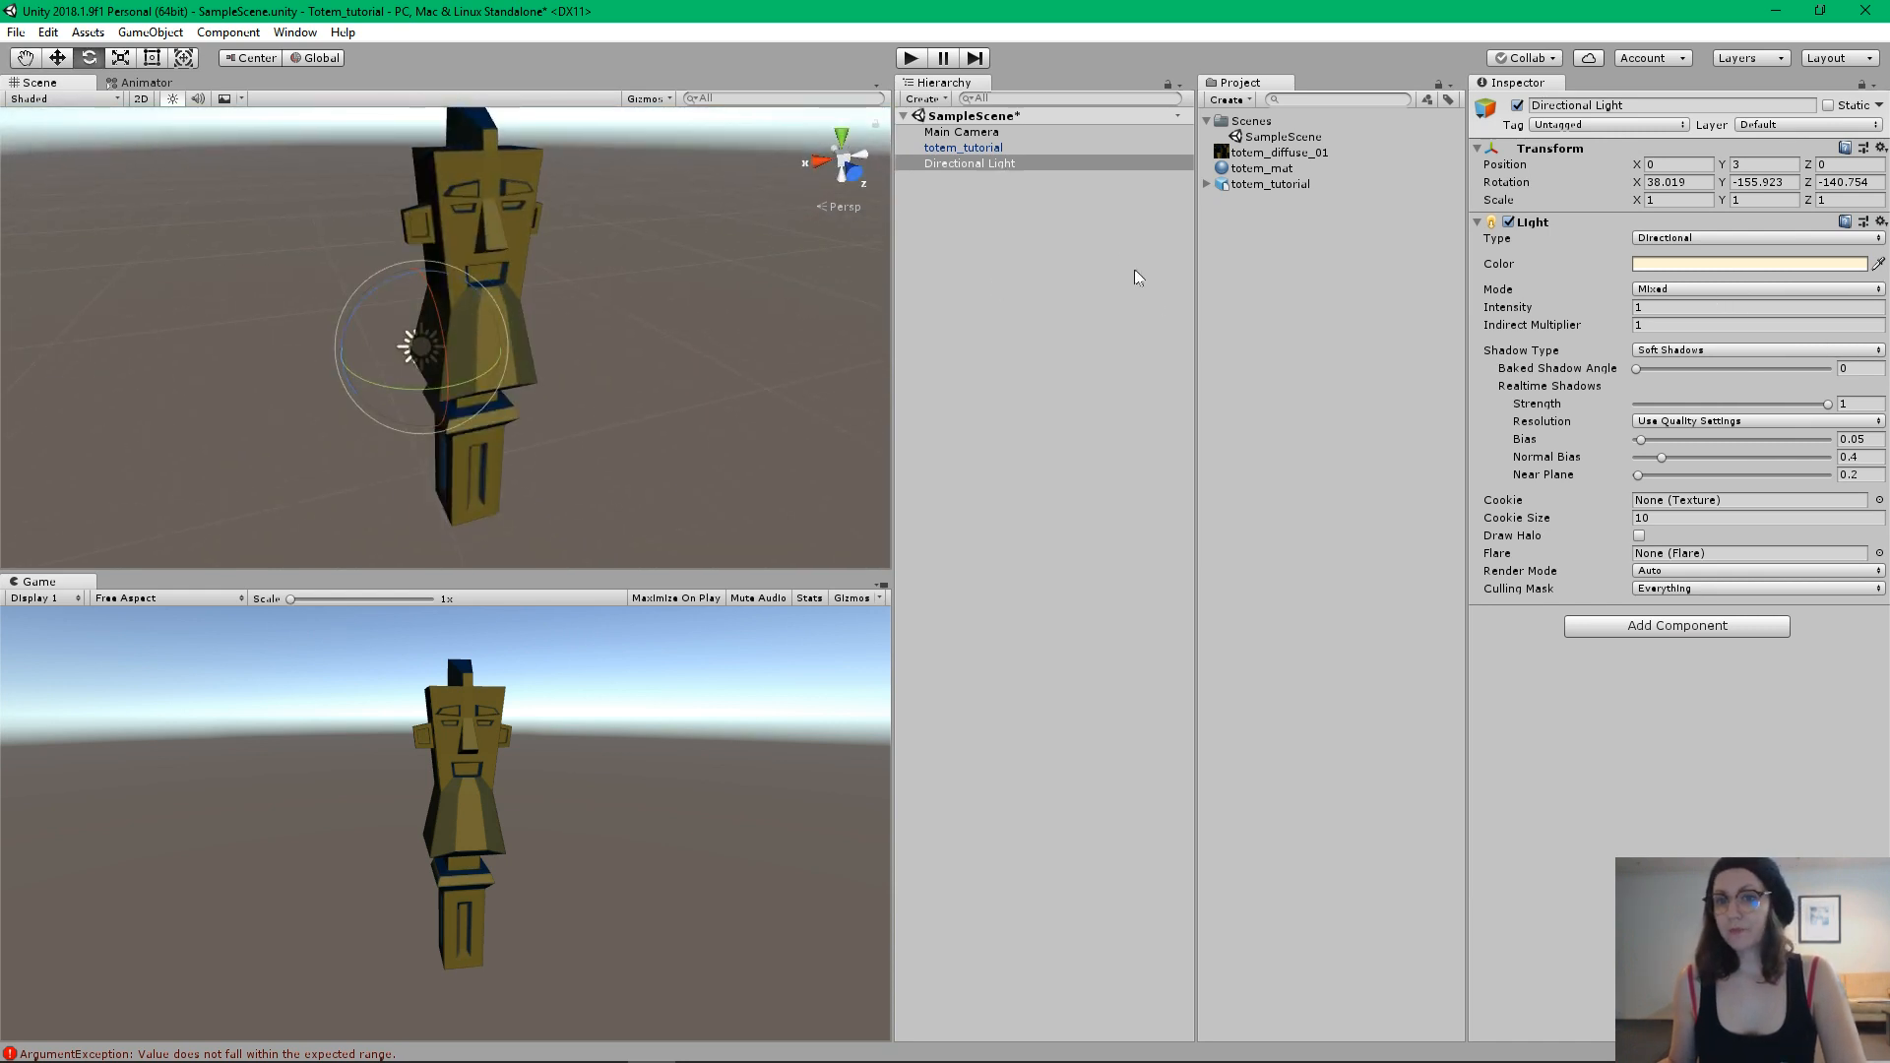
Change totem_mat's shader to Standard (Roughness setup) and set its metallic to 0
click(1256, 169)
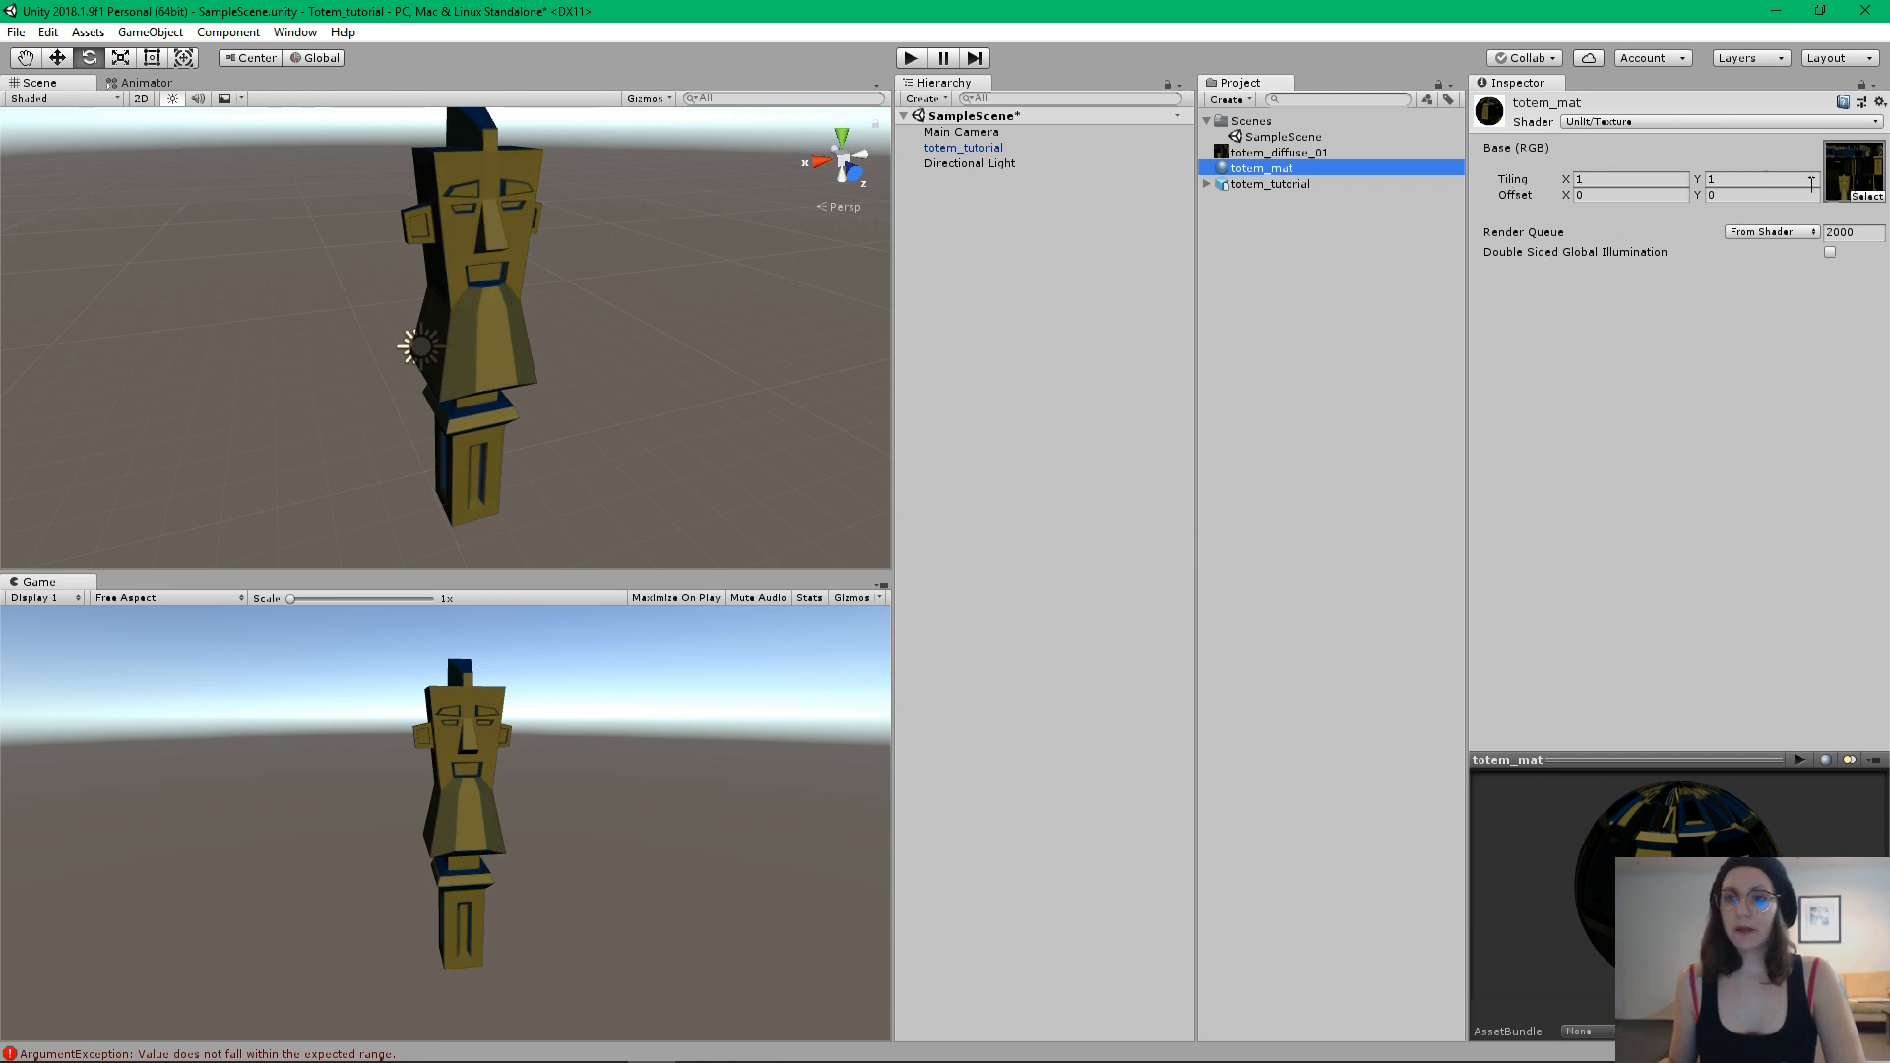
click(1634, 122)
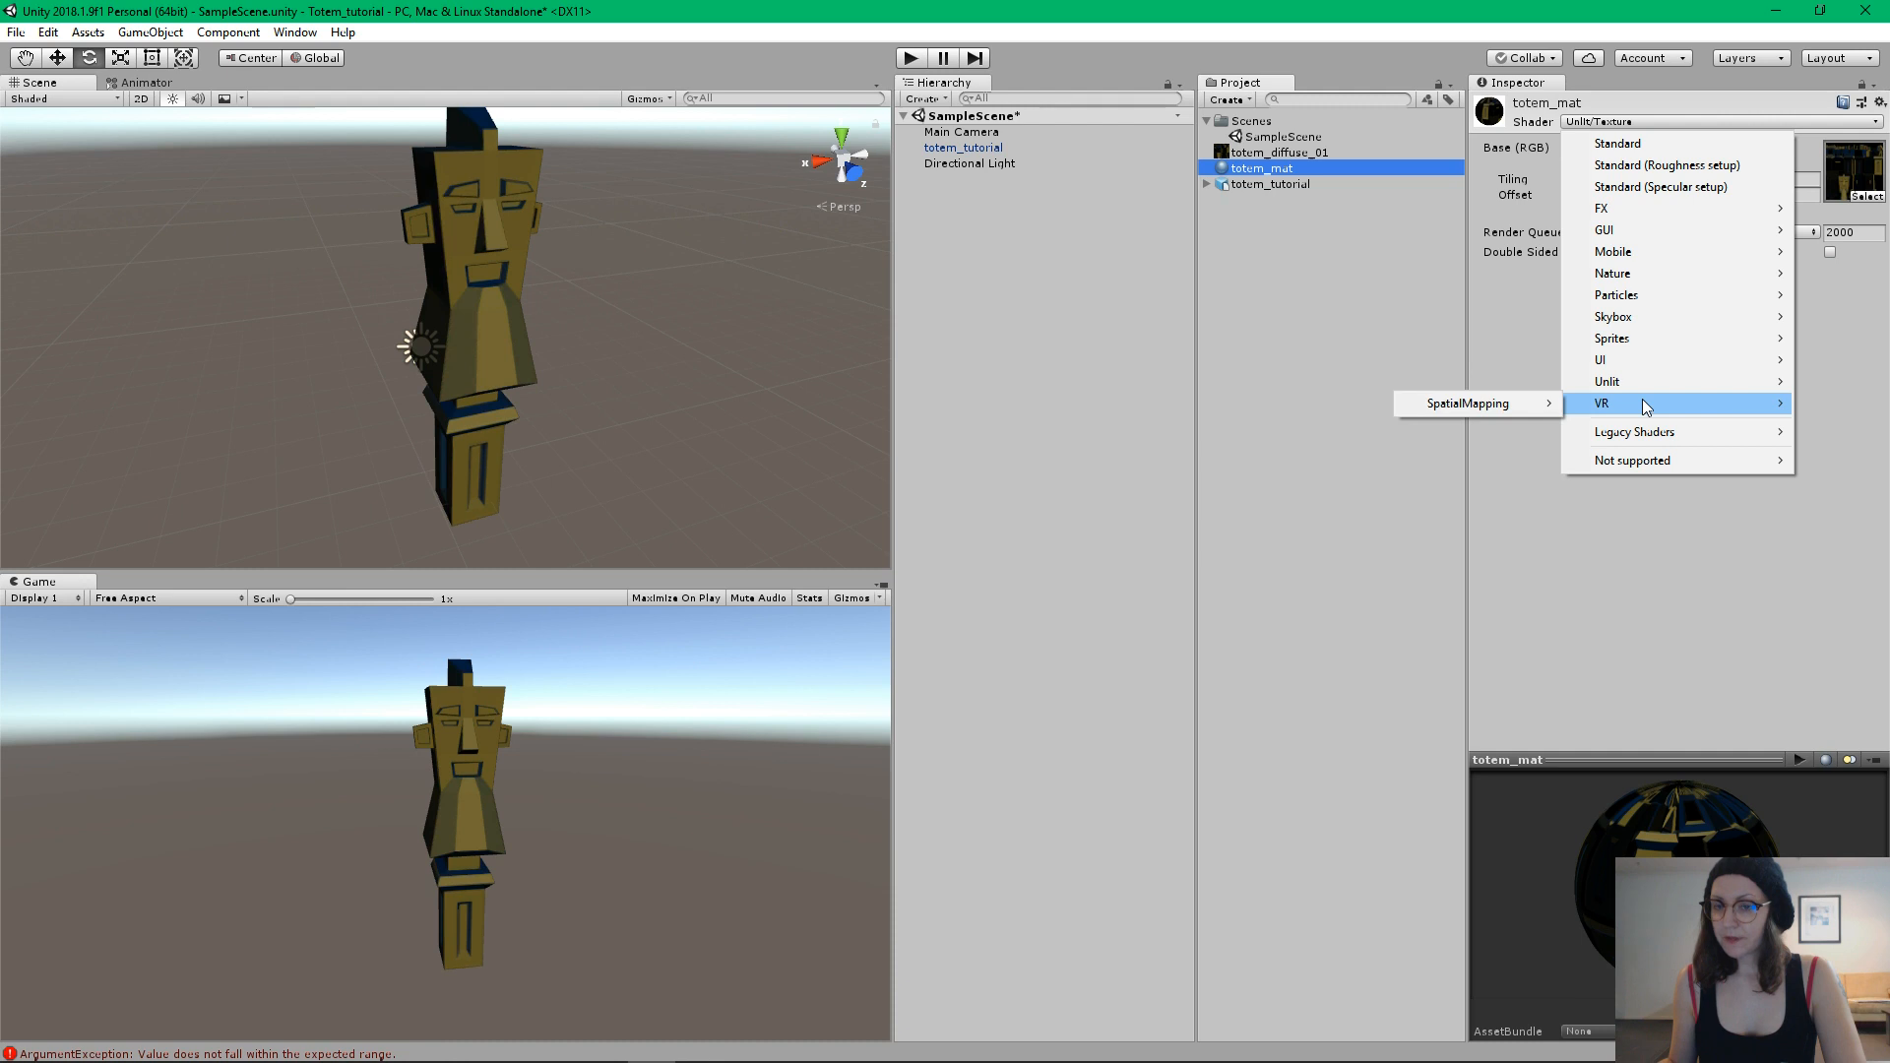
mouse_move(1654, 254)
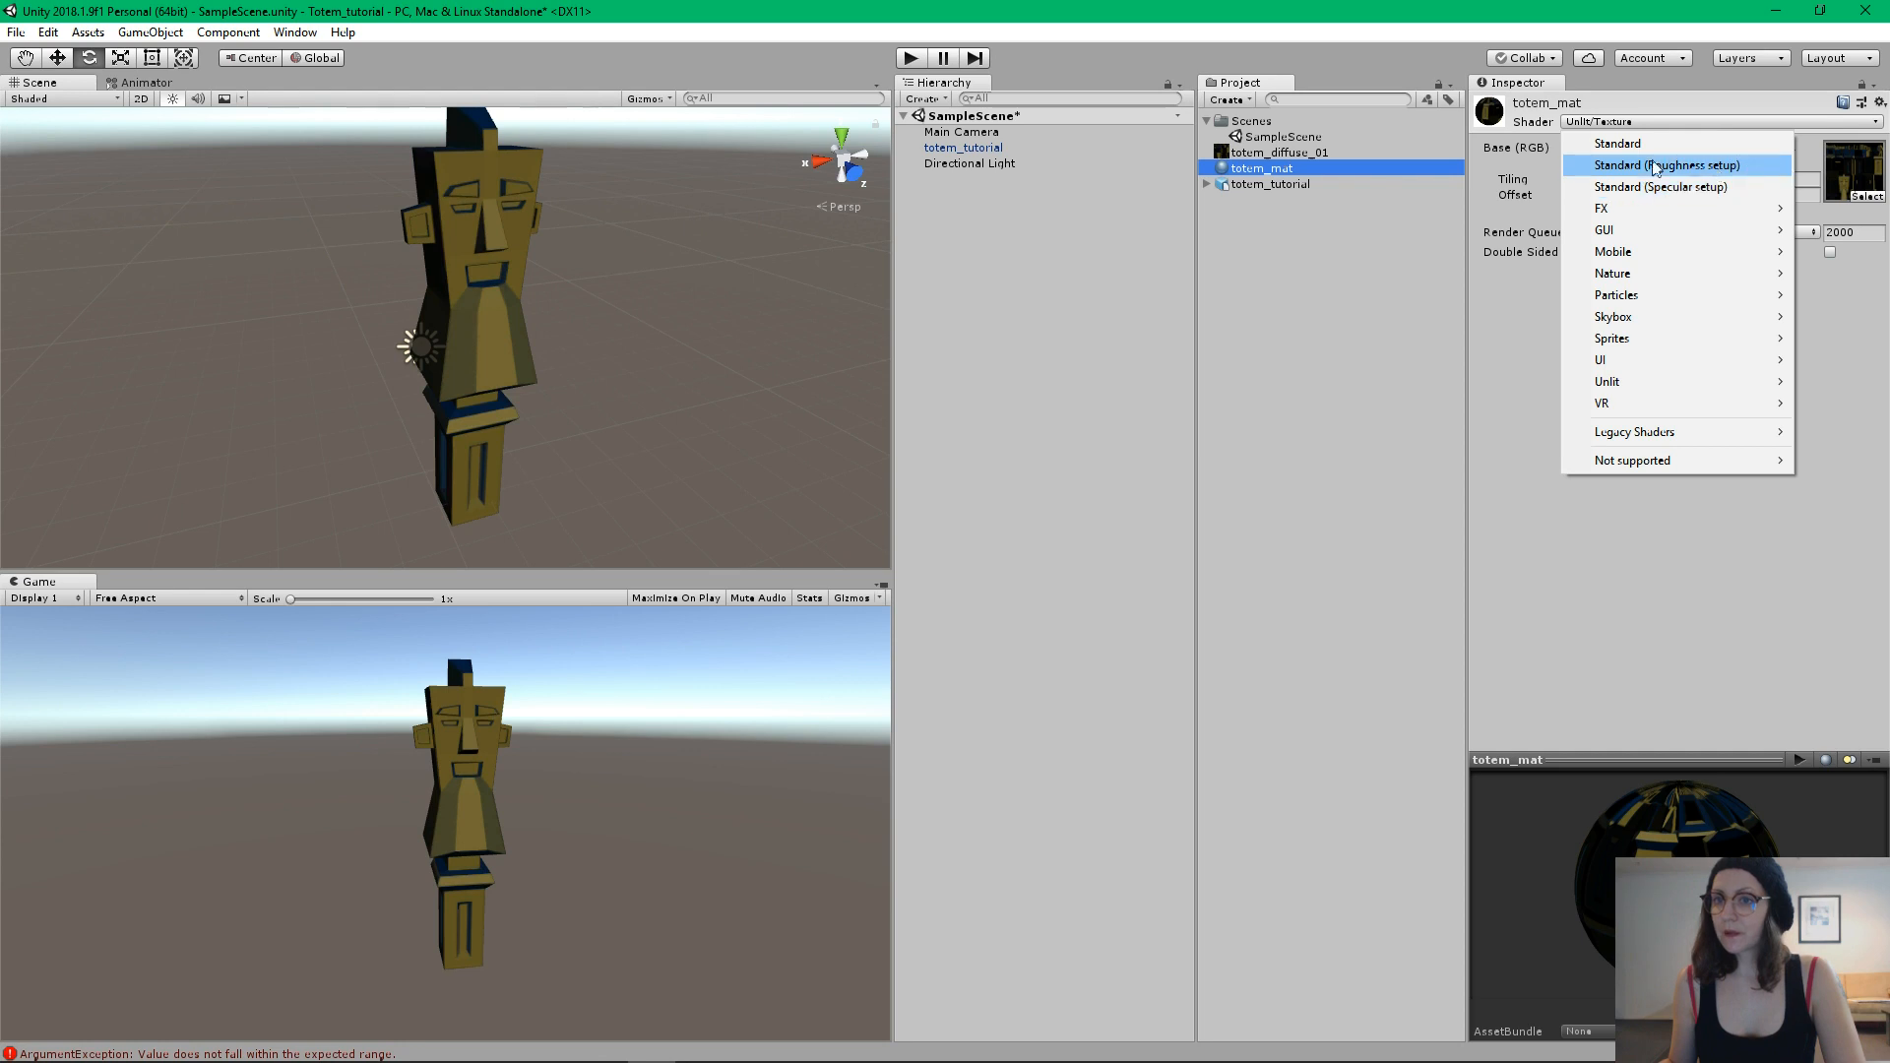
click(1687, 166)
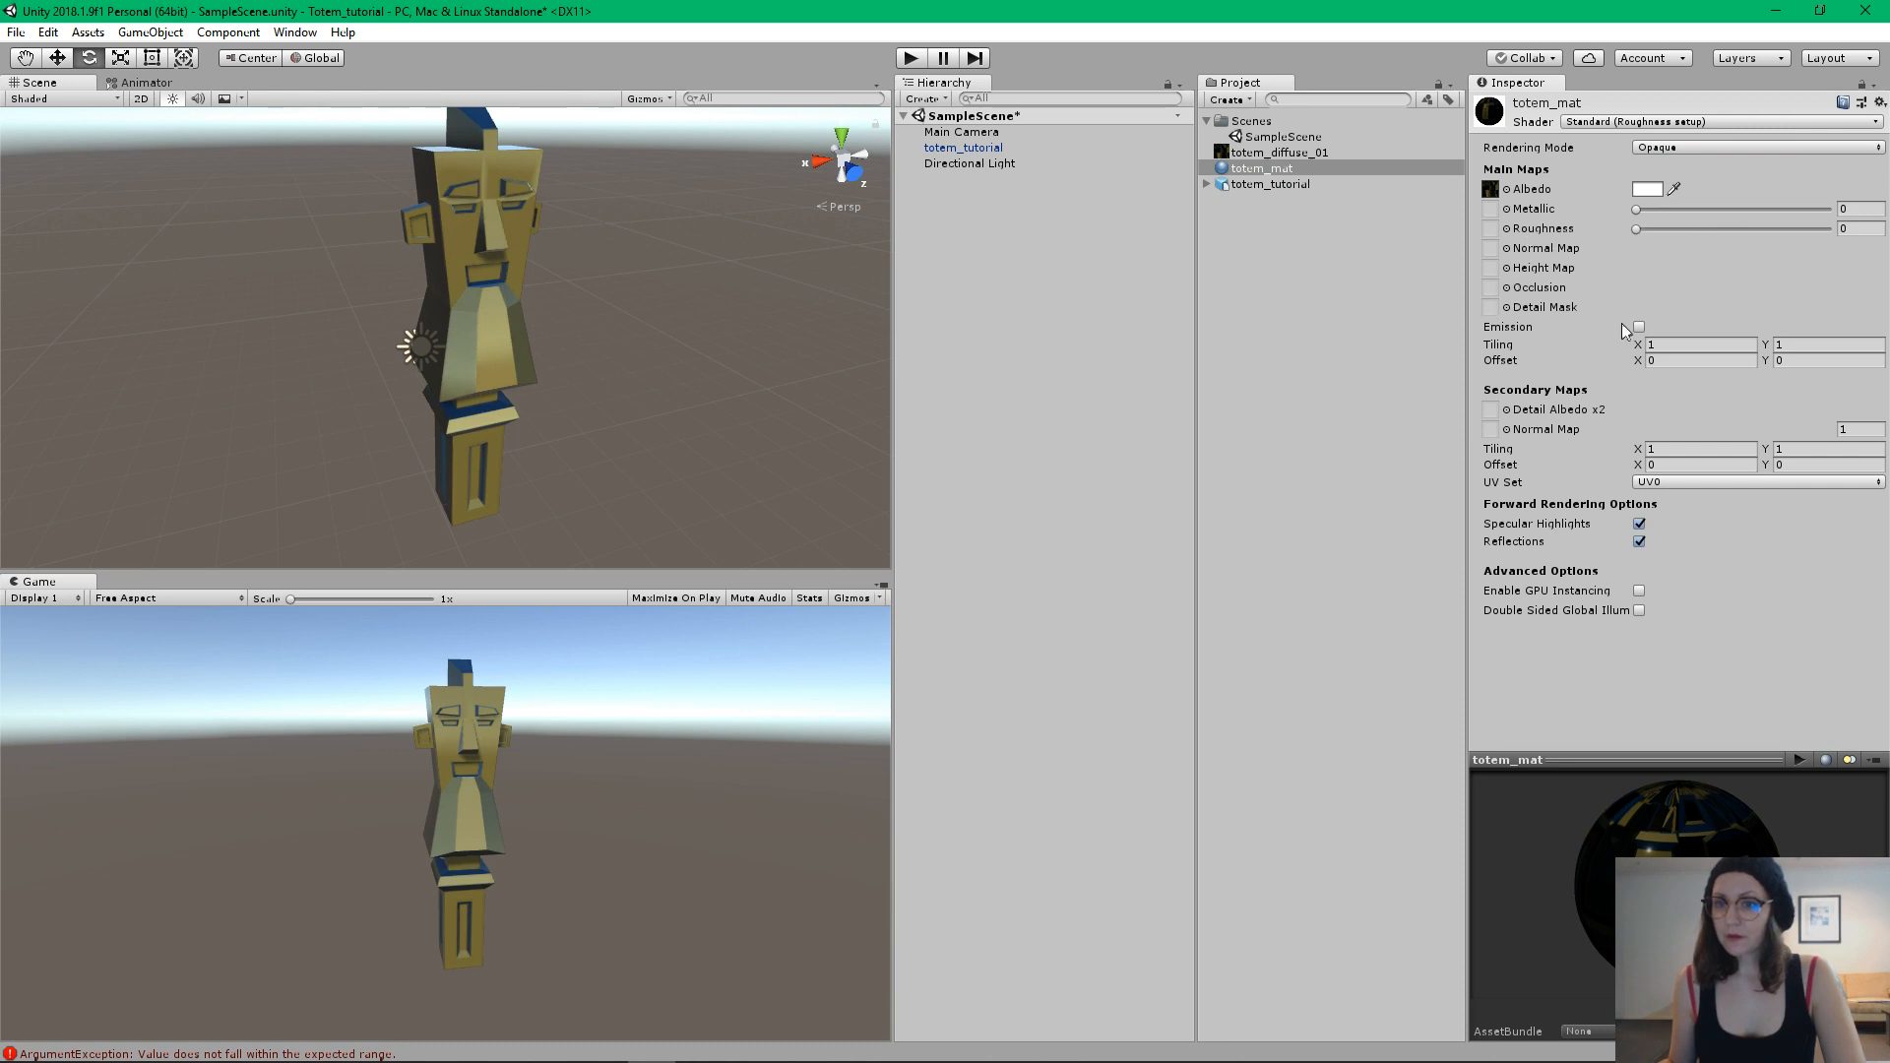
drag(1635, 208, 1514, 220)
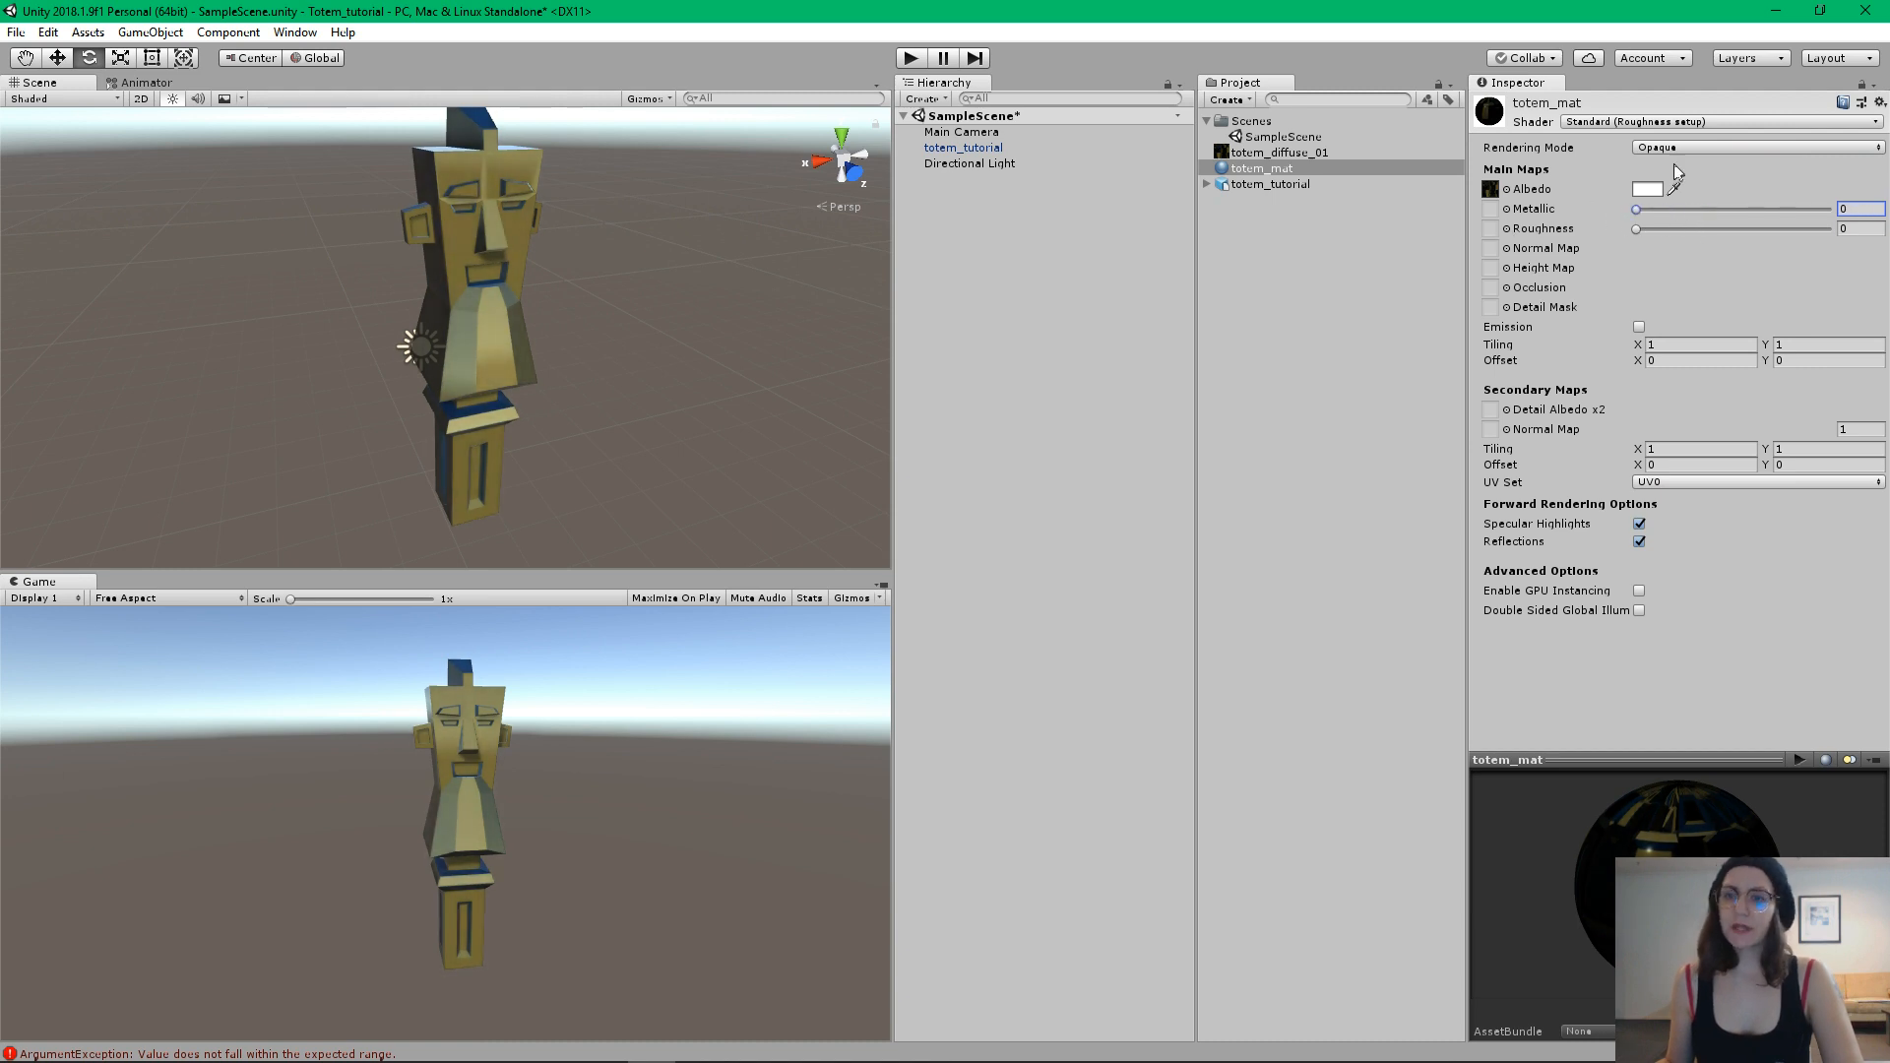
Switch totem_mat's shader to Standard and back to Standard (Roughness setup) to compare the two
click(1664, 123)
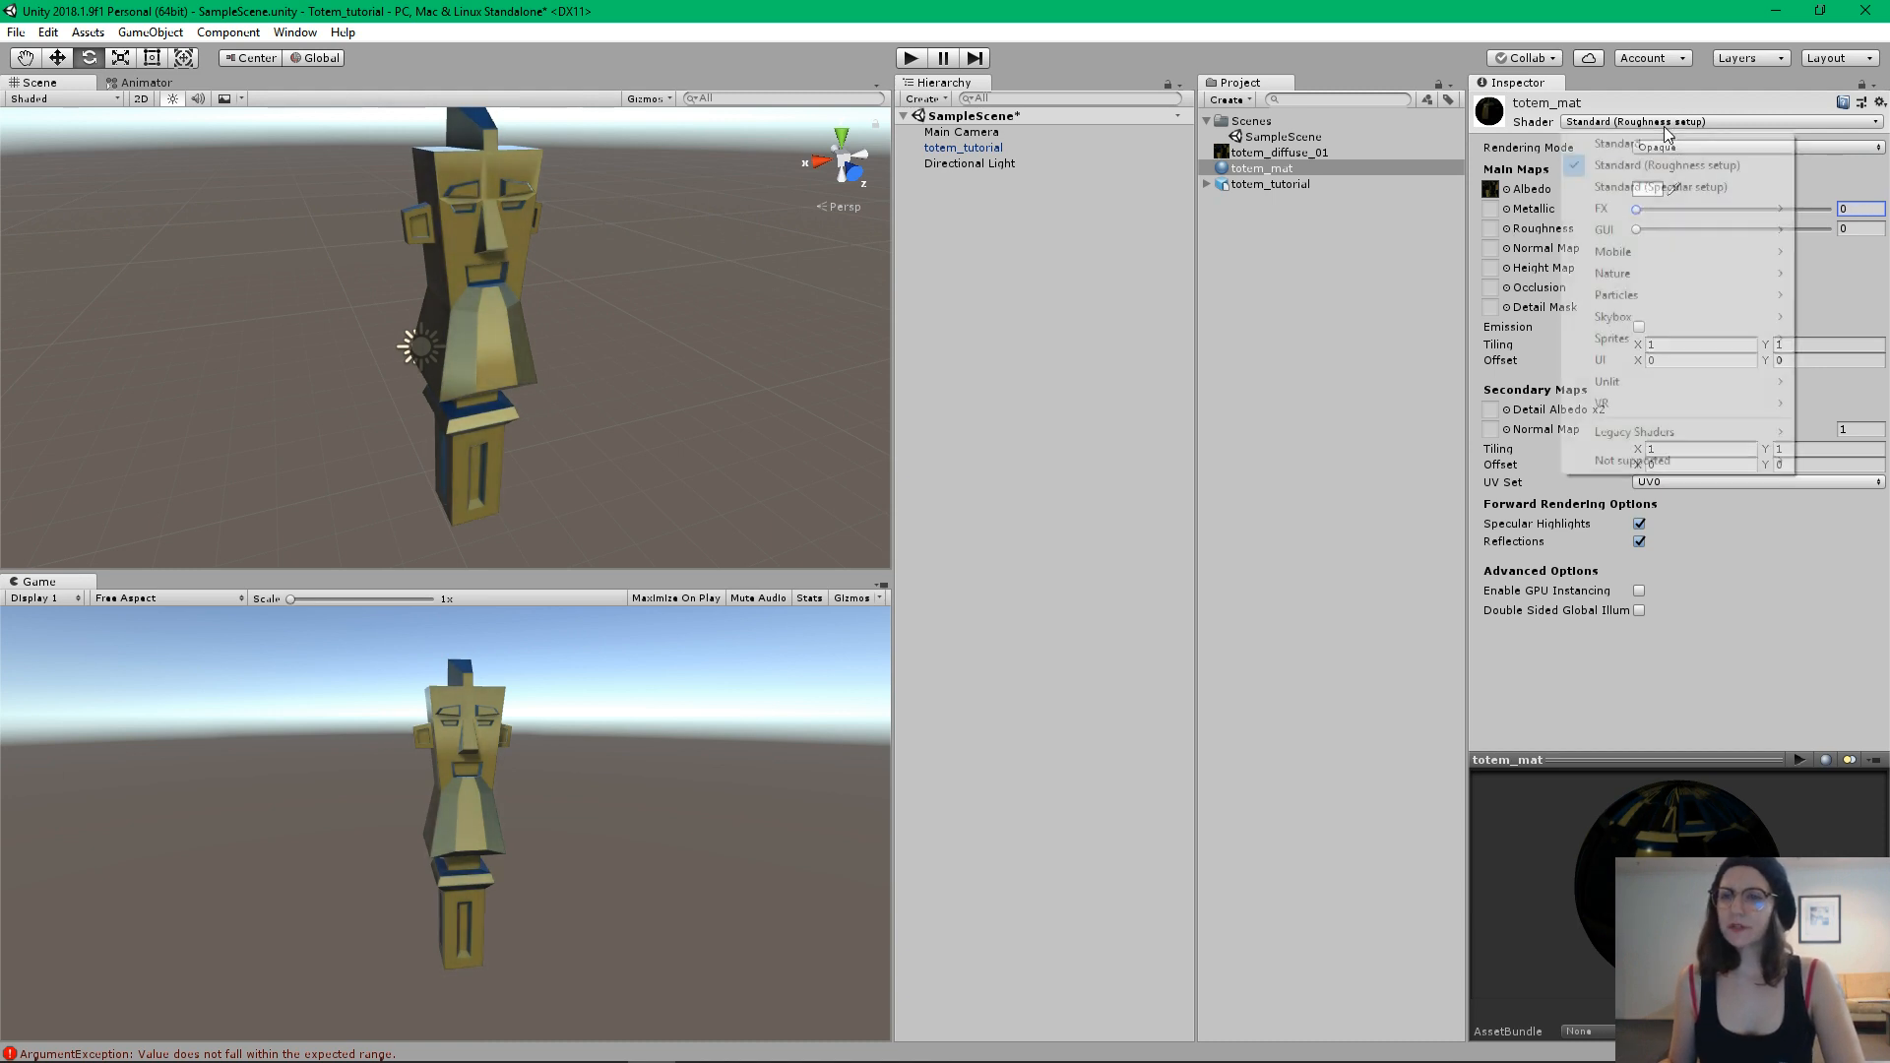
click(1654, 144)
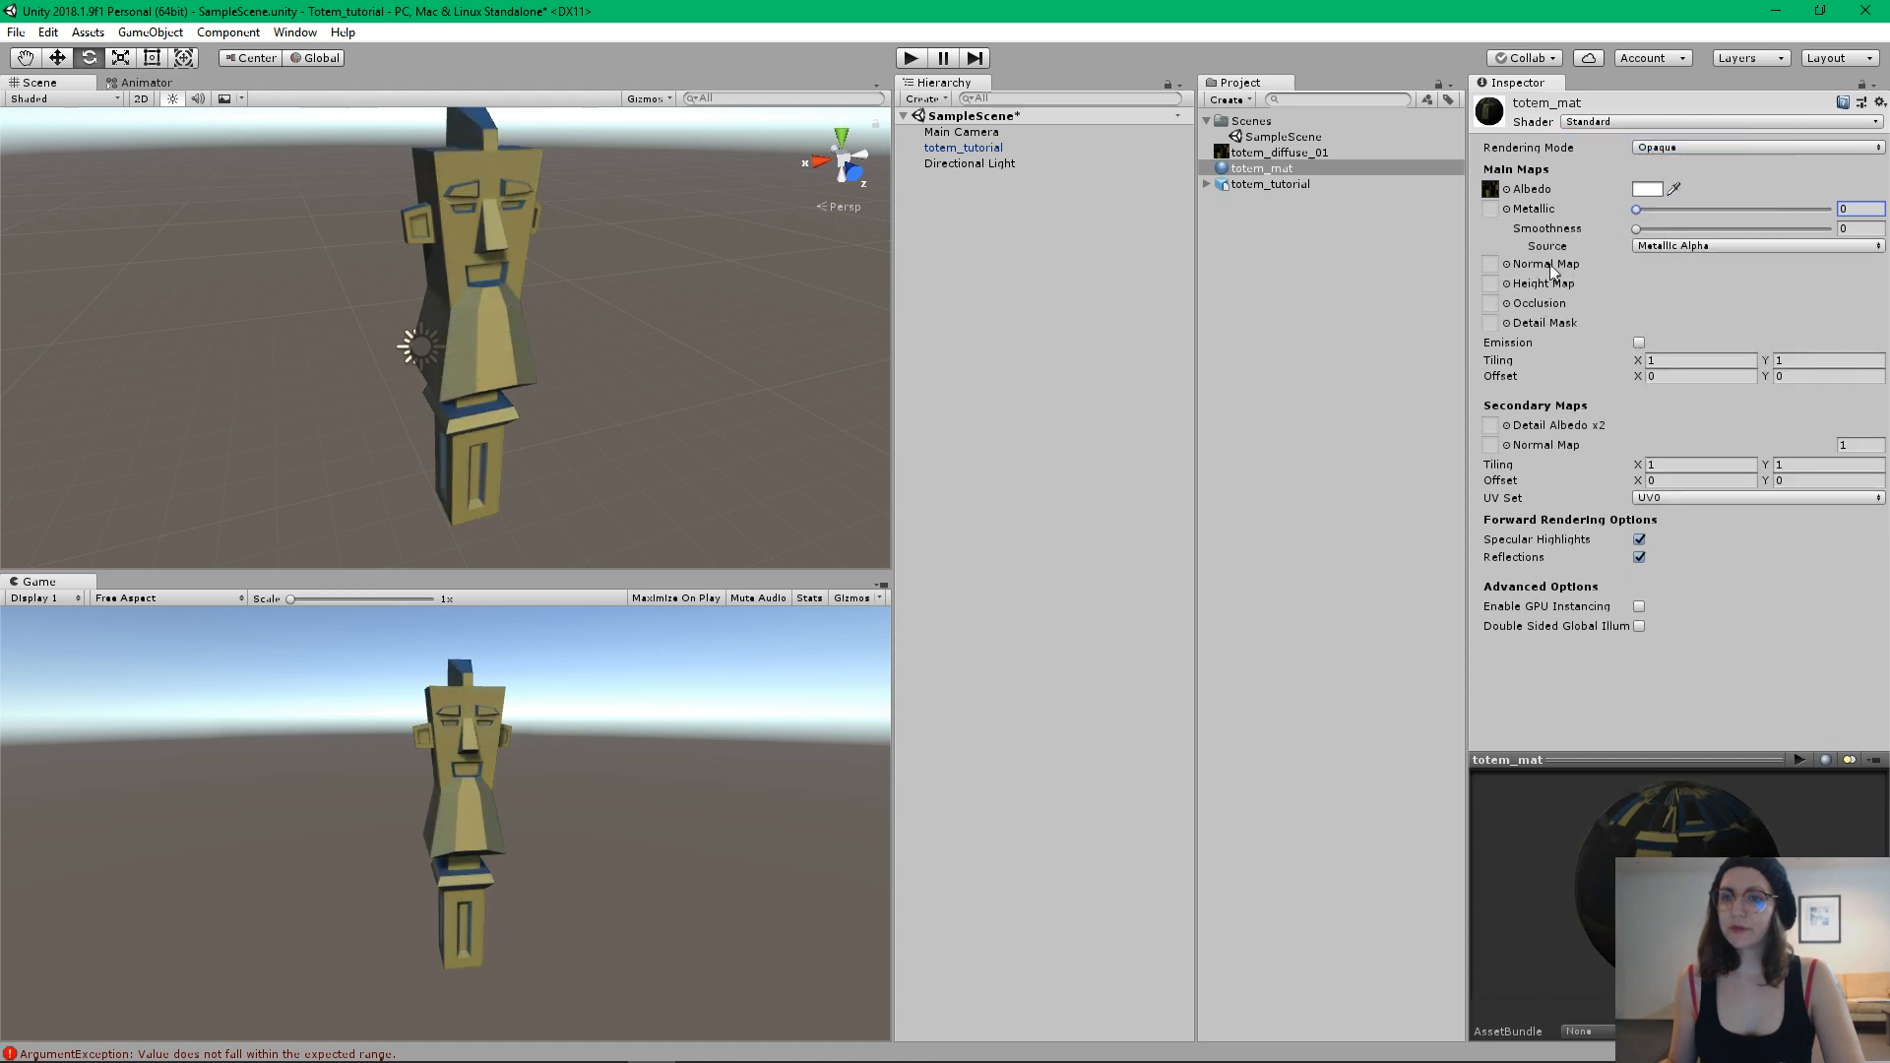
click(1632, 118)
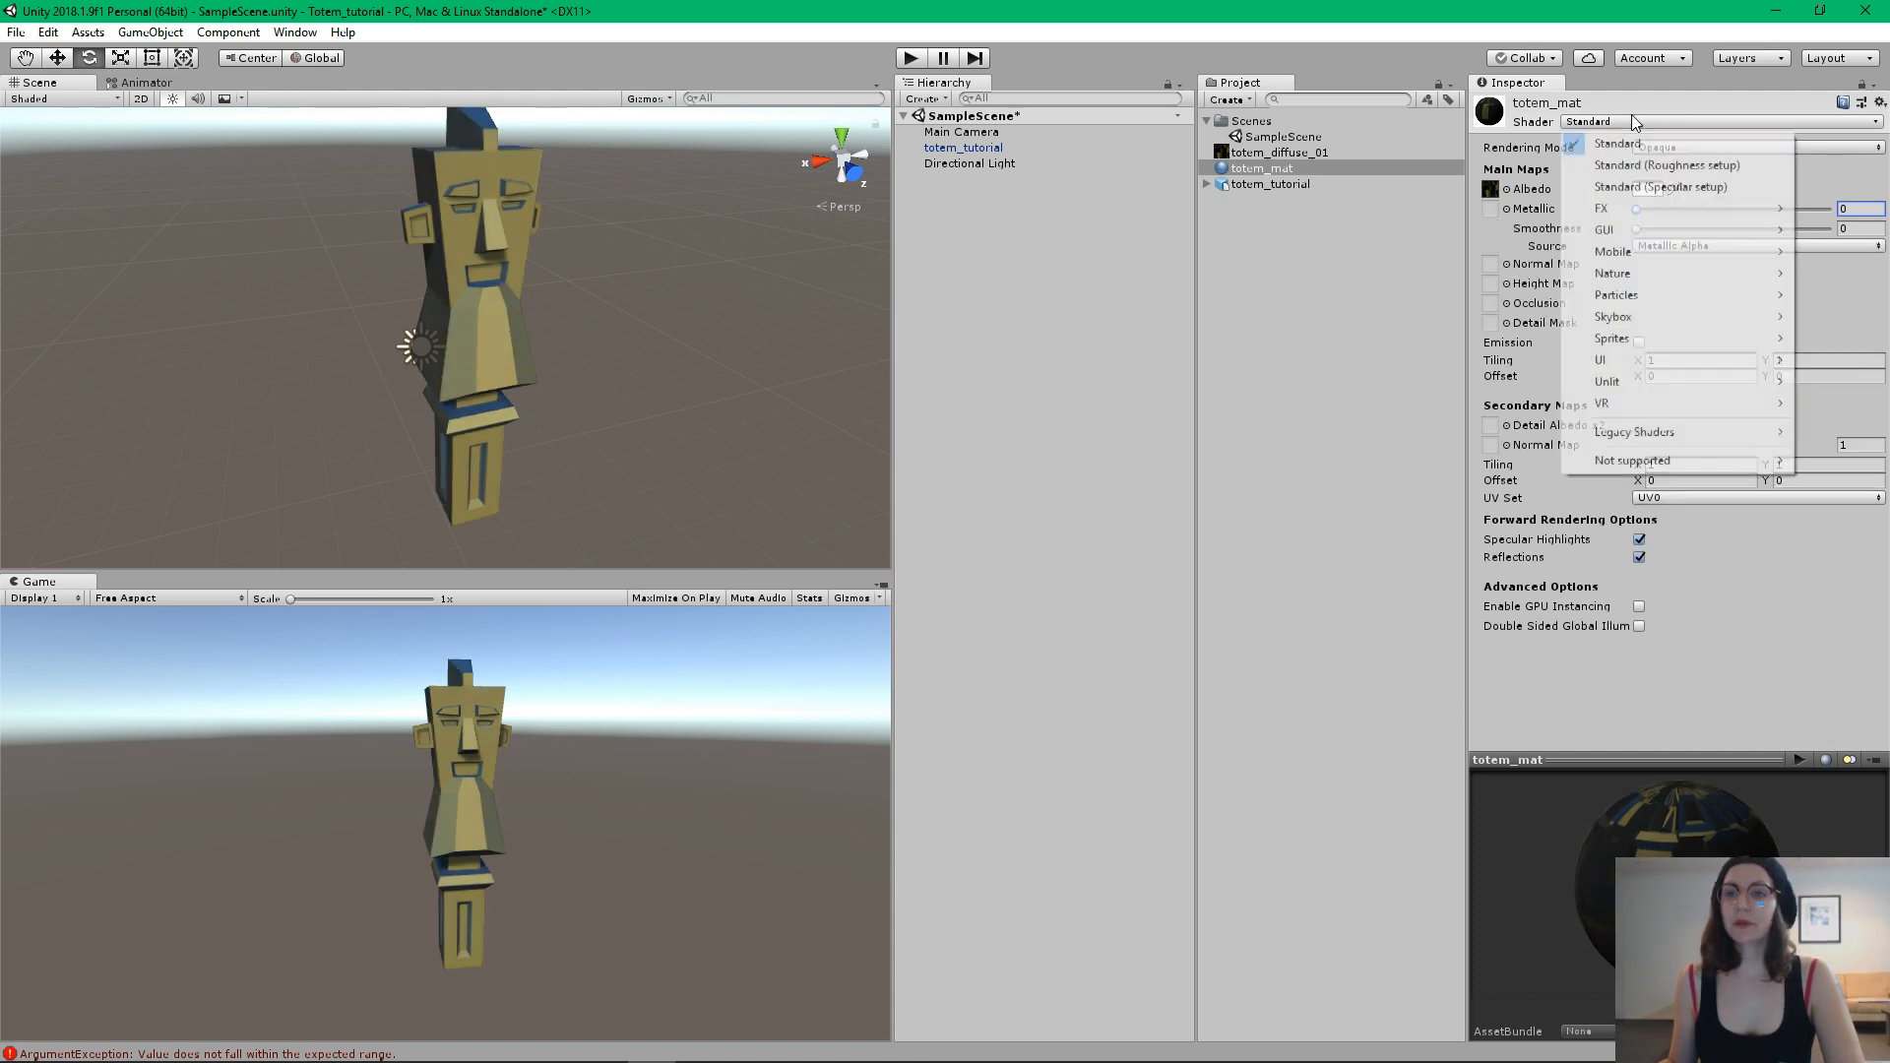
click(1635, 156)
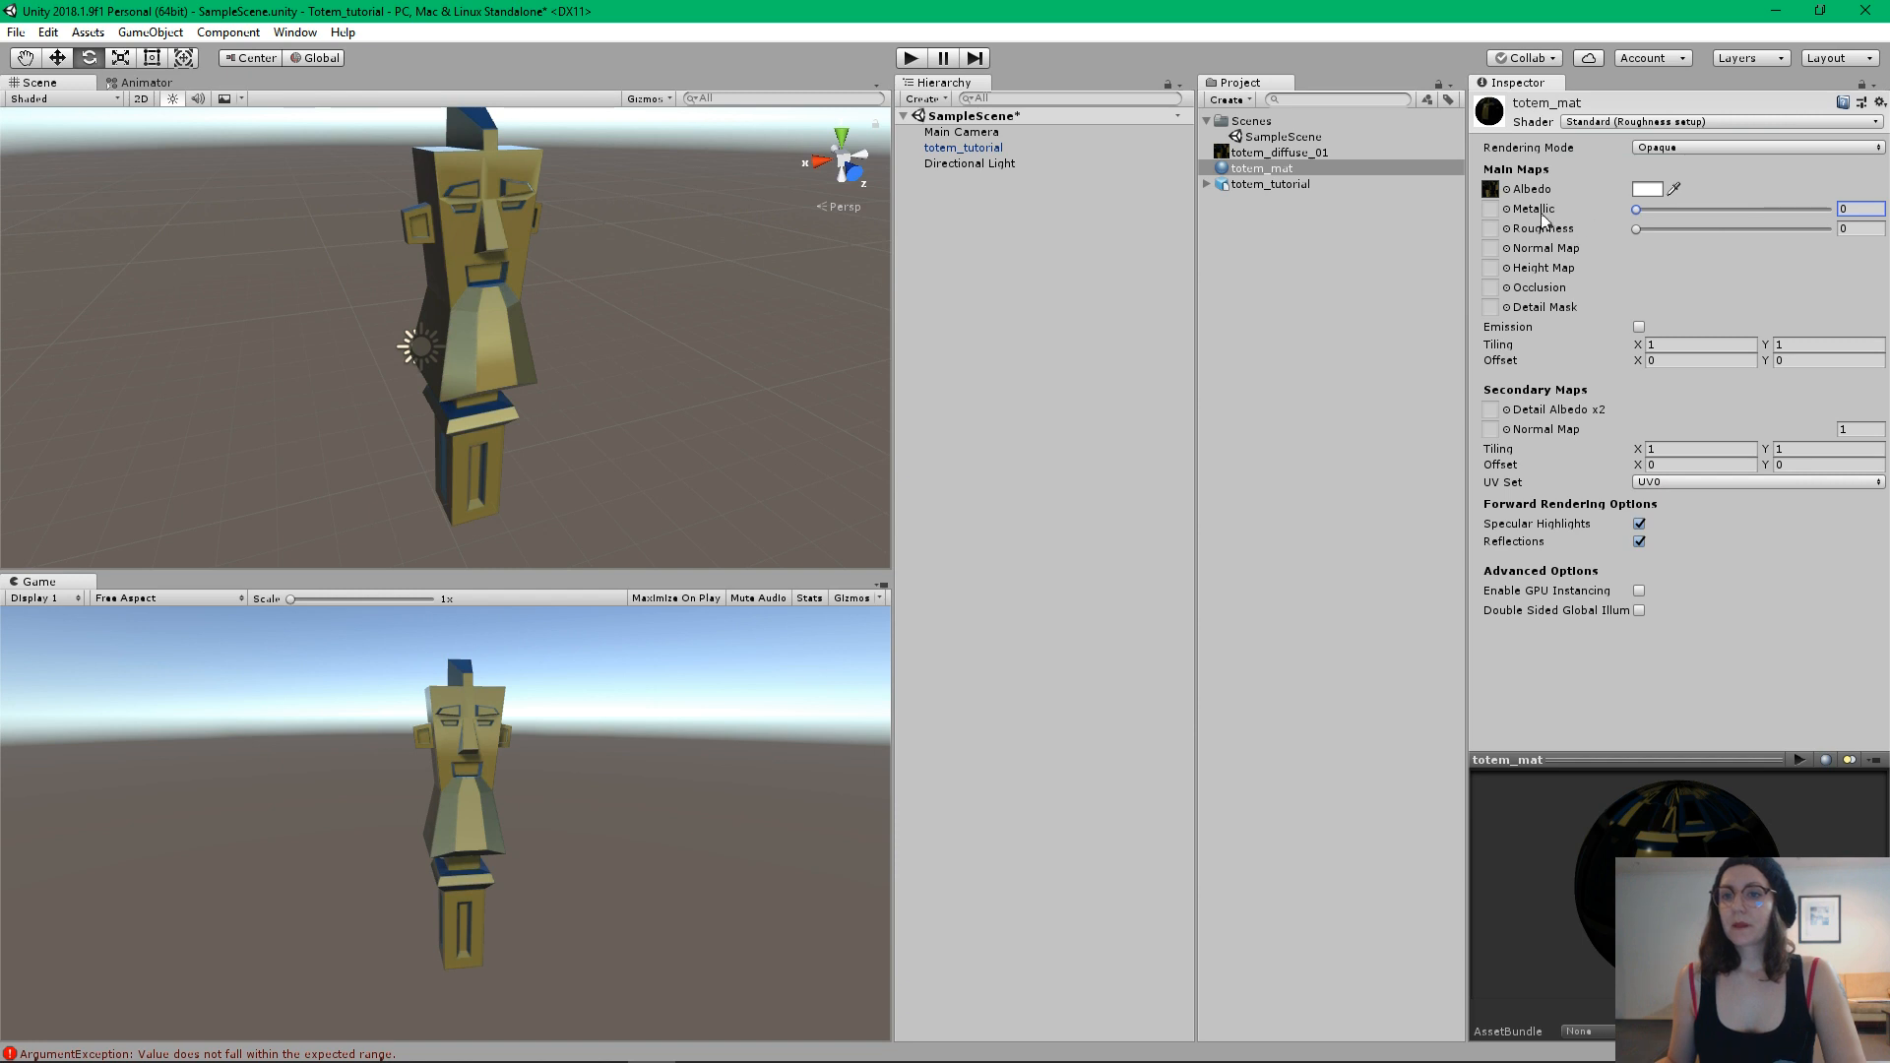
Keep totem_mat's metallic at 0, set its roughness to 0.61, and check the totem's shading
scroll(860, 359, up, 3)
alt+drag(860, 358, 653, 286)
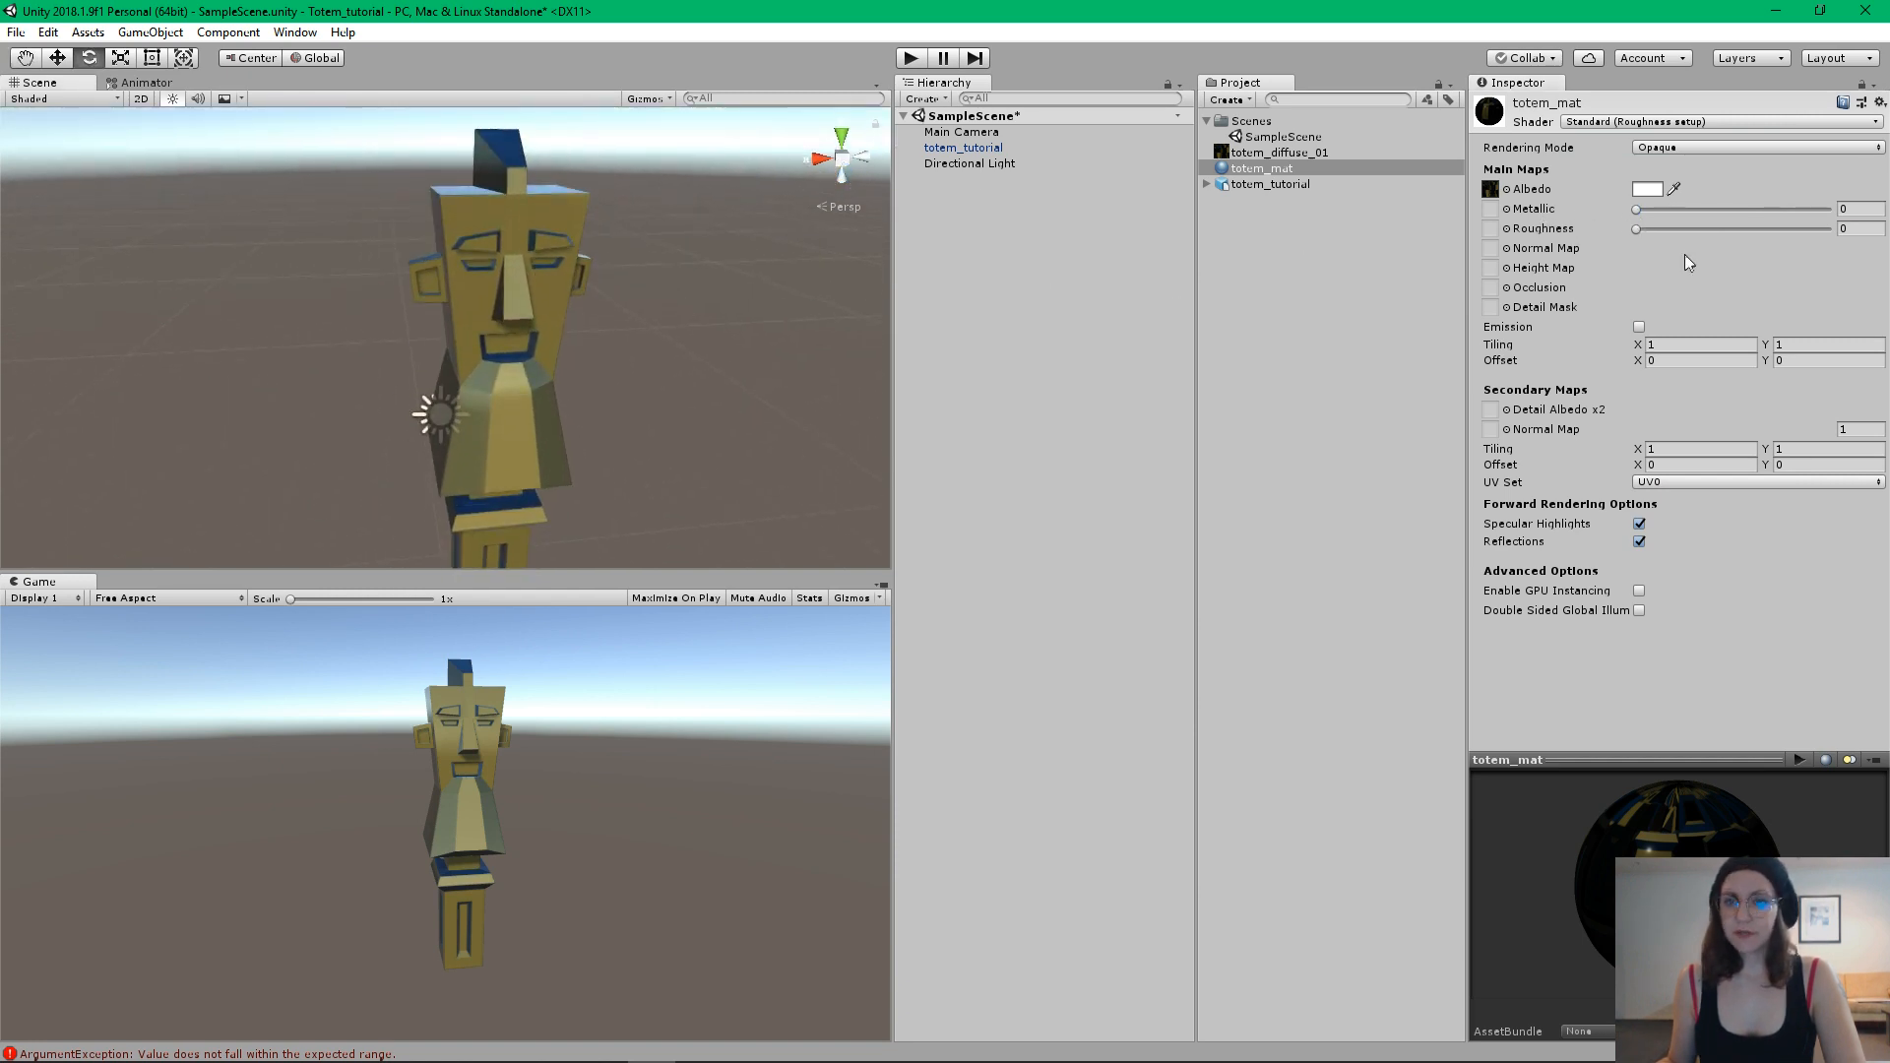
mouse_move(1637, 209)
mouse_down()
mouse_move(1814, 221)
mouse_move(1468, 222)
mouse_move(1841, 222)
mouse_move(1250, 222)
mouse_move(1848, 225)
mouse_move(1360, 227)
mouse_up()
mouse_move(1636, 230)
mouse_down()
mouse_move(1885, 236)
mouse_move(1585, 244)
mouse_move(1788, 236)
mouse_move(1752, 234)
mouse_move(1825, 288)
mouse_up()
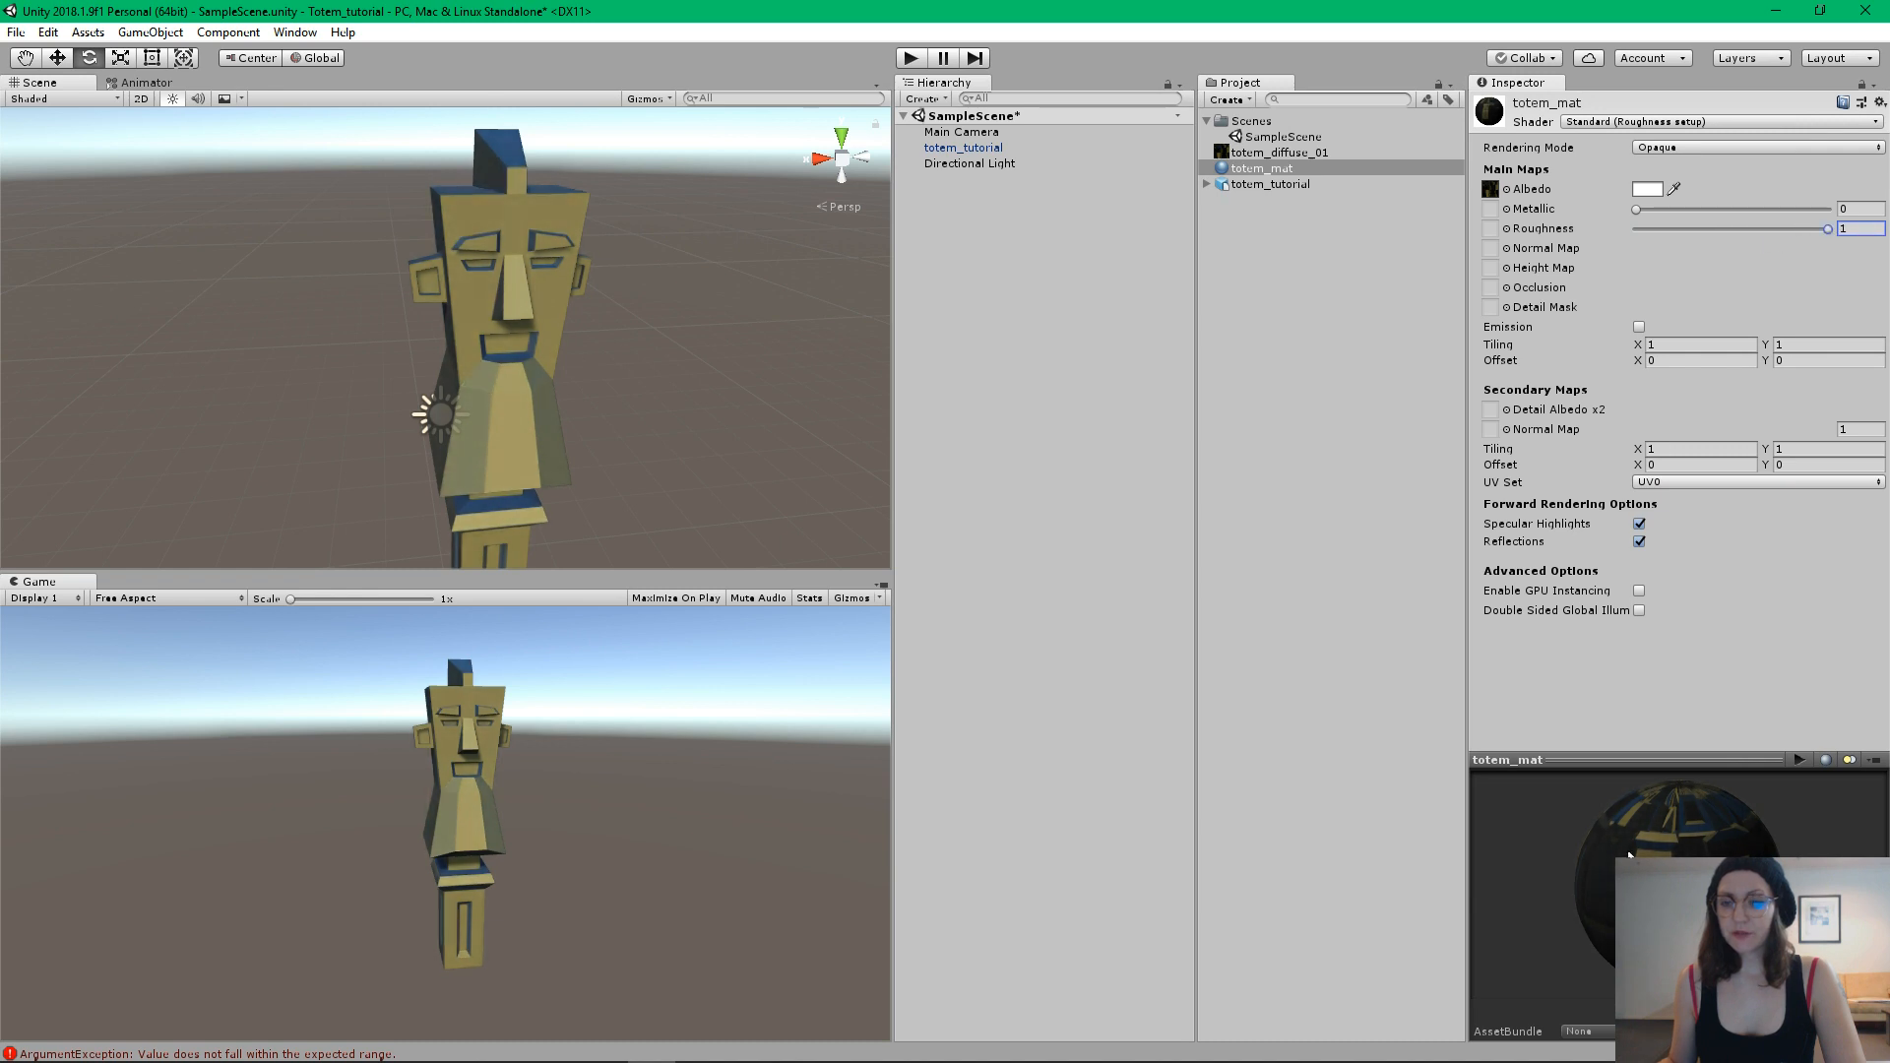
mouse_move(1767, 233)
mouse_down()
mouse_move(1738, 239)
mouse_move(1822, 239)
mouse_move(1647, 256)
mouse_move(1816, 236)
mouse_move(1756, 240)
mouse_up()
alt+drag(768, 350, 858, 356)
Set the Directional Light's color to a muted tan, hex D4C0B1
click(975, 163)
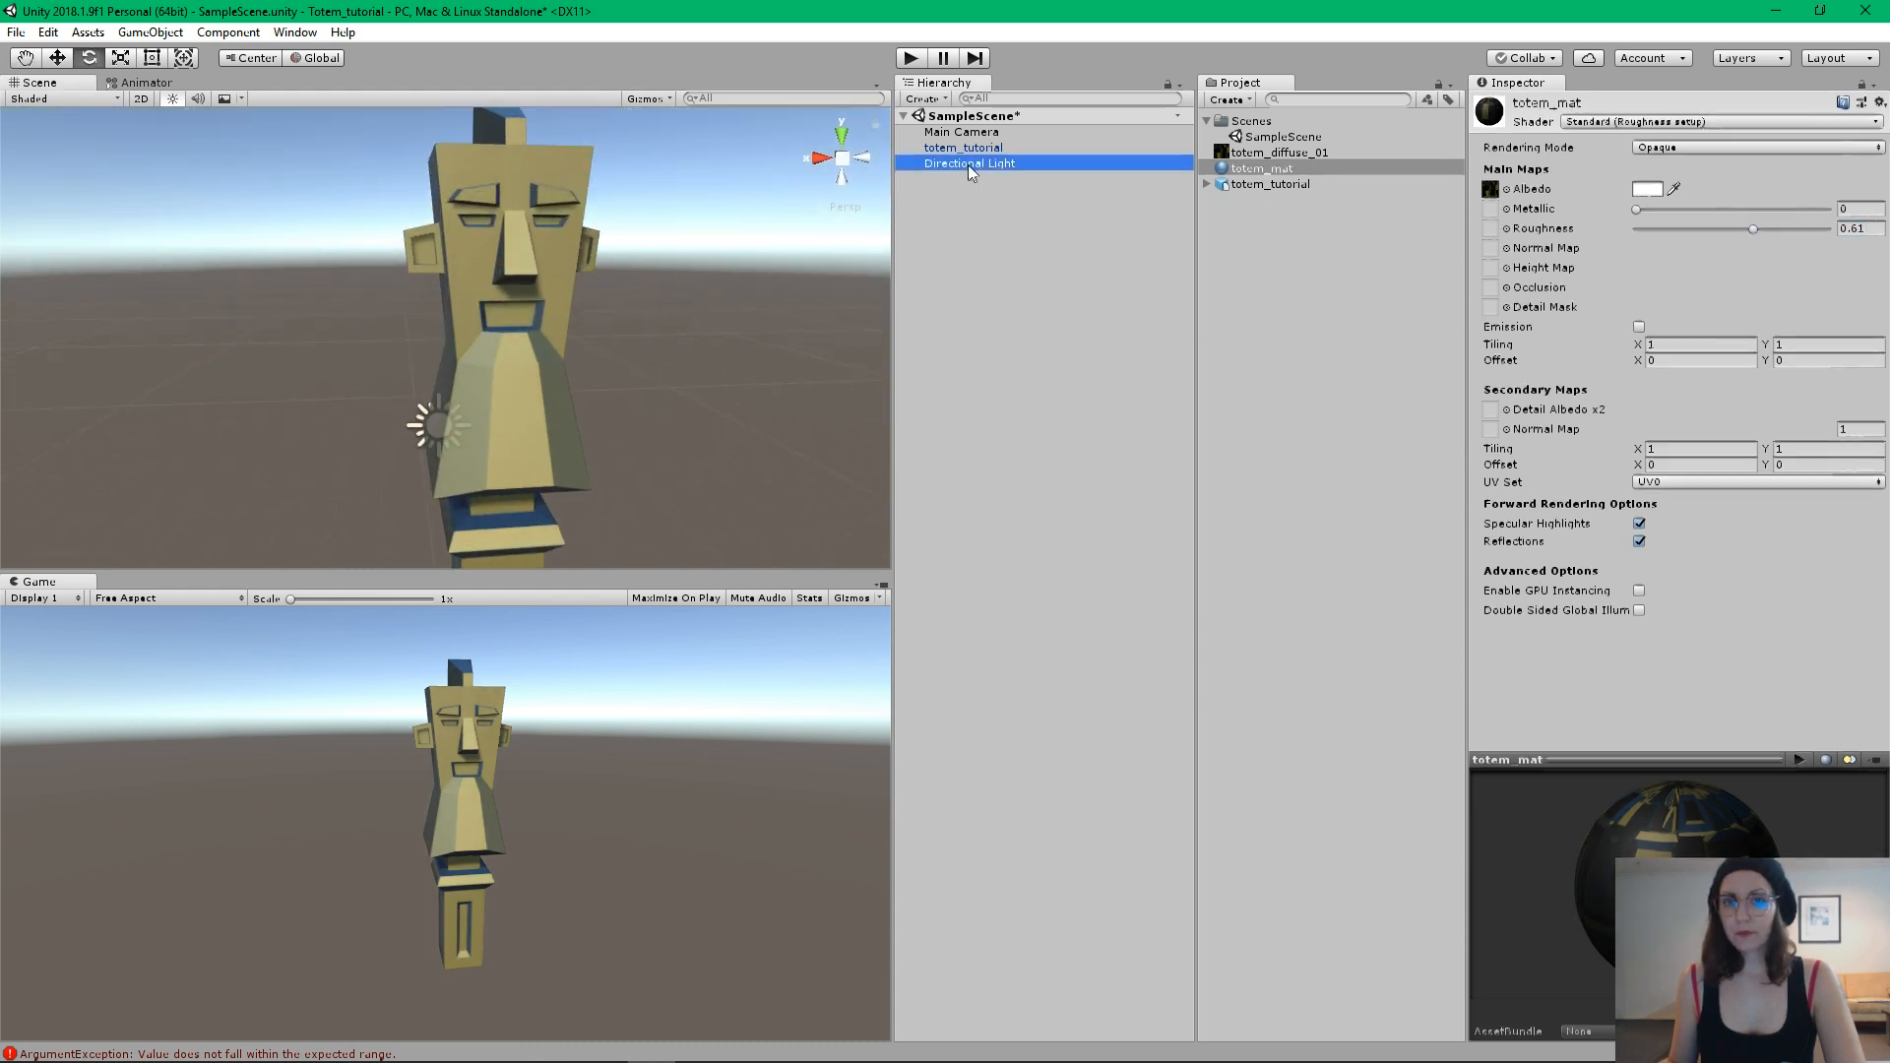
click(1655, 263)
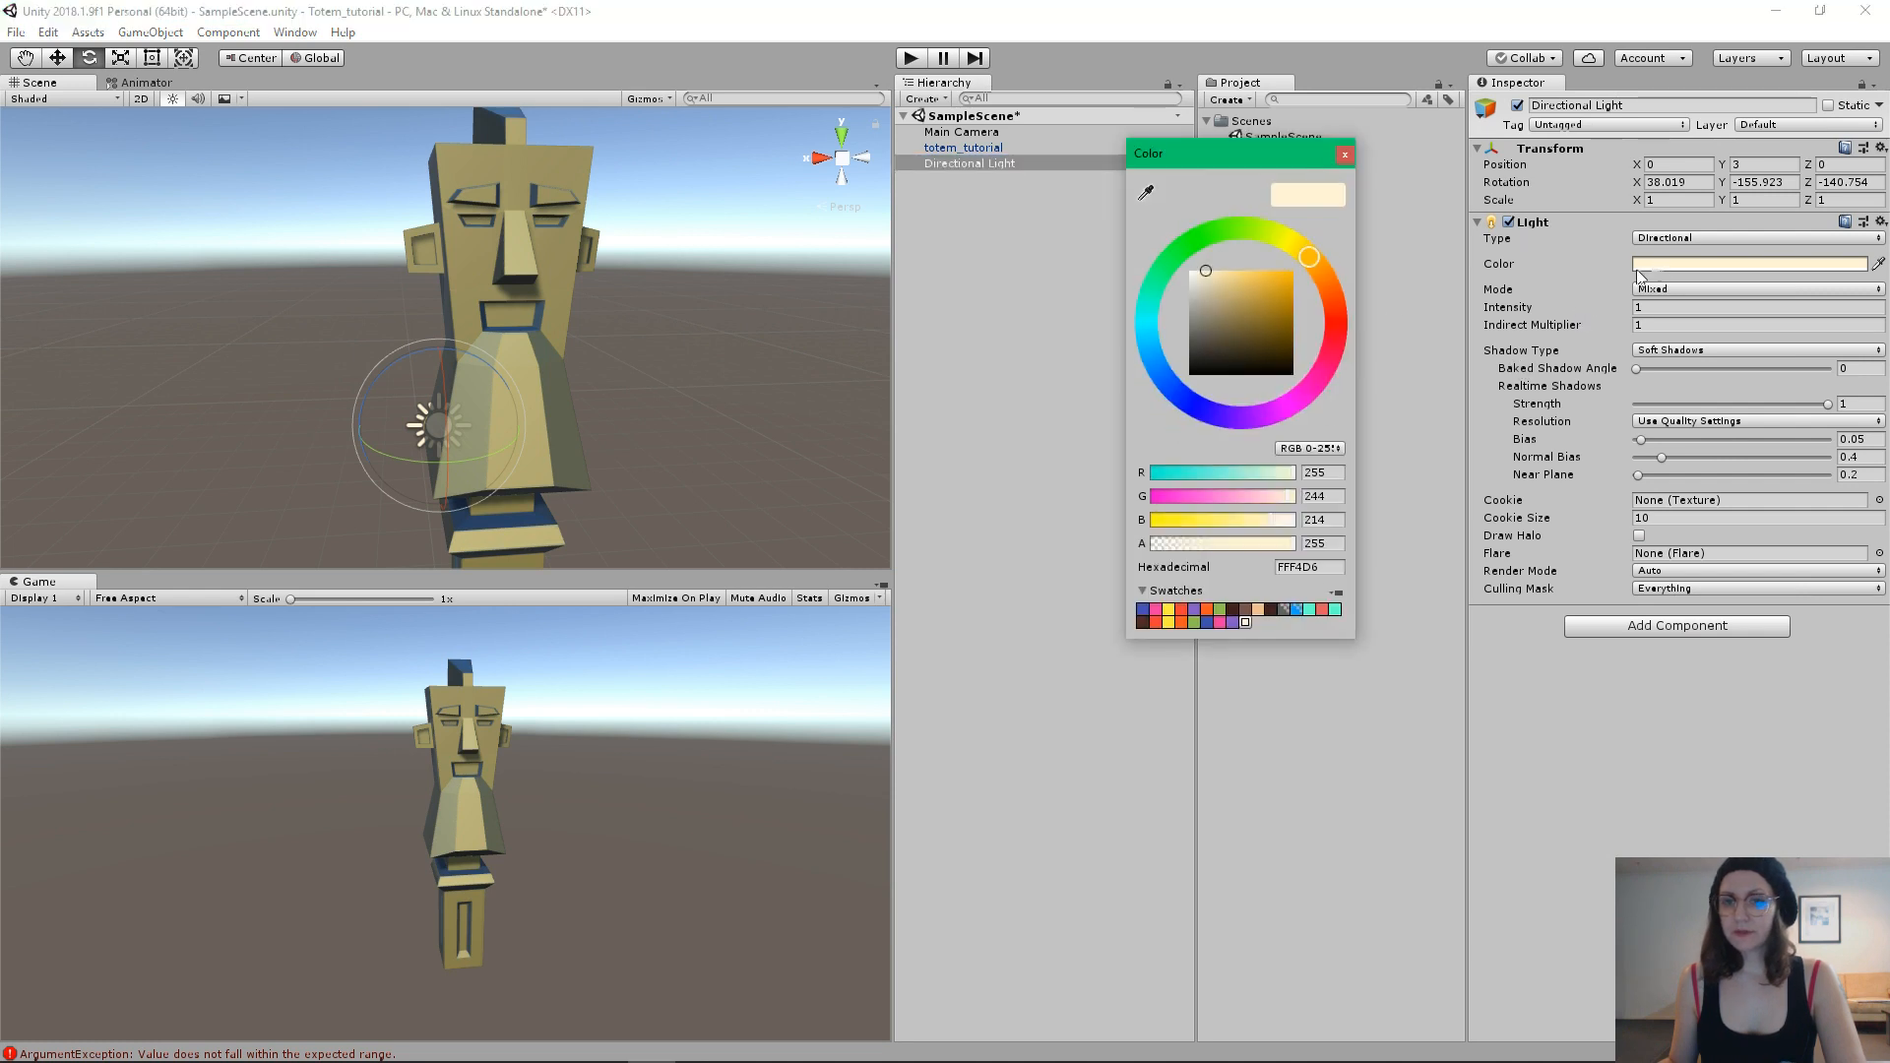
drag(1205, 278, 1207, 288)
drag(1309, 258, 1320, 272)
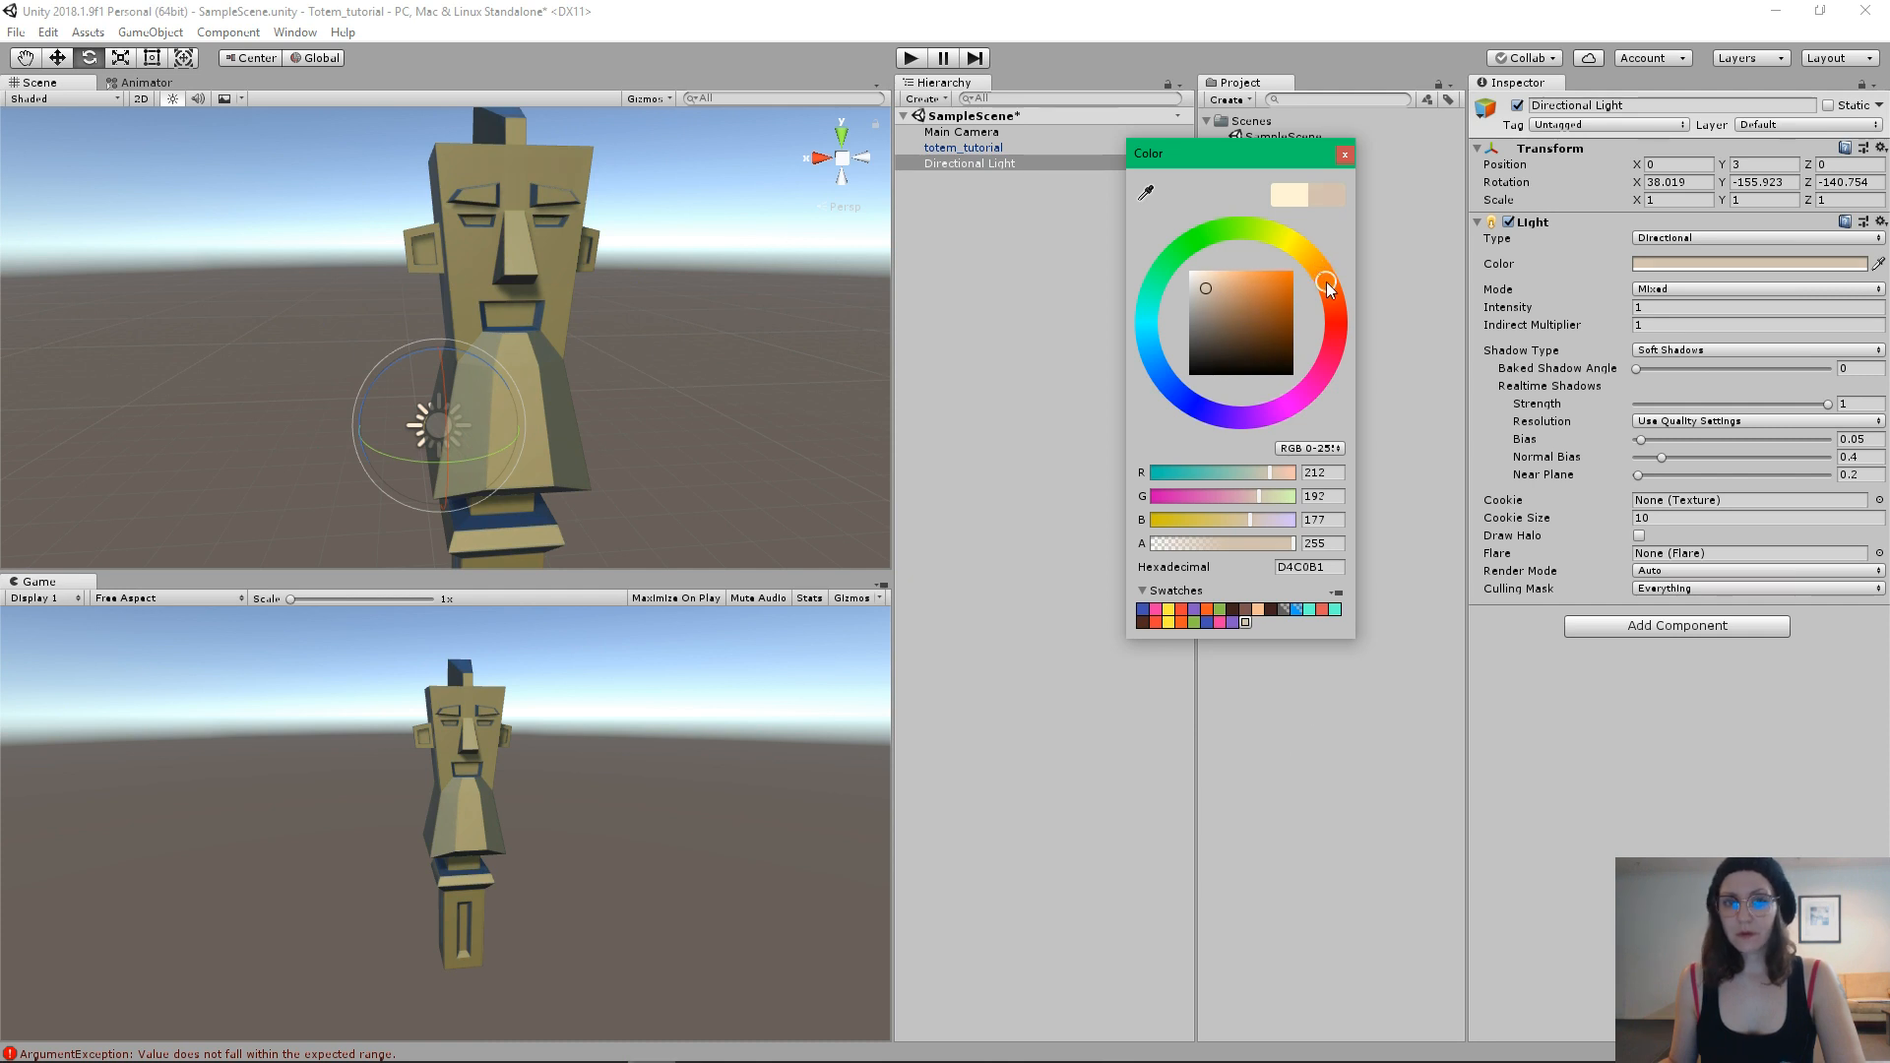
click(1142, 645)
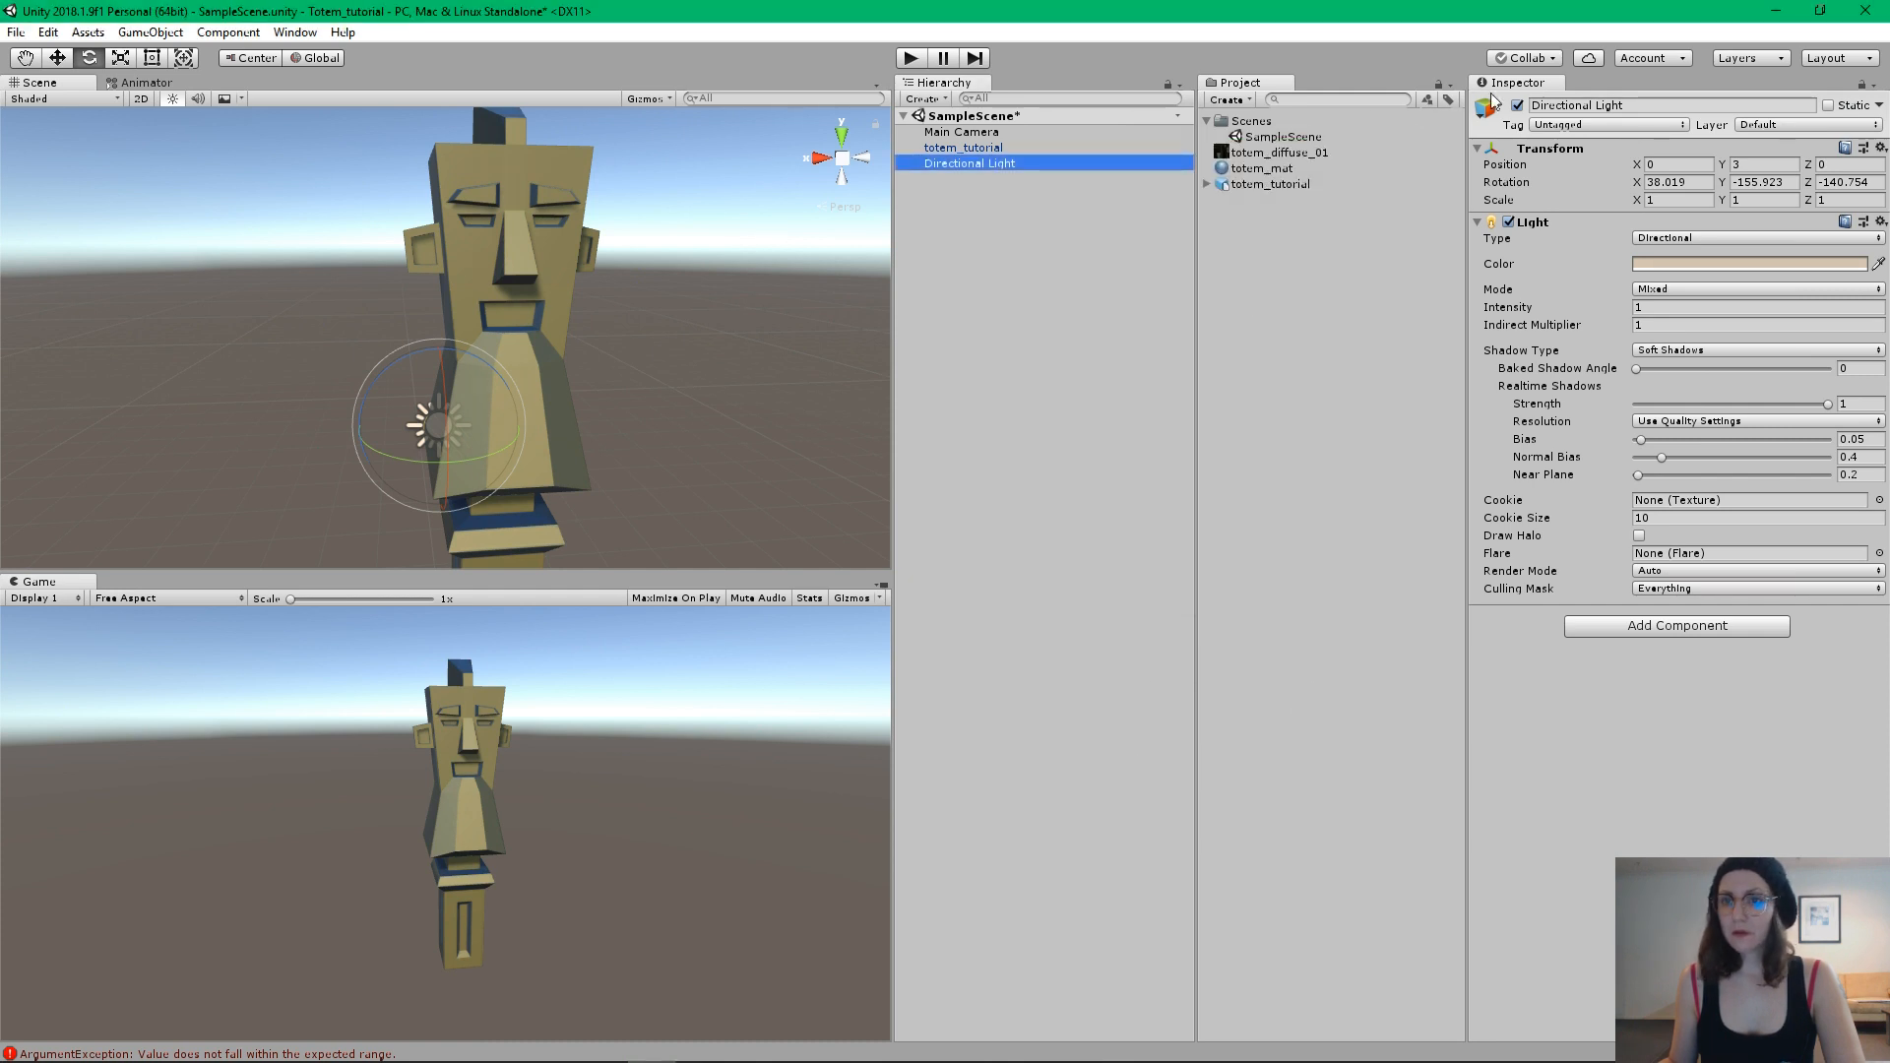
Assign the Directional Light as the scene's sun source and set the environment lighting intensity multiplier to 1.83
click(47, 32)
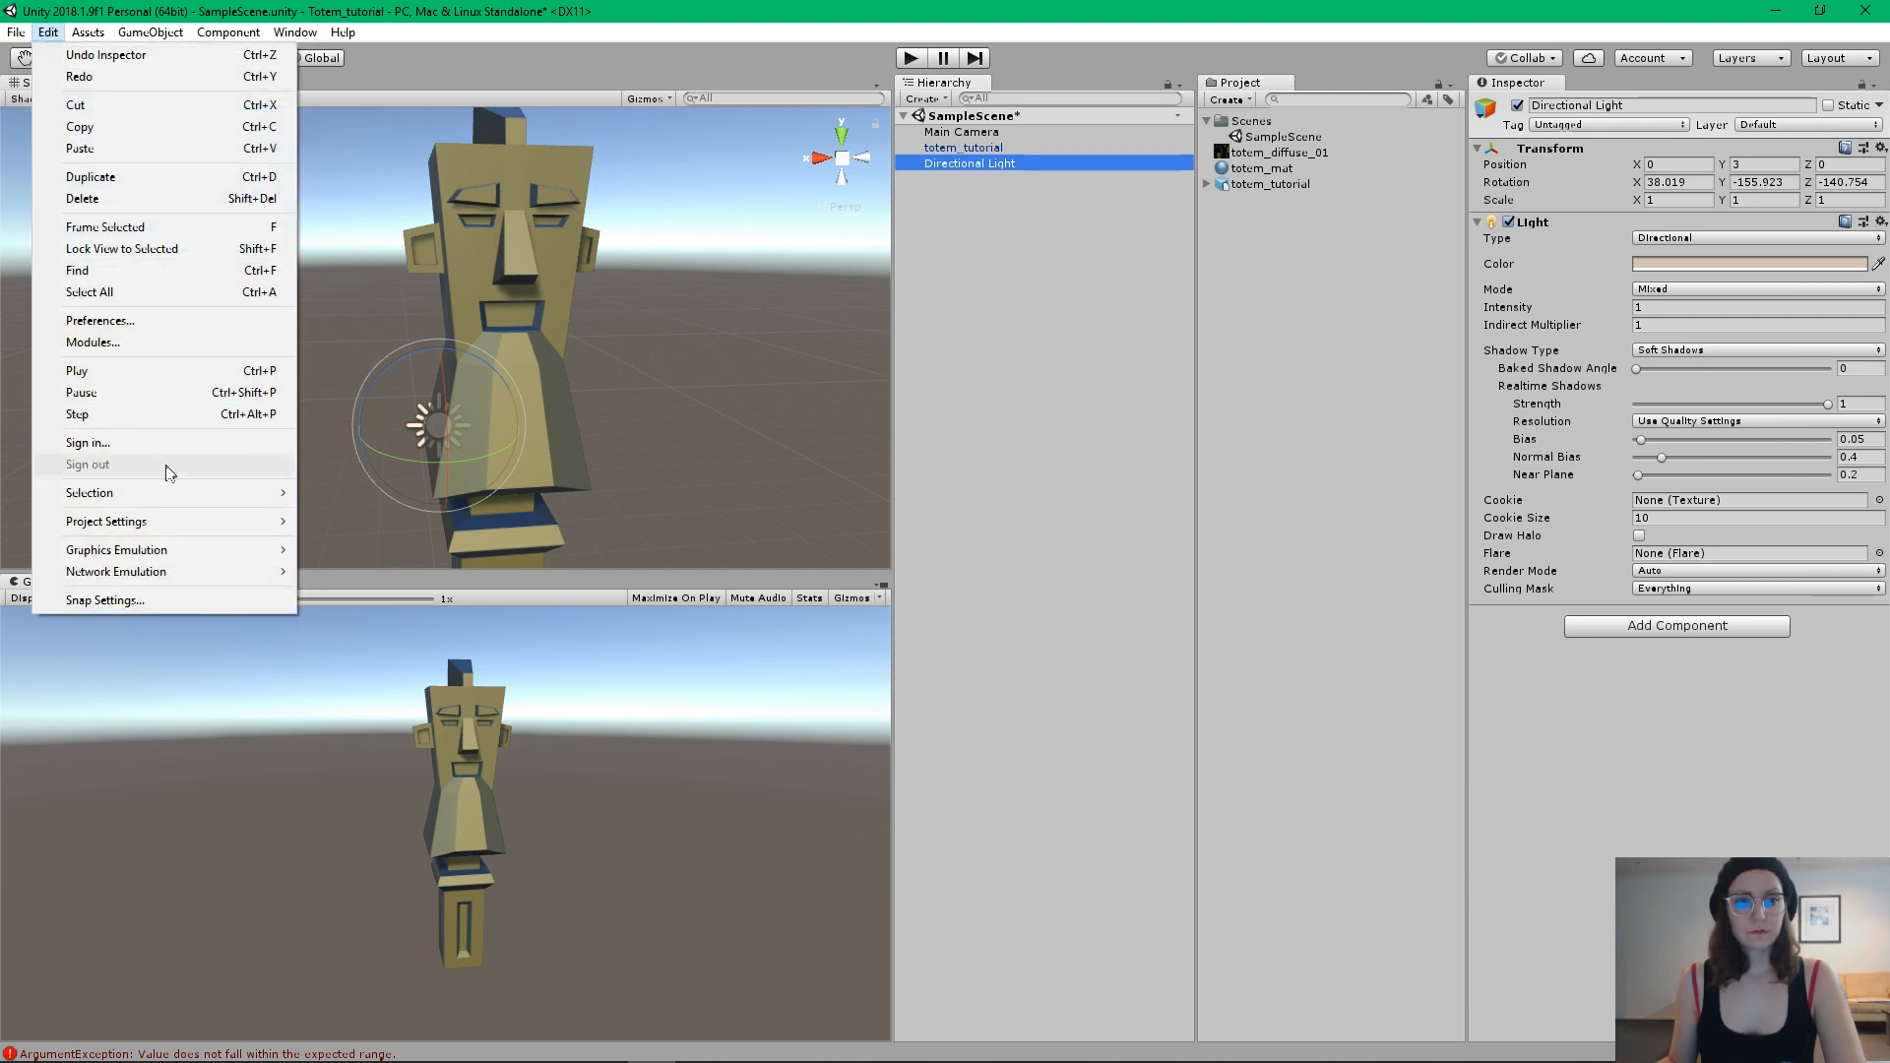
mouse_move(133, 523)
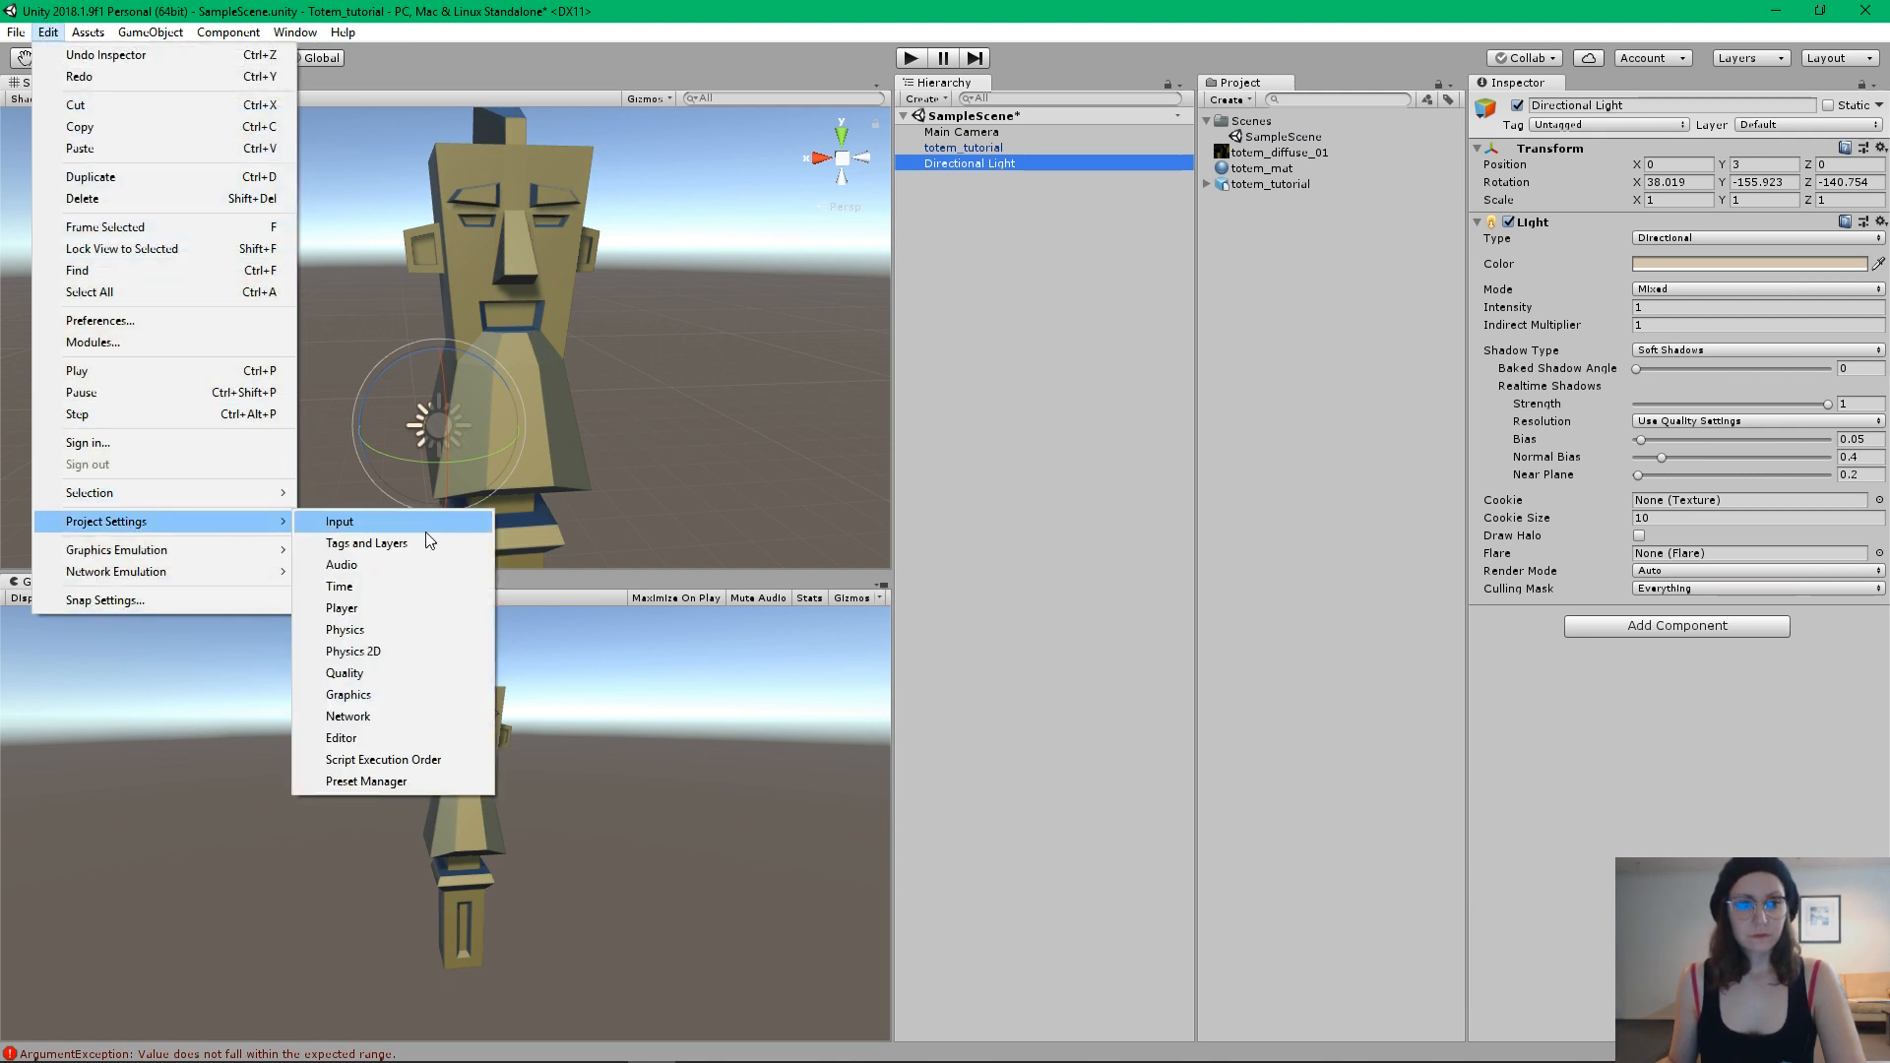
click(298, 37)
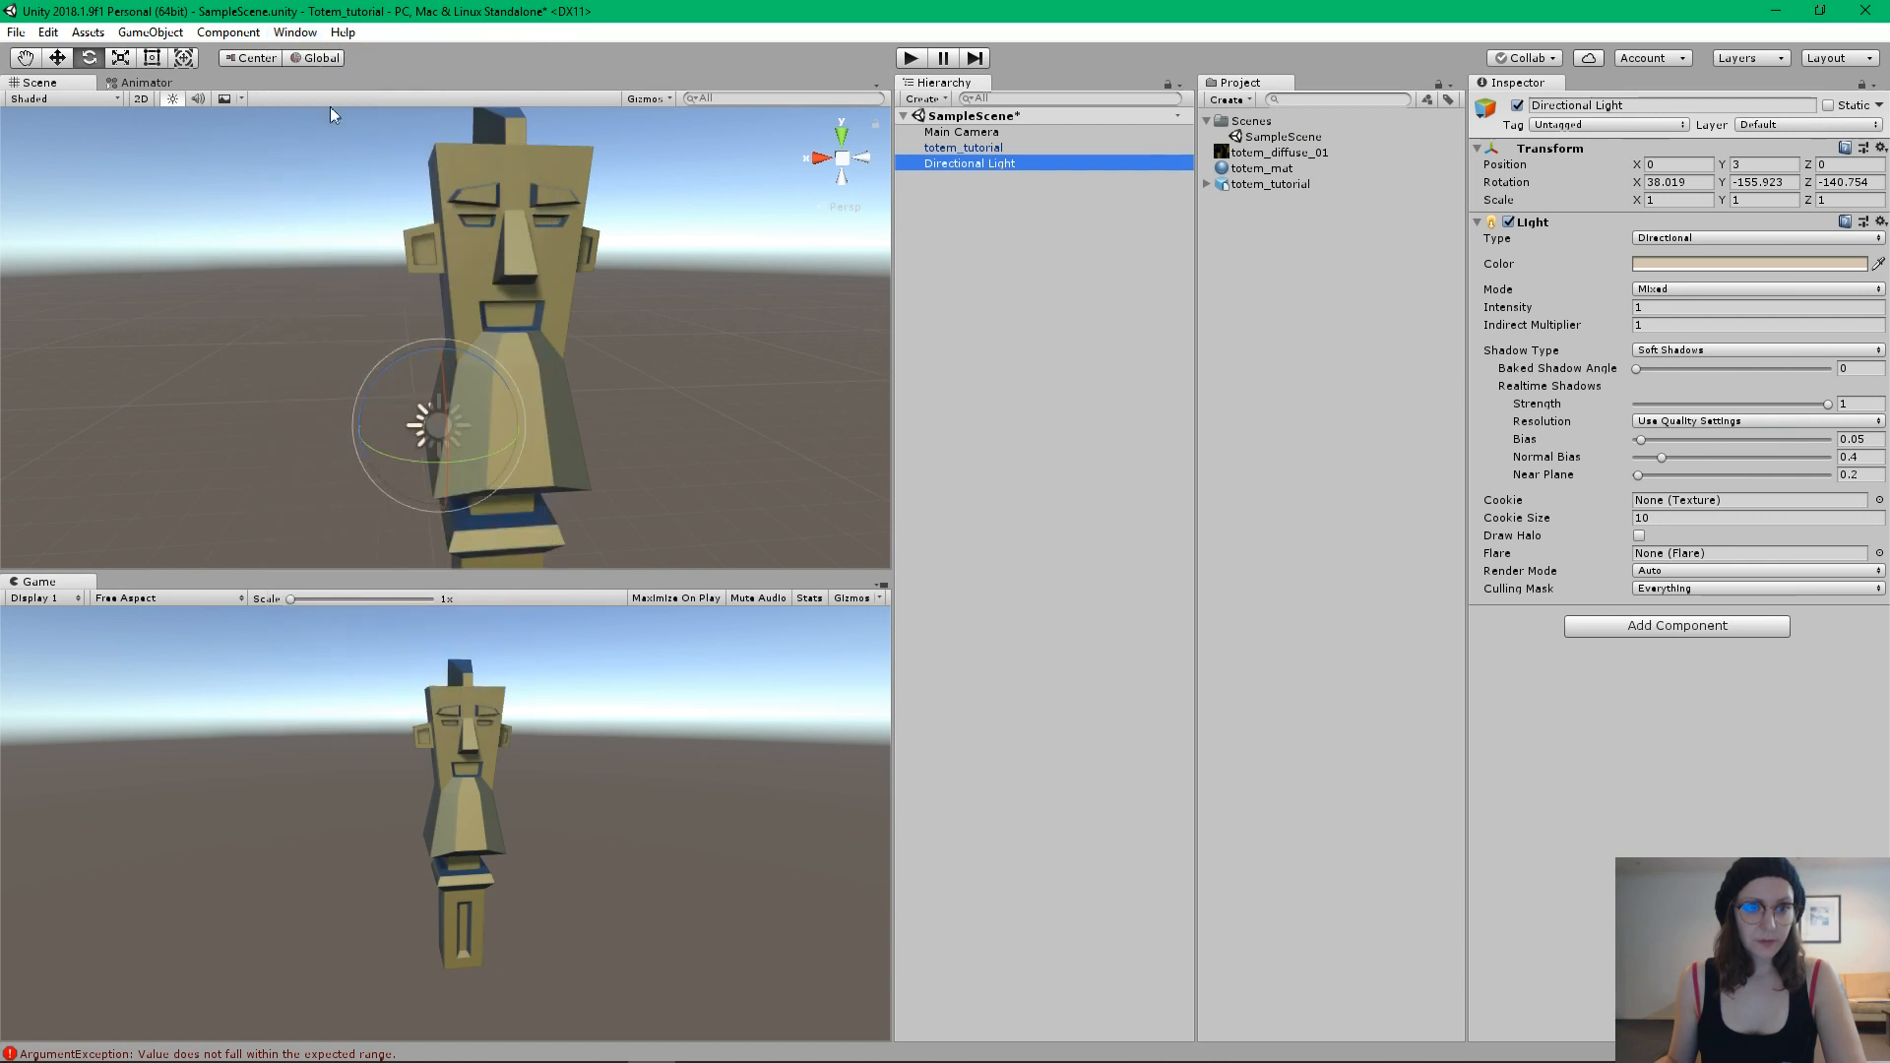
click(295, 33)
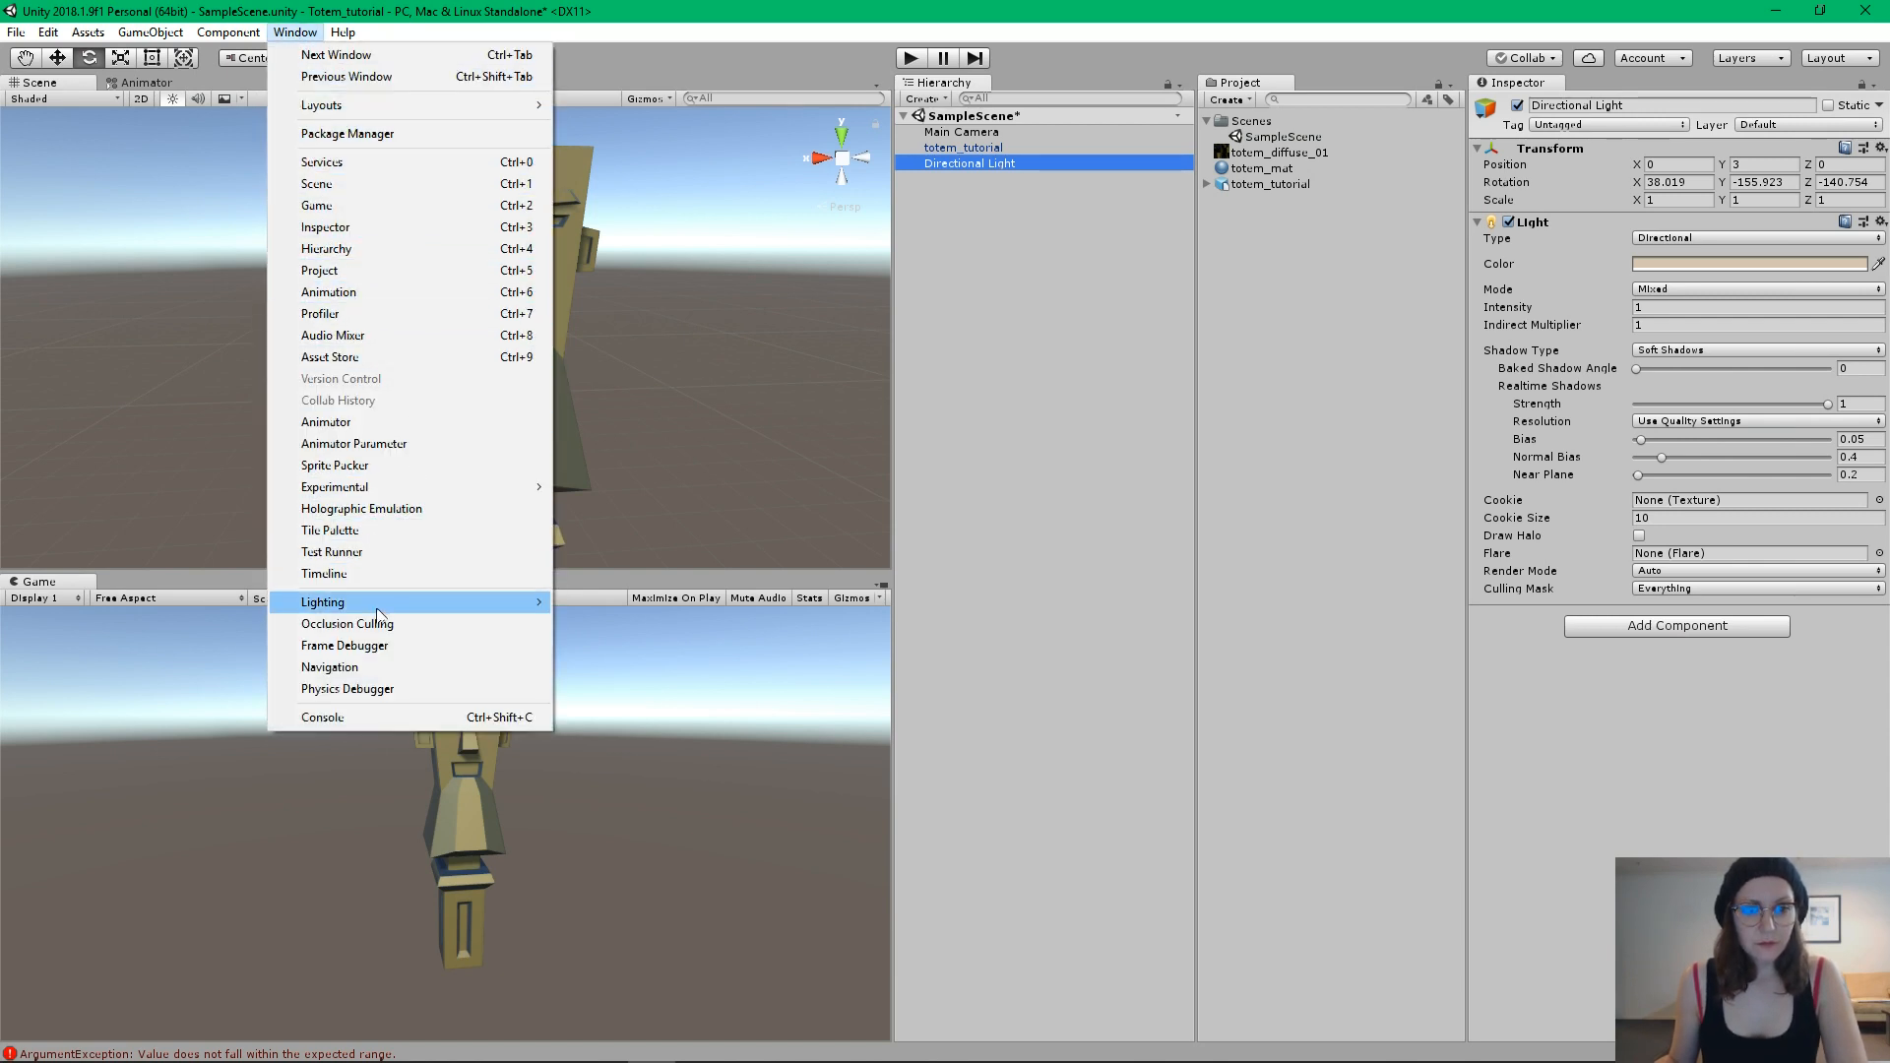
mouse_move(393, 601)
click(610, 603)
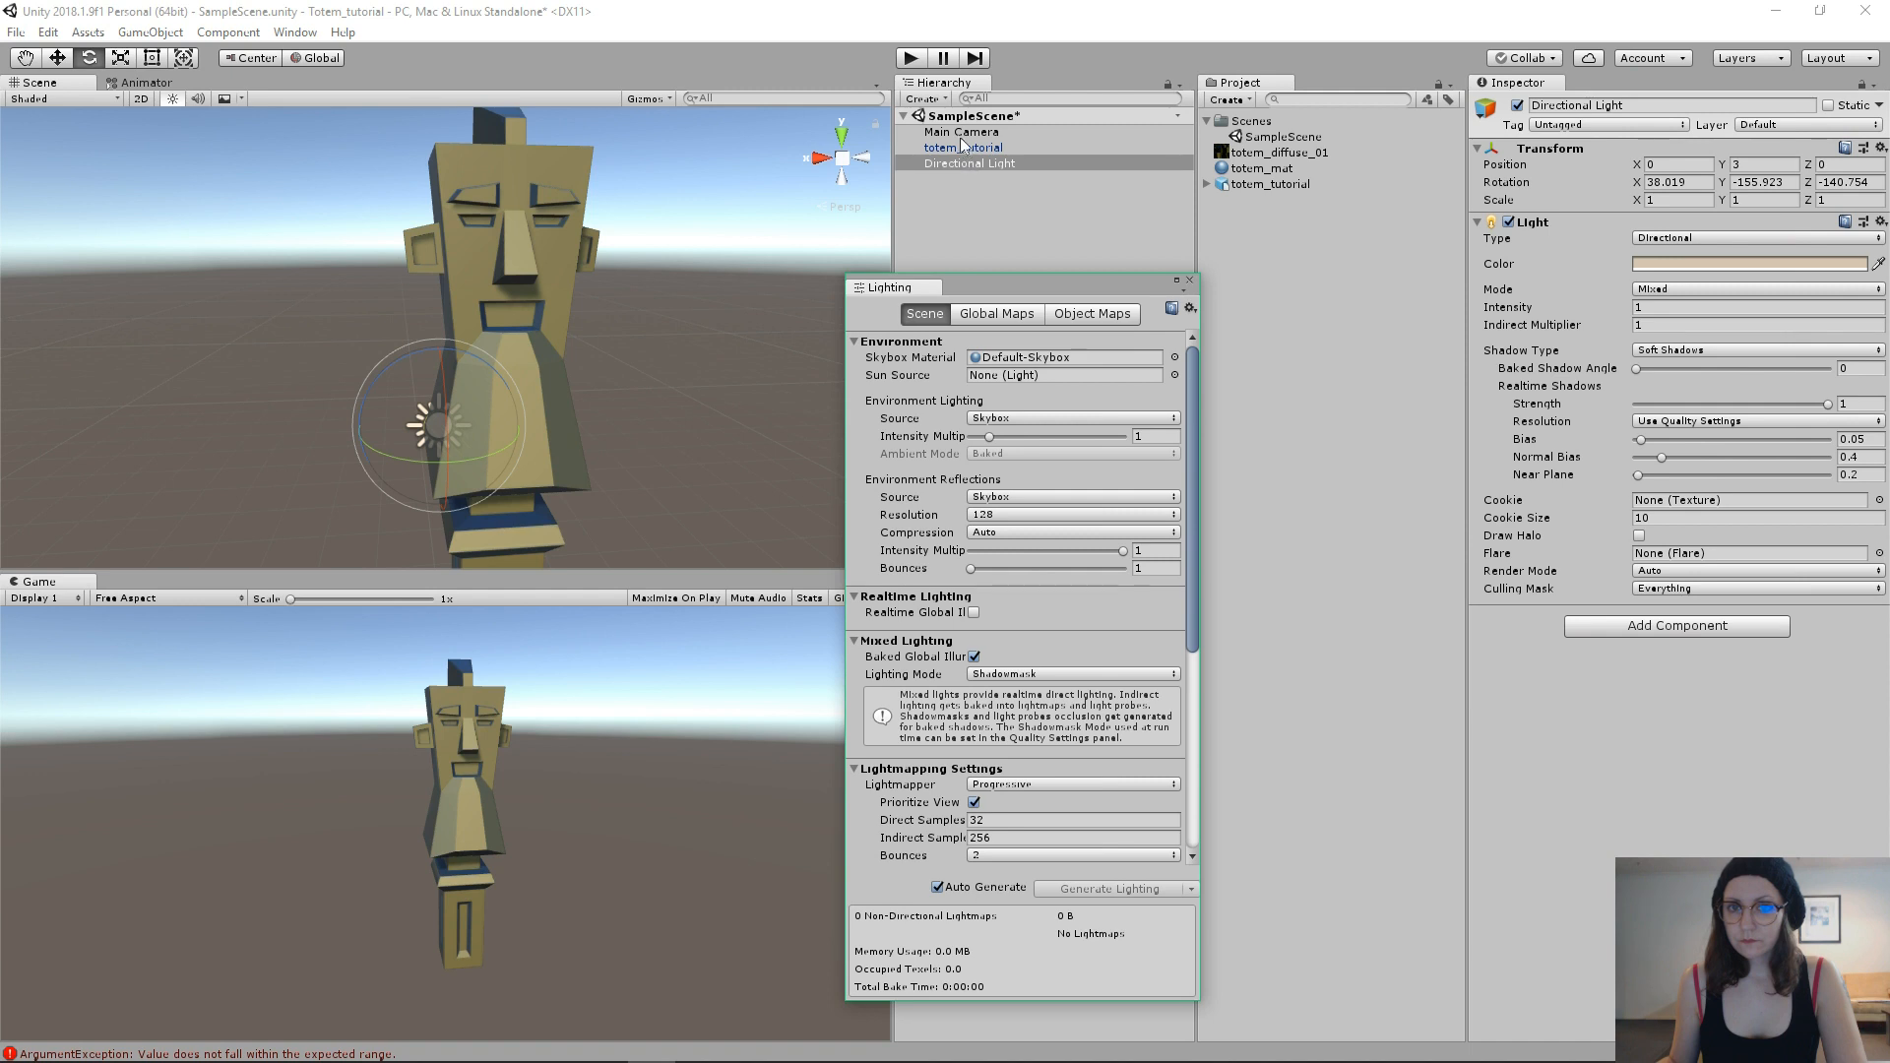
drag(962, 165, 995, 382)
mouse_move(989, 439)
mouse_down()
mouse_move(1026, 437)
mouse_move(1005, 441)
mouse_up()
Examine the scene's realtime, mixed, lightmapping and other lighting settings, then close the lighting settings
scroll(1034, 454, down, 1)
scroll(987, 470, up, 1)
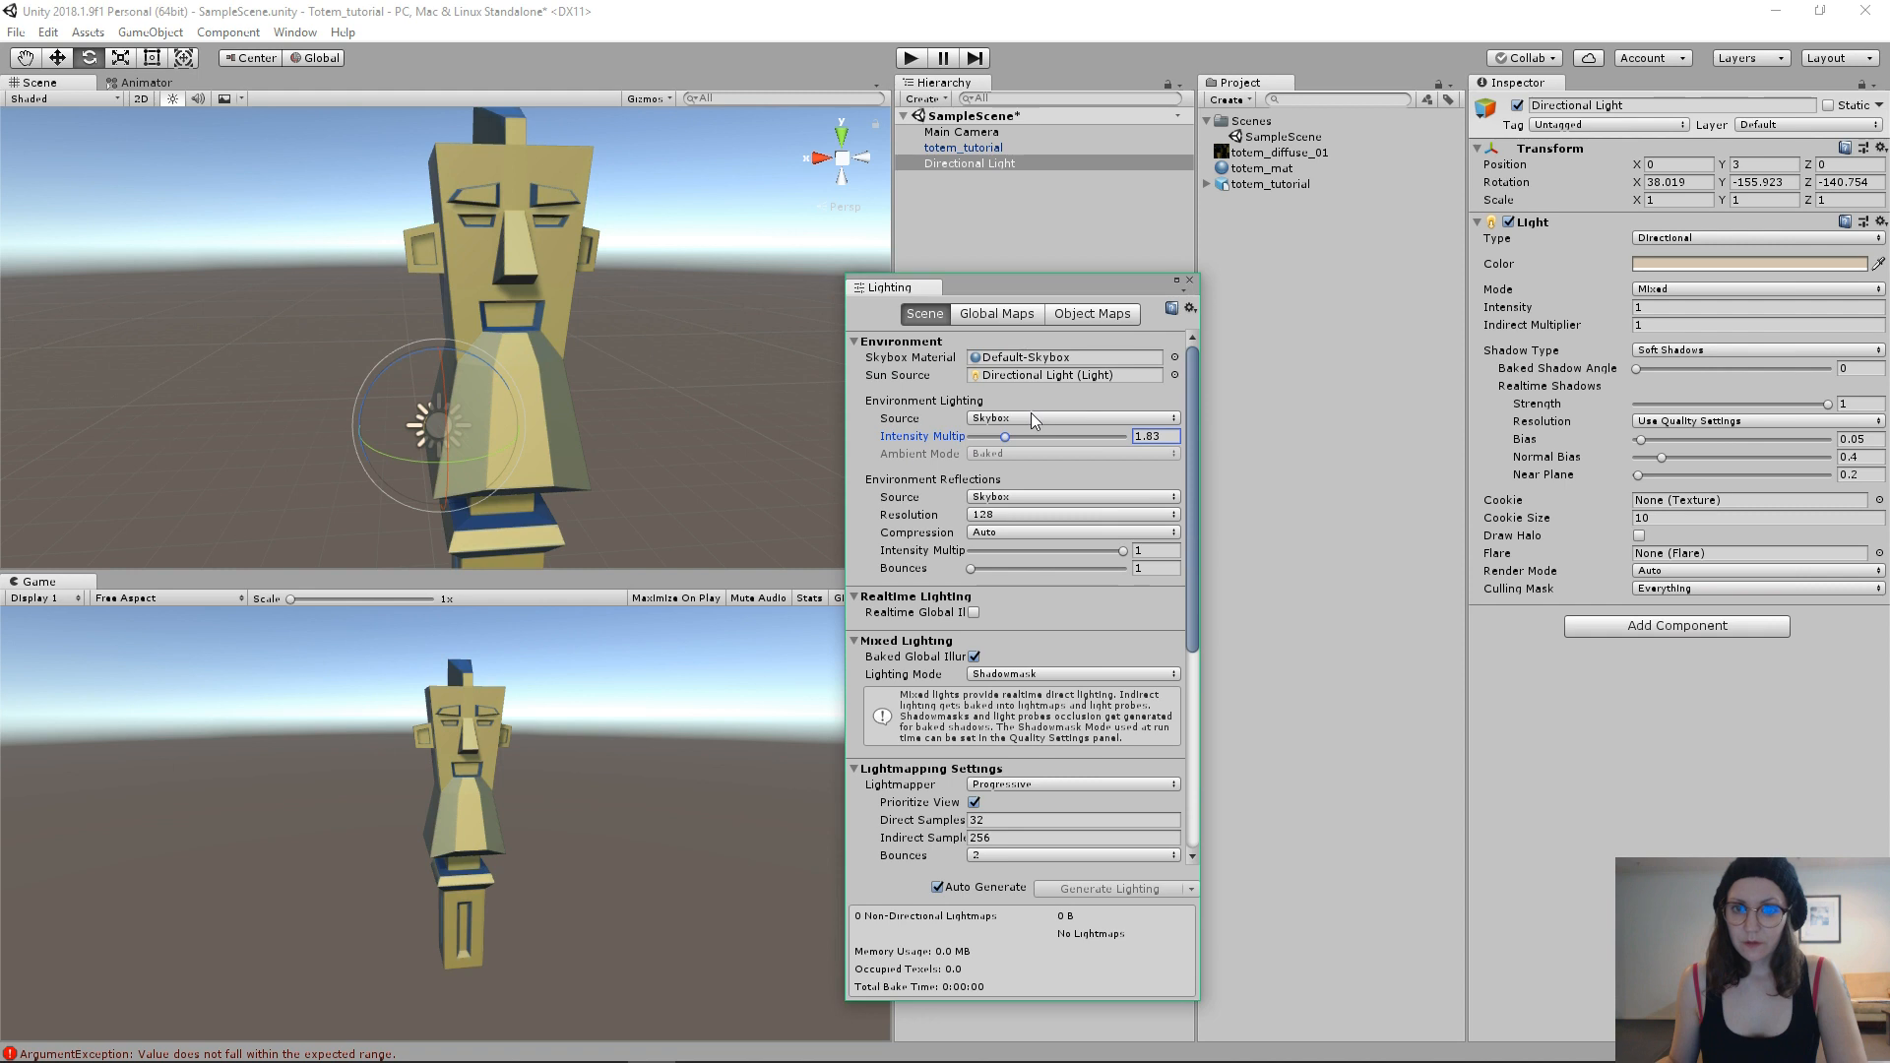
scroll(1032, 412, down, 1)
scroll(1018, 435, down, 1)
scroll(1018, 438, down, 1)
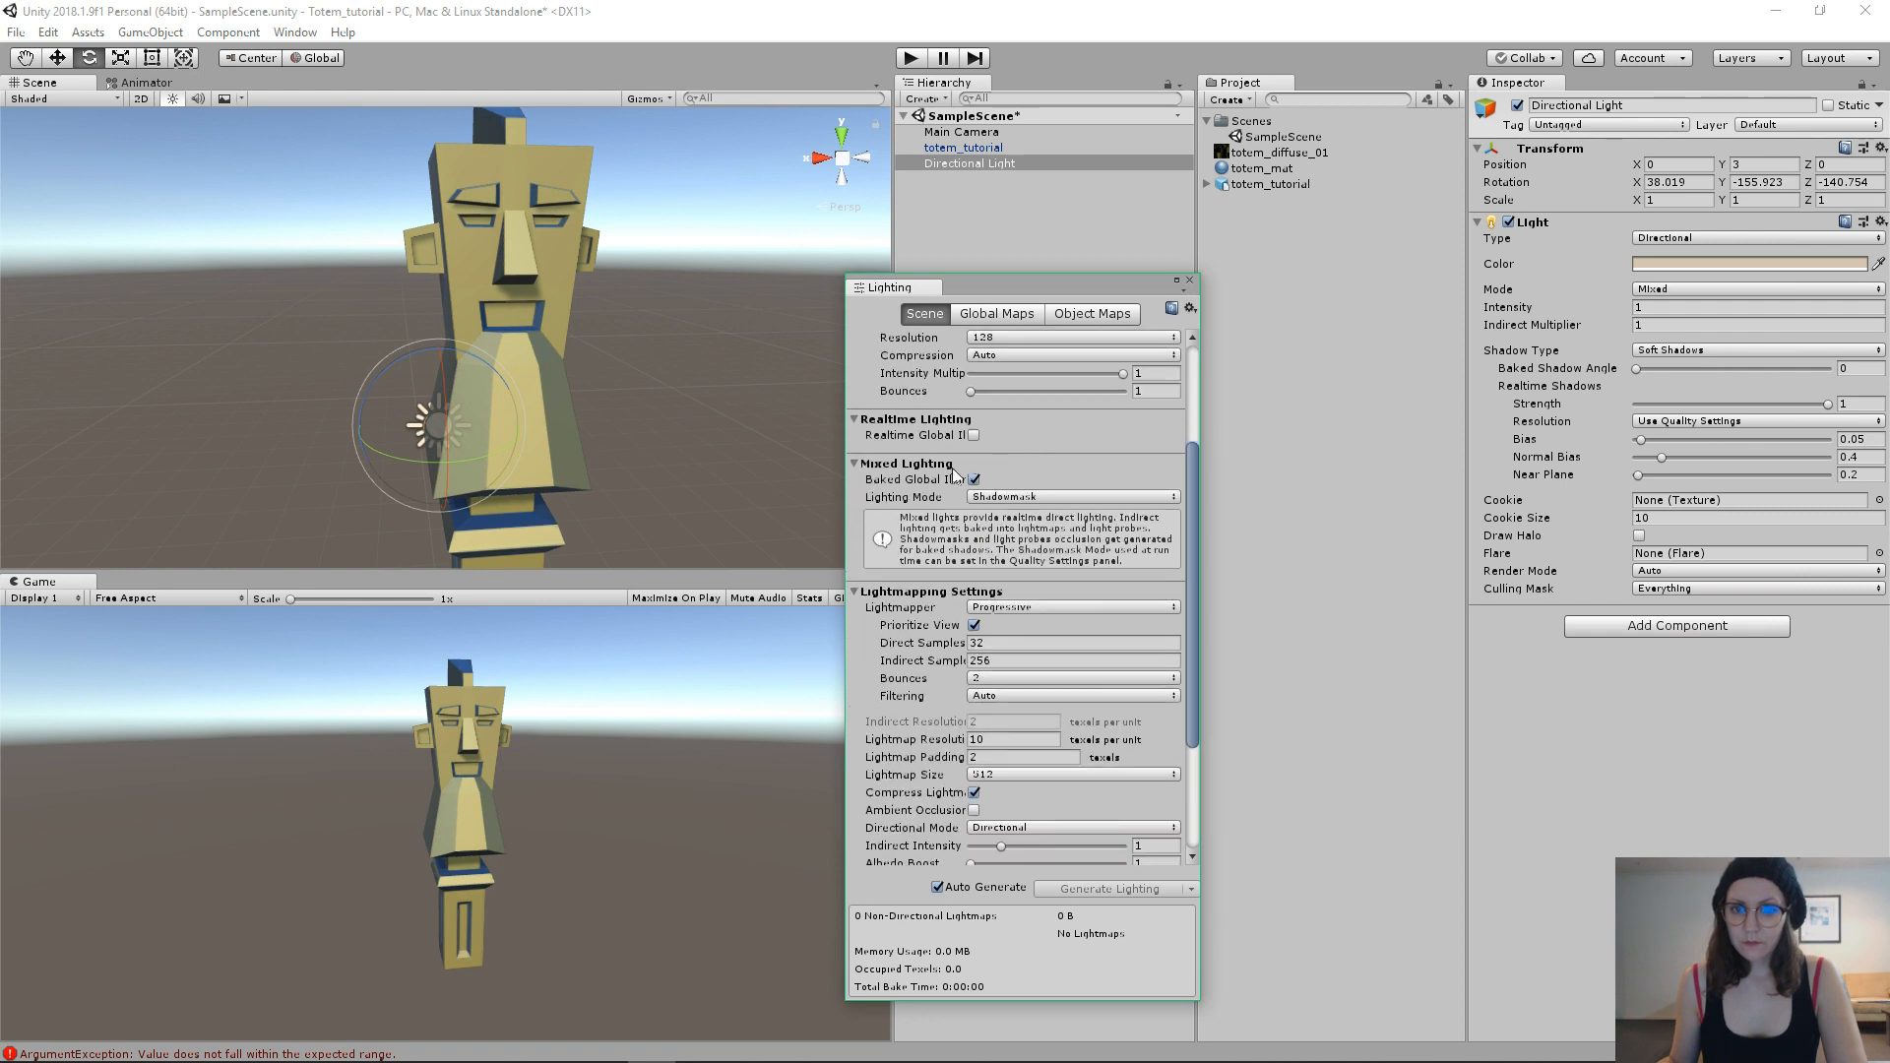
scroll(1037, 453, up, 1)
scroll(1035, 453, down, 2)
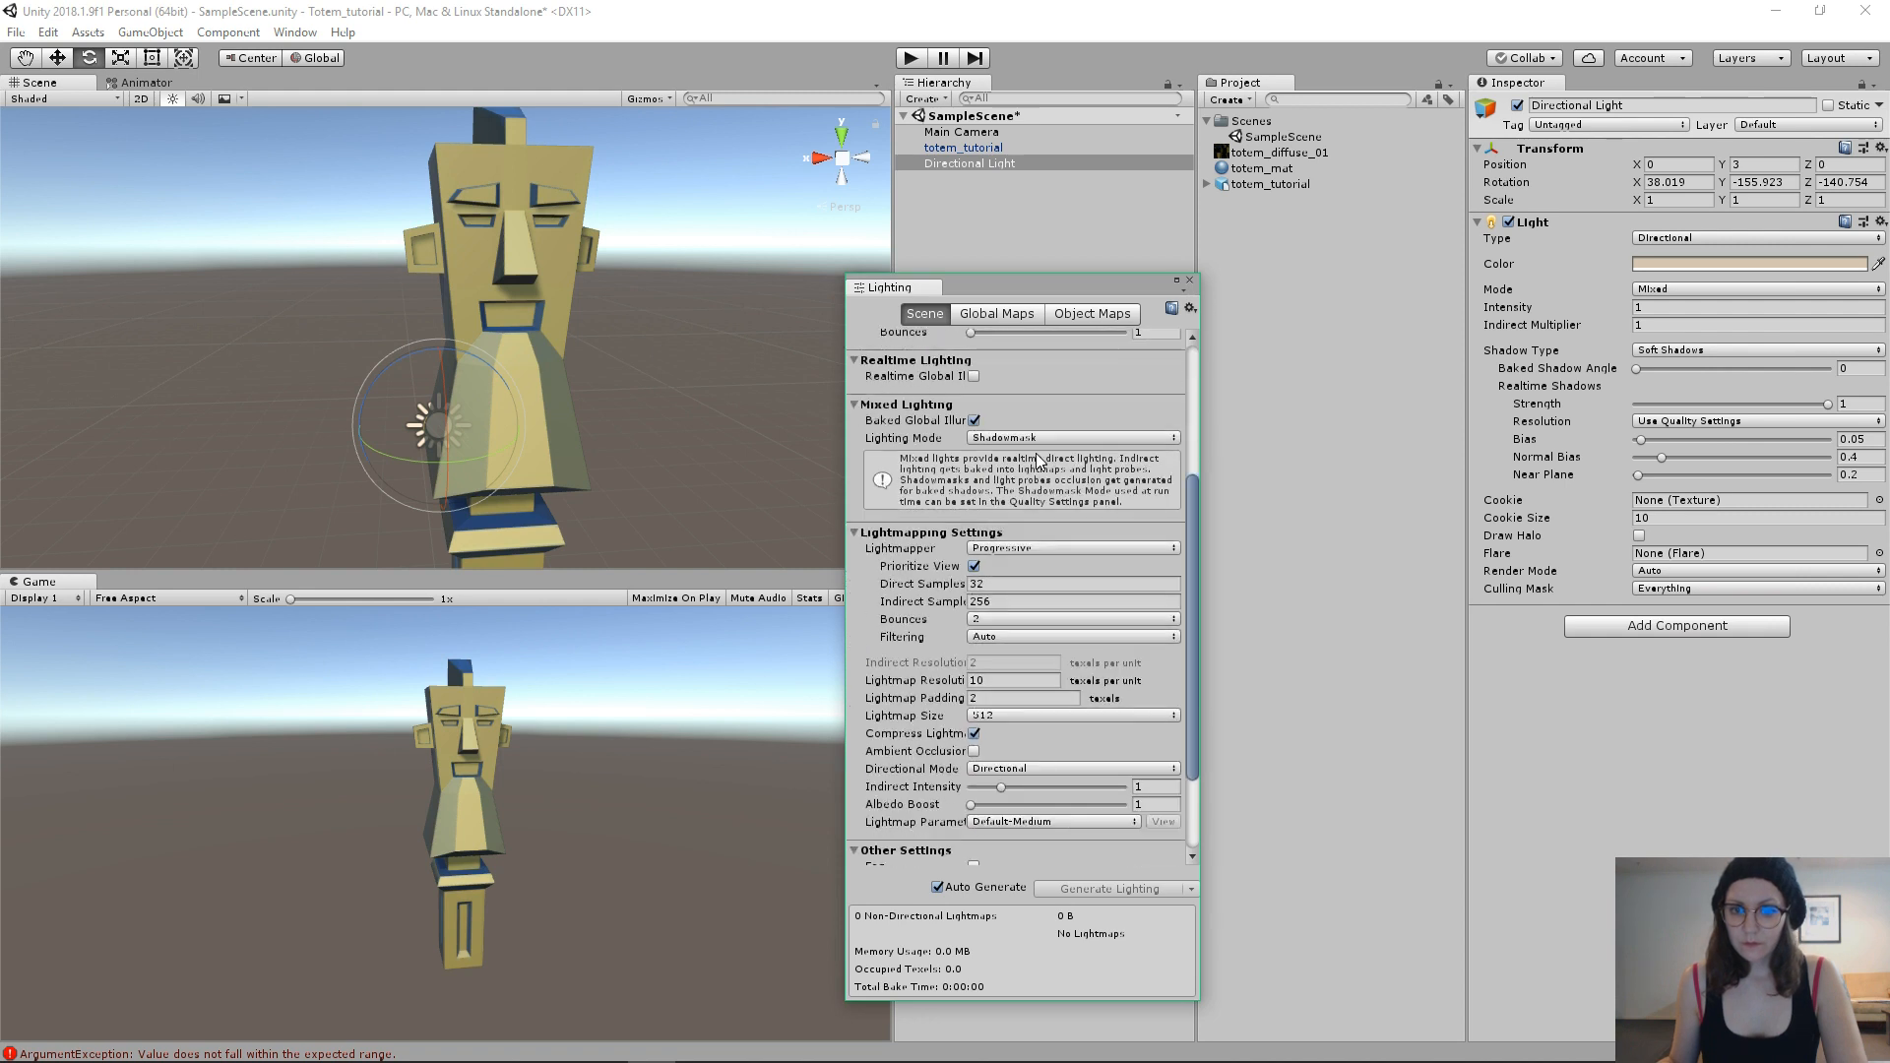
scroll(1034, 455, down, 2)
scroll(1078, 522, down, 1)
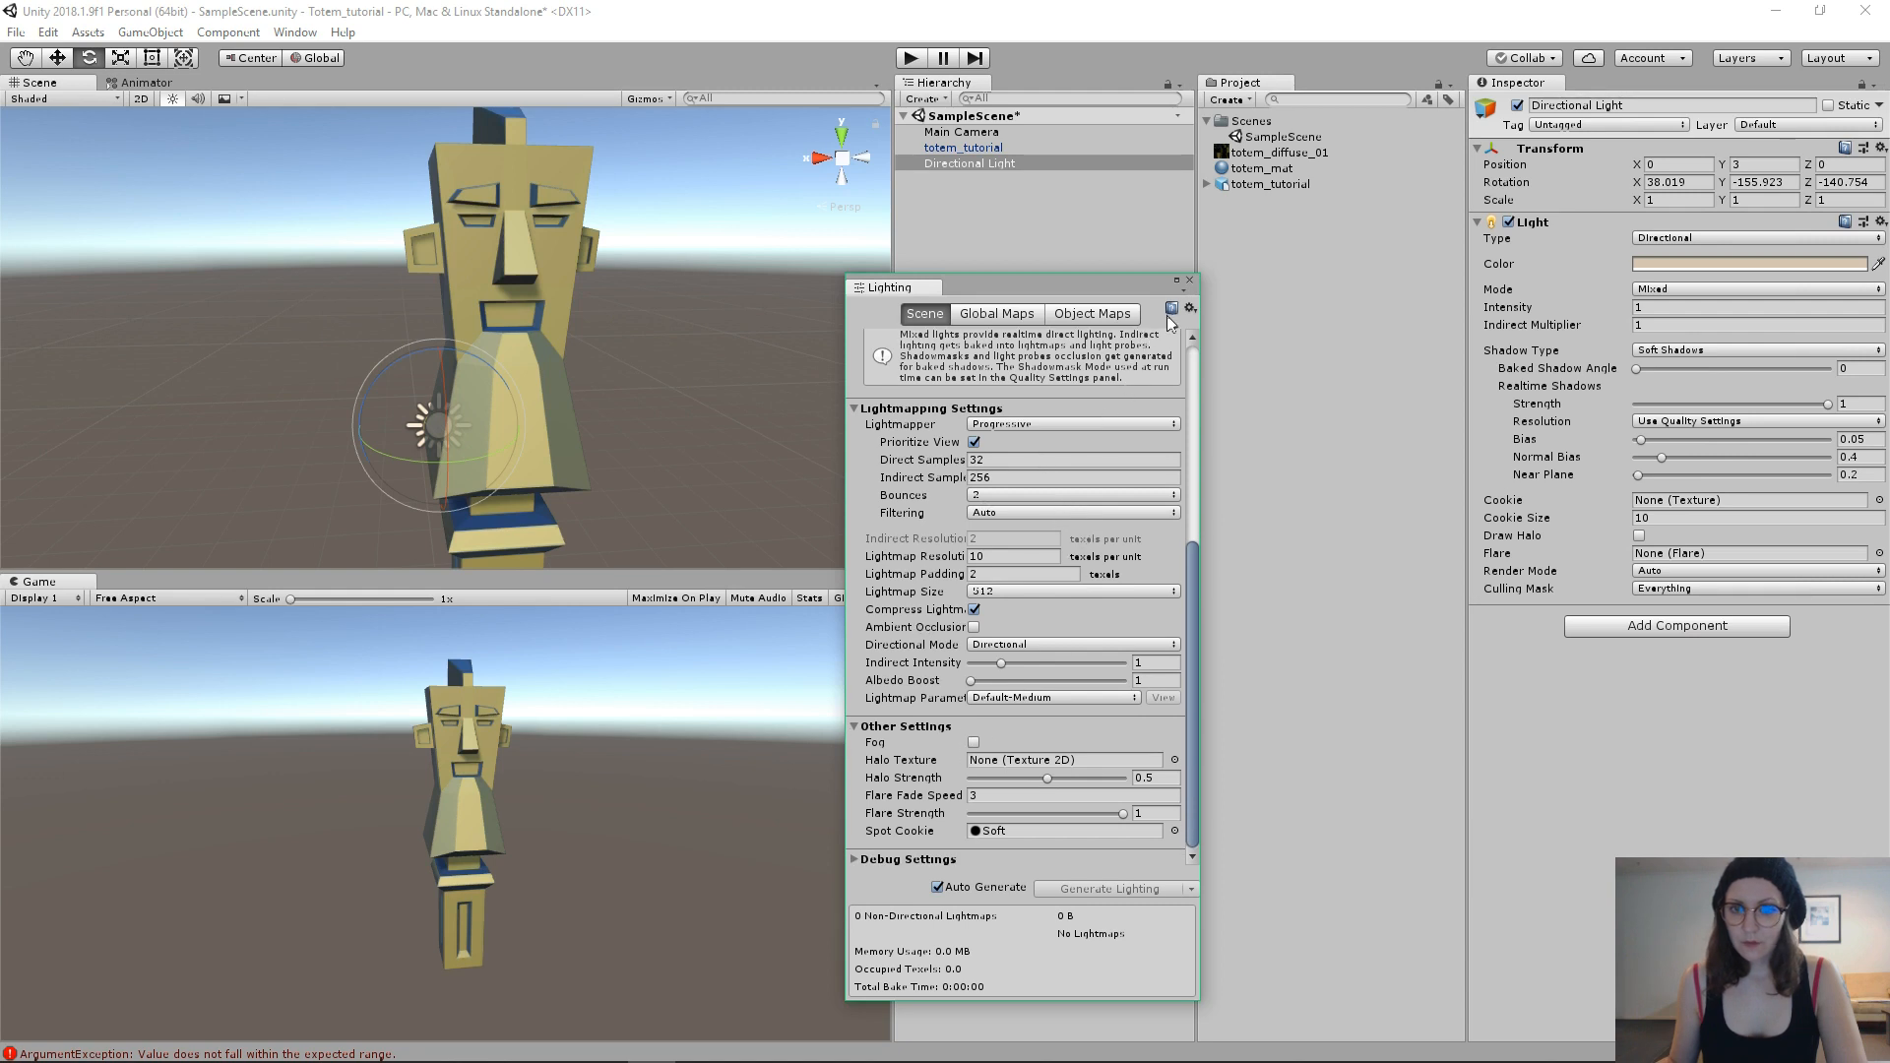
click(1189, 280)
click(1124, 339)
Move the Directional Light to X 3.9 beside the totem and rotate it to change how it lights the totem
alt+drag(644, 423, 616, 481)
scroll(616, 480, down, 5)
alt+drag(625, 397, 620, 473)
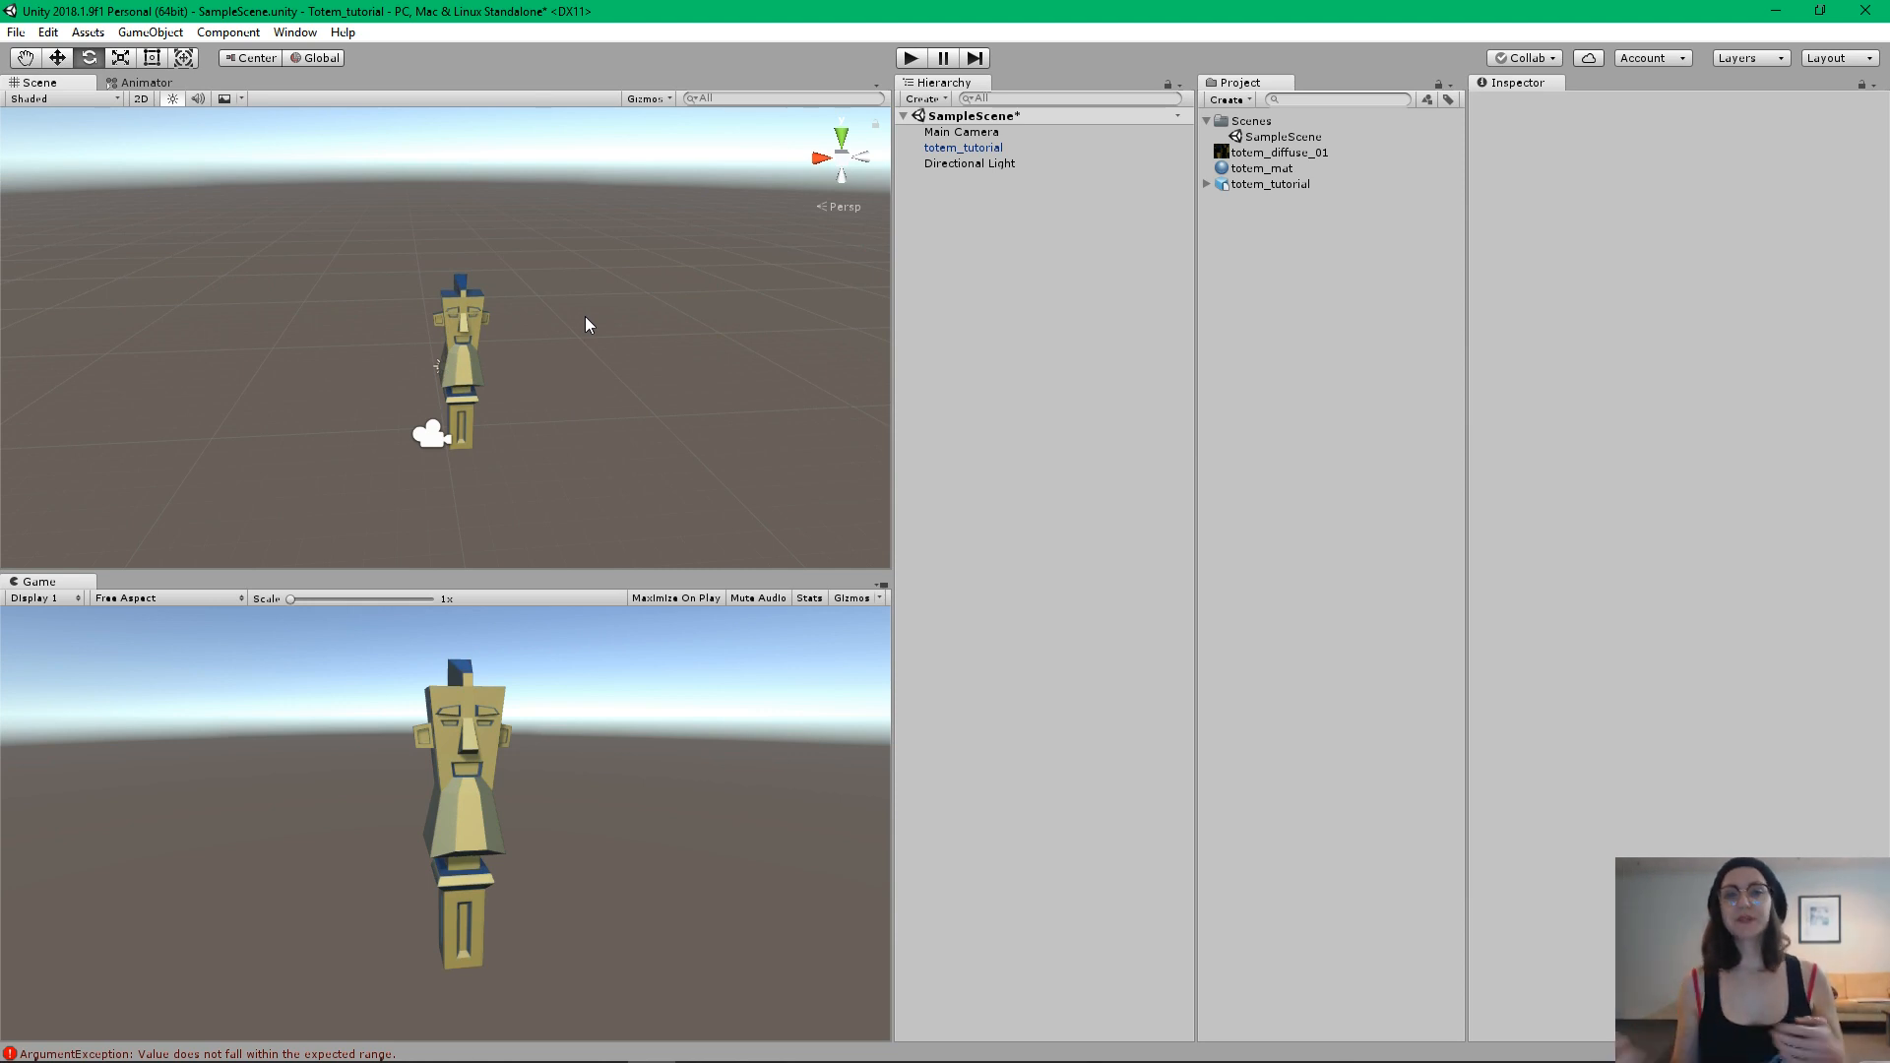
alt+drag(628, 459, 279, 443)
click(429, 387)
key(w)
click(444, 389)
key(r)
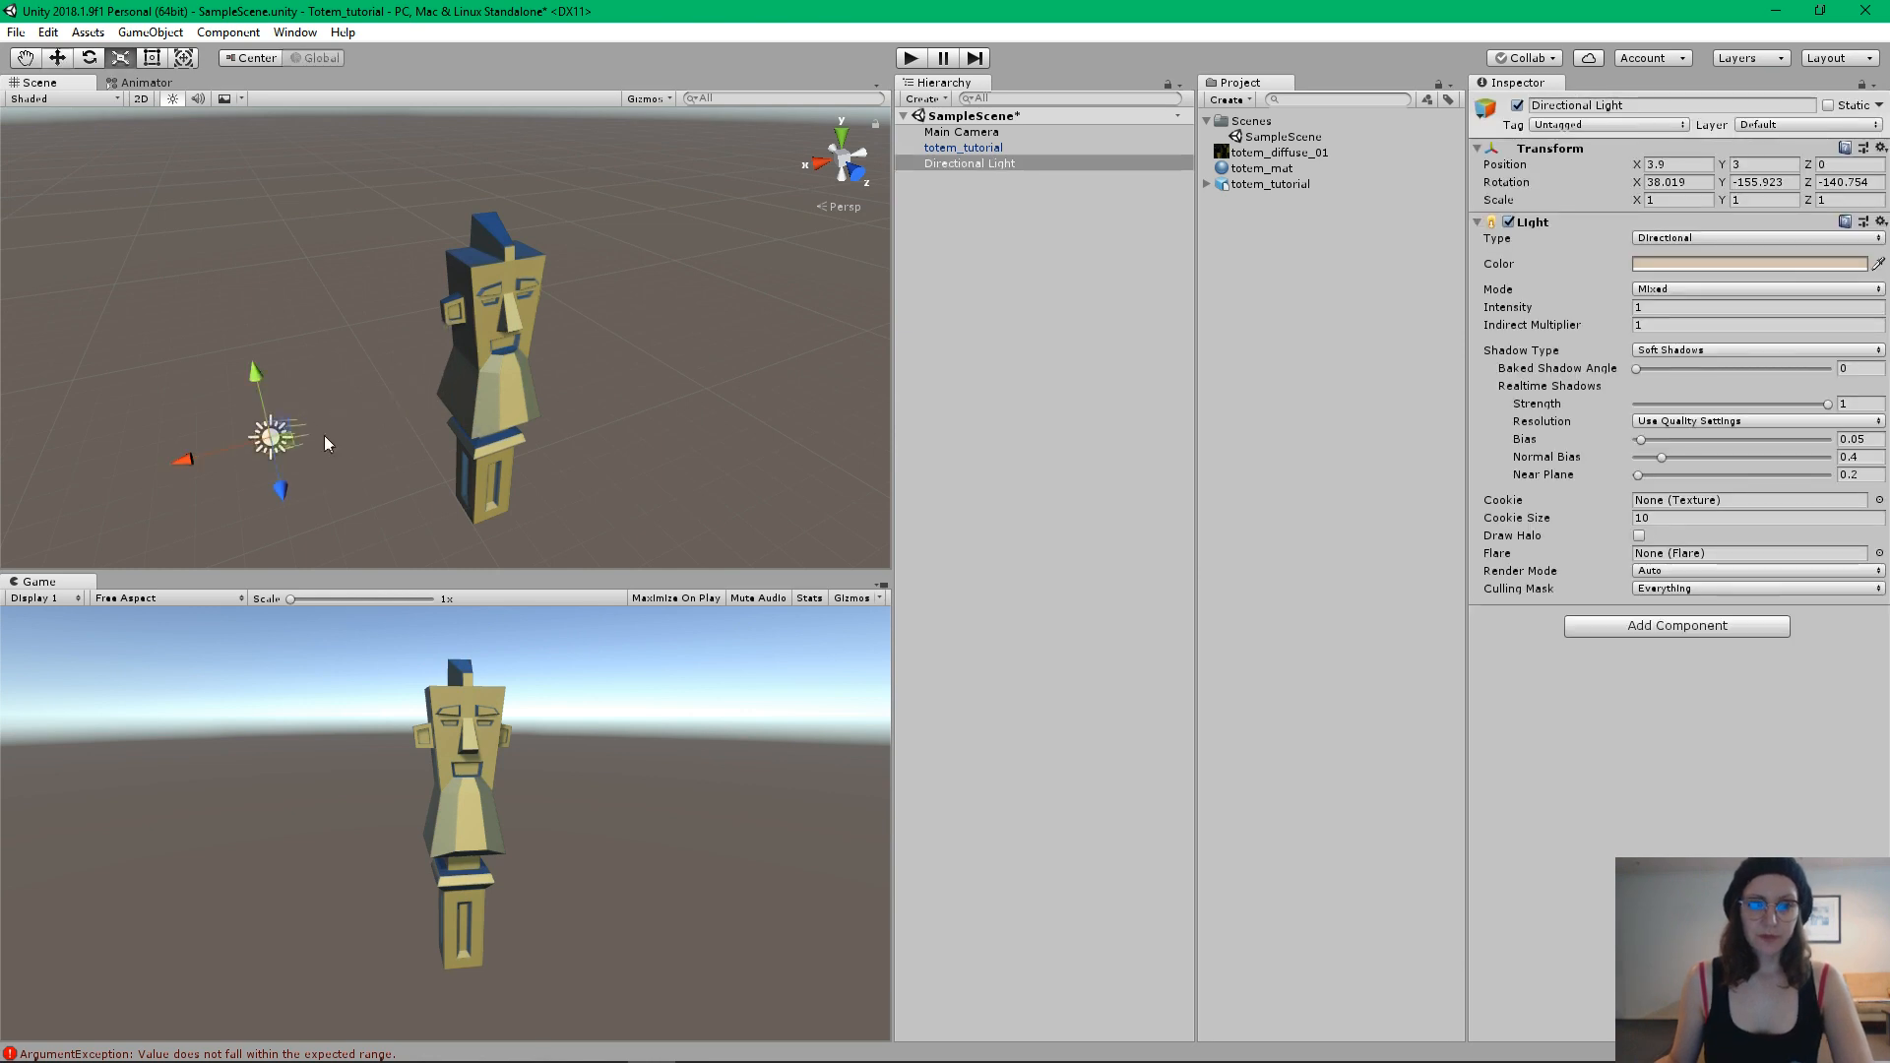
key(e)
drag(304, 449, 466, 461)
click(722, 450)
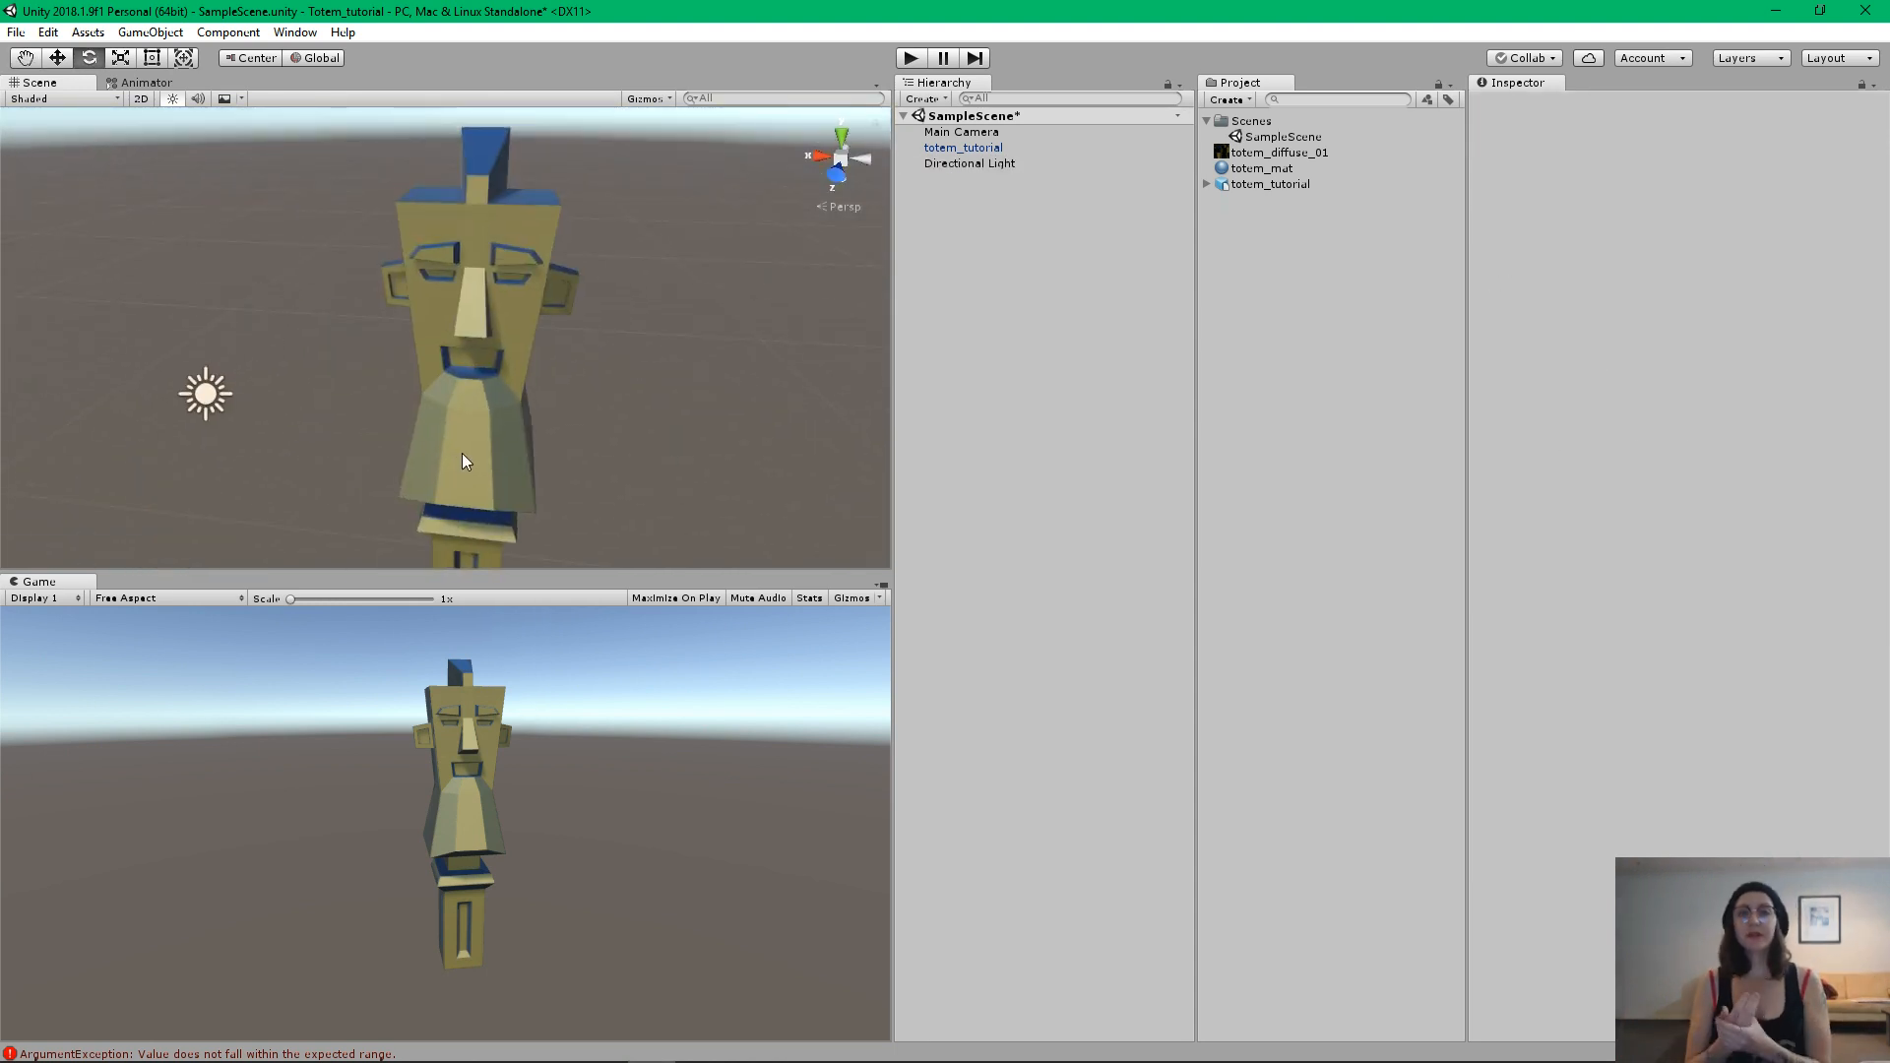